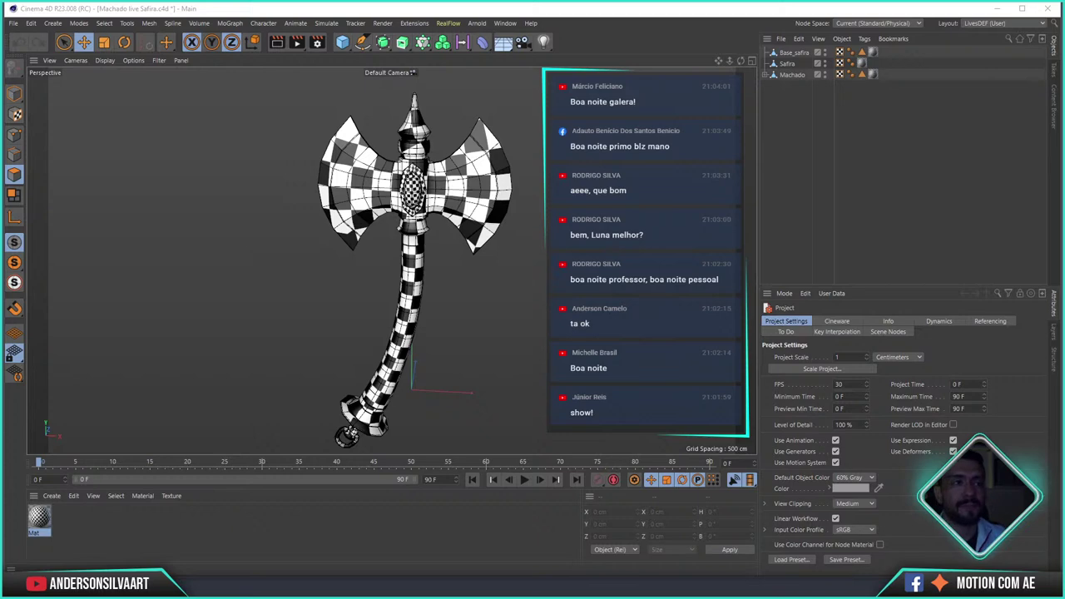
- Disable the Bend deformer under Machado and delete it so the axe handle is straight
mouse_move(587, 264)
left_mouse_down("alt")
mouse_move(531, 231)
mouse_move(270, 199)
mouse_move(421, 212)
mouse_move(578, 160)
left_mouse_up("alt")
left_click(792, 53)
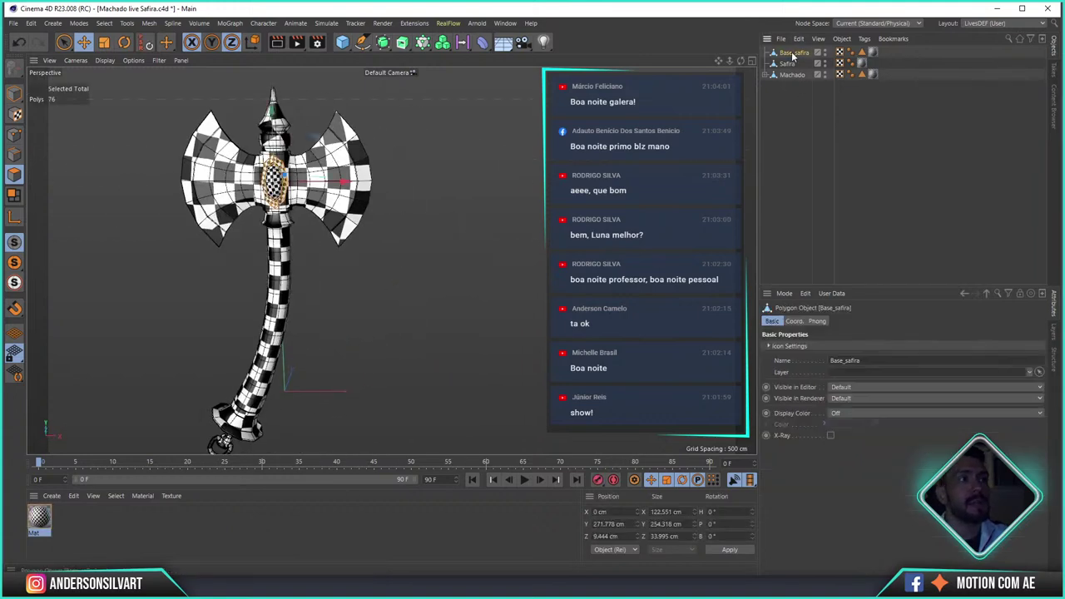
left_click(787, 64)
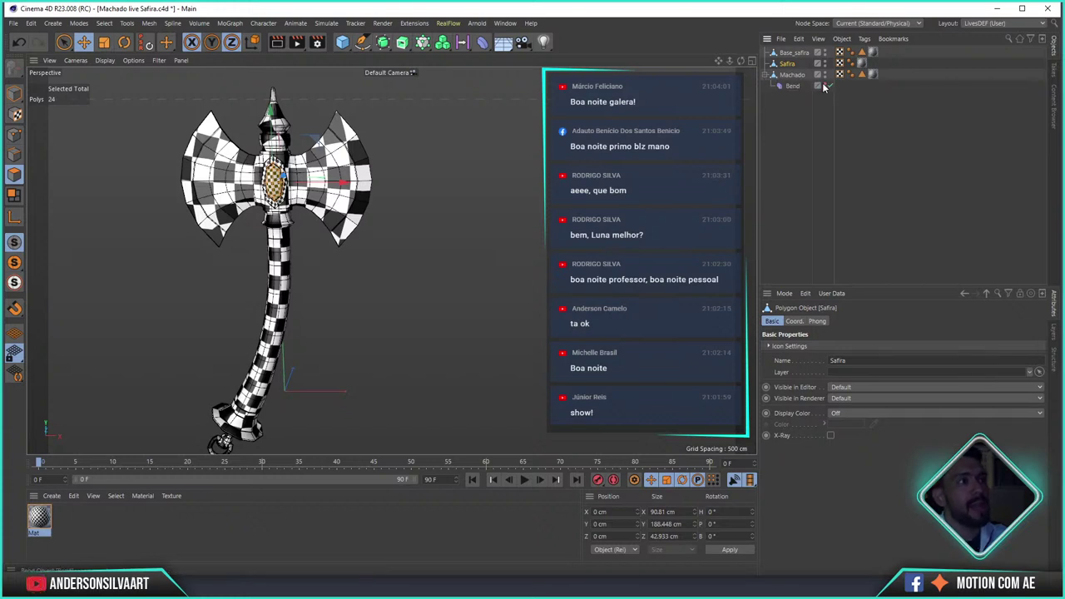
left_click(826, 86)
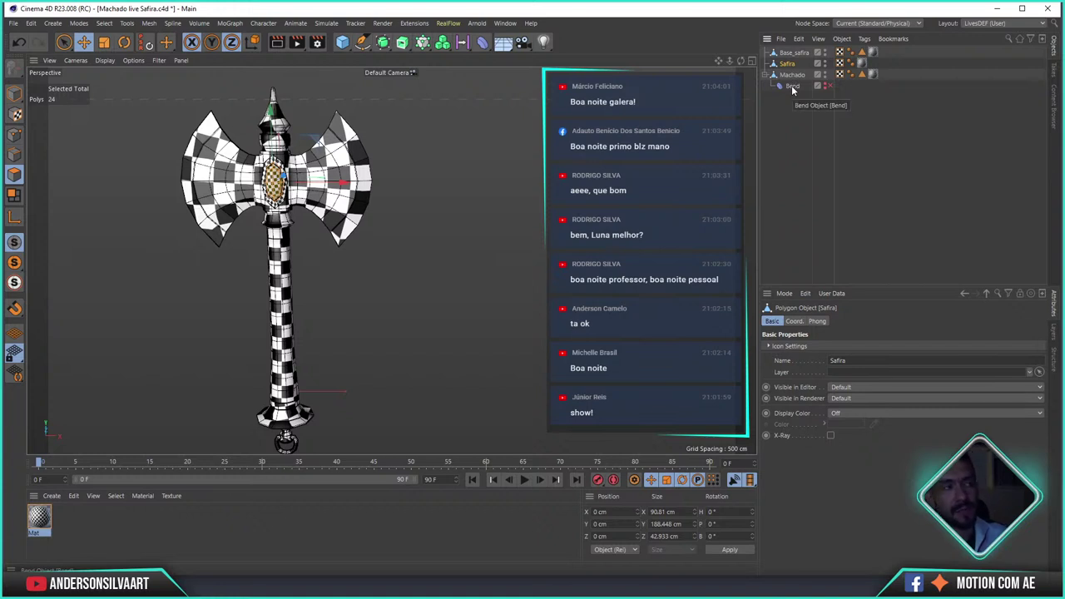
left_click(793, 88)
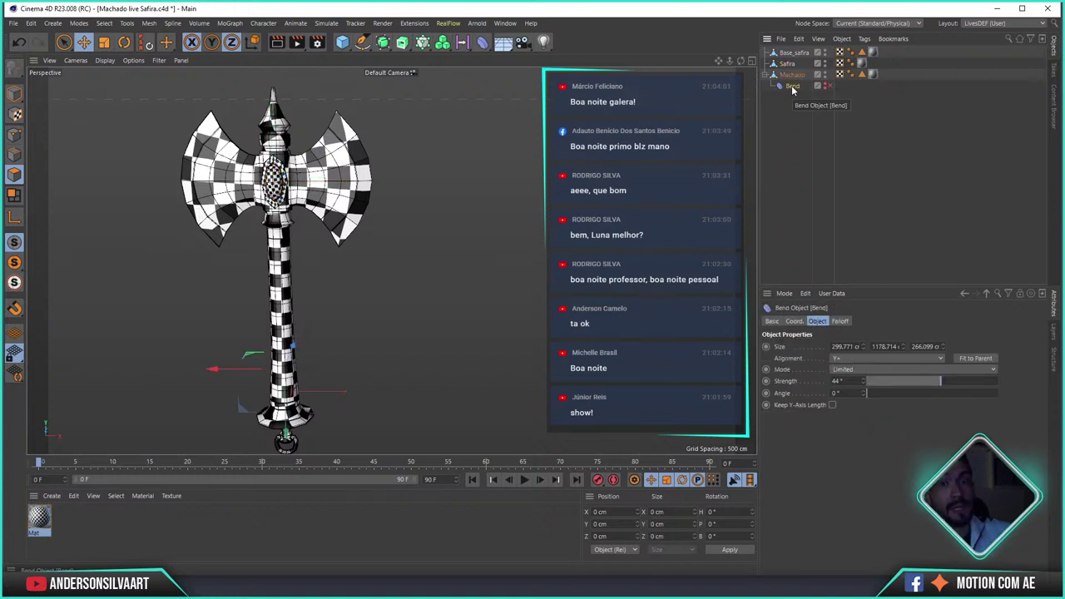
key("Delete")
left_click(1022, 23)
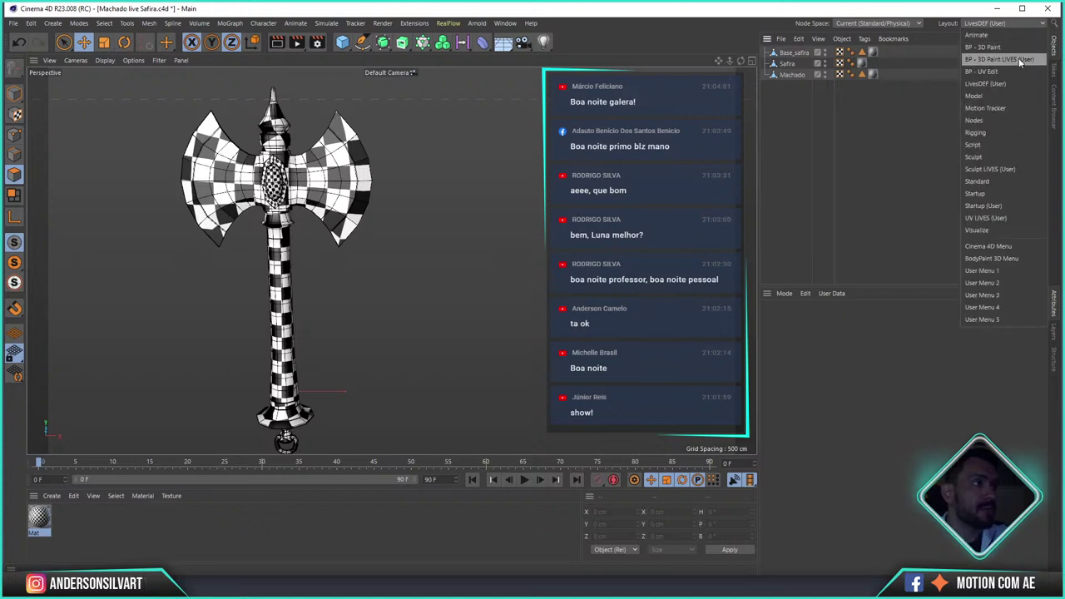
- Switch to the BP - 3D Paint LIVES layout, widen the window, then choose BP - UV Edit
left_click(1020, 60)
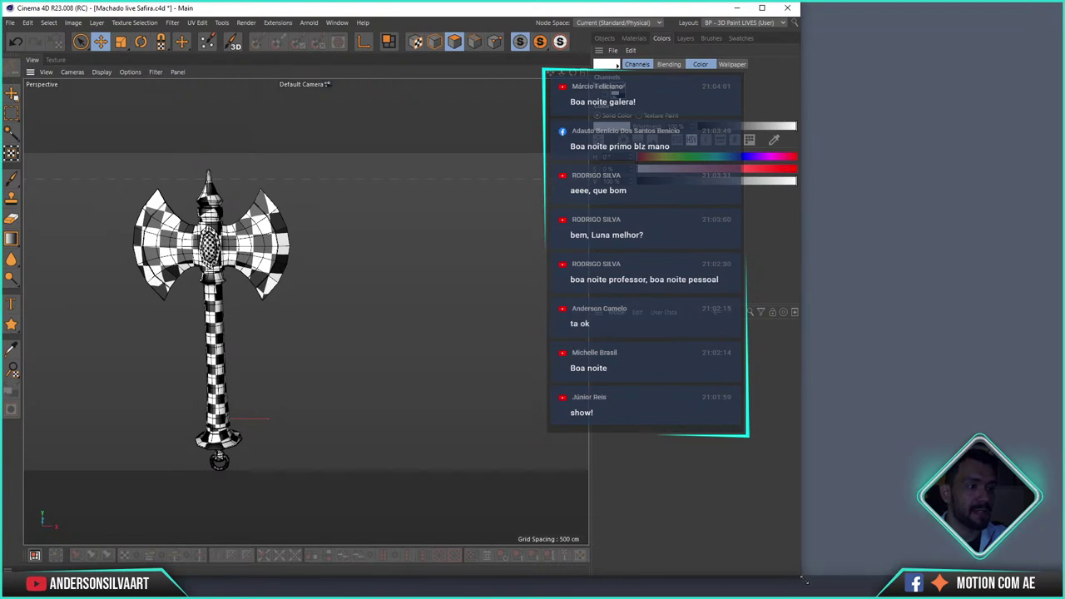
left_click_drag(802, 580, 1047, 570)
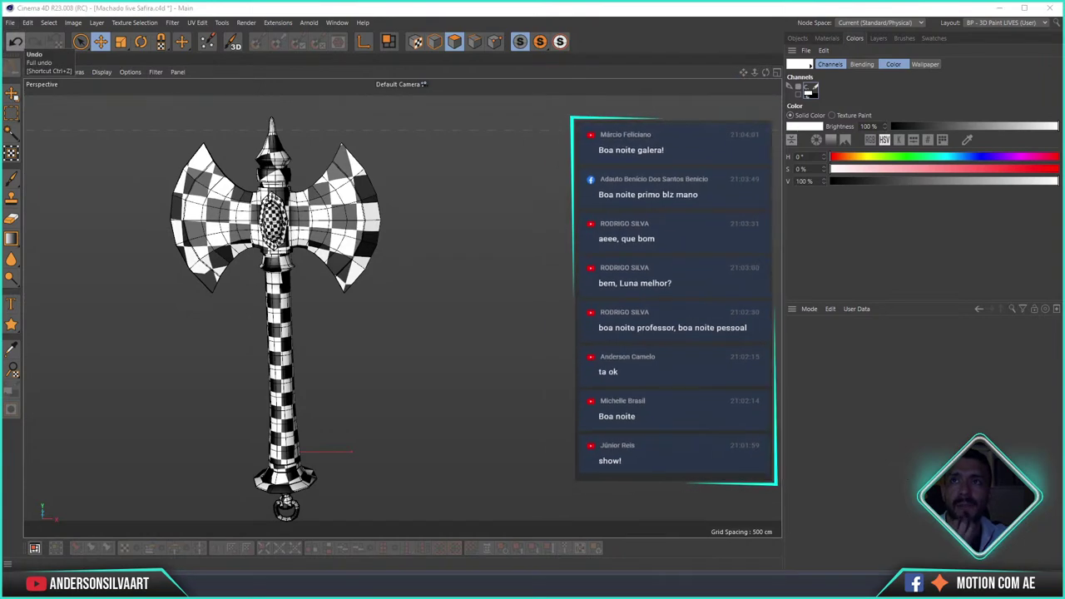
left_click(1013, 24)
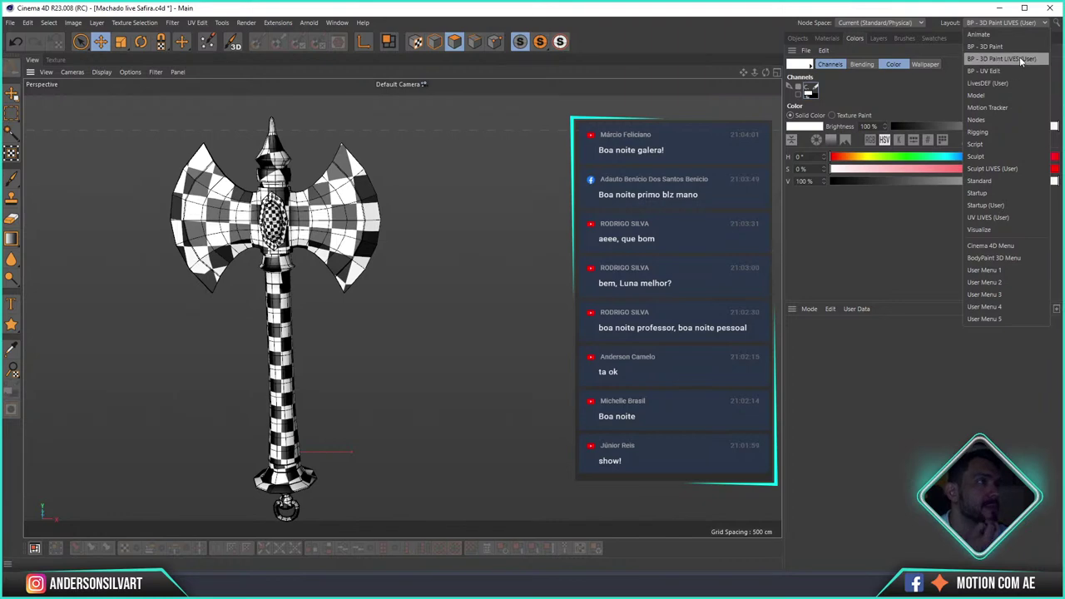
left_click(1019, 57)
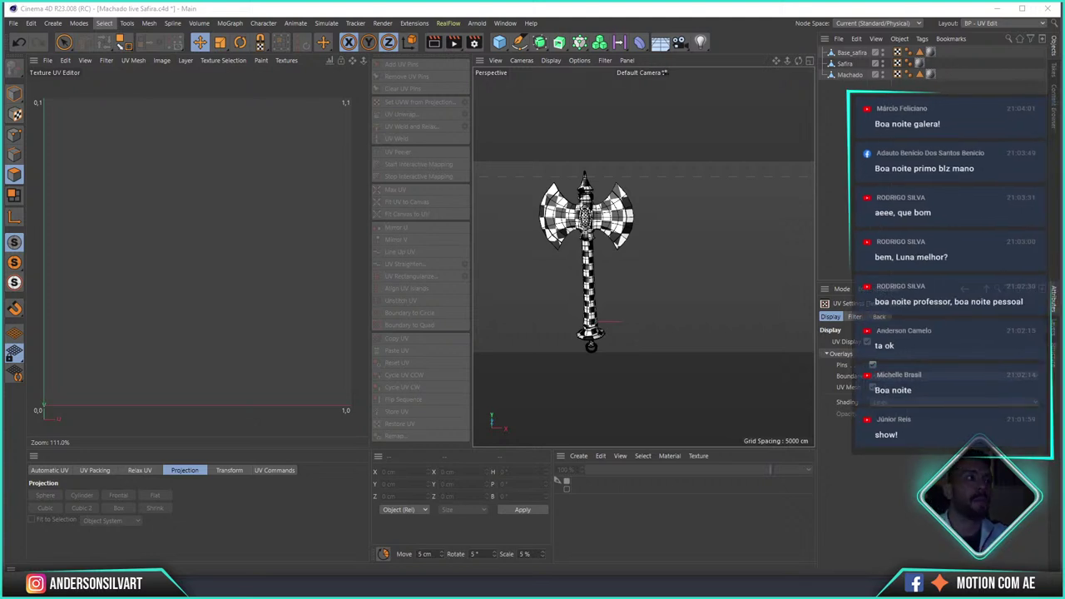
- Show the UV islands of Base_safira, Safira and Machado in turn
left_click(848, 54)
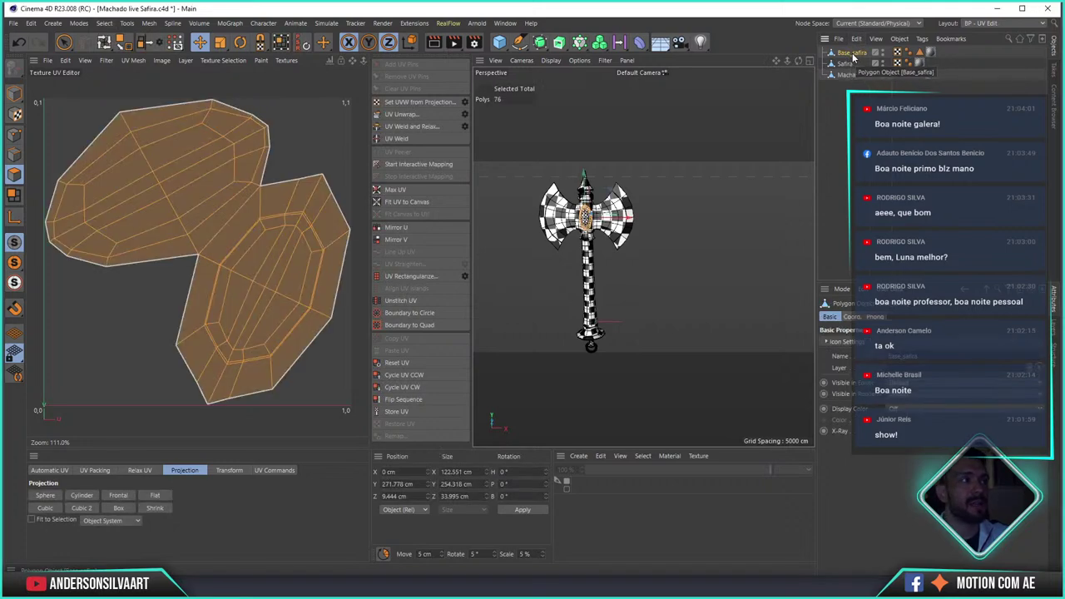
left_click(849, 64)
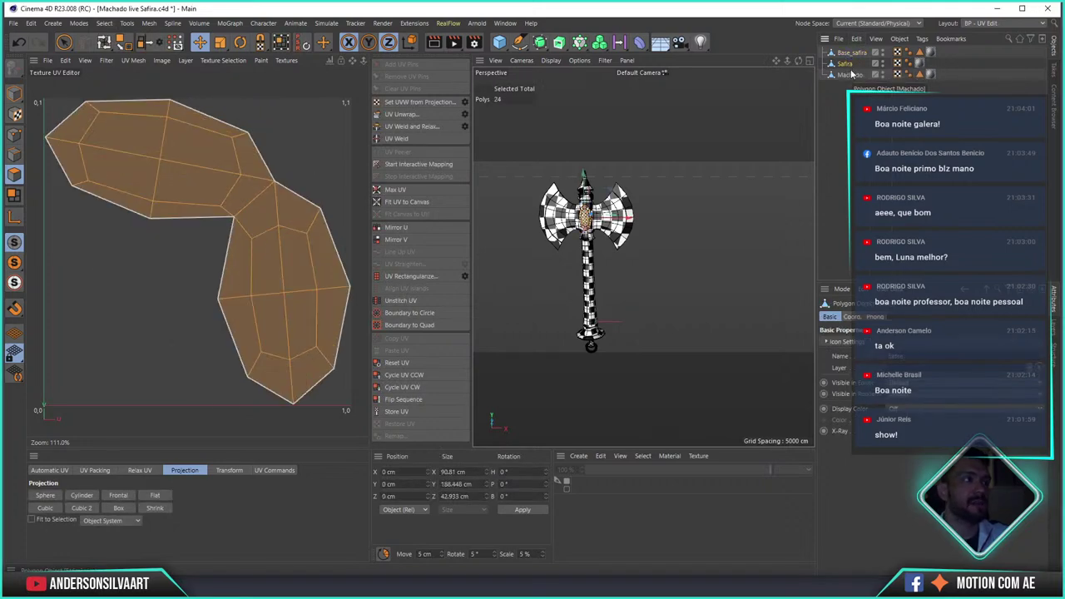
left_click(853, 76)
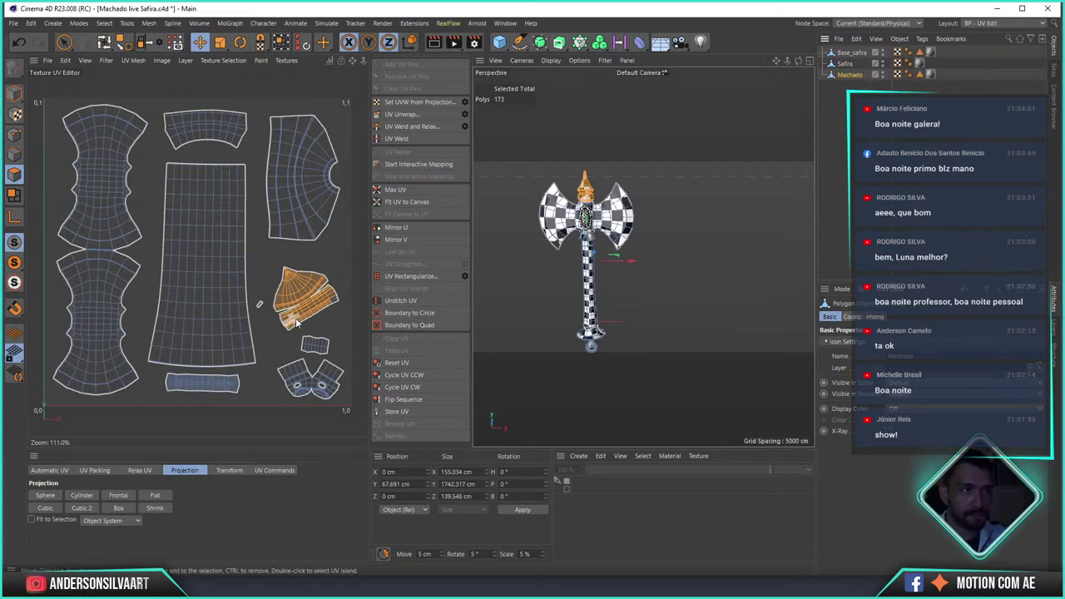
scroll(642, 256, "up", 3)
scroll(642, 256, "up", 3)
scroll(642, 256, "up", 2)
- Zoom in and pick a single polygon near the axe guard with Live Selection
left_click_drag(642, 257, 521, 200, "alt")
scroll(281, 323, "up", 4)
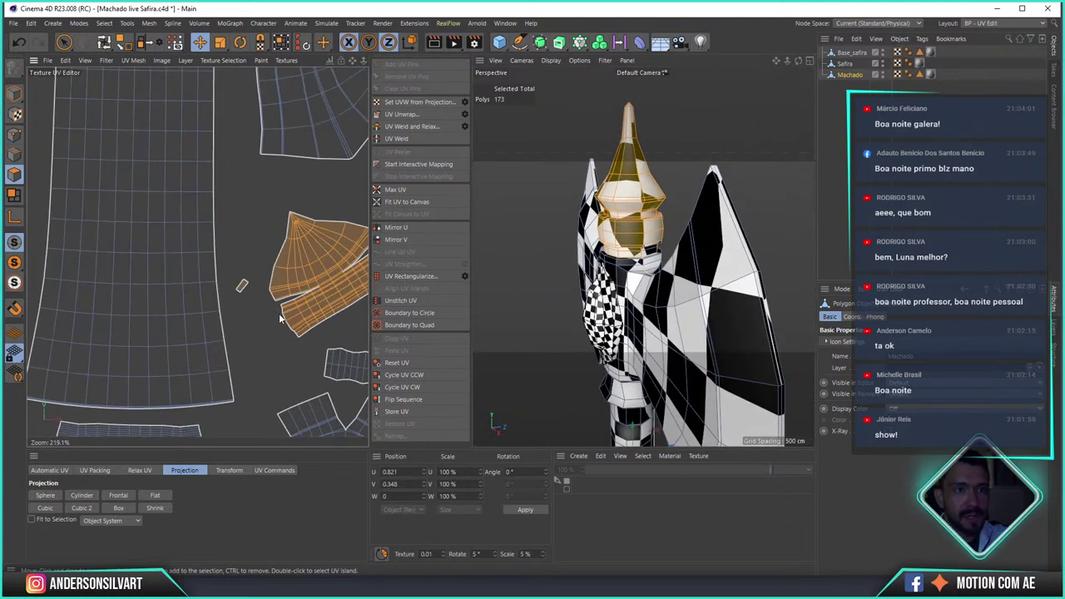
scroll(275, 312, "up", 2)
scroll(268, 300, "up", 3)
key("9")
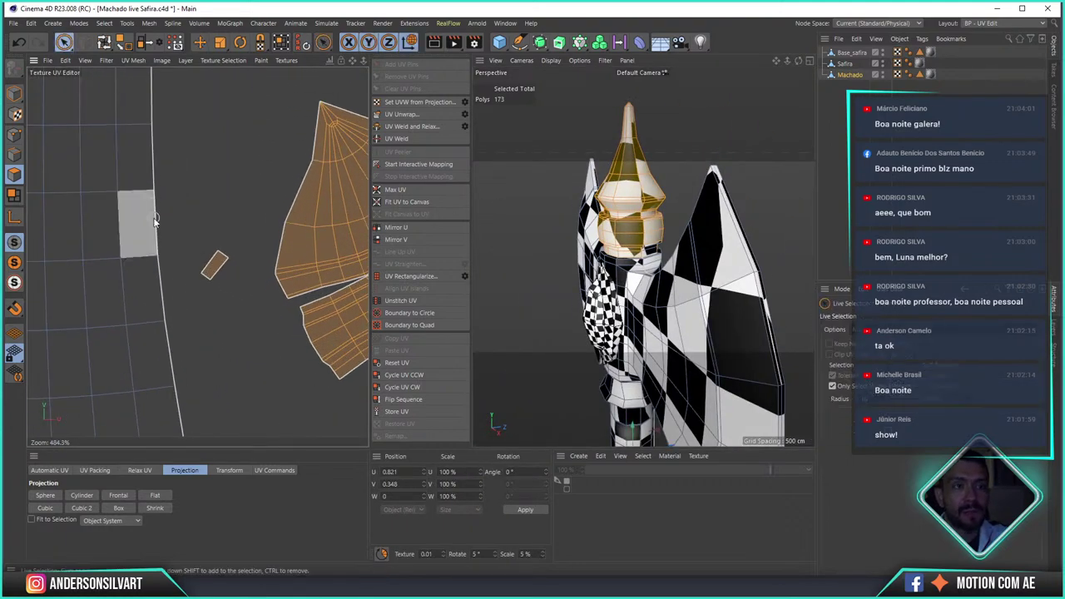
left_click(207, 238)
left_click(577, 173)
mouse_move(578, 173)
left_mouse_down("alt")
mouse_move(545, 204)
mouse_move(687, 274)
mouse_move(641, 194)
left_mouse_up("alt")
right_click_drag(641, 193, 766, 399, "alt")
scroll(247, 304, "down", 3)
scroll(247, 303, "down", 3)
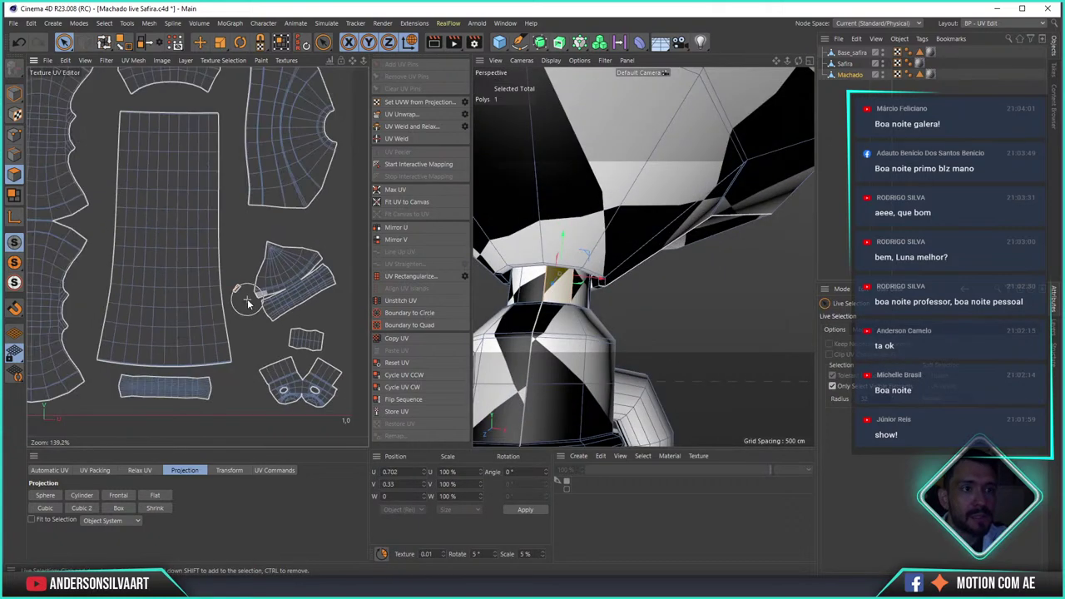
- Move the selected UV polygon onto the yellow texture area
scroll(247, 304, "up", 1)
scroll(216, 254, "up", 1)
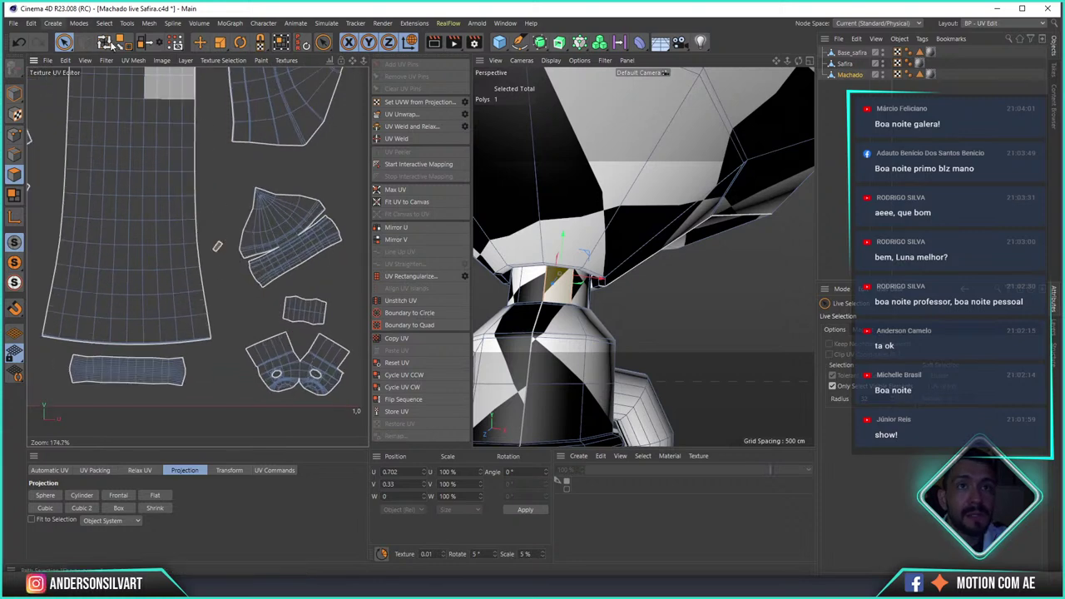
left_click(201, 46)
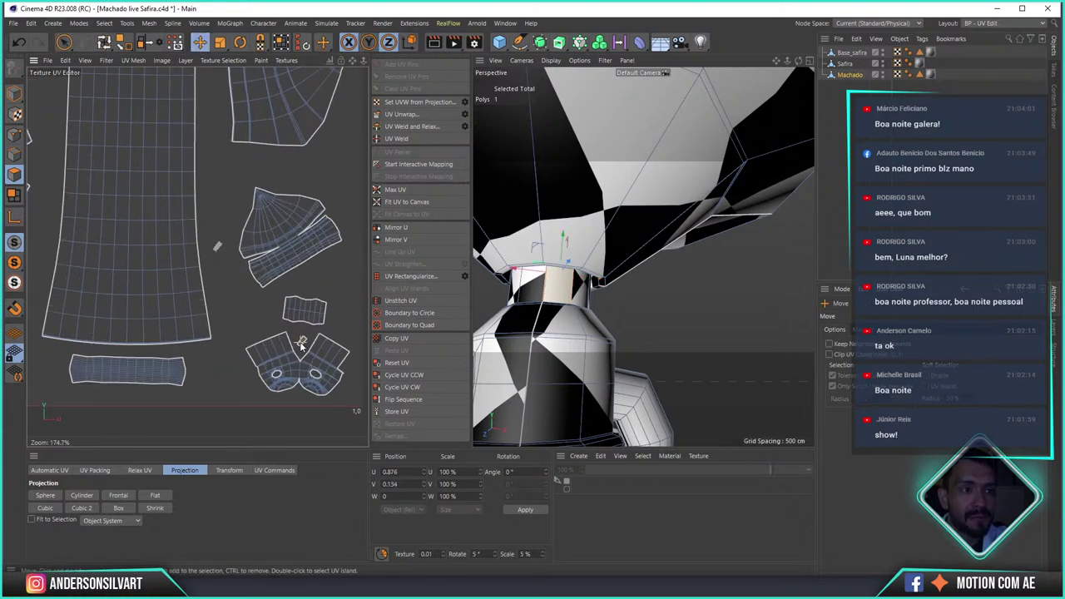
left_click_drag(302, 346, 353, 374)
- In UV points mode, select one corner of the polygon and select Machado's UVW tag
scroll(344, 370, "up", 6)
scroll(341, 356, "up", 6)
scroll(203, 305, "up", 4)
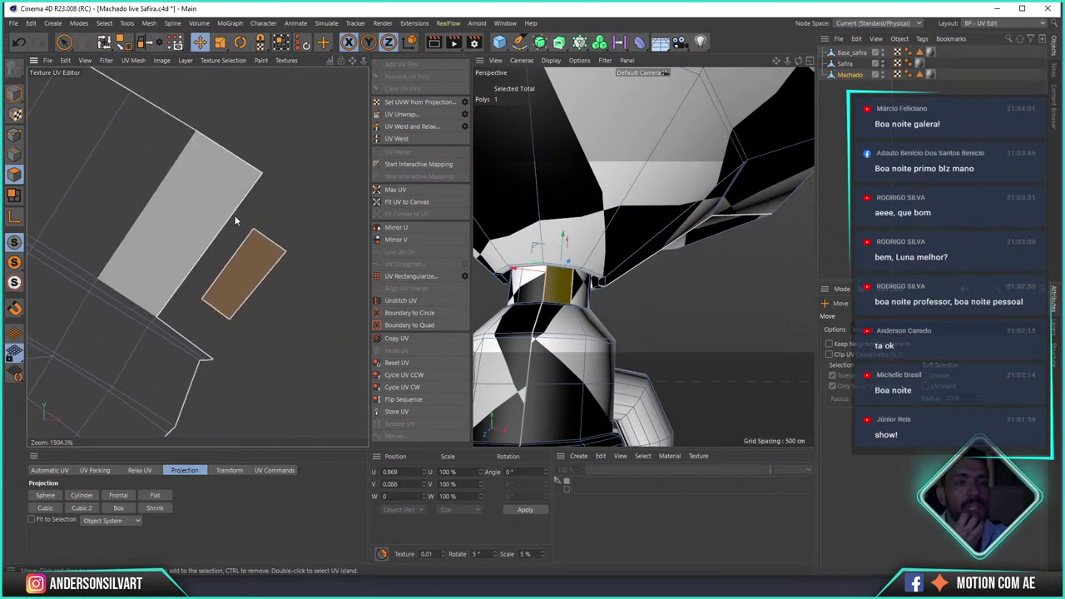
left_click(14, 134)
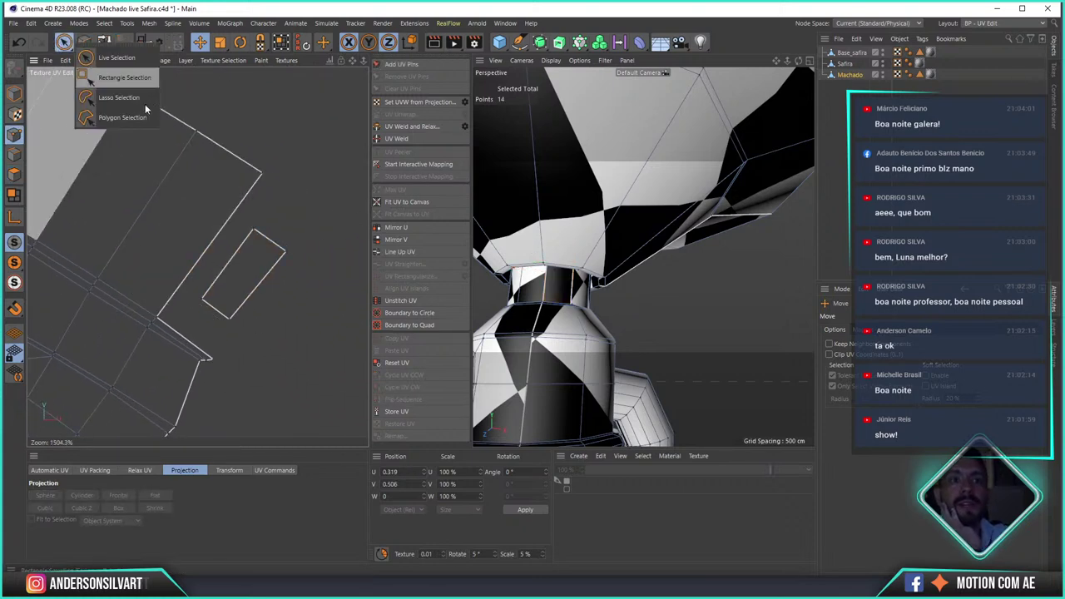
left_click_drag(64, 42, 108, 49)
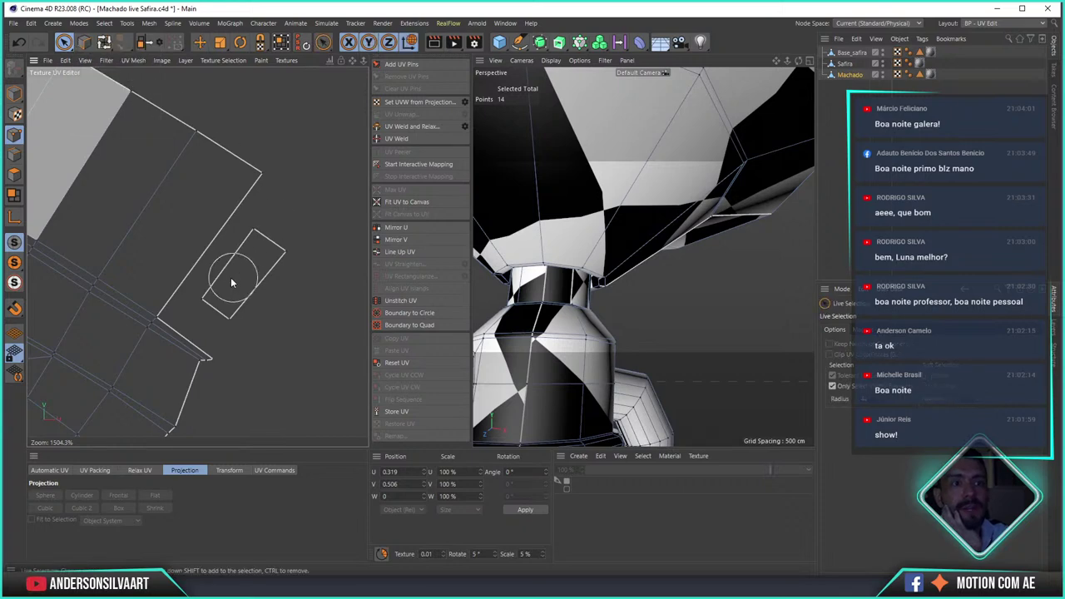
left_click(196, 300)
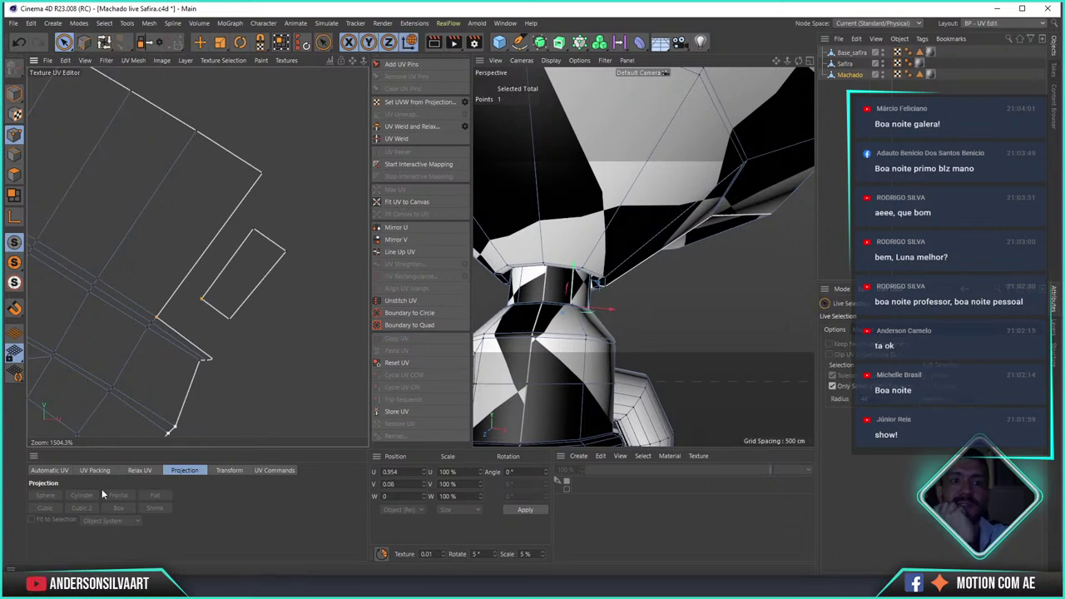
left_click(898, 76)
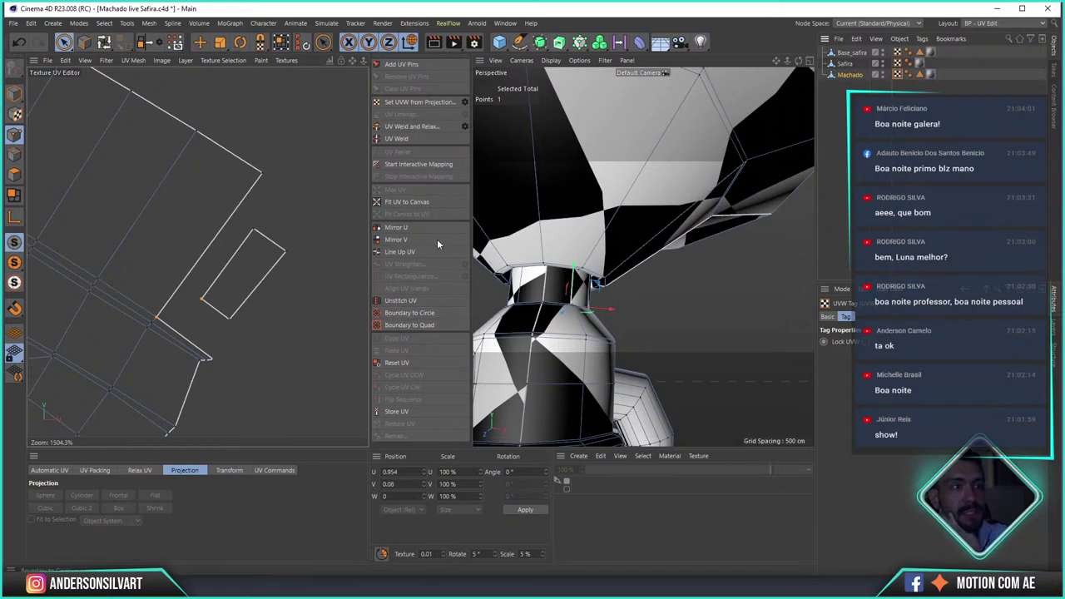
- Back in polygon mode, run a UV command and reselect the small UV polygon
left_click(14, 174)
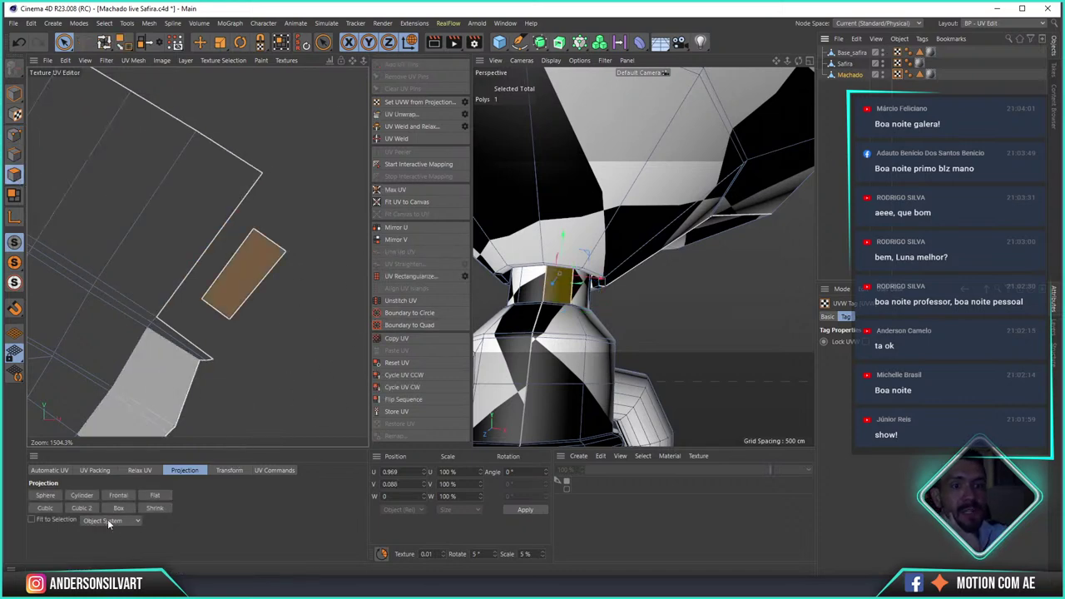
left_click(260, 471)
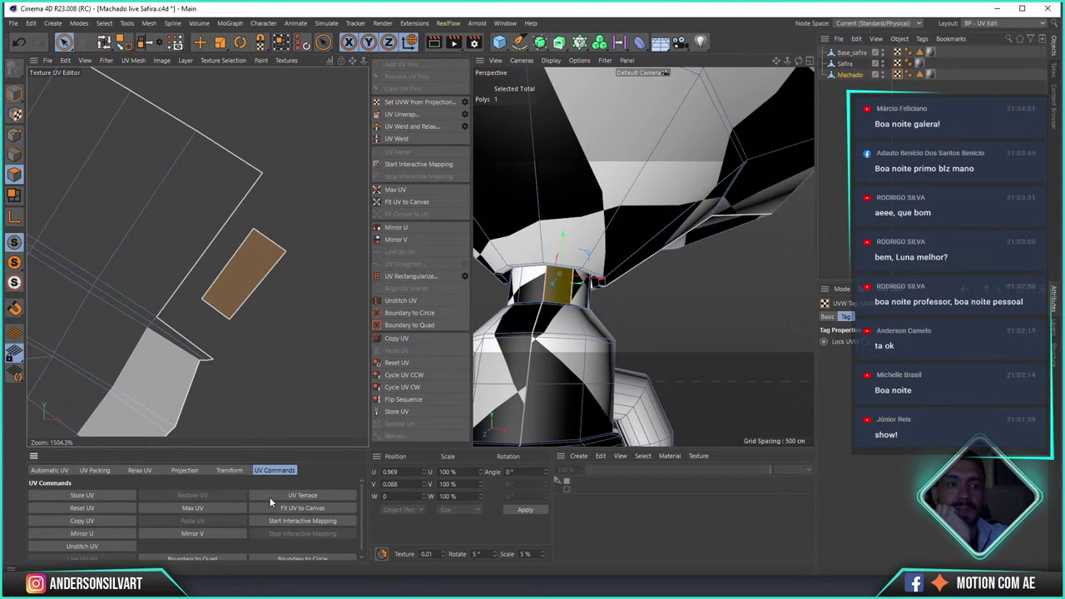
left_click(281, 492)
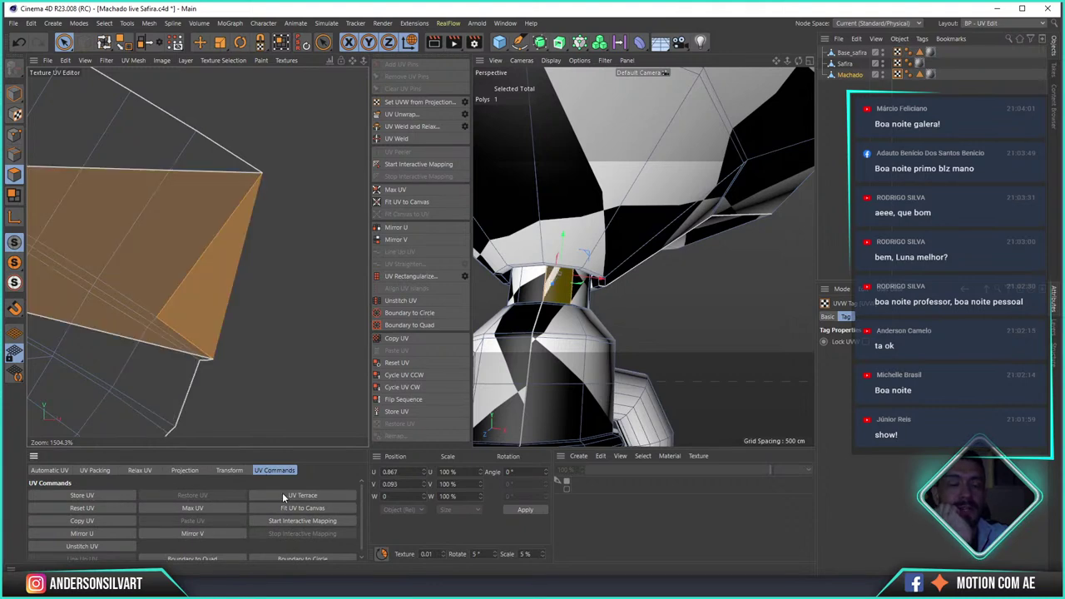
left_click(319, 332)
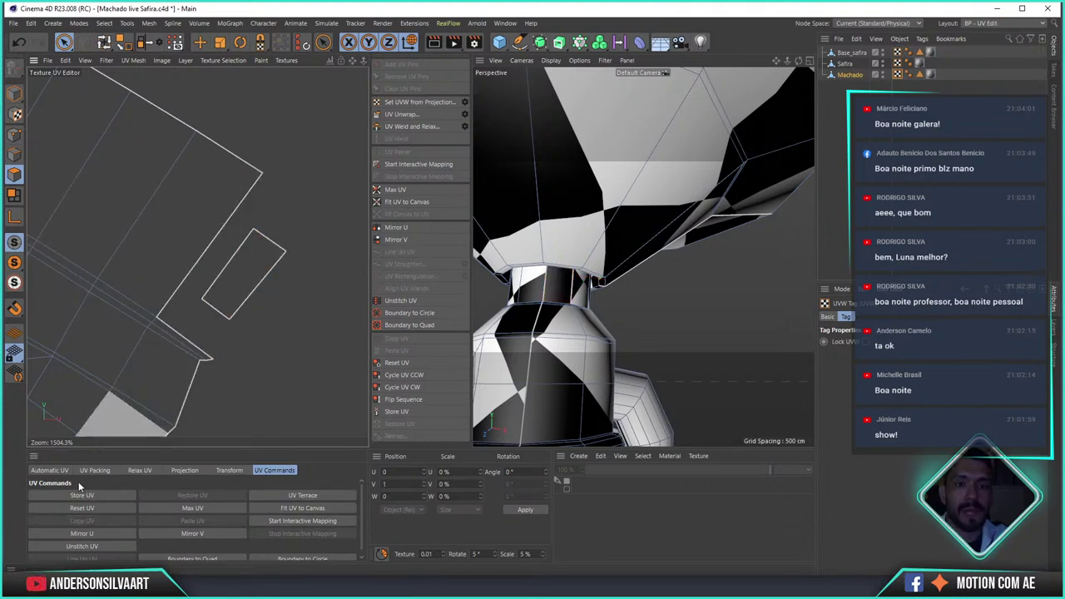
left_click(13, 136)
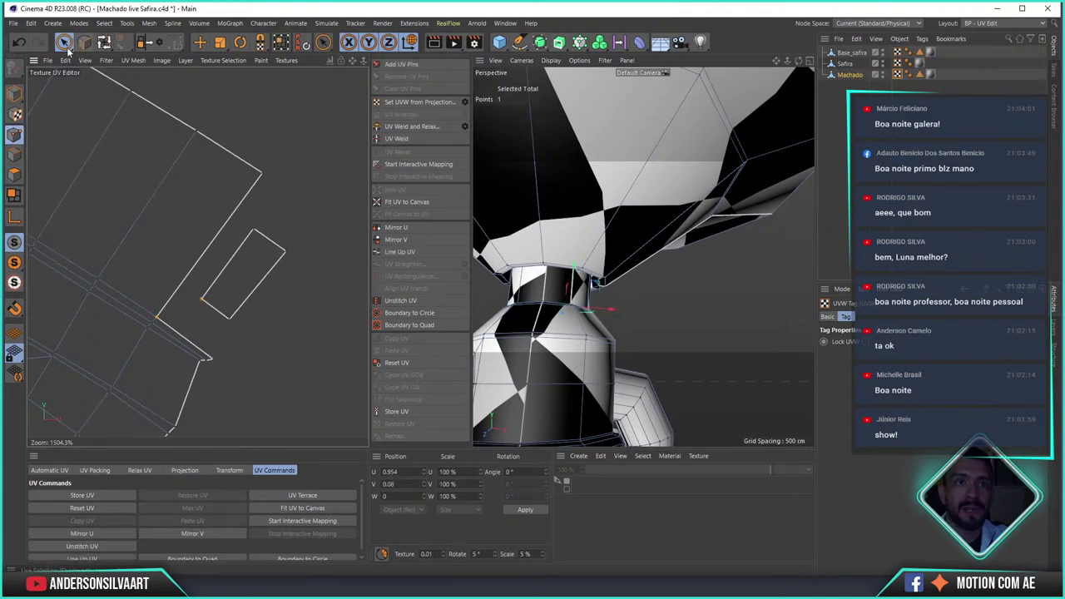
left_click(64, 44)
left_click(13, 174)
left_click(63, 43)
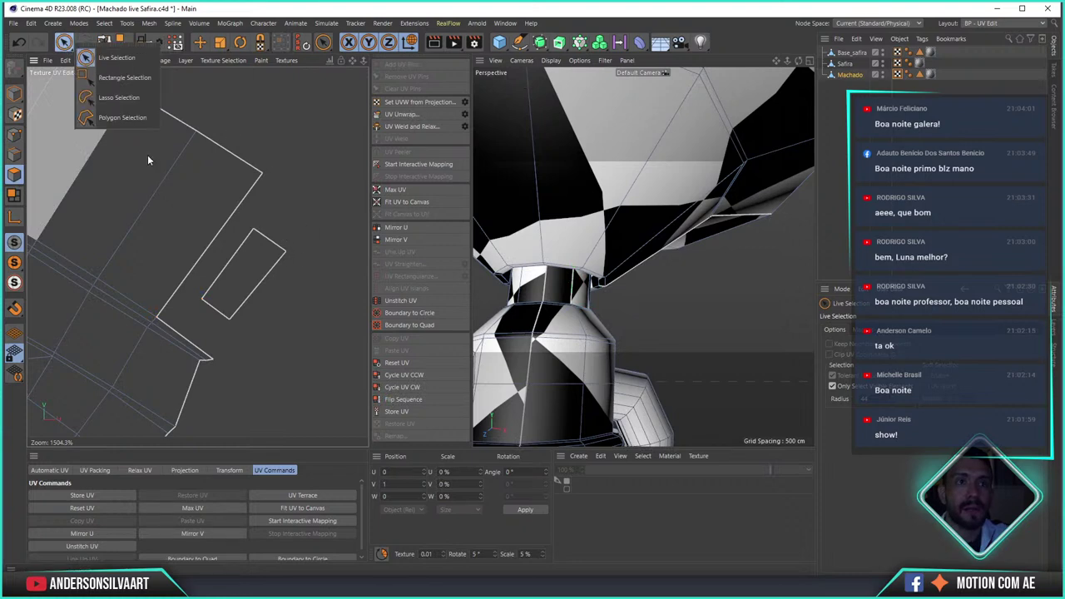
left_click(108, 57)
left_click(249, 256)
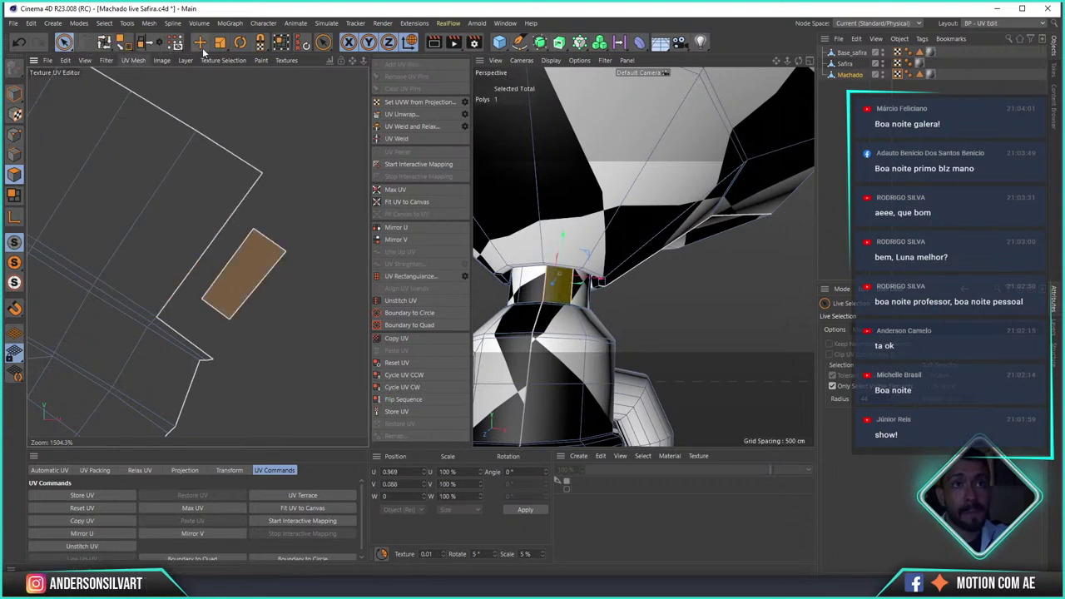
- Rotate the small UV polygon to about -177° and move it into the outline's slot
left_click(239, 42)
left_click_drag(250, 309, 115, 207)
left_click_drag(444, 100, 316, 166)
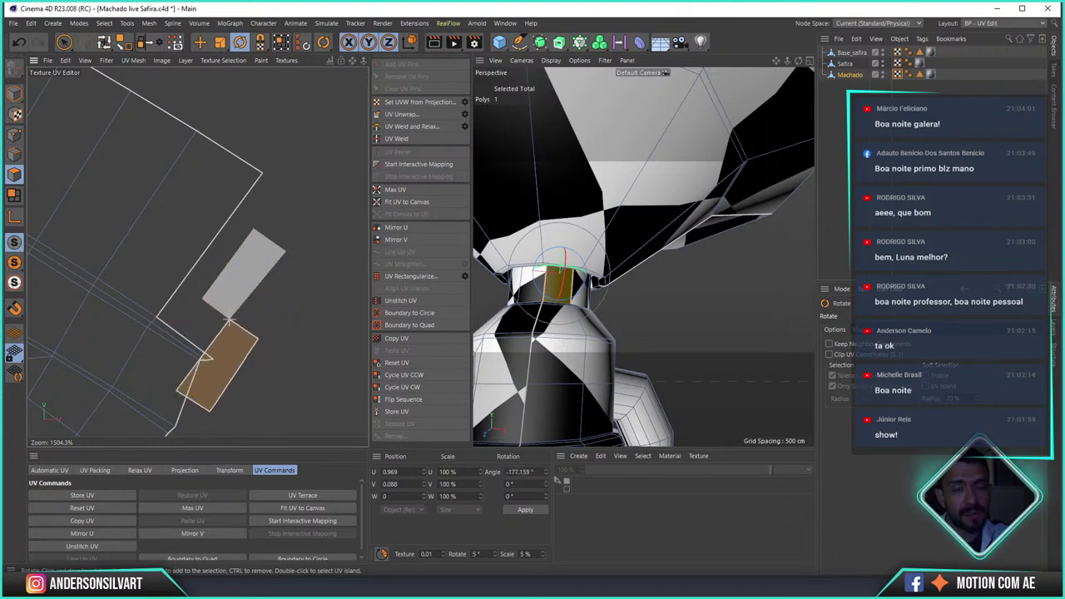
key("e")
mouse_move(264, 262)
left_mouse_down()
mouse_move(274, 233)
mouse_move(273, 264)
left_mouse_up()
left_click(284, 208)
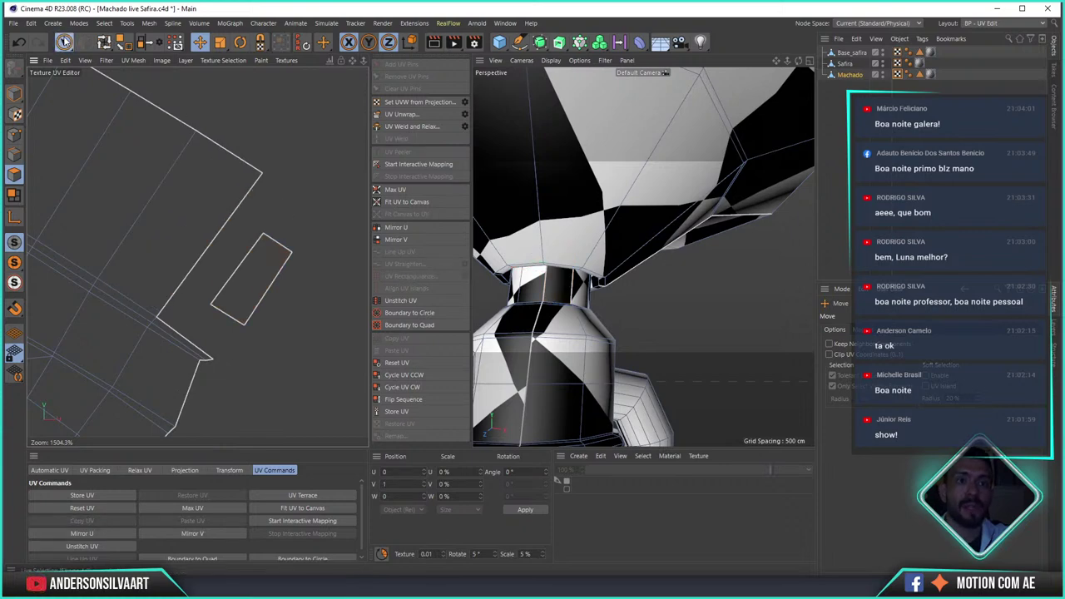
left_click(64, 41)
- Select the rectangle and outline corner points and try aligning them with UV Terrace
left_click(14, 133)
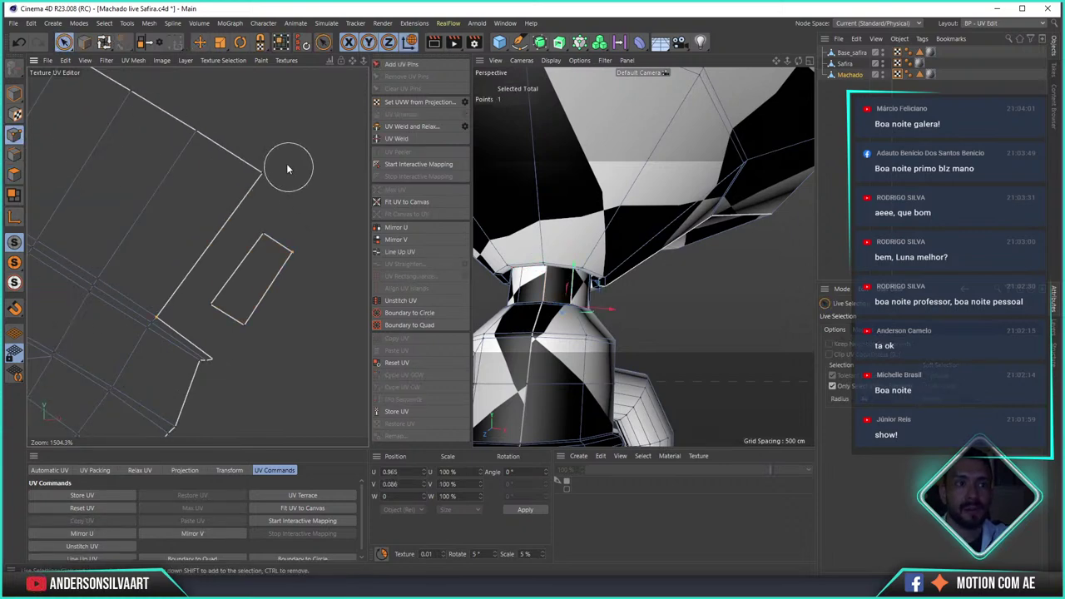
left_click(263, 235, "shift")
left_click(293, 497)
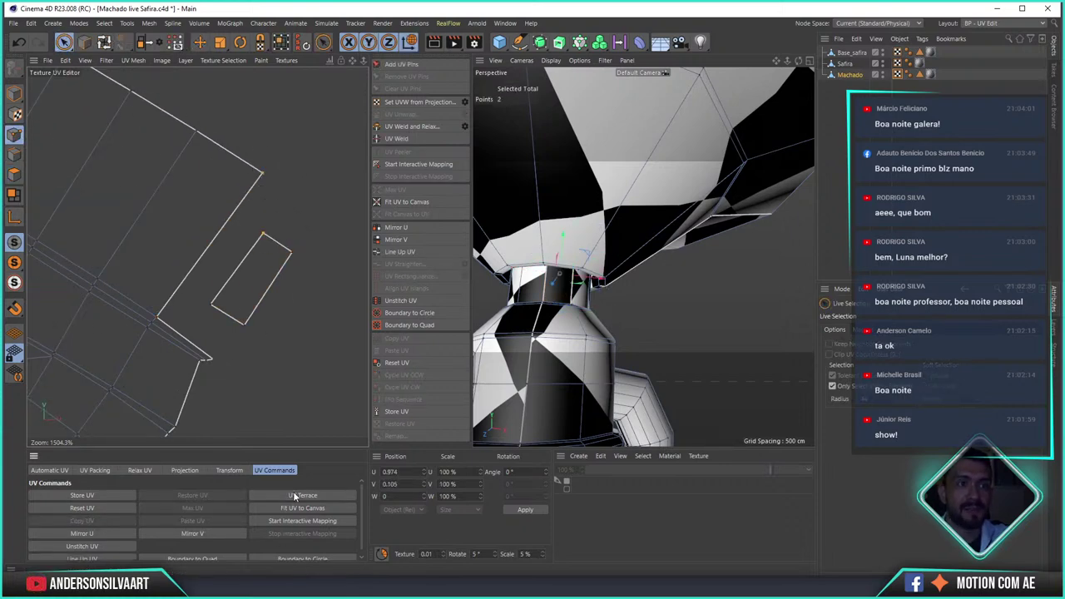
left_click(174, 304)
left_click(256, 331)
left_click(293, 253)
left_click(275, 176, "shift")
left_click(301, 496)
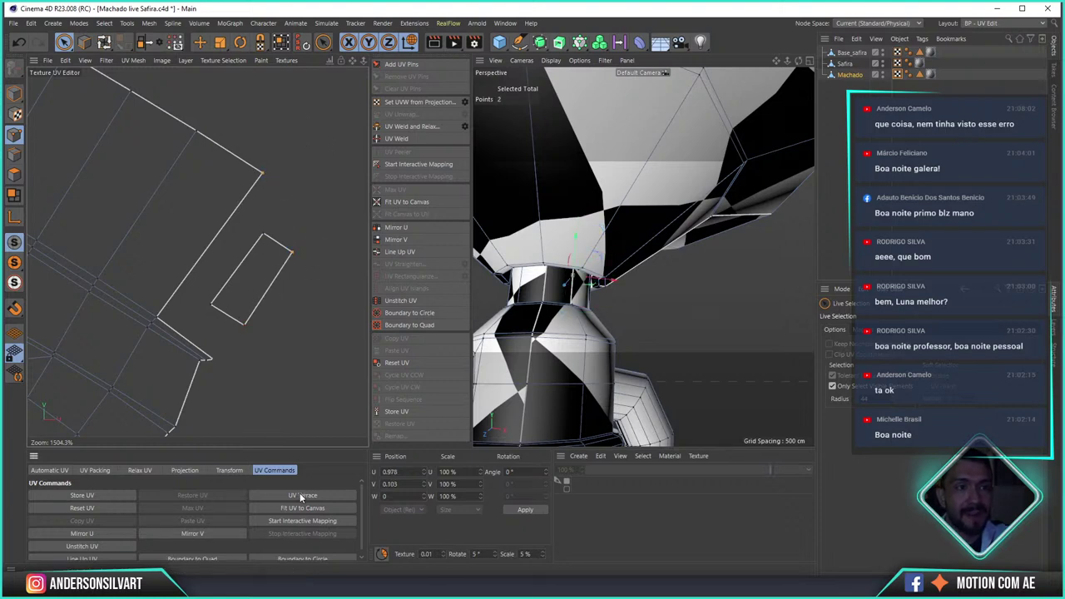
scroll(261, 281, "down", 3)
scroll(257, 290, "down", 2)
scroll(250, 307, "up", 2)
scroll(215, 280, "up", 3)
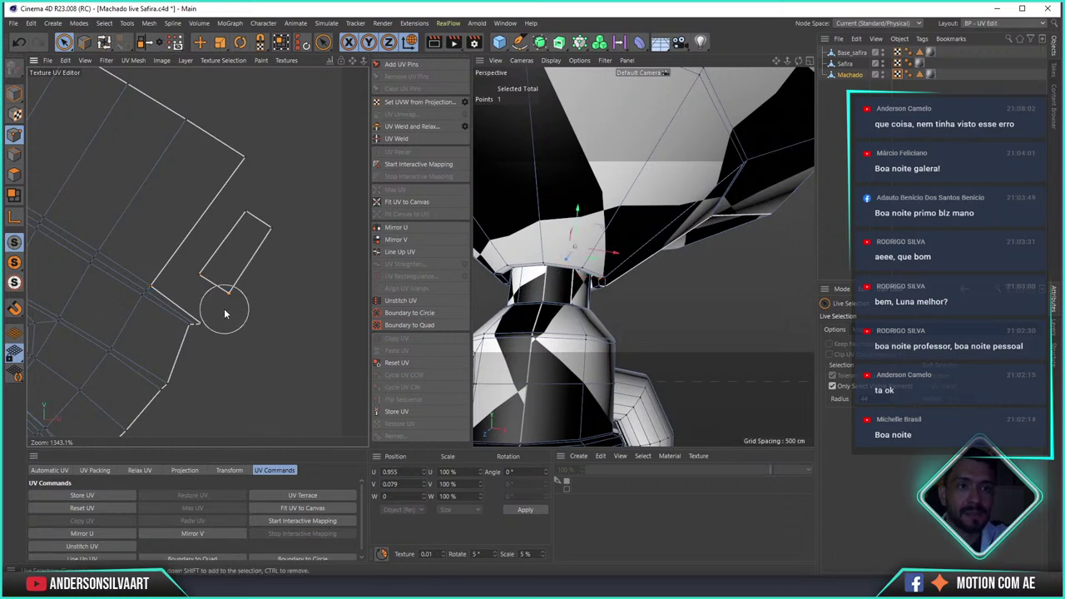
- Use Ring Selection to select the full polygon ring around the axe neck
left_click(14, 174)
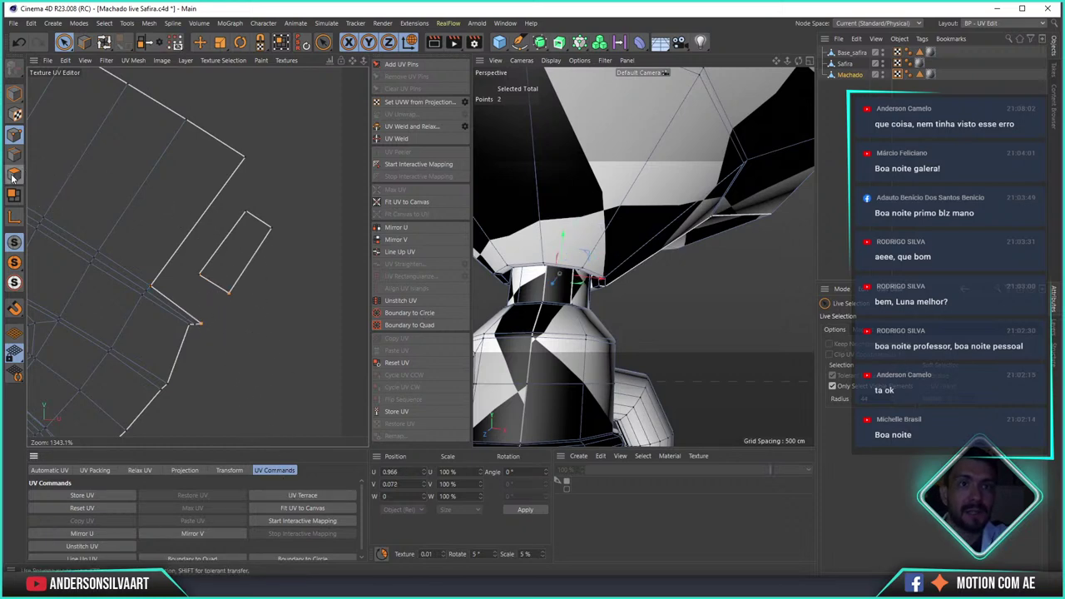
left_click(104, 23)
left_click(136, 73)
left_click(106, 161)
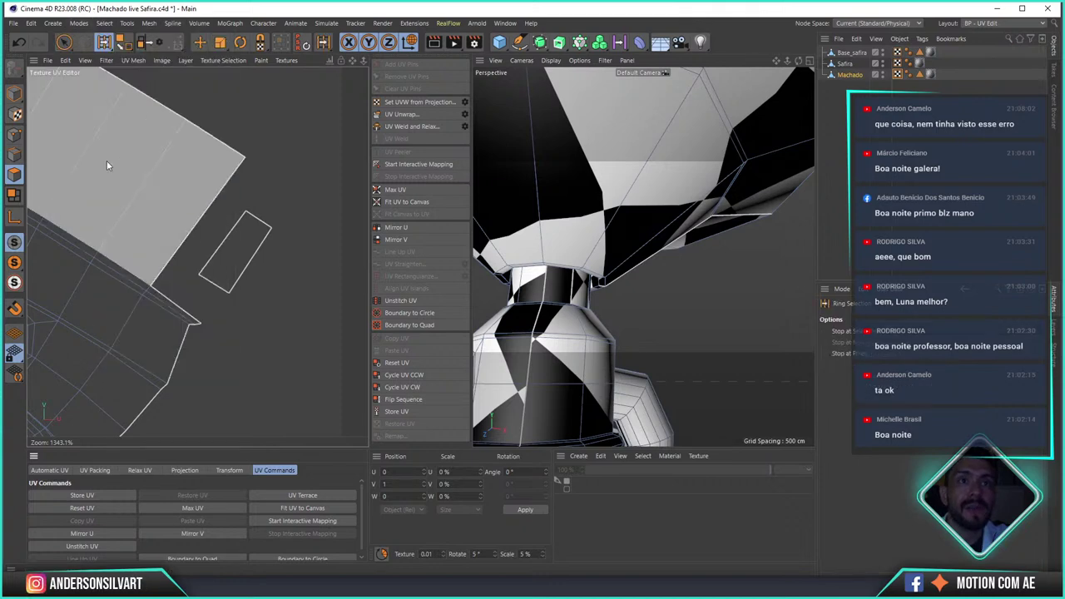
left_click(208, 211)
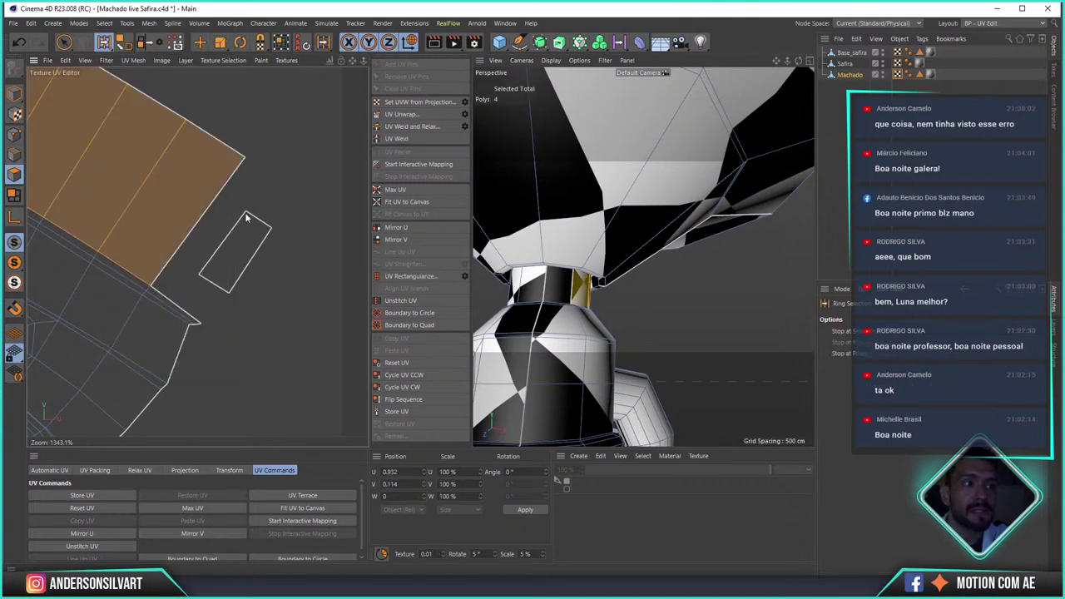
left_click(545, 288)
scroll(272, 241, "down", 2)
scroll(269, 242, "down", 1)
middle_click_drag(270, 242, 129, 232)
scroll(297, 249, "up", 2)
scroll(242, 252, "down", 2)
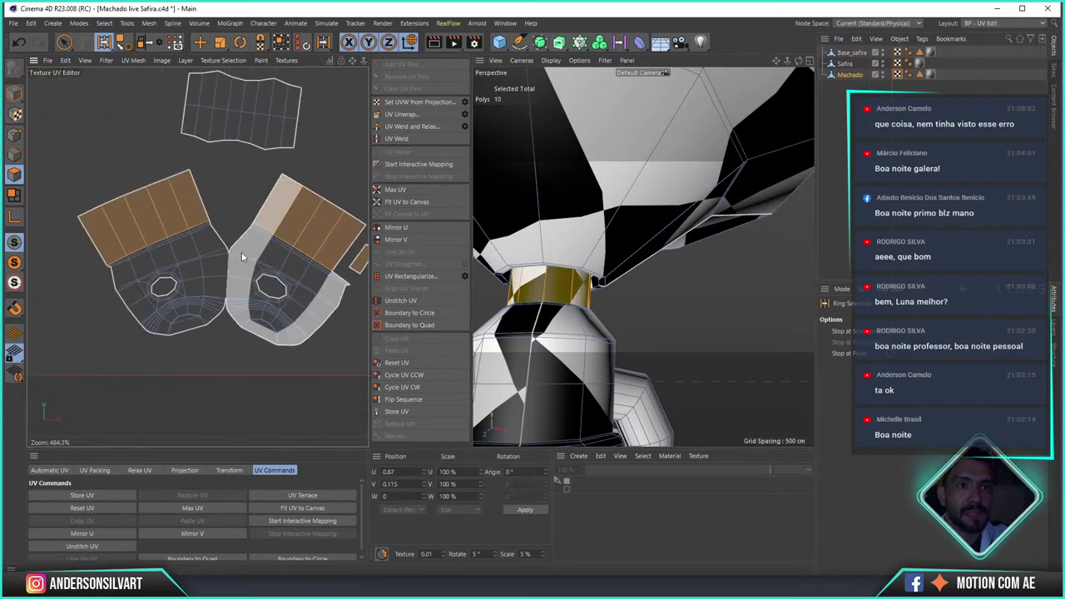
scroll(288, 236, "up", 2)
middle_click_drag(258, 178, 248, 202)
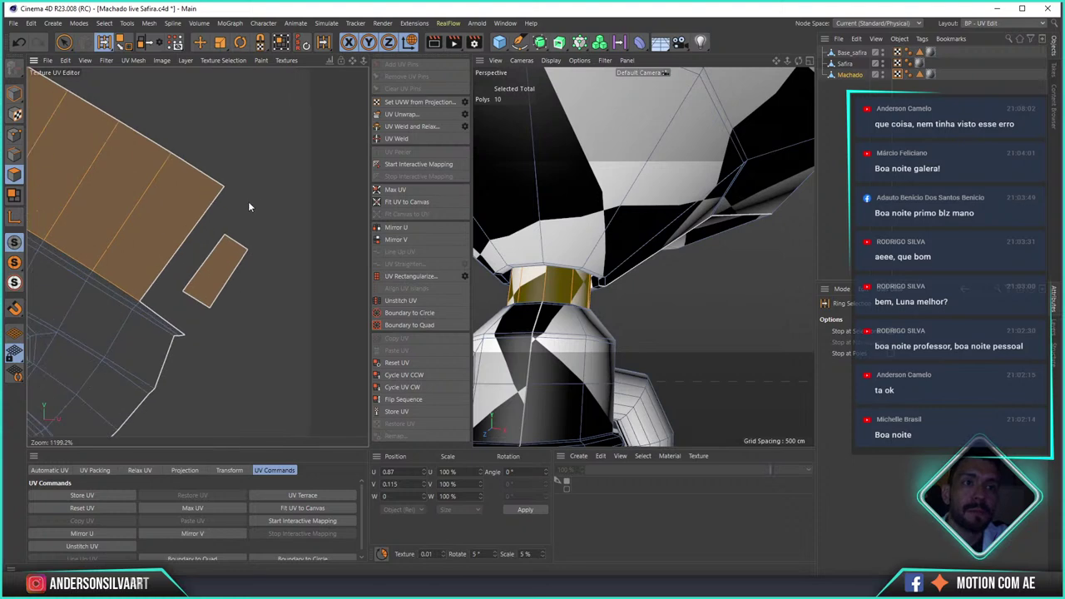
- Select edge points on both islands and try snapping them into line, undoing the distortion
left_click(14, 132)
left_click(64, 41)
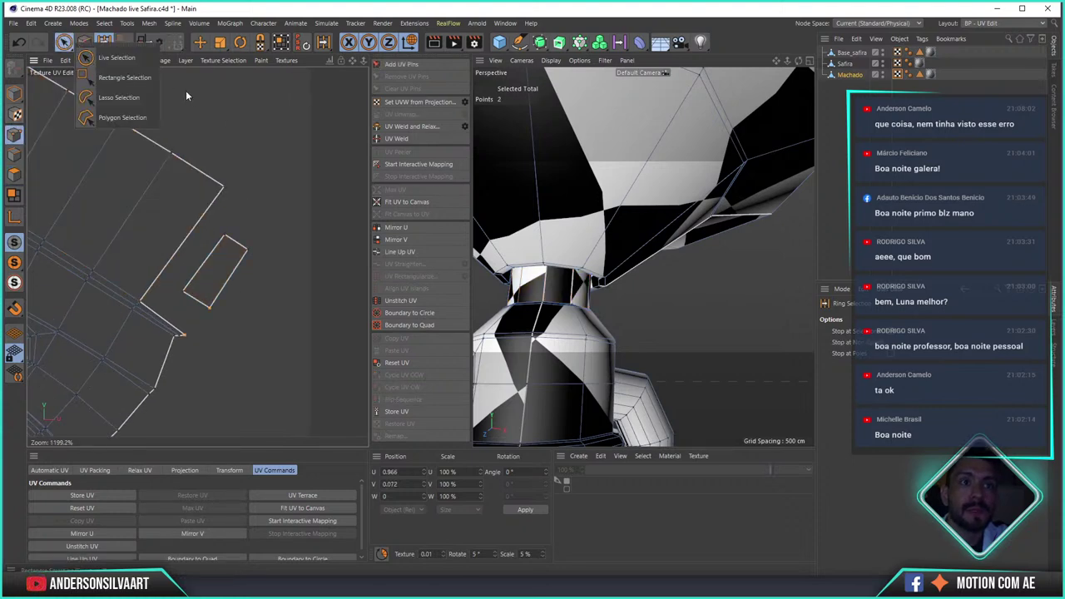
left_click(112, 64)
left_click_drag(235, 164, 228, 231)
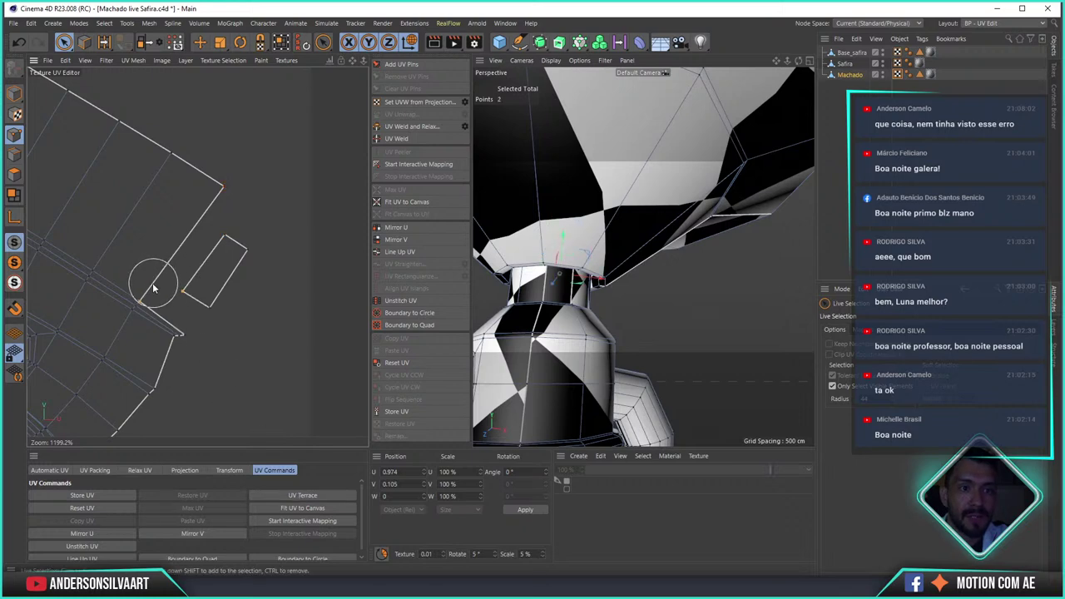
left_click(223, 318)
left_click(250, 252)
left_click(228, 183, "shift")
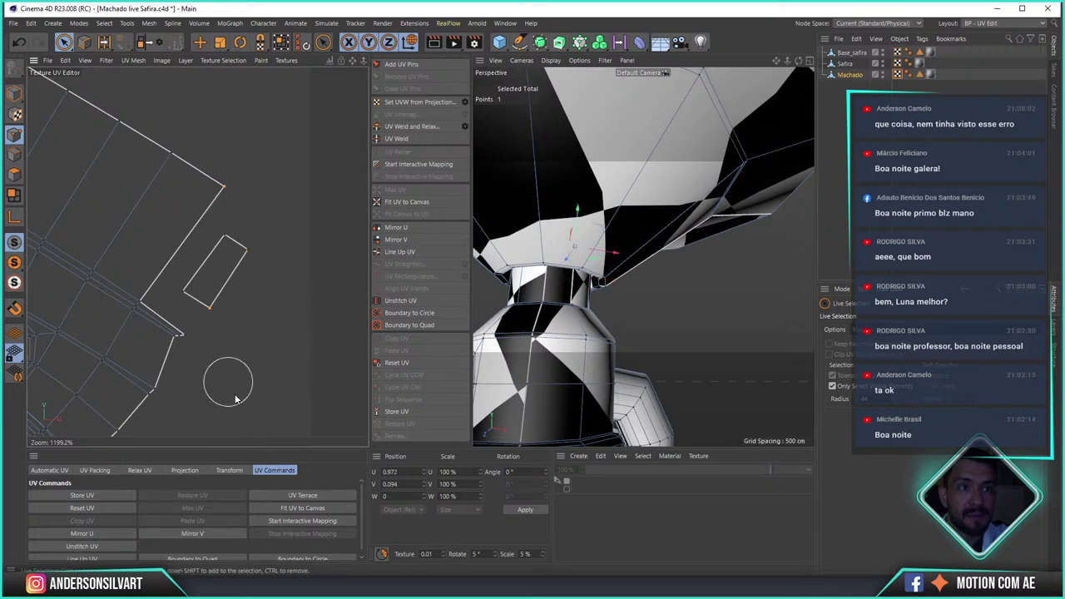
left_click(296, 497)
key("ctrl+z")
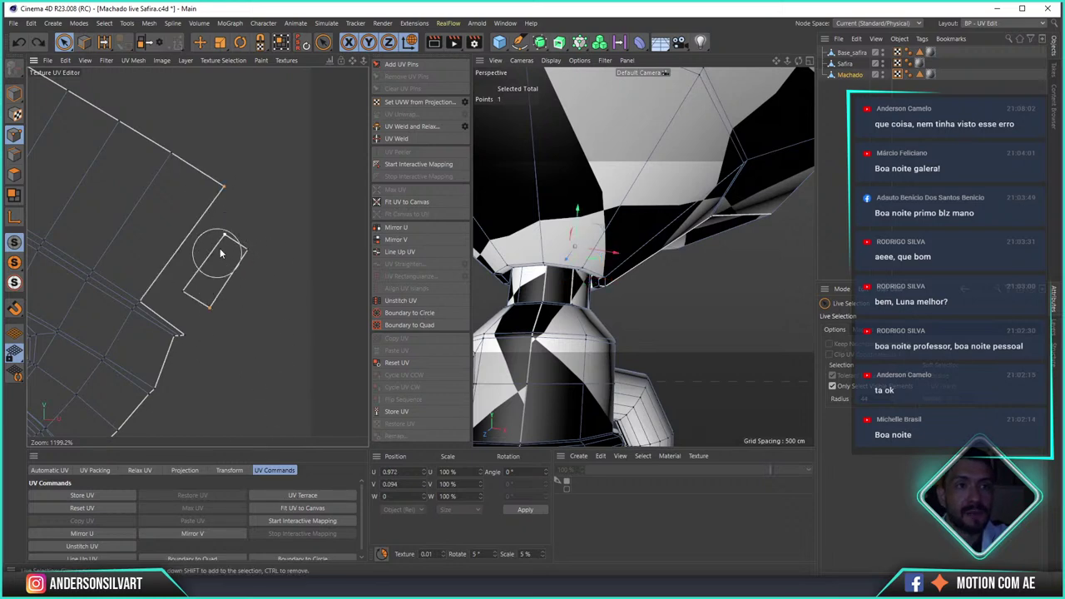
- Rotate the selected UV islands by about one degree
left_click(240, 42)
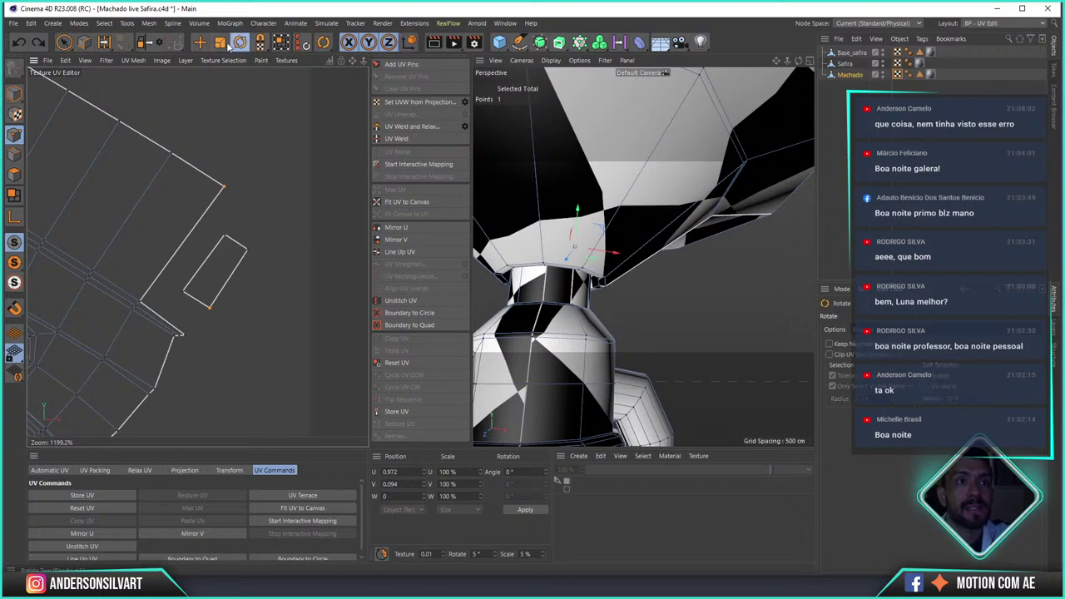
left_click(14, 173)
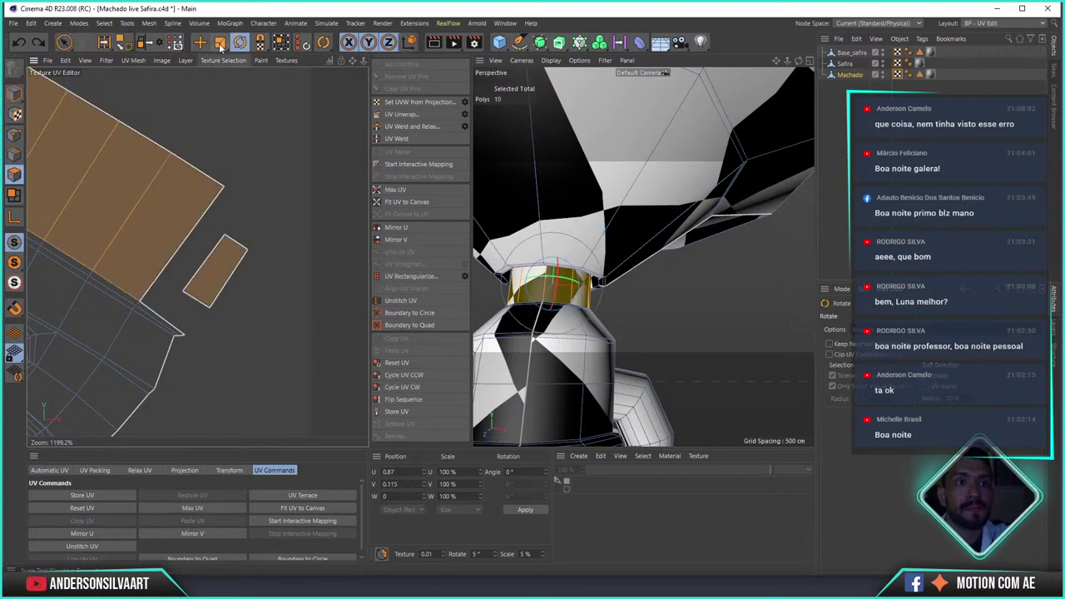
left_click_drag(221, 44, 277, 77)
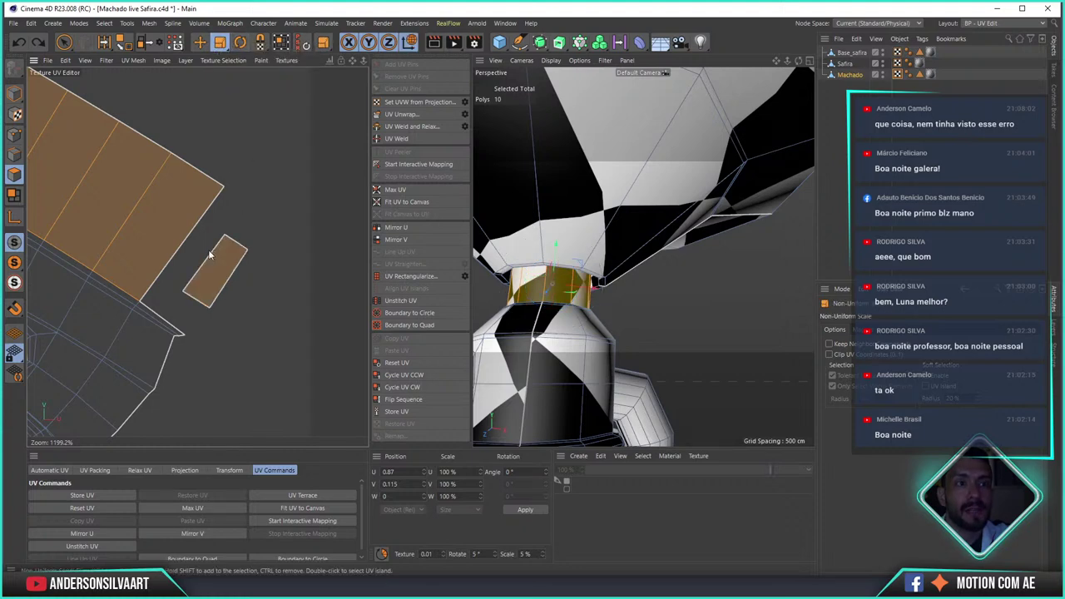
key("r")
mouse_move(246, 267)
left_mouse_down()
mouse_move(275, 253)
mouse_move(248, 295)
left_mouse_up()
- Rotate the small island to about -34° and move it down-left beside the outline
left_click(64, 42)
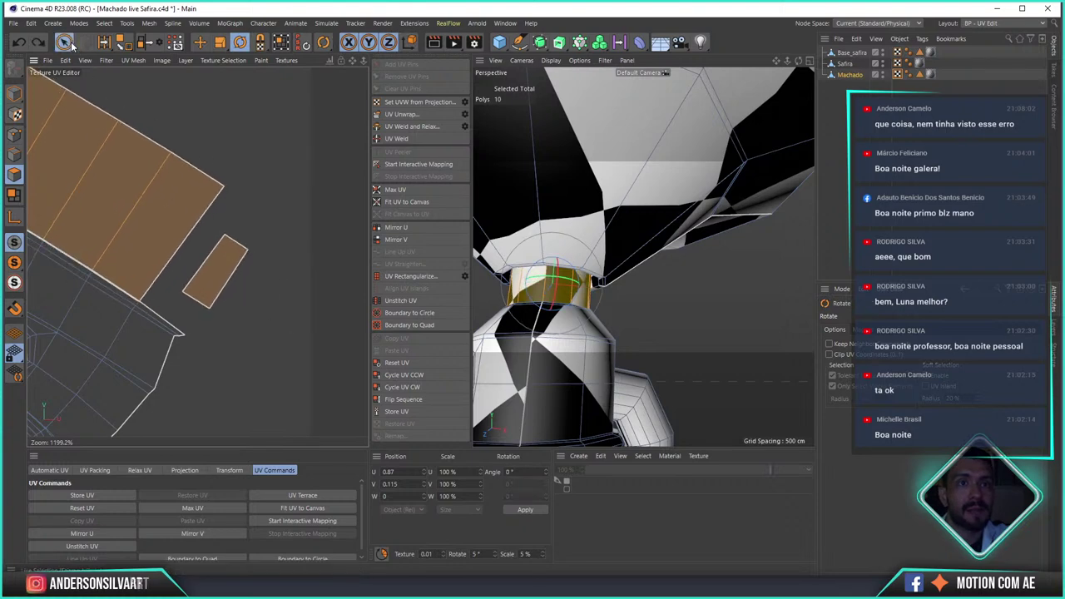
left_click(214, 271)
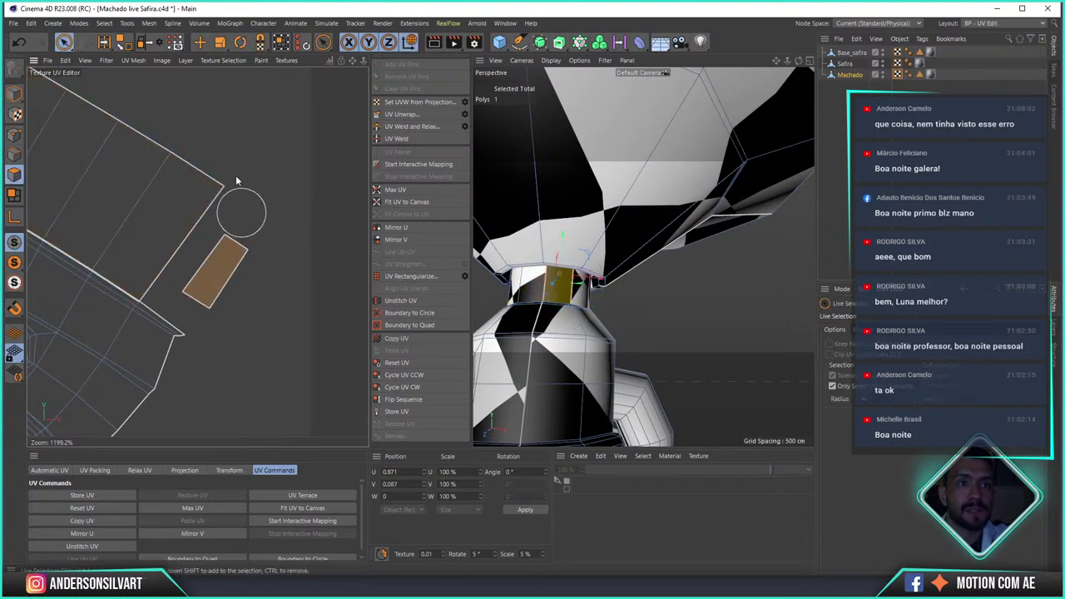
left_click(240, 42)
left_click_drag(277, 270, 120, 350)
key("ctrl+z")
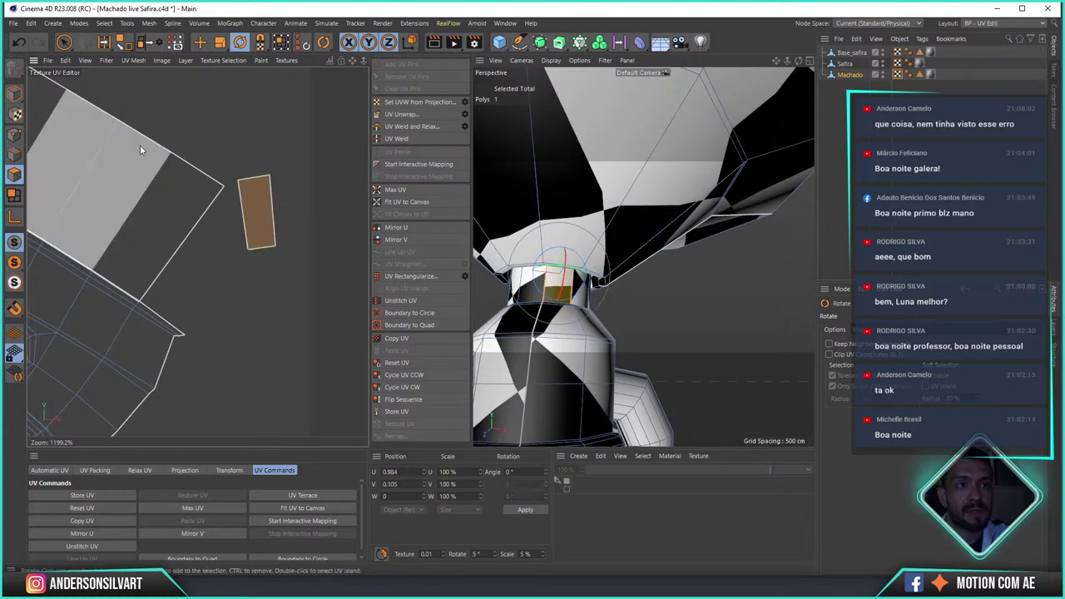
left_click_drag(141, 152, 87, 242)
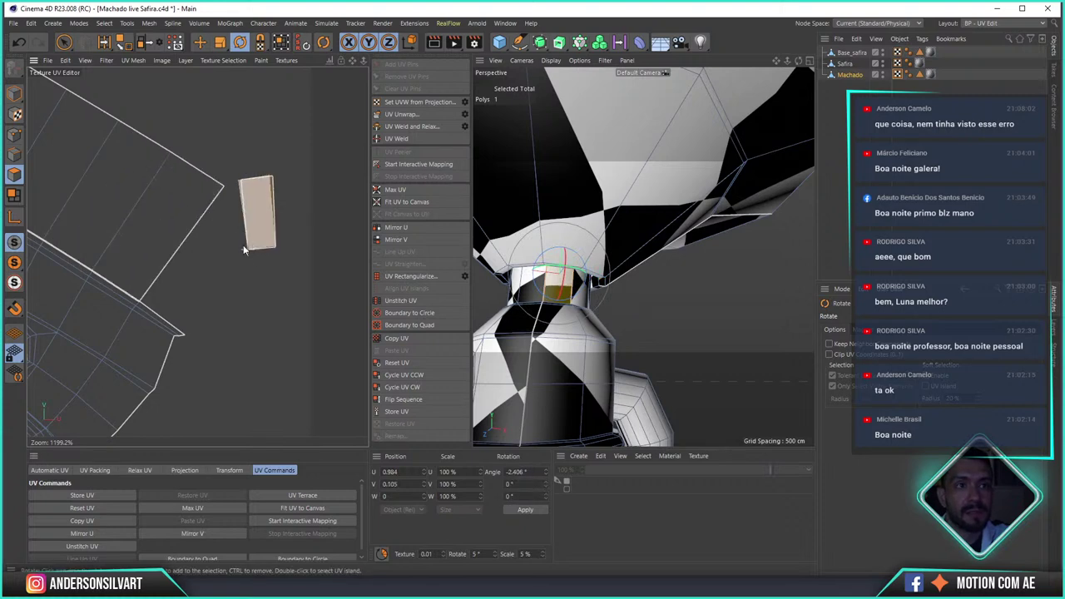
left_click(200, 43)
left_click_drag(281, 216, 218, 256)
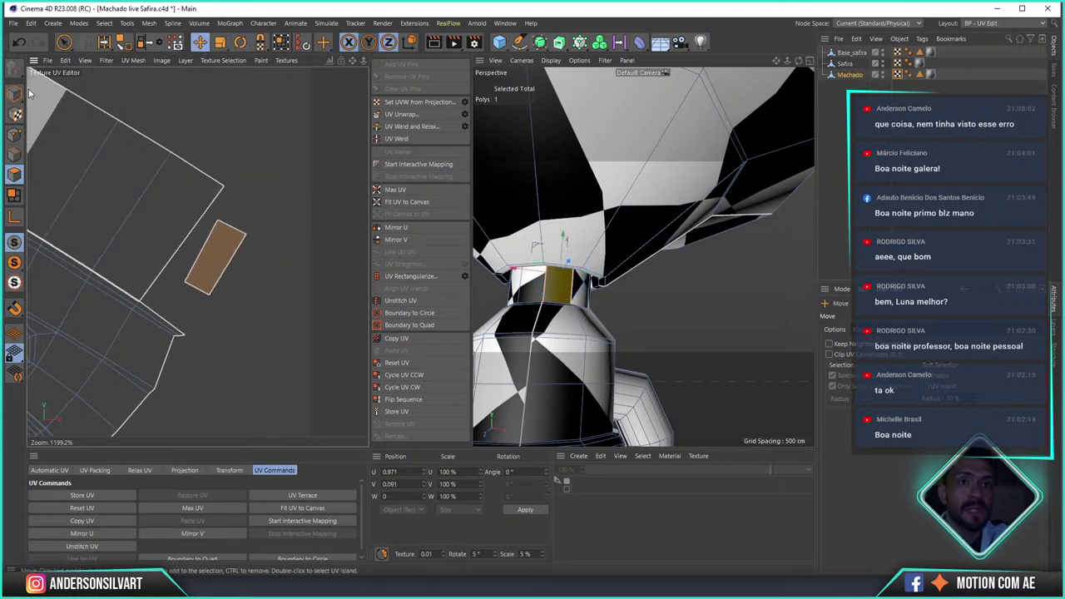
- Align the island's points to snap its top corner and straighten its notched edge
key("Return")
left_click(64, 42)
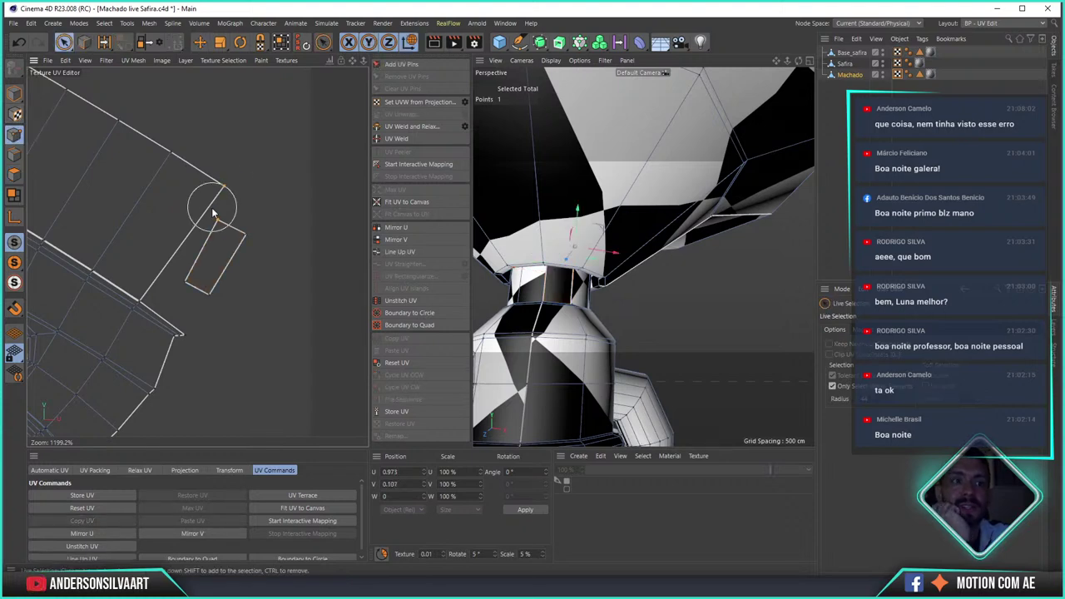
left_click(304, 496)
left_click_drag(166, 278, 154, 286)
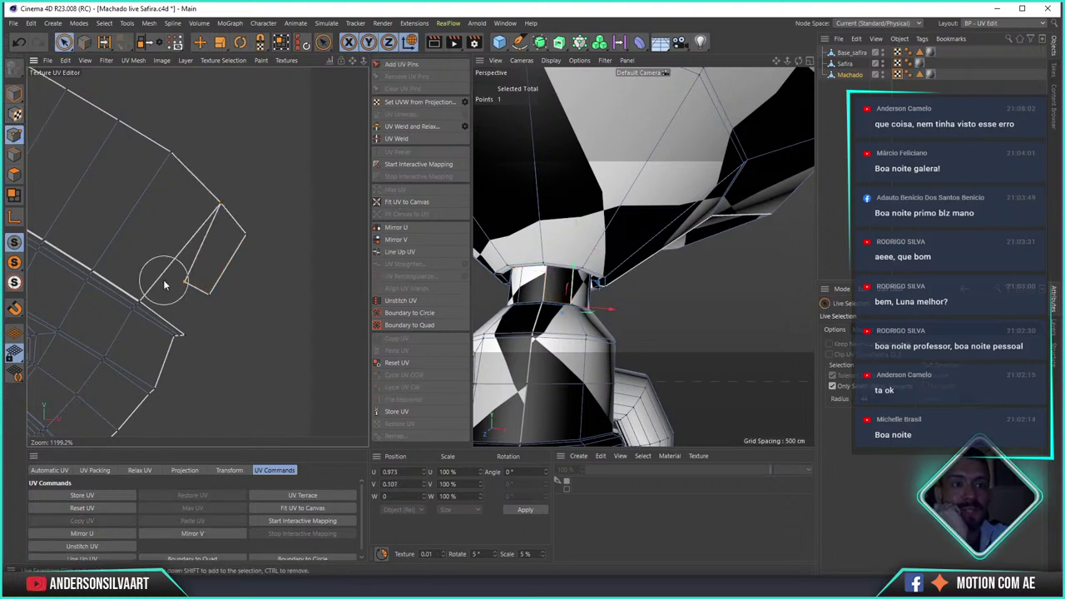
left_click(303, 497)
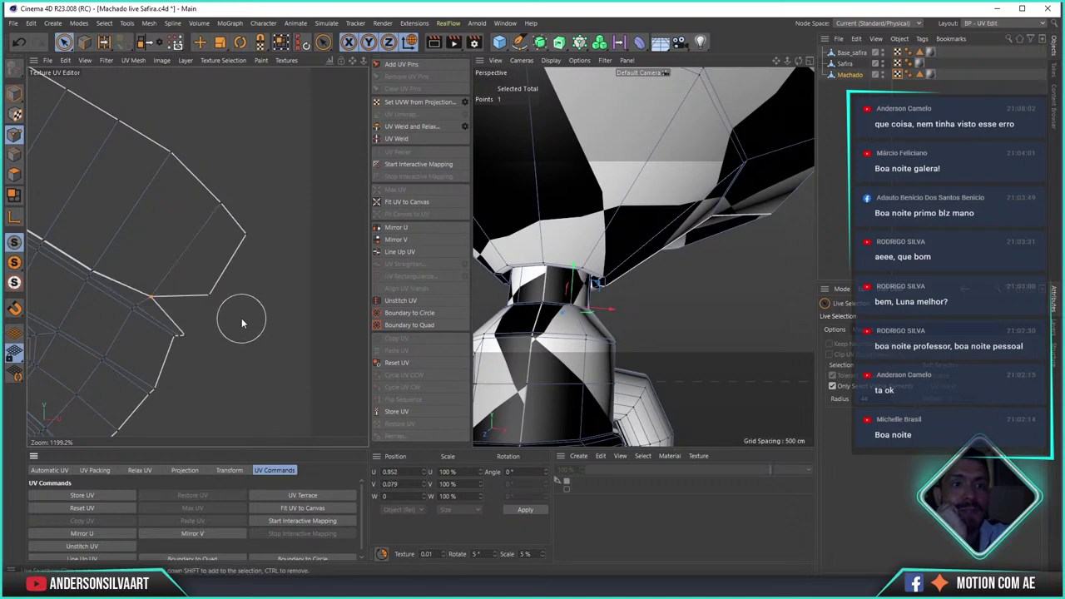
left_click(304, 496)
scroll(233, 241, "down", 3)
scroll(233, 241, "down", 3)
- Brush-select all the neck's UV polygons, then re-unwrap and pack them
left_click(65, 41)
left_click(12, 173)
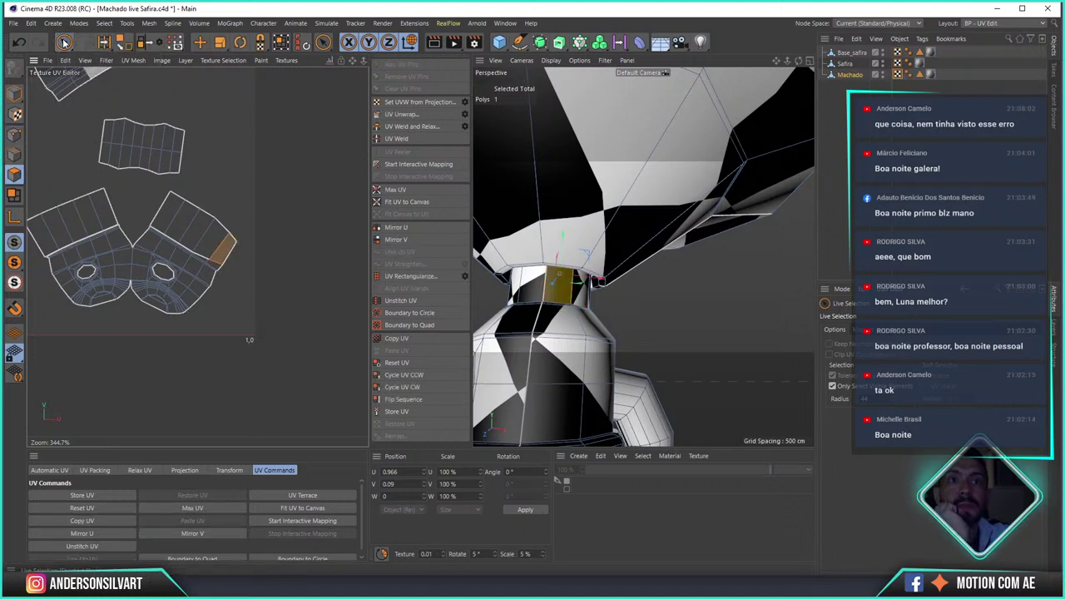
left_click(64, 42)
left_click(104, 77)
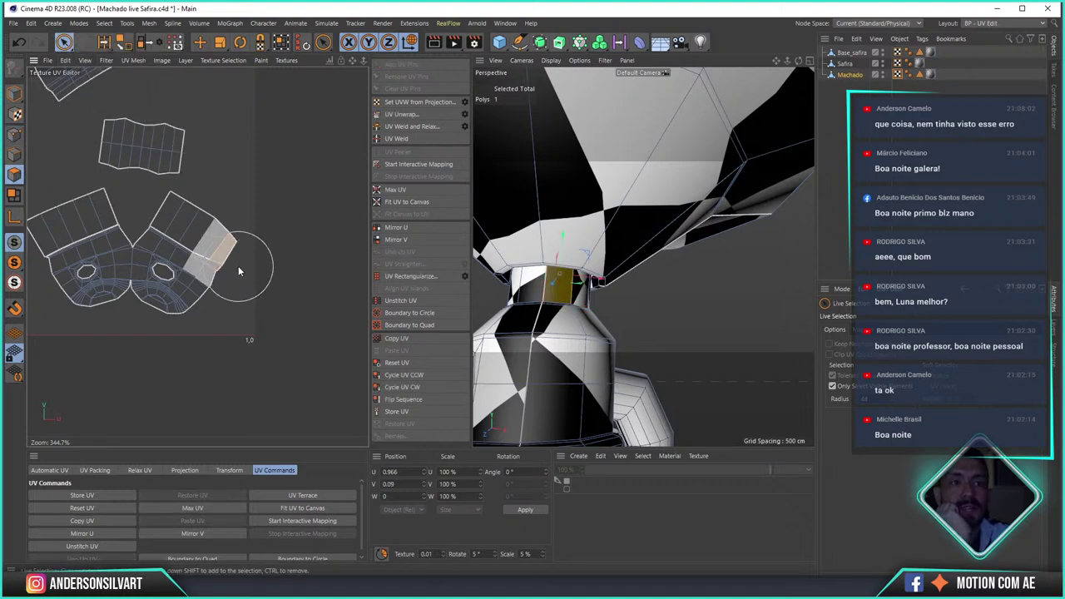
left_click_drag(239, 270, 198, 302)
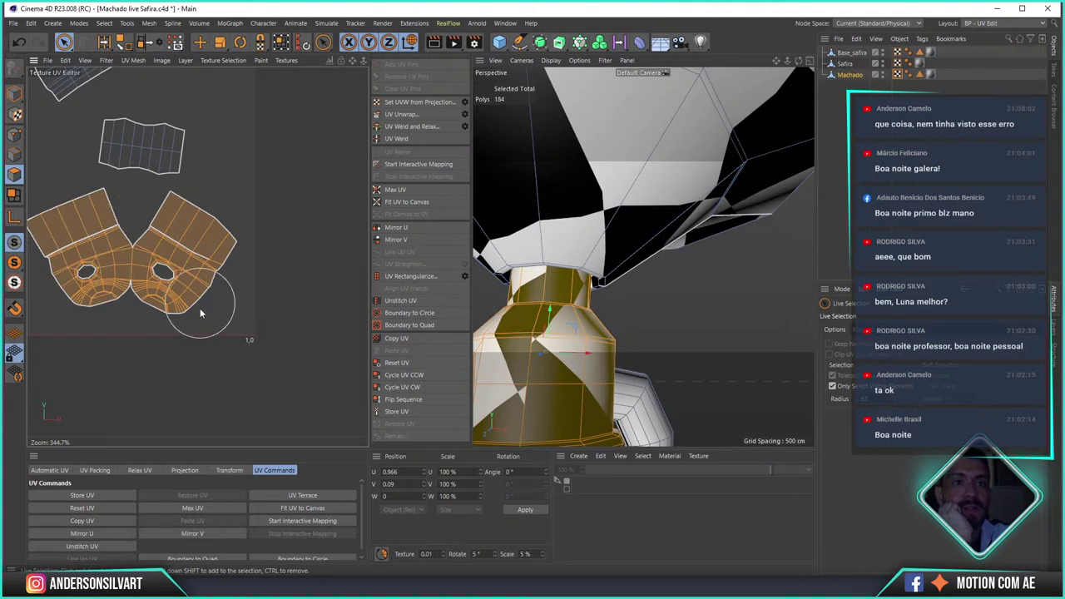
left_click(407, 114)
scroll(178, 238, "down", 3)
scroll(194, 251, "down", 3)
left_click(194, 251)
key("ctrl+z")
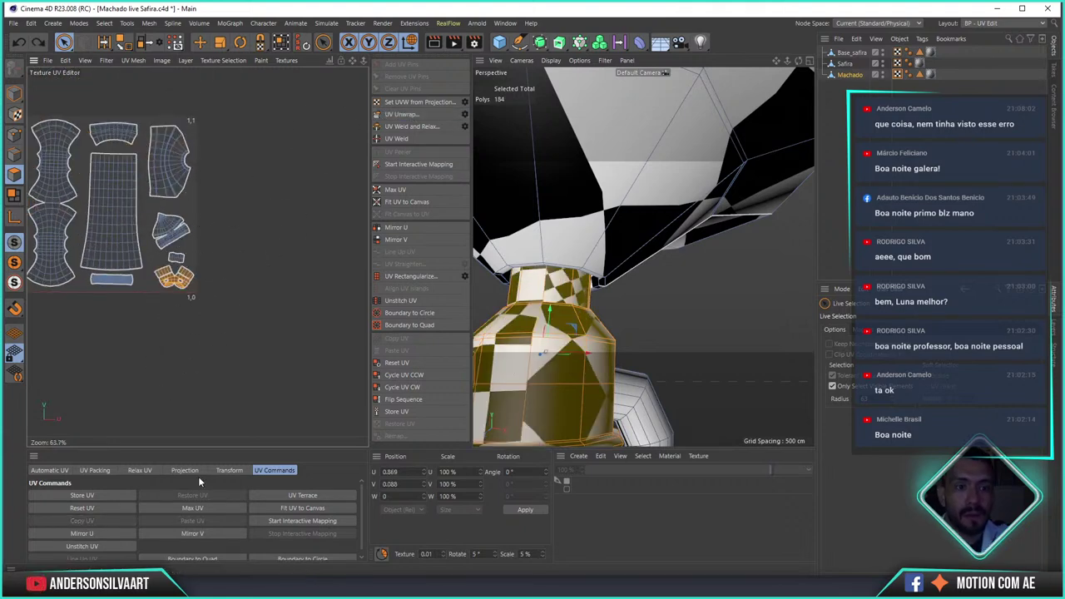
- Relax the handle's UV islands using the ABF method instead of LSCM
left_click(140, 470)
left_click(45, 556)
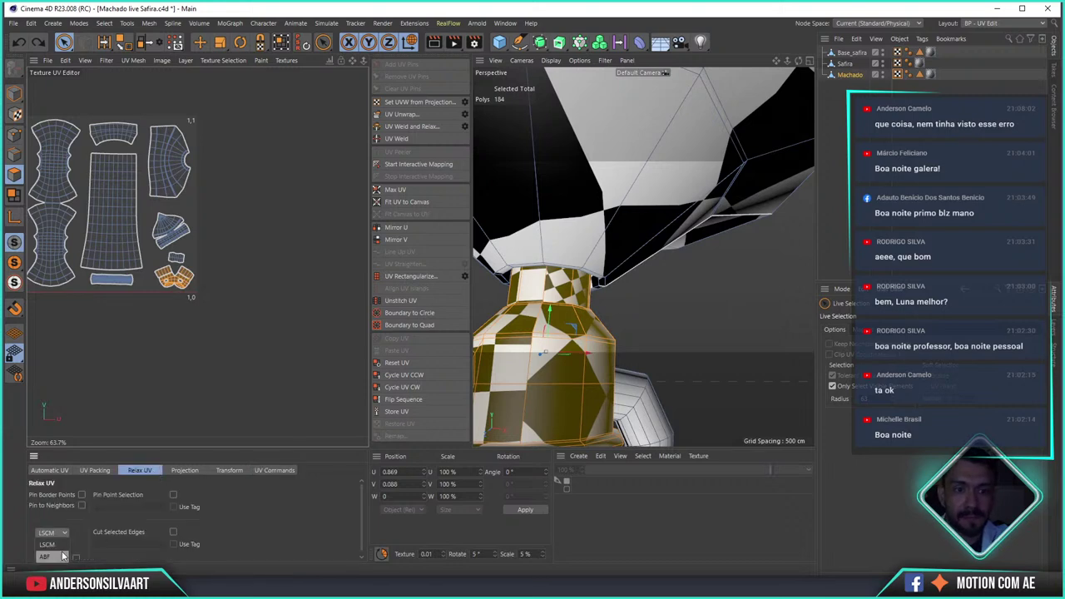
left_click(52, 546)
scroll(192, 231, "up", 3)
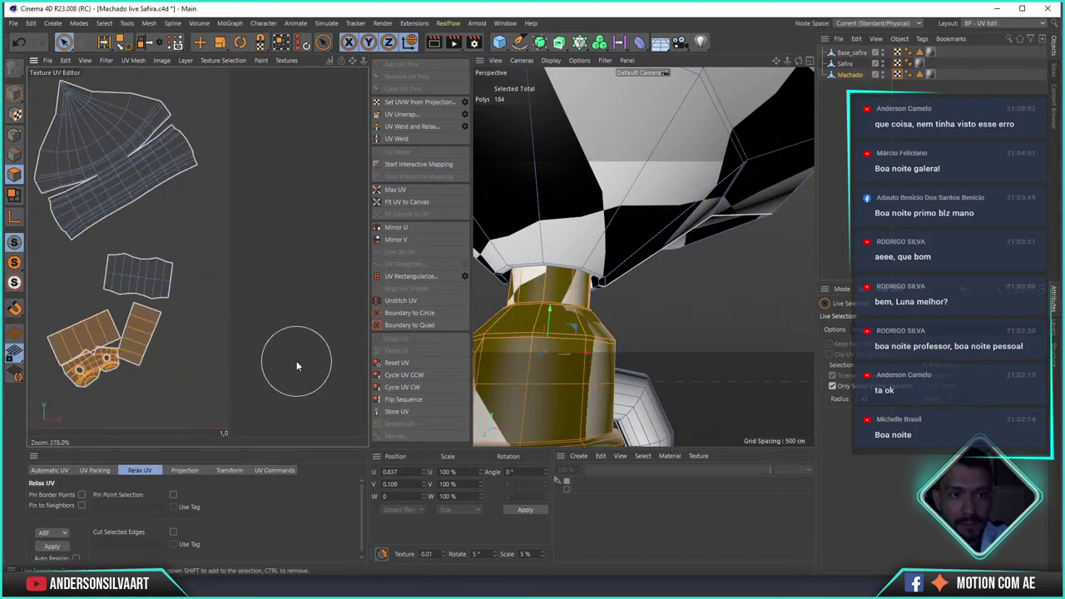
scroll(258, 340, "up", 3)
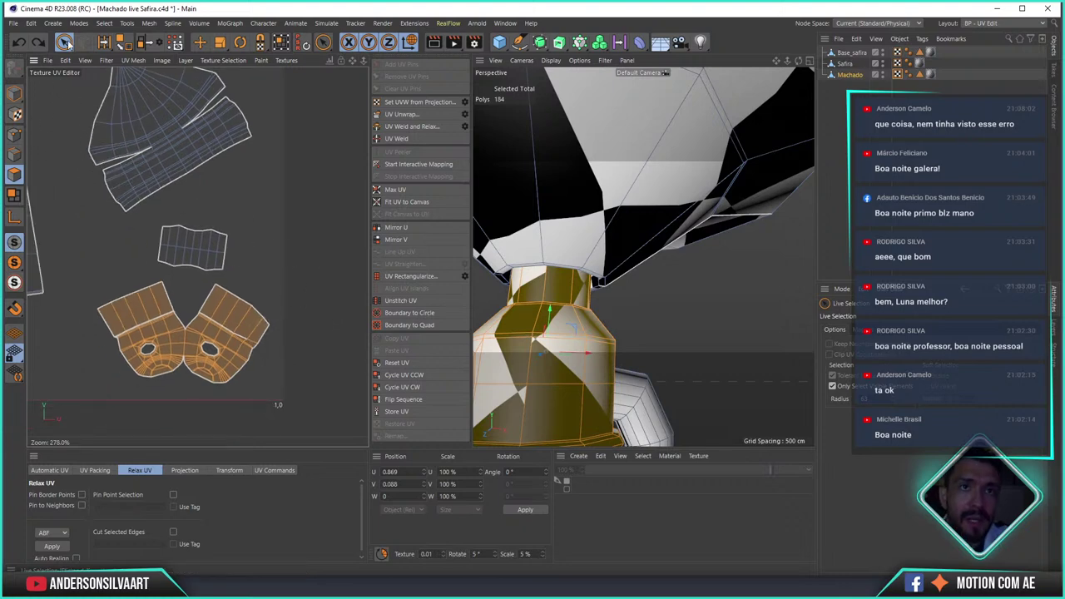
- Switch to UV points mode, zoom into the UV editor, and pick the Move tool
key("Return")
scroll(302, 430, "up", 3)
scroll(232, 250, "up", 2)
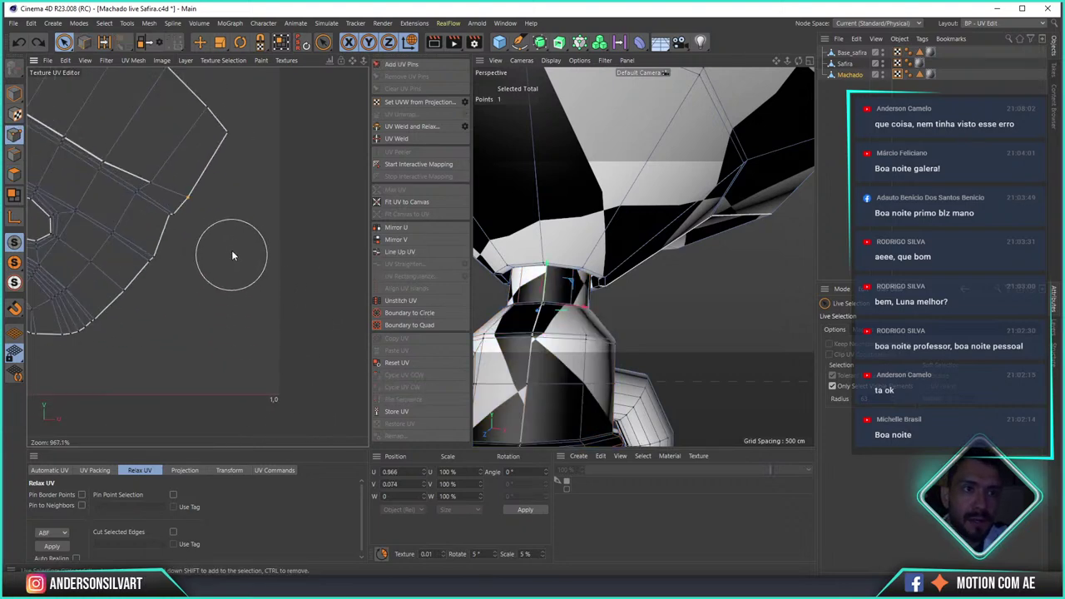
scroll(216, 202, "up", 2)
left_click(200, 42)
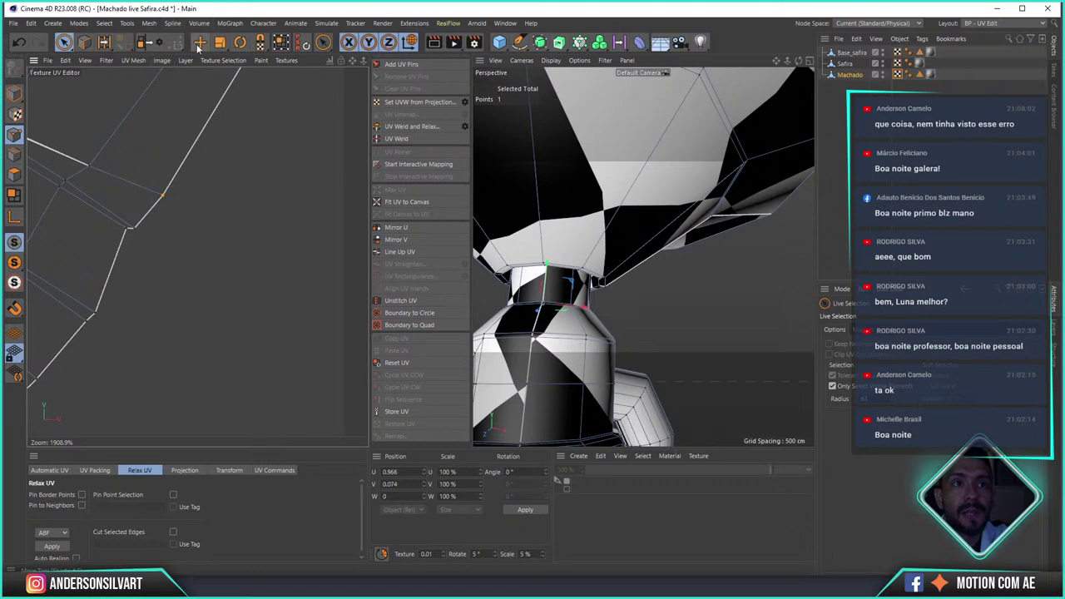
- Turn on UV distortion shading and pull two corner UV points to straighten the island edge
left_click(86, 61)
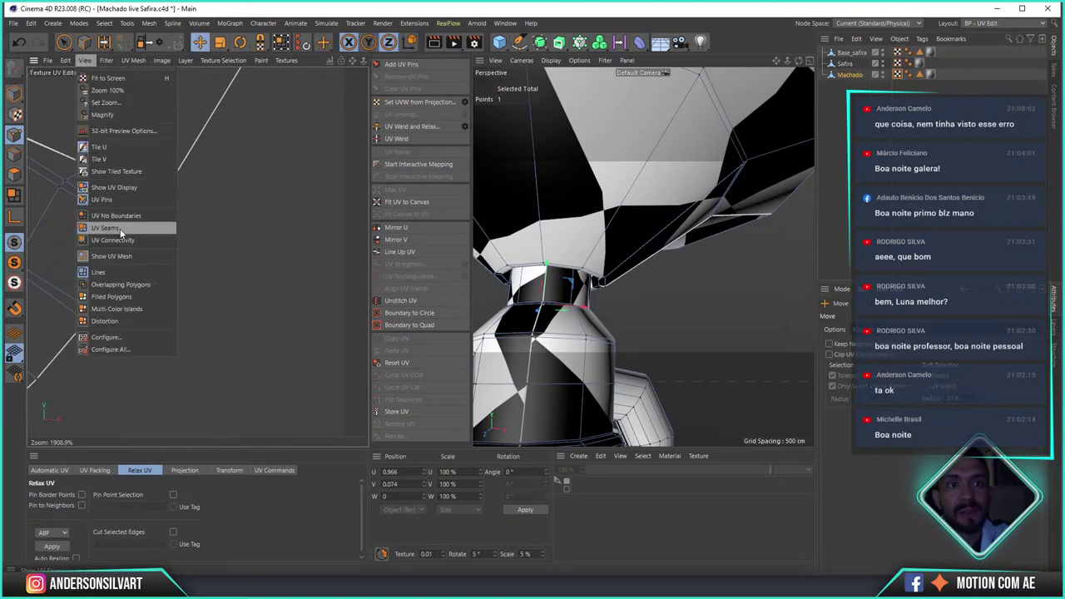
left_click(132, 321)
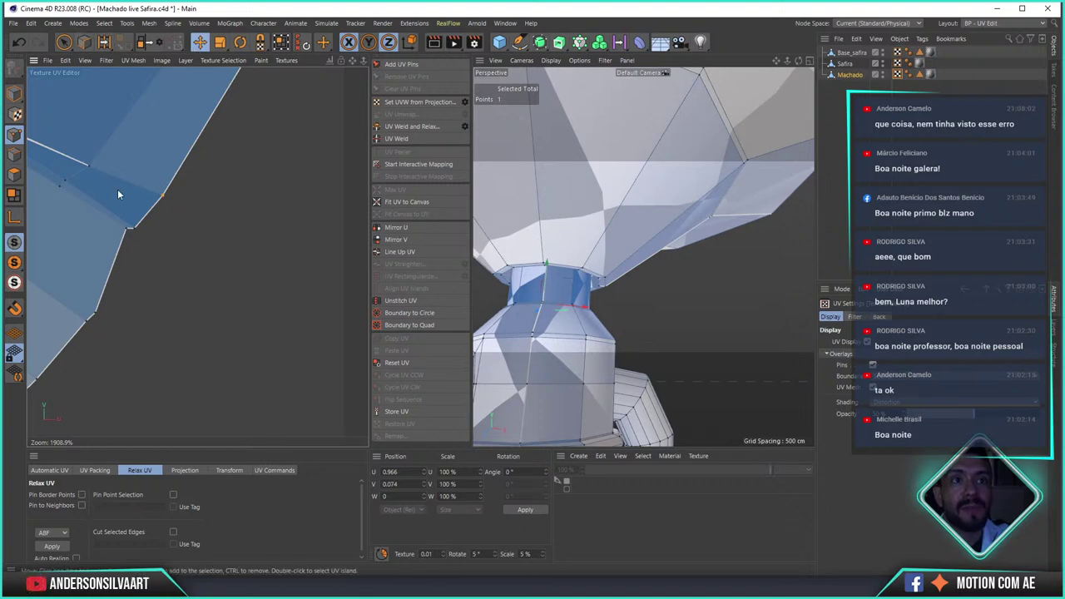
left_click(200, 42)
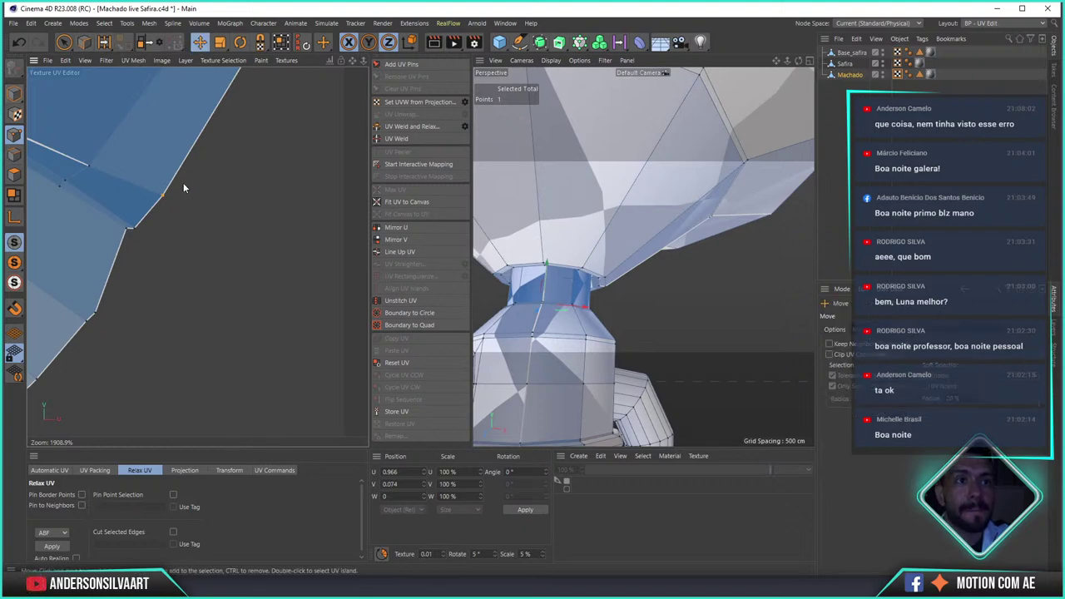
left_click_drag(163, 200, 144, 211)
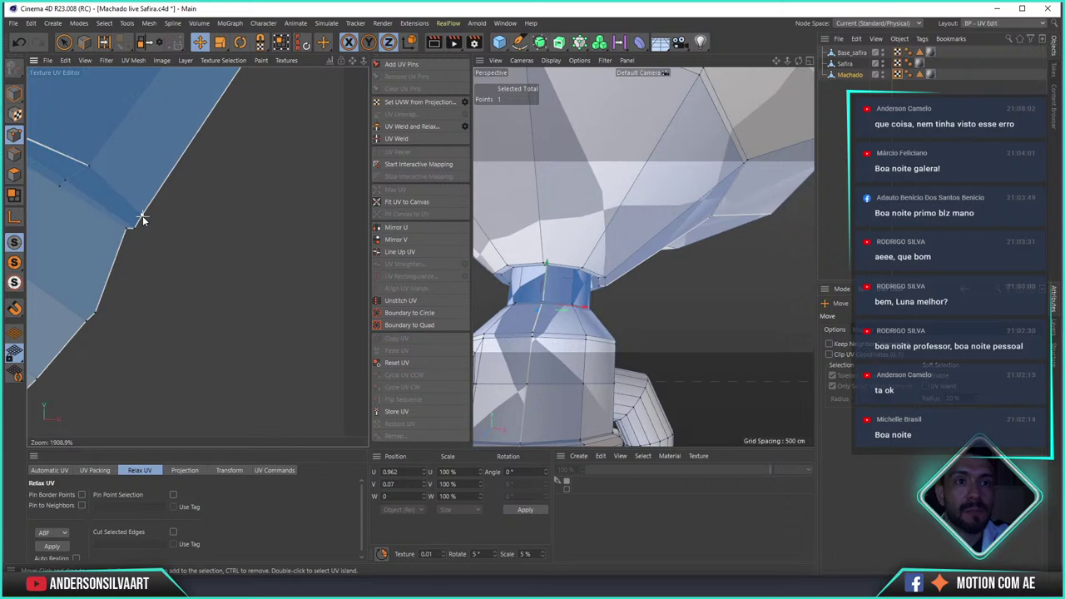
left_click_drag(85, 170, 99, 161)
key("space")
- Live-select the next UV point along the handle island edge
left_click(115, 58)
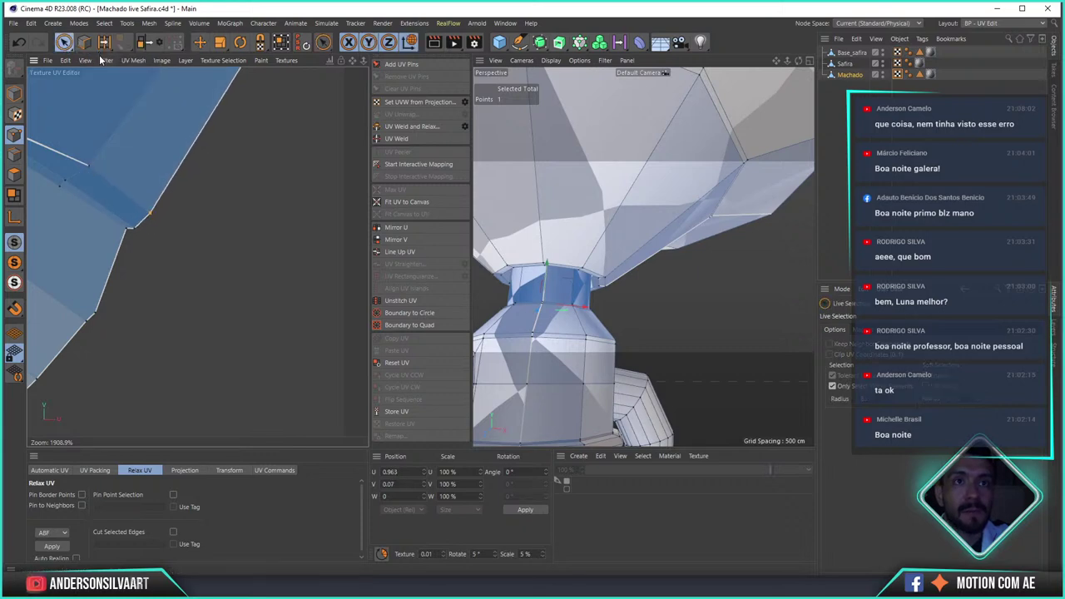
left_click(87, 162)
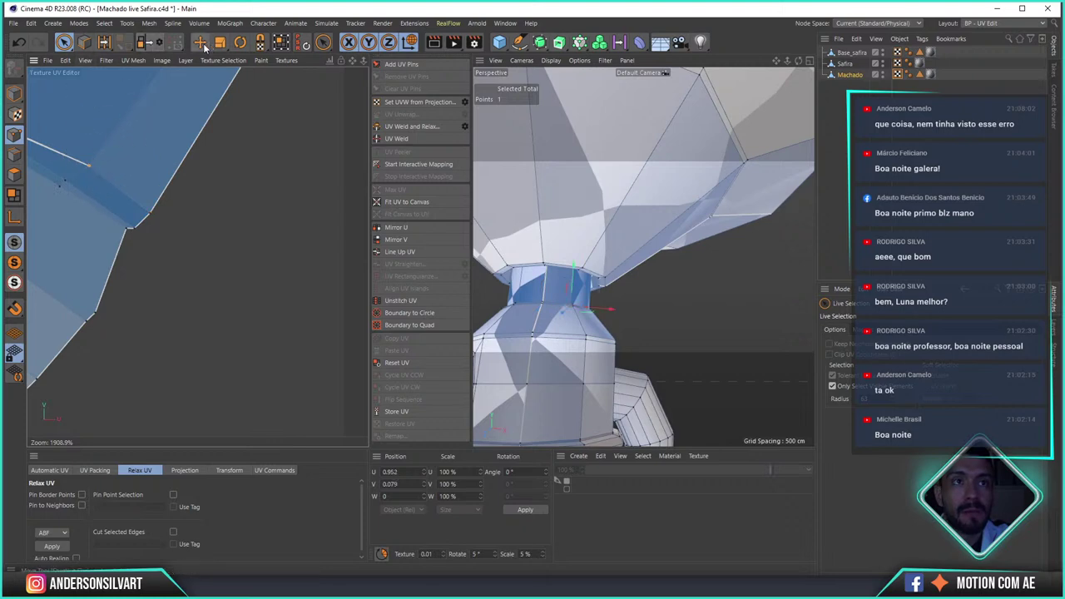
key("e")
scroll(195, 160, "down", 2)
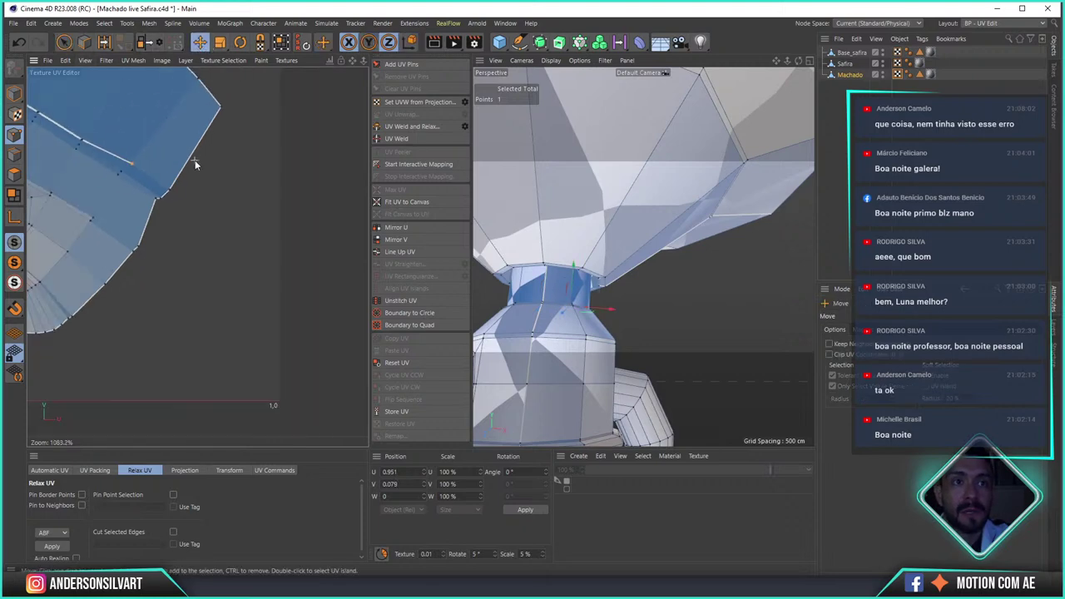
scroll(185, 213, "down", 2)
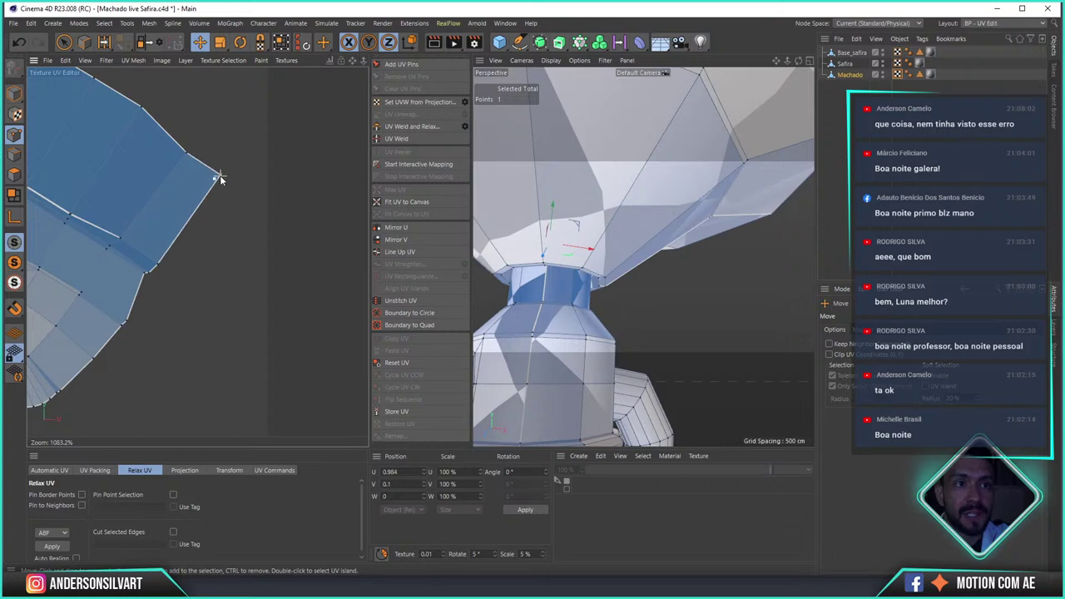
scroll(209, 200, "down", 3)
scroll(233, 229, "down", 1)
scroll(267, 231, "down", 2)
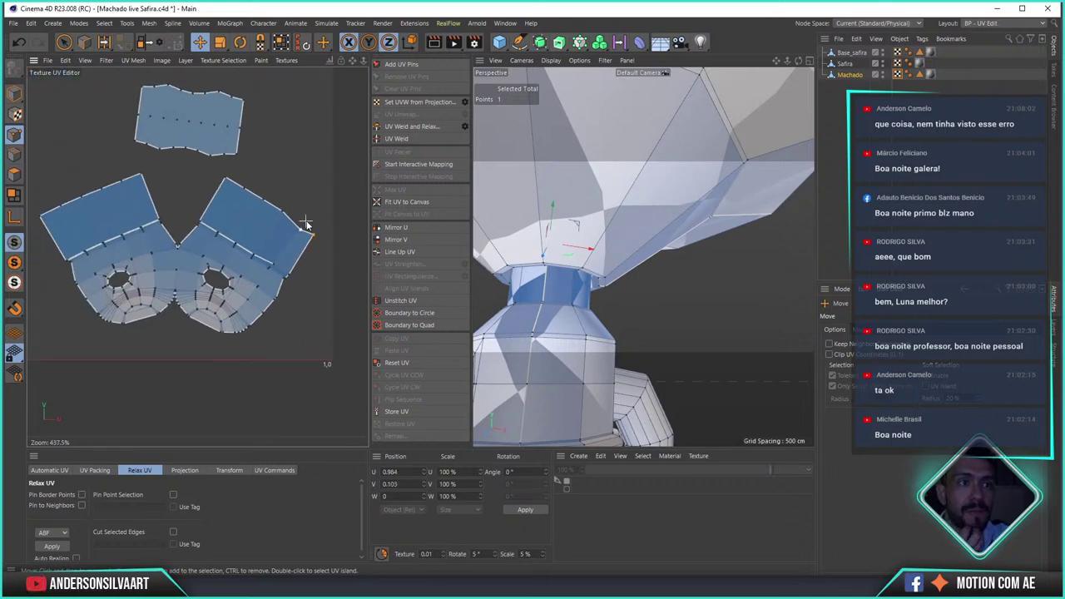
- Nudge another corner UV point slightly down, then deselect all UV points
left_click(64, 42)
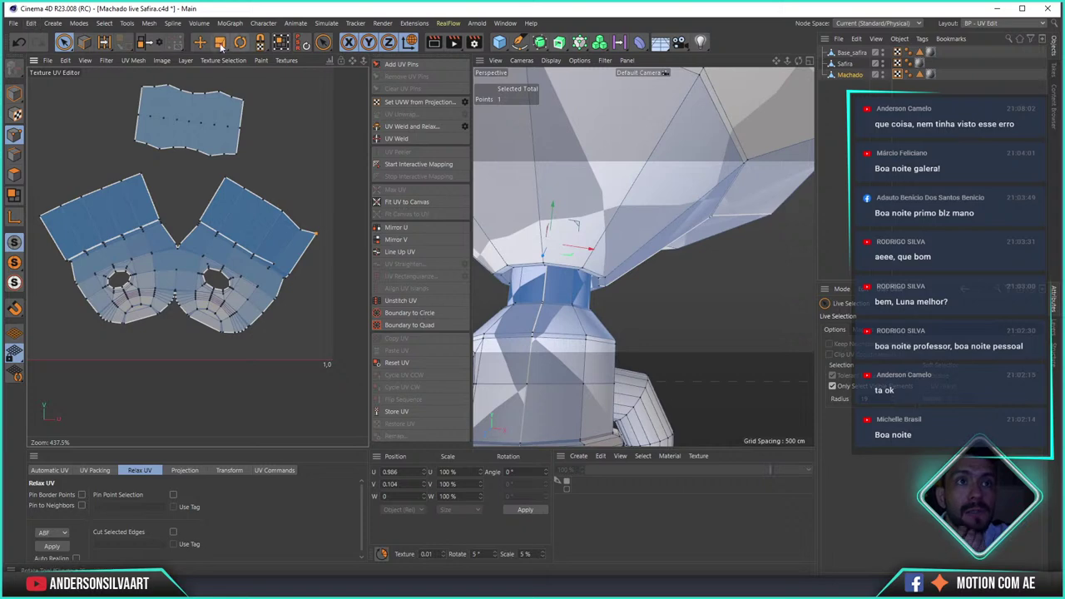
key("e")
left_click_drag(302, 228, 302, 235)
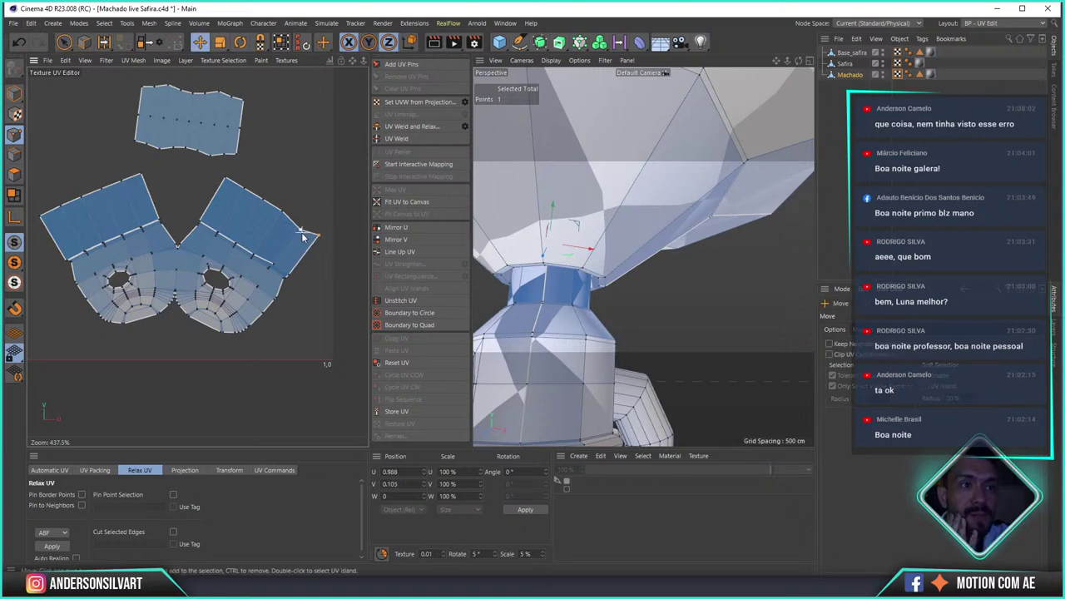
left_click(64, 43)
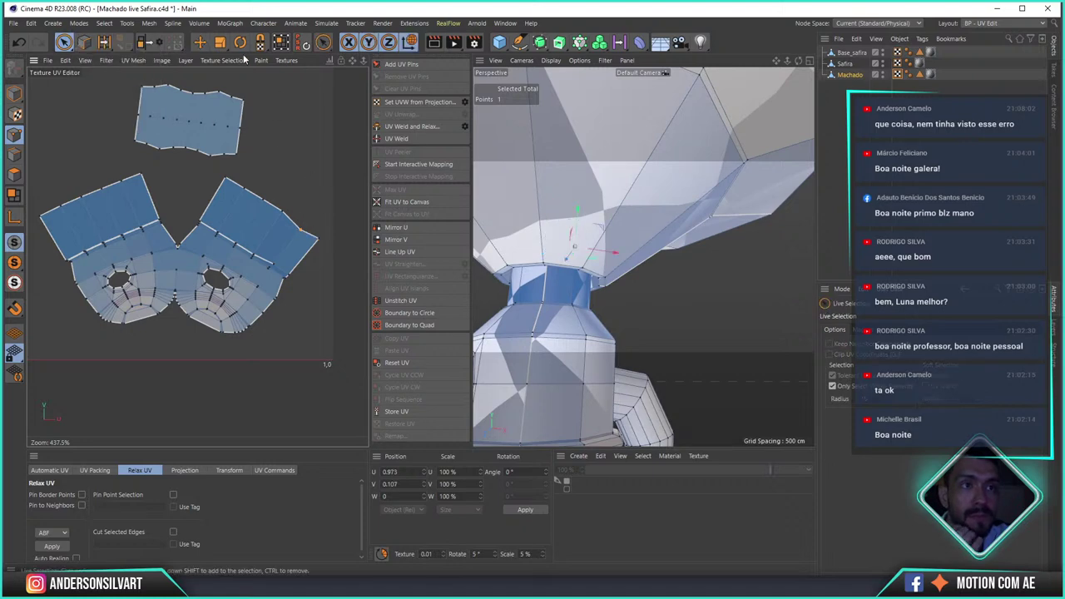
left_click(200, 42)
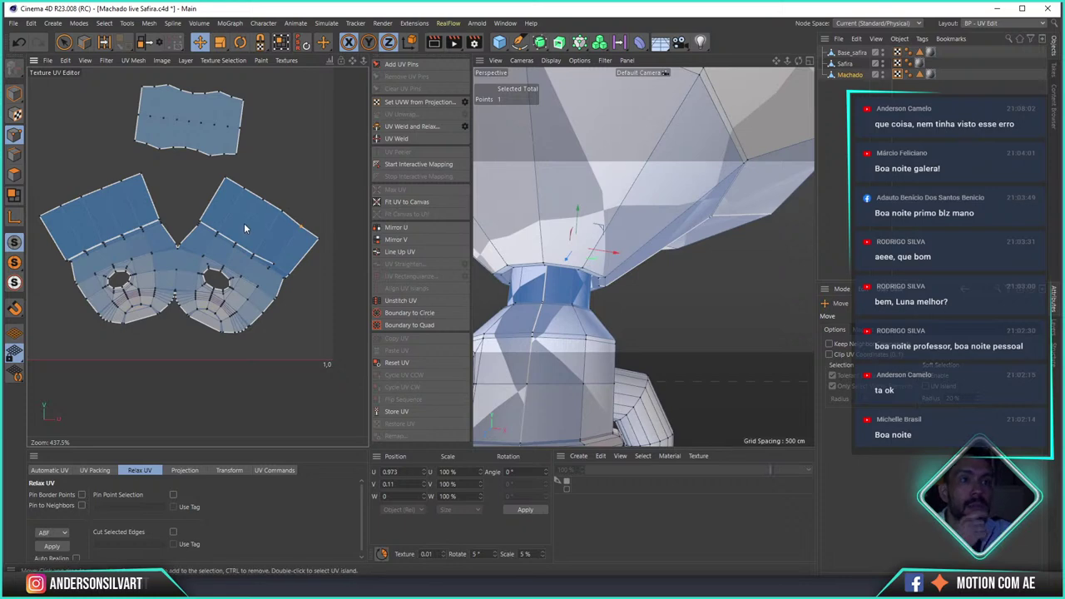
left_click(64, 43)
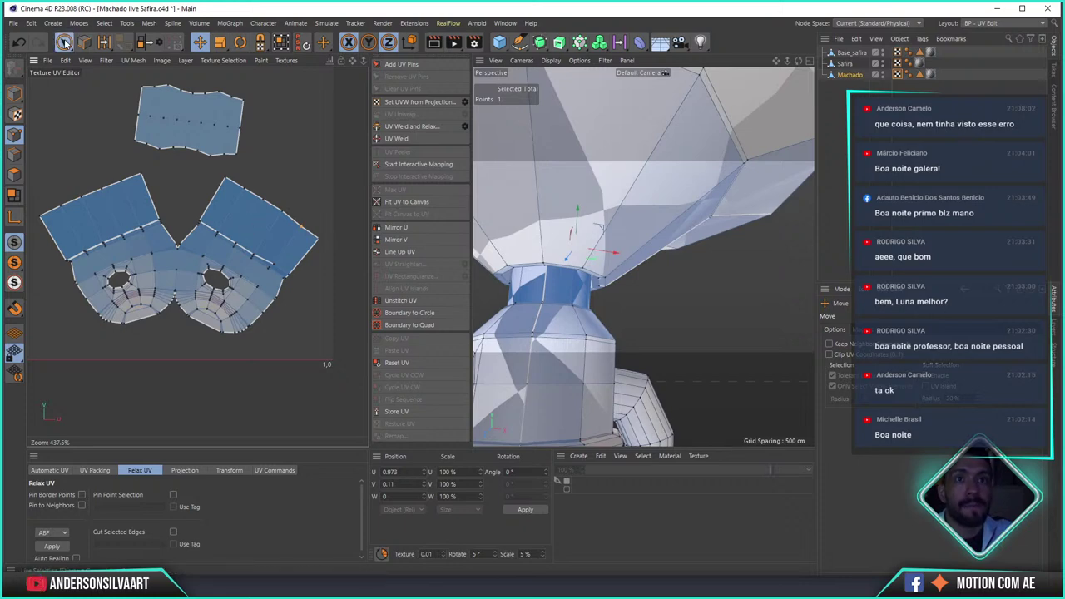
left_click(301, 161)
scroll(250, 171, "down", 3)
scroll(249, 171, "down", 5)
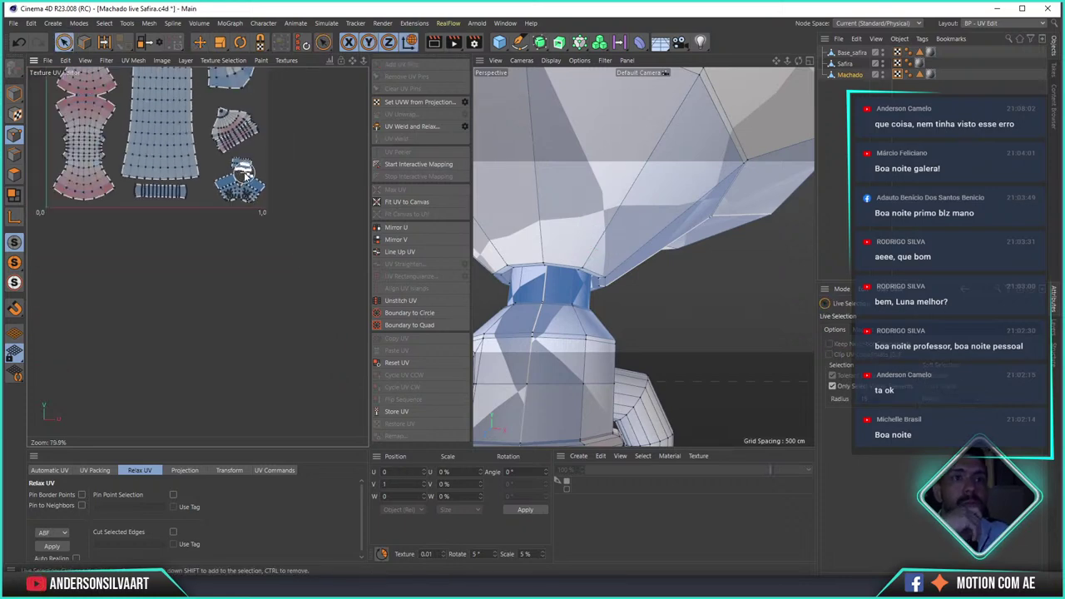
- Select Safira, Machado and Base_safira together in the Object Manager
key("h")
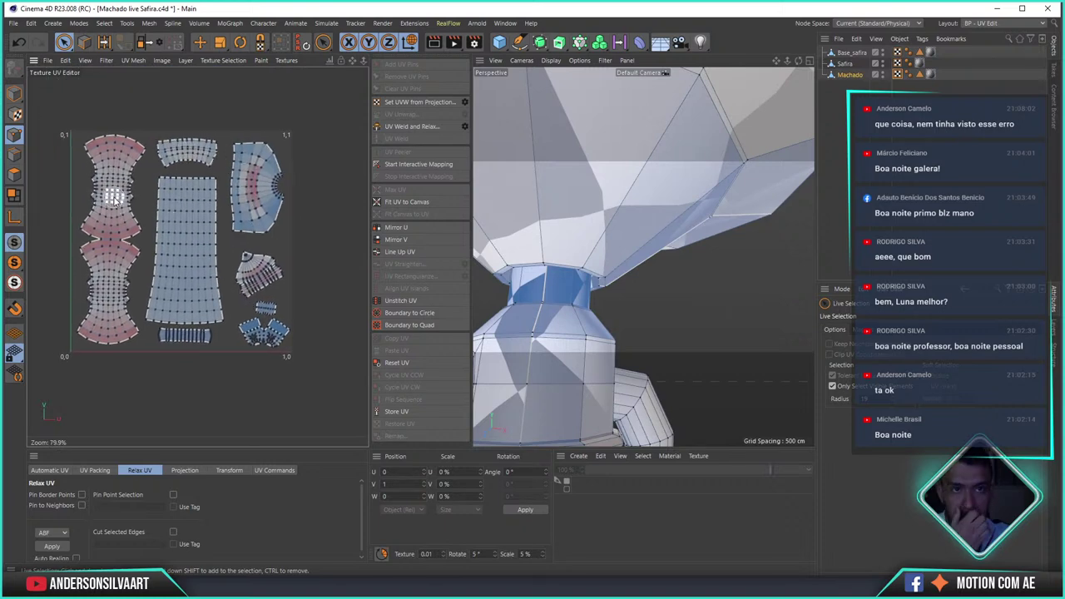
scroll(100, 256, "up", 4)
scroll(78, 226, "up", 1)
scroll(159, 266, "down", 2)
scroll(141, 262, "down", 2)
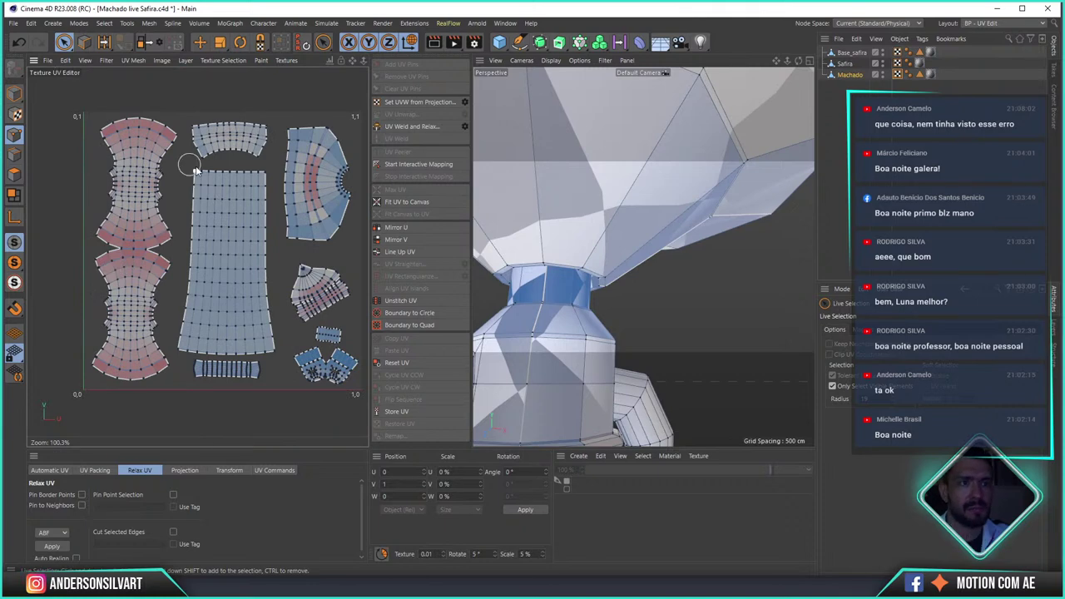
scroll(283, 229, "down", 4)
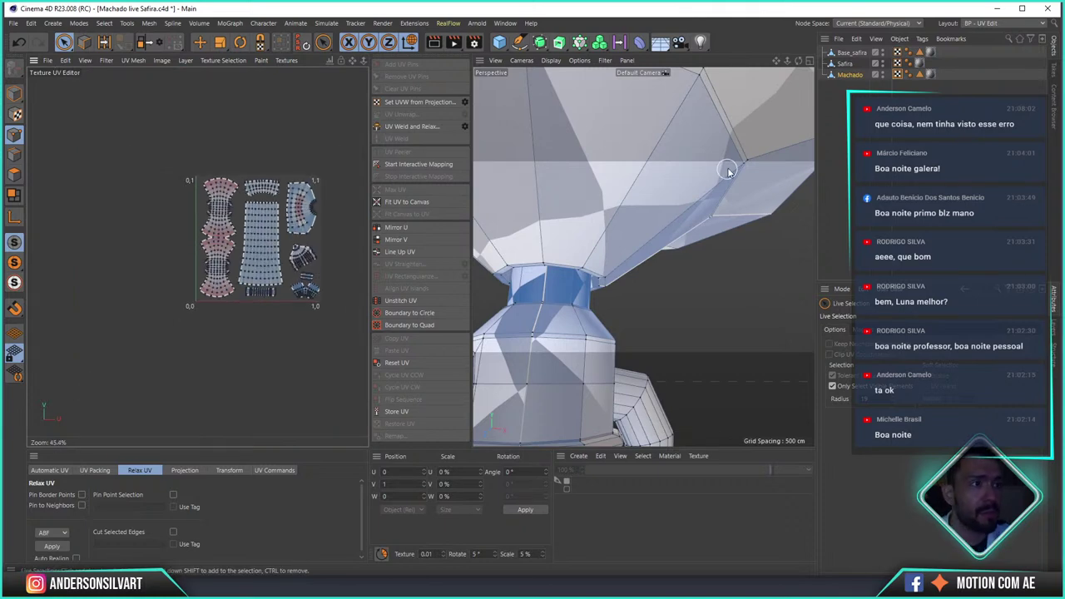
left_click(846, 63)
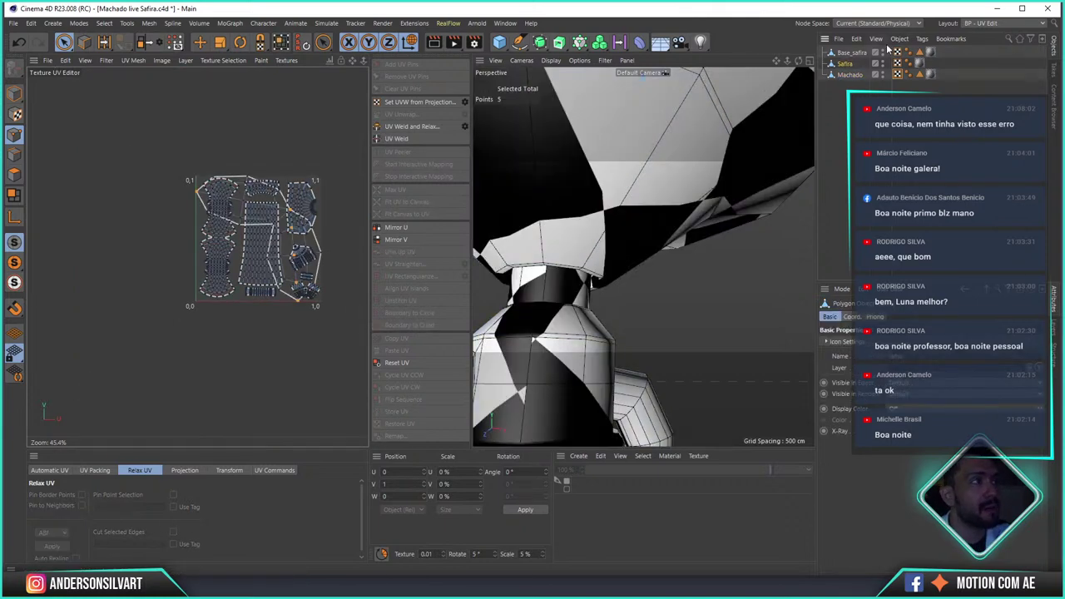
left_click(848, 75)
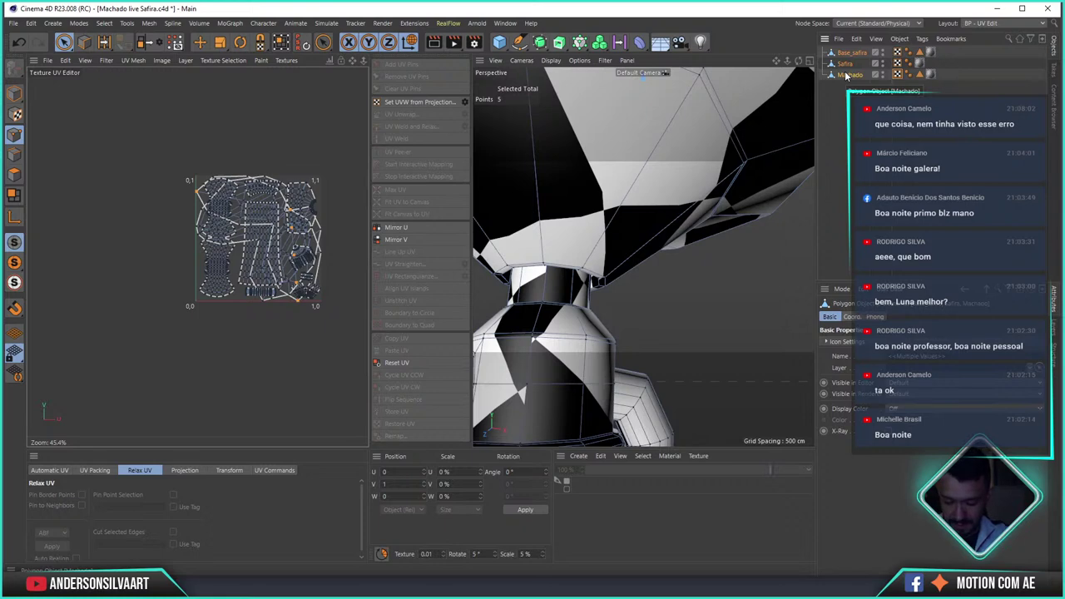
left_click(844, 73, "ctrl")
scroll(226, 245, "up", 3)
scroll(188, 239, "down", 2)
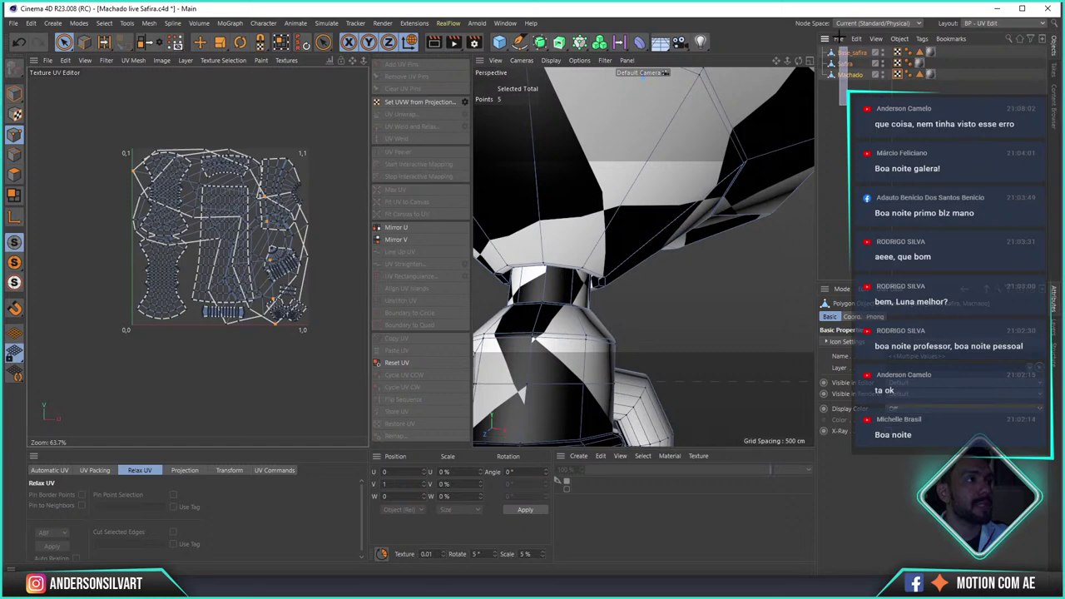
- Merge the selected objects with Connect Objects + Delete and clear the point selection
right_click(851, 73)
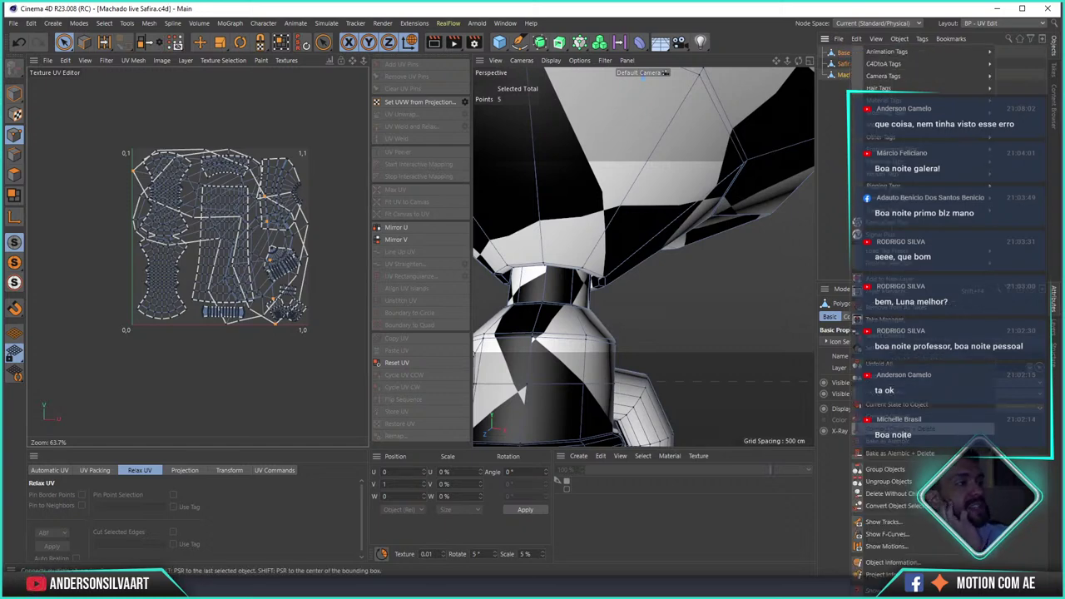
left_click(894, 429)
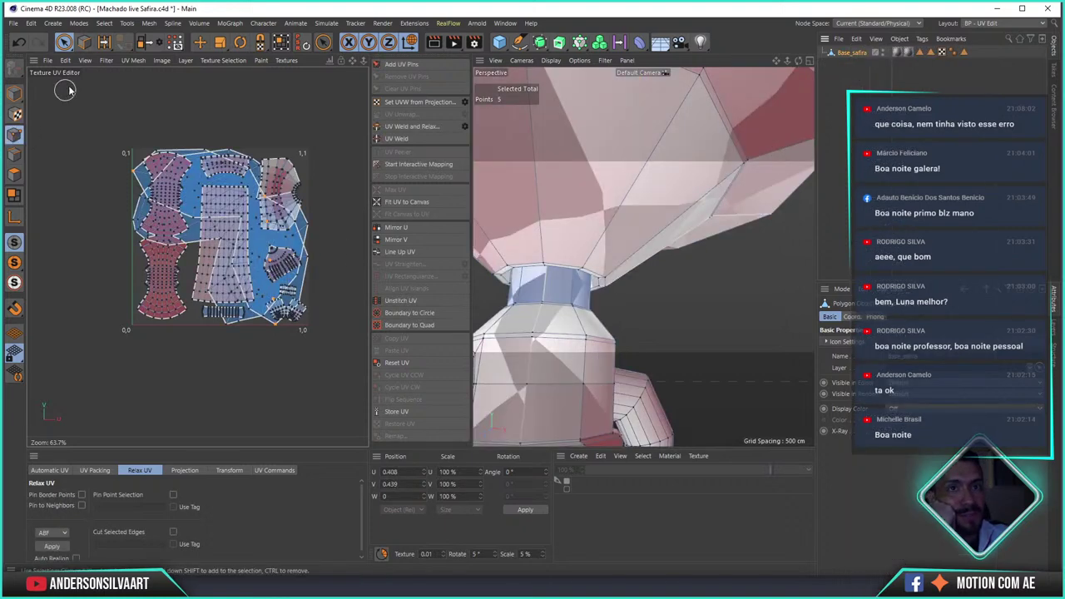
left_click(82, 120)
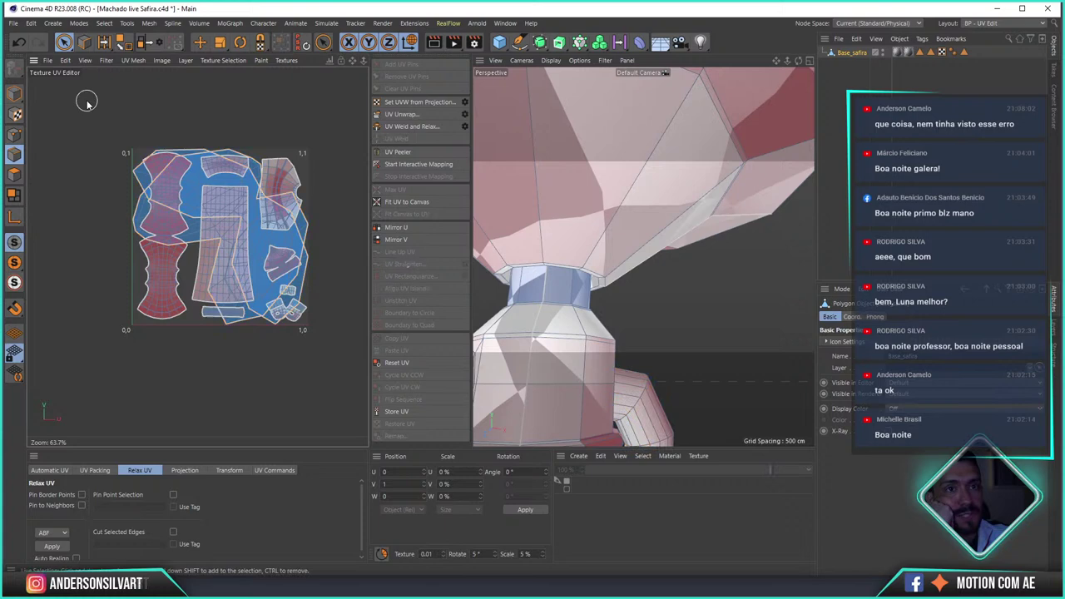
- In polygon mode, apply automatic UV Packing to the axe's islands
key("Return")
left_click(90, 101)
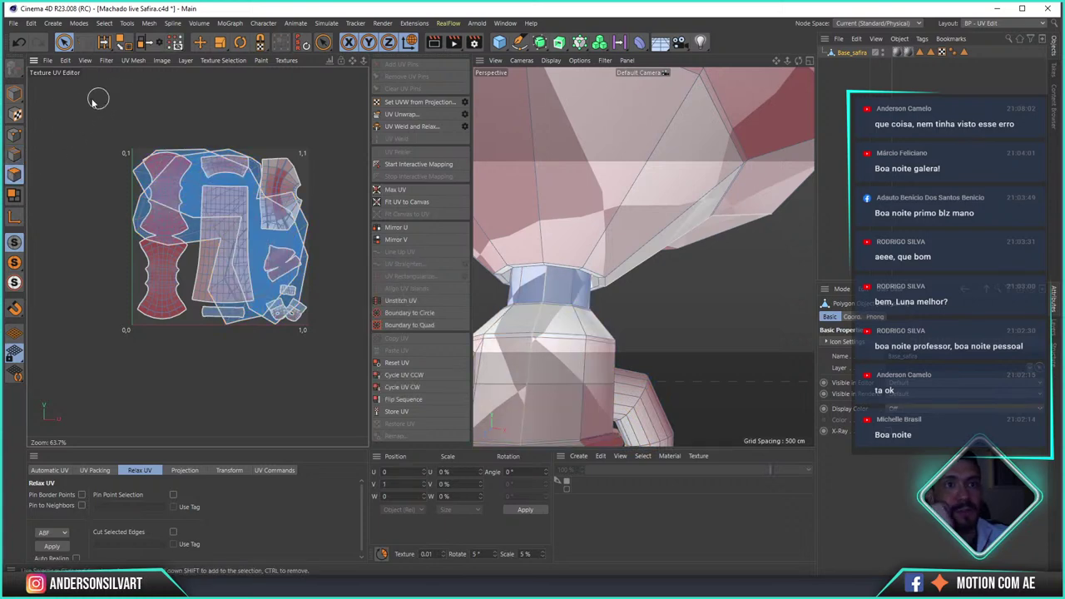
left_click(97, 471)
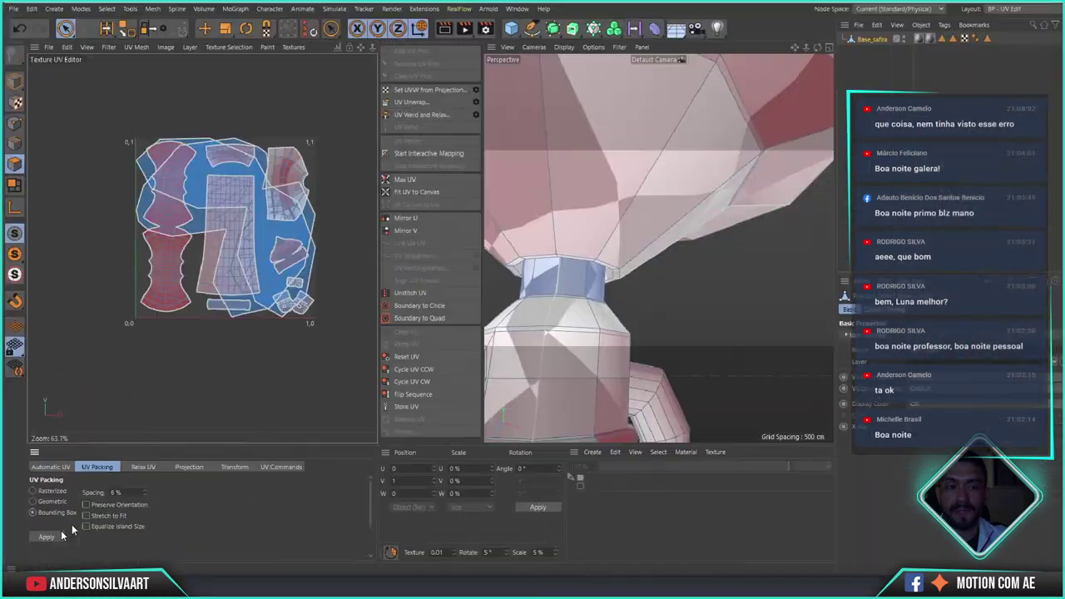
left_click(45, 538)
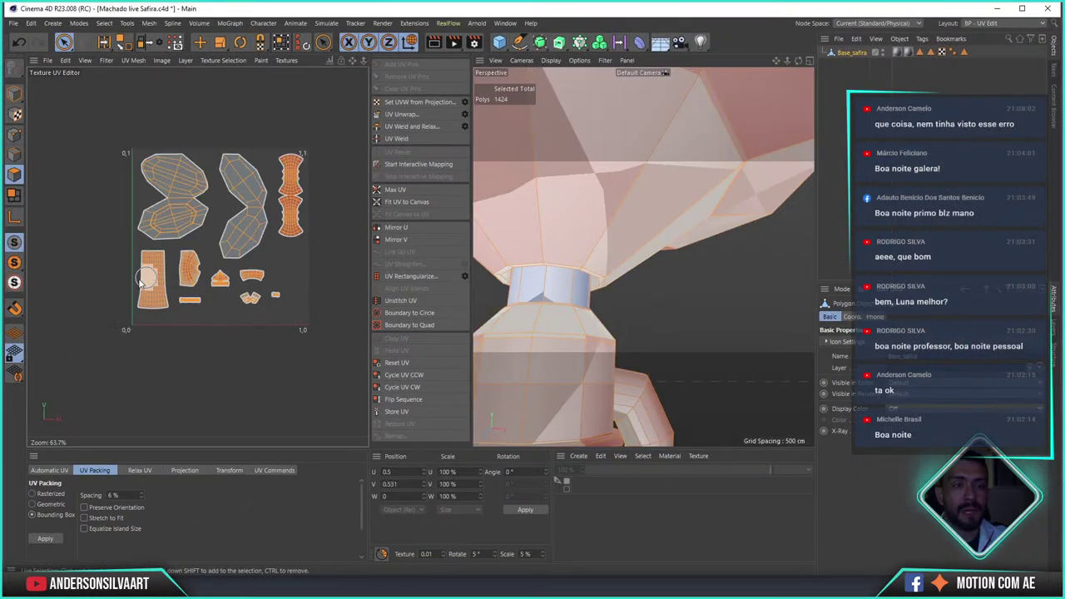
scroll(141, 281, "up", 3)
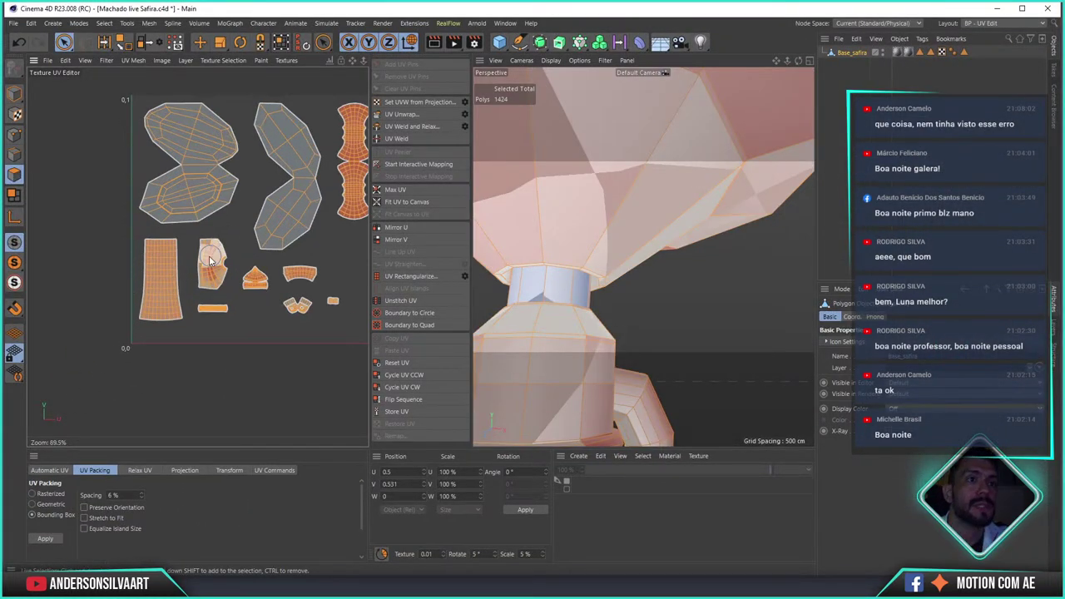
scroll(291, 268, "down", 3)
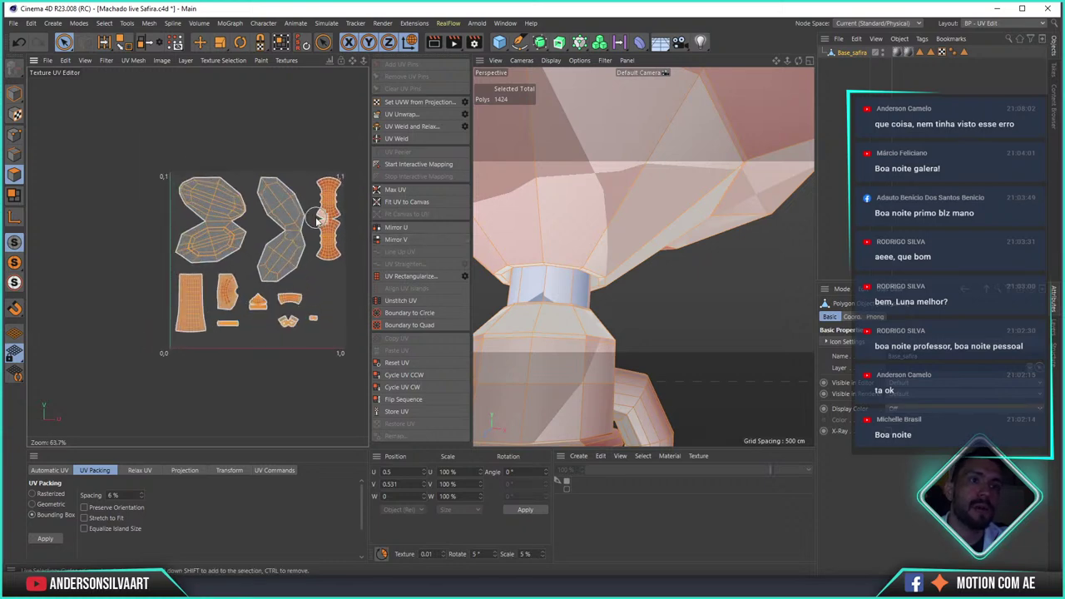
- Select all UV polygons with Ctrl+A and pick the Safira gem object
left_click(254, 262)
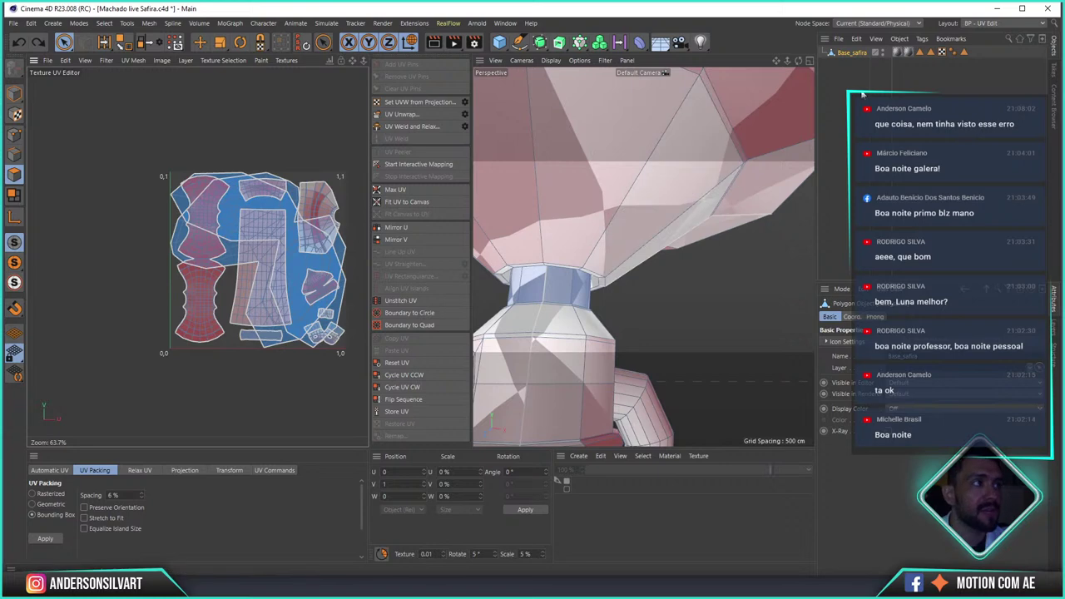
key("ctrl+a")
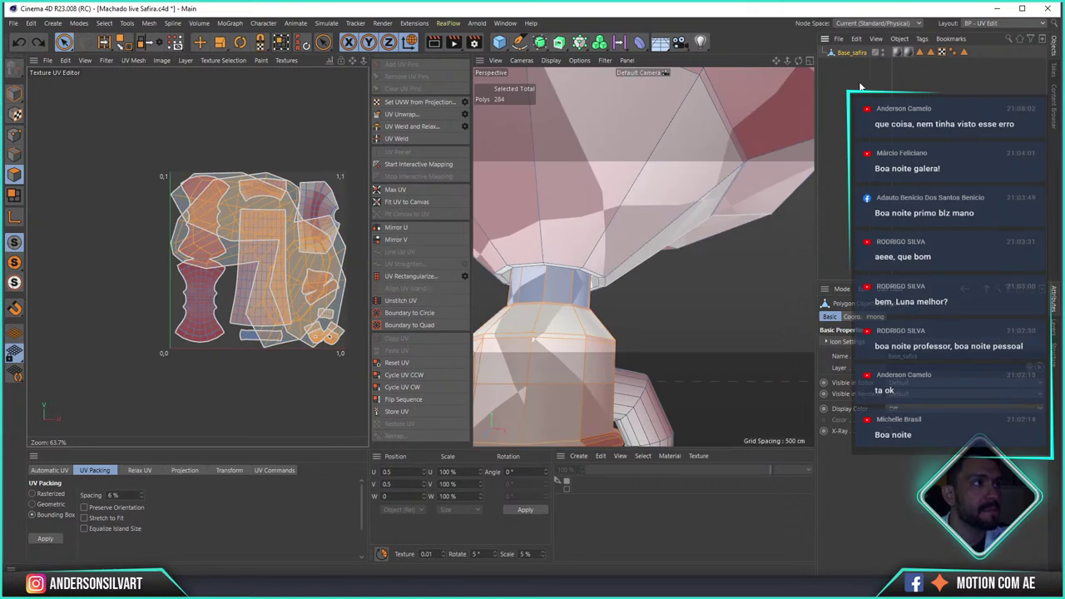
left_click(861, 86)
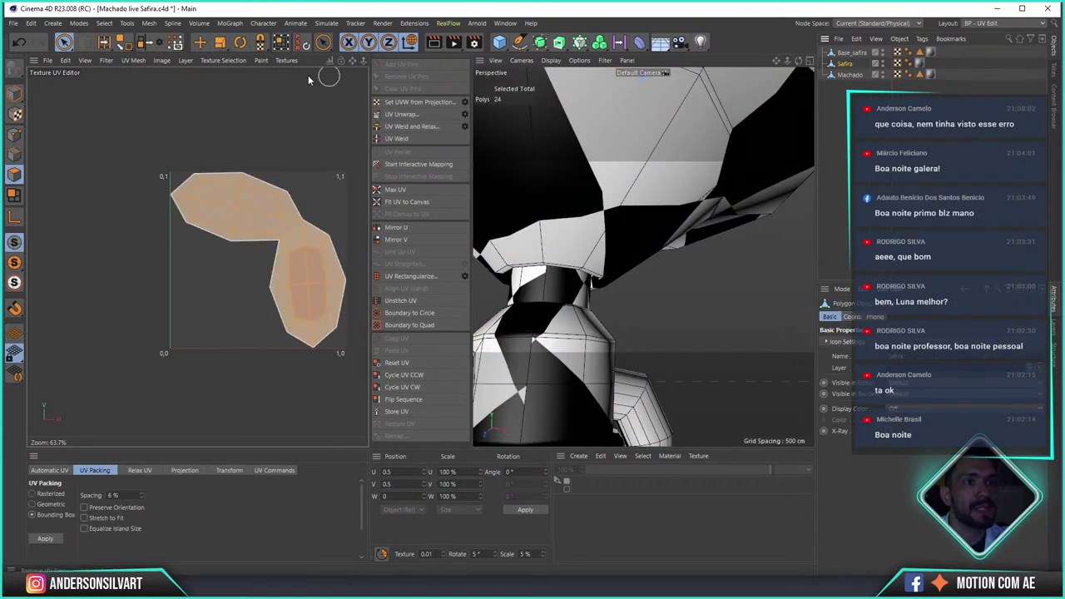
- Scale down the Safira UV island and show polygon normals in the viewport
left_click(219, 42)
left_click_drag(278, 121, 164, 214)
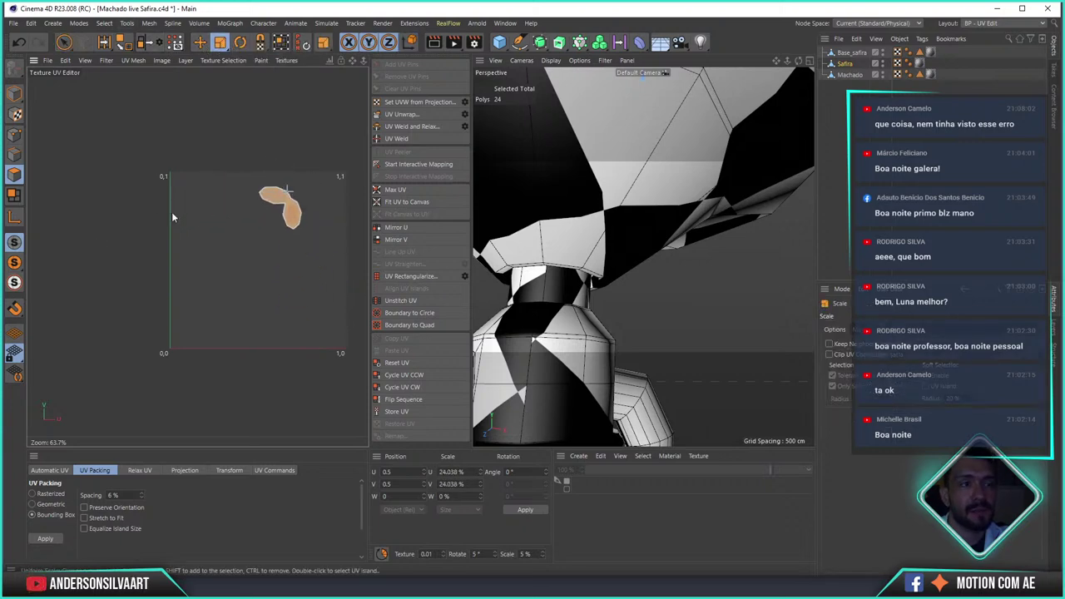
mouse_move(650, 142)
left_mouse_down("alt")
mouse_move(587, 249)
mouse_move(628, 428)
left_mouse_up("alt")
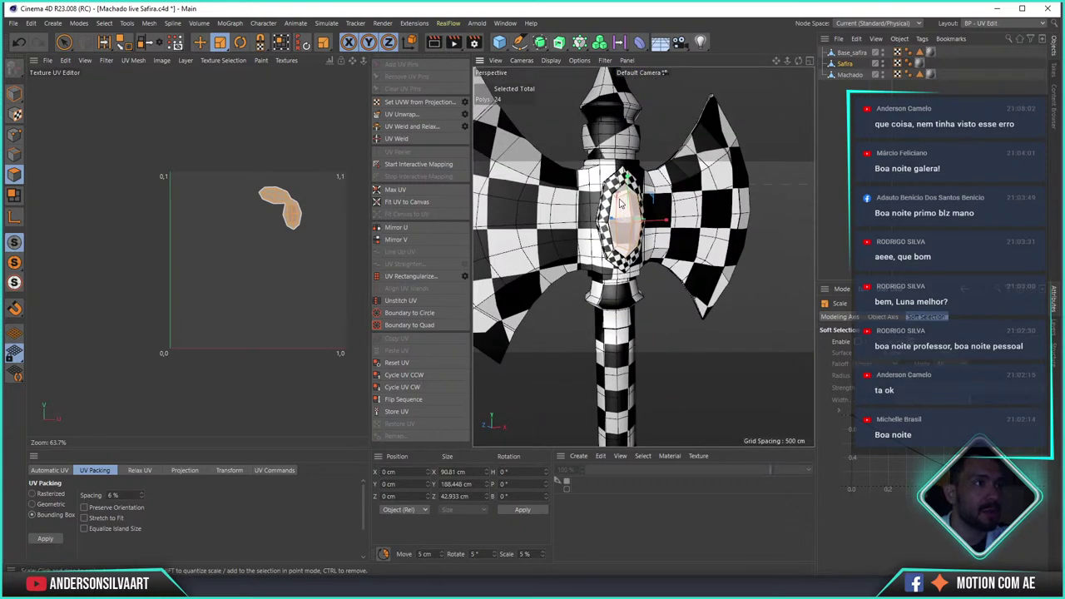
scroll(622, 213, "up", 3)
left_click(572, 61)
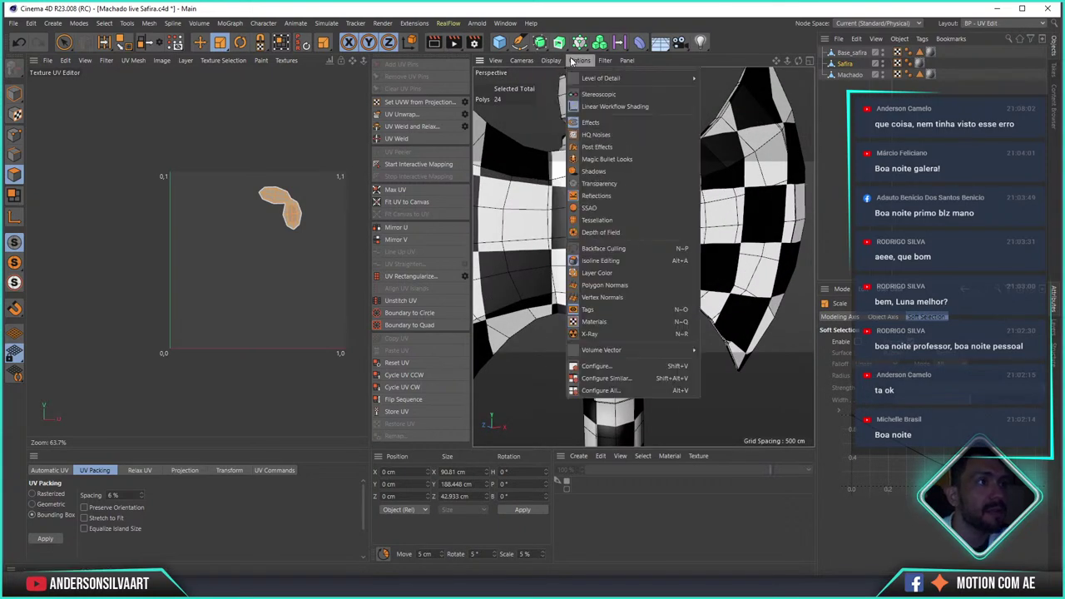
left_click(605, 284)
mouse_move(678, 221)
left_mouse_down("alt")
mouse_move(586, 218)
mouse_move(616, 218)
left_mouse_up("alt")
- Shrink the Base_safira island and move both gem islands above the UV square
left_click(850, 51)
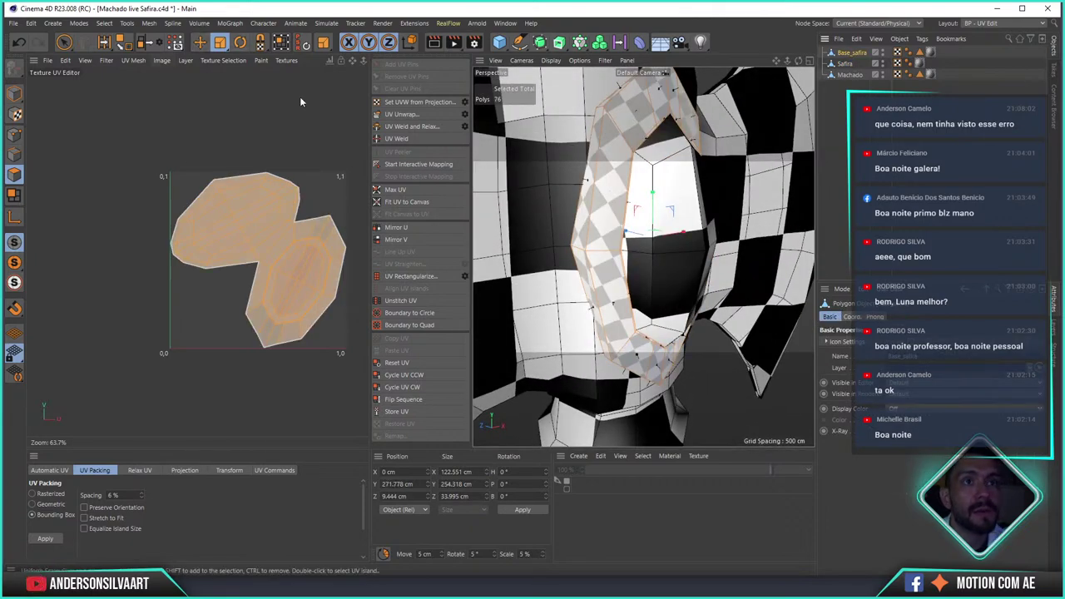
left_click_drag(301, 101, 162, 234)
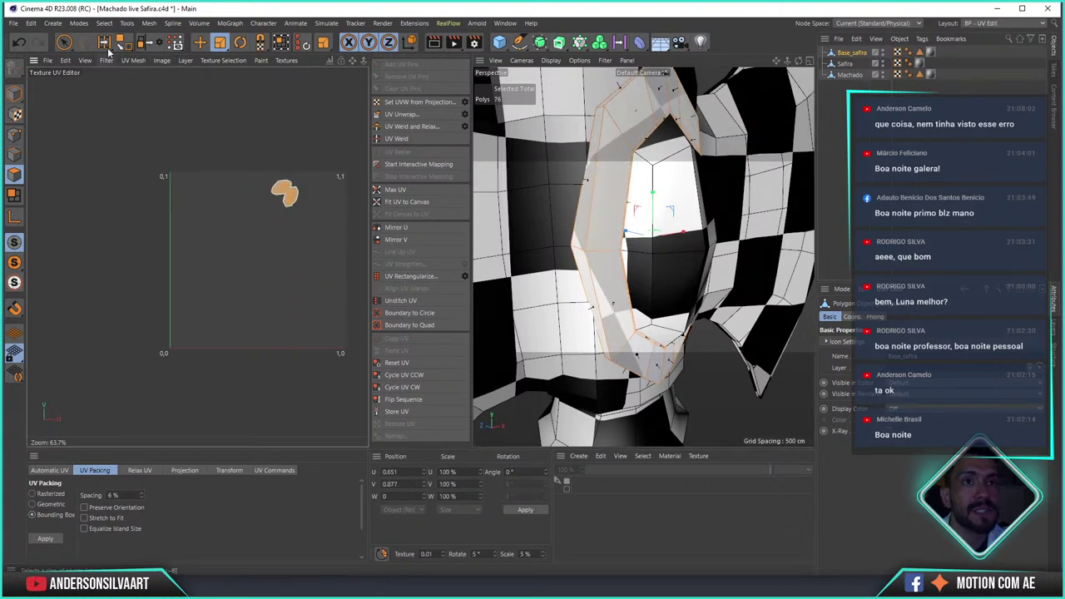
left_click(199, 43)
left_click_drag(286, 197, 248, 136)
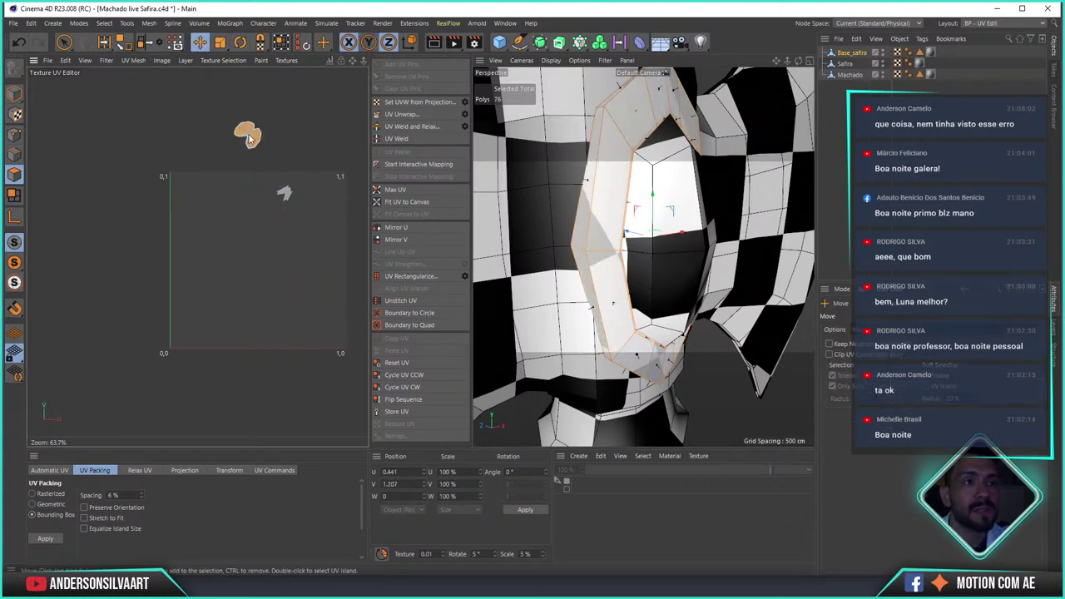
left_click(846, 65)
left_click_drag(278, 209, 333, 142)
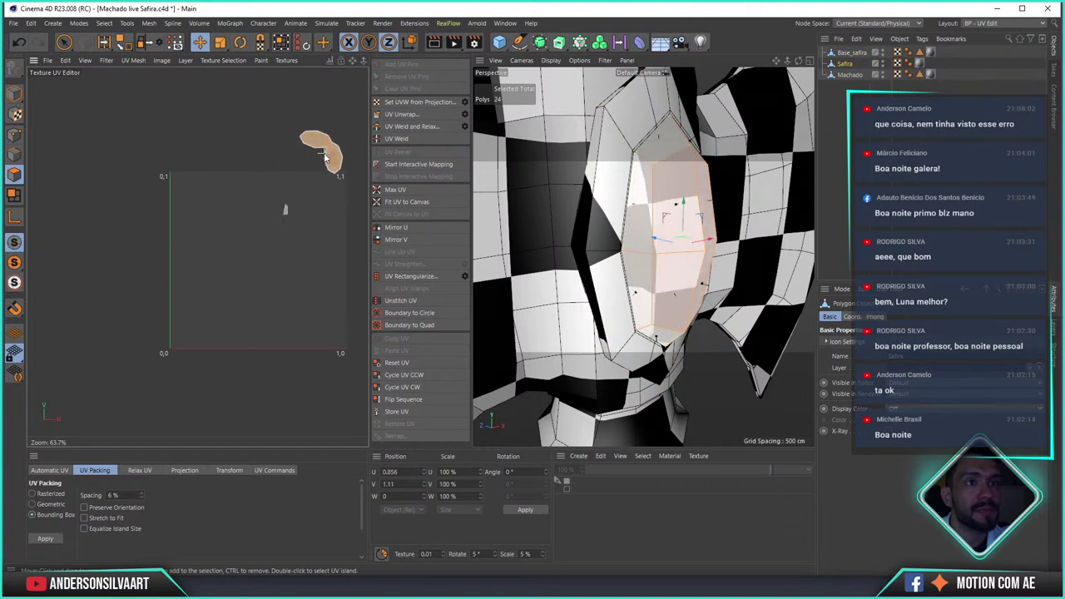
- Rectangle-select all three objects' UV islands and move the axe islands left and down
left_click(841, 52)
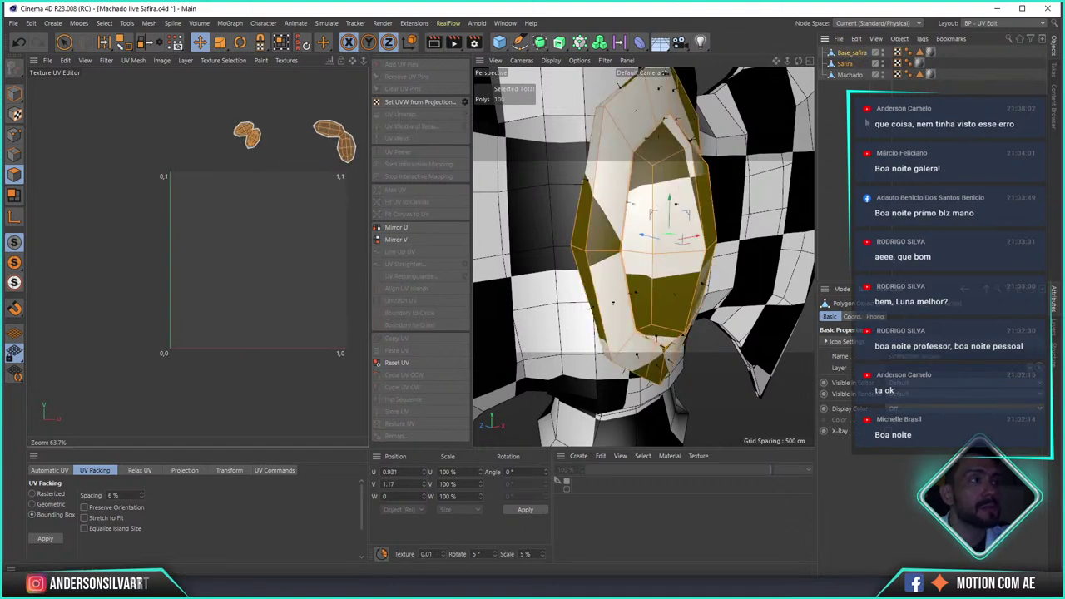
left_click(849, 75)
left_click(851, 50, "shift")
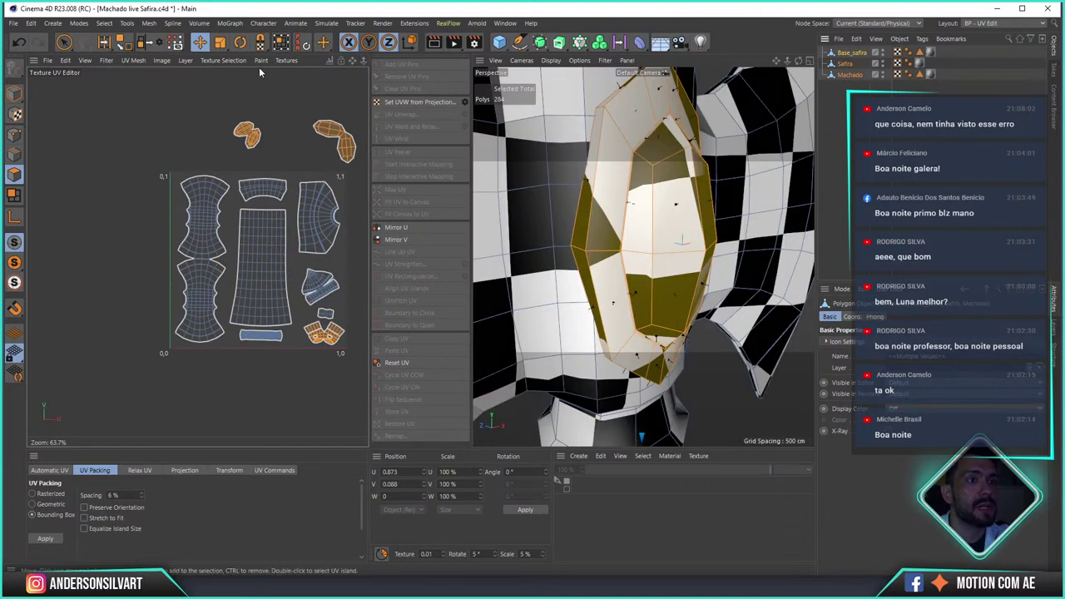
left_click(64, 42)
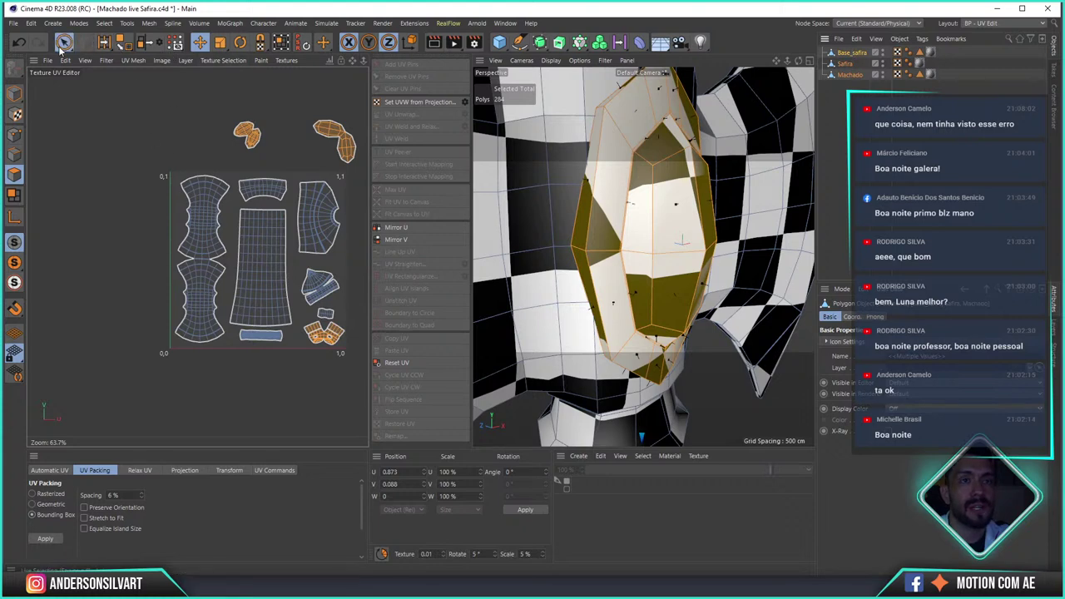
left_click(104, 63)
left_click_drag(143, 167, 371, 401)
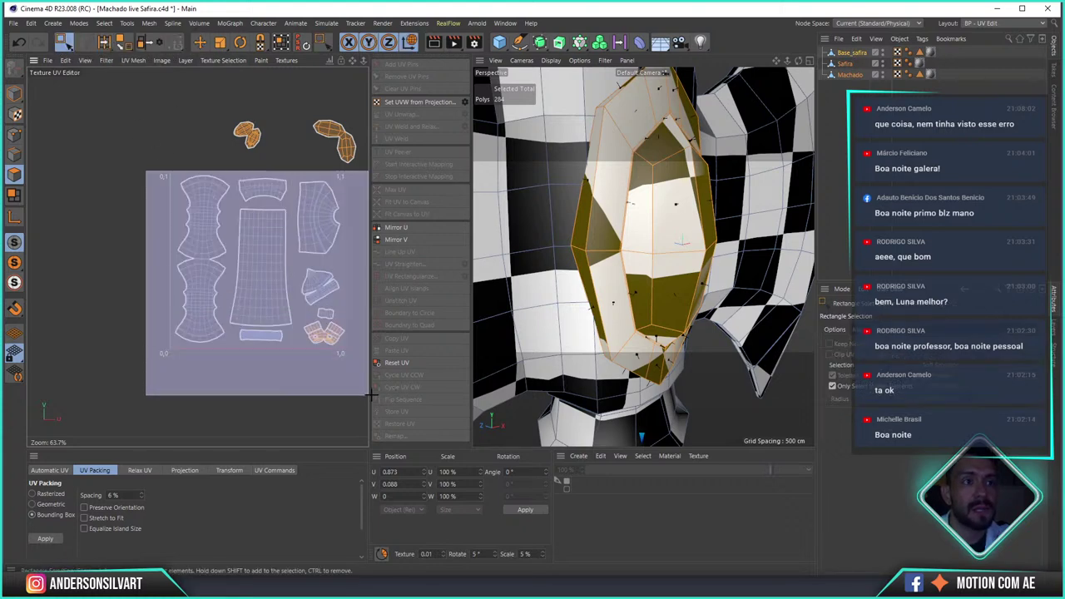
left_click(200, 42)
left_click_drag(295, 249, 93, 308)
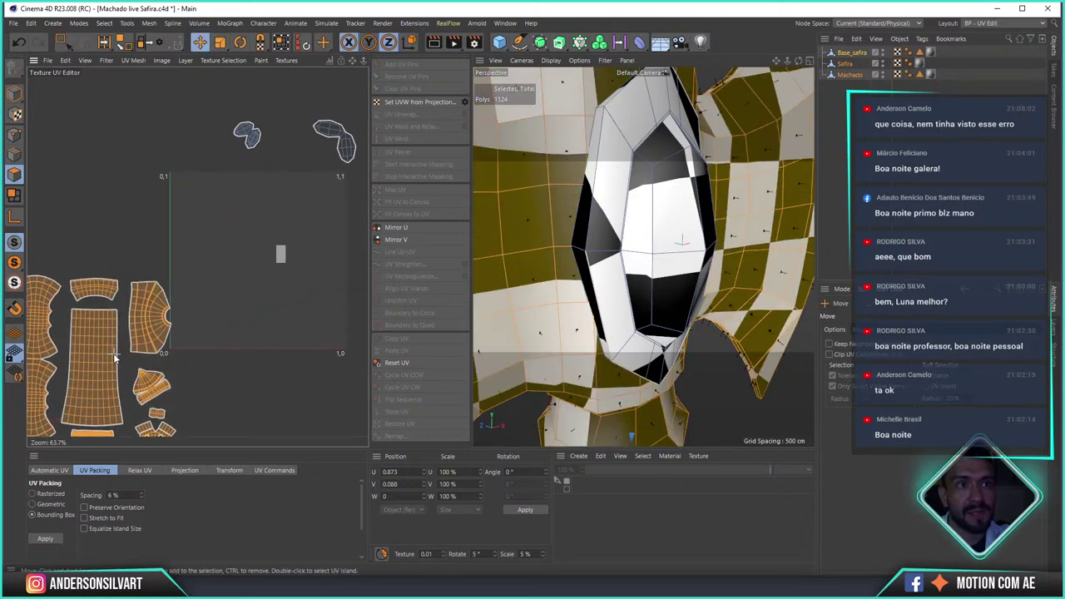
- Deselect, select the Machado object and pick the Rectangle Selection tool
left_click(854, 58)
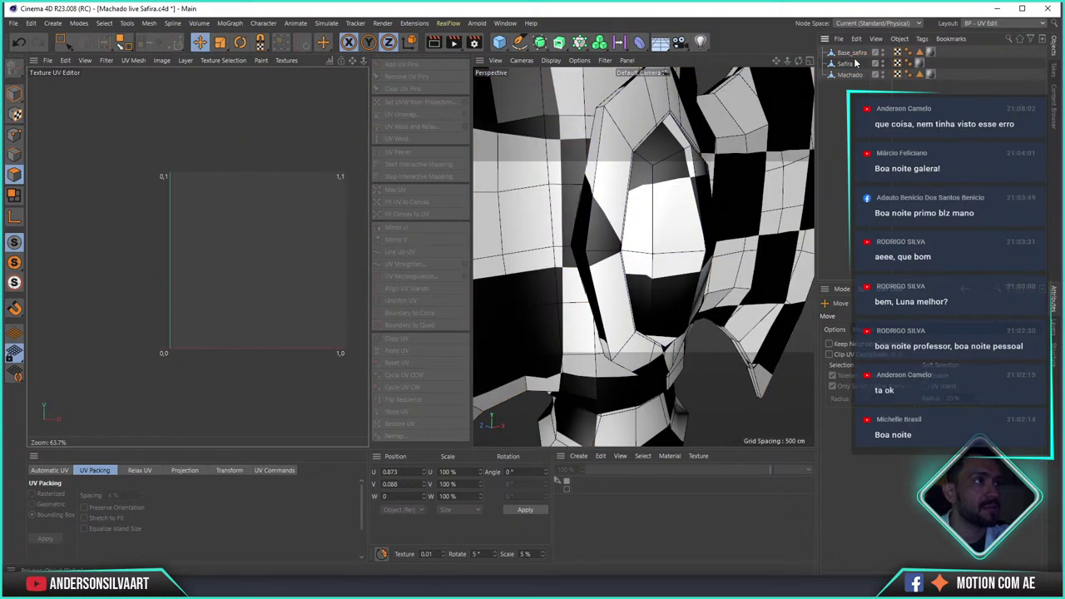
left_click(846, 75)
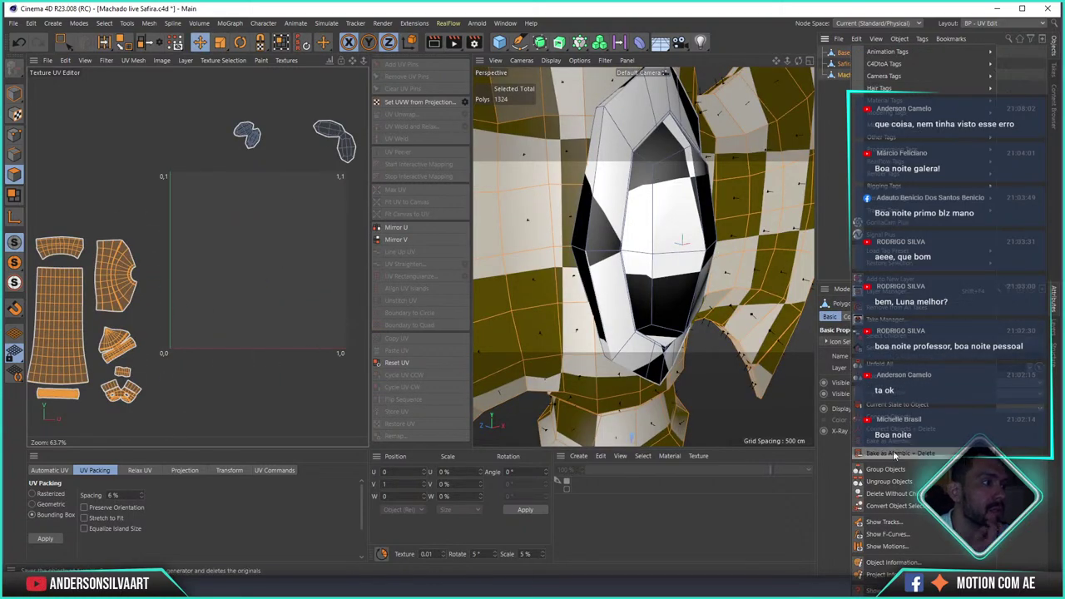
scroll(640, 209, "down", 3)
left_click(64, 42)
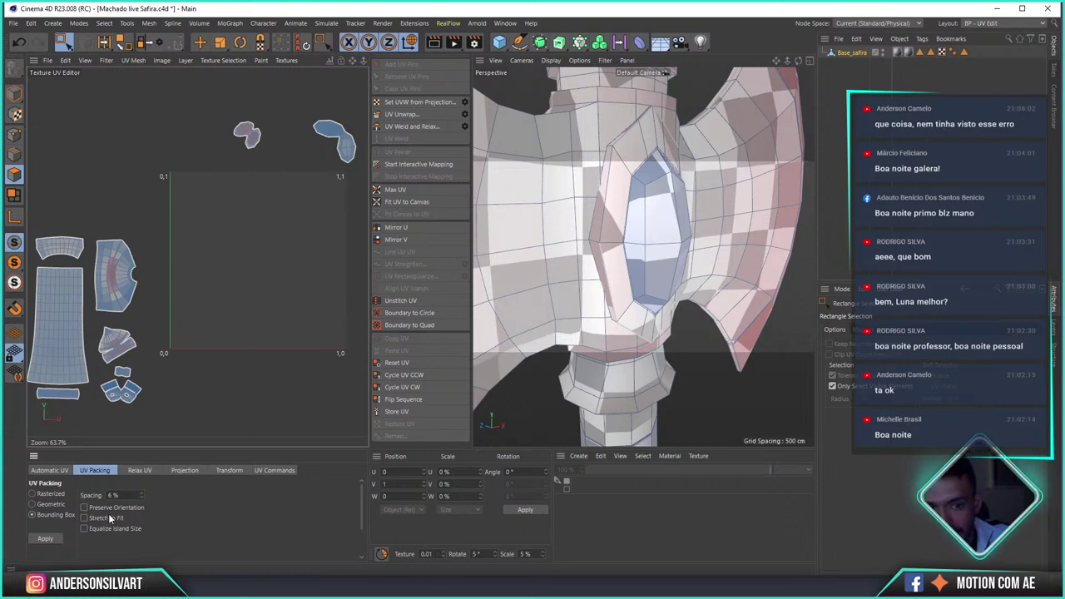
- Apply UV Packing to fit the axe's islands inside the 0–1 square, then inspect the result
left_click(45, 539)
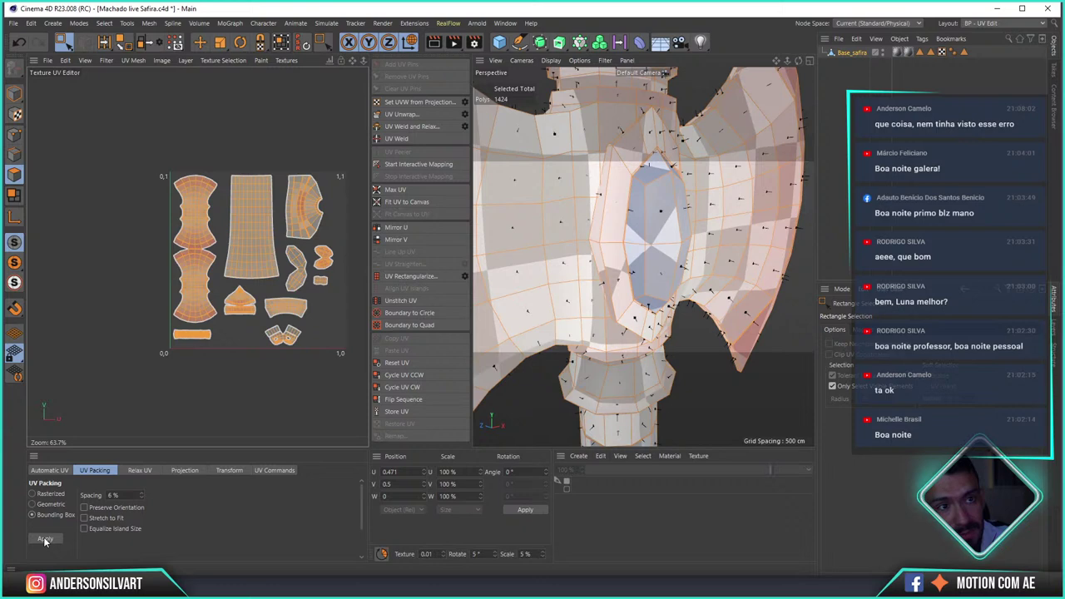
scroll(275, 268, "up", 2)
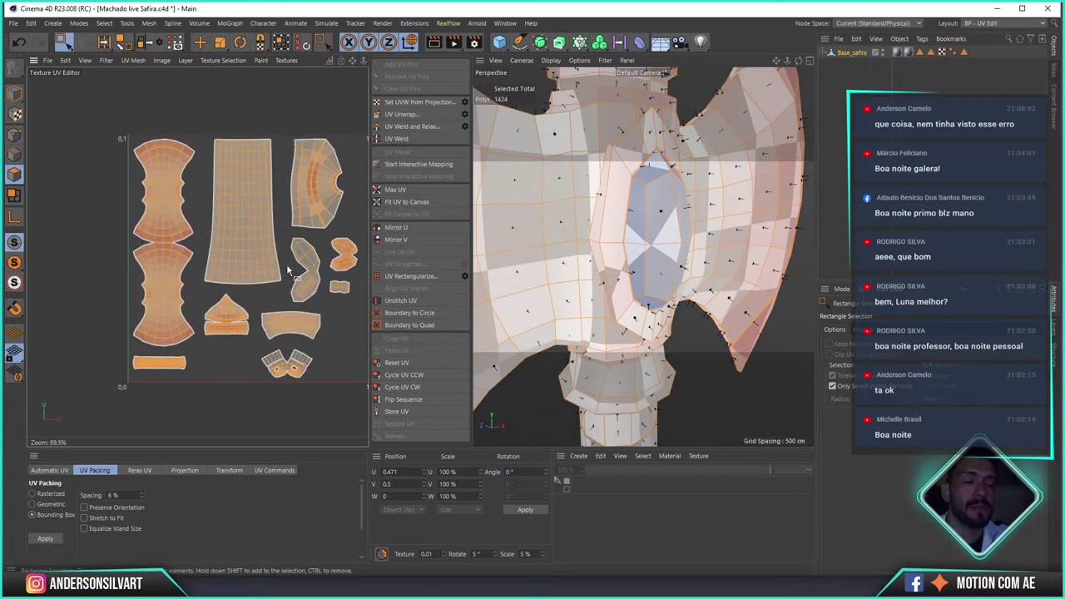
left_click(195, 74)
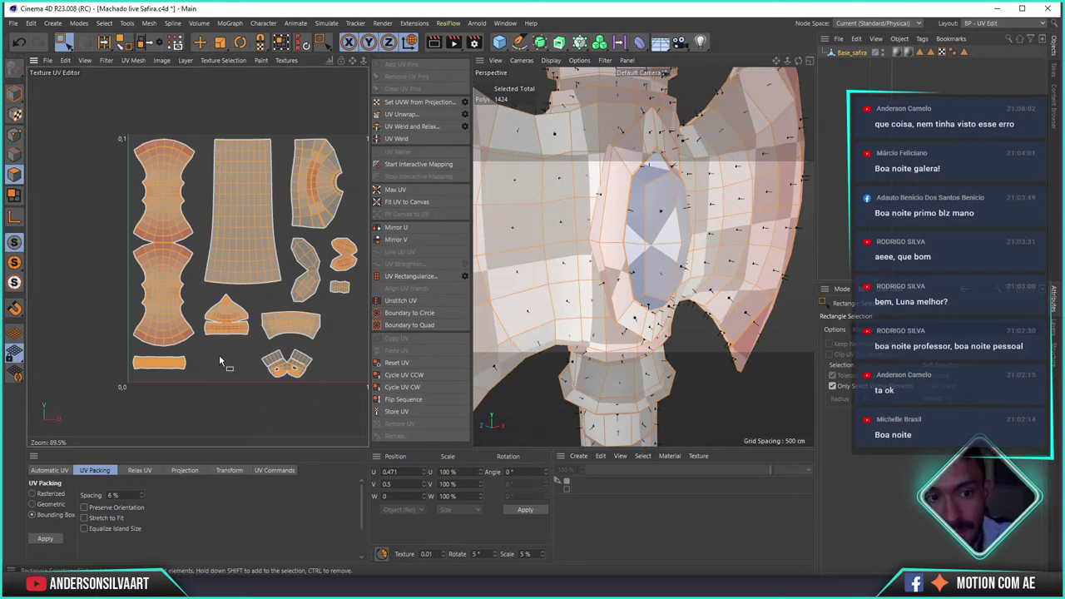
scroll(254, 263, "up", 2)
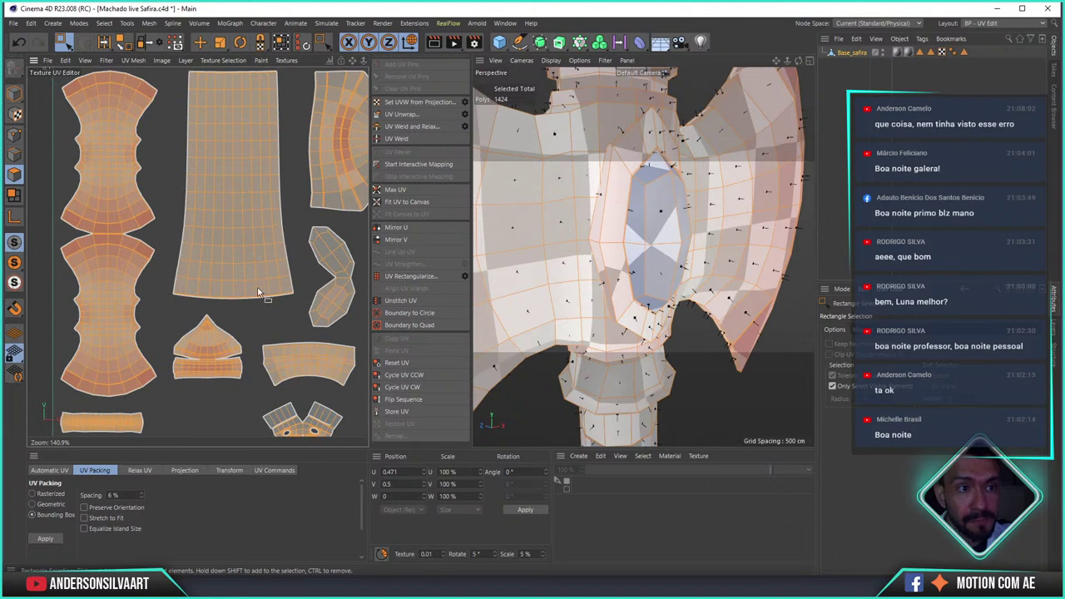
scroll(267, 357, "up", 2)
scroll(250, 300, "down", 1)
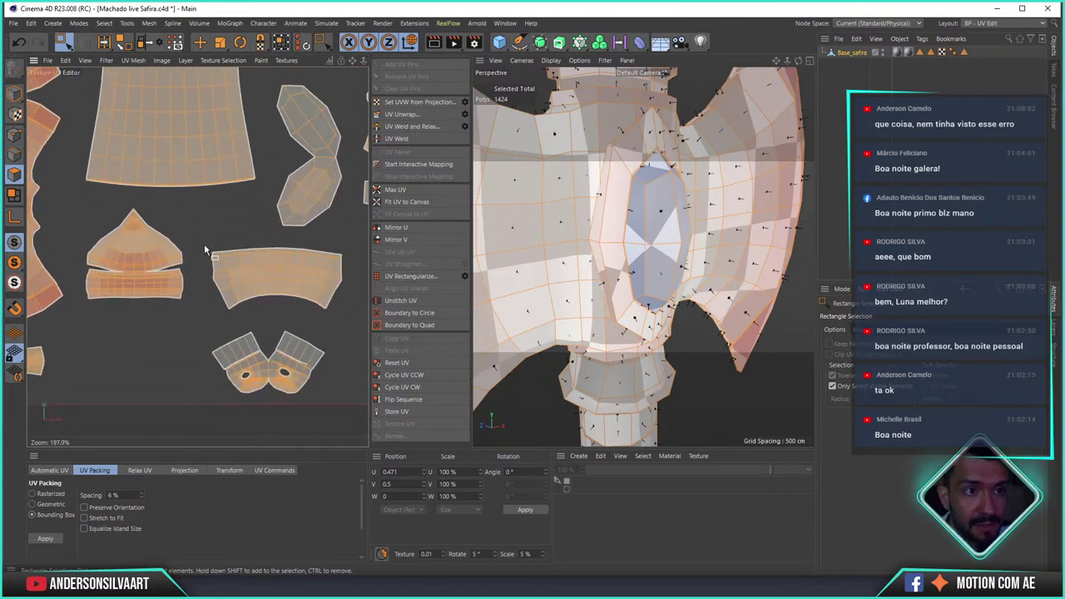
scroll(208, 245, "down", 1)
scroll(242, 373, "down", 1)
scroll(261, 317, "down", 1)
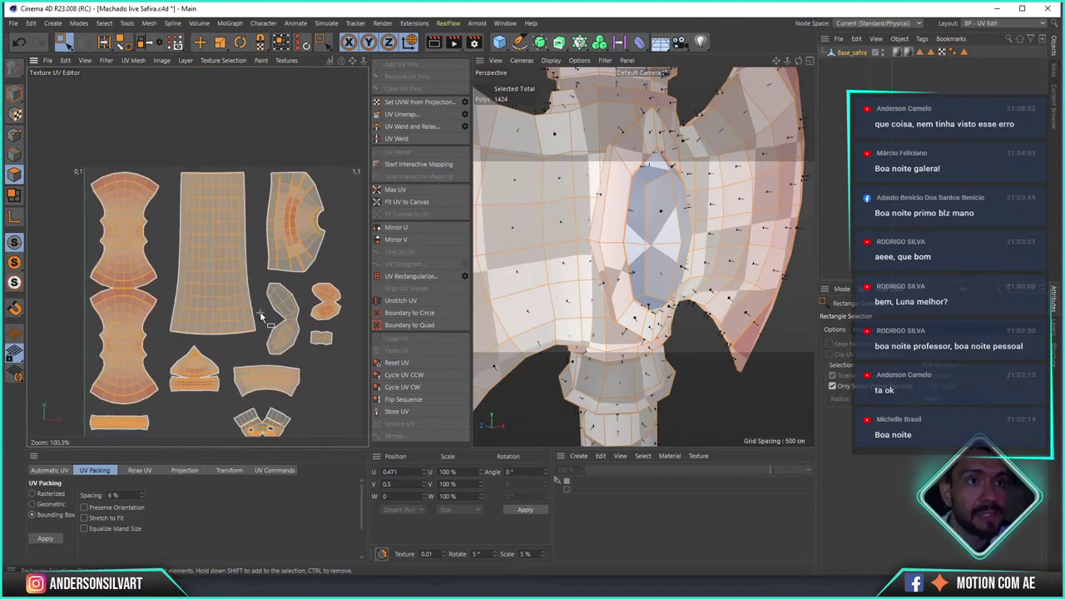
middle_click_drag(260, 315, 267, 278, "alt")
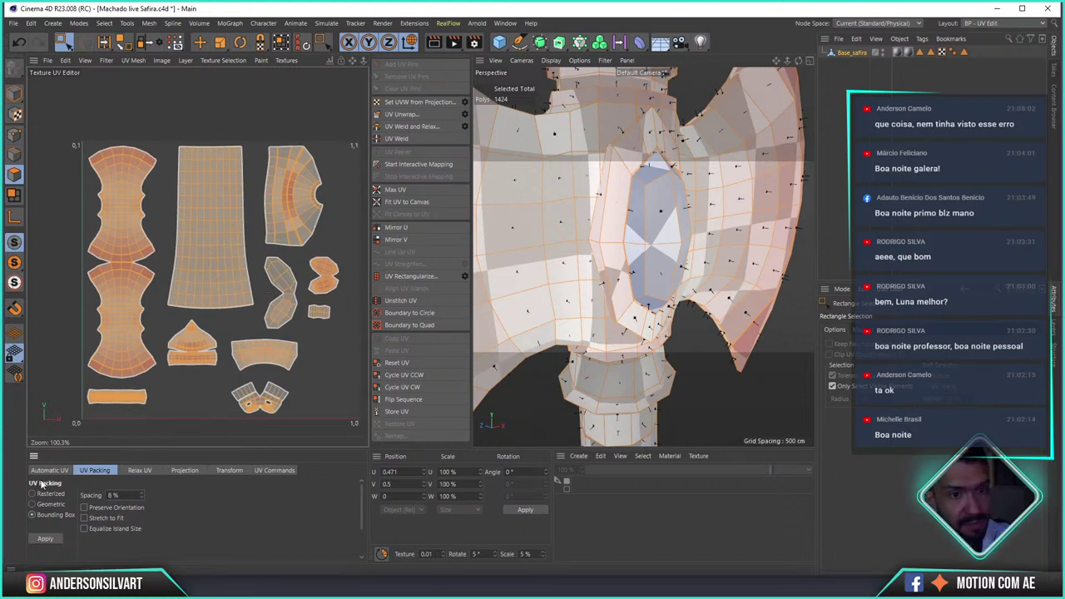
- Repack and undo, then shift the two left UV islands slightly right and down
left_click(45, 539)
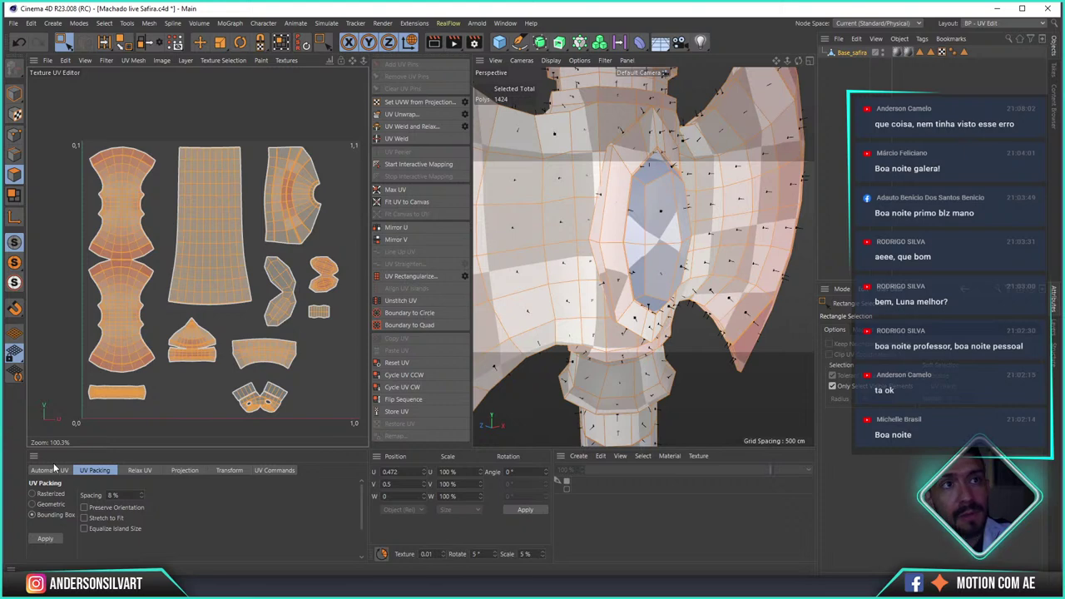
key("ctrl+z")
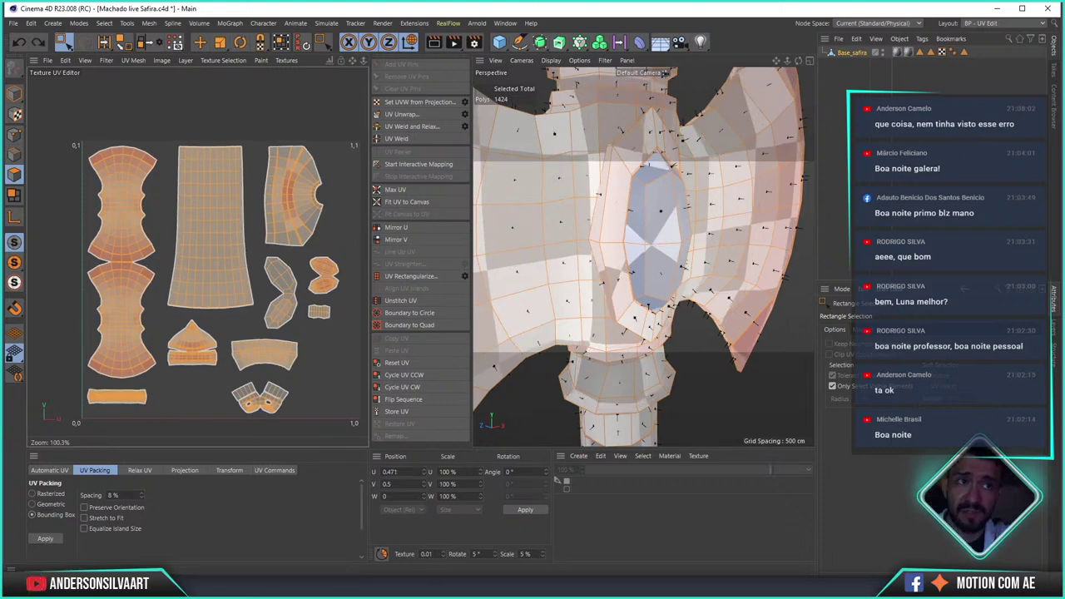
left_click(200, 42)
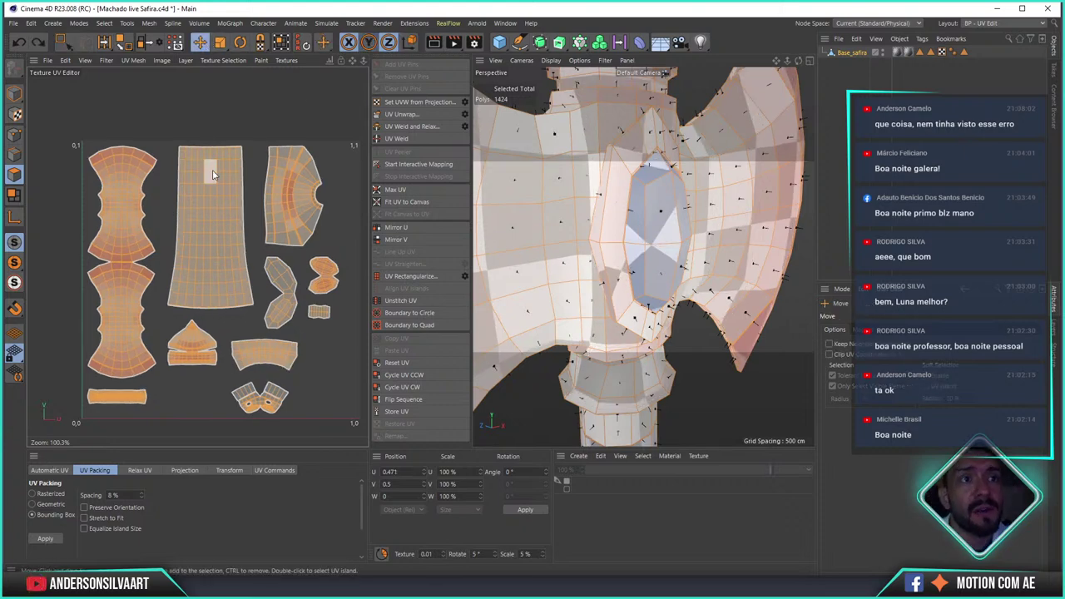
left_click(220, 177)
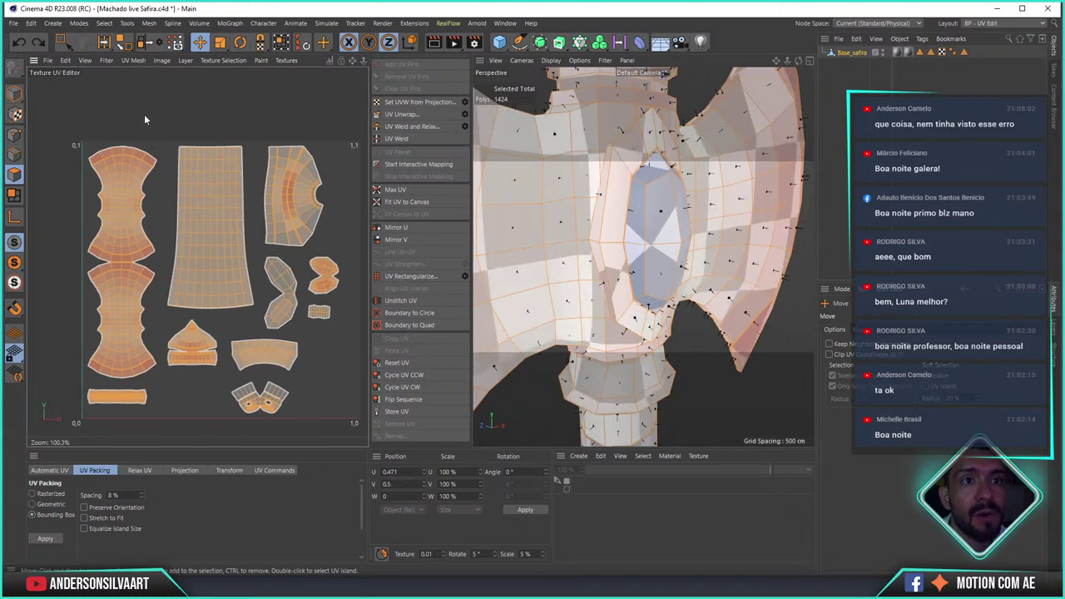
left_click(63, 41)
mouse_move(58, 131)
left_mouse_down()
mouse_move(142, 356)
mouse_move(169, 387)
left_mouse_up()
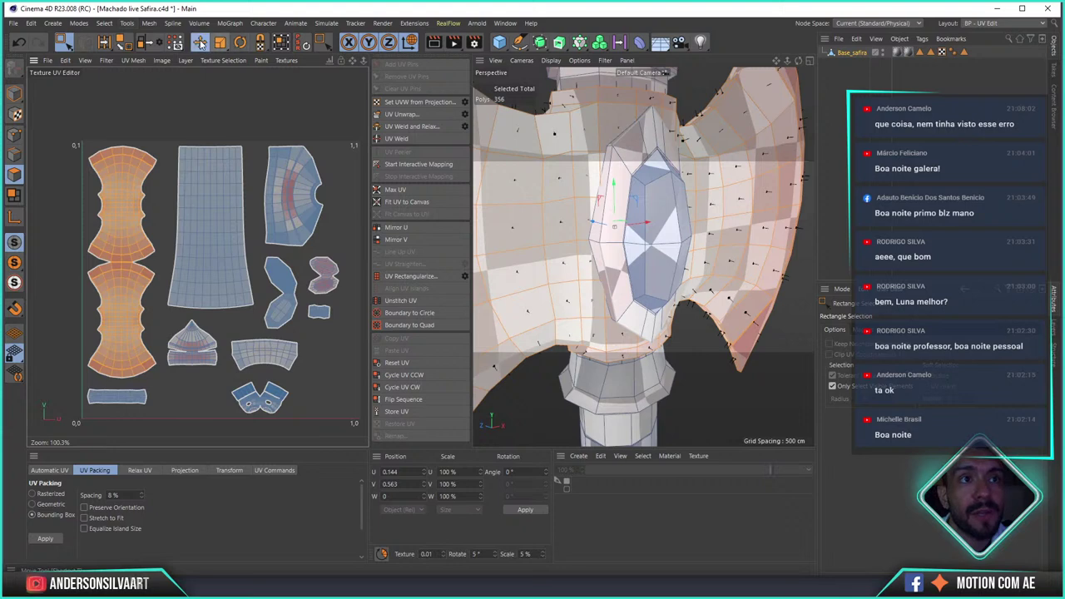
left_click(200, 43)
left_click_drag(137, 192, 141, 196)
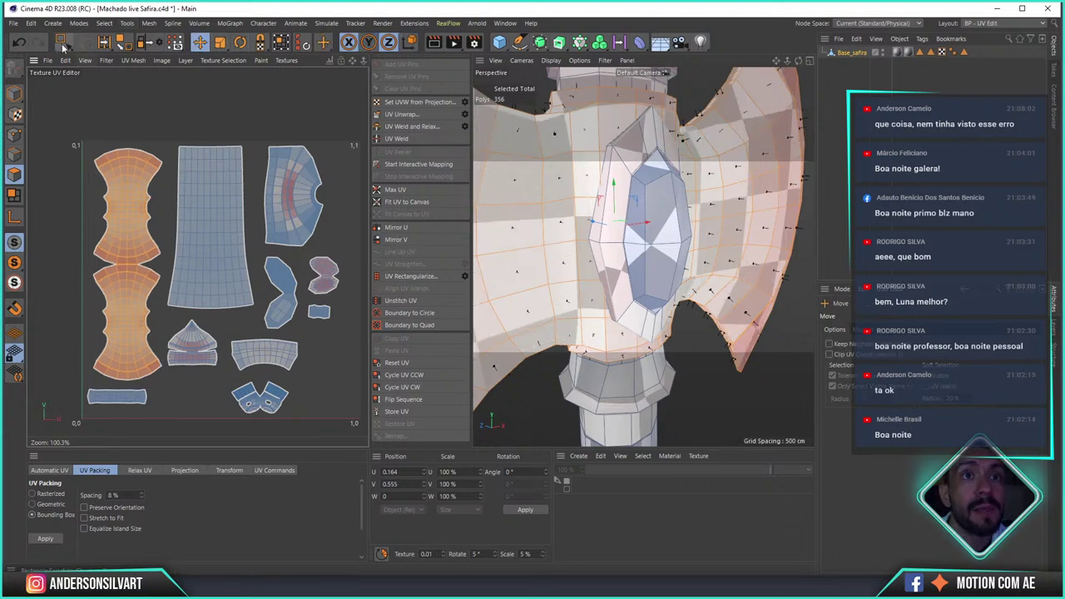
- Move the long bottom-left UV strip right and slightly up
key("0")
left_click_drag(156, 425, 75, 385)
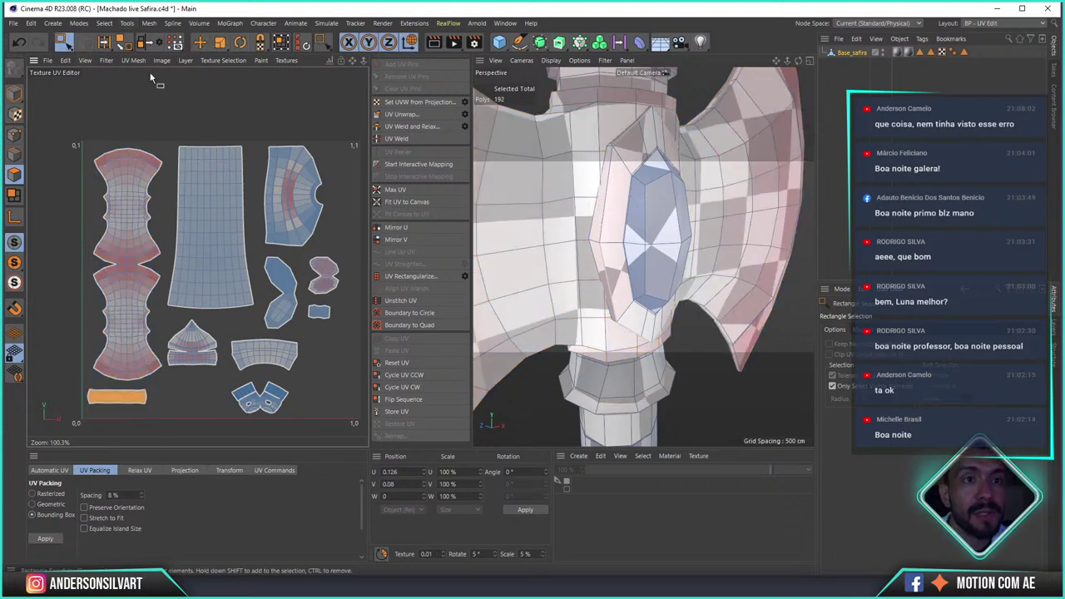
left_click(200, 43)
left_click_drag(131, 405, 225, 388)
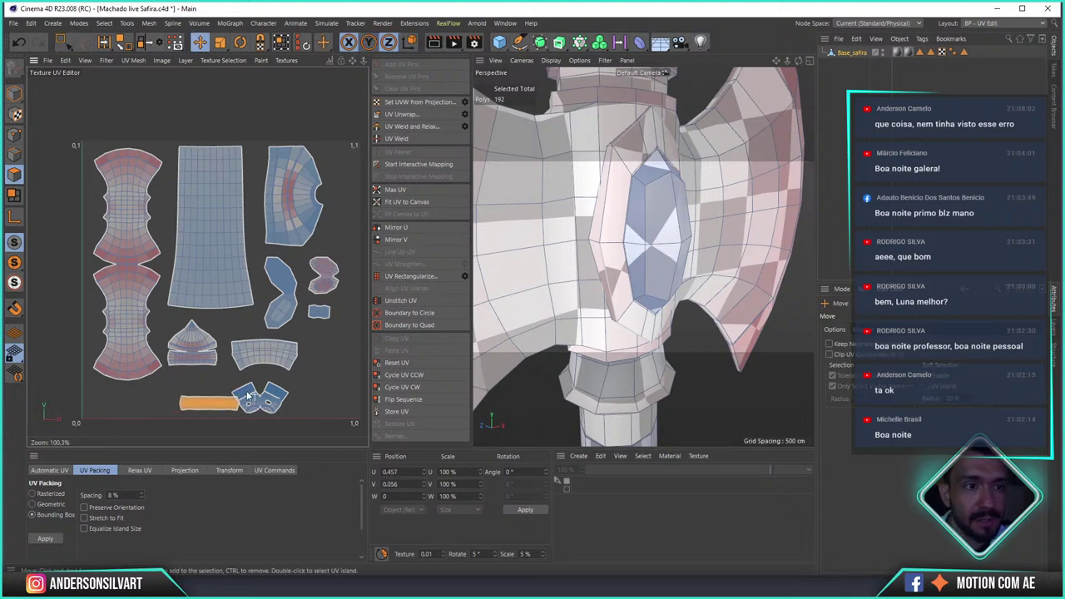
- Nudge the small two-lobed UV island into place and clear the selection
left_click(61, 43)
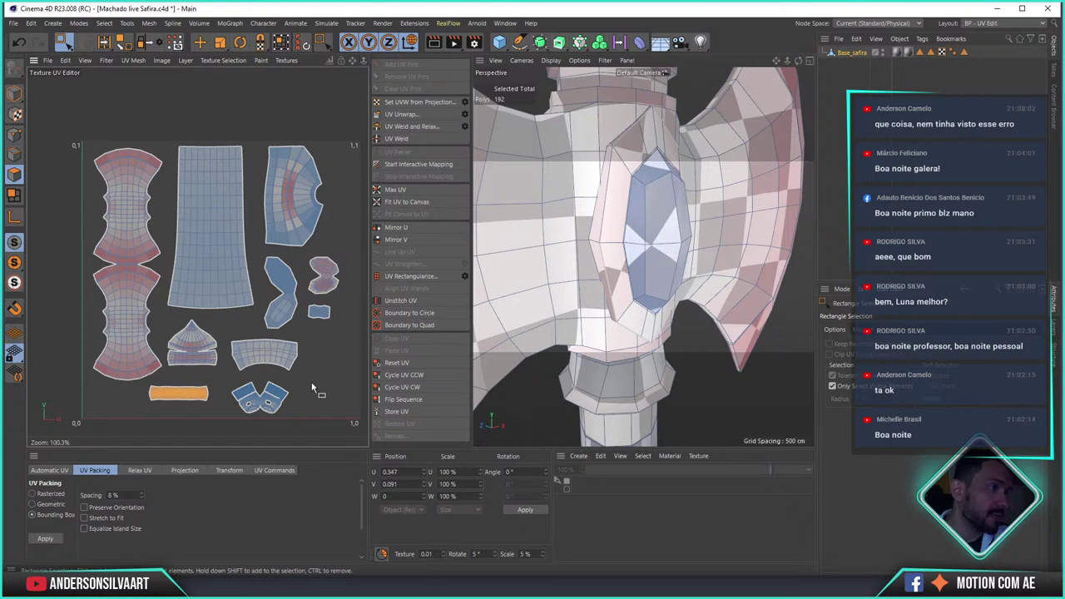
left_click_drag(312, 384, 214, 421)
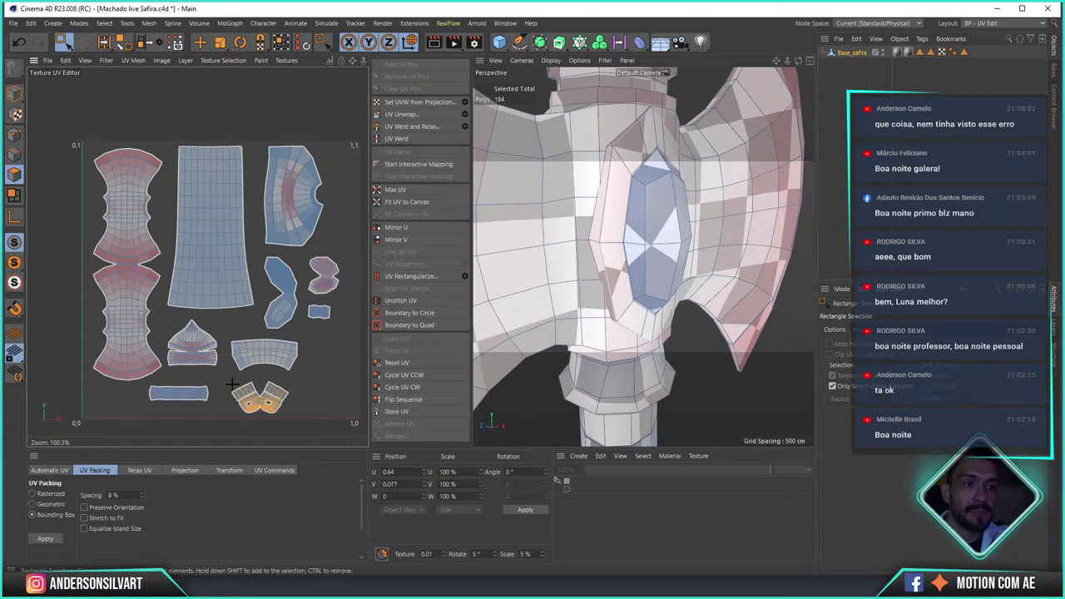
key("e")
left_click_drag(272, 384, 277, 380)
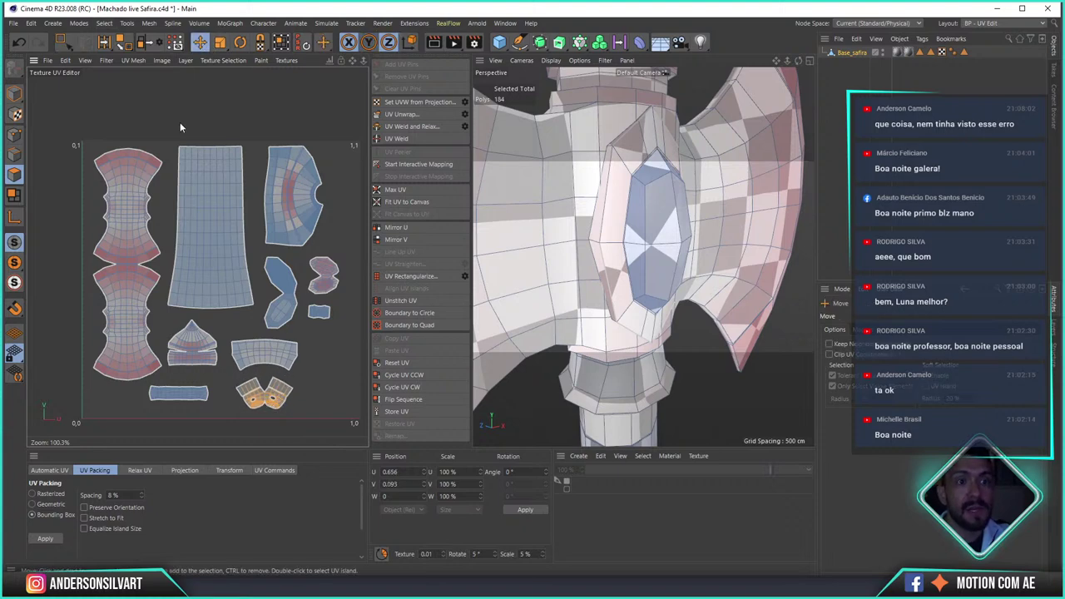
left_click_drag(266, 396, 271, 397)
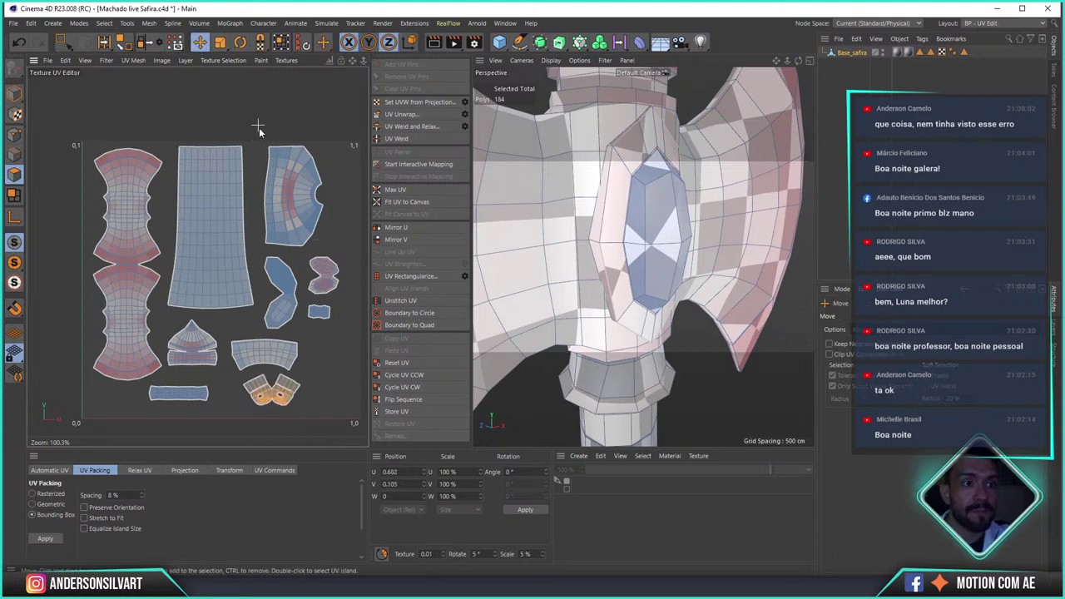
key("0")
left_click(137, 94)
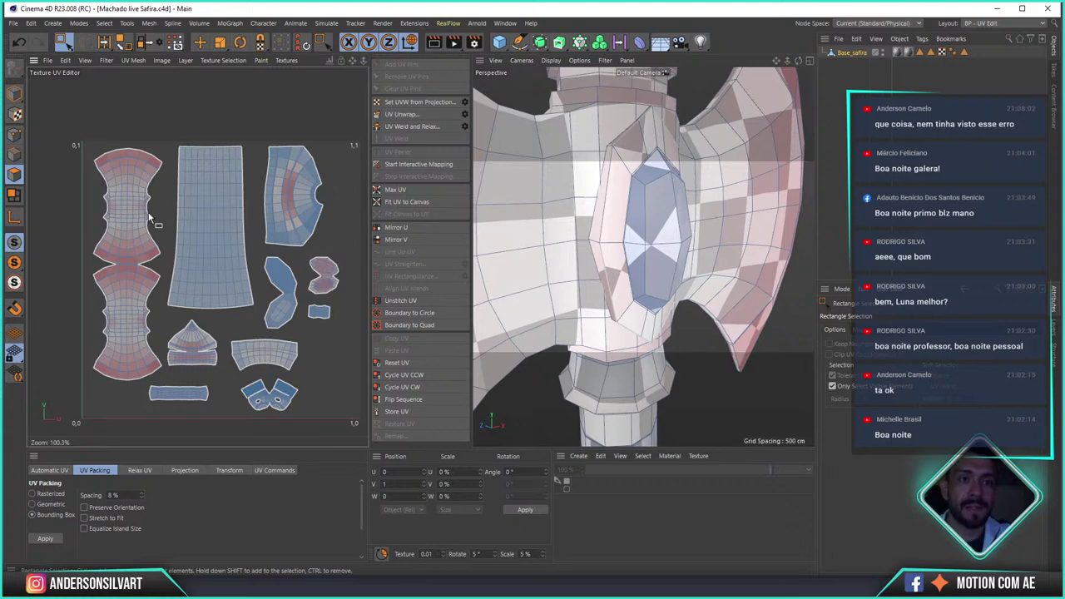
scroll(184, 317, "up", 4)
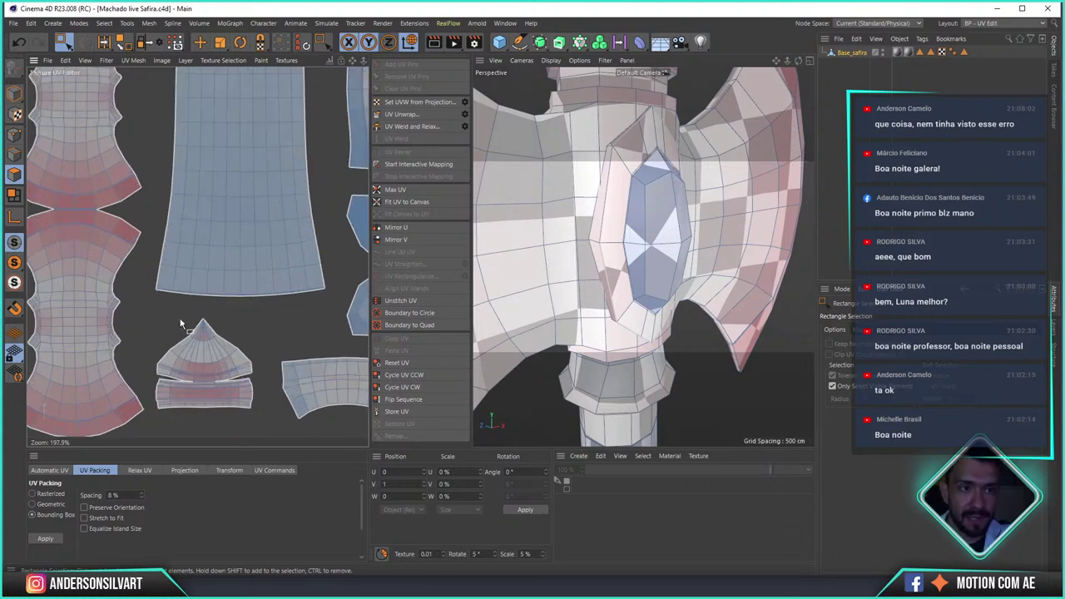
- Turn off Filled Polygons so the UV islands show as outlines only
scroll(230, 291, "up", 3)
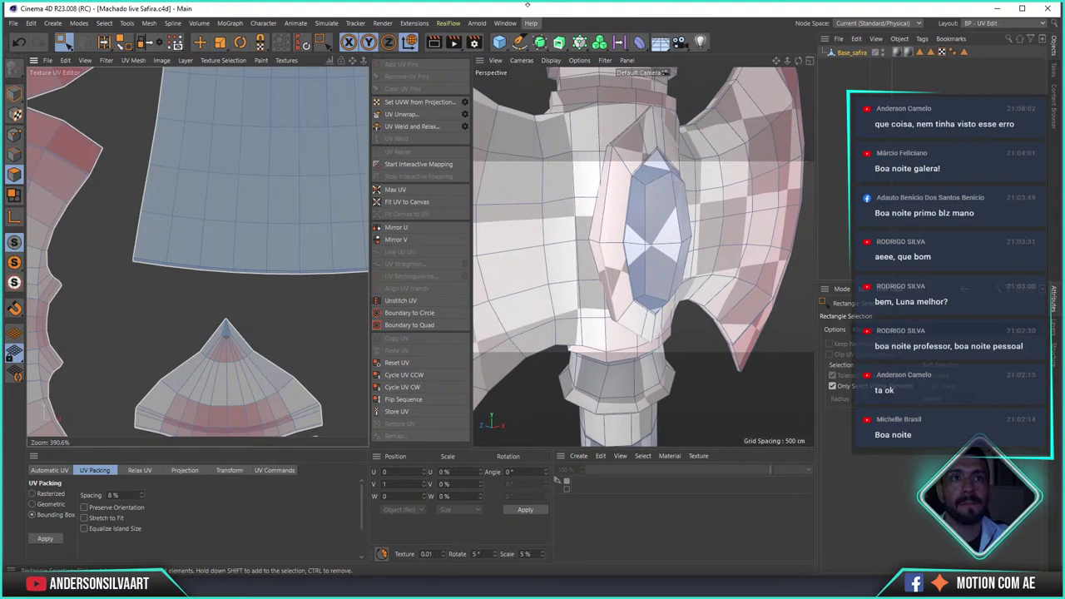
left_click(83, 61)
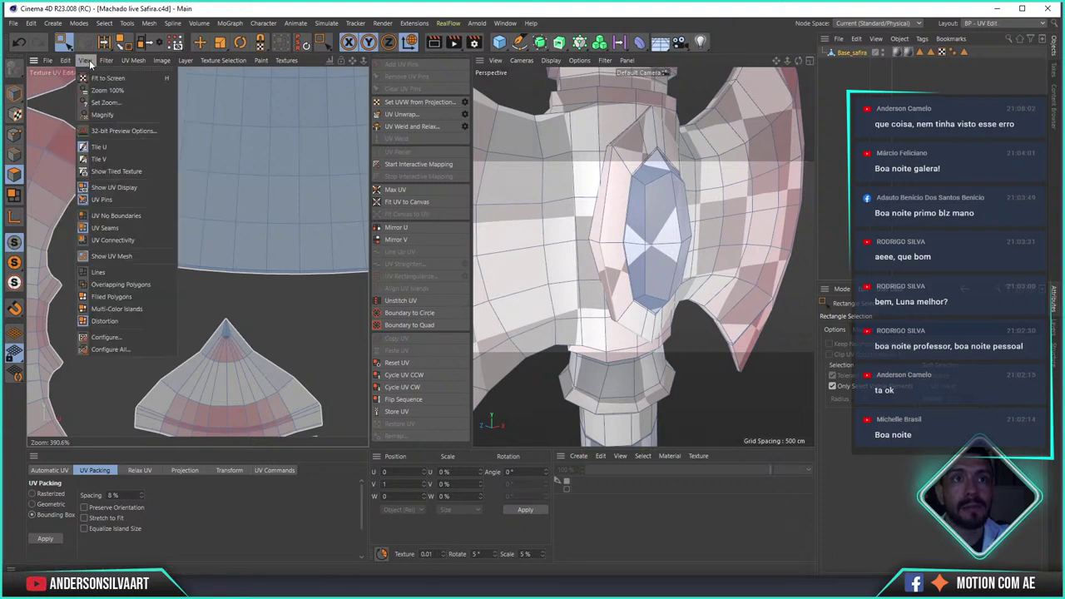
mouse_move(85, 60)
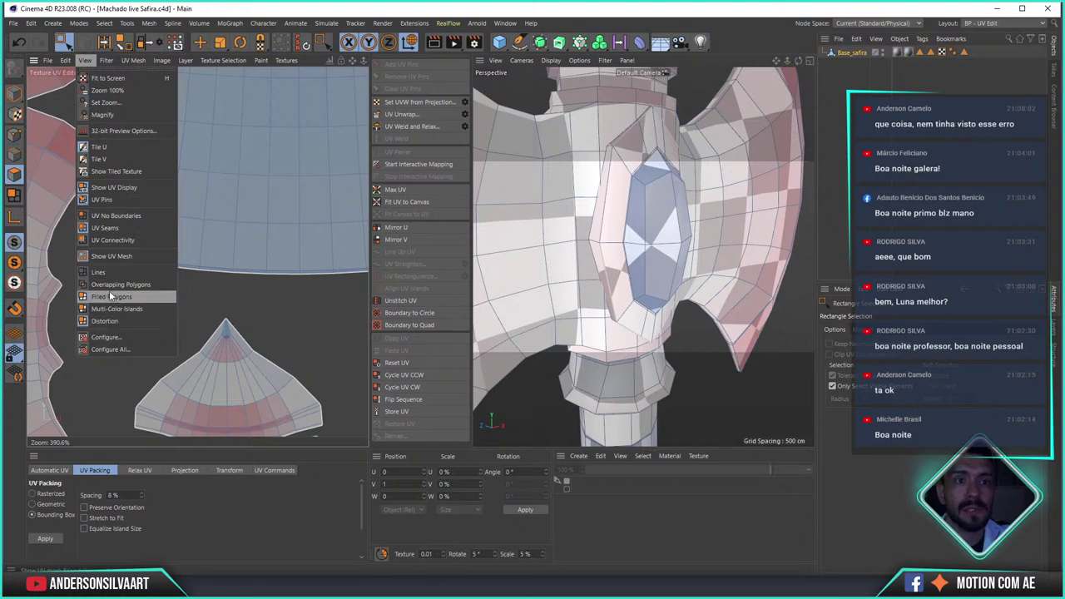
left_click(118, 324)
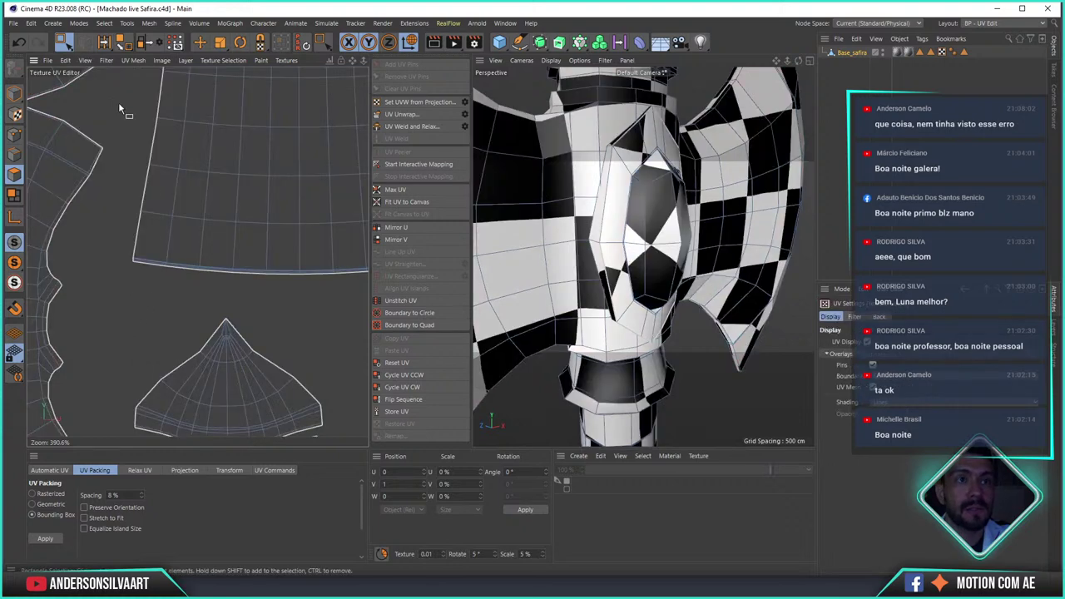
left_click(107, 60)
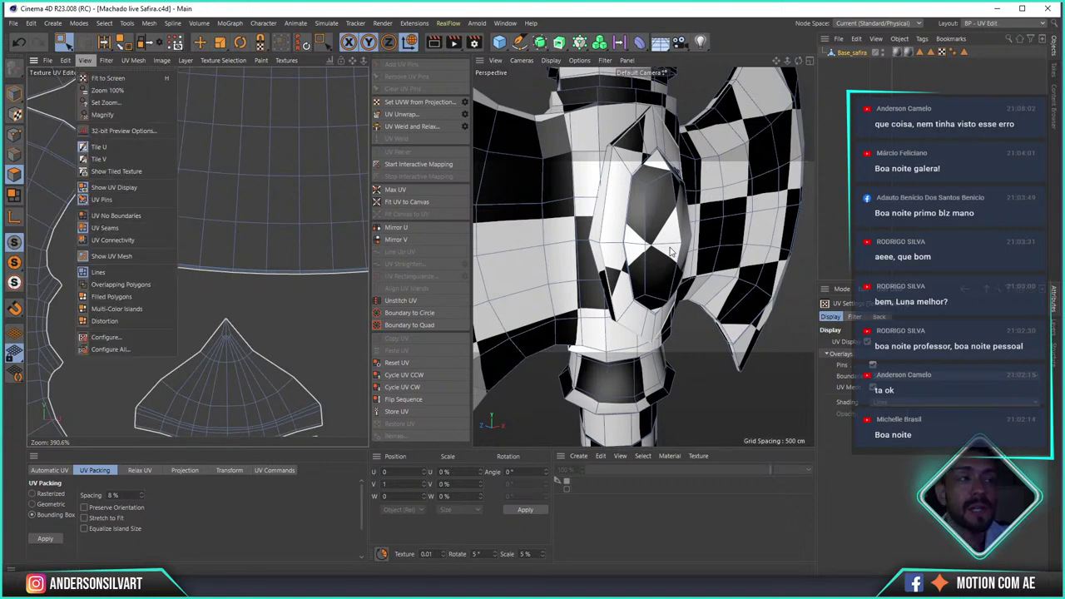
left_click(747, 329)
scroll(747, 328, "down", 5)
scroll(583, 291, "down", 5)
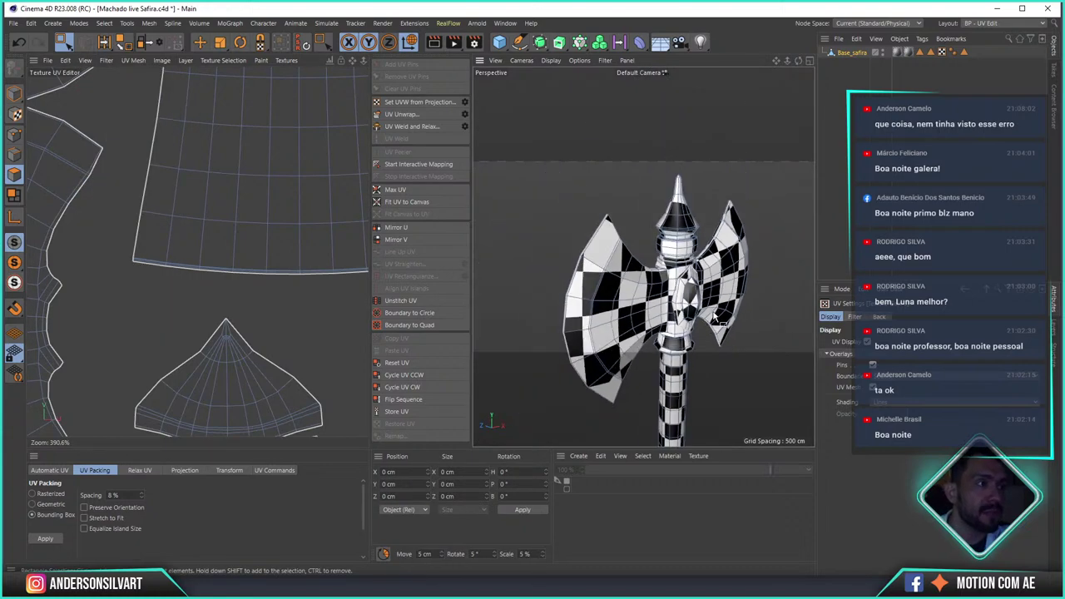
left_click_drag(492, 264, 637, 281, "alt")
- Set the UV background texture to Empty Canvas and orbit around the grey axe
left_click(550, 60)
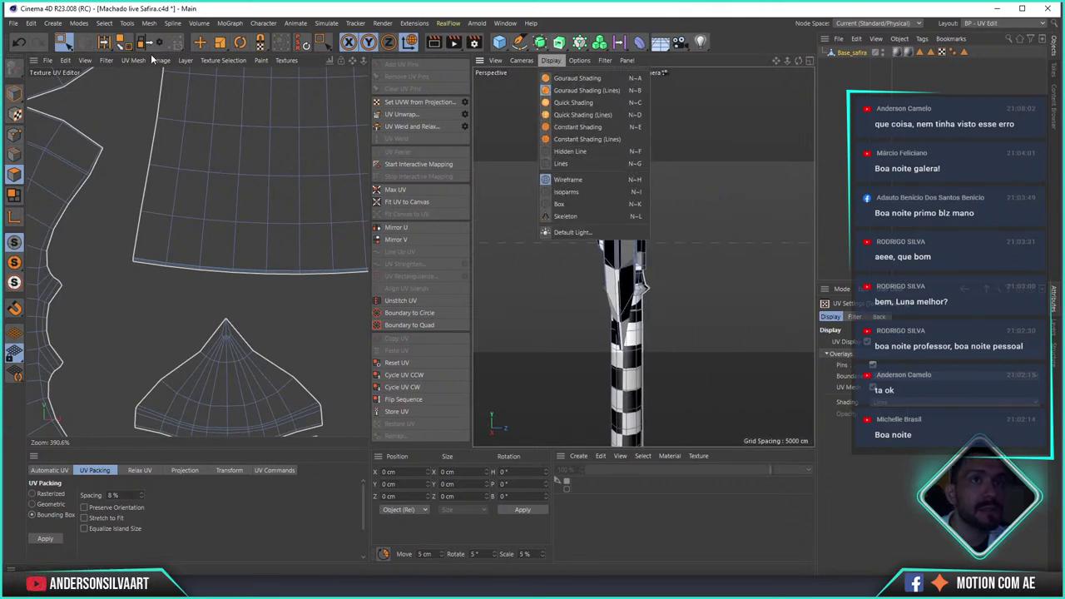
left_click(290, 61)
left_click(289, 62)
left_click(295, 79)
left_click(896, 52)
left_click(536, 255)
left_click_drag(670, 255, 746, 266, "alt")
scroll(616, 250, "up", 2)
scroll(616, 249, "up", 3)
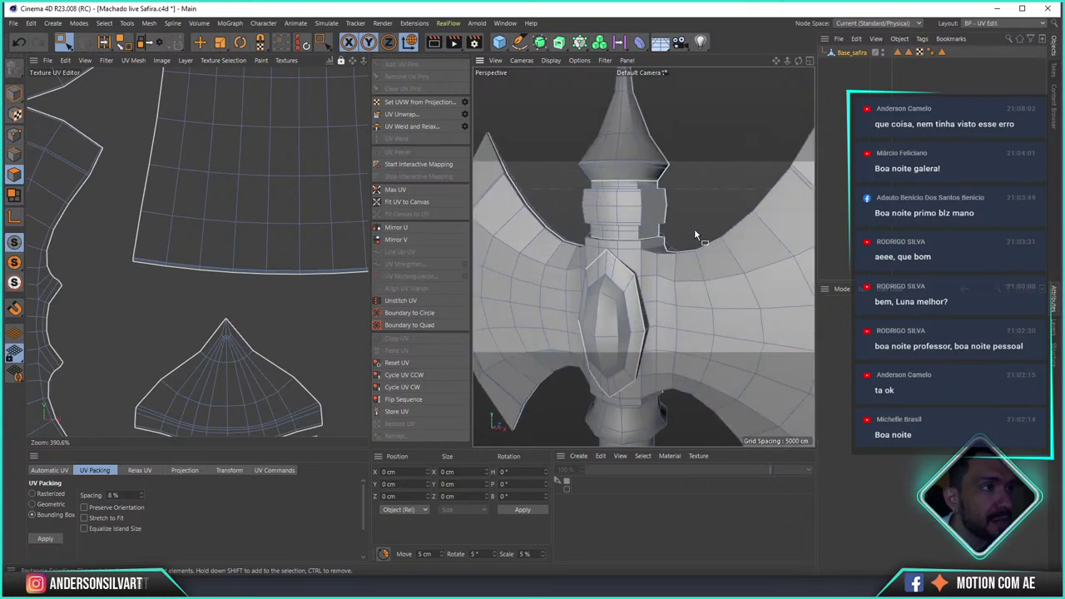
mouse_move(616, 250)
left_mouse_down("alt")
mouse_move(572, 295)
mouse_move(751, 280)
mouse_move(594, 316)
mouse_move(596, 294)
left_mouse_up("alt")
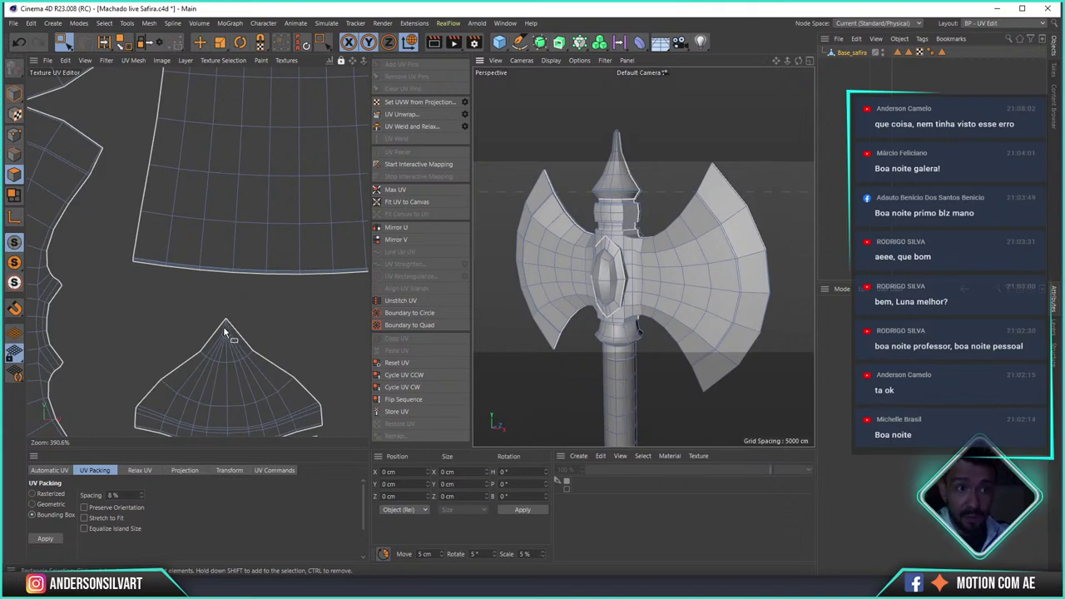
scroll(213, 295, "down", 3)
scroll(223, 275, "down", 2)
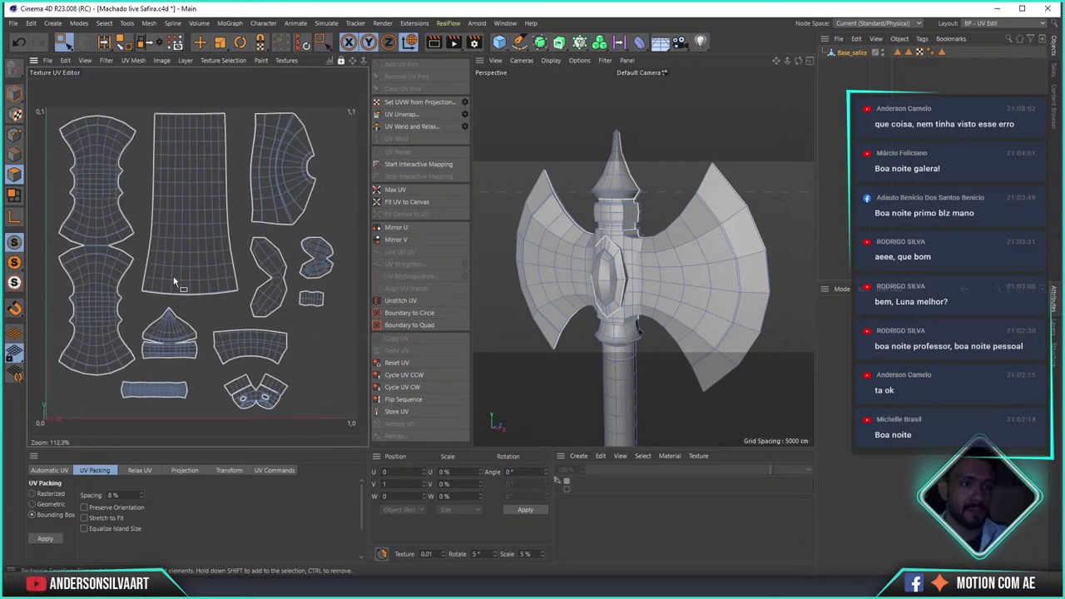
- Choose Startup from the Layout dropdown at the top right
left_click(985, 24)
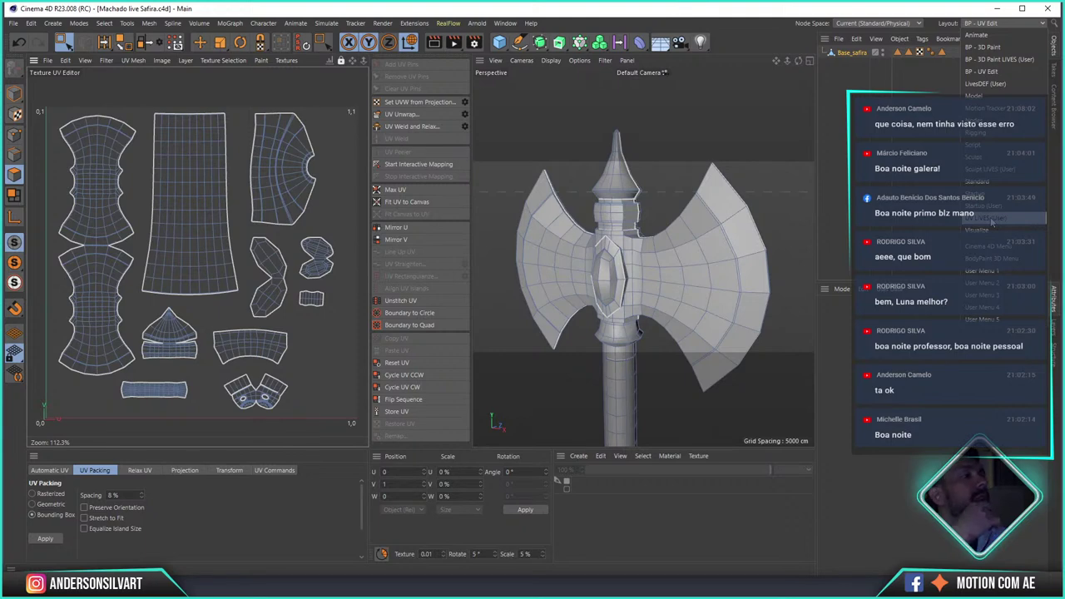
left_click(991, 220)
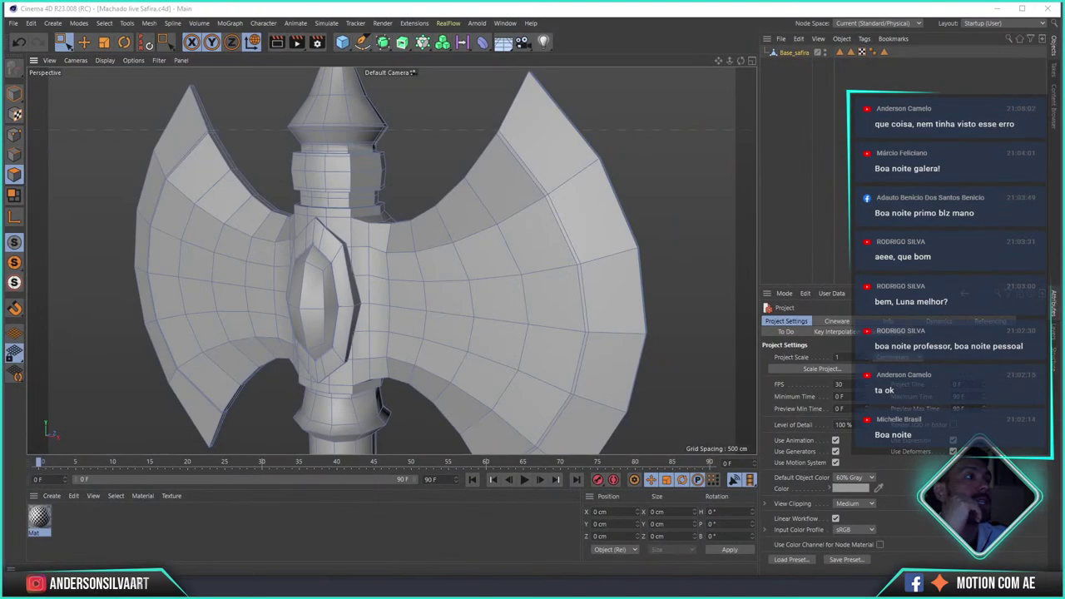
- Save an incremented copy of the project as Machado live Safira_0001.c4d
scroll(647, 187, "down", 2)
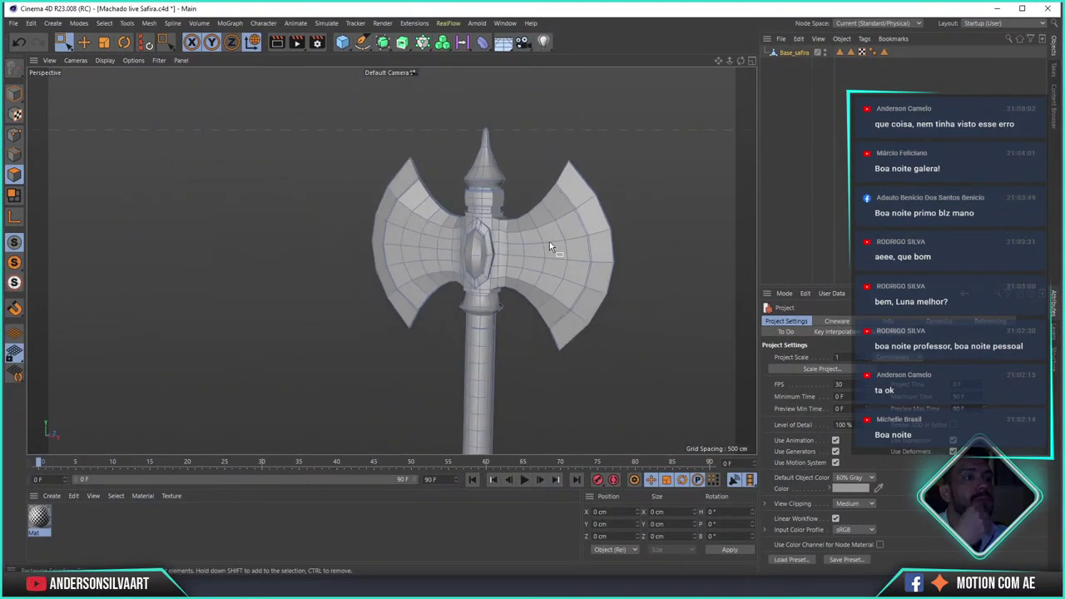
scroll(555, 247, "down", 3)
scroll(462, 194, "up", 2)
scroll(452, 199, "down", 3)
mouse_move(452, 199)
left_mouse_down("alt")
mouse_move(401, 225)
mouse_move(423, 391)
left_mouse_up("alt")
double_click(794, 52)
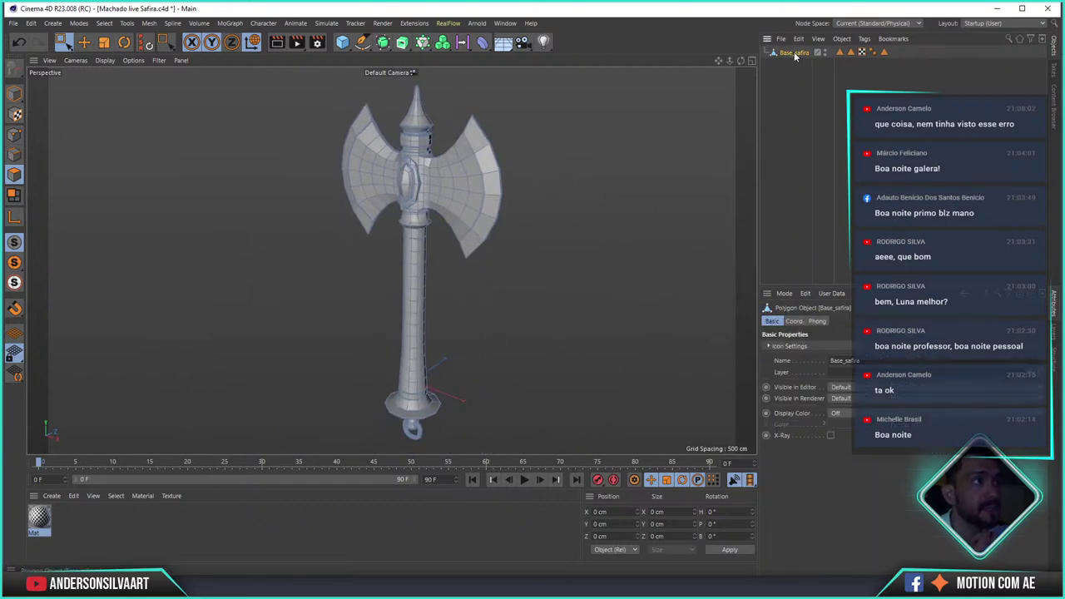
key("Return")
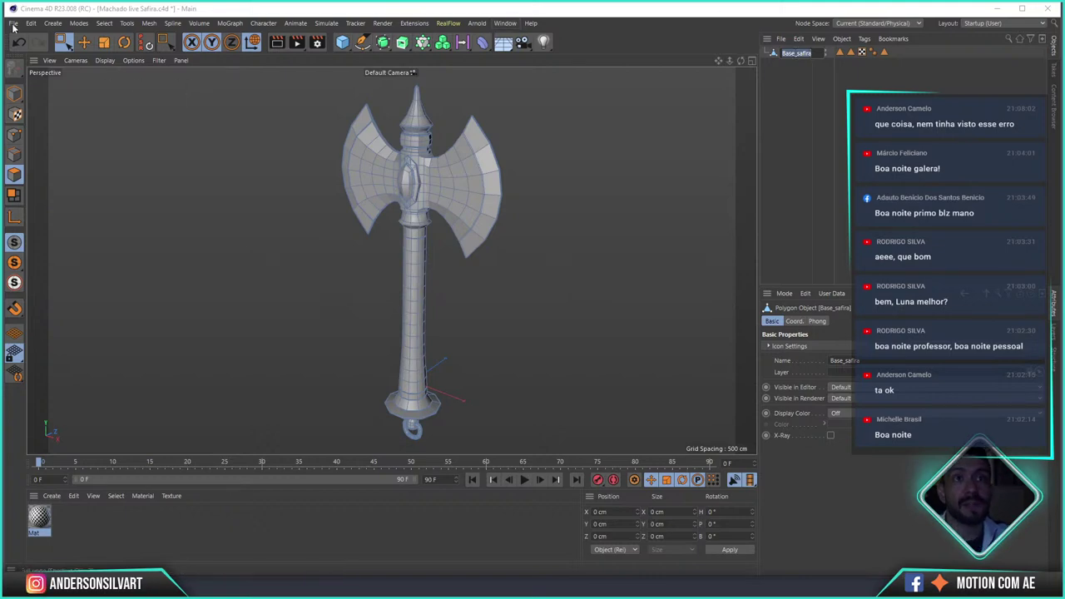
left_click(13, 23)
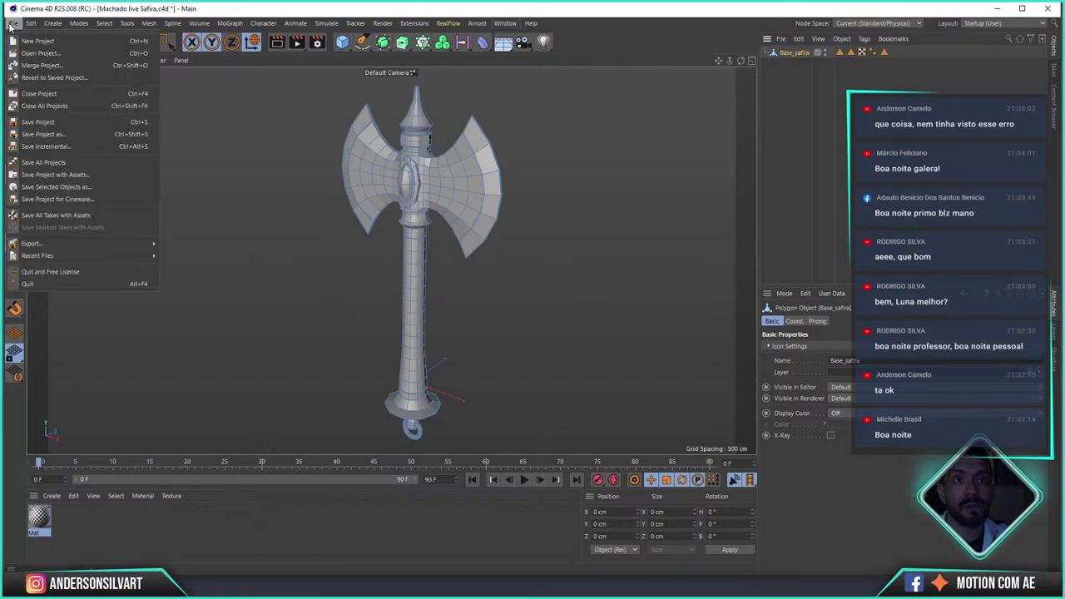
left_click(61, 146)
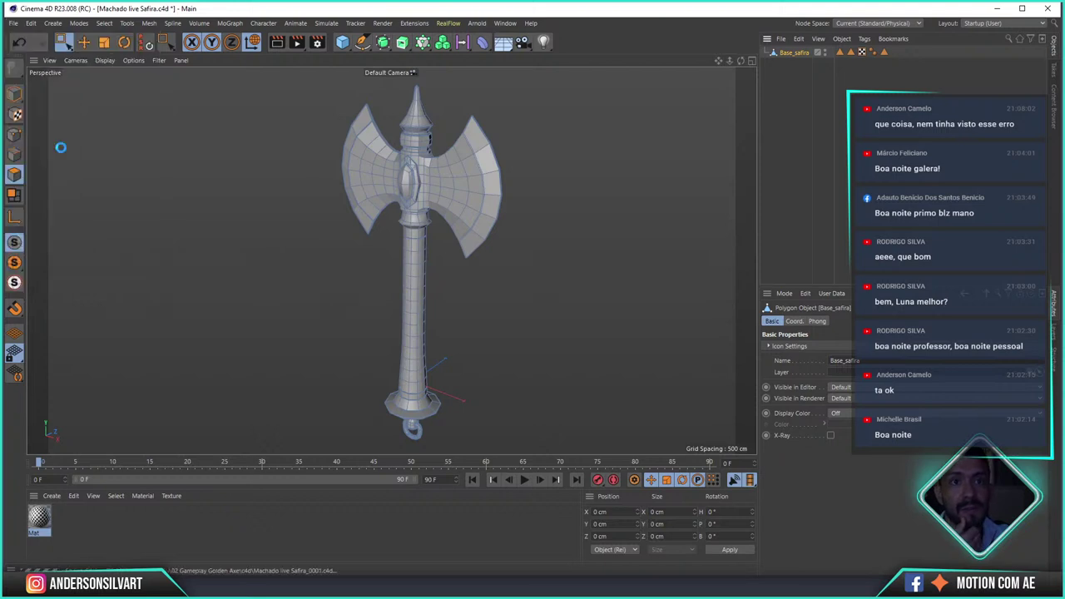
- Rename the Base_safira object to axe_geo
double_click(795, 52)
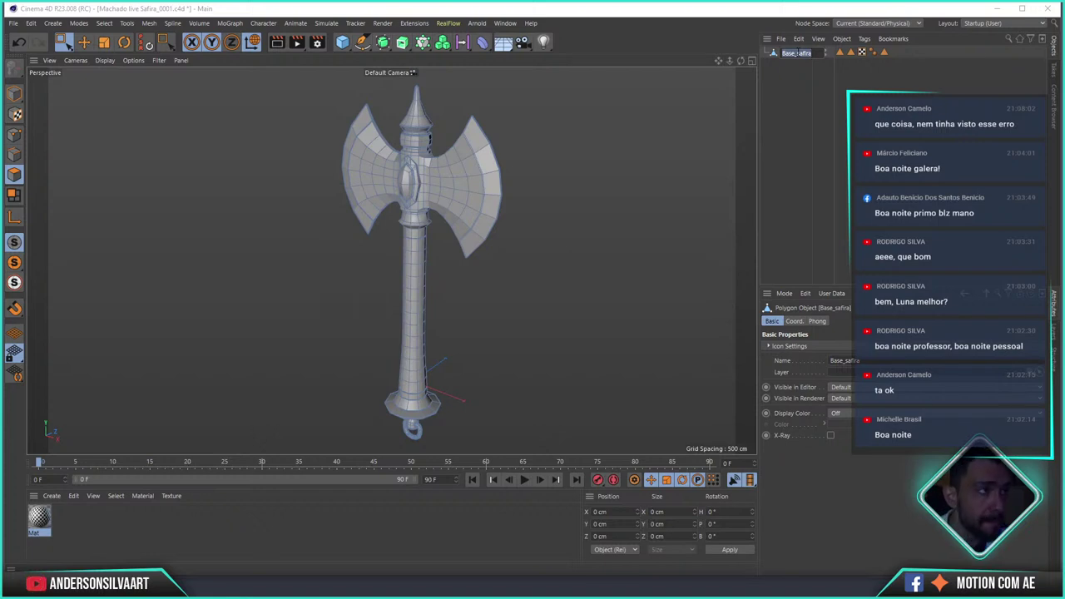
type("Ma")
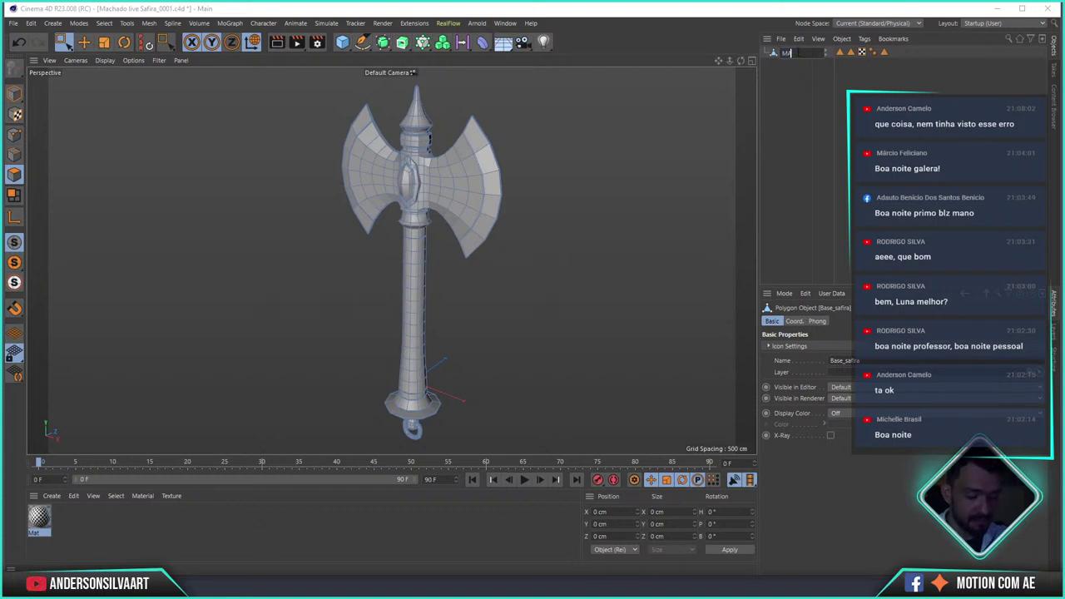
key("BackSpace")
key("BackSpace")
key("BackSpace")
type("xe_g")
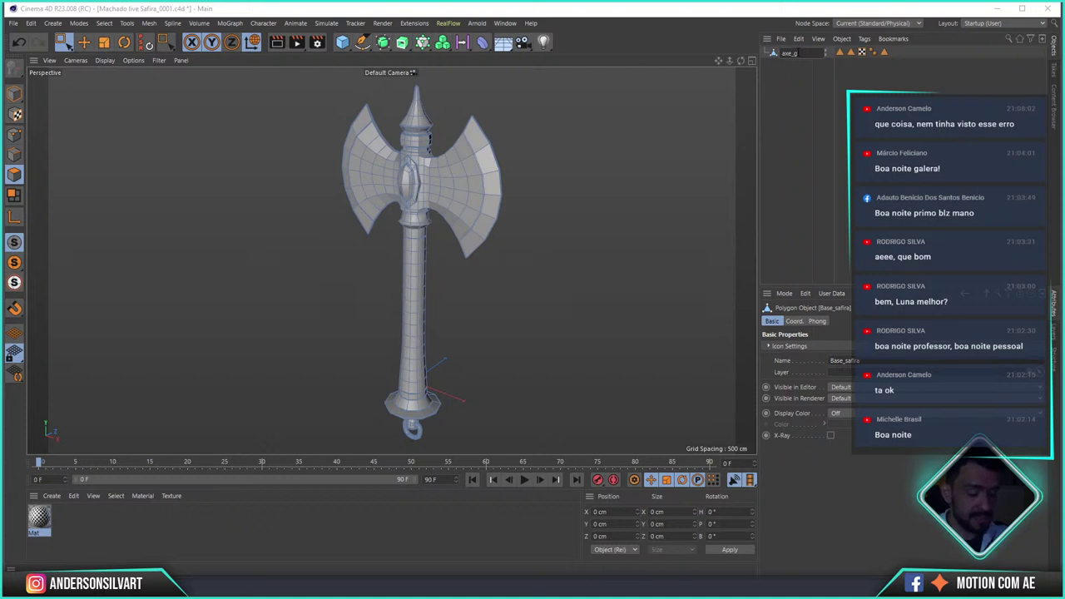
type("eo")
key("Return")
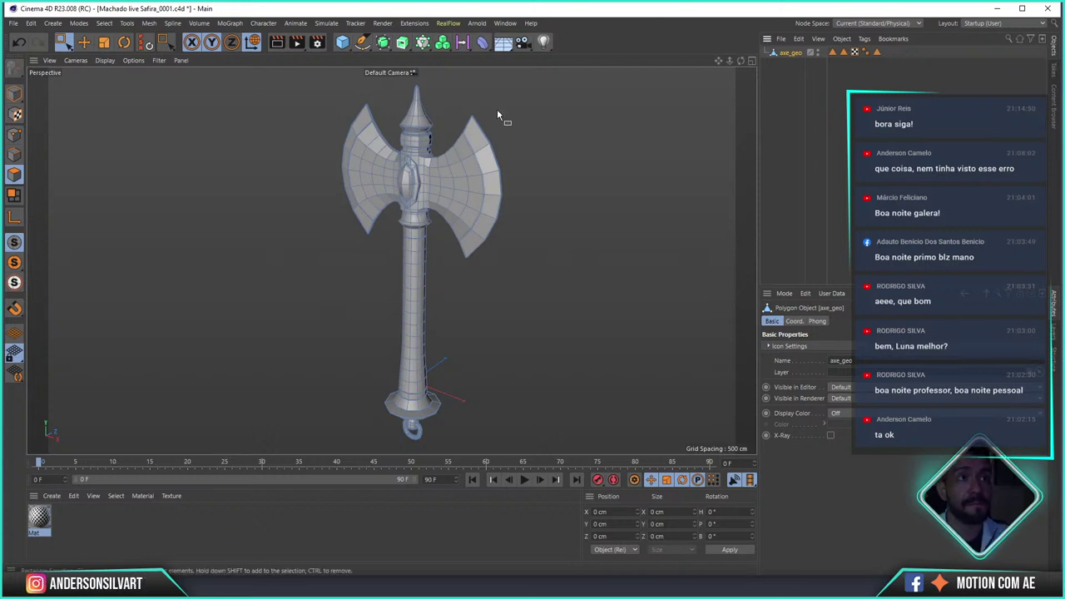
- Wrap the axe in a Subdivision Surface with Subdivision Editor set to 2
scroll(493, 129, "up", 2)
scroll(490, 134, "up", 3)
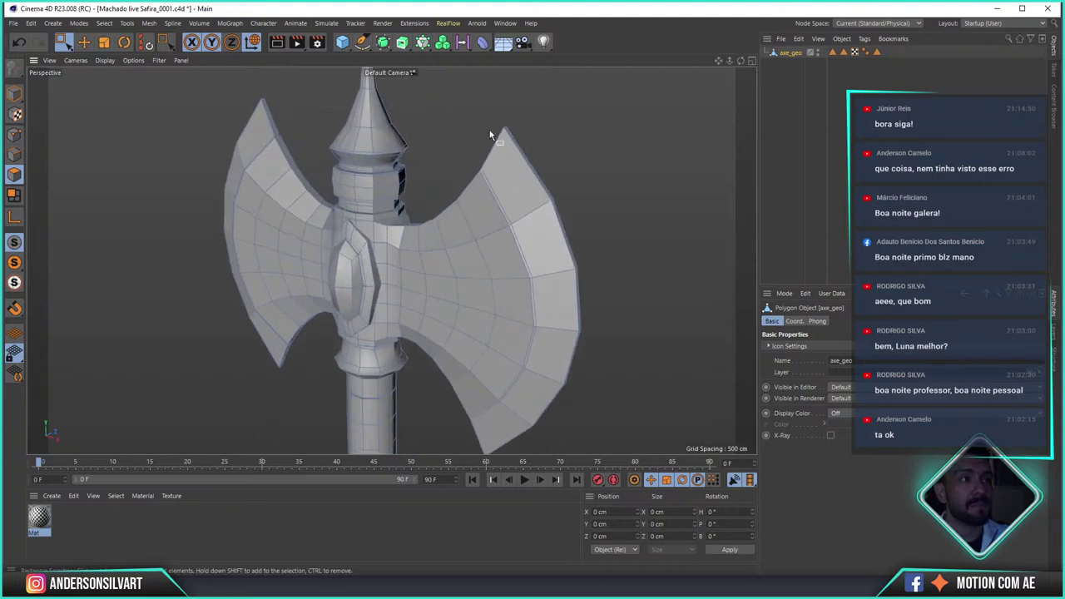
scroll(490, 134, "up", 2)
scroll(494, 124, "up", 2)
scroll(523, 133, "up", 2)
scroll(568, 125, "up", 1)
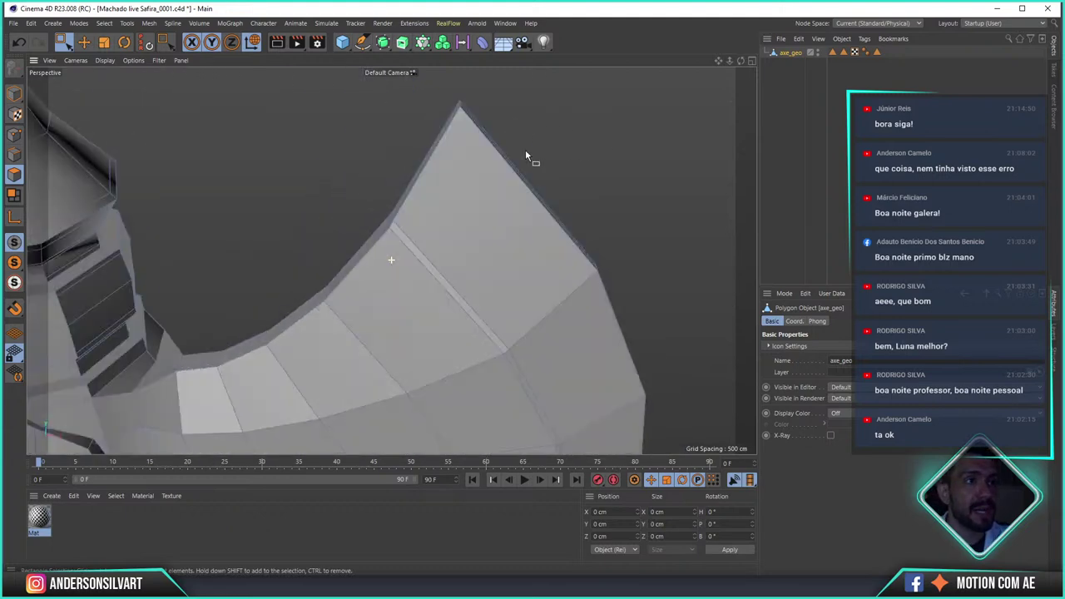
scroll(499, 160, "down", 3)
scroll(478, 171, "down", 3)
scroll(462, 181, "down", 2)
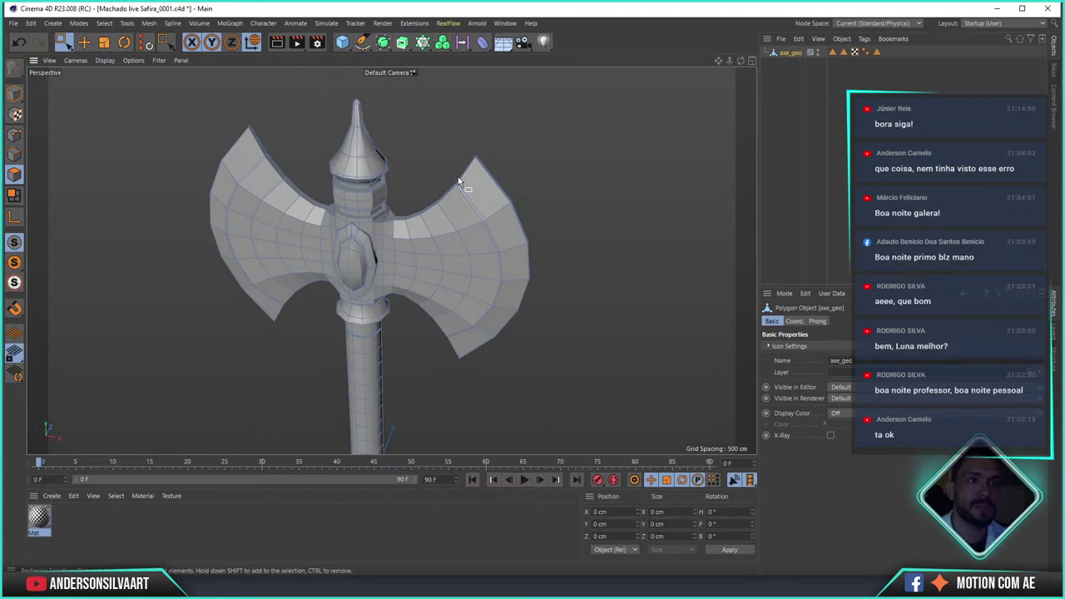
left_click(383, 43, "alt")
left_click(801, 53)
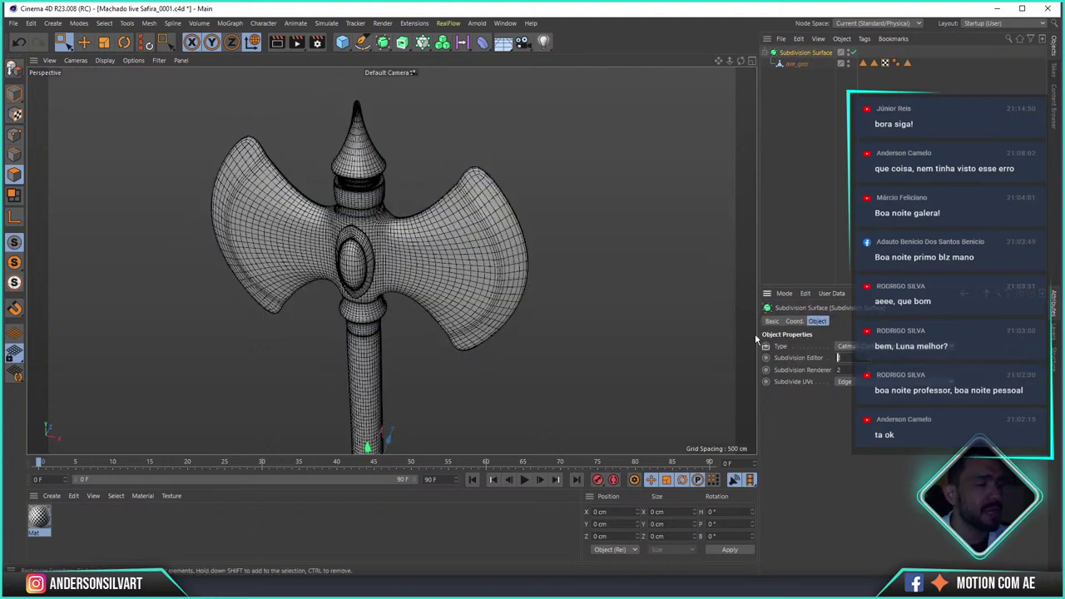
left_click(848, 359)
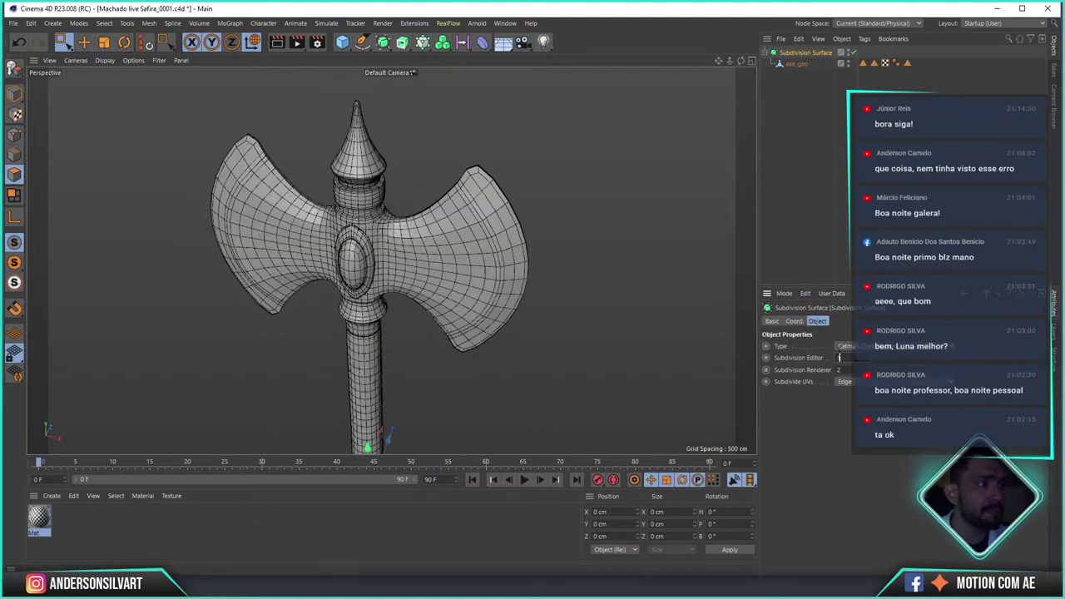
type("2")
key("Return")
key("h")
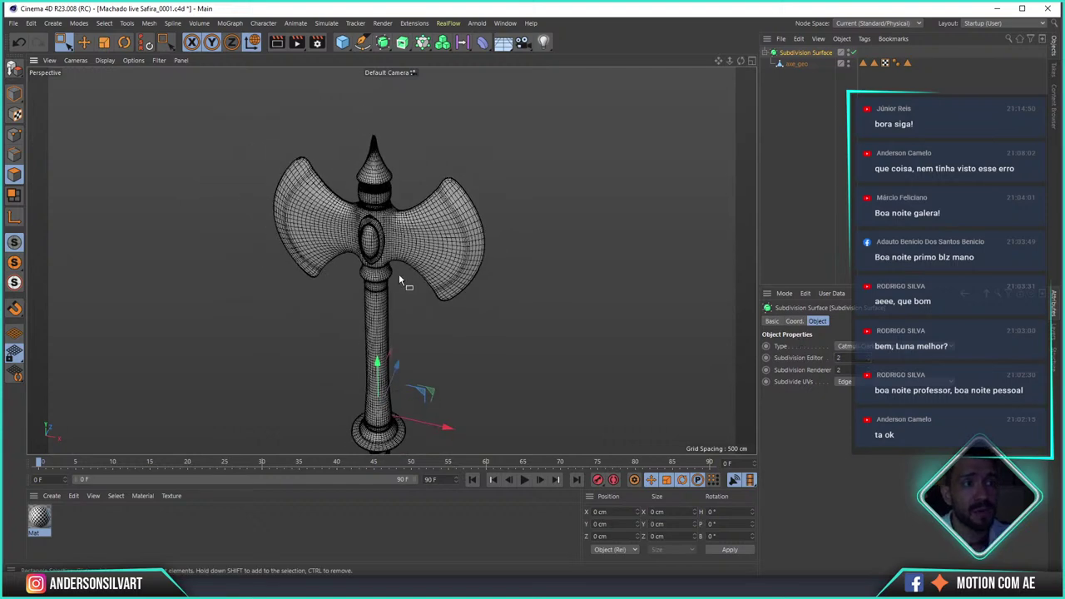
left_click_drag(411, 297, 392, 258, "alt")
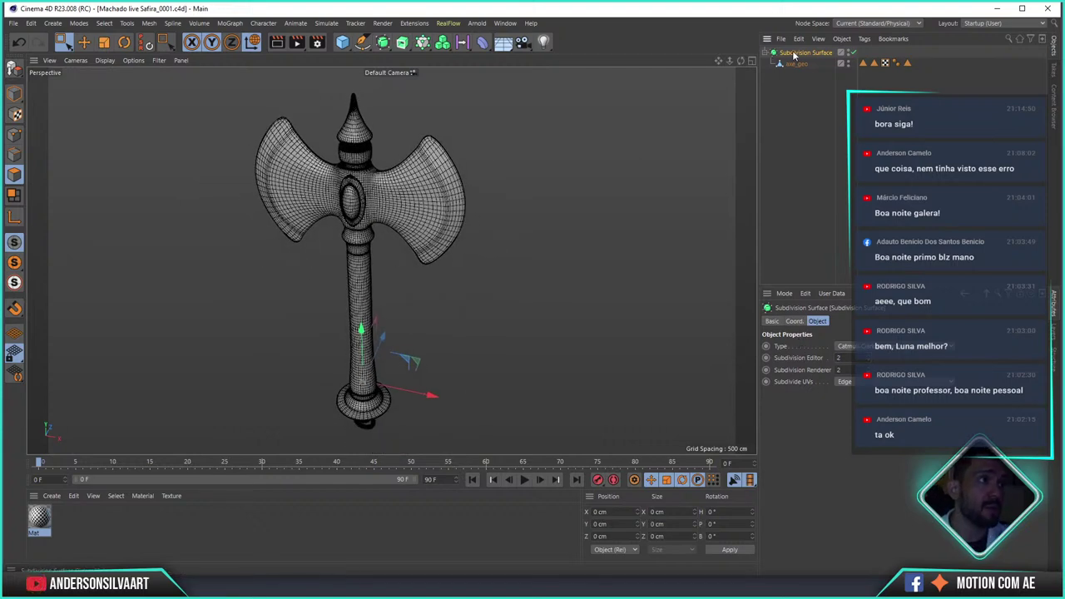
- Set Subdivide UVs to Boundary, keep the smoothing enabled, and bring up the File menu
left_click(844, 381)
left_click(857, 394)
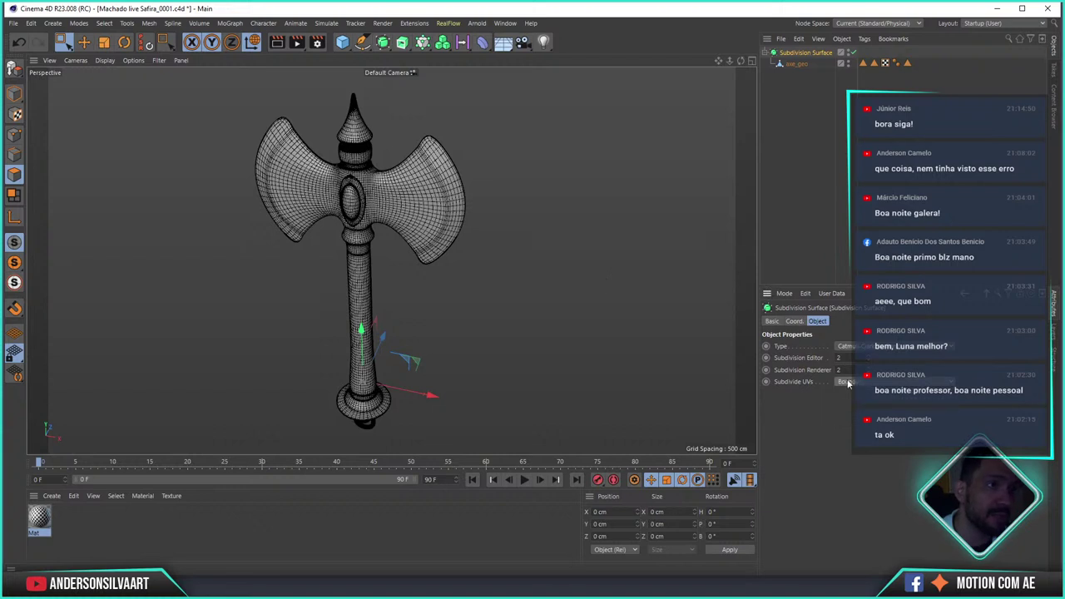
left_click(850, 54)
left_click(854, 53)
left_click(850, 53)
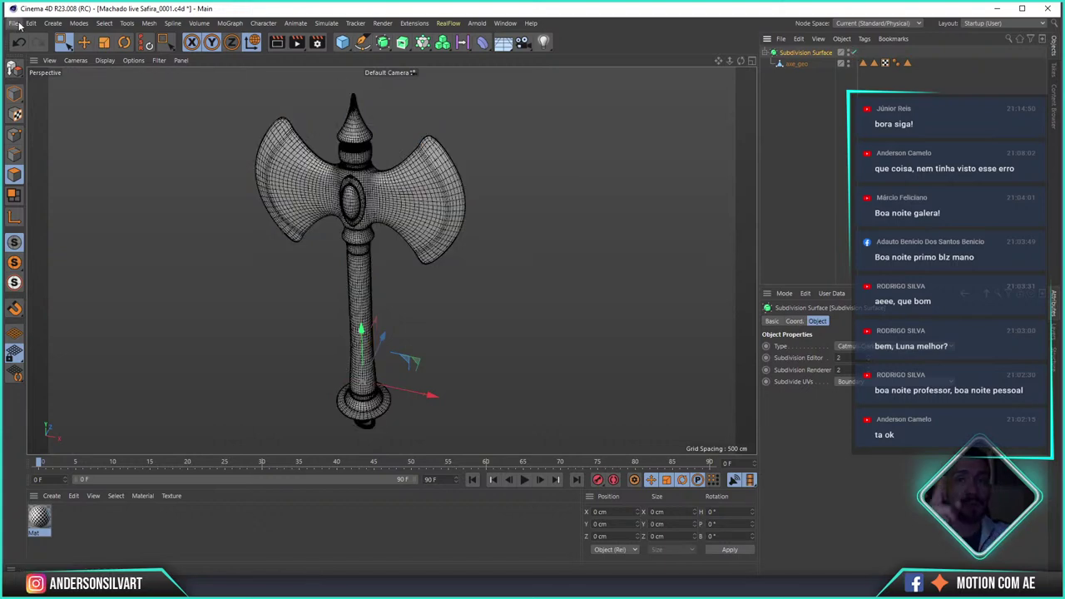
left_click(18, 25)
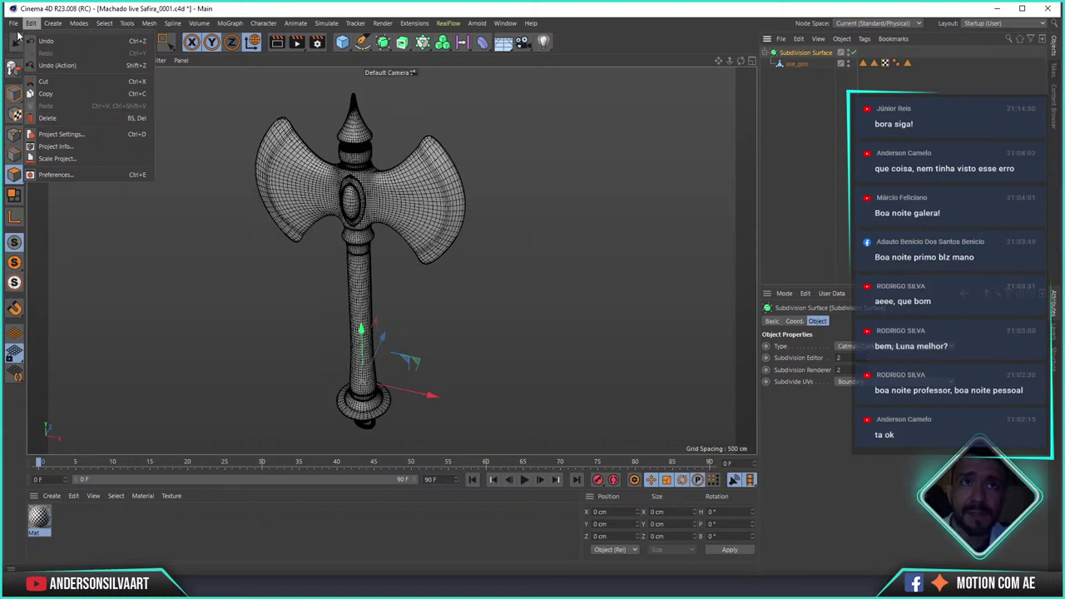
mouse_move(33, 243)
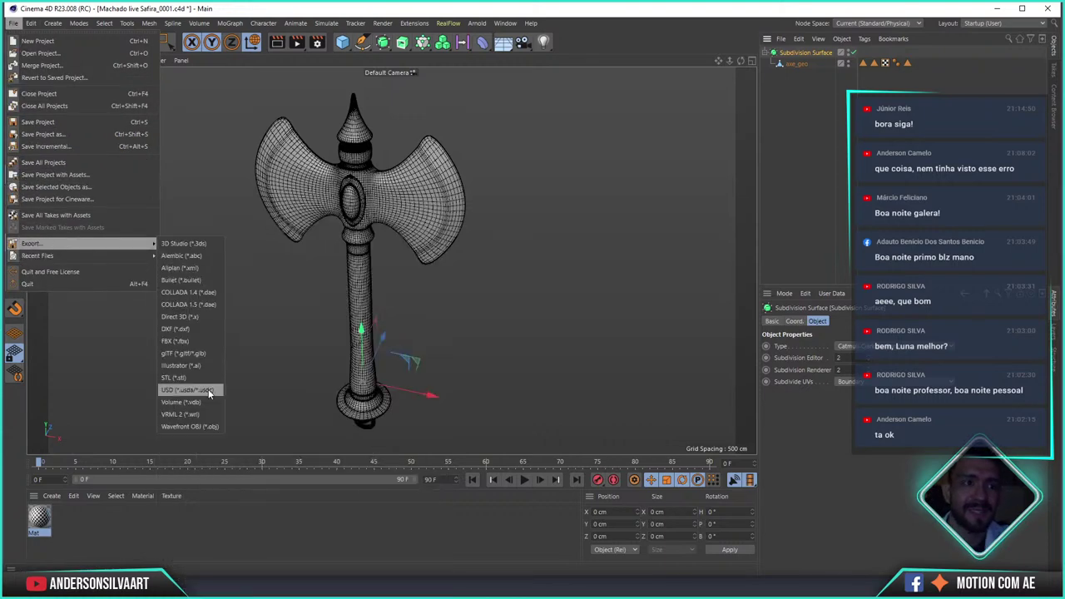
- Export as Wavefront OBJ with default settings, targeting the 02 Gameplay Golden Axe OBJ folder
left_click(196, 427)
left_click_drag(204, 275, 305, 116)
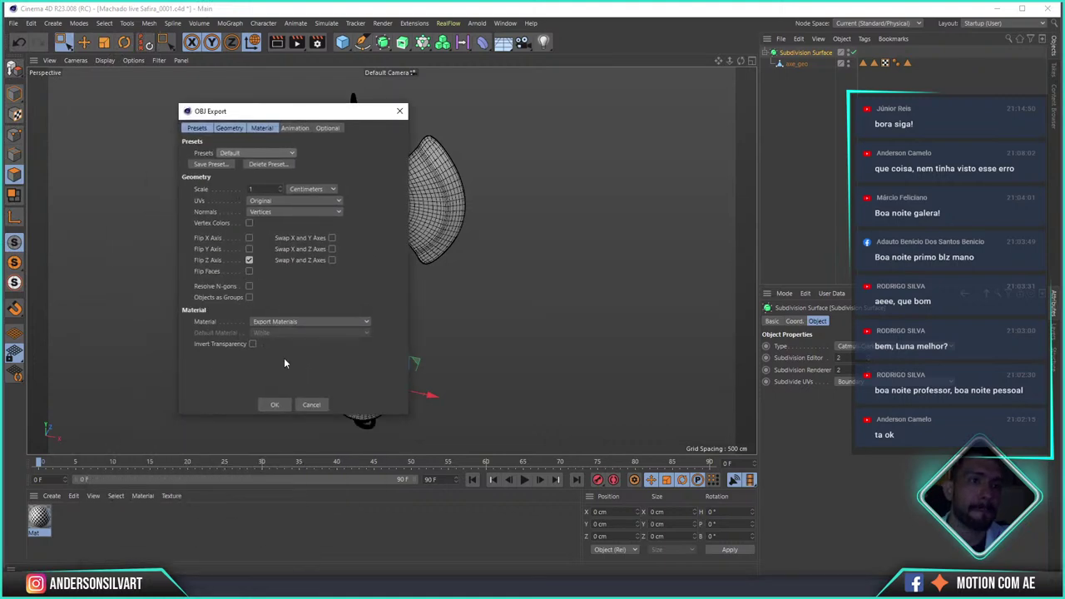
left_click(271, 405)
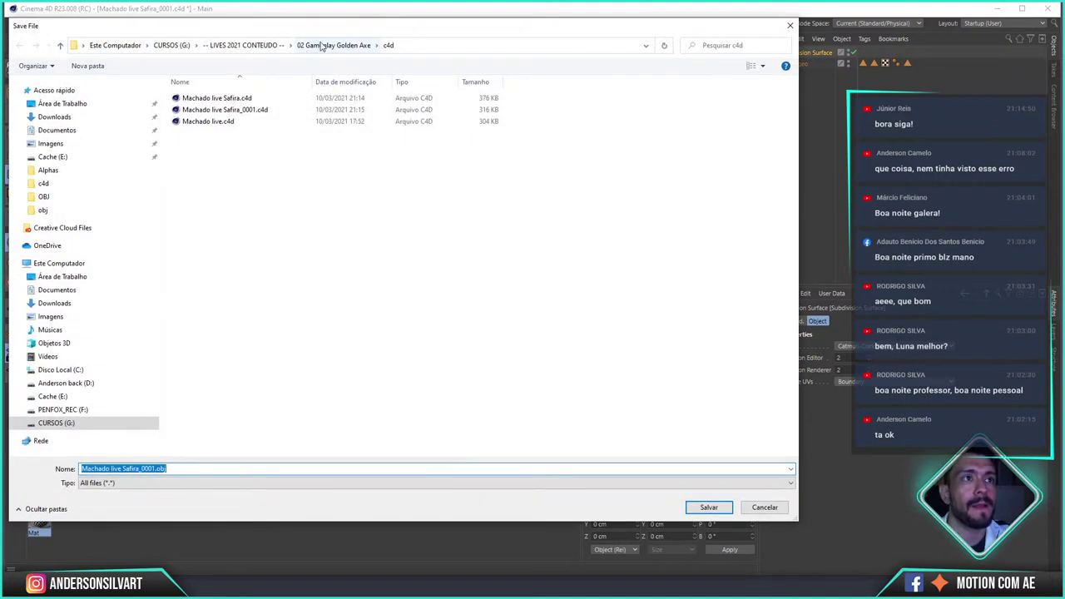
left_click(324, 47)
double_click(185, 138)
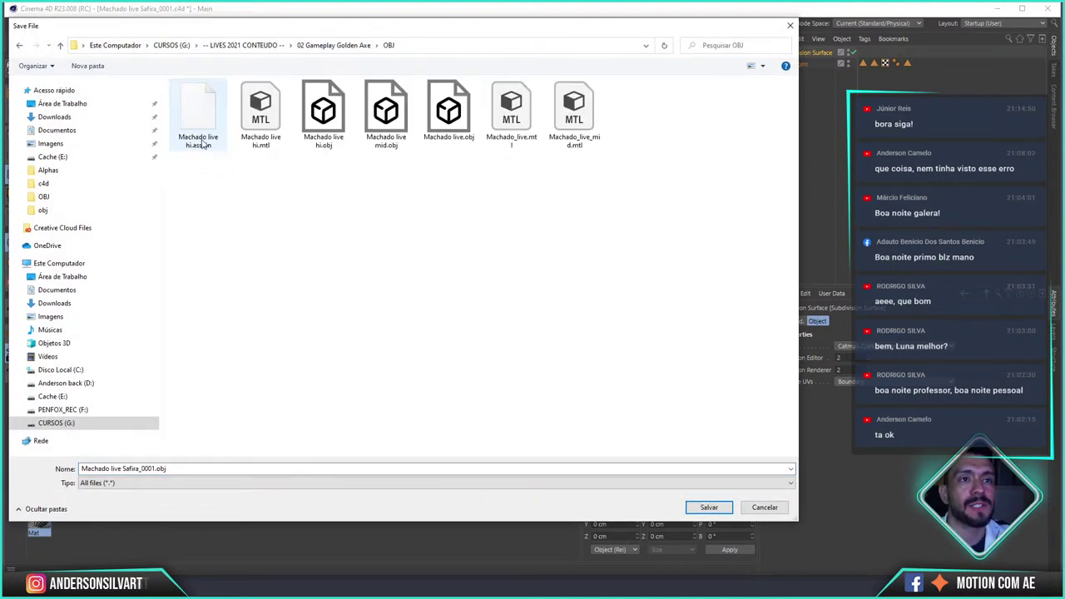
- Delete the old Machado live hi.assbin, hi.mtl and hi.obj files
left_click(195, 116)
key("Delete")
key("Return")
left_click(193, 117)
key("Delete")
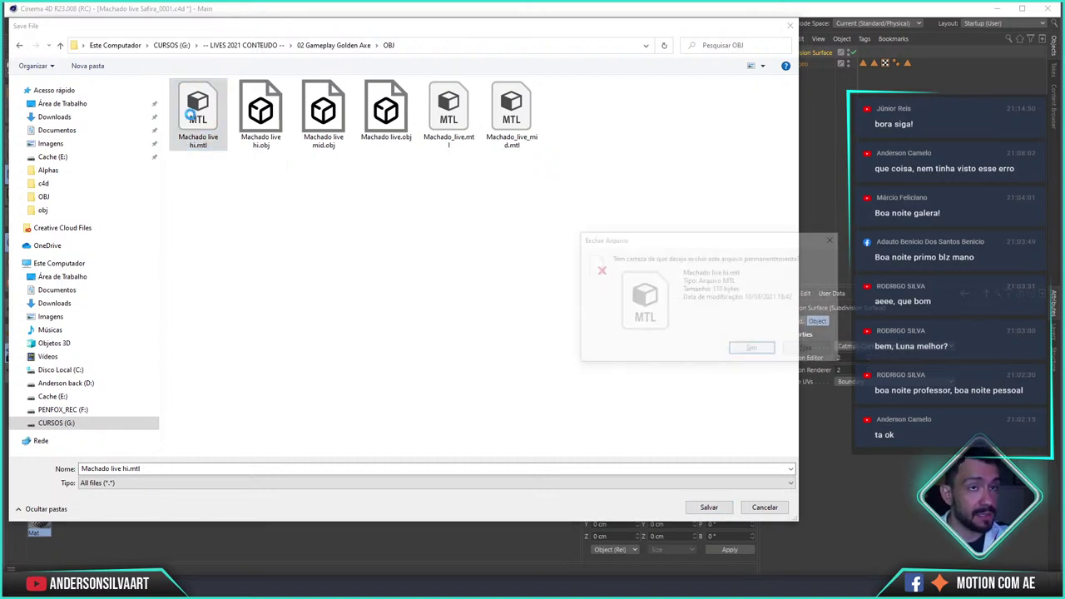
key("Return")
key("Delete")
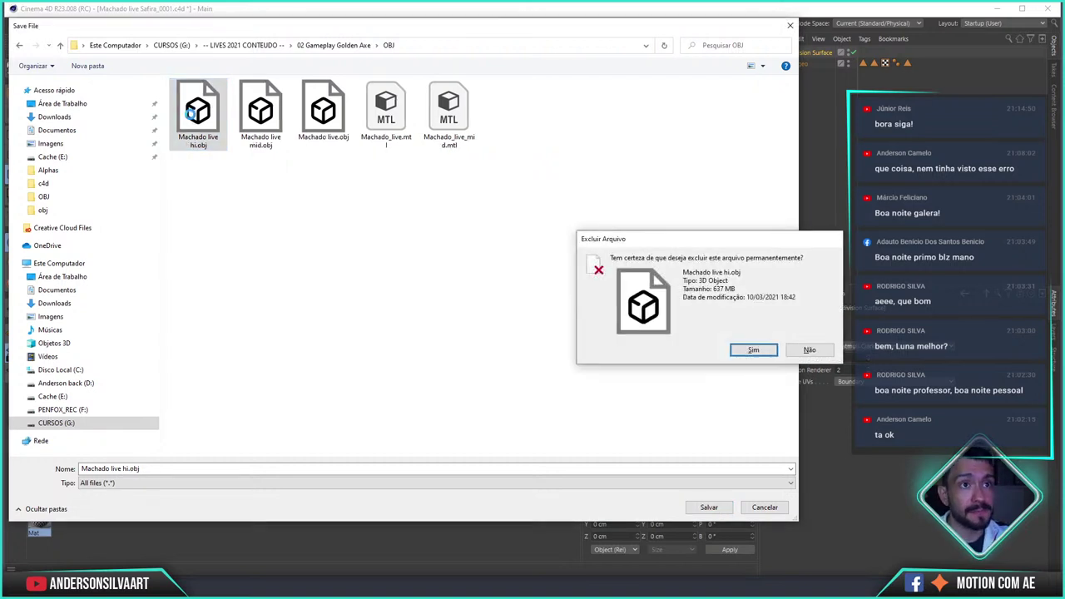
key("Return")
- Delete the old Machado live mid.obj, Machado live.obj, Machado_live.mtl and Machado_live_mid.mtl files
left_click(190, 115)
key("Delete")
key("Return")
left_click(192, 117)
key("Delete")
key("Return")
left_click(192, 117)
key("Delete")
key("Return")
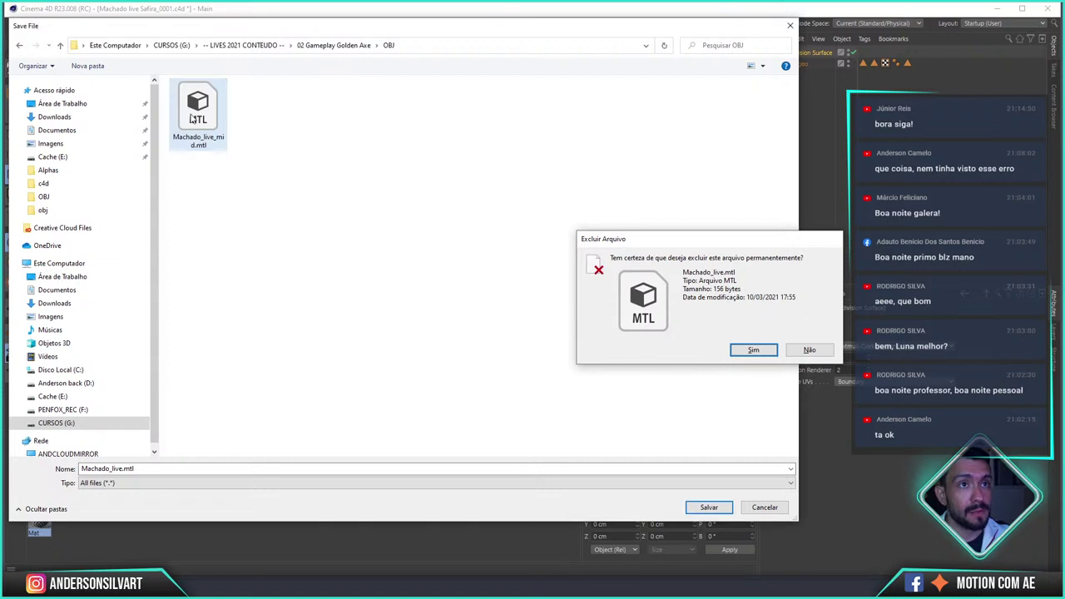
left_click(190, 119)
key("Delete")
key("Return")
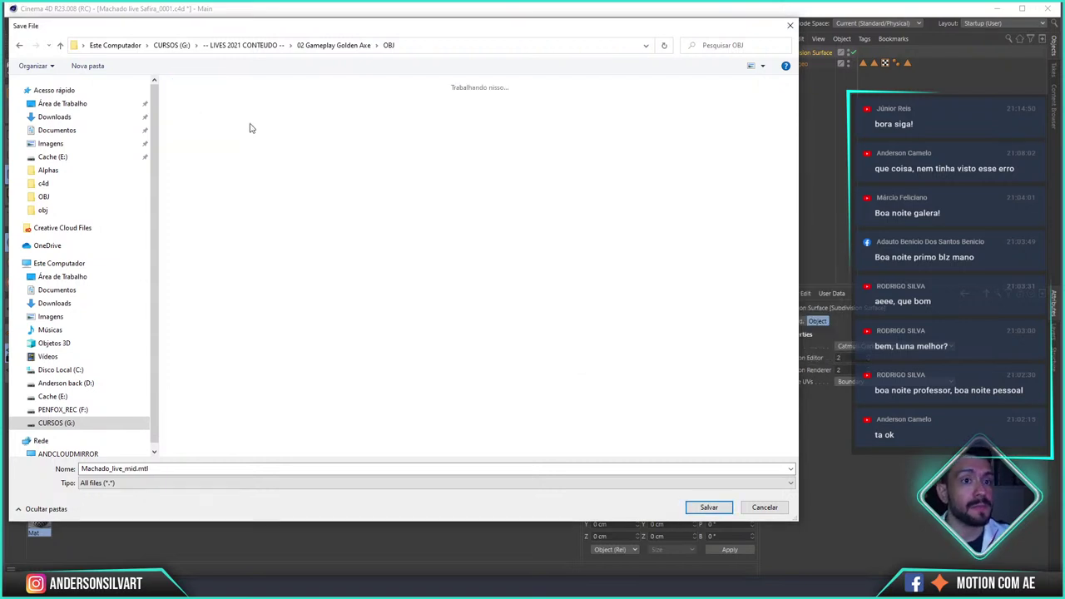
- Name the export axe_mid and save it
left_click(158, 467)
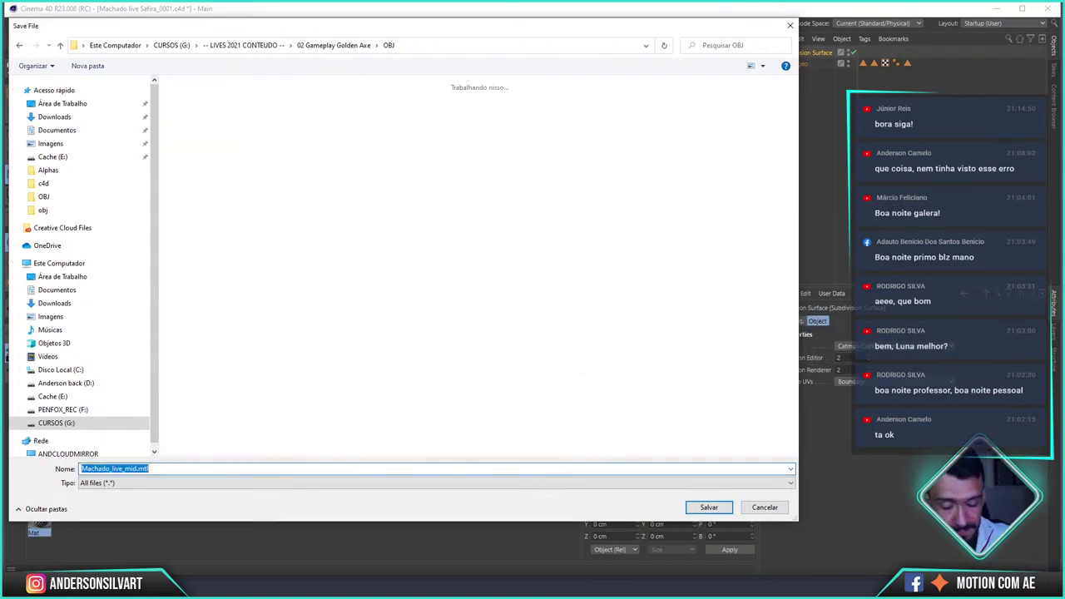
type("axe_mid")
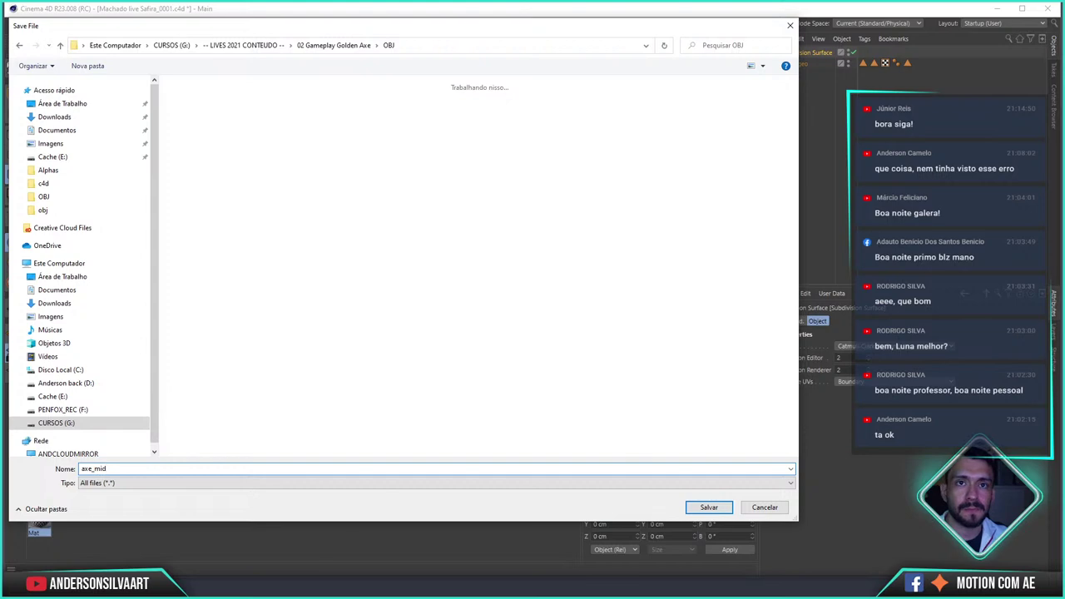
key("Return")
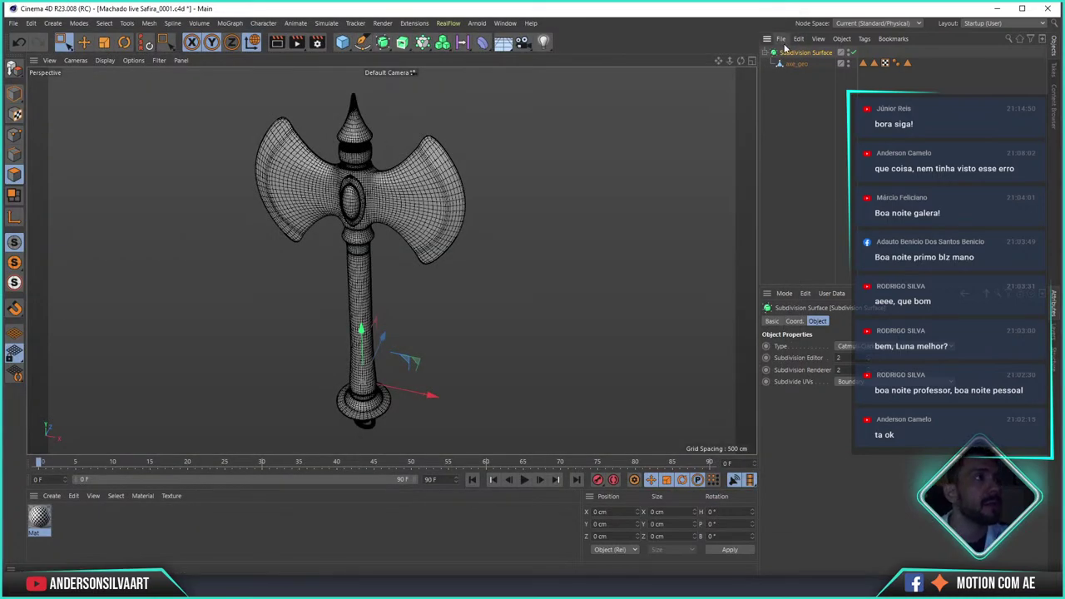
- Export axe_geo as Wavefront OBJ axe_low.obj into the OBJ folder
left_click(797, 65)
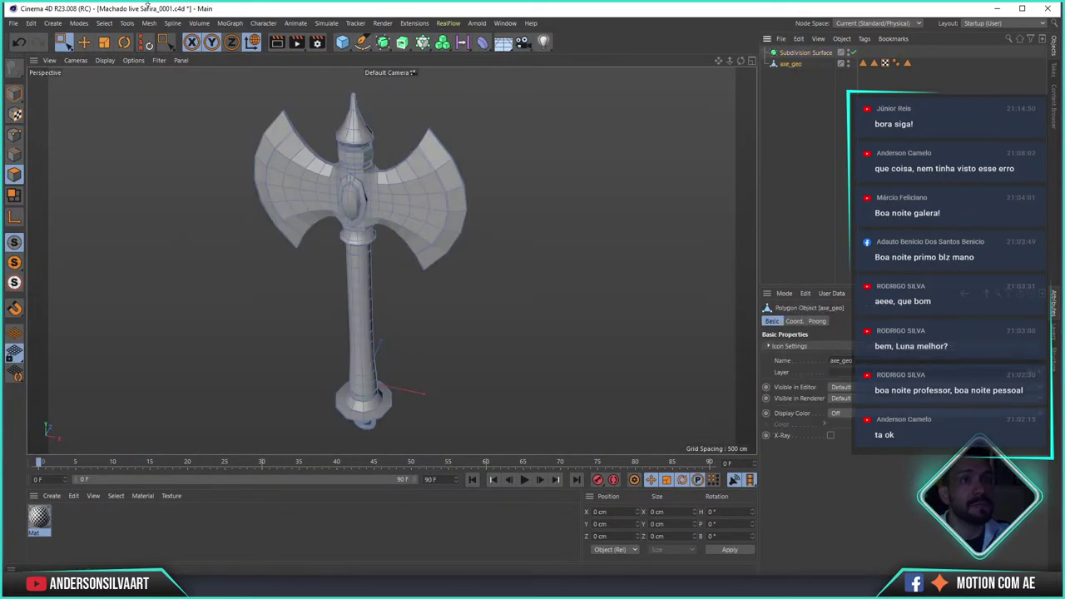
left_click(14, 23)
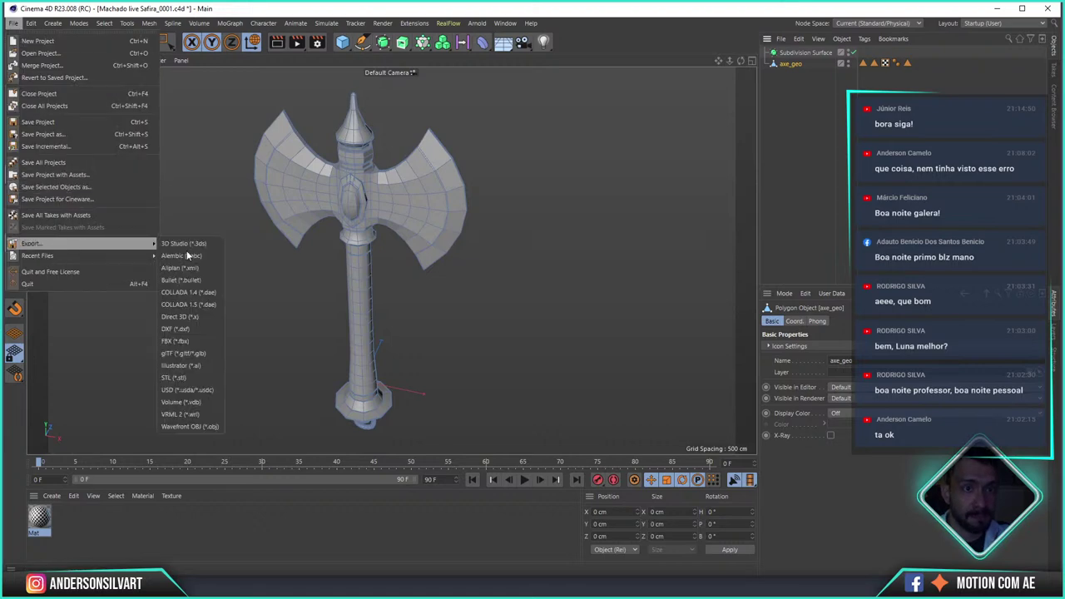
left_click(212, 416)
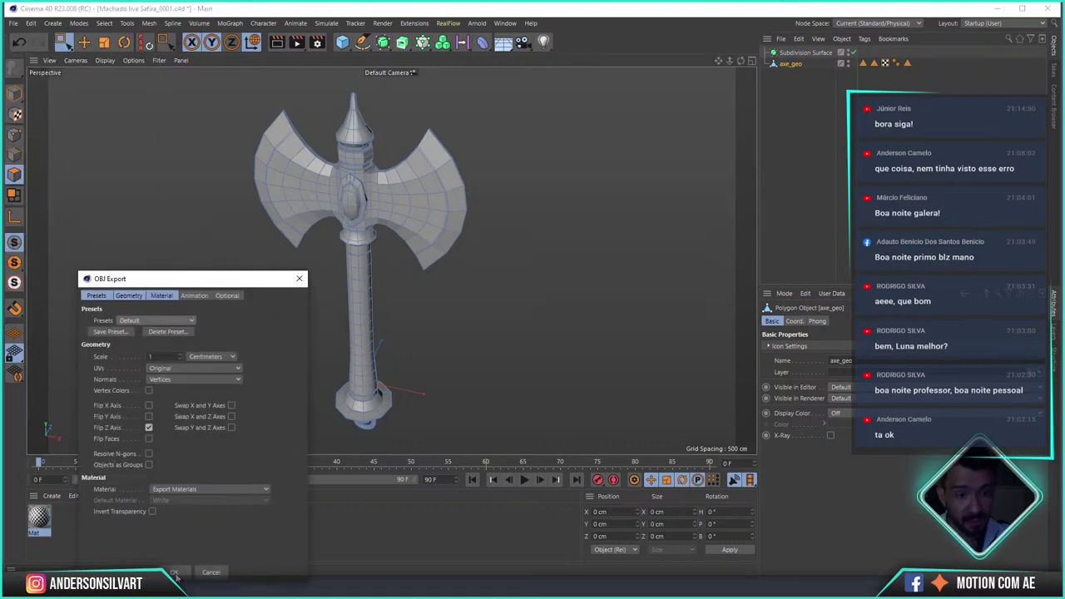
left_click(175, 572)
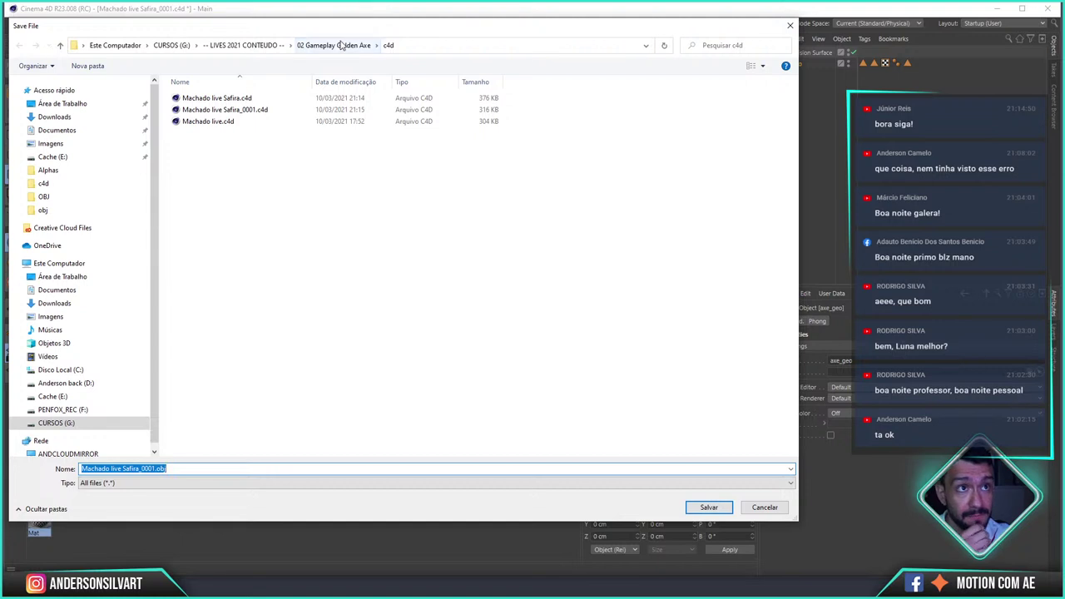
left_click(339, 45)
double_click(188, 133)
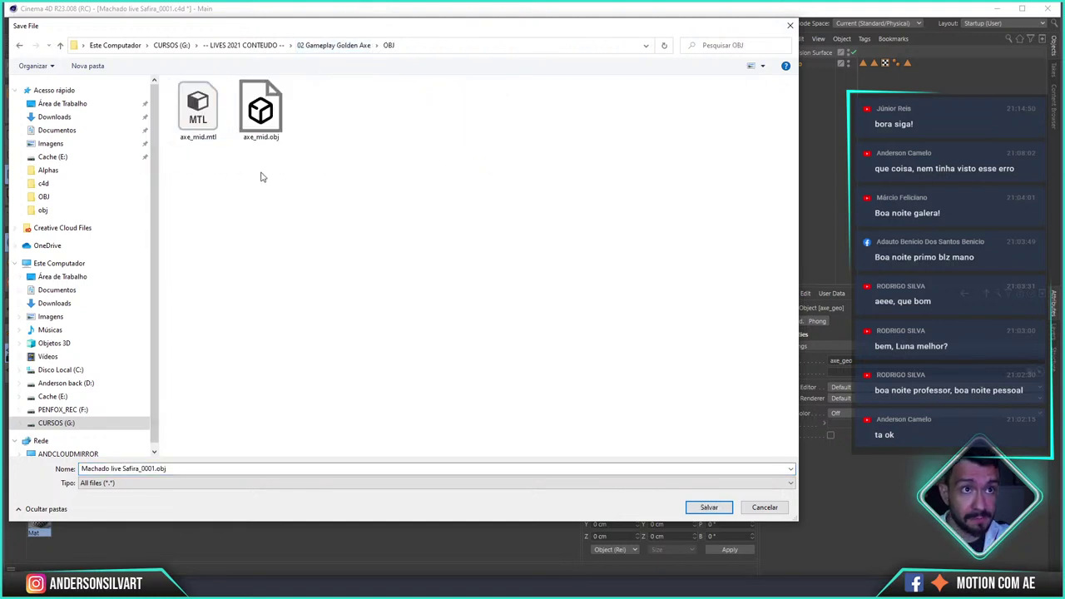
left_click(260, 110)
double_click(106, 469)
double_click(100, 469)
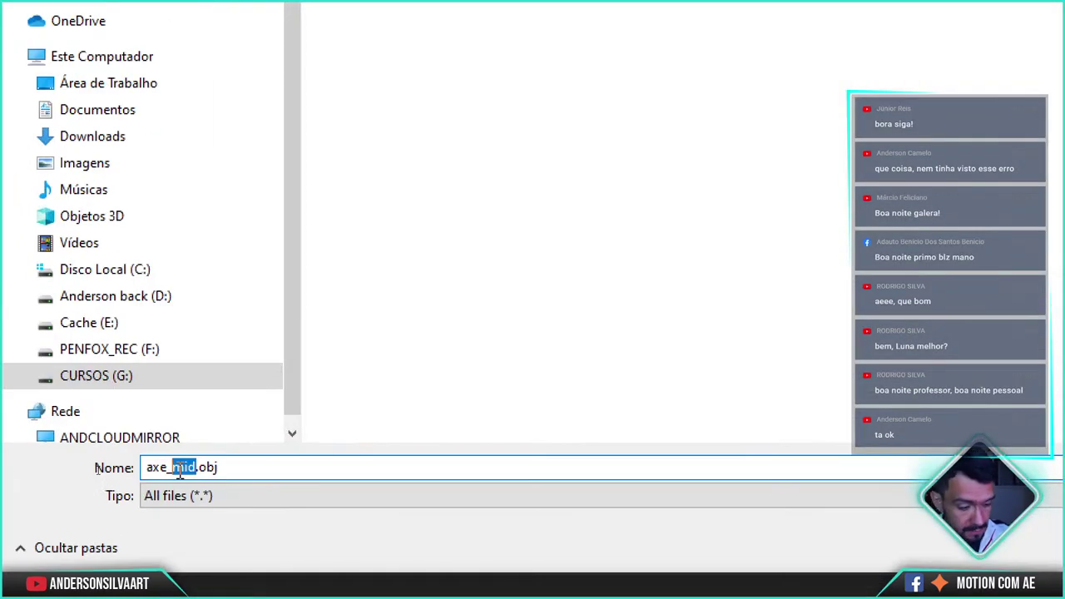
type("low")
key("Return")
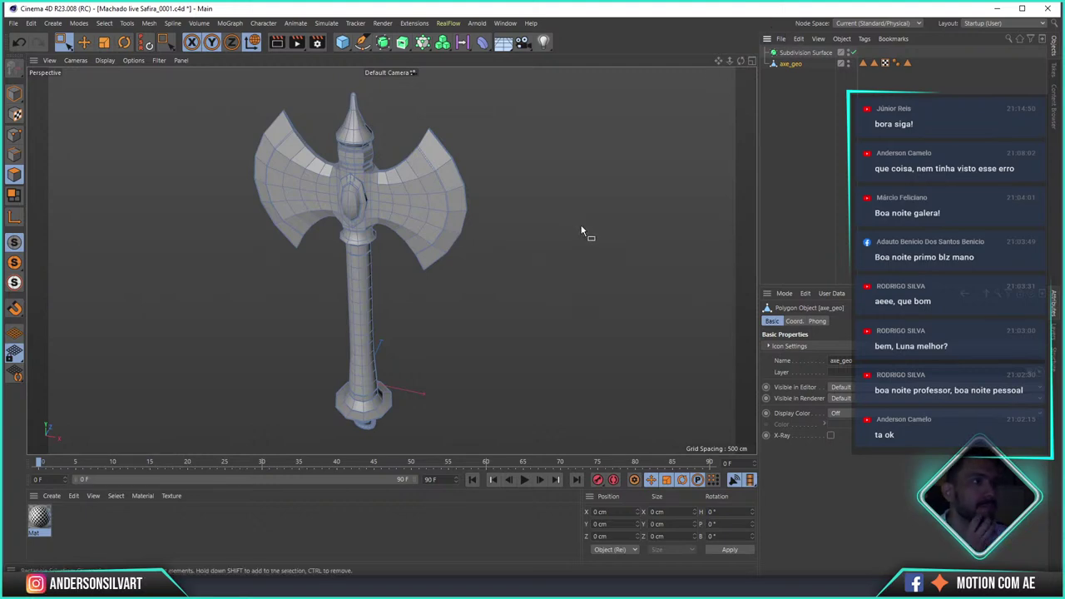
- Save the Cinema 4D project as Machado live Safira_0001.c4d and close Cinema 4D
left_click(13, 23)
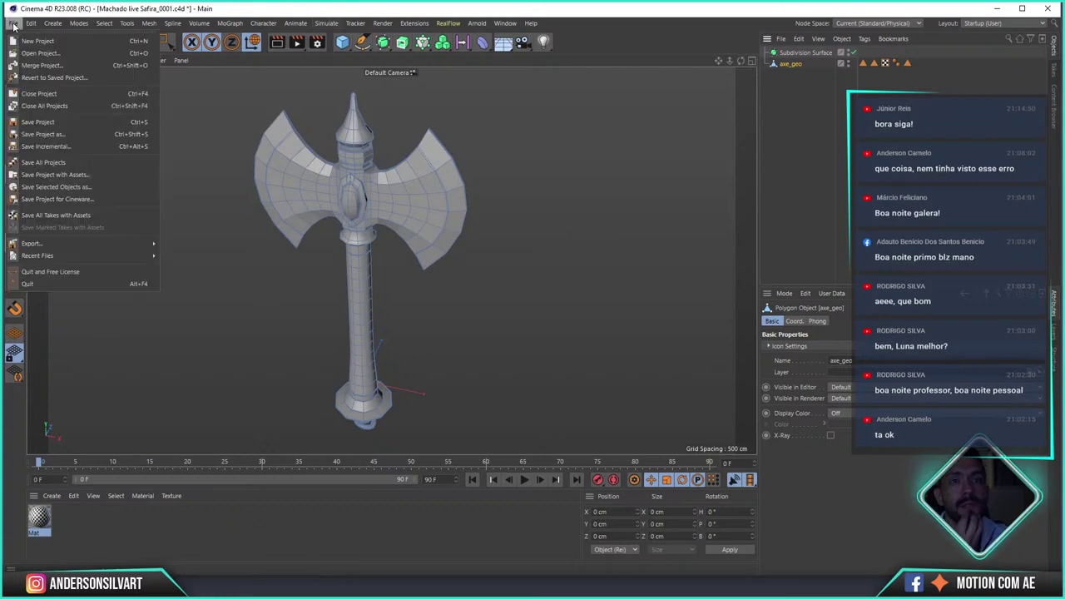
left_click(39, 121)
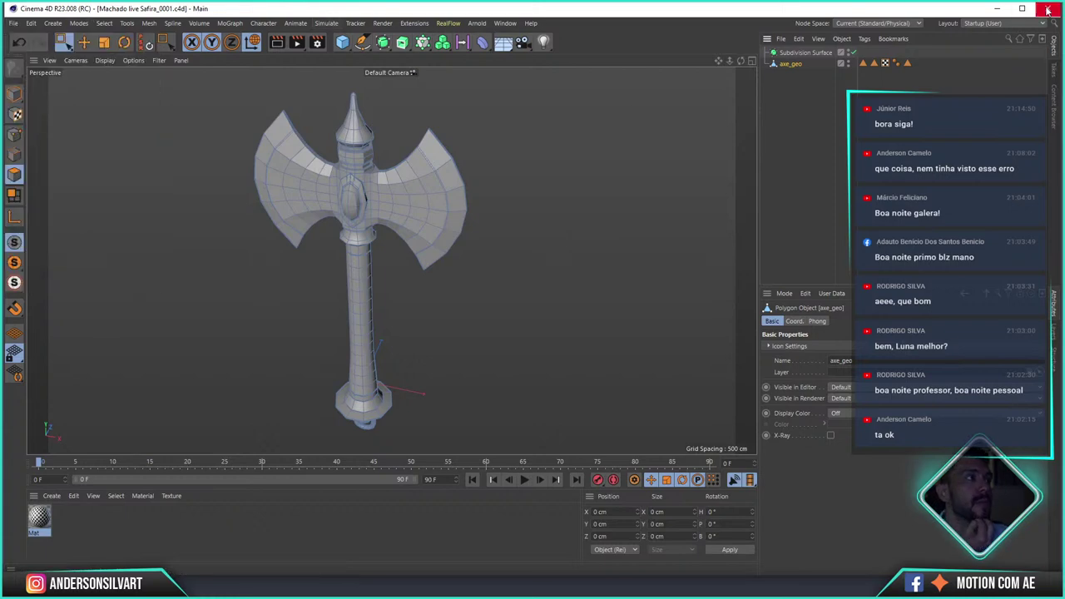
left_click(1048, 10)
key("super")
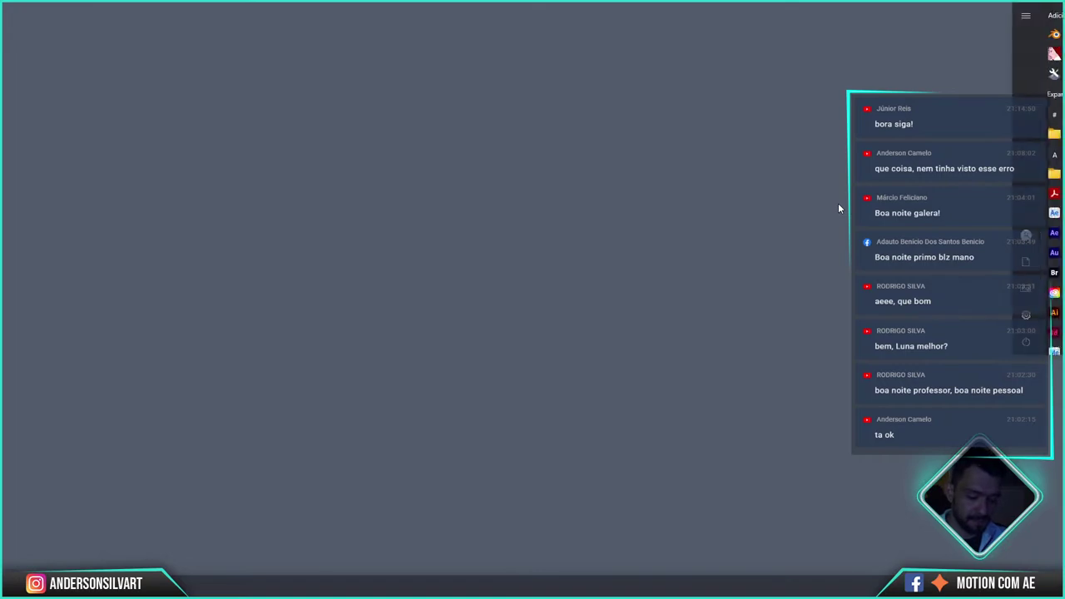
- Search for zbru to launch ZBrush 2021
type("zbru")
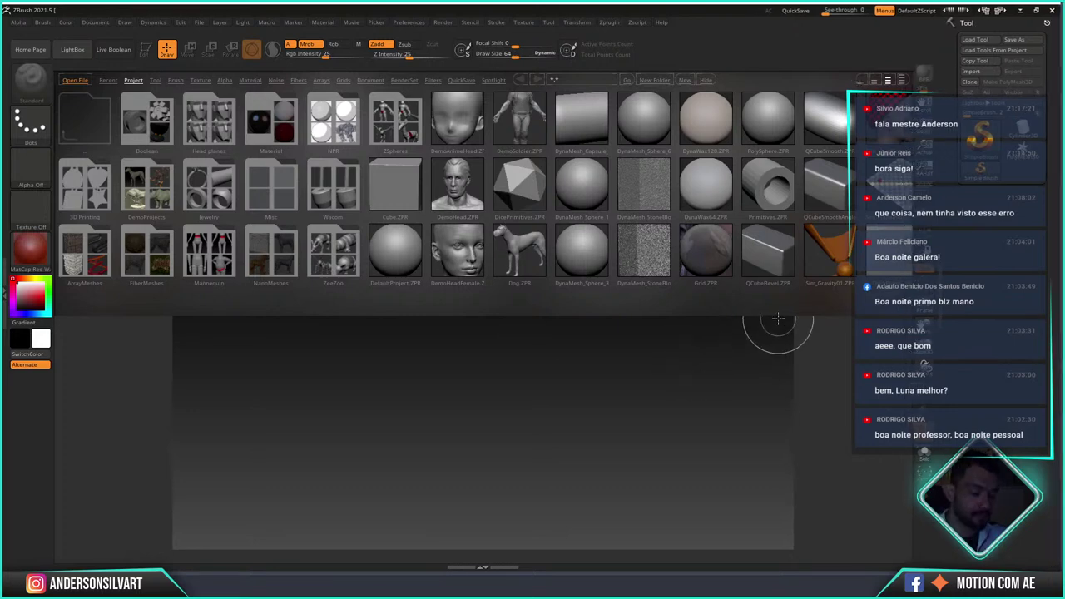
- Hide the LightBox browser and bring up the Import 3D Mesh dialog
left_click(72, 49)
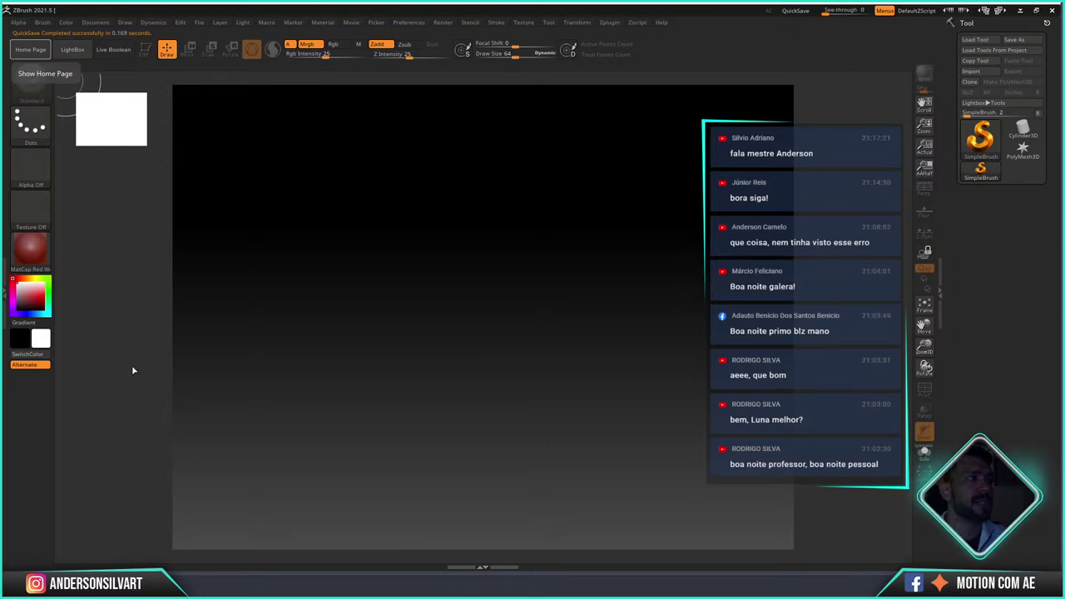
left_click(971, 71)
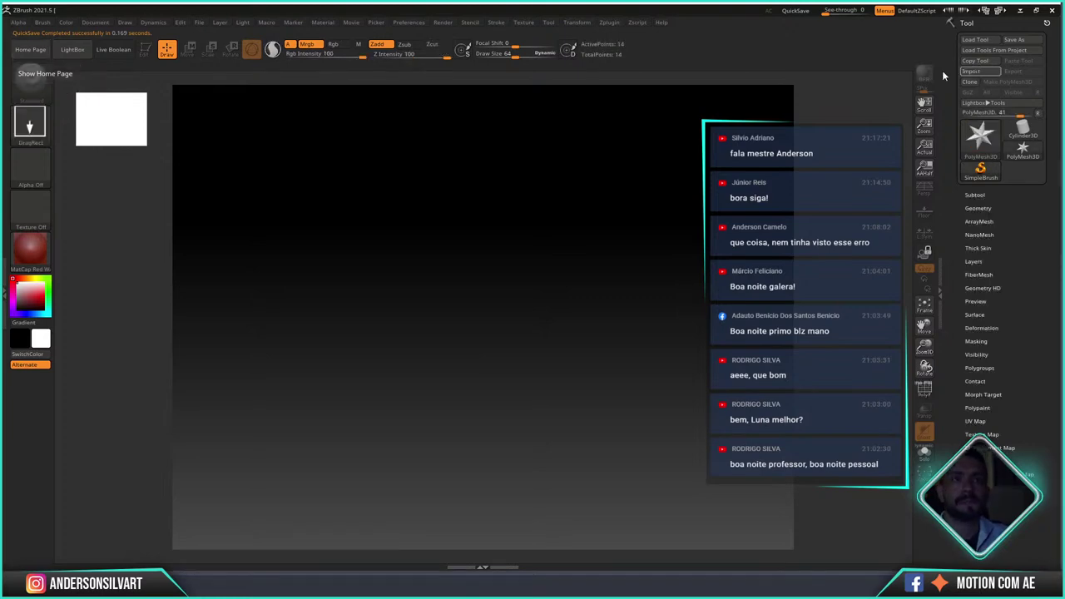
mouse_move(346, 375)
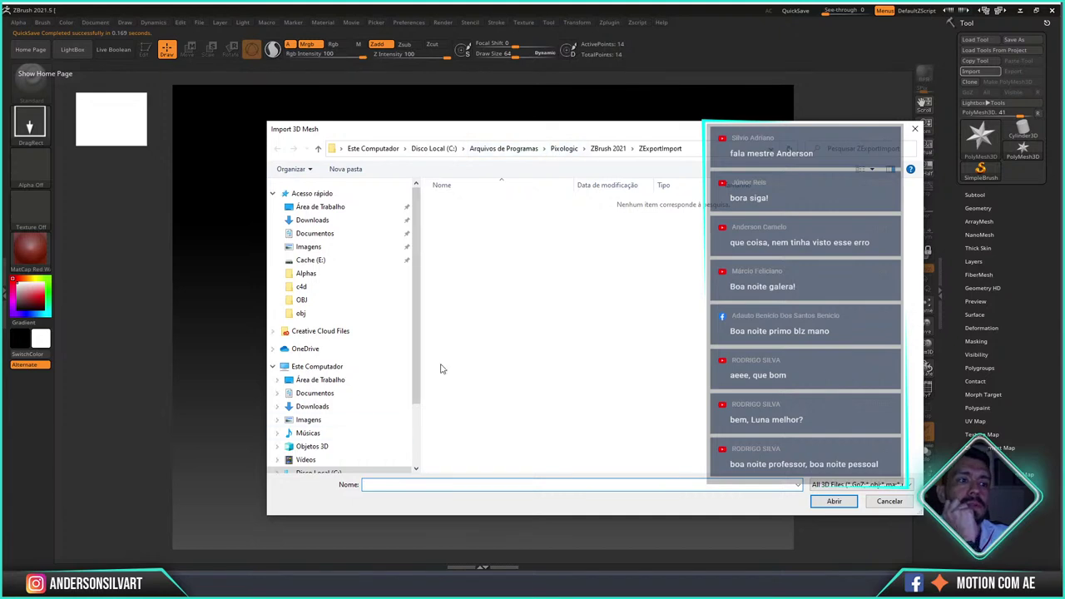
- Import axe_mid.obj from the OBJ folder and draw the axe on the canvas
key("Escape")
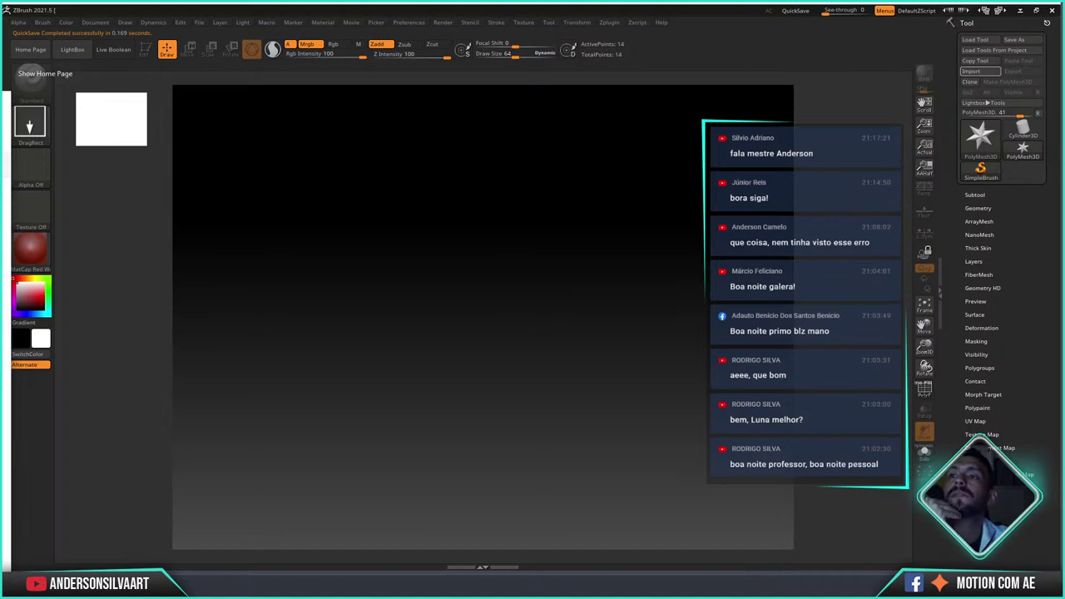
left_click(971, 72)
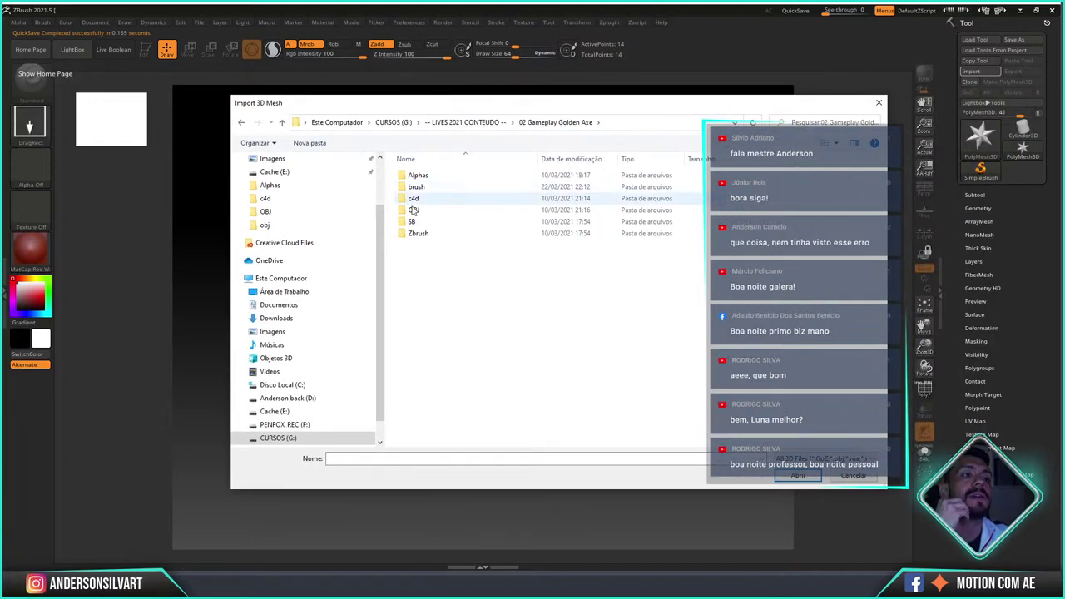
double_click(445, 209)
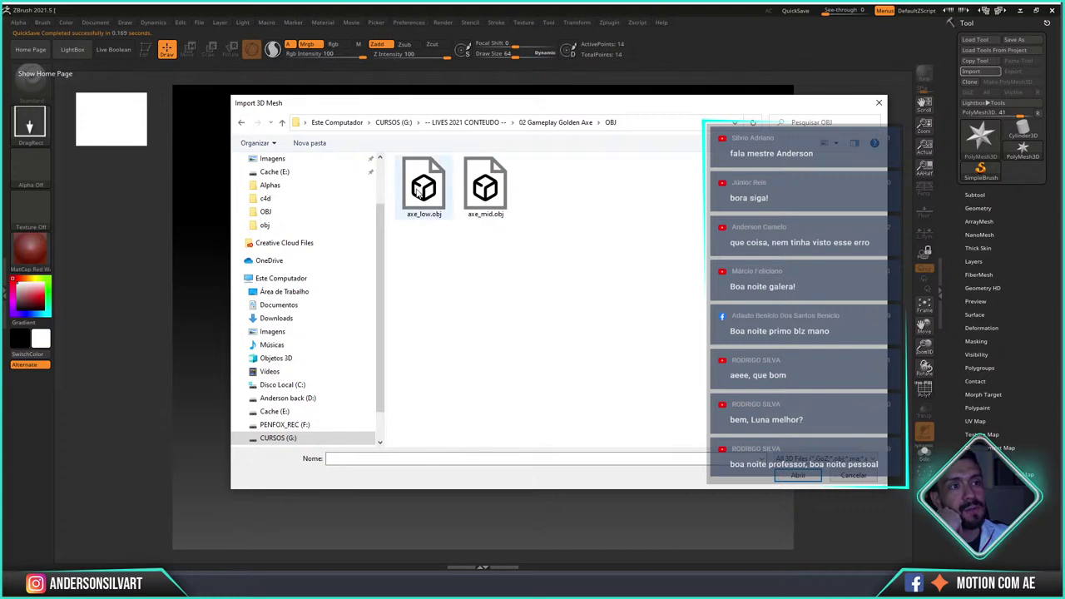
left_click(496, 194)
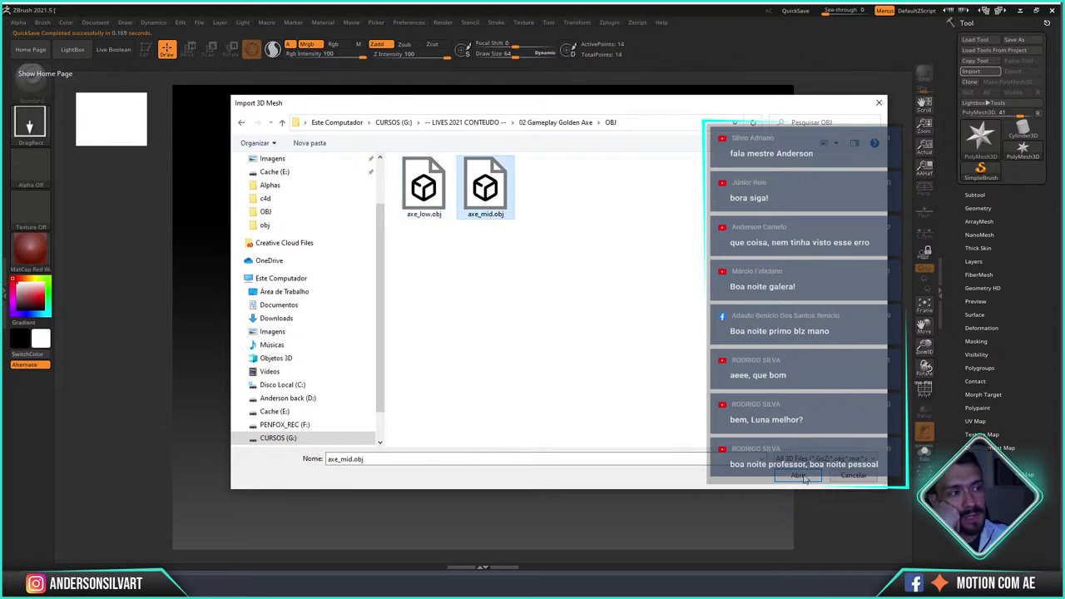
left_click(799, 477)
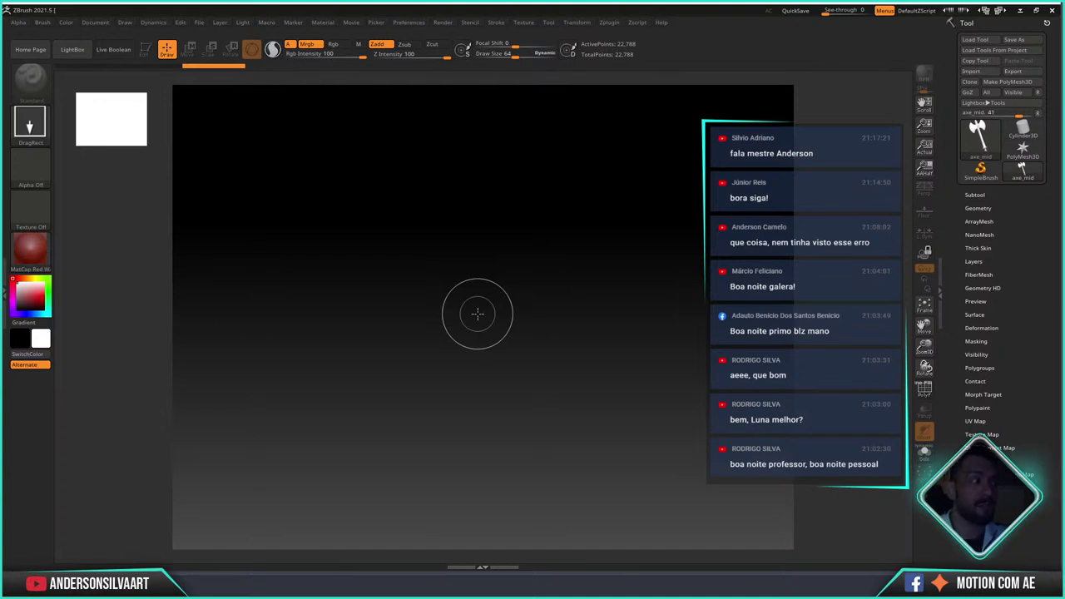
left_click_drag(477, 313, 454, 595)
- Put the axe in Edit mode and try the Blinn and ZMetal materials
key("t")
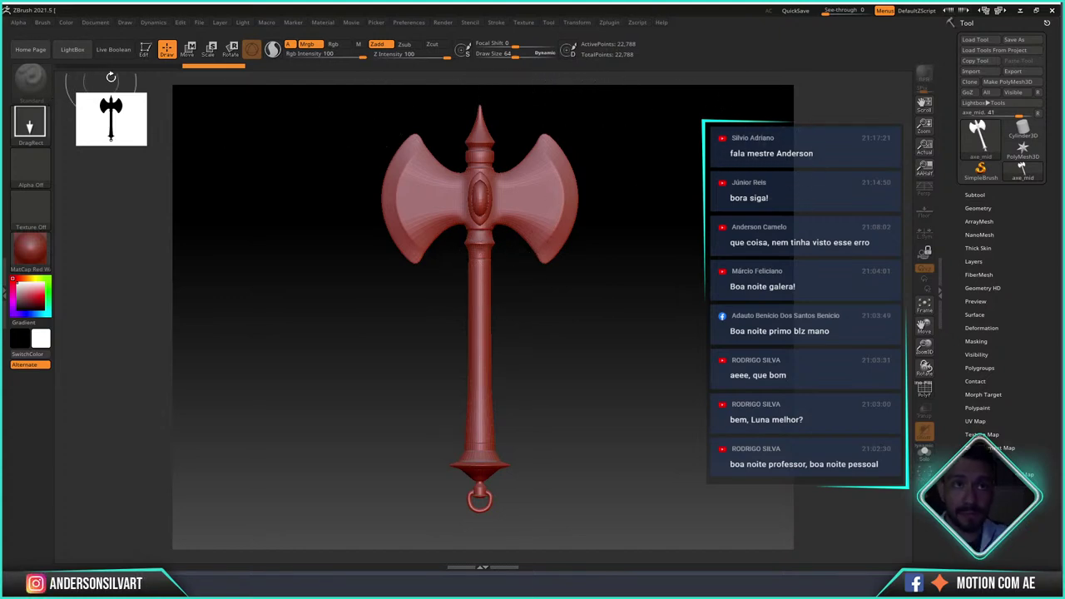
left_click(147, 52)
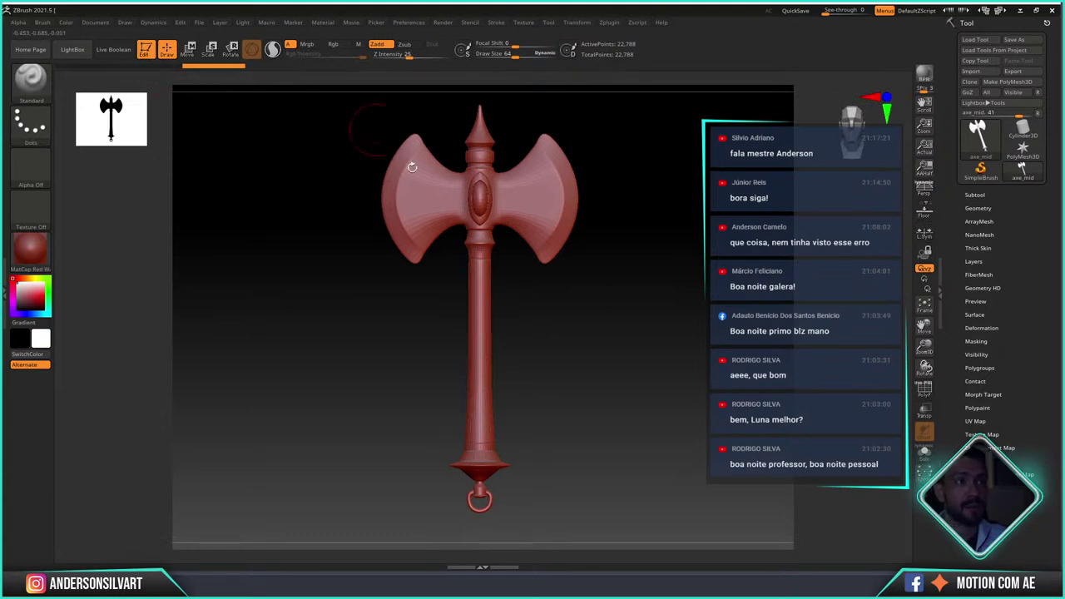
left_click(30, 248)
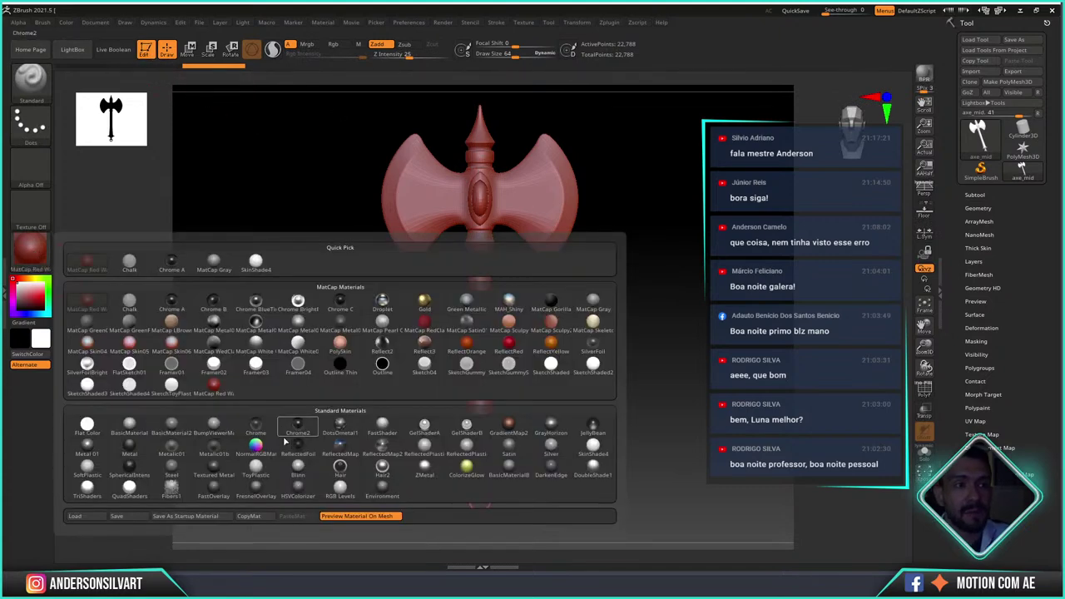
left_click(298, 469)
left_click(30, 248)
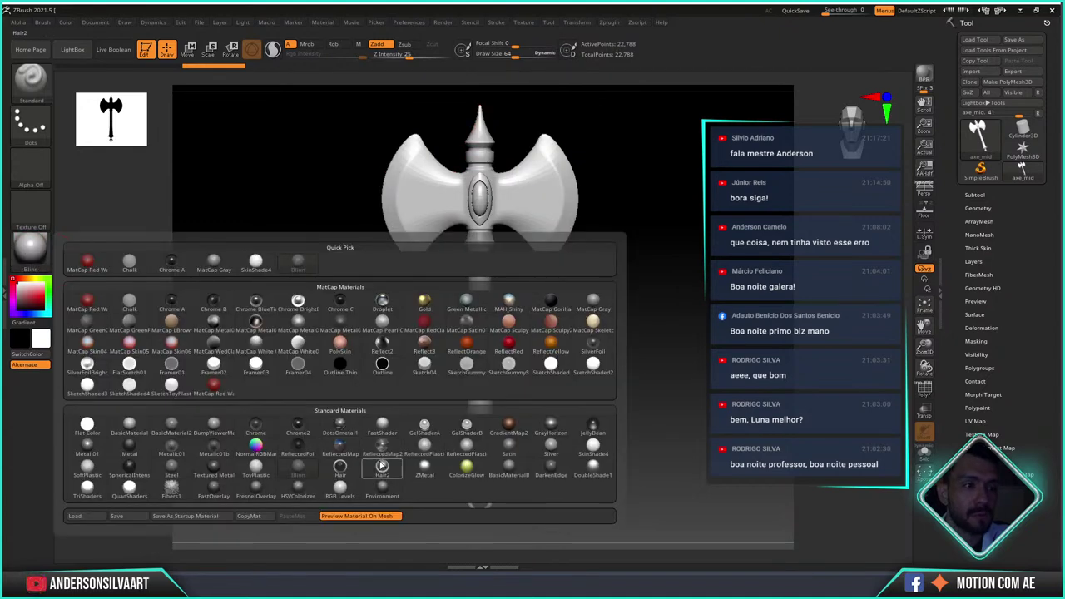
left_click(423, 471)
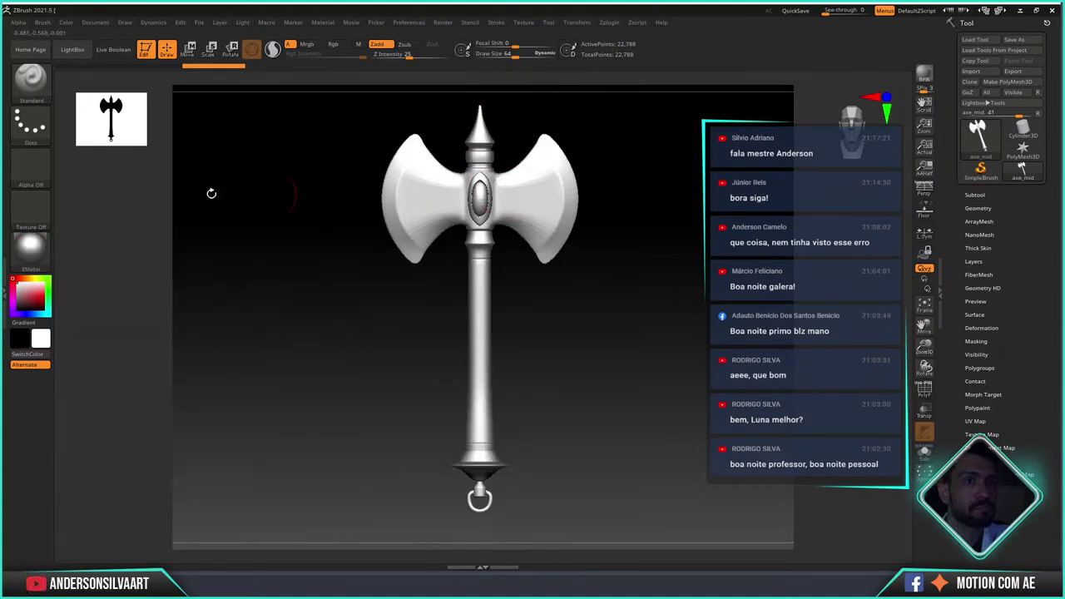
- Try BasicMaterial and FastShader, settle on BasicMaterial, and start Tool > Save As
left_click(36, 260)
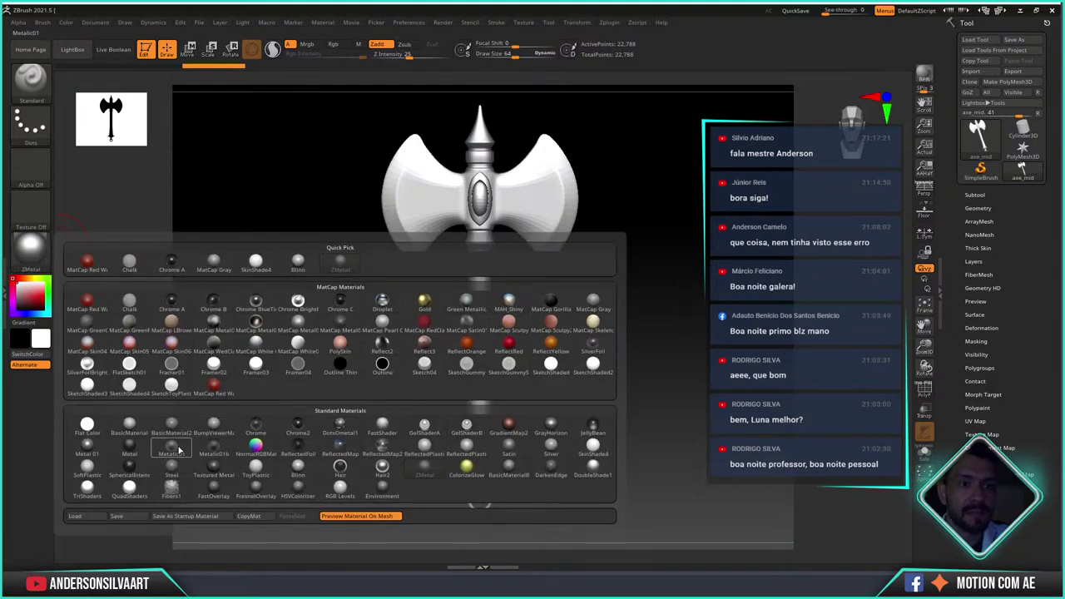
left_click(132, 427)
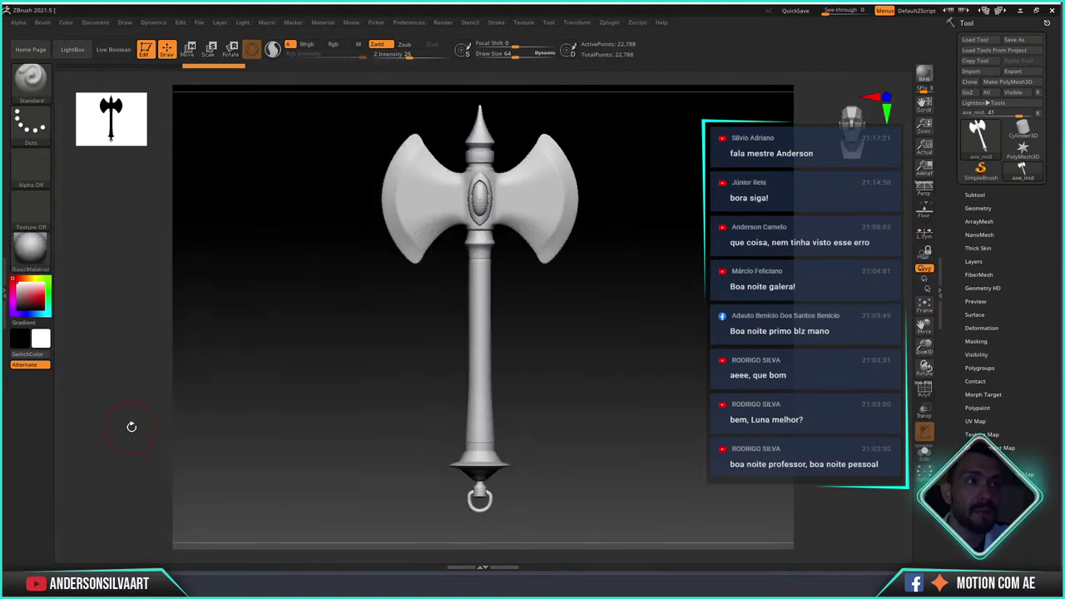
left_click(40, 254)
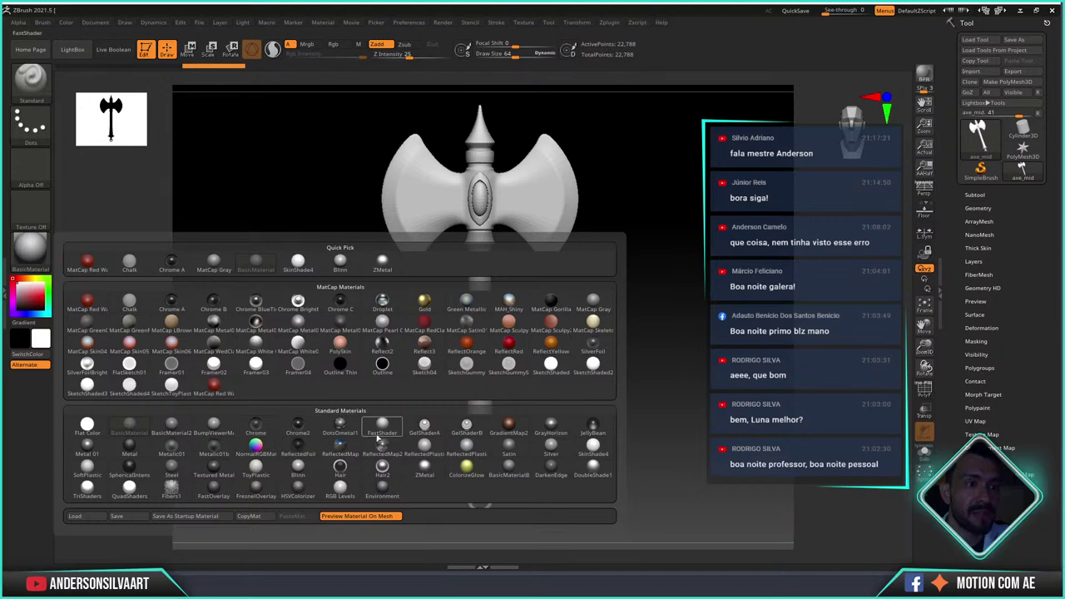
left_click(389, 427)
left_click(30, 252)
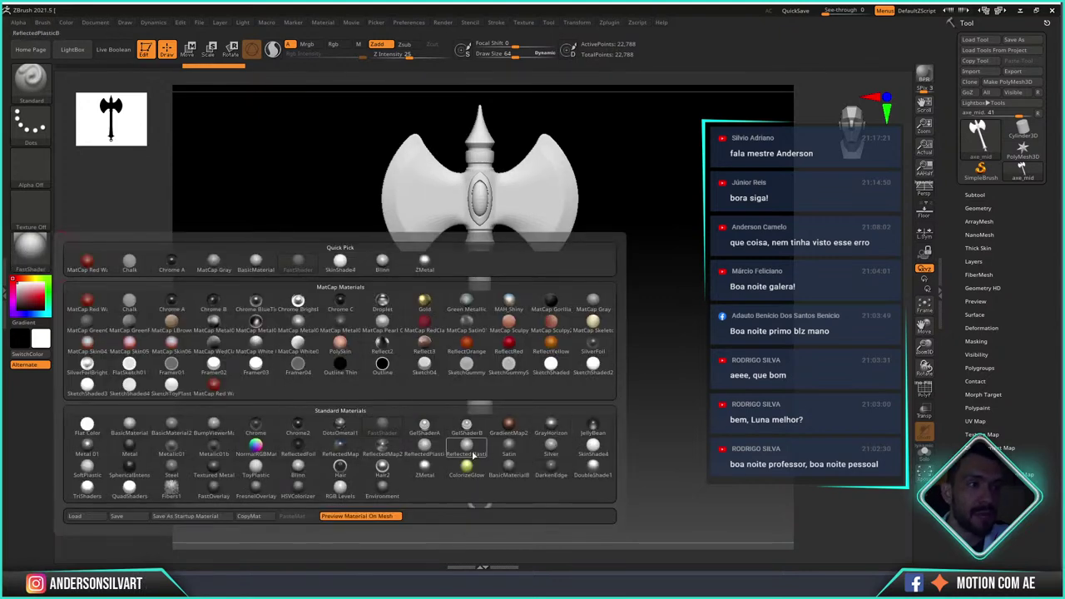
left_click(514, 468)
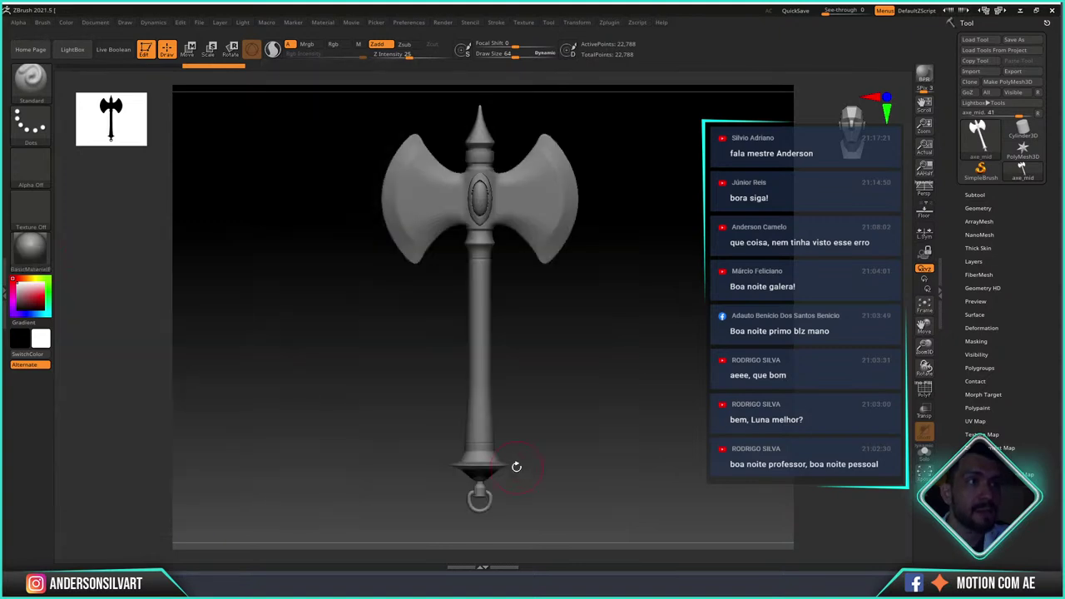
left_click(1022, 40)
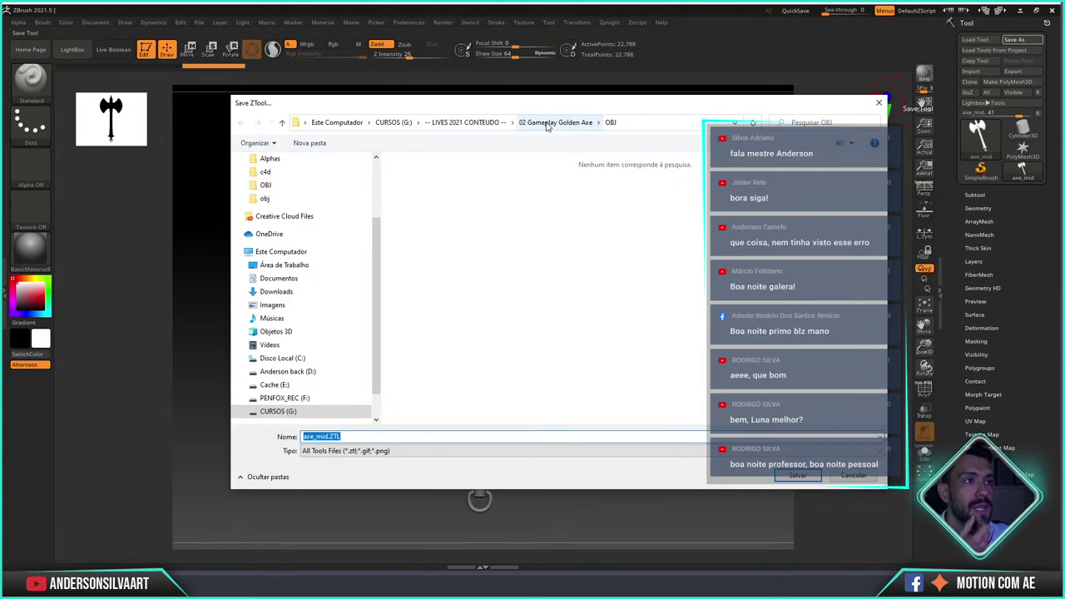
- Save the ZTool as axe_HI.ZTL in the 02 Gameplay Golden Axe Zbrush folder
left_click(546, 123)
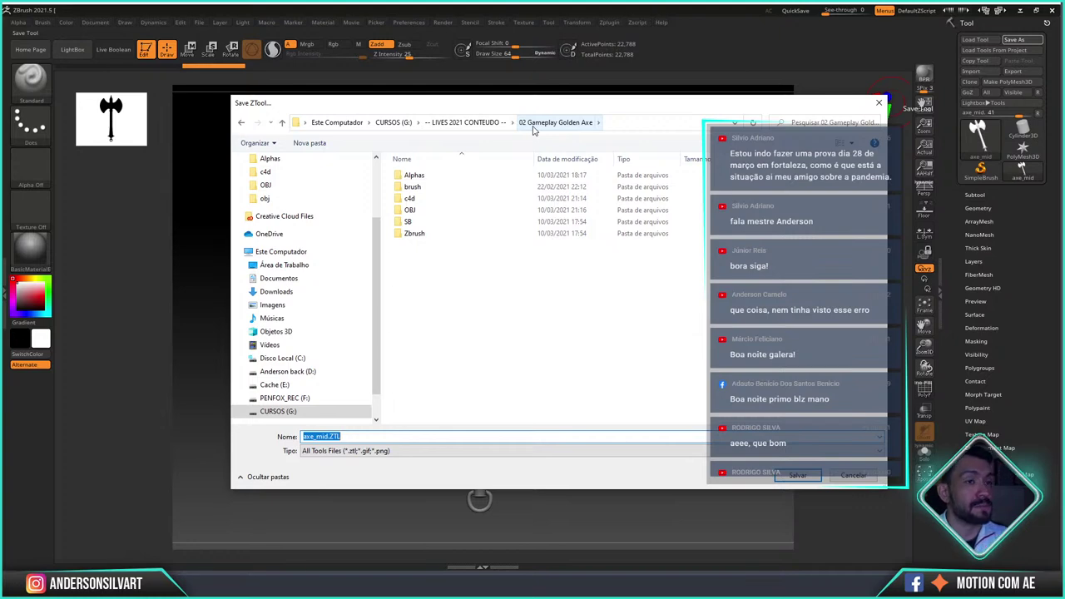
double_click(415, 236)
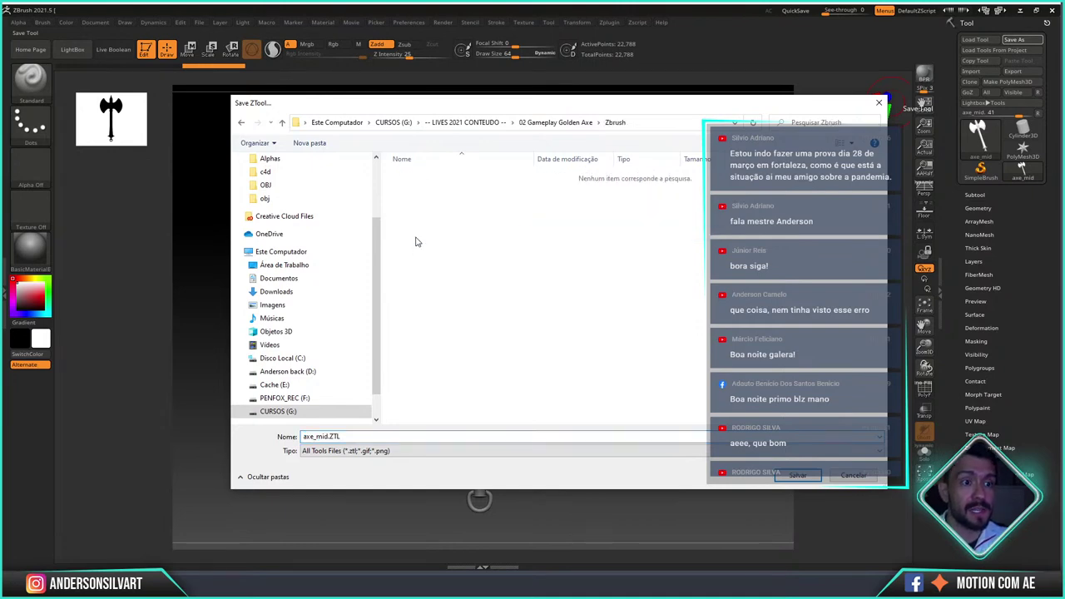
double_click(327, 437)
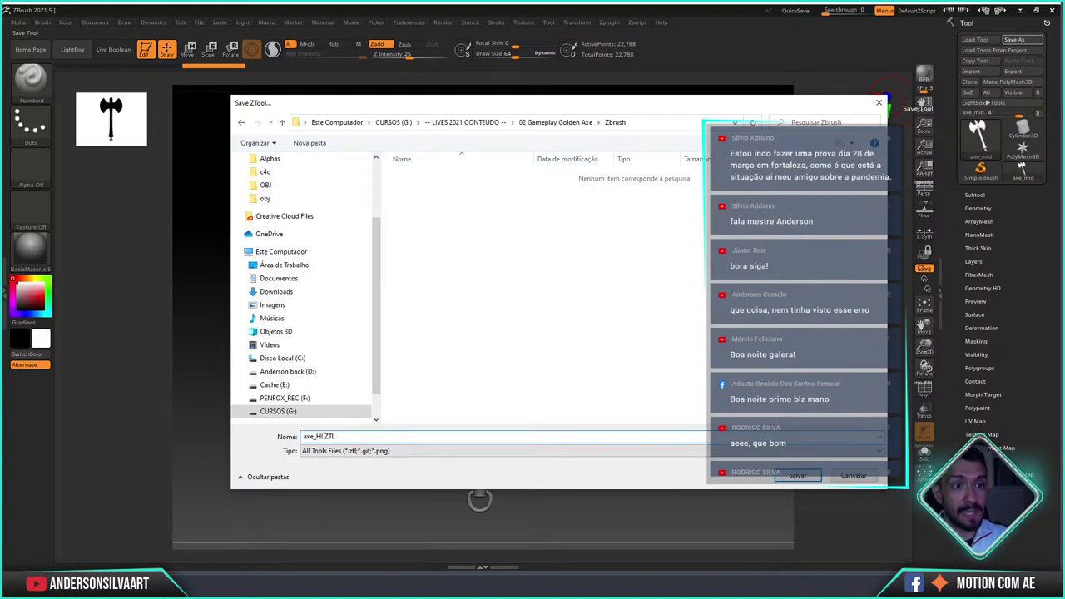
key("Return")
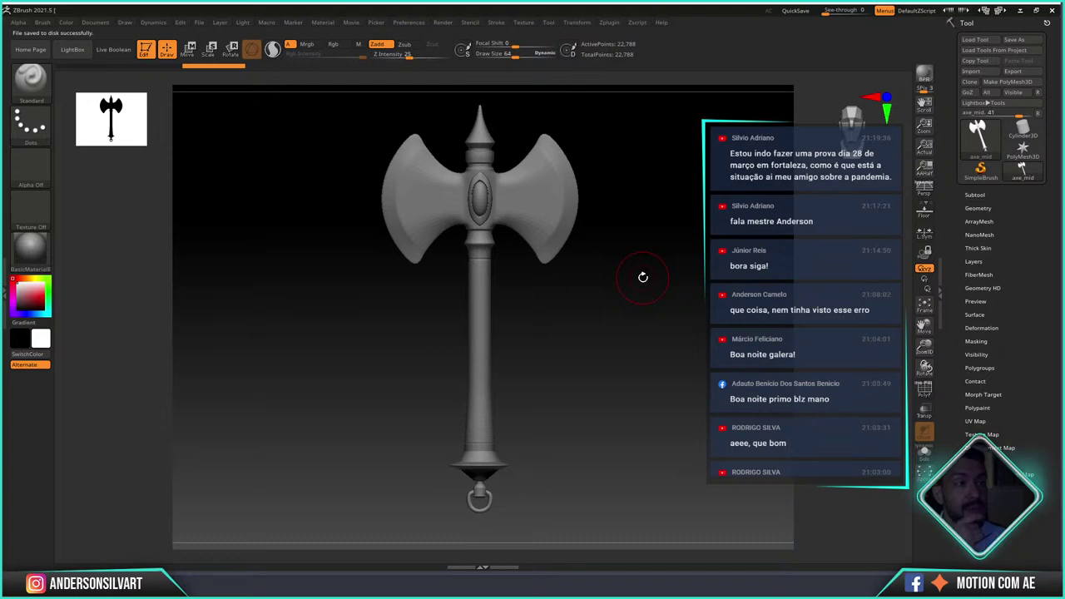
- Show the polygroup wireframe and subdivide the axe twice with Ctrl+D
mouse_move(661, 274)
left_mouse_down()
mouse_move(594, 285)
mouse_move(656, 278)
left_mouse_up()
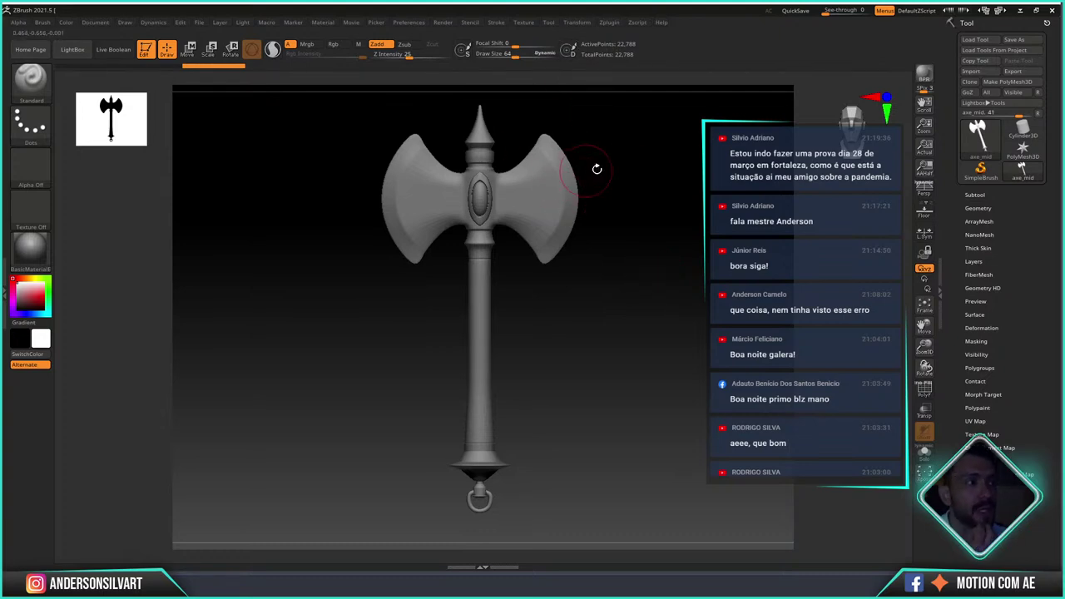
left_click(975, 194)
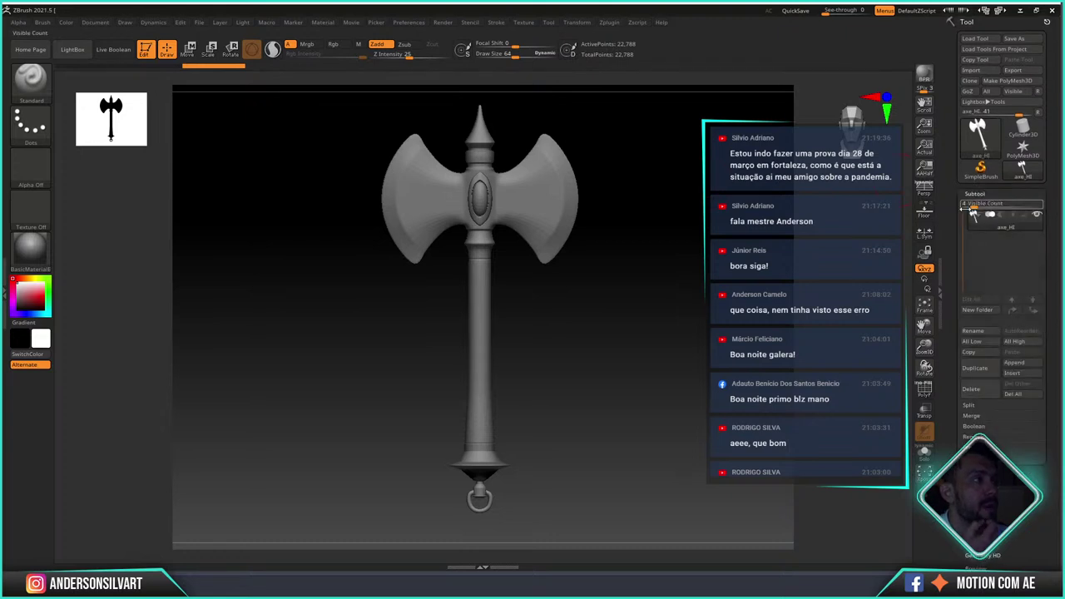
left_click(979, 193)
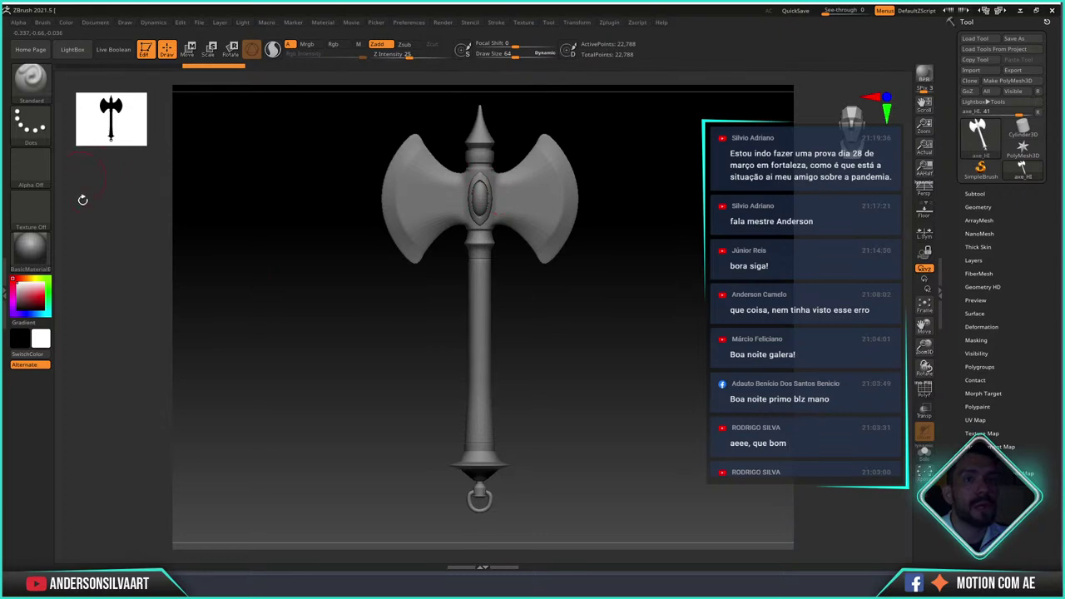
left_click(925, 393)
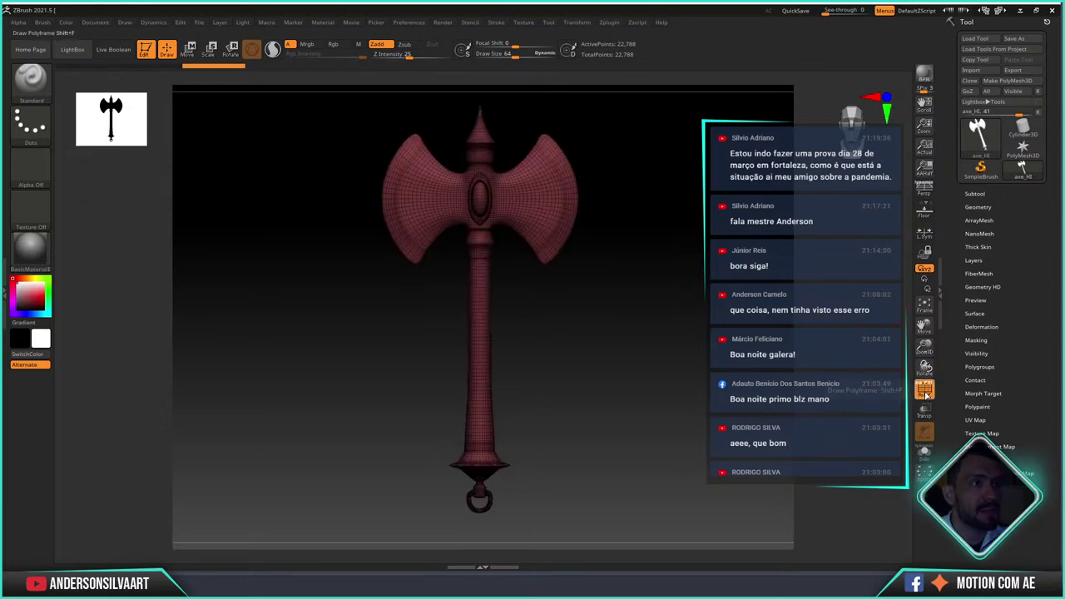
key("ctrl+d")
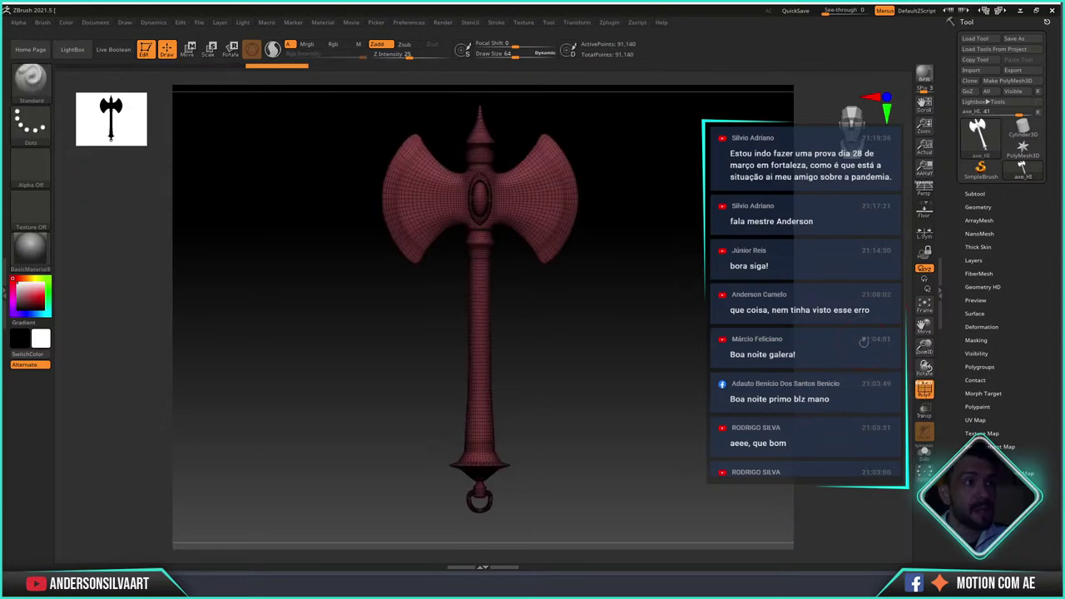
key("ctrl+d")
key("ctrl+d")
- Turn PolyF off in Geometry to hide the wireframe, zoom in, and open LightBox
left_click(977, 193)
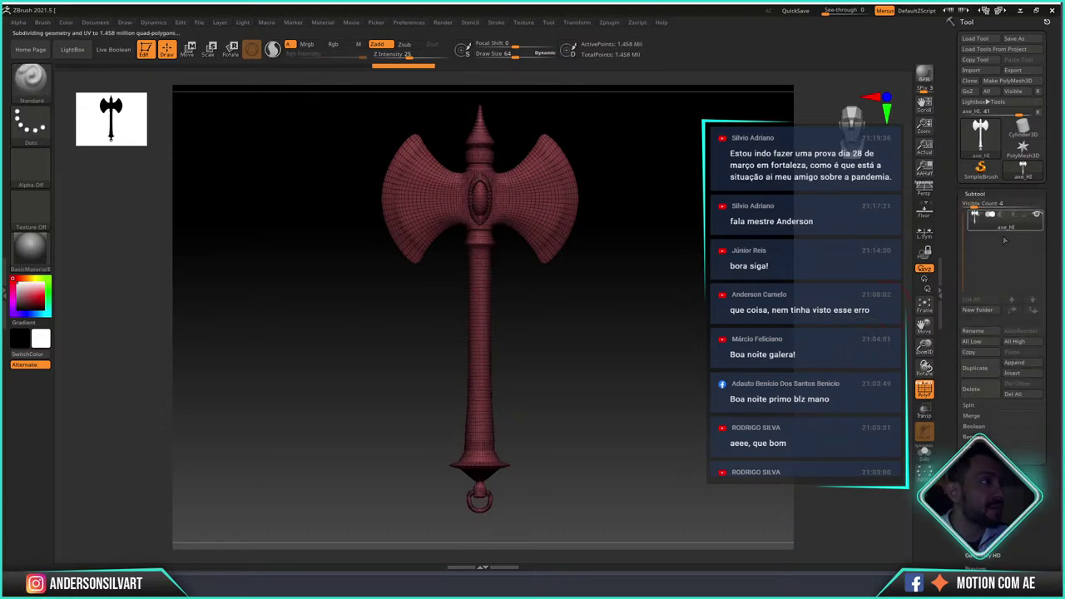
left_click(993, 193)
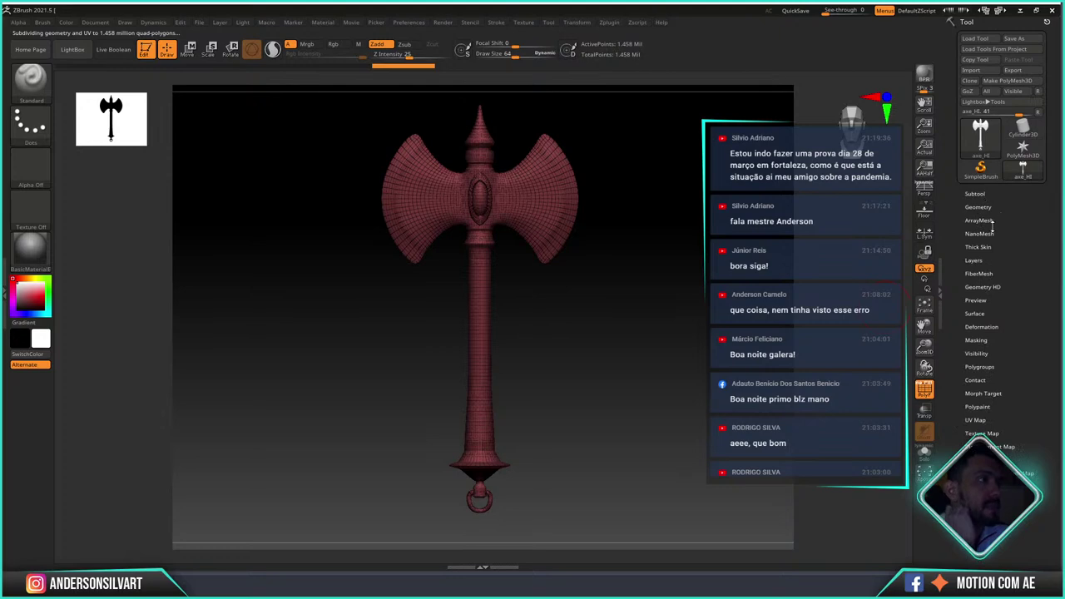
left_click(988, 207)
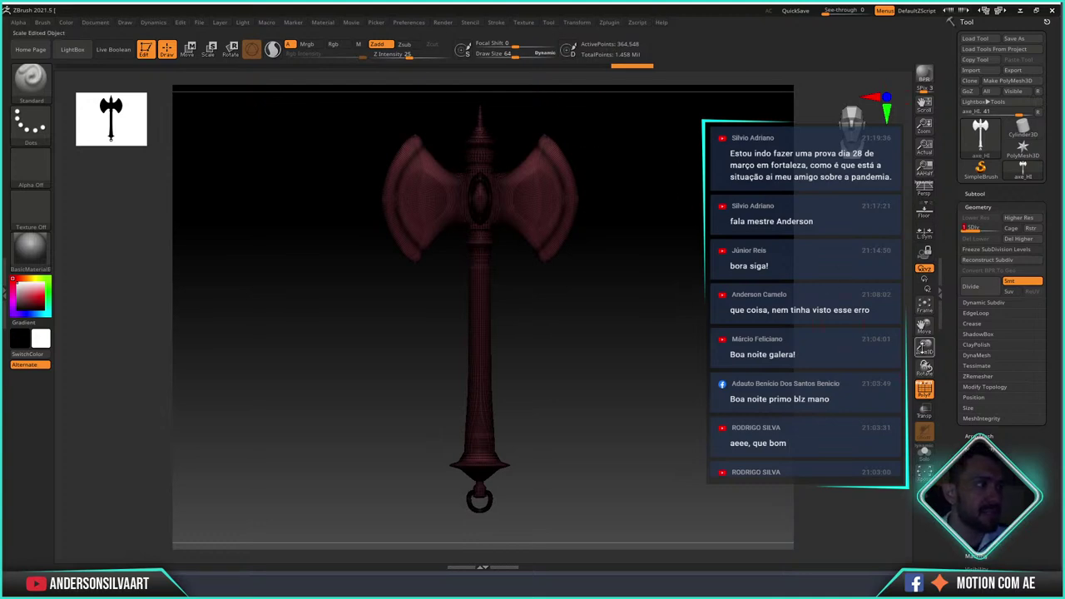
left_click(923, 390)
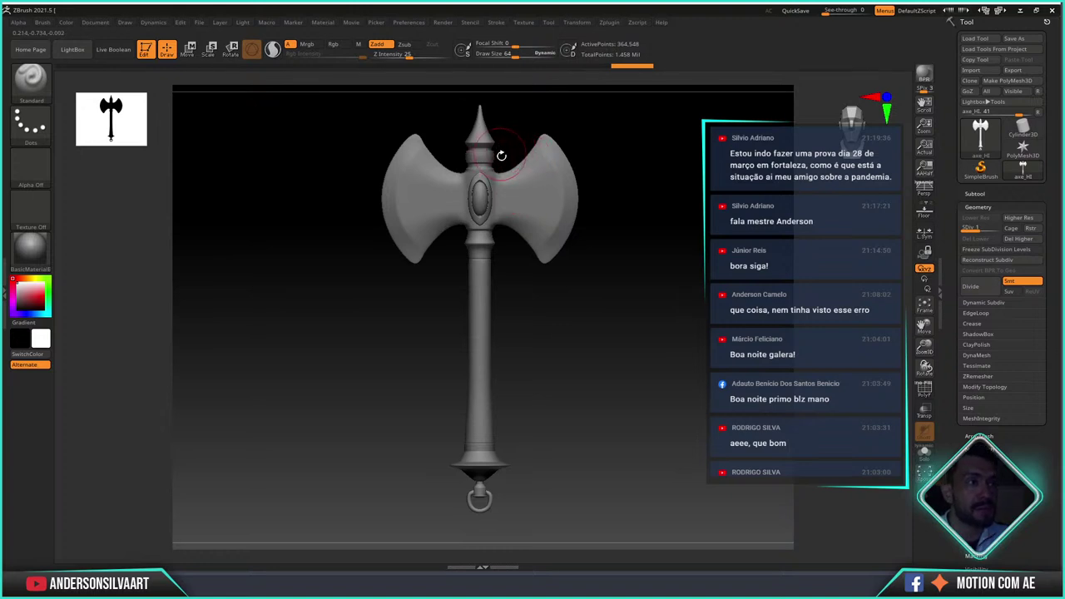
mouse_move(423, 167)
right_mouse_down("ctrl")
mouse_move(481, 175)
mouse_move(499, 216)
right_mouse_up("ctrl")
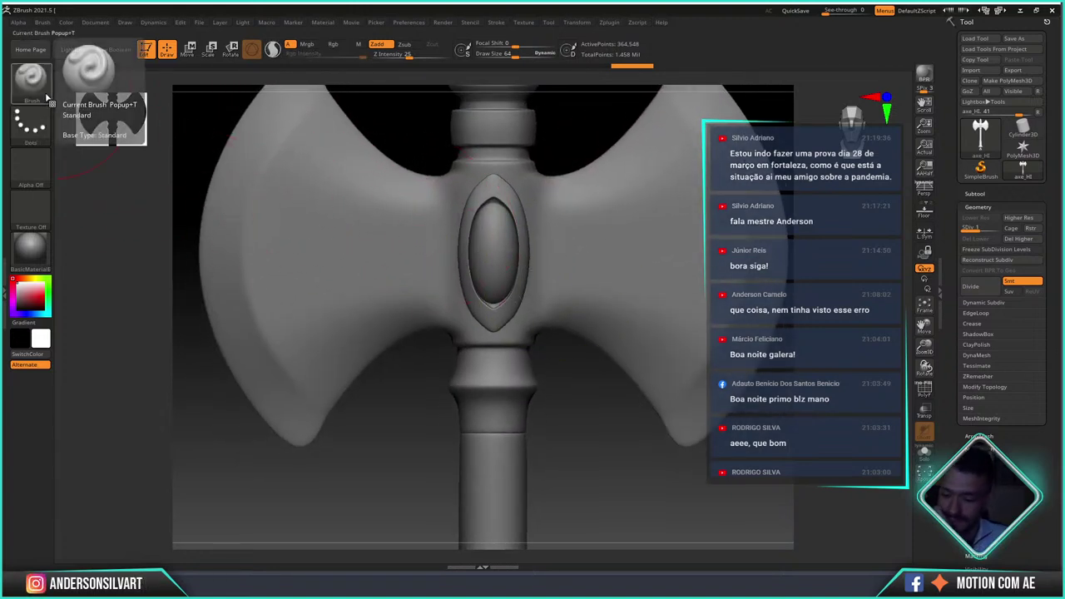
key("comma")
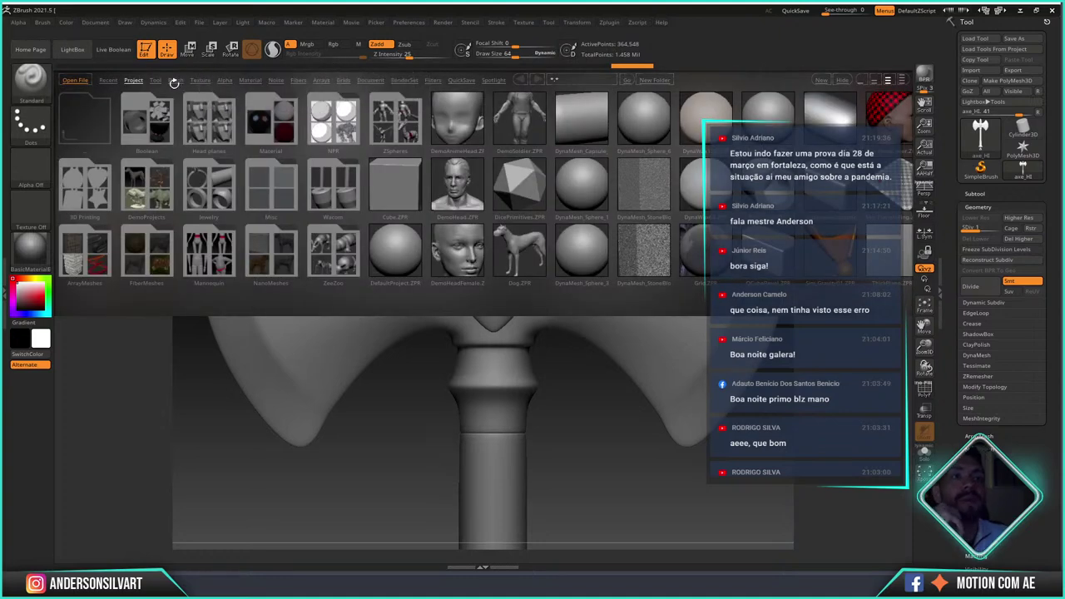
- Load the JRO_ORN32_out brush from LightBox's JRO_ORN_Trims brush folder
left_click(174, 80)
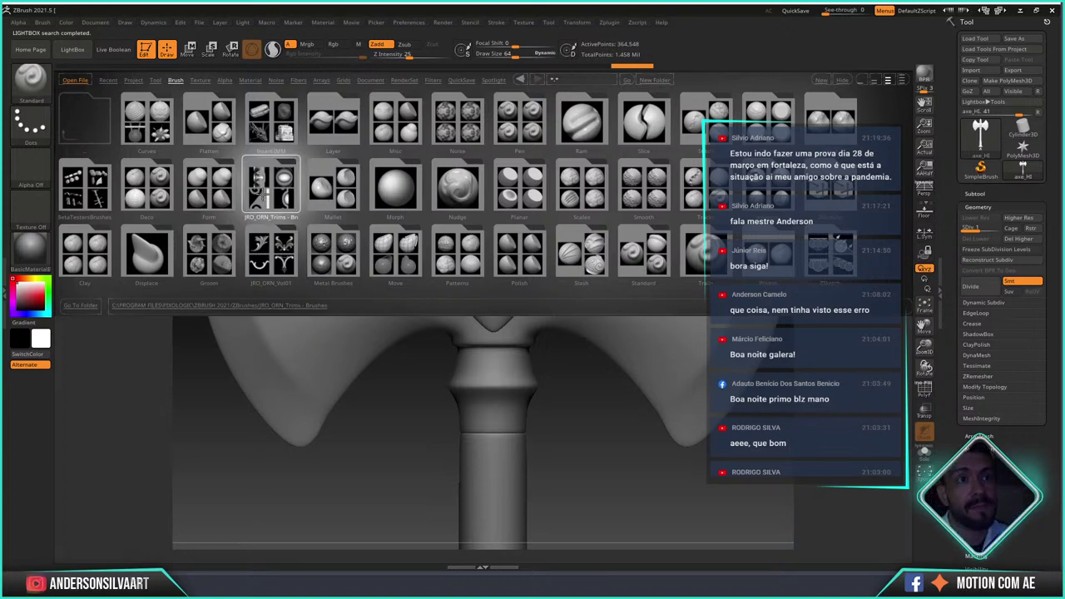
left_click(262, 193)
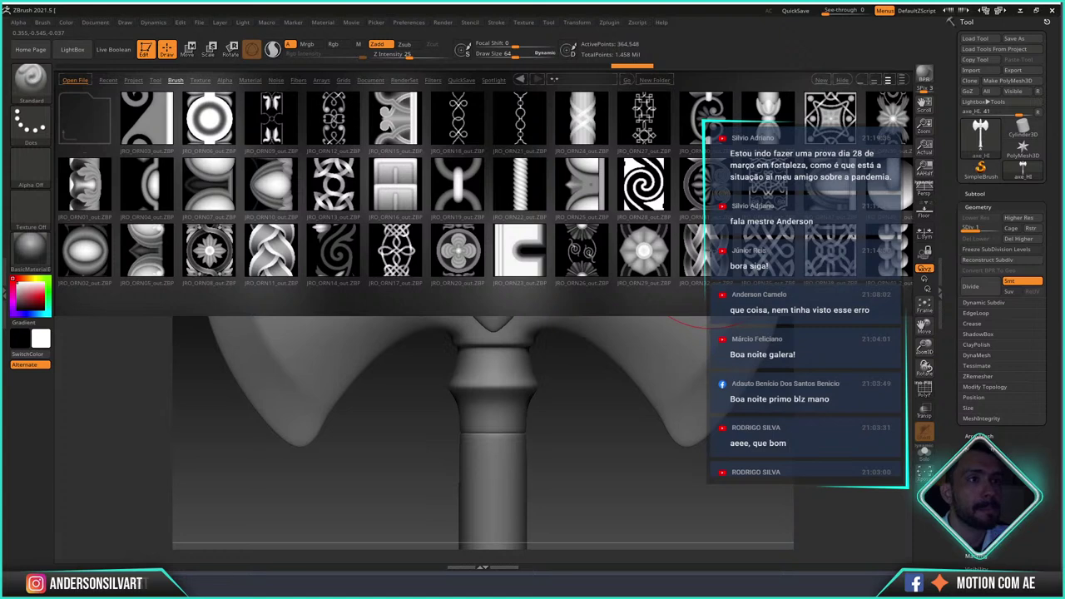
double_click(702, 248)
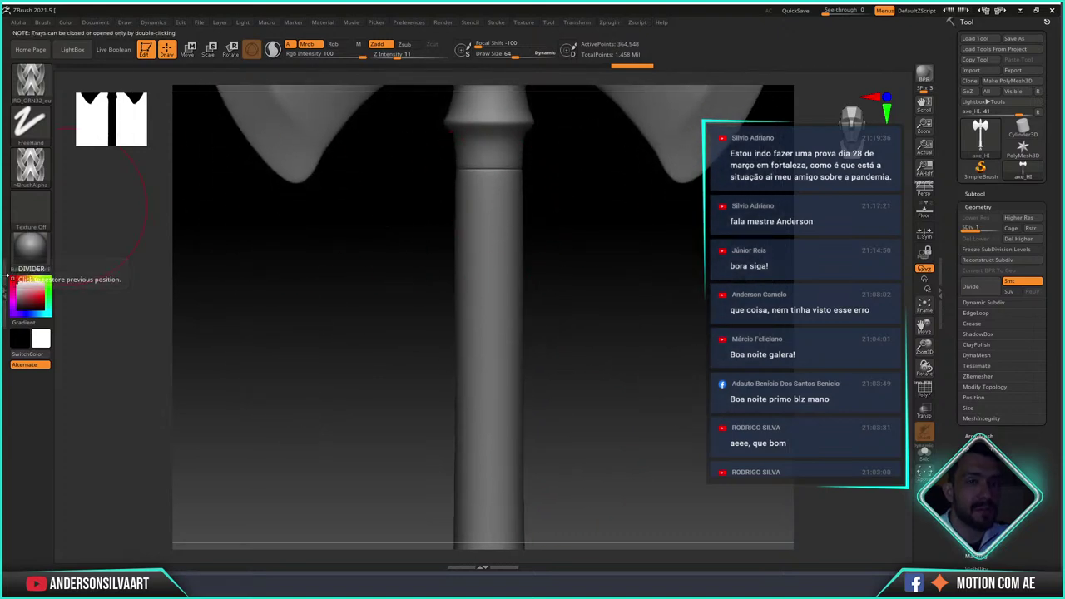
- Open the left Brush tray and dock the Transform palette beside it
left_click(4, 291)
left_click(702, 24)
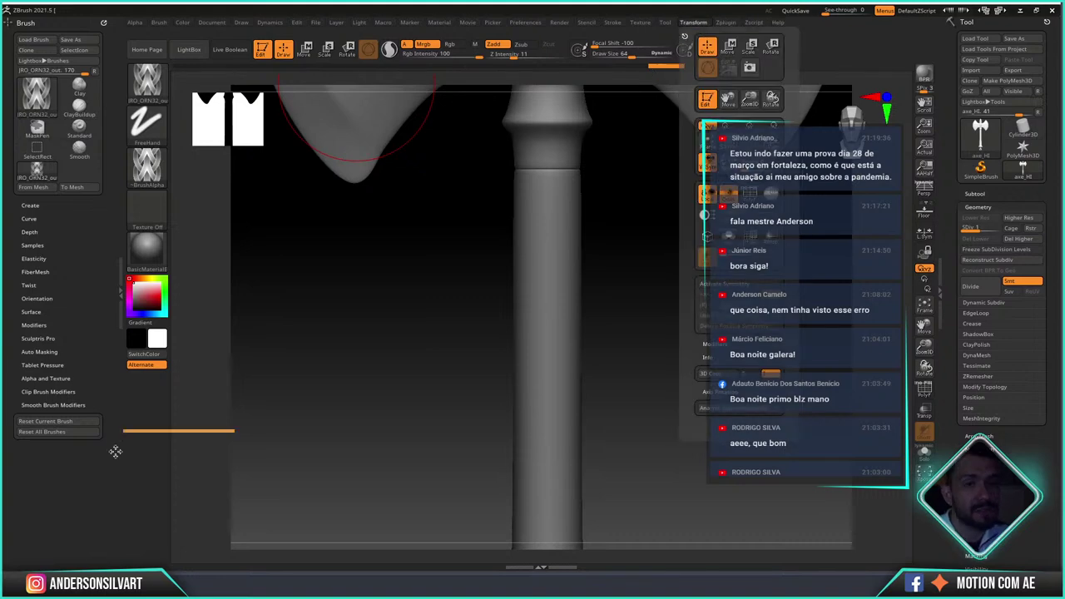
mouse_move(122, 443)
left_mouse_down()
mouse_move(73, 468)
mouse_move(123, 377)
left_mouse_up()
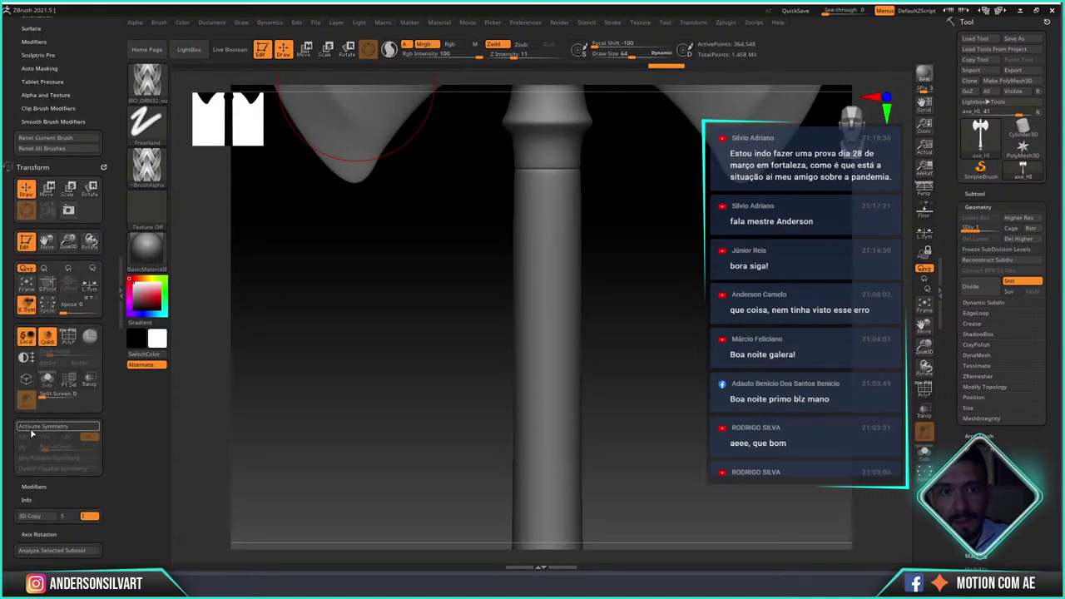
- Enable symmetry with X off and Y on, then test-stamp the ornament on the handle and undo it
left_click(36, 429)
left_click_drag(361, 335, 478, 283)
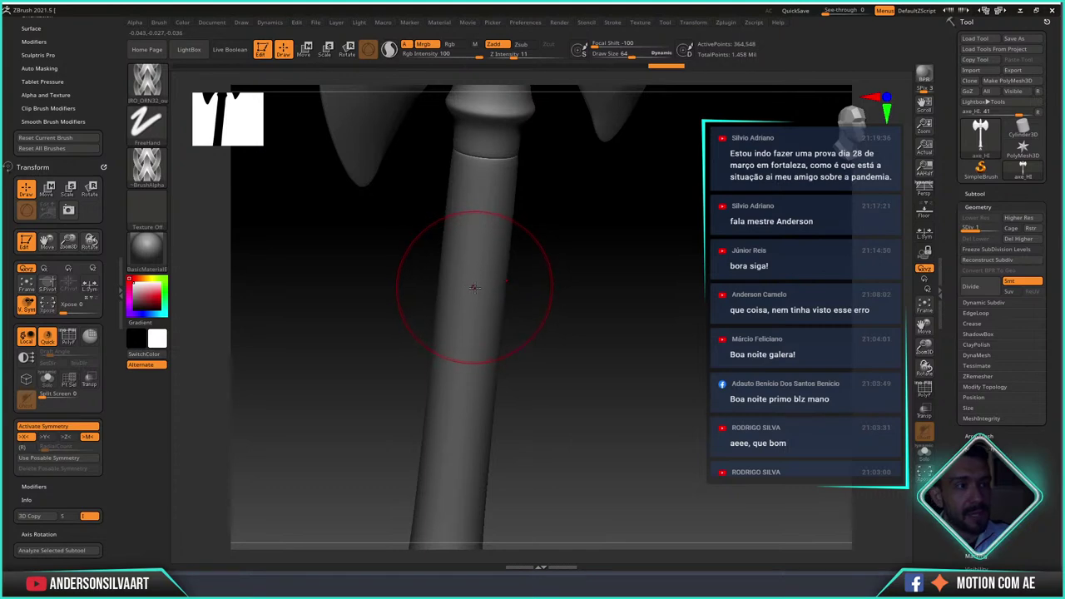
left_click(24, 437)
left_click(45, 437)
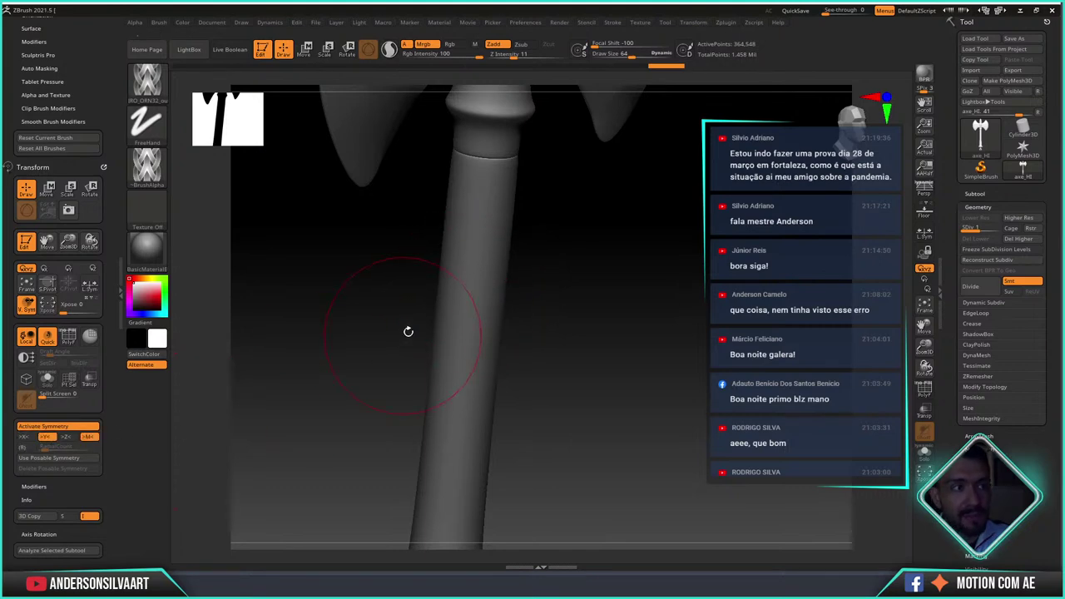
right_click_drag(463, 302, 551, 309, "shift")
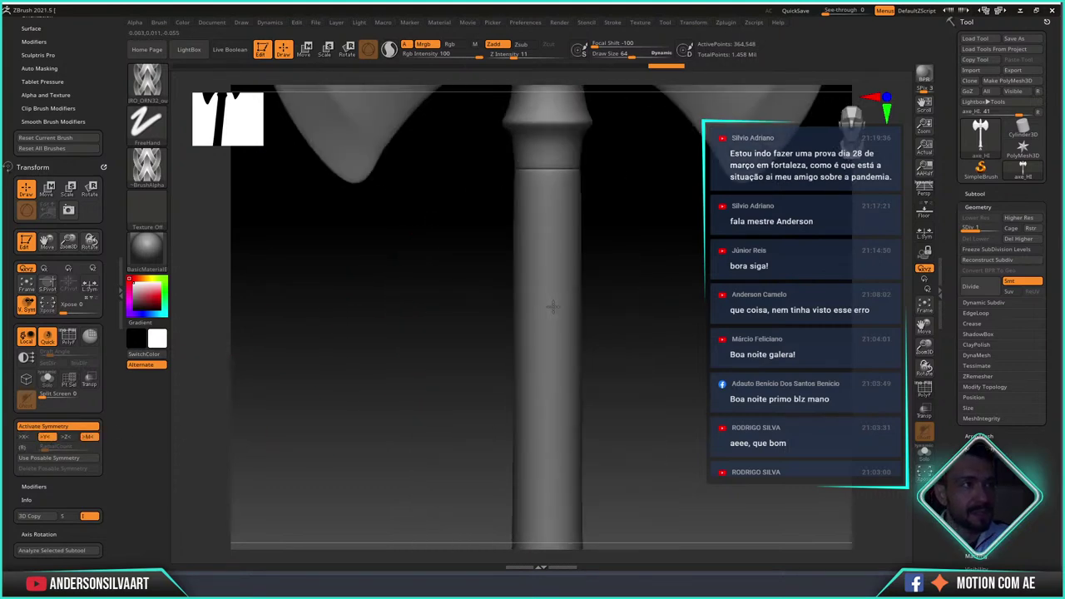
left_click_drag(547, 309, 547, 249)
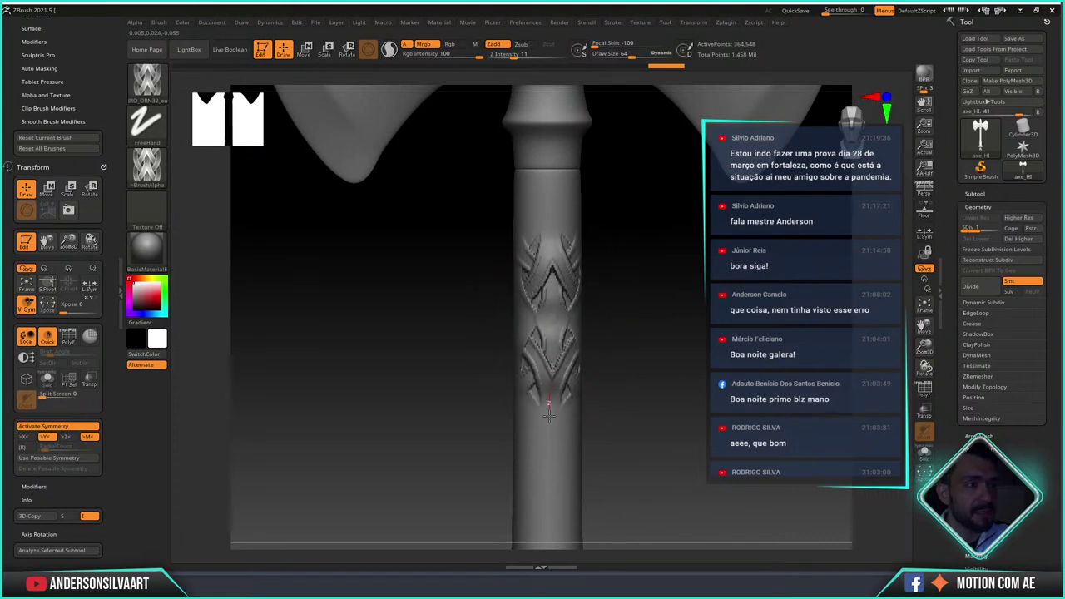
right_click_drag(654, 360, 657, 361)
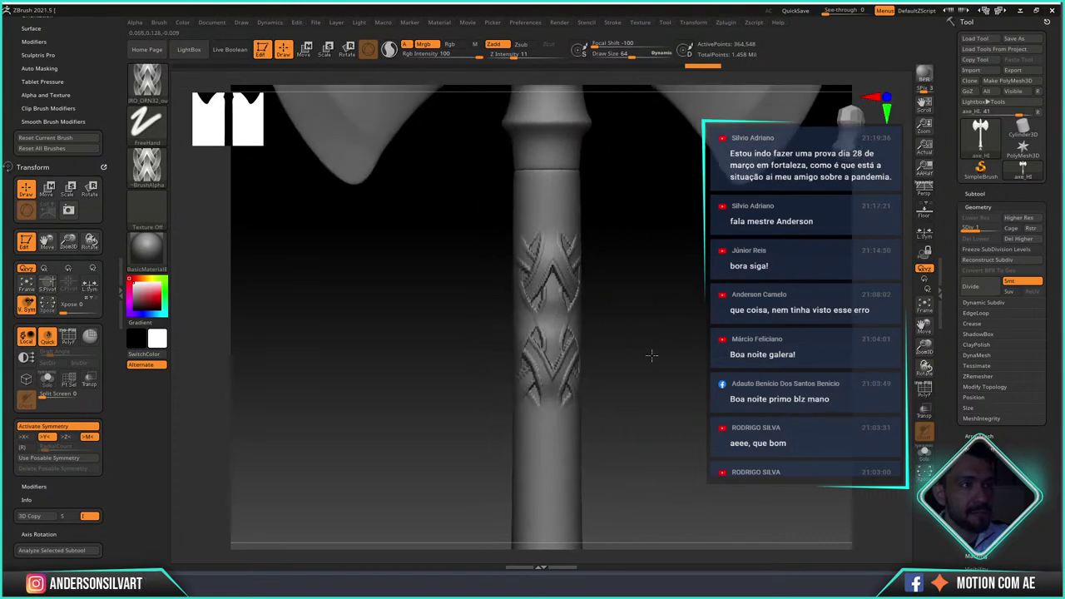
key("ctrl+z")
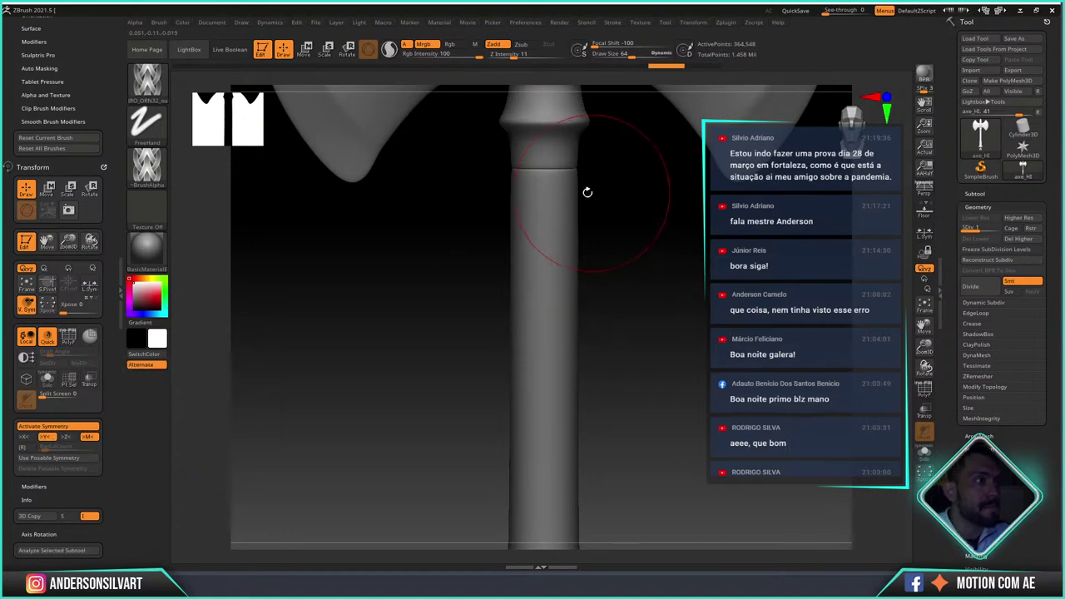
- Shrink the brush Draw Size to about 27.3 and undo a test ornament strip down the handle
key("s")
left_click_drag(612, 227, 612, 227)
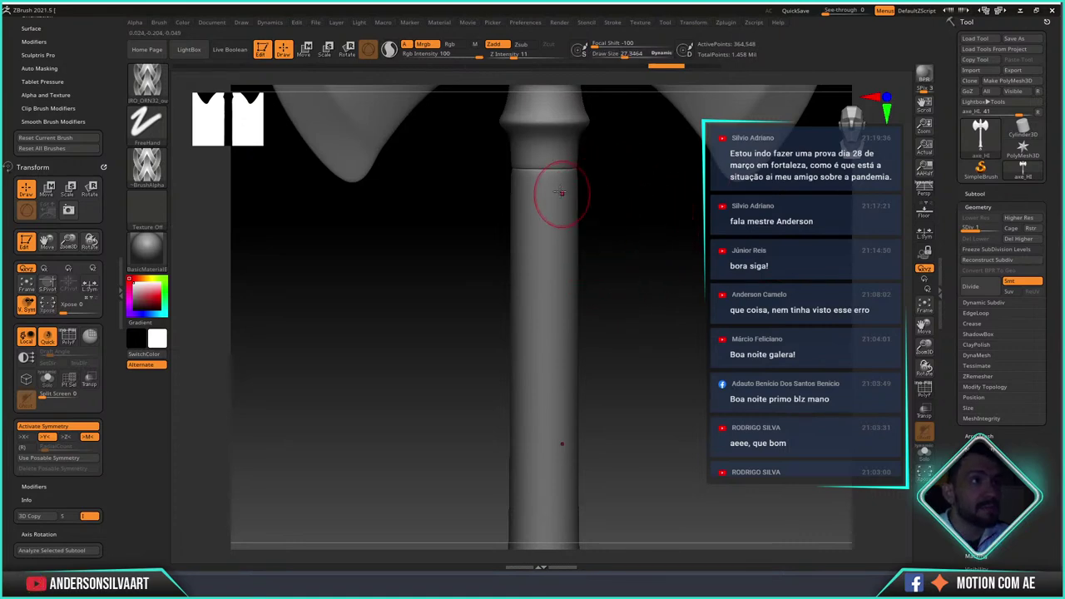
left_click_drag(543, 202, 542, 309)
key("ctrl+z")
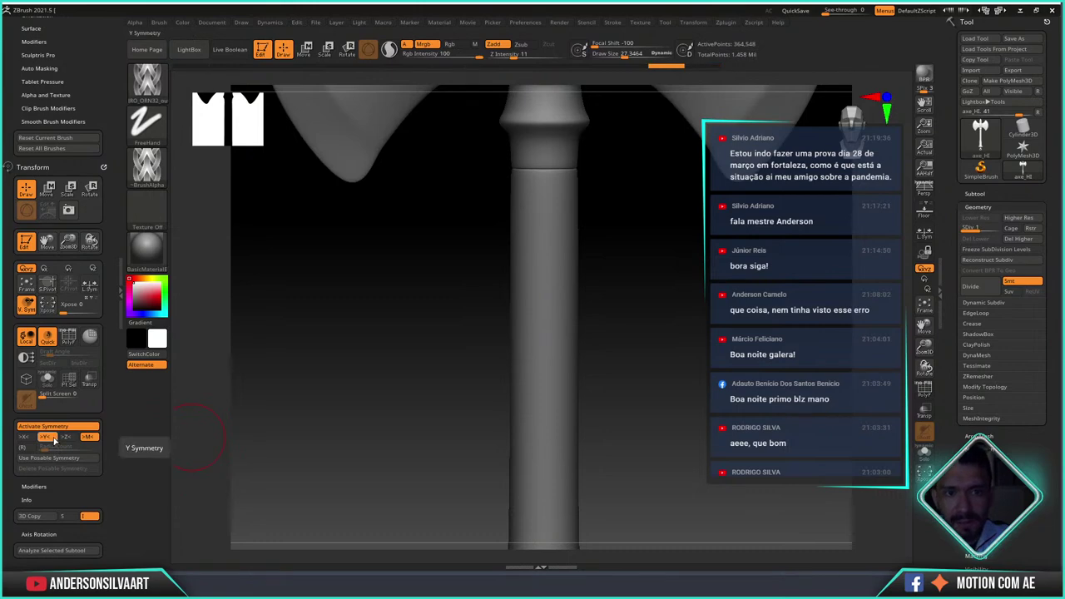
- Toggle Z symmetry off and back on, then try a braid stroke down the handle and undo it
left_click(69, 440)
left_click(67, 437)
left_click_drag(540, 208, 535, 312)
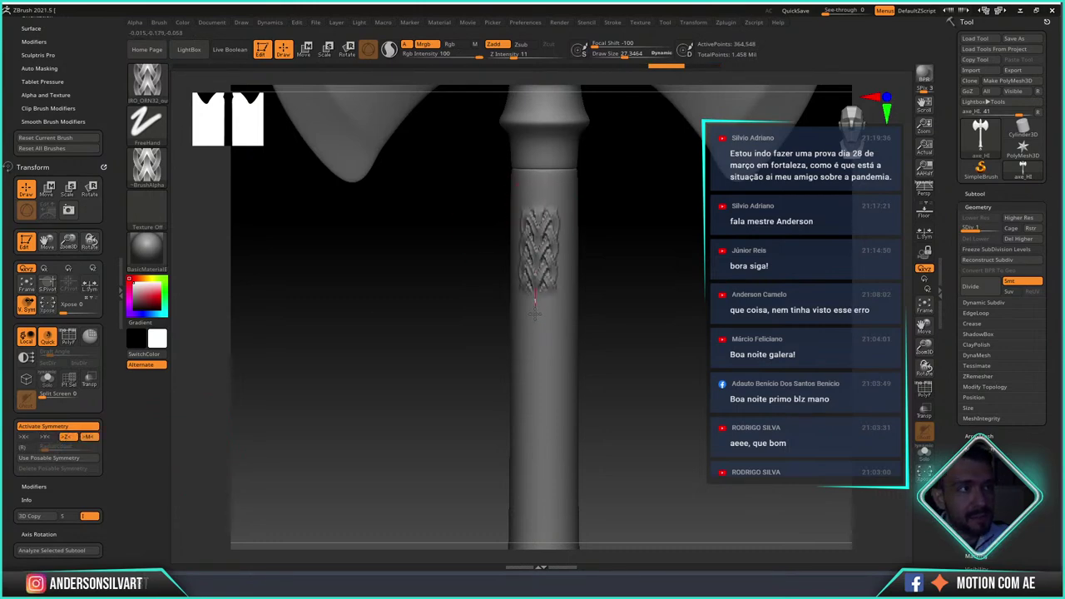
left_click_drag(599, 316, 628, 285)
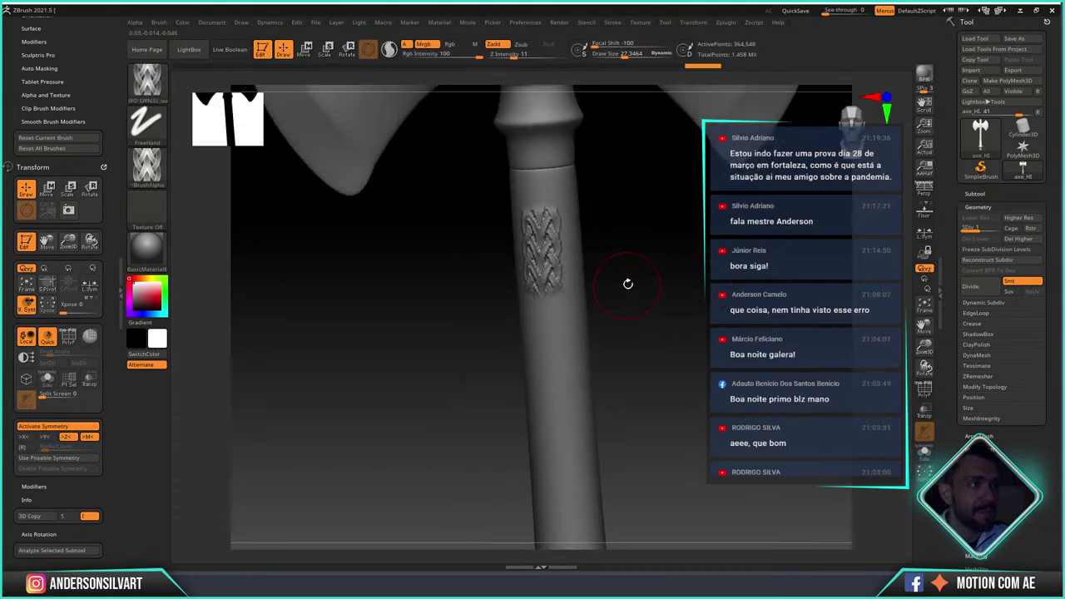
key("ctrl+z")
key("ctrl+z")
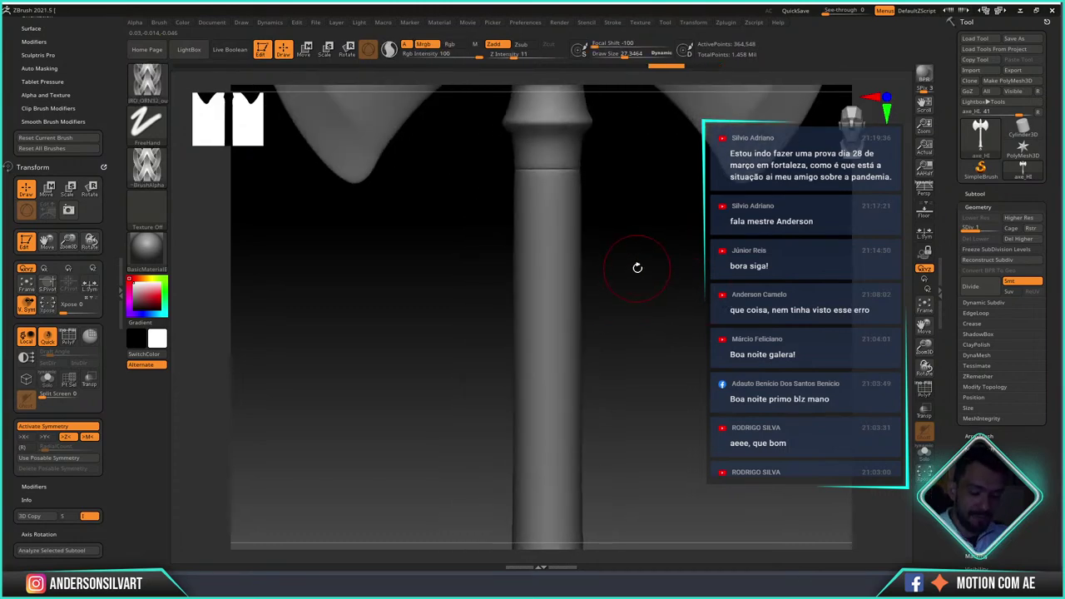
- Raise the handle to a higher subdivision level and try two braid strokes, undoing both
left_click(982, 234)
left_click_drag(547, 204, 553, 354)
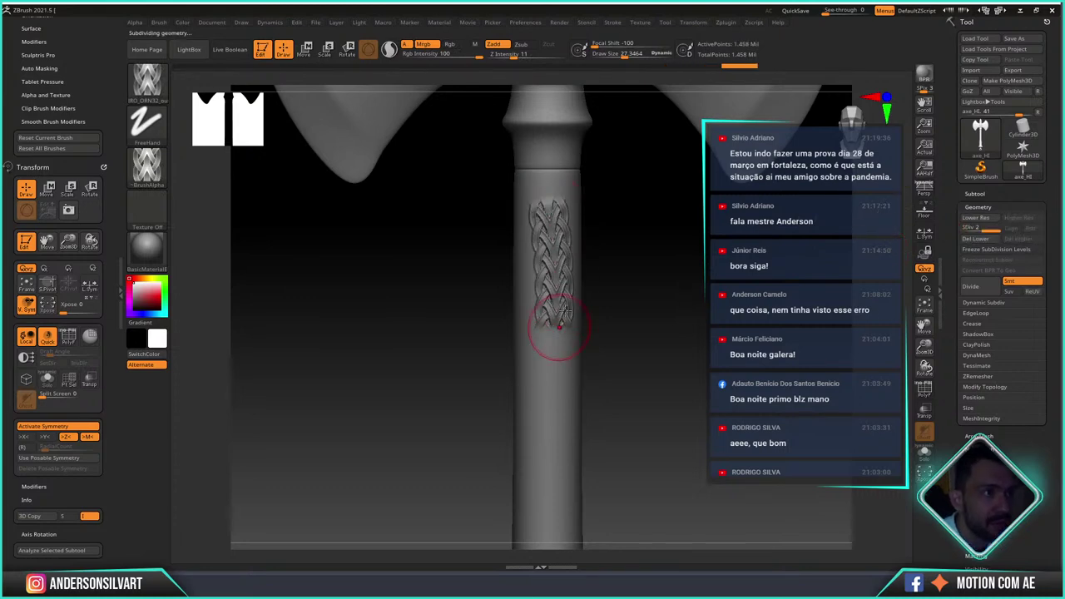
key("ctrl+z")
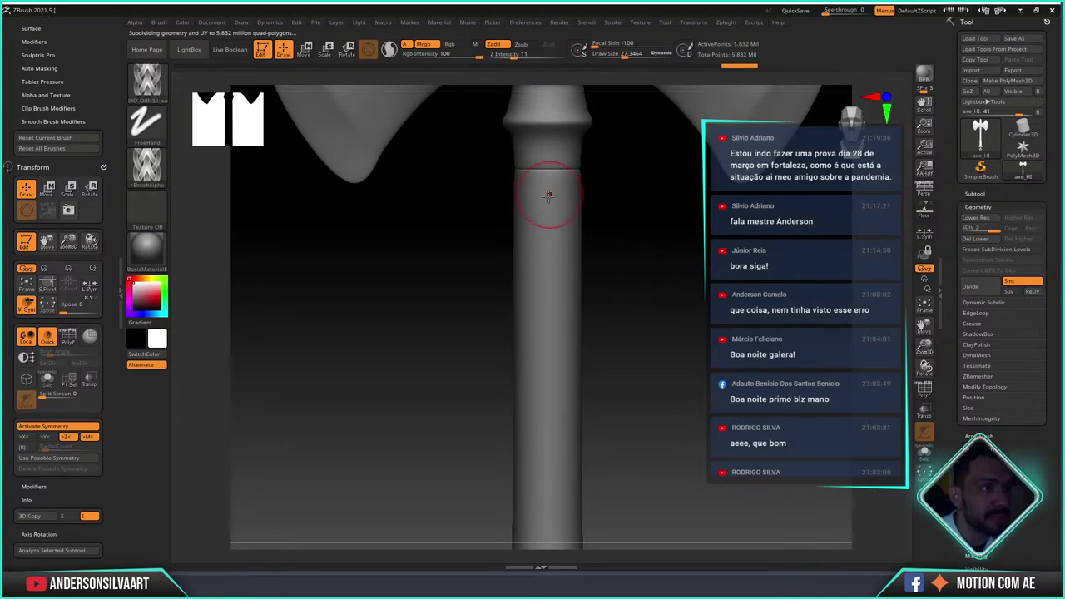
left_click_drag(551, 261, 549, 310)
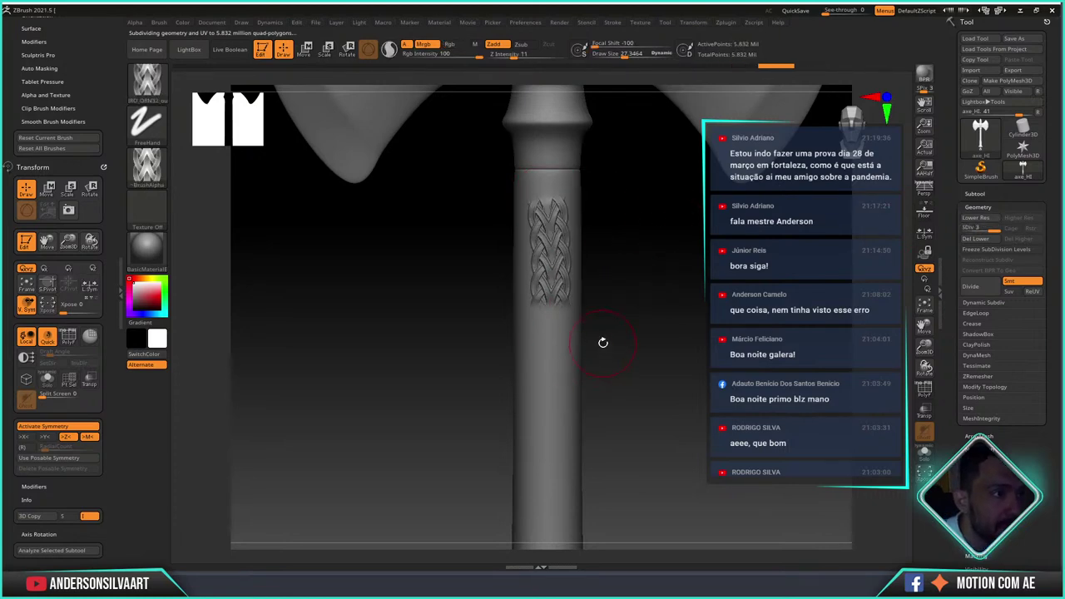
key("ctrl+z")
- Step the subdivision level down and back up, then stamp and undo a test relief
left_click(974, 229)
key("d")
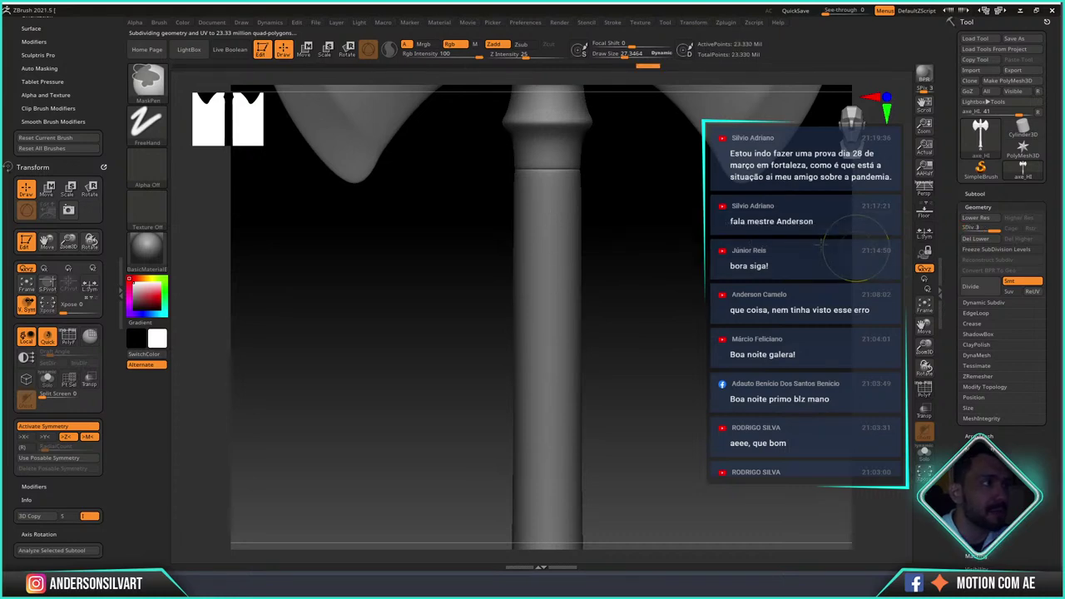
left_click_drag(548, 214, 556, 242)
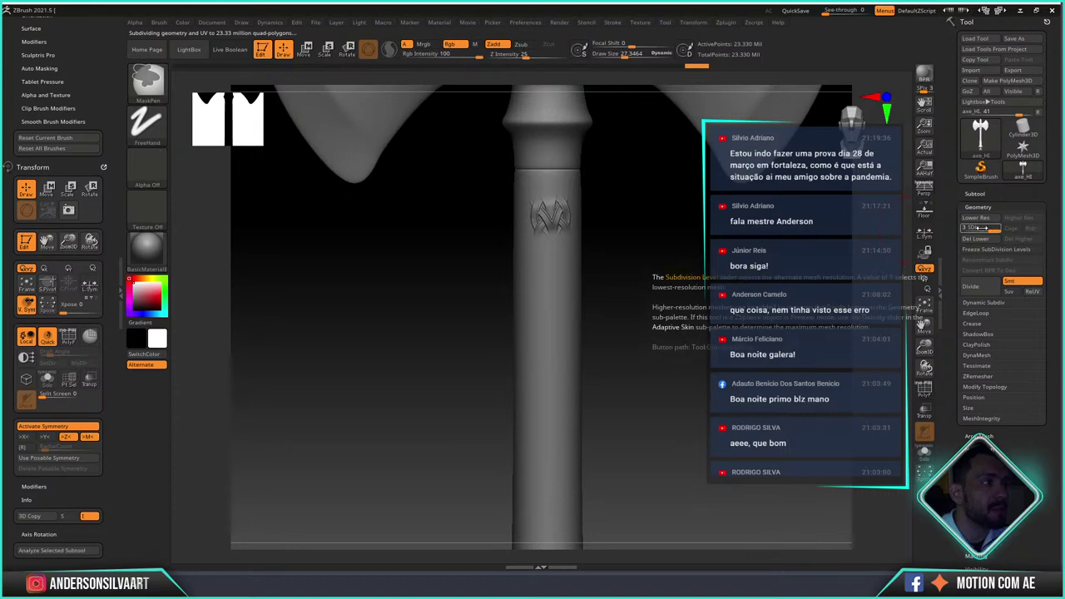
key("ctrl+z")
- Delete the highest subdivision level and try another braid stroke, undoing it
left_click_drag(984, 228, 972, 228)
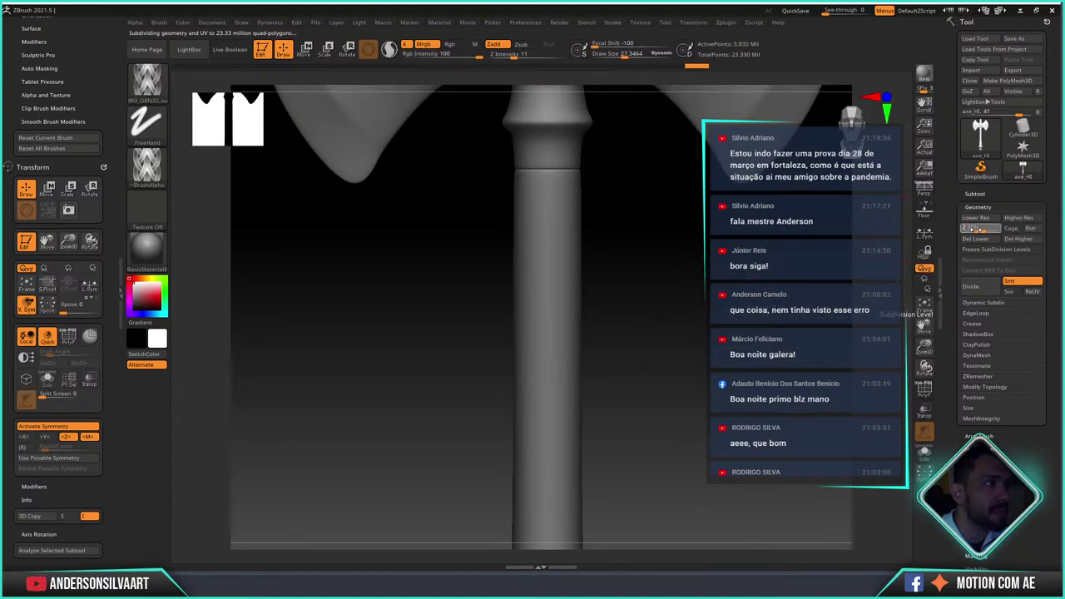
left_click(1022, 239)
left_click_drag(533, 203, 588, 383)
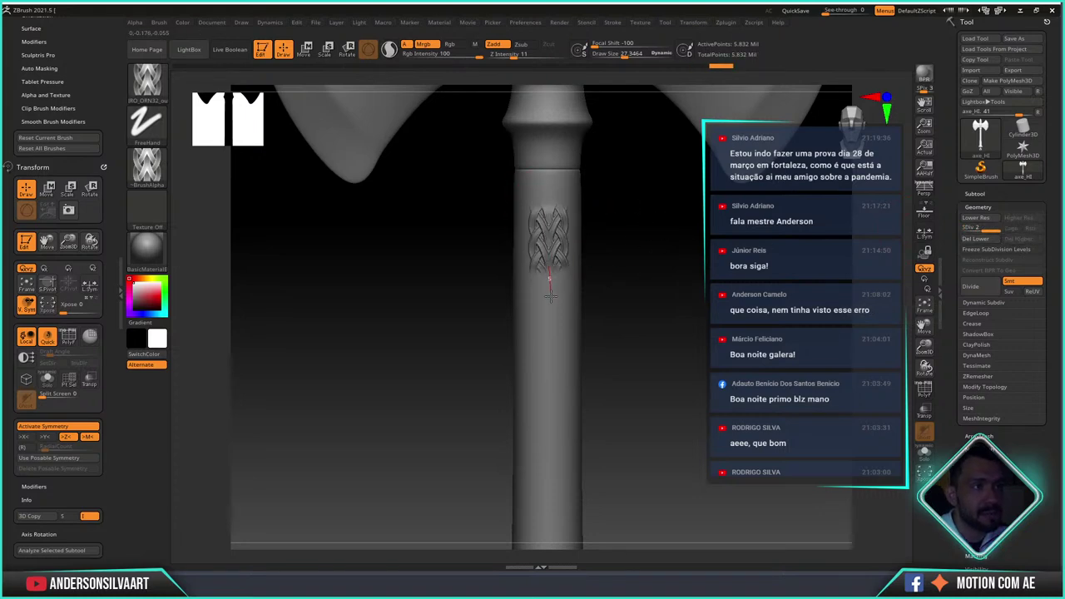
key("ctrl+z")
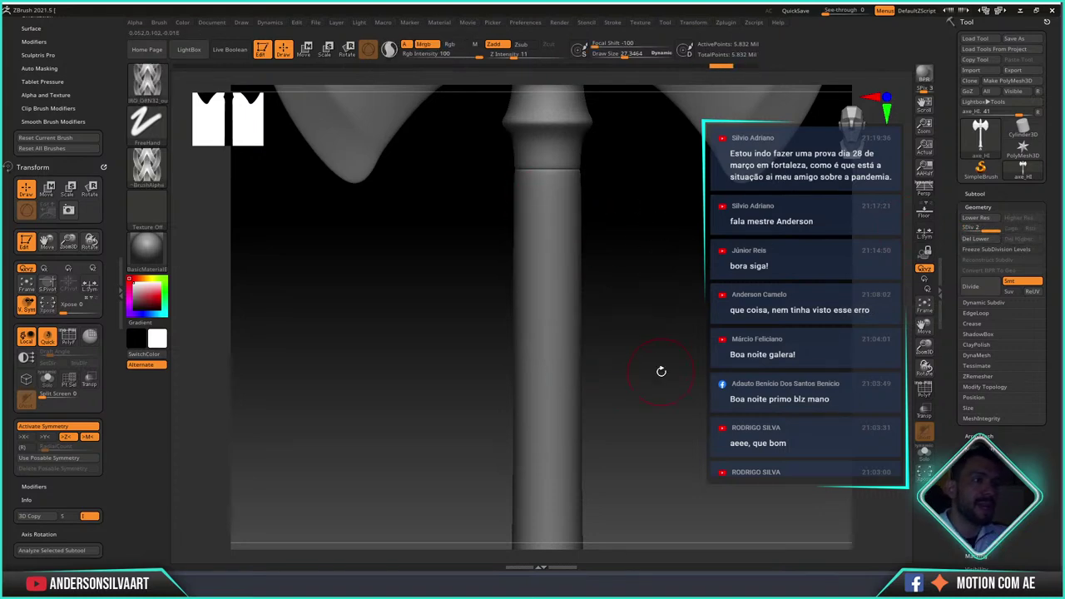
- Undo a stray stamp, then stroke and undo a test braid down the handle
mouse_move(647, 357)
left_mouse_down()
mouse_move(616, 313)
mouse_move(623, 357)
left_mouse_up()
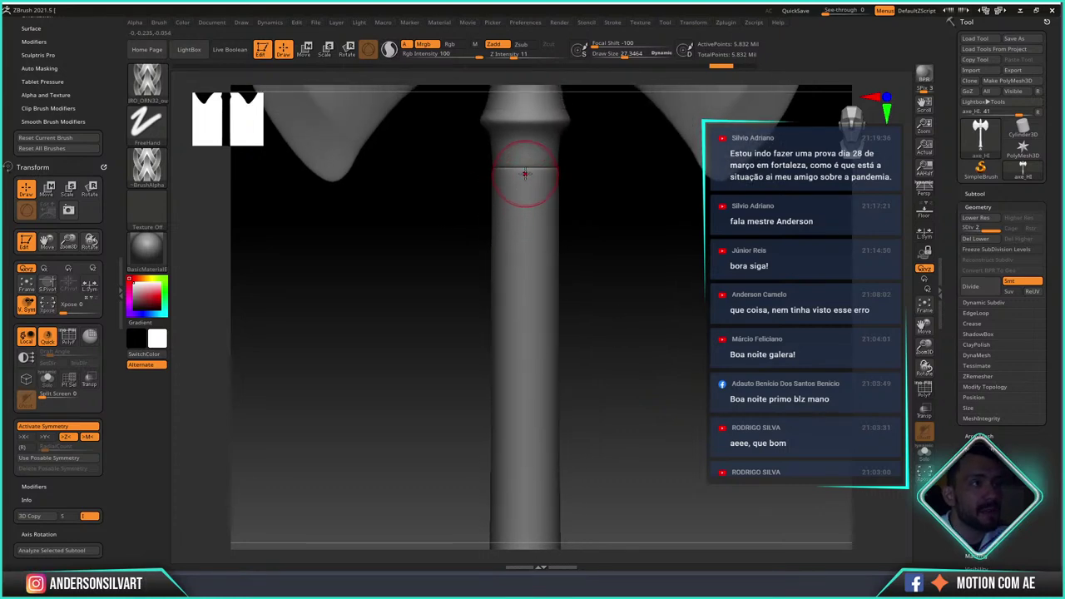
left_click_drag(524, 204, 527, 206)
key("ctrl+z")
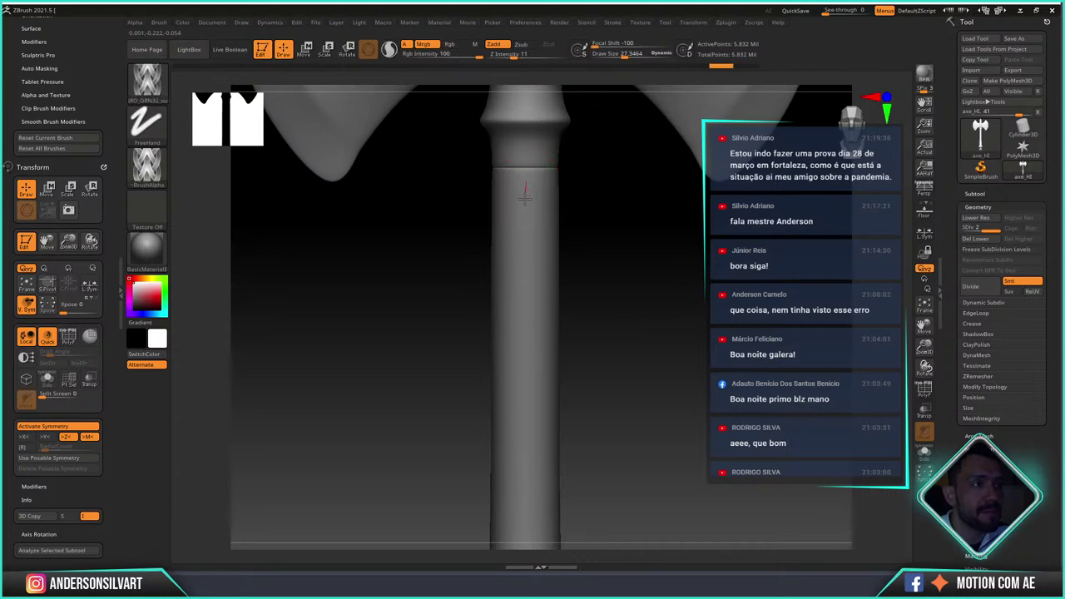
mouse_move(525, 197)
left_mouse_down()
mouse_move(527, 304)
mouse_move(678, 317)
mouse_move(642, 311)
mouse_move(630, 294)
left_mouse_up()
key("ctrl+z")
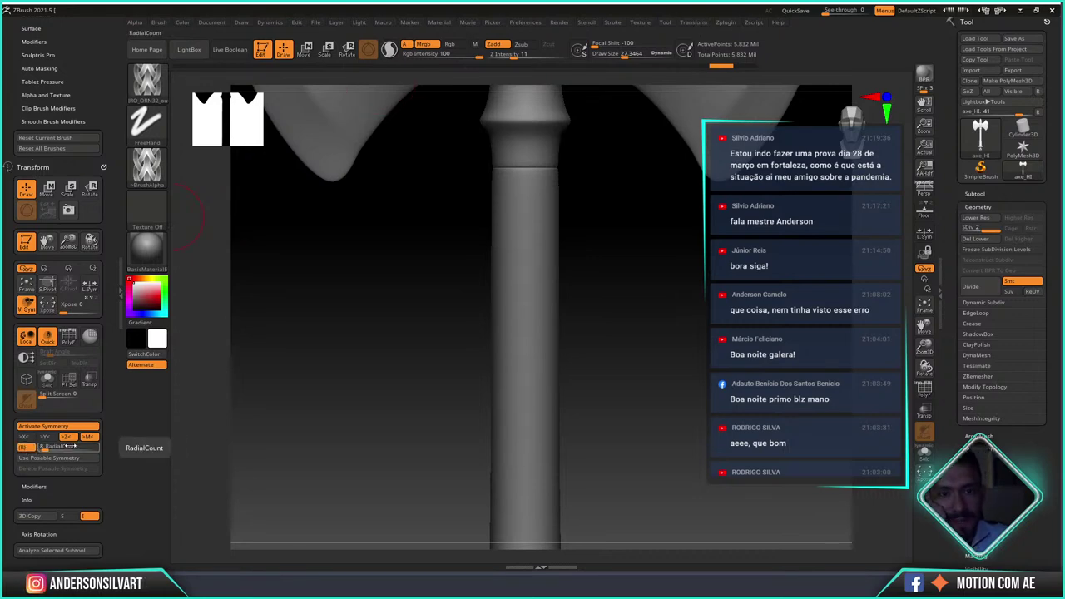
- Set Y radial symmetry with RadialCount 4 and drag the braid straight down the handle
key("ctrl")
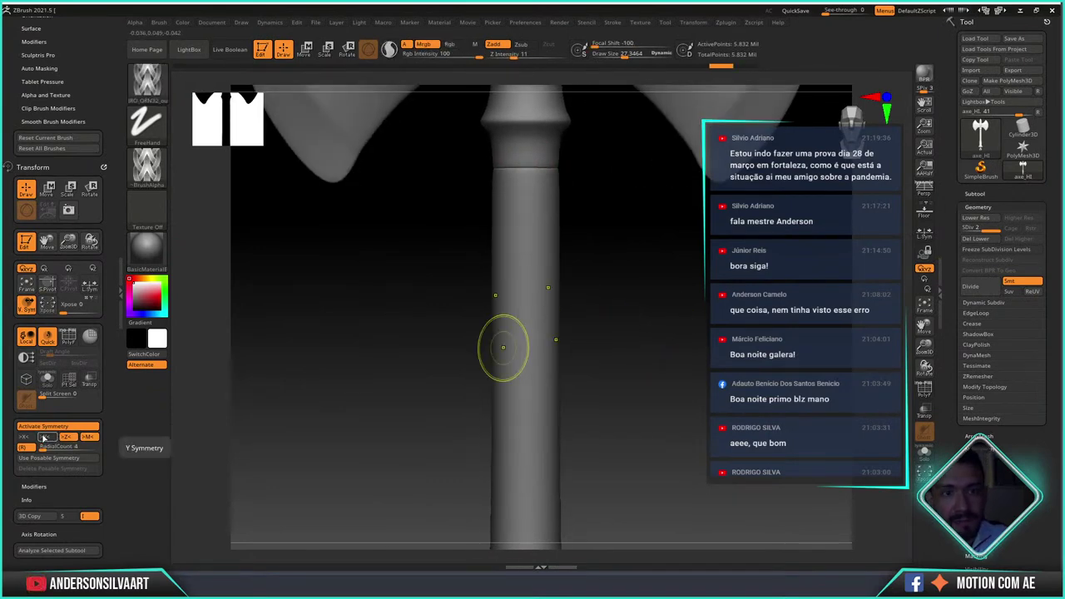
left_click(64, 437)
left_click(44, 437)
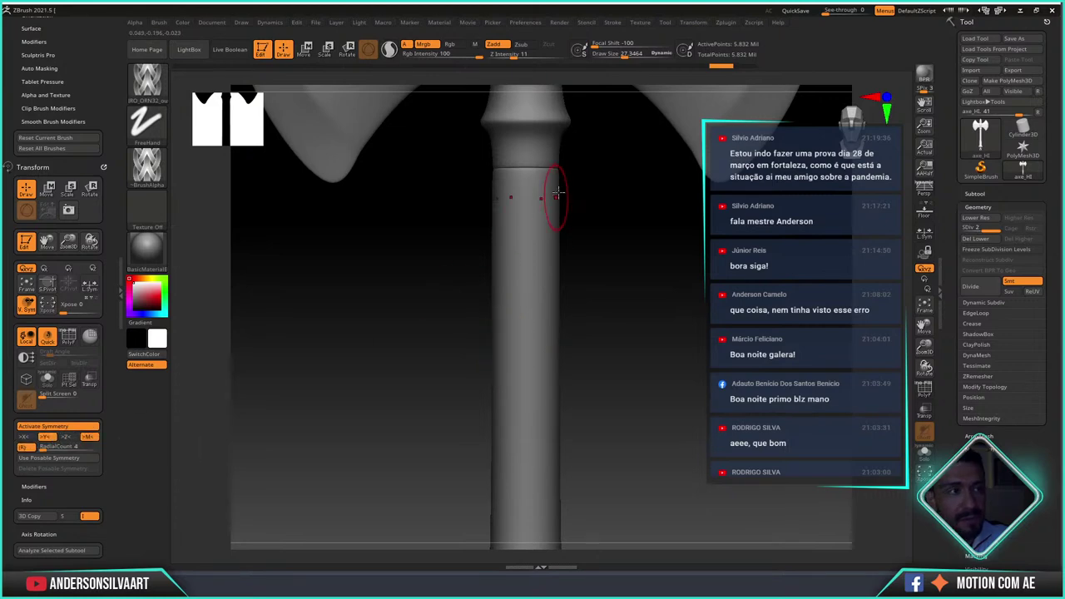
key("shift")
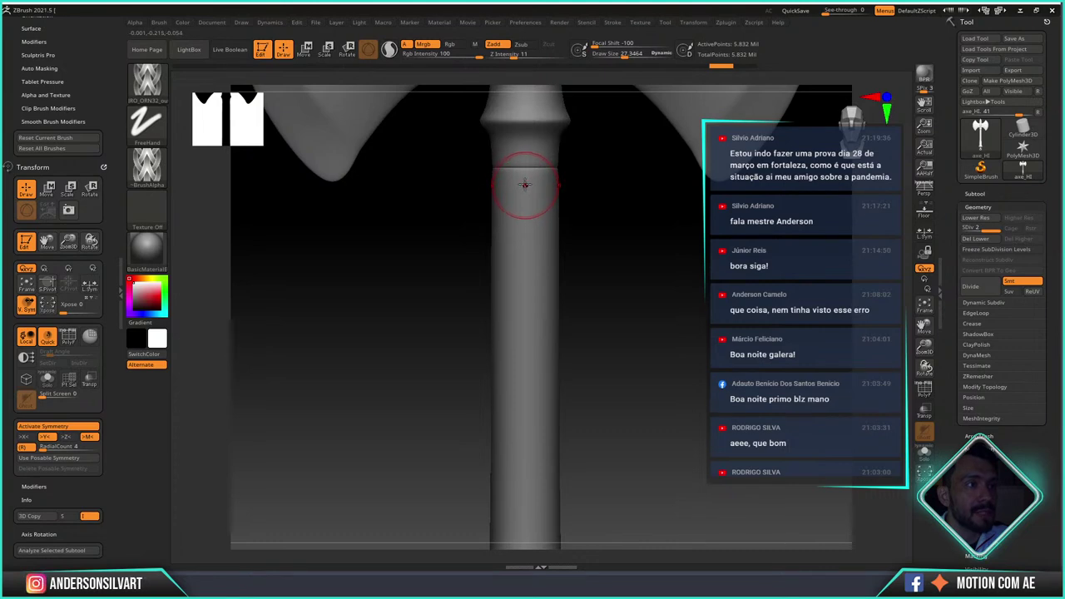
left_click_drag(526, 193, 521, 546)
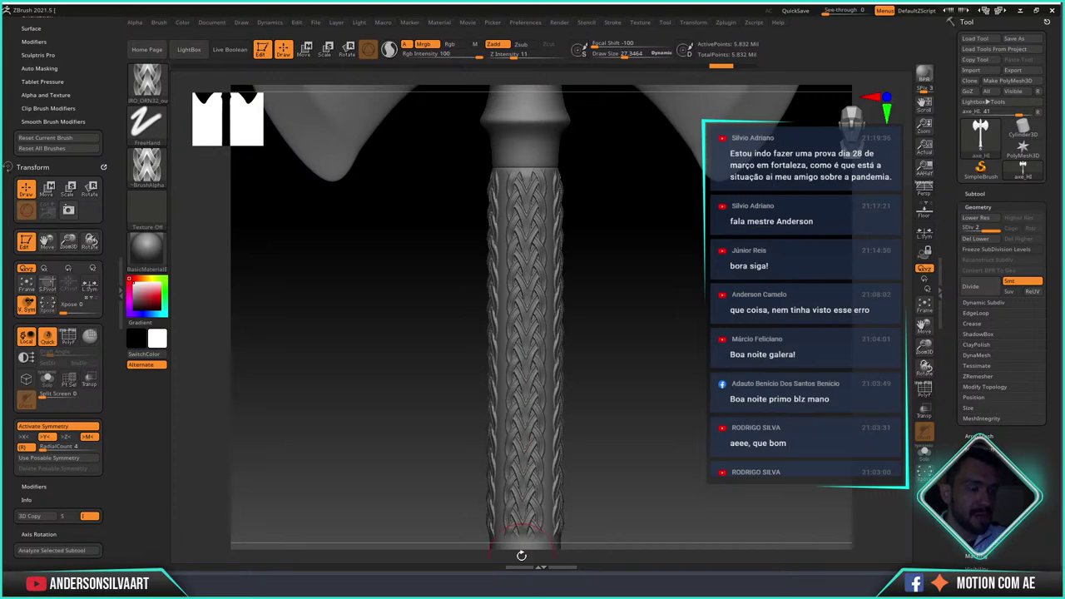
mouse_move(544, 370)
right_mouse_down("ctrl")
mouse_move(558, 403)
mouse_move(554, 209)
mouse_move(525, 297)
right_mouse_up("ctrl")
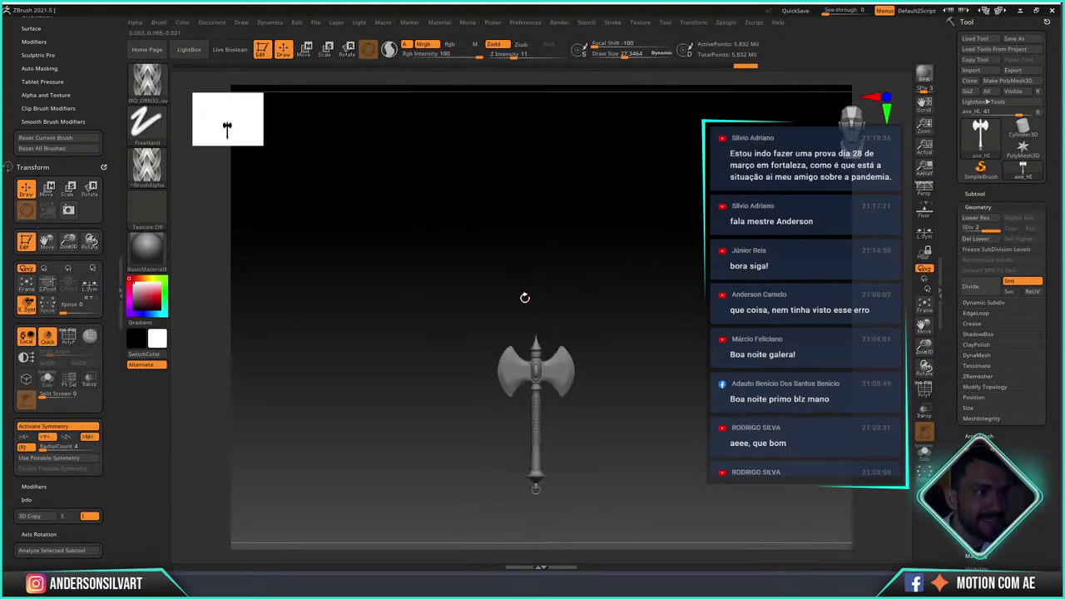
key("f")
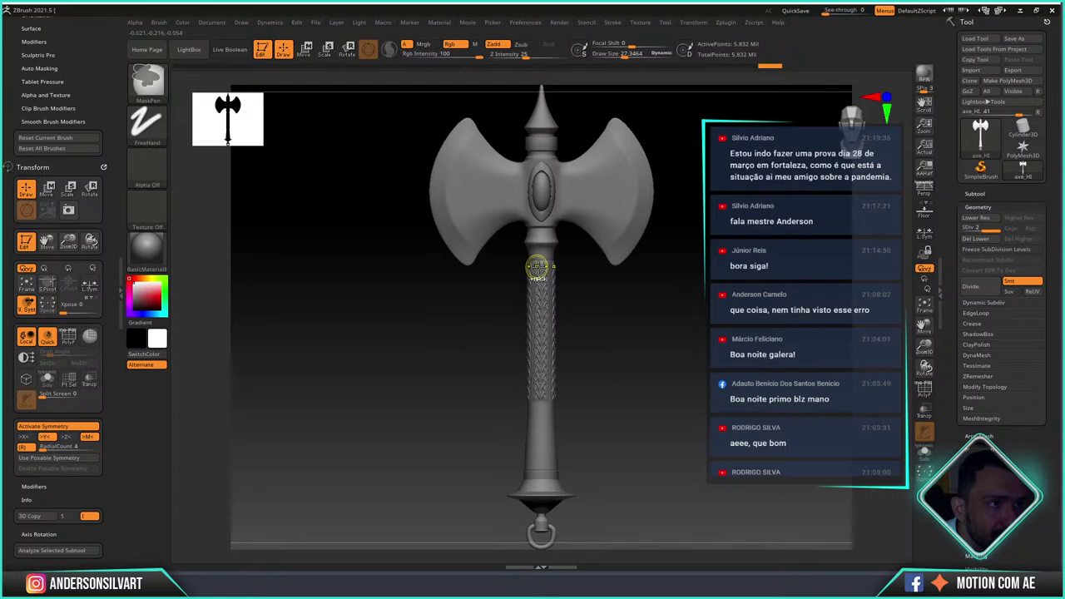
key("ctrl+z")
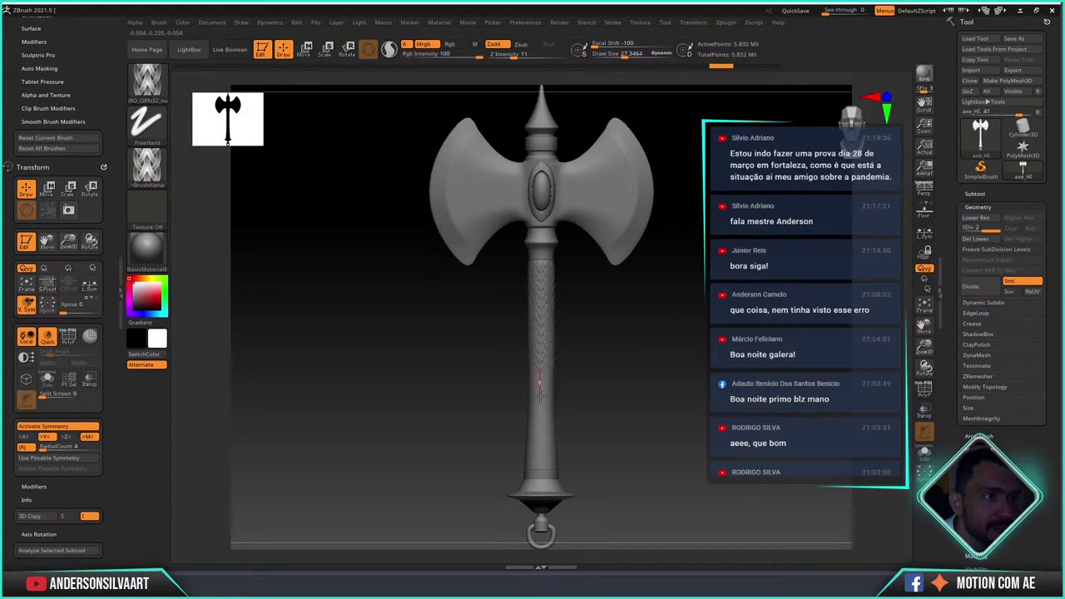
left_click_drag(538, 413, 541, 483)
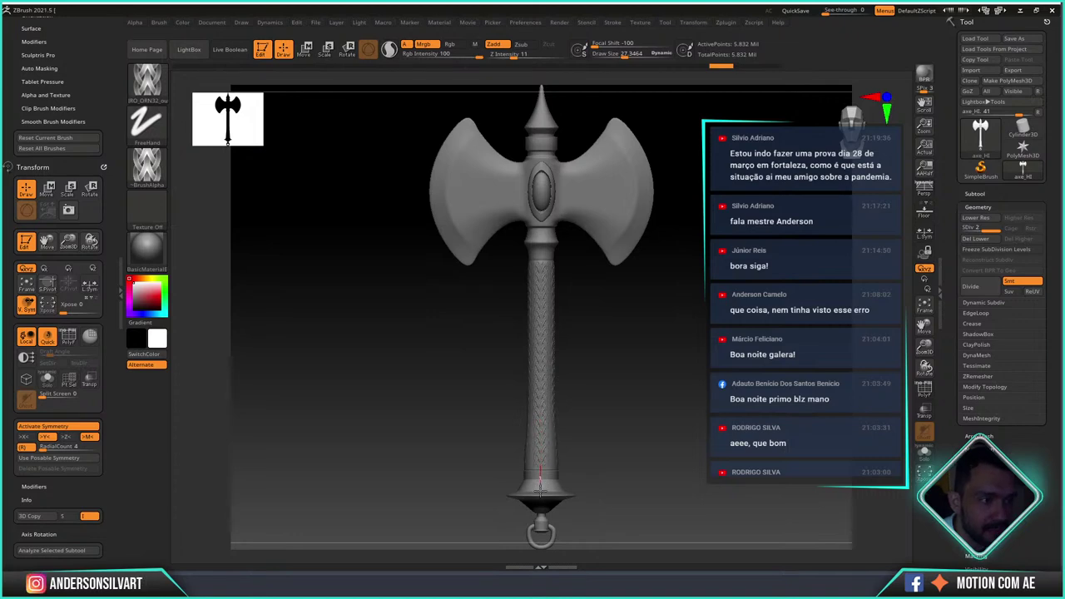
left_click_drag(539, 490, 540, 496)
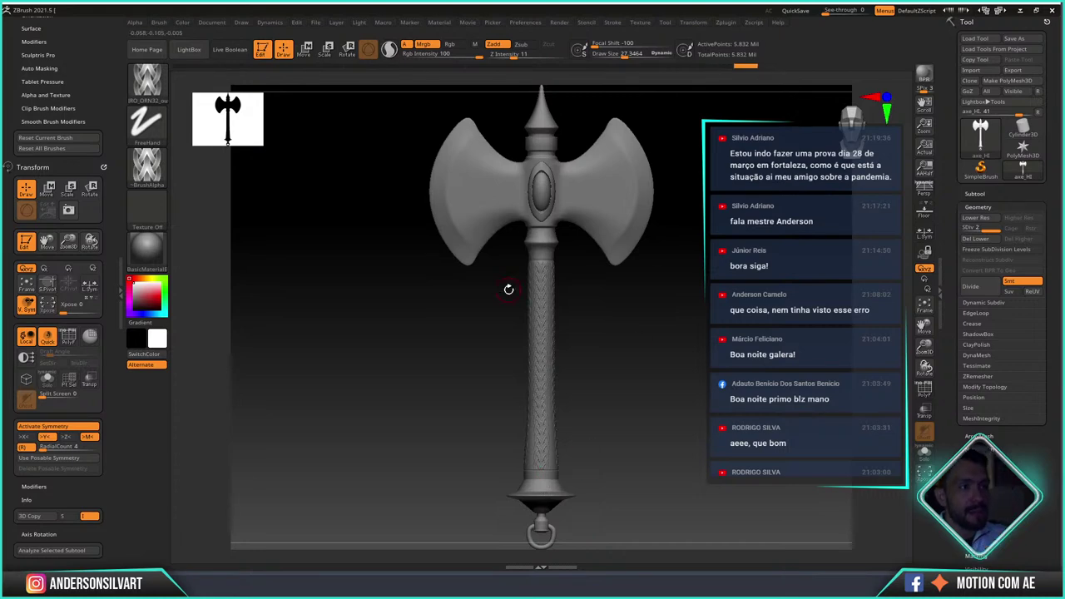
key("ctrl")
right_click_drag(581, 278, 722, 349, "ctrl")
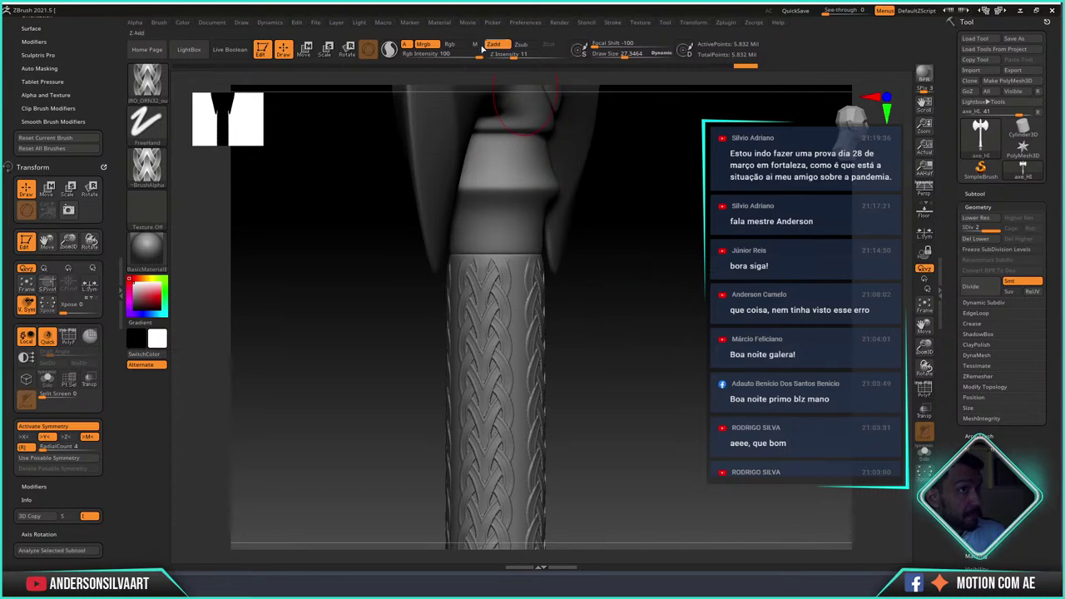
mouse_move(638, 255)
right_mouse_down()
mouse_move(673, 271)
mouse_move(658, 269)
right_mouse_up()
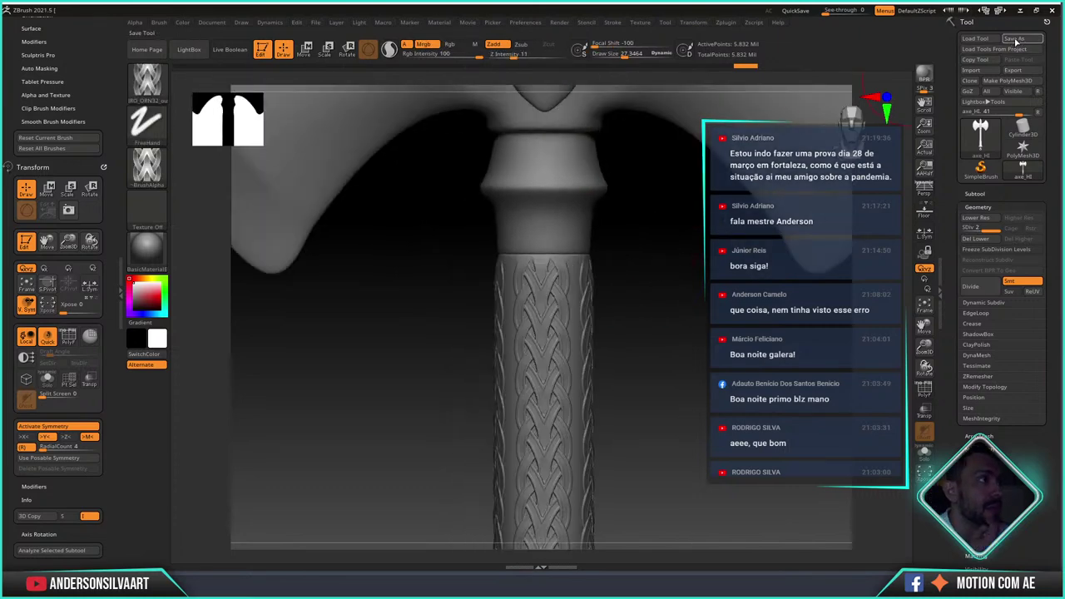
- Save the tool as axe_HI.ZTL
left_click(1015, 39)
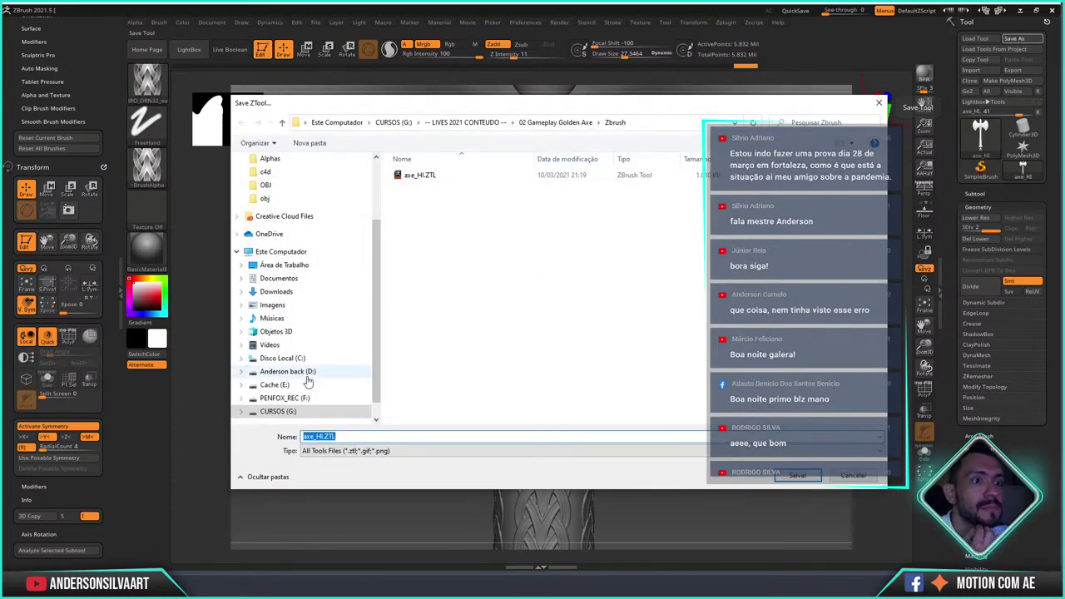
left_click(325, 439)
type("1")
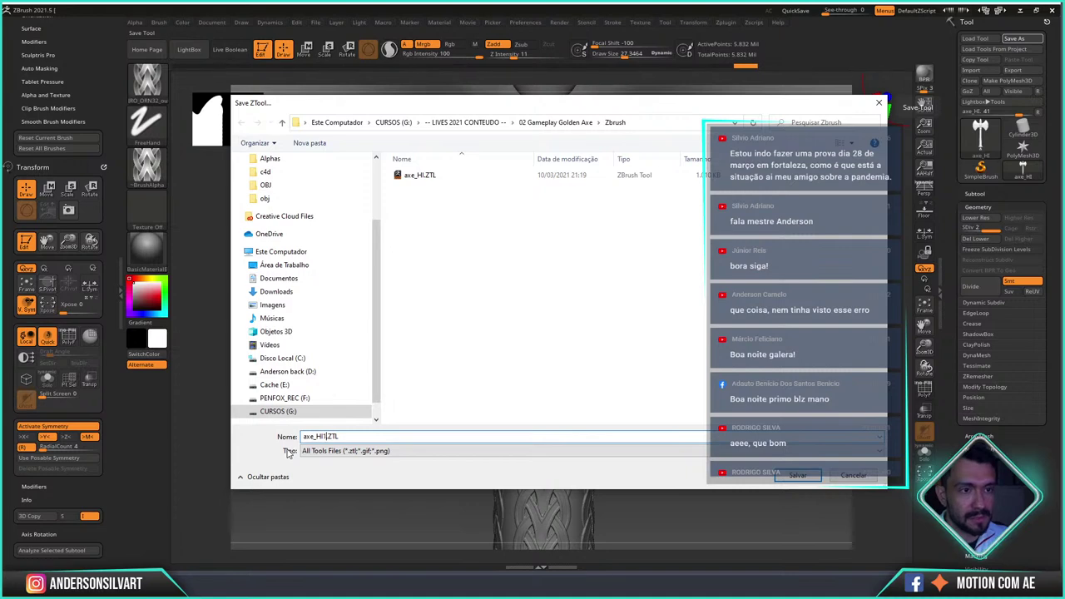
key("Return")
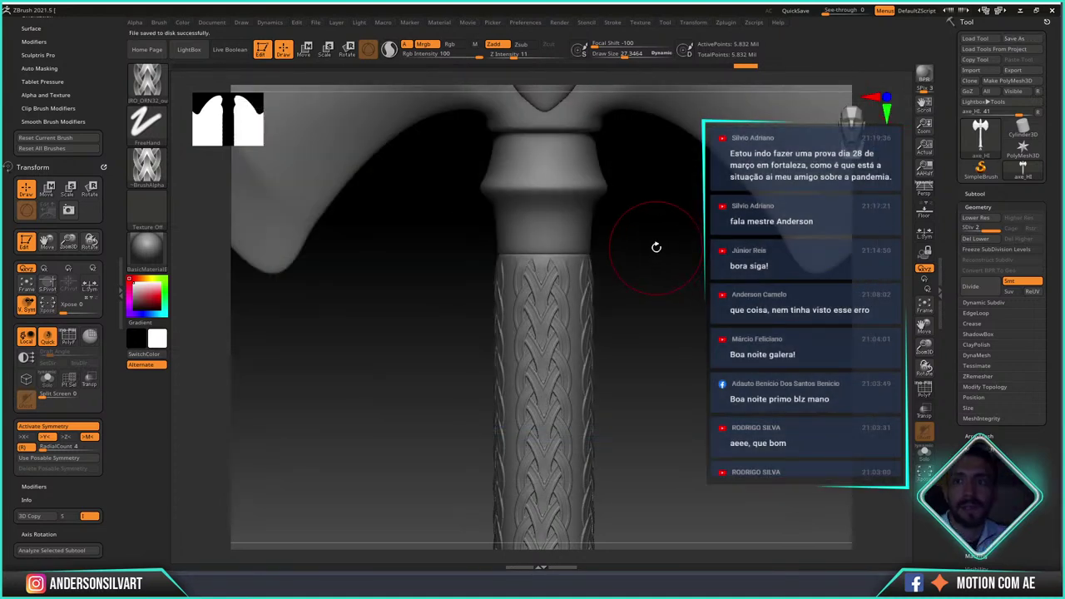
- Clear the mask from the axe and zoom in on the axe head
mouse_move(672, 250)
right_mouse_down("ctrl")
mouse_move(602, 230)
mouse_move(600, 275)
mouse_move(574, 285)
mouse_move(599, 357)
mouse_move(574, 283)
mouse_move(566, 305)
mouse_move(597, 340)
mouse_move(594, 213)
mouse_move(595, 341)
right_mouse_up("ctrl")
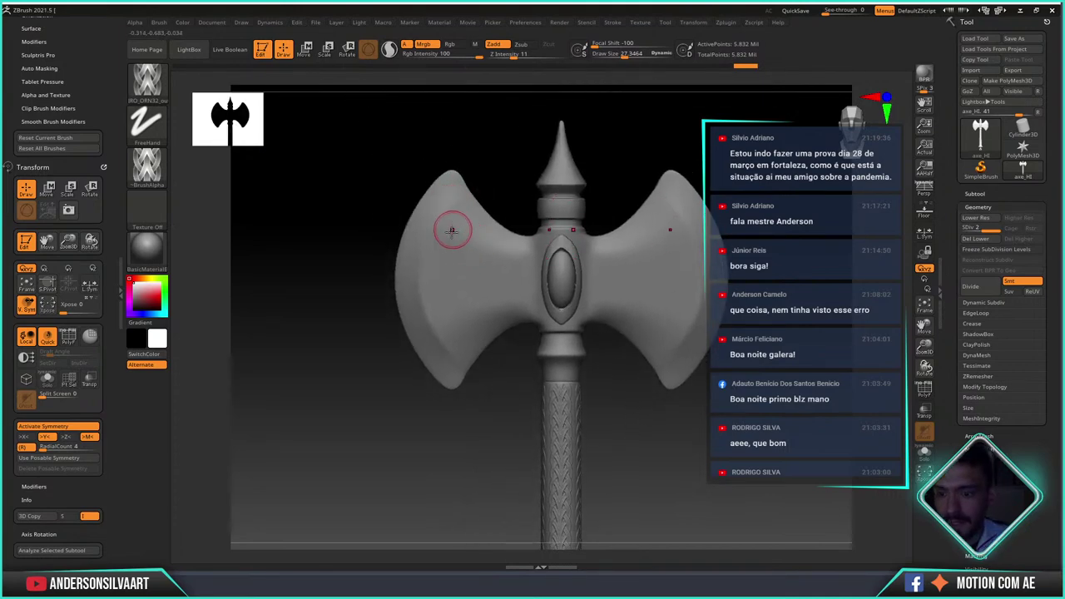
left_click(504, 188, "ctrl")
mouse_move(504, 188)
right_mouse_down("ctrl")
mouse_move(409, 185)
mouse_move(424, 300)
right_mouse_up("ctrl")
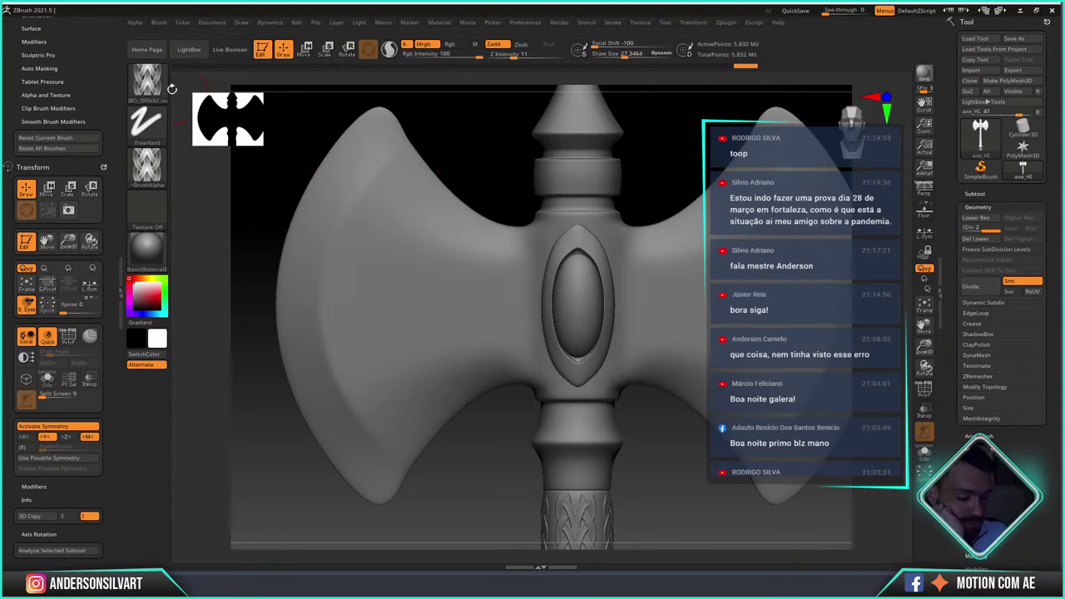
key("comma")
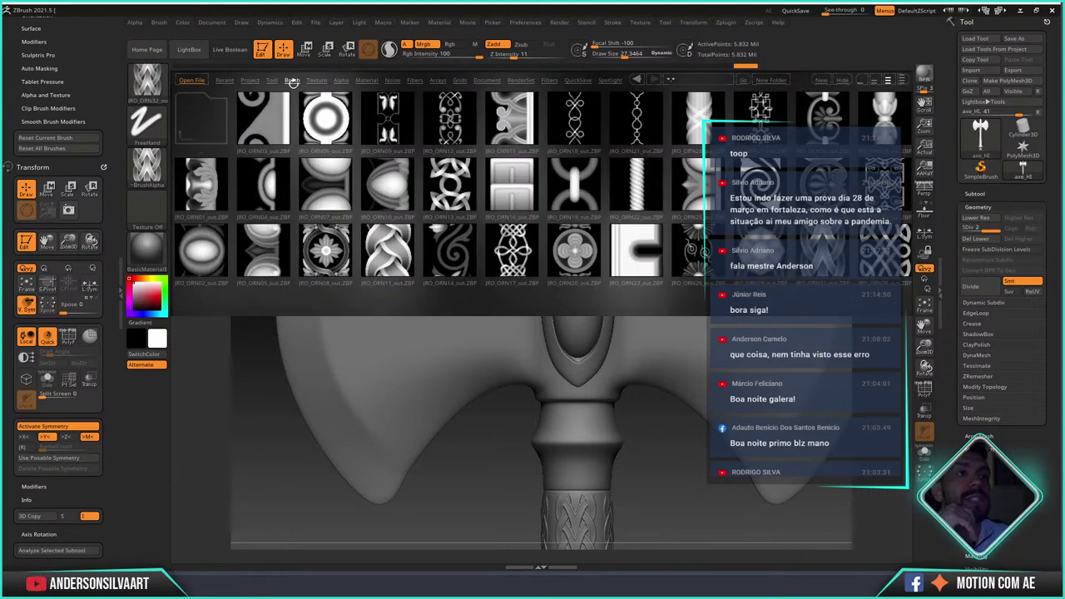
- In LightBox's brush folders, open the JRO_ORN_Vol01 ornament brush folder
left_click(198, 110)
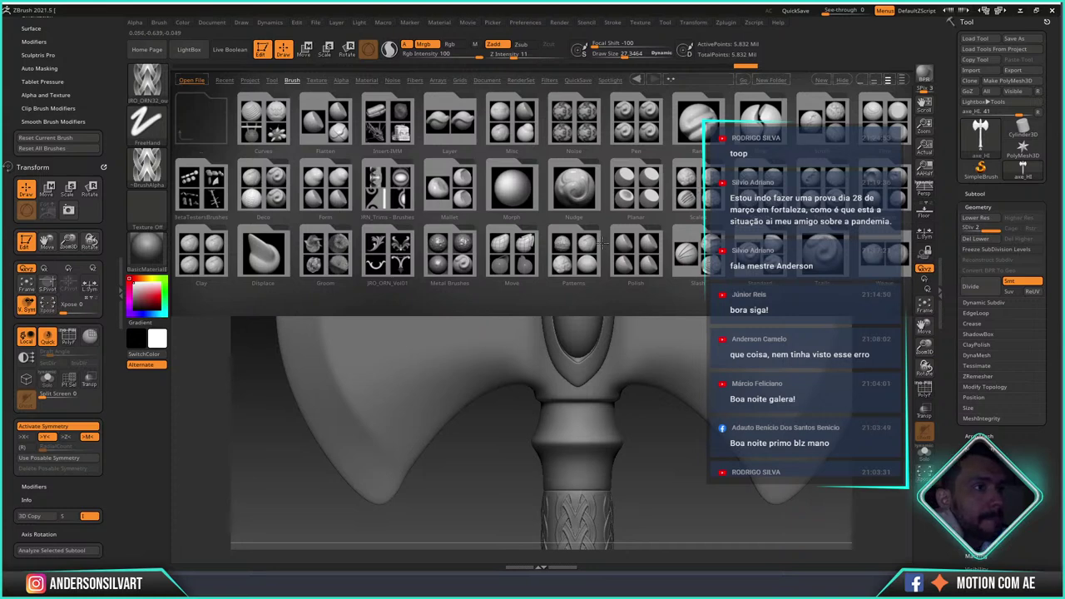
left_click(387, 258)
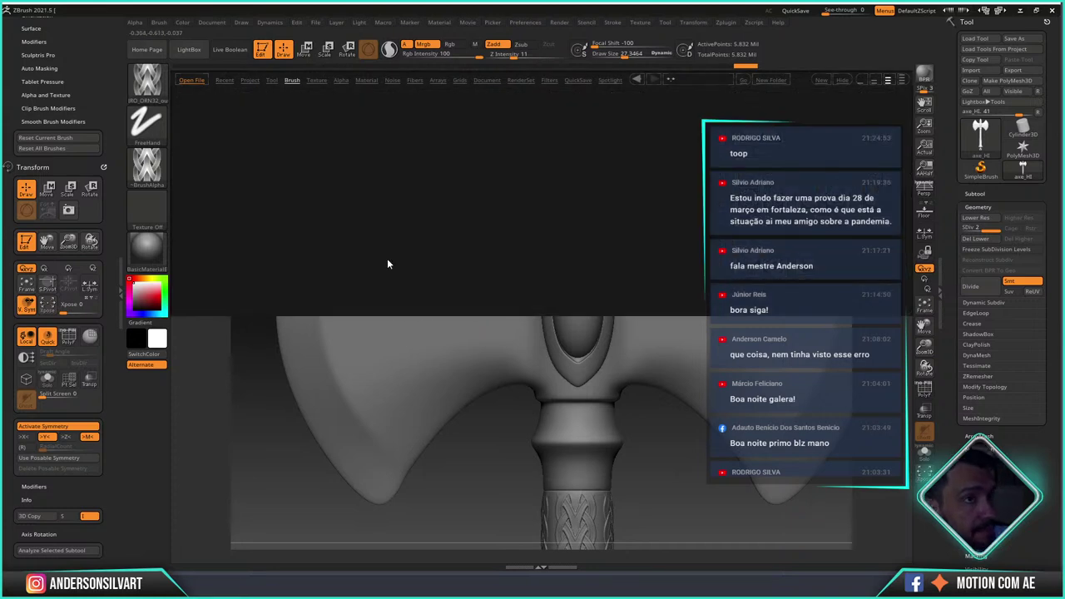
left_click(208, 116)
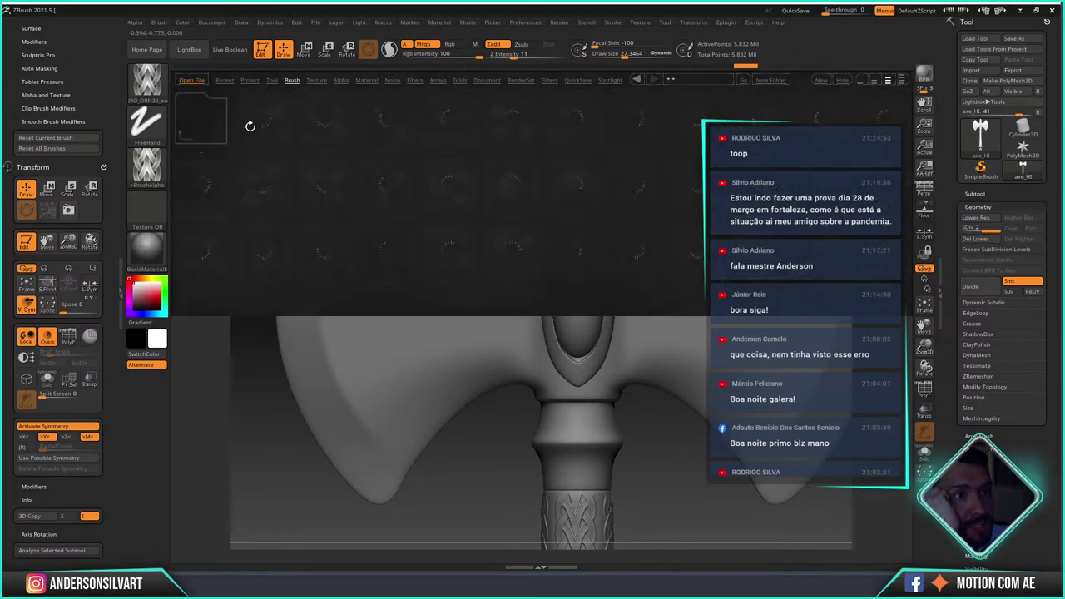
left_click(390, 196)
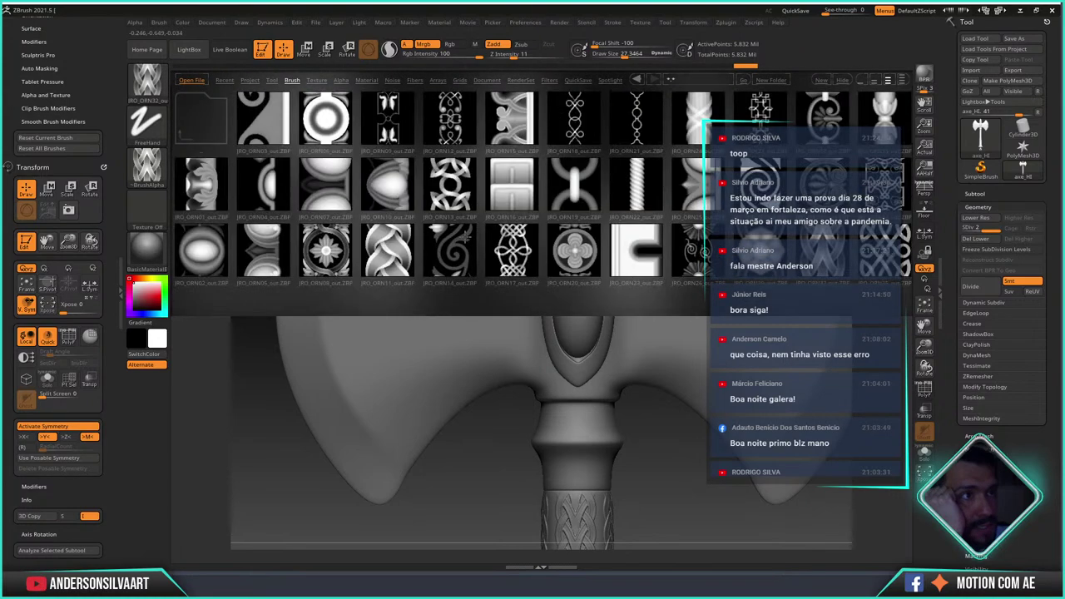
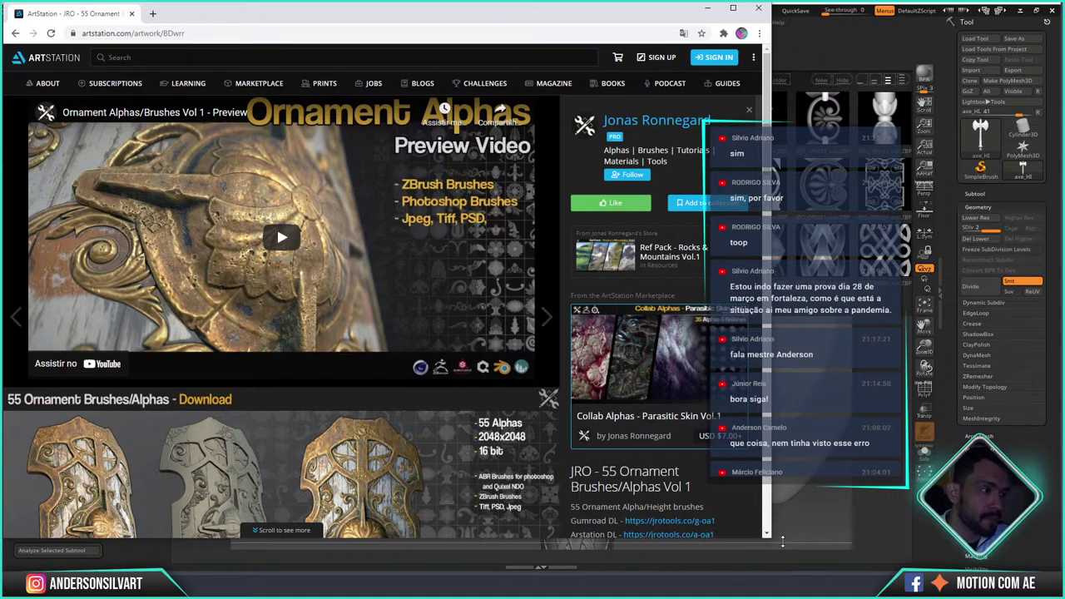
- Maximize the browser and copy the 55 Ornament Brushes/Alphas page URL
left_click_drag(768, 539, 1061, 595)
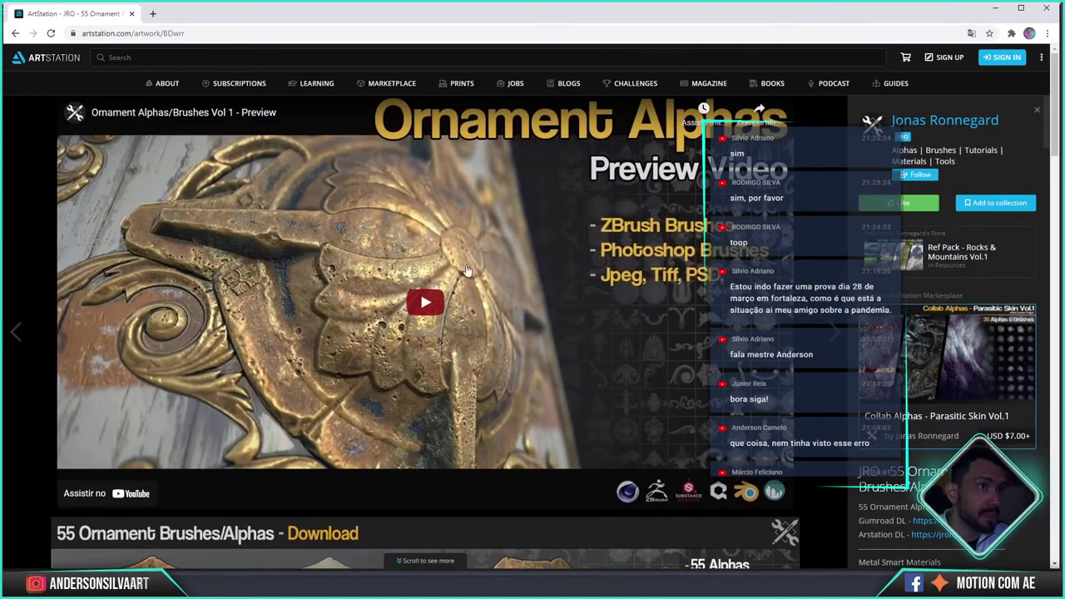
left_click(167, 33)
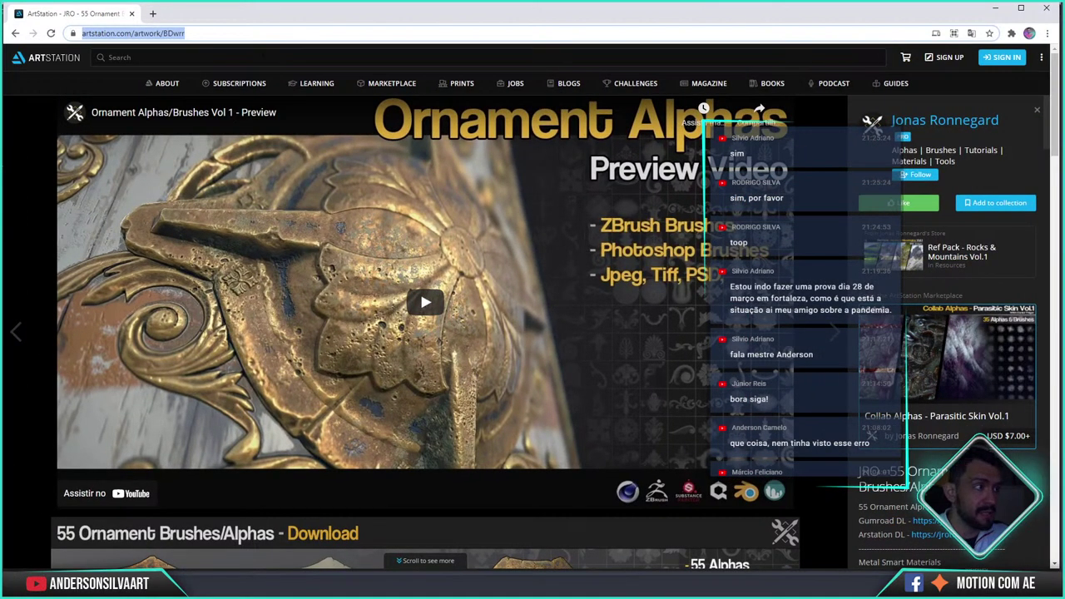
key("alt+Tab")
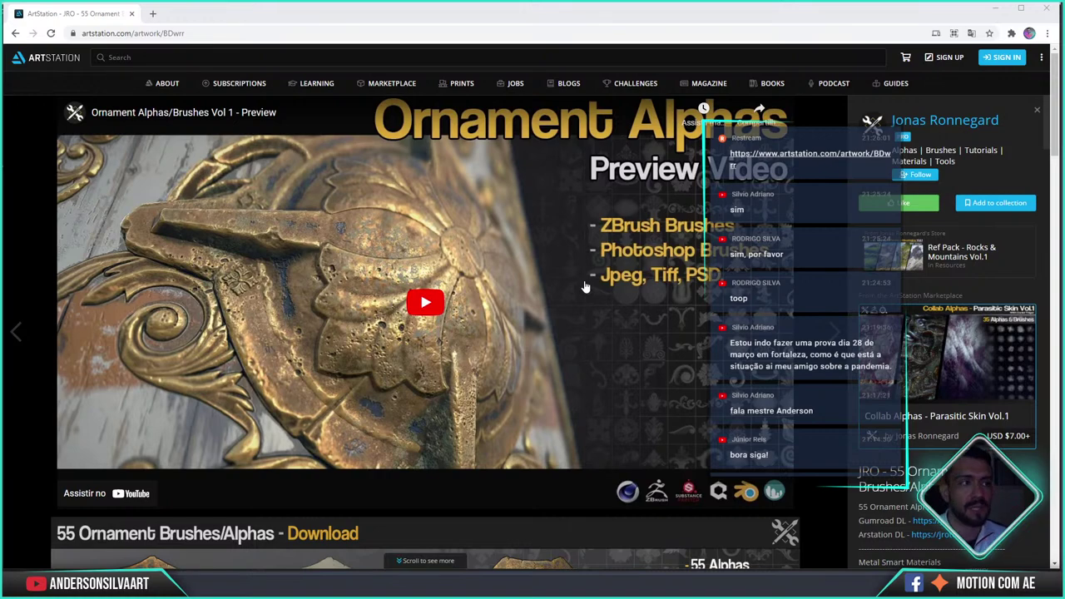
- Scroll through the ornament alphas previews, then go to the artist's ArtStation profile
scroll(512, 305, "down", 5)
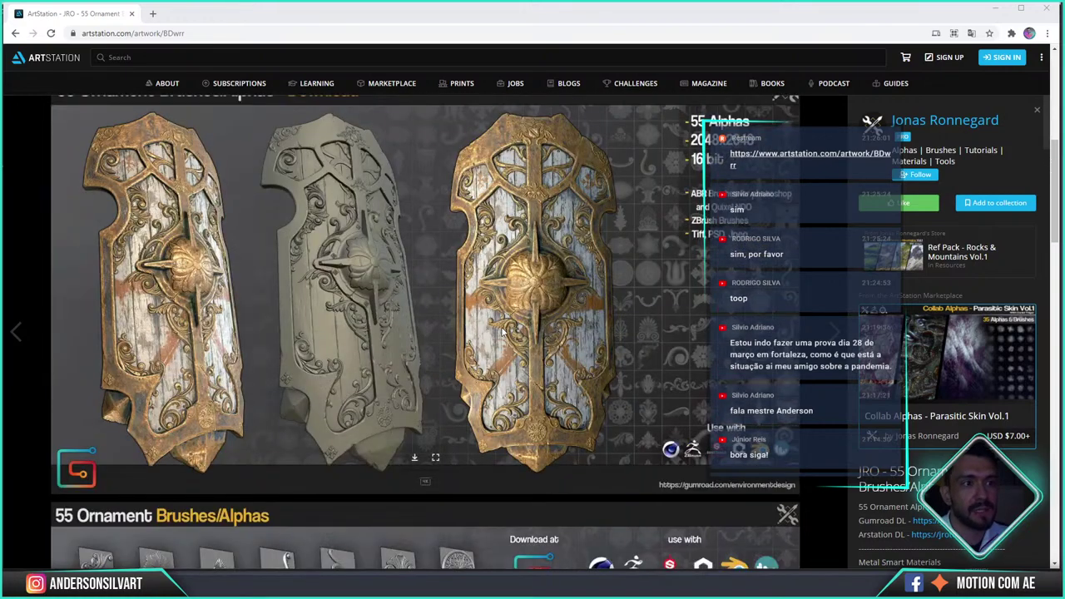
scroll(502, 331, "down", 5)
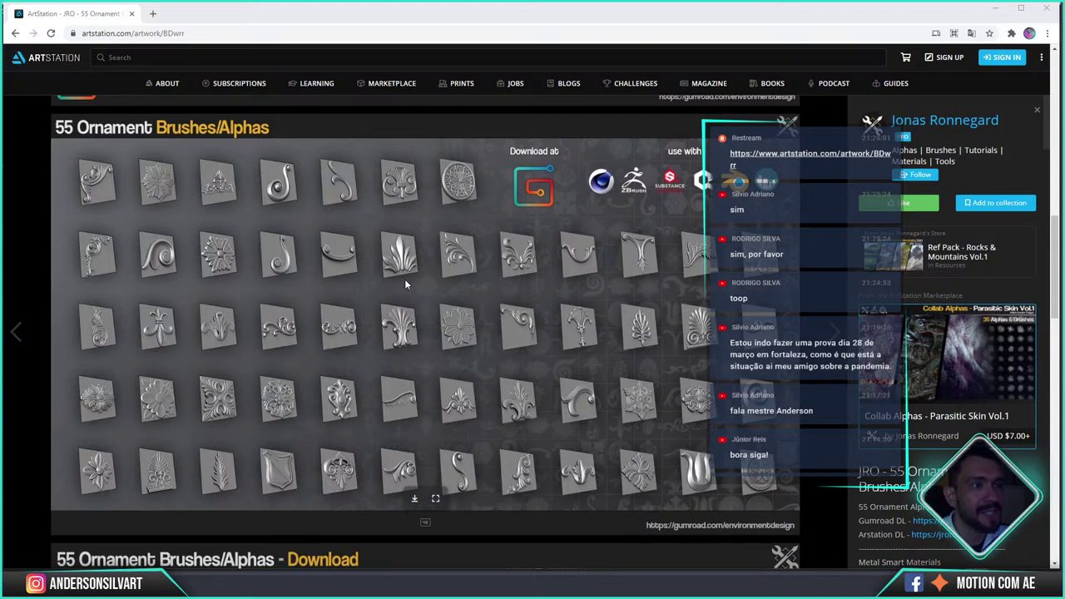
scroll(435, 277, "down", 5)
scroll(435, 276, "down", 3)
left_click(923, 125)
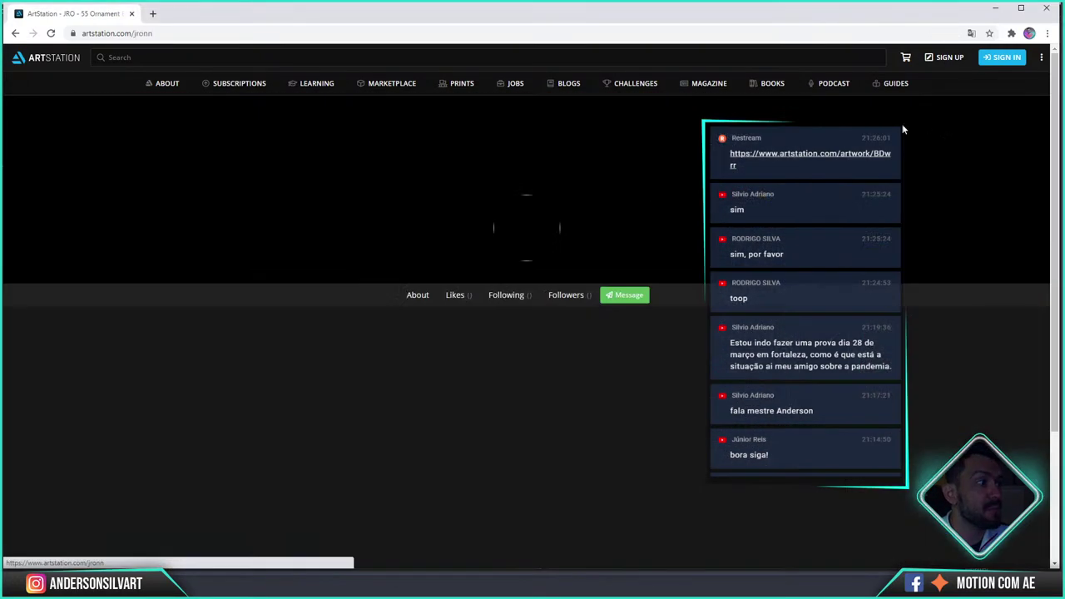
- Open the Hard-Surface Collection Update 11 artwork from the portfolio and browse through it
scroll(583, 241, "down", 5)
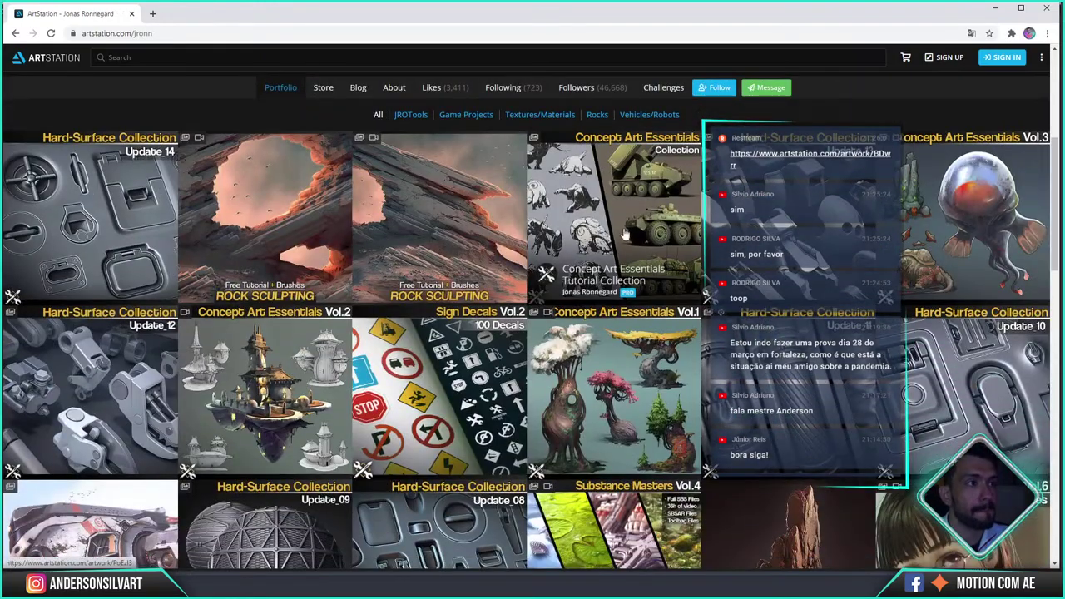
scroll(619, 231, "down", 2)
scroll(788, 223, "down", 1)
left_click(788, 223)
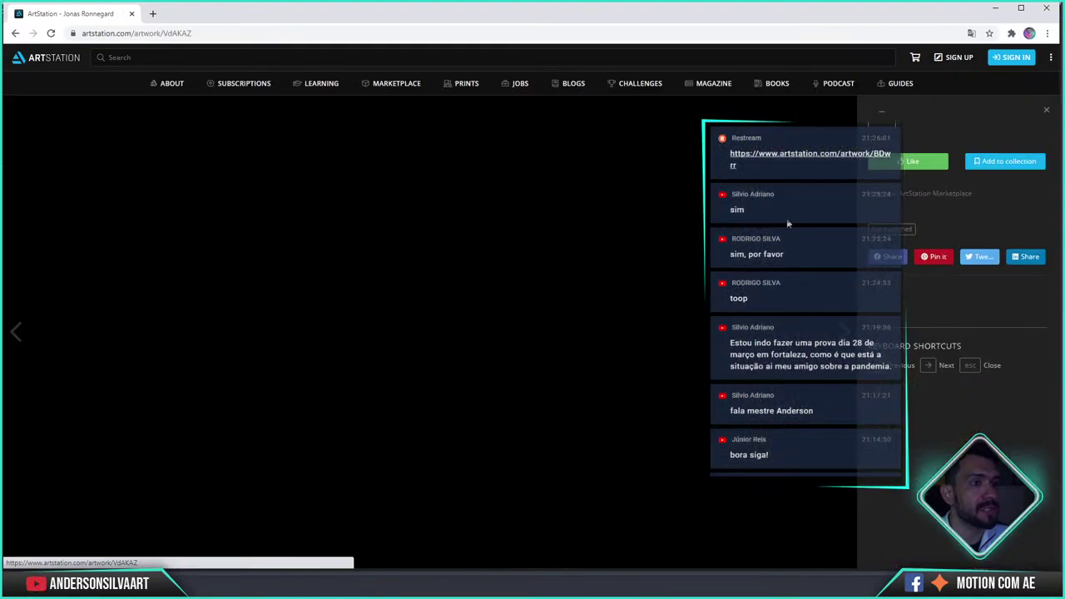
scroll(568, 269, "down", 3)
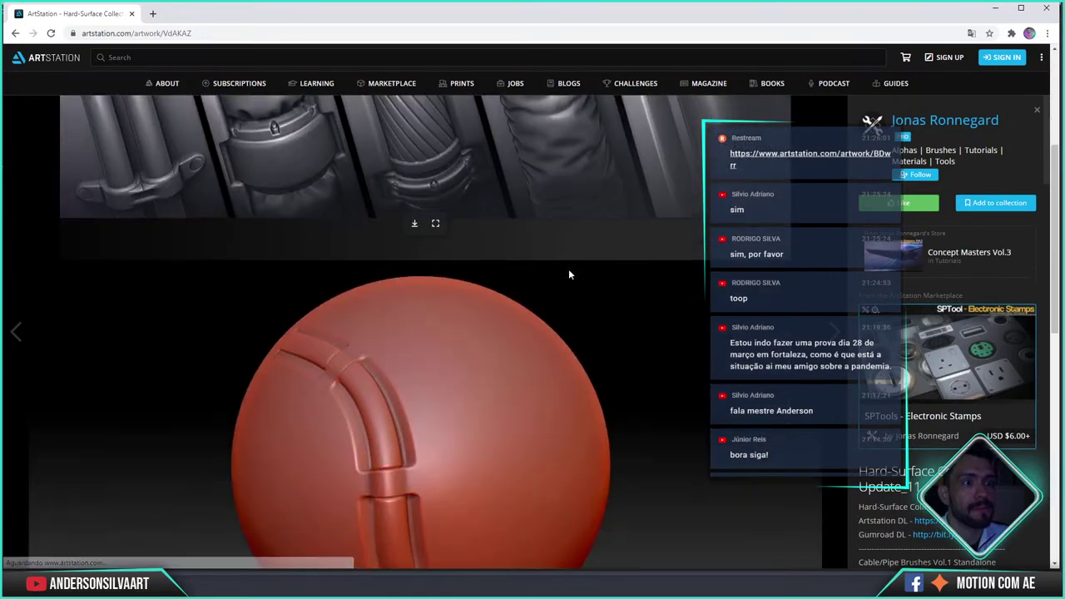
scroll(568, 273, "down", 6)
scroll(396, 254, "up", 3)
scroll(410, 272, "down", 2)
scroll(486, 266, "up", 3)
scroll(492, 265, "down", 4)
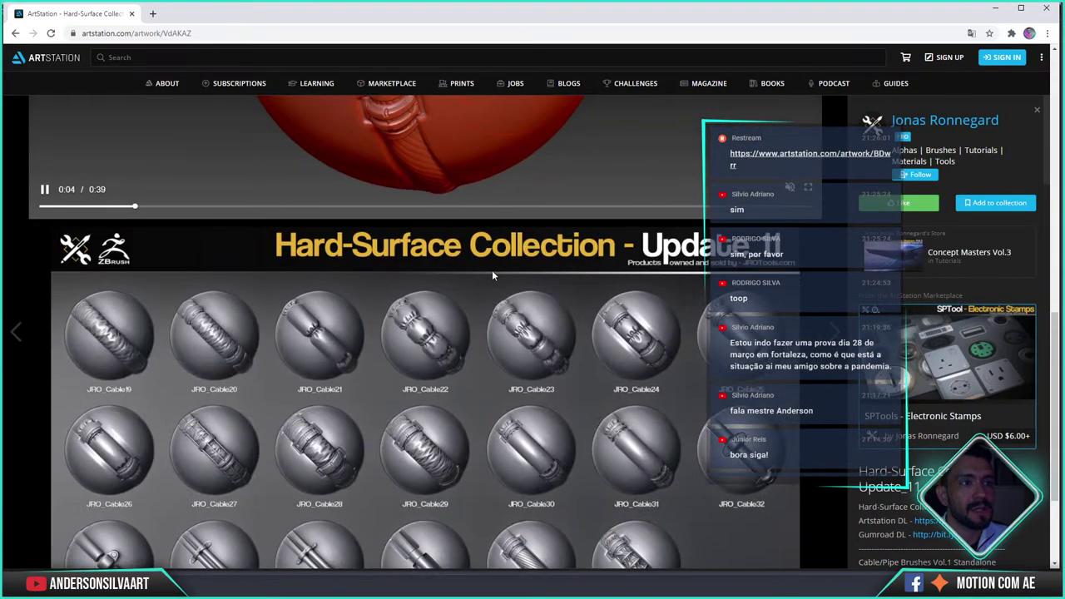
scroll(492, 275, "down", 2)
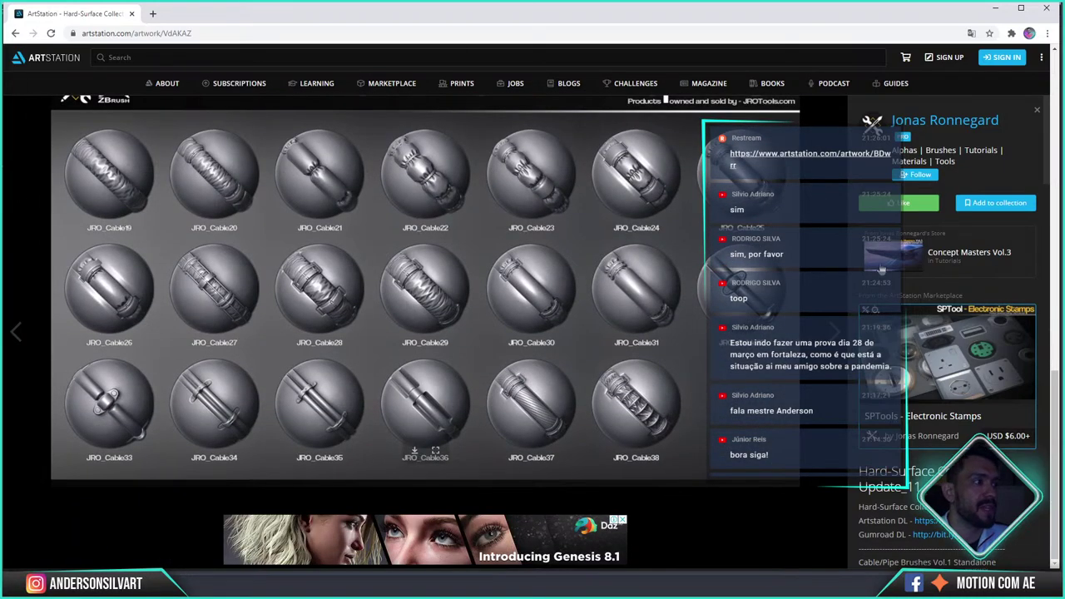
scroll(947, 333, "down", 1)
- Return to the 55 Ornament Brushes/Alphas page and follow its Gumroad download link
left_click(14, 33)
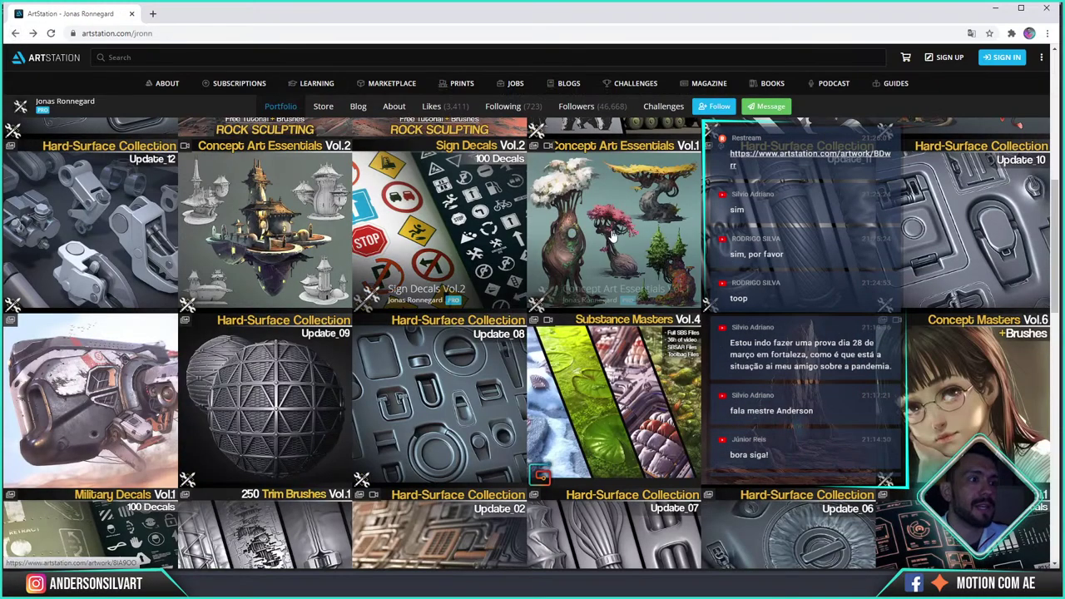
key("alt+Right")
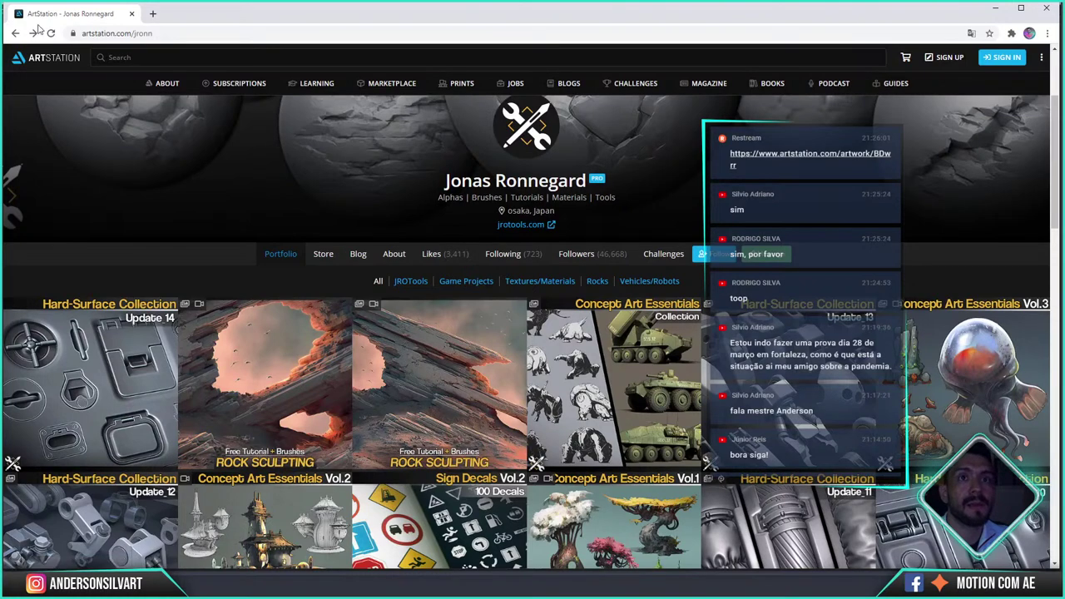
scroll(668, 302, "down", 2)
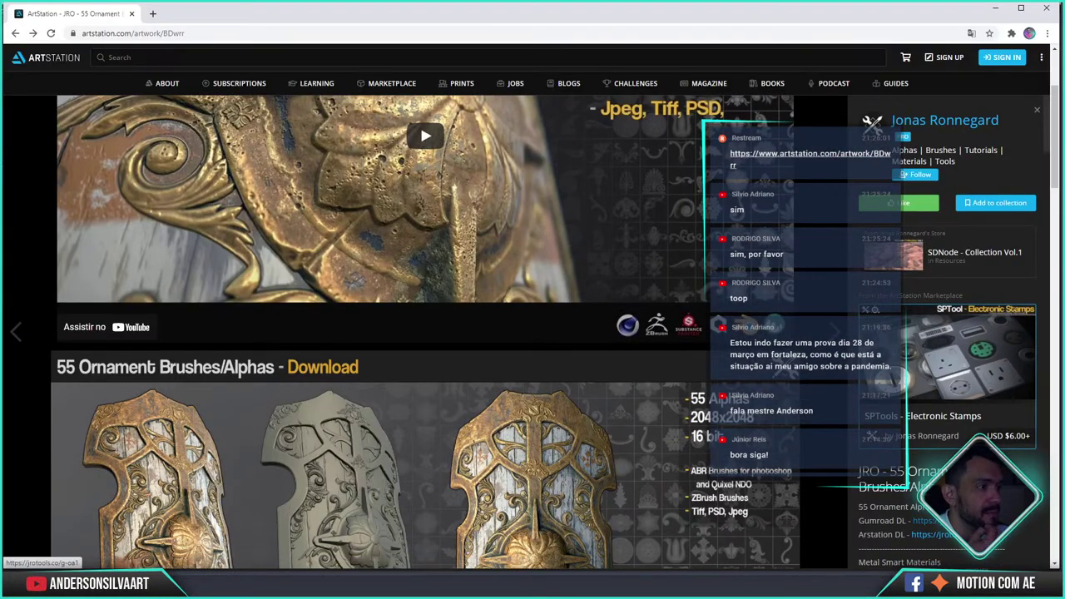
left_click(391, 132)
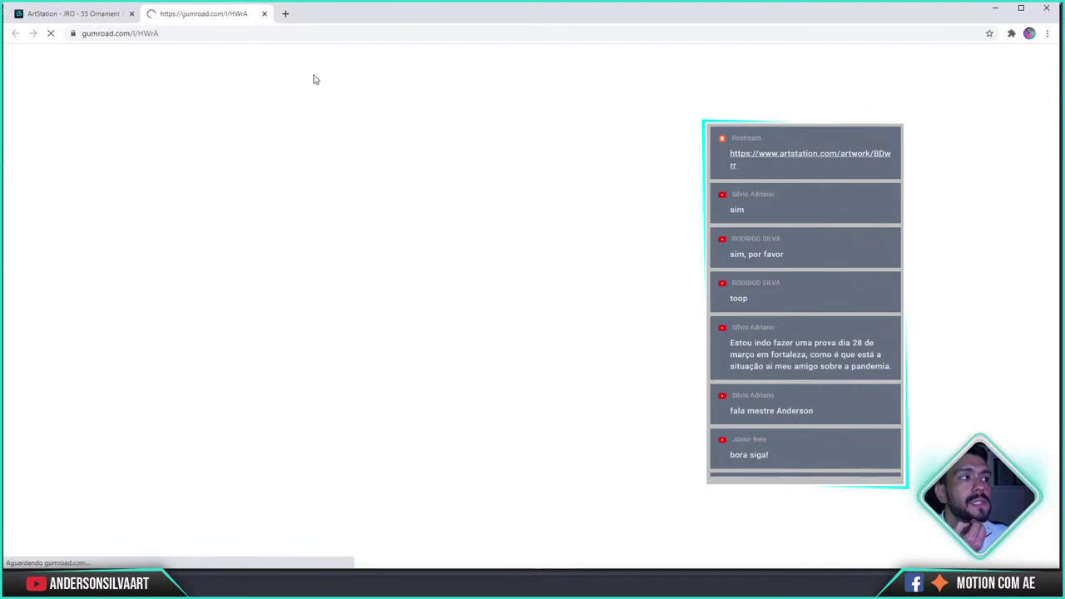
- Review the $6+ Gumroad licence options, then close the store tab and hide the browser
scroll(429, 243, "down", 5)
scroll(427, 243, "down", 5)
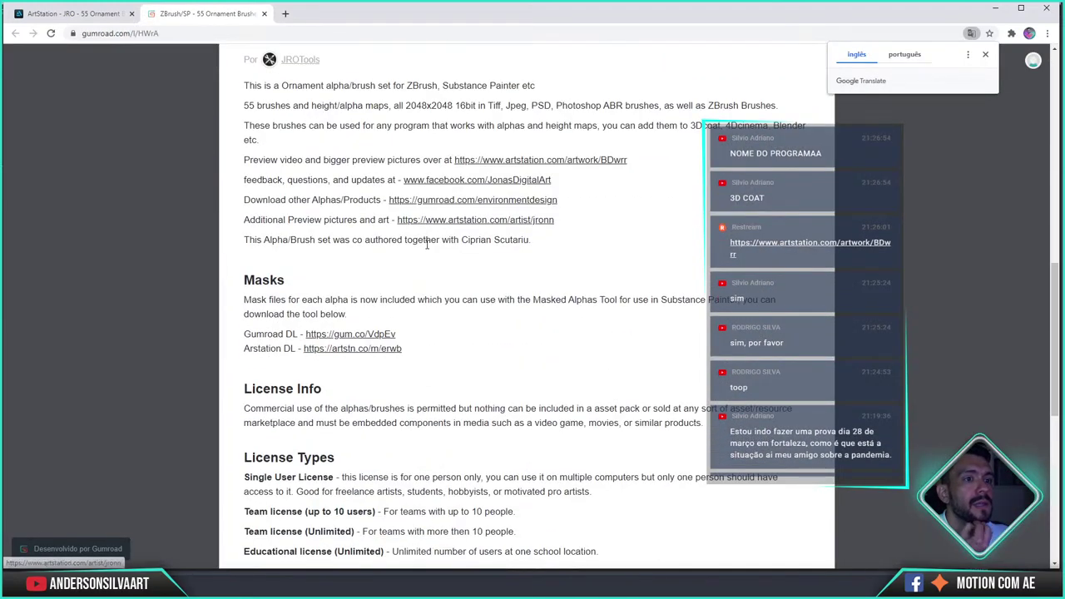
scroll(425, 243, "down", 5)
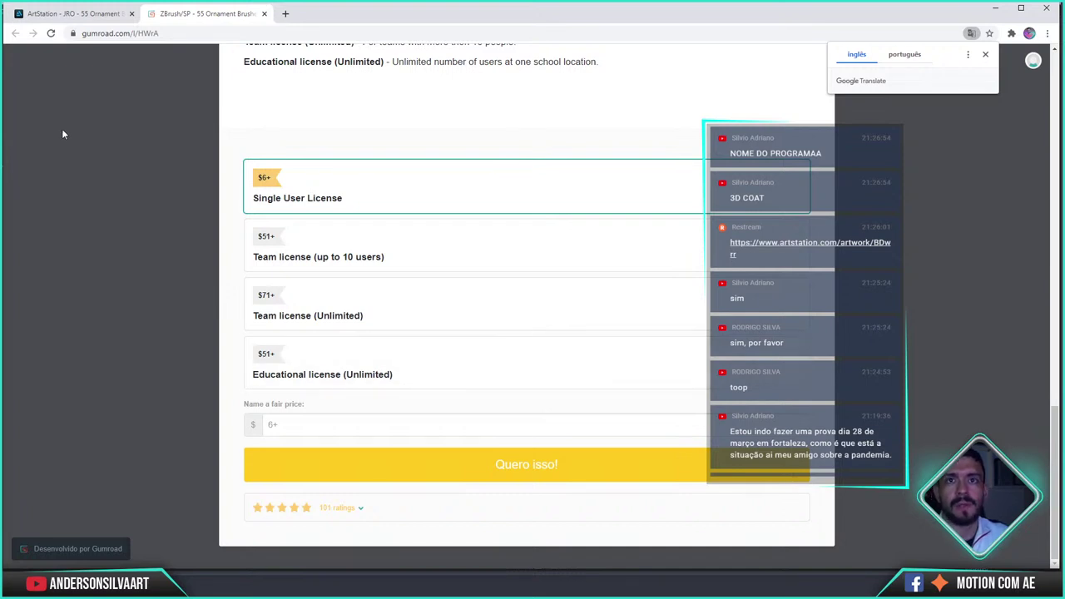
left_click(264, 14)
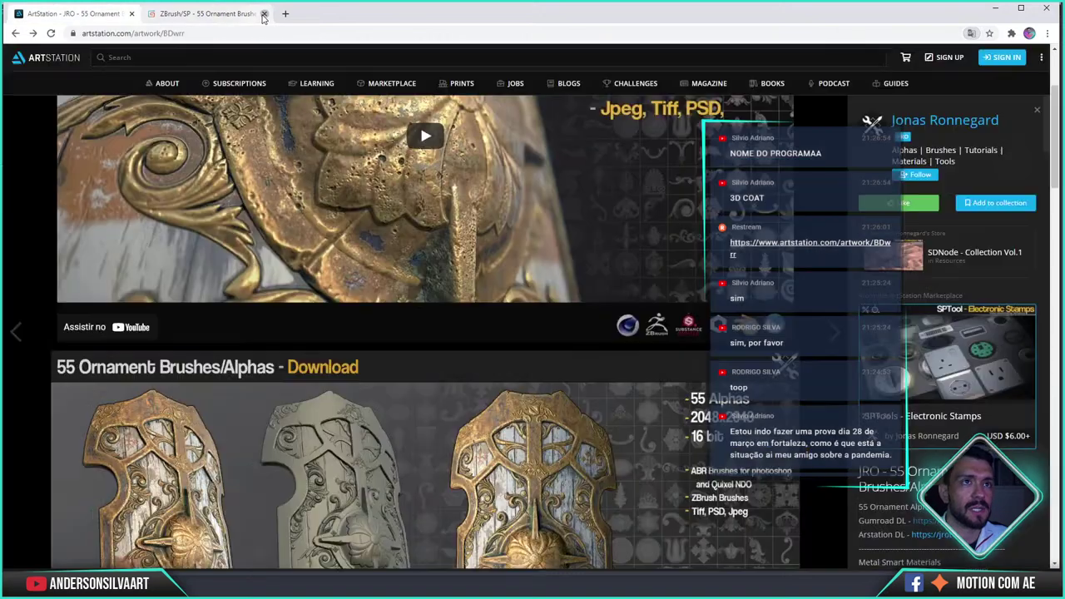
left_click(995, 9)
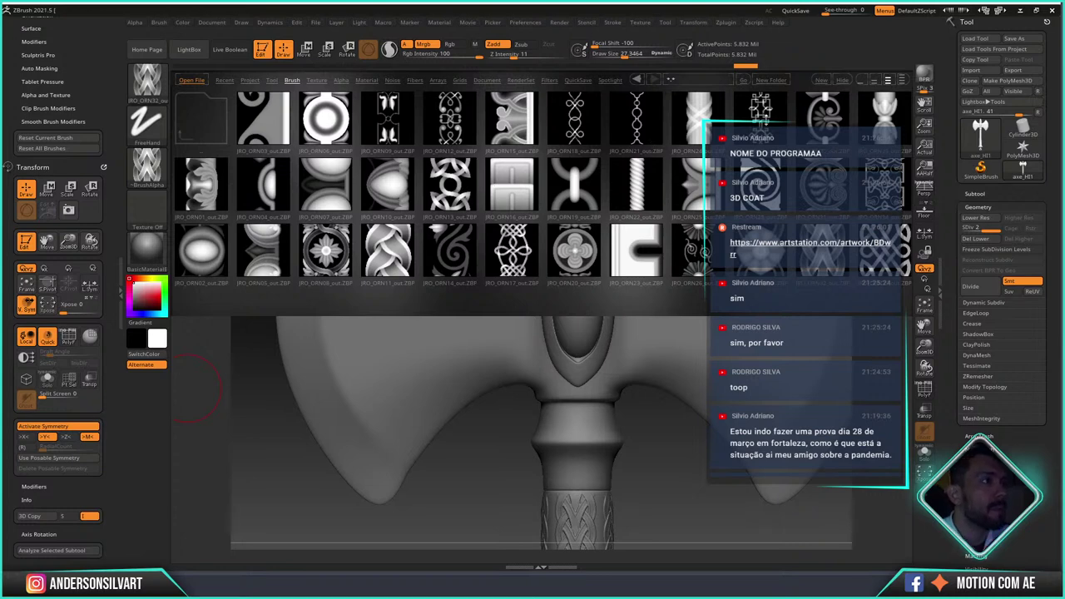
- Load an IRO_ORN ornament brush from Lightbox
left_click(763, 118)
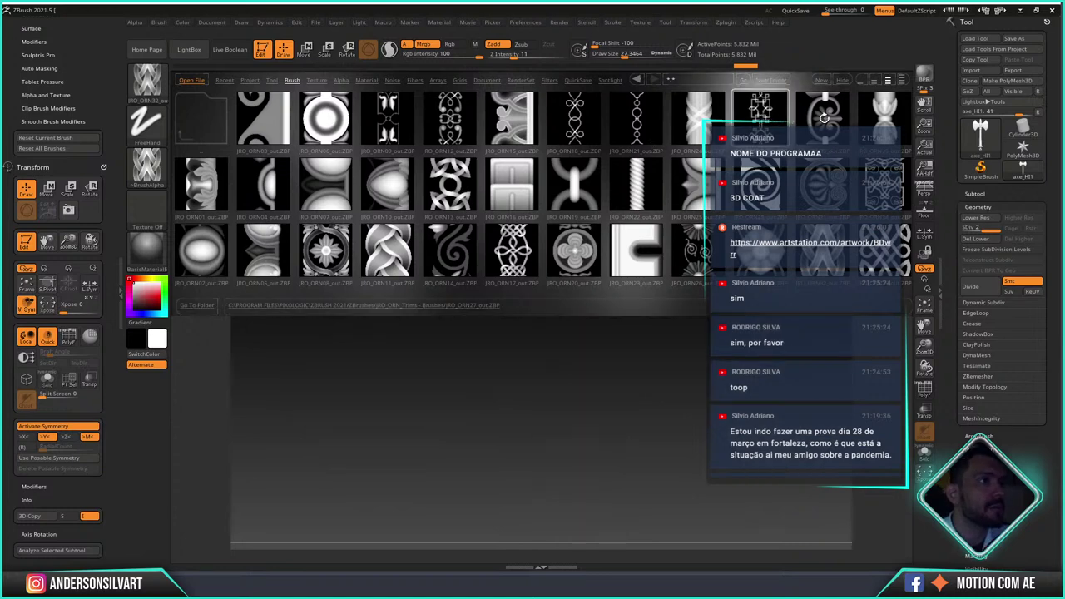
double_click(824, 117)
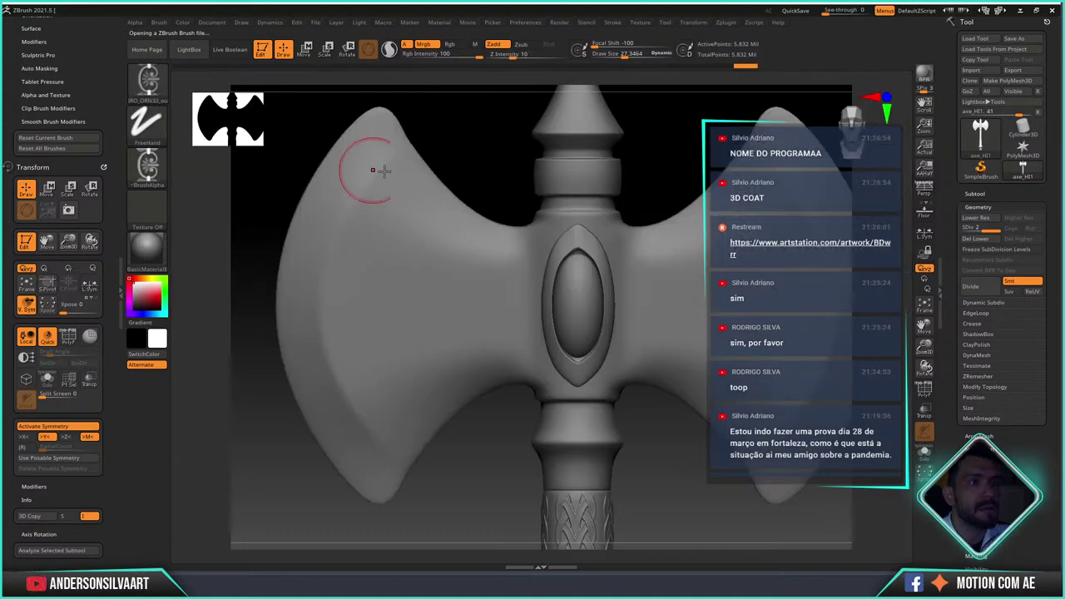
mouse_move(463, 152)
right_mouse_down()
mouse_move(491, 184)
mouse_move(478, 199)
right_mouse_up()
- Enable X symmetry and test an ornament strip down the blade, then undo it
right_click_drag(505, 363, 557, 155)
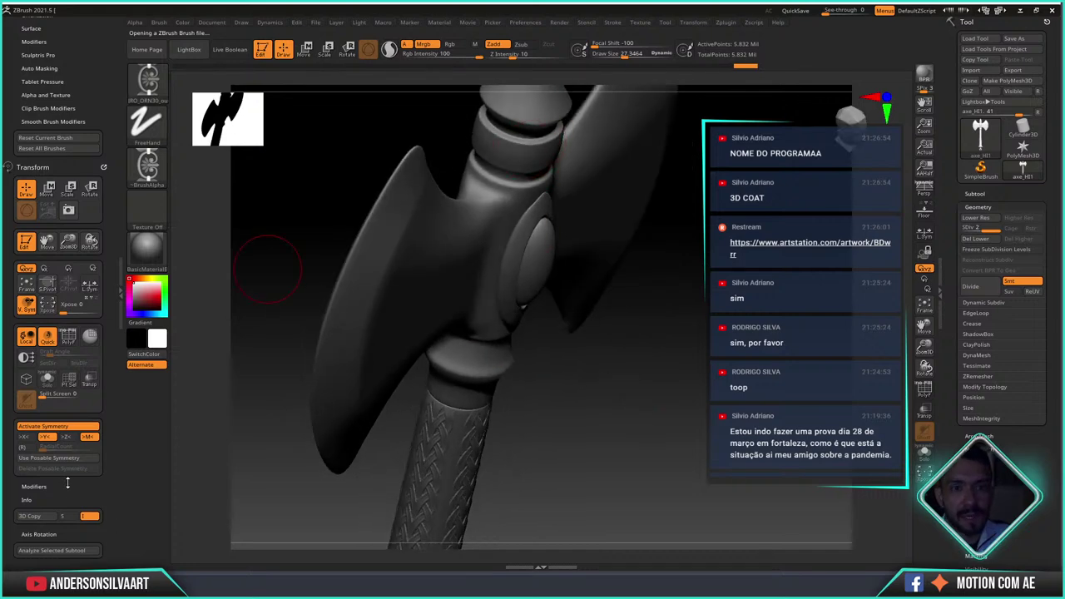
left_click(24, 437)
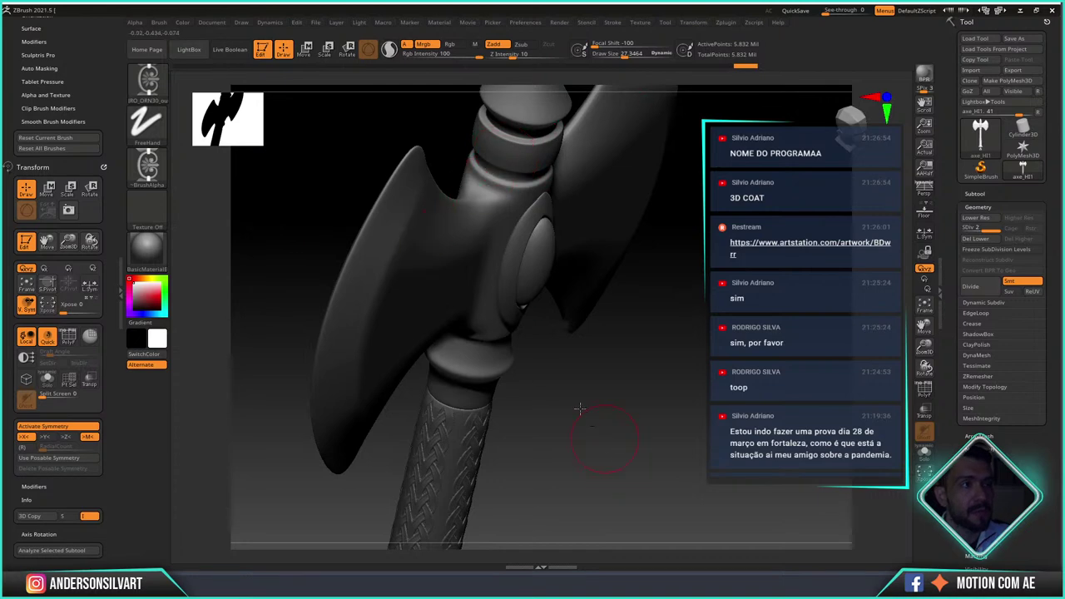
right_click_drag(591, 420, 409, 266)
left_click_drag(373, 194, 372, 304)
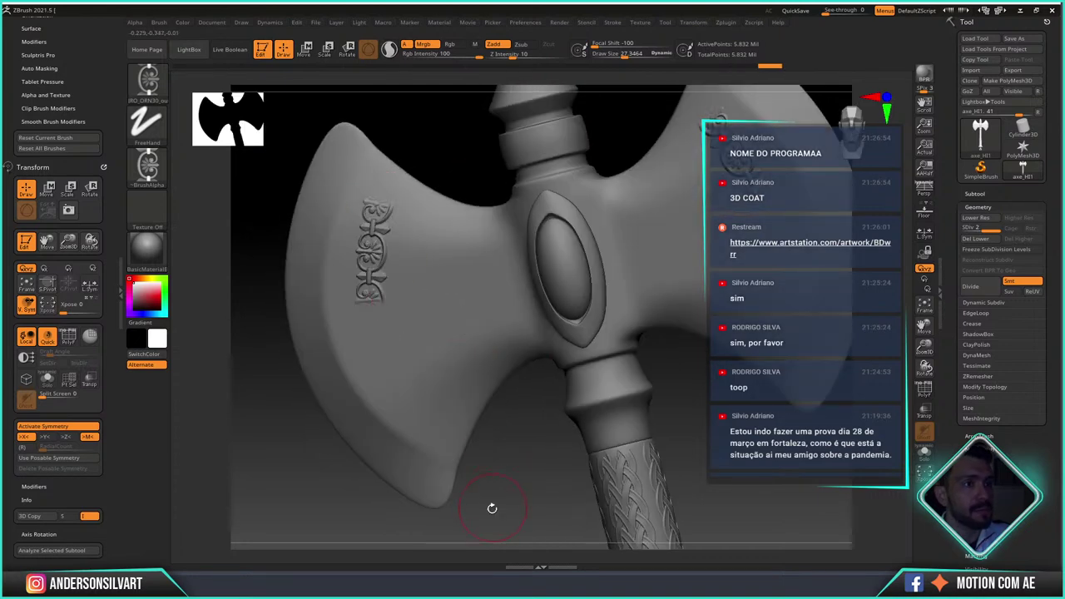
mouse_move(492, 506)
right_mouse_down()
mouse_move(633, 444)
mouse_move(533, 439)
right_mouse_up()
key("ctrl+z")
key("ctrl+z")
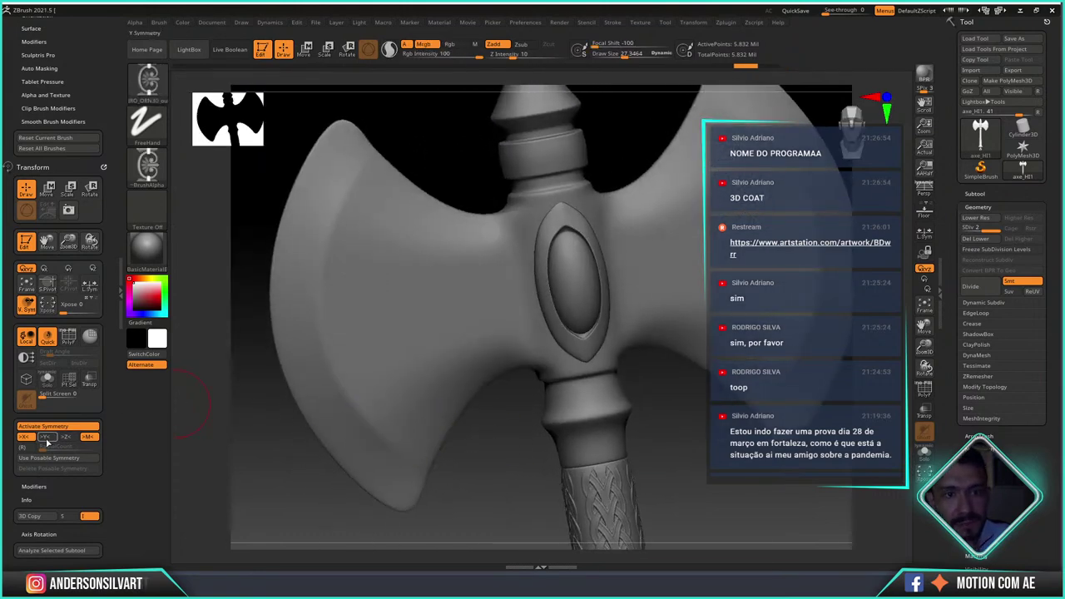
- Add Z symmetry, test an ornament border on the left blade edge, undo it, and return to front view
left_click(66, 437)
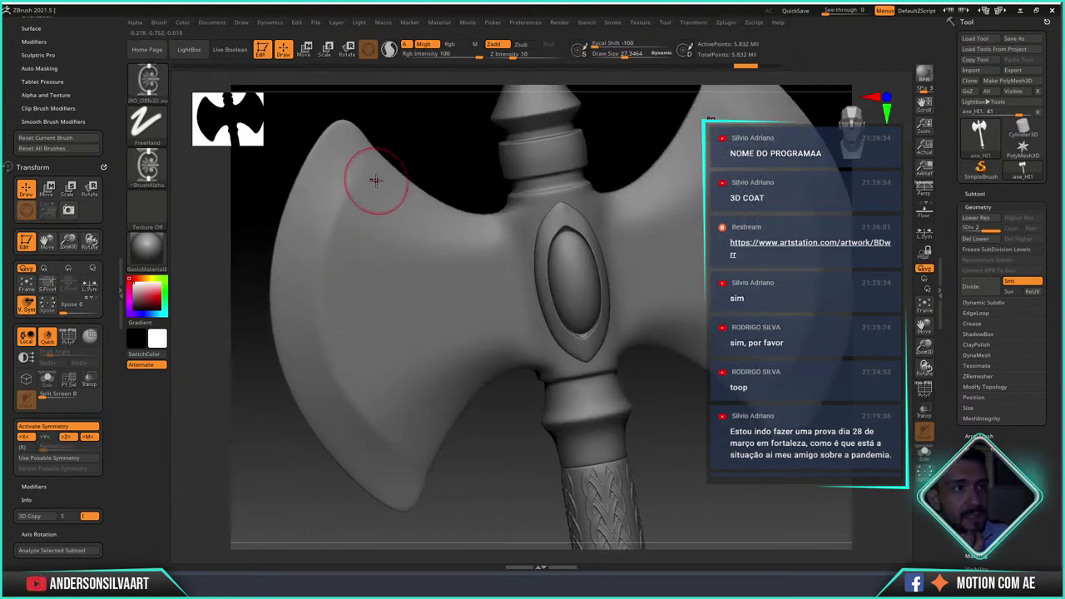
left_click_drag(375, 180, 371, 449)
right_click_drag(511, 486, 580, 502)
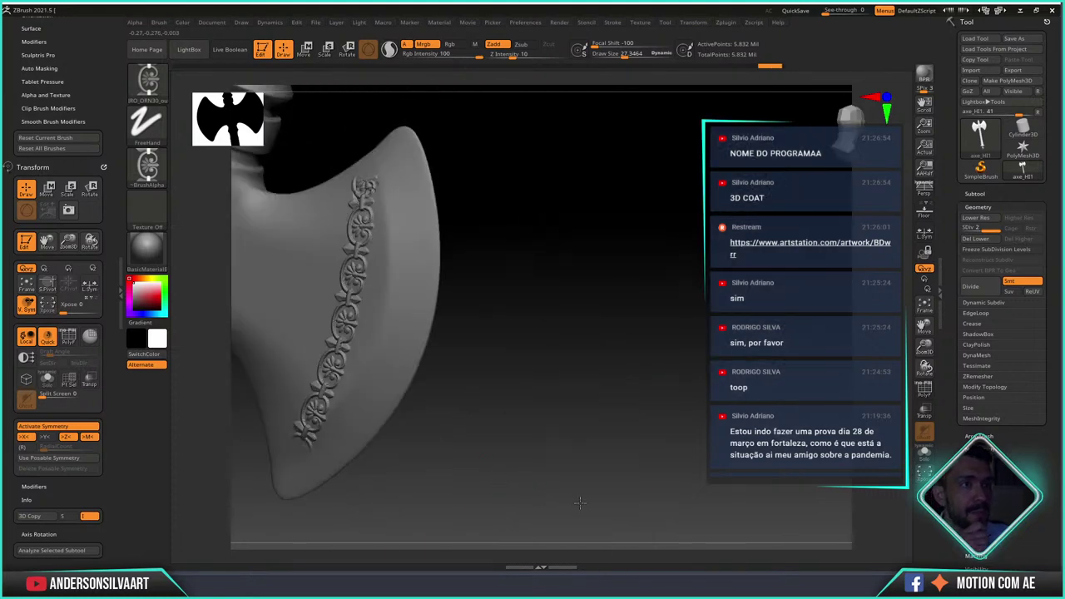
left_click_drag(580, 502, 480, 482)
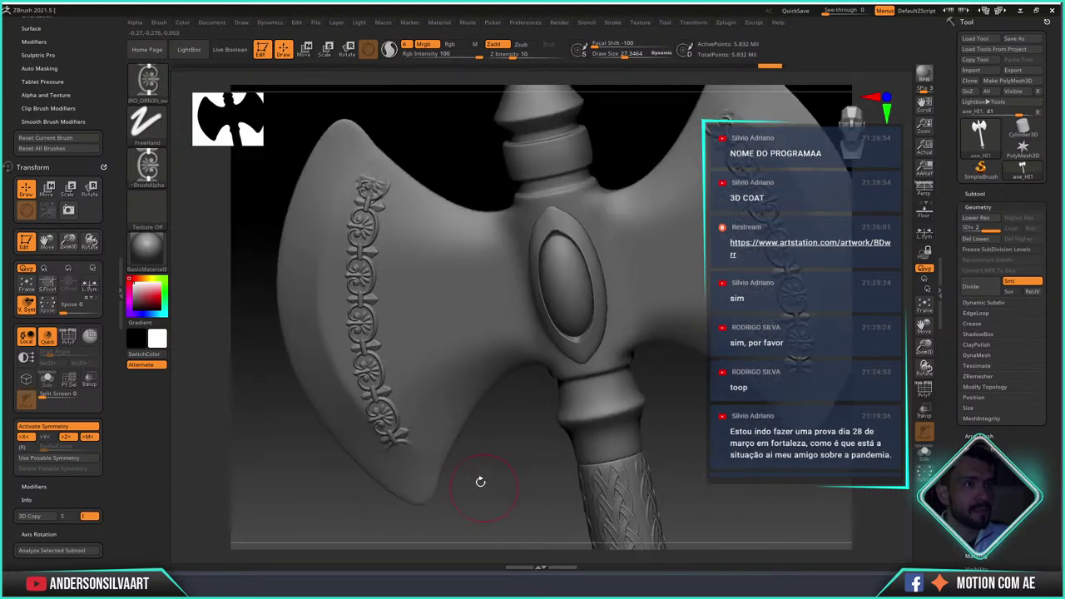
key("ctrl+z")
right_click_drag(405, 278, 389, 216, "shift")
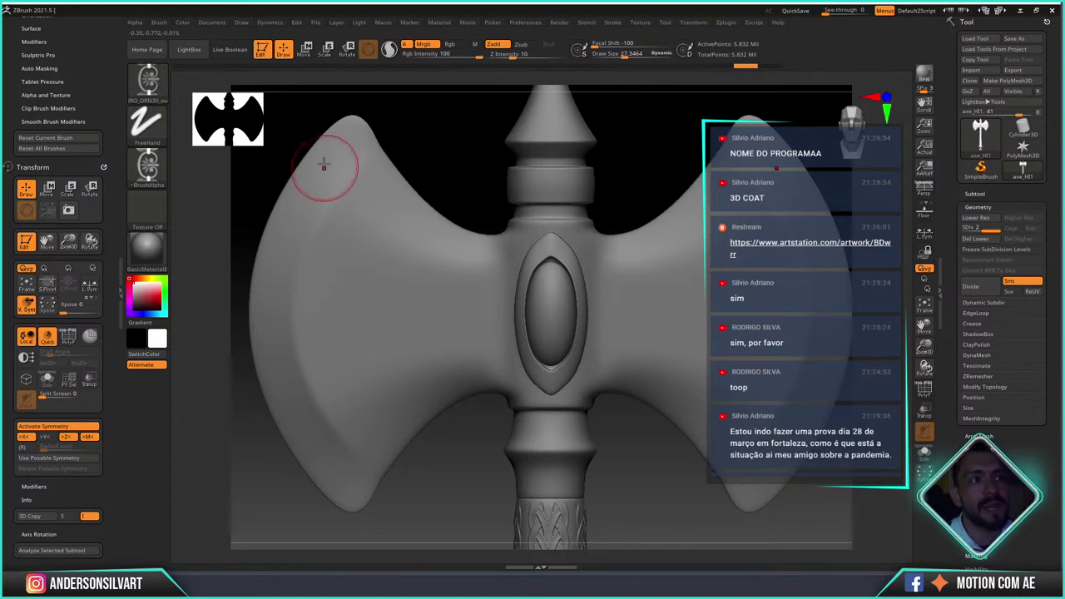
- Lay the mirrored ornament chain down the left blade edge, undoing and redrawing it to the bottom
left_click_drag(388, 166, 368, 178)
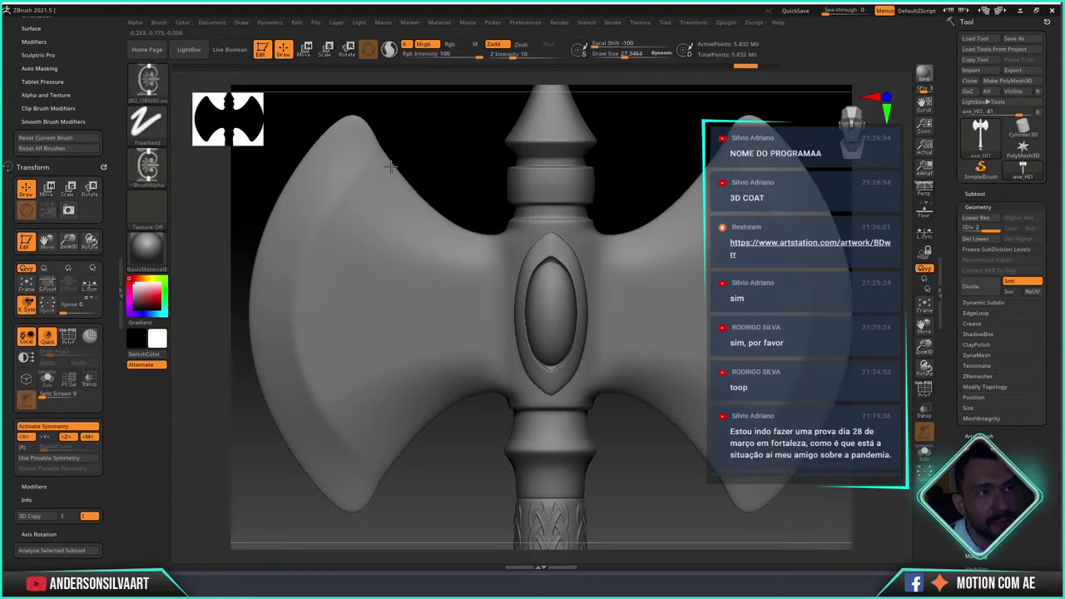
left_click_drag(378, 177, 391, 172)
left_click_drag(354, 212, 332, 231)
left_click_drag(324, 267, 316, 370)
key("ctrl+z")
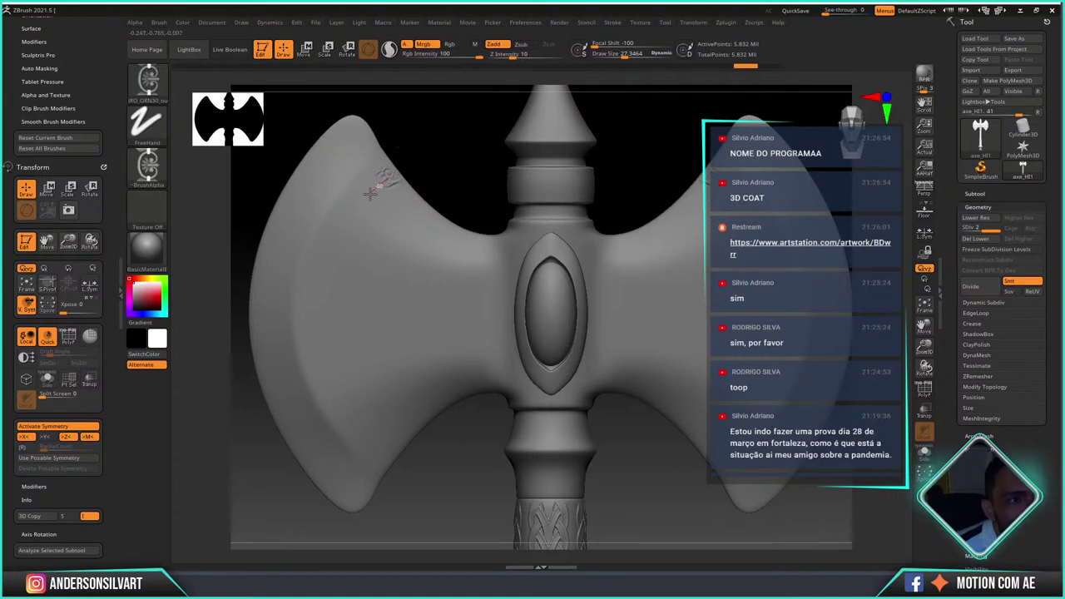
left_click_drag(361, 198, 338, 218)
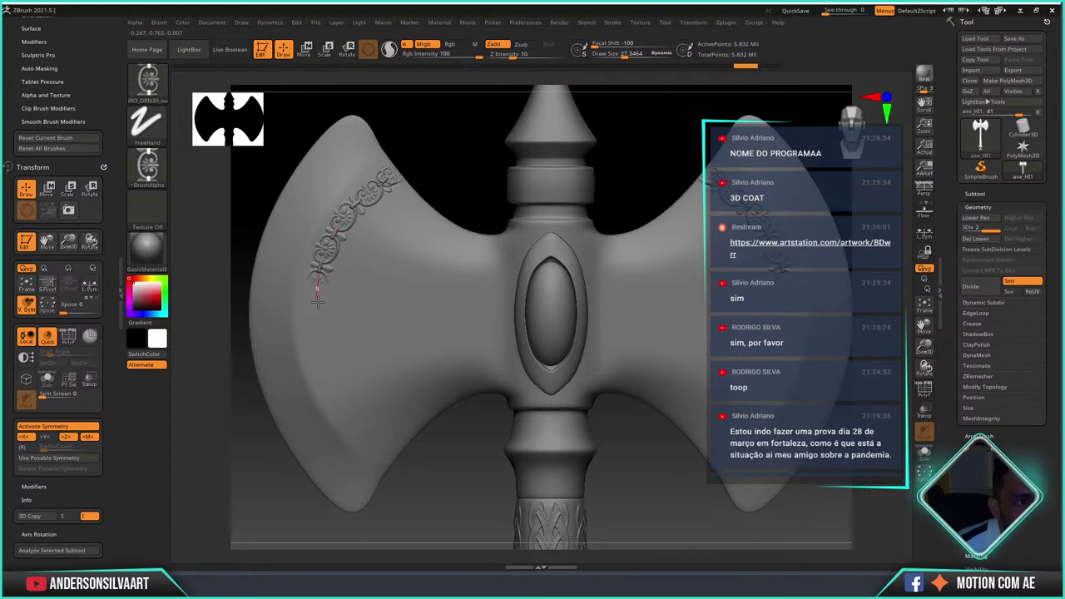
left_click_drag(328, 379, 354, 422)
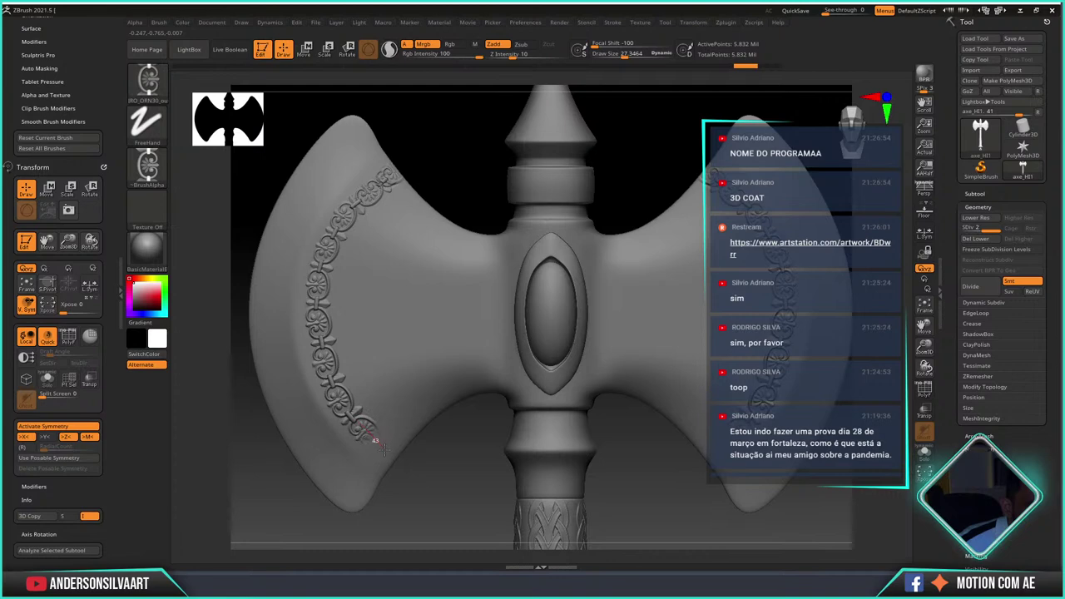
- Reset to a front view, undo, and redraw the border along the upper-left blade edge
left_click_drag(395, 459, 383, 449)
key("space")
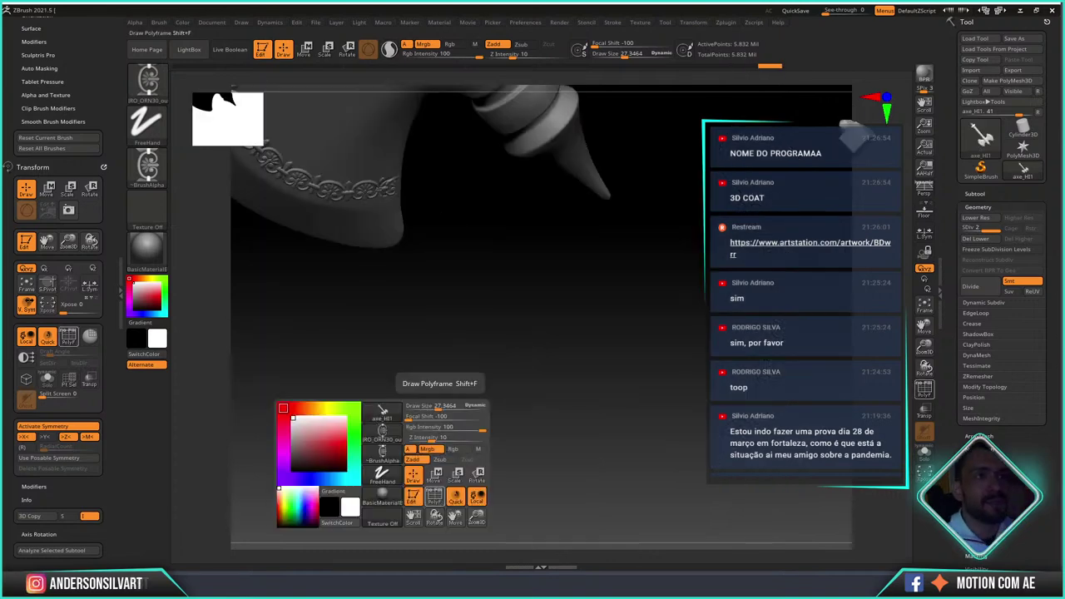
left_click_drag(711, 228, 358, 204, "shift")
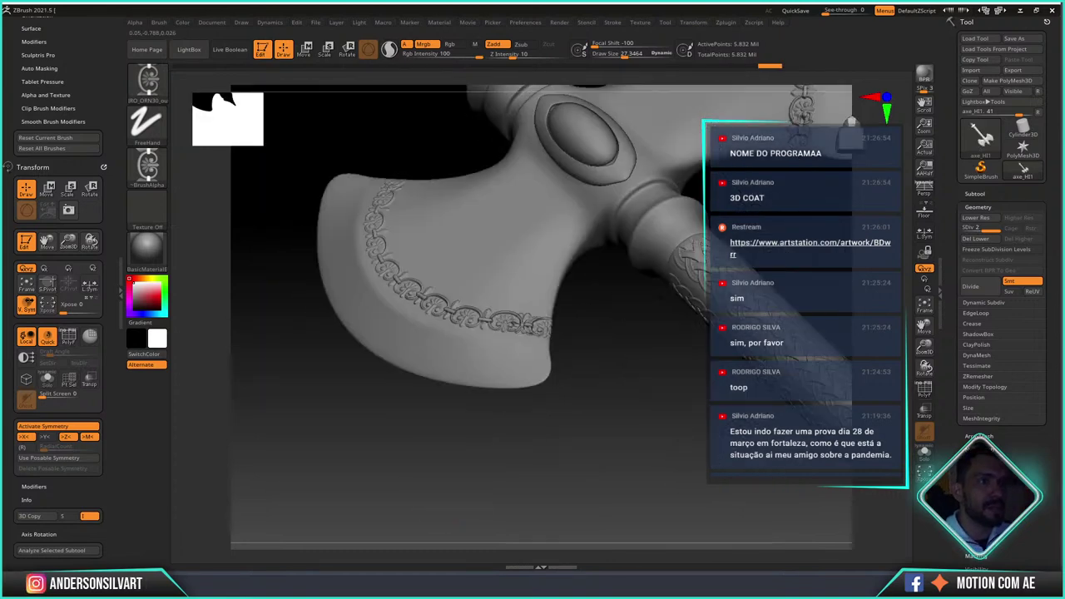
left_click_drag(699, 333, 702, 431, "shift")
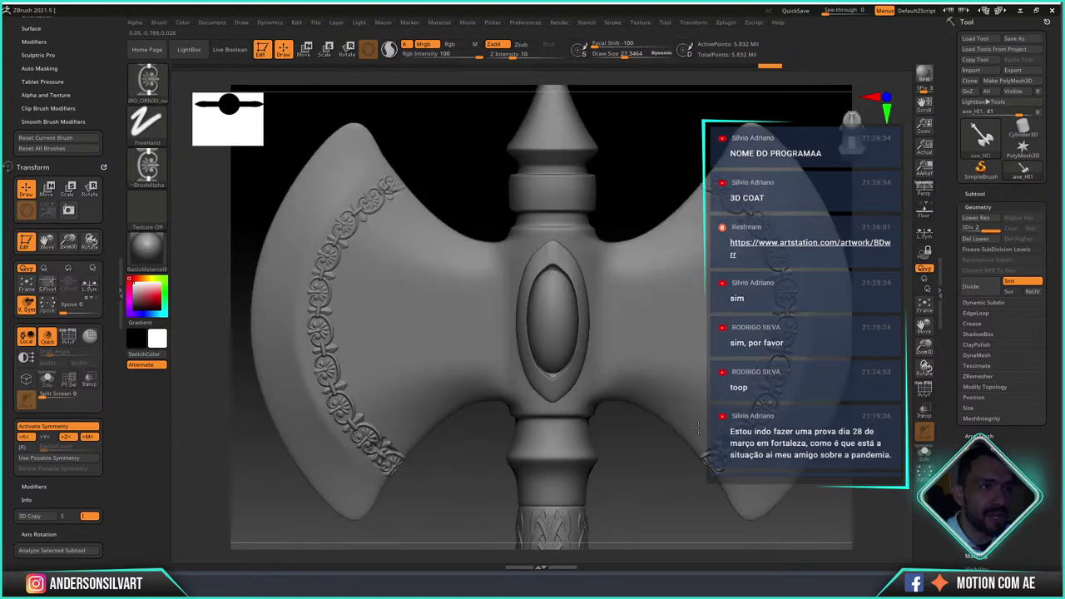
left_click_drag(689, 352, 696, 341, "alt")
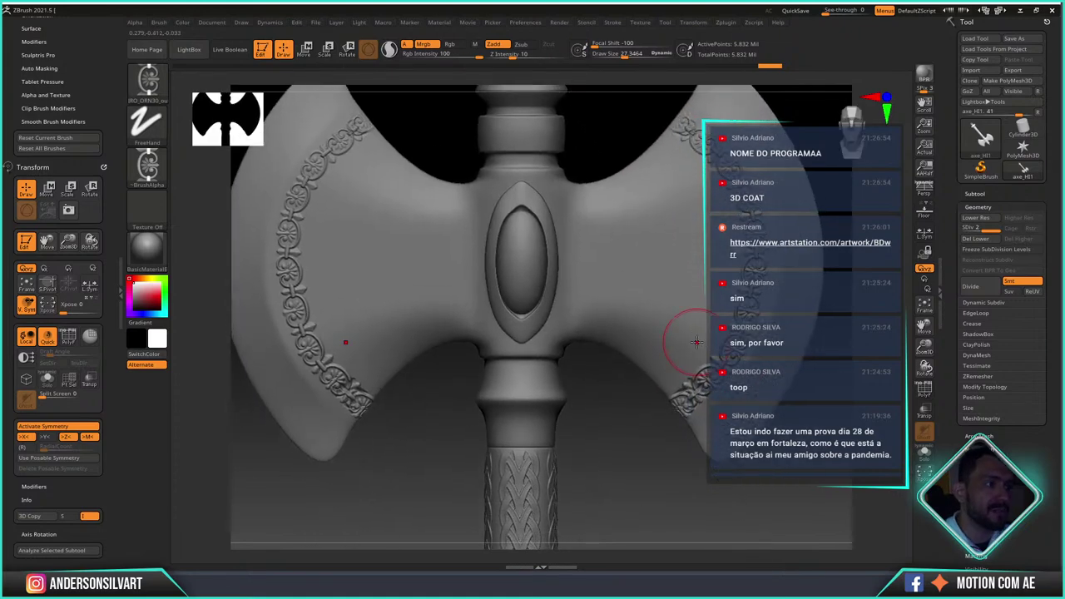
key("ctrl+z")
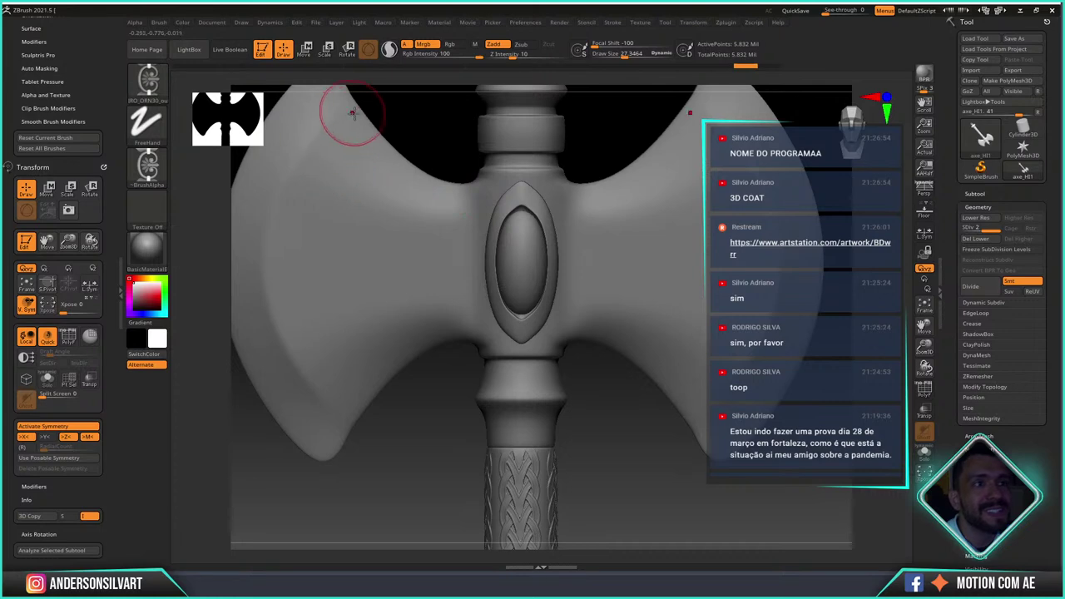
mouse_move(362, 122)
left_mouse_down()
mouse_move(296, 224)
mouse_move(291, 287)
mouse_move(303, 337)
mouse_move(368, 414)
left_mouse_up()
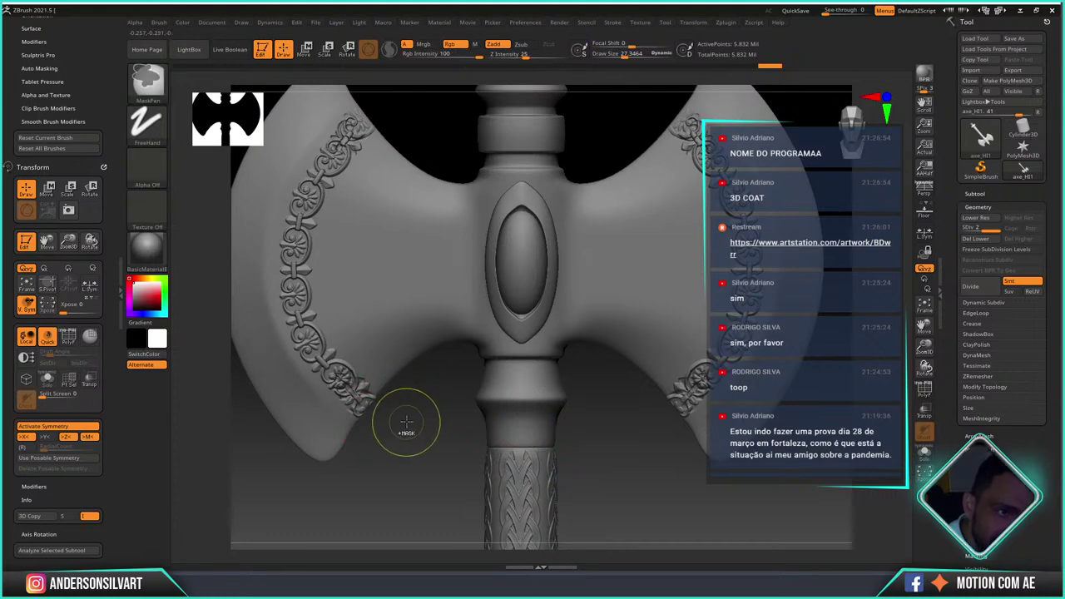
- Save the axe over axe_HI1.ZTL, confirming the overwrite
left_click(1026, 46)
left_click(410, 188)
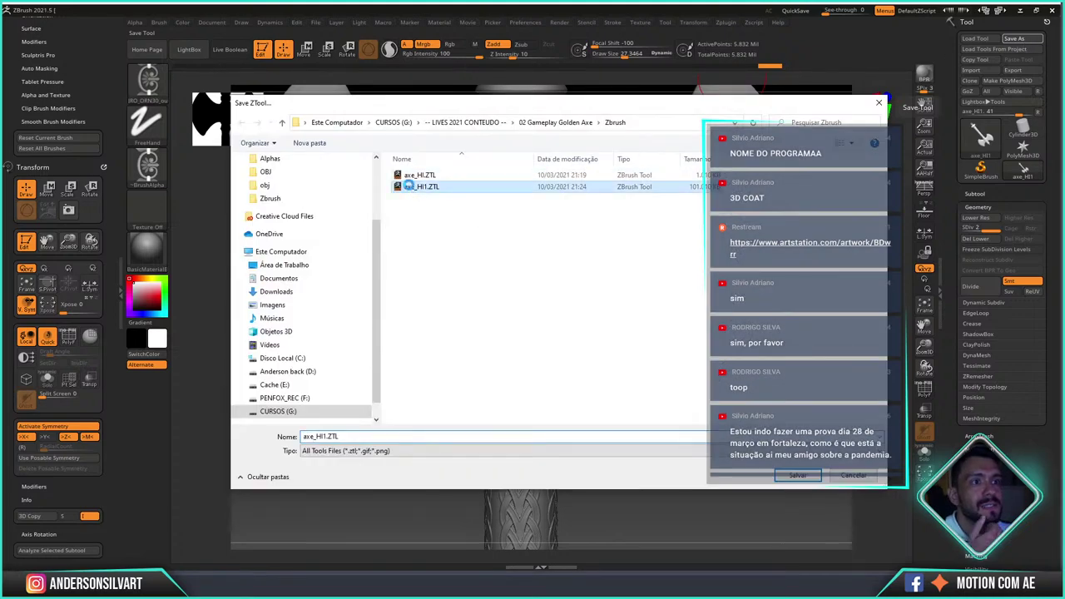
double_click(411, 188)
left_click(738, 306)
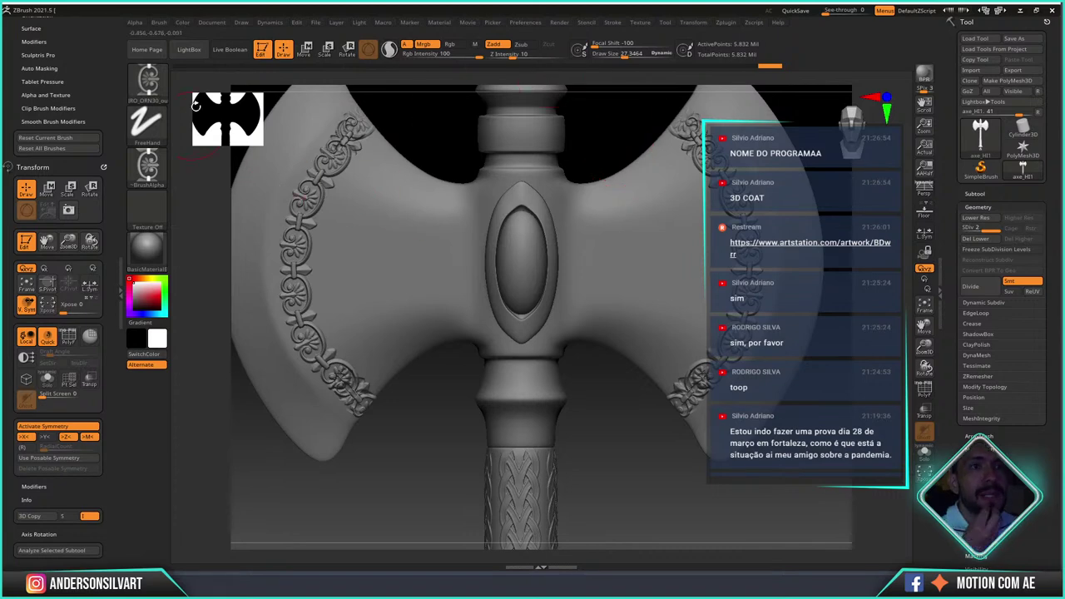
left_click(146, 84)
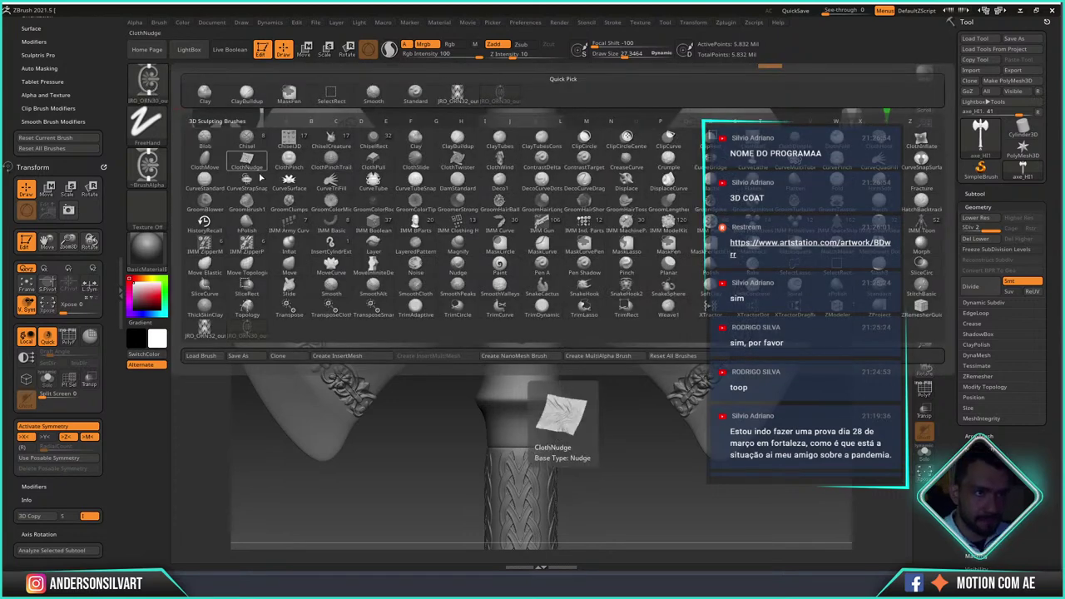
- Load an ornament brush from the JRO_ORN_Vol01 folder in LightBox
key("comma")
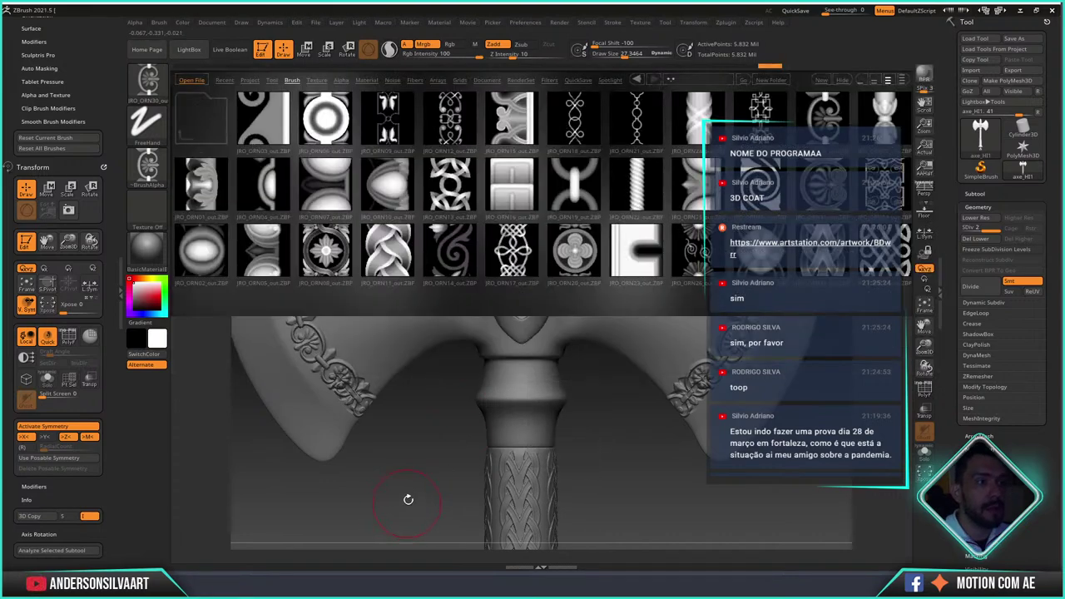
left_click(200, 108)
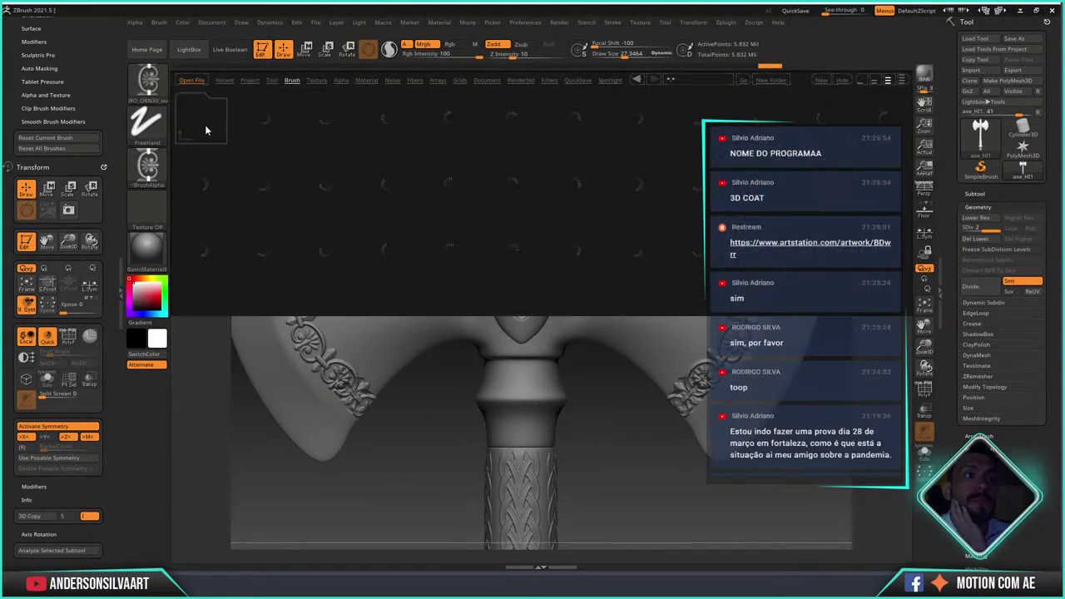
left_click(387, 254)
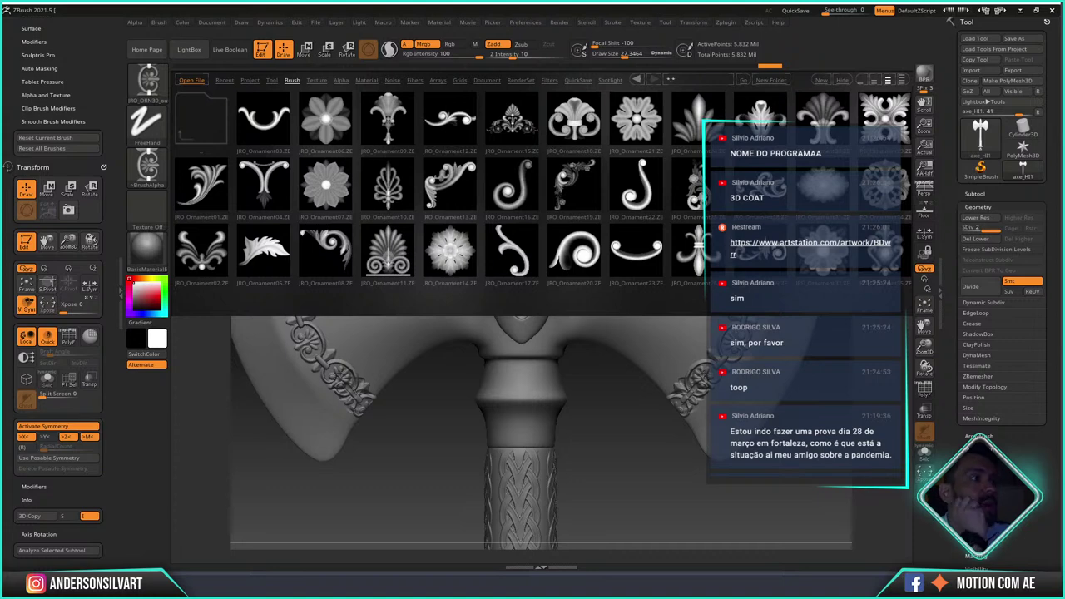
double_click(574, 184)
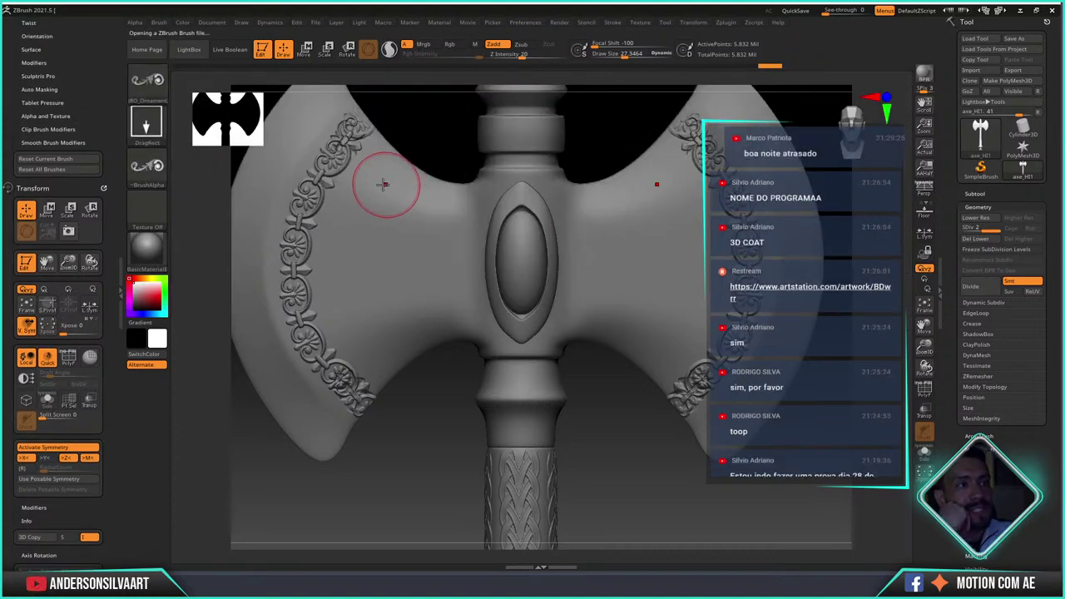
- Test-stamp the ornament on the blade, undo it, and bring up the Brush palette
mouse_move(388, 183)
left_mouse_down()
mouse_move(406, 219)
mouse_move(431, 133)
left_mouse_up()
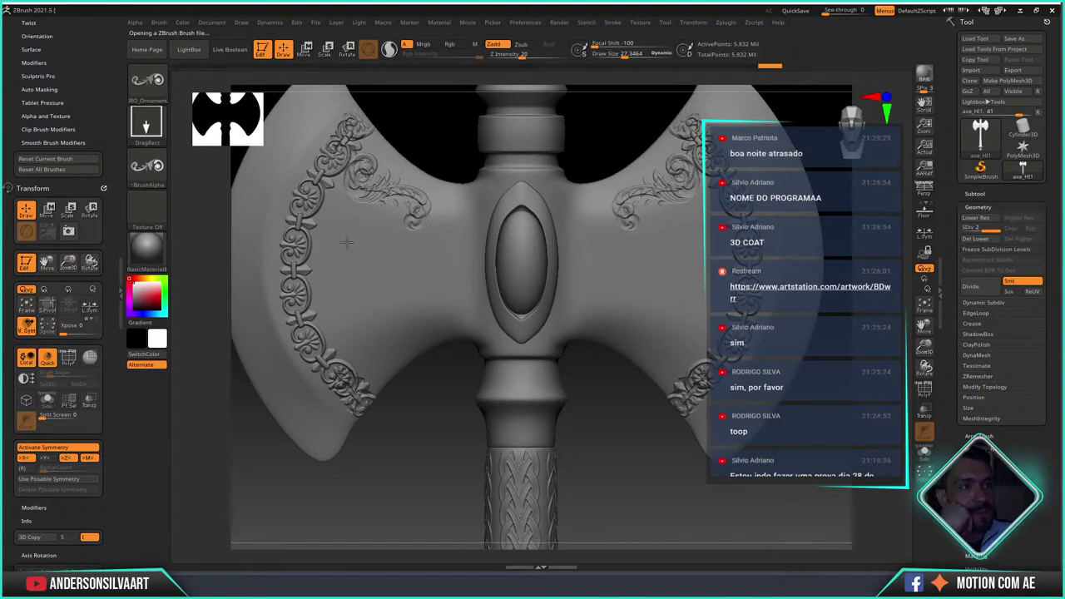
left_click_drag(431, 133, 439, 126)
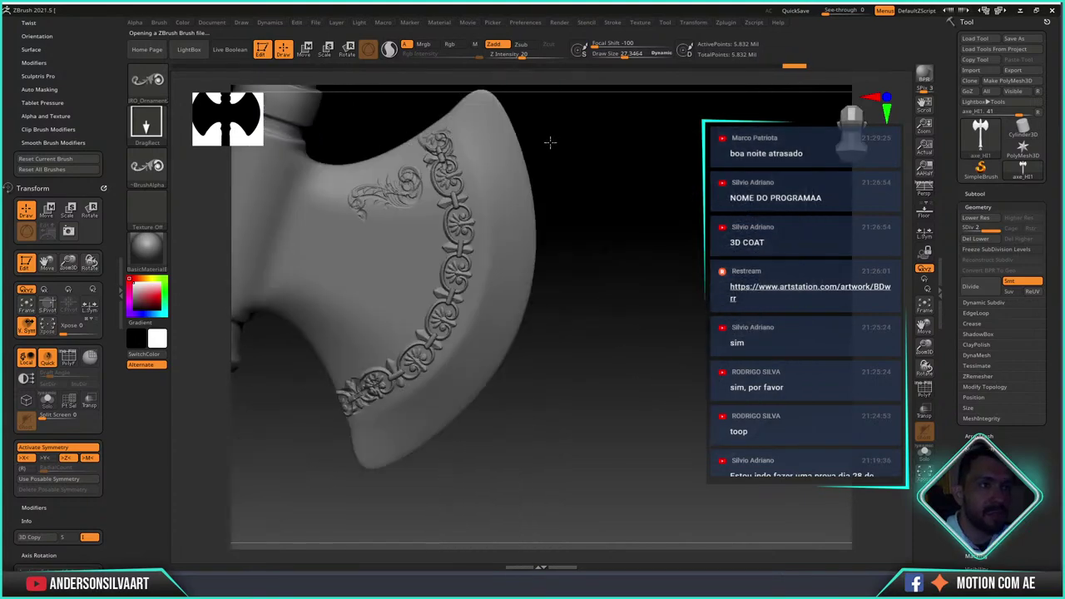
key("ctrl+z")
left_click_drag(452, 143, 446, 128)
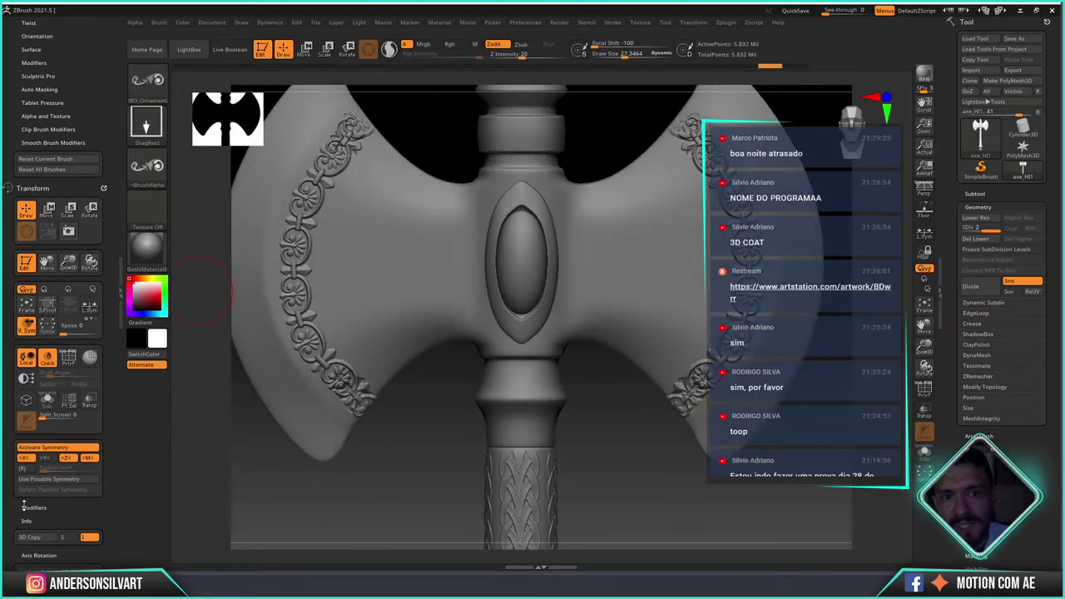
scroll(107, 517, "down", 2)
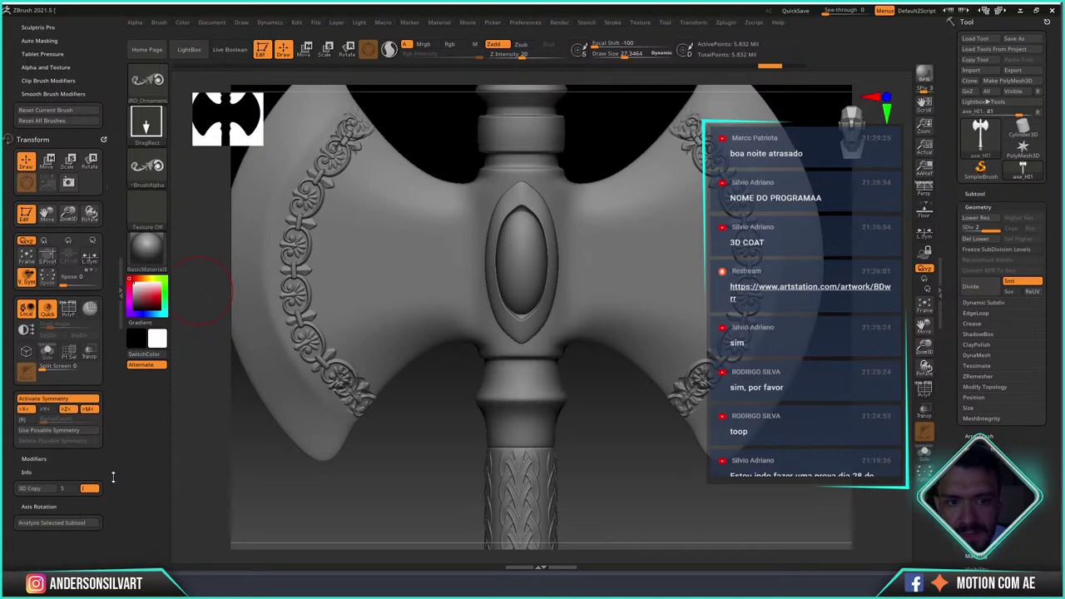
scroll(113, 475, "up", 1)
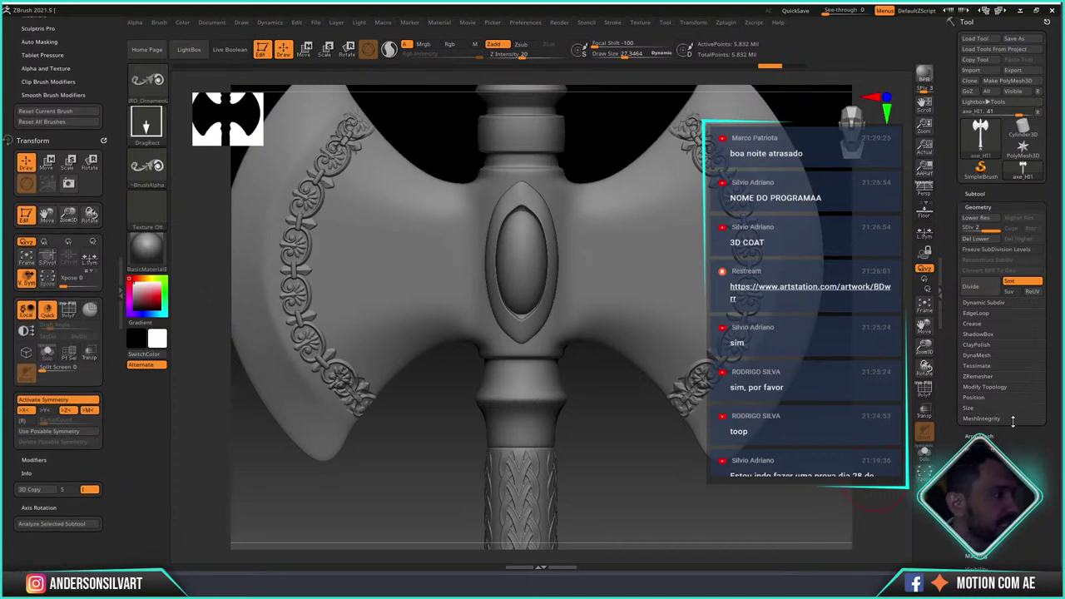
scroll(958, 446, "down", 5)
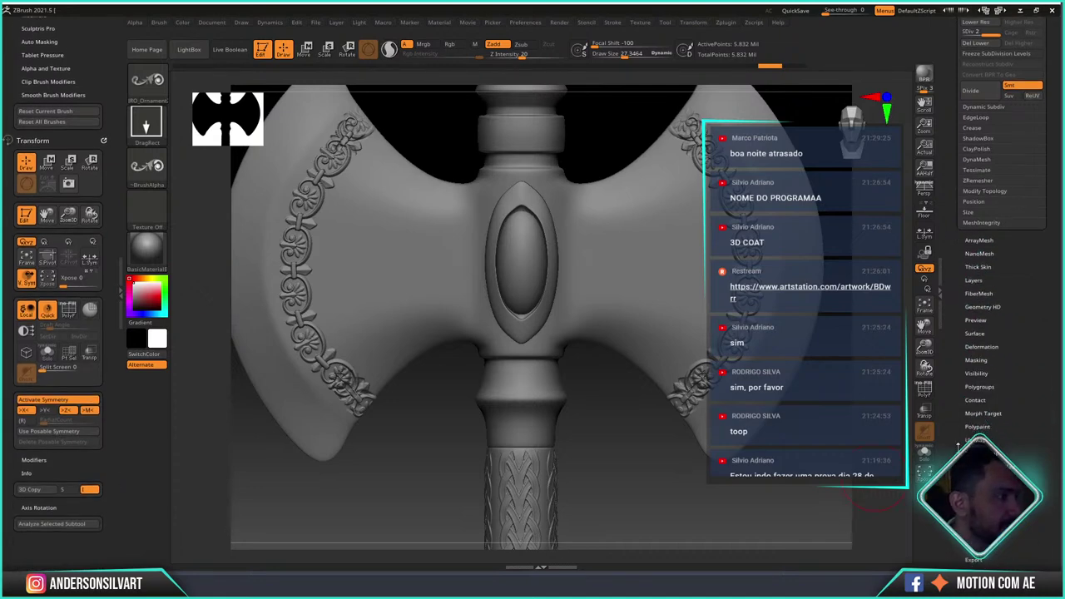
scroll(957, 446, "up", 2)
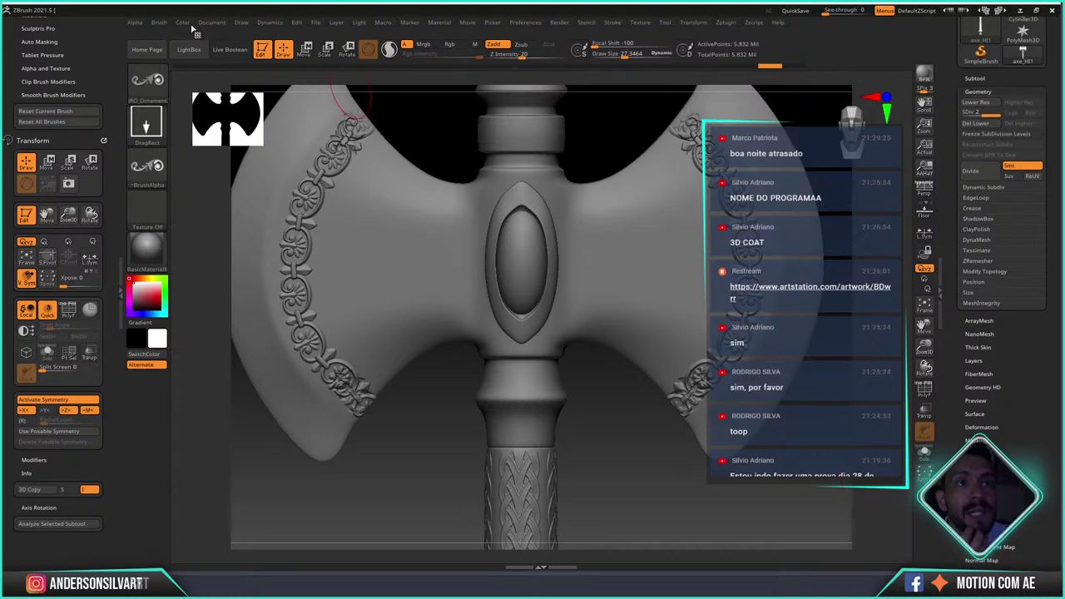
left_click(158, 22)
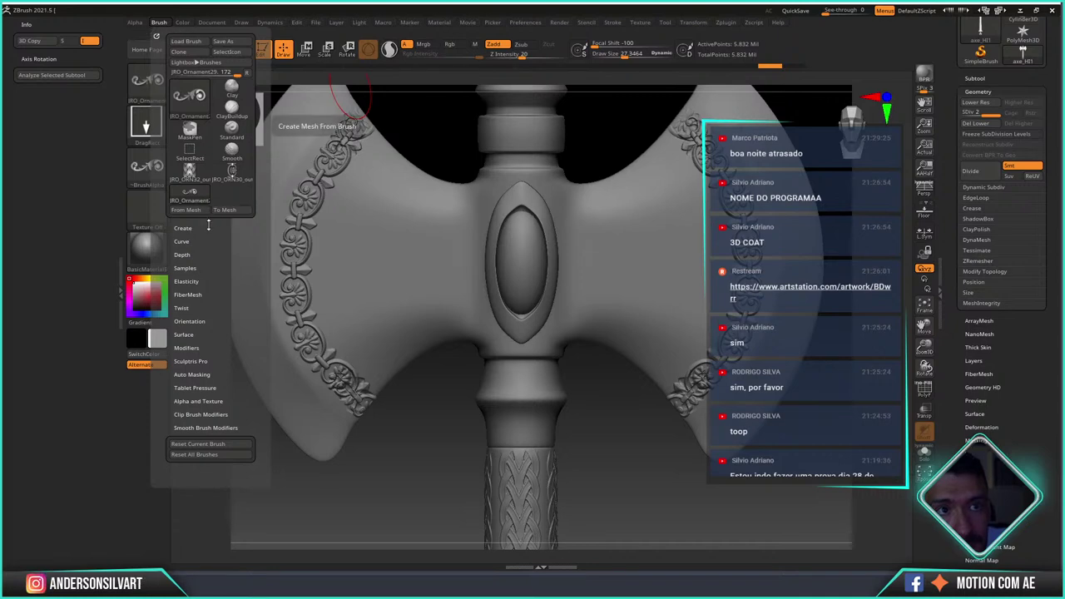
- Browse the Orientation, Modifiers and Surface subpalettes, leaving Auto Masking expanded
left_click(191, 321)
left_click(192, 322)
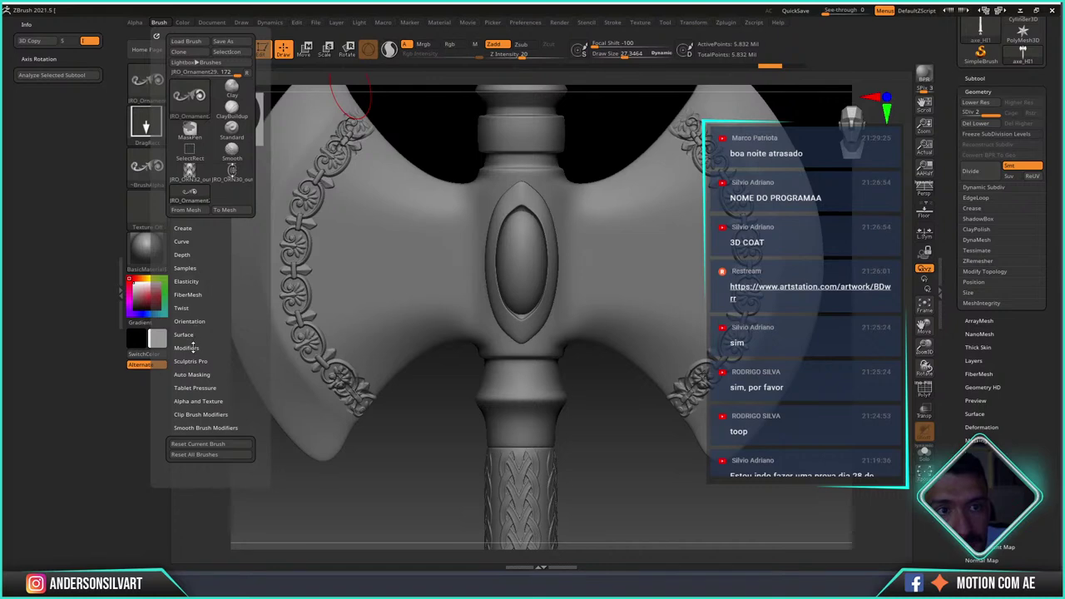
left_click(188, 348)
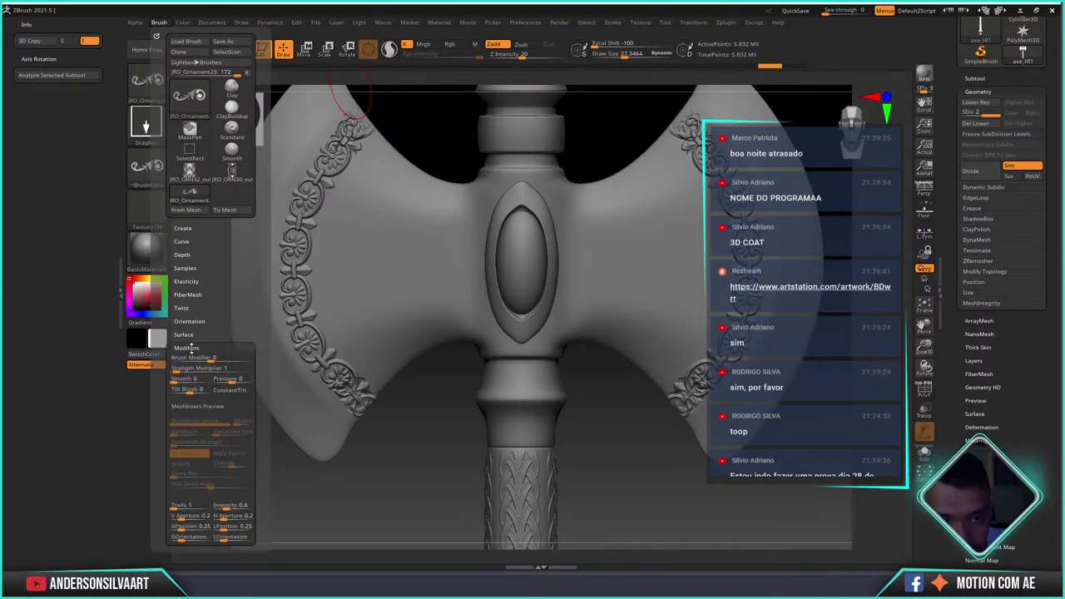
left_click(192, 348)
left_click(183, 335)
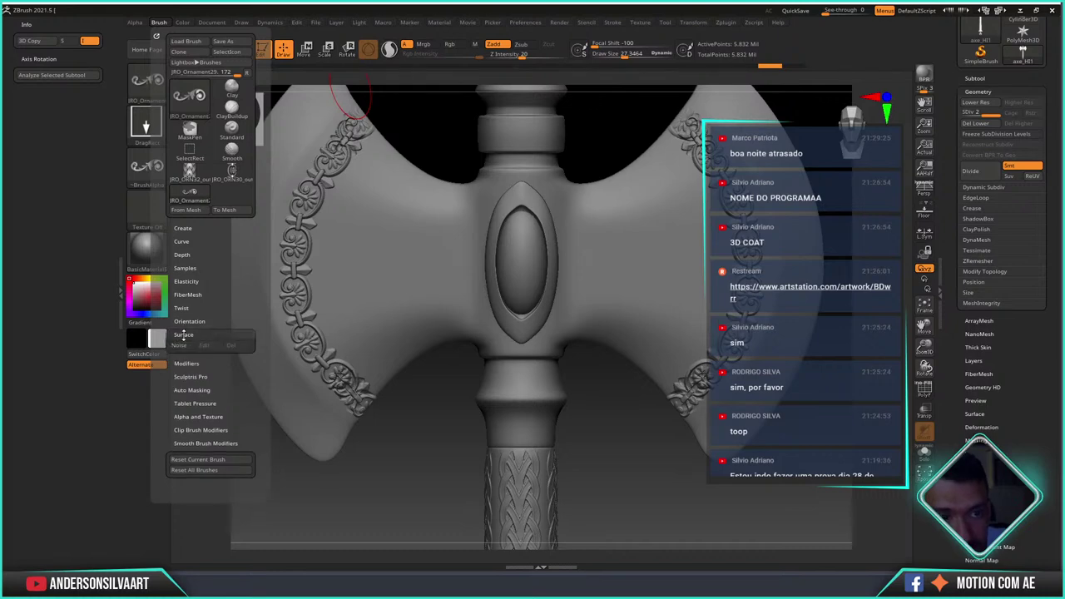
left_click(184, 335)
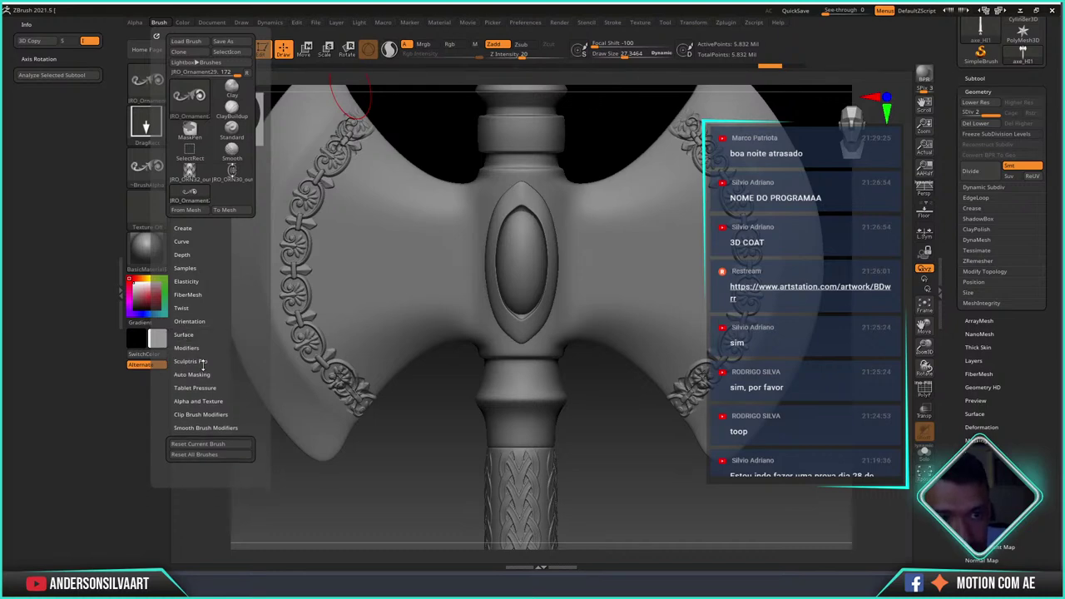
left_click(206, 374)
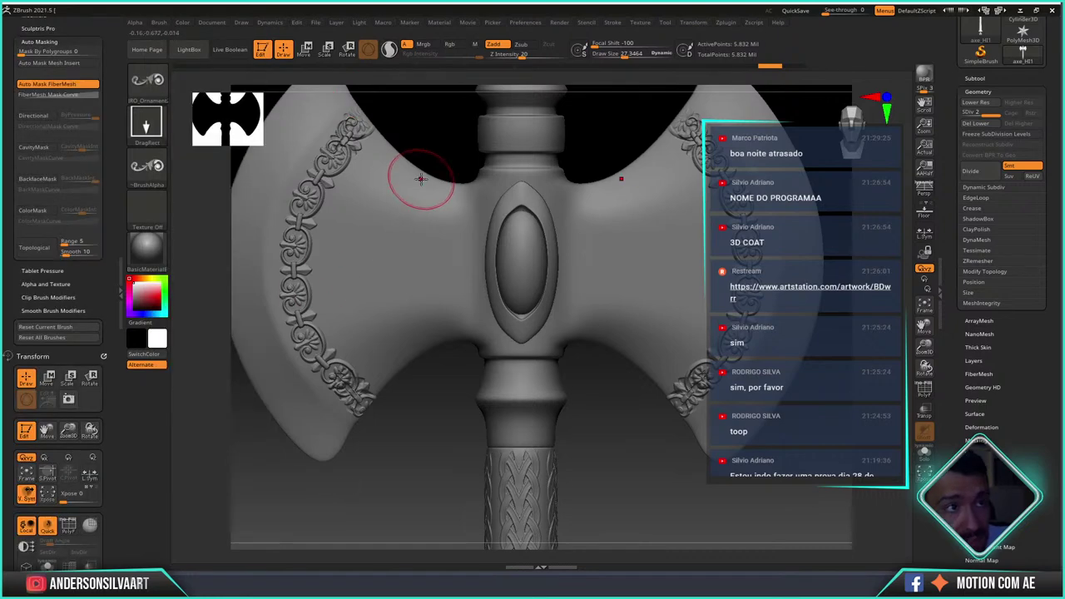
- Raise Z Intensity to 25 and stamp a small curly ornament on the upper blade, comparing via undo/redo
left_click_drag(392, 194, 371, 216)
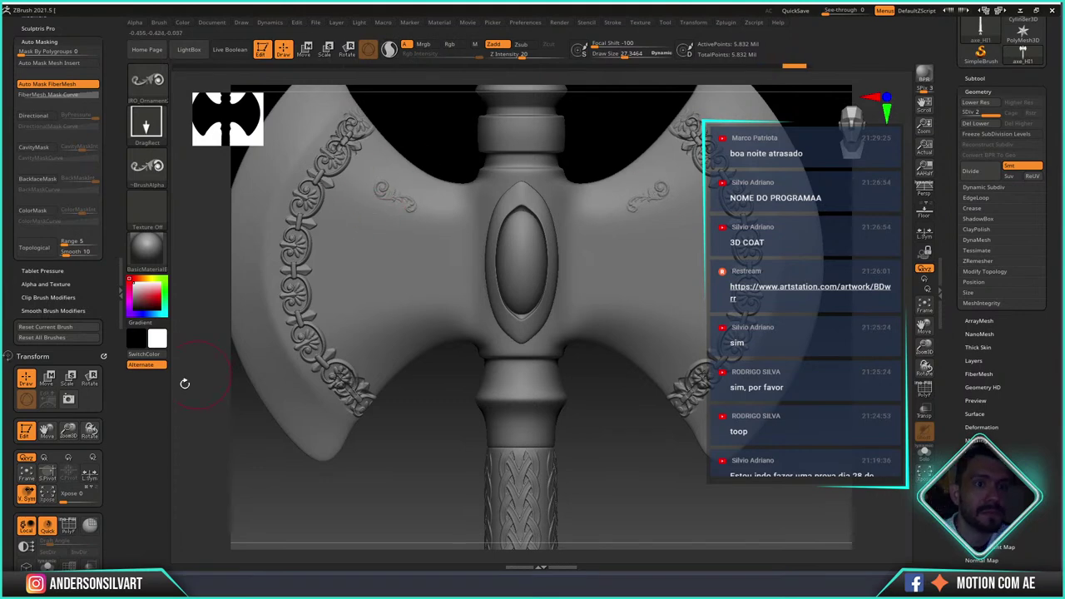
left_click_drag(404, 172, 440, 164)
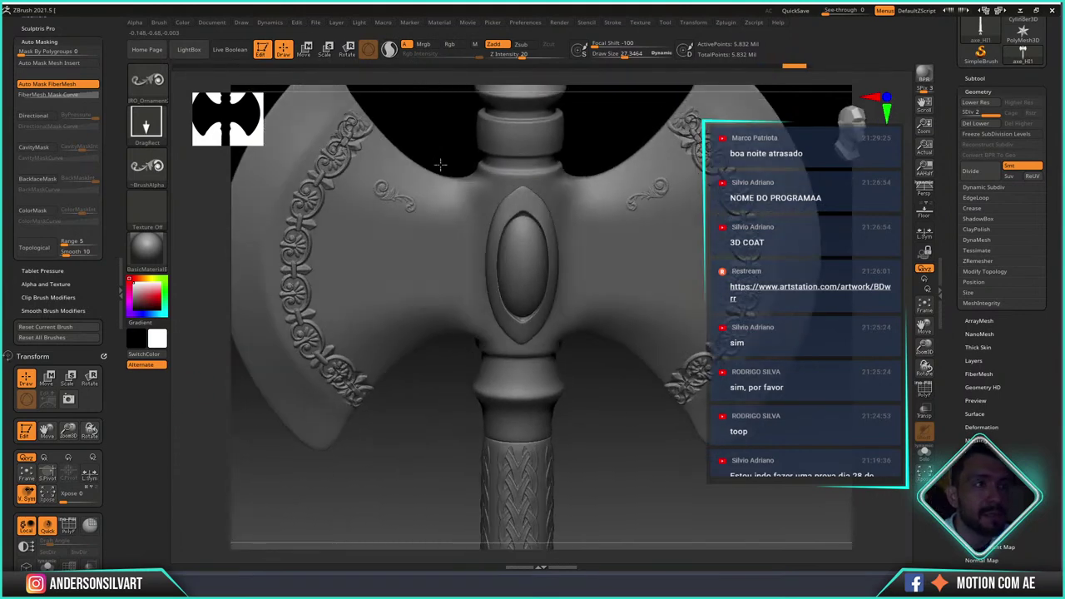
key("ctrl+z")
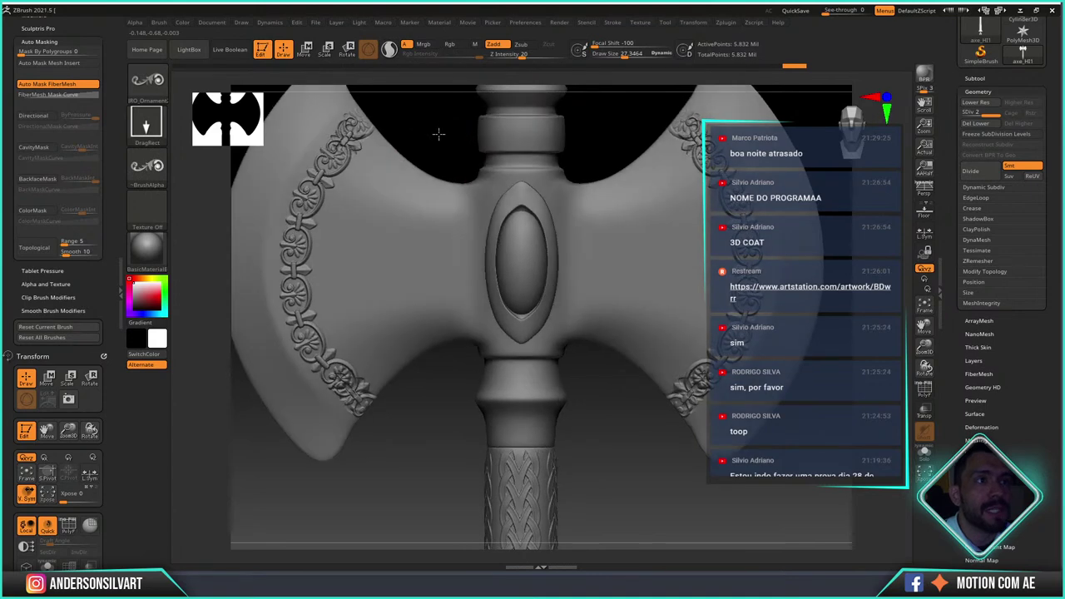
left_click_drag(521, 56, 526, 58)
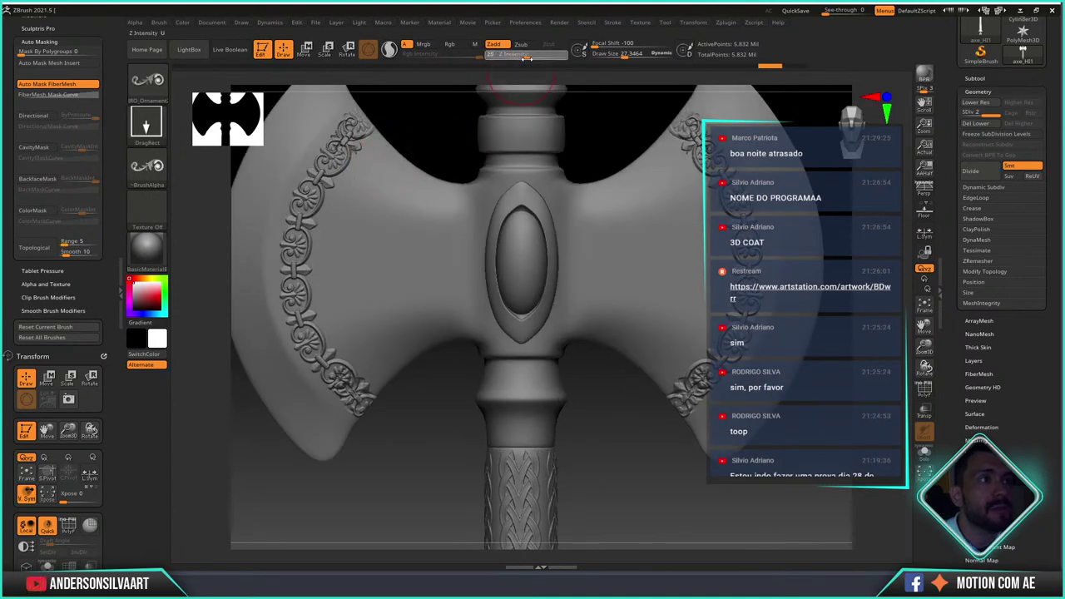
left_click_drag(391, 170, 366, 156)
key("ctrl+z")
key("ctrl+shift+z")
key("ctrl+z")
key("ctrl+shift+z")
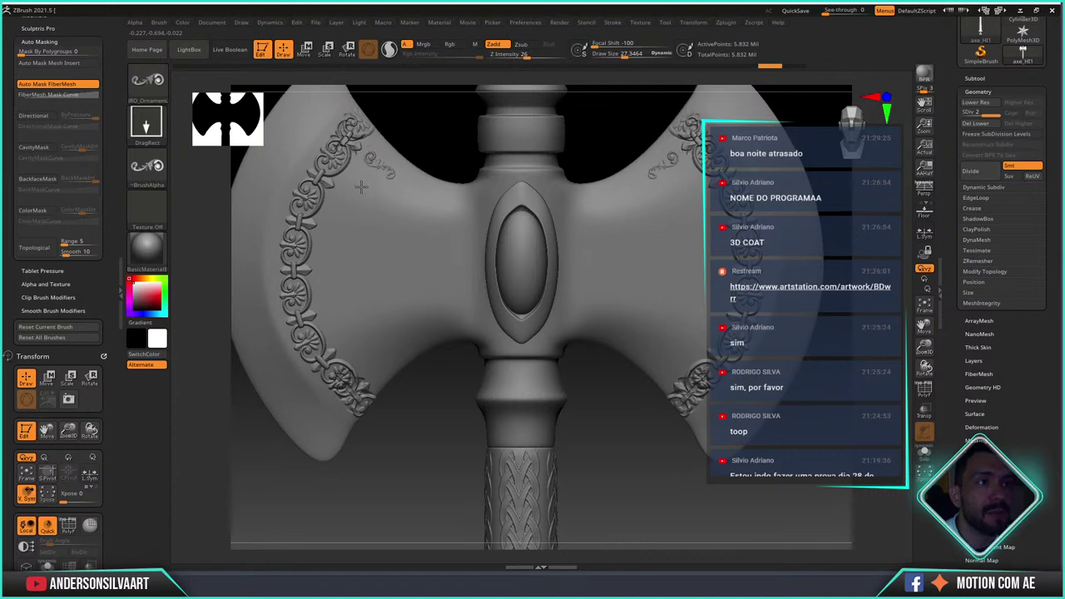
- Stamp a second curly ornament beside the first and reshape the lower-left corner ornament
left_click_drag(399, 171, 428, 188)
key("ctrl+z")
key("ctrl+shift+z")
key("ctrl+z")
key("ctrl+shift+z")
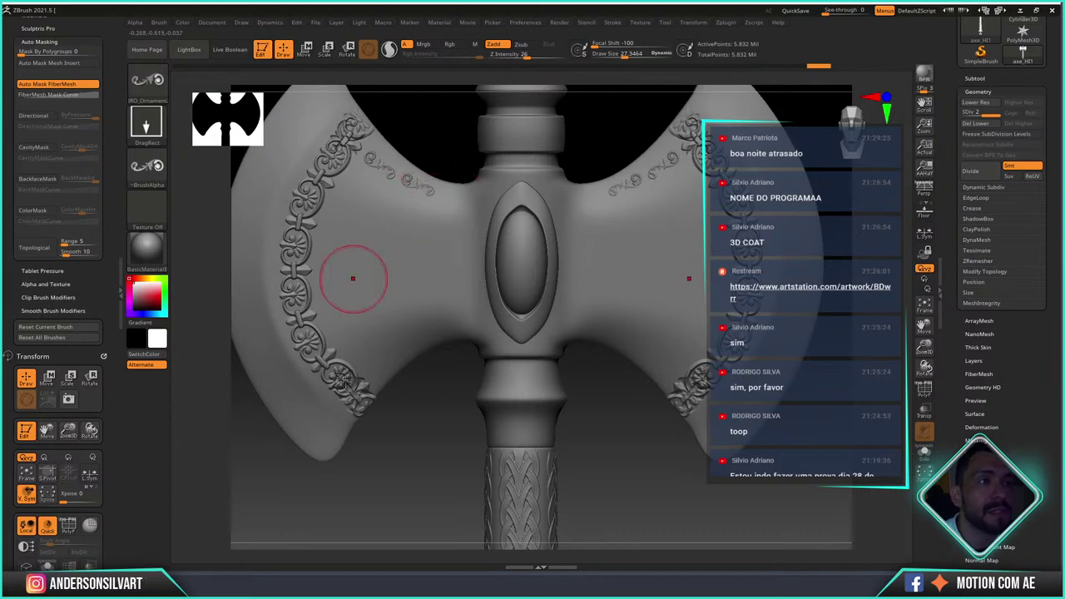
left_click_drag(390, 386, 381, 366)
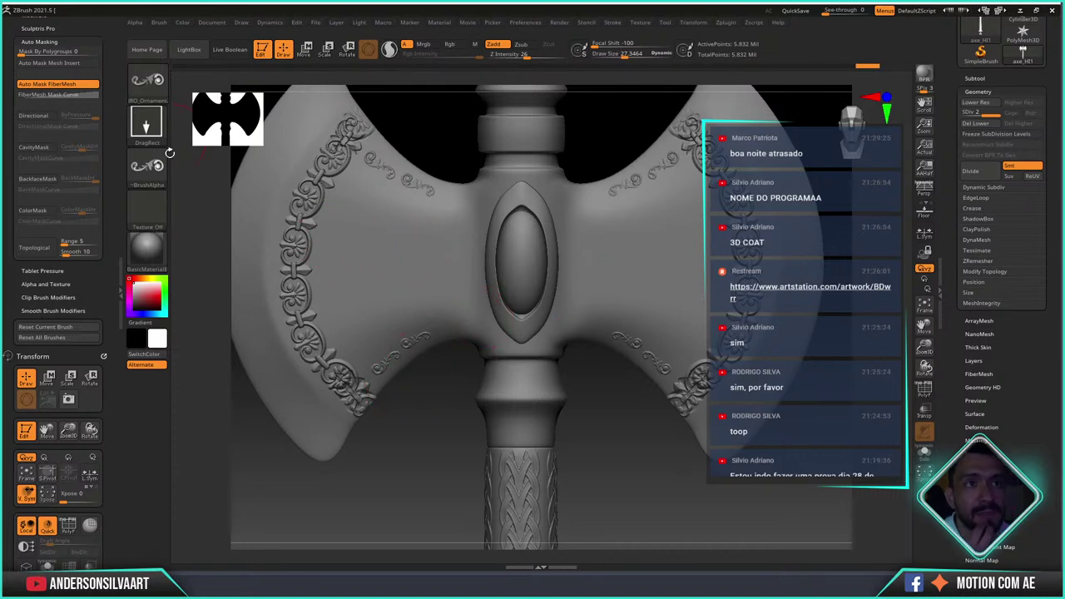
key("comma")
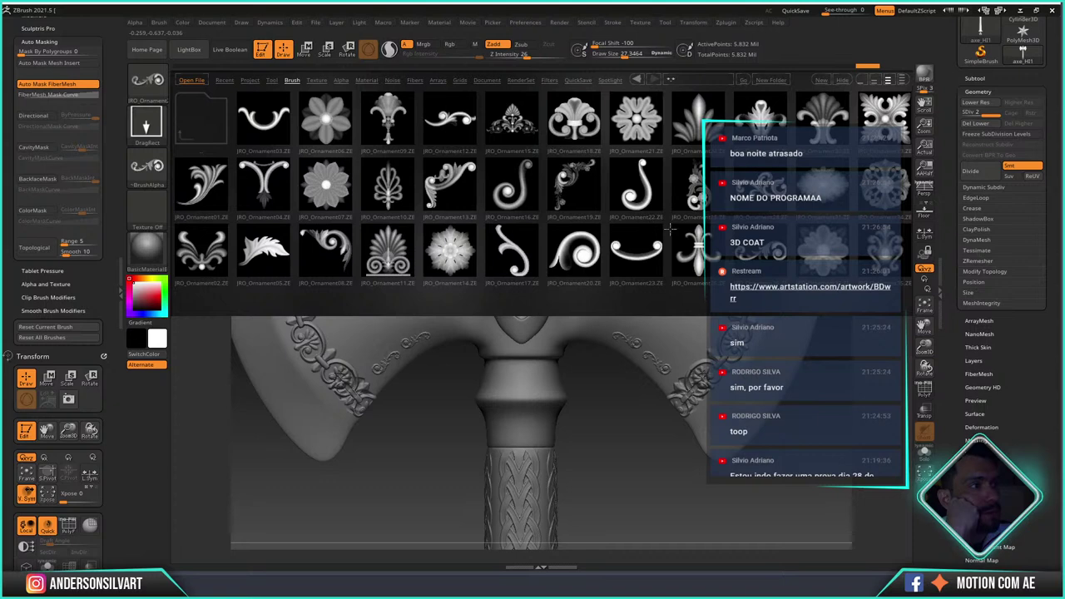
- Load the fleur-de-lis brush and stamp a left-pointing fleur-de-lis on the blade centre
double_click(697, 260)
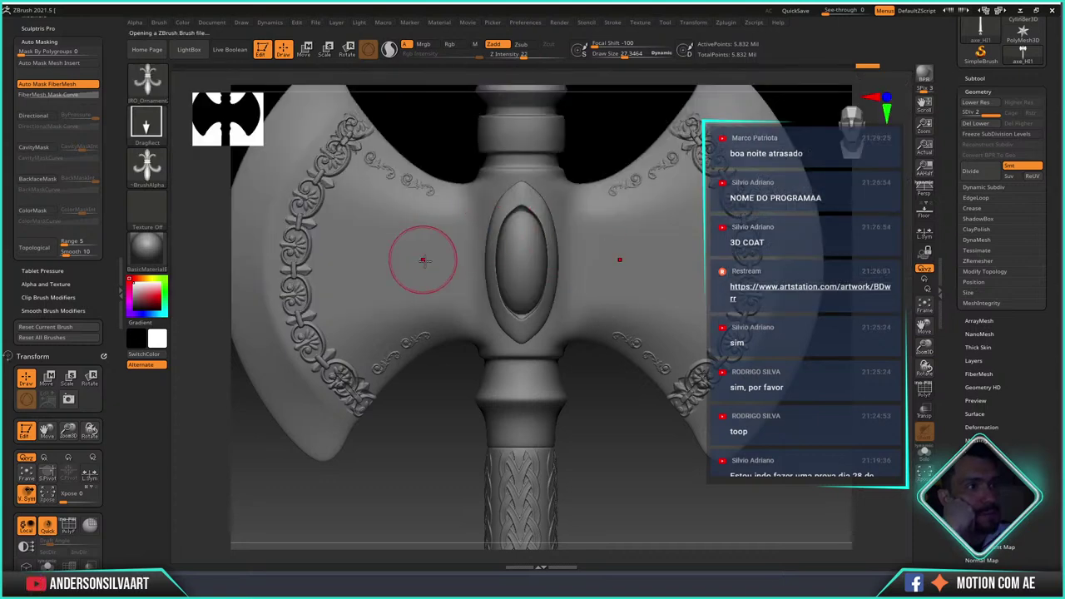
mouse_move(393, 257)
left_mouse_down()
mouse_move(330, 260)
mouse_move(437, 260)
left_mouse_up()
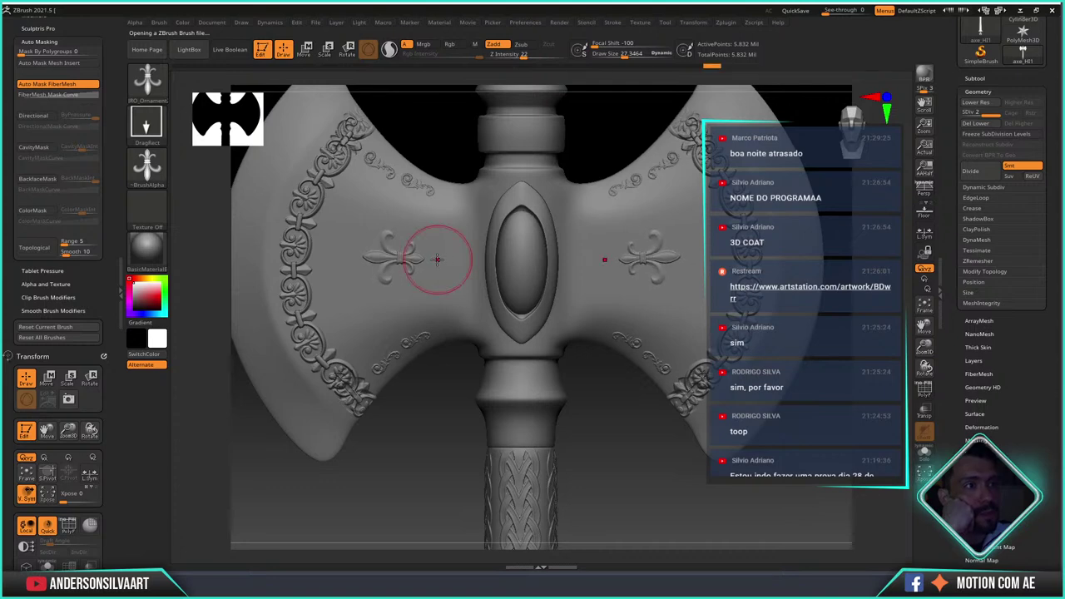
key("ctrl+z")
left_click_drag(360, 258, 393, 248)
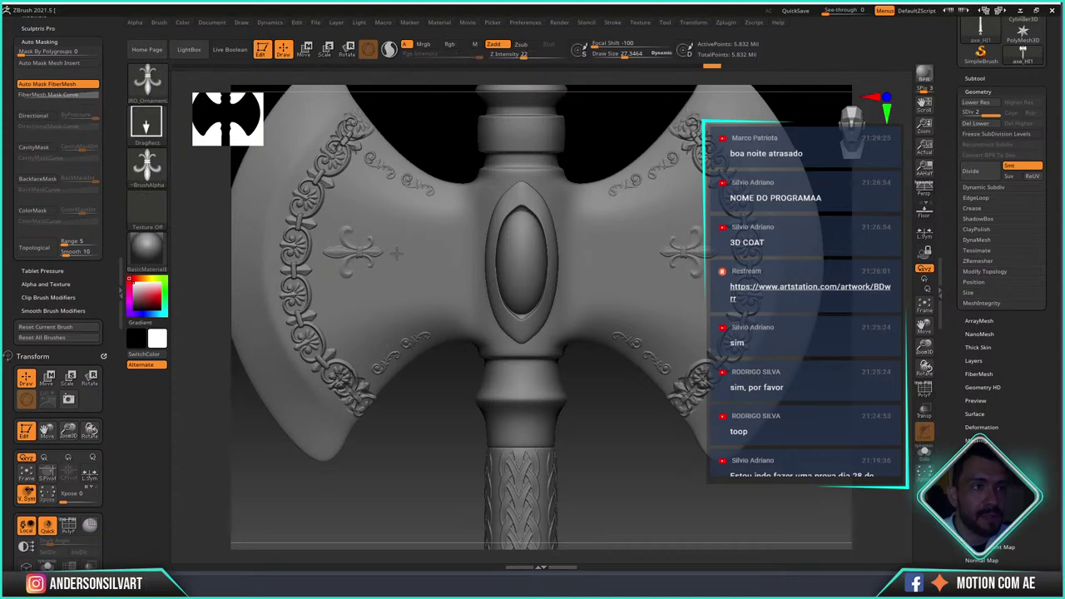
left_click_drag(396, 254, 403, 254)
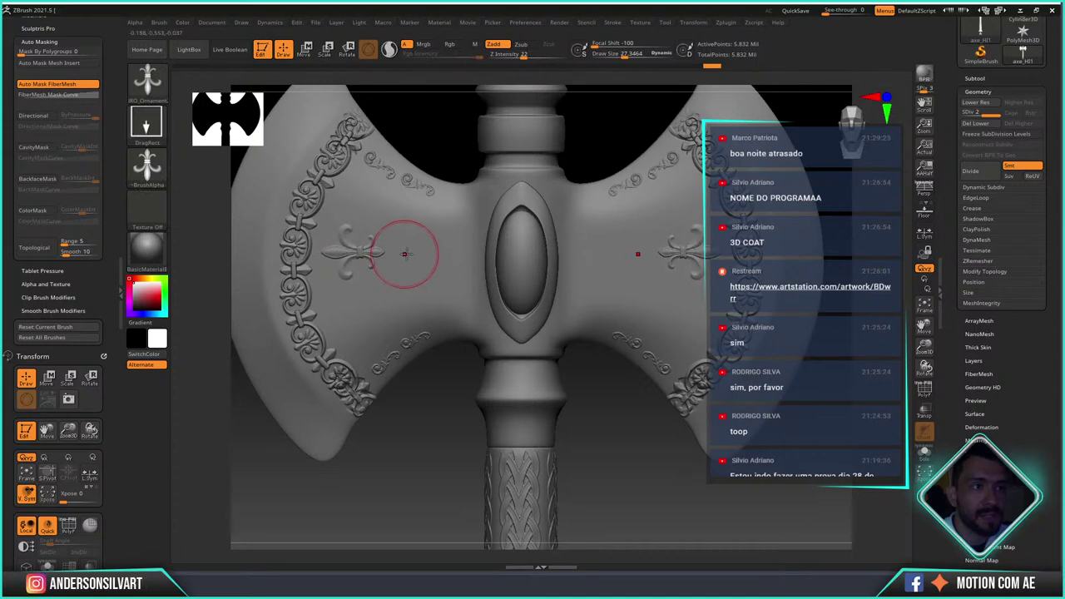
- Add right, downward and upward fleur-de-lis around the centre, then reopen the ornament library
left_click_drag(423, 252, 379, 253)
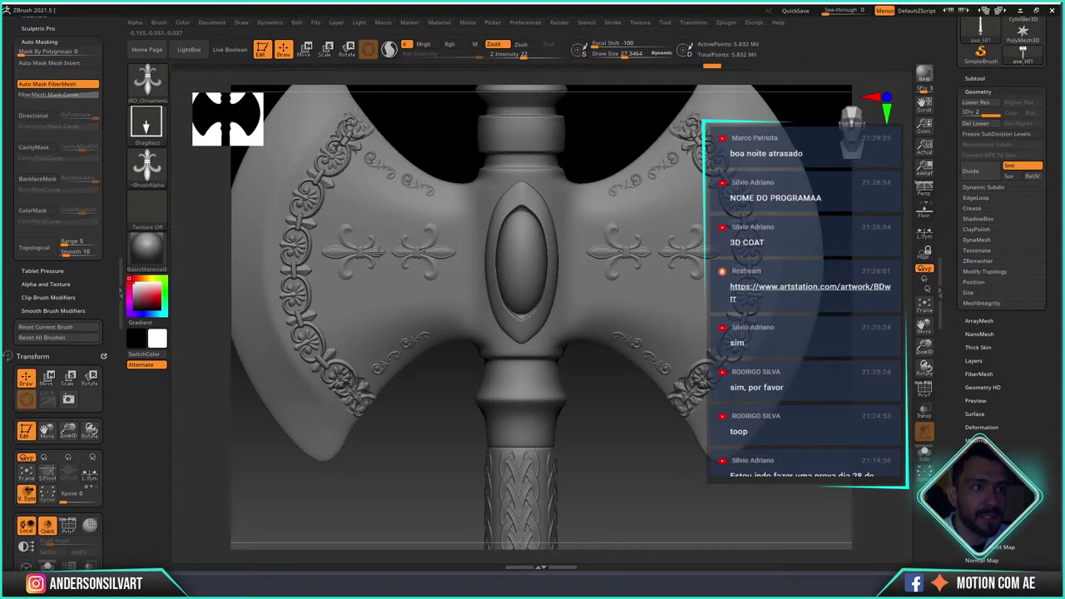
mouse_move(387, 281)
left_mouse_down()
mouse_move(389, 320)
mouse_move(385, 240)
left_mouse_up()
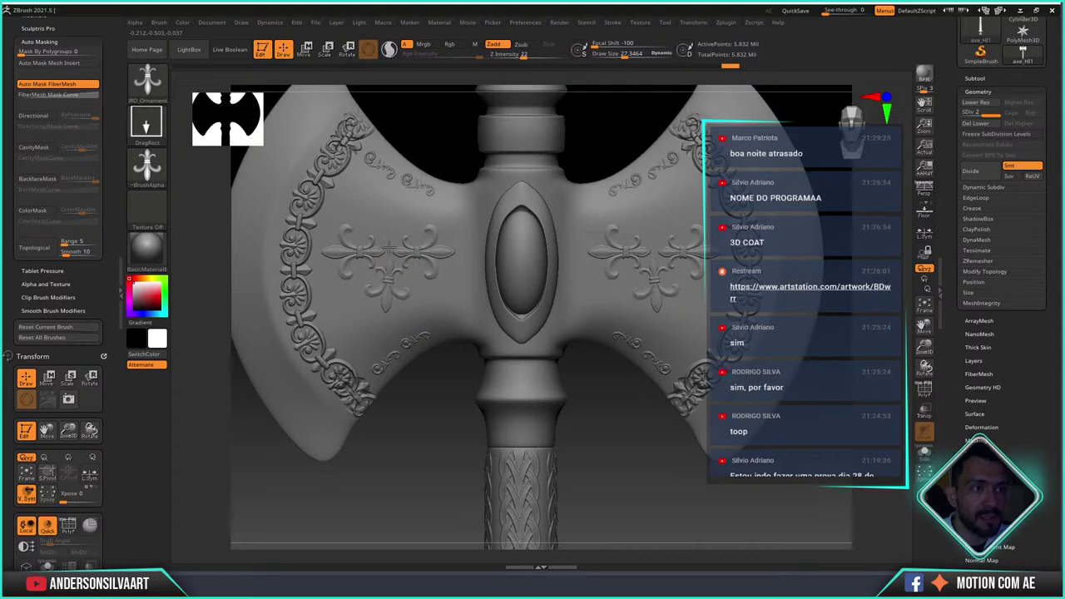
left_click_drag(385, 245, 386, 253)
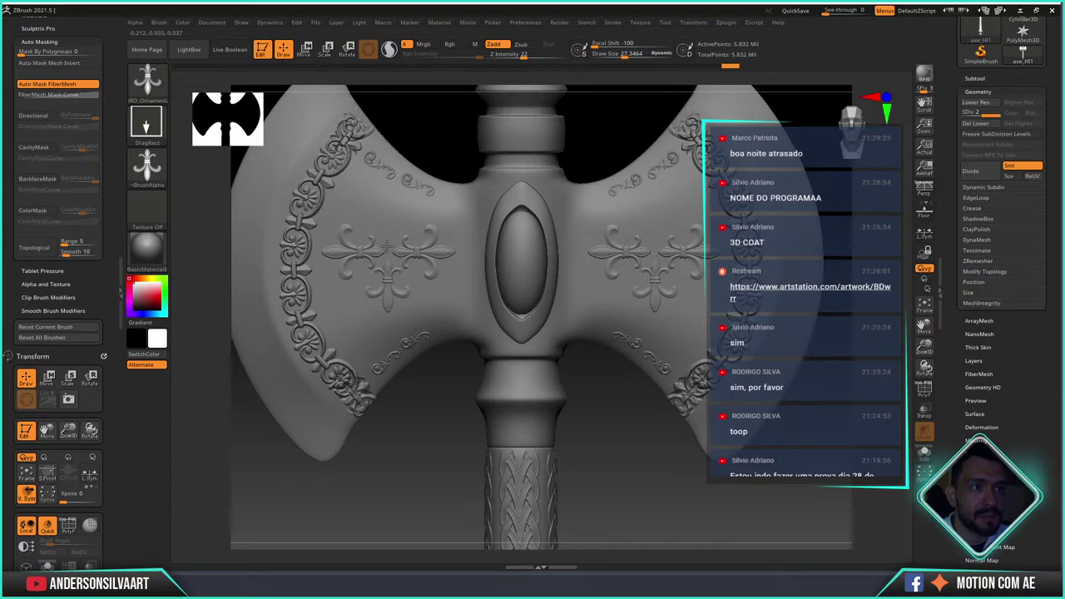
left_click_drag(388, 250, 388, 200)
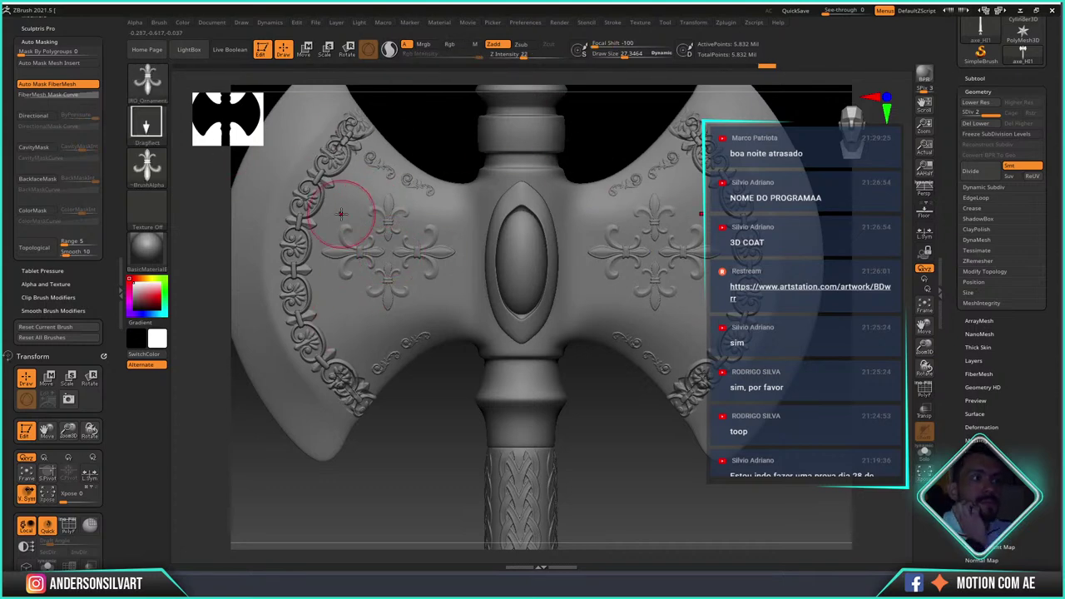
left_click(148, 83)
left_click(368, 166)
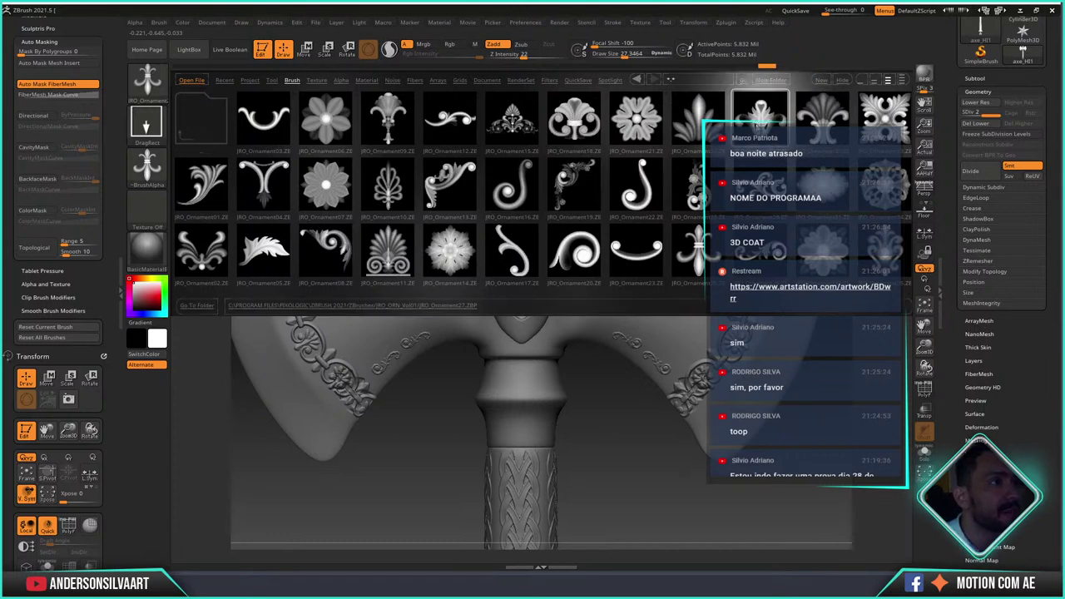
- Load the flower rosette ornament brush and stamp small rosettes between the fleur-de-lis arms
double_click(760, 117)
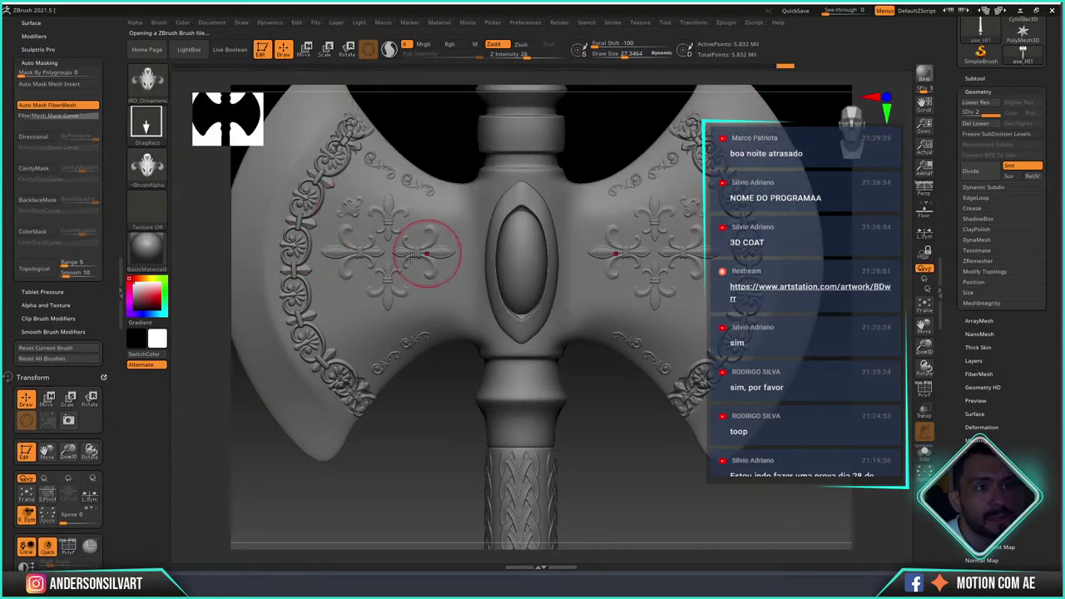
left_click(154, 98)
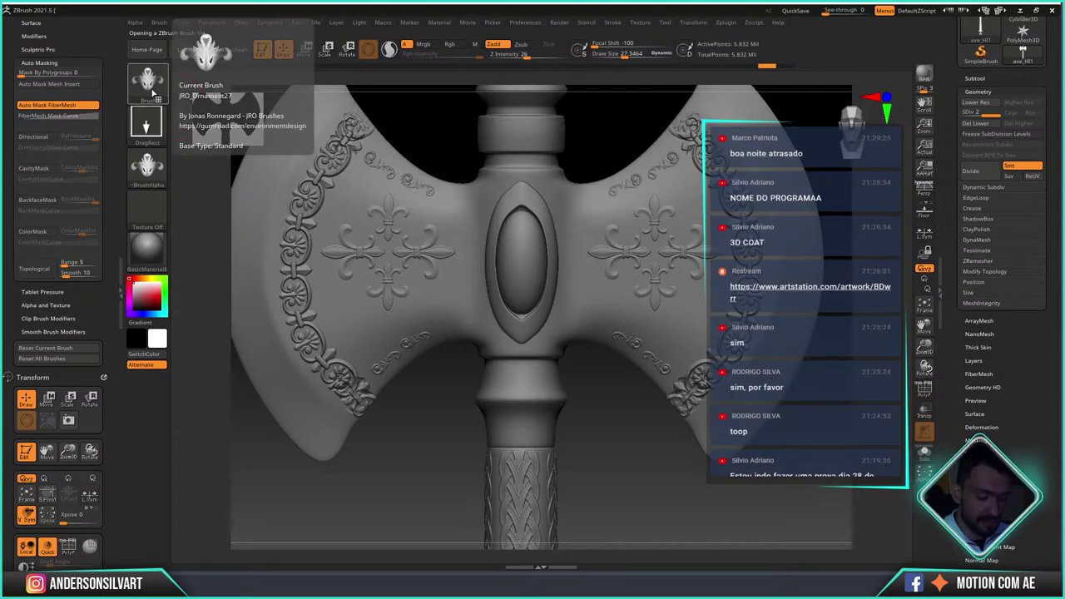
left_click(198, 64)
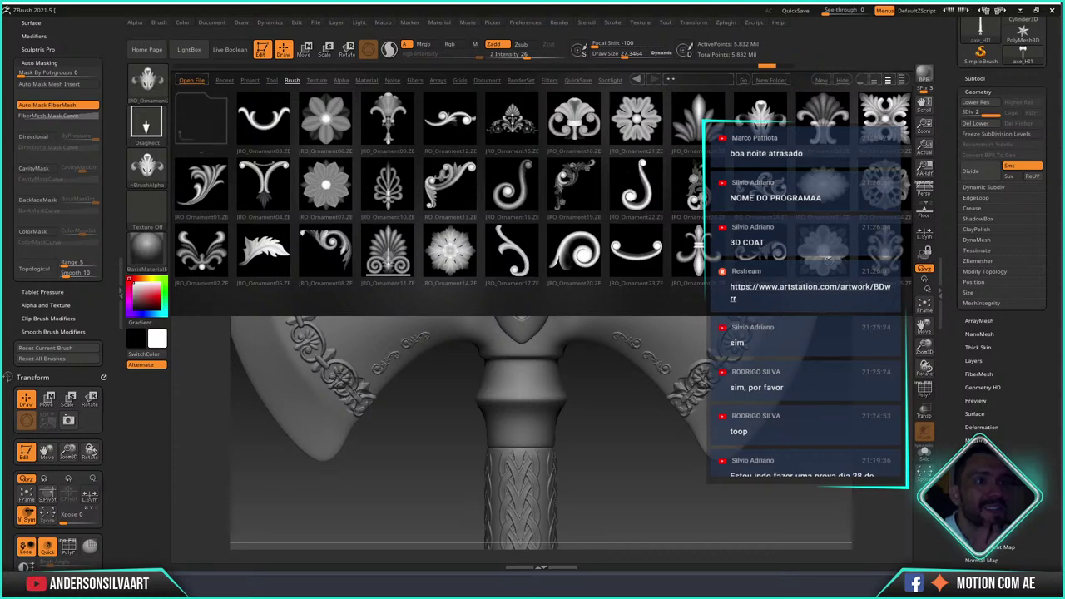
double_click(615, 210)
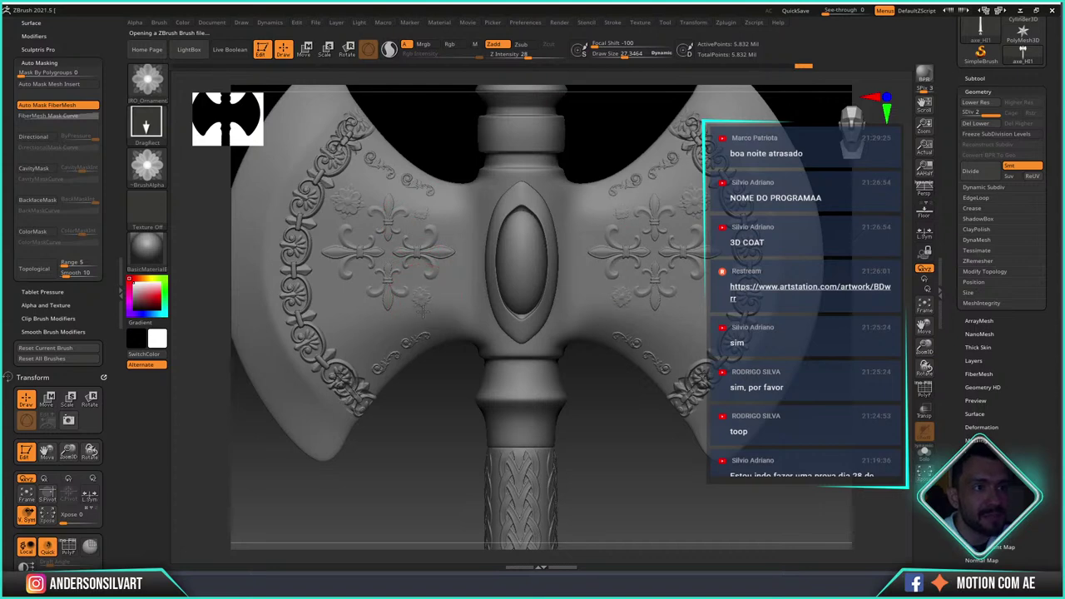
left_click_drag(343, 297, 358, 314)
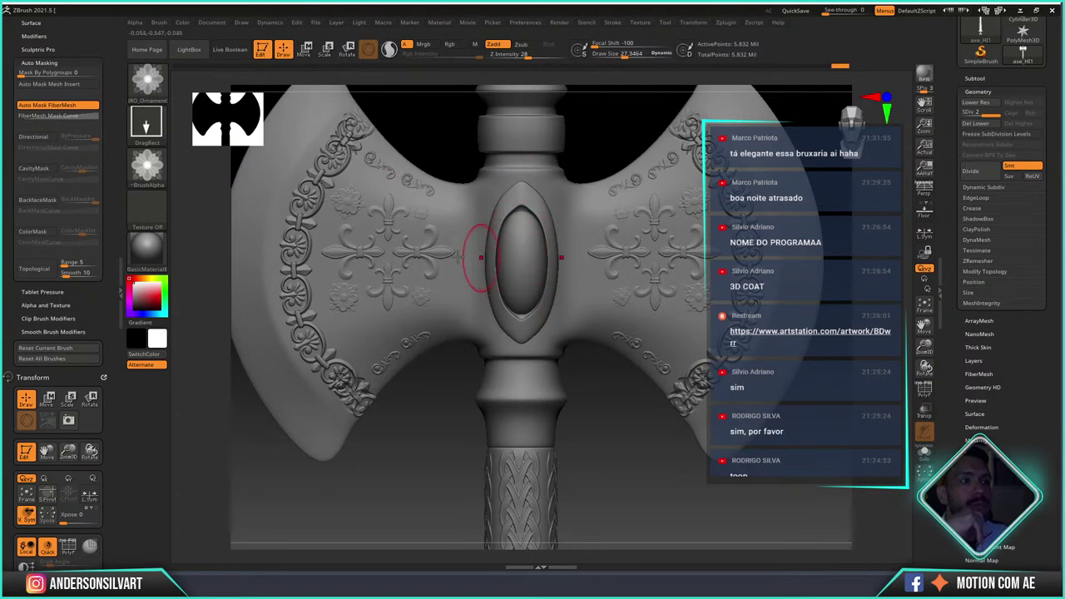
left_click_drag(566, 465, 665, 465)
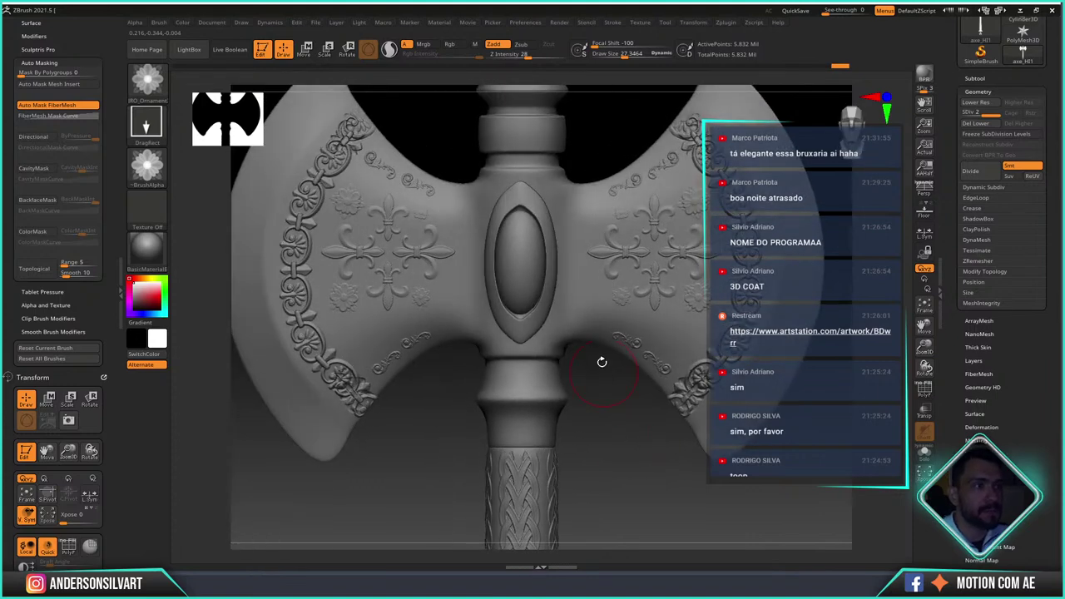
left_click_drag(615, 420, 285, 305)
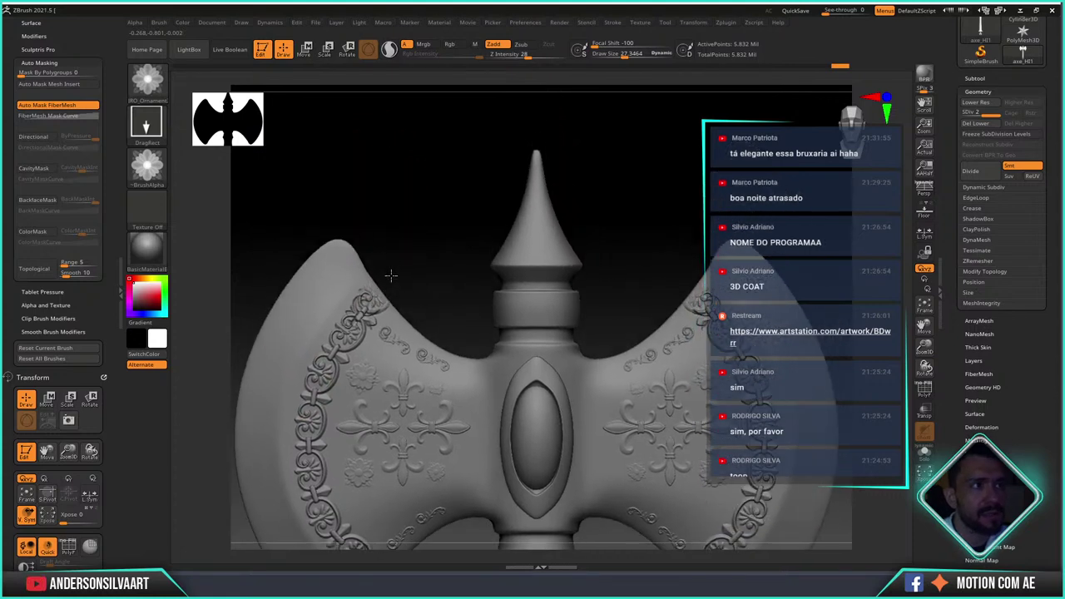
- Zoom onto the band under the top spike, enable 8-way radial symmetry, and load the fleur-de-lis brush
left_click_drag(387, 169, 511, 277)
mouse_move(599, 257)
right_mouse_down("ctrl")
mouse_move(654, 194)
mouse_move(522, 255)
right_mouse_up("ctrl")
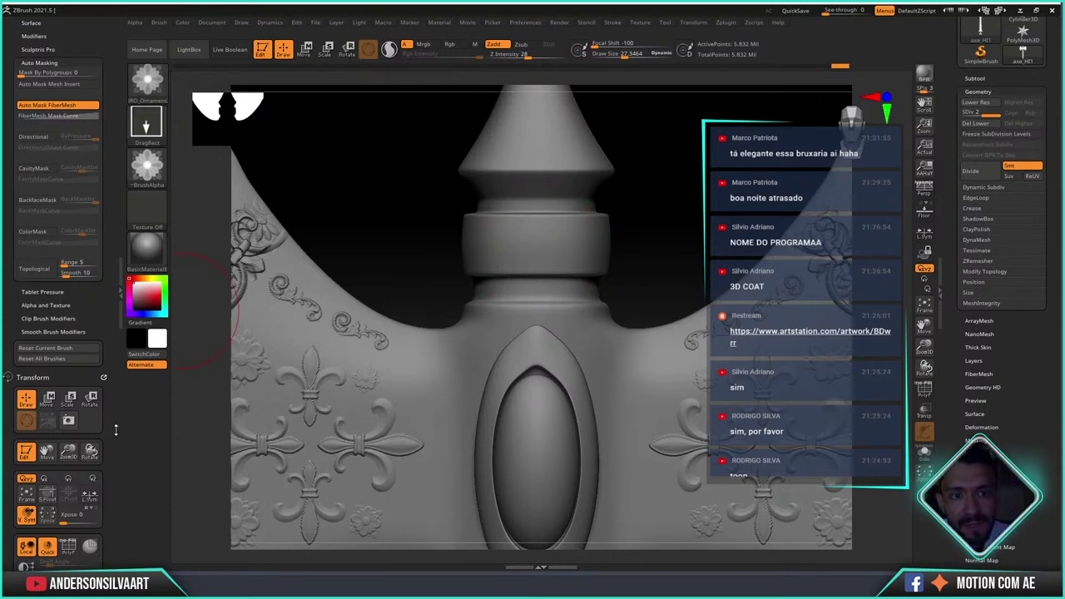
left_click_drag(116, 430, 114, 327)
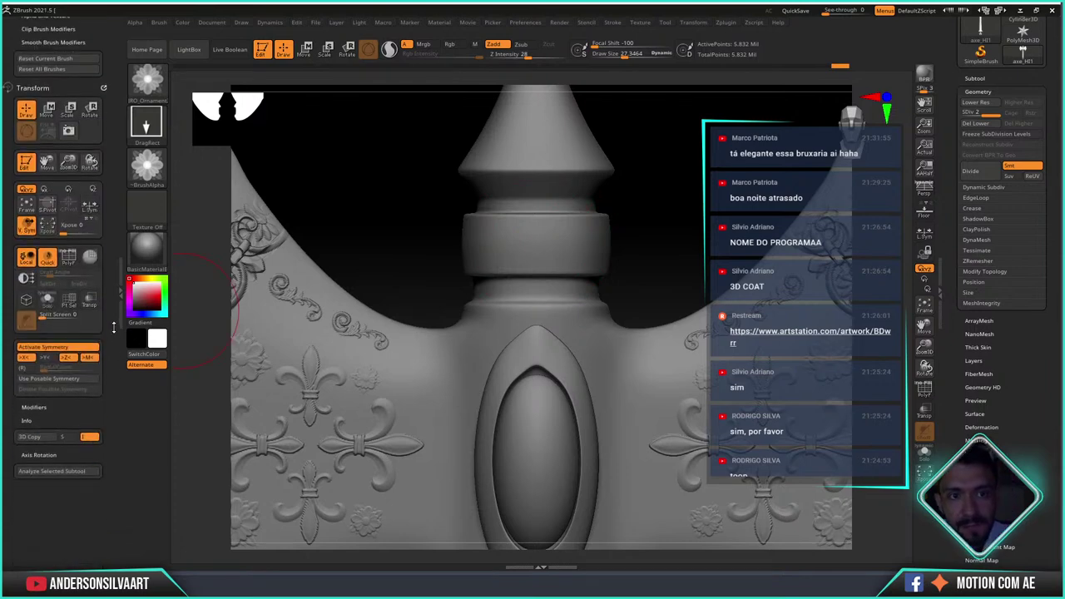
left_click(23, 371)
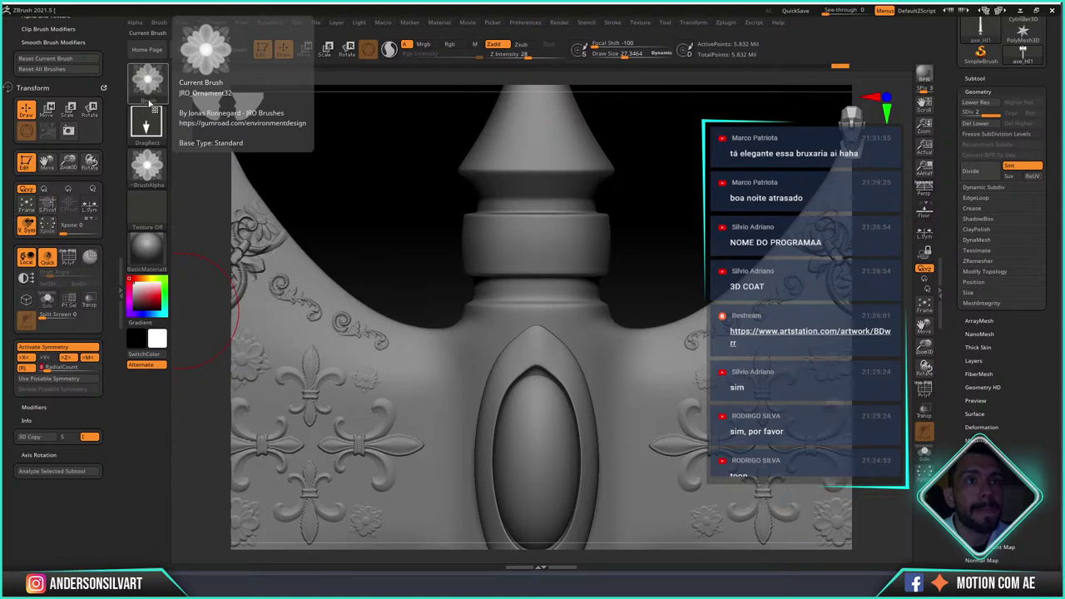
key("comma")
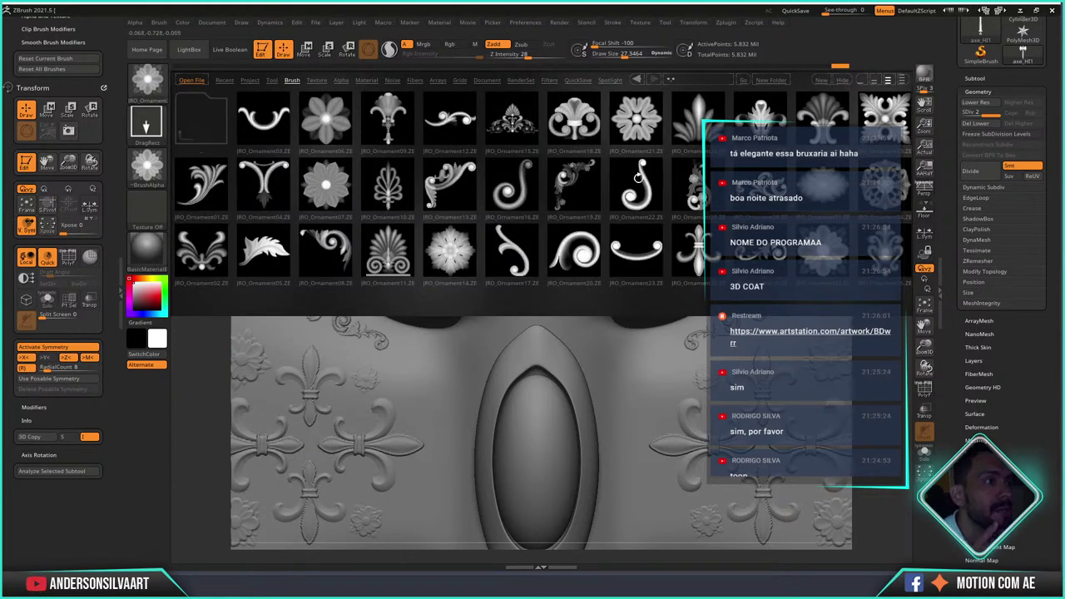
double_click(701, 259)
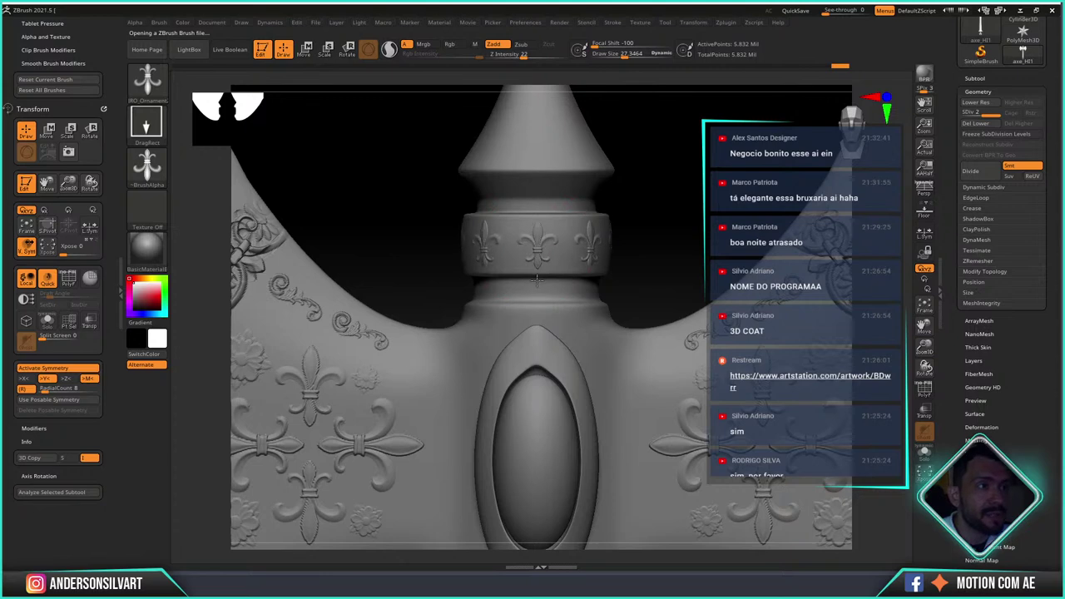
- Stamp radial fleur-de-lis rings around the upper and lower column bands, then zoom out to check
mouse_move(613, 252)
left_mouse_down()
mouse_move(641, 209)
mouse_move(588, 177)
left_mouse_up()
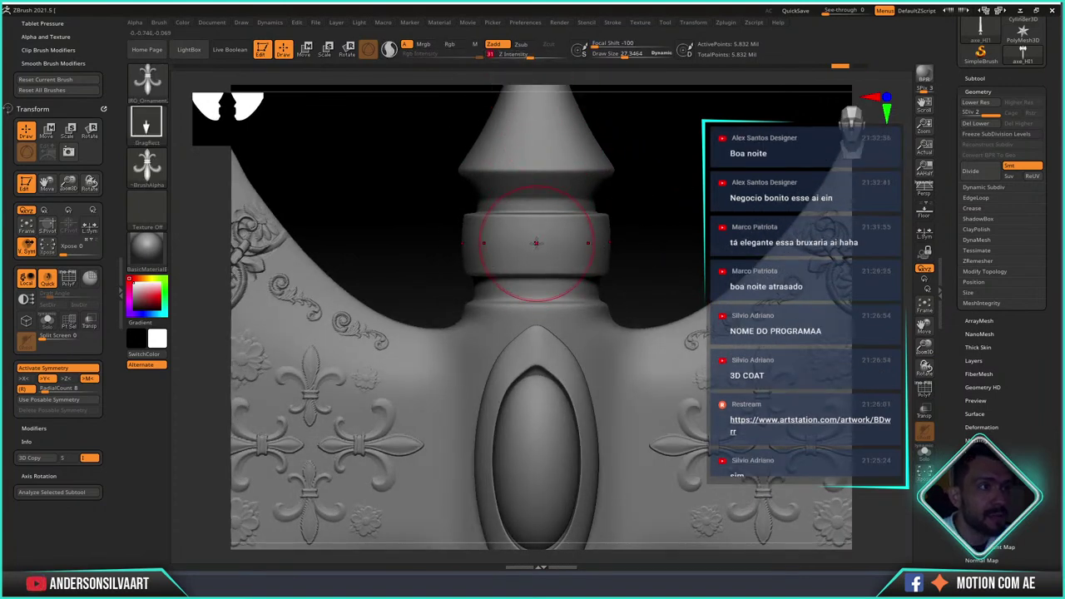
left_click_drag(537, 256, 539, 276)
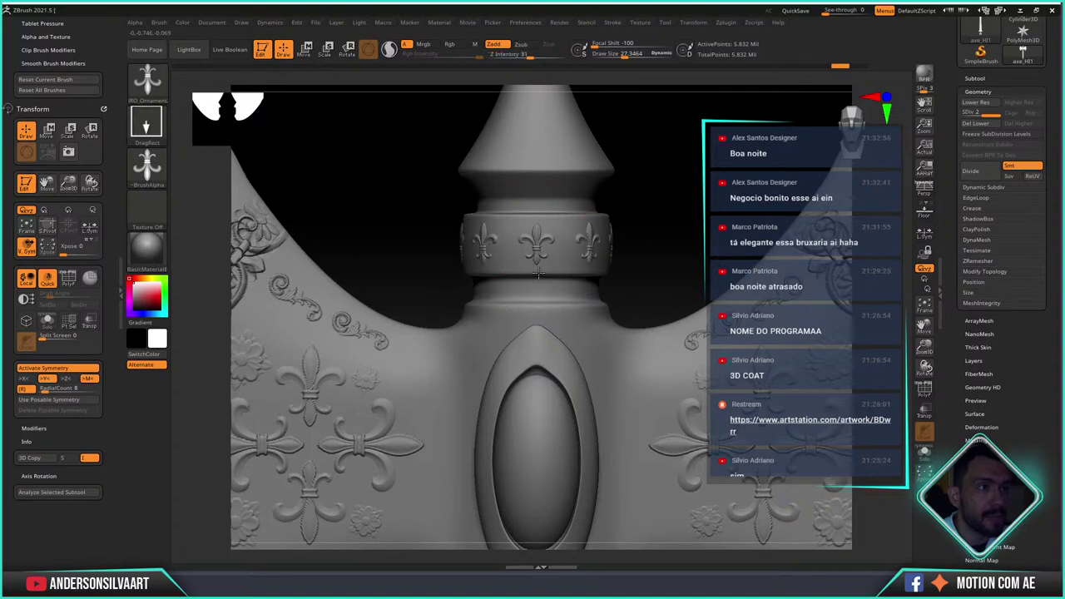
mouse_move(539, 275)
right_mouse_down()
mouse_move(466, 299)
mouse_move(691, 237)
mouse_move(641, 366)
mouse_move(623, 208)
right_mouse_up()
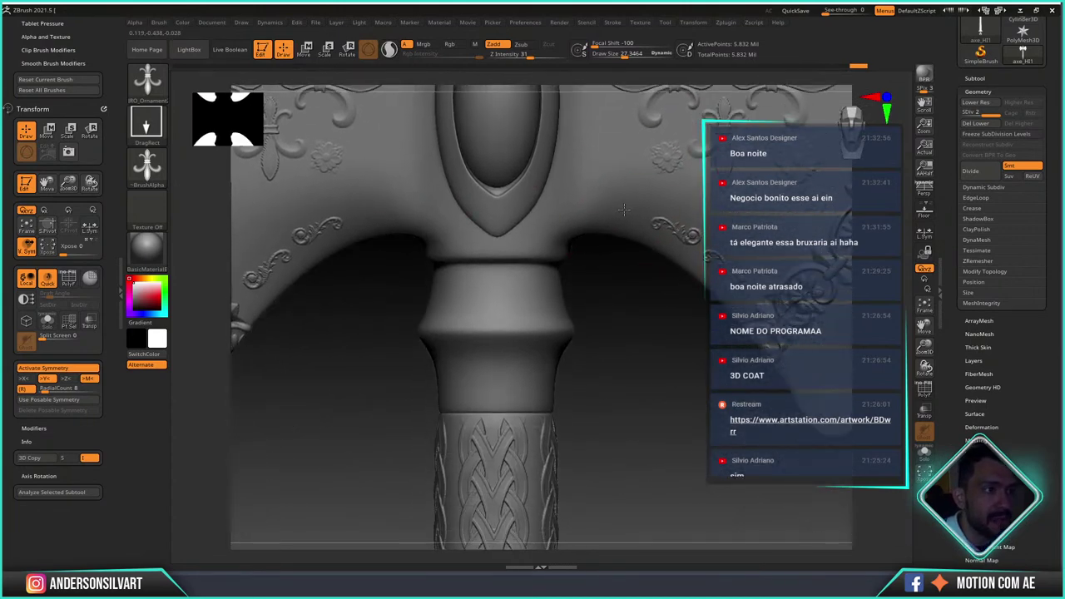
key("shift")
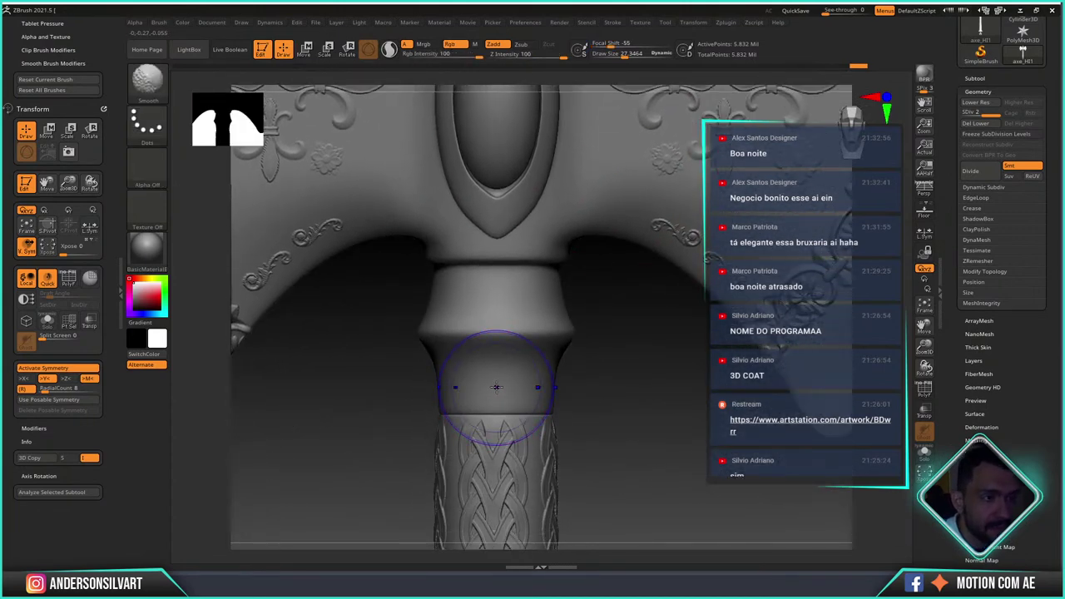
key("shift")
left_click_drag(497, 374, 500, 359)
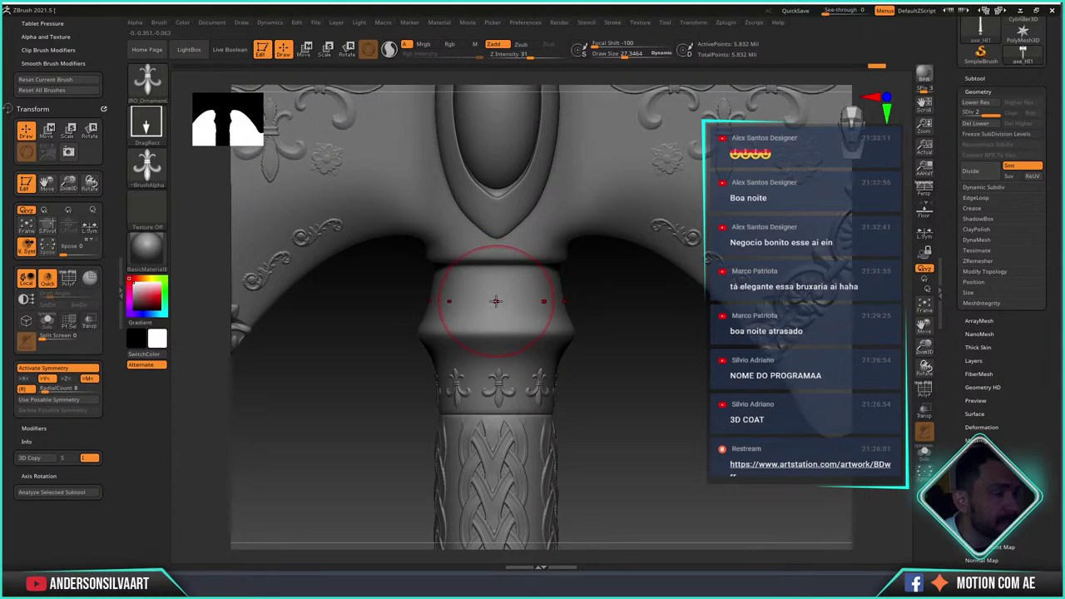
left_click_drag(496, 301, 494, 339)
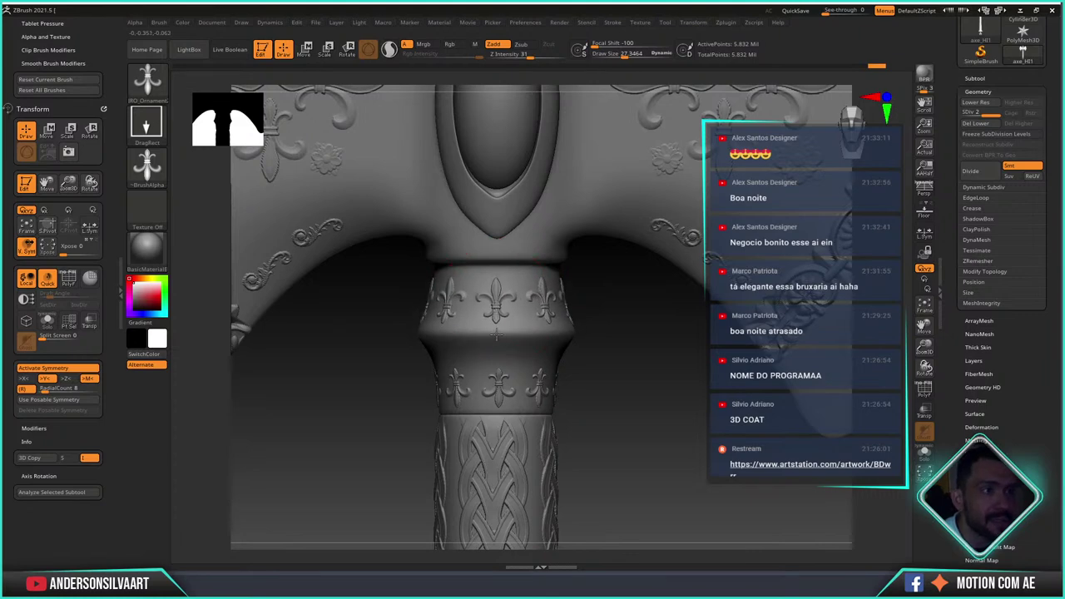
mouse_move(618, 330)
right_mouse_down("ctrl")
mouse_move(516, 321)
mouse_move(558, 318)
right_mouse_up("ctrl")
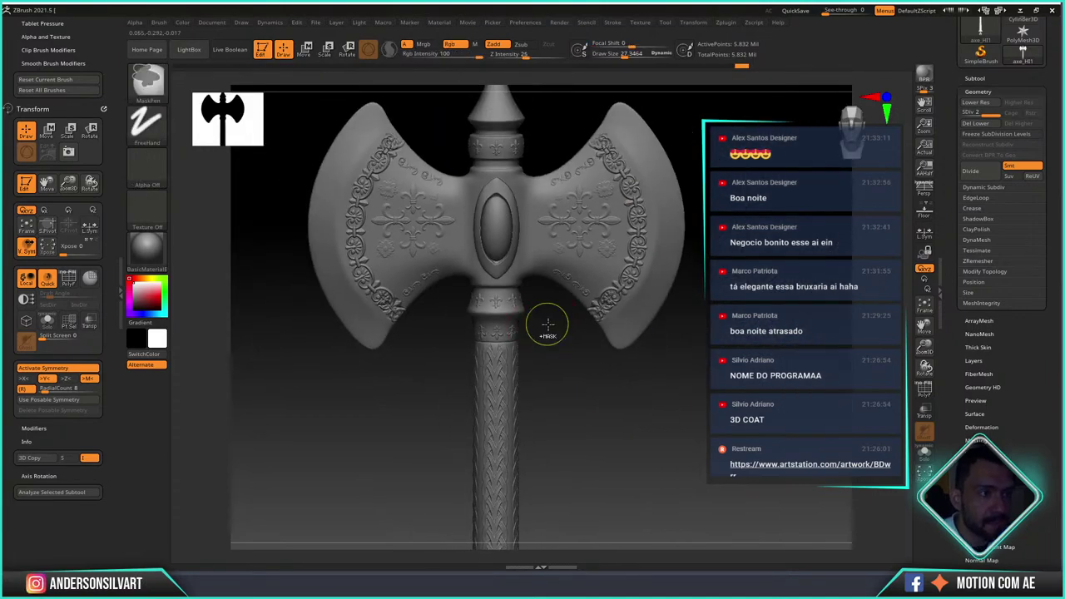
right_click_drag(547, 321, 559, 333, "ctrl")
- Save the axe over axe_HI1.ZTL, confirming the replace, and turn off radial symmetry
key("ctrl+s")
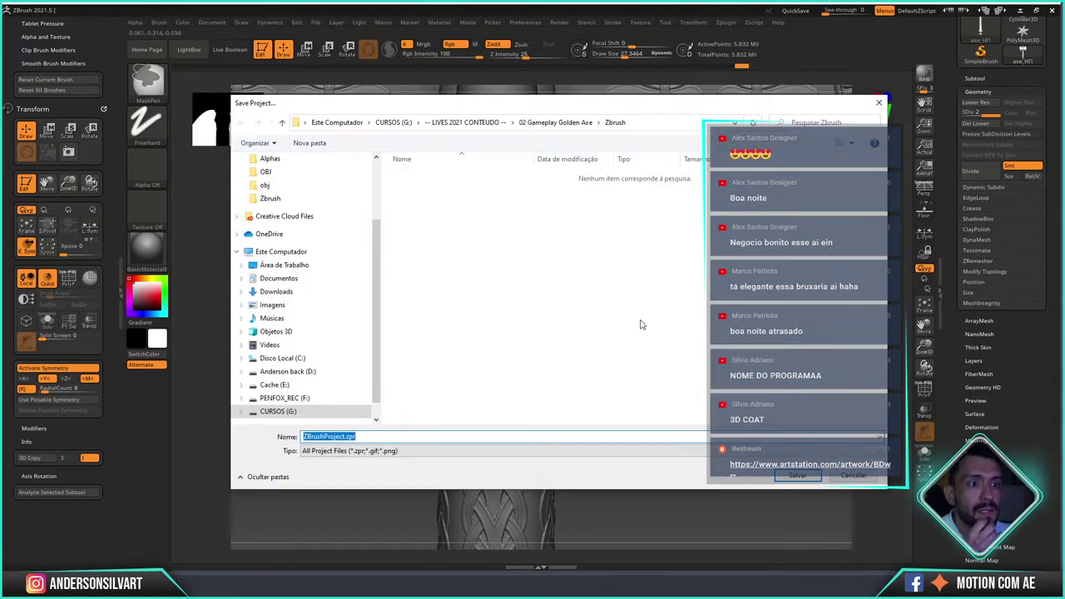
key("Escape")
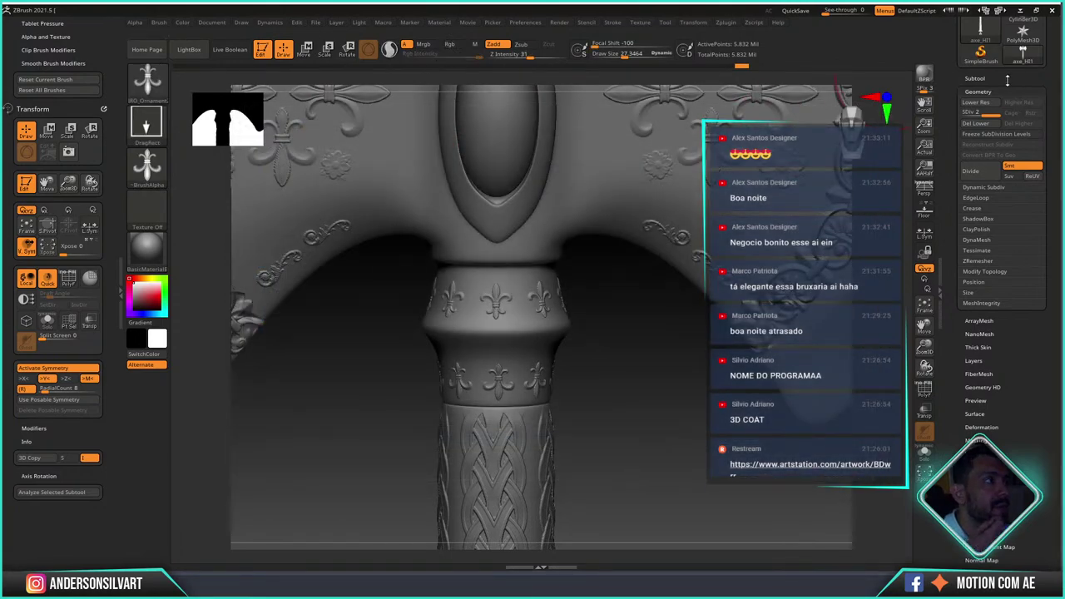
left_click_drag(1007, 80, 1008, 229)
left_click(1014, 40)
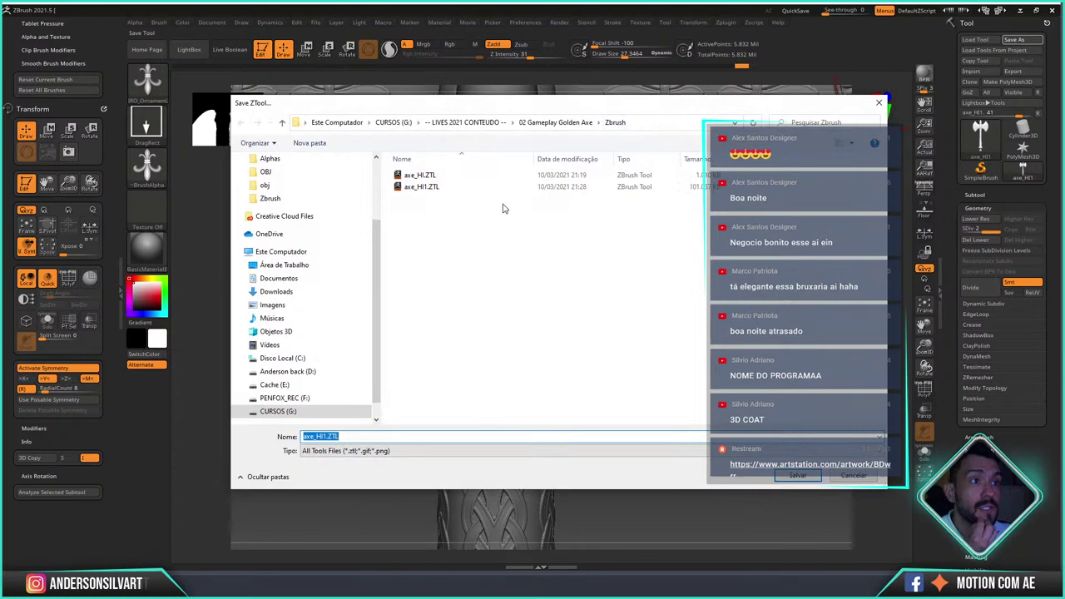
left_click(422, 187)
key("Return")
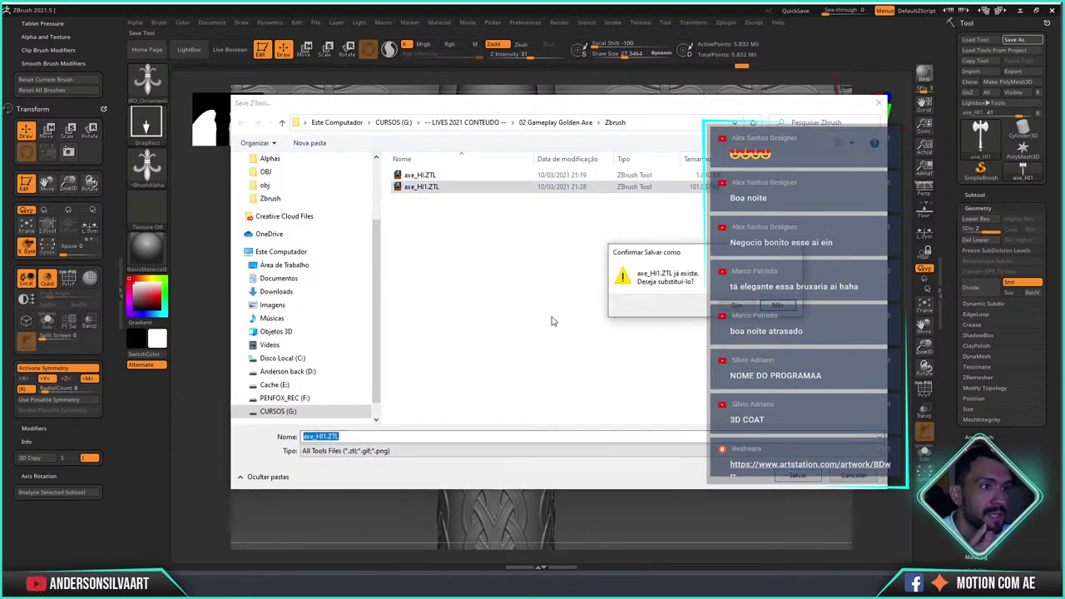
left_click(738, 307)
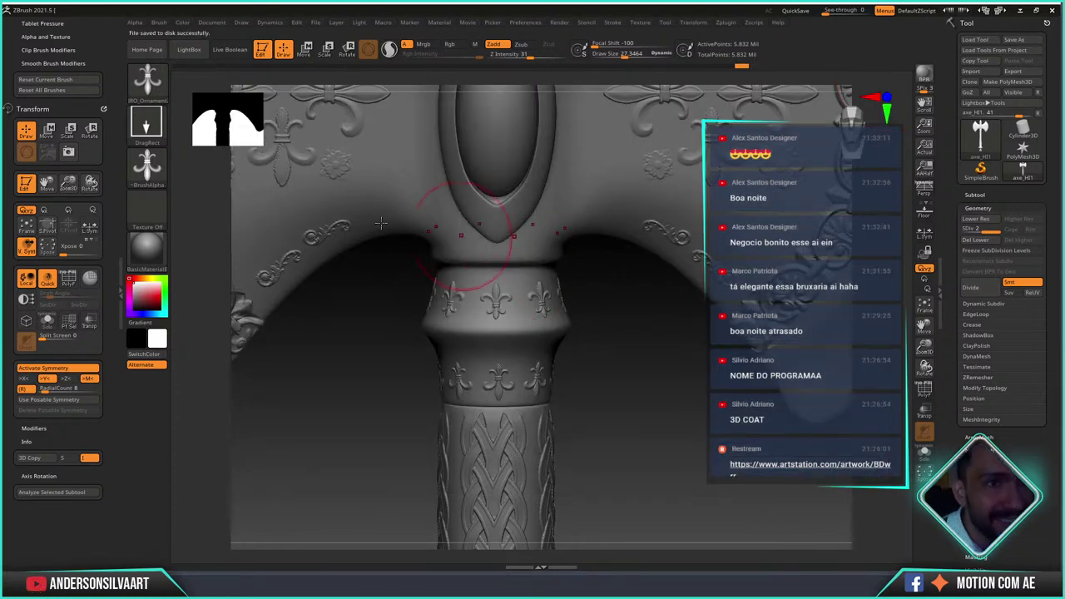
left_click(32, 389)
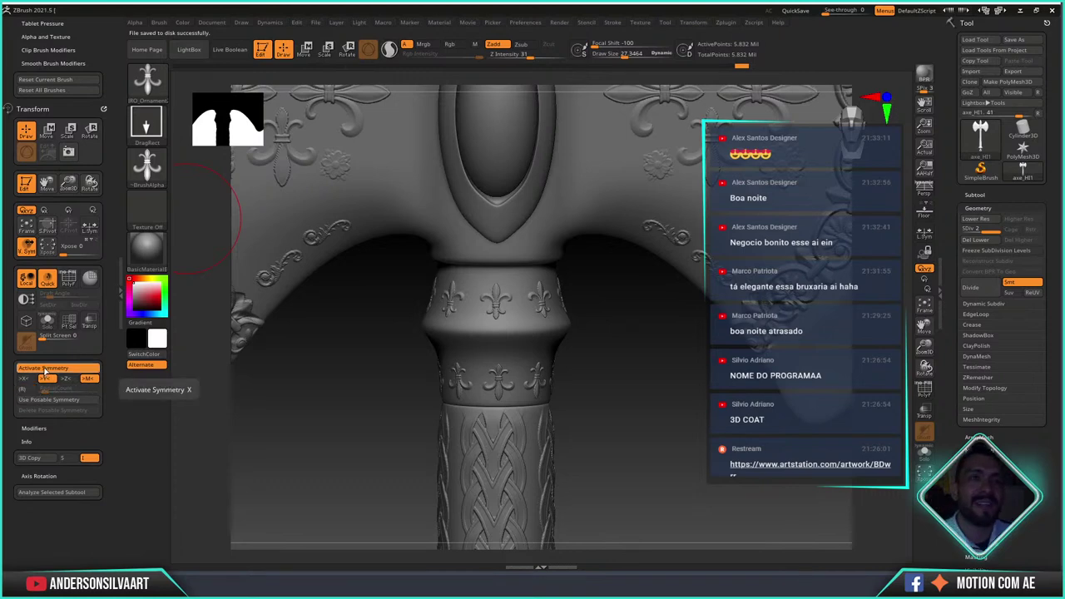
- Load an ornament band brush from the JRO_ORN folder with 8-way radial symmetry and Draw Size about 9
key("comma")
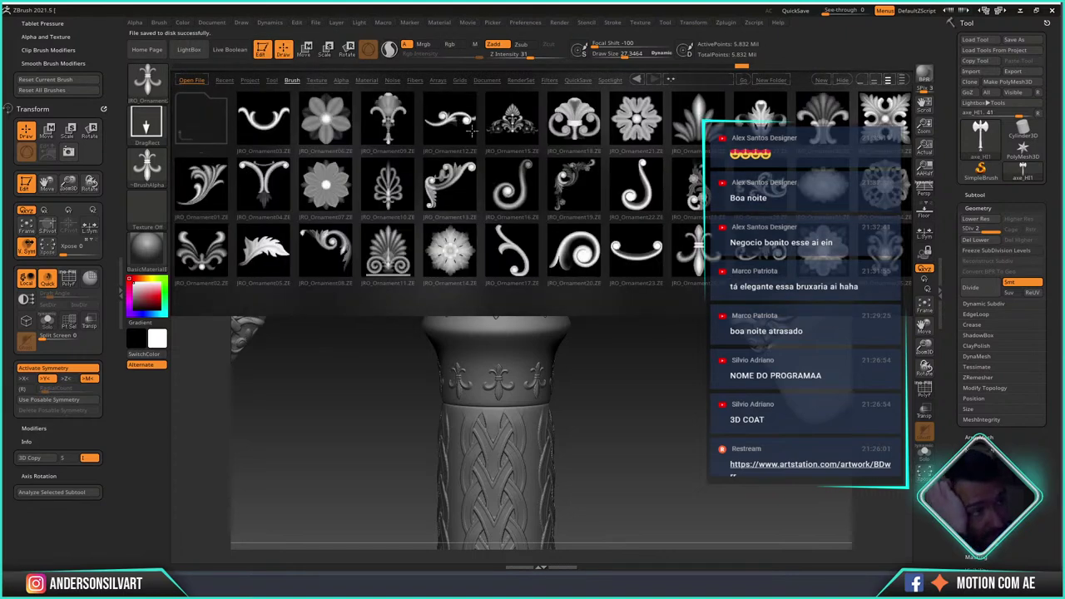
left_click(202, 112)
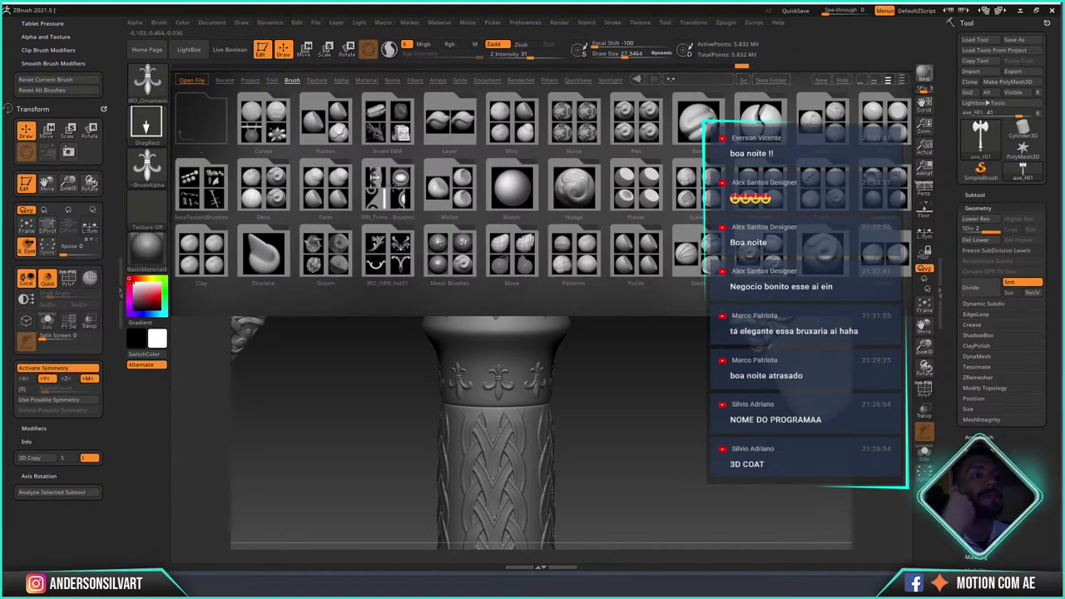
left_click(387, 250)
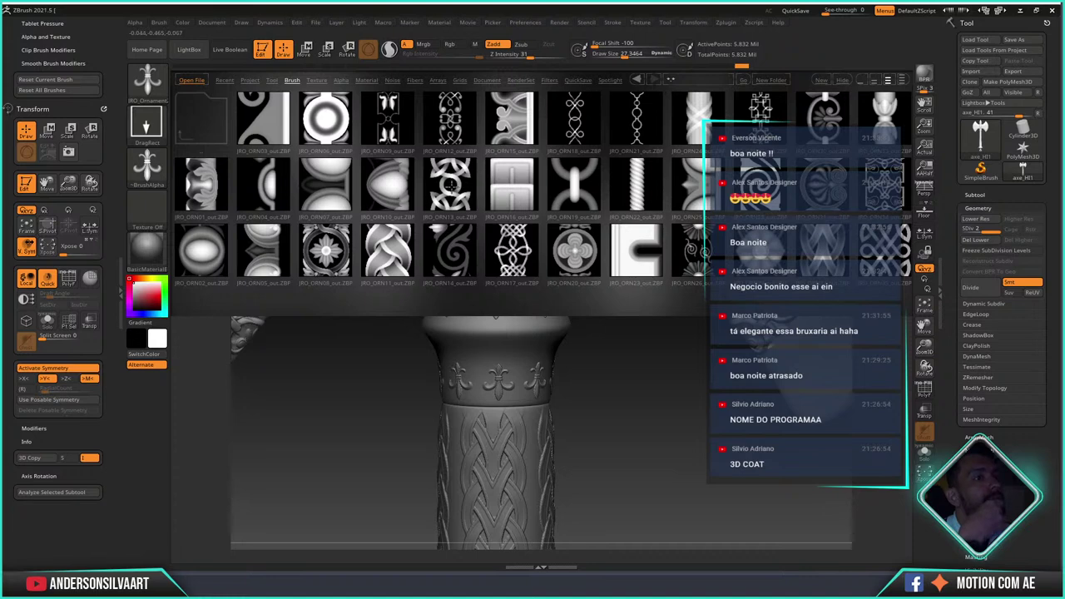
double_click(449, 186)
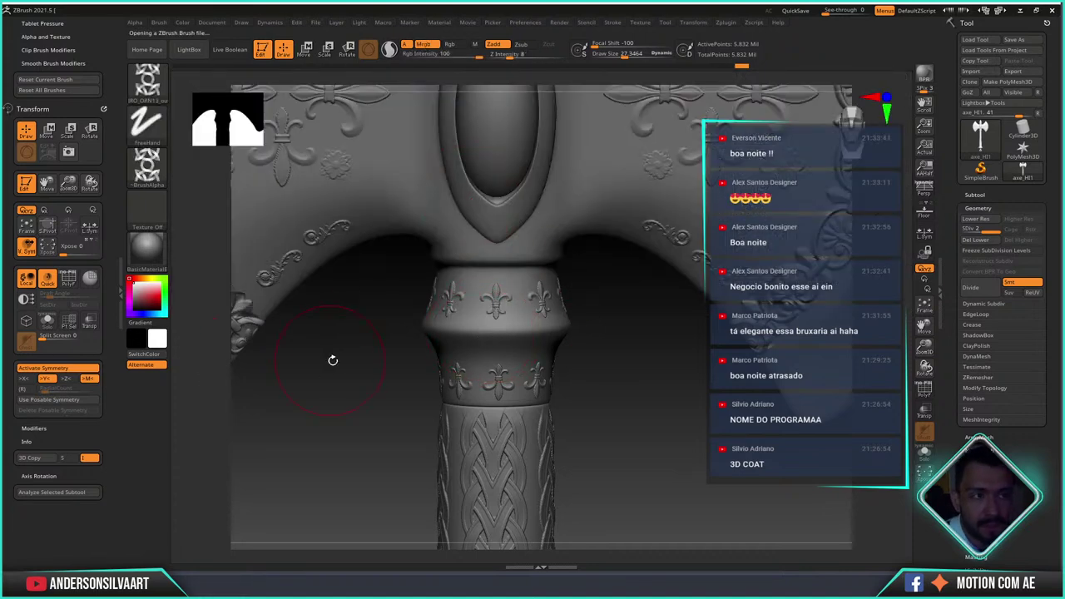
left_click(20, 388)
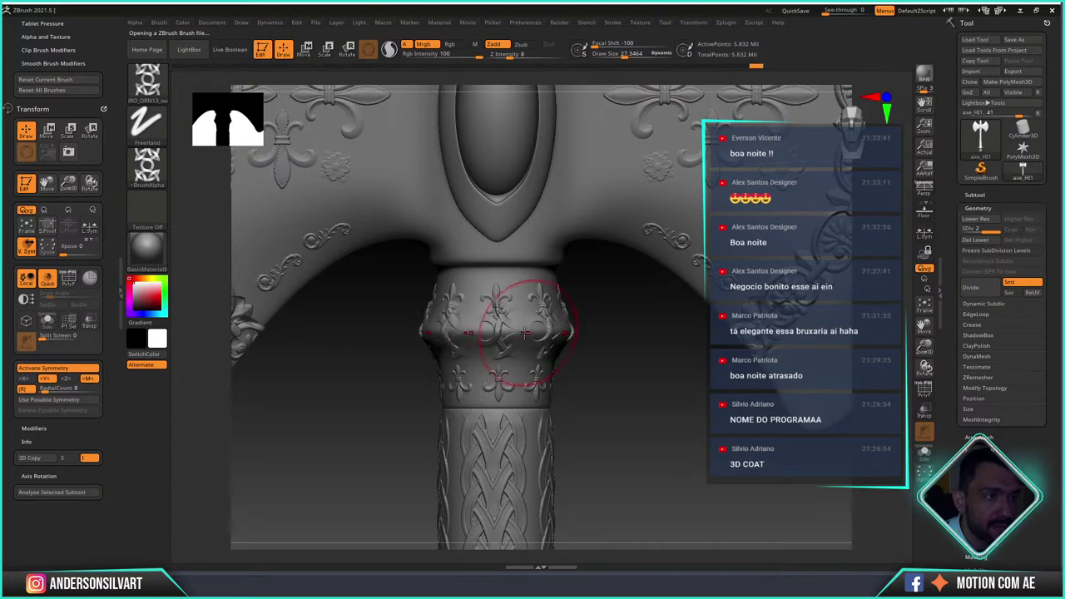
key("s")
left_click_drag(489, 341, 468, 333)
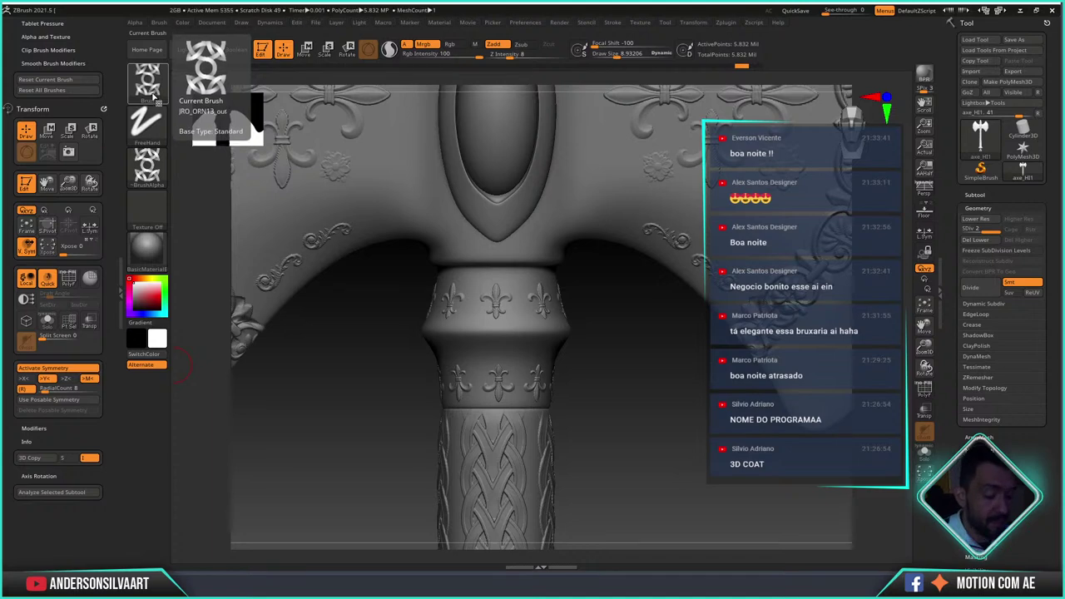
key("comma")
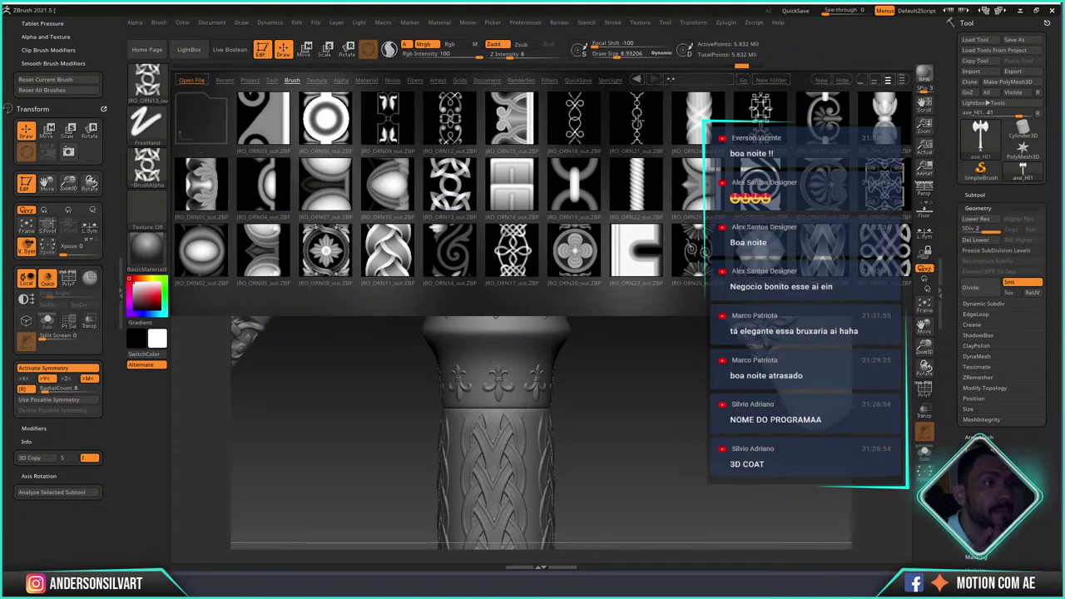
- Load the JRO_ORN19 ornament brush, switch radial symmetry off, and orbit to inspect the column
double_click(577, 193)
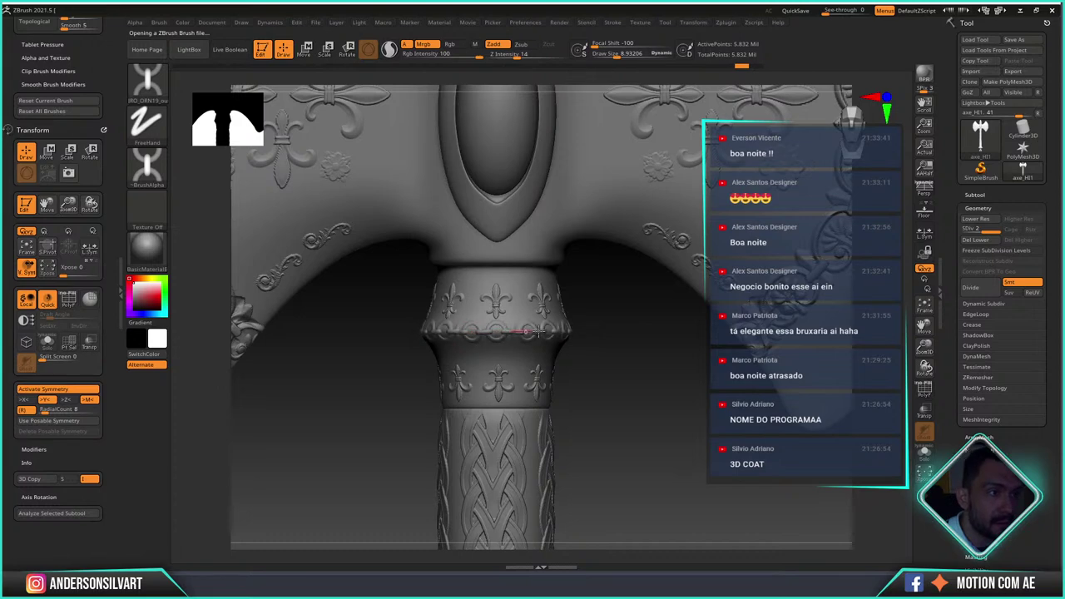
left_click_drag(638, 336, 637, 340)
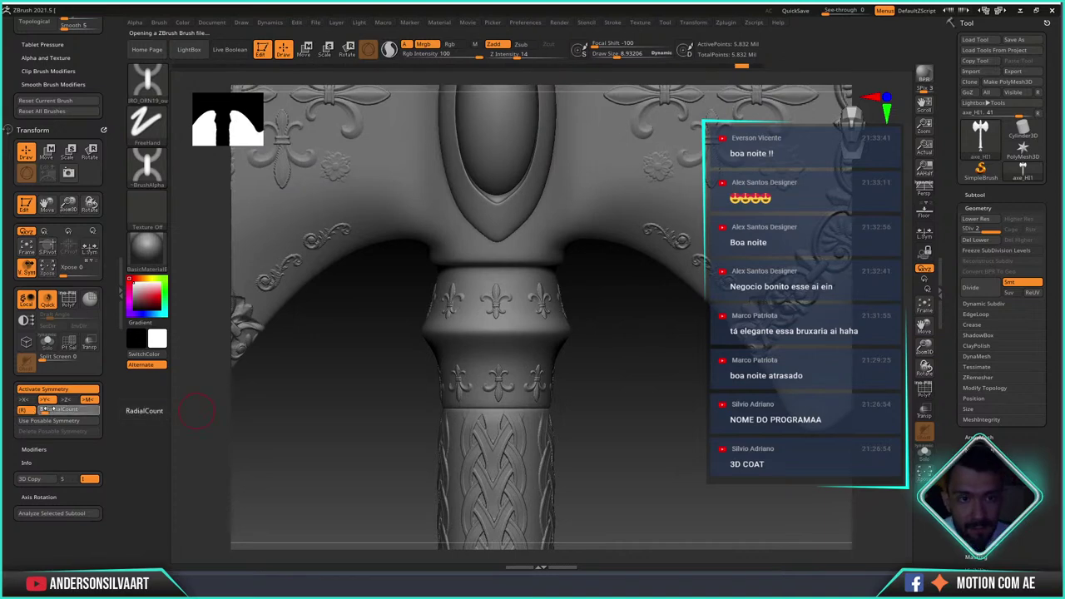
left_click(22, 409)
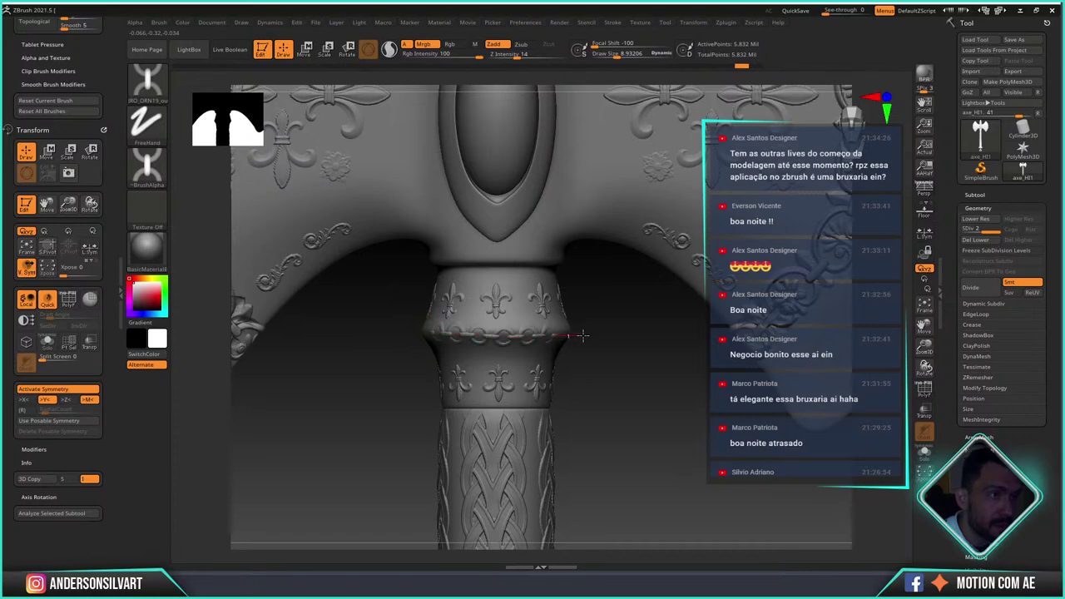
left_click_drag(600, 337, 419, 327)
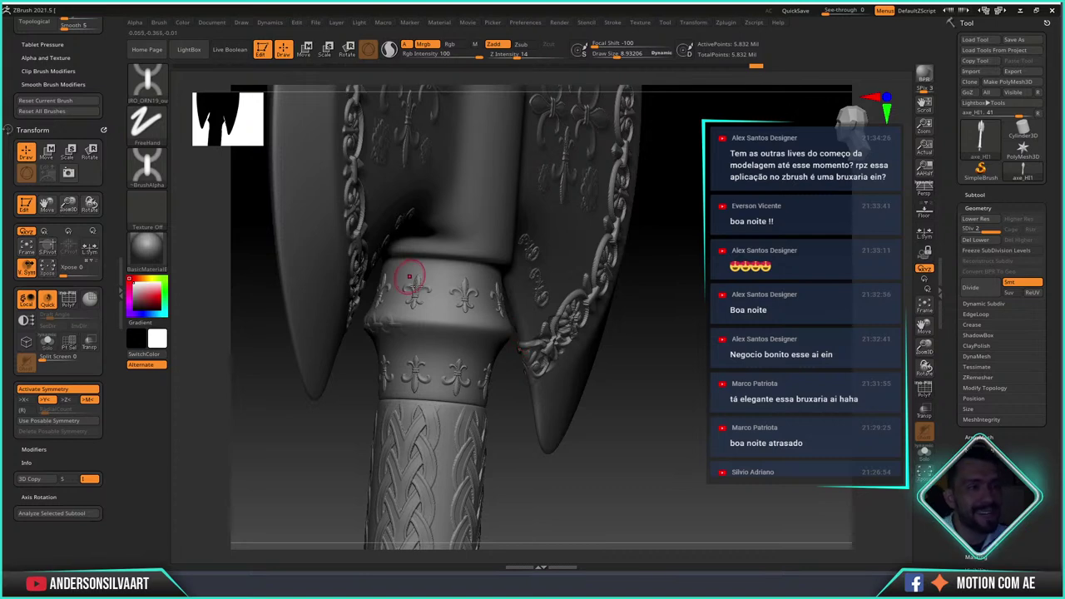
mouse_move(547, 463)
left_mouse_down()
mouse_move(459, 456)
mouse_move(552, 428)
mouse_move(642, 428)
mouse_move(629, 430)
left_mouse_up()
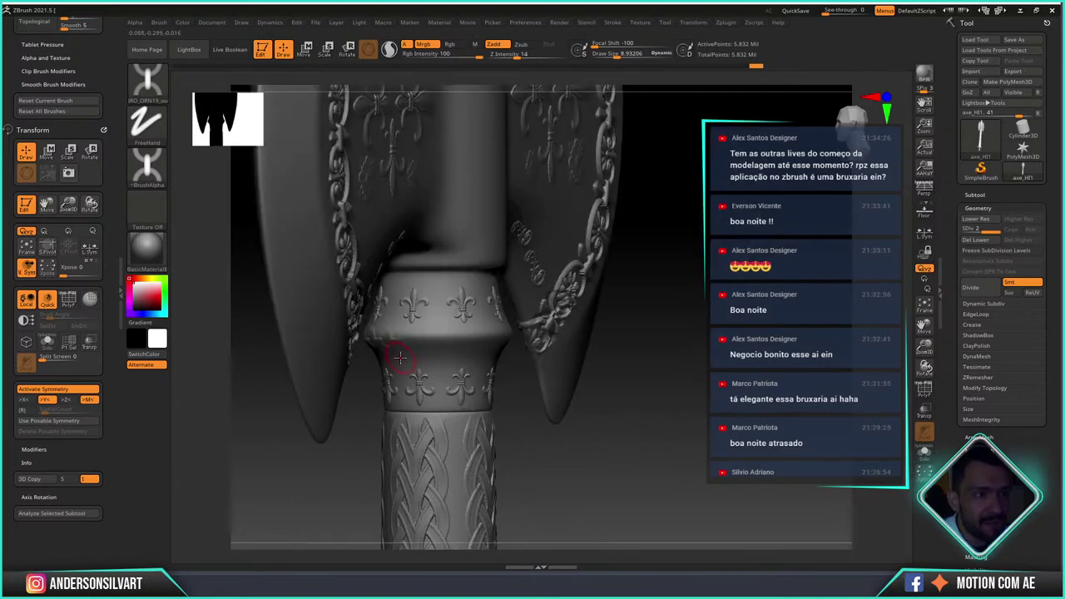
left_click_drag(271, 383, 352, 408)
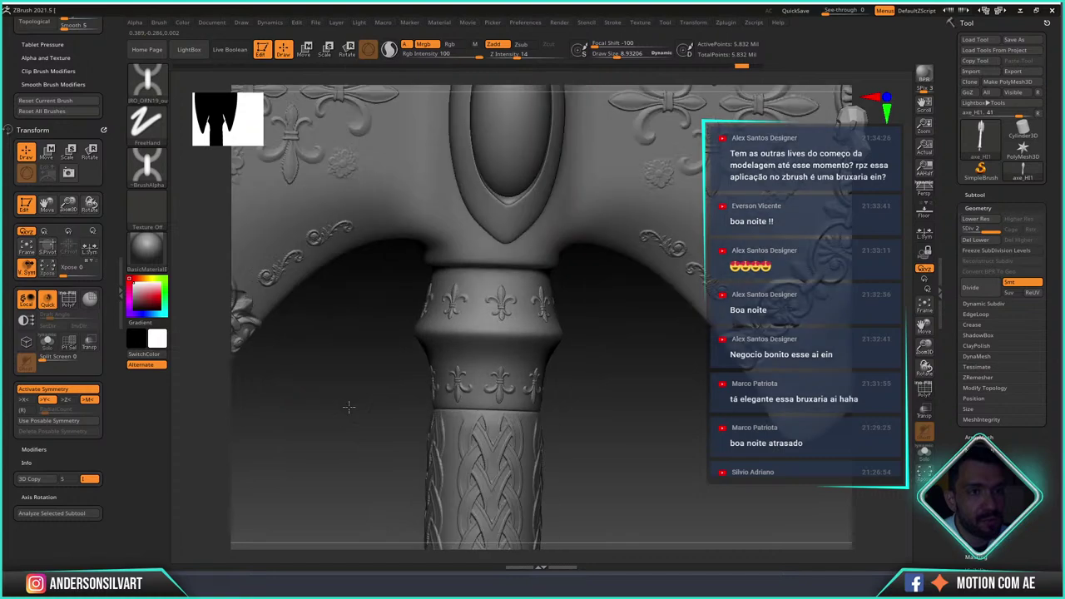
- Load another ornament brush with Draw Size about 27 and Z Intensity 9
left_click(147, 83)
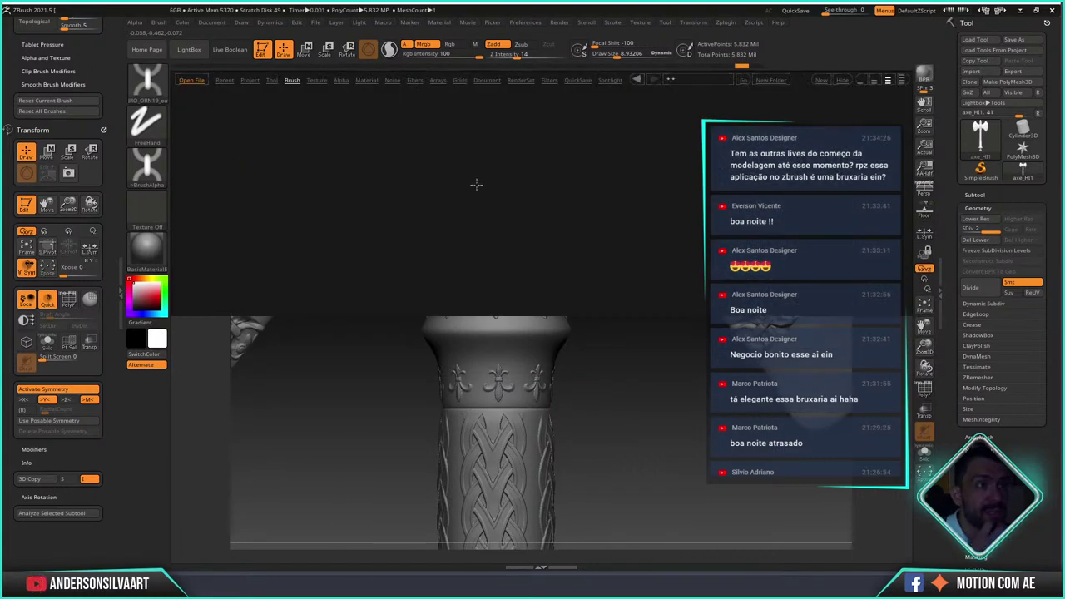
key("comma")
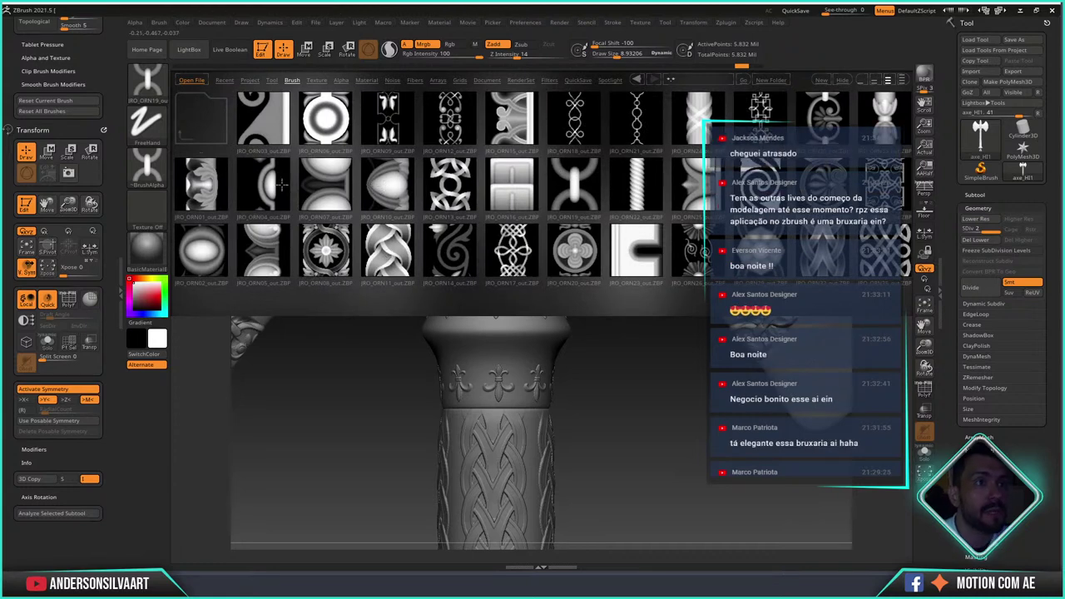
double_click(575, 121)
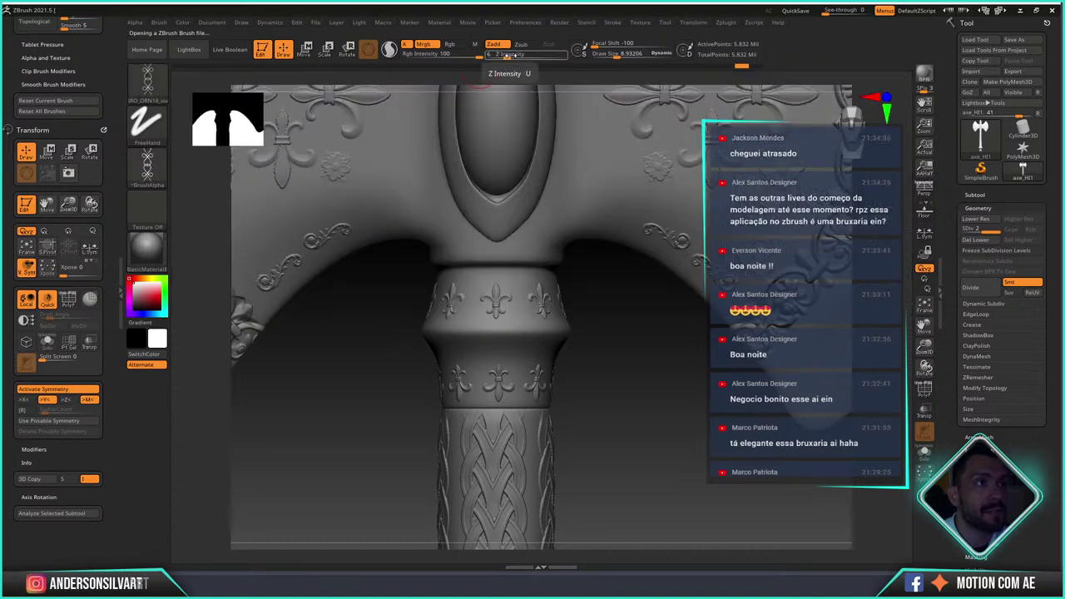
left_click_drag(507, 55, 517, 55)
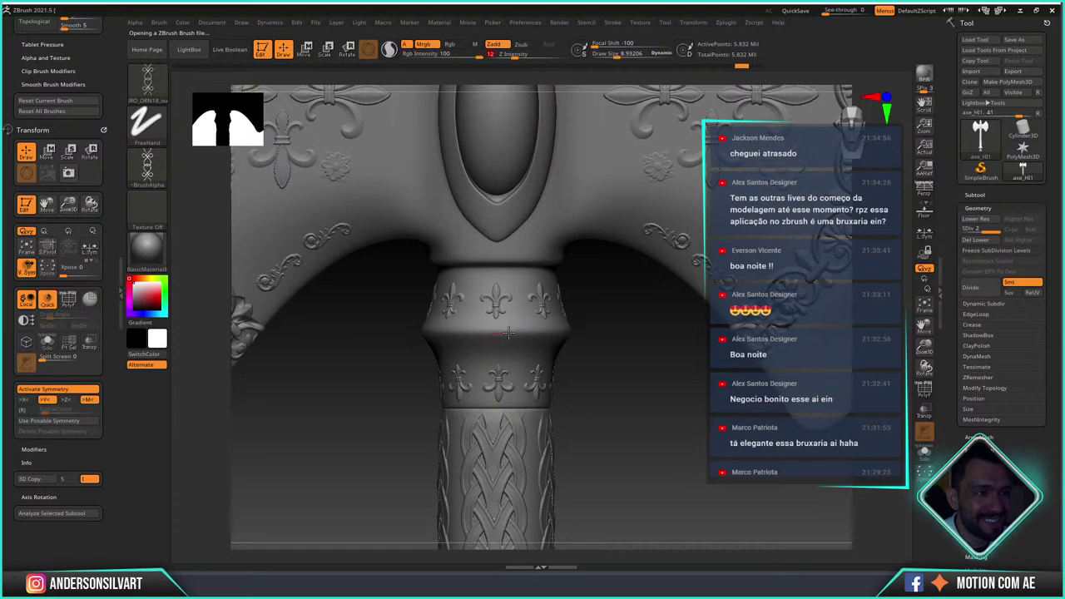
key("s")
left_click_drag(499, 335, 532, 335)
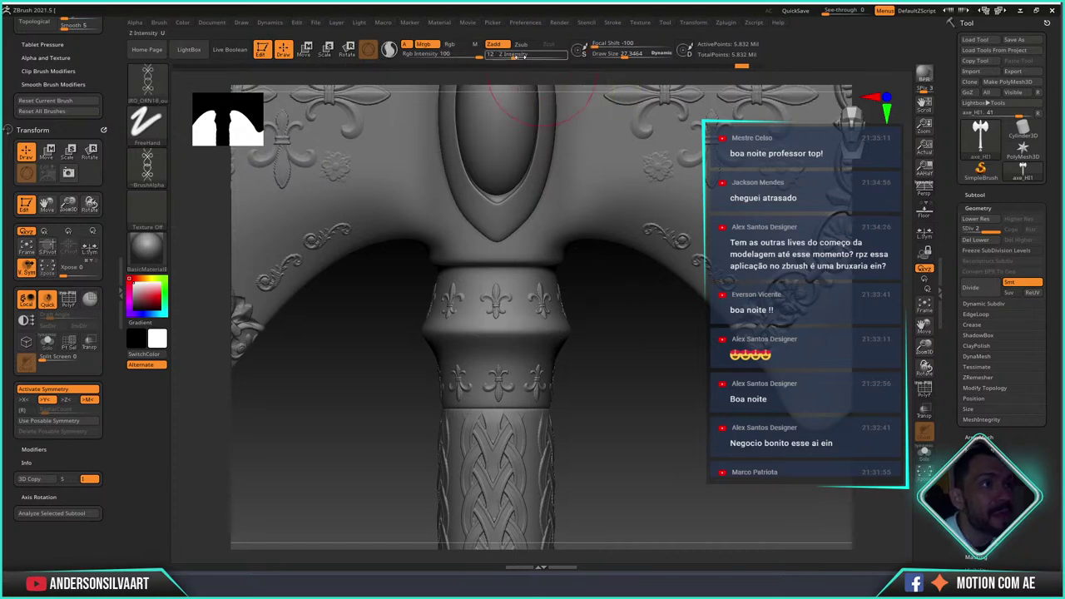
left_click_drag(511, 57, 509, 57)
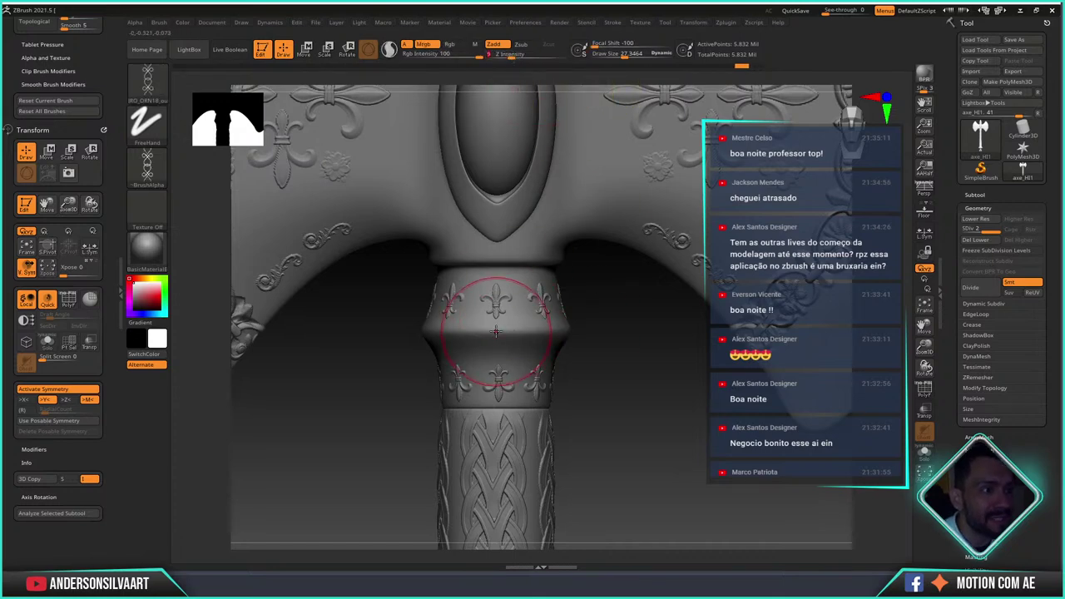
- Try stamping a braided chain along the column ring, then undo it
left_click_drag(494, 332, 541, 335)
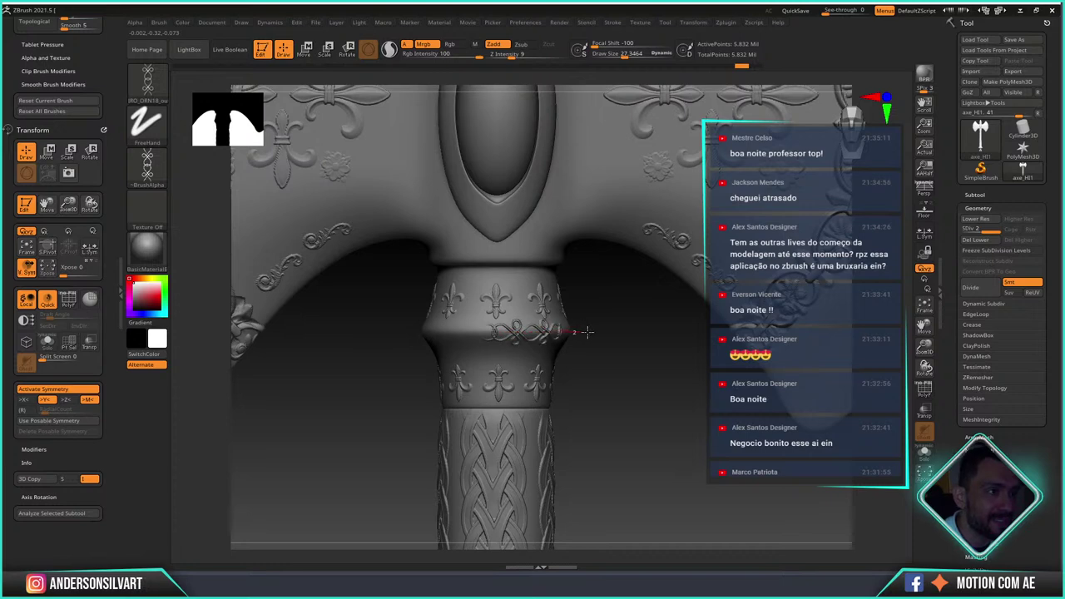
left_click_drag(635, 341, 566, 337)
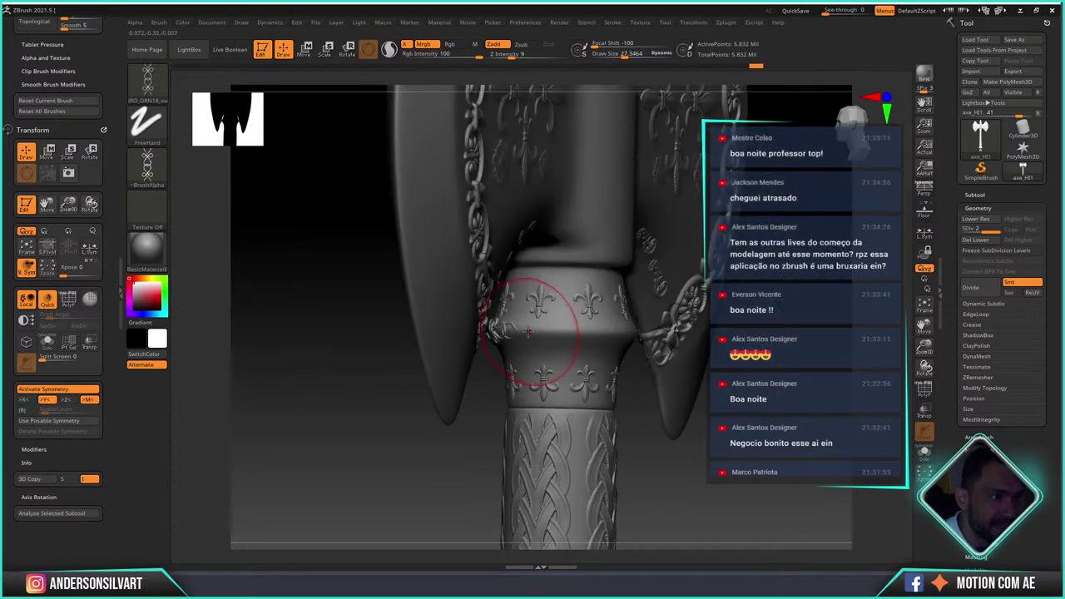
left_click_drag(520, 331, 545, 333)
left_click_drag(574, 332, 609, 336)
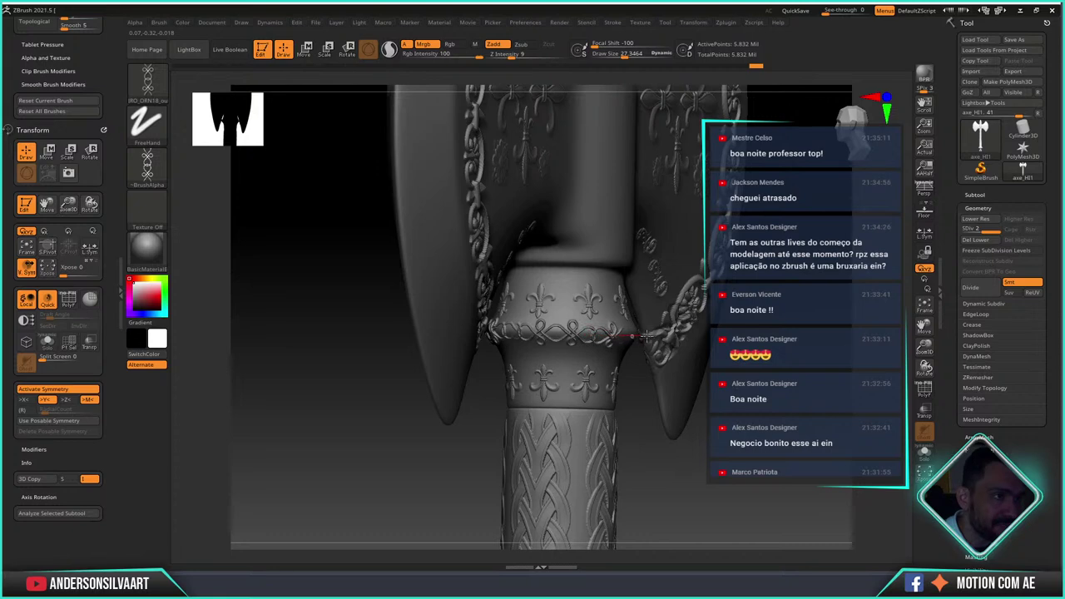
left_click_drag(652, 433, 629, 431)
mouse_move(664, 447)
right_mouse_down("alt")
mouse_move(617, 441)
mouse_move(595, 462)
right_mouse_up("alt")
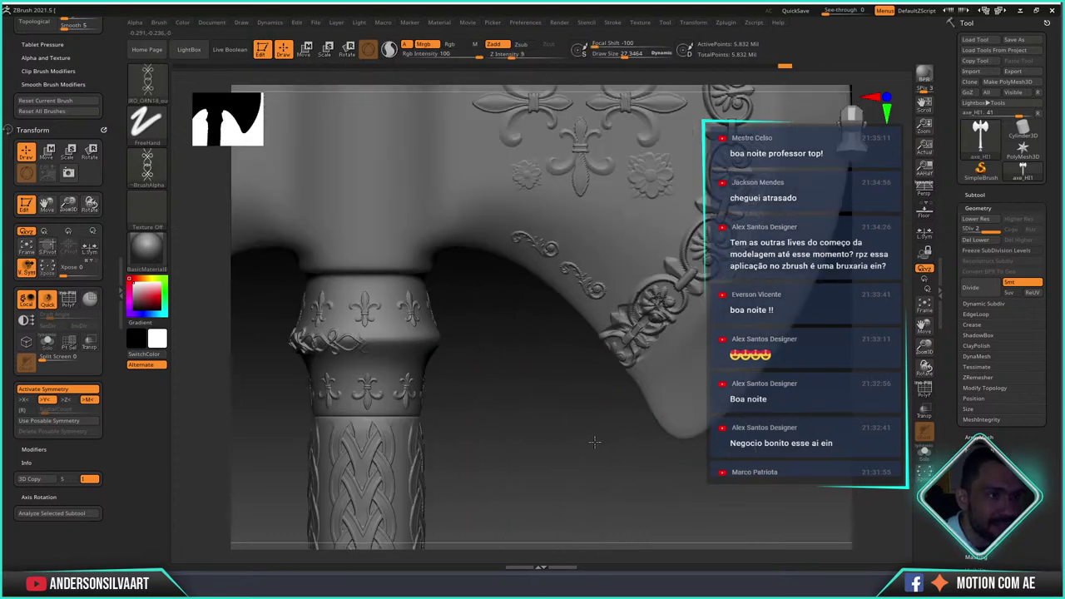
left_click_drag(365, 341, 445, 342)
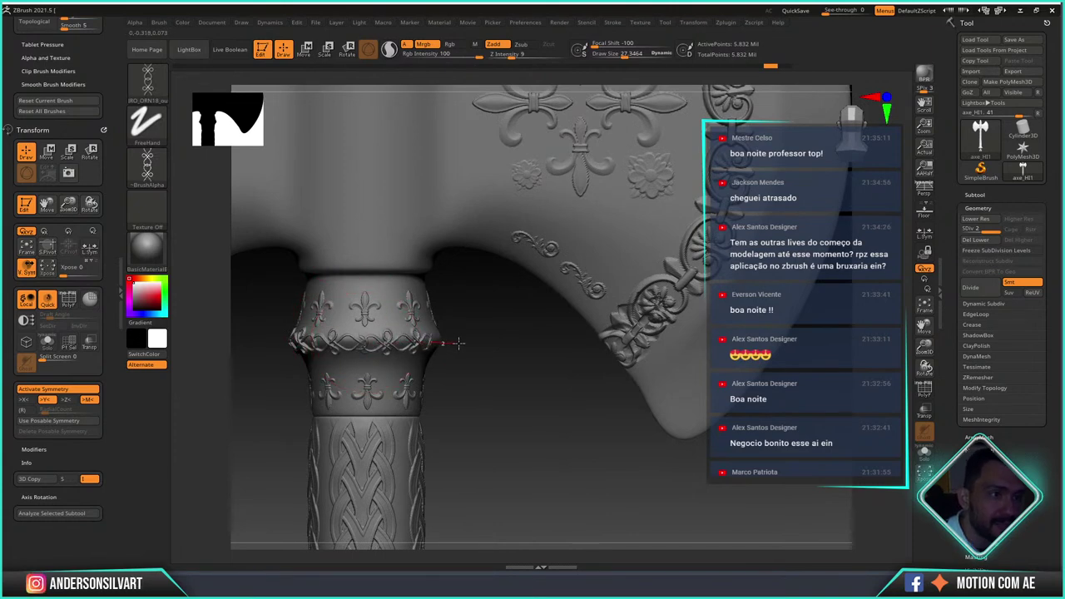
key("ctrl+z")
key("ctrl+z")
key("ctrl+z")
key("ctrl+z")
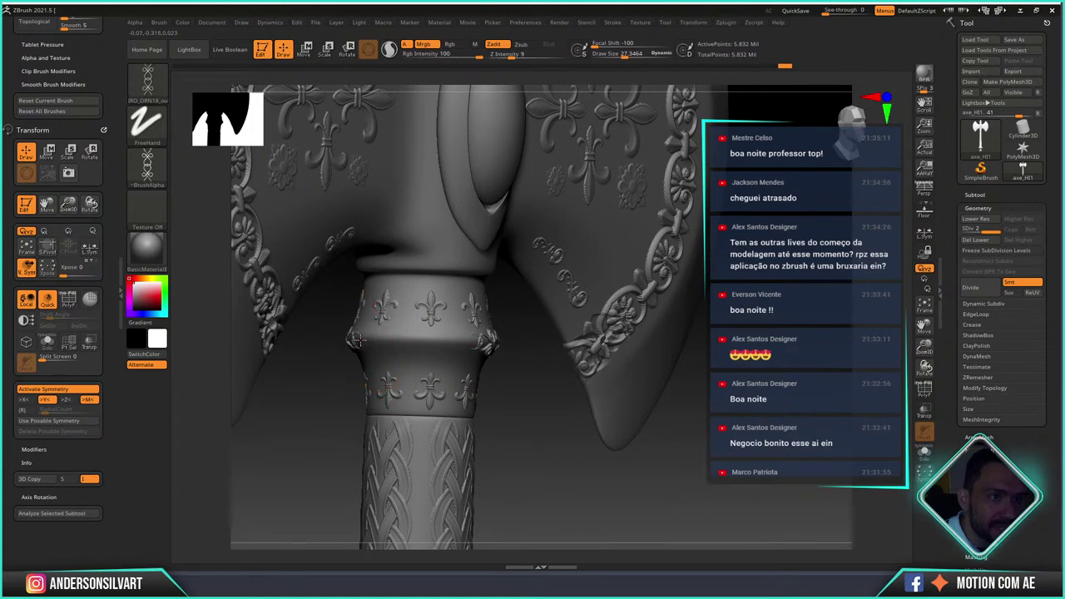
left_click_drag(371, 341, 430, 345)
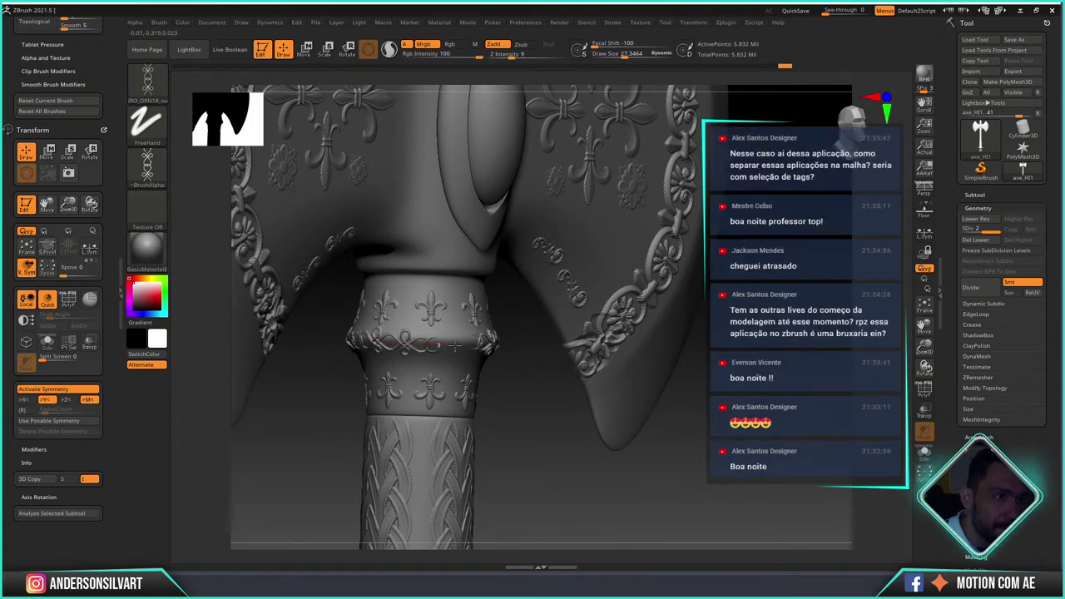
mouse_move(559, 387)
left_mouse_down()
mouse_move(516, 379)
mouse_move(541, 368)
left_mouse_up()
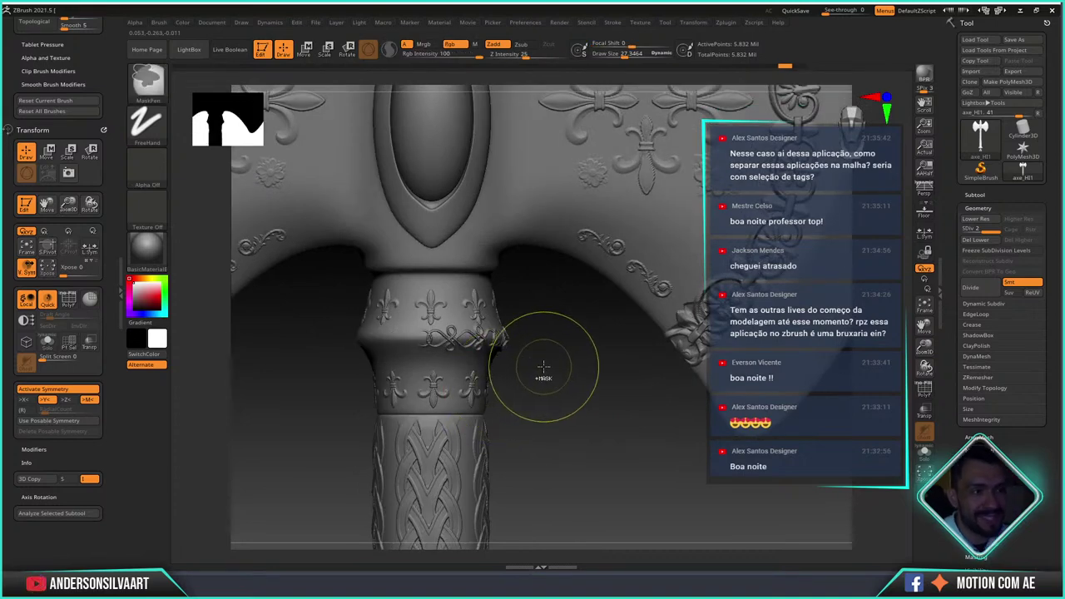
key("ctrl+z")
key("ctrl+z")
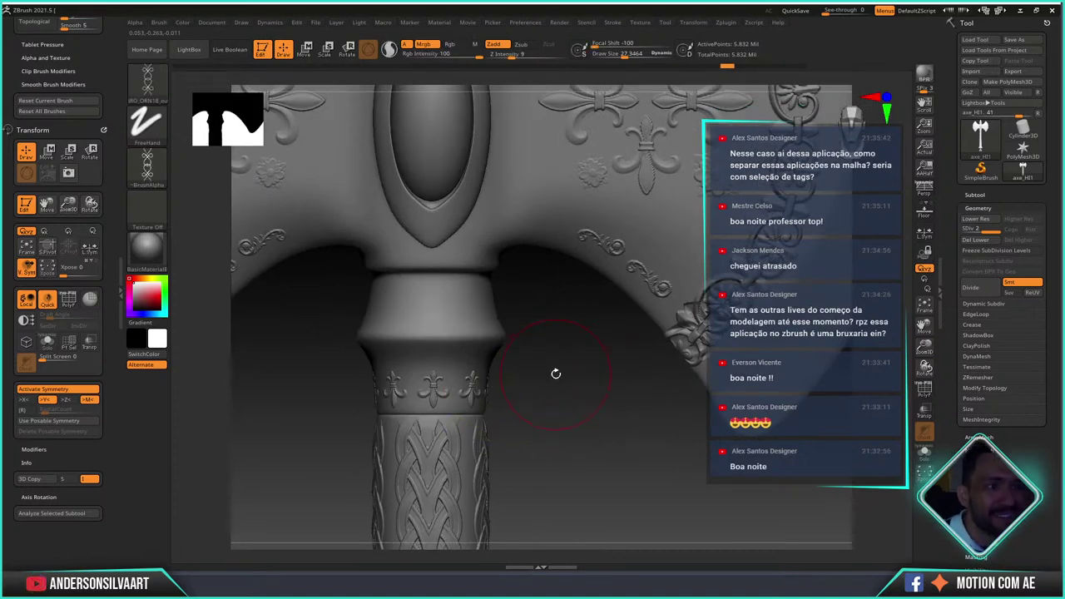
- Restore the upper-ring fleur-de-lis from undo history and load JRO_Ornament33 from the JRO_ORN_Vol01 folder
left_click(738, 67)
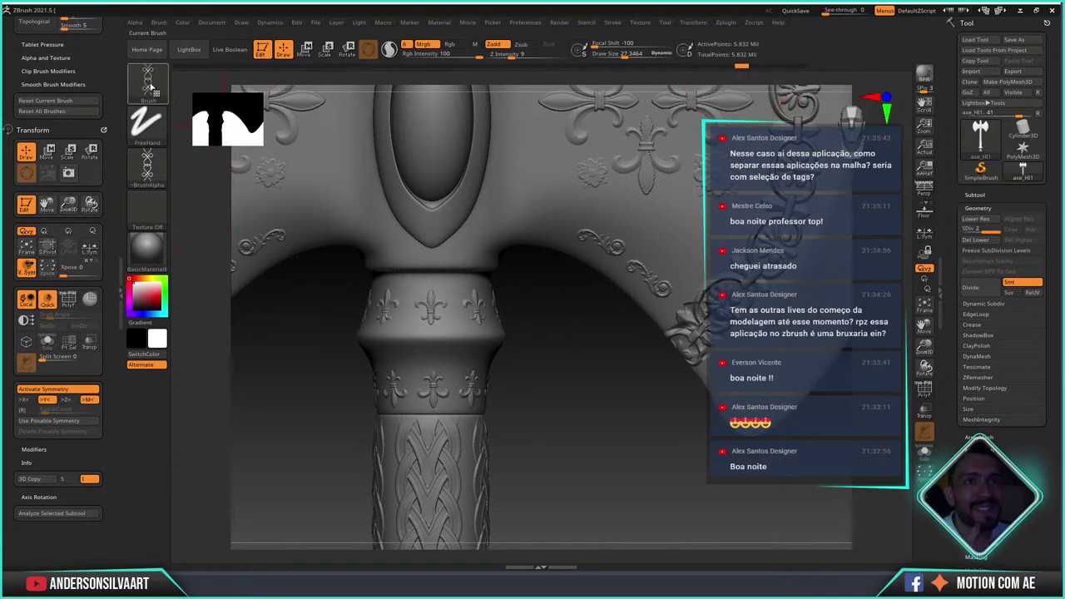
key("comma")
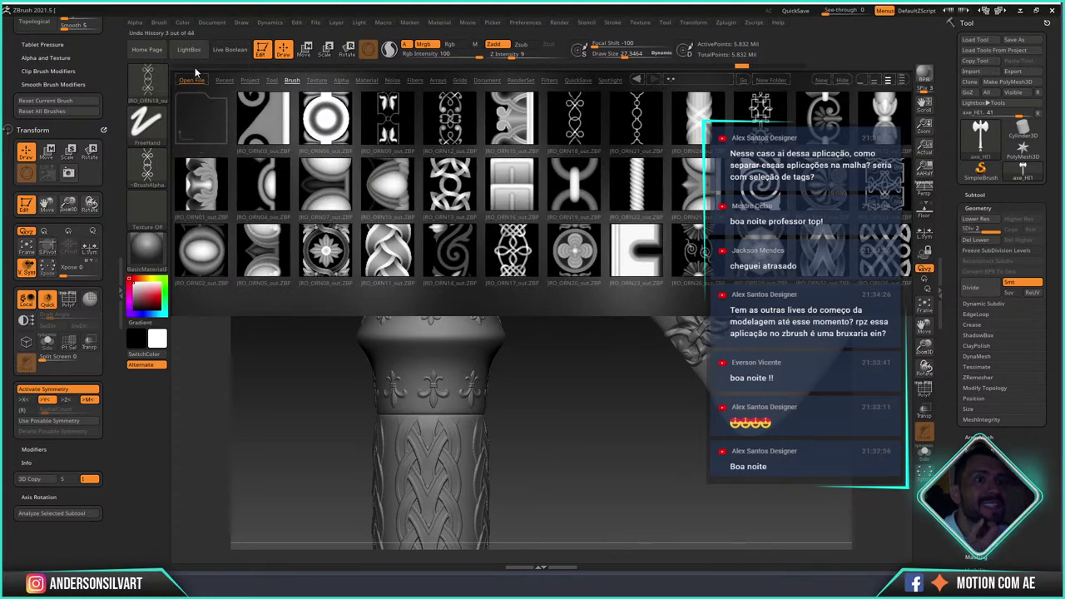
left_click(198, 119)
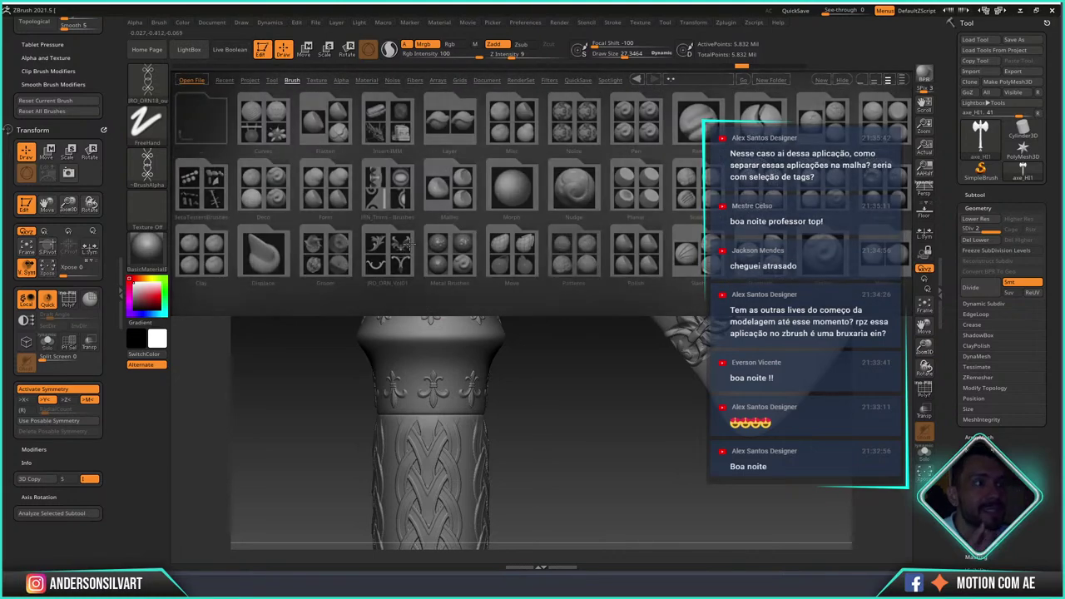
left_click(391, 257)
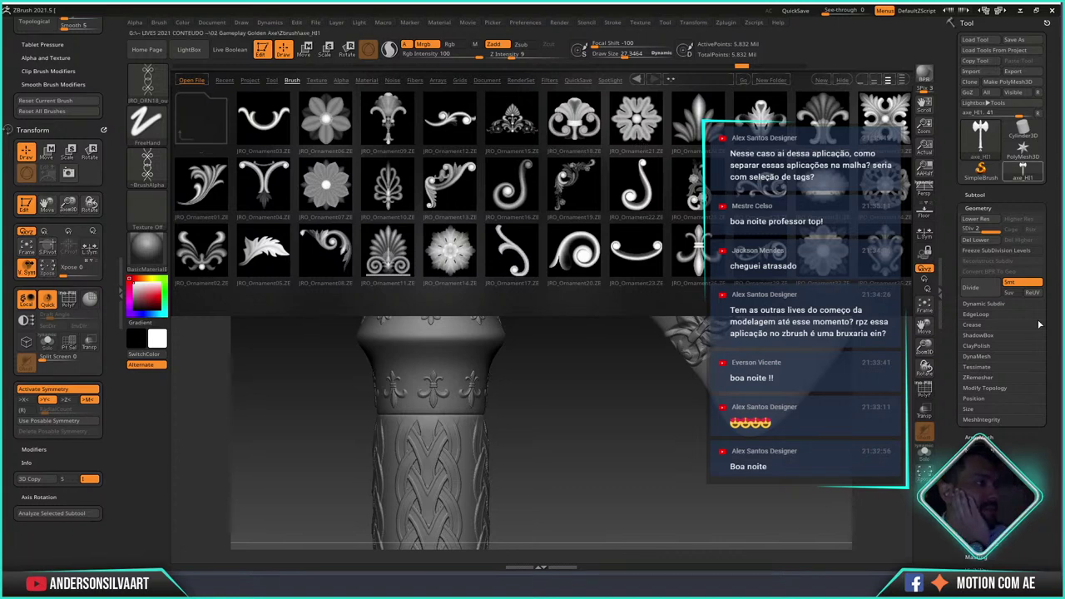
scroll(963, 405, "down", 2)
scroll(963, 405, "down", 2)
scroll(963, 406, "down", 2)
scroll(963, 405, "down", 2)
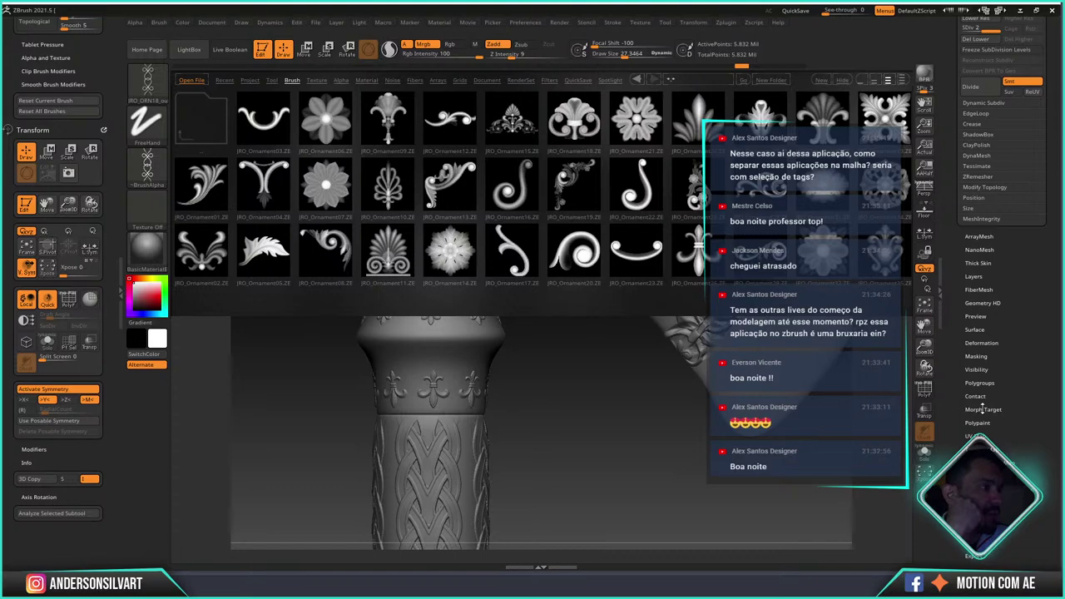
left_click(984, 408)
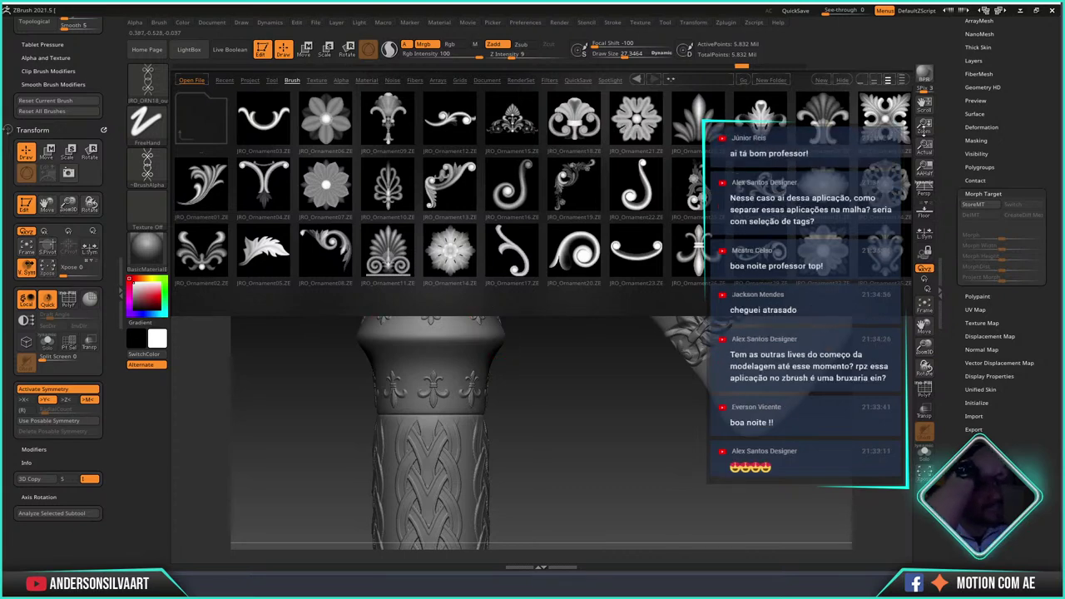
double_click(880, 118)
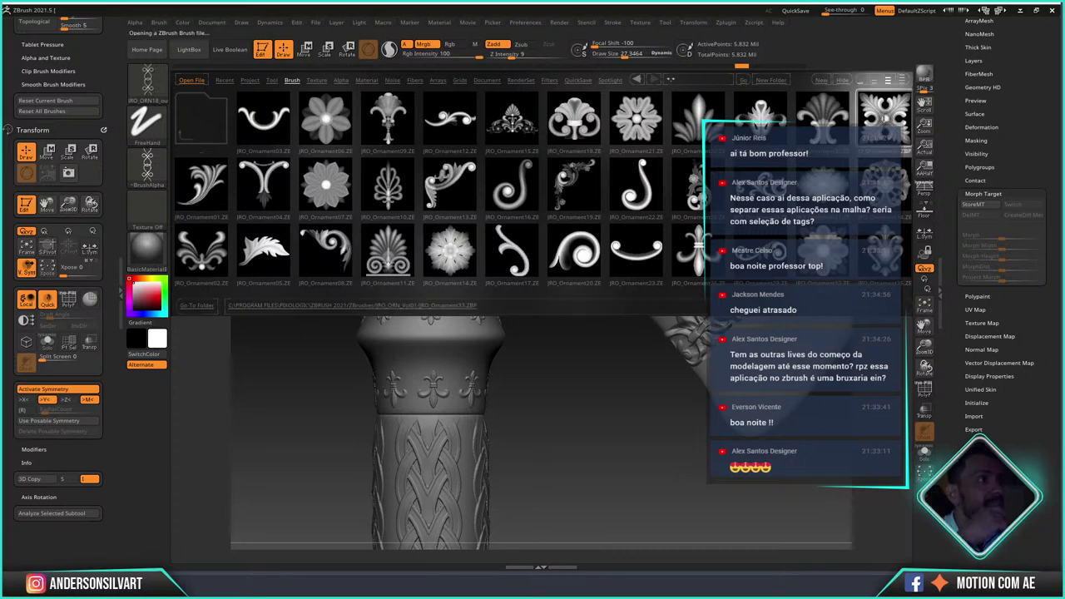
- Turn on 16-way radial symmetry and stamp an ornament ring around the column band at Z Intensity 33
left_click(22, 431)
left_click_drag(433, 336, 434, 347)
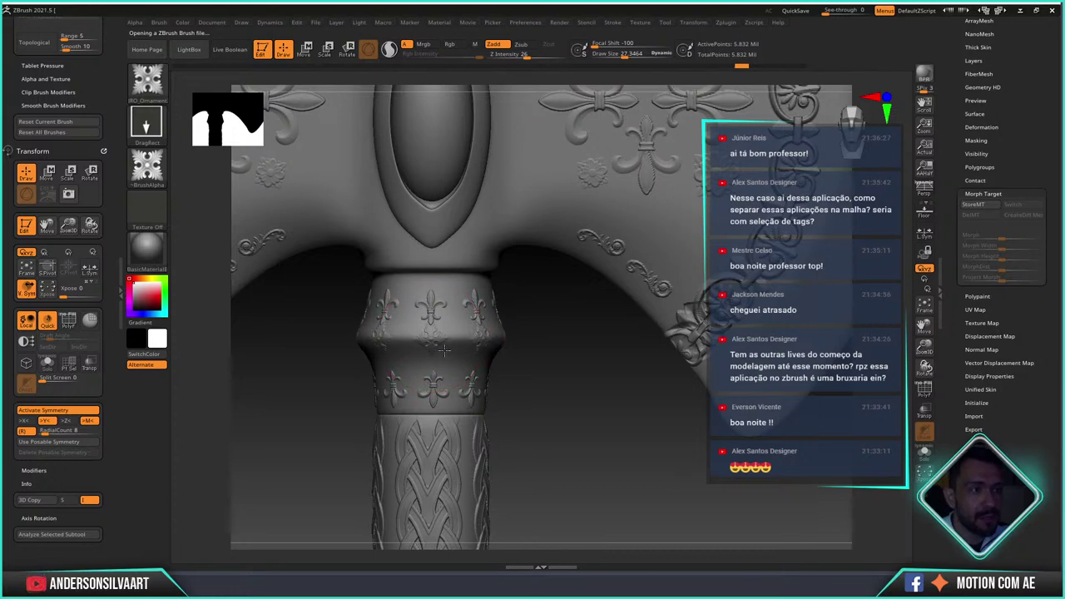
left_click_drag(440, 350, 441, 337)
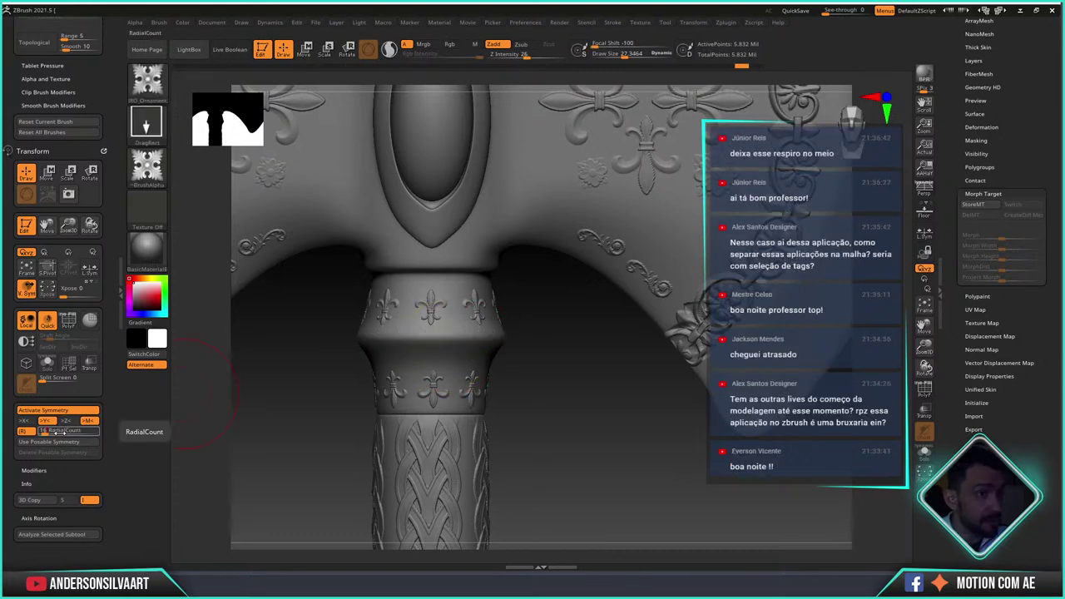
left_click(532, 55)
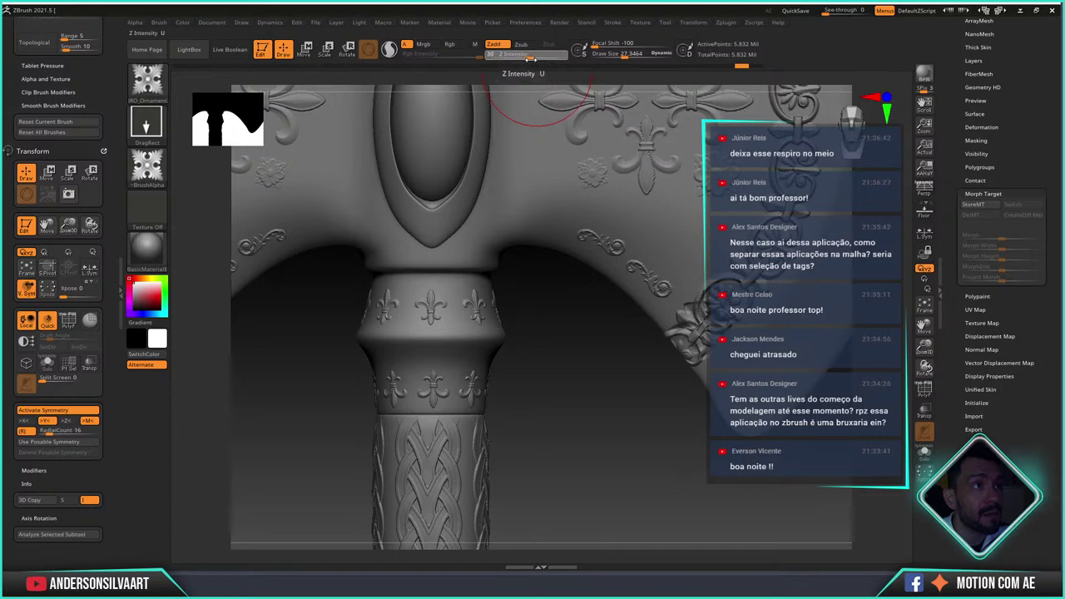
left_click_drag(431, 308, 431, 343)
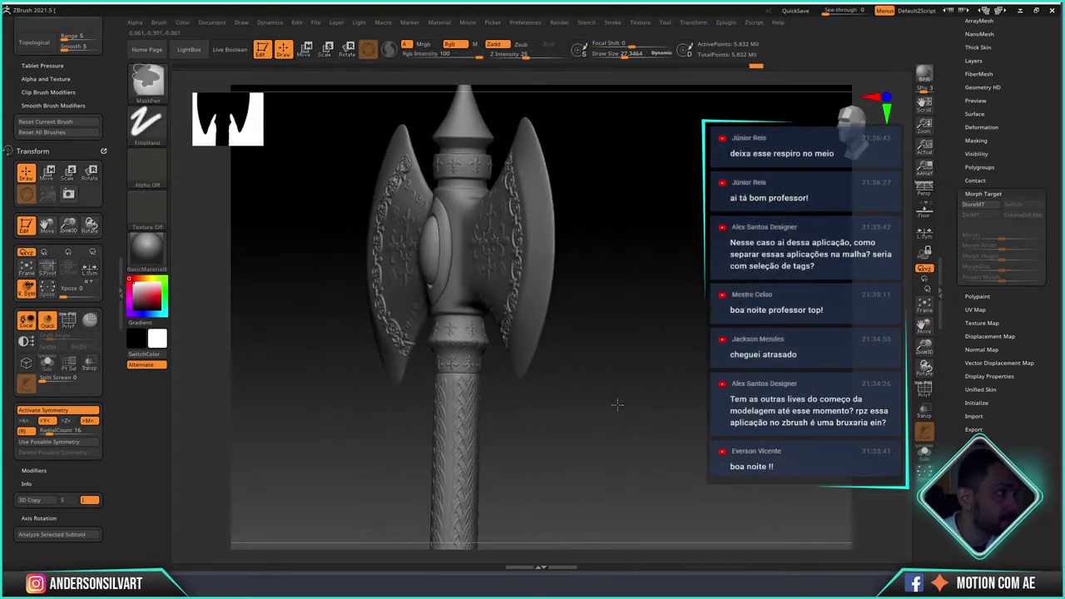
- Stamp a small ring of fleur-de-lis on the collar below the spire
left_click_drag(618, 404, 586, 401)
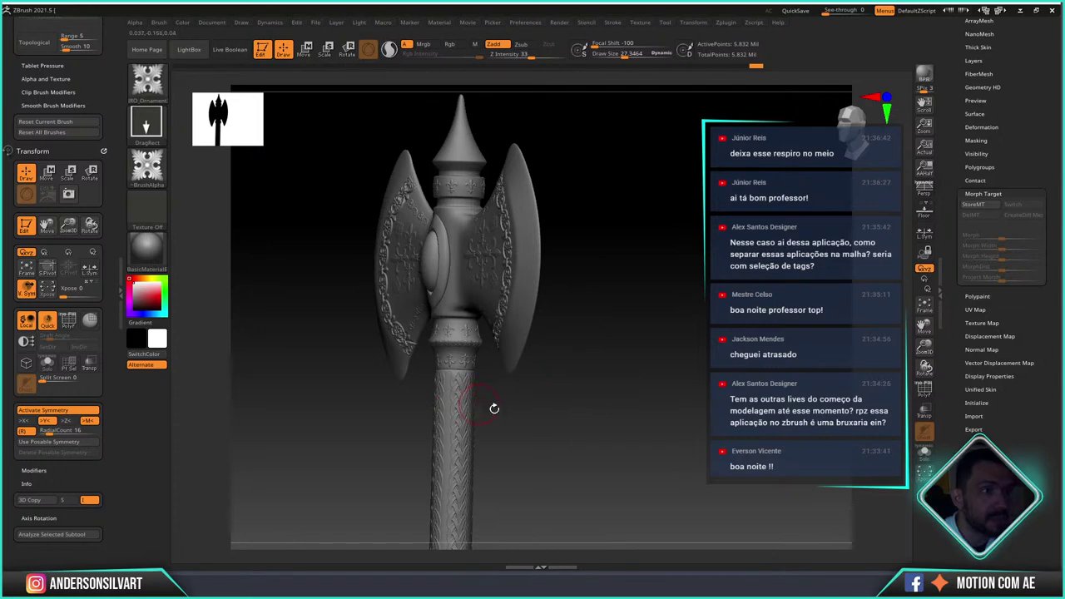
left_click_drag(554, 439, 593, 443)
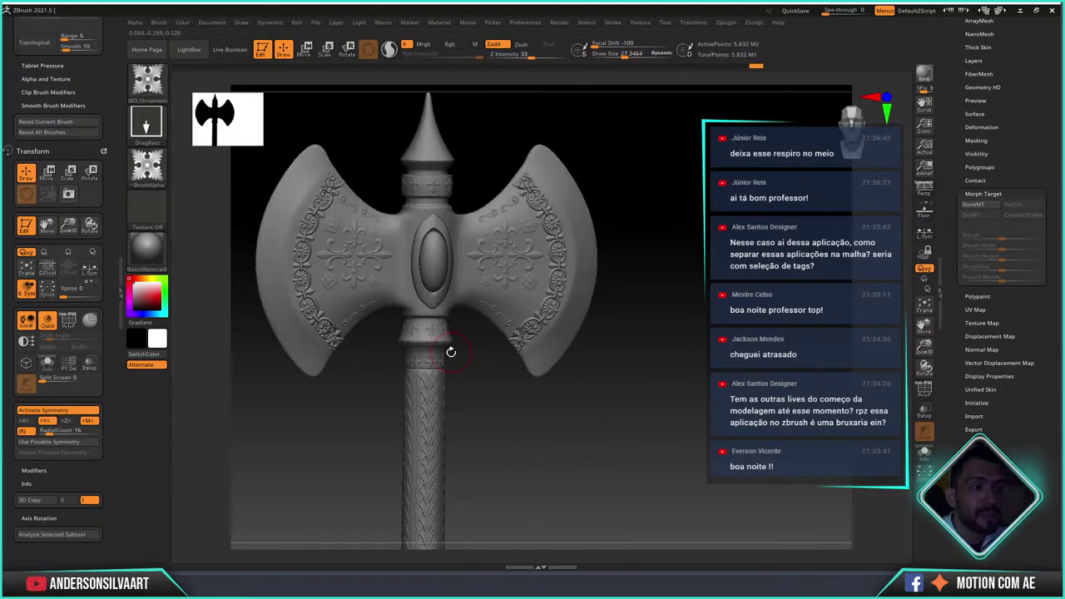
scroll(449, 354, "up", 3)
scroll(466, 374, "down", 3)
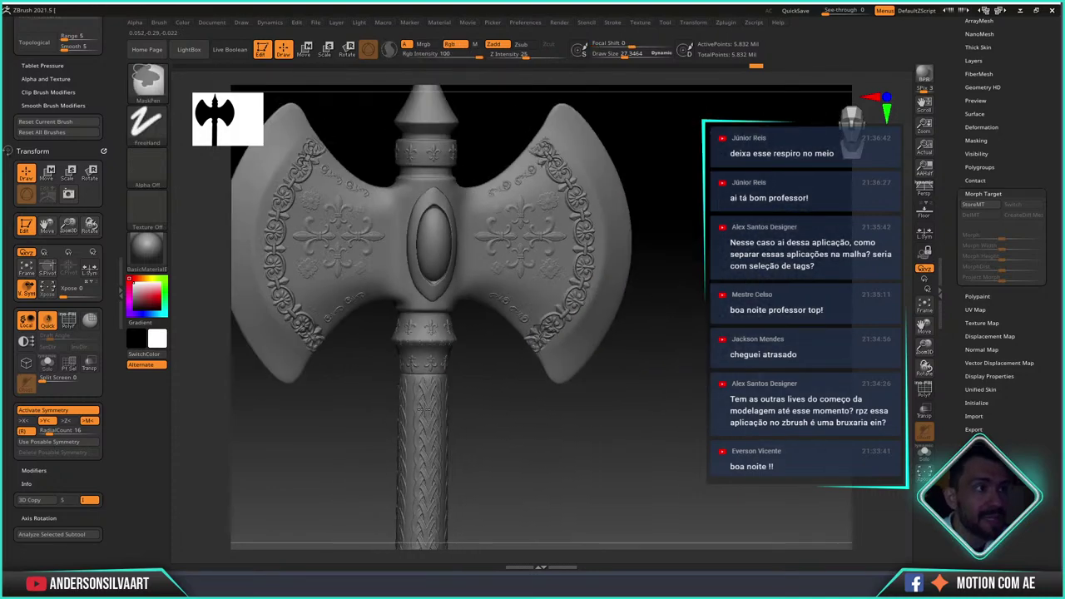
scroll(583, 414, "up", 5)
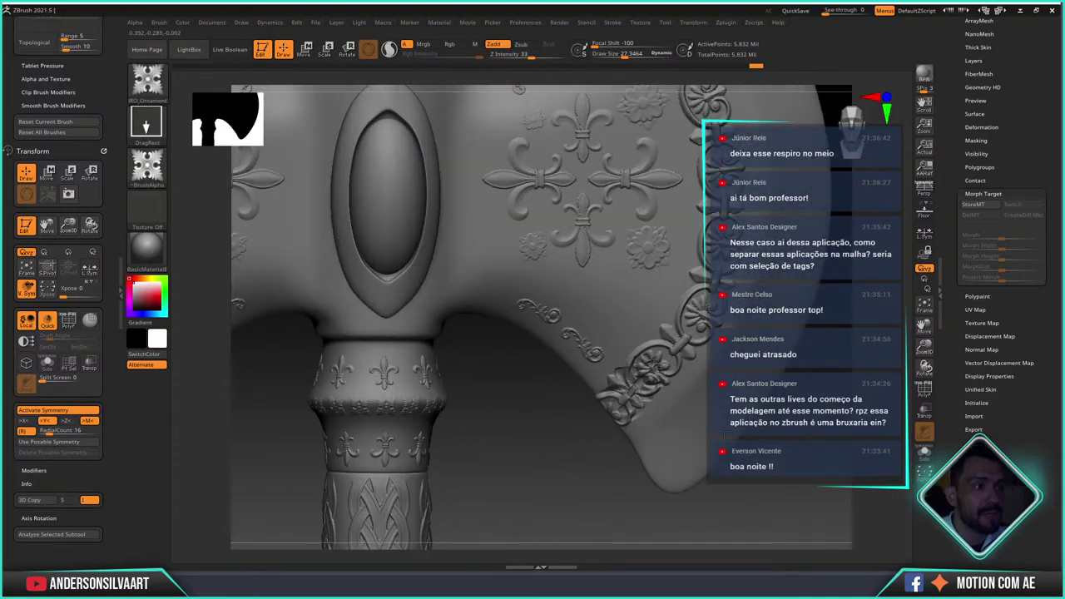
scroll(491, 393, "down", 3)
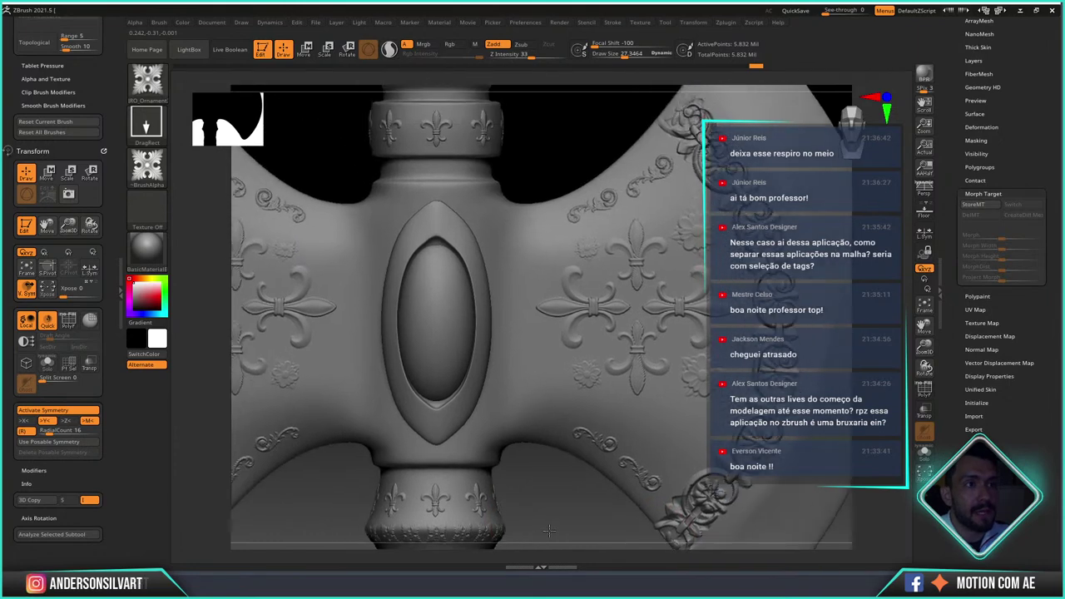
scroll(563, 141, "up", 2)
left_click_drag(562, 142, 538, 366, "alt")
mouse_move(441, 260)
right_mouse_down("ctrl")
mouse_move(500, 249)
mouse_move(475, 297)
right_mouse_up("ctrl")
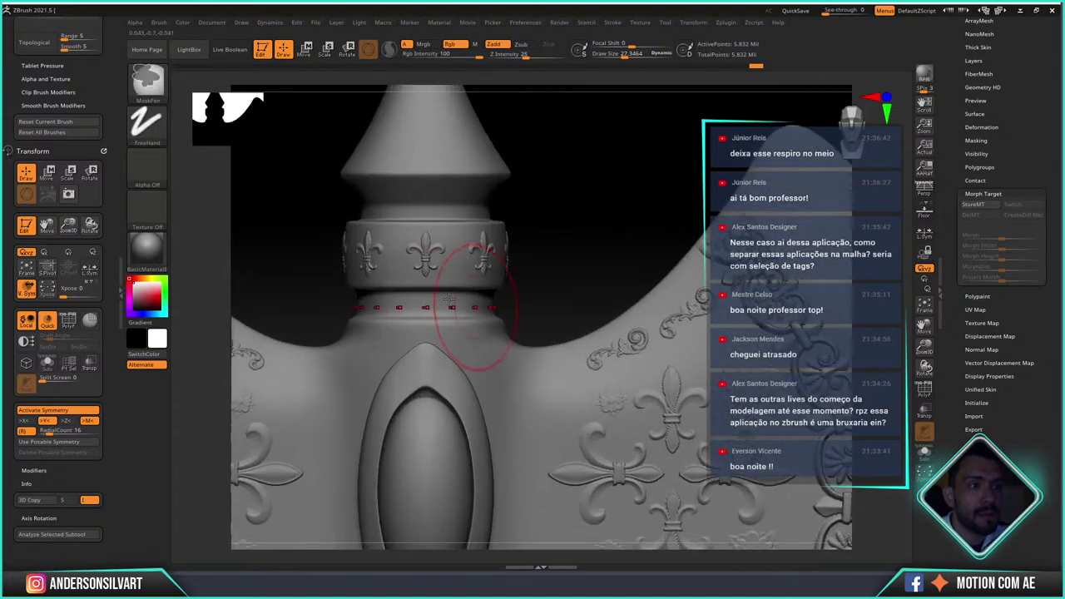
left_click_drag(426, 302, 428, 306)
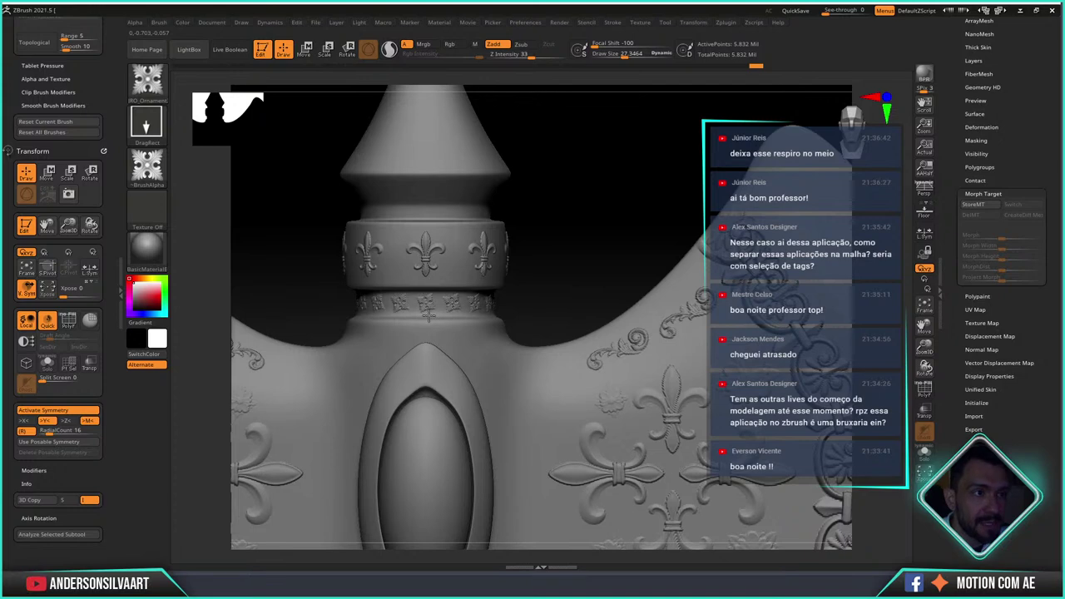
right_click_drag(561, 297, 527, 501, "ctrl")
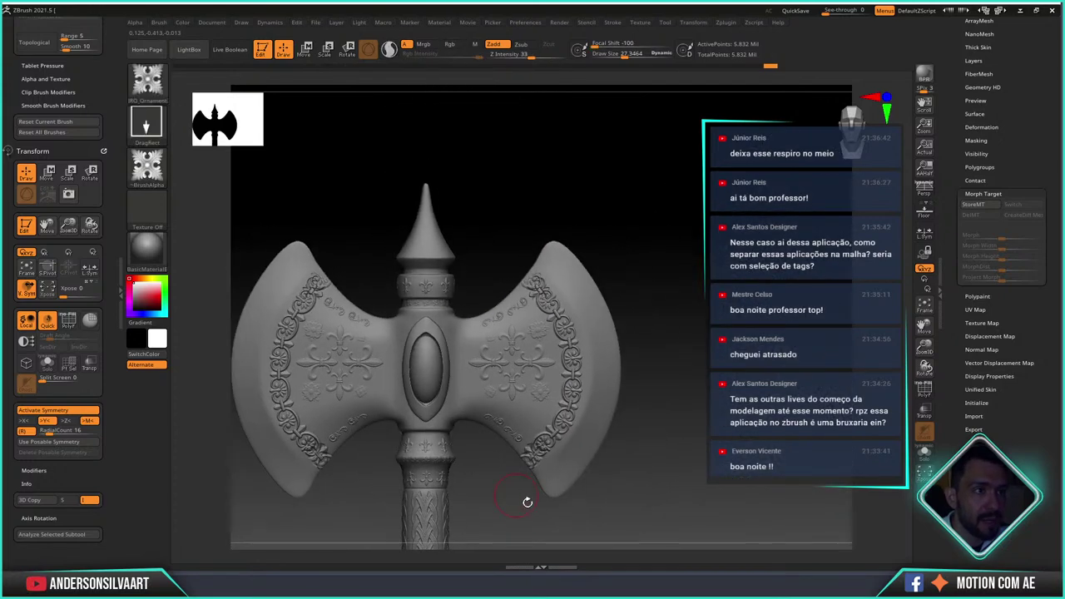
mouse_move(499, 411)
right_mouse_down("ctrl")
mouse_move(555, 221)
mouse_move(567, 410)
mouse_move(568, 193)
mouse_move(606, 222)
mouse_move(593, 190)
mouse_move(535, 302)
mouse_move(562, 358)
mouse_move(506, 462)
right_mouse_up("ctrl")
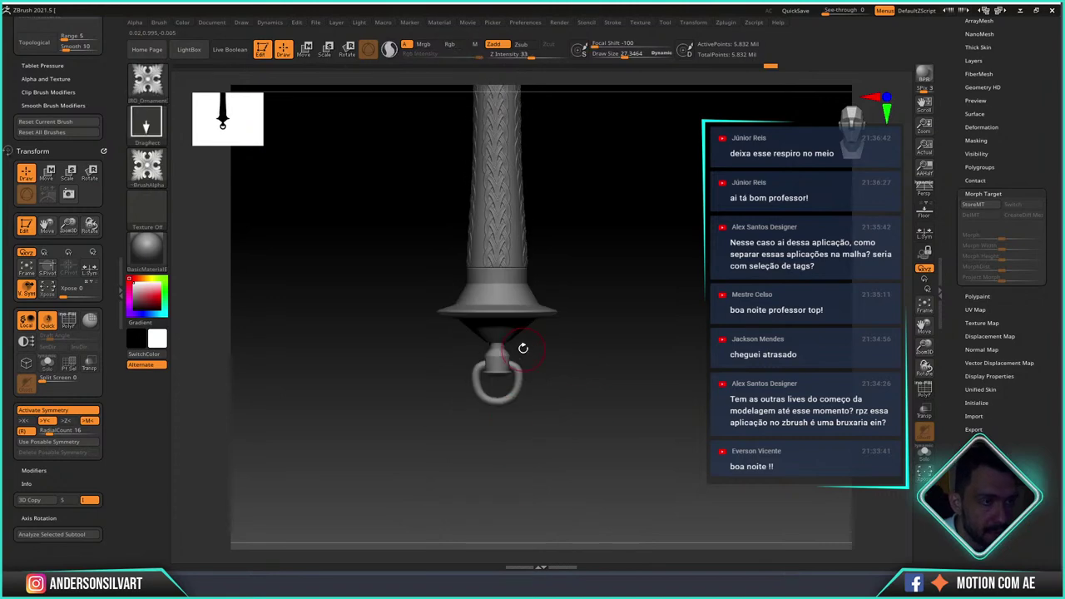
- Frame the lower braided grip and flared guard, then open the sculpting brush list
mouse_move(556, 347)
left_mouse_down("alt")
mouse_move(597, 399)
mouse_move(572, 404)
left_mouse_up("alt")
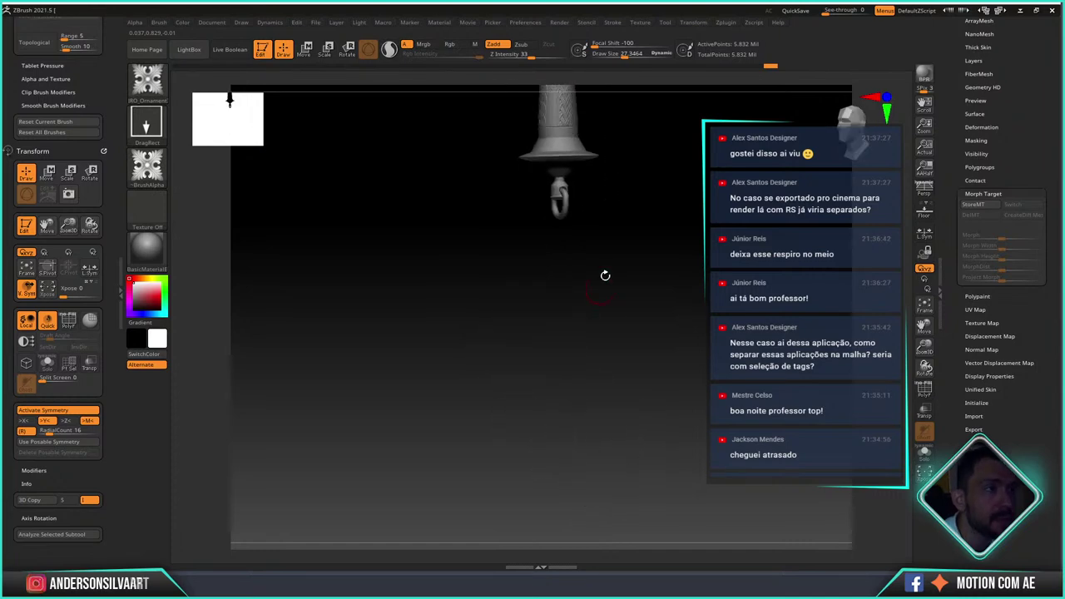
left_click_drag(599, 289, 563, 374, "alt")
left_click_drag(581, 285, 623, 352, "alt")
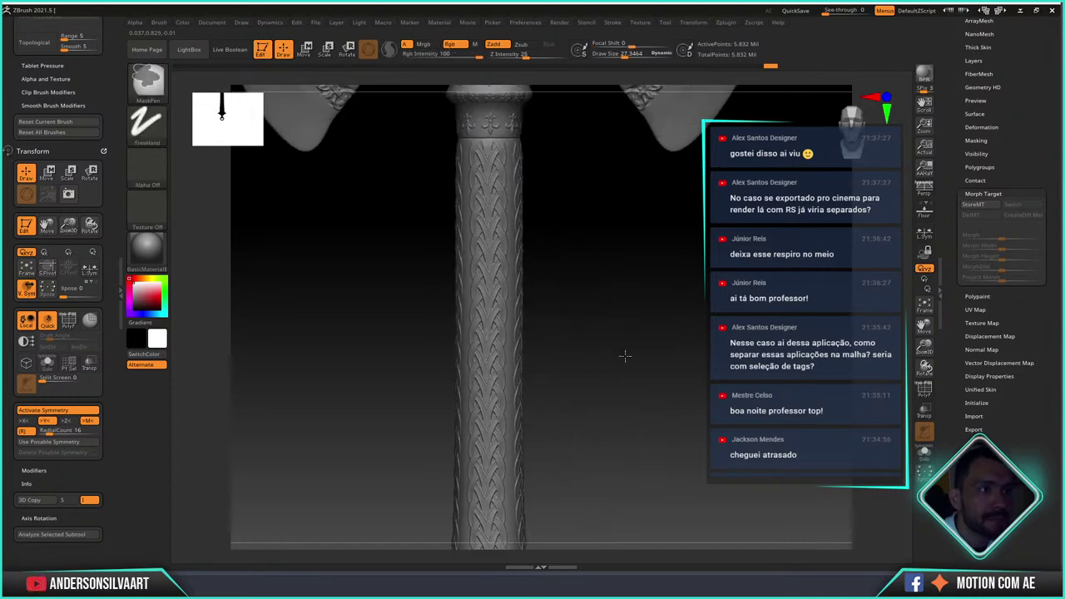
left_click_drag(594, 388, 646, 112, "alt")
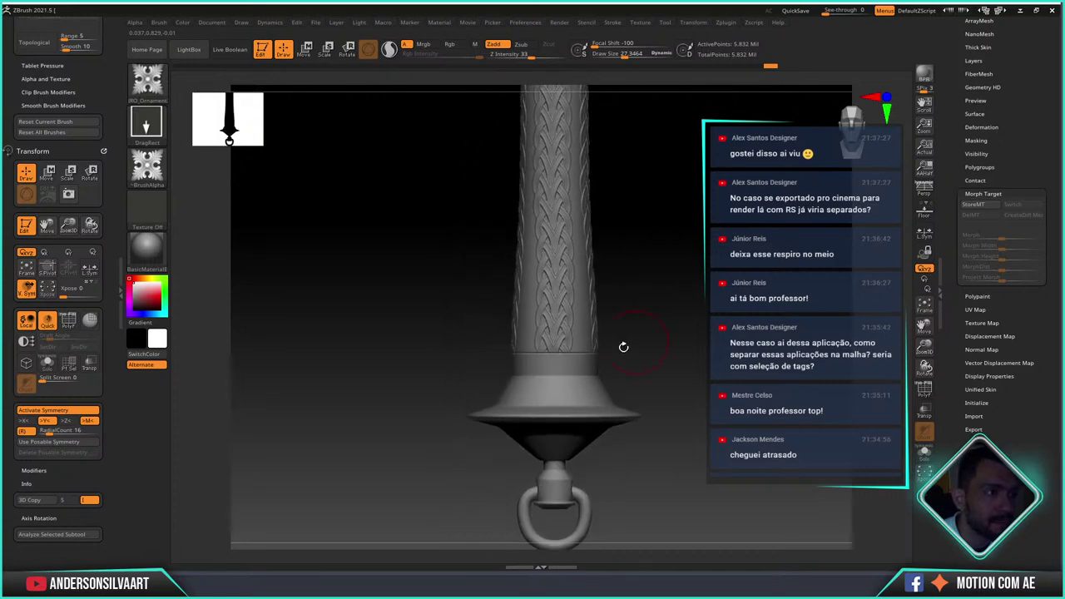
right_click_drag(660, 349, 689, 375, "ctrl")
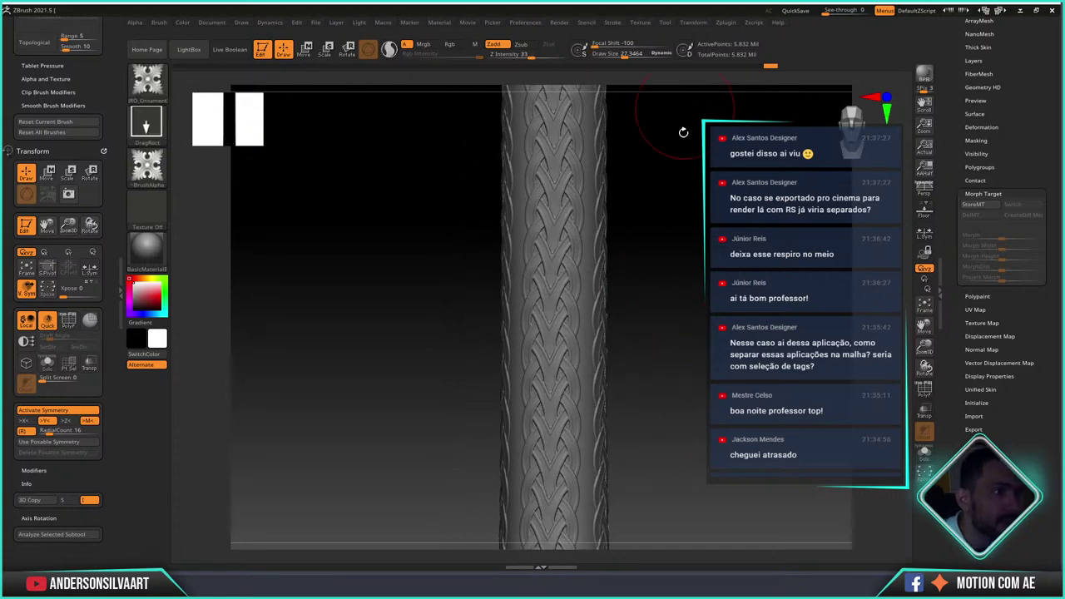
mouse_move(678, 340)
left_mouse_down("alt")
mouse_move(692, 328)
mouse_move(671, 266)
left_mouse_up("alt")
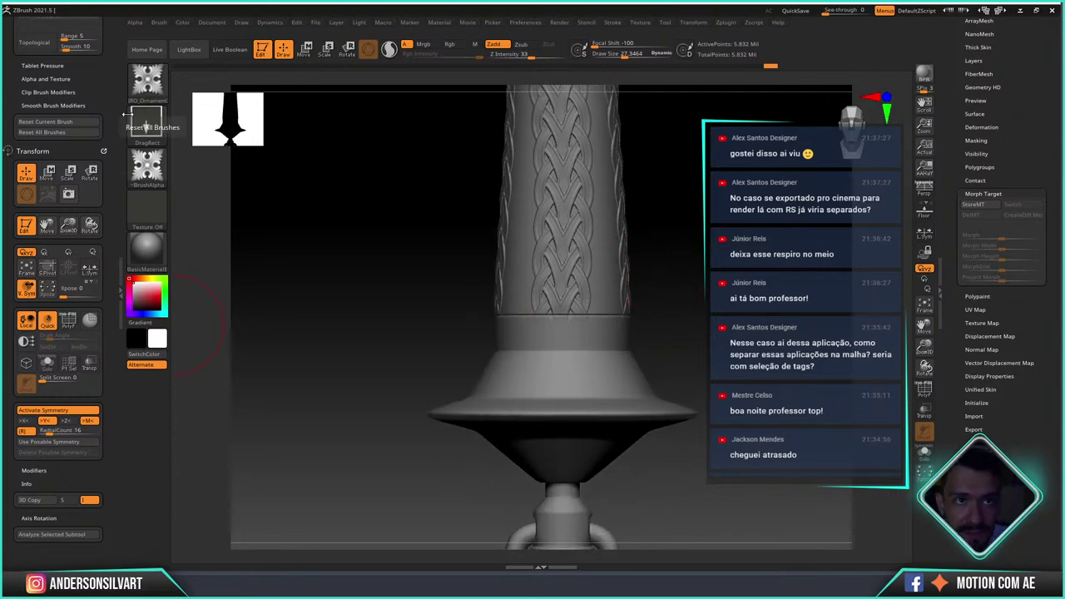
left_click(146, 79)
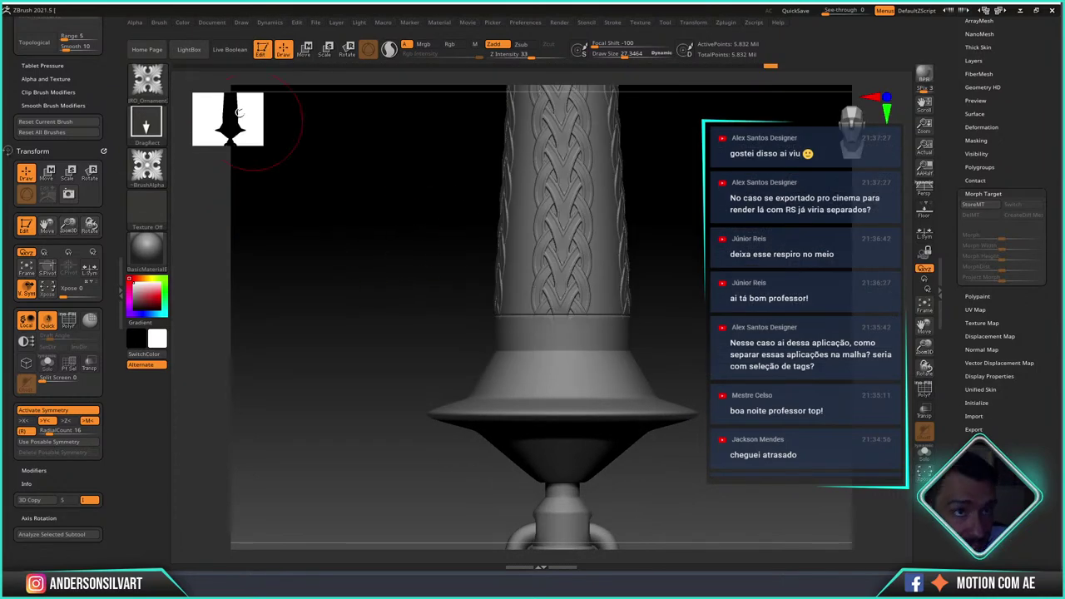
left_click(146, 79)
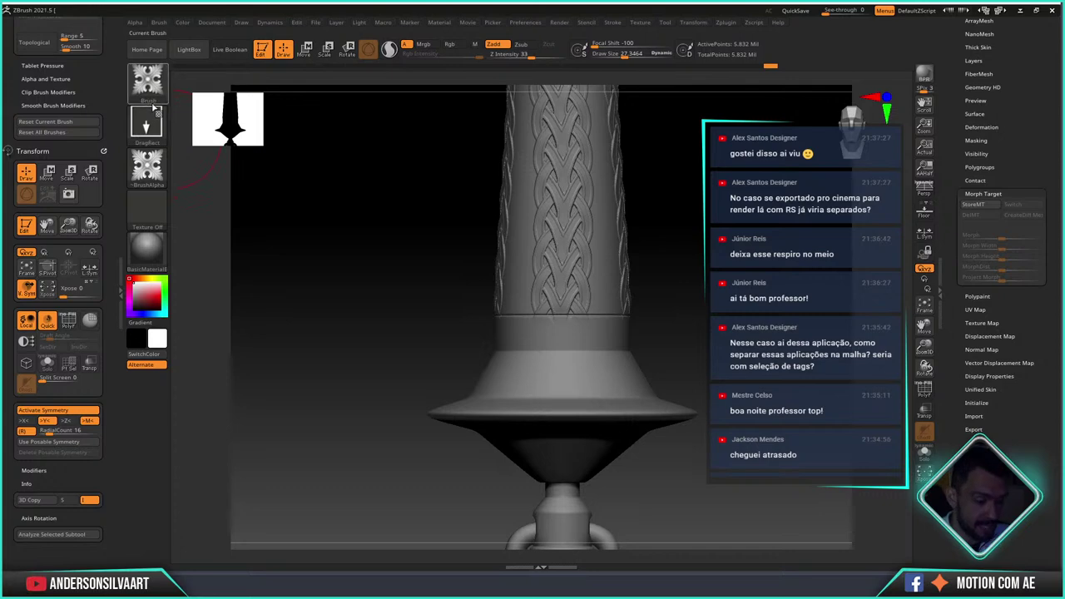
- Load JRO_Ornament11 and stamp a radial palmette band around the grip base, just above the guard
key("comma")
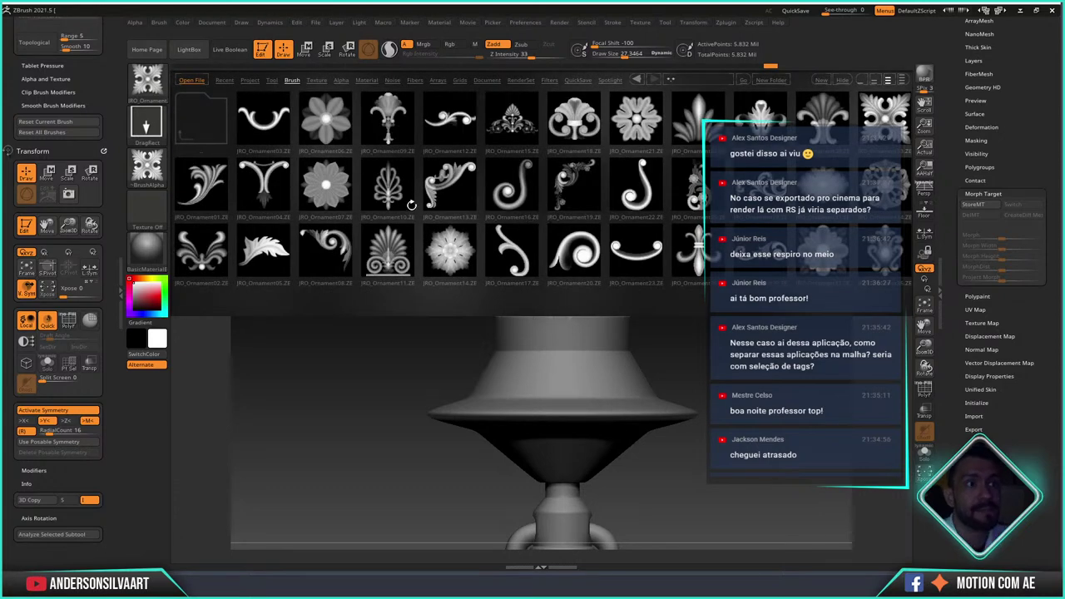
double_click(385, 261)
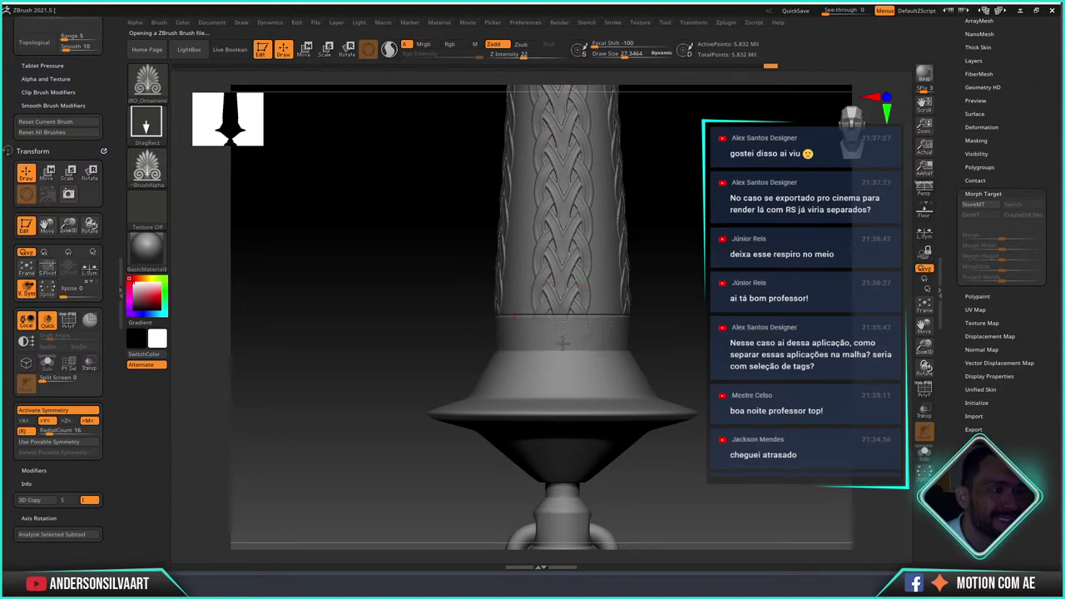
key("shift")
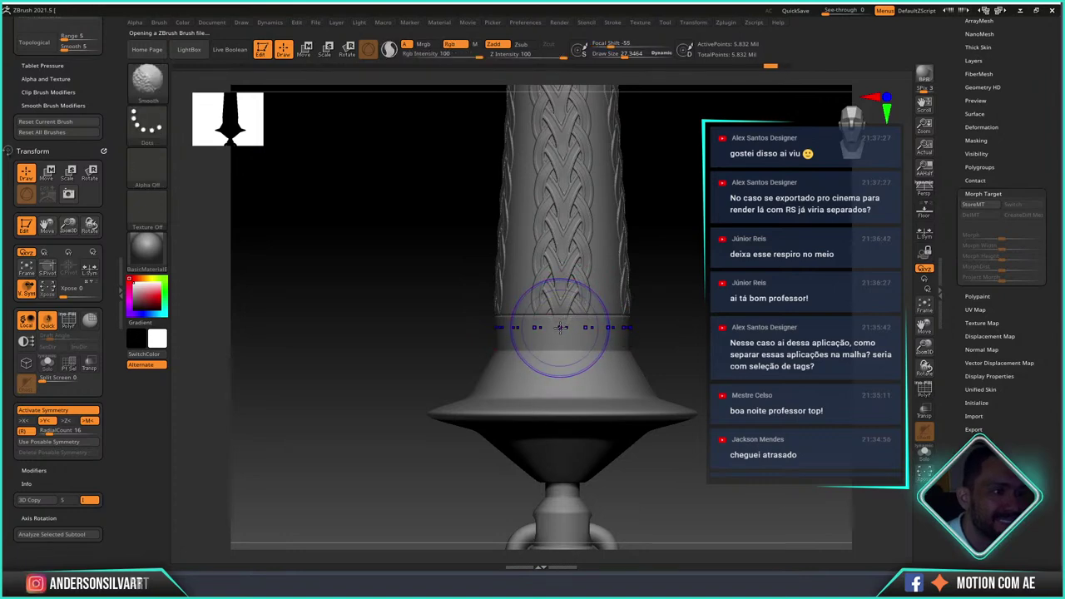
left_click_drag(529, 61, 534, 60)
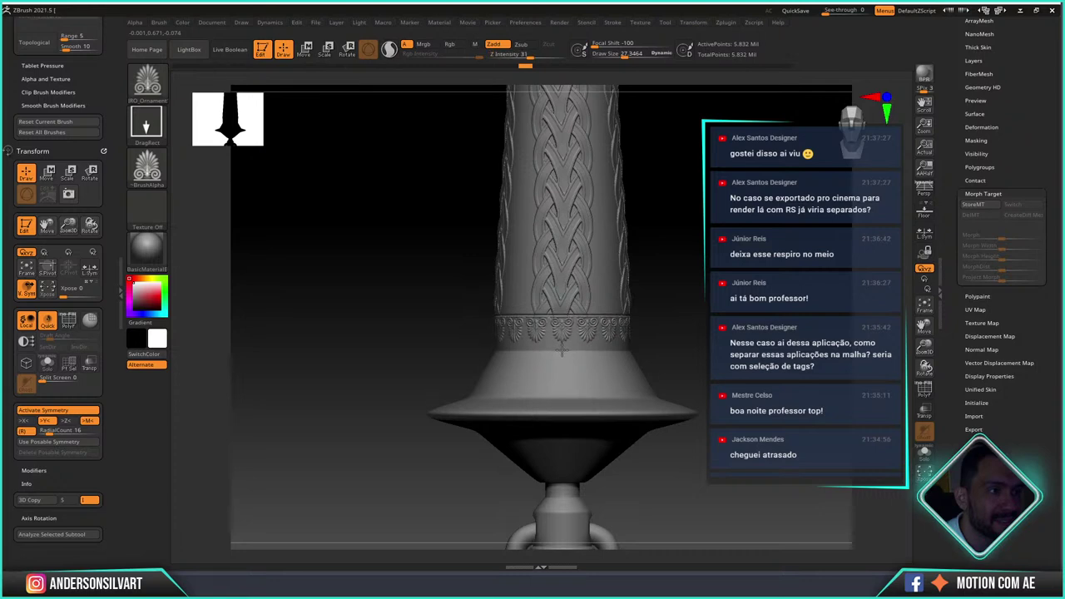
left_click_drag(699, 333, 723, 342)
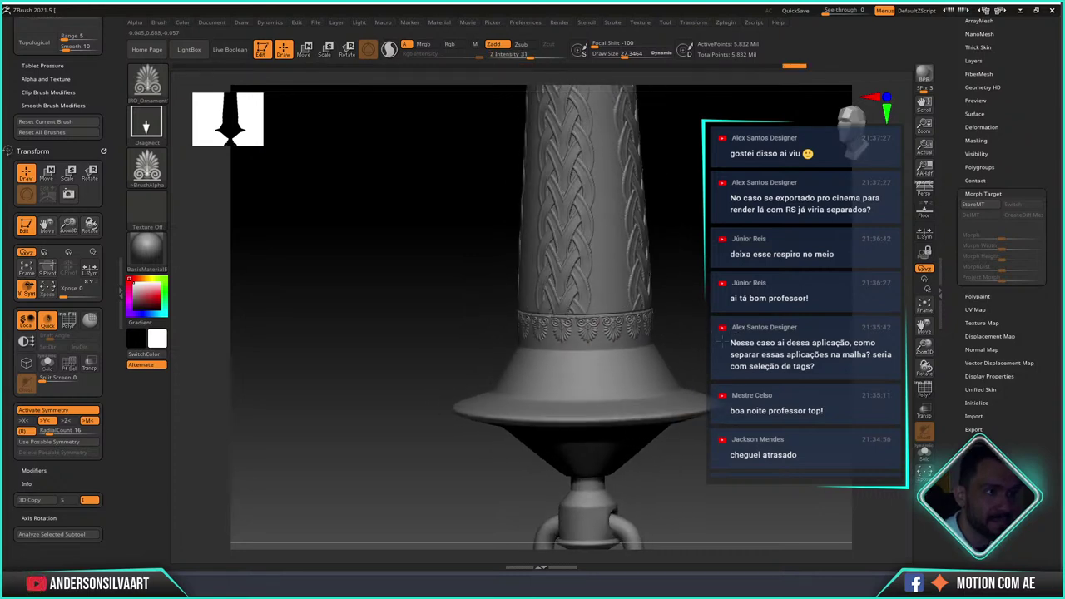
mouse_move(706, 241)
left_mouse_down()
mouse_move(658, 427)
mouse_move(704, 447)
mouse_move(673, 363)
left_mouse_up()
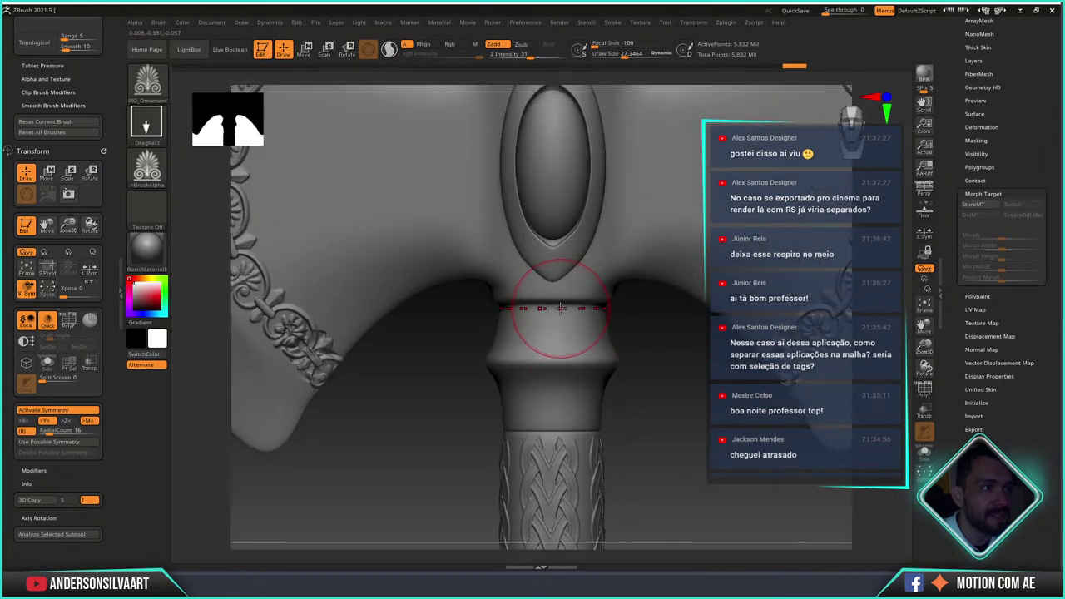
- Remove the stray ornament band stamped on the top collar and frame the collar and axe head
mouse_move(555, 311)
left_mouse_down()
mouse_move(560, 339)
mouse_move(561, 322)
left_mouse_up()
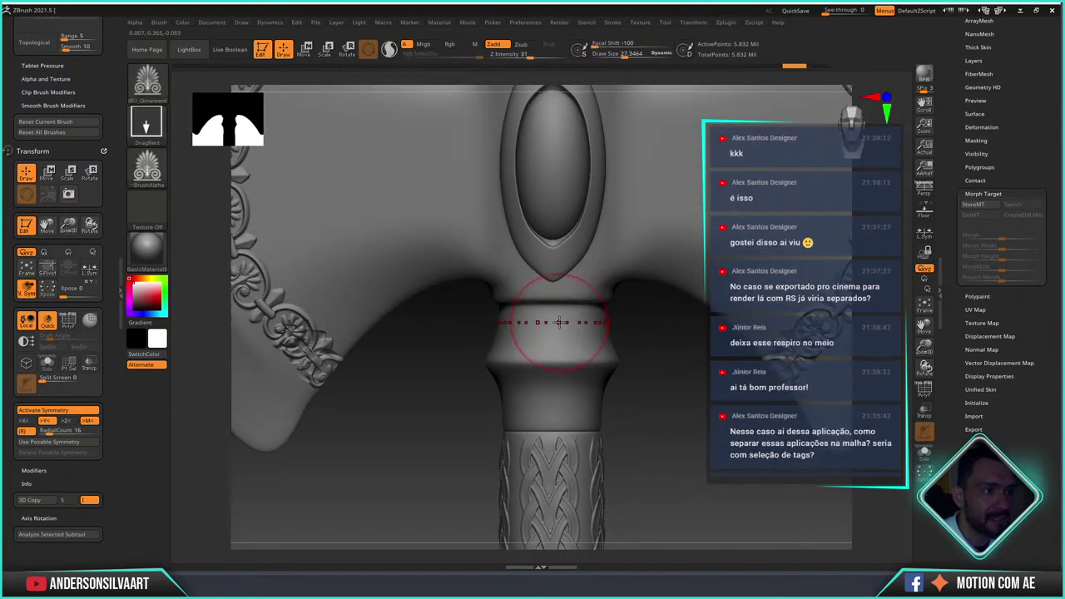
key("ctrl+z")
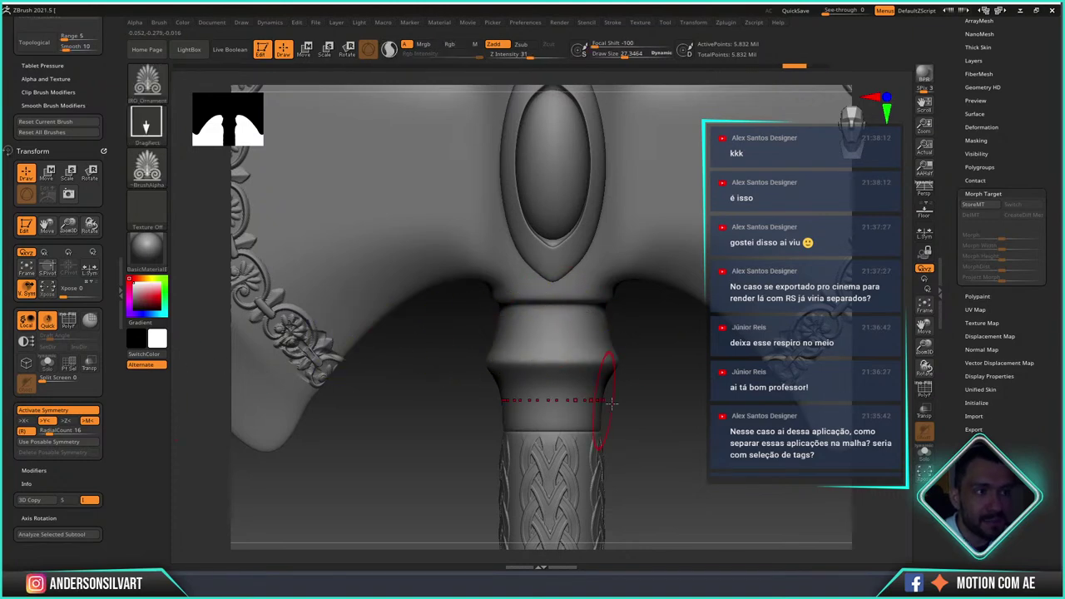
left_click_drag(646, 159, 659, 421)
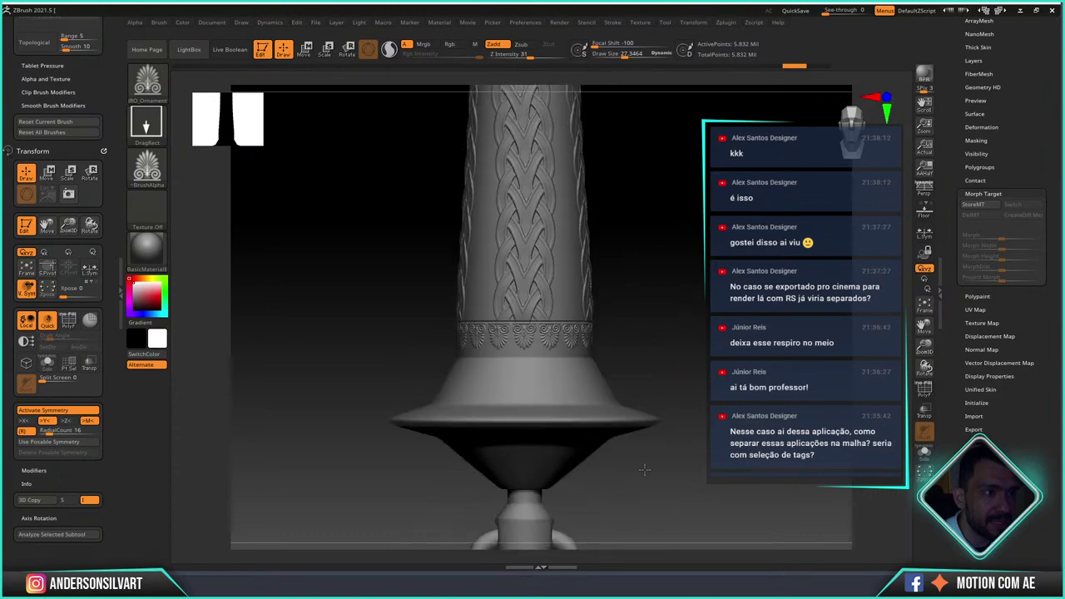
left_click_drag(649, 385, 649, 350)
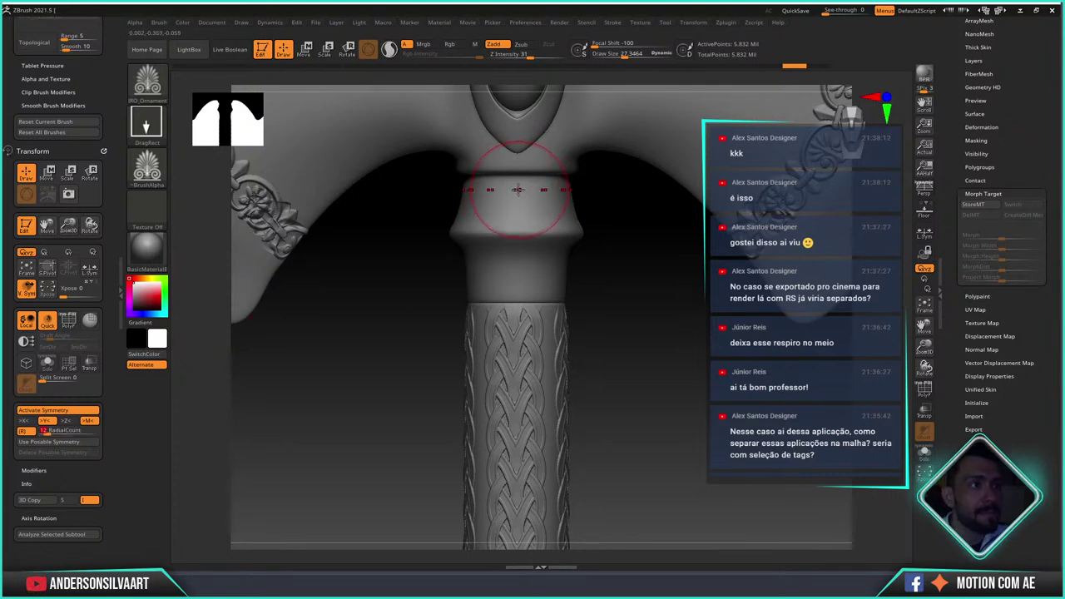
- Stamp a full-strength 12-fold palmette ring around the top collar and smooth away the stray band
mouse_move(516, 189)
left_mouse_down()
mouse_move(511, 216)
mouse_move(517, 185)
left_mouse_up()
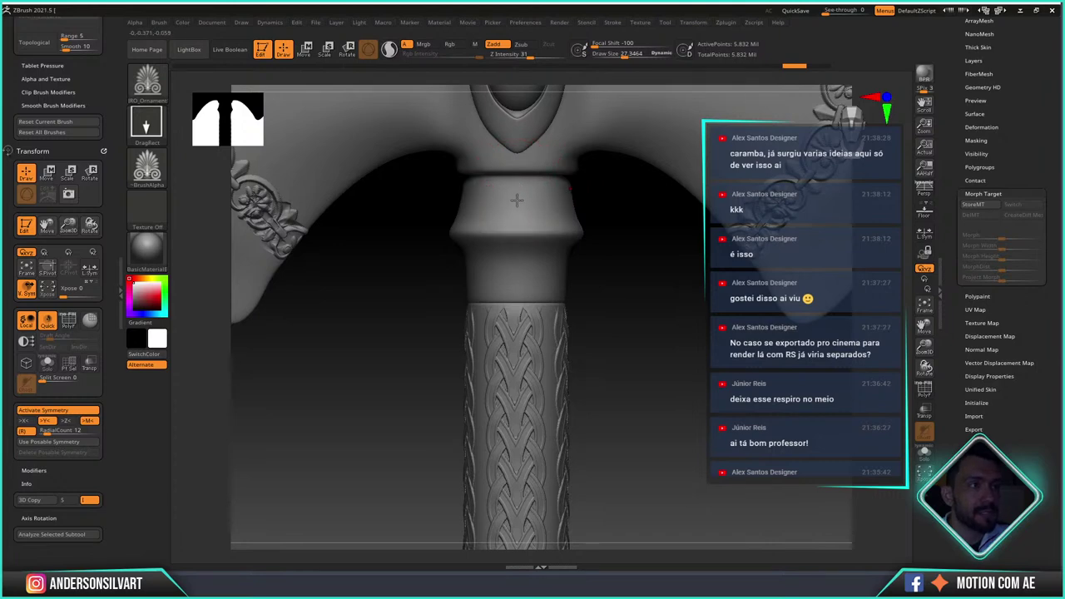
left_click_drag(515, 202, 519, 214)
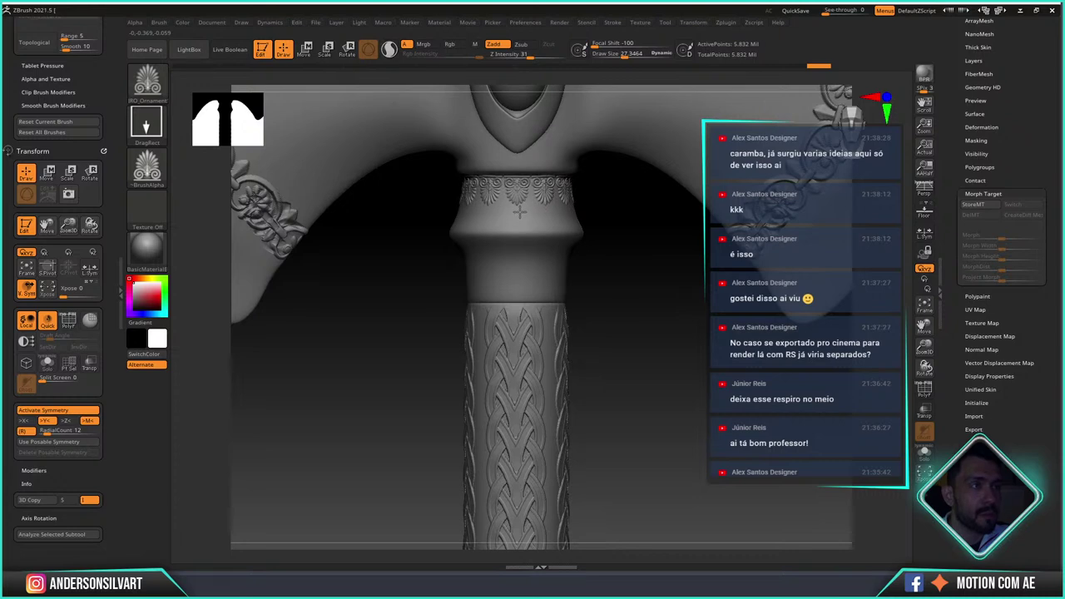
left_click_drag(616, 249, 640, 269)
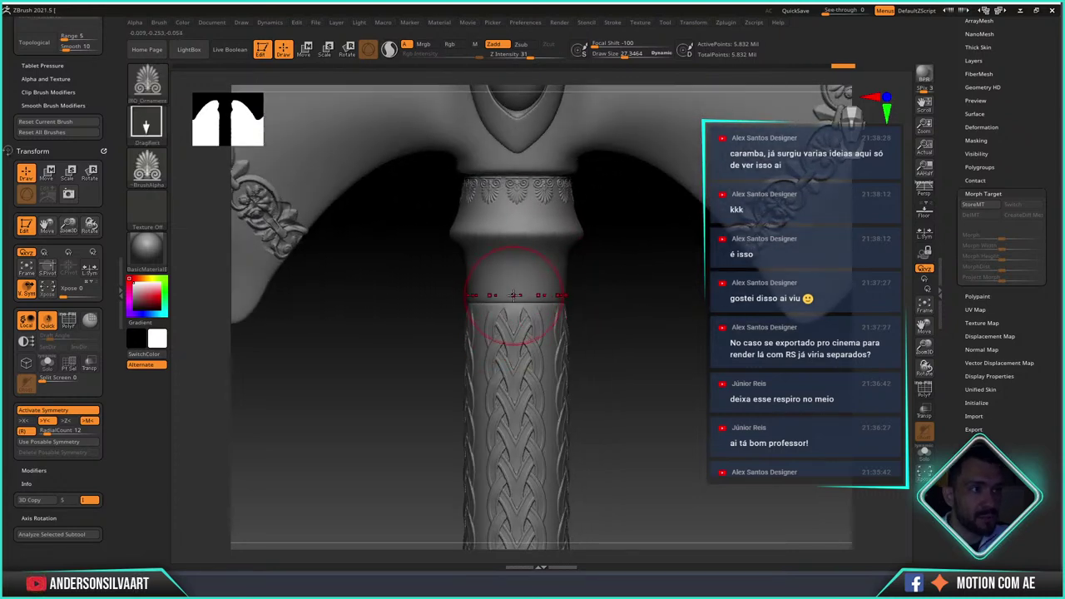
left_click_drag(520, 277, 517, 288, "shift")
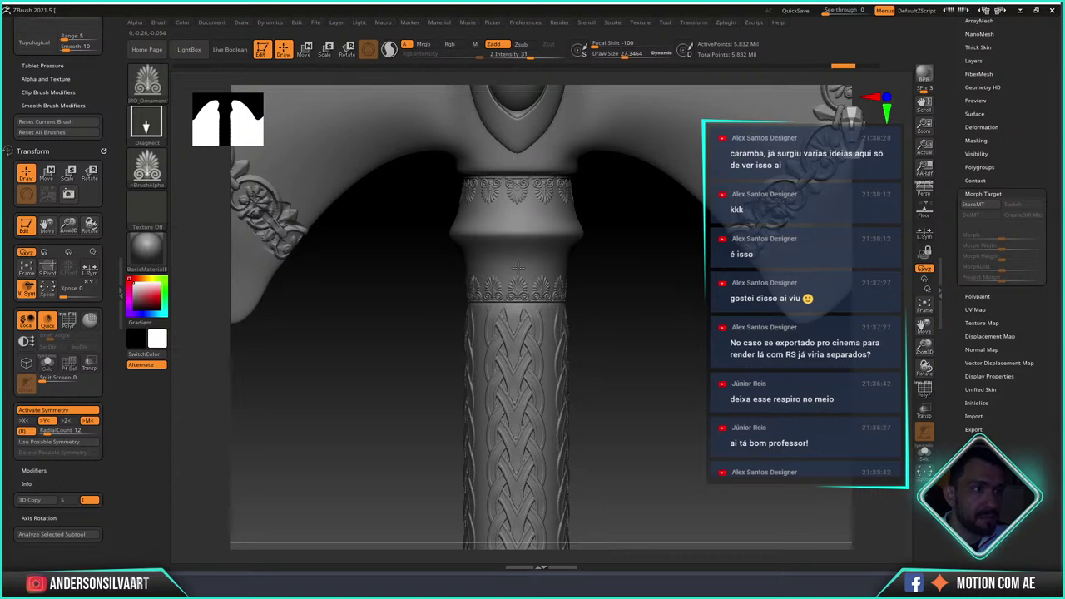
- Reframe the view on the lower handle, guard top and pommel
left_click_drag(582, 270, 627, 298)
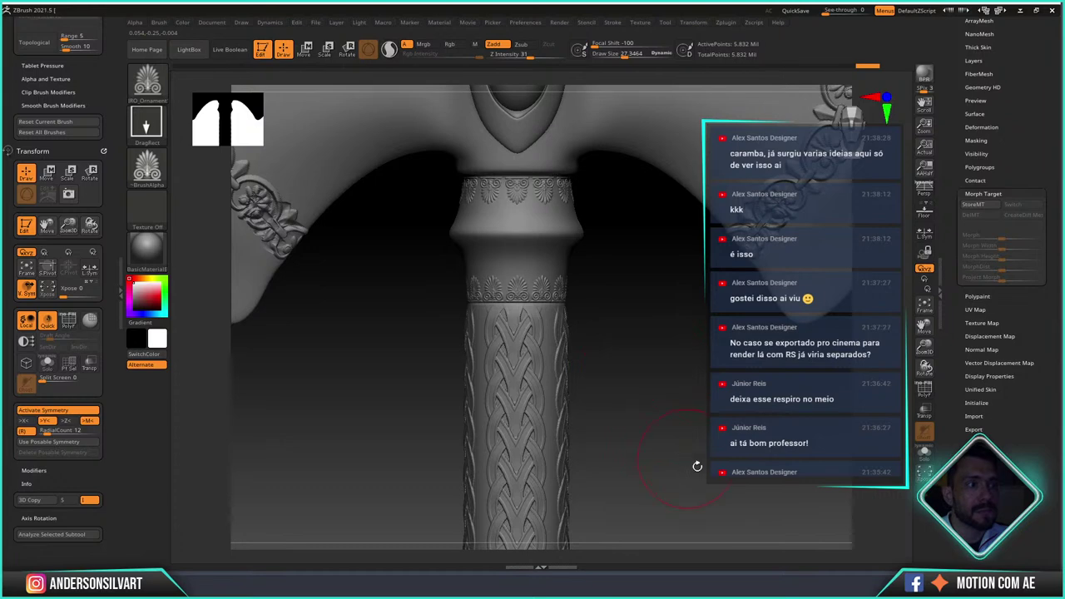
mouse_move(697, 466)
left_mouse_down("alt")
mouse_move(580, 411)
mouse_move(624, 470)
left_mouse_up("alt")
mouse_move(619, 294)
left_mouse_down("alt")
mouse_move(644, 216)
mouse_move(630, 433)
mouse_move(650, 492)
left_mouse_up("alt")
mouse_move(659, 247)
left_mouse_down("alt")
mouse_move(656, 209)
mouse_move(668, 397)
mouse_move(664, 272)
left_mouse_up("alt")
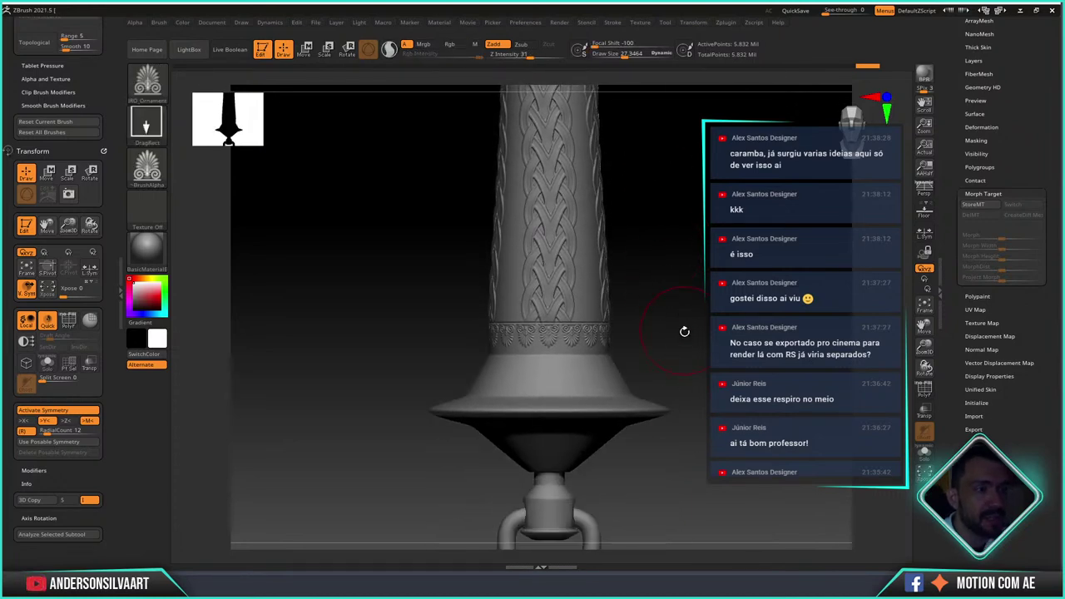
left_click_drag(684, 331, 204, 357)
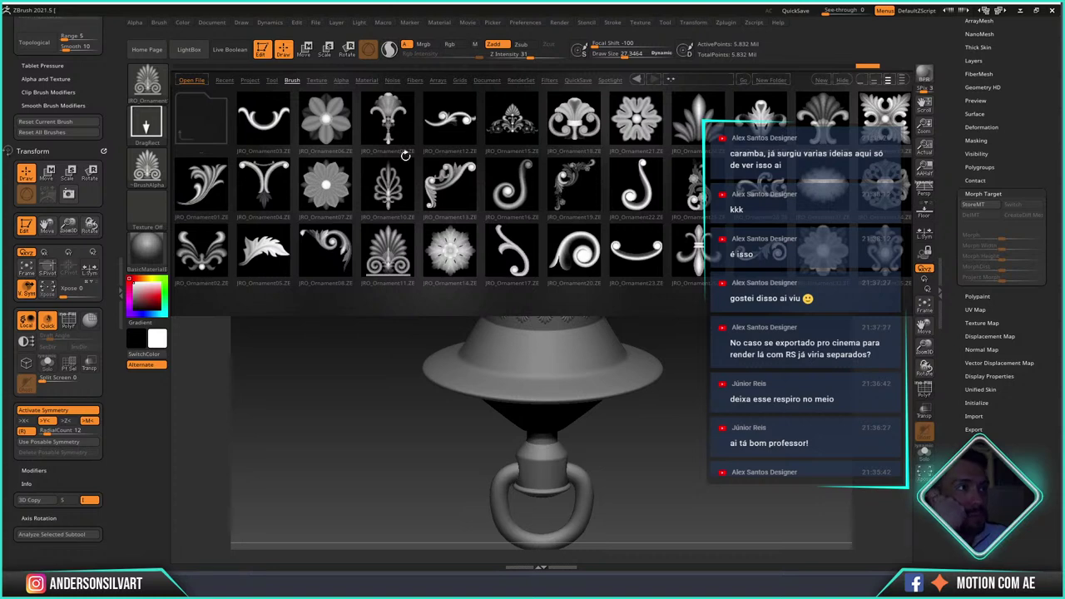
- Load JRO_Ornament18 and stamp a ring of scroll ornaments around the top of the flared guard
double_click(572, 121)
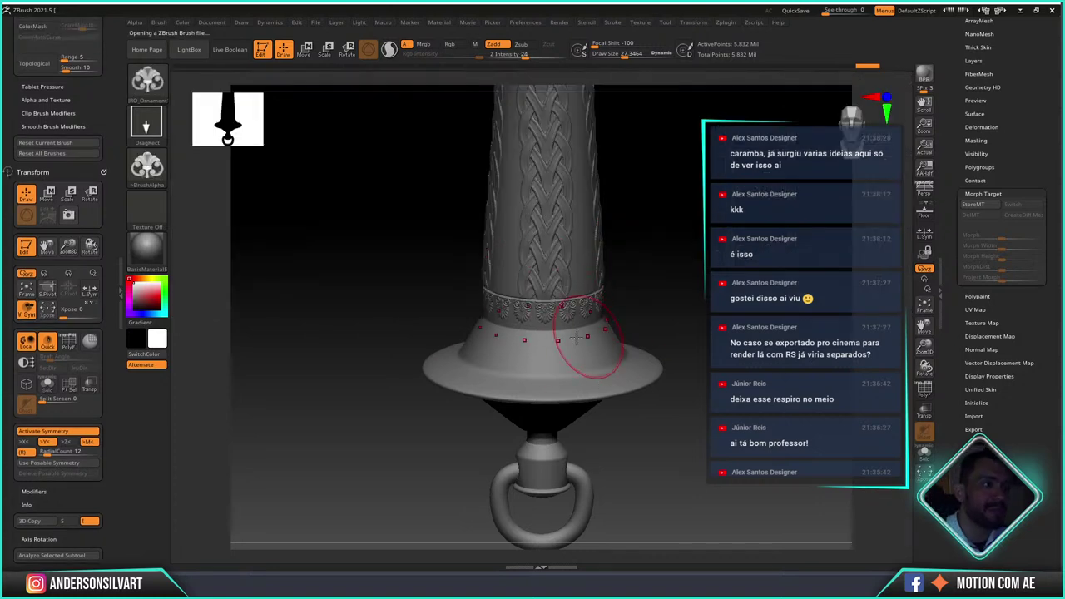
left_click_drag(699, 349, 696, 360, "shift")
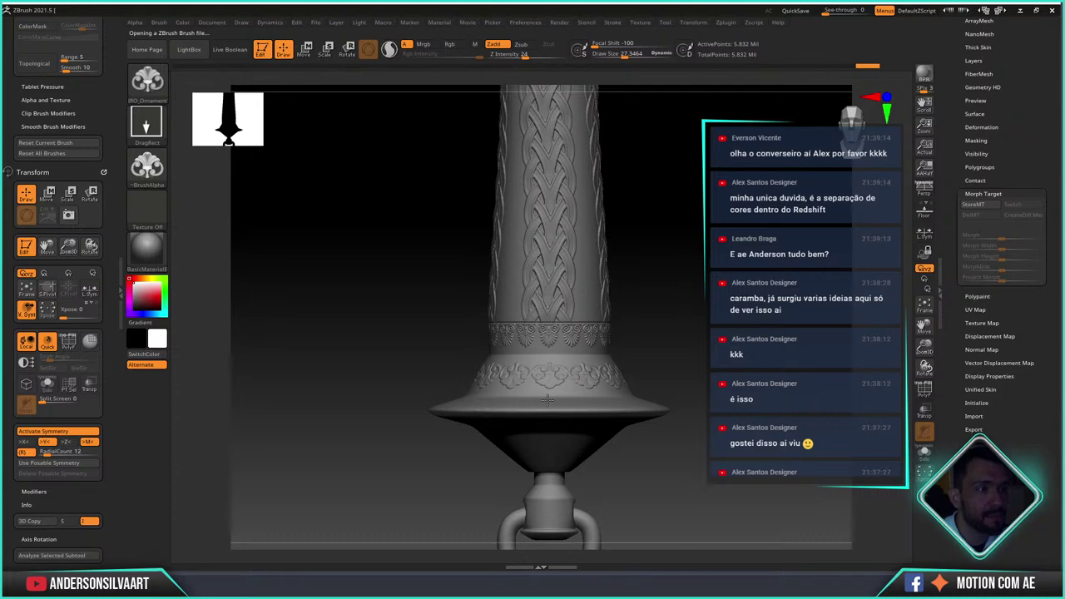
mouse_move(671, 338)
left_mouse_down()
mouse_move(682, 461)
mouse_move(658, 432)
left_mouse_up()
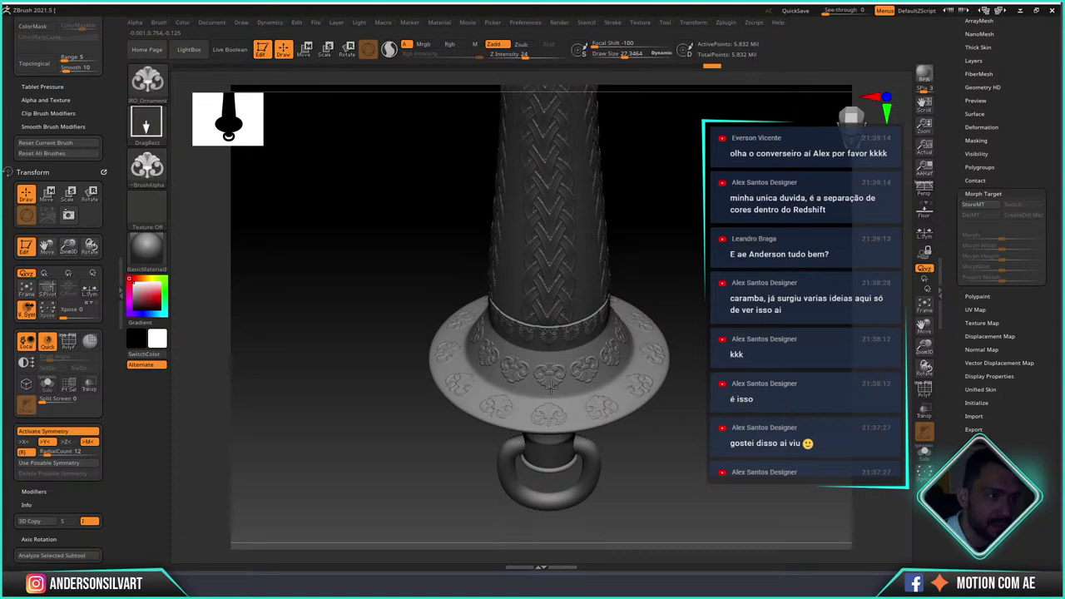
- Stamp a second ornament ring on the guard's underside, then return to a side view
mouse_move(724, 435)
left_mouse_down()
mouse_move(705, 305)
mouse_move(595, 316)
left_mouse_up()
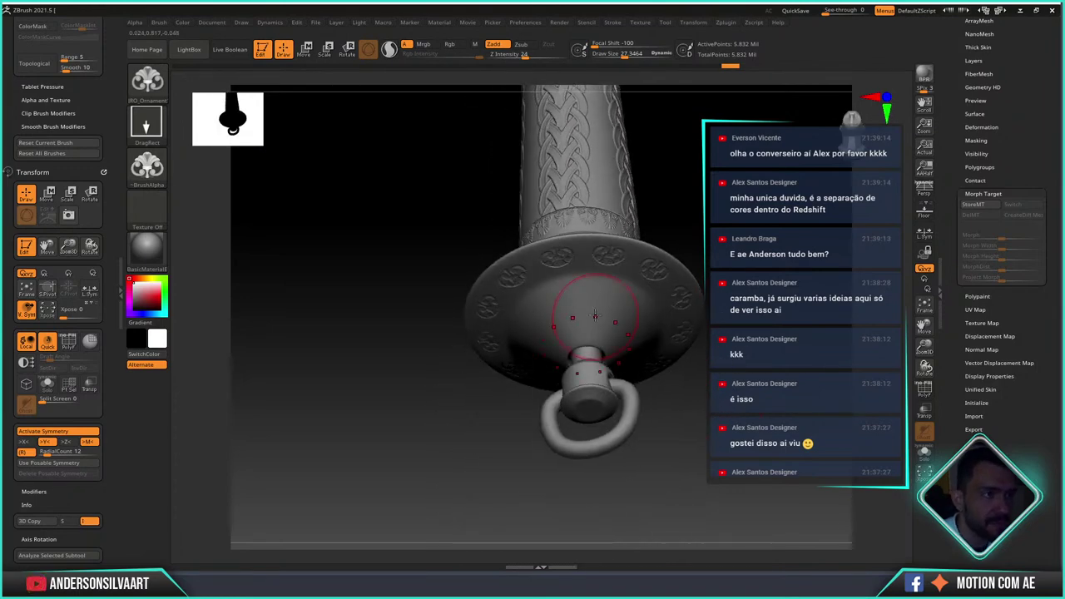
mouse_move(670, 310)
left_mouse_down()
mouse_move(671, 361)
mouse_move(671, 304)
left_mouse_up()
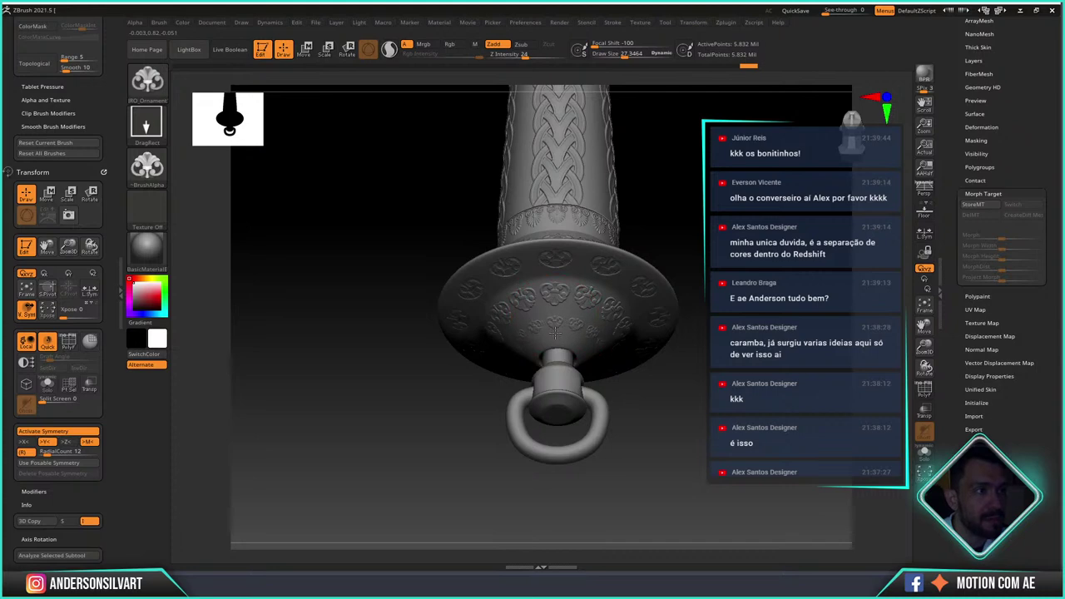
left_click_drag(620, 416, 618, 379)
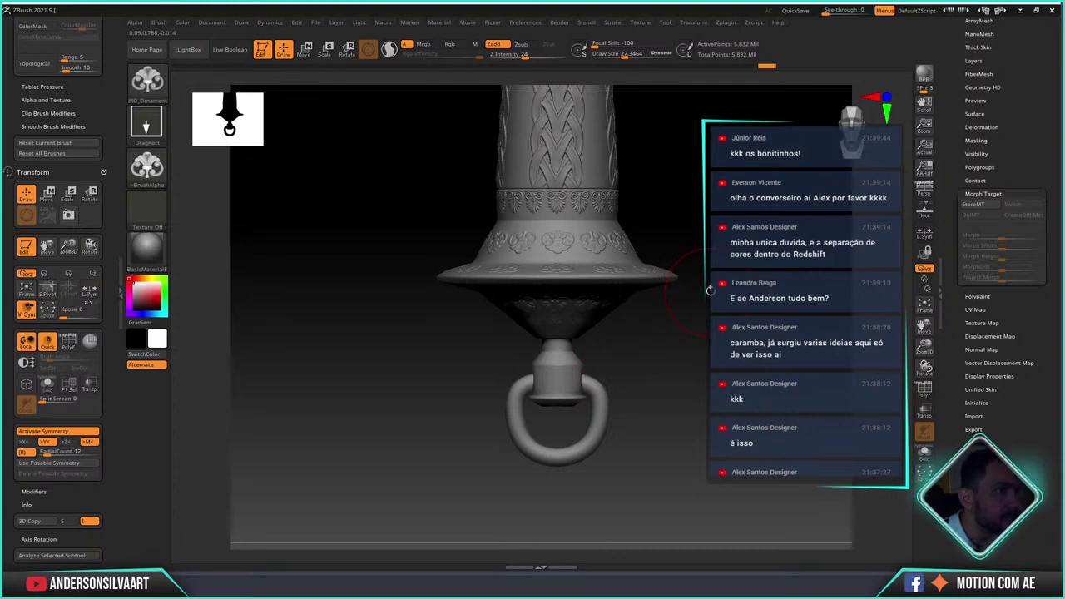
left_click_drag(946, 65, 934, 264)
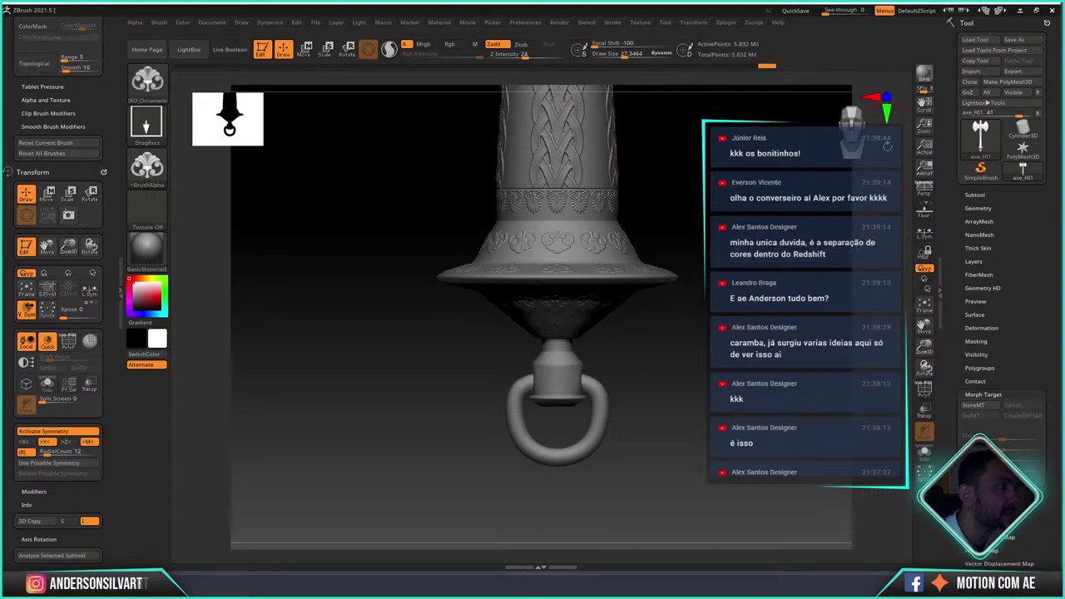
- Overwrite axe_HI1.ZTL, turn off radial symmetry, and bring up the ornament brushes
left_click(1022, 41)
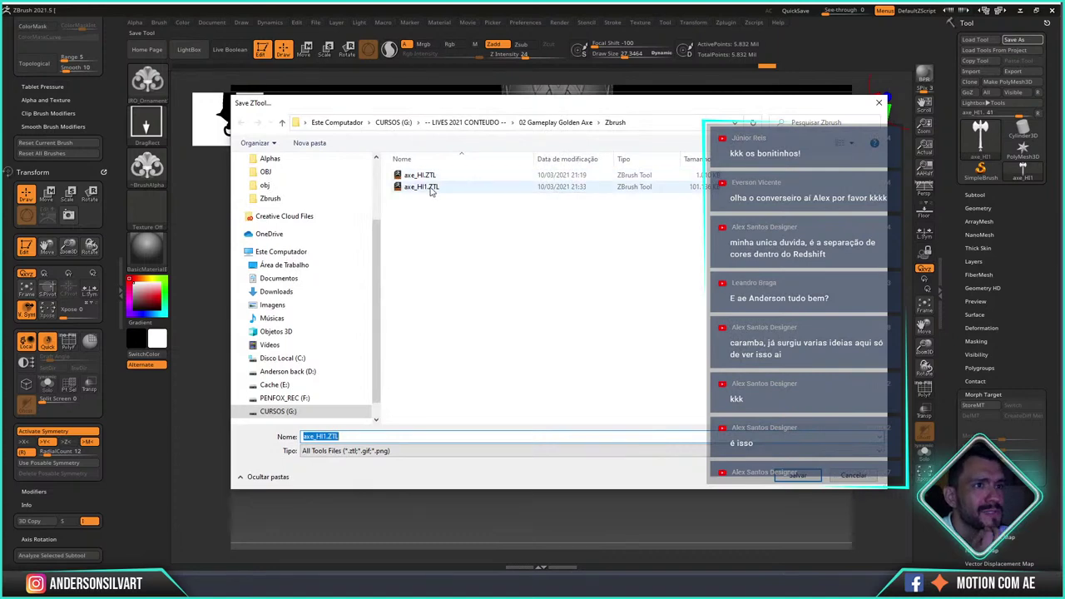
double_click(424, 187)
left_click(738, 309)
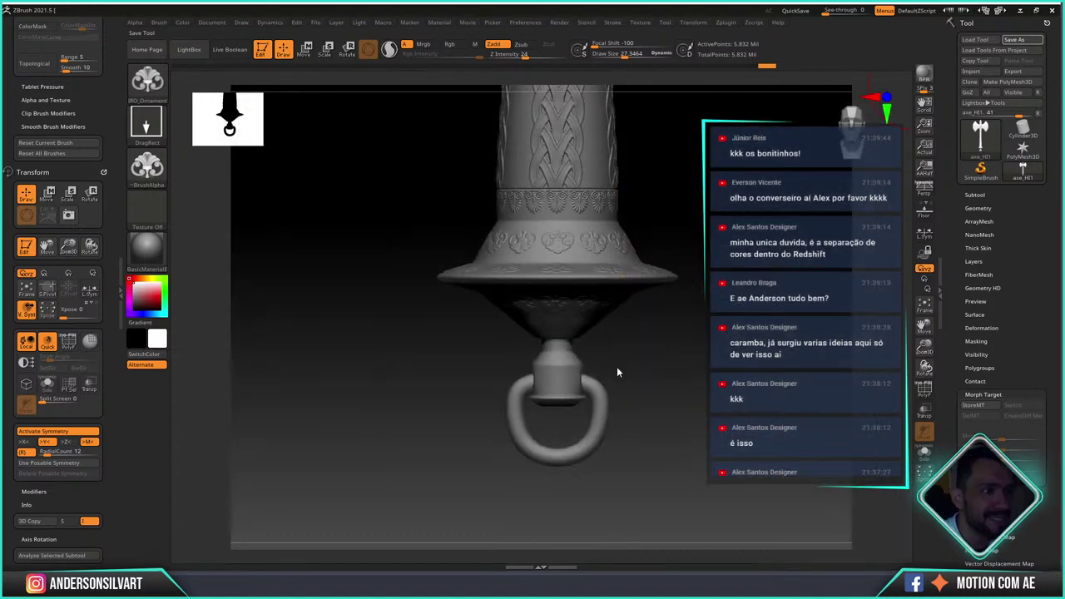
left_click(25, 453)
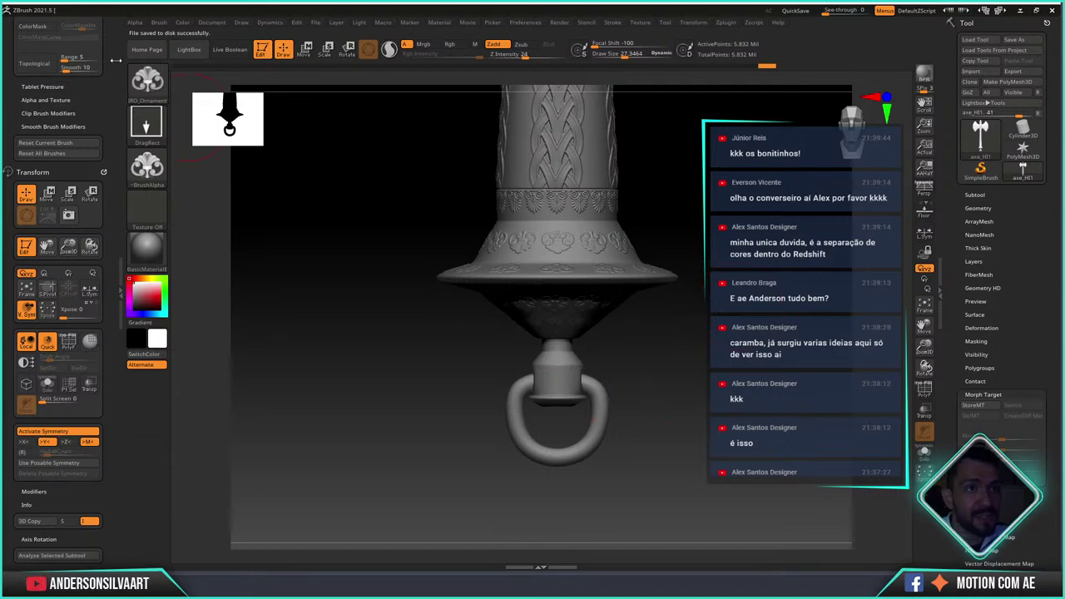
left_click(151, 93)
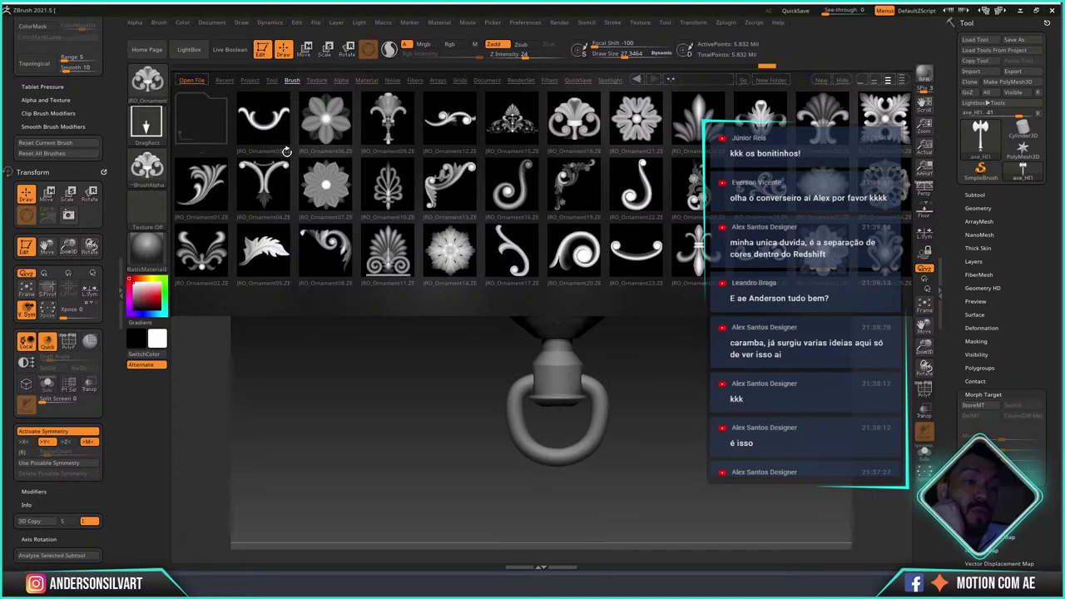
- Load an ornament brush, try a stamp on the collar front, and enable front-to-back Z symmetry
double_click(190, 263)
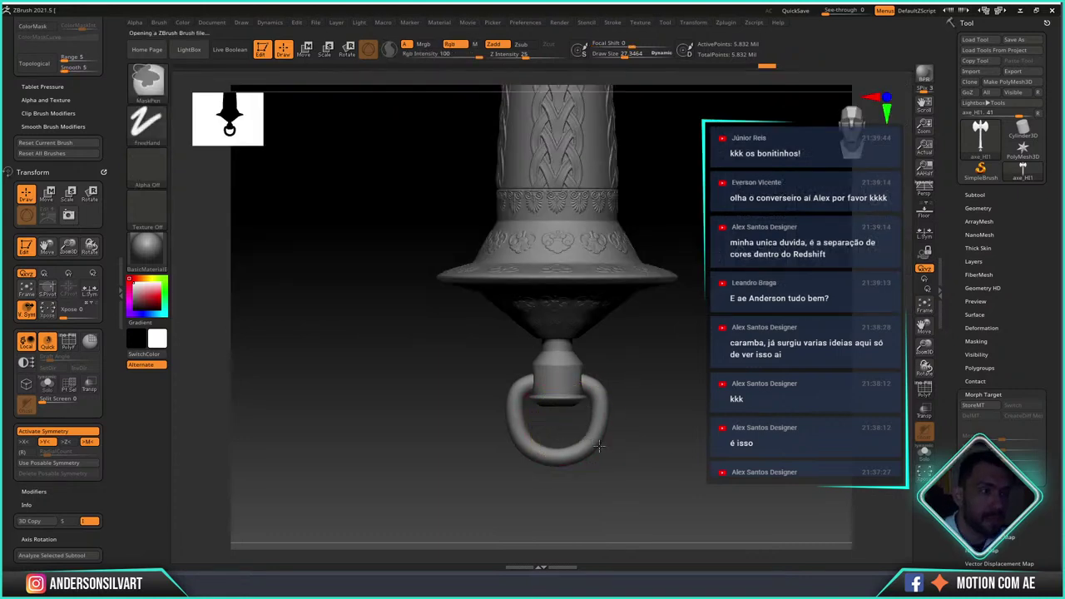
scroll(566, 420, "up", 5)
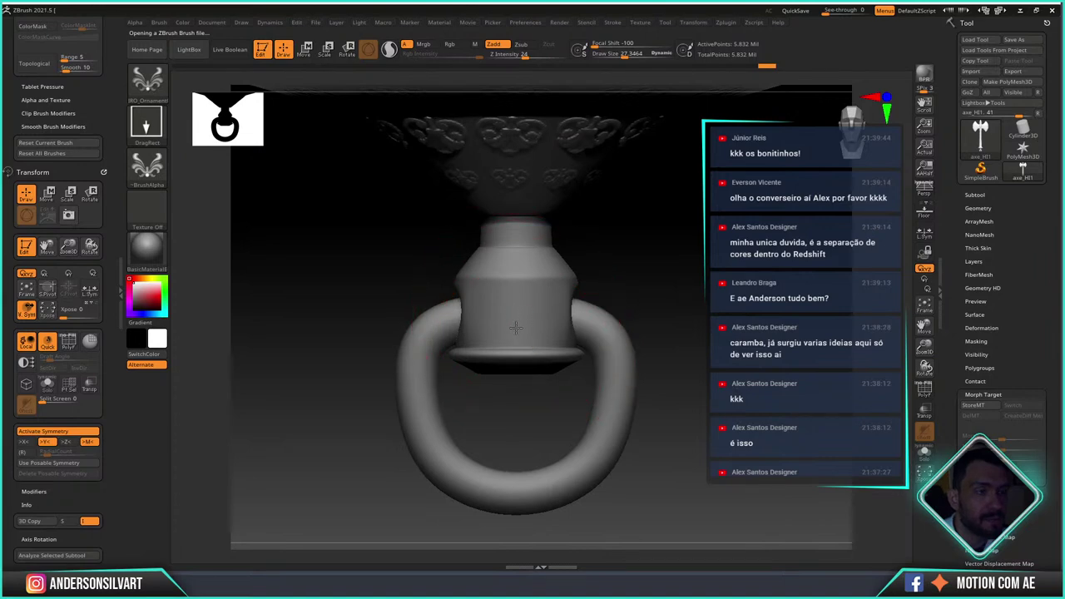
left_click_drag(517, 341, 546, 380)
mouse_move(546, 380)
right_mouse_down()
mouse_move(762, 313)
mouse_move(618, 333)
right_mouse_up()
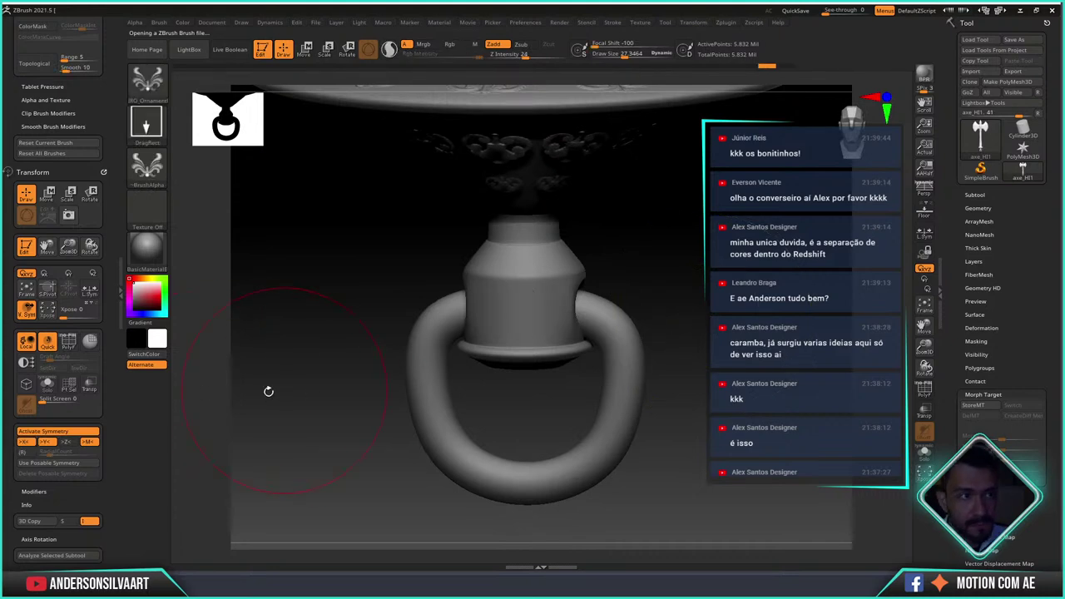
right_click_drag(281, 389, 358, 366)
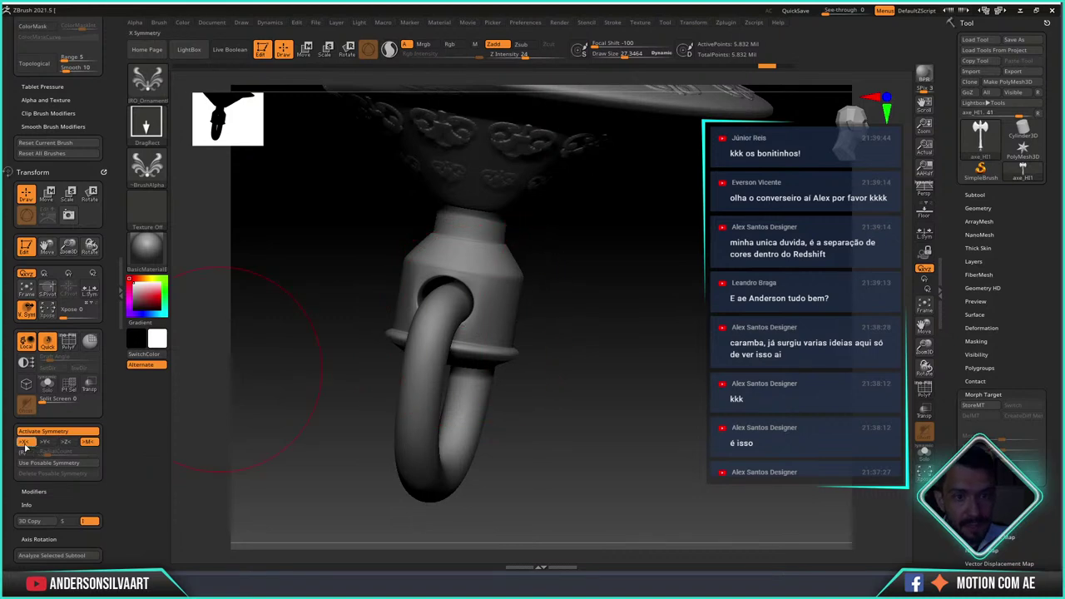
left_click(67, 442)
right_click_drag(594, 333, 504, 333)
- At Z Intensity 37, stamp a larger bow-shaped ornament on the pommel collar front
left_click_drag(519, 57, 533, 56)
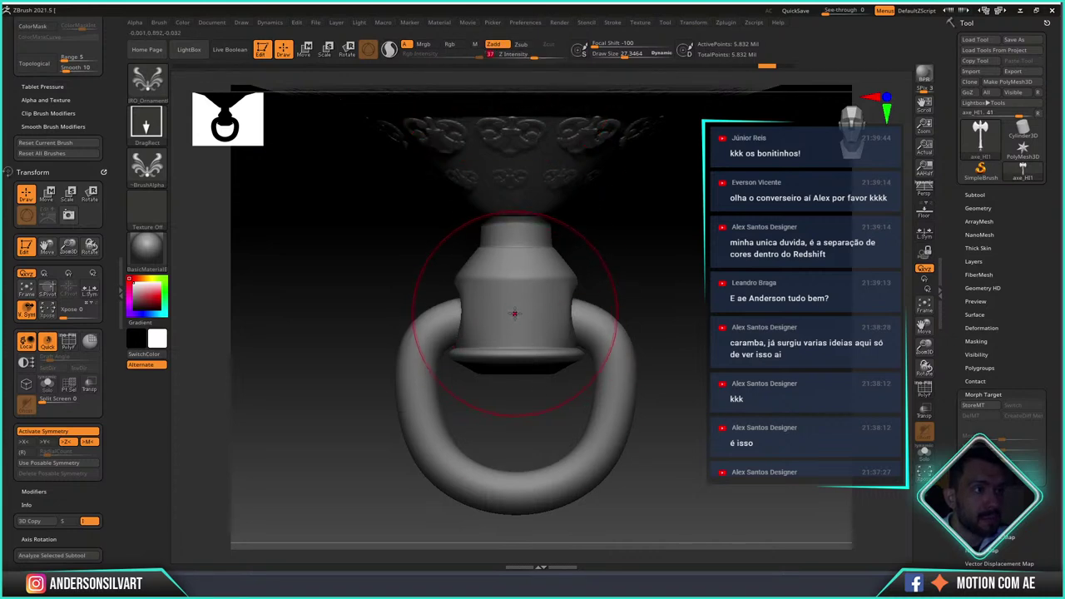
left_click_drag(515, 344, 516, 359)
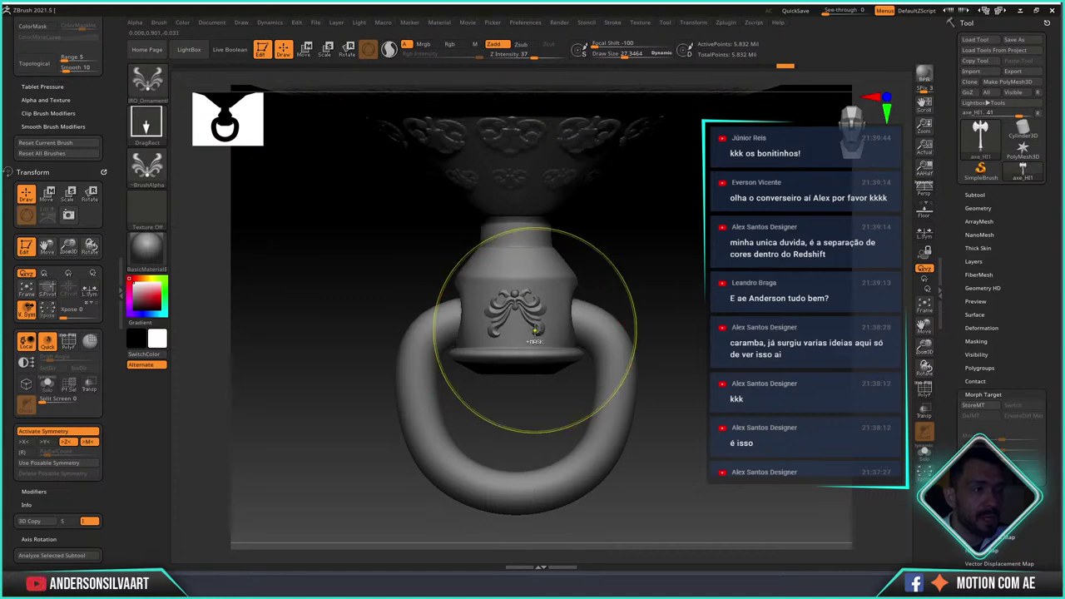
key("ctrl+z")
left_click_drag(516, 353, 516, 359)
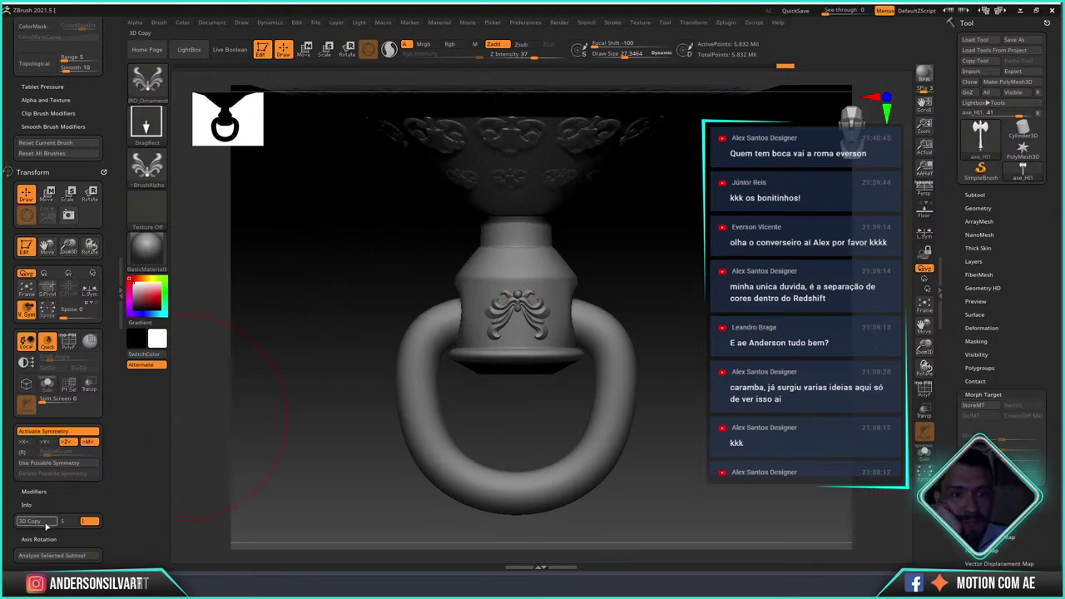
- Set radial count to 8 and stamp a ring of JRO_Ornament04 motifs at brush size 17
left_click(52, 452)
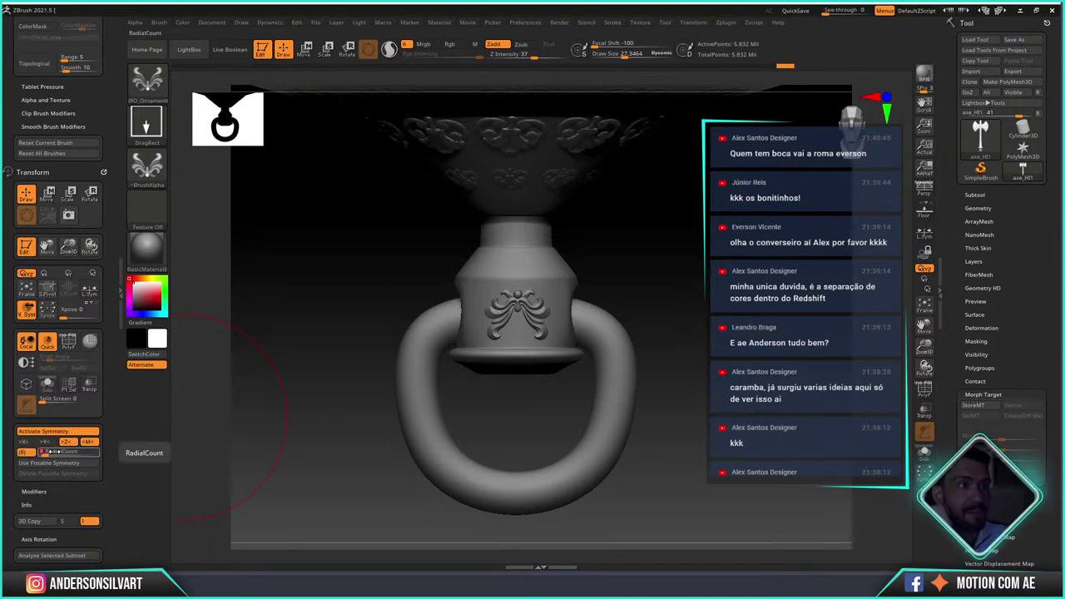
type("8")
key("Return")
key("comma")
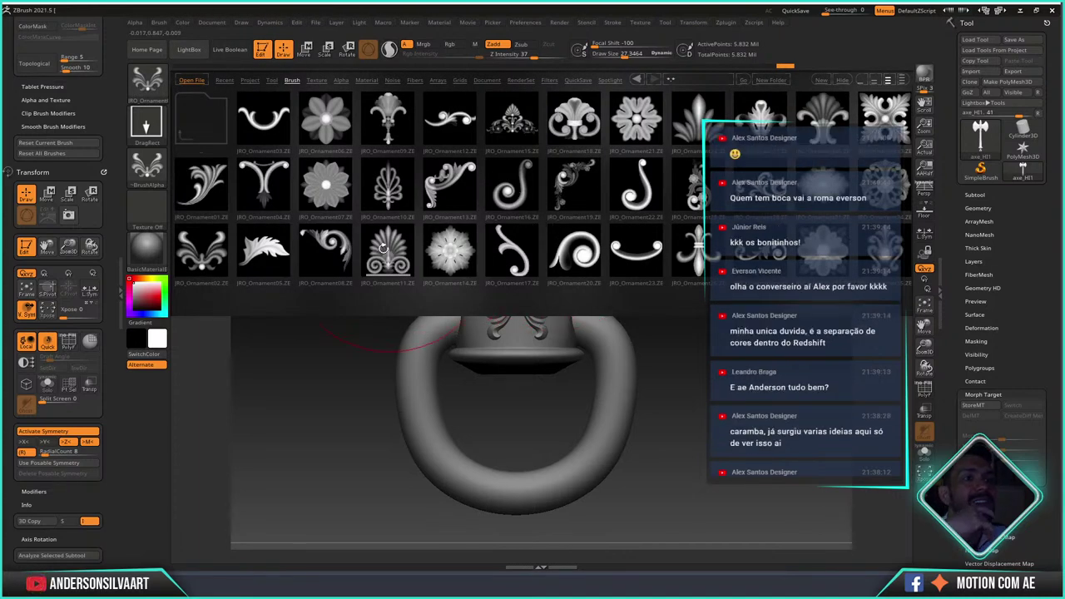
double_click(268, 177)
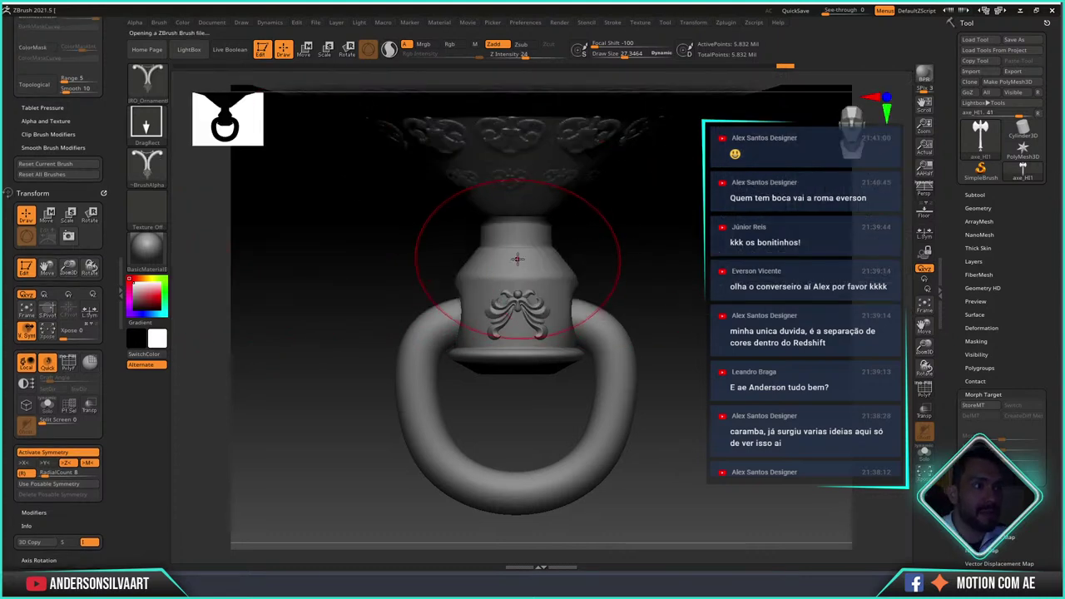
key("bracketleft")
key("bracketleft")
key("bracketleft")
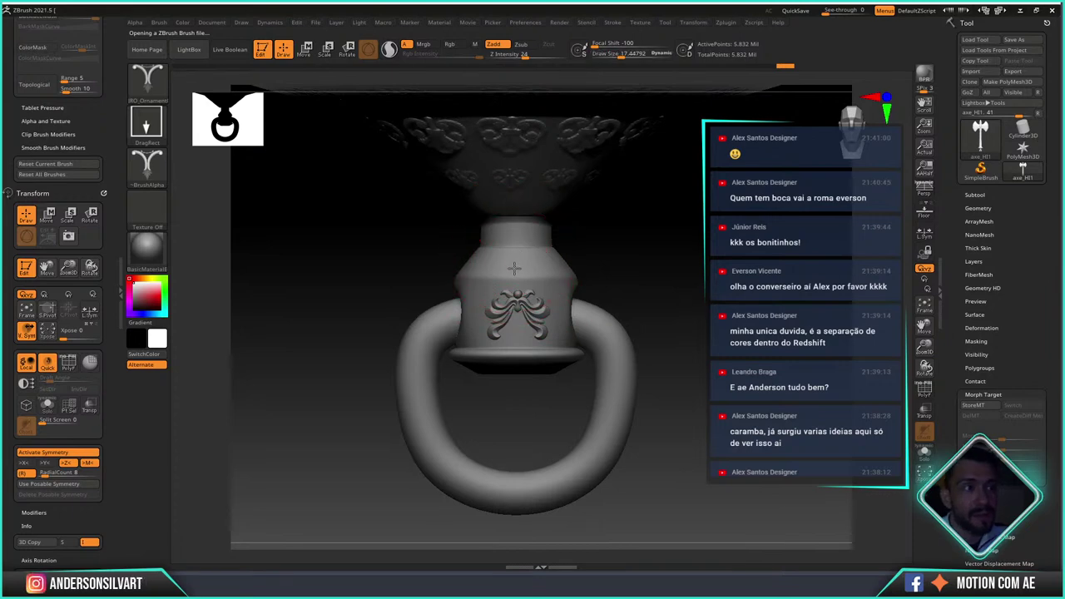
left_click(44, 466)
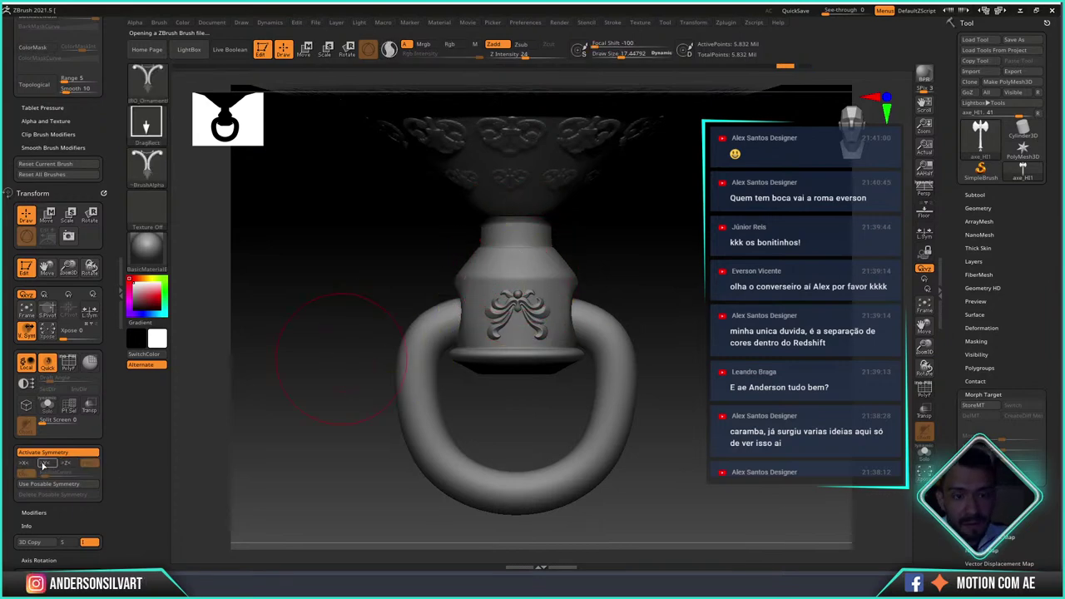
left_click(46, 468)
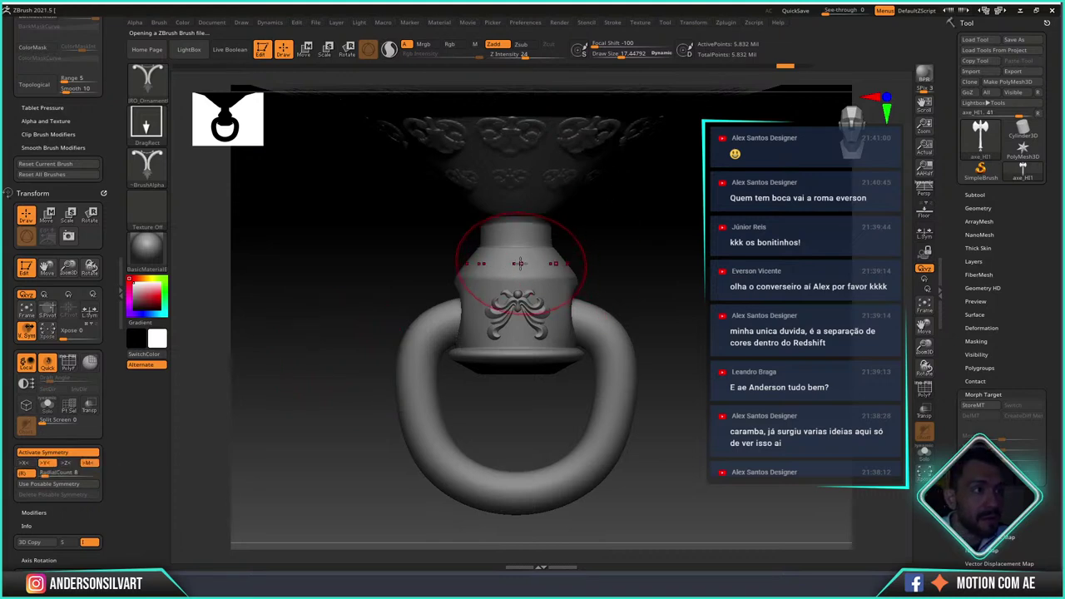
- Undo the small-stamp ring back to the closer collar view, then zoom out
key("ctrl+z")
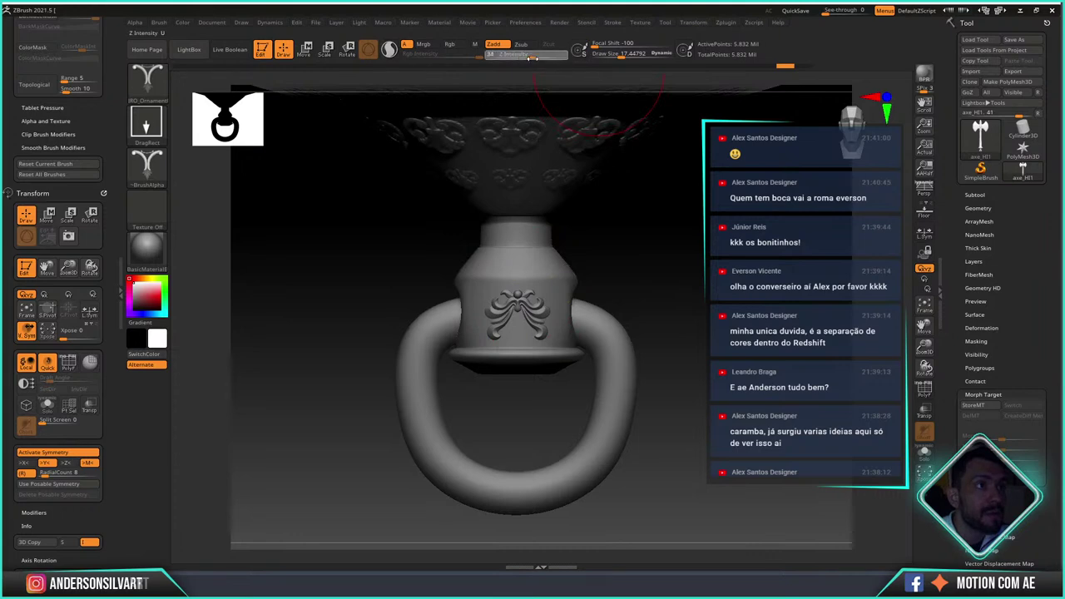
key("ctrl+z")
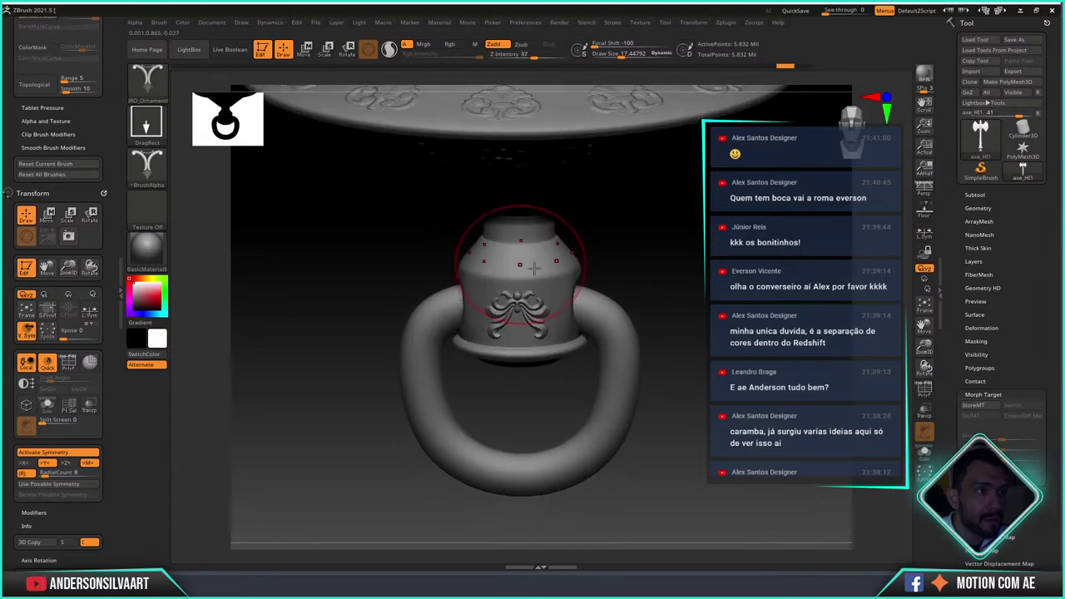
key("ctrl+z")
key("ctrl+z")
key("ctrl+z")
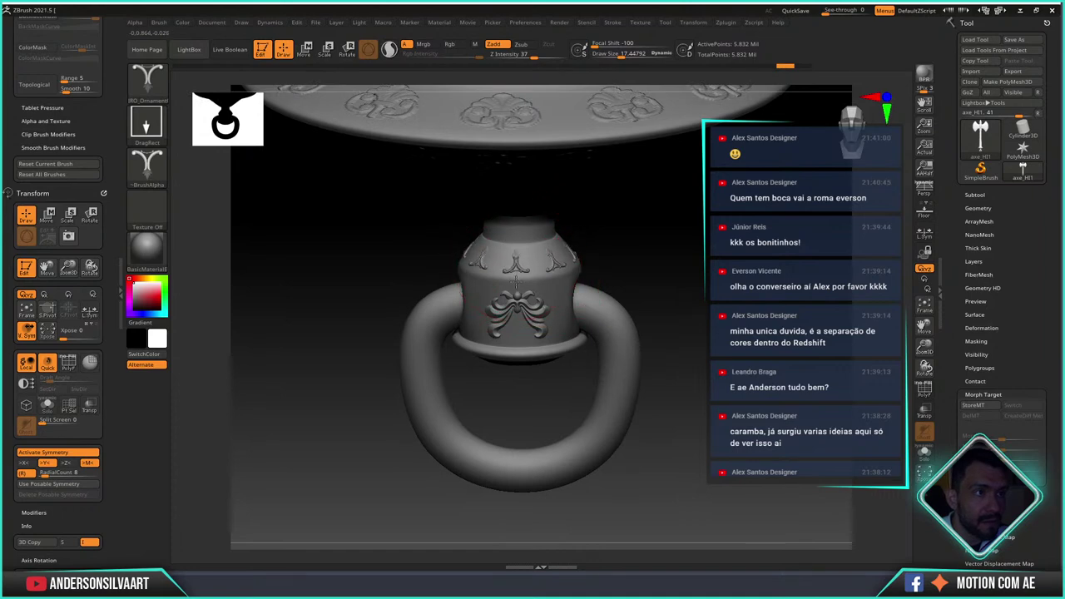
key("ctrl+z")
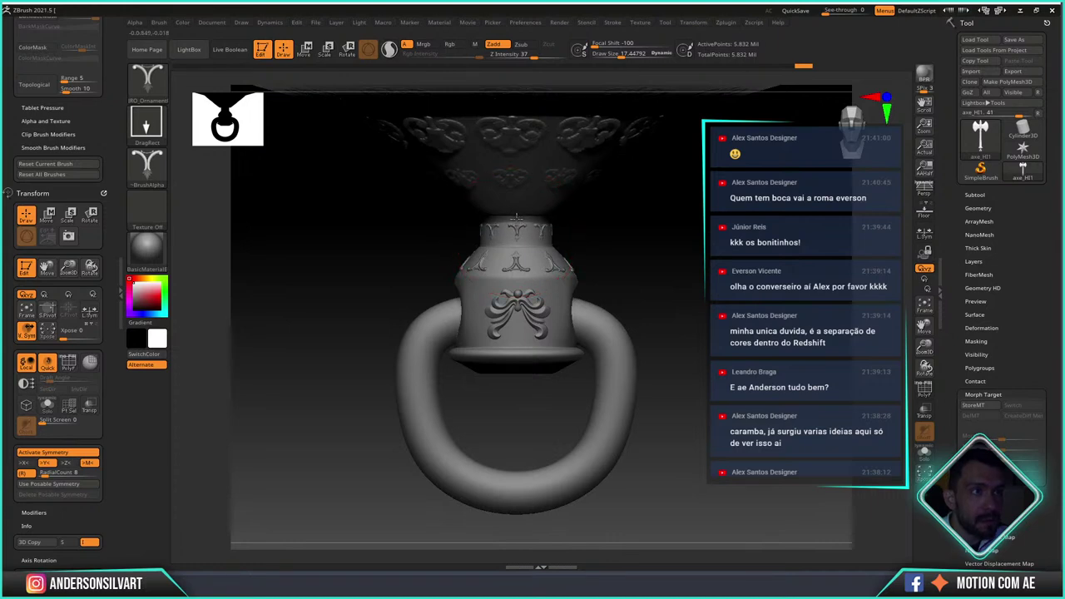
right_click_drag(713, 333, 636, 330, "ctrl")
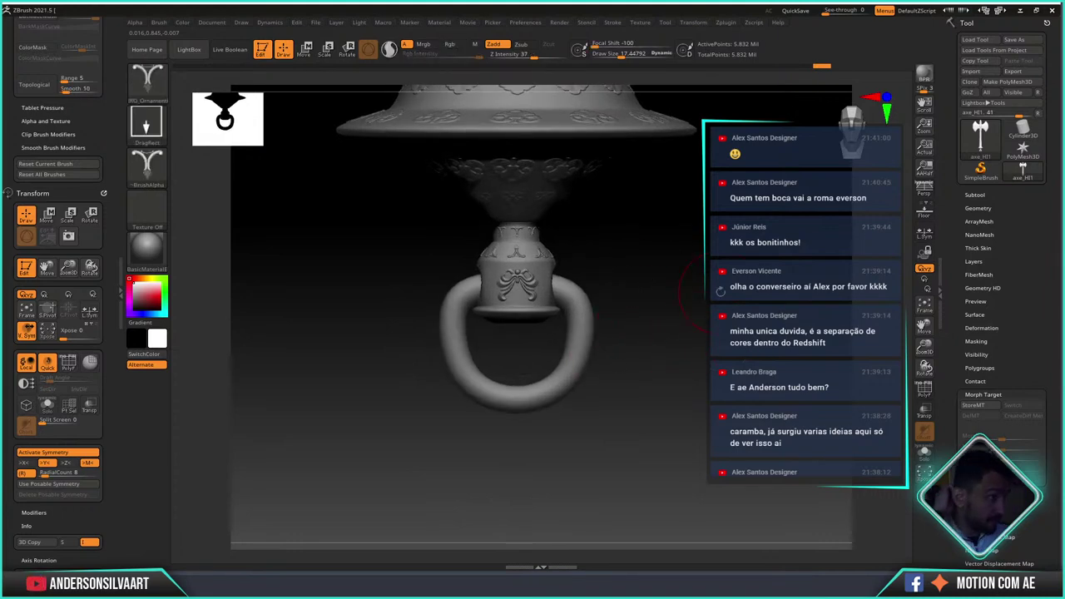
- Frame the double-bladed head, turn off radial symmetry, and load another ornament brush
mouse_move(656, 243)
right_mouse_down("ctrl")
mouse_move(612, 315)
mouse_move(589, 439)
right_mouse_up("ctrl")
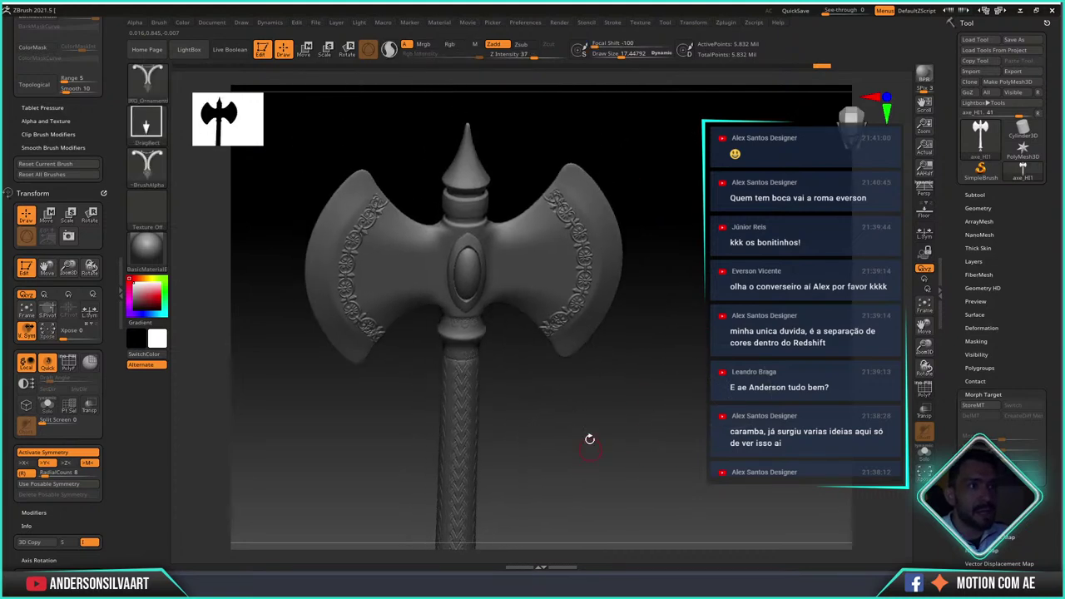
mouse_move(600, 419)
left_mouse_down()
mouse_move(677, 421)
mouse_move(592, 409)
left_mouse_up()
mouse_move(525, 335)
right_mouse_down("ctrl")
mouse_move(544, 361)
mouse_move(579, 269)
right_mouse_up("ctrl")
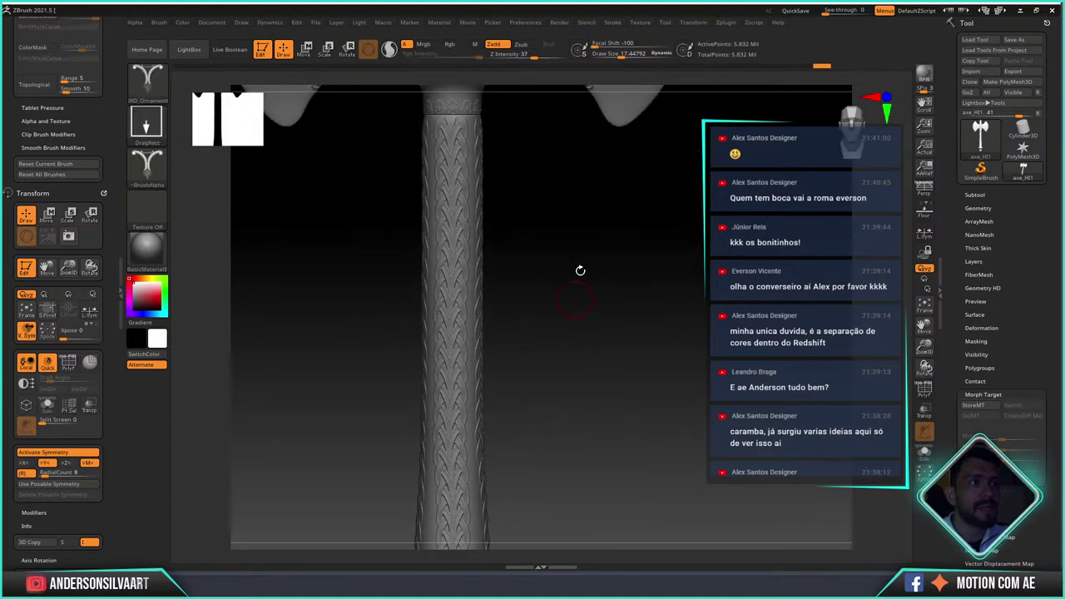
right_click_drag(551, 236, 261, 325, "ctrl")
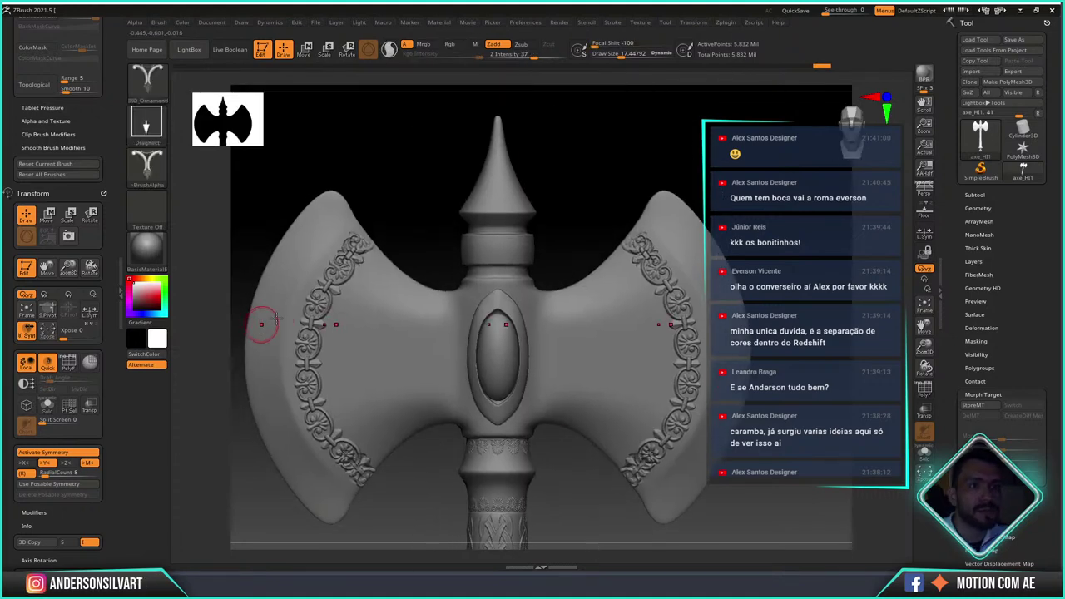
left_click(147, 79)
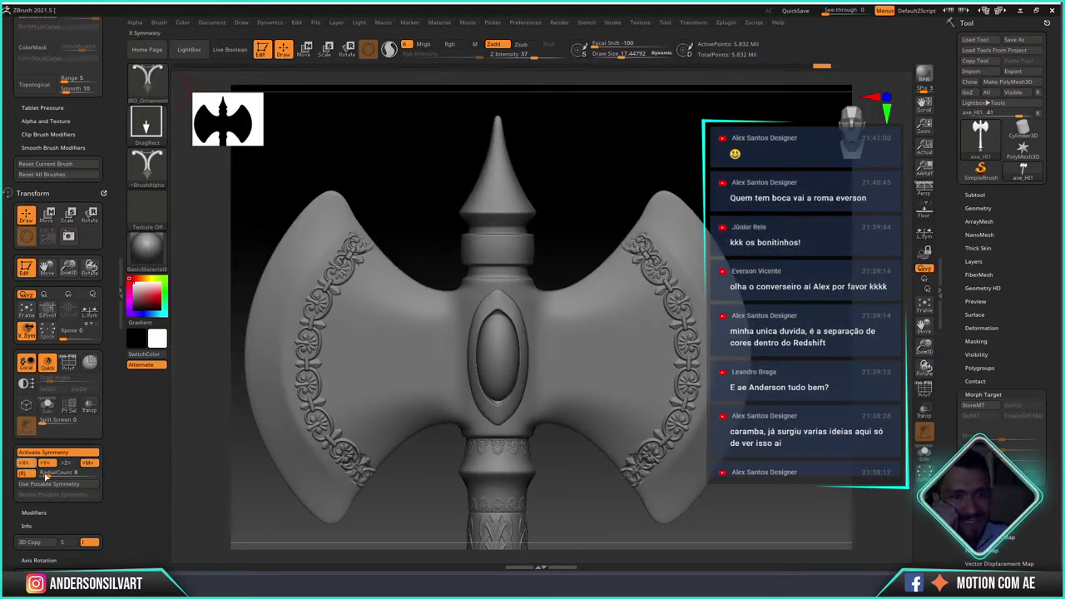
left_click(25, 474)
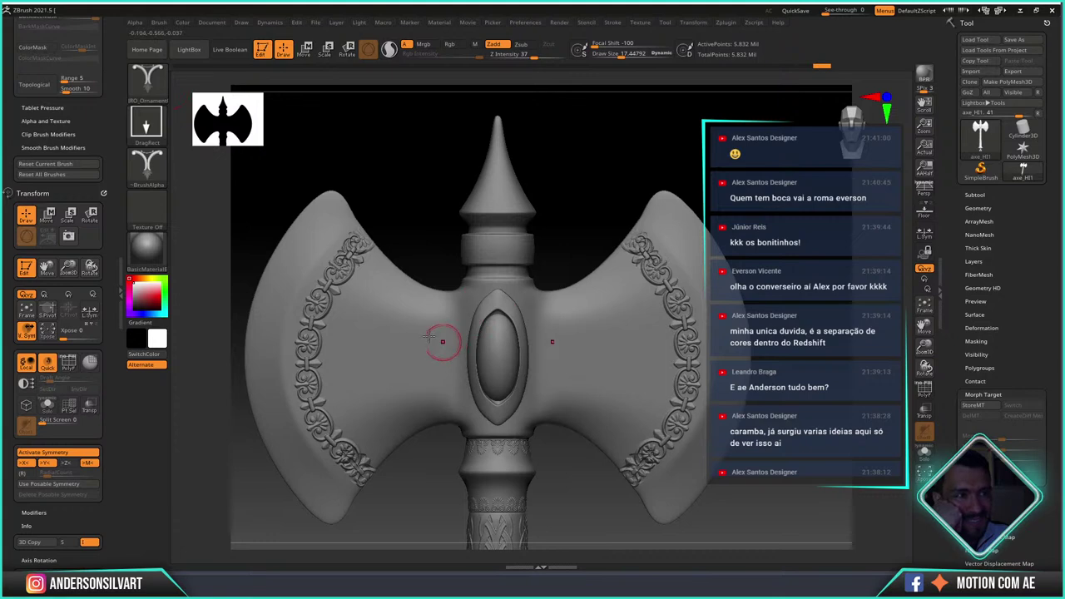
left_click(146, 80)
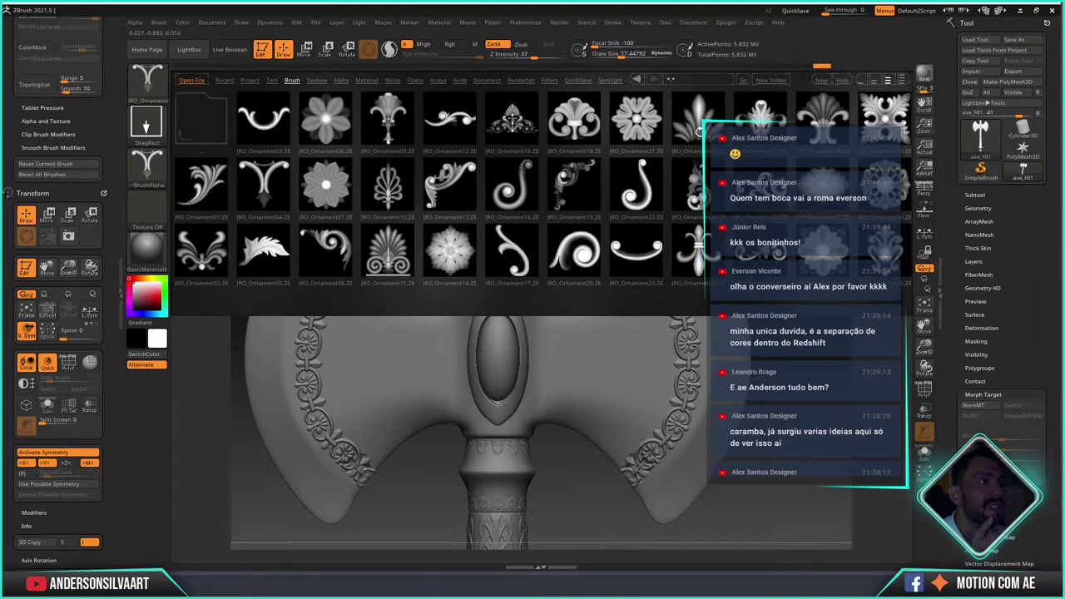
double_click(450, 249)
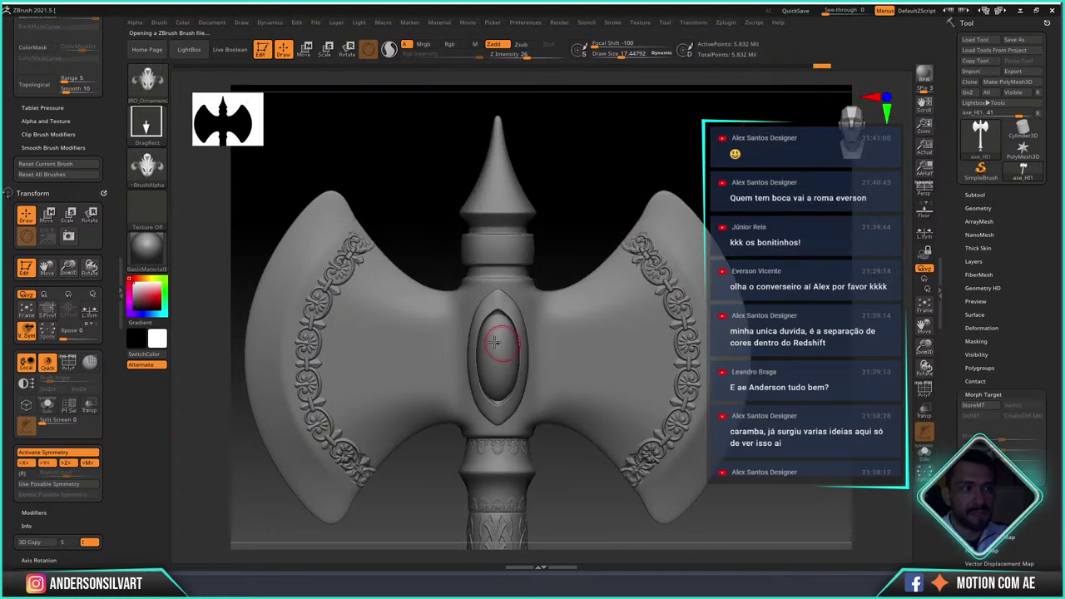
- Try a mirrored ornament pair beside the central oval, then undo it
left_click_drag(427, 347, 402, 374)
key("ctrl+z")
key("ctrl+shift+z")
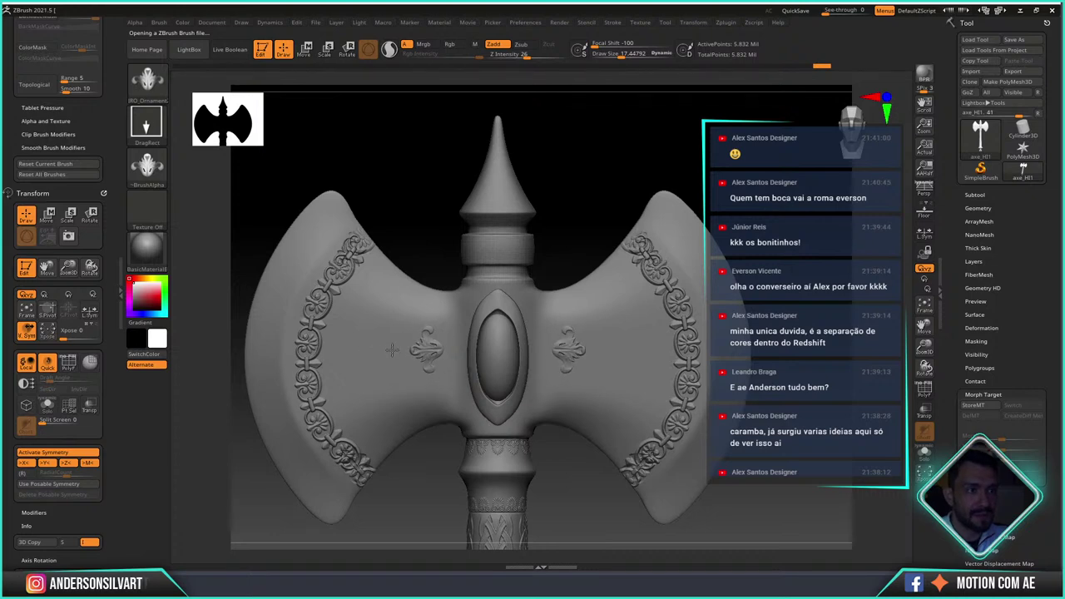
mouse_move(435, 178)
left_mouse_down()
mouse_move(413, 231)
mouse_move(438, 208)
left_mouse_up()
key("ctrl+z")
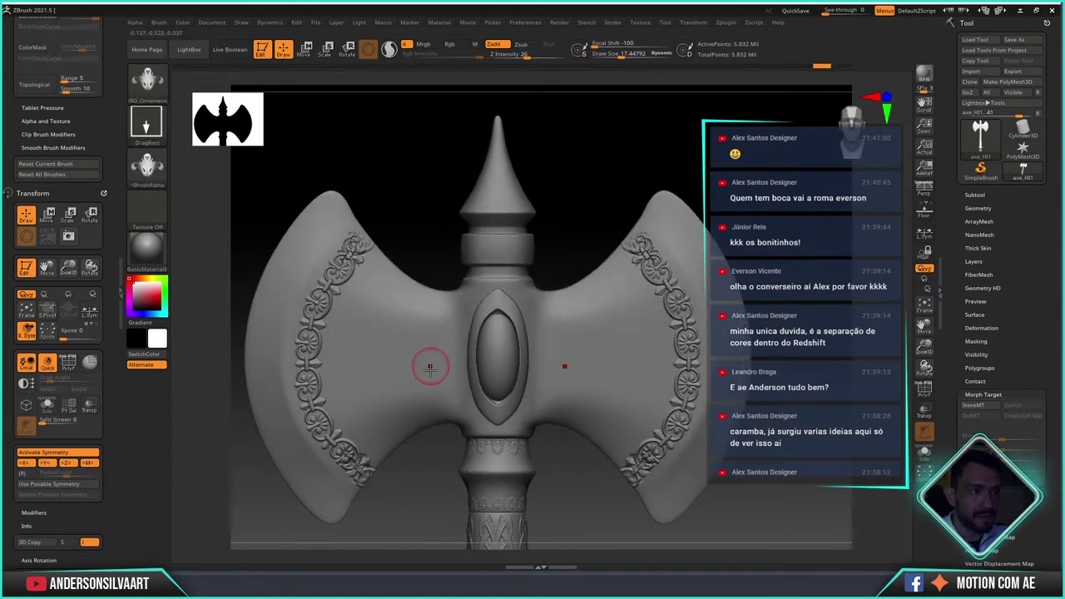
- Stamp mirrored fleur-de-lis beside, above and below the central oval on both blades
left_click_drag(438, 369, 400, 350)
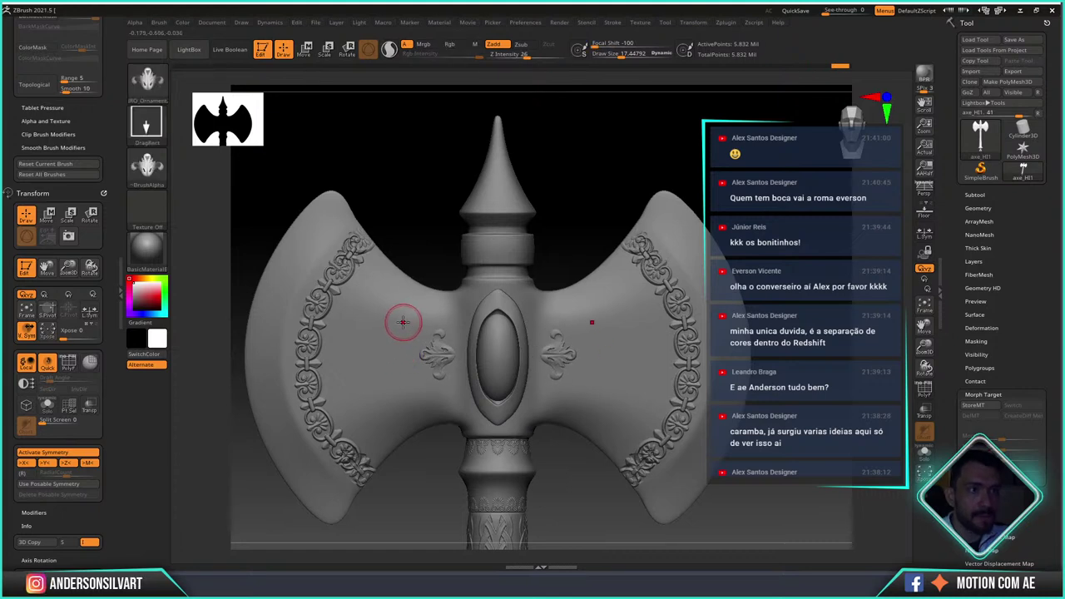
left_click_drag(420, 337, 384, 306)
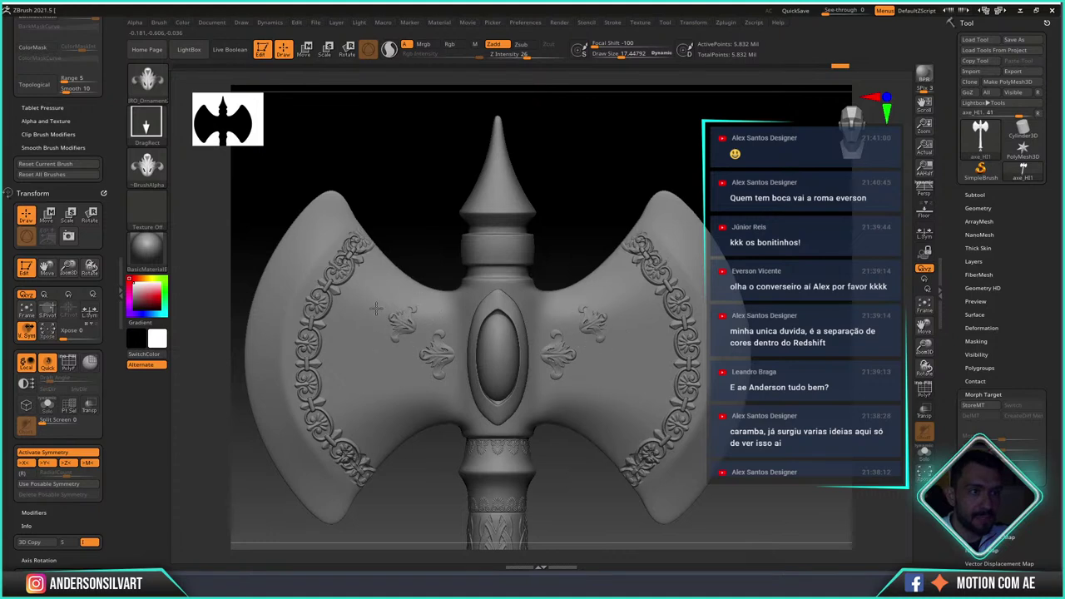
left_click_drag(388, 312, 377, 303)
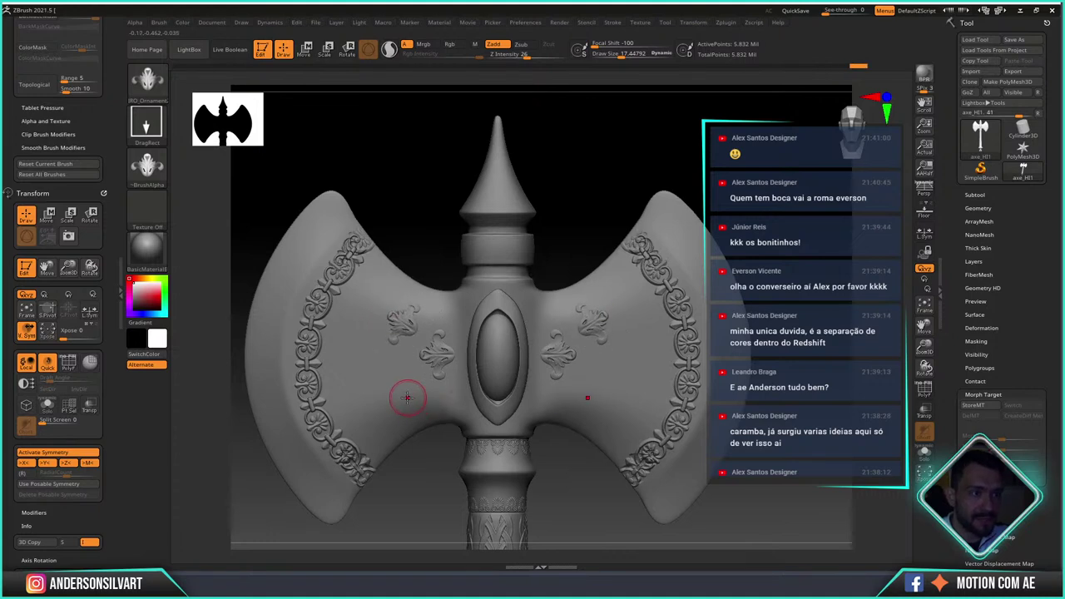
left_click_drag(415, 388, 374, 413)
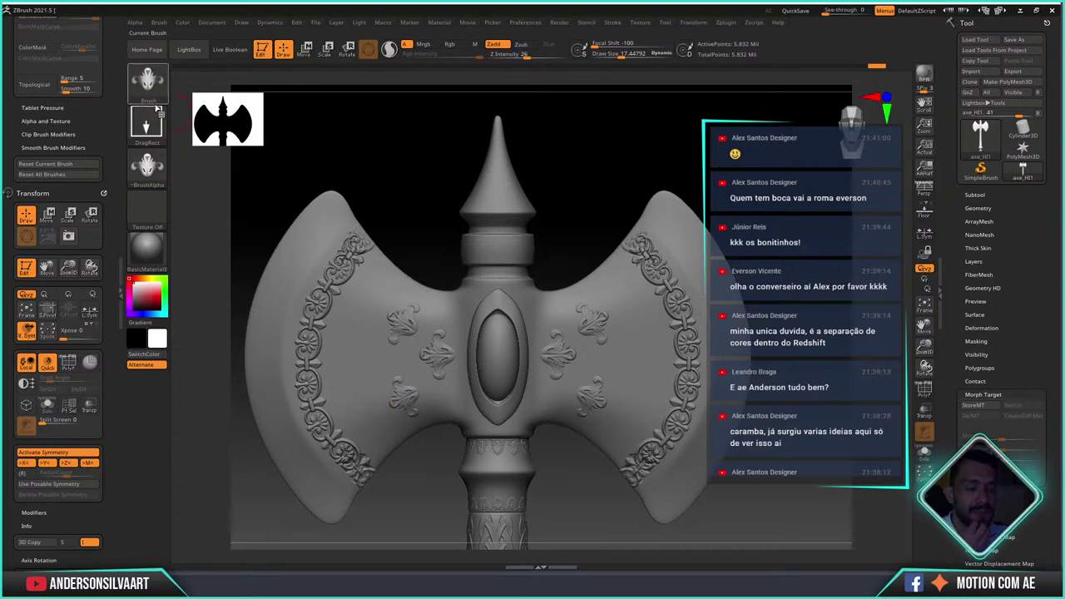
key("comma")
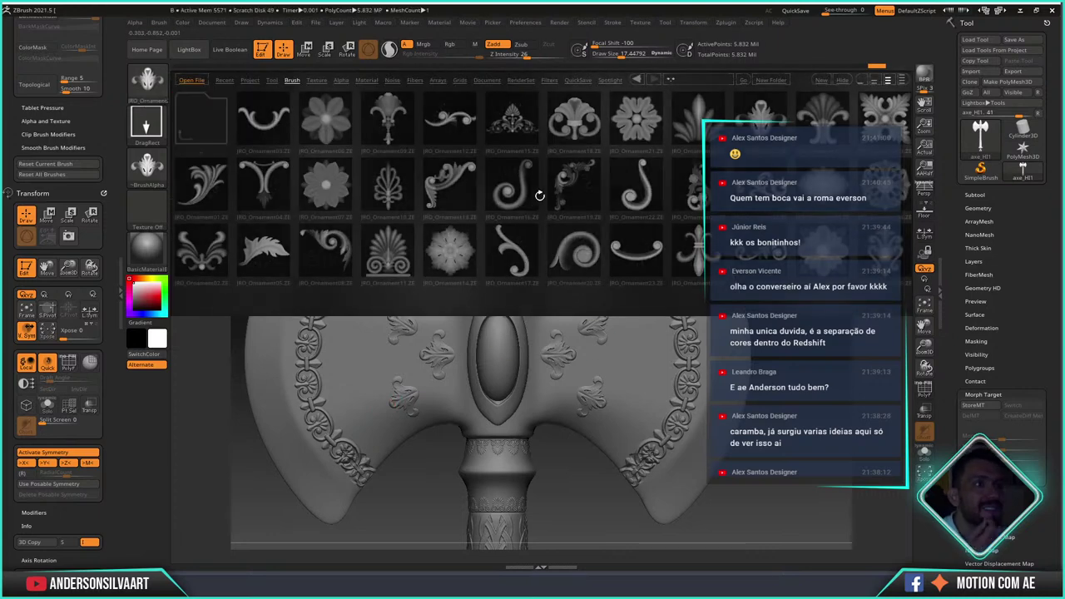
- Load the leaf-spray ornament brush and stamp a mirrored leaf spray toward each blade's outer edge
double_click(514, 192)
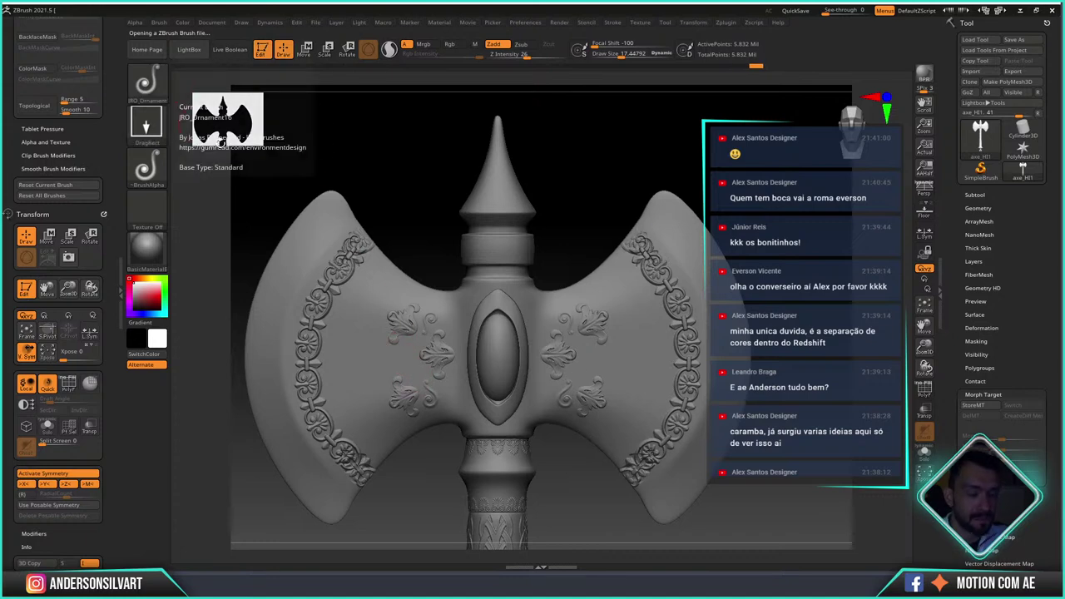
key("comma")
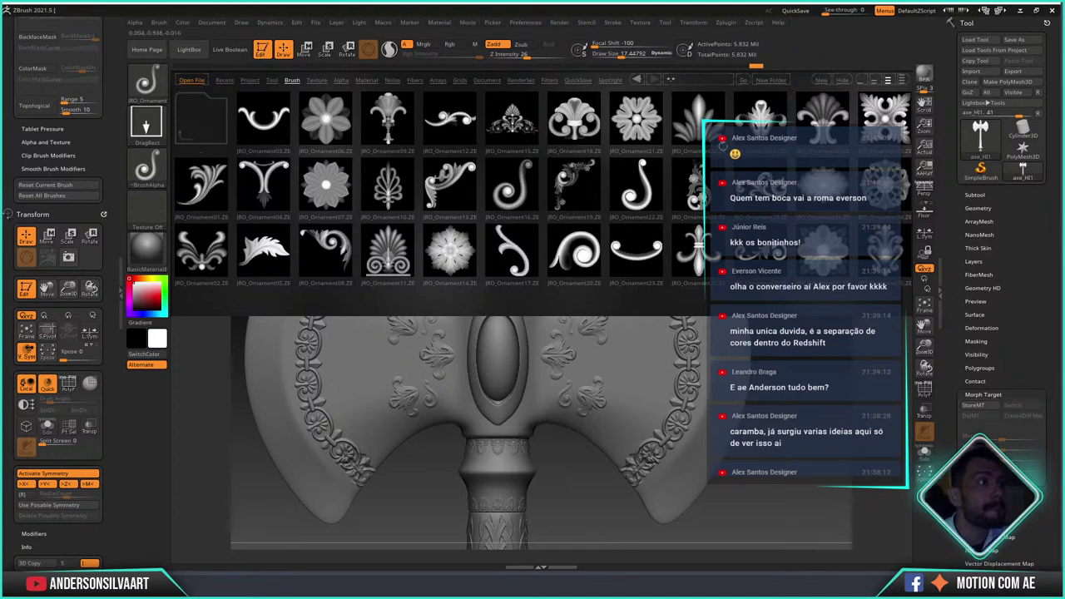
double_click(699, 124)
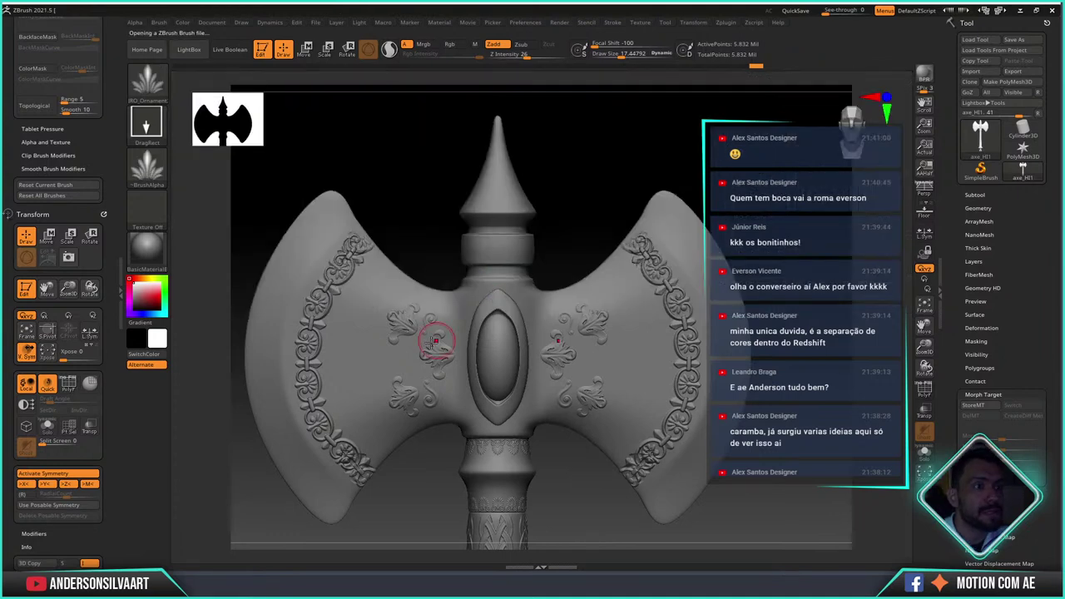
left_click_drag(367, 361, 330, 360)
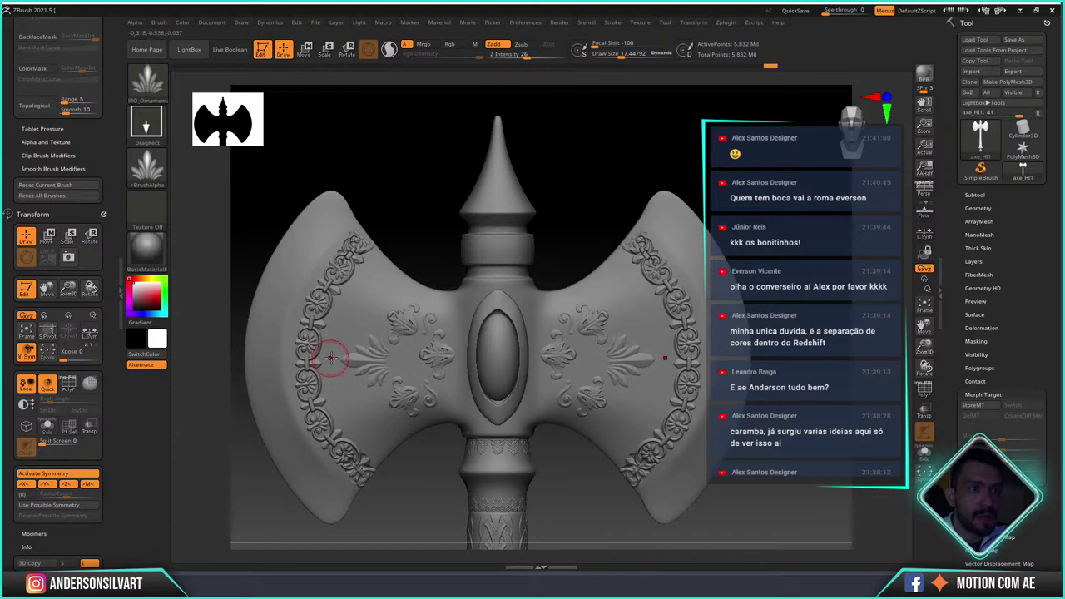
left_click(150, 94)
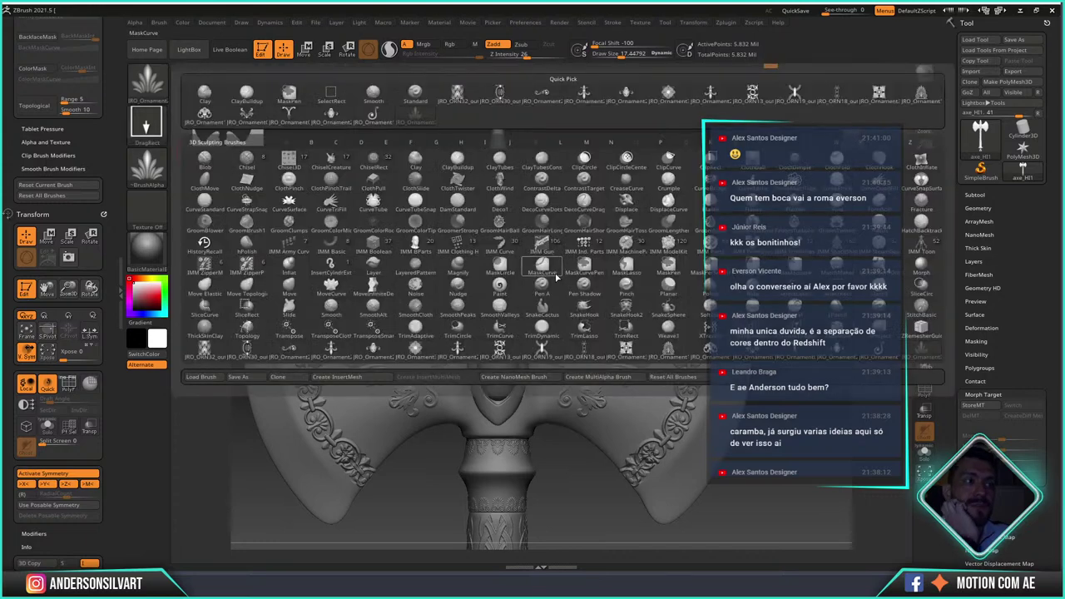
- Load the hook-shaped ornament brush and import AsileFX_Alpha_0273 from the Alphas folder
key("comma")
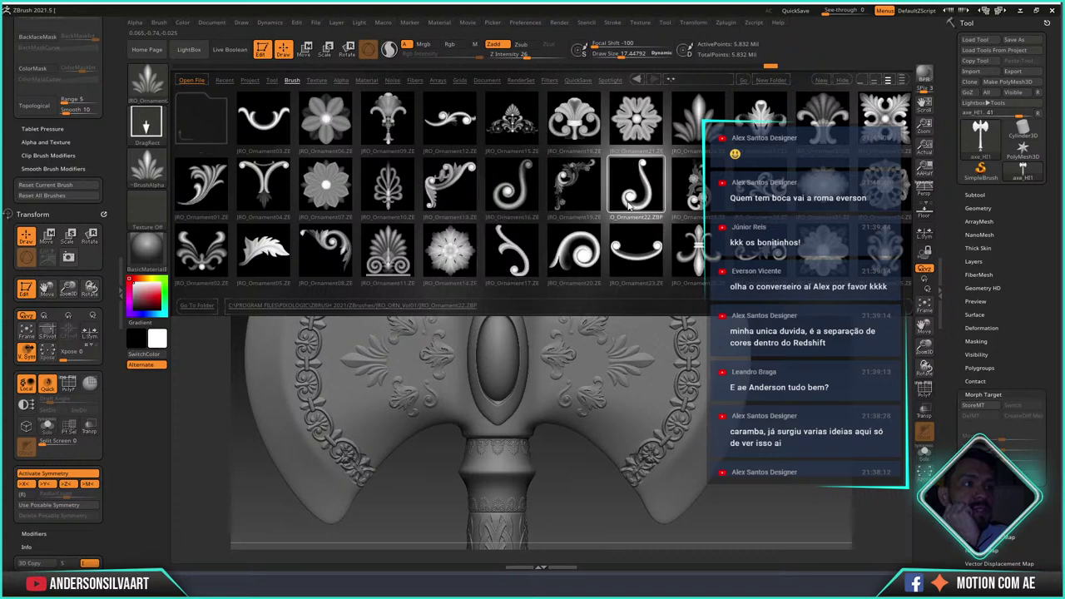
double_click(514, 268)
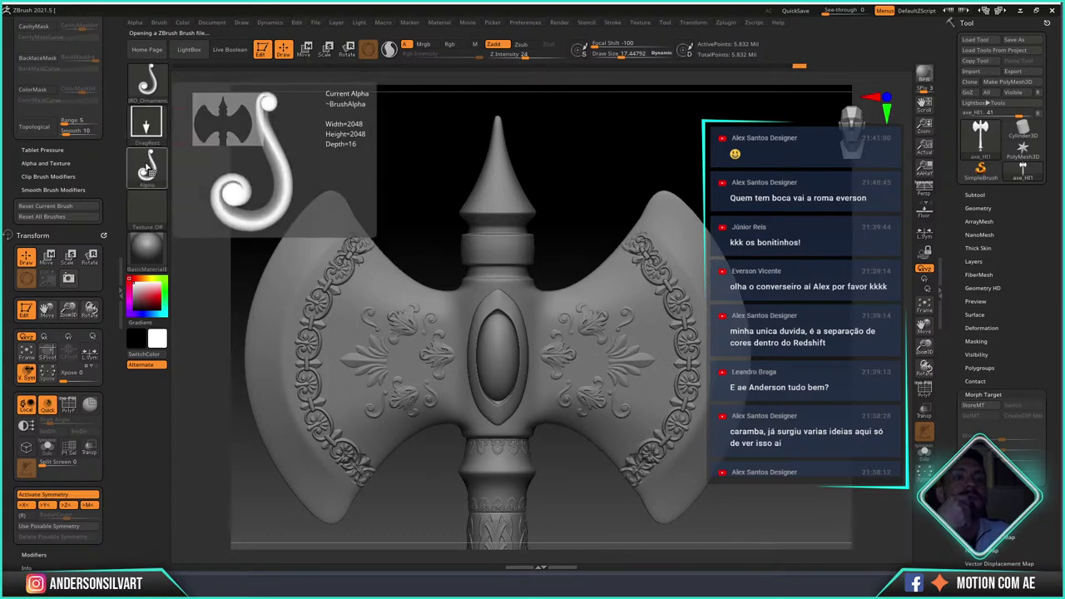
left_click(146, 170)
left_click(198, 352)
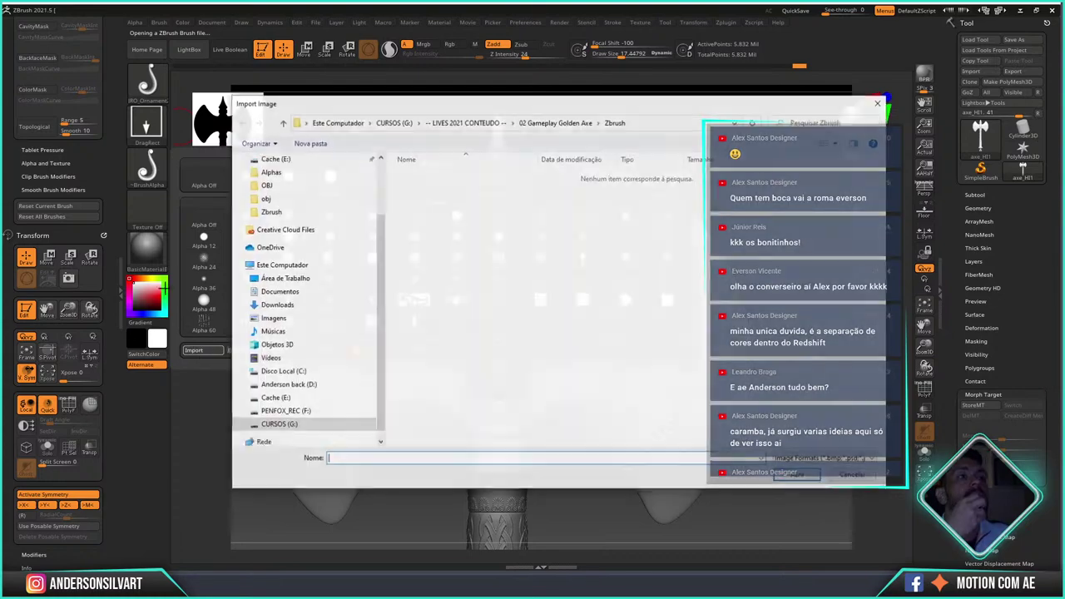
left_click(547, 125)
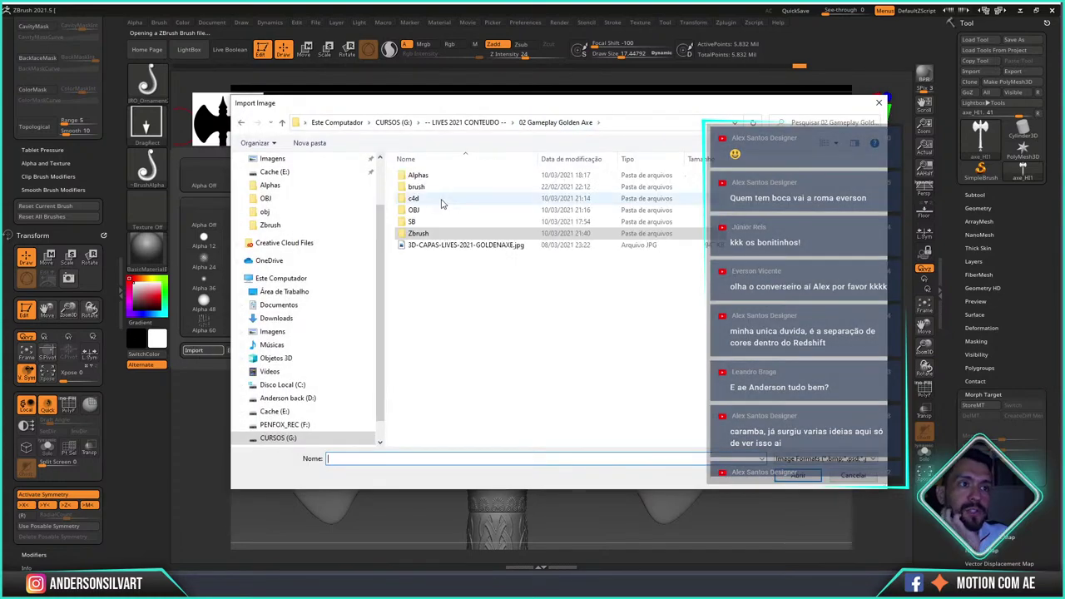
double_click(414, 175)
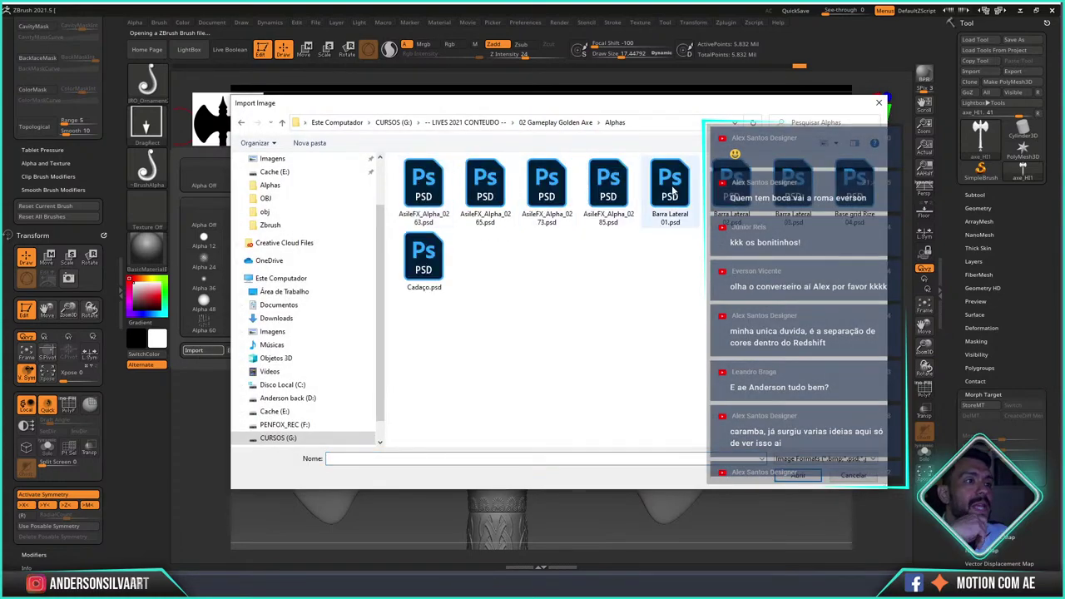
double_click(547, 188)
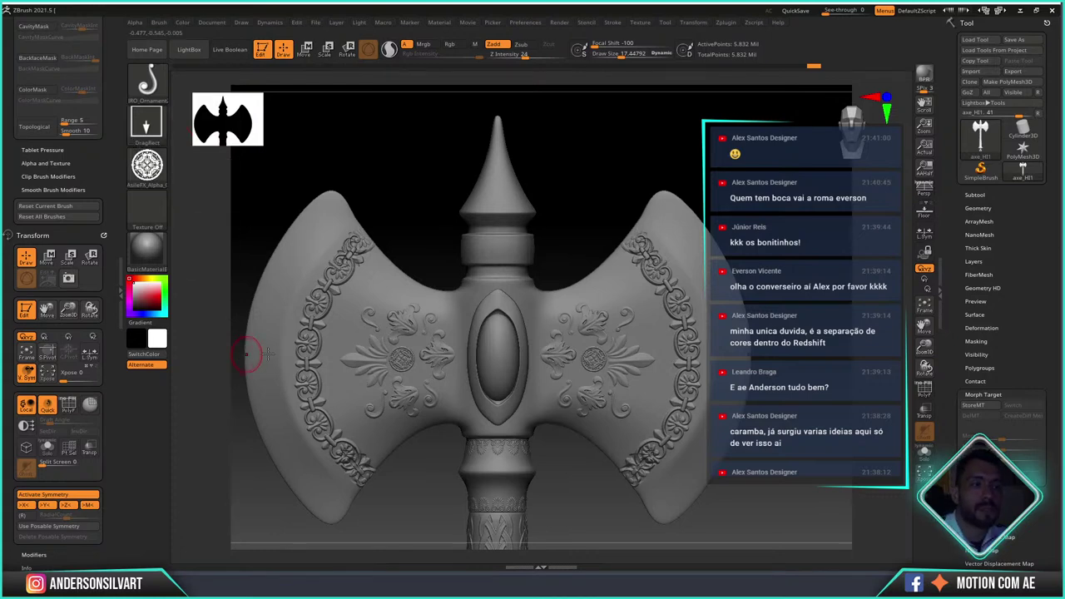
- Load the JRO_Ornament14 rosette brush and stamp mirrored rosettes high on both blades
key("ctrl")
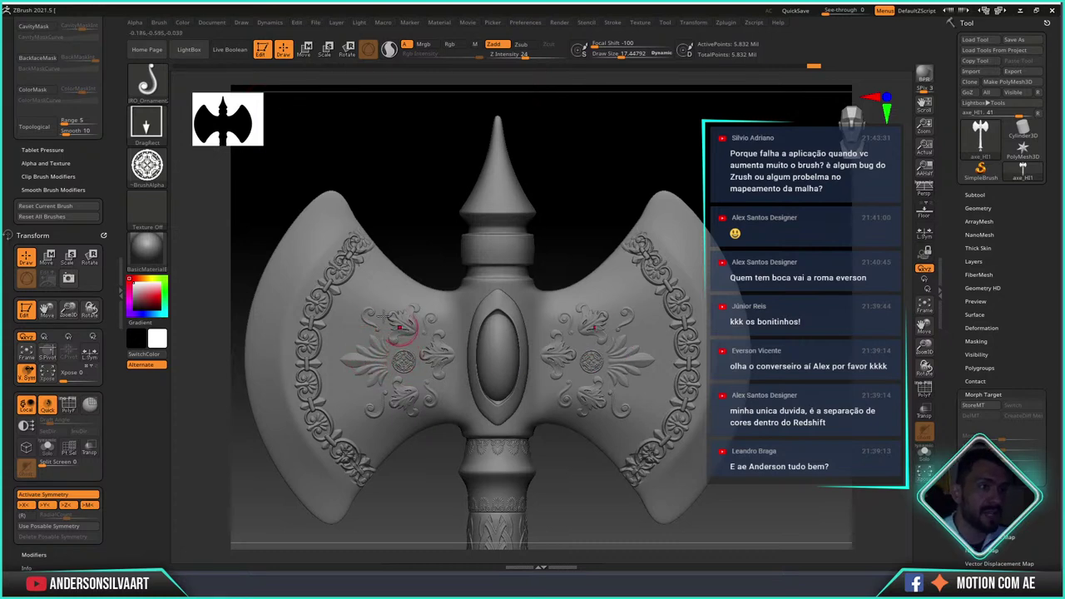
left_click(147, 166)
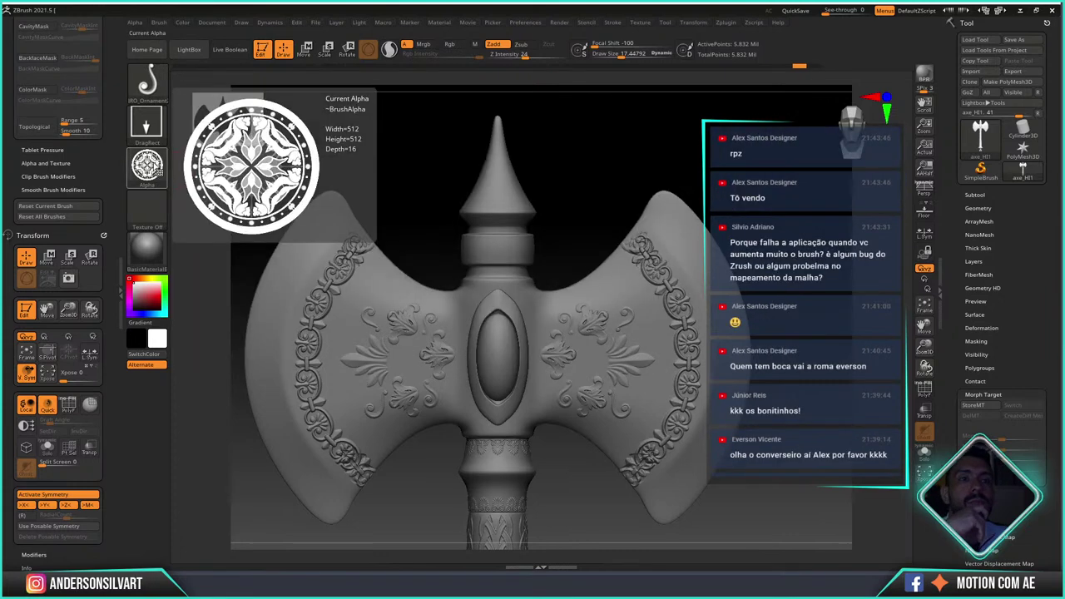
key("comma")
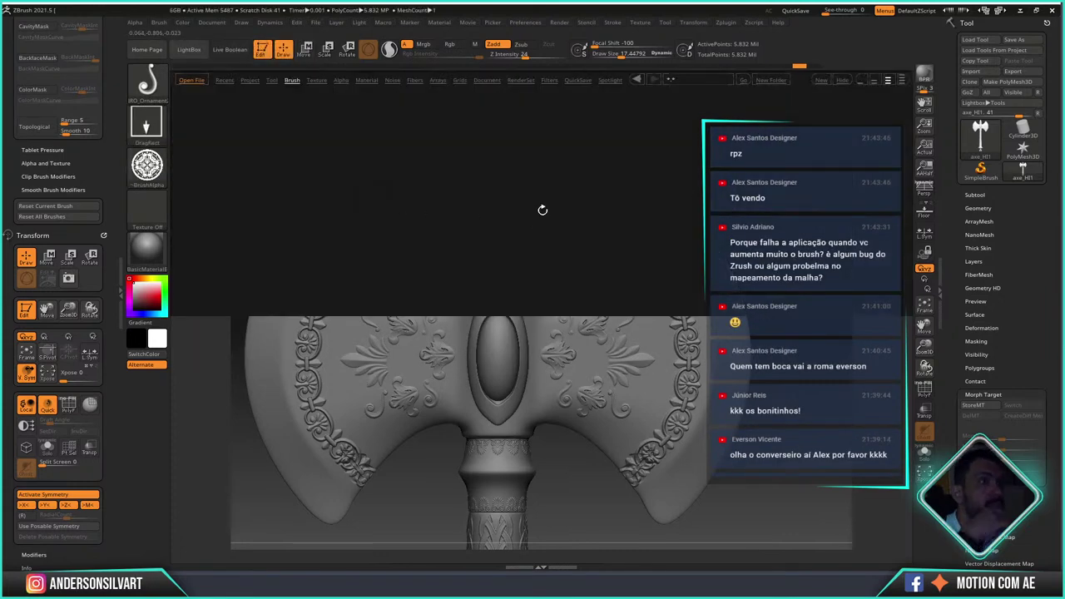
double_click(450, 250)
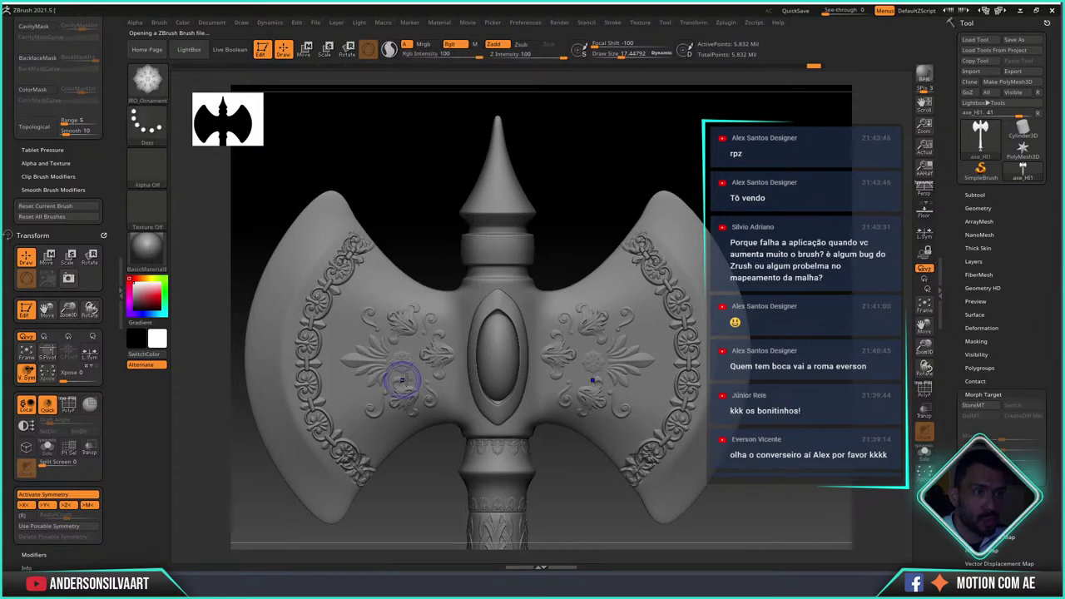
left_click_drag(622, 292, 630, 309)
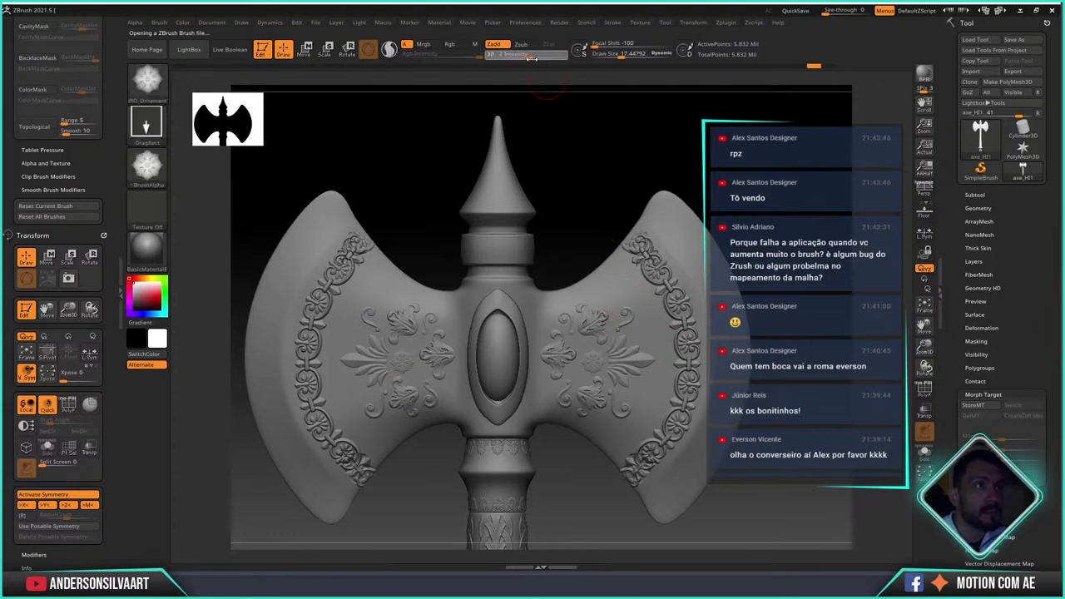
left_click_drag(611, 288, 614, 306)
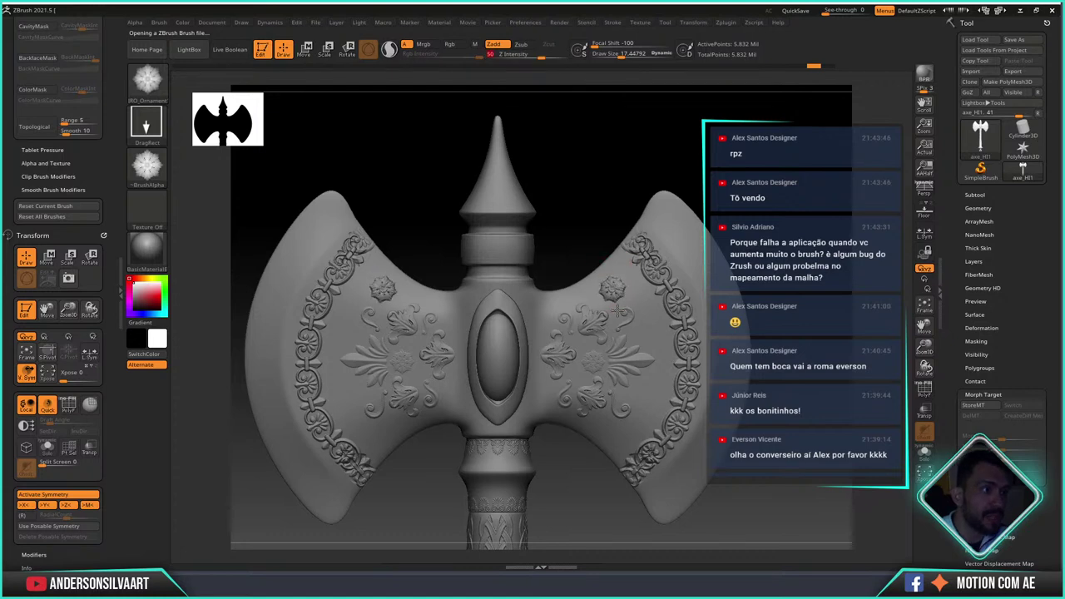
key("ctrl+z")
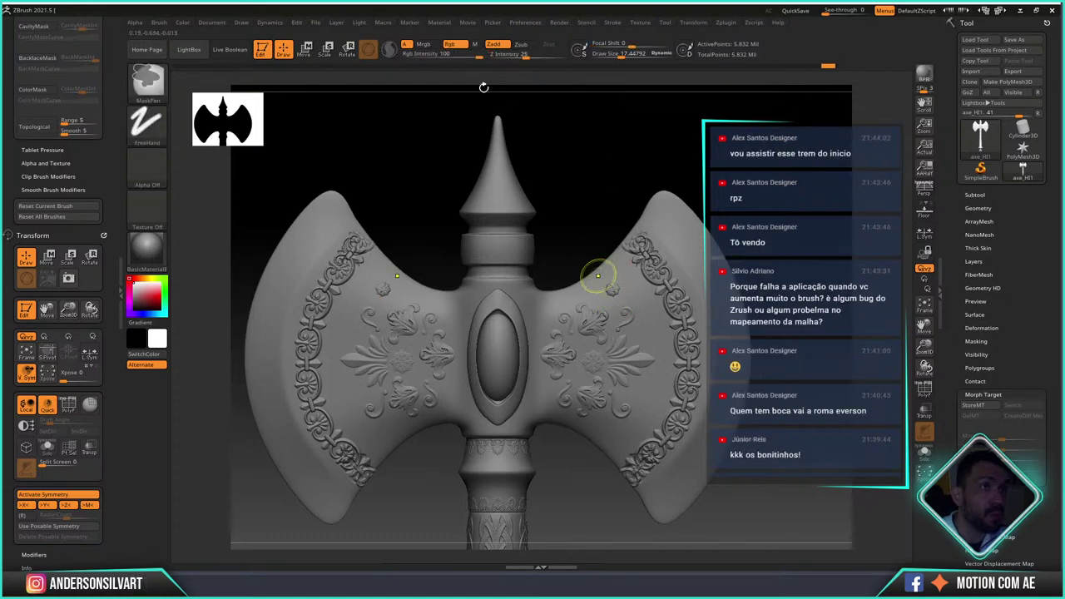
- Restamp the upper mirrored rosettes at Z Intensity 27, then load the JRO_Ornament05 curled leaf brush
left_click_drag(527, 54, 509, 55)
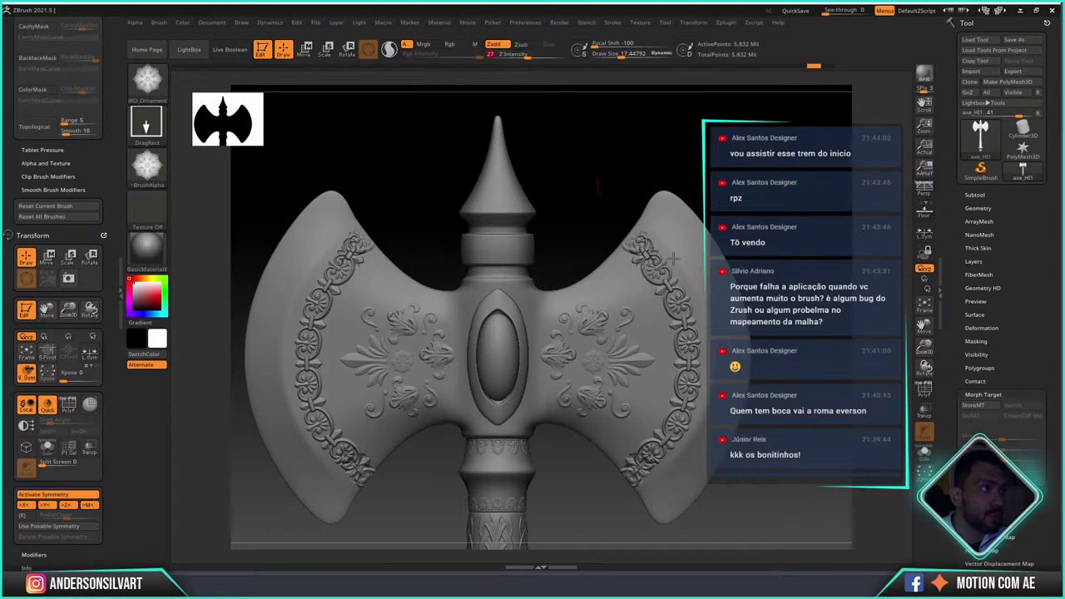
left_click_drag(615, 292, 620, 311)
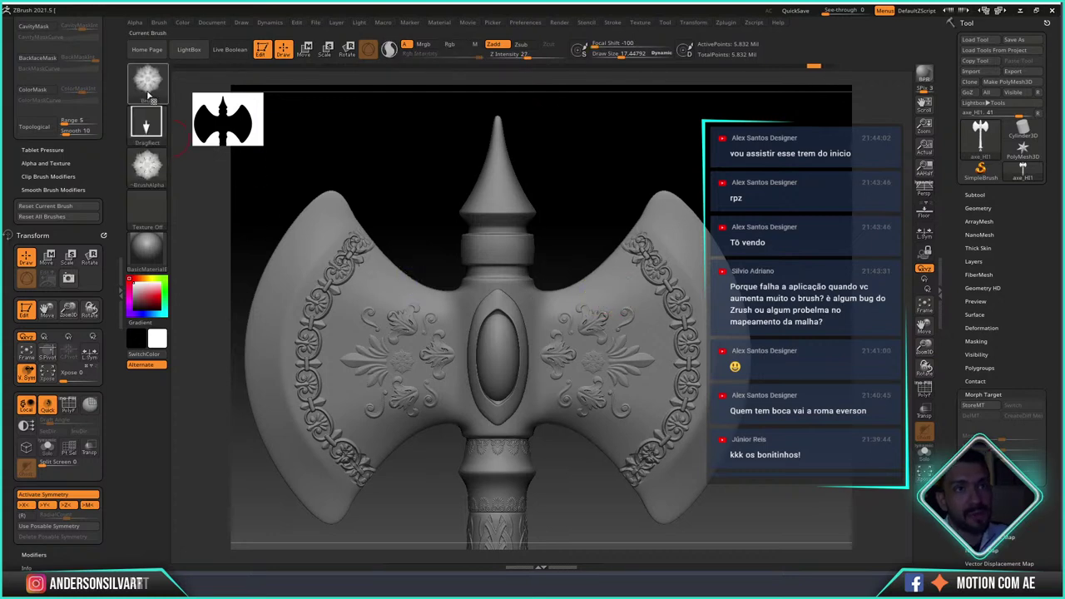
key("comma")
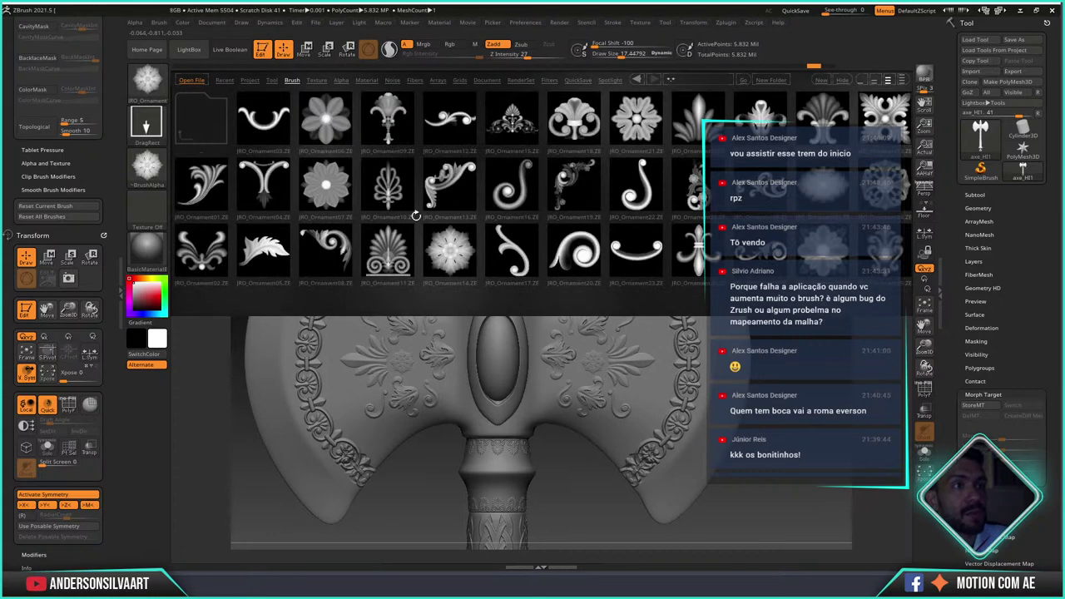
double_click(258, 263)
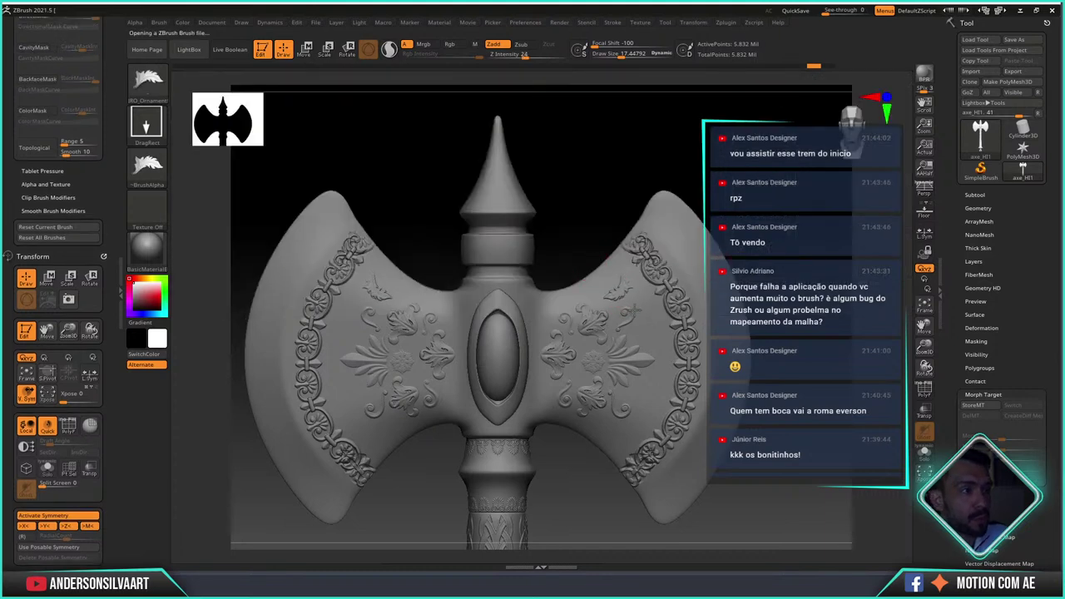
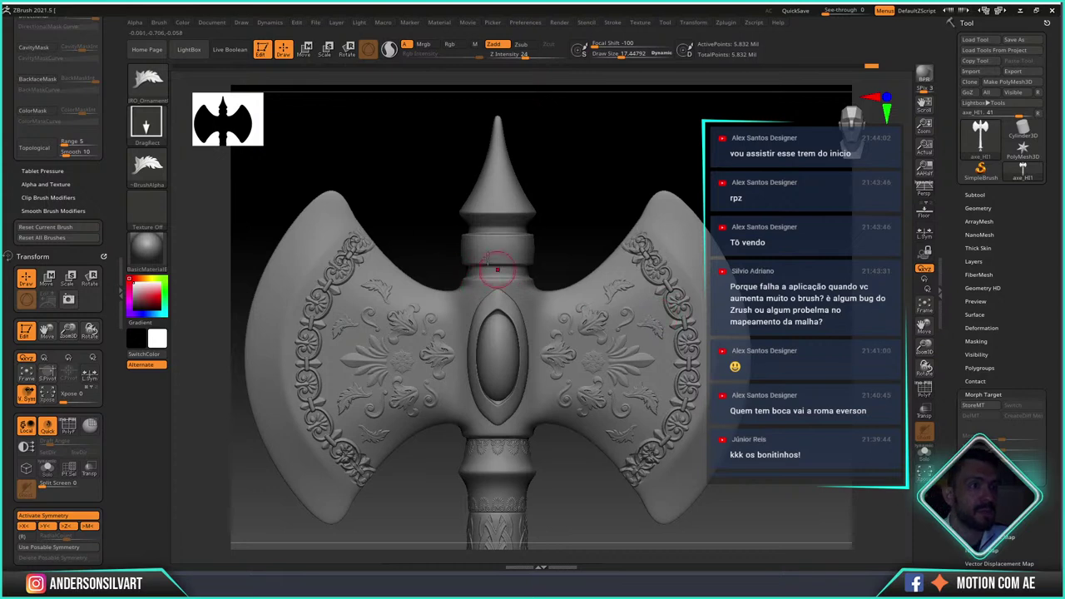
- Save the axe over axe_HI1.ZTL in the 02 Gameplay Golden Axe Zbrush folder
left_click(1013, 39)
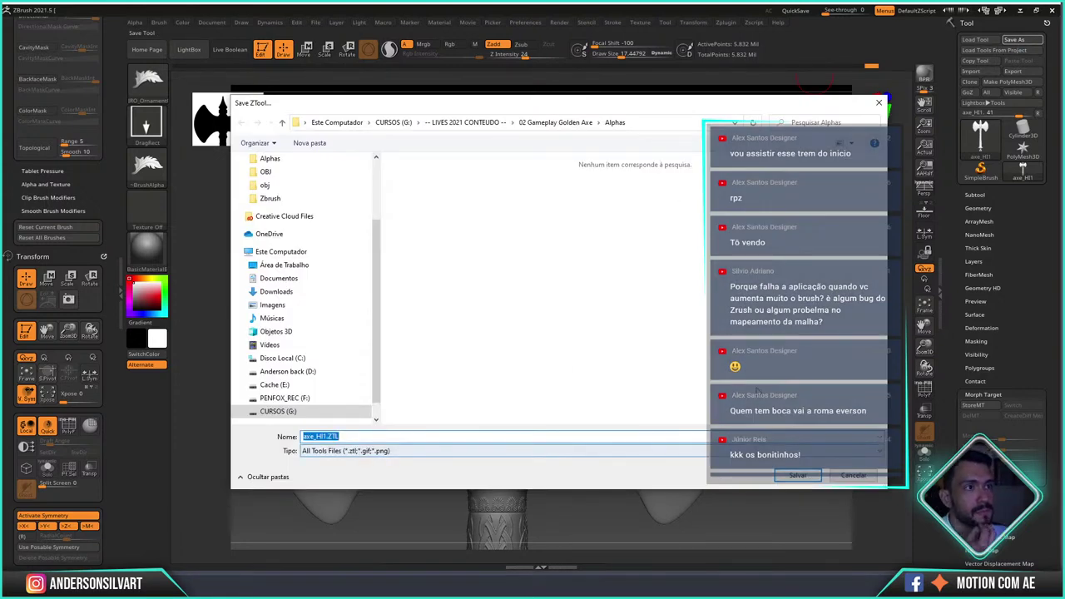
left_click(555, 123)
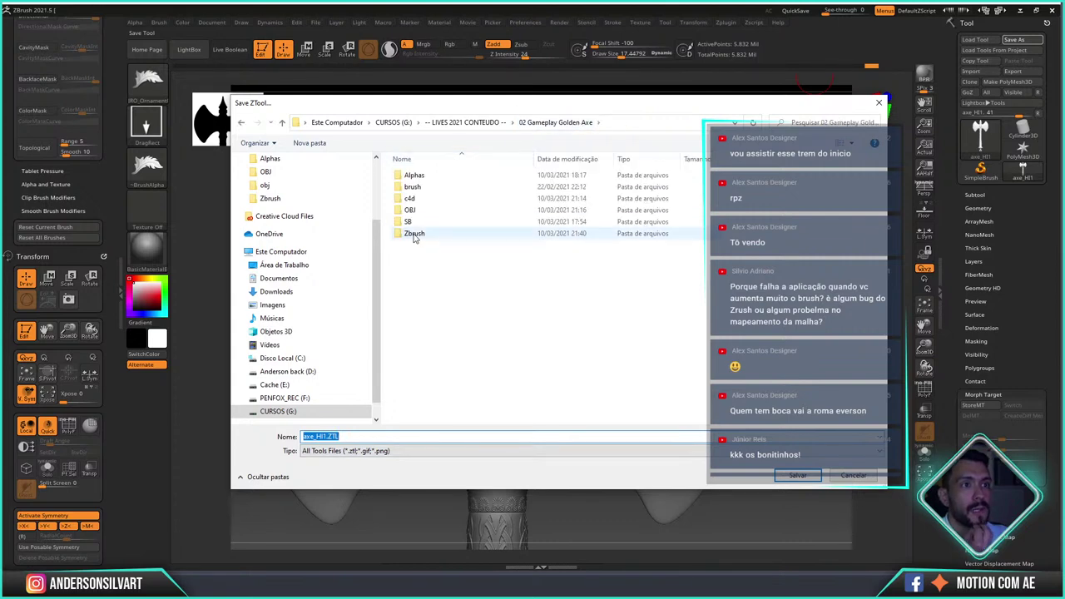
double_click(417, 233)
double_click(418, 187)
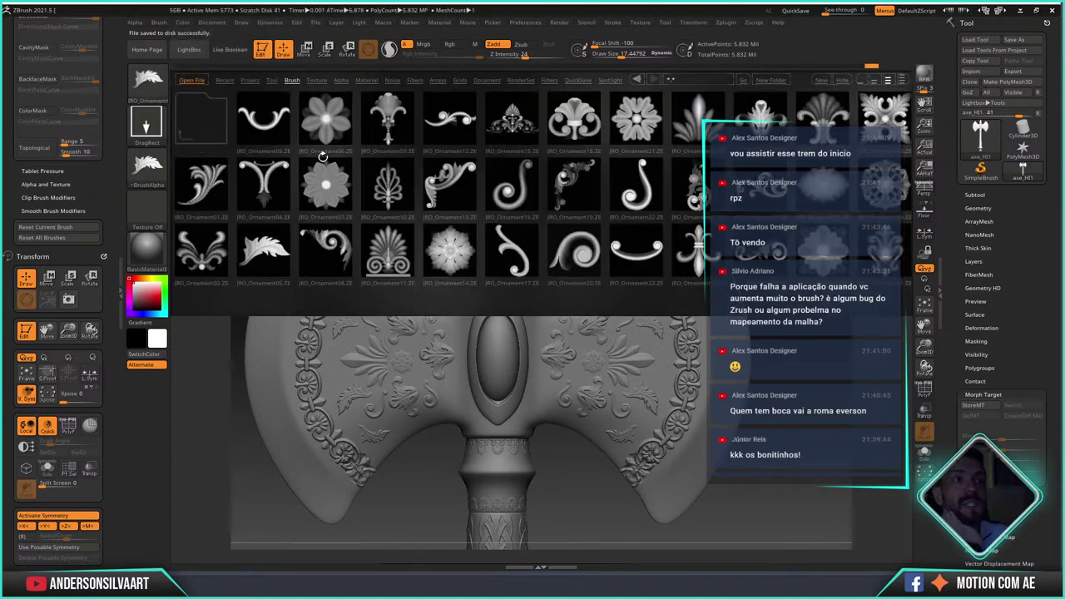
- Load the aj_wood_02 damage brush and set Z Intensity to 35
left_click(202, 125)
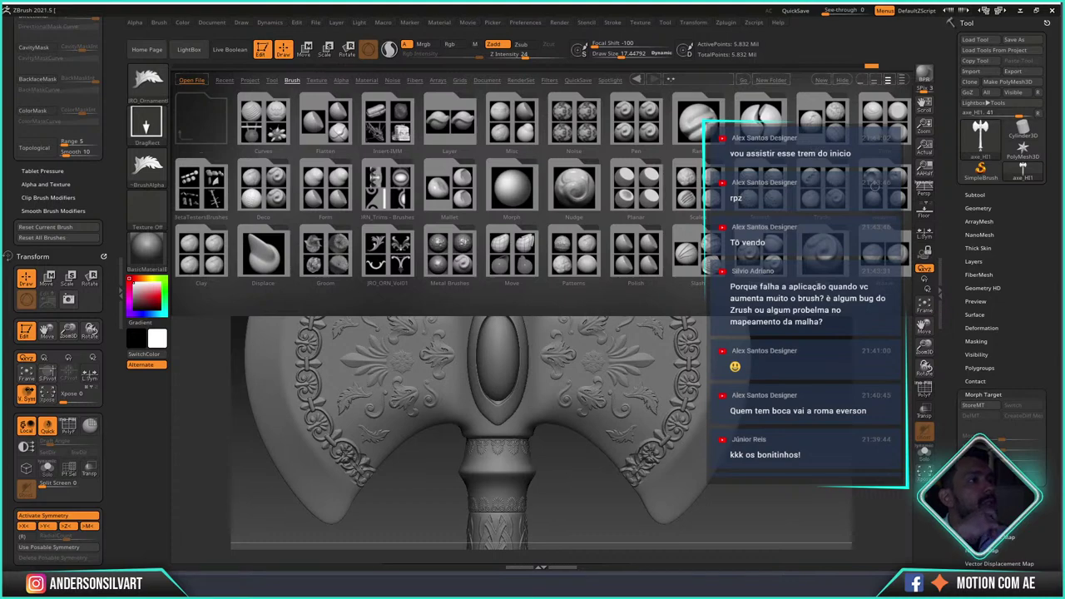
left_click(874, 186)
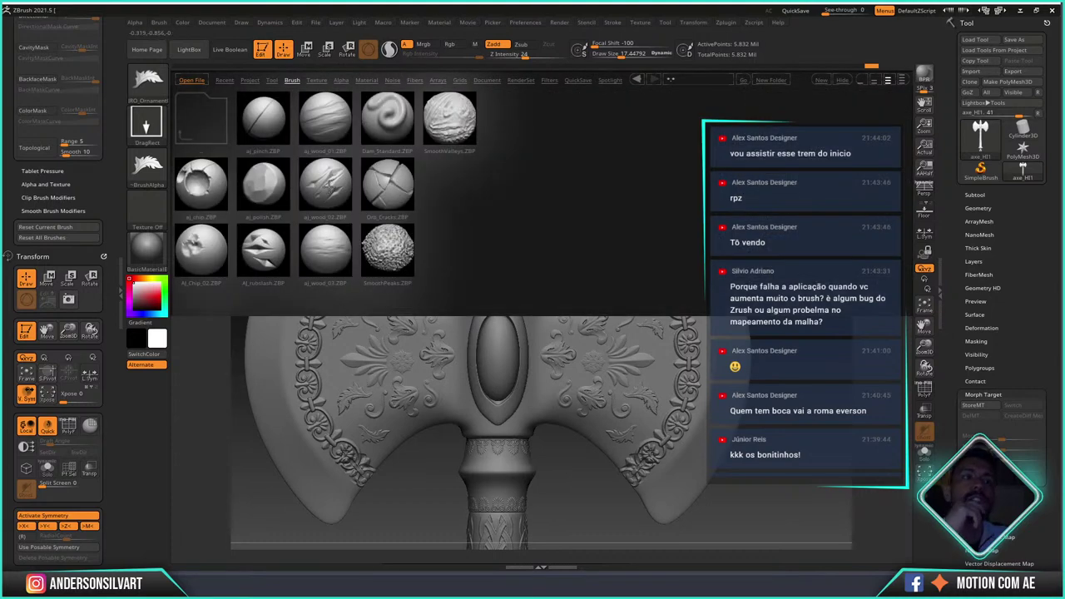
double_click(325, 185)
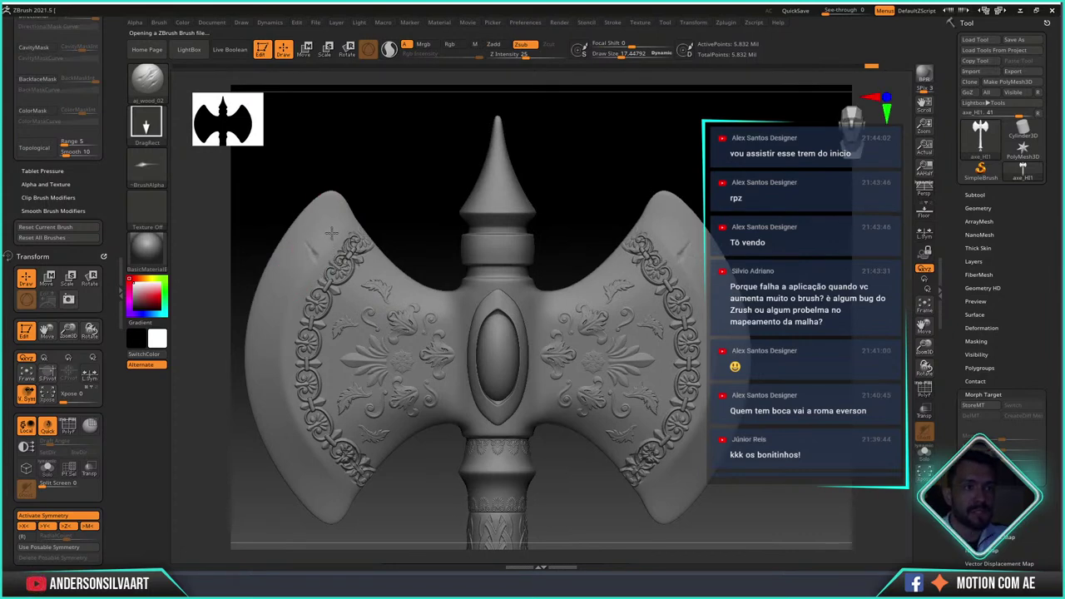
left_click(523, 54)
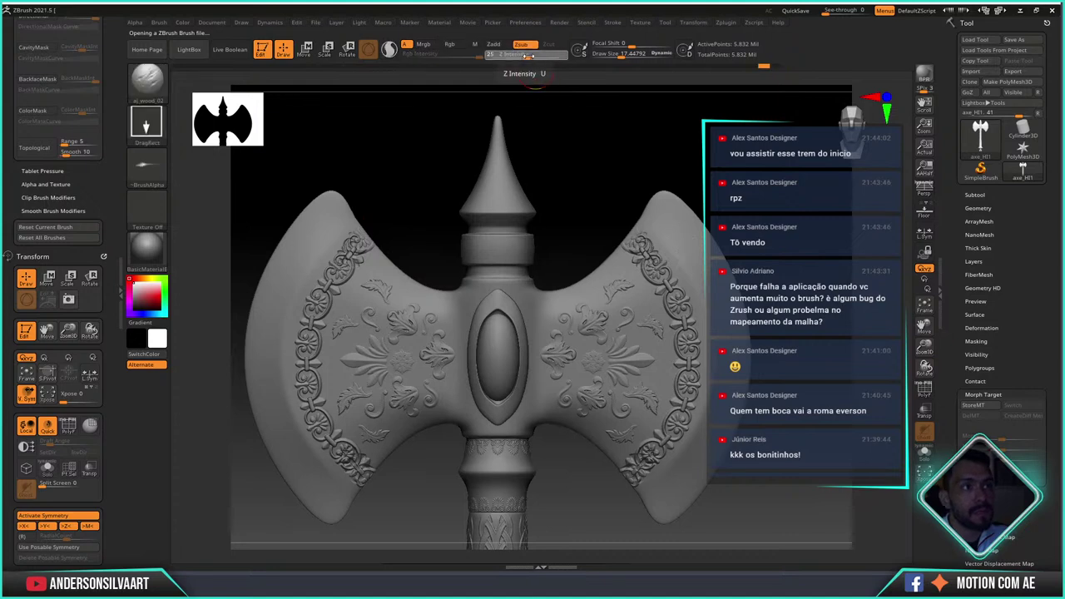
type("35")
key("Return")
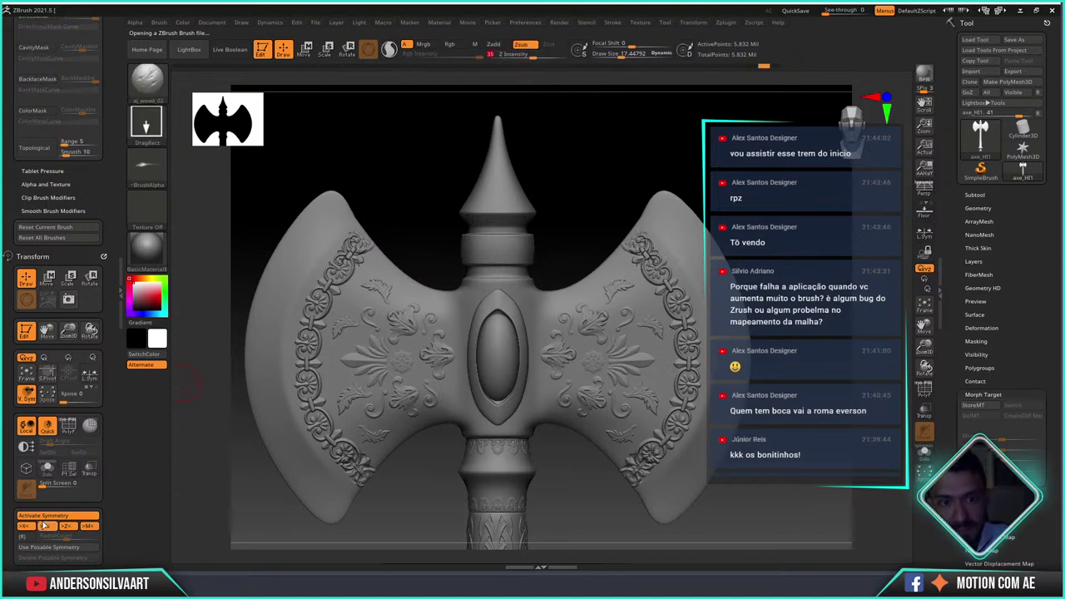
- With symmetry off, carve scratches into the upper-left blade, then load aj_rubslash
left_click(41, 516)
left_click_drag(303, 259, 323, 250)
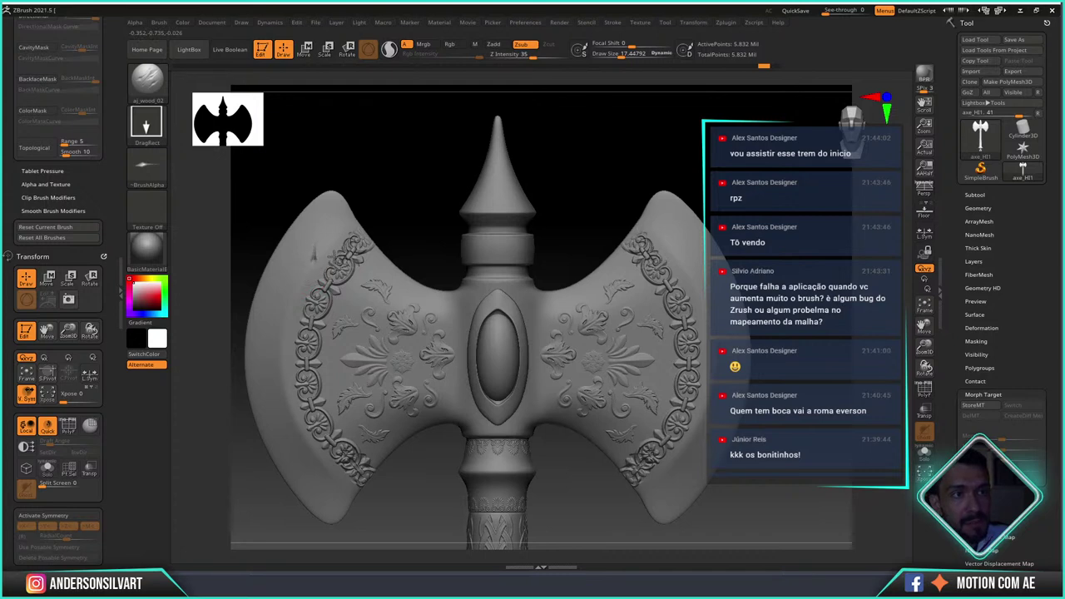
left_click_drag(293, 257, 333, 250)
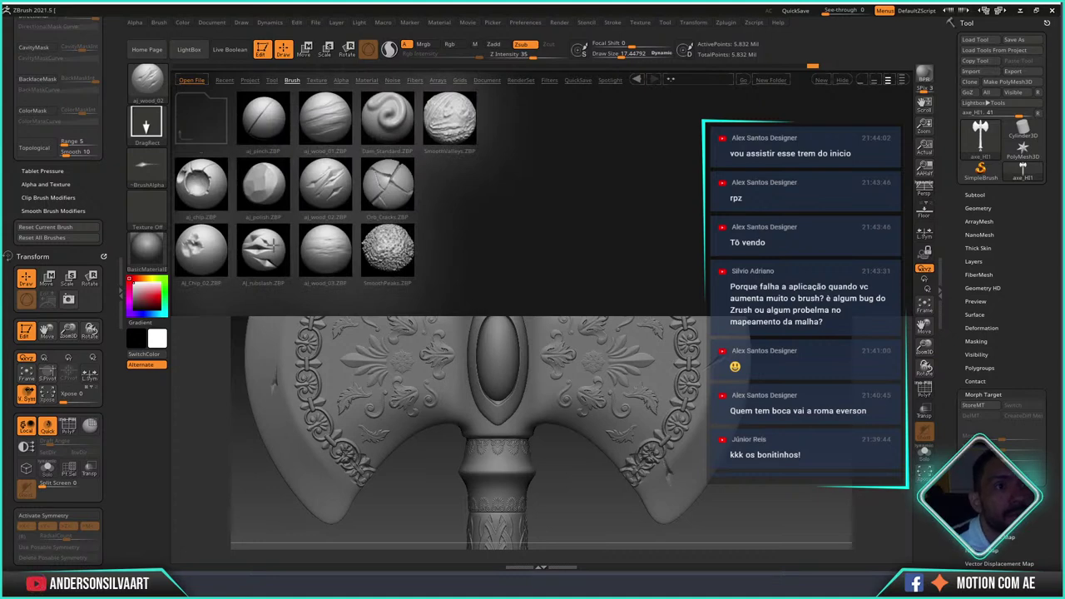
double_click(262, 253)
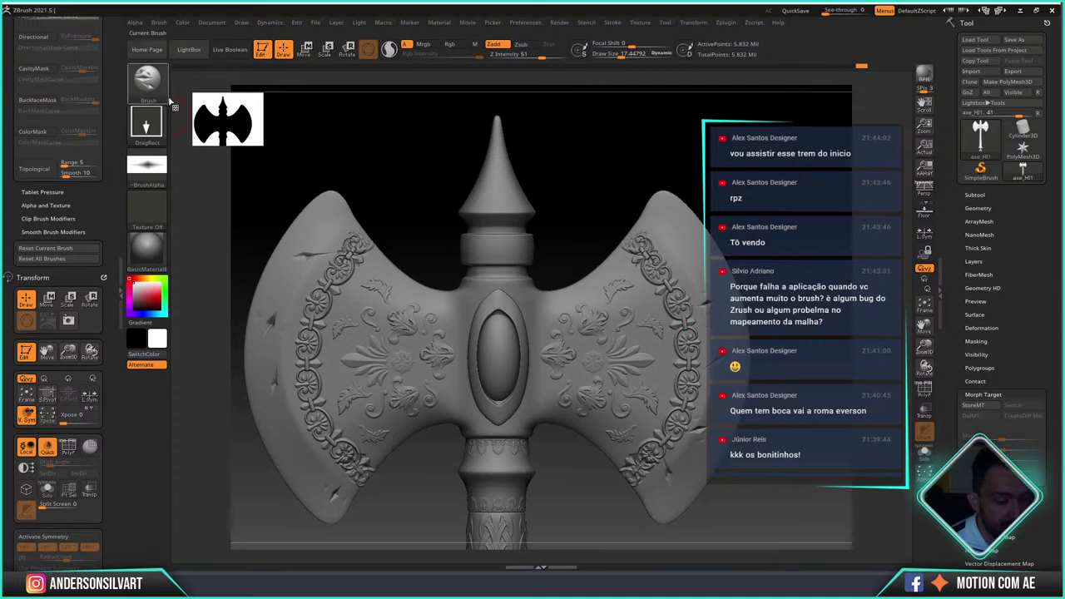
- Pinch a thin crease near the upper-left blade edge with aj_pinch, then load aj_wood_01
key("comma")
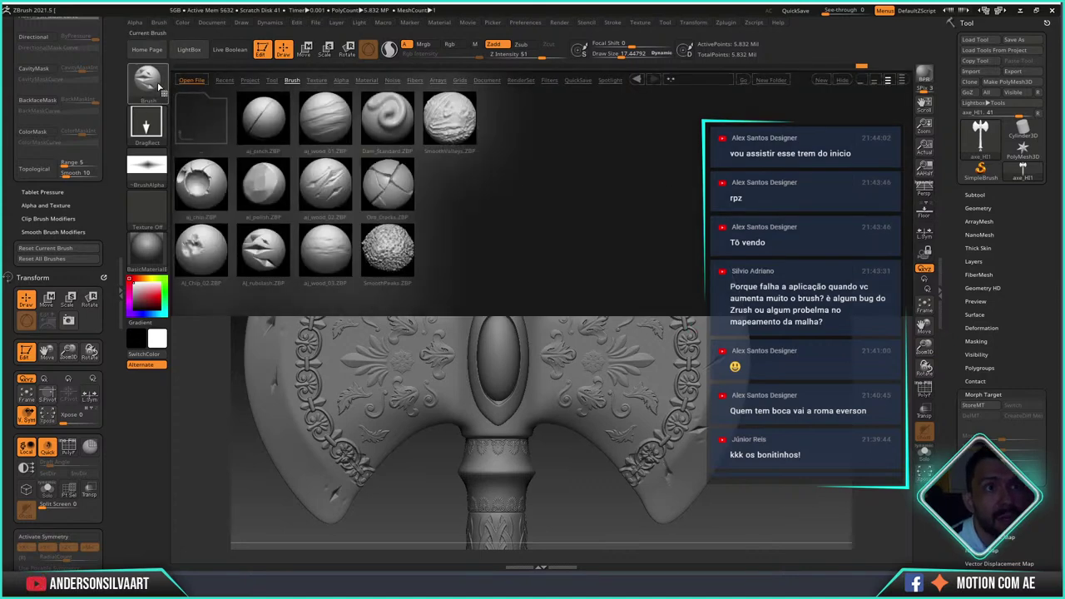
double_click(262, 116)
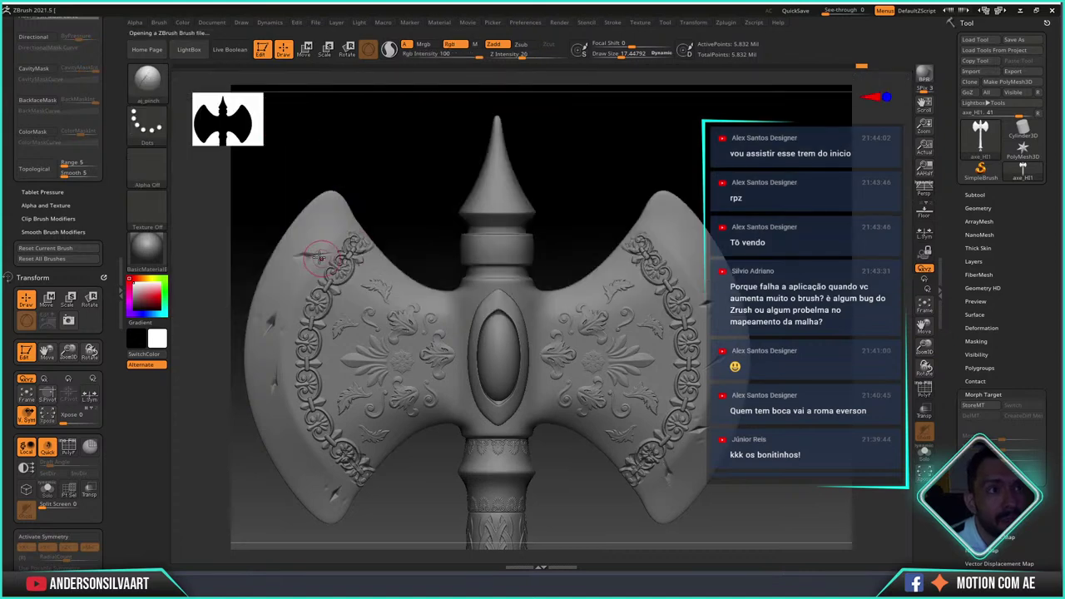
left_click_drag(307, 260, 332, 250)
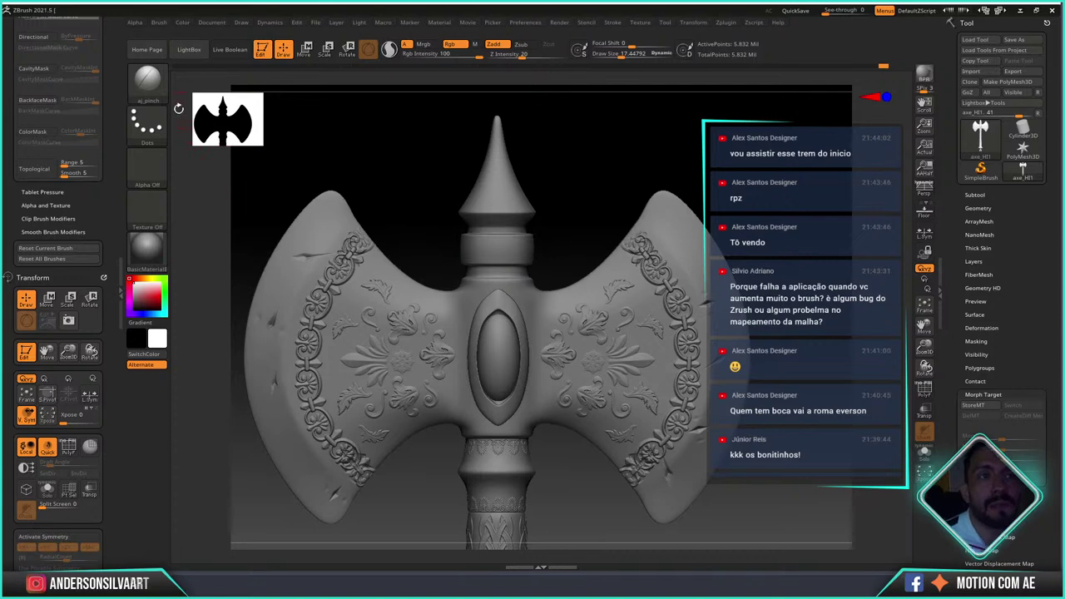
mouse_move(147, 79)
key("comma")
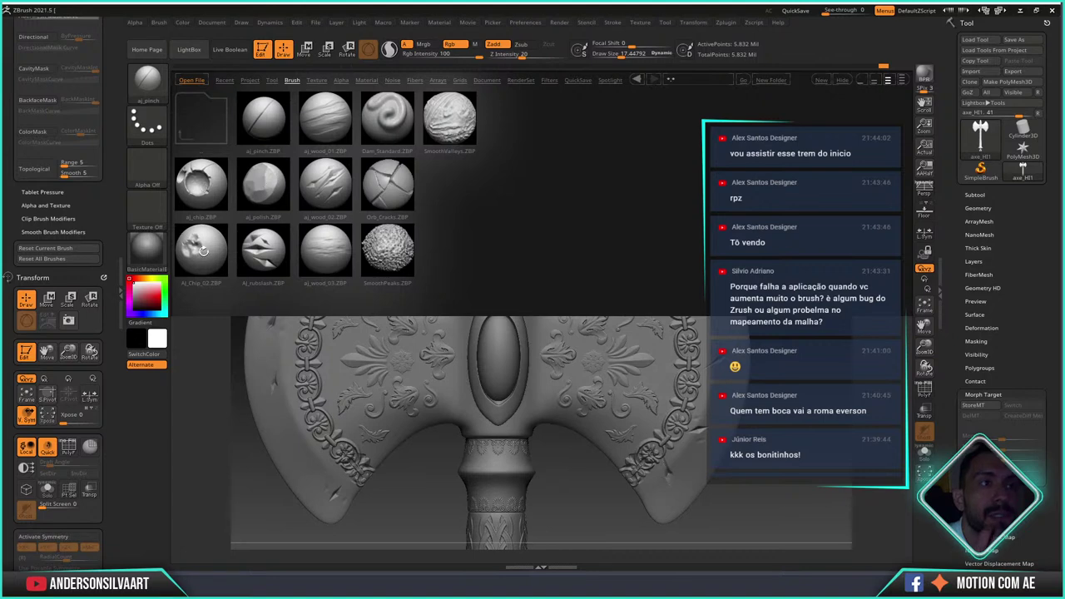
double_click(335, 122)
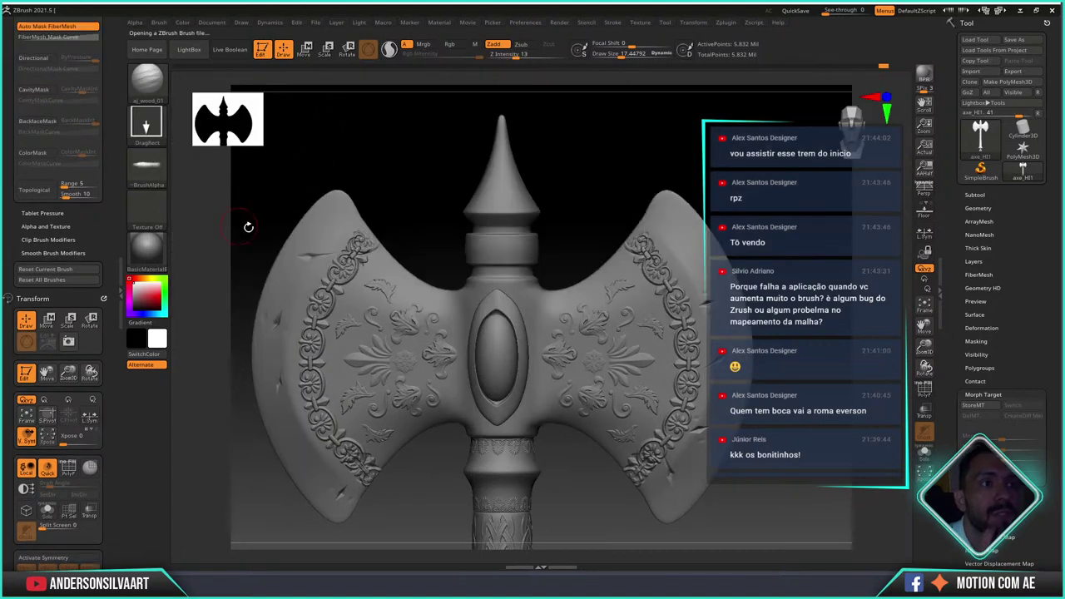
- Load aj_wood_02 and rotate the axe so its left blade faces forward
key("ctrl")
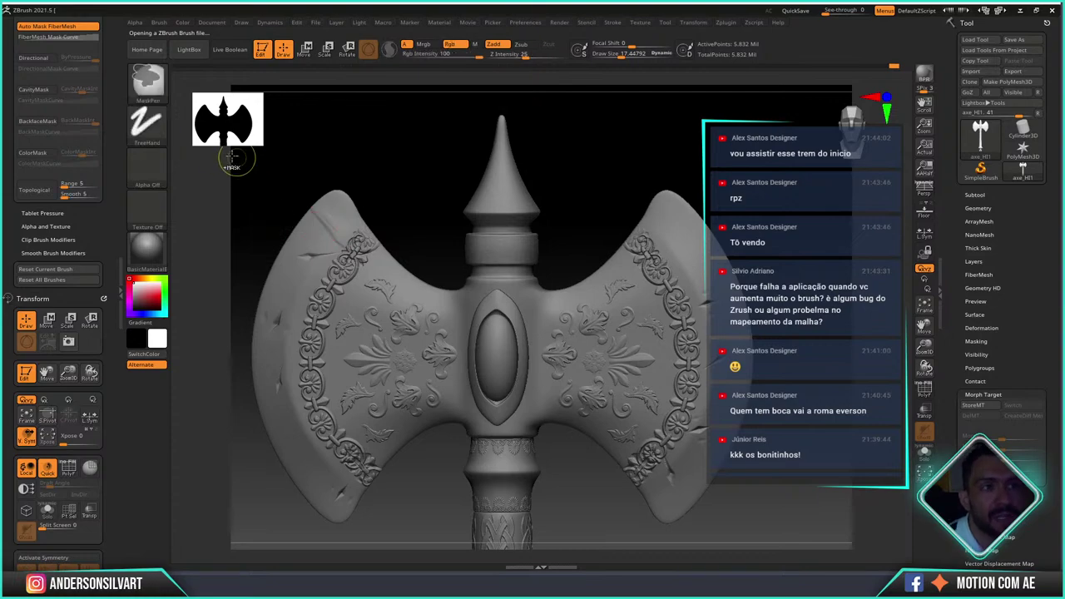
key("ctrl")
mouse_move(632, 181)
left_mouse_down()
mouse_move(603, 203)
mouse_move(623, 209)
mouse_move(532, 204)
mouse_move(562, 215)
mouse_move(537, 217)
mouse_move(506, 195)
mouse_move(689, 187)
mouse_move(661, 178)
mouse_move(675, 197)
mouse_move(682, 191)
left_mouse_up()
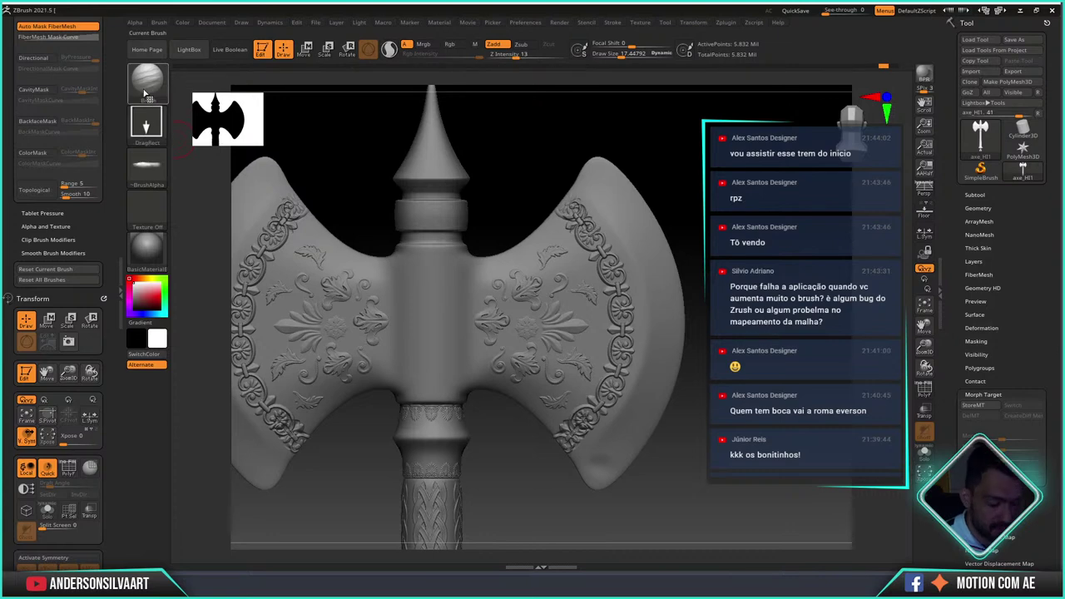
key("comma")
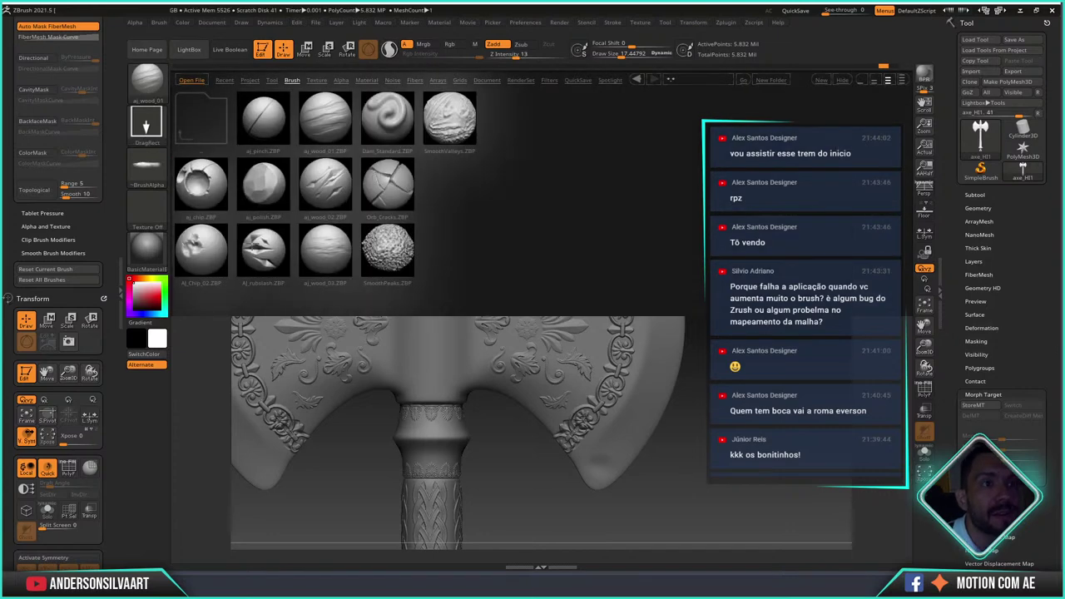
double_click(327, 185)
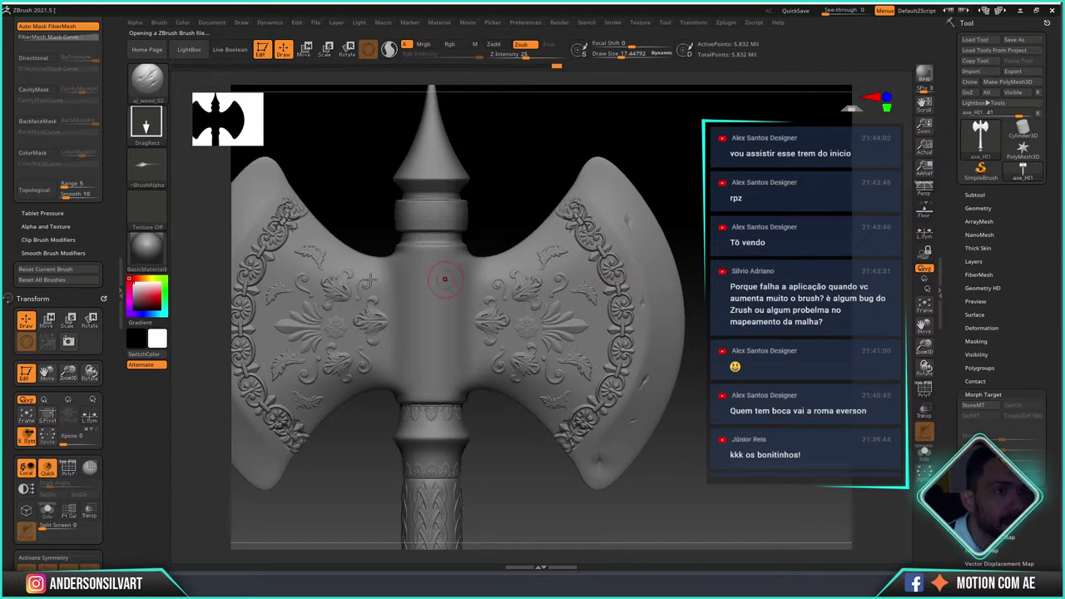
right_click_drag(324, 309, 421, 223)
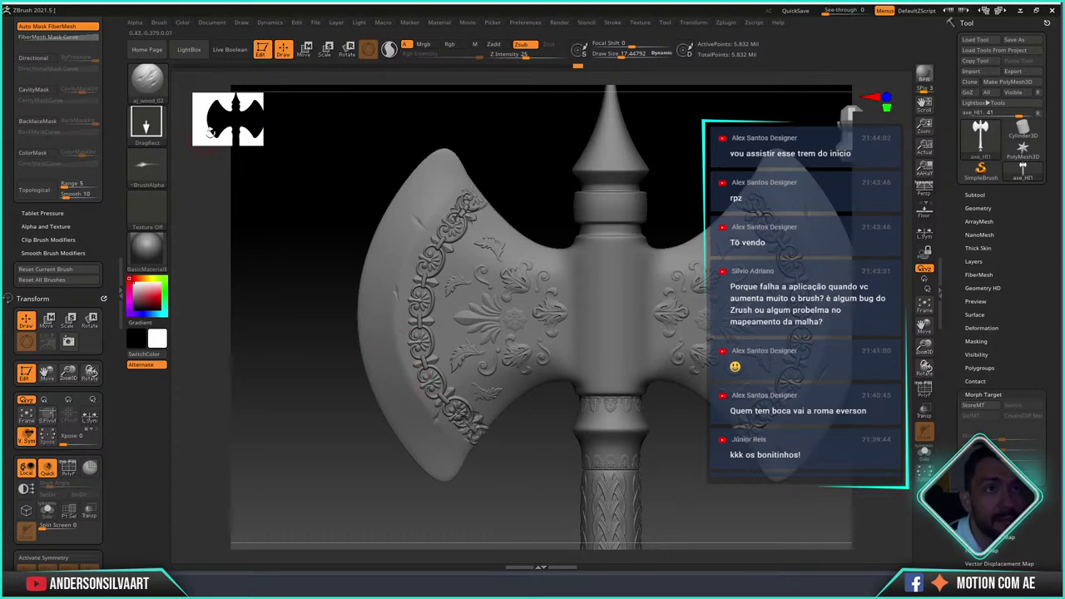
key("comma")
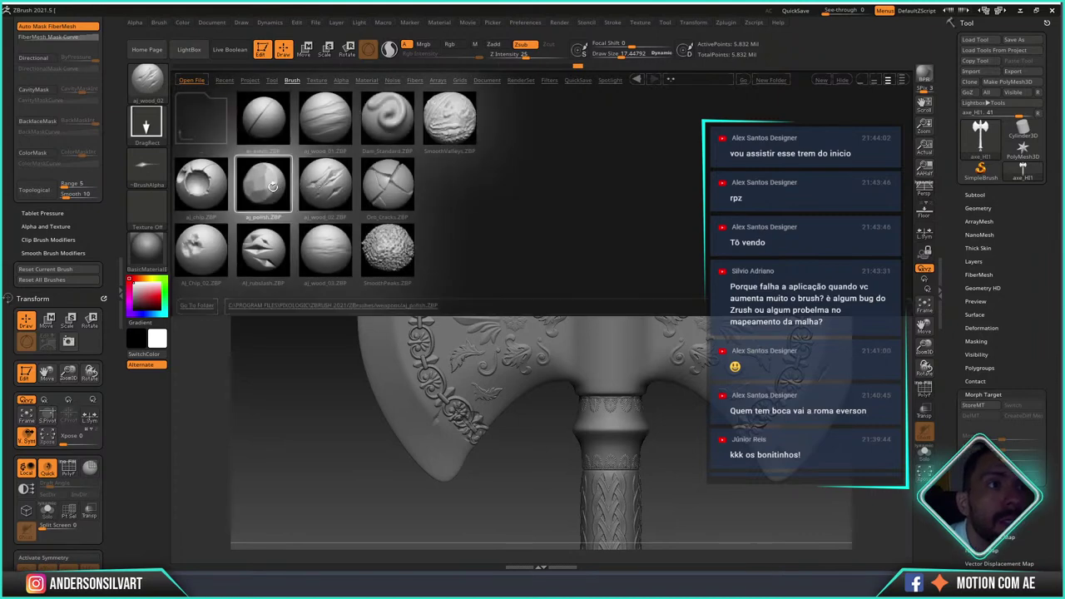
- Load aj_polish and snap the axe back to a straight front view
double_click(262, 190)
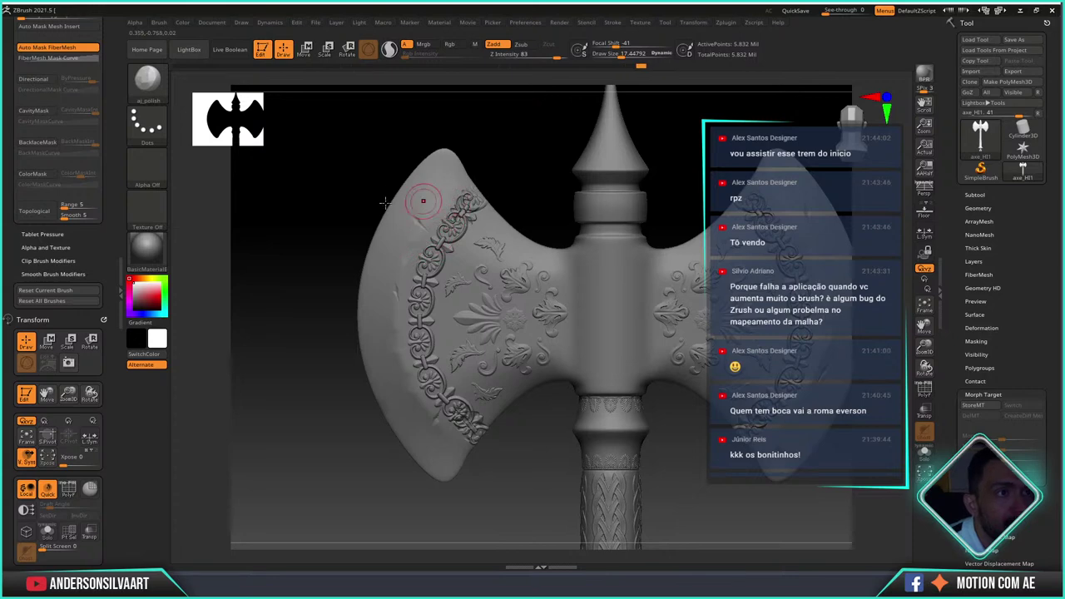
left_click_drag(384, 202, 474, 218)
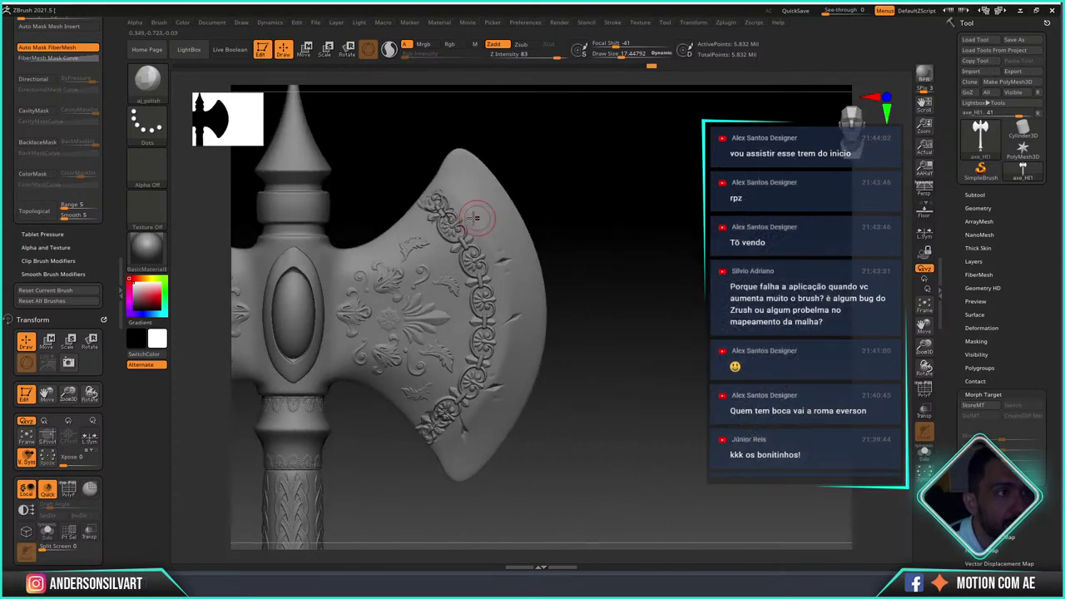
left_click_drag(583, 297, 609, 375, "shift")
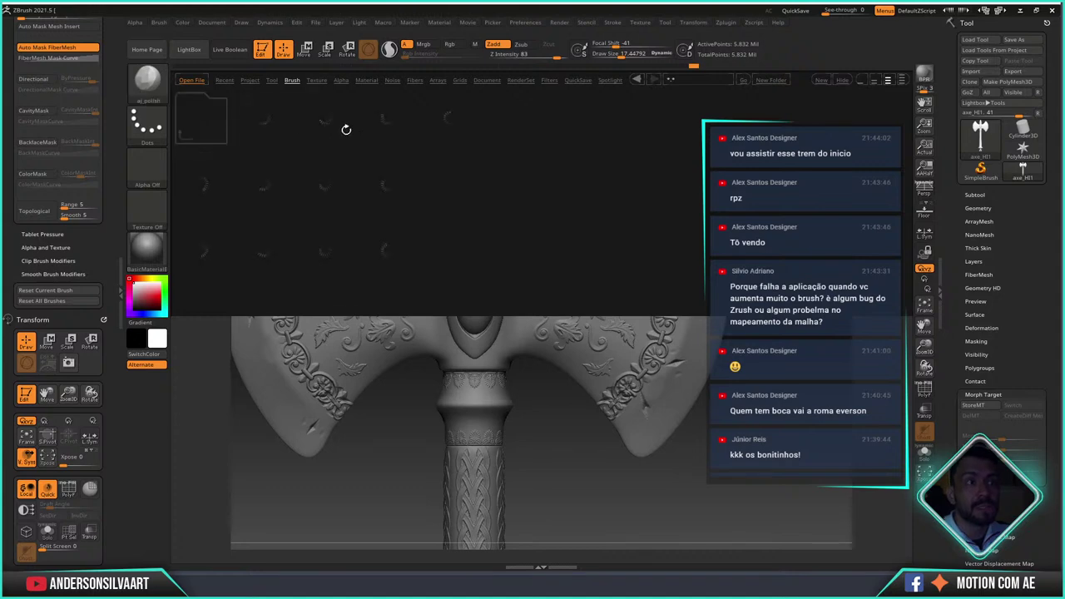
- Browse to the JRO_ORN_Vol01 brush folder and rotate the axe back to a front view
left_click(198, 131)
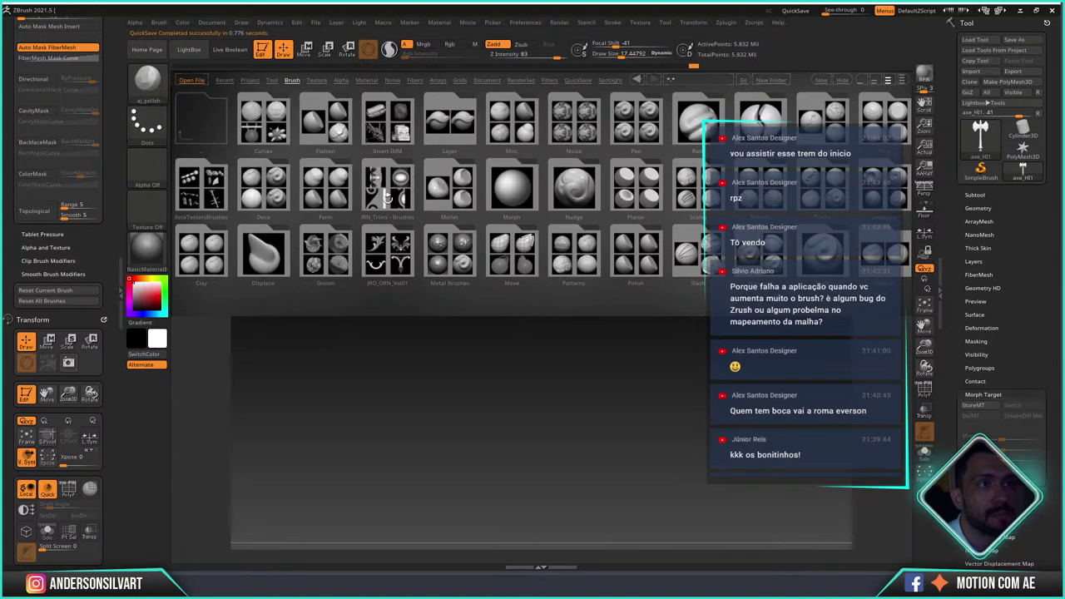
left_click(410, 257)
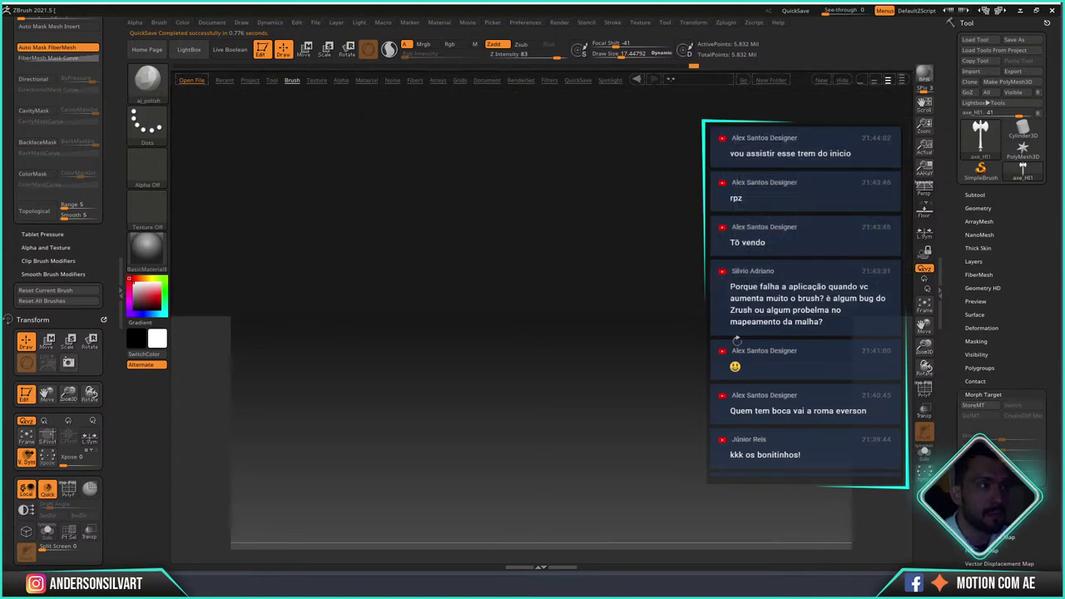
key("comma")
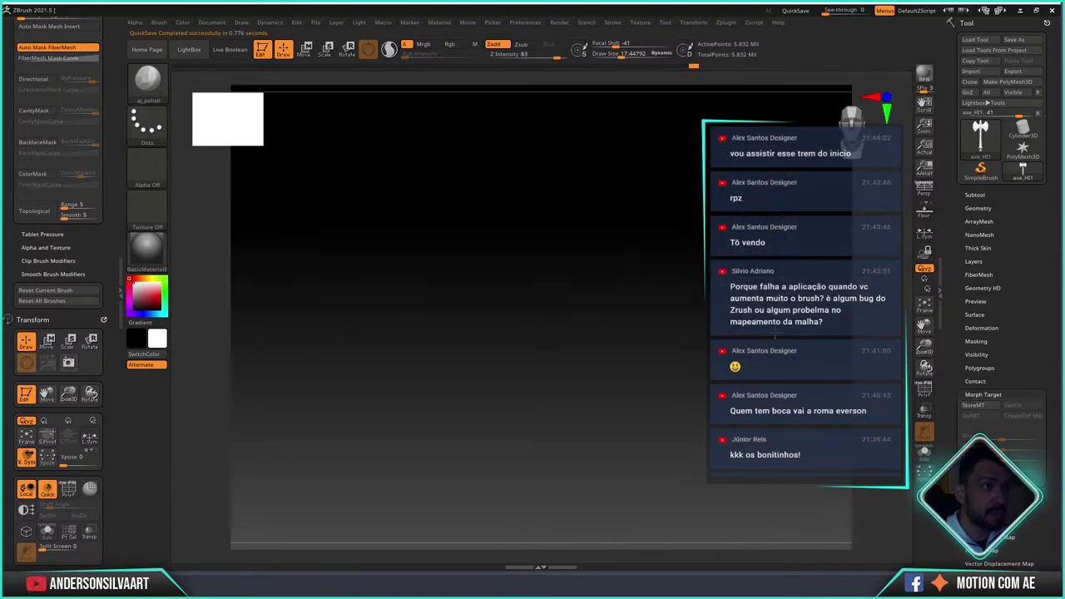
left_click_drag(358, 166, 540, 302)
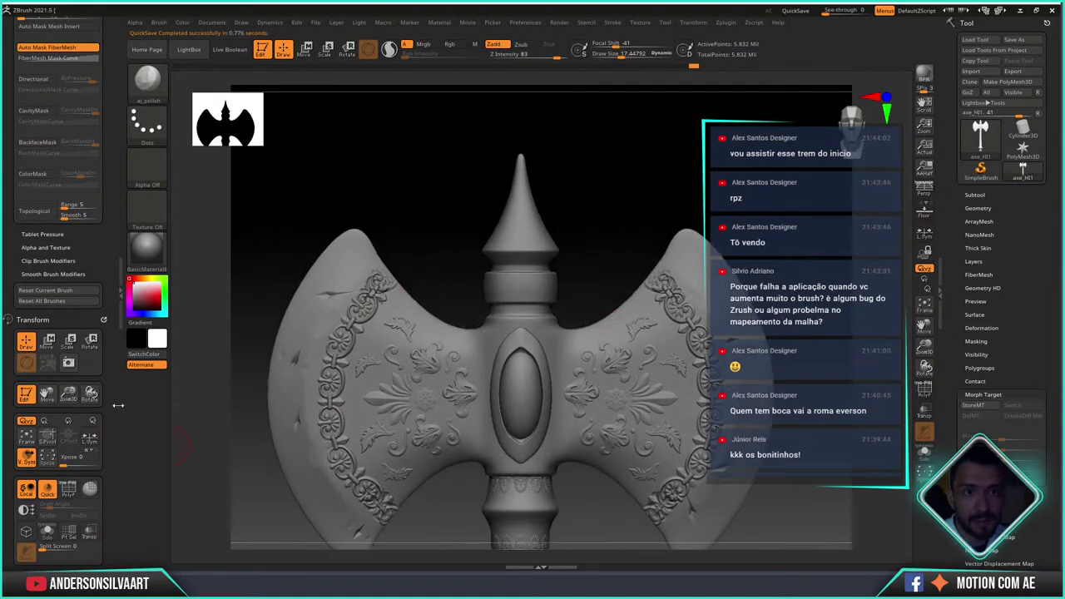
scroll(116, 403, "down", 2)
scroll(113, 402, "down", 2)
scroll(109, 399, "down", 2)
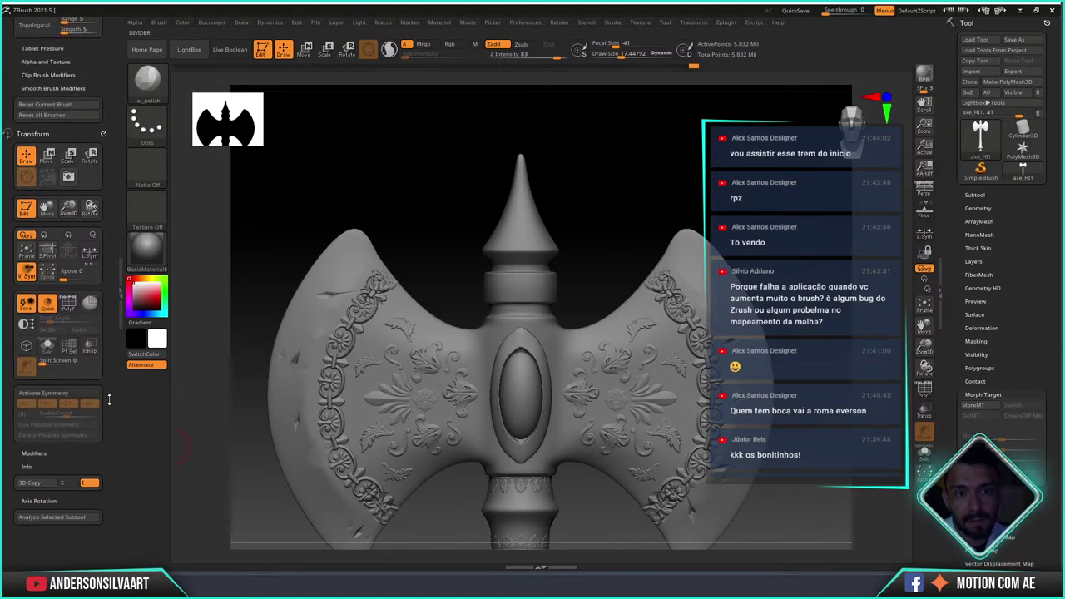
- Enable radial symmetry with 8 copies around the Y axis and open the brush library
left_click(31, 395)
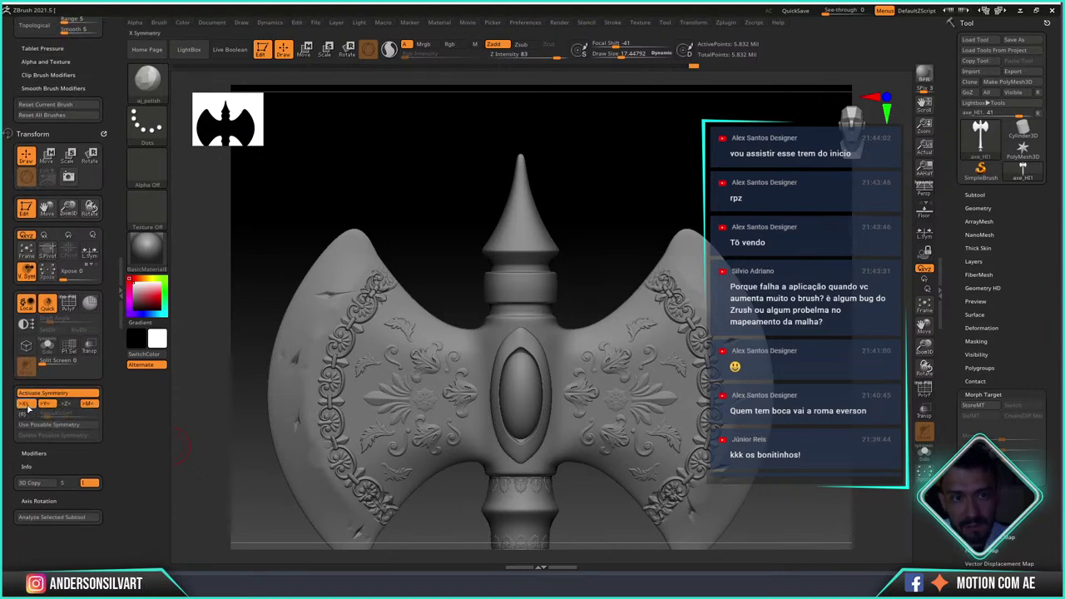
left_click(24, 414)
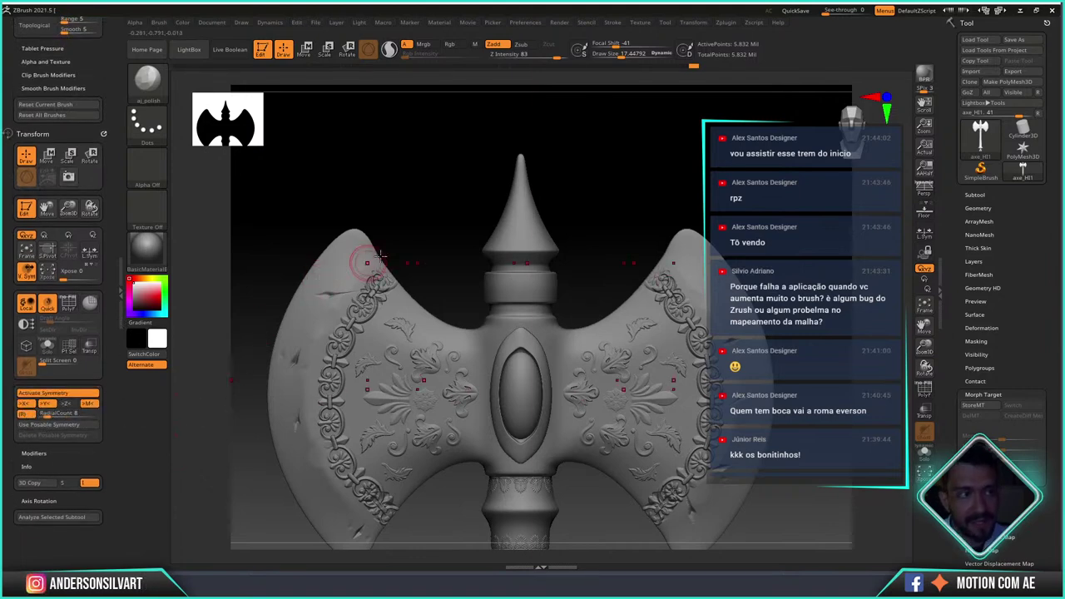
left_click(44, 403)
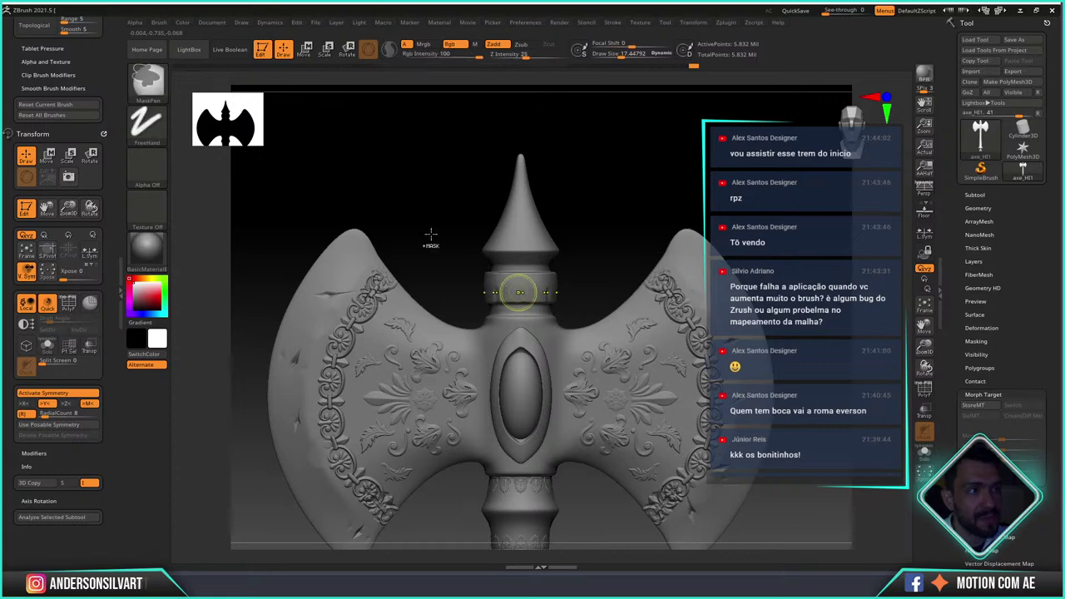
key("comma")
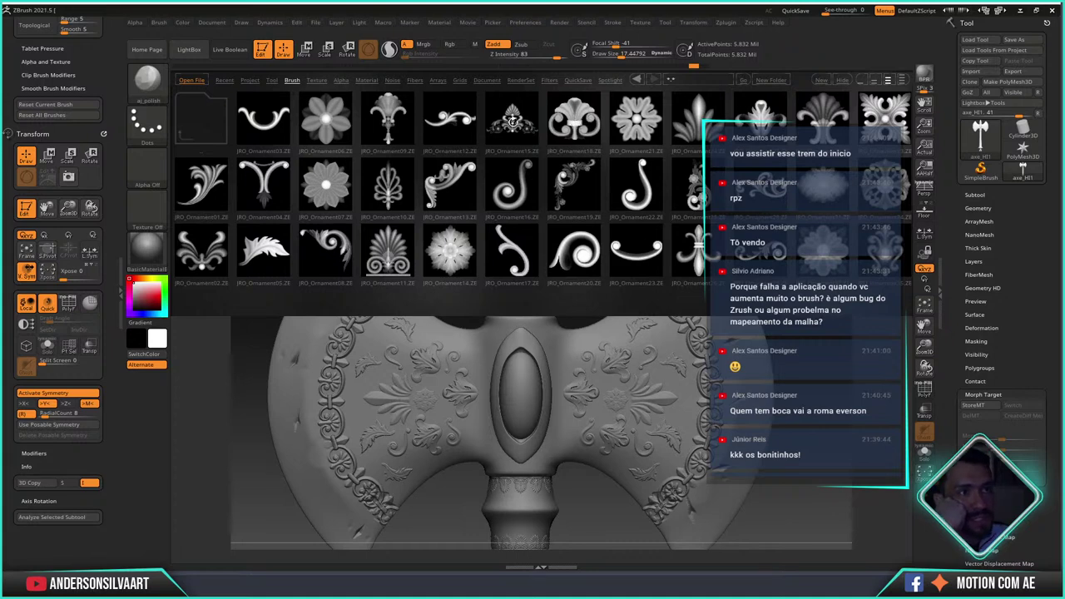
- Load a JRO ornament brush, raise Z Intensity to 38, and stamp a fleur-de-lis ring around the collar
double_click(387, 123)
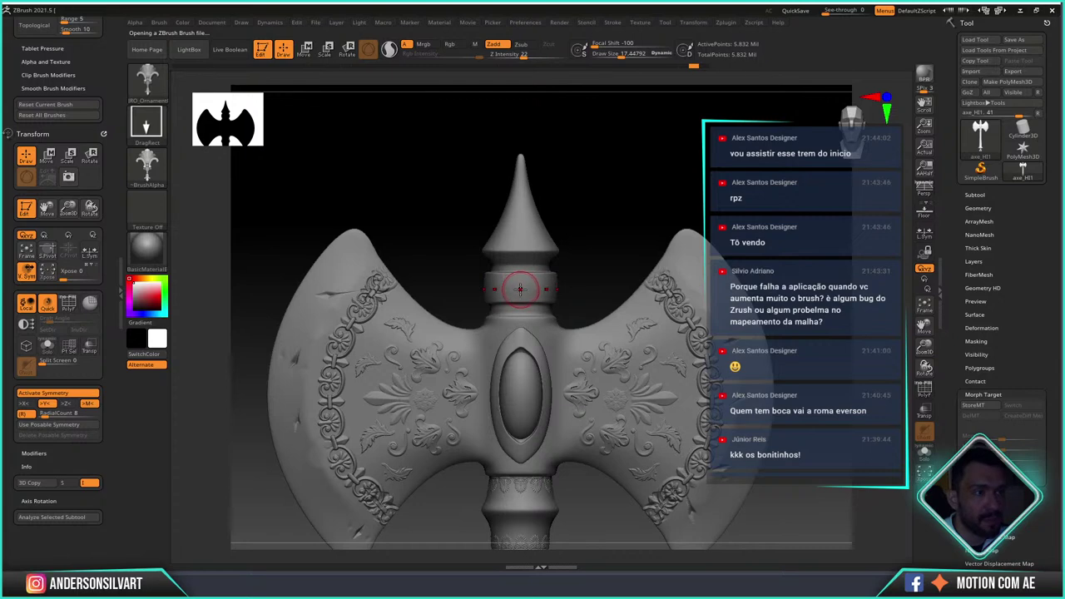
right_click_drag(577, 265, 519, 271, "ctrl")
key("ctrl+z")
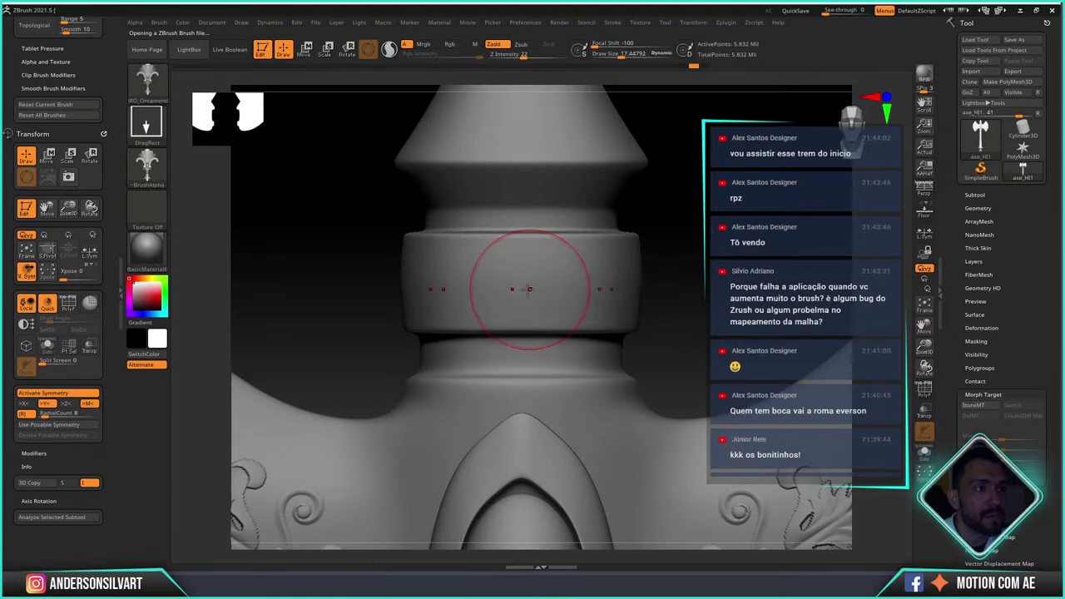
left_click_drag(519, 283, 520, 244)
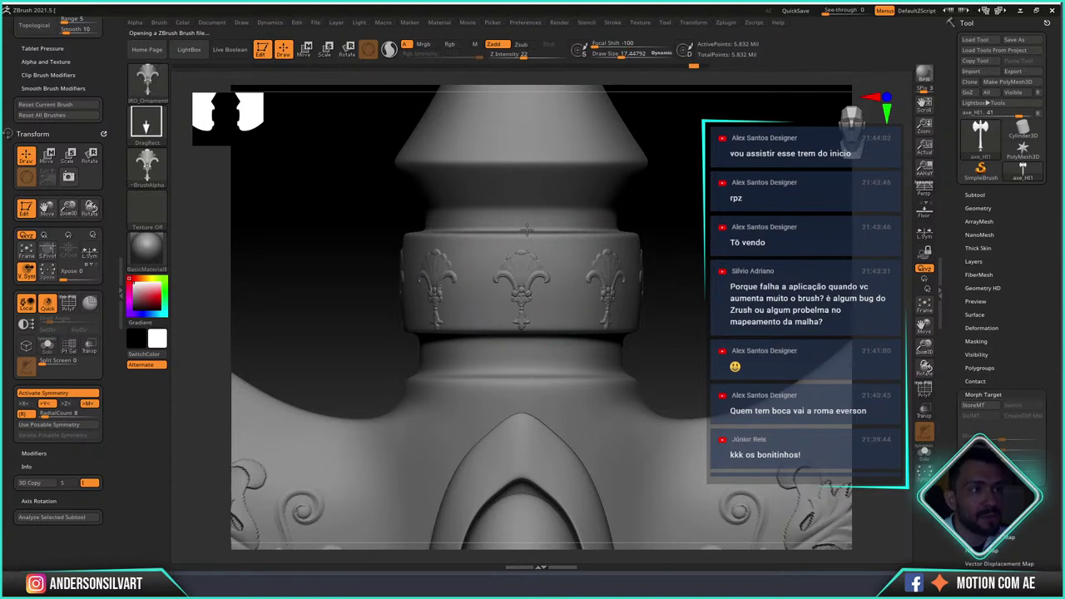
key("ctrl")
key("ctrl+z")
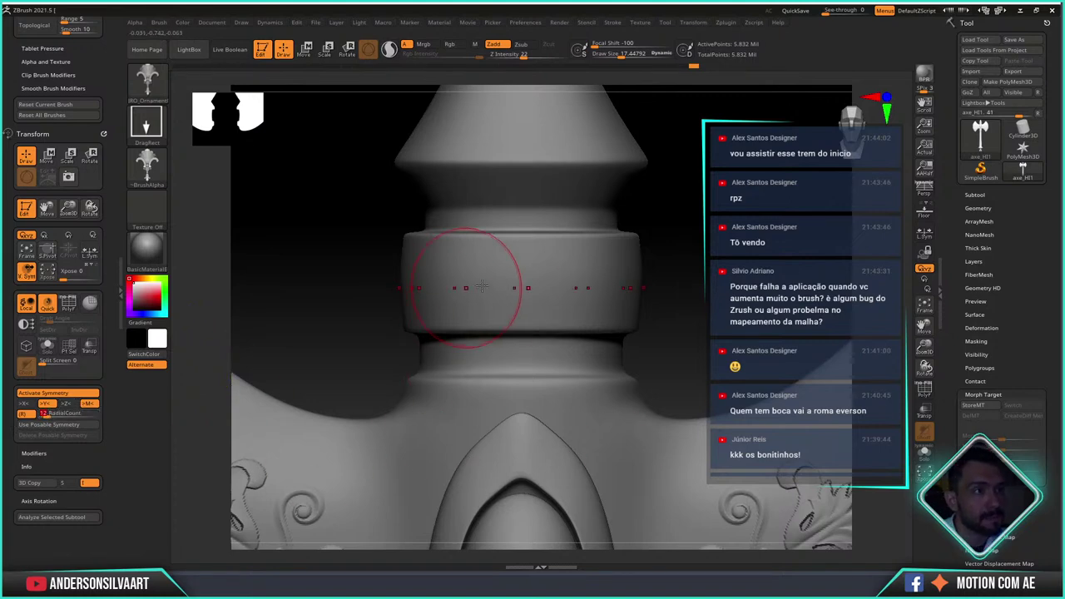
left_click_drag(526, 56, 536, 56)
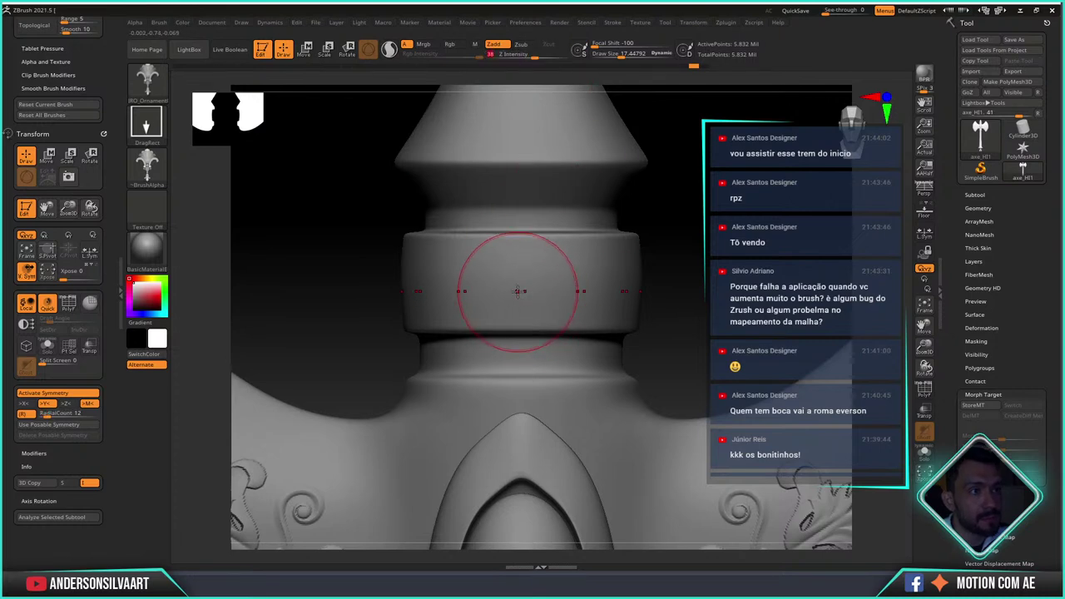
left_click_drag(521, 292, 522, 246)
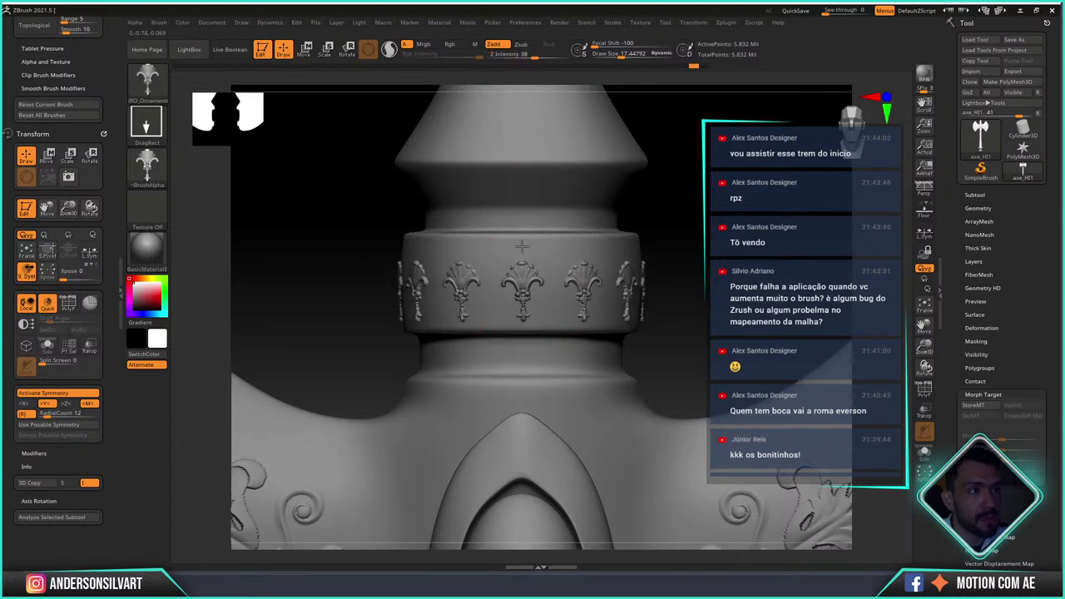
- Stamp a fleur-de-lis ring around the top cone, redoing it higher up
left_click_drag(511, 130, 573, 306, "alt")
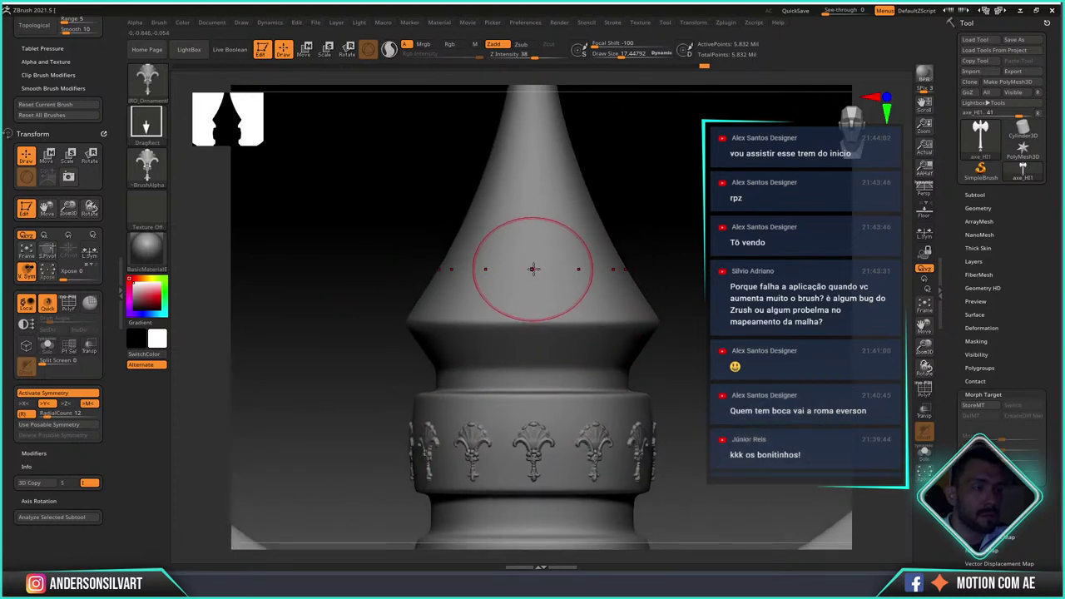
left_click_drag(534, 258, 533, 234)
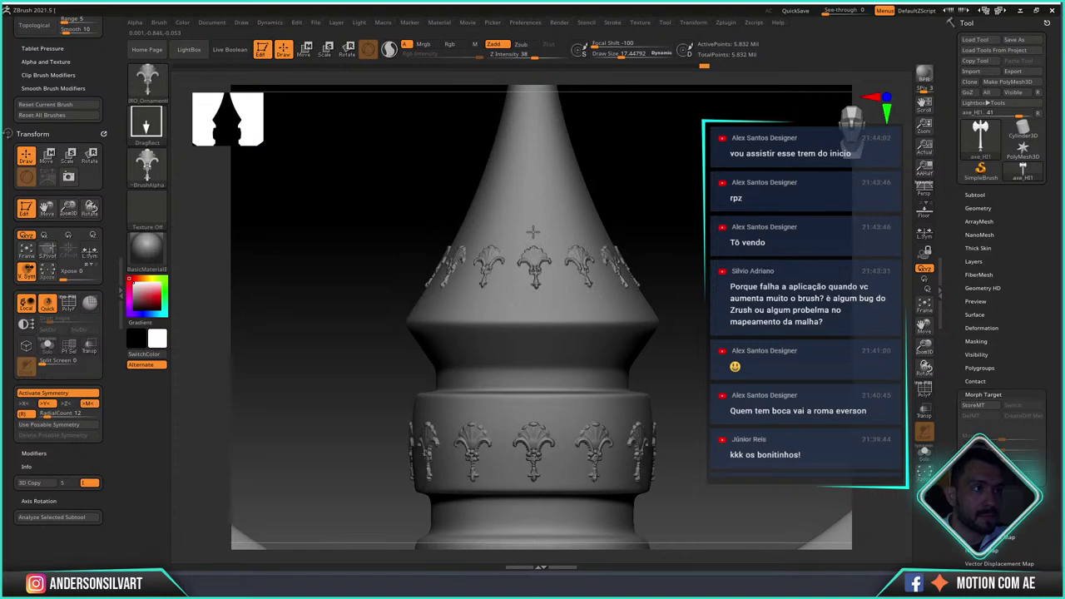
key("ctrl+z")
left_click_drag(535, 247, 539, 210)
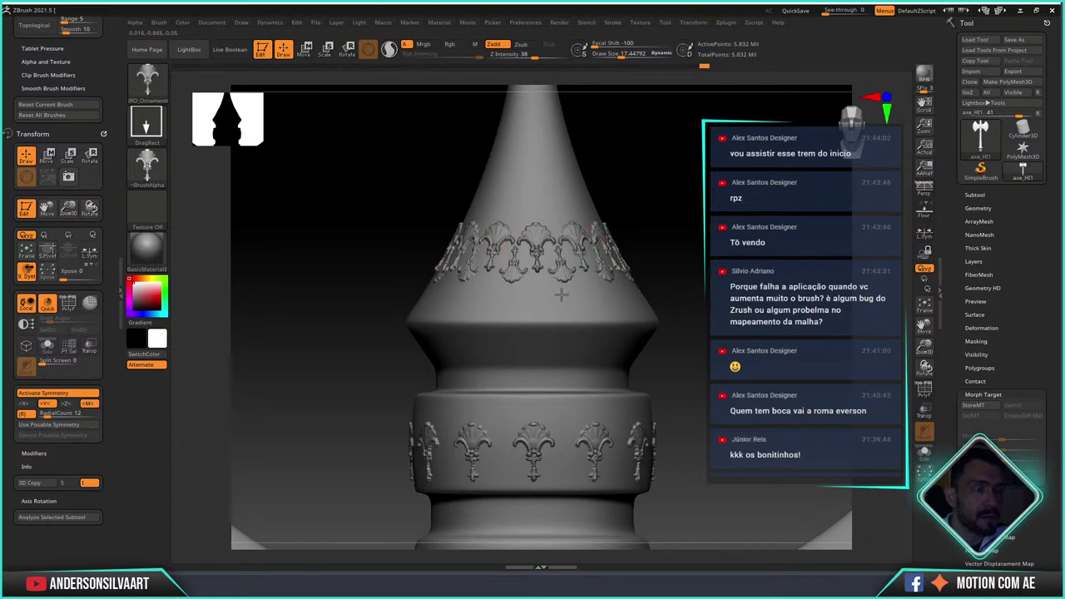
- Orbit the axe to inspect the ornaments and braided handle, ending zoomed on the central oval
right_click_drag(666, 249, 665, 242, "ctrl")
mouse_move(666, 277)
left_mouse_down()
mouse_move(684, 285)
mouse_move(630, 273)
mouse_move(663, 280)
left_mouse_up()
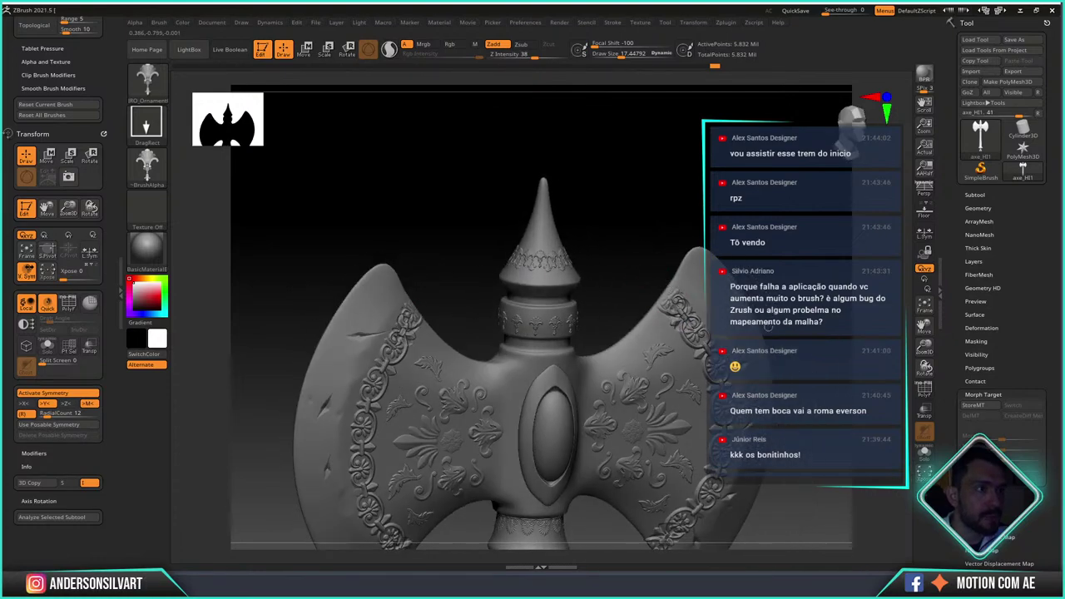
right_click_drag(771, 329, 651, 354, "alt")
mouse_move(651, 354)
left_mouse_down()
mouse_move(630, 226)
mouse_move(618, 304)
mouse_move(635, 241)
left_mouse_up()
mouse_move(635, 241)
right_mouse_down("alt")
mouse_move(726, 402)
mouse_move(757, 385)
right_mouse_up("alt")
right_click_drag(769, 436, 749, 400, "alt")
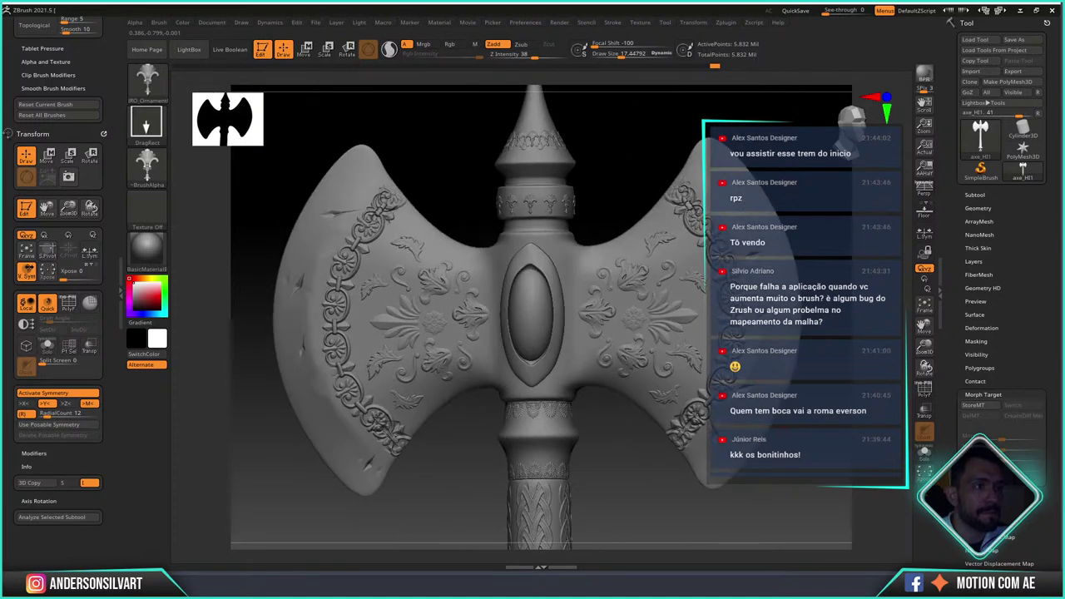
left_click_drag(732, 391, 671, 267)
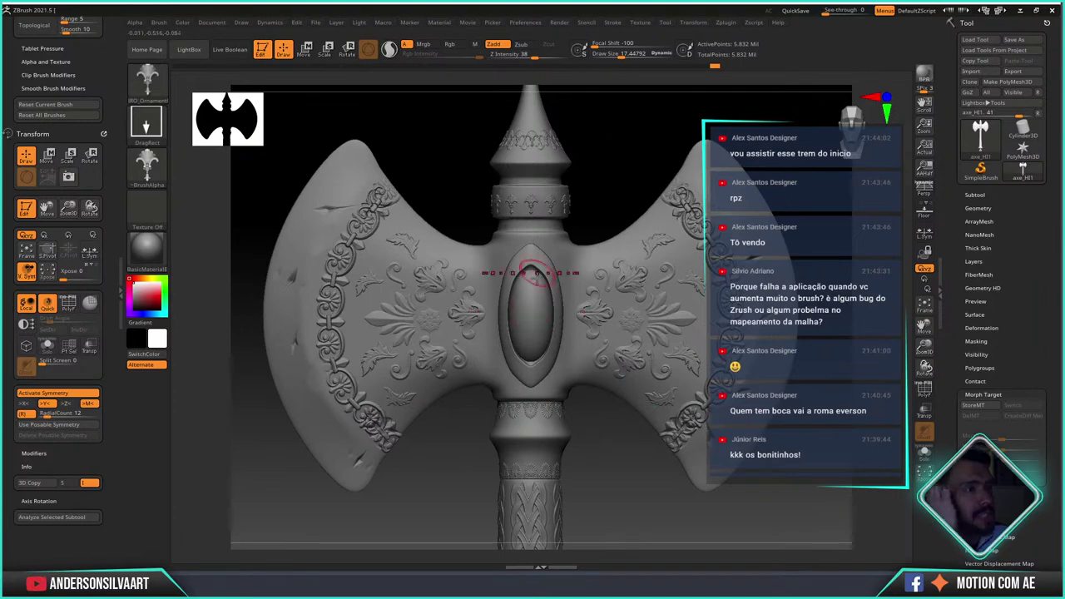
right_click_drag(571, 285, 575, 332, "ctrl")
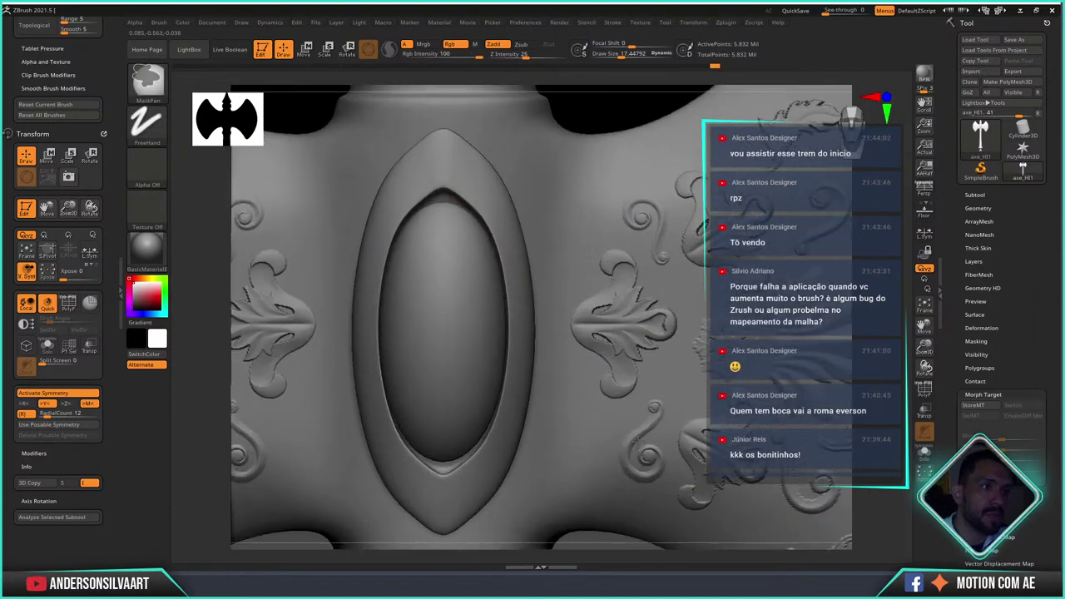
mouse_move(535, 308)
left_mouse_down()
mouse_move(380, 190)
mouse_move(356, 119)
mouse_move(295, 145)
mouse_move(404, 178)
left_mouse_up()
- Set radial symmetry to 12 with Z mirroring, undo the small ornament above the oval, and pick an ornament brush
left_click(52, 405)
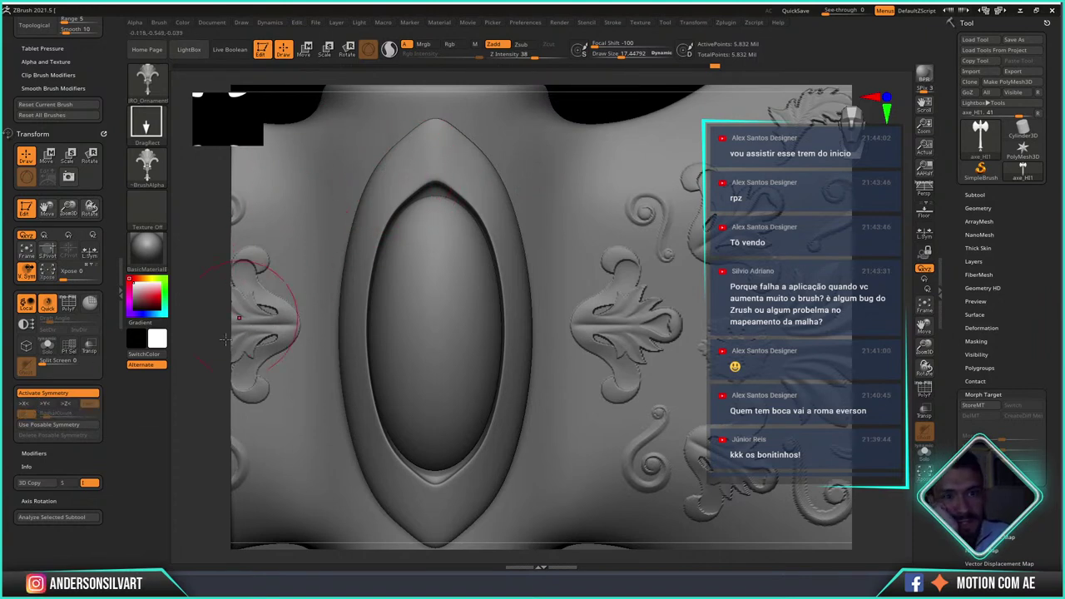
left_click(23, 395)
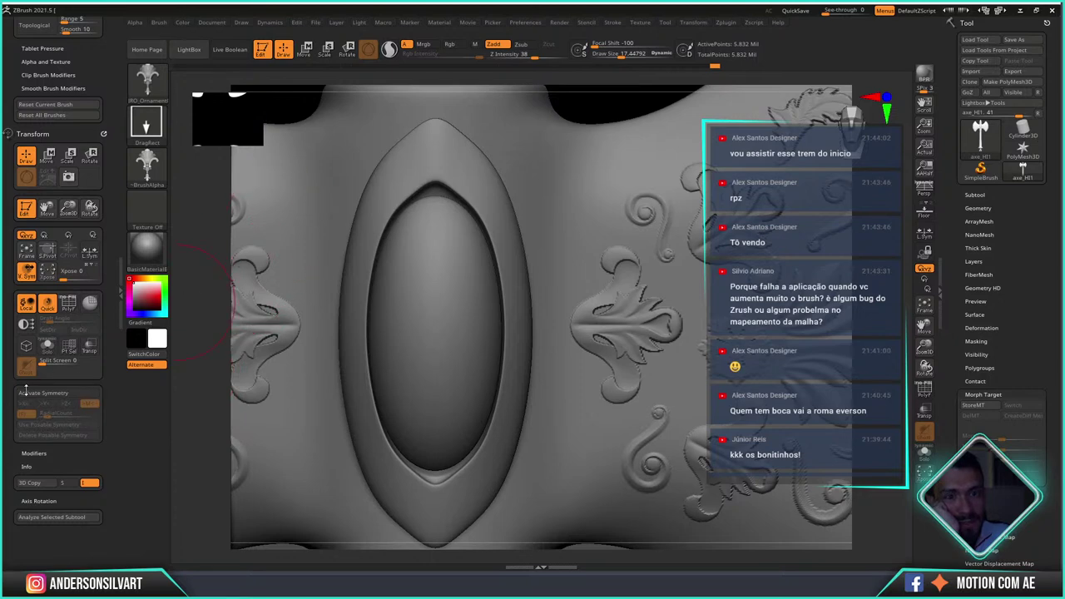
left_click(57, 392)
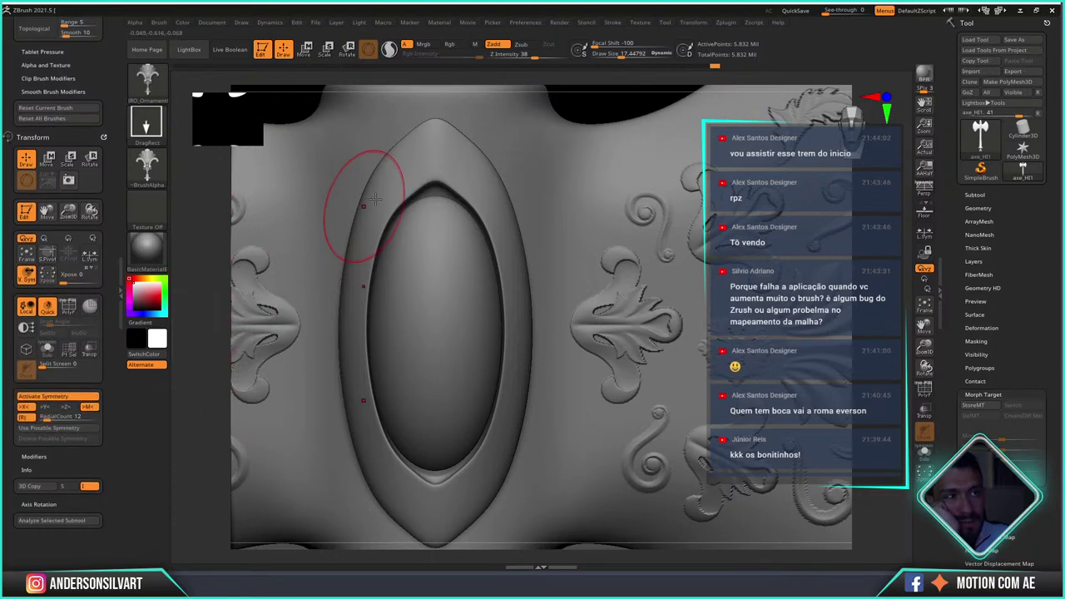
left_click(72, 408)
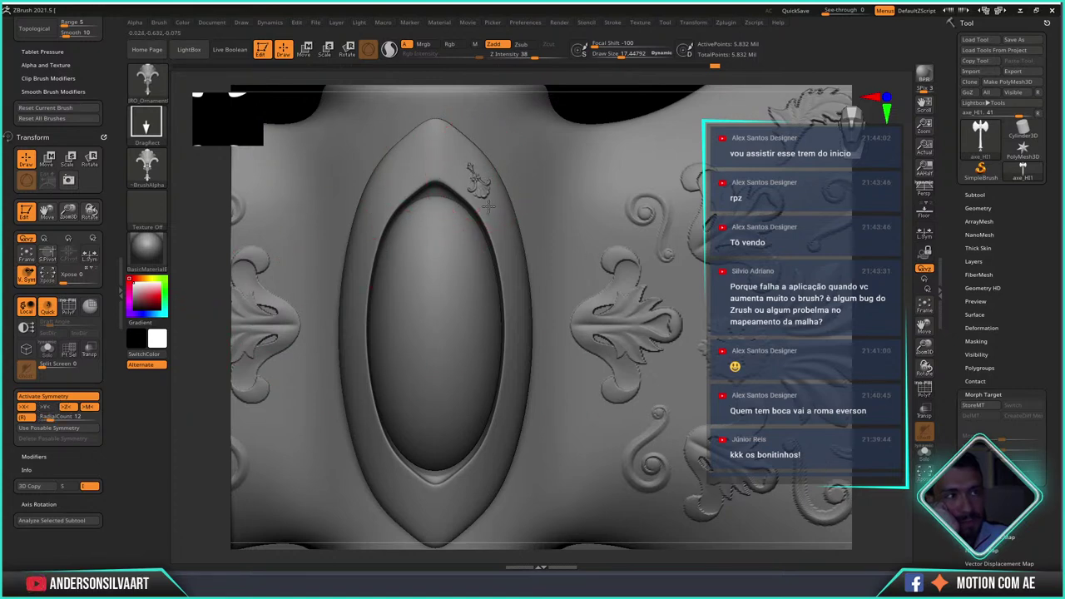
key("ctrl+z")
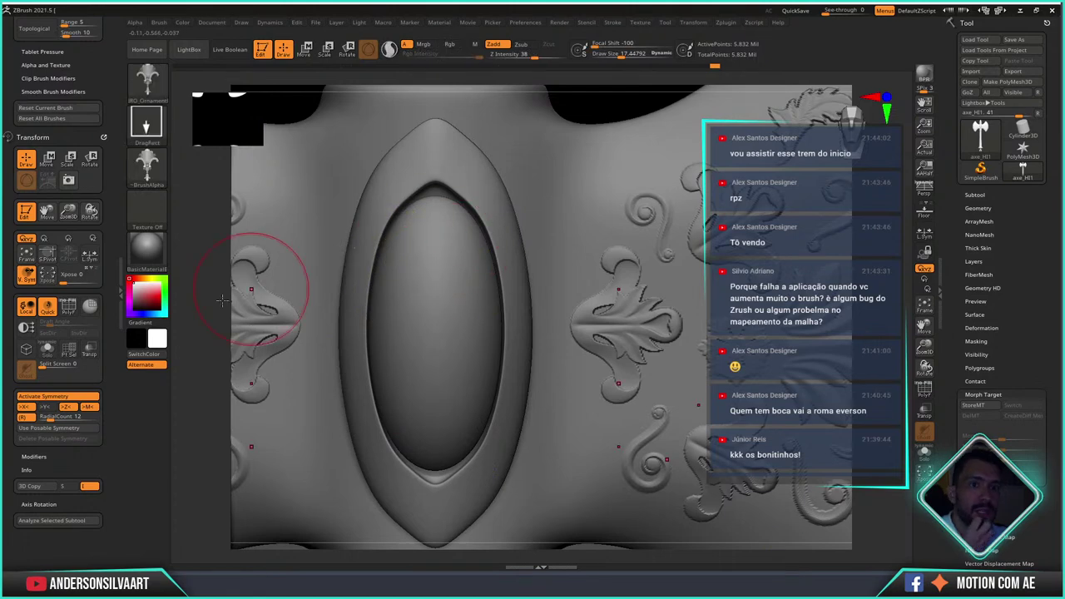
left_click(156, 85)
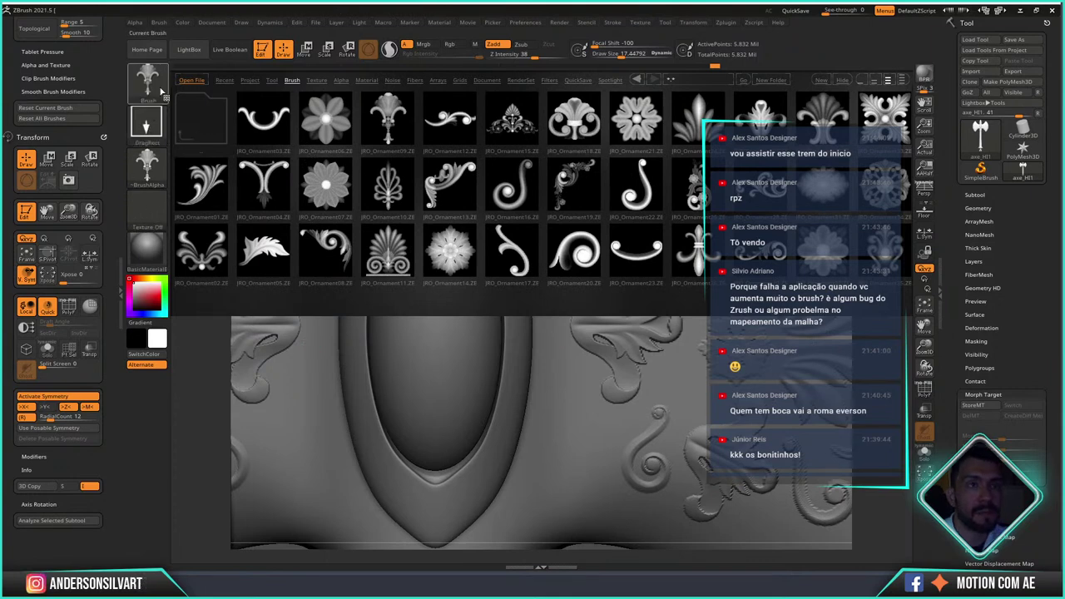
left_click(388, 189)
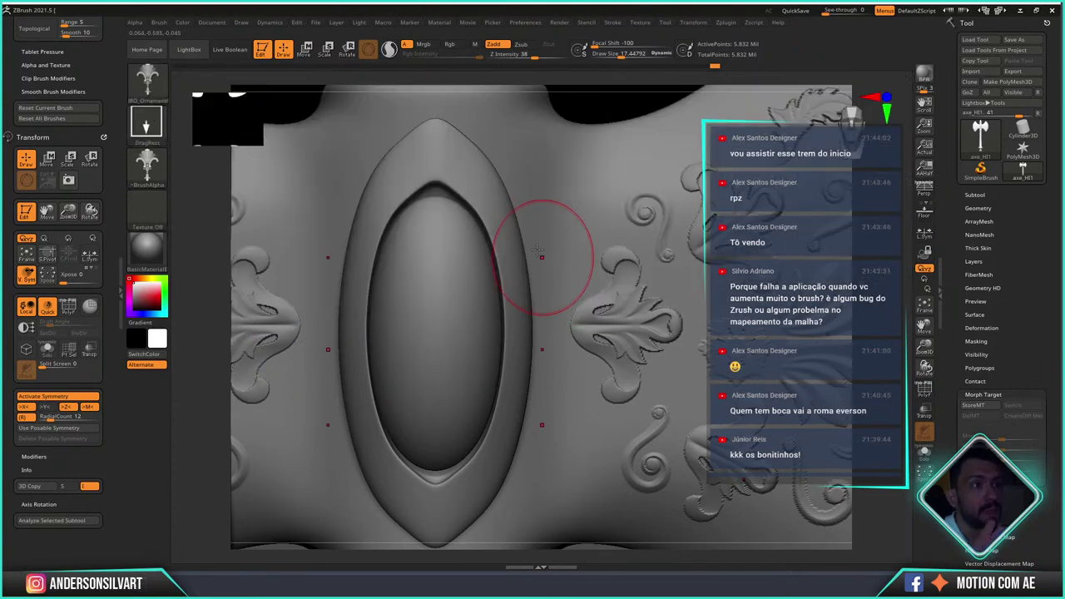
left_click(1014, 39)
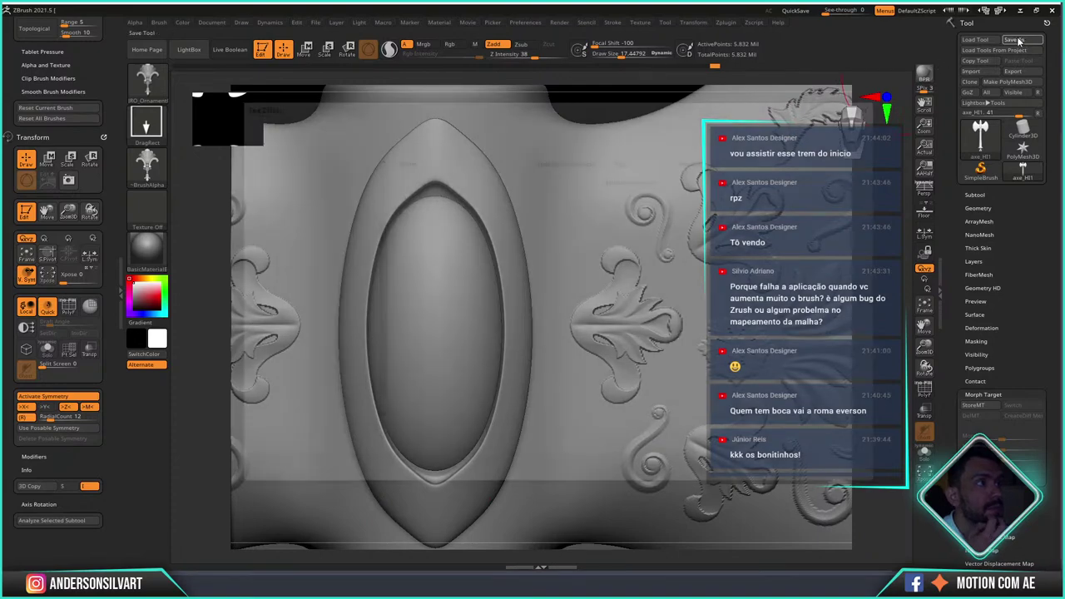
- Overwrite axe_HI1.ZTL with the ornamented model and show the subtool list
double_click(431, 188)
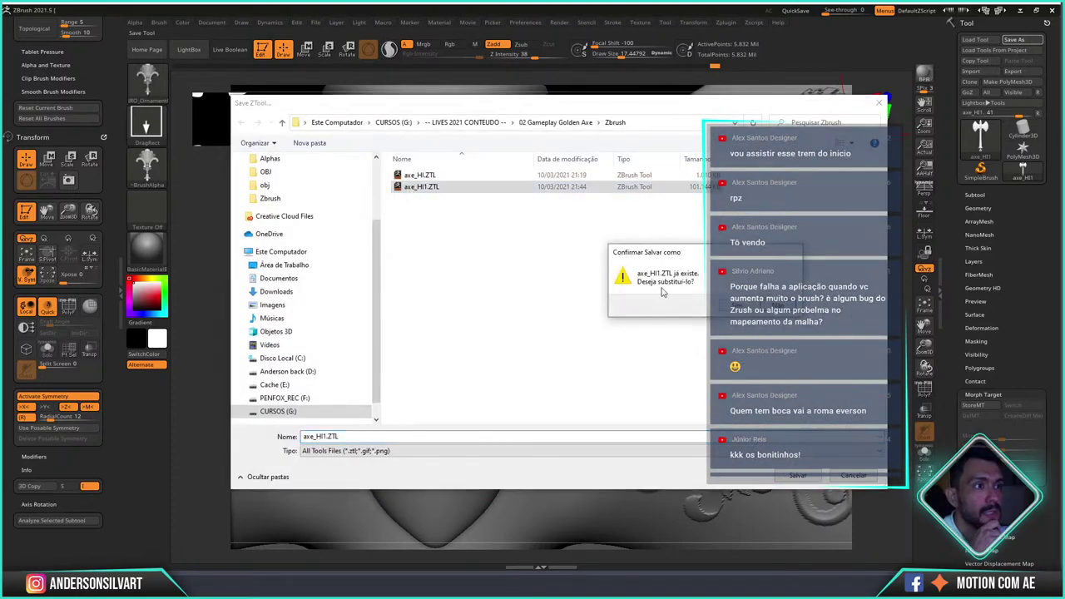
left_click(744, 305)
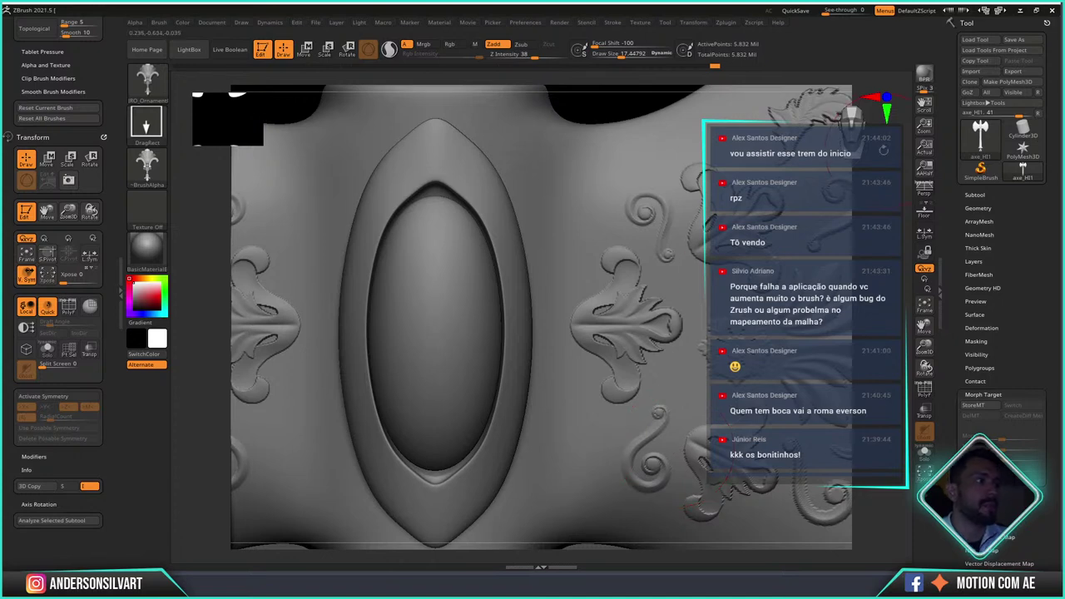
left_click(974, 194)
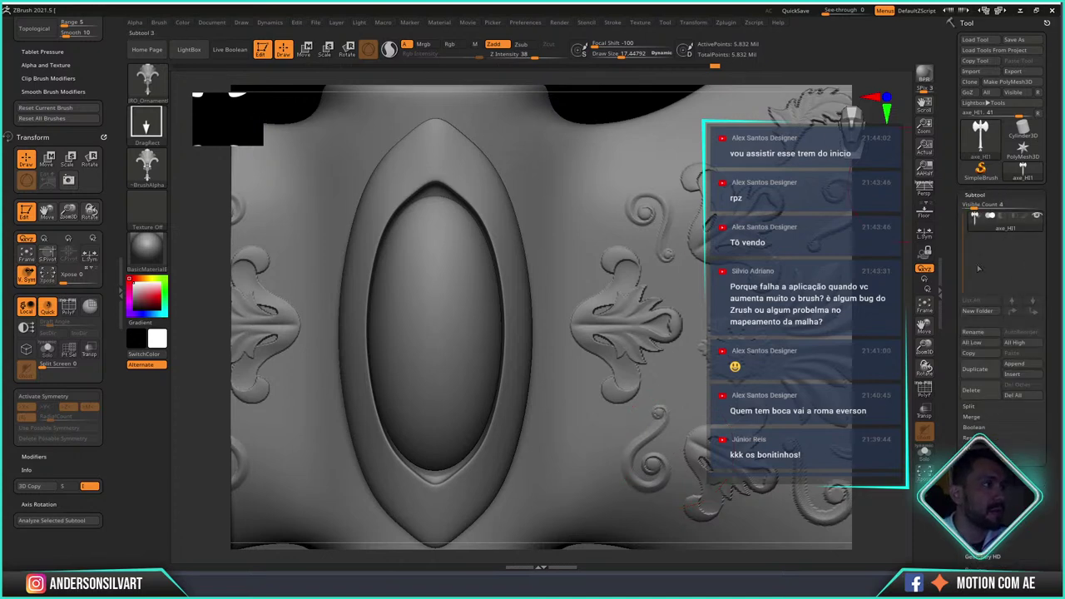
- Collapse the subtool list, open the subdivision level settings, and choose the Deco1 brush
left_click(975, 194)
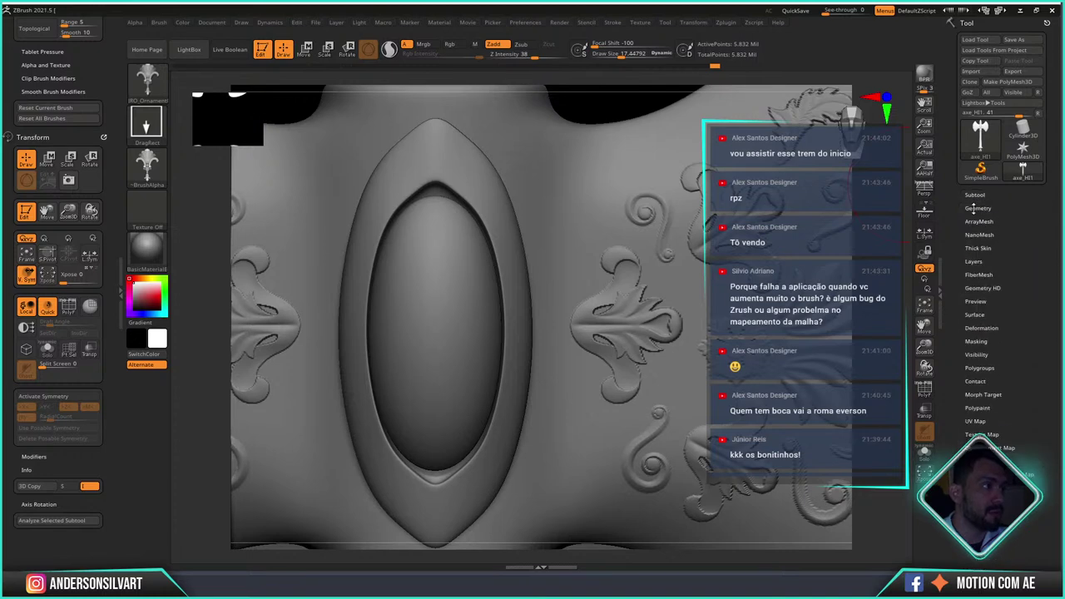
left_click(975, 208)
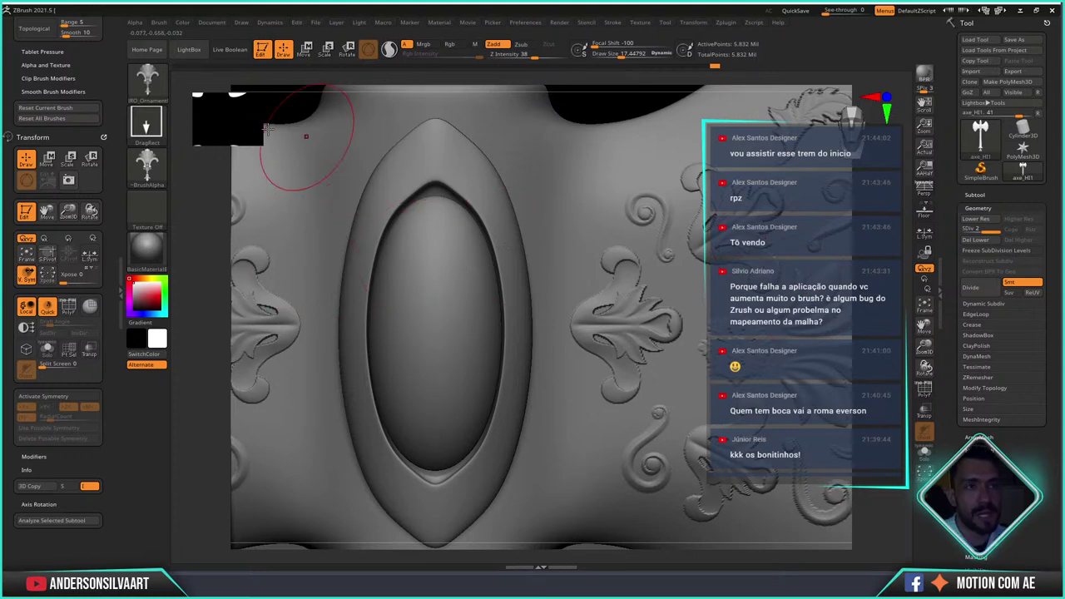
left_click(148, 82)
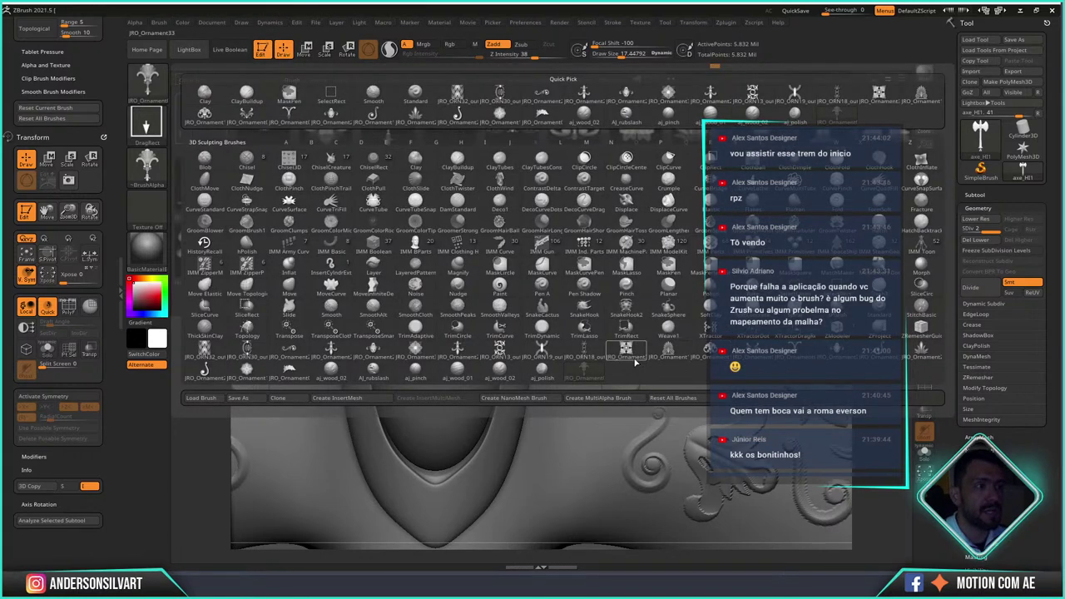
left_click(499, 200)
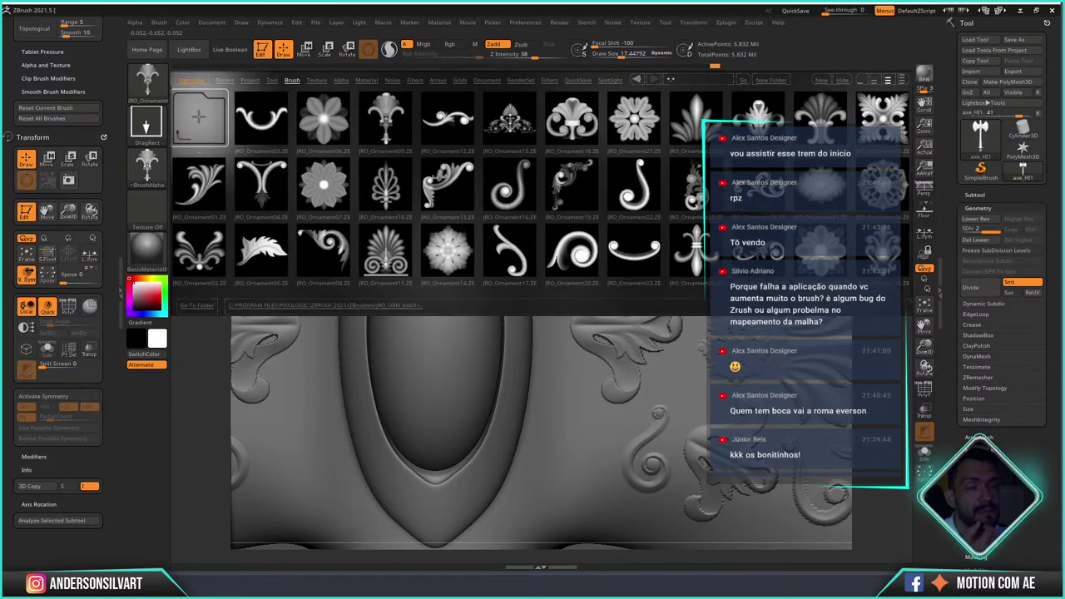
- Load aj_polish at about half size and hammer faceted dents into the upper oval surface
left_click(200, 121)
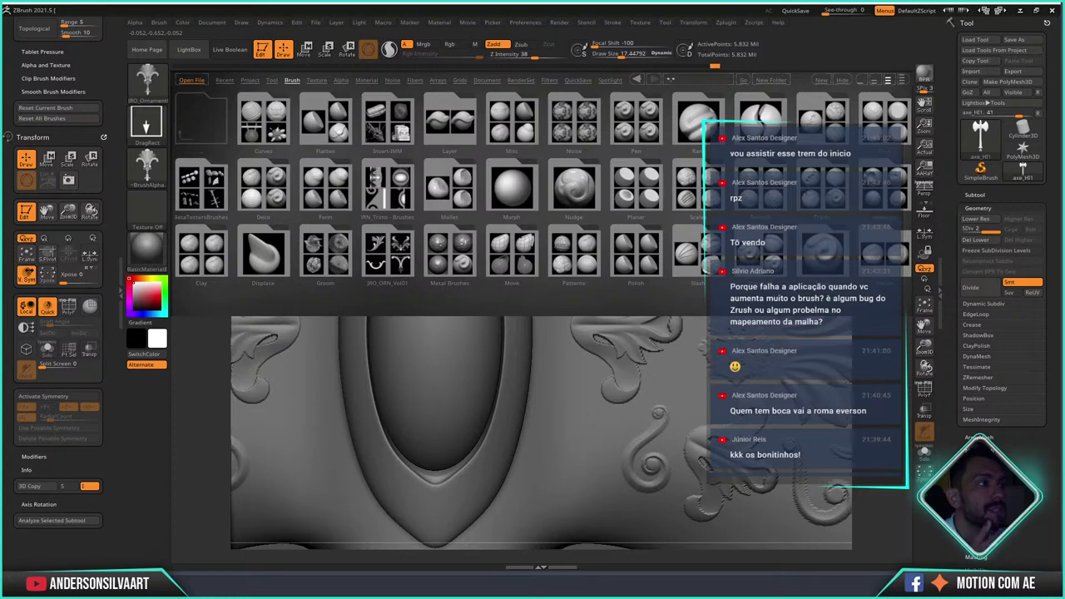
left_click(888, 178)
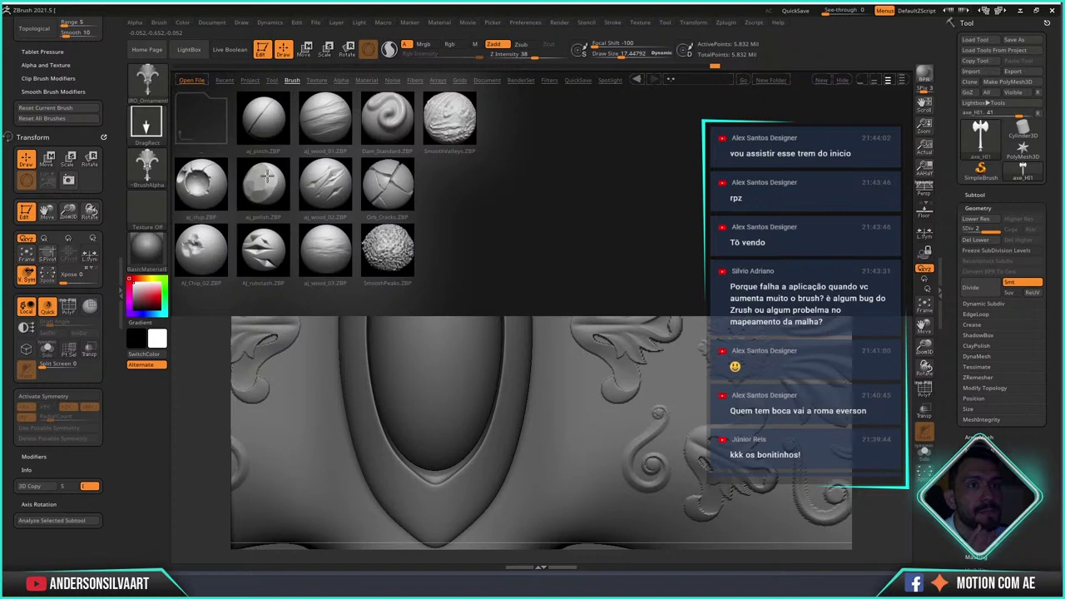
double_click(260, 197)
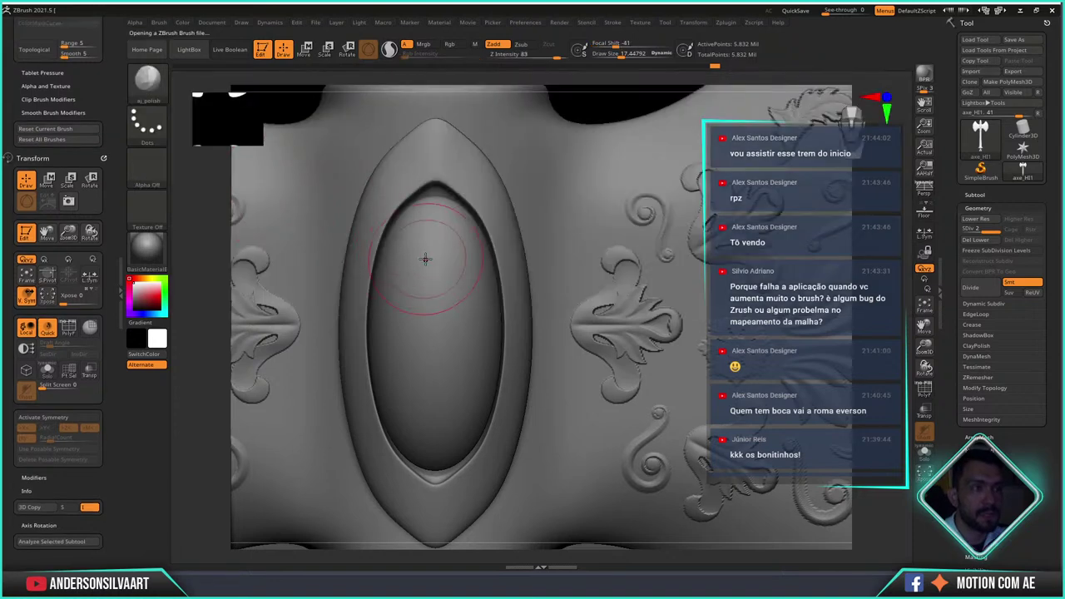
key("s")
left_click_drag(416, 277, 412, 280)
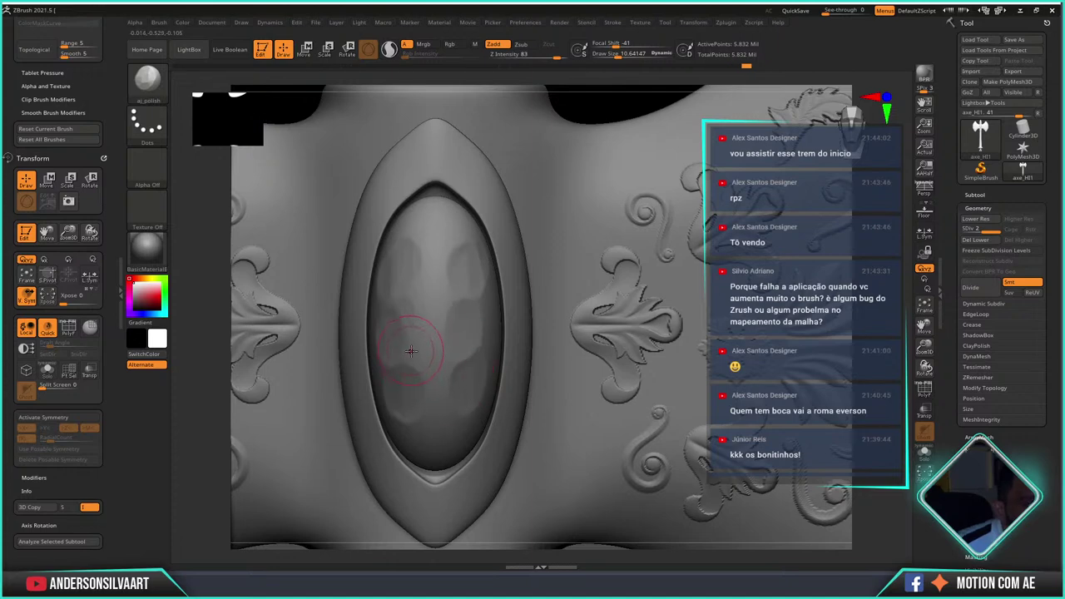
mouse_move(406, 307)
left_mouse_down()
mouse_move(445, 226)
mouse_move(407, 231)
left_mouse_up()
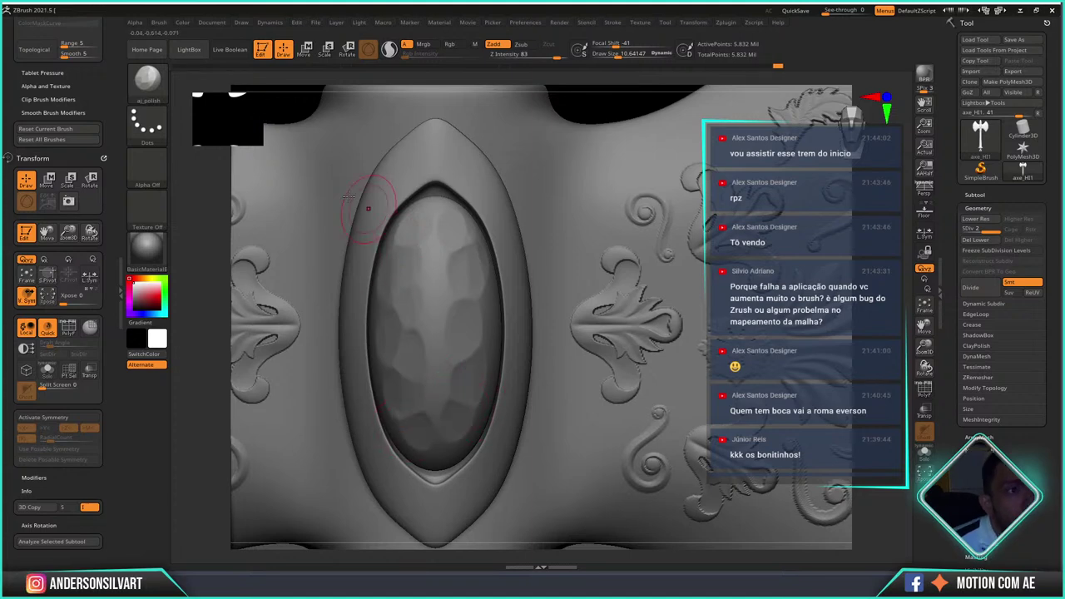
left_click(146, 80)
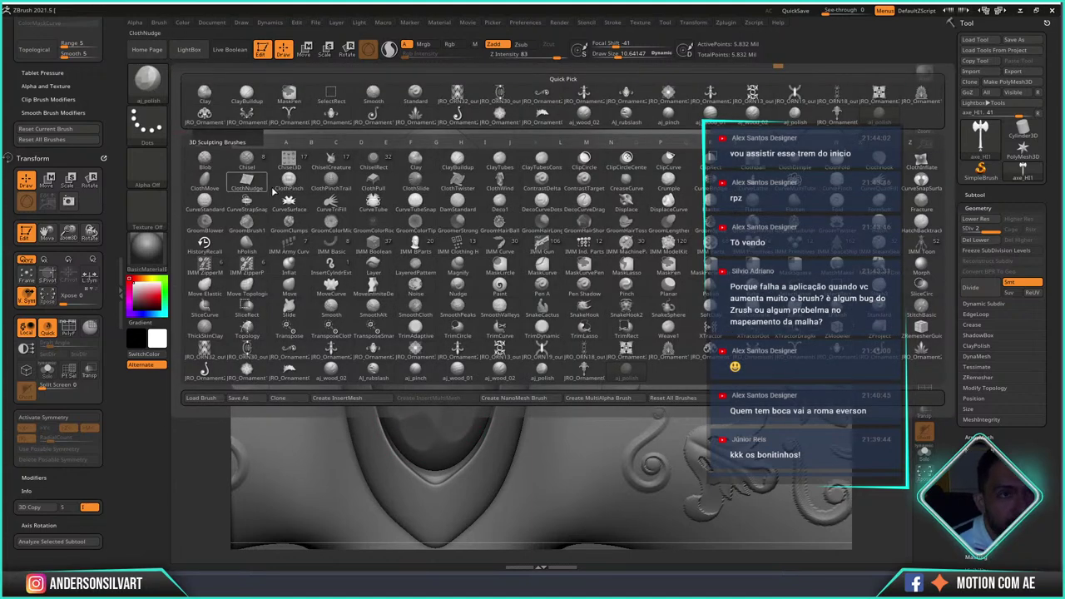
- Load the aj_pinch brush from the brush library
key("comma")
scroll(380, 227, "down", 2)
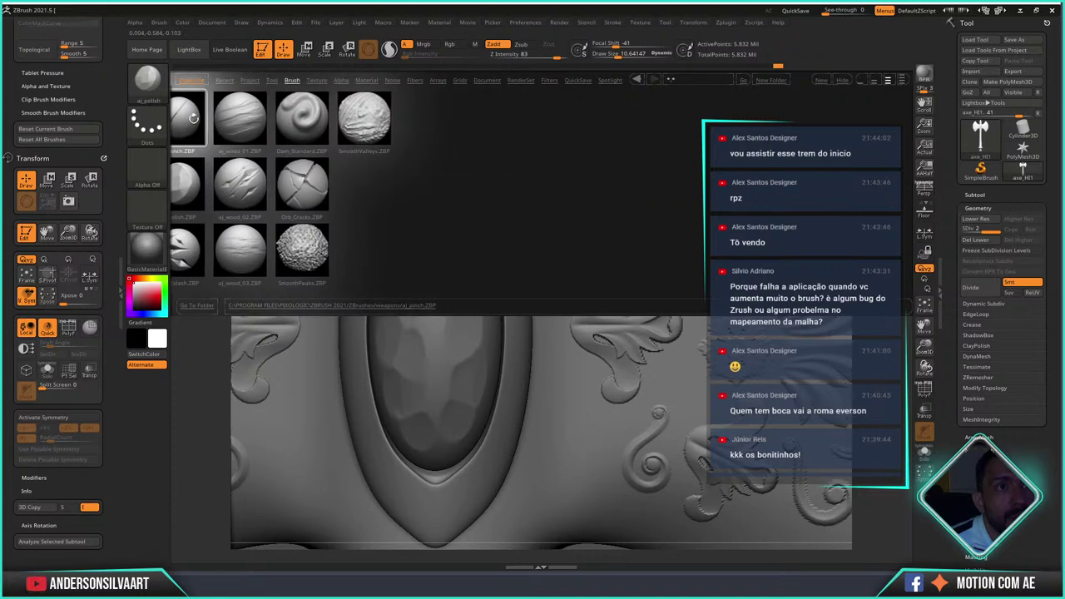
double_click(197, 121)
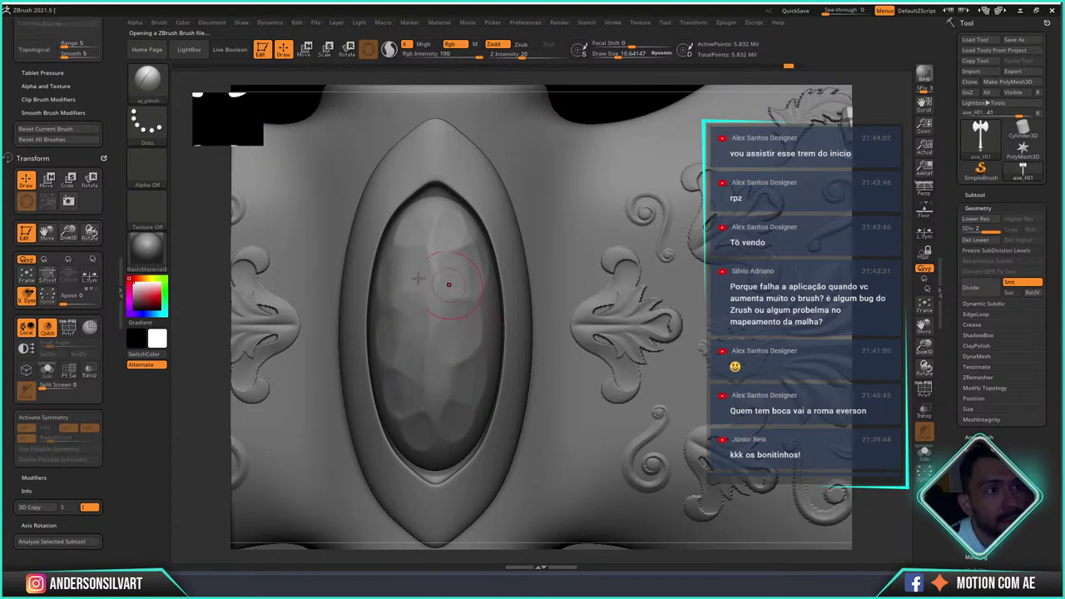
- Carve thin vertical cracks down the oval with Orb_Cracks, smoothing away the crack's upper part
key("comma")
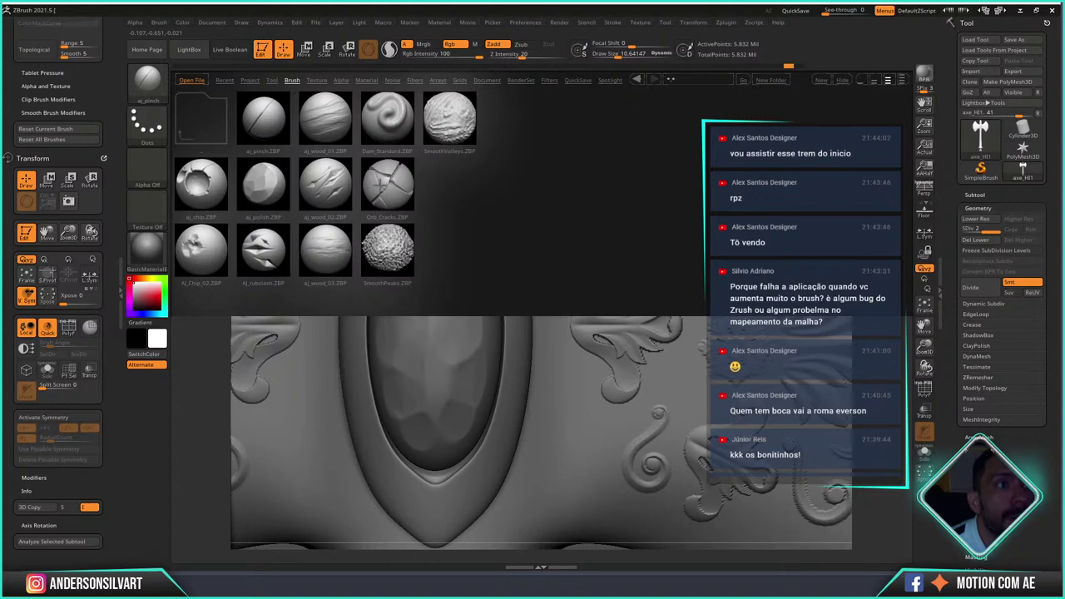
double_click(387, 185)
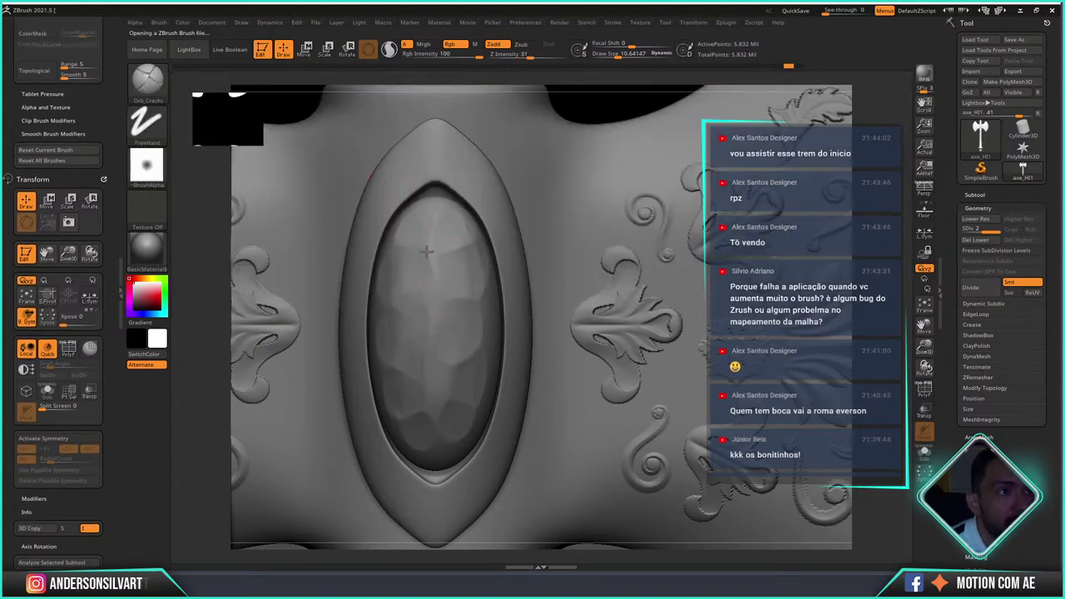
left_click_drag(416, 261, 451, 238, "shift")
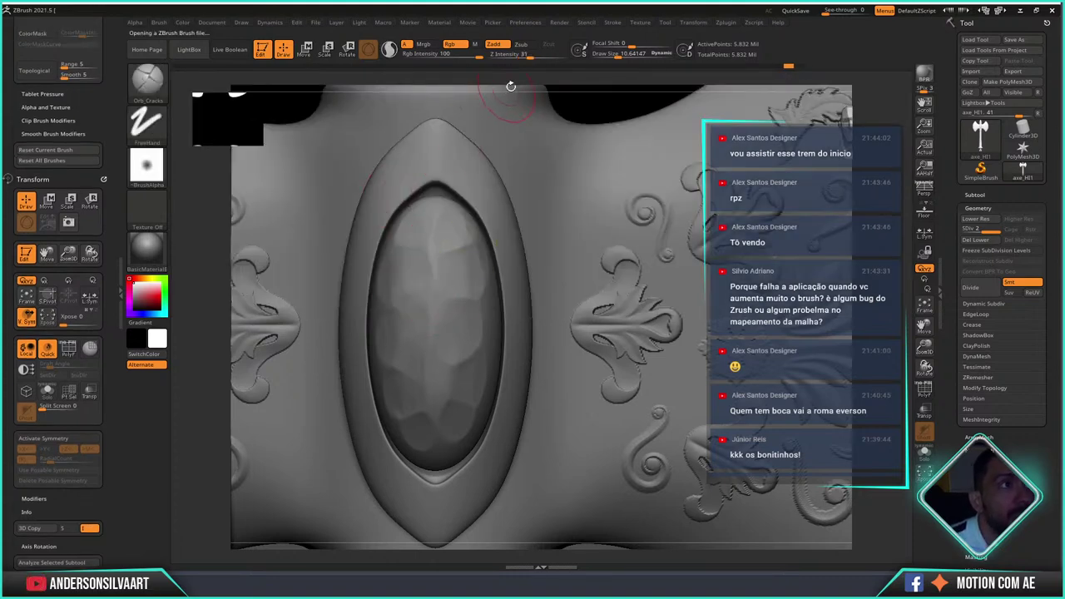
mouse_move(428, 243)
left_mouse_down()
mouse_move(416, 290)
mouse_move(421, 366)
mouse_move(441, 416)
mouse_move(416, 441)
left_mouse_up()
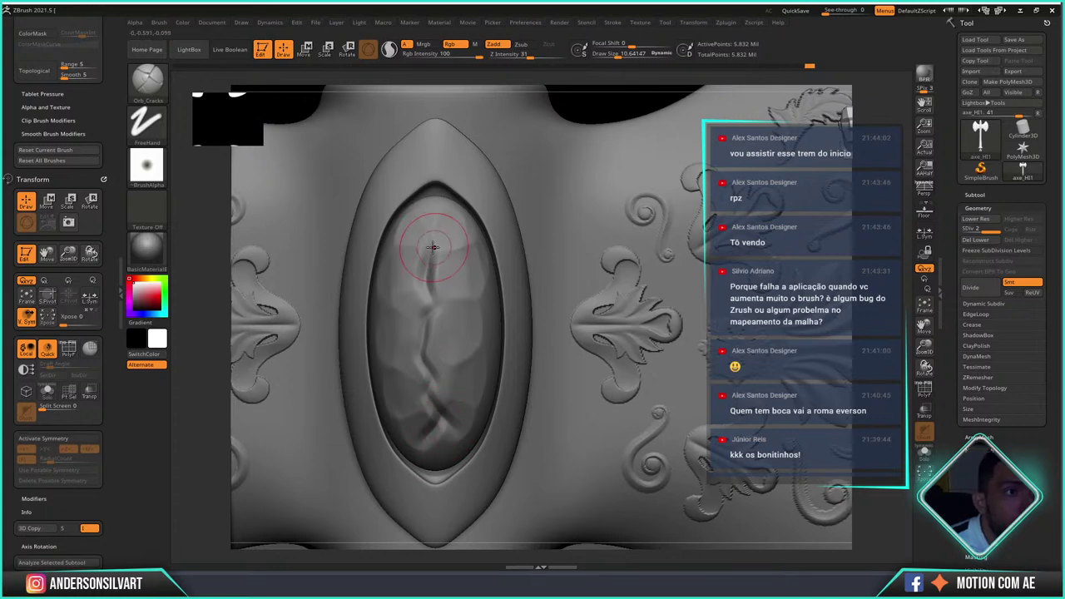
mouse_move(432, 230)
left_mouse_down("shift")
mouse_move(424, 305)
mouse_move(454, 360)
left_mouse_up("shift")
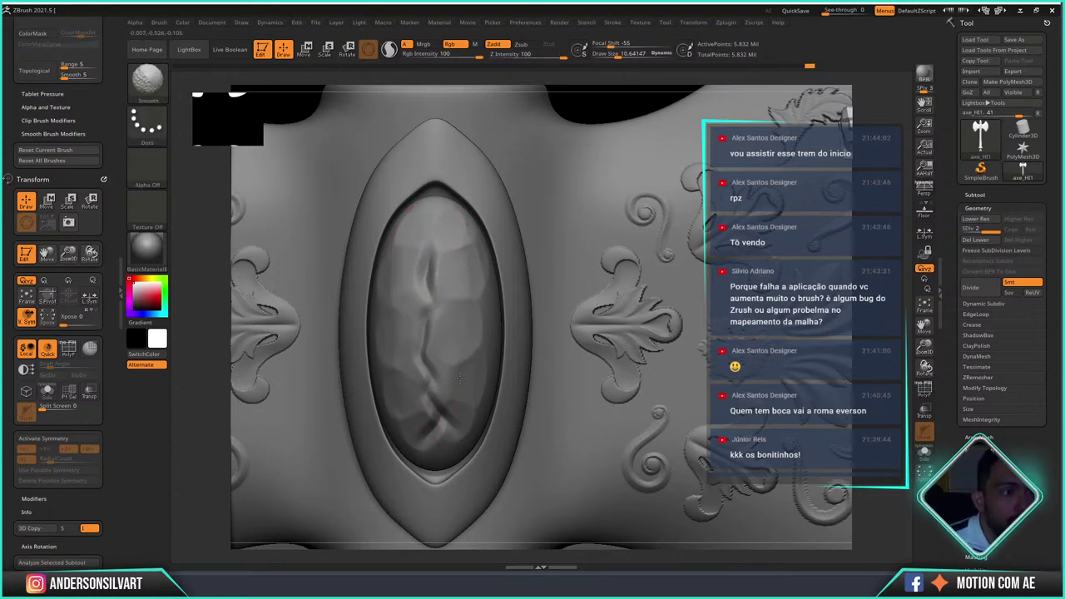
left_click_drag(430, 416, 392, 283, "shift")
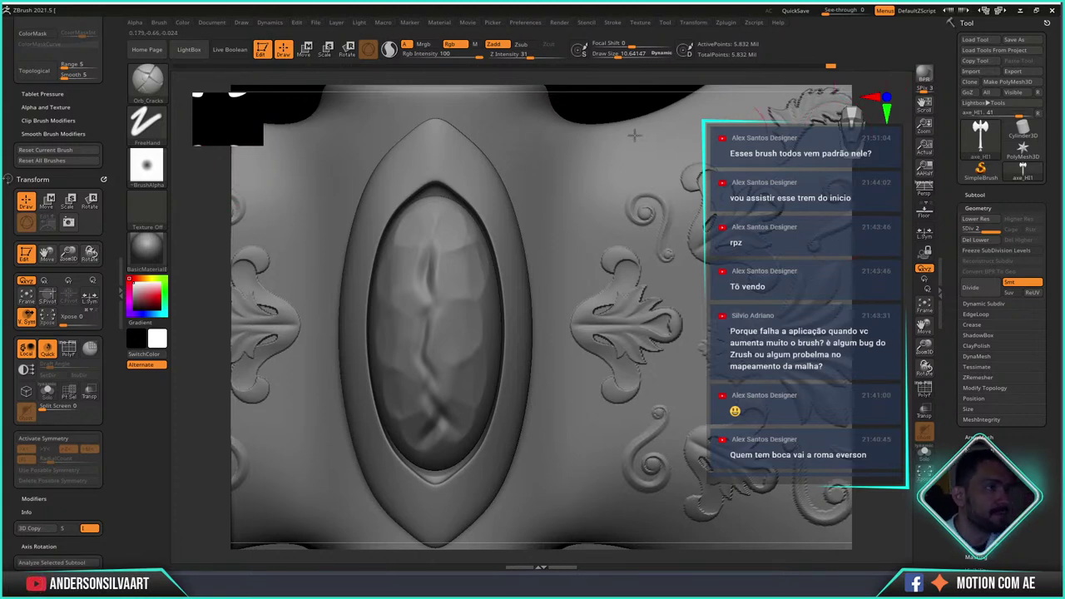
key("comma")
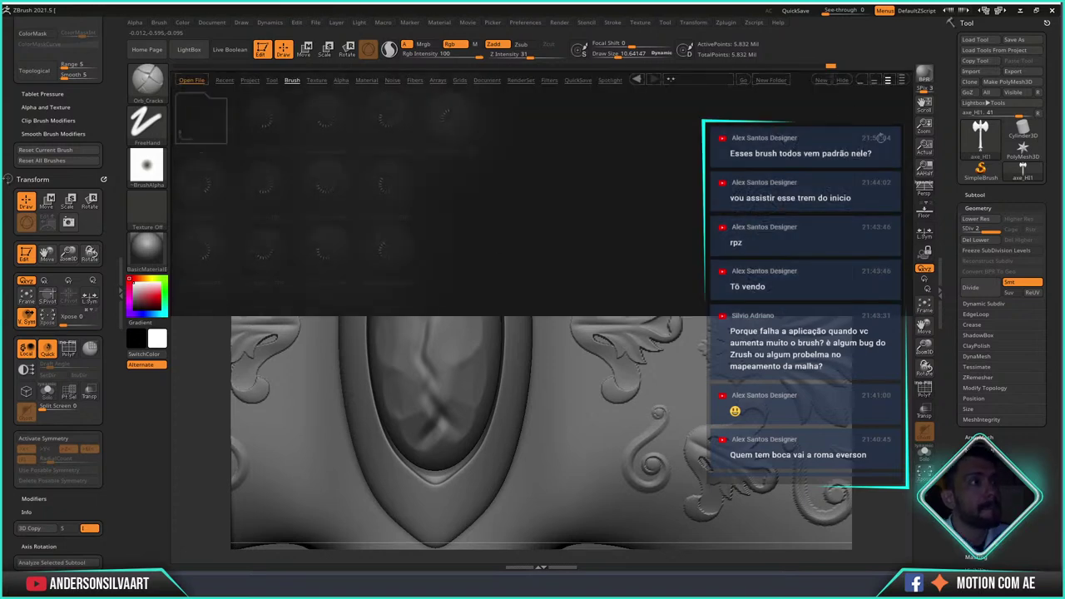
- Leave the library browser and select the DamStandard brush
left_click(209, 131)
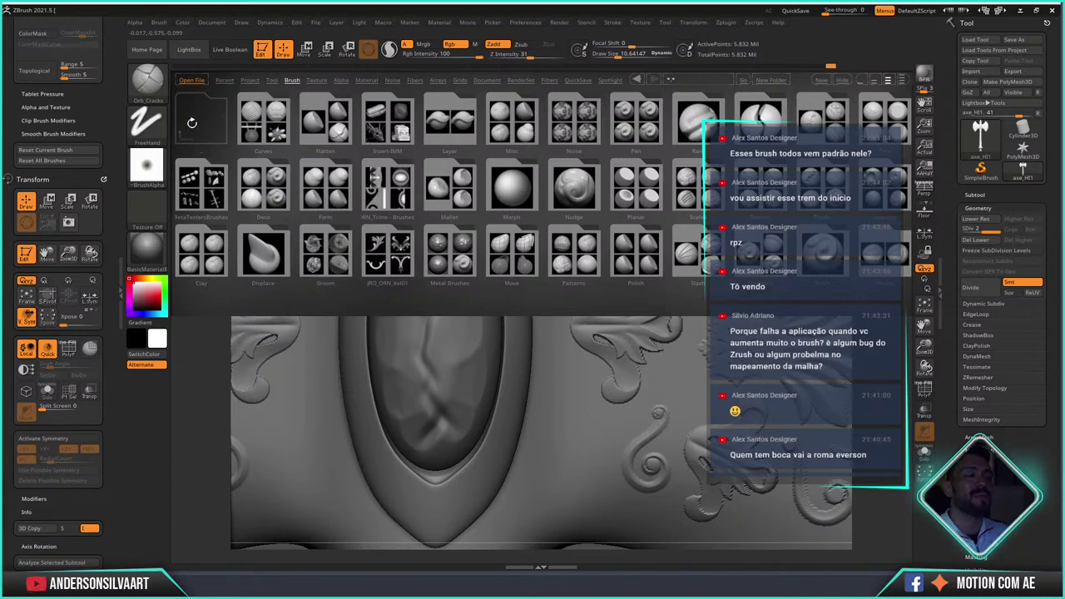
left_click(192, 123)
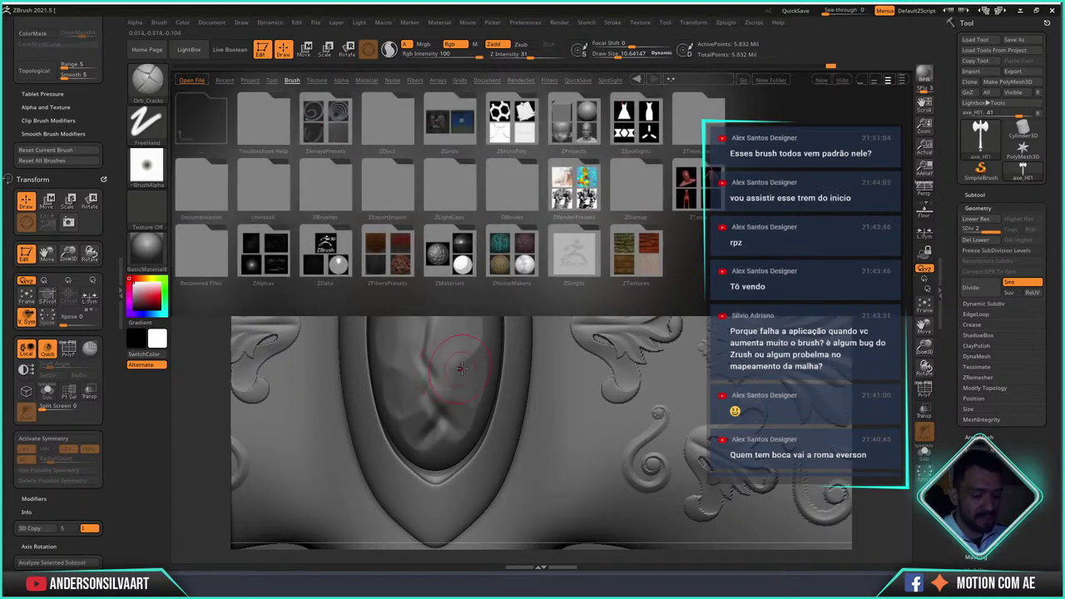
key("comma")
key("b")
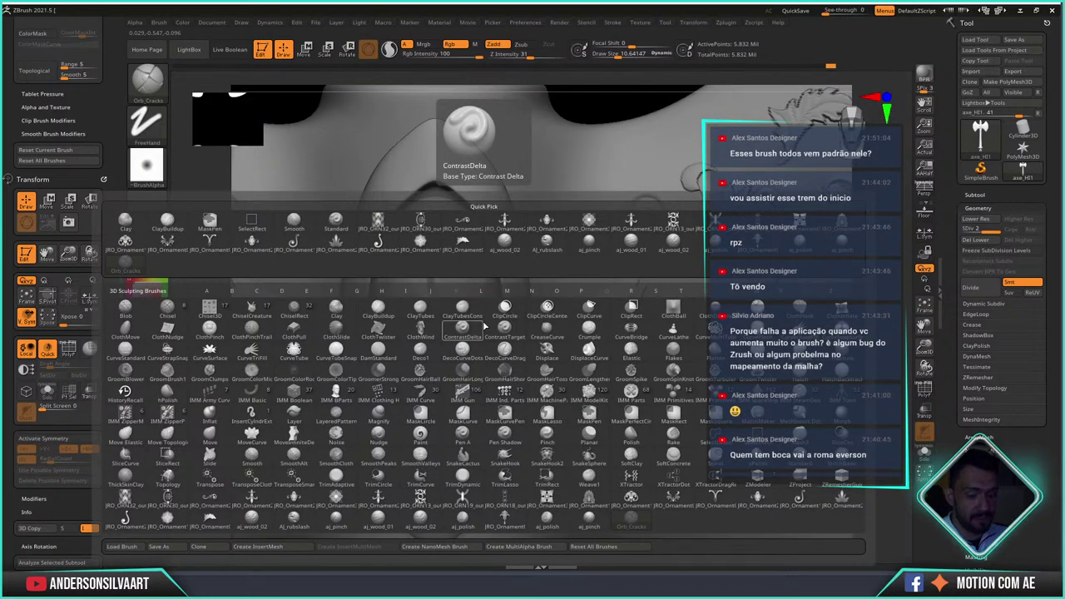
key("d")
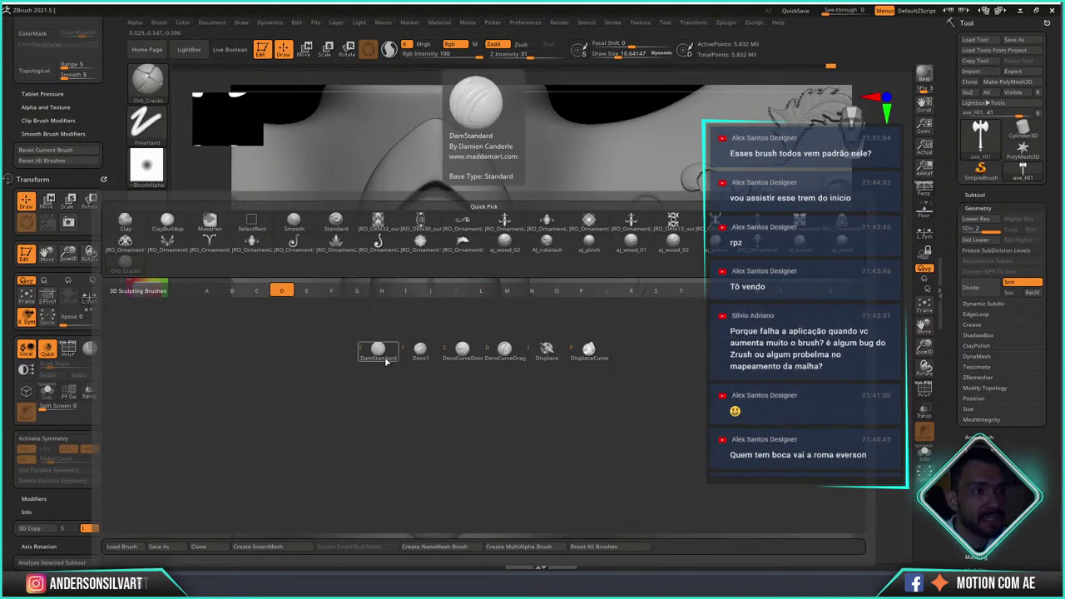
left_click(383, 356)
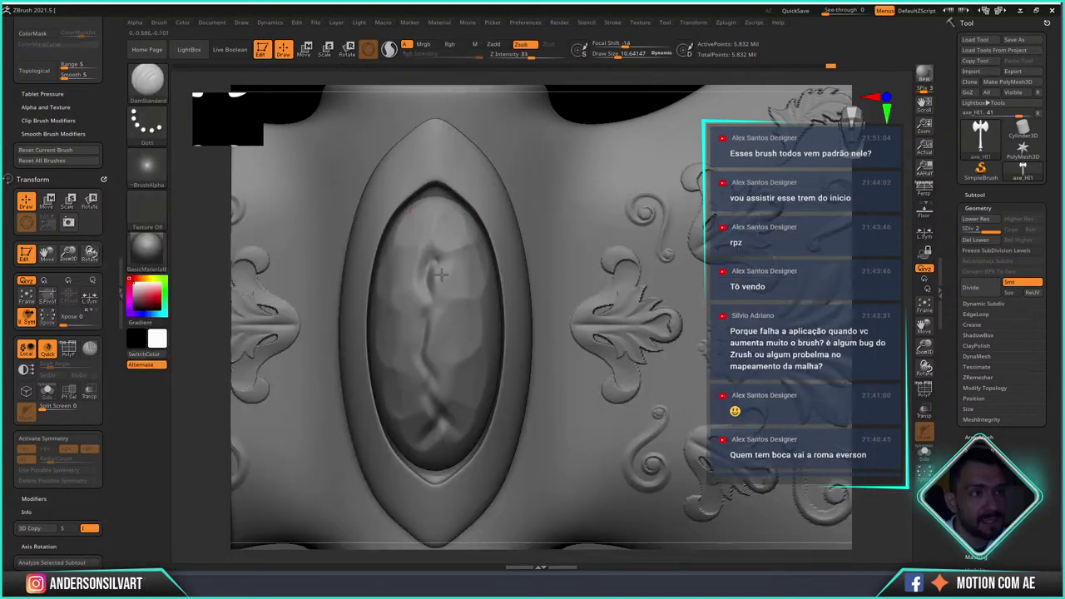
- Carve creases and wrinkles down the oval gem with DamStandard in Zadd, at intensity 7 and then 21
left_click_drag(438, 287, 433, 237)
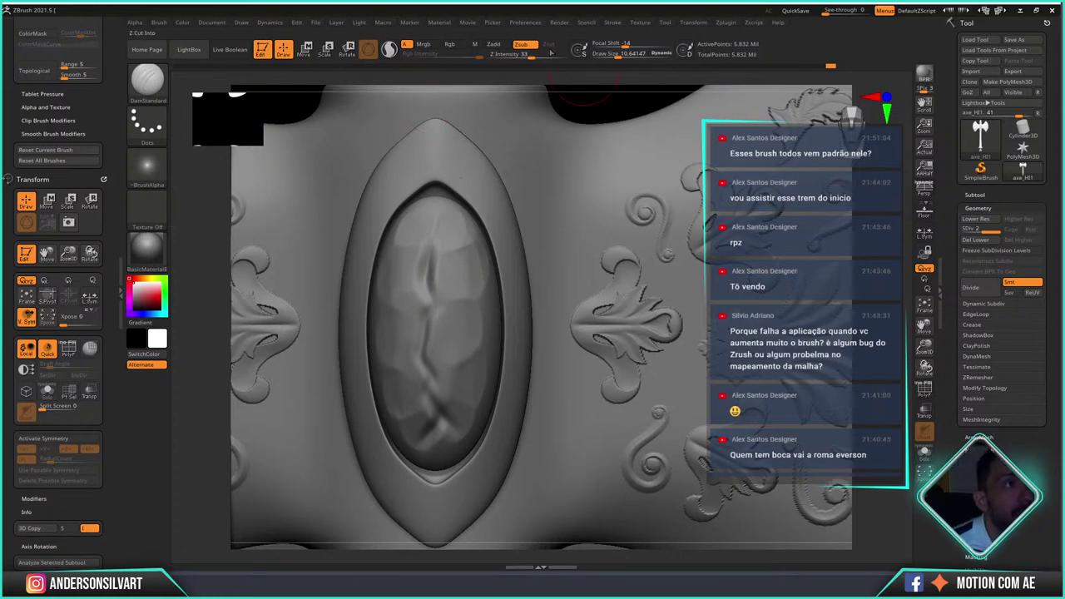
left_click_drag(516, 55, 499, 55)
left_click(493, 44)
mouse_move(435, 233)
left_mouse_down()
mouse_move(426, 287)
mouse_move(427, 274)
left_mouse_up()
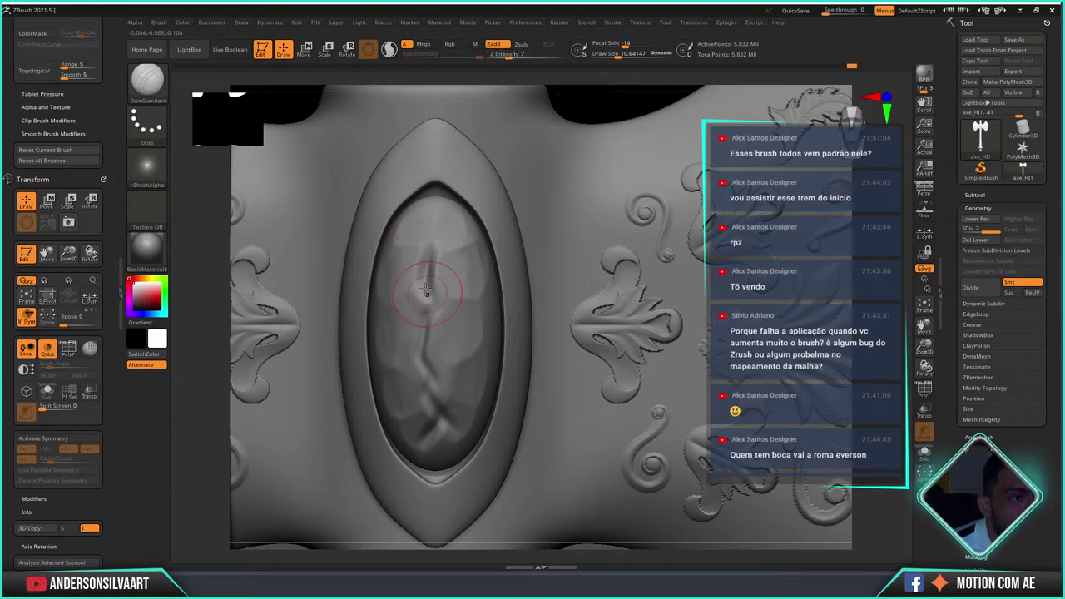
left_click_drag(510, 55, 522, 55)
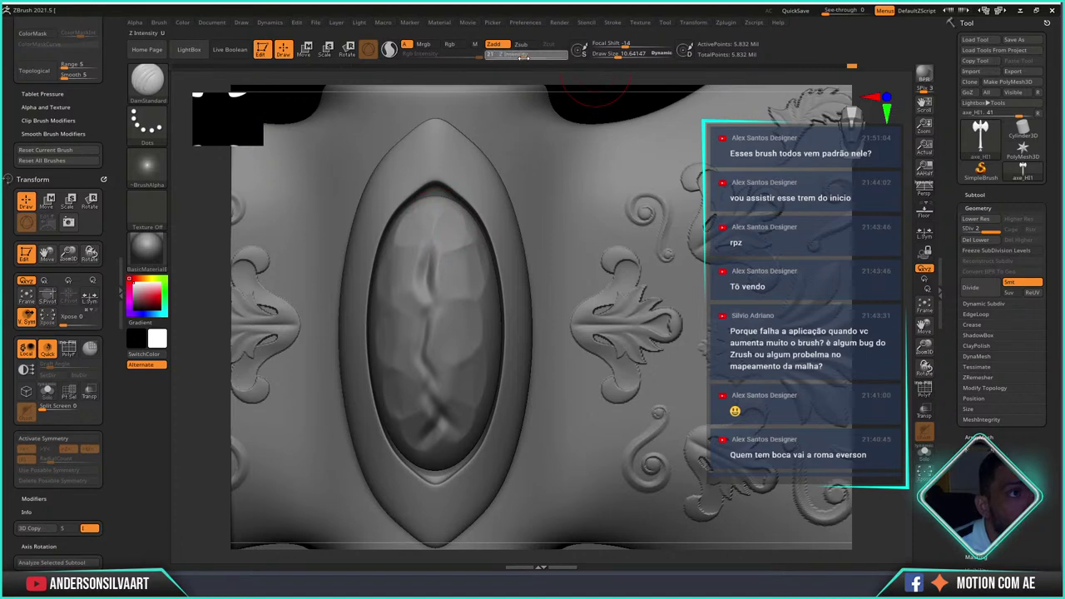
left_click_drag(437, 239, 412, 287)
mouse_move(452, 238)
left_mouse_down()
mouse_move(404, 331)
mouse_move(405, 364)
left_mouse_up()
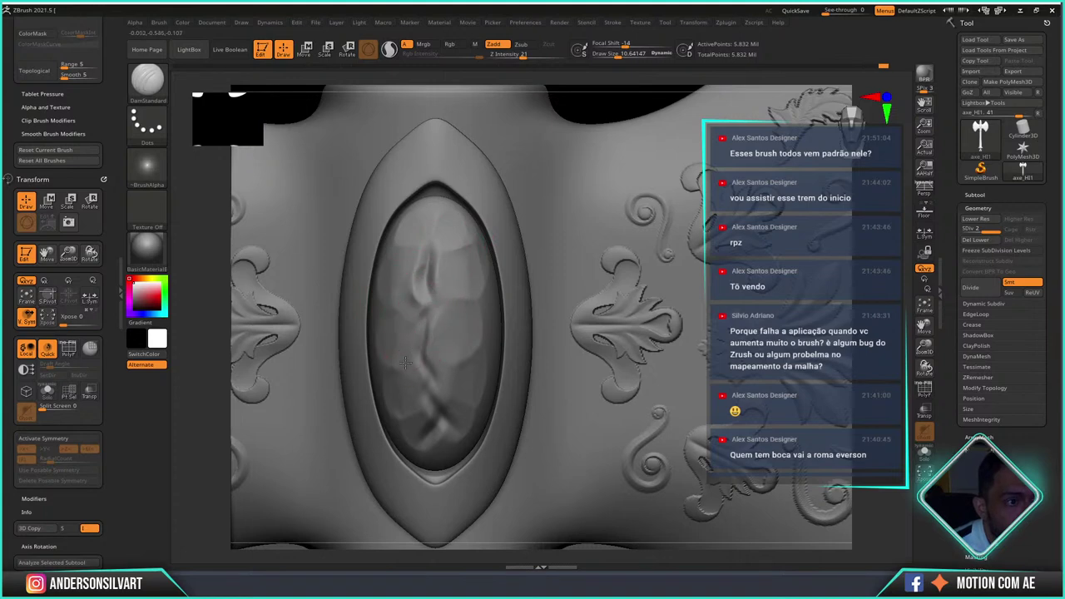
mouse_move(434, 369)
left_mouse_down()
mouse_move(418, 408)
mouse_move(434, 399)
left_mouse_up()
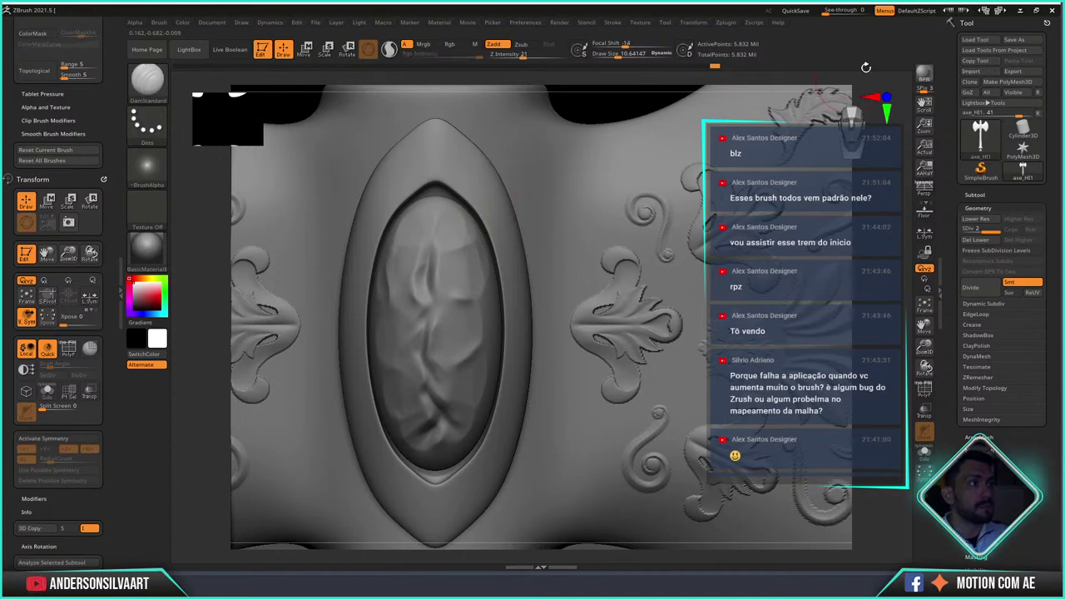
left_click(1013, 40)
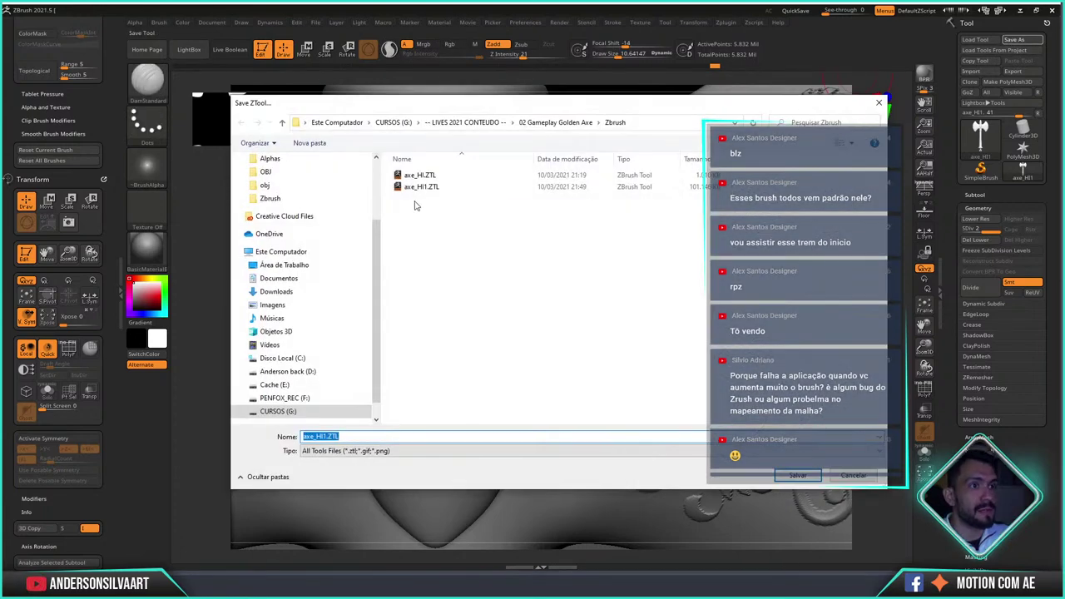
left_click(421, 186)
double_click(421, 186)
left_click(737, 306)
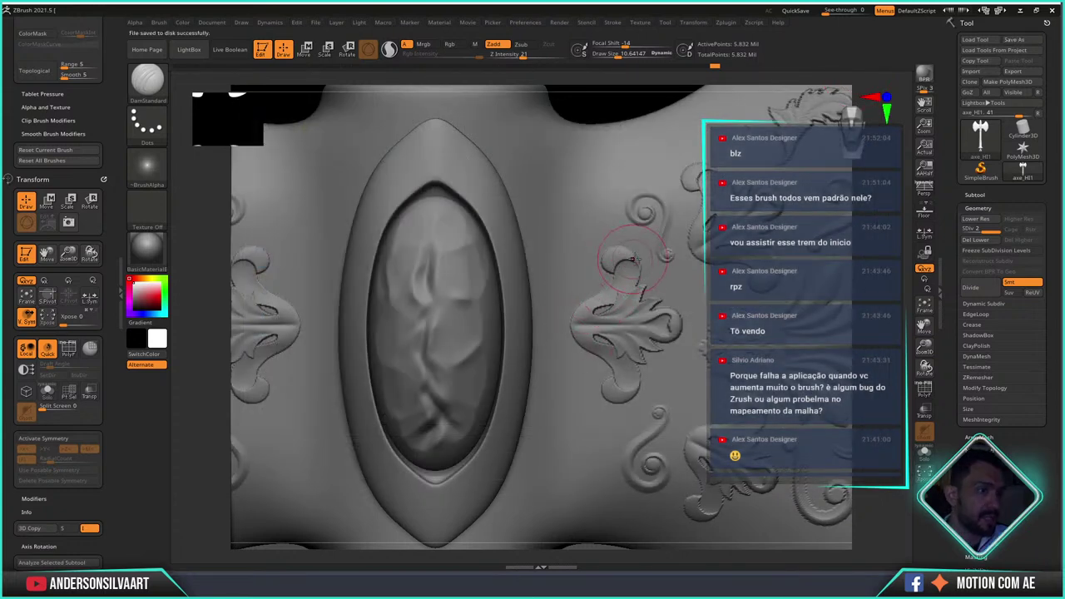
key("f")
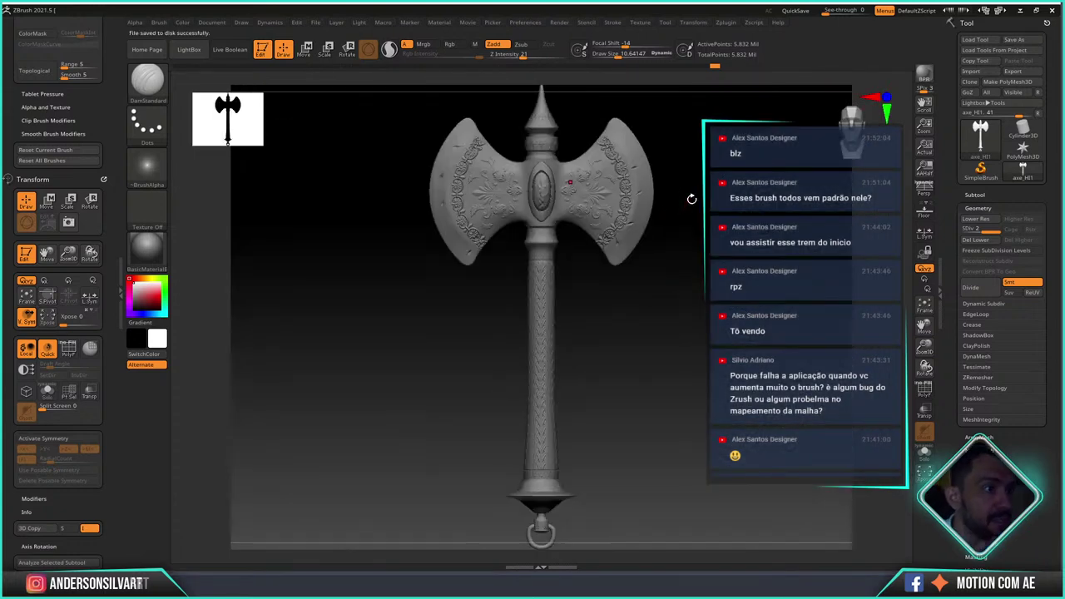
mouse_move(697, 198)
left_mouse_down()
mouse_move(635, 240)
mouse_move(685, 244)
mouse_move(674, 245)
left_mouse_up()
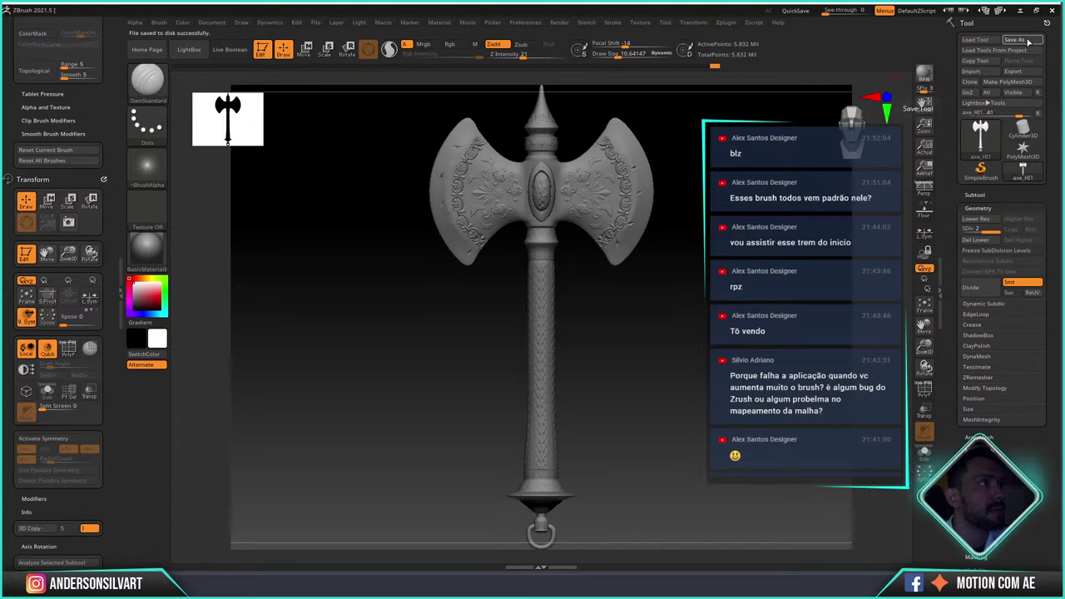
left_click(1014, 39)
double_click(421, 186)
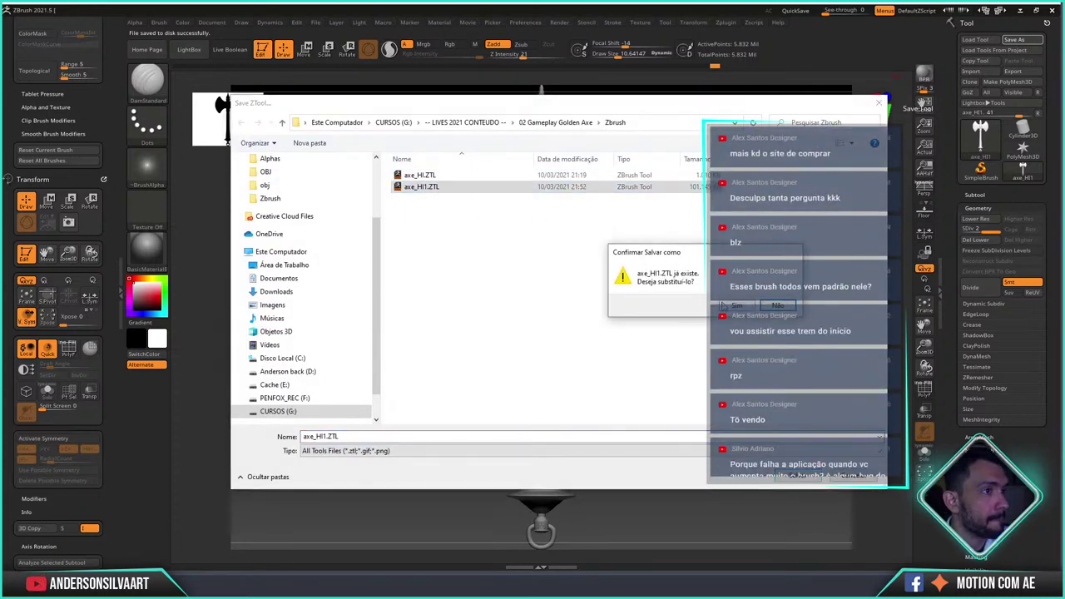
left_click(730, 305)
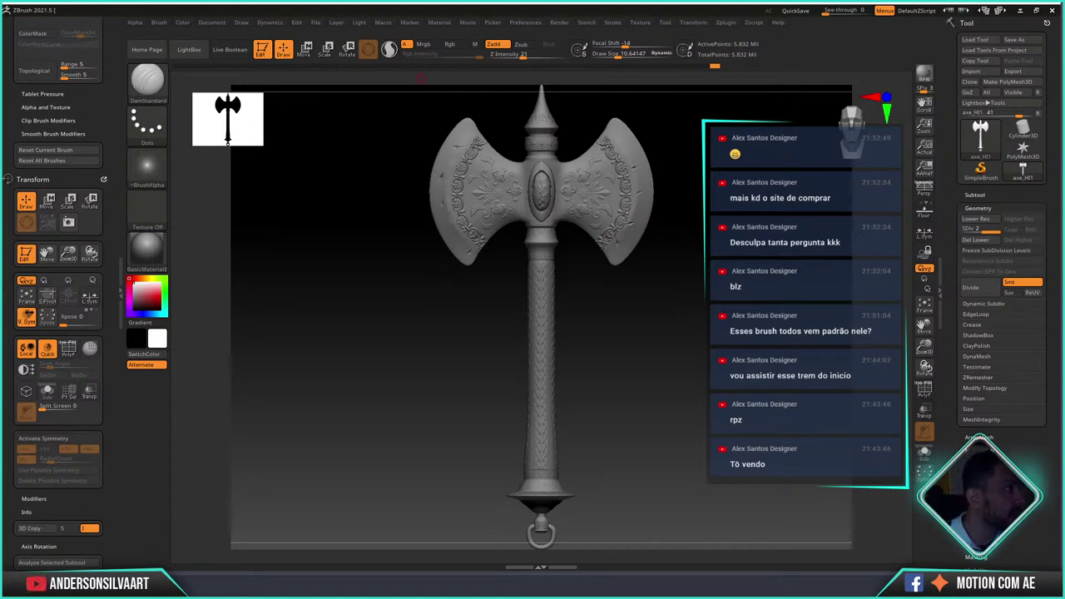
key("alt+Tab")
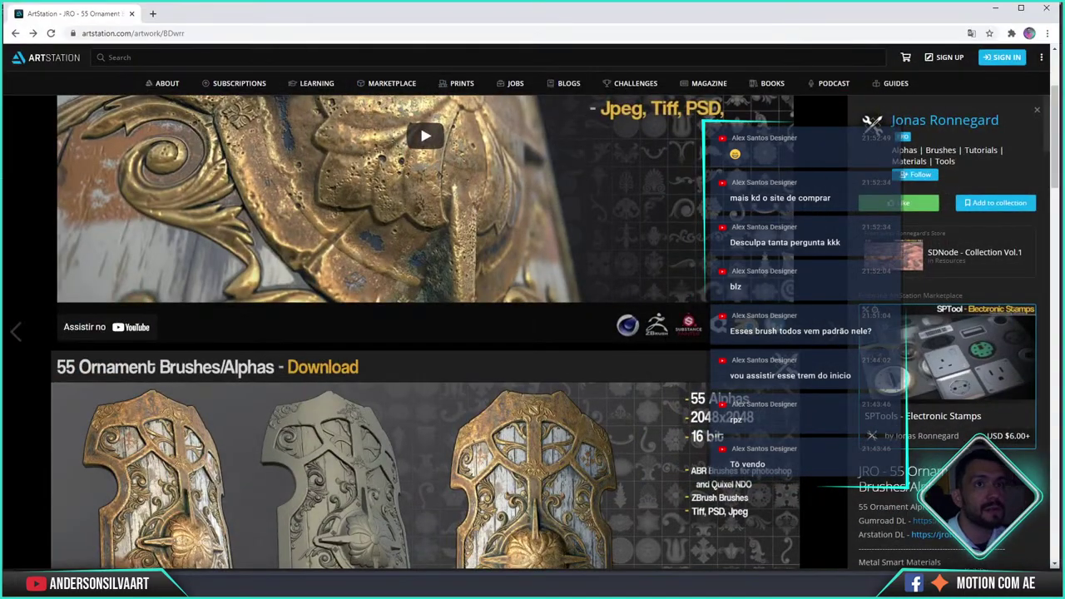
- Return to the search results and reopen the 55 Ornament Brushes artwork page
left_click(150, 34)
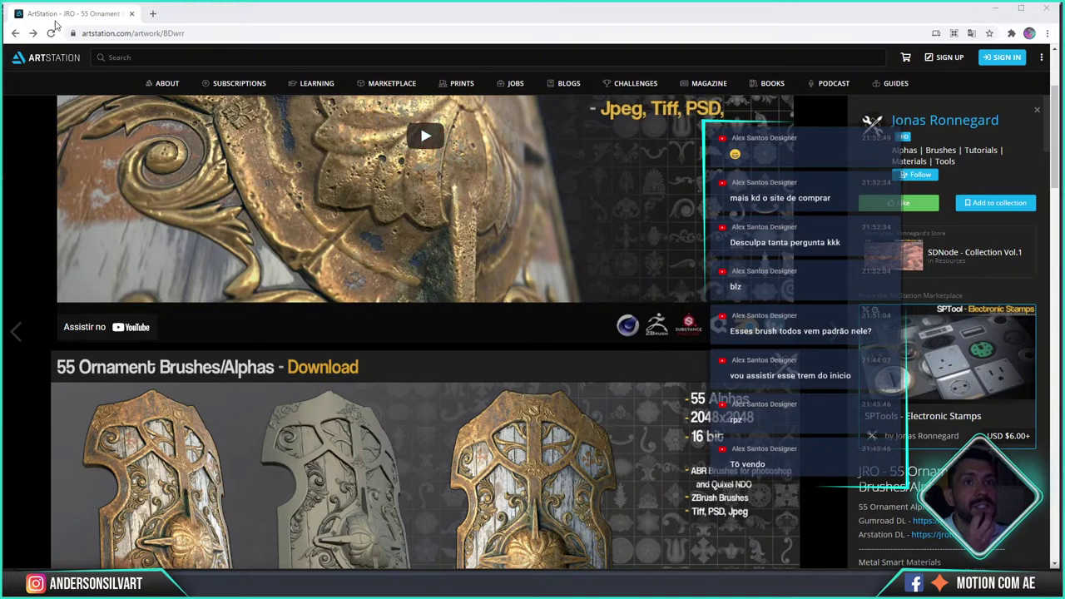
left_click(15, 34)
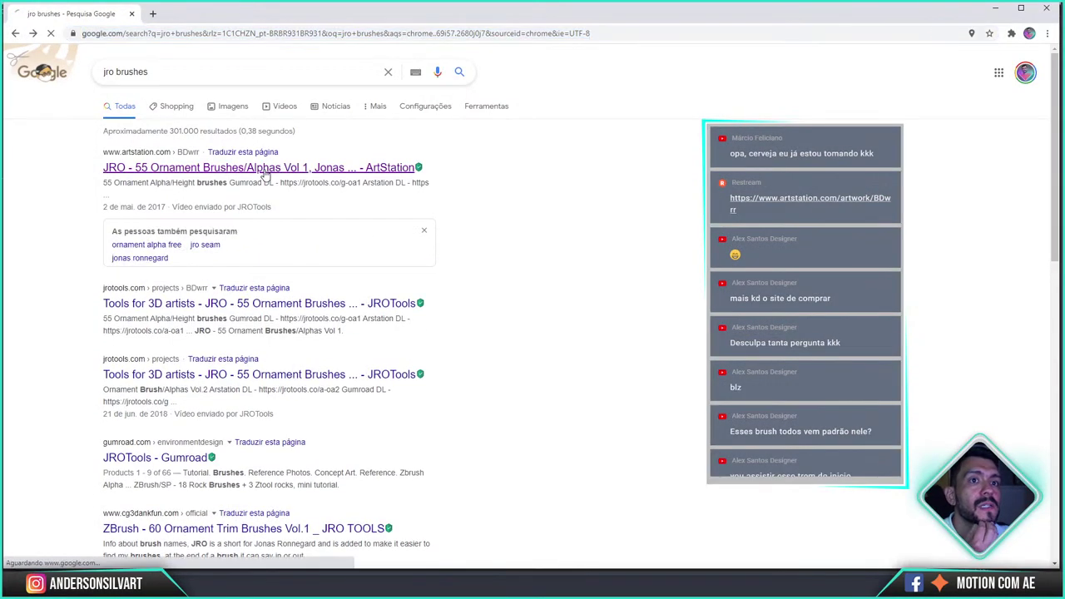
left_click(234, 169)
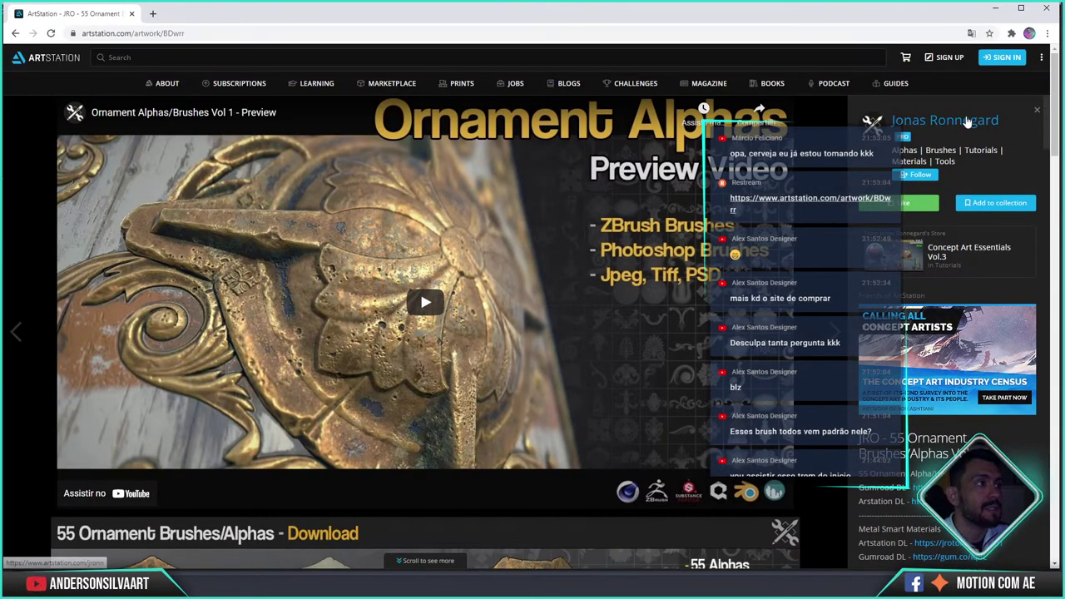
- Open the artist's profile and scroll through their portfolio
left_click(965, 121)
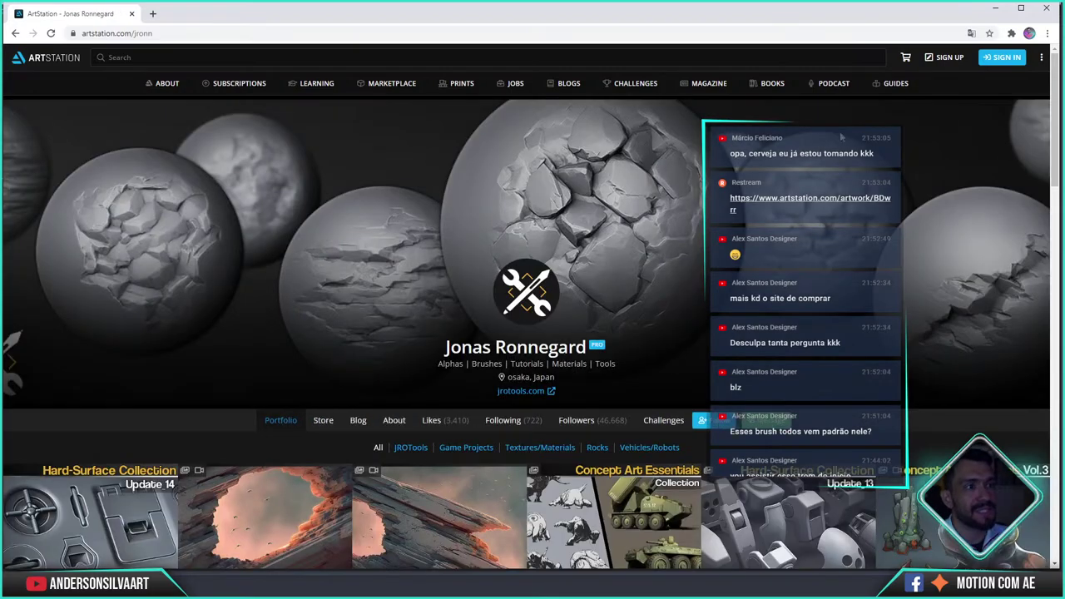
scroll(79, 551, "down", 2)
scroll(79, 551, "down", 2)
scroll(79, 550, "down", 2)
scroll(313, 180, "down", 3)
scroll(313, 179, "down", 1)
- View the Hard-Surface Collection post, return to the portfolio, and minimize the browser
left_click(313, 180)
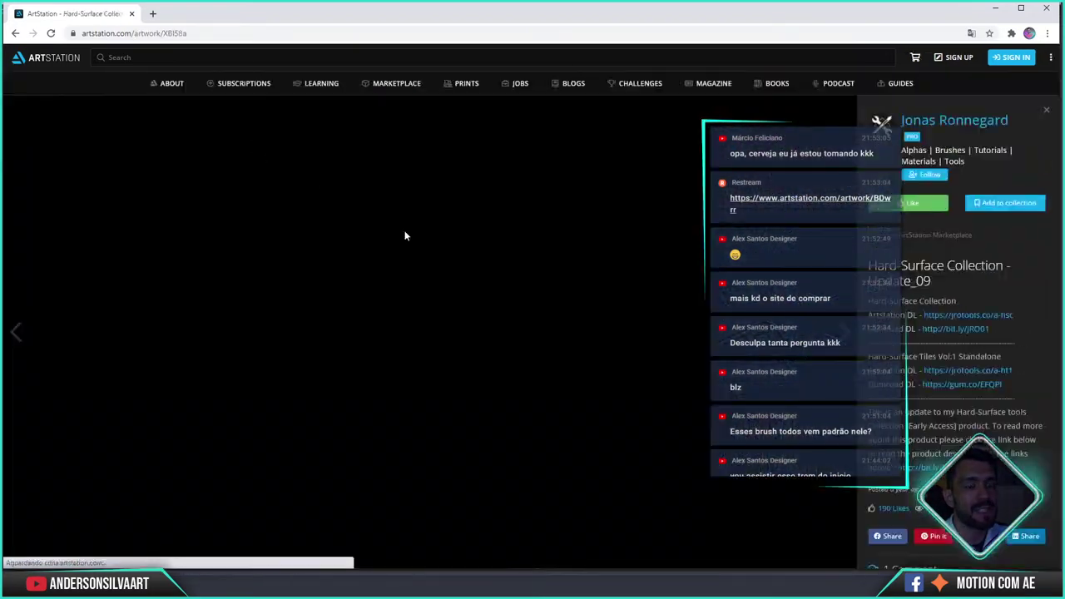
scroll(476, 331, "down", 3)
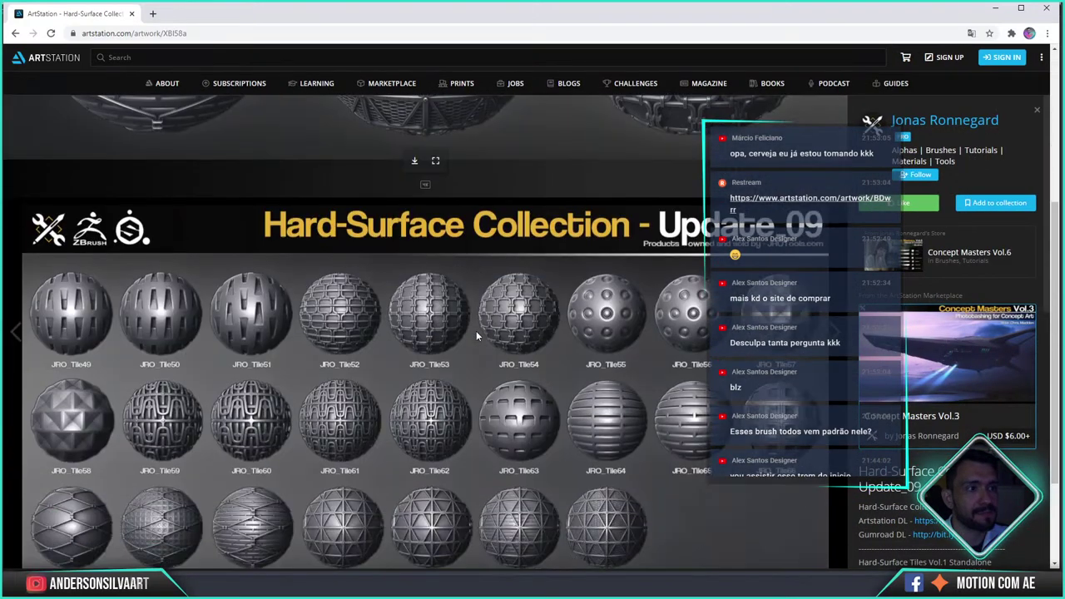
scroll(476, 330, "down", 2)
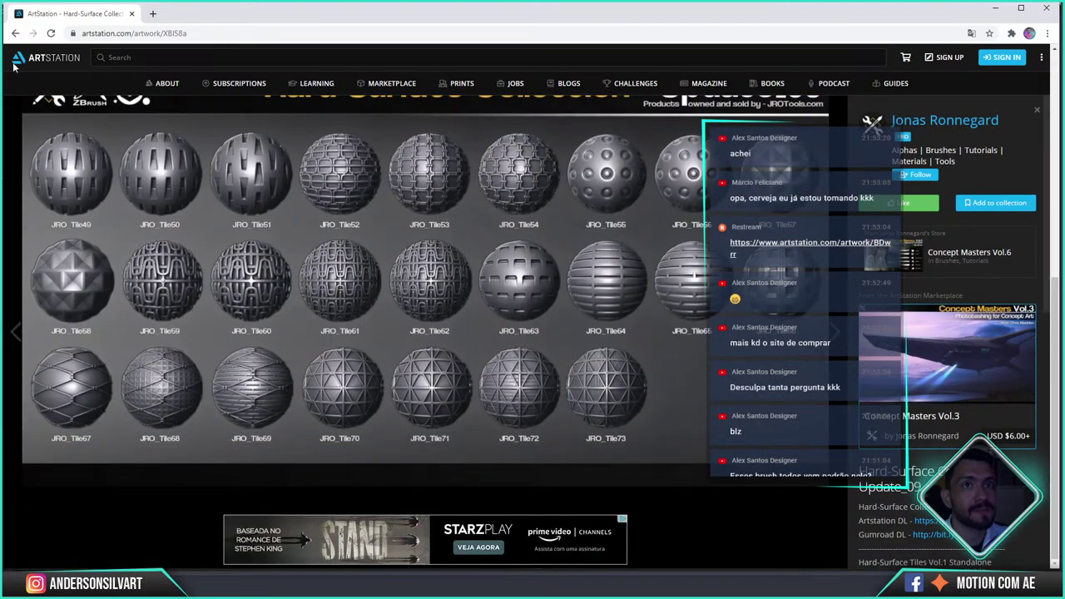
left_click(15, 34)
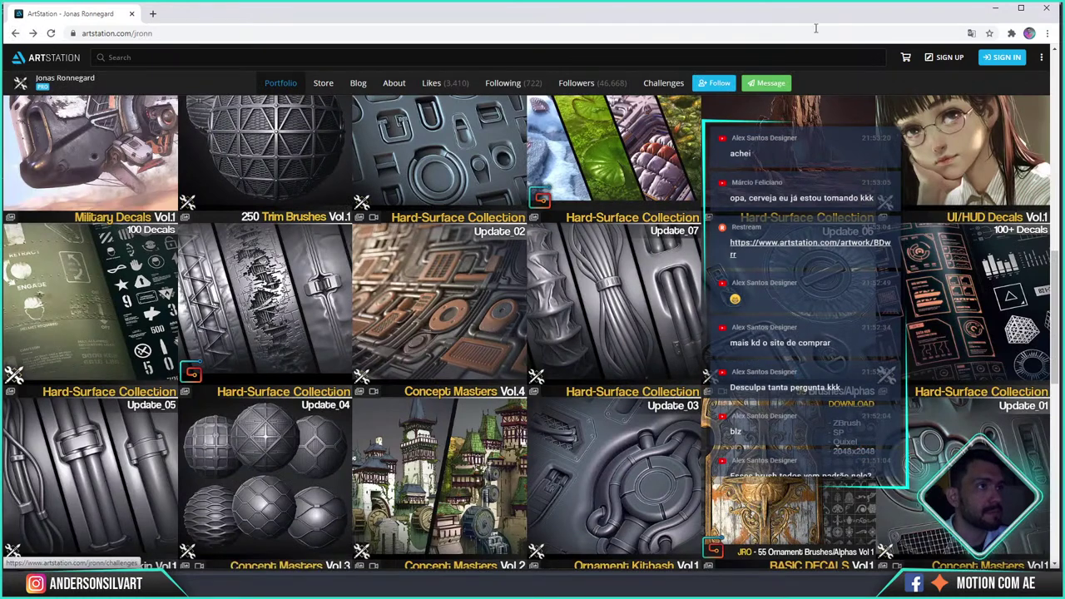
left_click(999, 7)
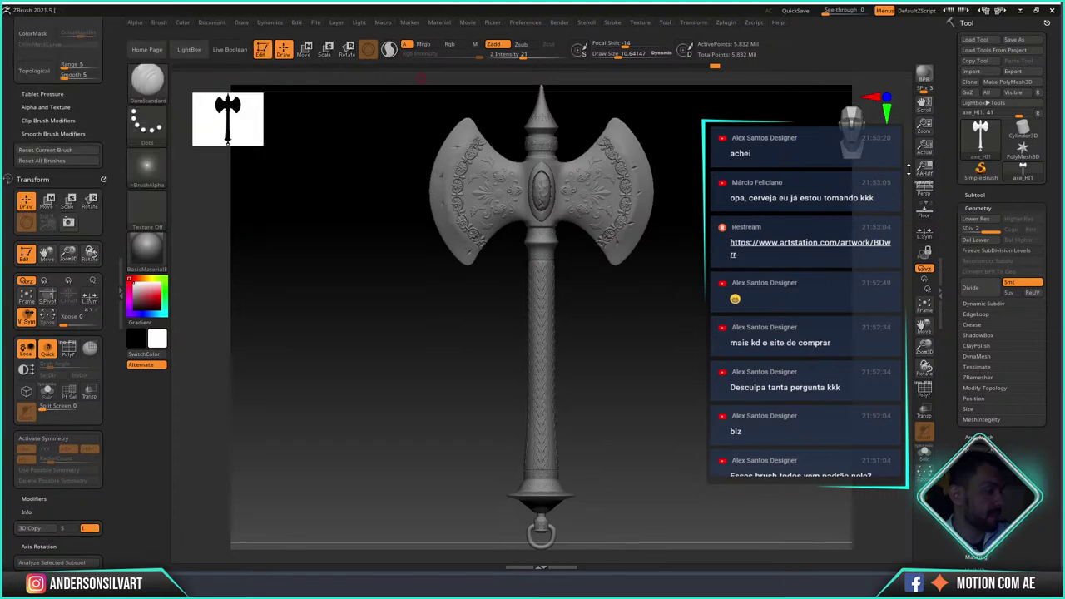
- Export the axe mesh to 02 Gameplay Golden Axe > OBJ, renamed to axe_HI.obj
left_click(1014, 71)
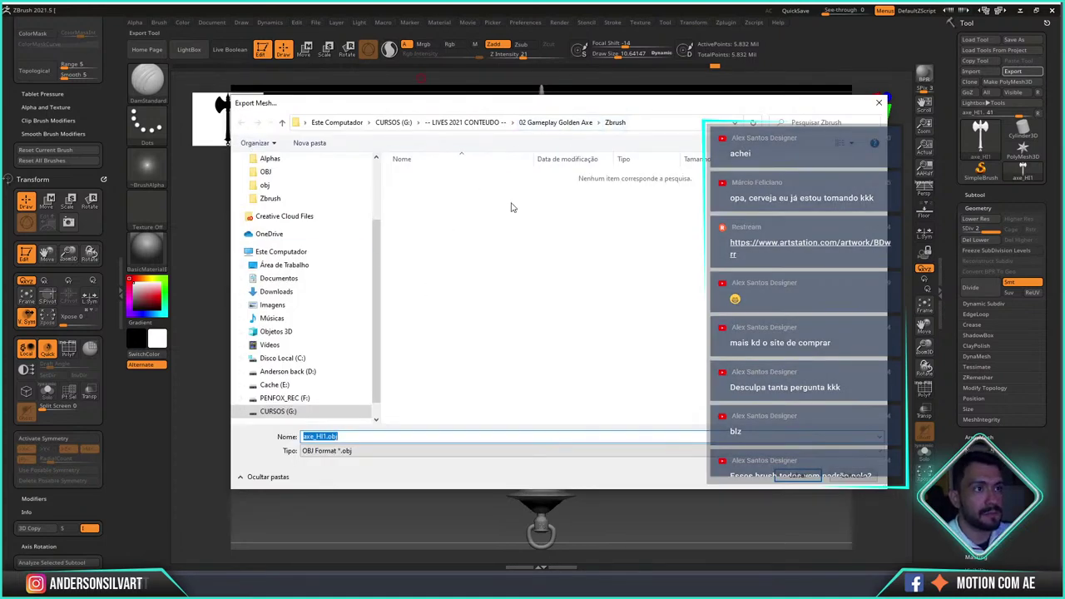
left_click(555, 122)
double_click(407, 214)
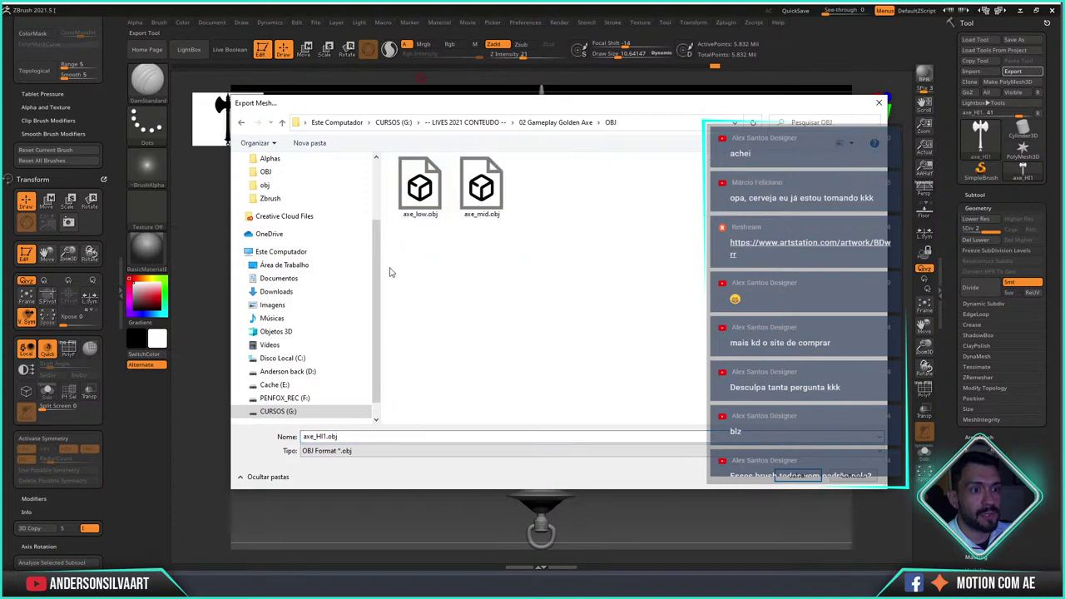
left_click(324, 436)
left_click(324, 436)
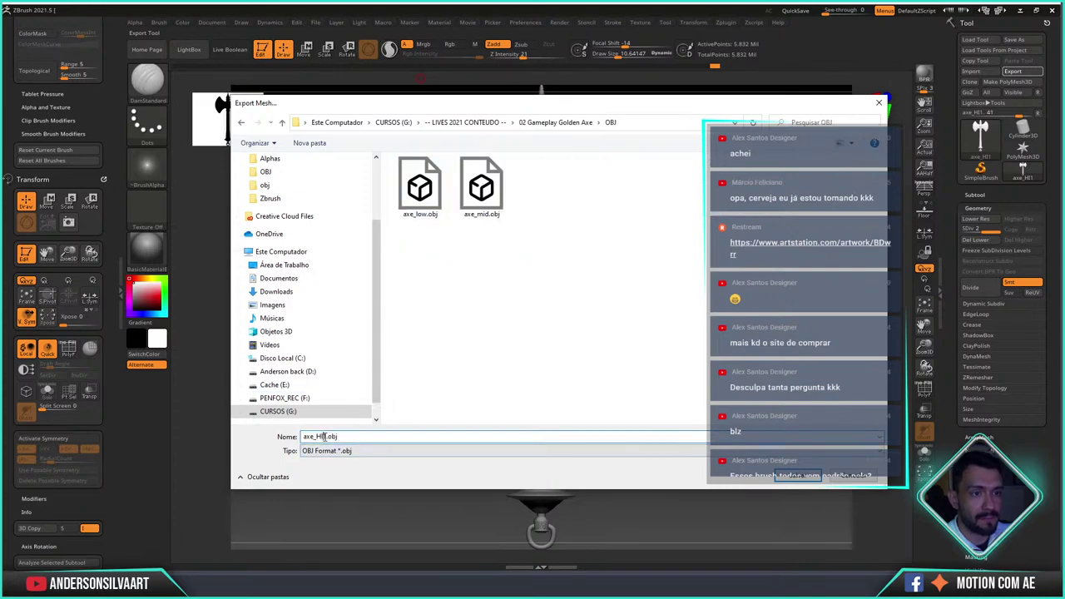
key("Delete")
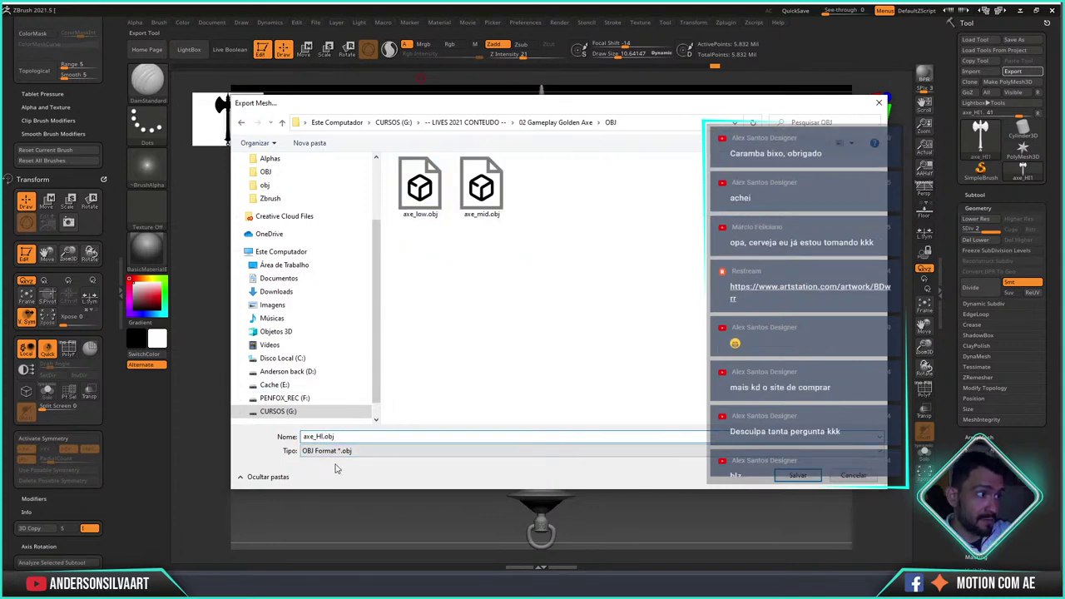
left_click(796, 474)
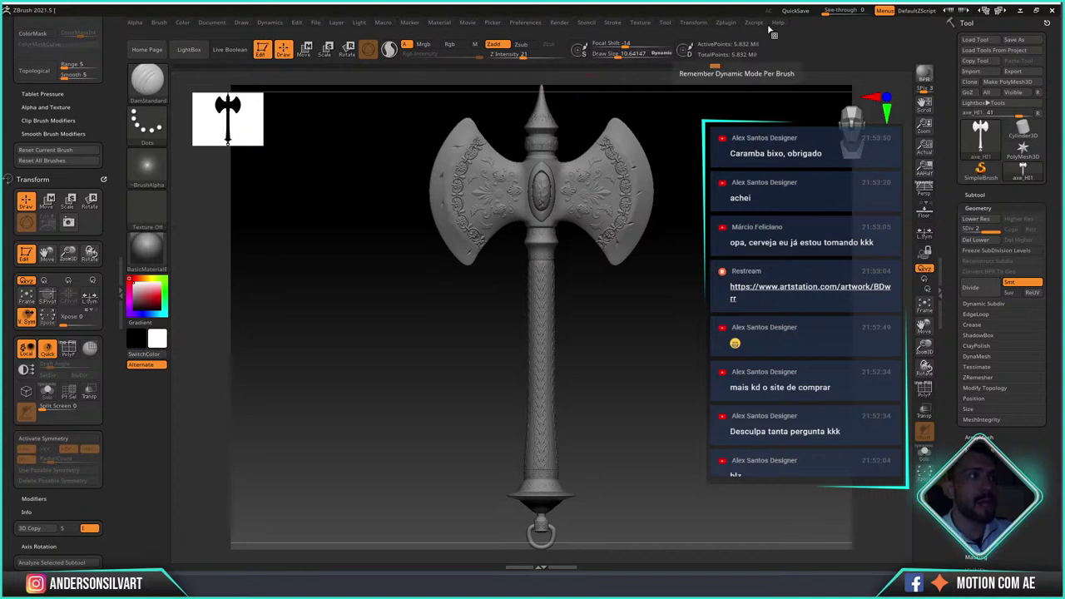
- Overwrite axe_HI1.ZTL in the project's Zbrush folder with the axe tool, then quit ZBrush
left_click(1030, 40)
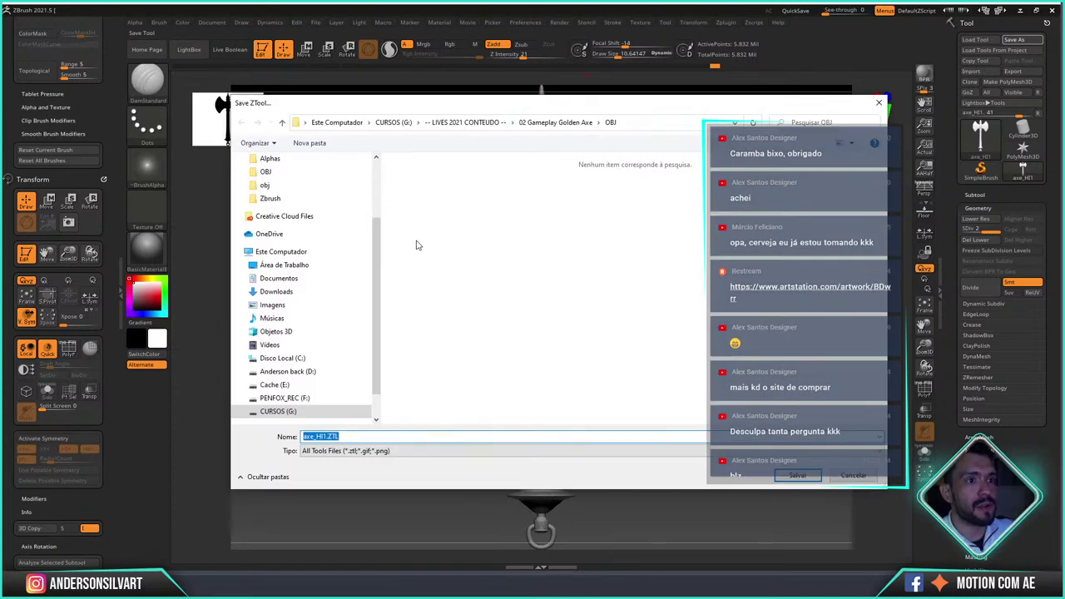
left_click(554, 123)
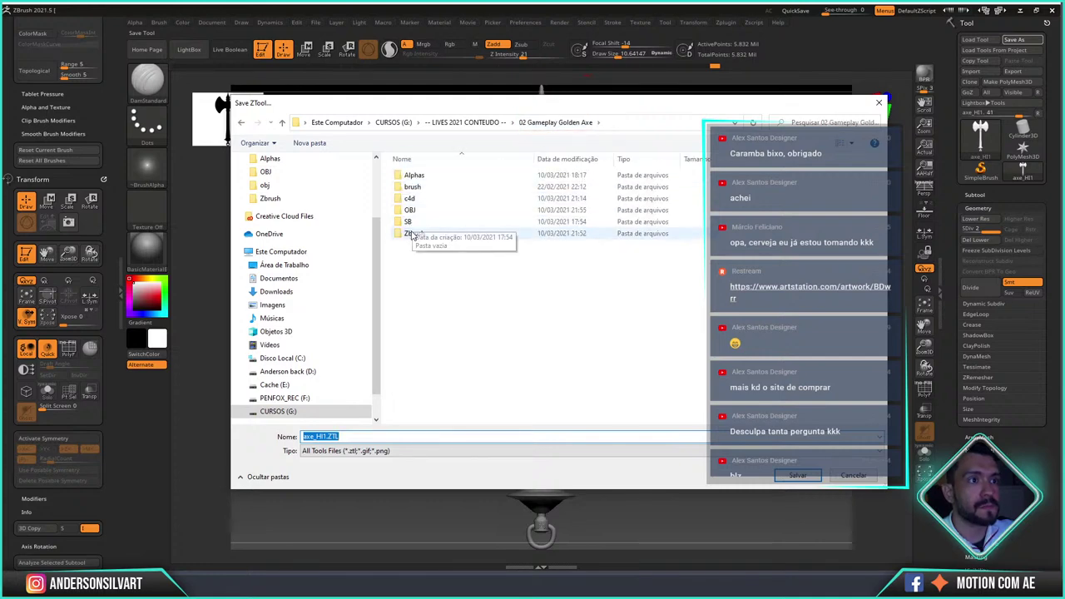
double_click(410, 235)
double_click(420, 187)
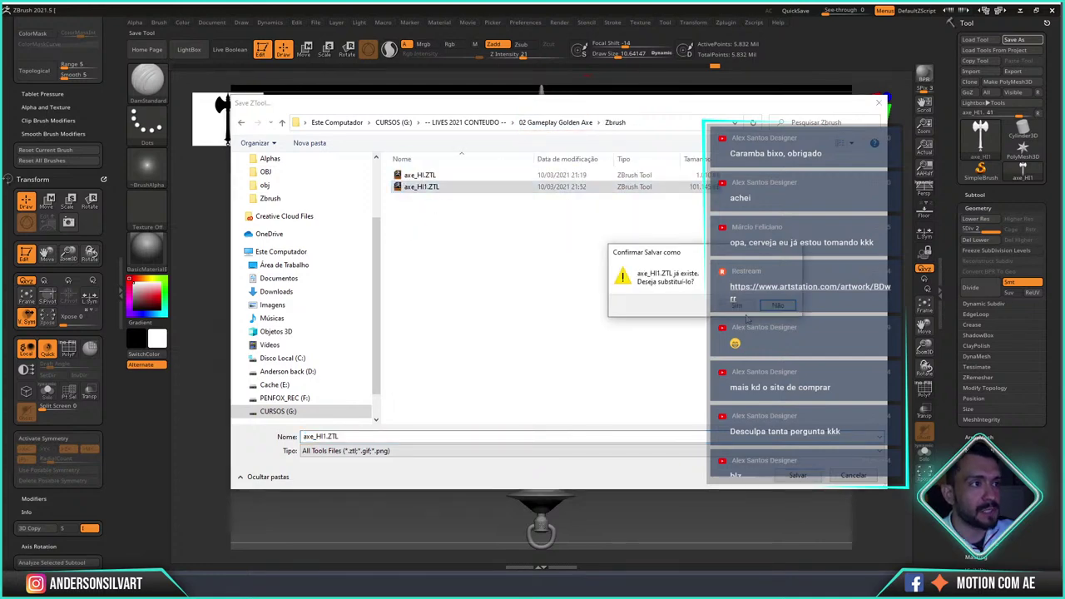
left_click(737, 306)
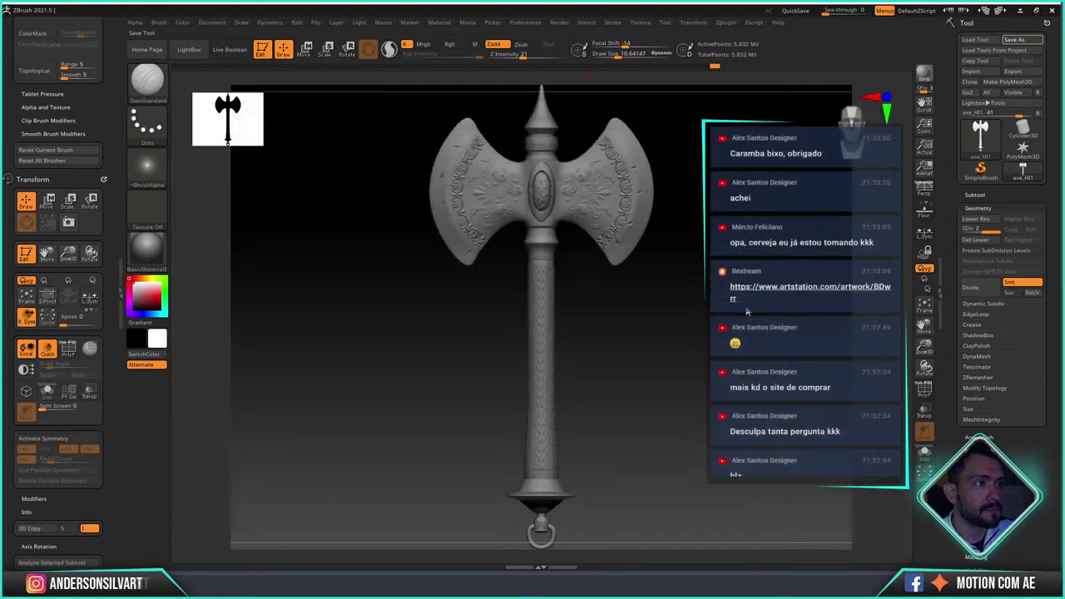
left_click(1053, 10)
left_click(724, 345)
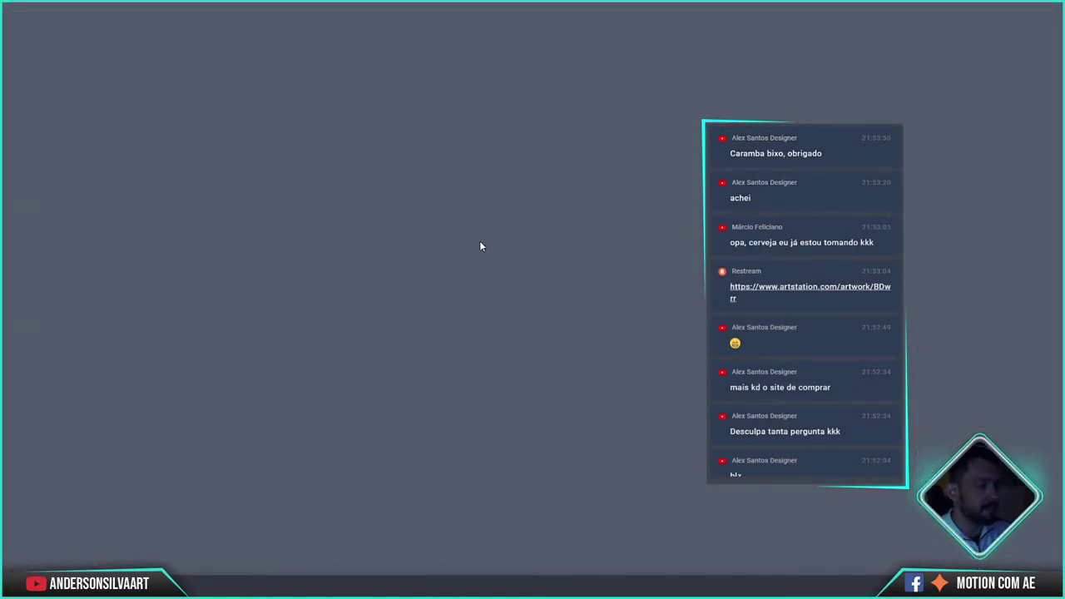
- Search 'sub' in the Start menu and launch Substance Painter 2020
key("super")
type("s")
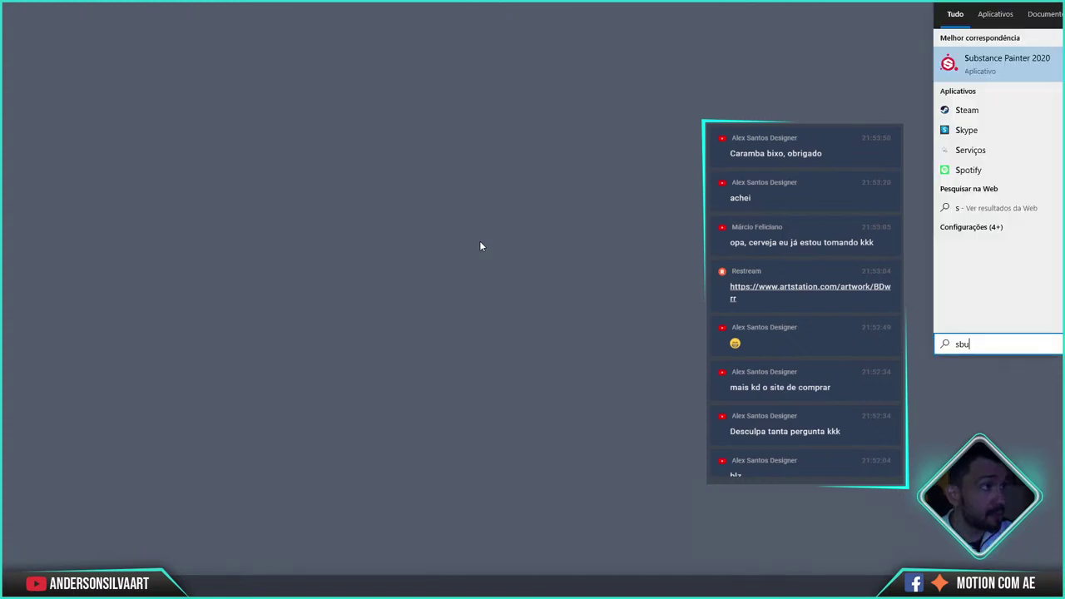
key("BackSpace")
type("sub")
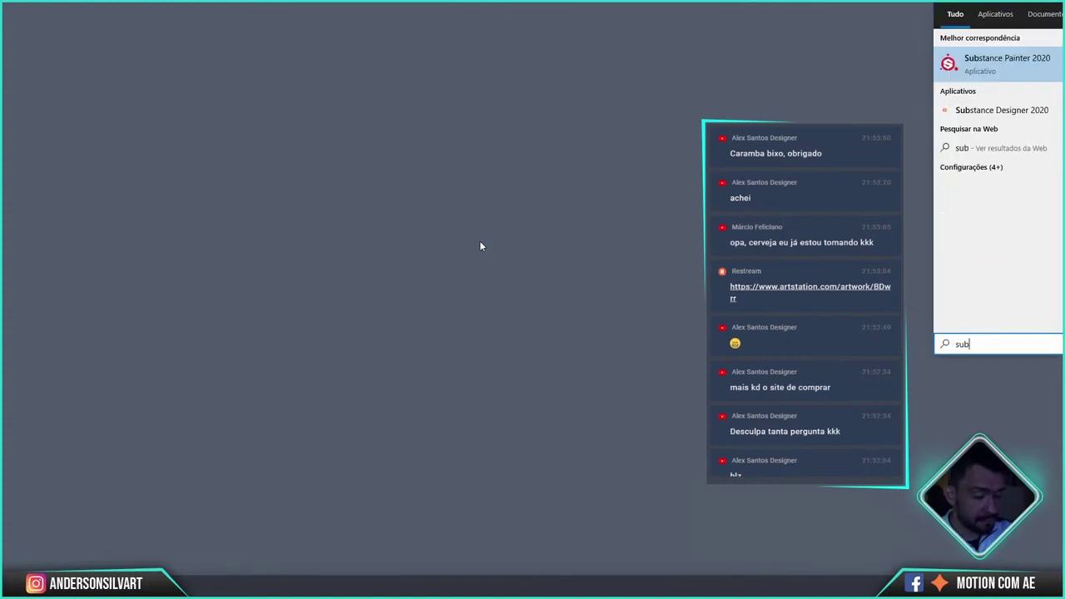
key("Return")
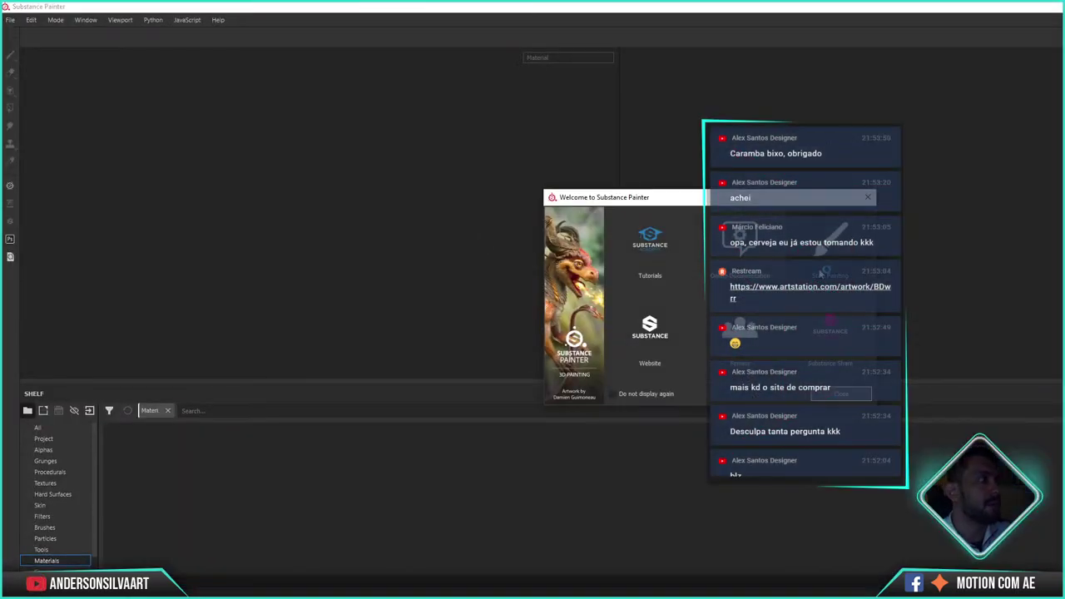
- Close the welcome screen, move and enlarge the Painter window to fill the screen, and shorten the shelf
left_click(826, 398)
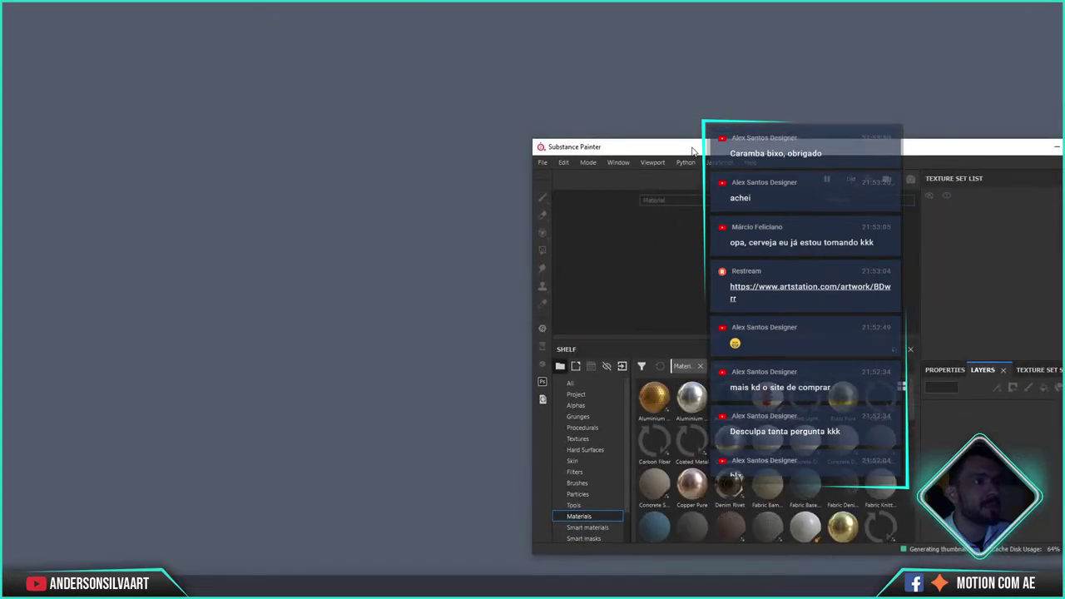
left_click_drag(693, 149, 162, 12)
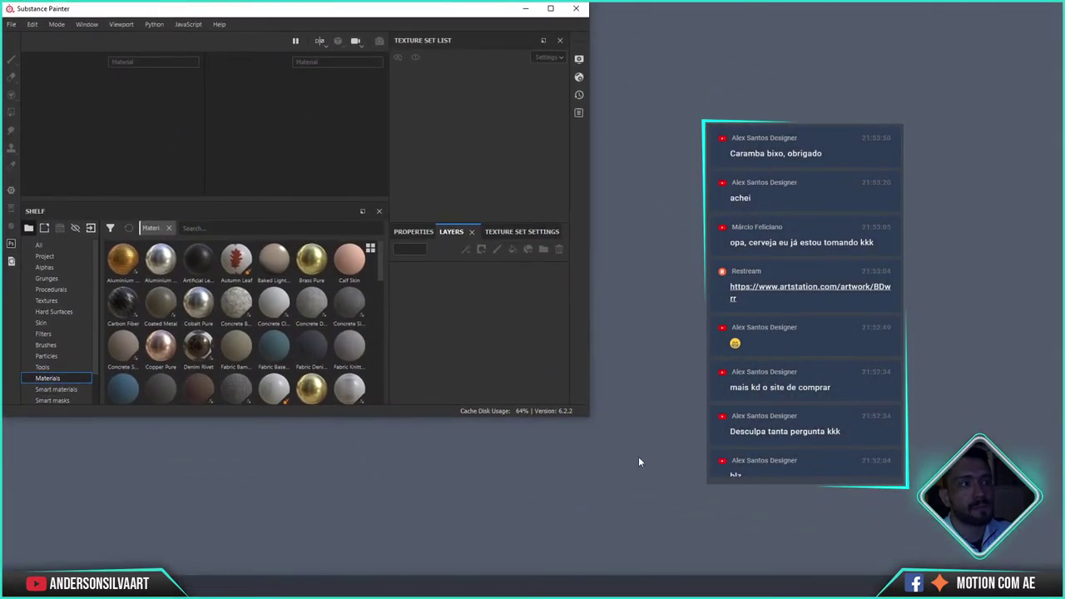
left_click_drag(587, 418, 1064, 574)
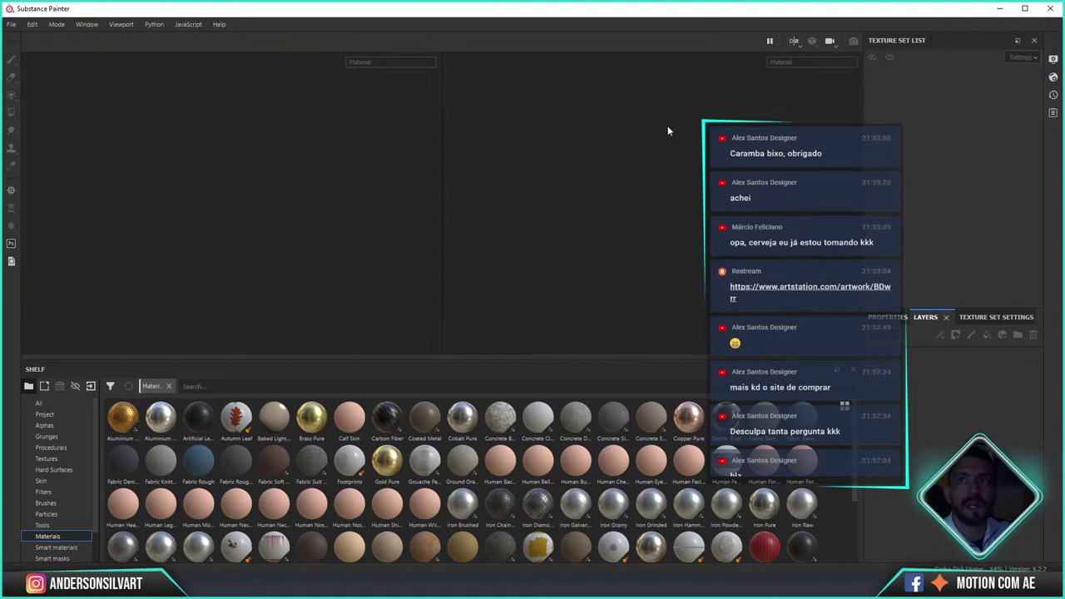
mouse_move(799, 129)
left_mouse_down()
mouse_move(125, 132)
mouse_move(134, 198)
mouse_move(740, 60)
left_mouse_up()
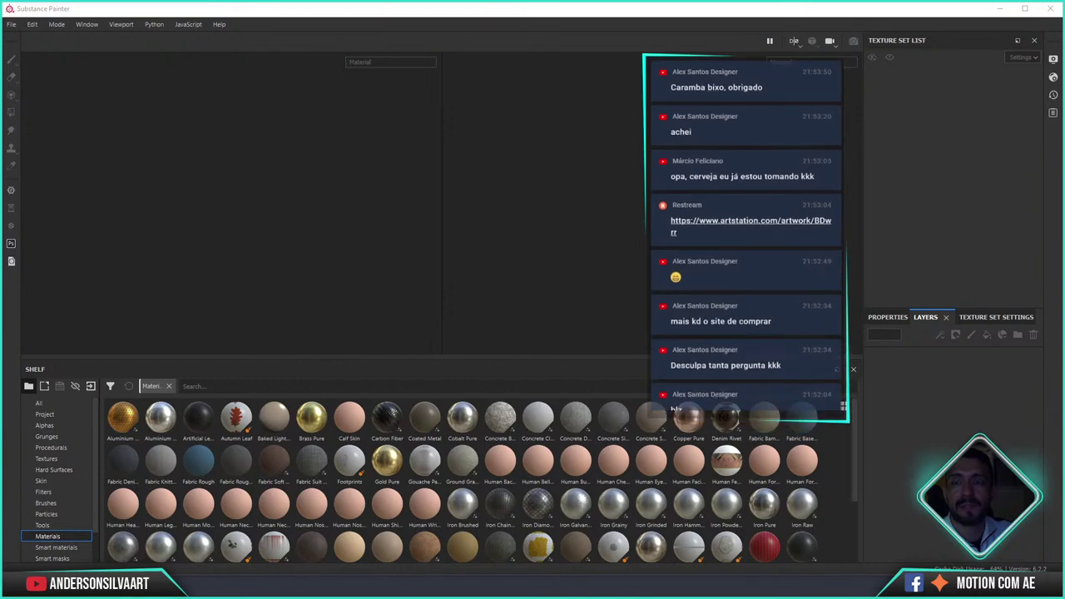
left_click_drag(526, 360, 534, 420)
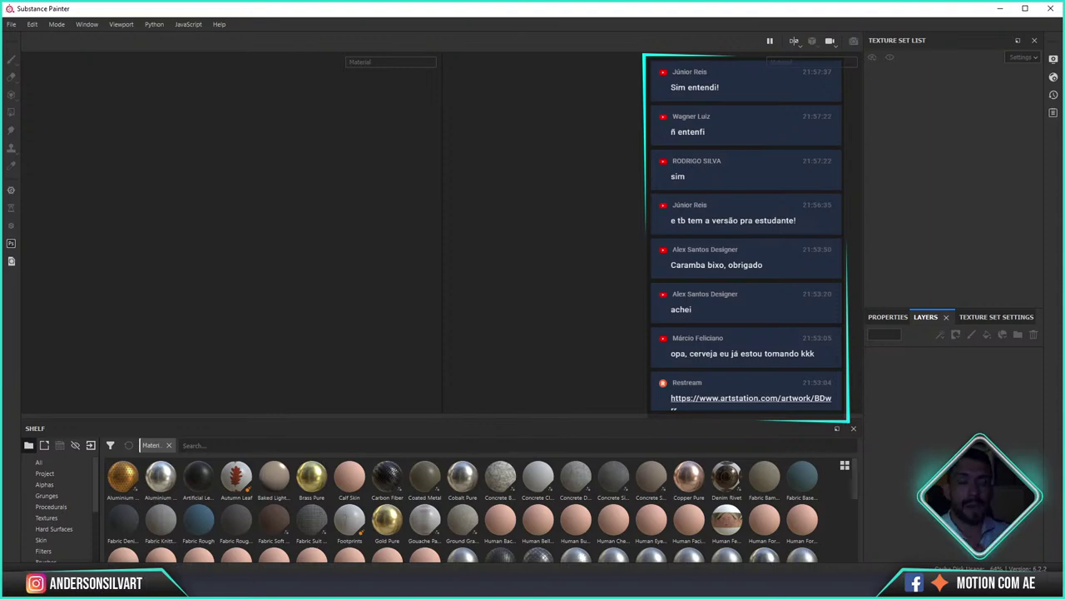
left_click(10, 24)
left_click(37, 41)
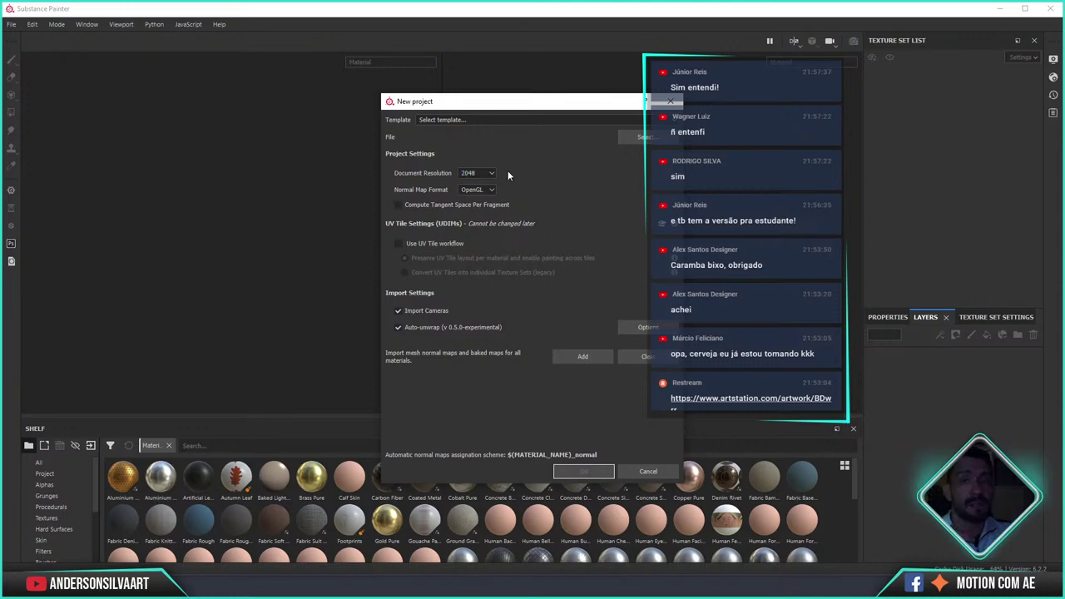
left_click(630, 138)
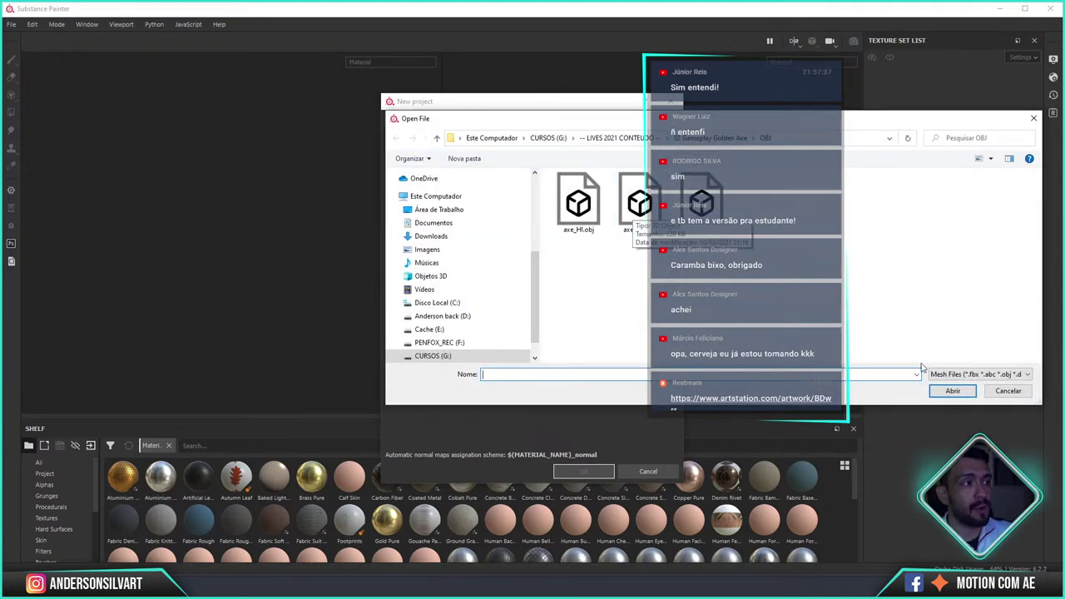
left_click(1008, 391)
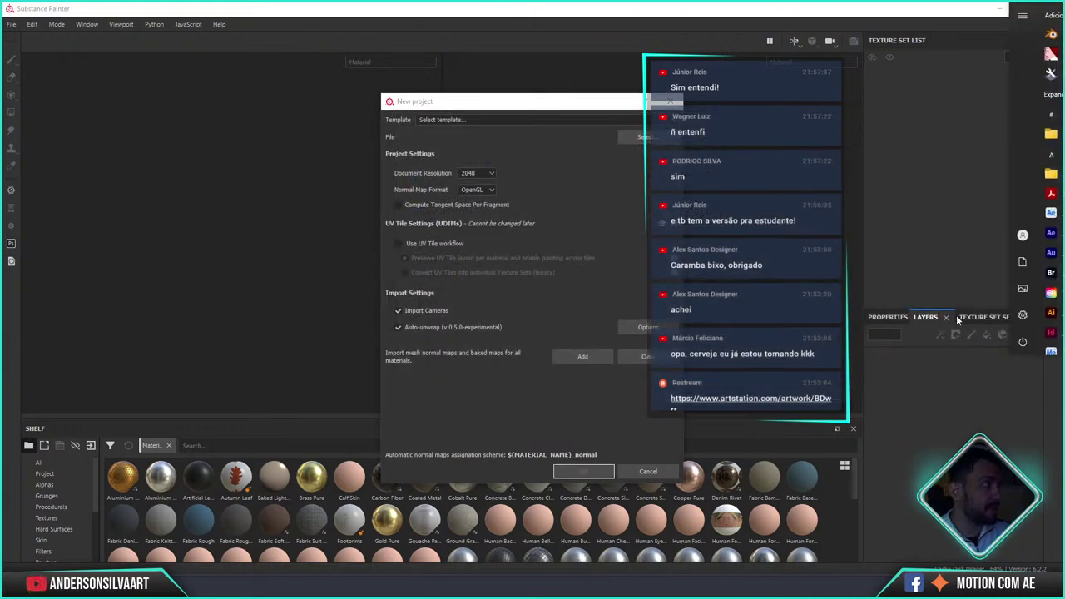
- Launch Cinema 4D R23 from a 'cin' Start search and close the Quick Start window
type("cin")
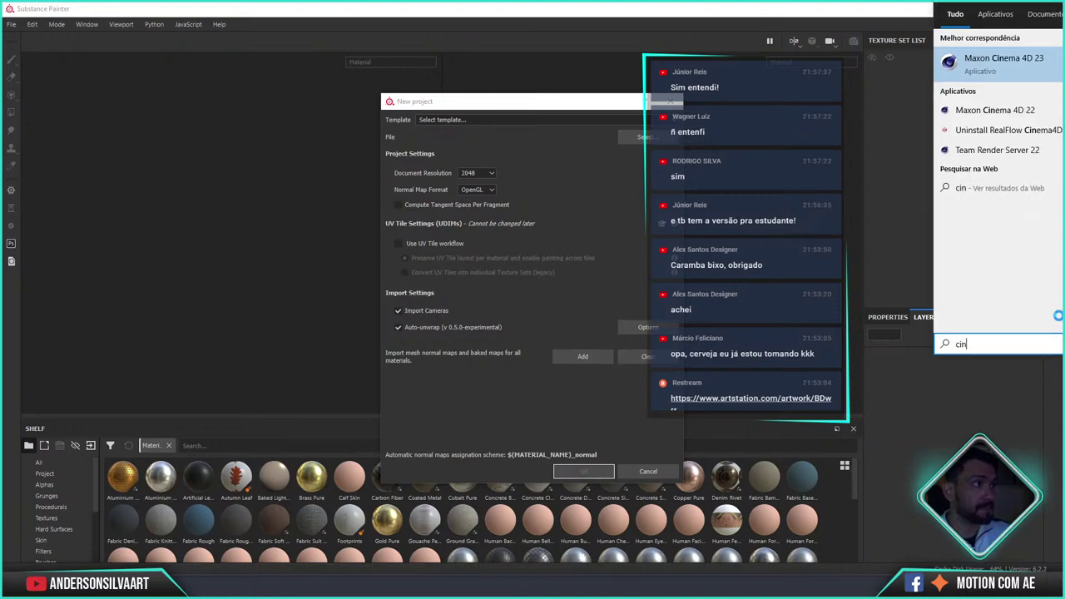
key("Return")
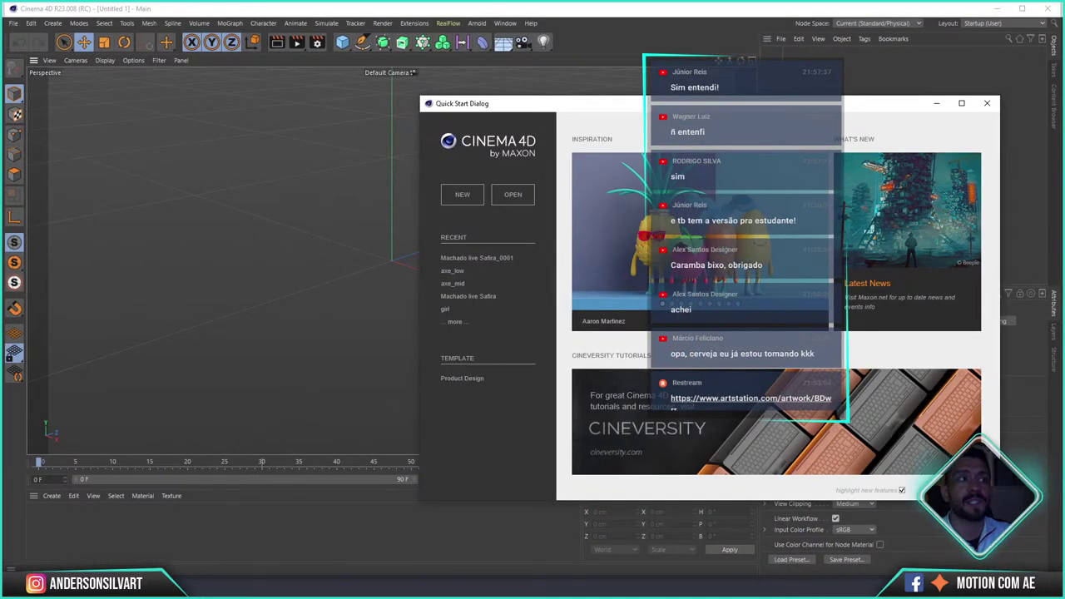
left_click(986, 103)
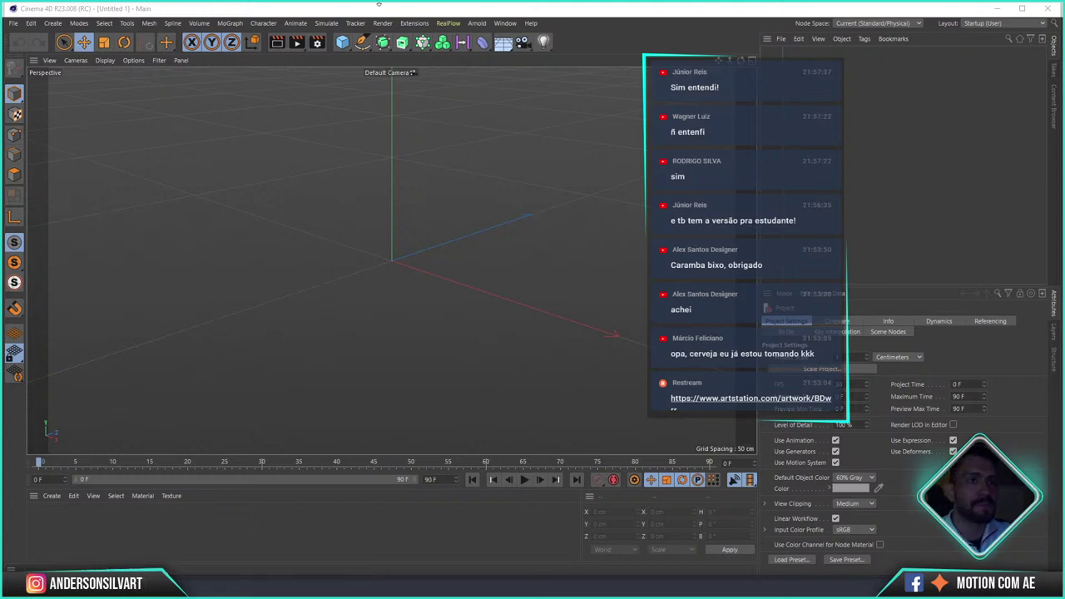
- Open axe_low.obj from the Golden Axe OBJ folder with the default OBJ import settings
left_click(15, 25)
left_click(46, 51)
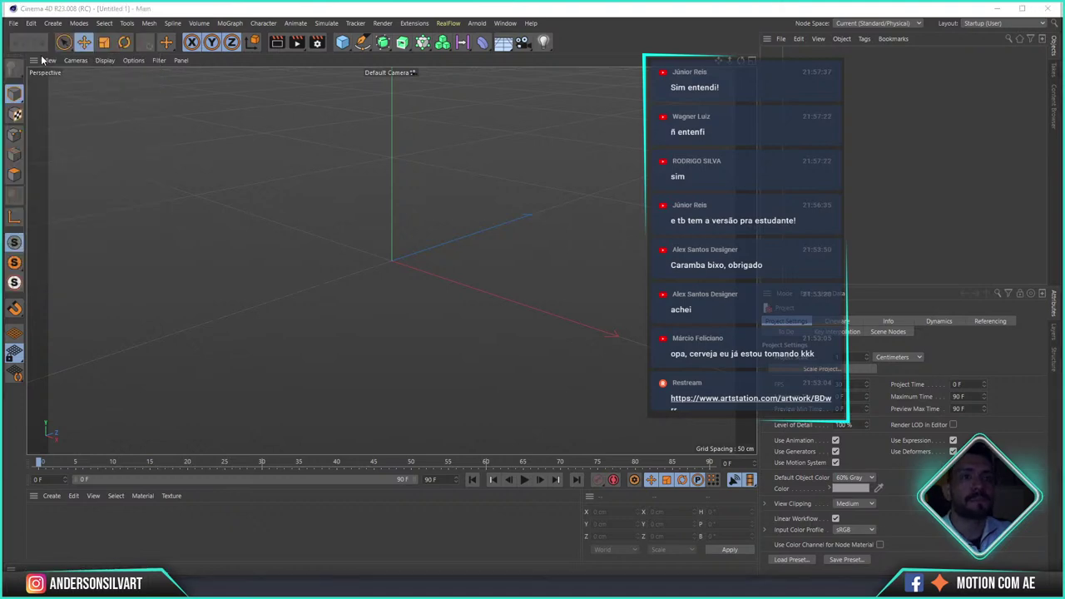
left_click(389, 110)
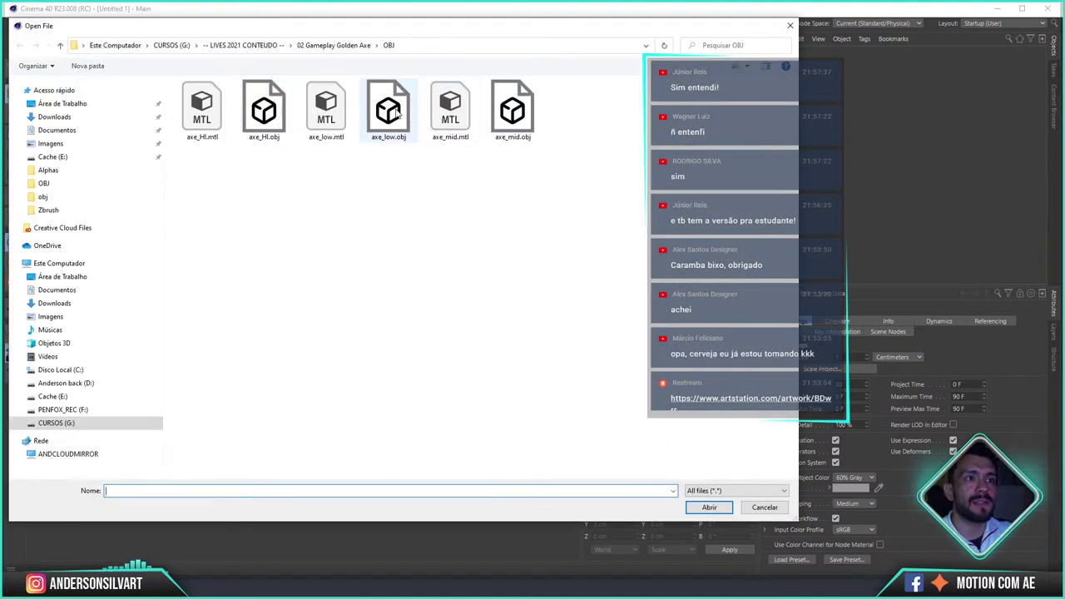
double_click(391, 110)
left_click(377, 340)
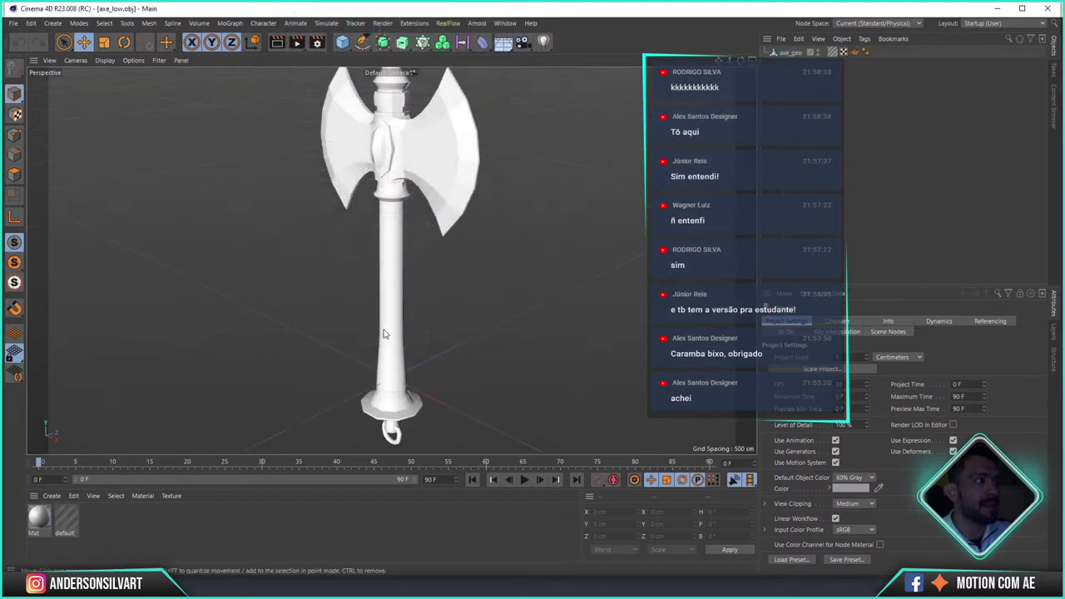
- Switch to Gouraud Shading (Lines) and move the low-poly axe left to X −989.512 cm
left_click(105, 60)
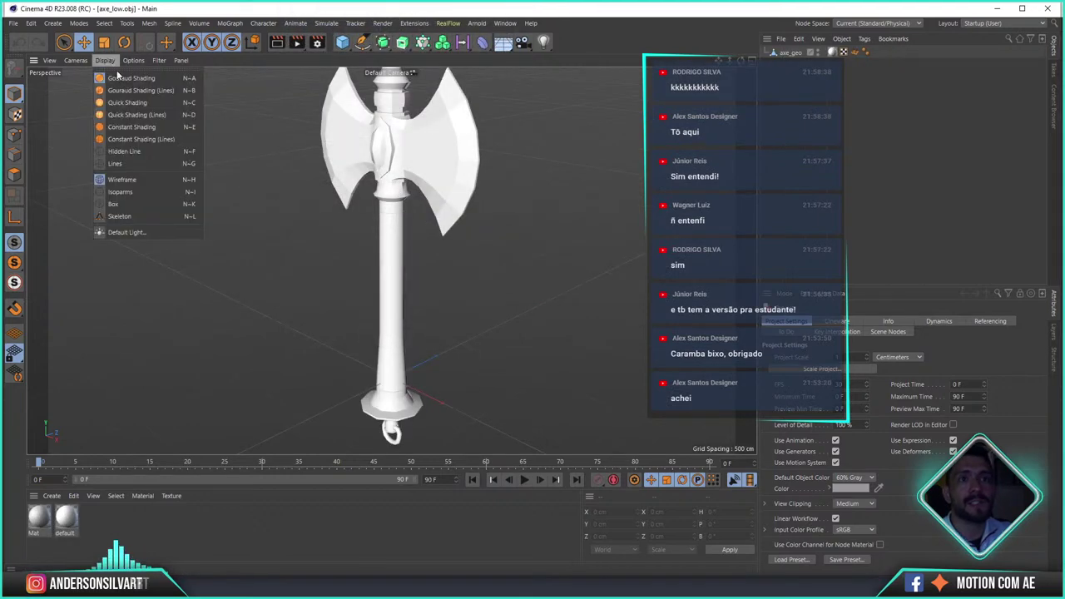
left_click(133, 83)
left_click_drag(422, 260, 467, 283, "alt")
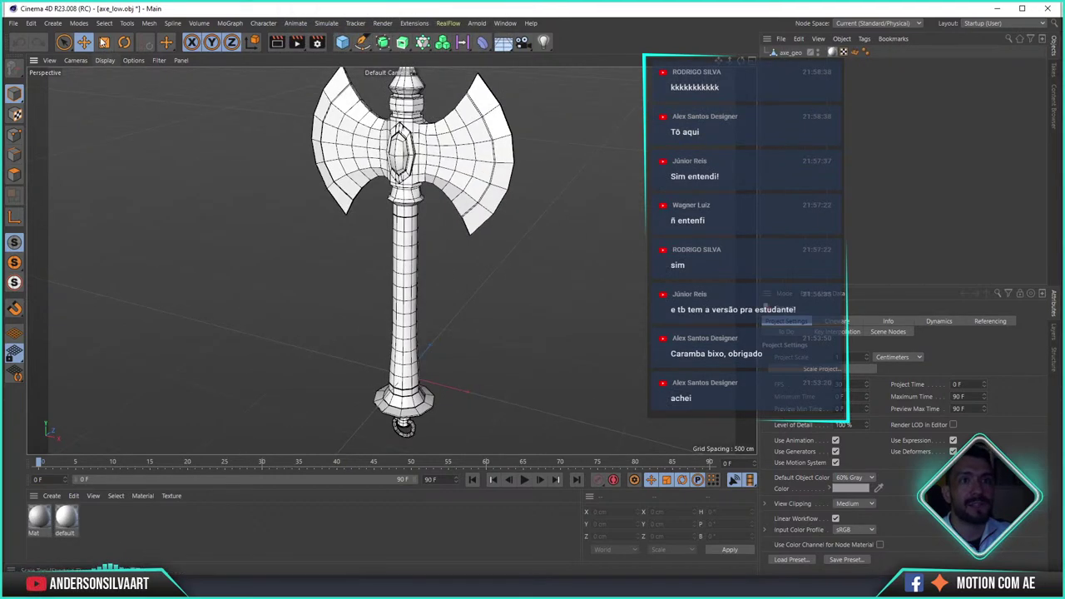
left_click(790, 52)
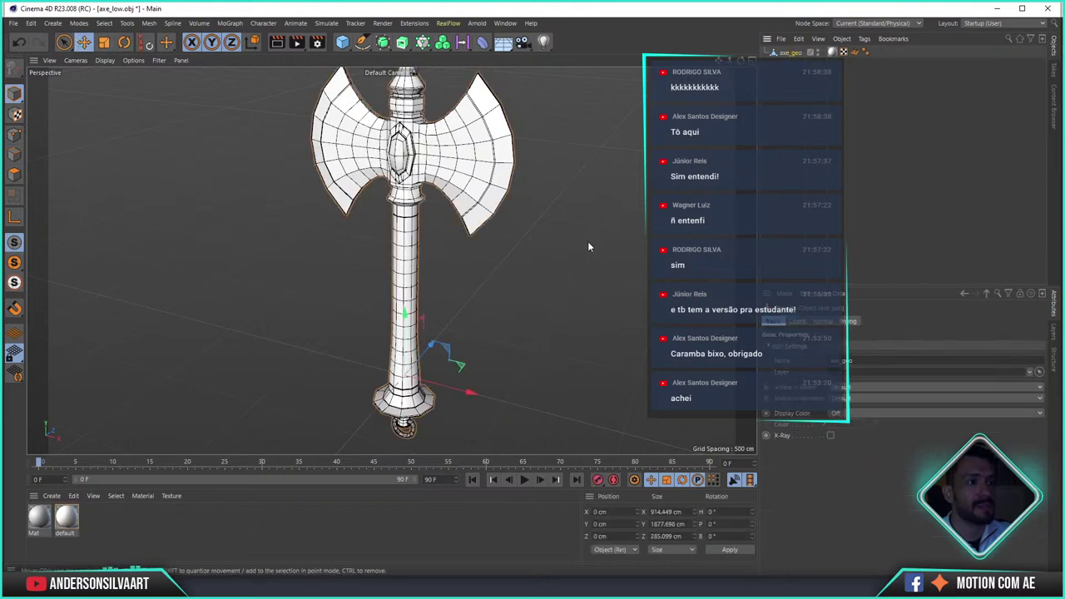
left_click_drag(470, 395, 294, 347)
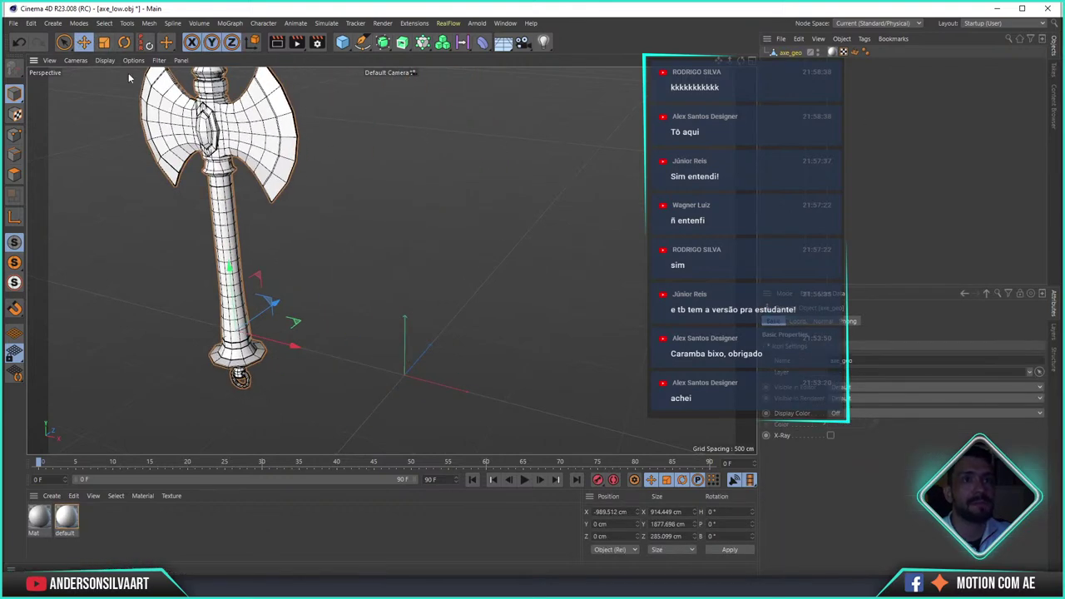
- Merge the mid-poly axe_mid.obj into the scene and zoom out
left_click(14, 23)
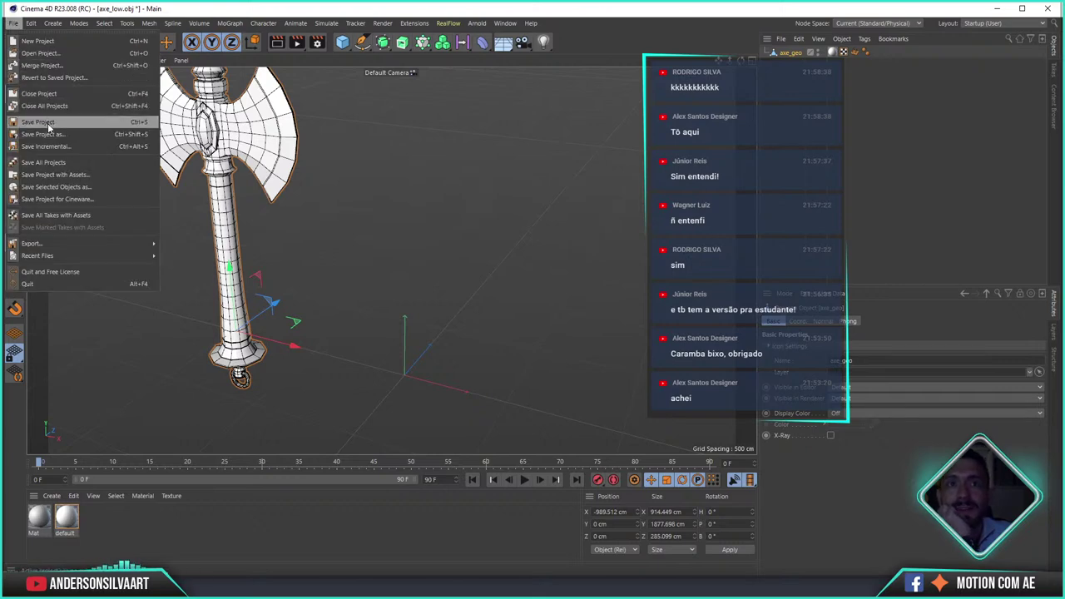
left_click(48, 66)
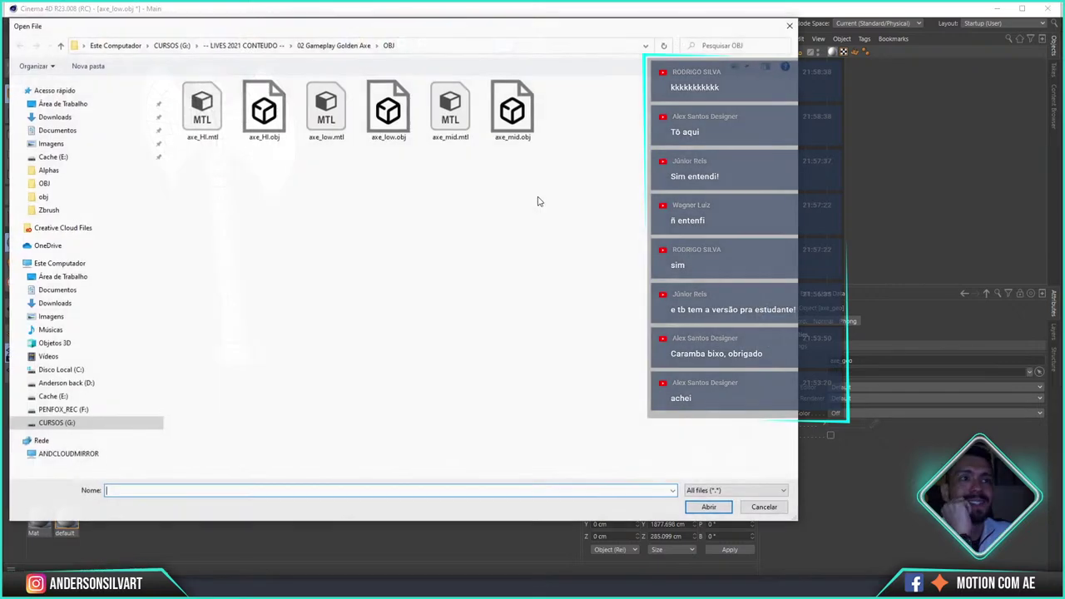
double_click(518, 110)
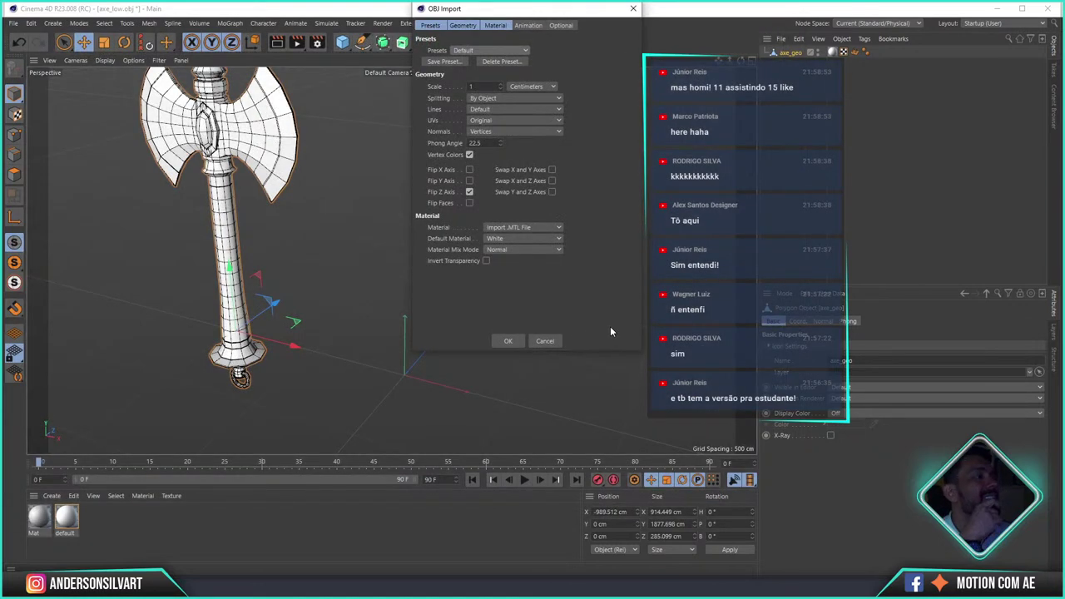
left_click(506, 339)
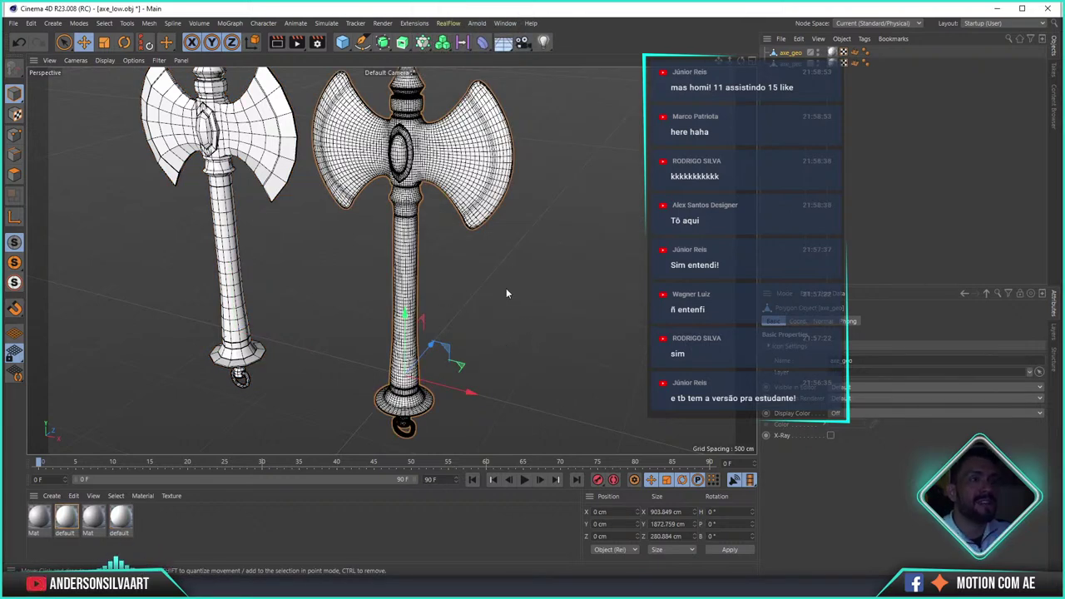
scroll(506, 293, "down", 3)
scroll(476, 285, "down", 2)
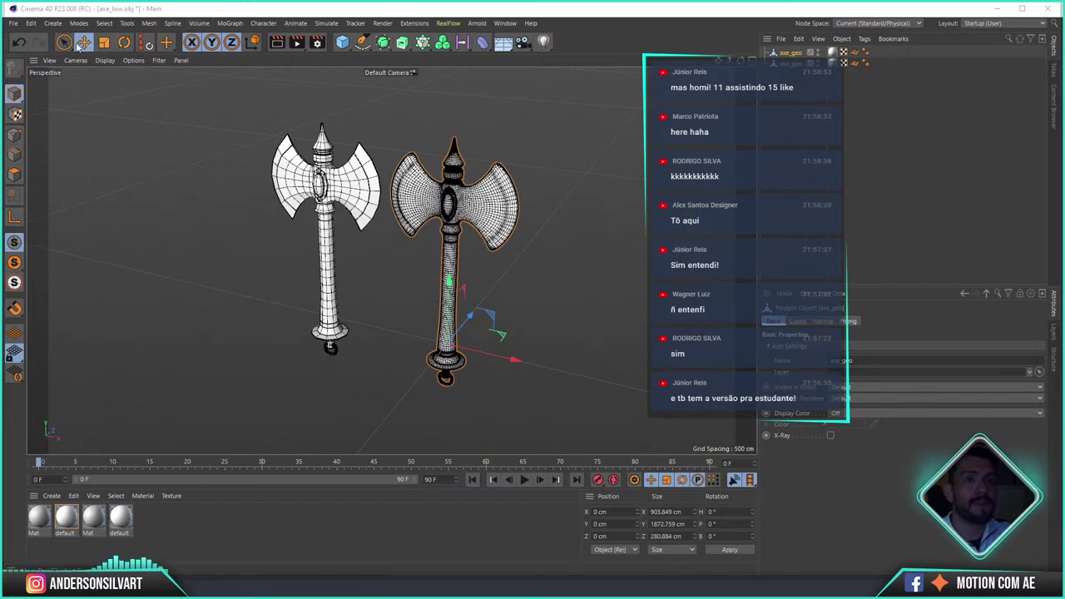
- Merge the high-poly axe_HI.obj into the scene and drag it to the right
left_click(13, 22)
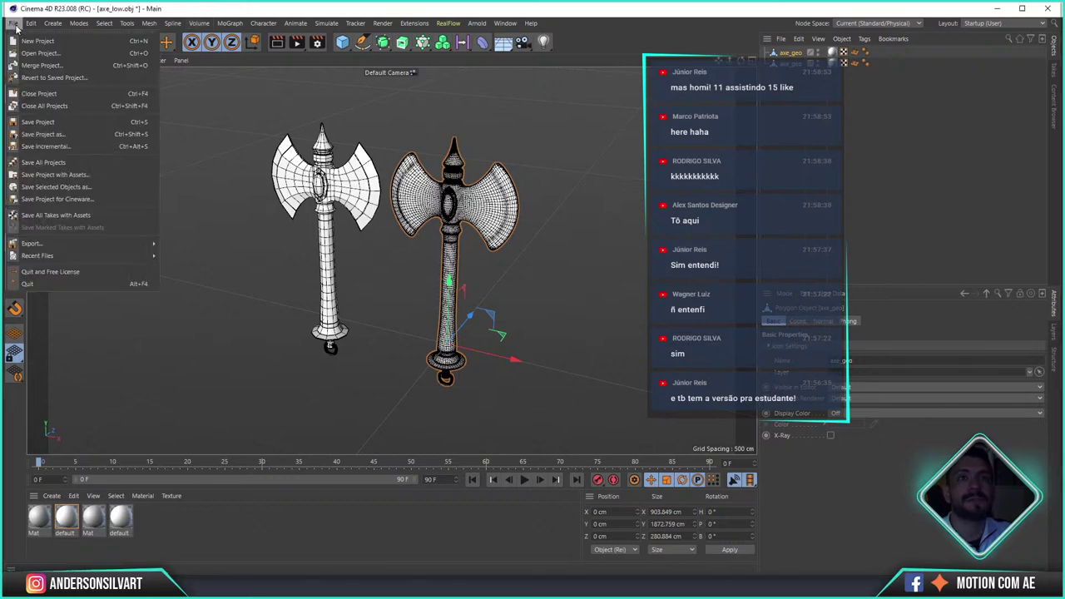
left_click(61, 66)
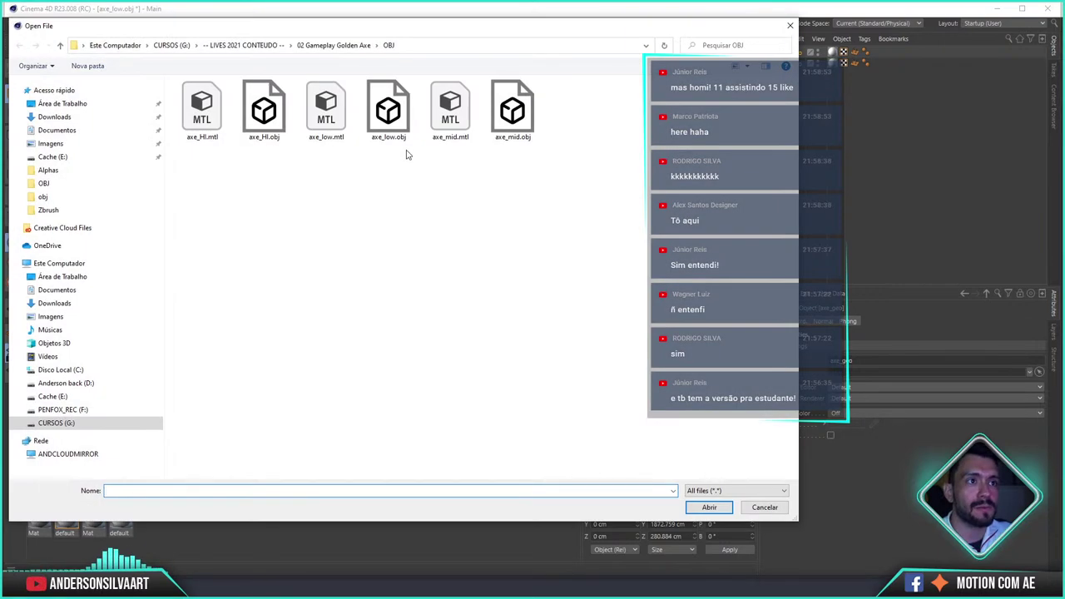
double_click(264, 108)
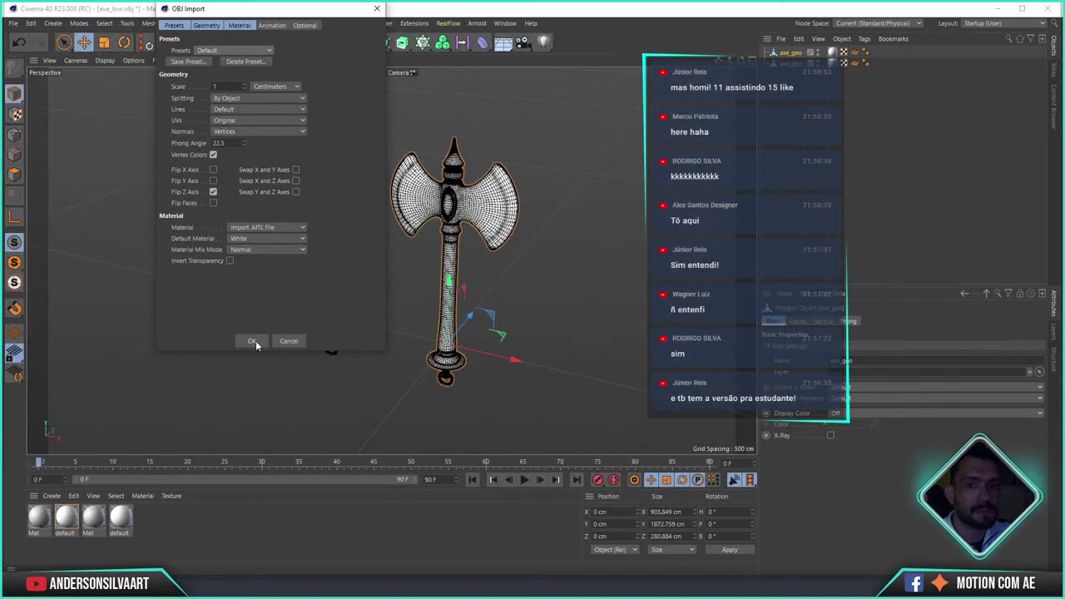
left_click(254, 341)
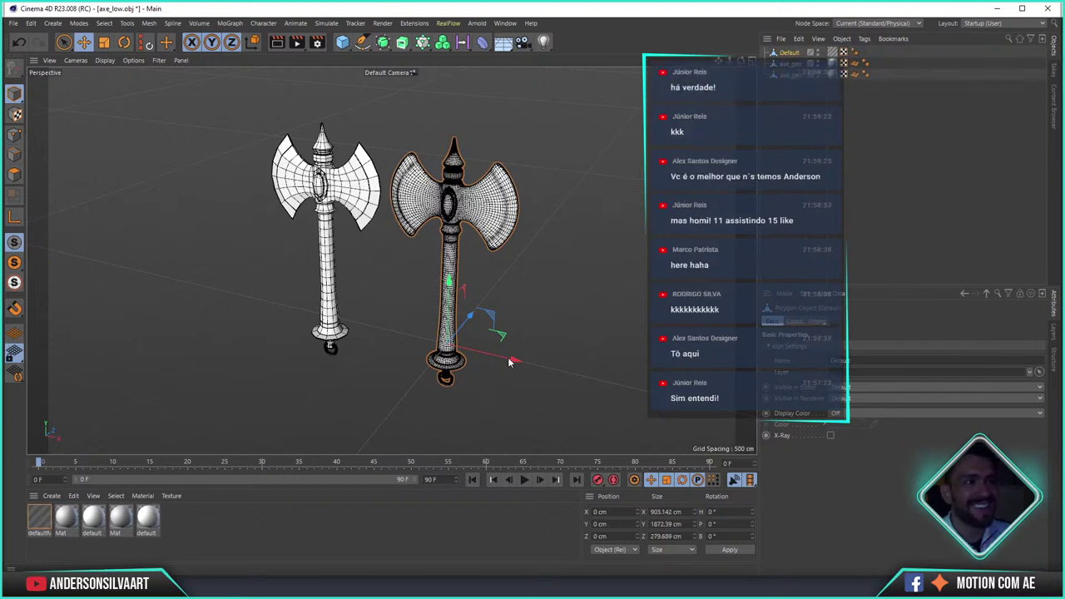
left_click_drag(512, 360, 645, 372)
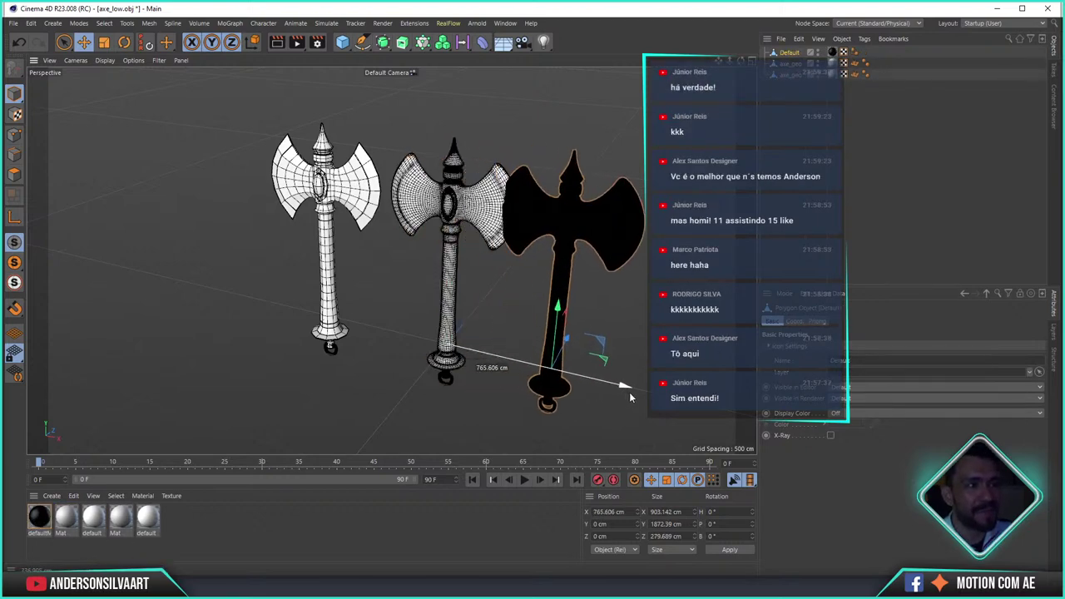
- Remove the dark material's texture tag from the high-poly axe
left_click(105, 60)
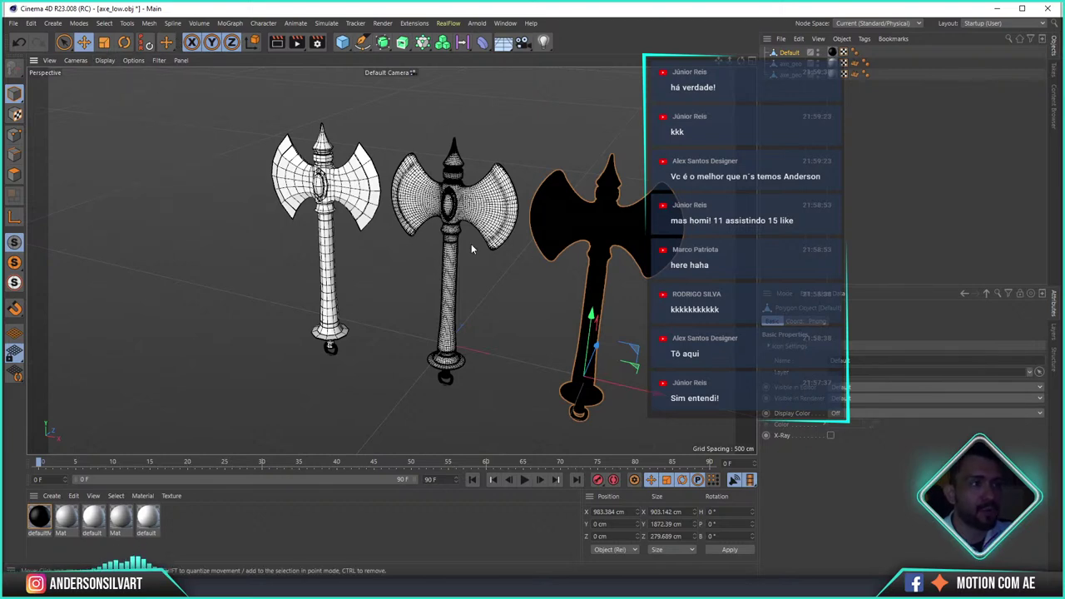
key("n")
key("a")
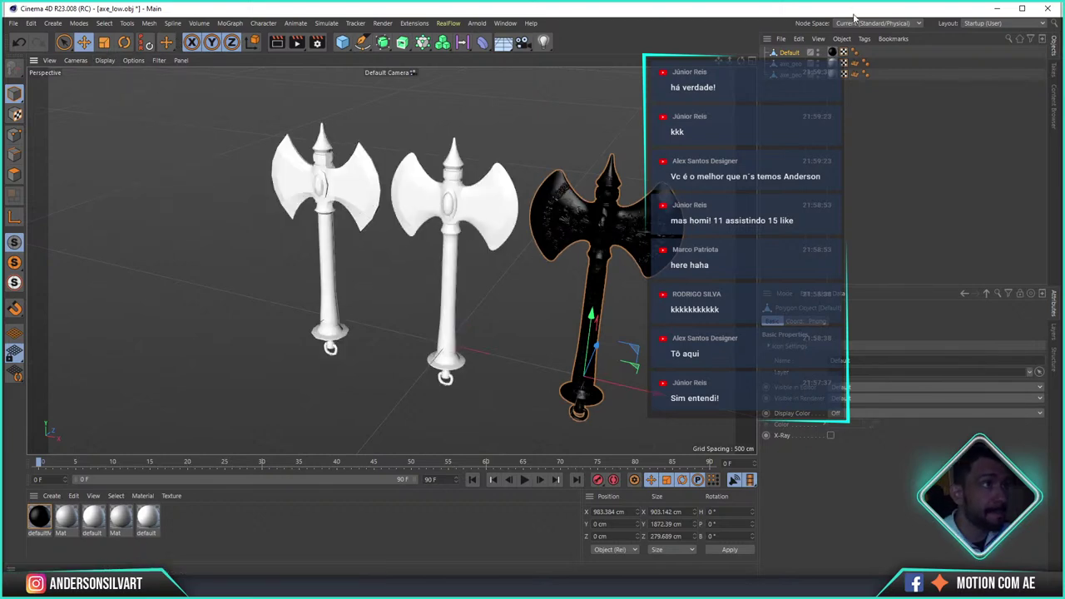
left_click(833, 53)
left_click_drag(834, 53, 836, 75, "ctrl")
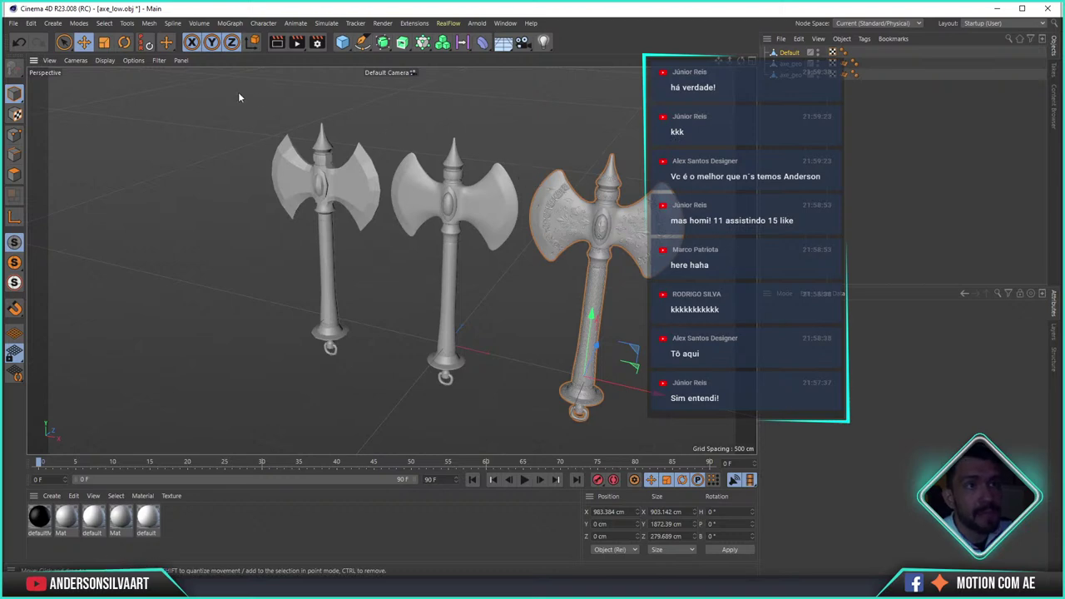
- Set the viewport back to Gouraud shading and select the low-poly axe on the left
left_click(105, 60)
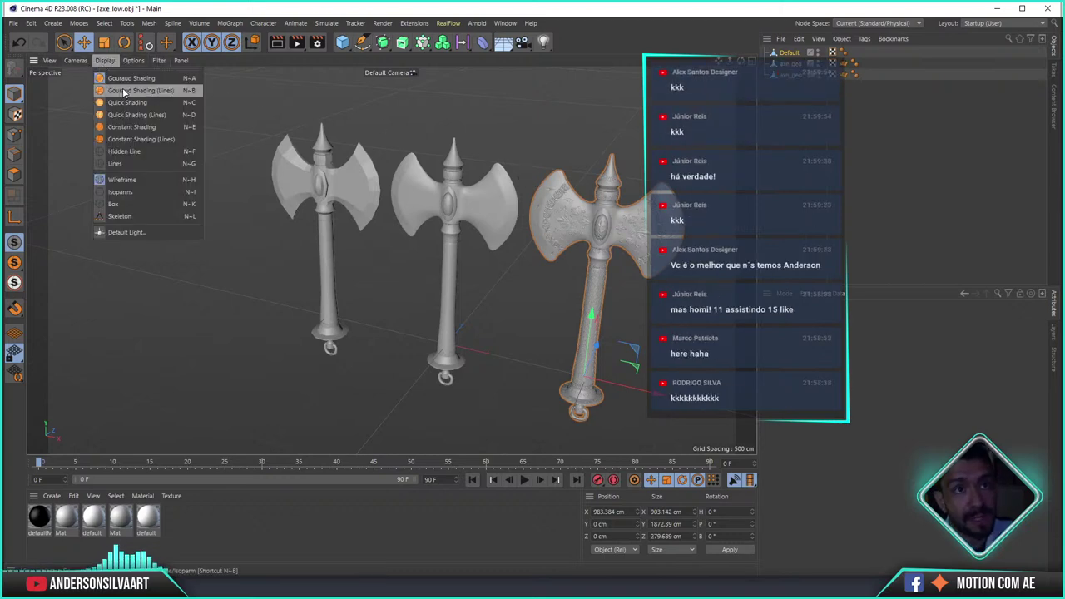
left_click(176, 78)
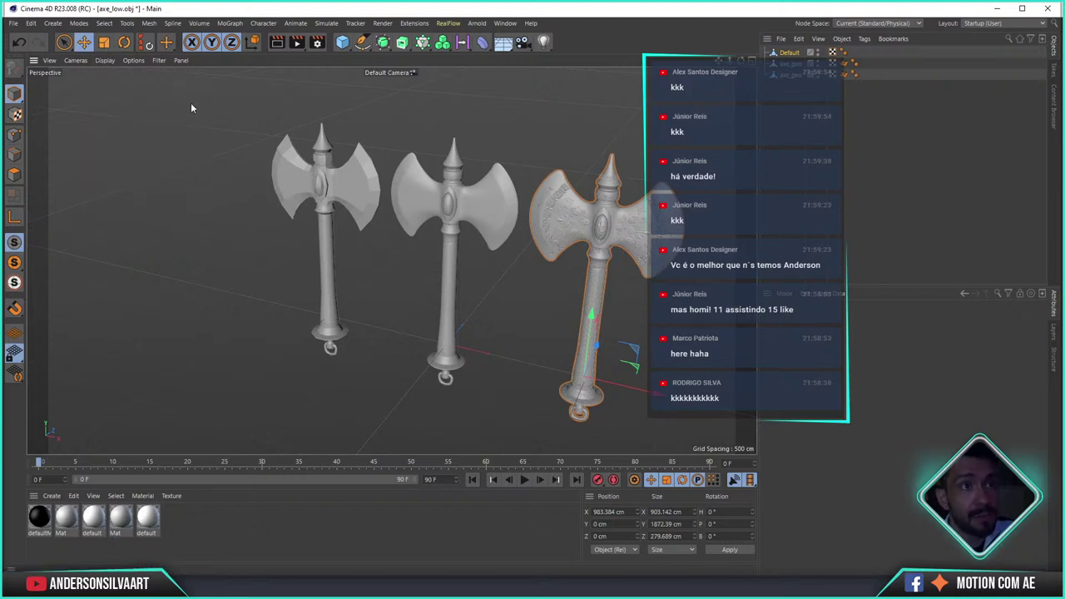
left_click(353, 186)
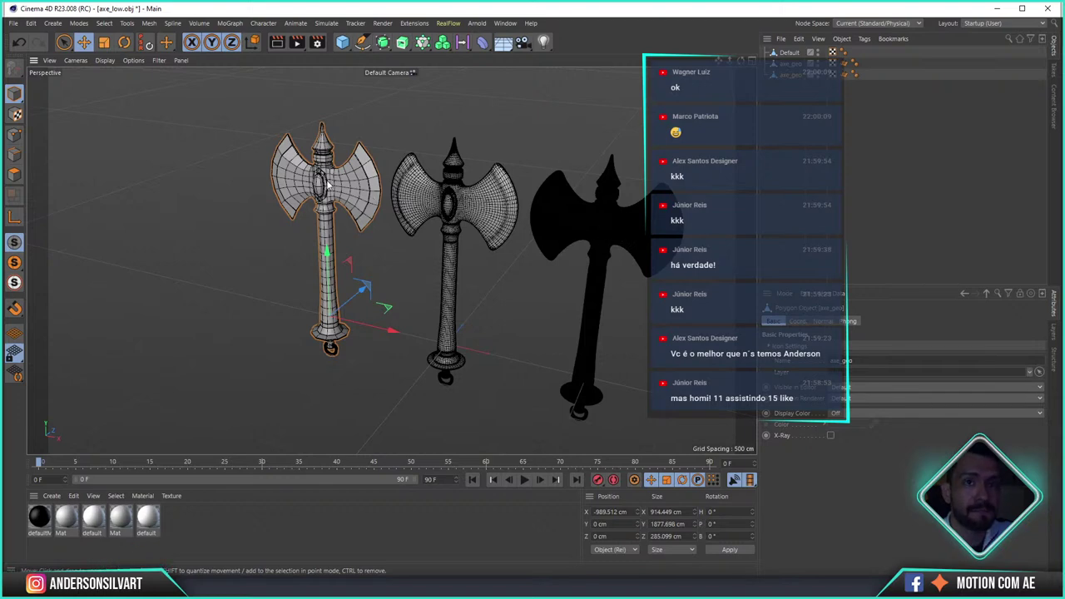
- Set the three axes to Gouraud shading, review the black material's axe_HI.bmp texture, and quit Cinema 4D
left_click(105, 60)
left_click(121, 78)
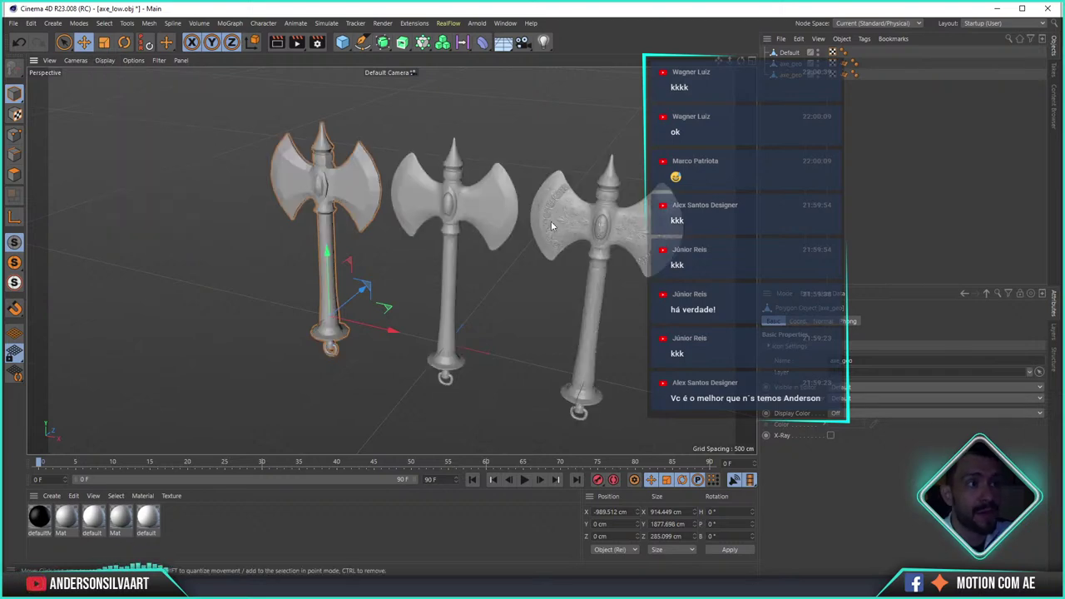
double_click(36, 519)
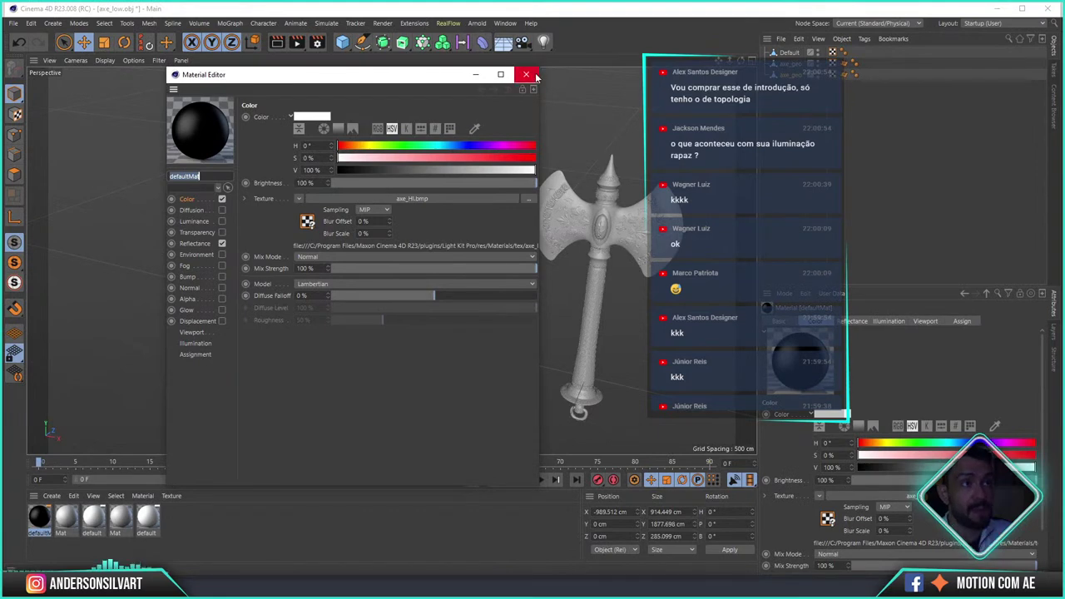
left_click(533, 76)
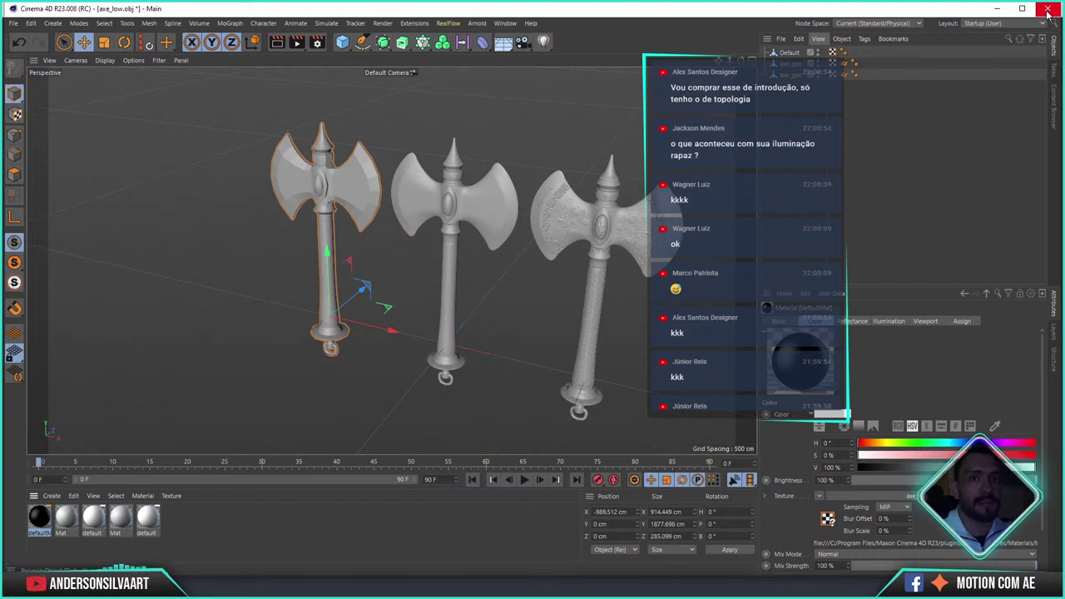
left_click(1047, 10)
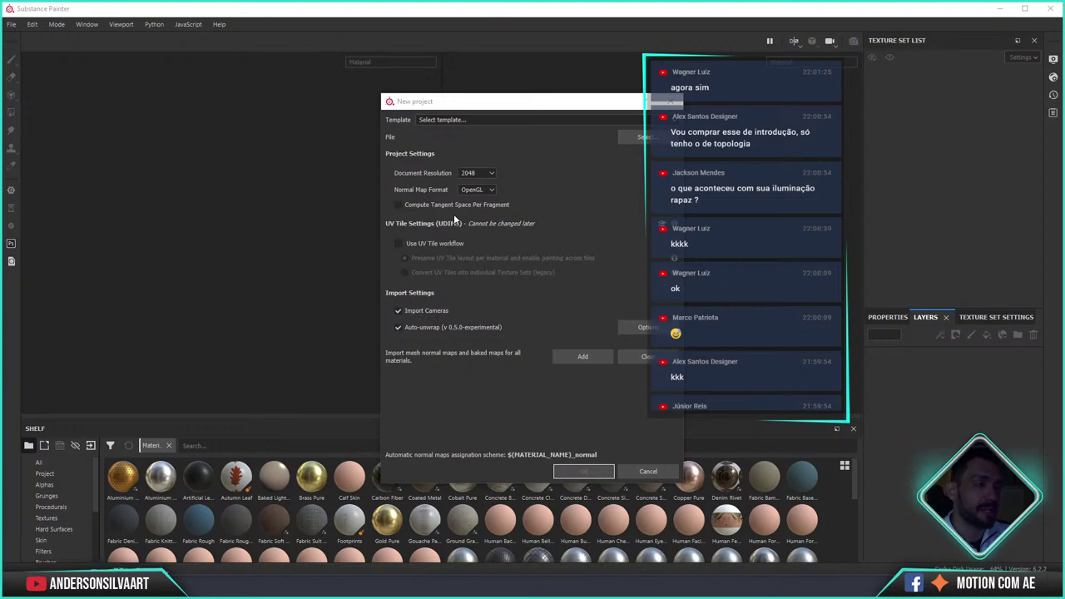
- Create a new project from axe_low.obj, orbit the loaded axe, and show its Texture Set Settings
left_click(641, 138)
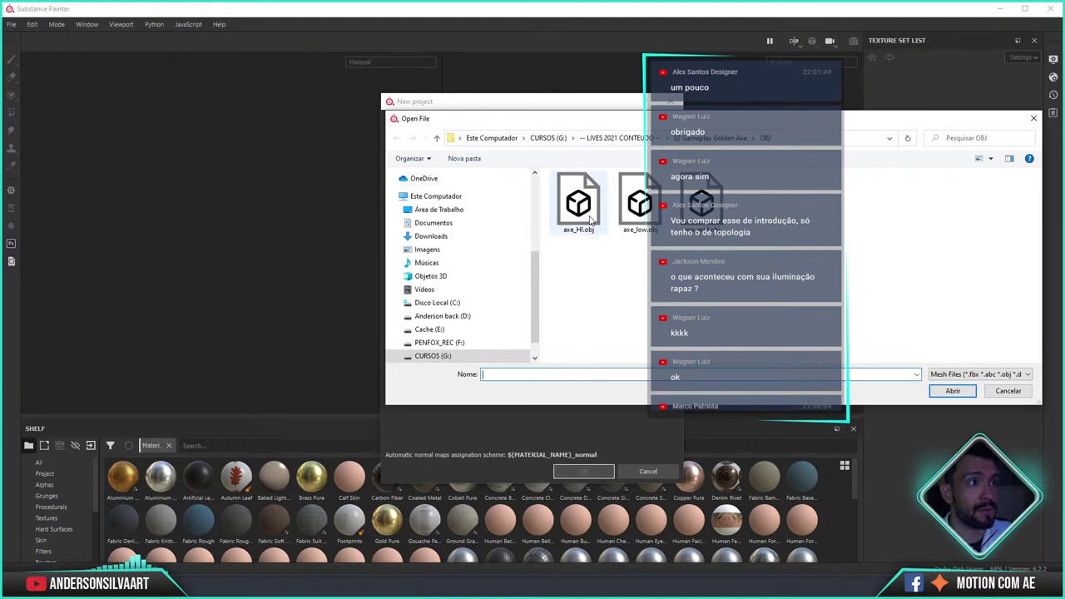
double_click(645, 204)
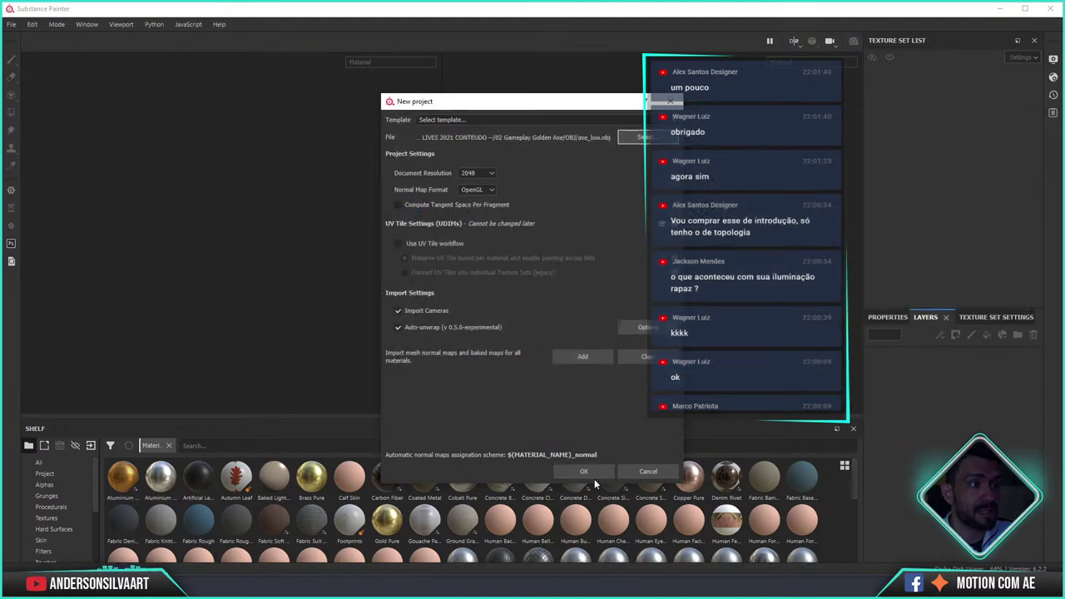
left_click(583, 471)
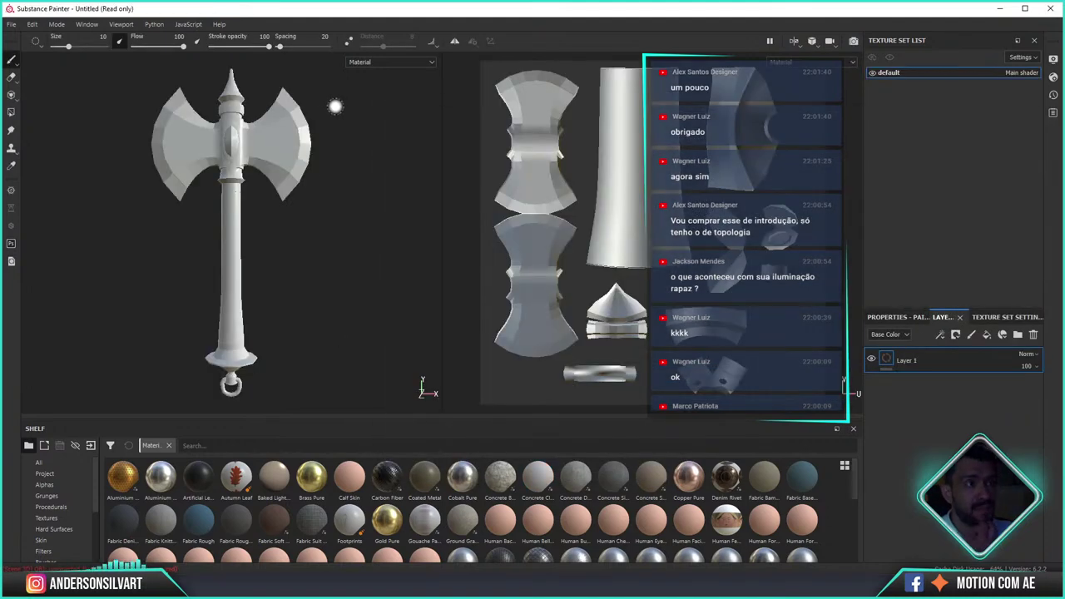
mouse_move(379, 126)
left_mouse_down("alt")
mouse_move(346, 143)
mouse_move(350, 168)
left_mouse_up("alt")
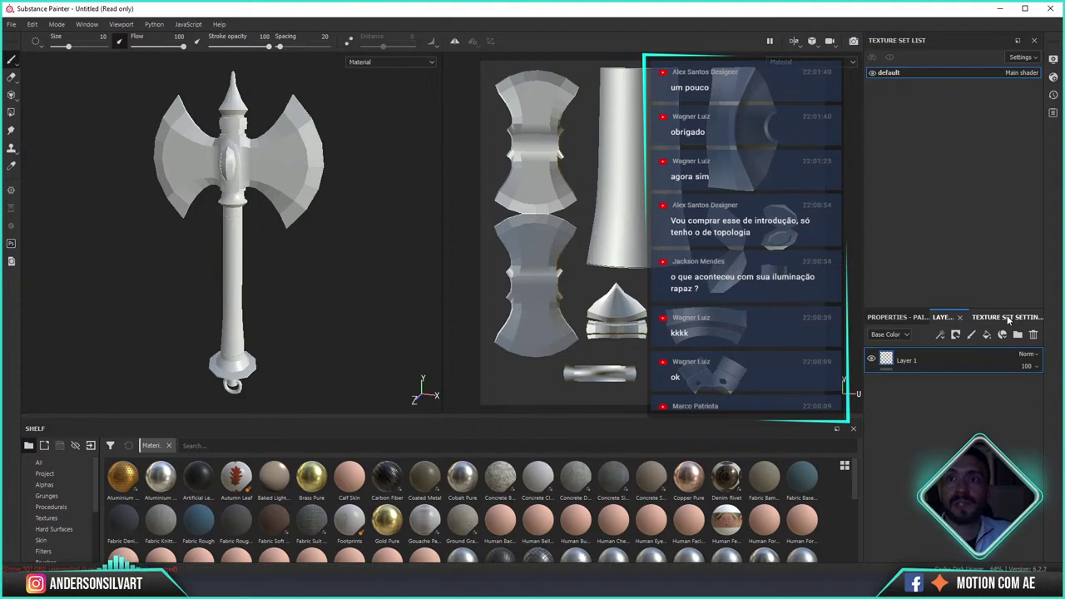
left_click(1008, 320)
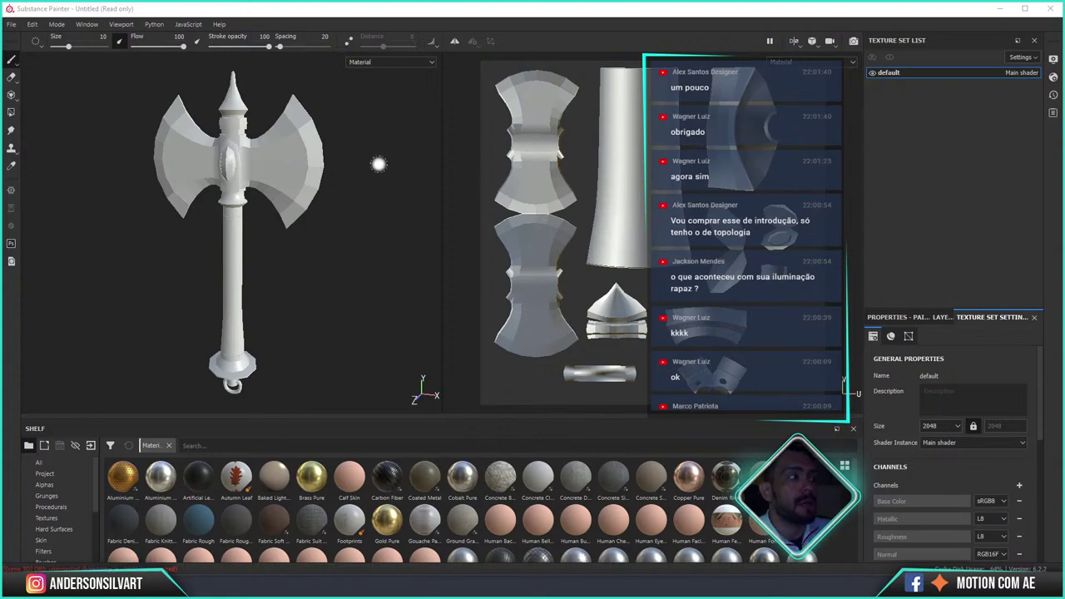
mouse_move(341, 199)
left_mouse_down("alt")
mouse_move(317, 202)
mouse_move(368, 202)
mouse_move(325, 195)
left_mouse_up("alt")
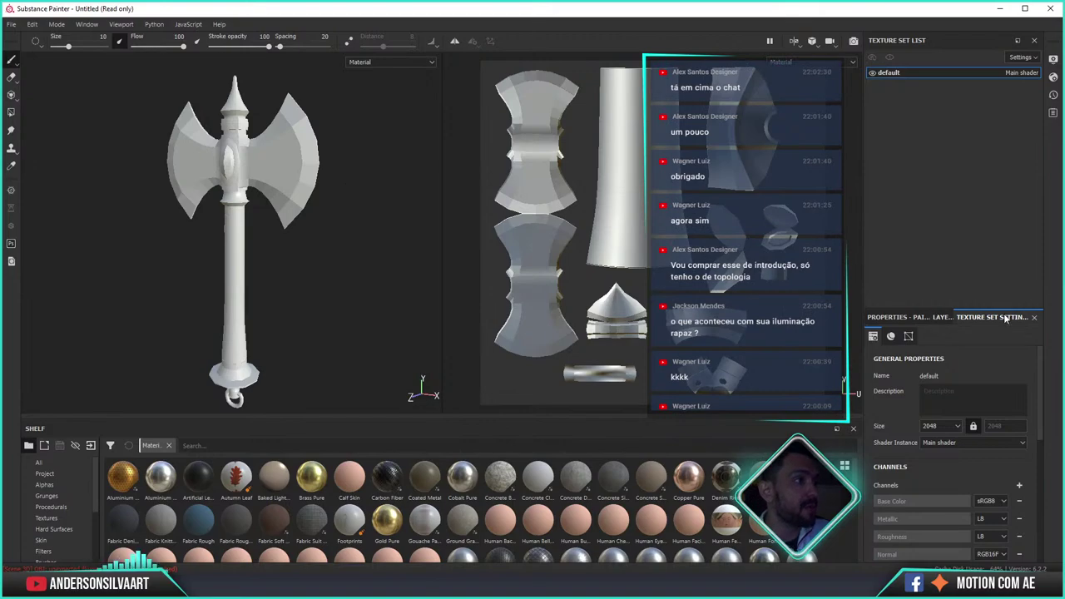
key("Tab")
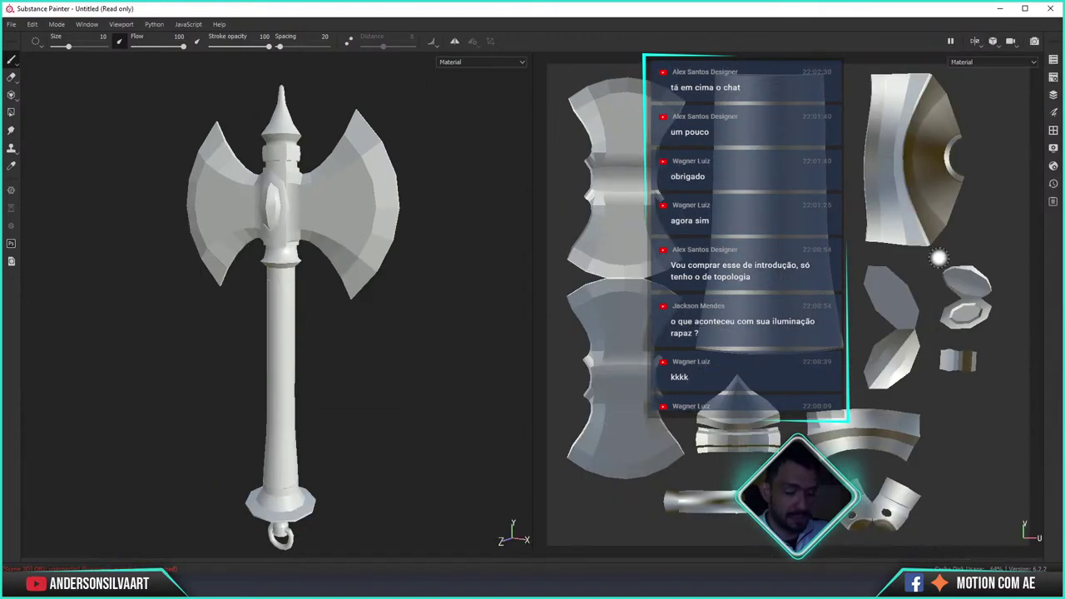
key("Tab")
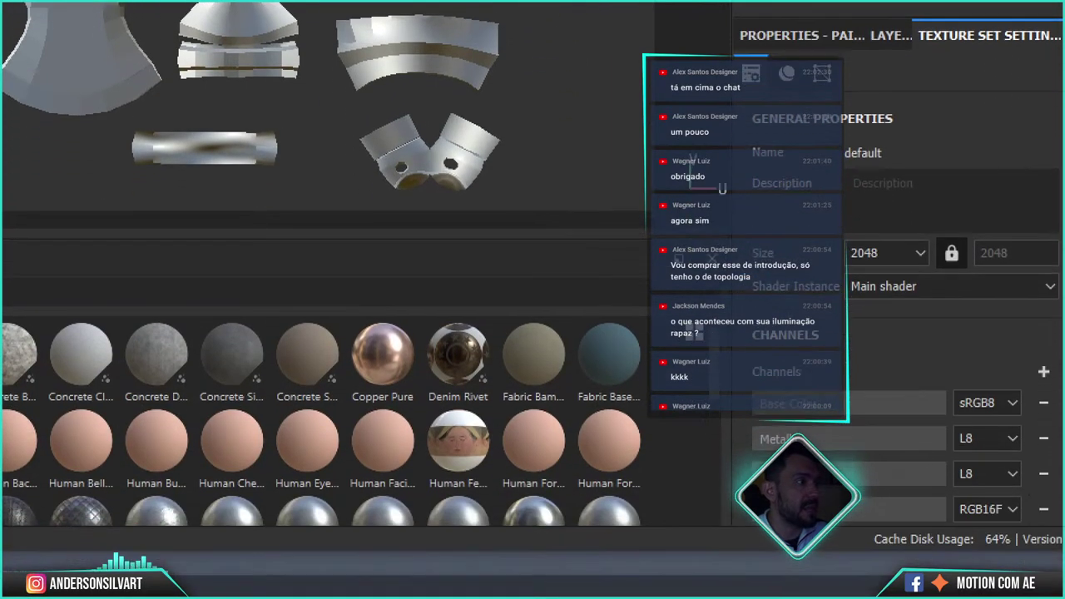
scroll(1039, 429, "down", 3)
scroll(1032, 382, "down", 4)
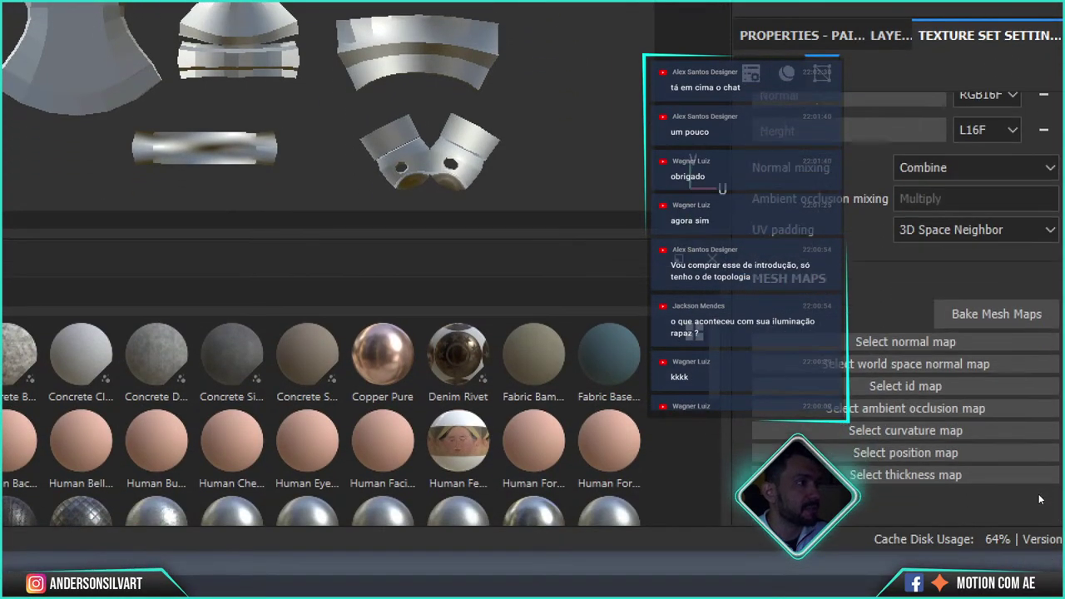
scroll(1026, 341, "down", 3)
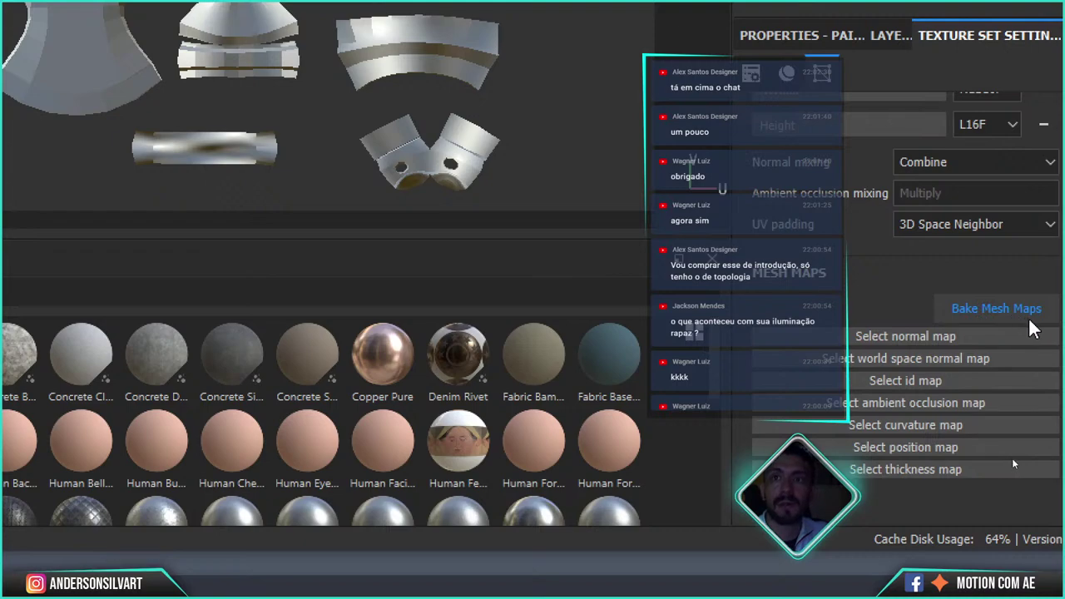
left_click(1037, 320)
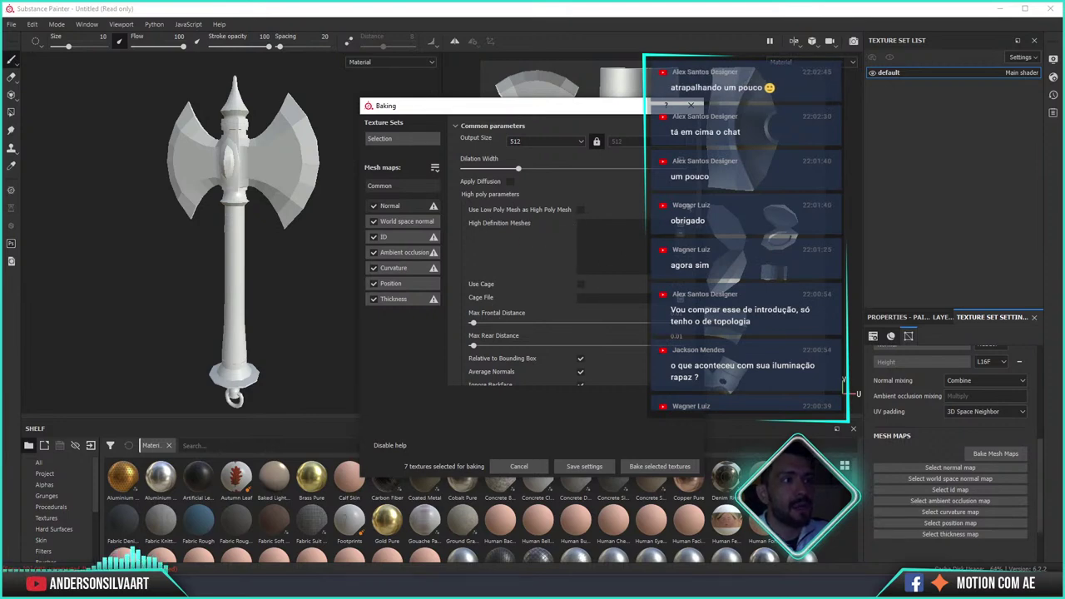
- Review the baking parameters, leave Antialiasing at None, and check the seven selected mesh maps
scroll(602, 261, "down", 2)
scroll(603, 261, "down", 1)
scroll(602, 261, "down", 1)
scroll(602, 262, "down", 1)
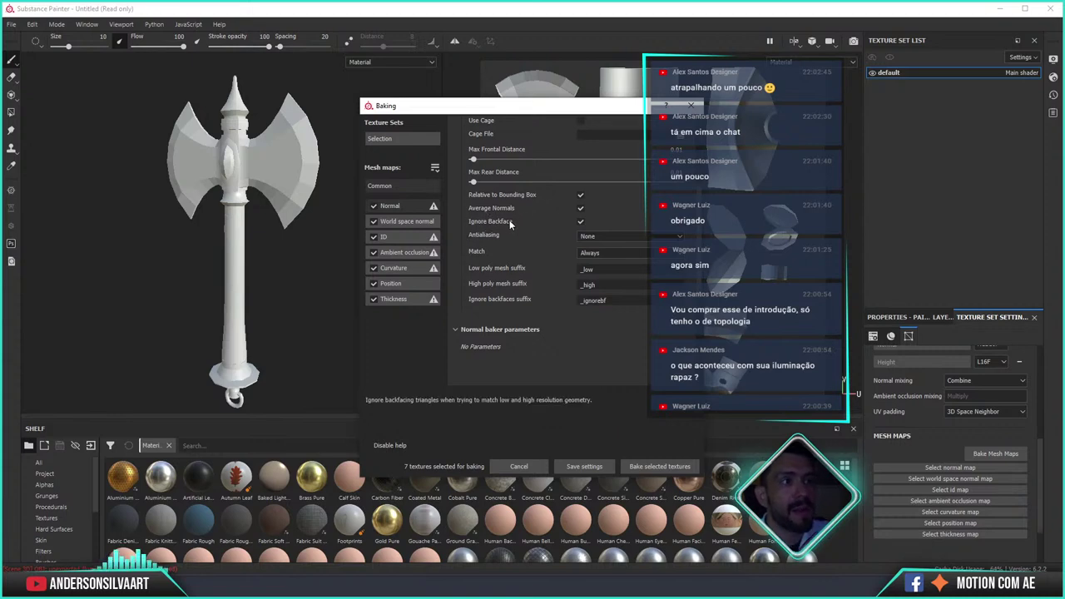
left_click(605, 239)
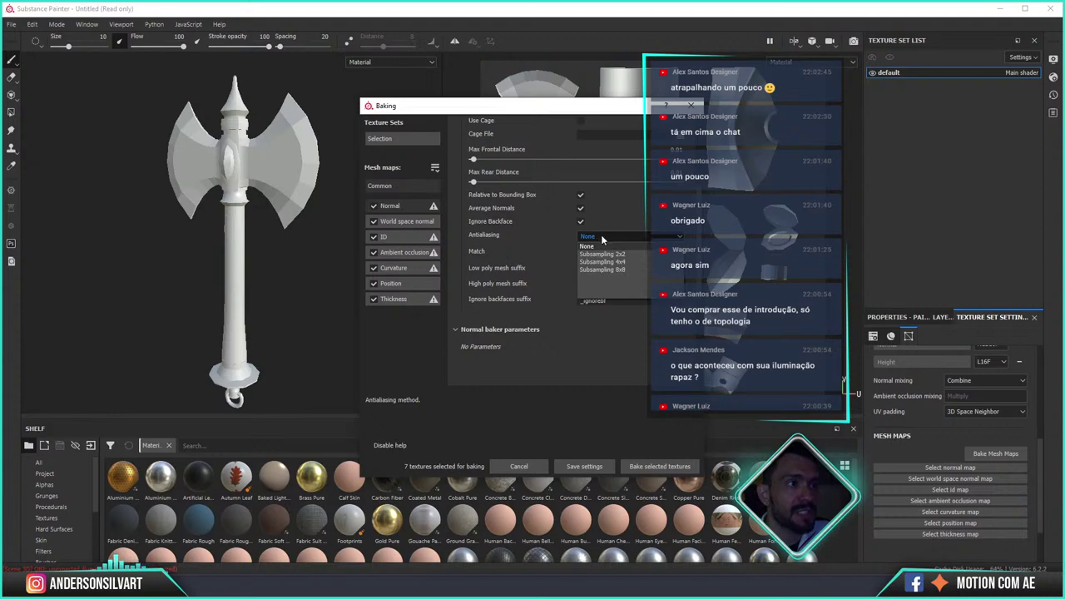
left_click(602, 218)
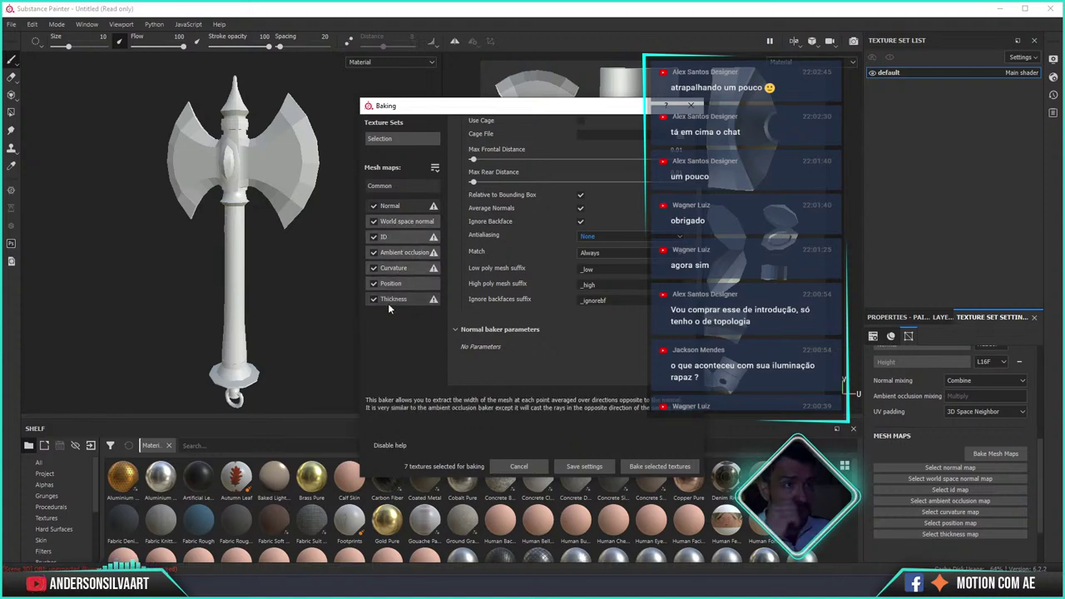
left_click(436, 169)
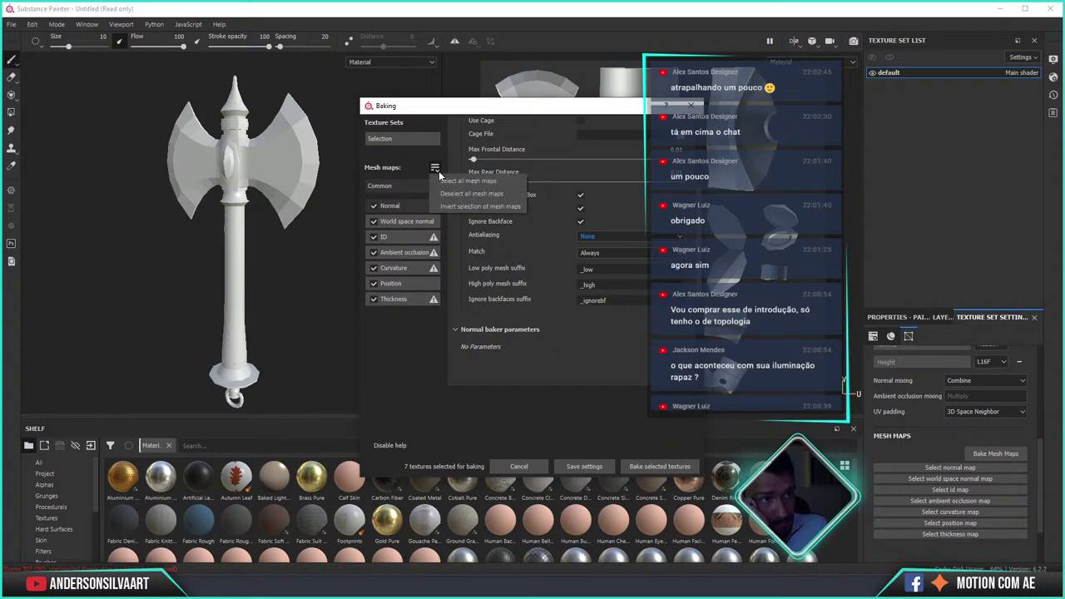
left_click(416, 366)
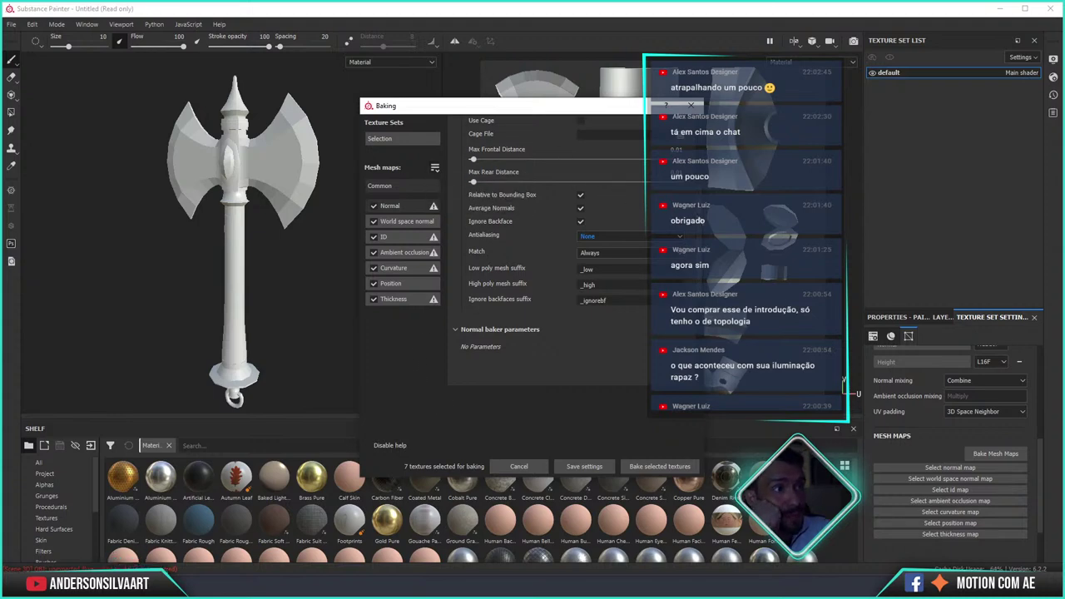
scroll(549, 250, "up", 4)
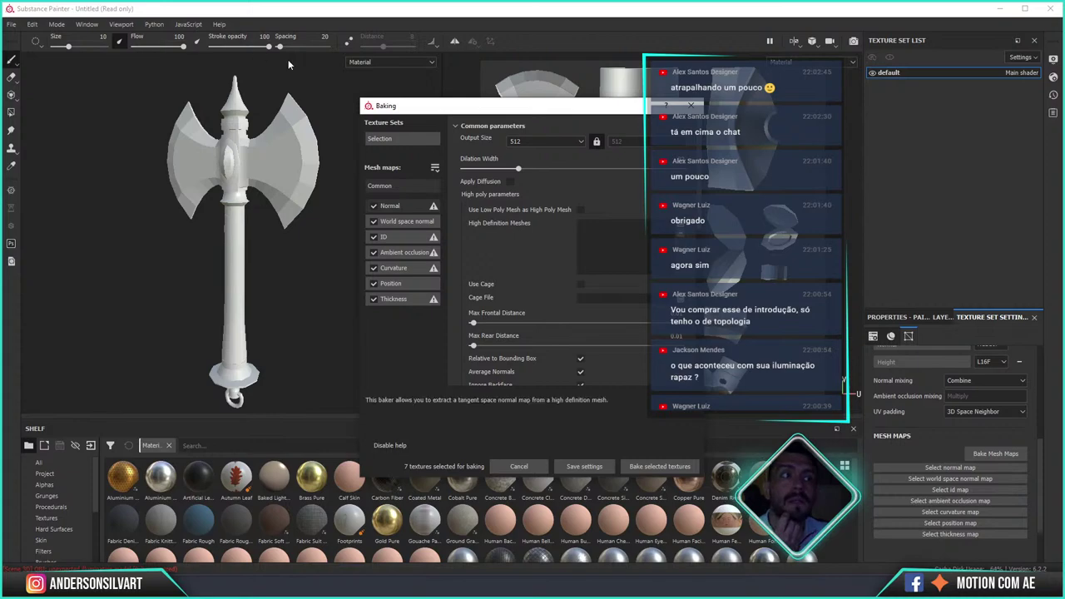
mouse_move(578, 110)
left_mouse_down()
mouse_move(491, 110)
mouse_move(481, 99)
left_mouse_up()
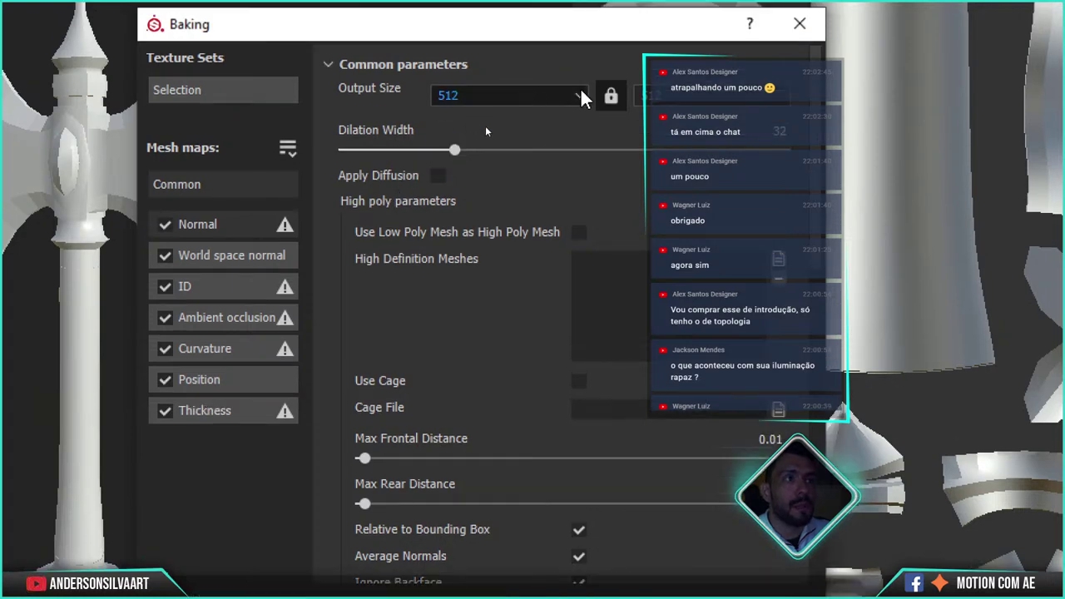
- Set the bake output size to 2048, load axe_HI.obj as the high definition mesh, and start baking
left_click(536, 95)
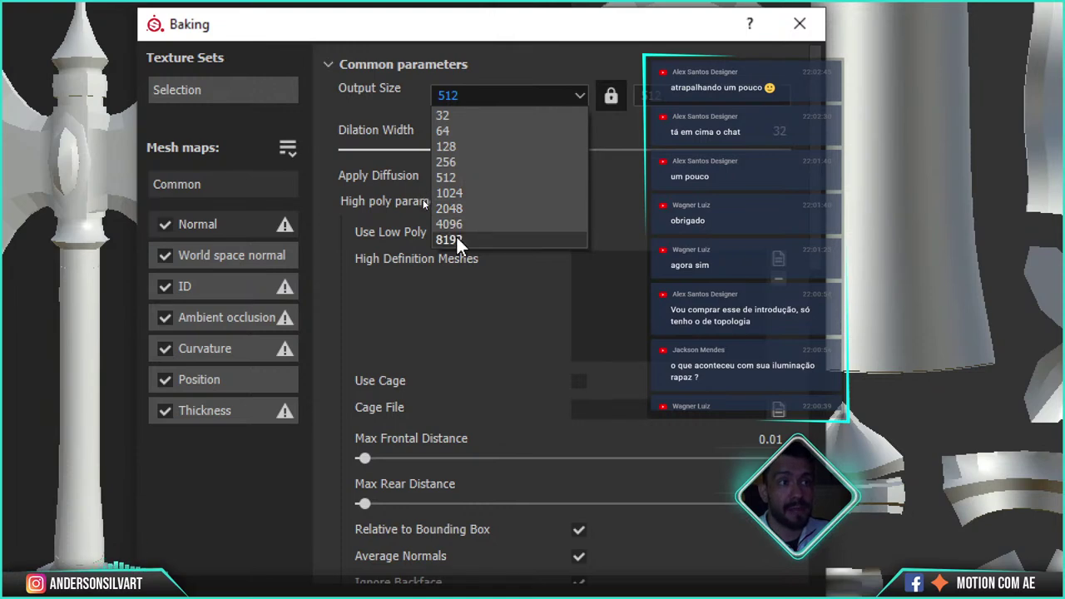
left_click(456, 216)
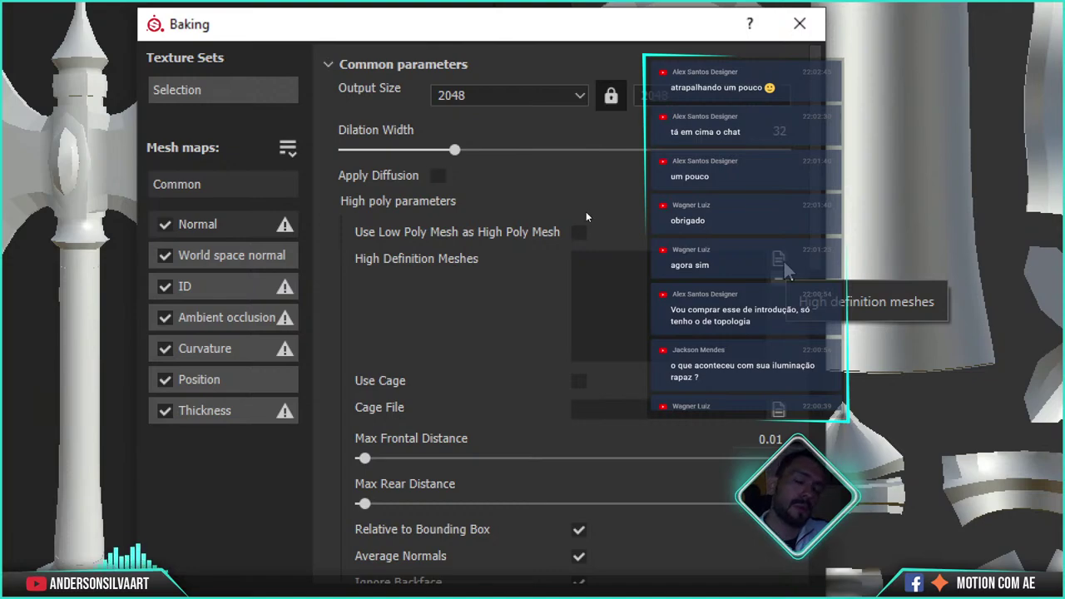
left_click(780, 261)
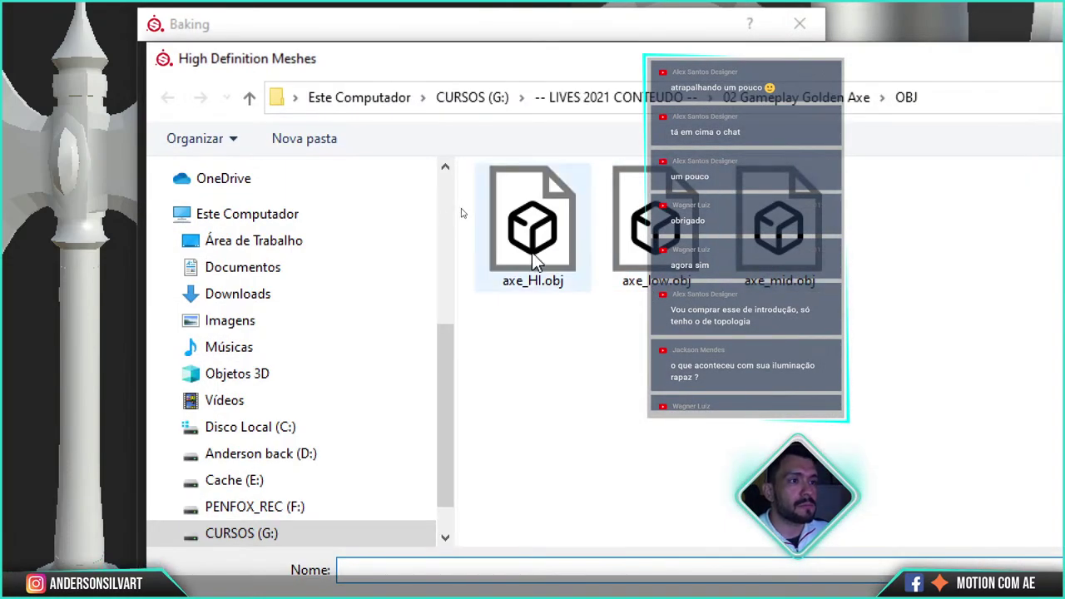
left_click(497, 259)
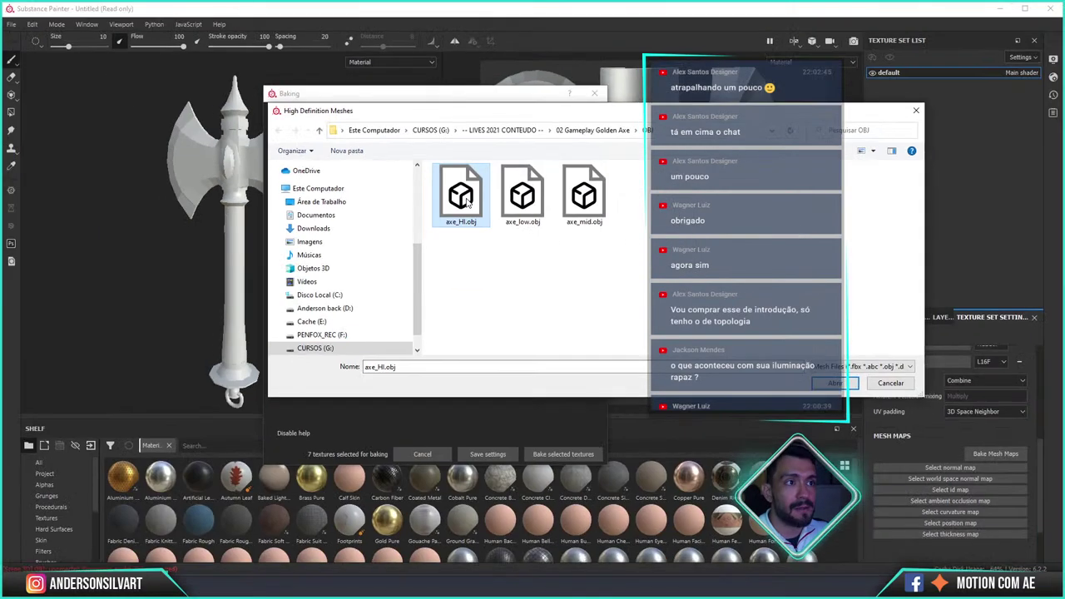
left_click(835, 384)
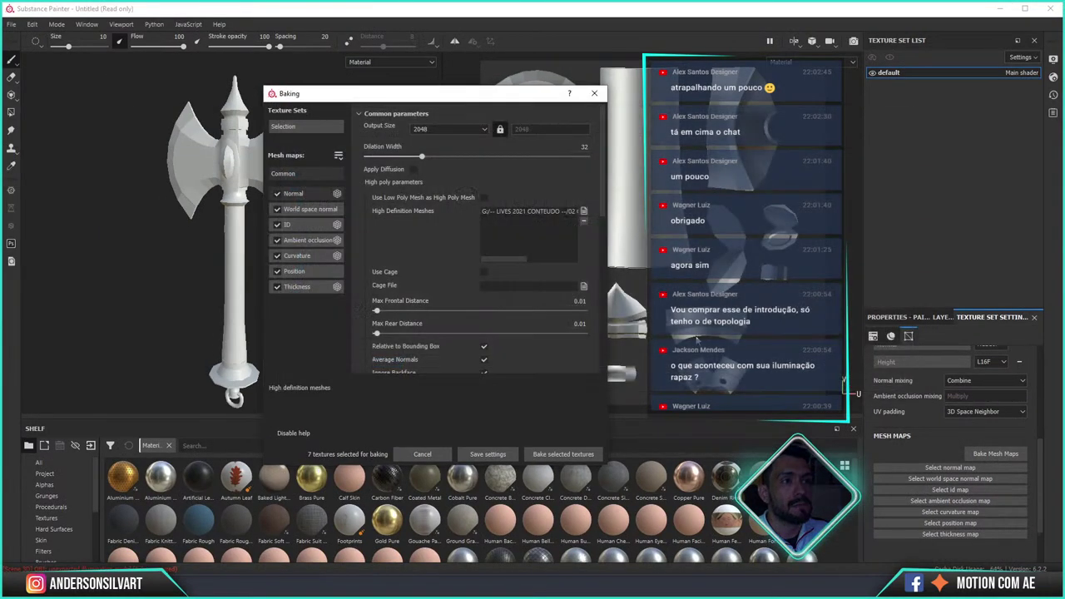
left_click(564, 455)
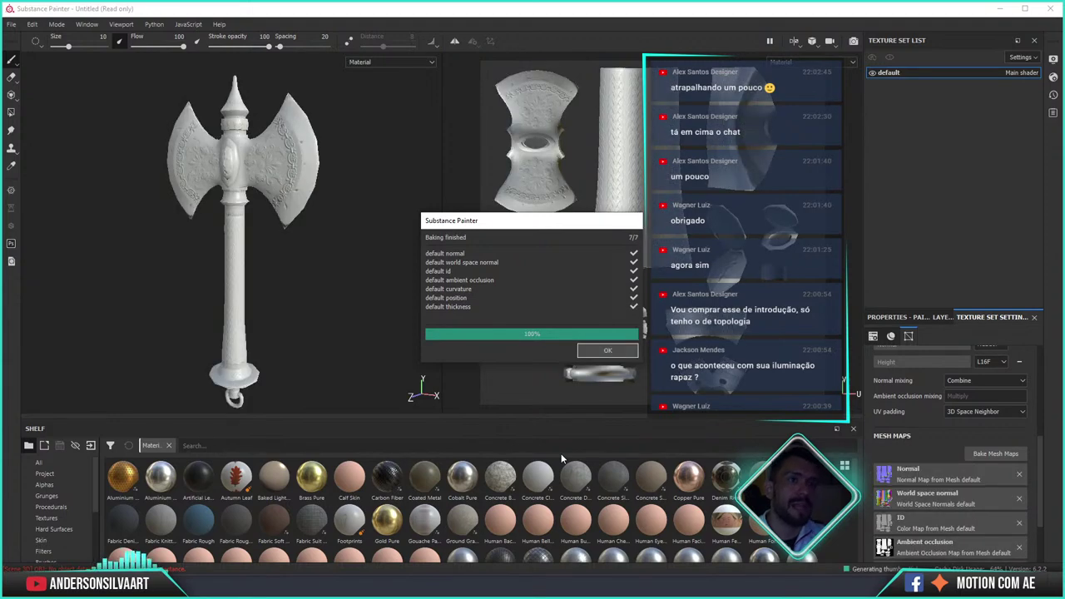
- Dismiss the bake report, inspect the baked axe head up close, and search materials for 'gold'
left_click(600, 350)
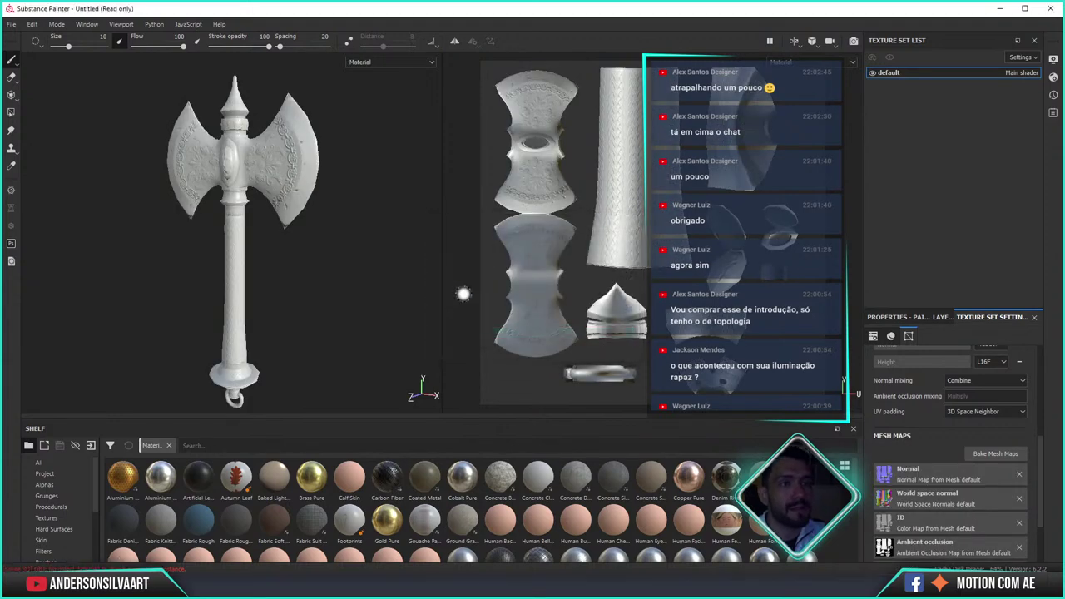
mouse_move(288, 261)
left_mouse_down("alt")
mouse_move(428, 278)
mouse_move(268, 214)
left_mouse_up("alt")
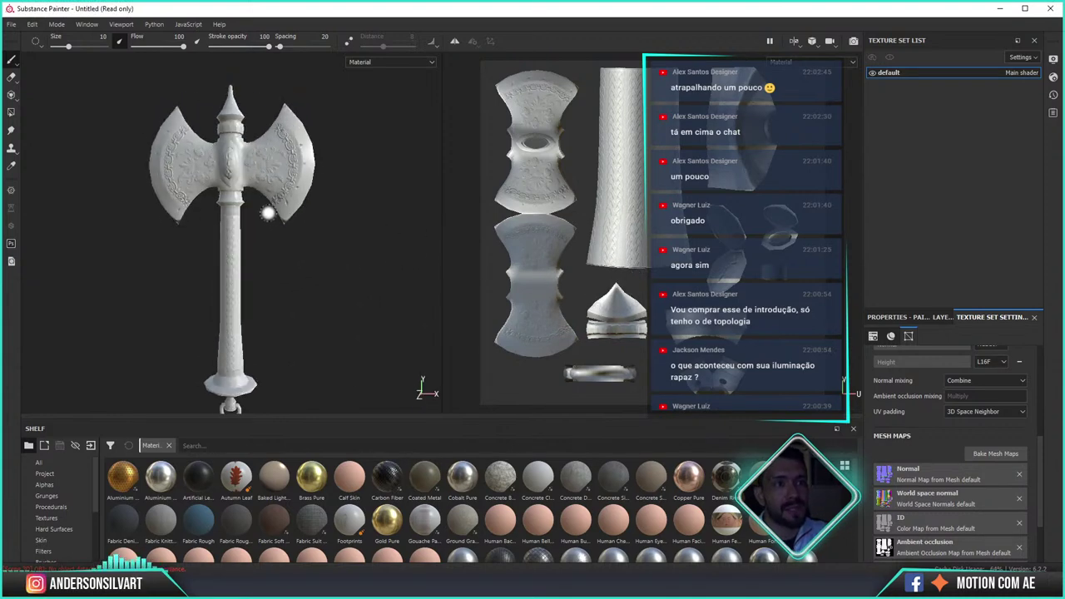
mouse_move(333, 262)
right_mouse_down("ctrl")
mouse_move(292, 234)
mouse_move(357, 238)
mouse_move(455, 335)
mouse_move(417, 269)
right_mouse_up("ctrl")
middle_click_drag(416, 269, 305, 261, "alt")
left_click_drag(305, 261, 238, 297, "alt")
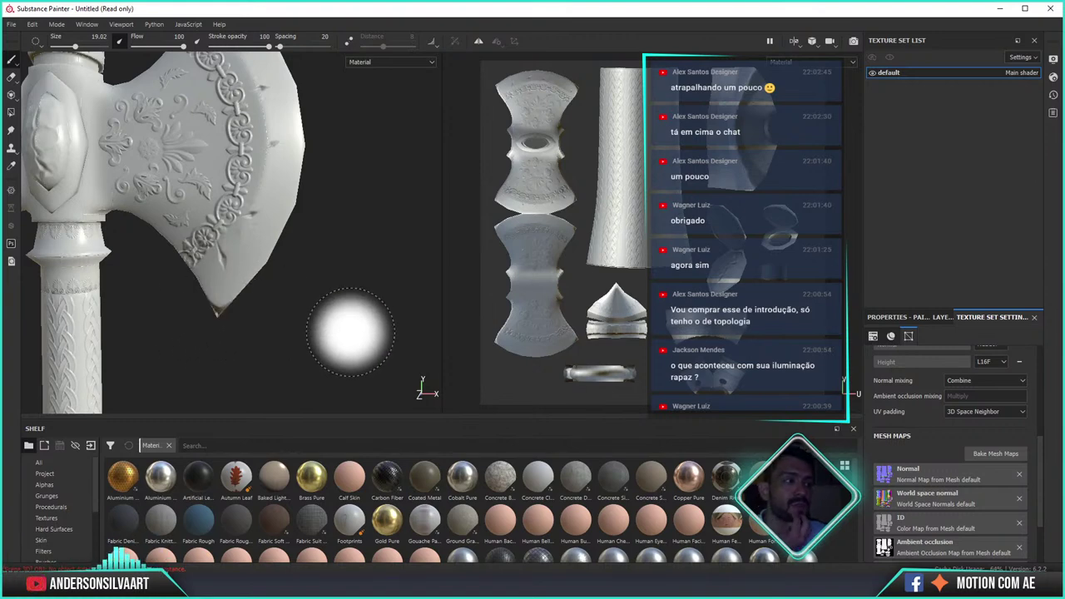
right_click_drag(285, 288, 366, 213, "alt")
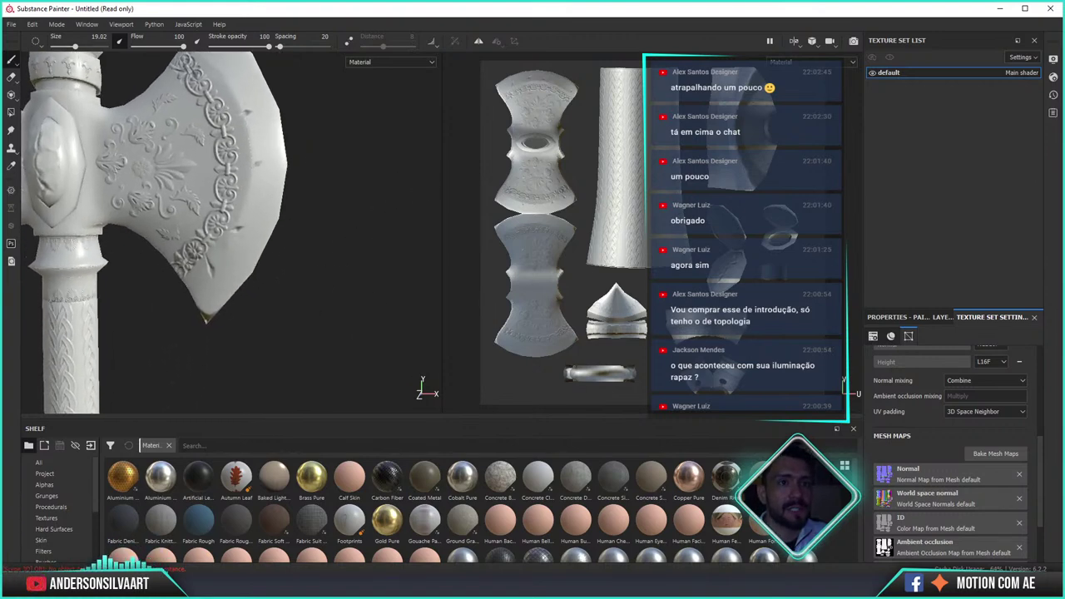
left_click_drag(270, 269, 494, 397, "alt")
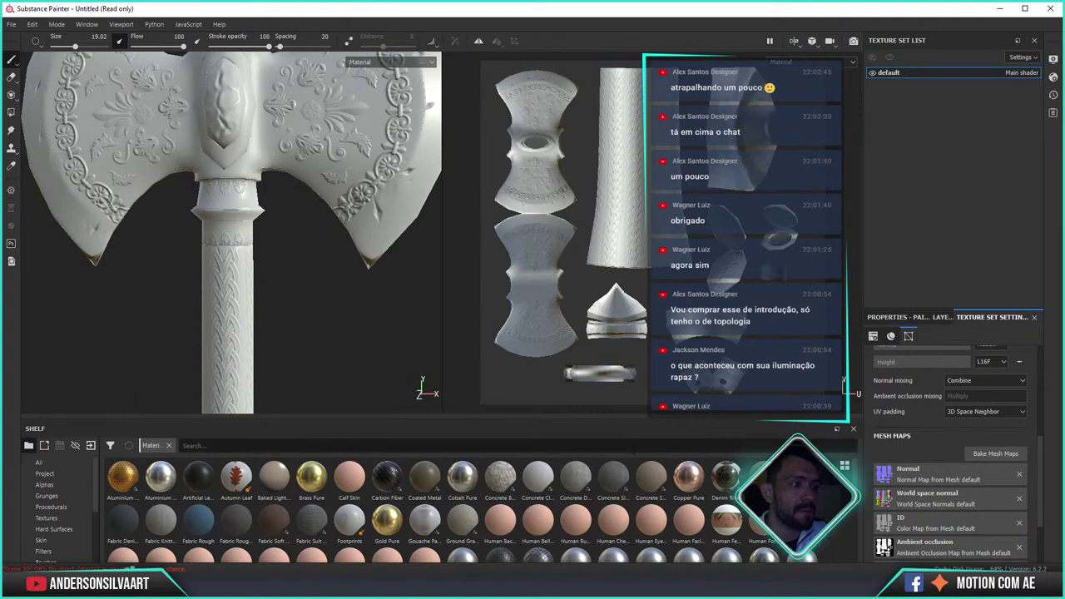
type("gold")
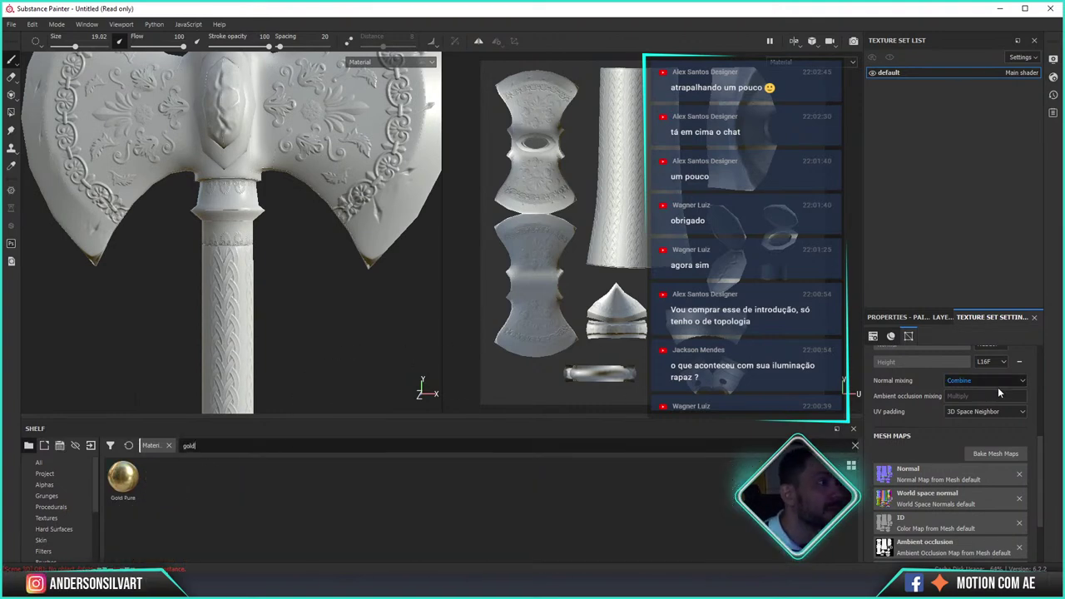
- Apply the Machinery smart material to the axe from the Layers panel
left_click(911, 317)
left_click(943, 317)
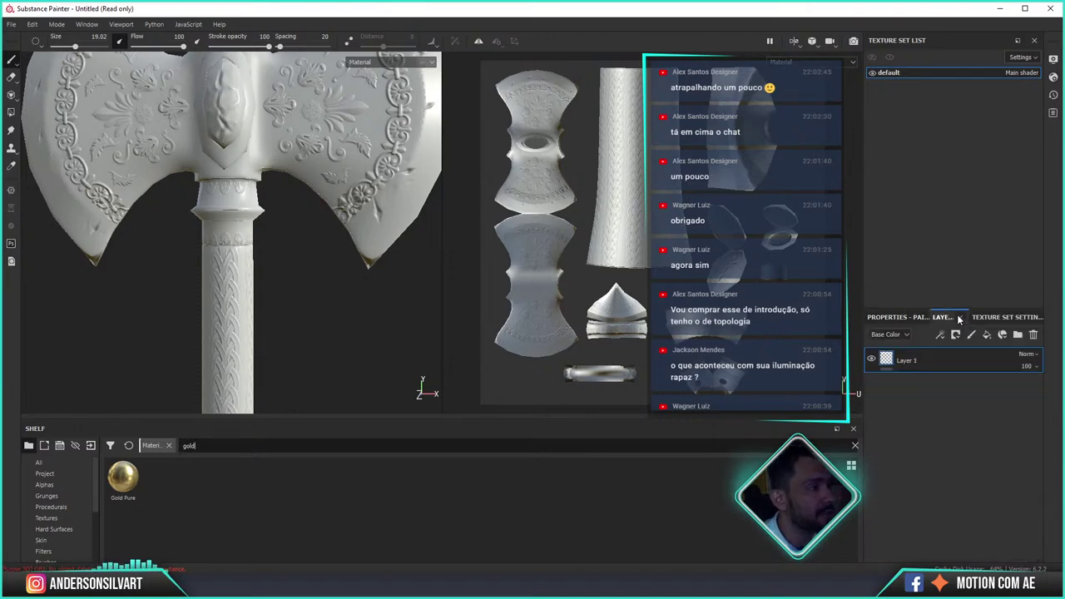
left_click(1003, 336)
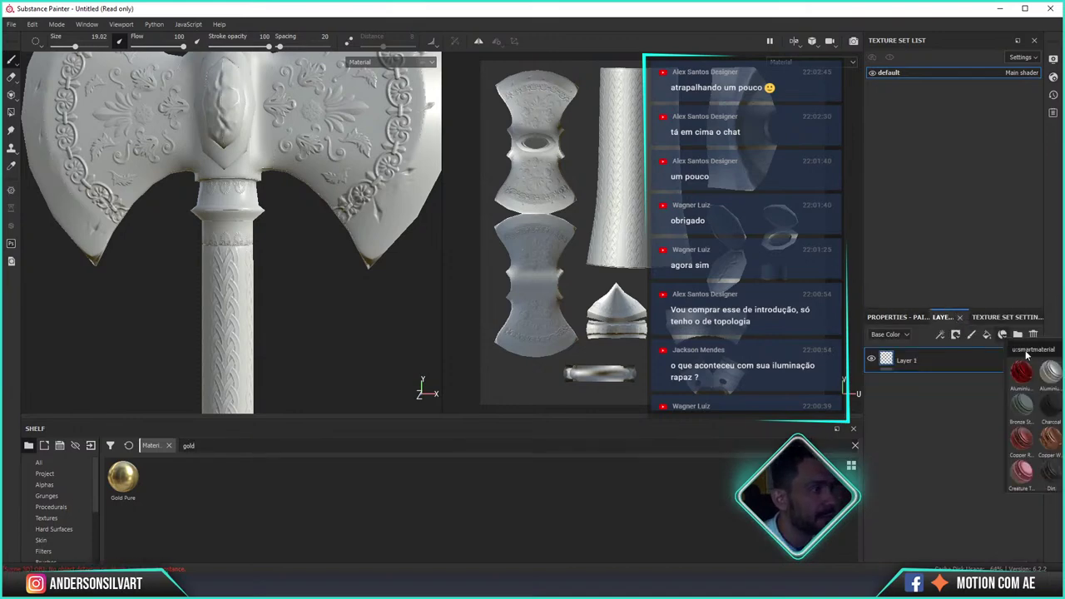
scroll(1051, 446, "down", 3)
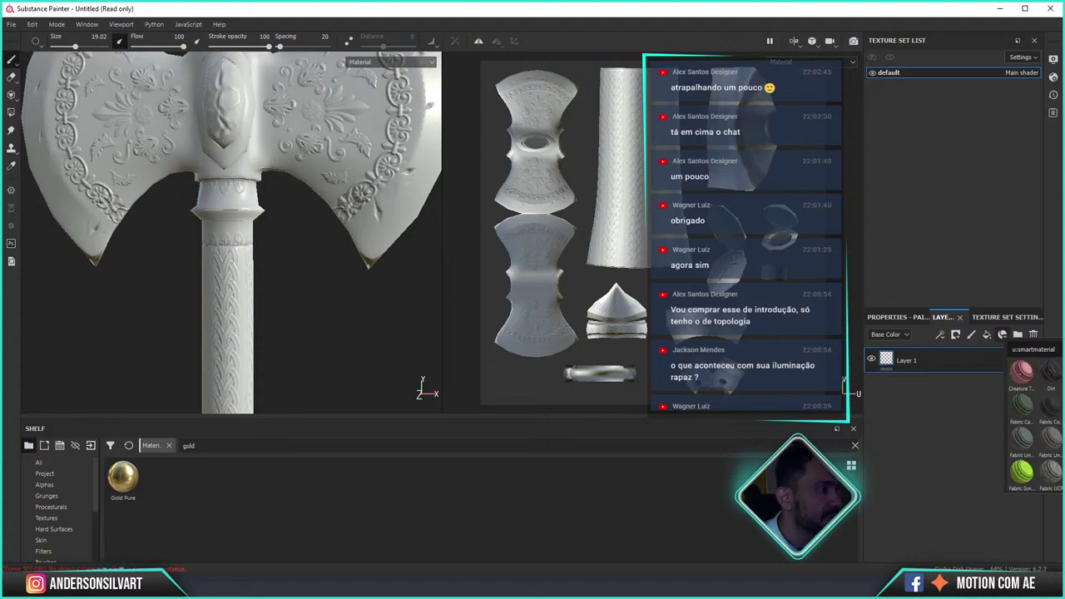
scroll(1036, 425, "down", 2)
scroll(1036, 424, "down", 1)
scroll(1036, 425, "down", 2)
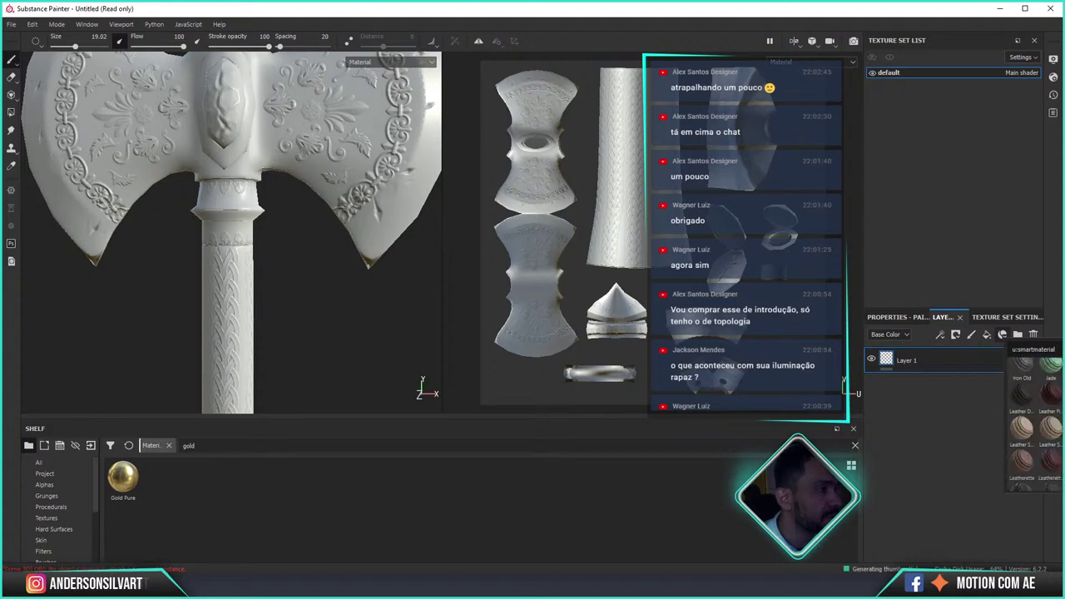
left_click(1036, 424)
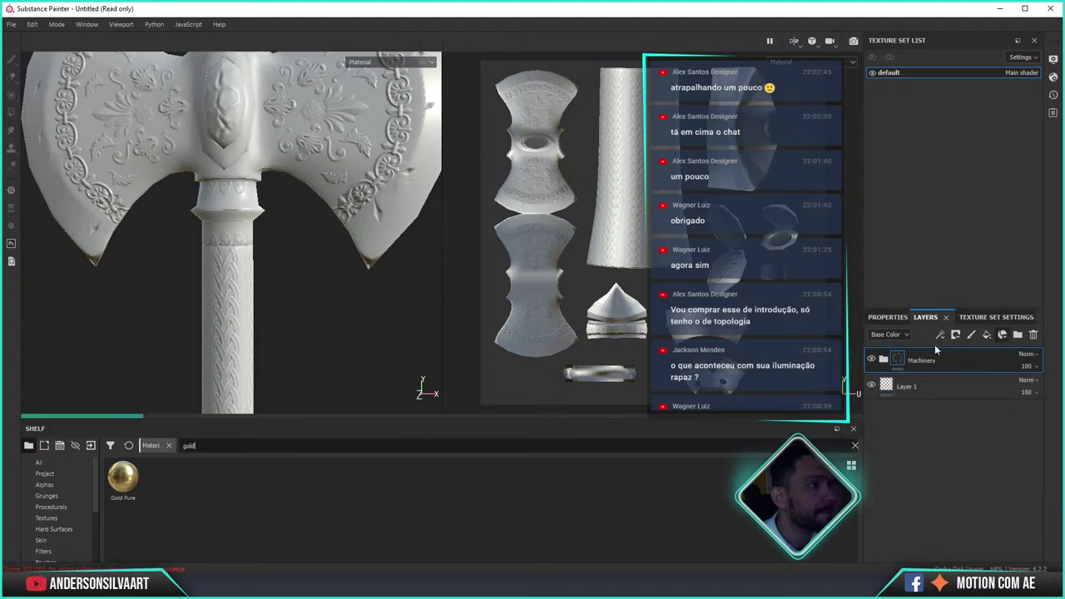
- Orbit and zoom around the axe to inspect the worn gold and dark grime
left_click_drag(250, 210, 174, 130, "alt")
right_click_drag(174, 130, 237, 319, "alt")
mouse_move(236, 319)
left_mouse_down("alt")
mouse_move(279, 314)
mouse_move(310, 344)
left_mouse_up("alt")
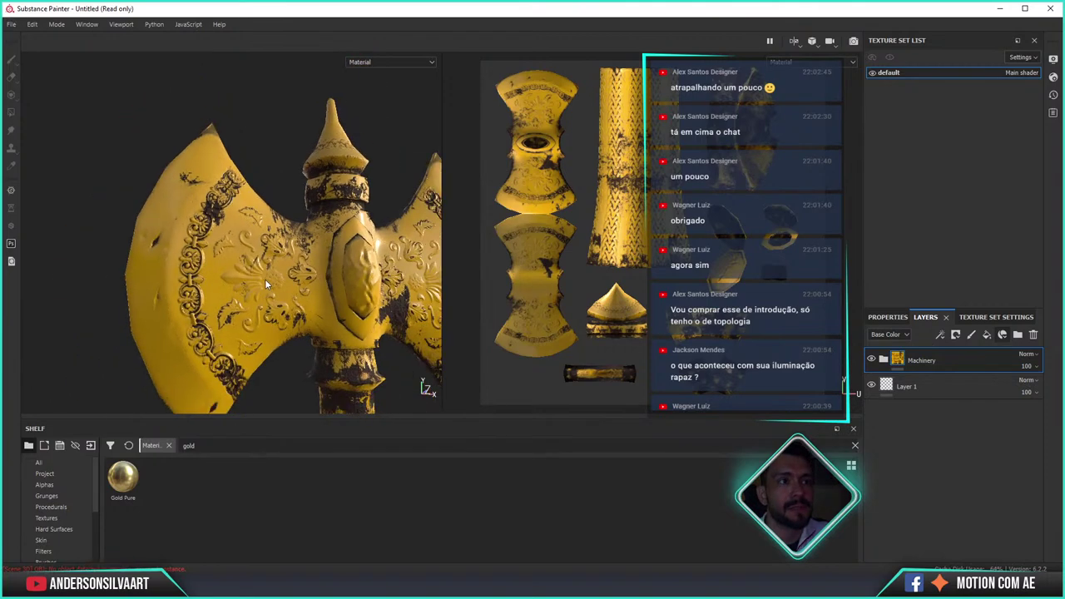
middle_click_drag(310, 343, 263, 212, "alt")
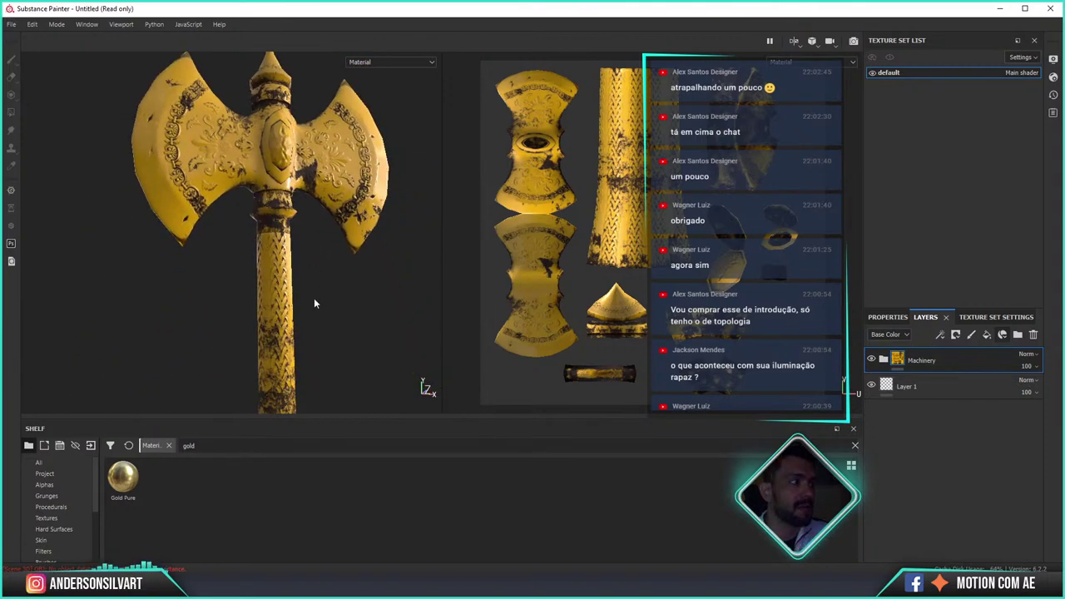
scroll(314, 297, "up", 5)
scroll(298, 234, "down", 5)
mouse_move(298, 231)
left_mouse_down("alt")
mouse_move(269, 244)
mouse_move(269, 350)
mouse_move(594, 292)
mouse_move(361, 303)
left_mouse_up("alt")
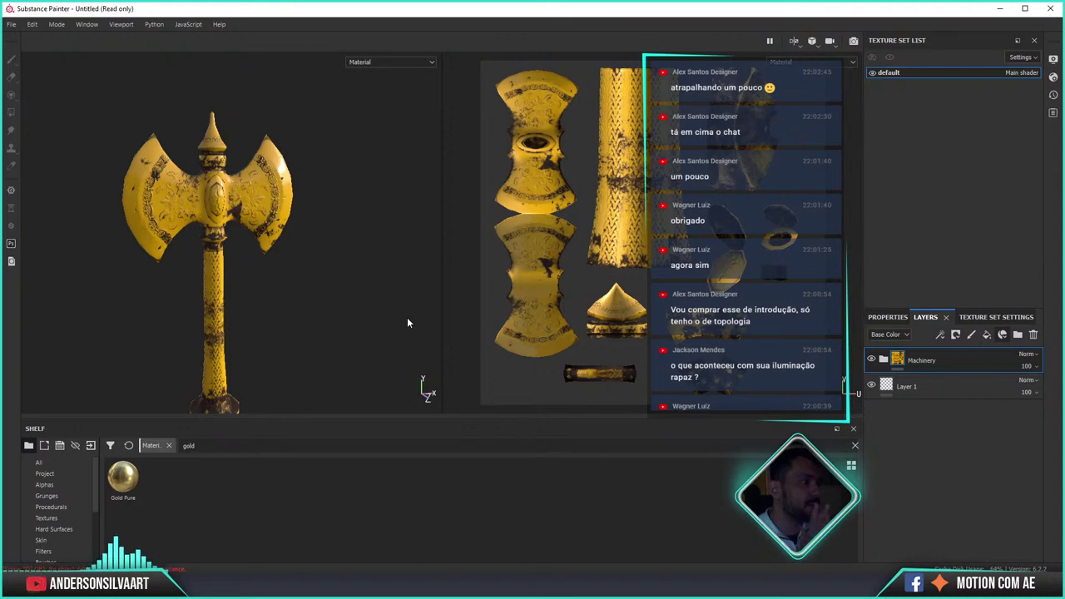
left_click(12, 24)
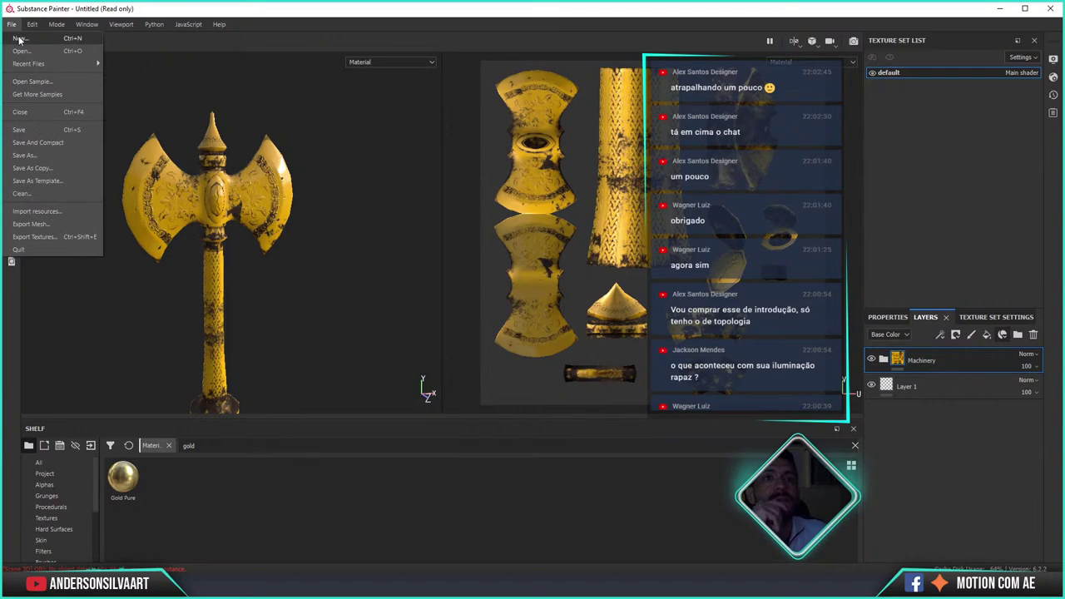
- Create a new project from axe_mid.obj, discarding the previous project's unsaved changes
left_click(19, 39)
left_click(647, 142)
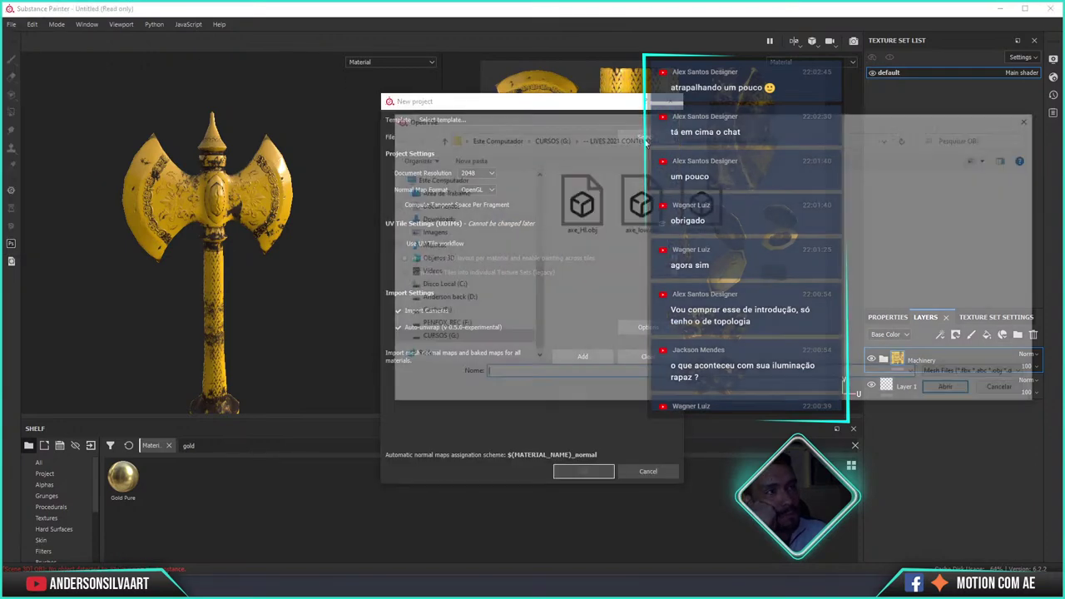
left_click(702, 204)
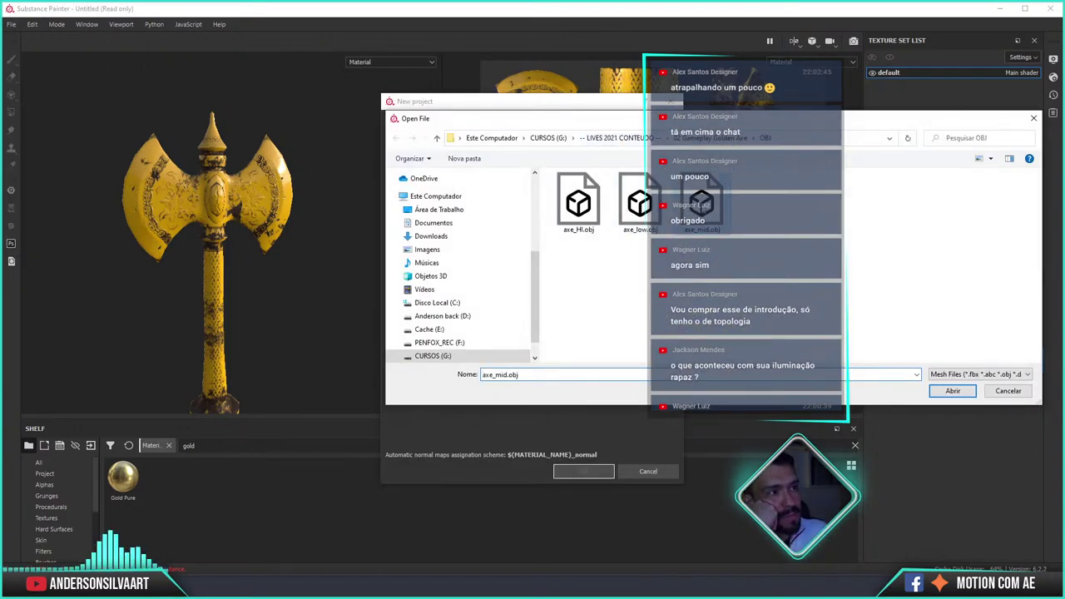
double_click(702, 204)
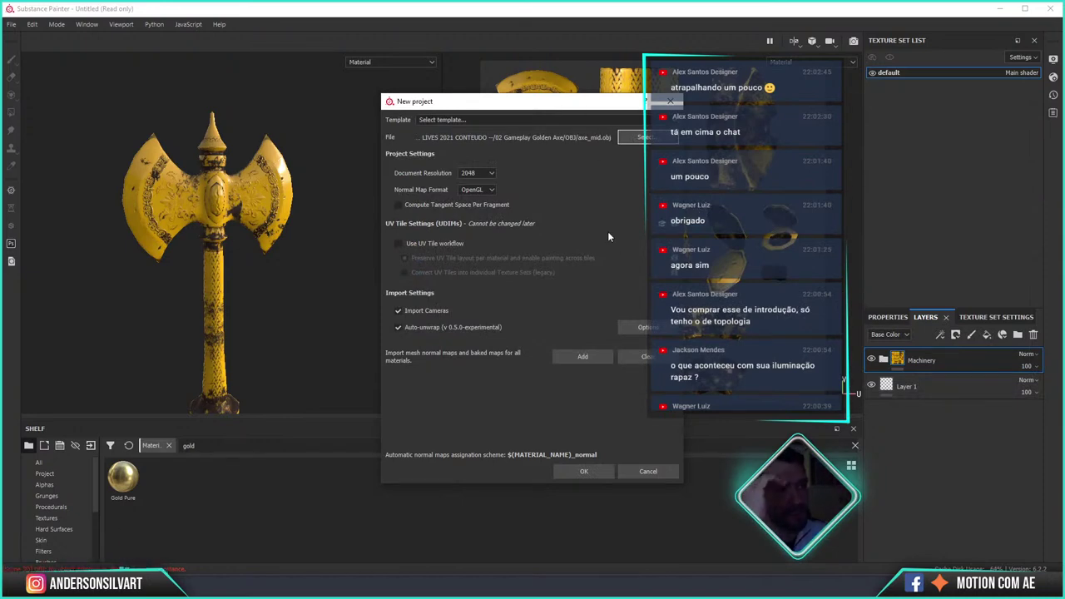
left_click(598, 470)
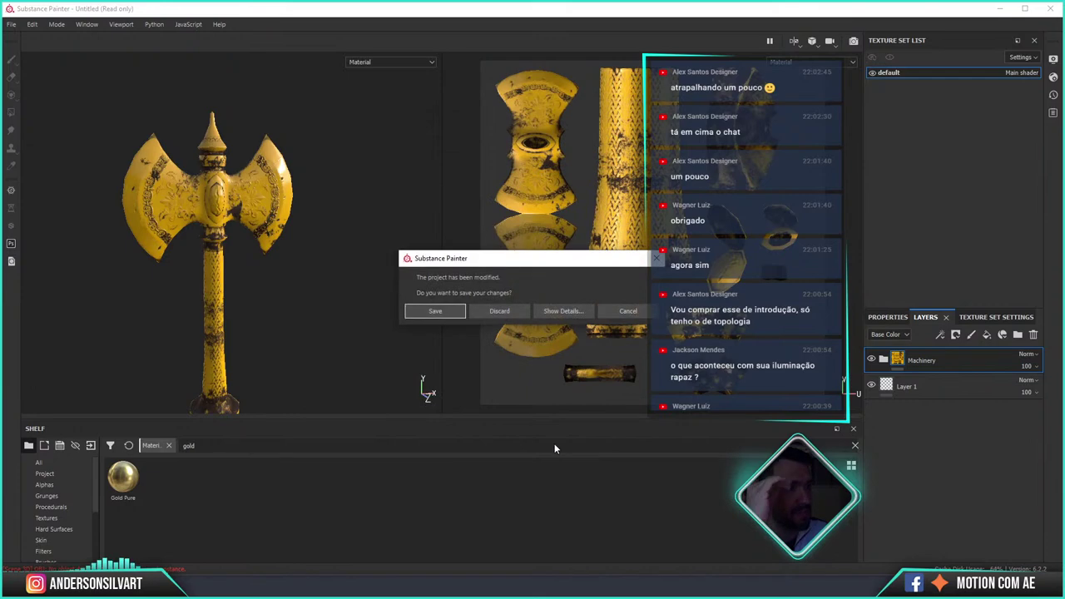
left_click(499, 311)
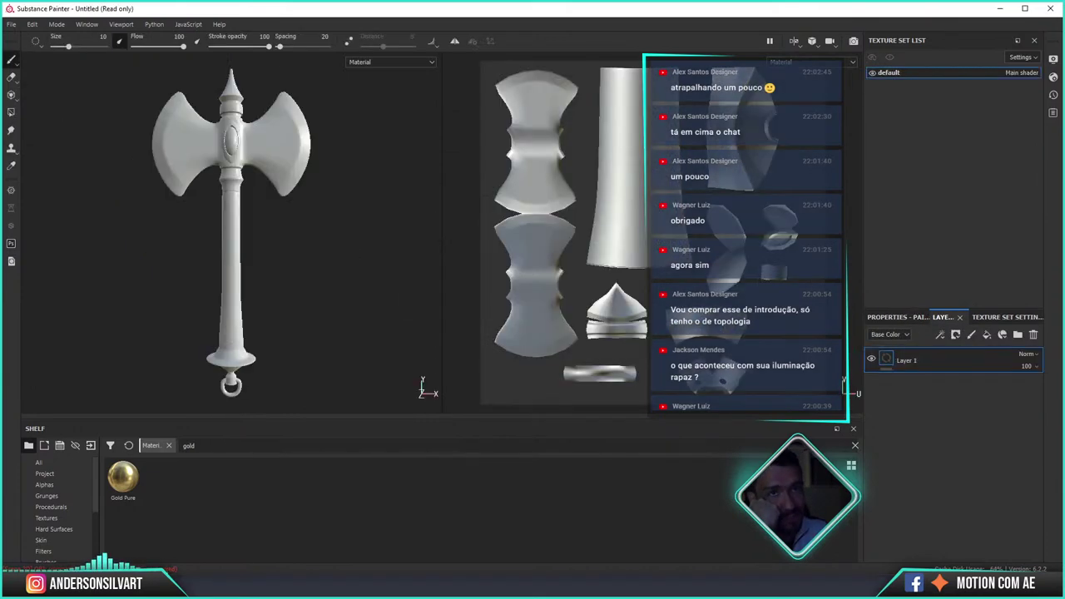
left_click(13, 25)
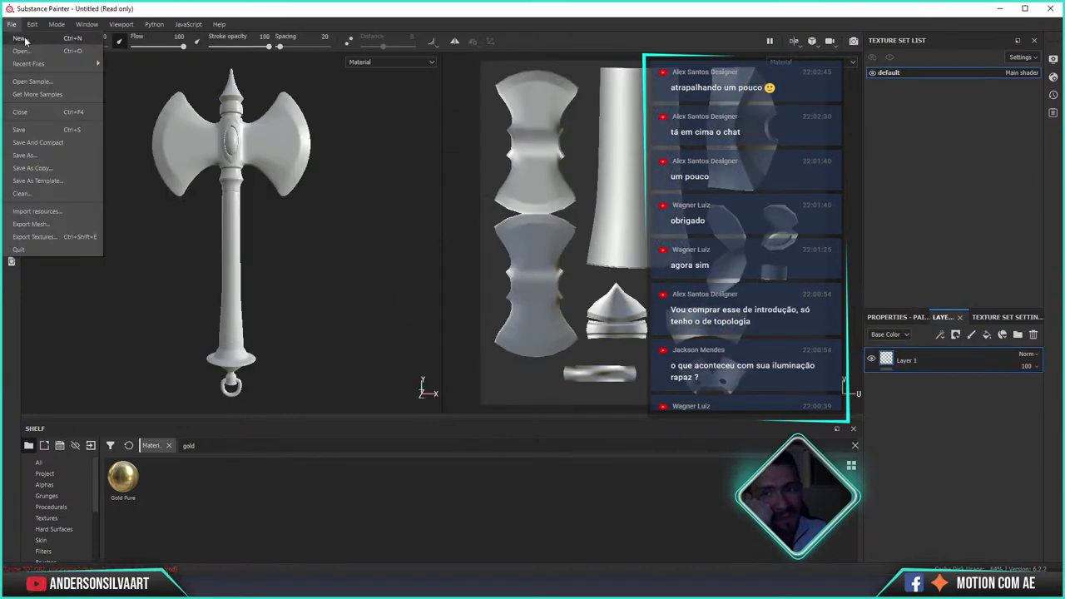
- Save the project as 'golden axe' in the 02 Gameplay Golden Axe/SB folder
left_click(43, 130)
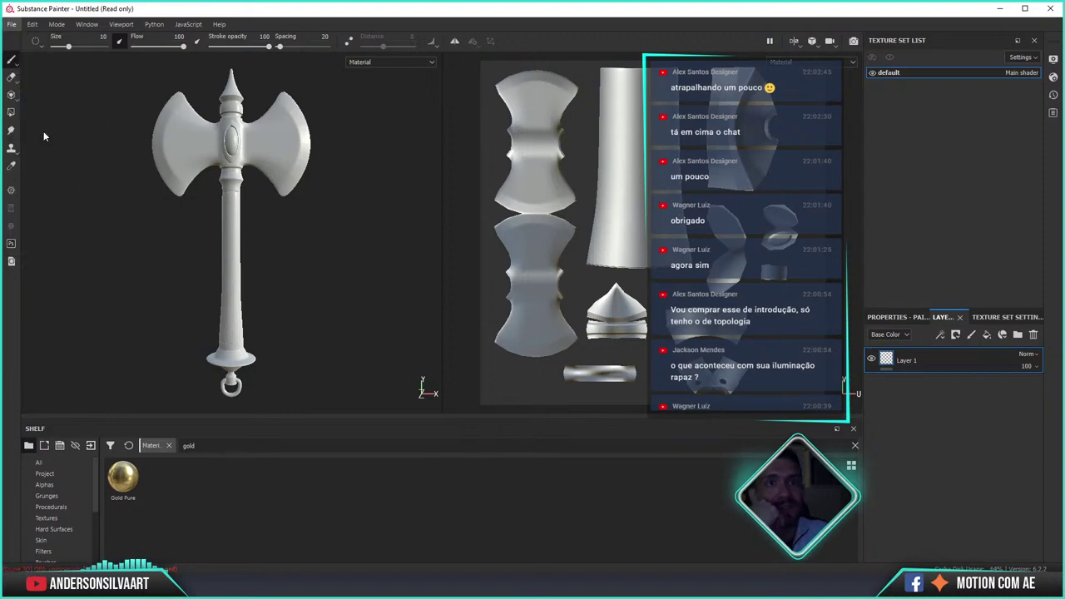
left_click_drag(309, 30, 517, 113)
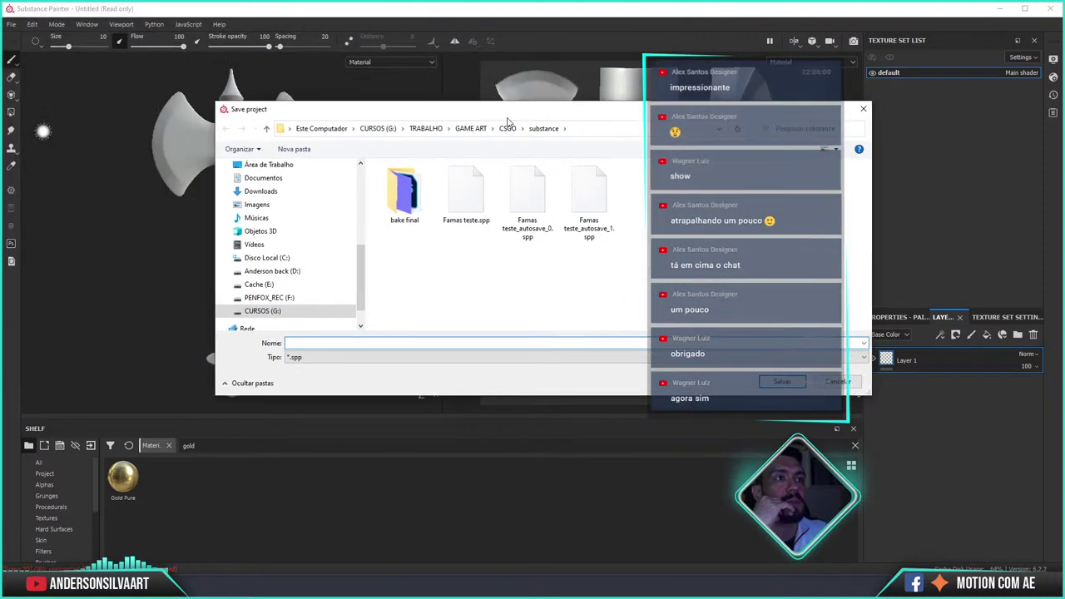
left_click(471, 129)
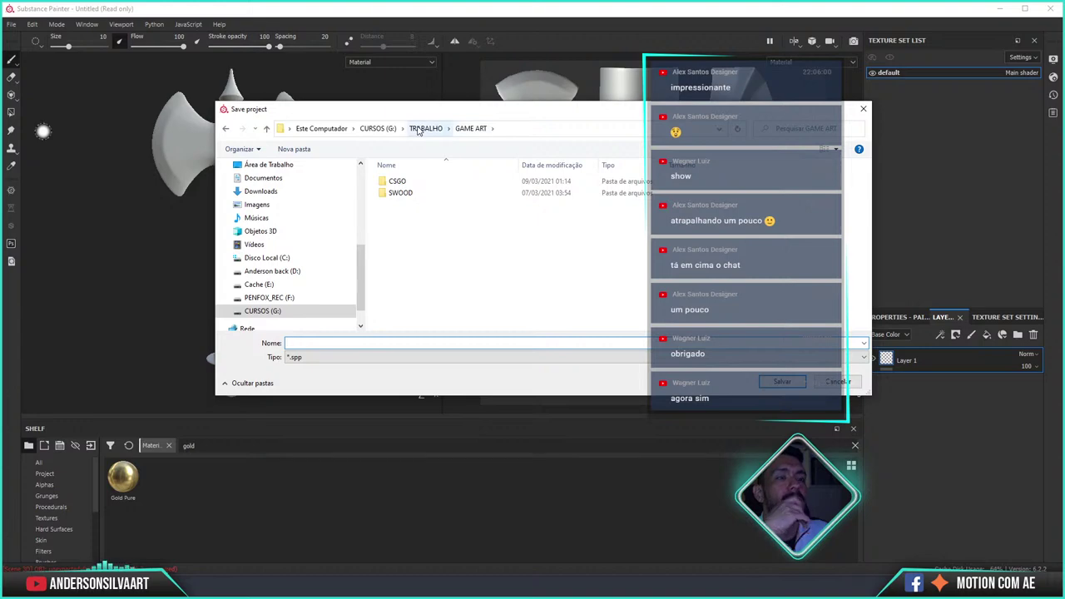
left_click(378, 129)
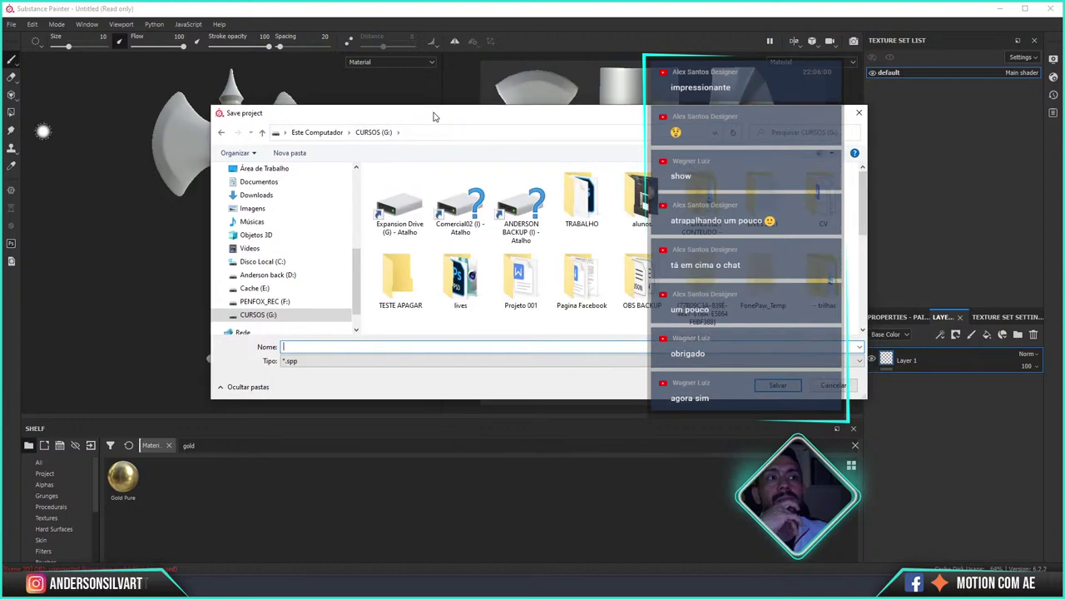
key("Escape")
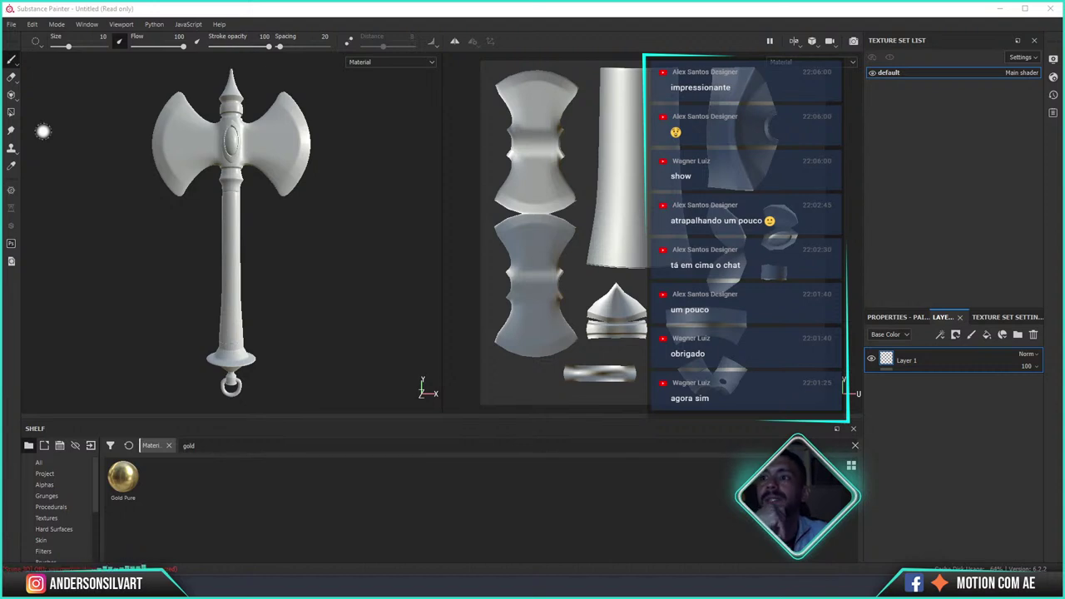
key("ctrl+s")
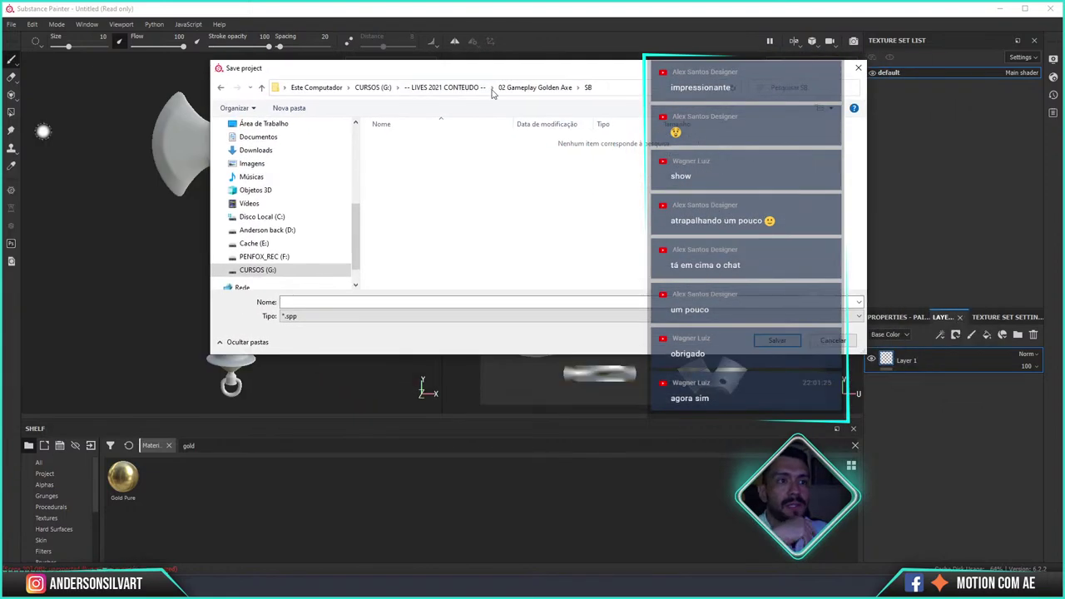
type("golden ")
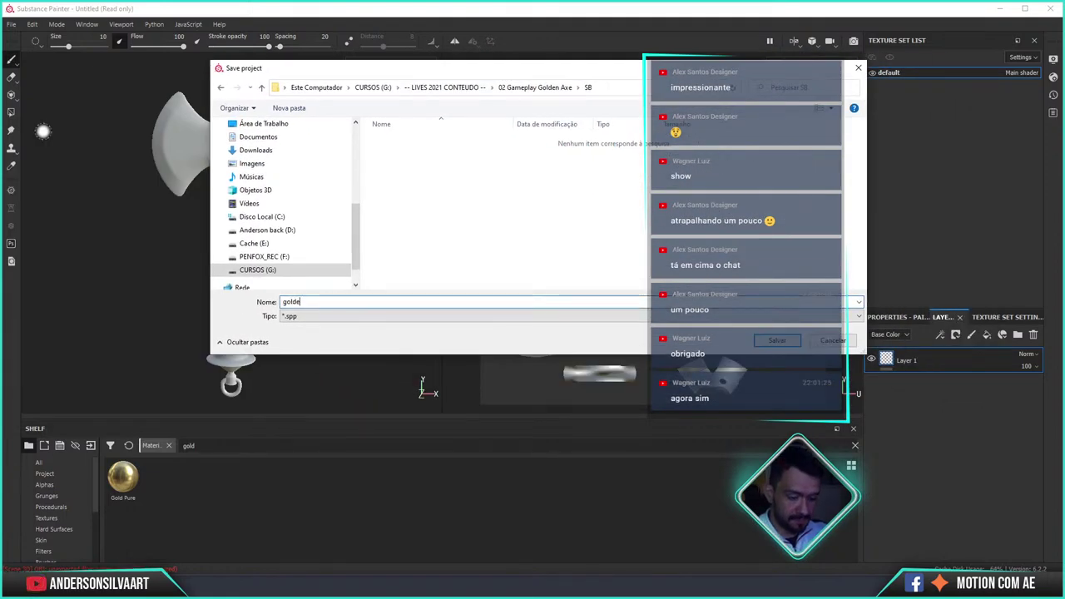
type("axe")
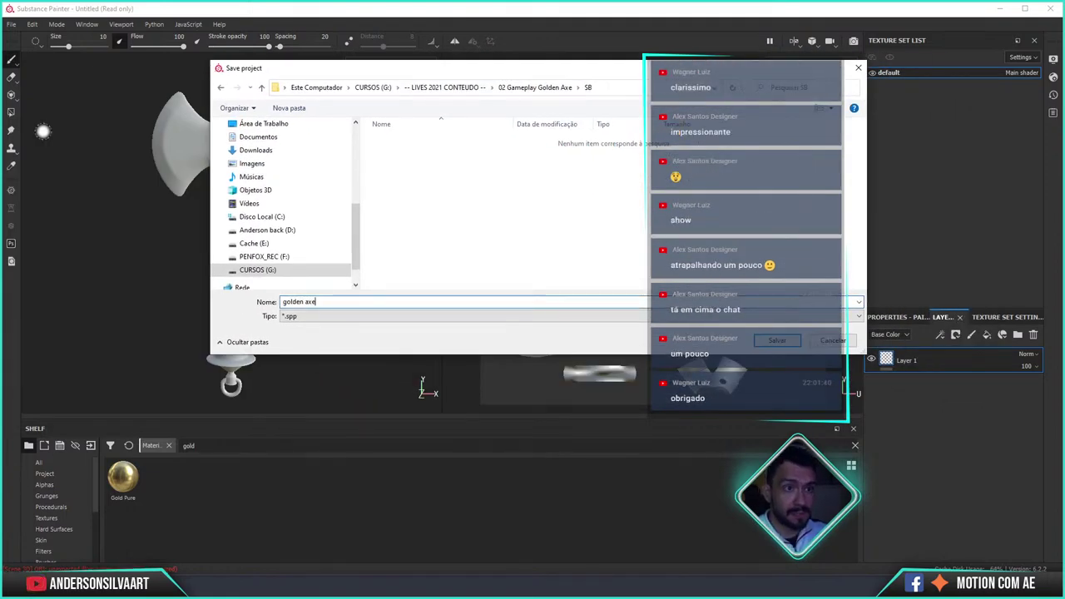
key("Return")
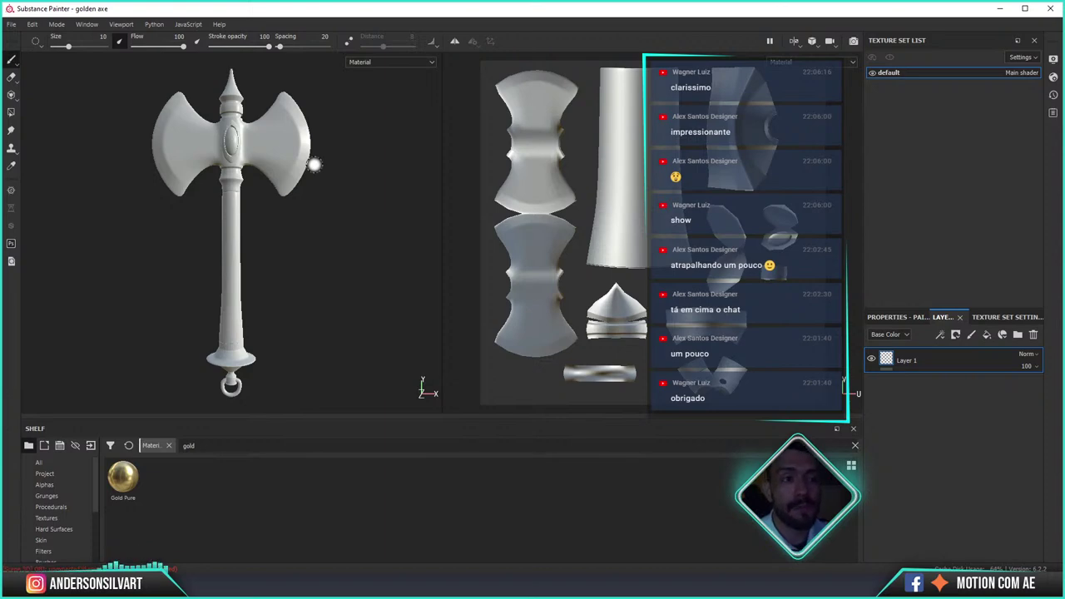
- Open the Bake Mesh Maps settings and set the output size to 2048
left_click(985, 319)
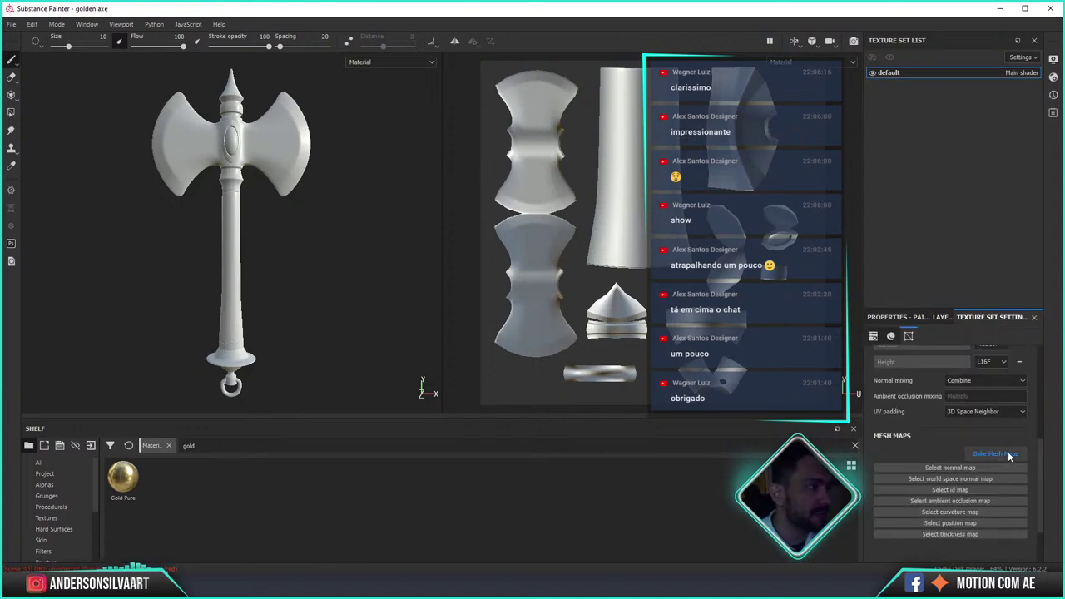
left_click(1009, 454)
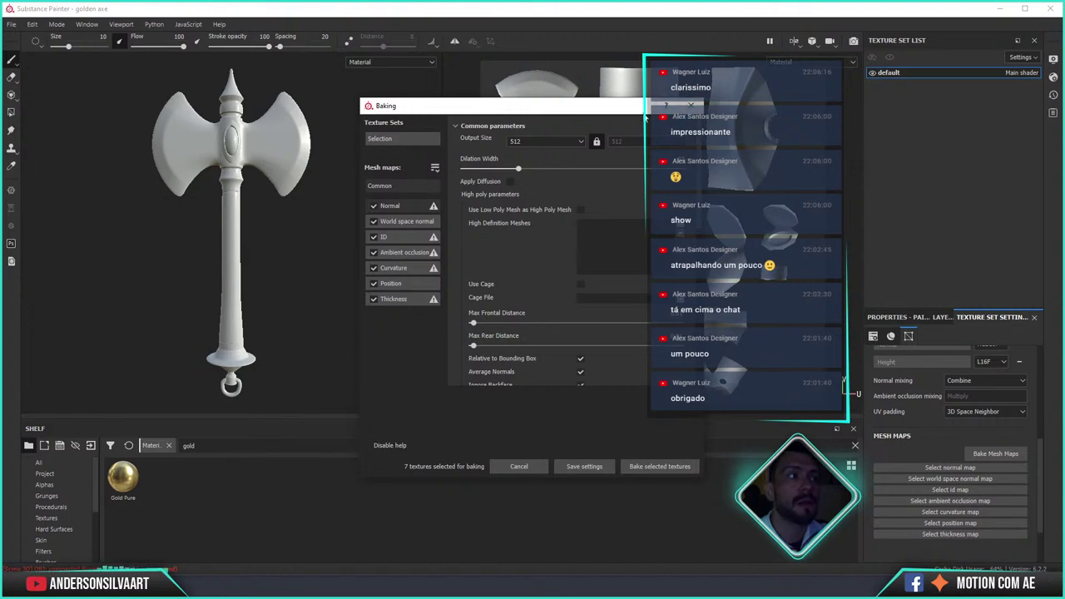
left_click_drag(589, 106, 325, 111)
left_click(316, 146)
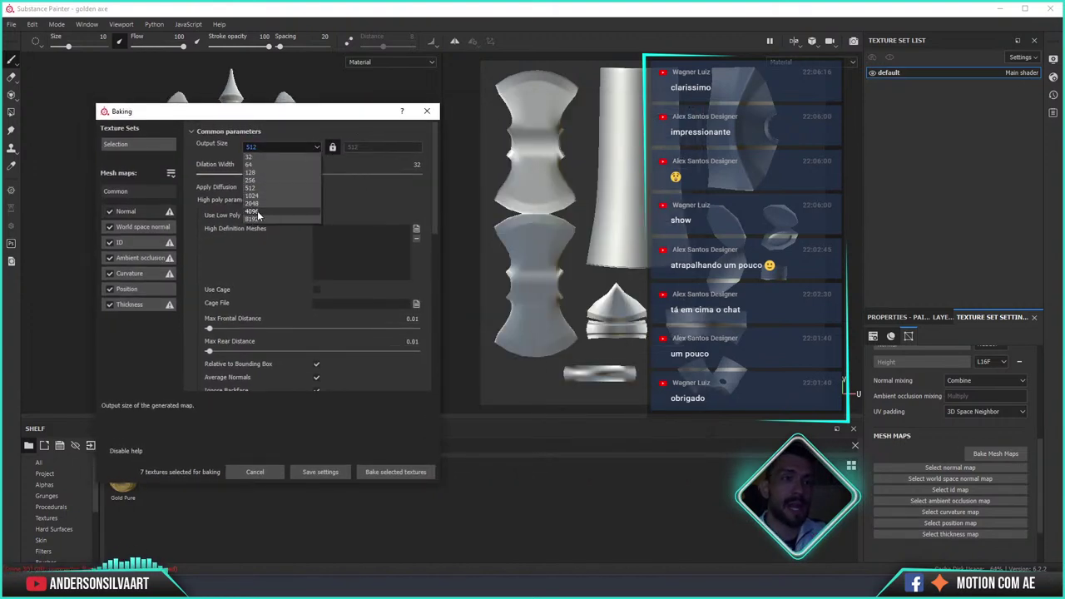
left_click(254, 205)
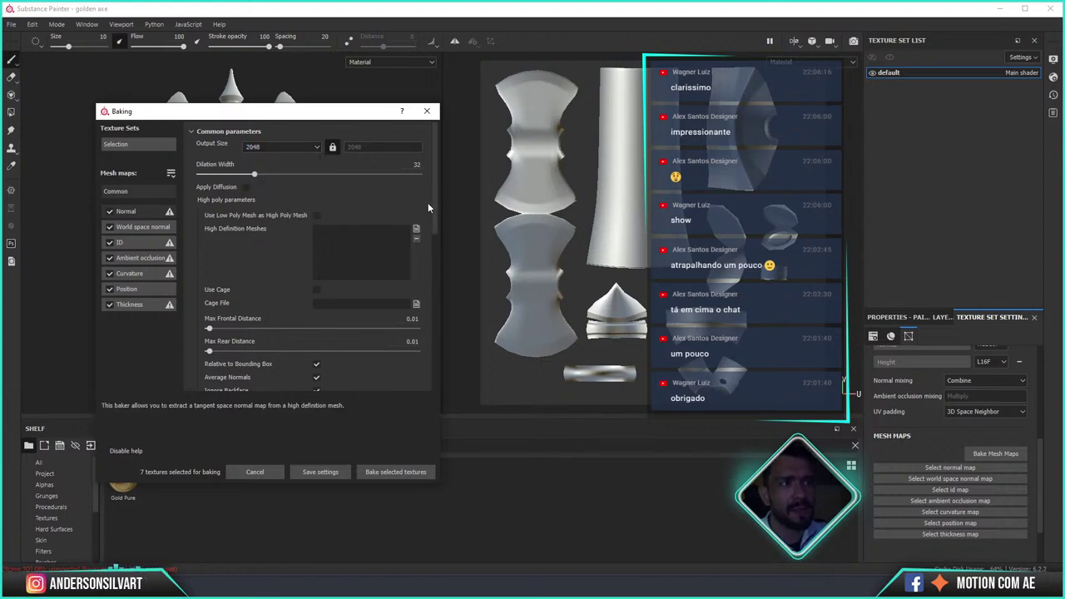
- Add axe_HI.obj as the high definition mesh and bake the seven selected maps
left_click(417, 229)
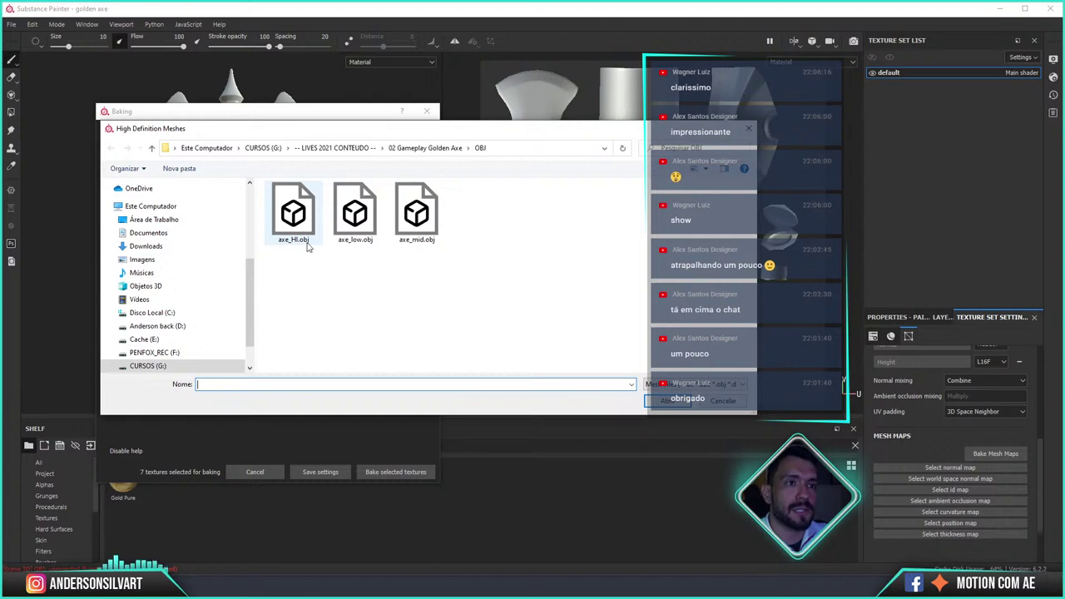
left_click(283, 215)
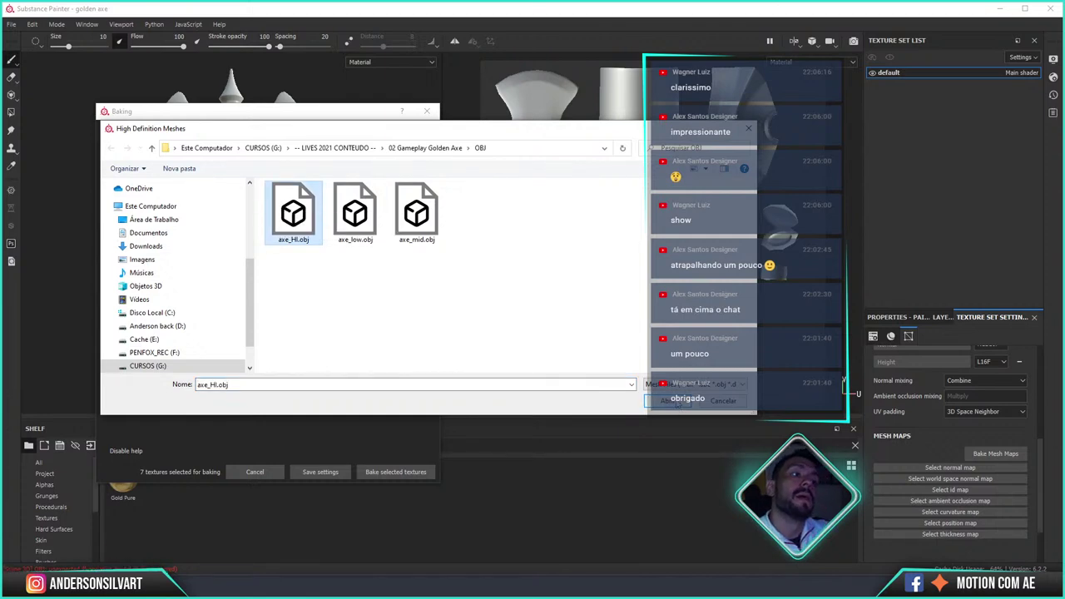
double_click(293, 213)
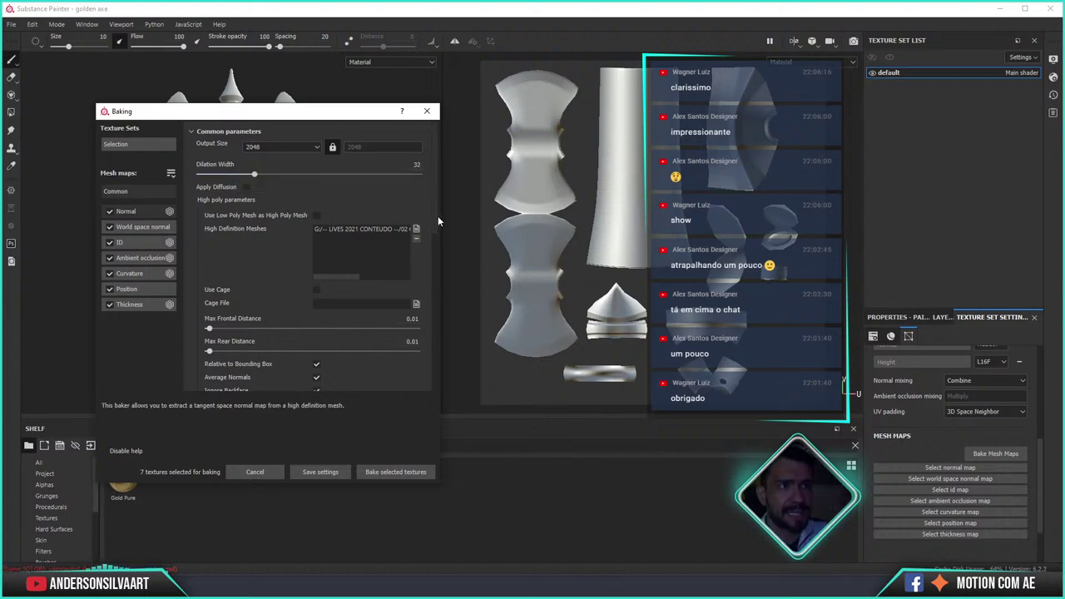
left_click_drag(436, 209, 445, 385)
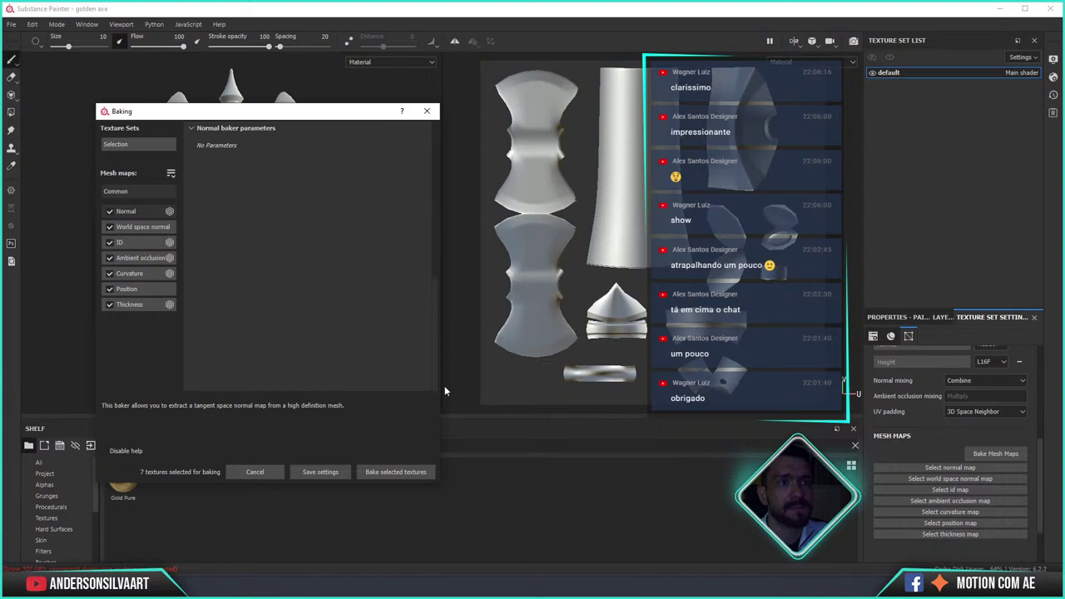
left_click(389, 472)
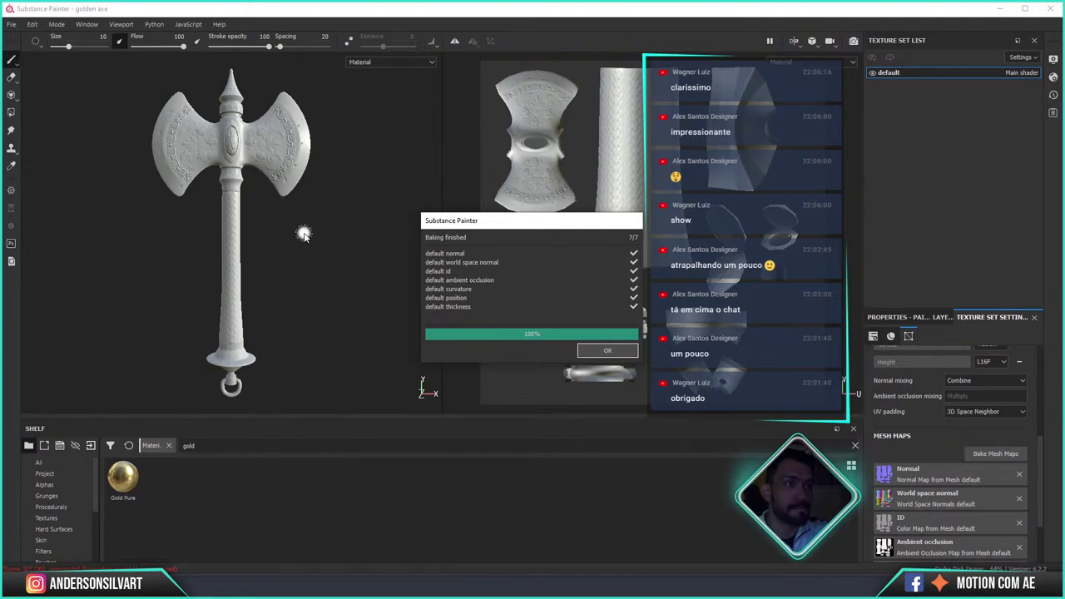
- Close the Baking finished notice and switch to the 3D-only view of the axe
left_click(598, 350)
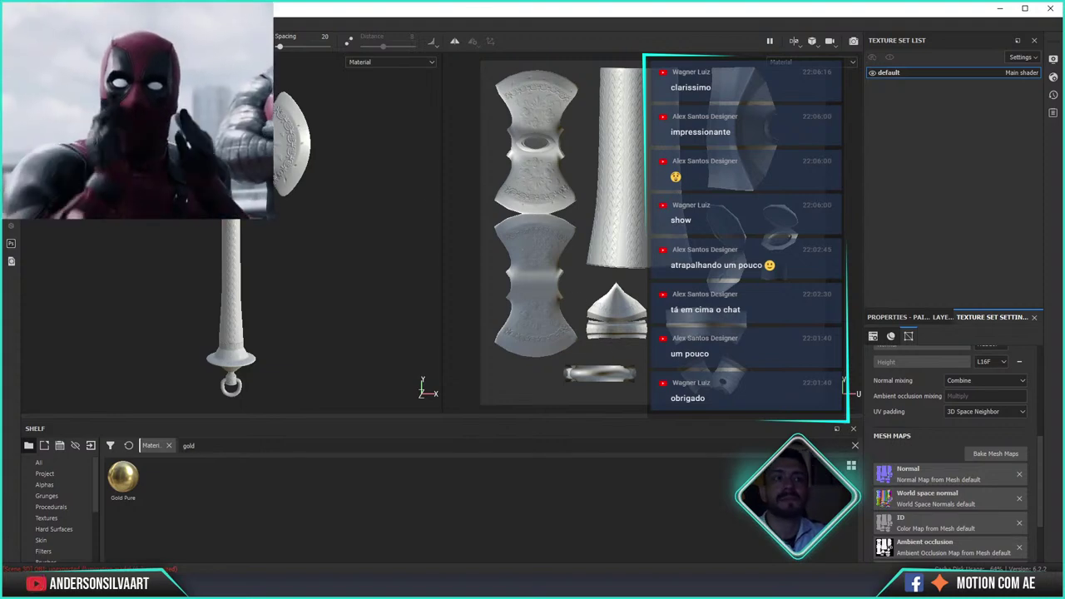
left_click_drag(354, 202, 405, 200, "alt")
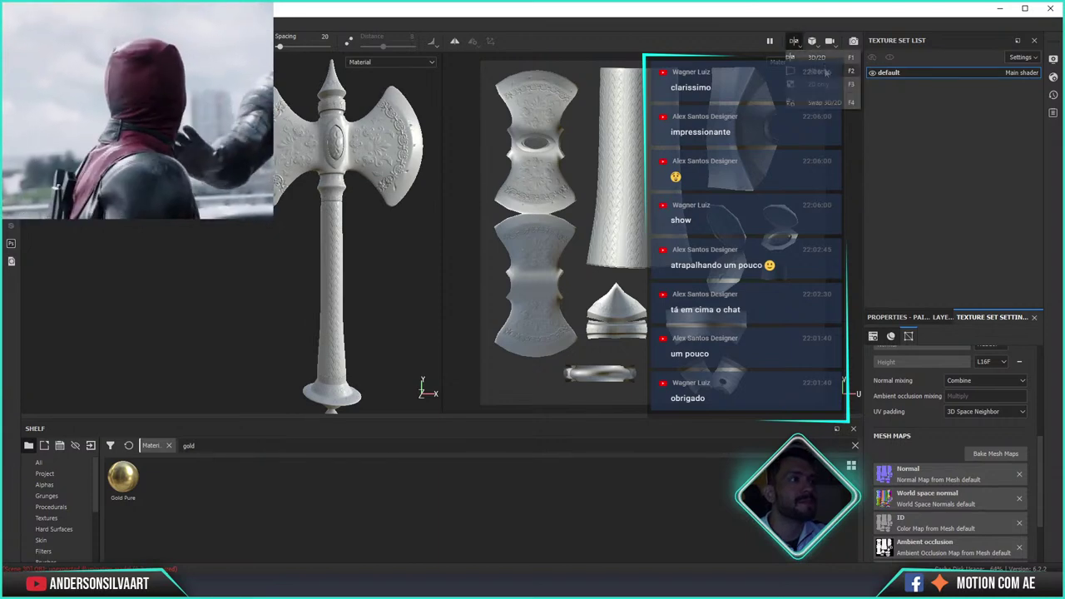
key("F2")
right_click_drag(545, 218, 534, 208, "alt")
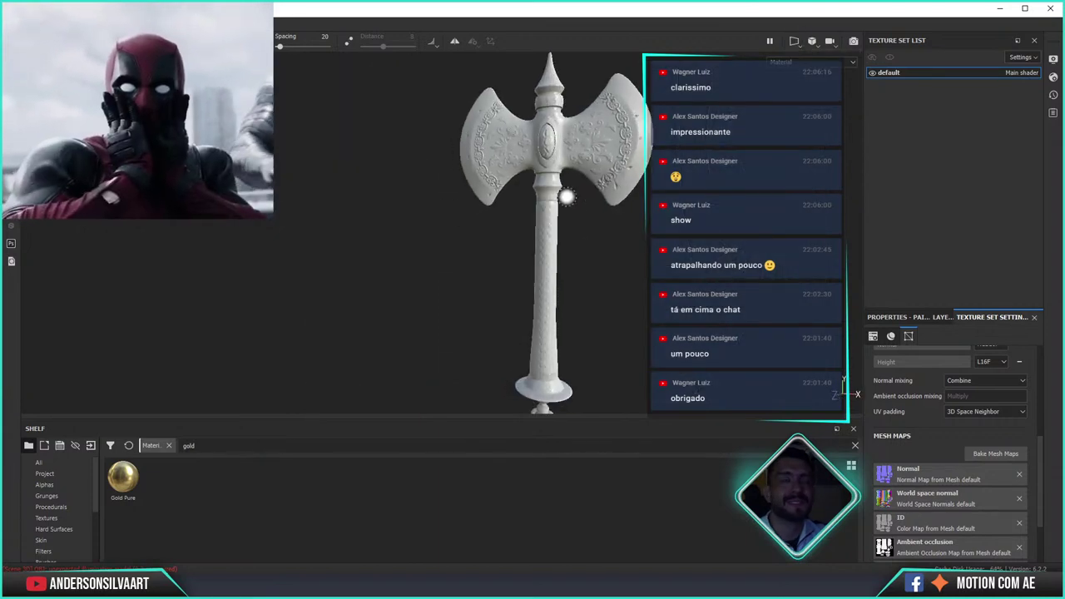
mouse_move(534, 208)
left_mouse_down("alt")
mouse_move(573, 181)
mouse_move(469, 235)
left_mouse_up("alt")
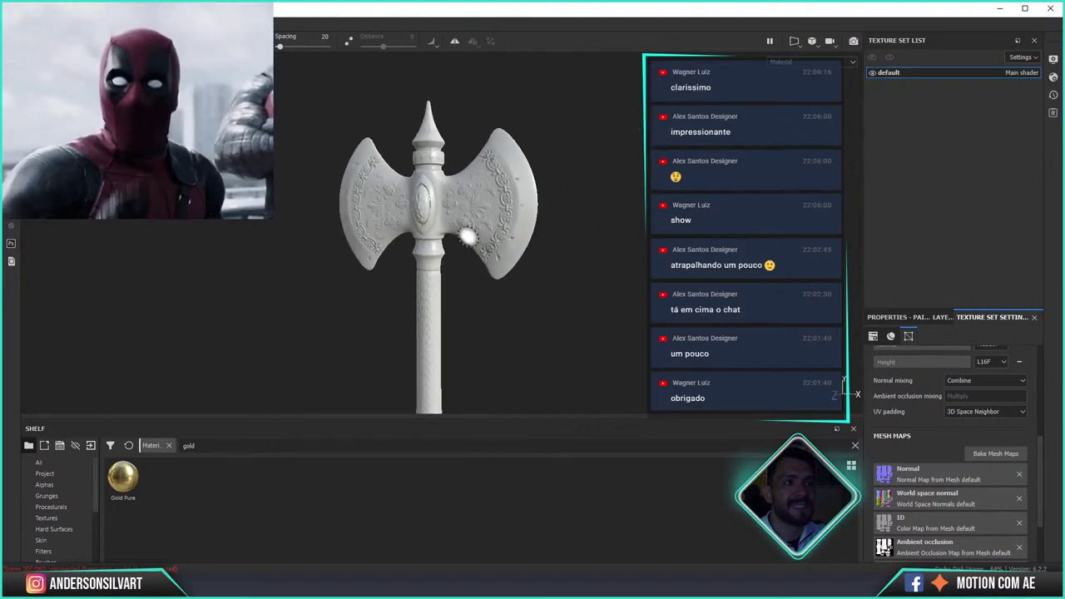
- Orbit and zoom around the axe to inspect the baked blade and carved handle detail
scroll(466, 237, "up", 5)
scroll(462, 241, "up", 3)
mouse_move(459, 281)
left_mouse_down("alt")
mouse_move(498, 238)
mouse_move(475, 281)
left_mouse_up("alt")
right_click_drag(475, 280, 326, 245, "alt")
left_click_drag(325, 244, 471, 309, "alt")
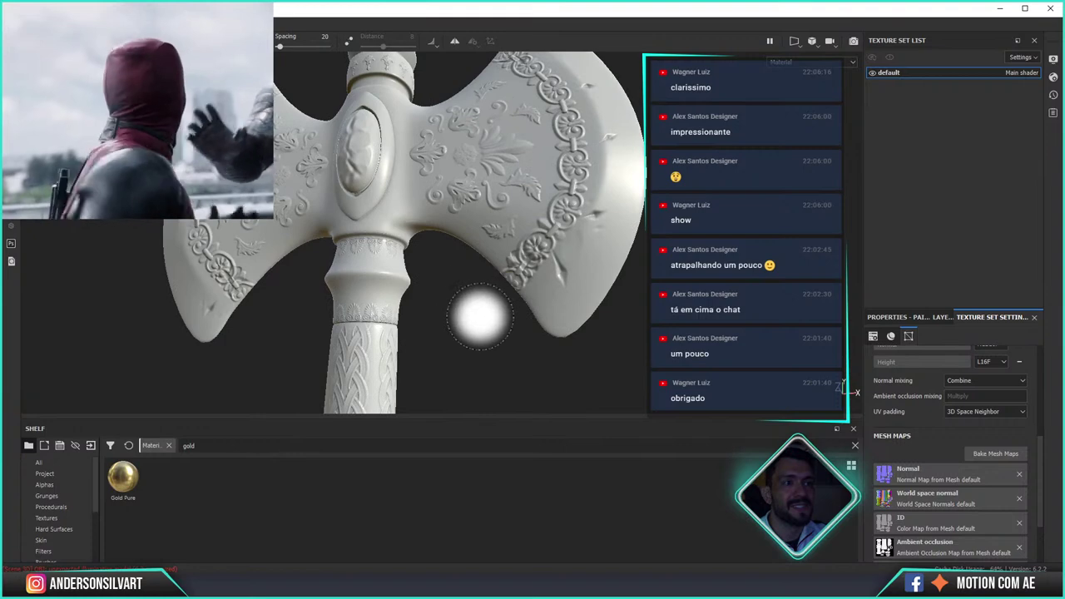
right_click_drag(471, 309, 242, 256, "alt")
scroll(438, 295, "up", 3)
scroll(471, 221, "up", 2)
middle_click_drag(471, 221, 381, 221, "alt")
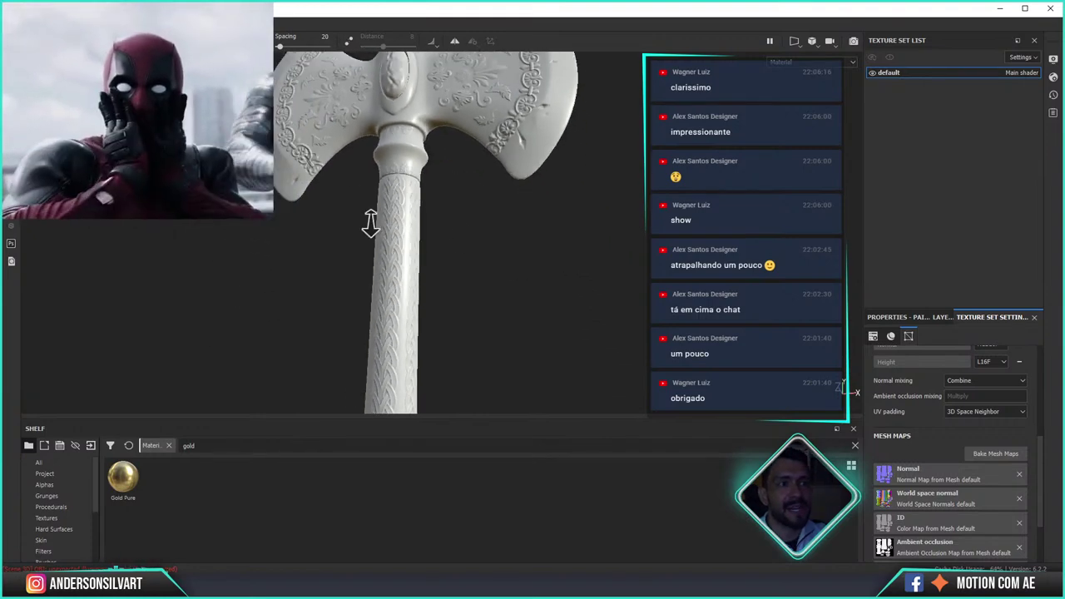
scroll(533, 264, "down", 2)
scroll(533, 265, "down", 2)
scroll(485, 194, "down", 2)
scroll(492, 283, "down", 1)
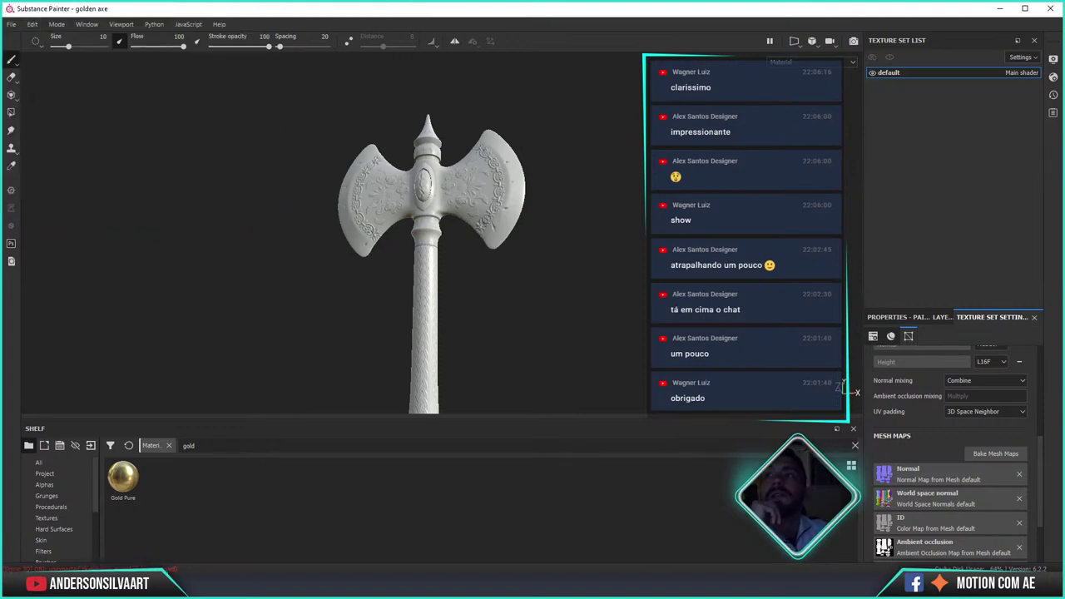
- Save the project, then replace the default Layer 1 with a new fill layer named AO
left_click(12, 25)
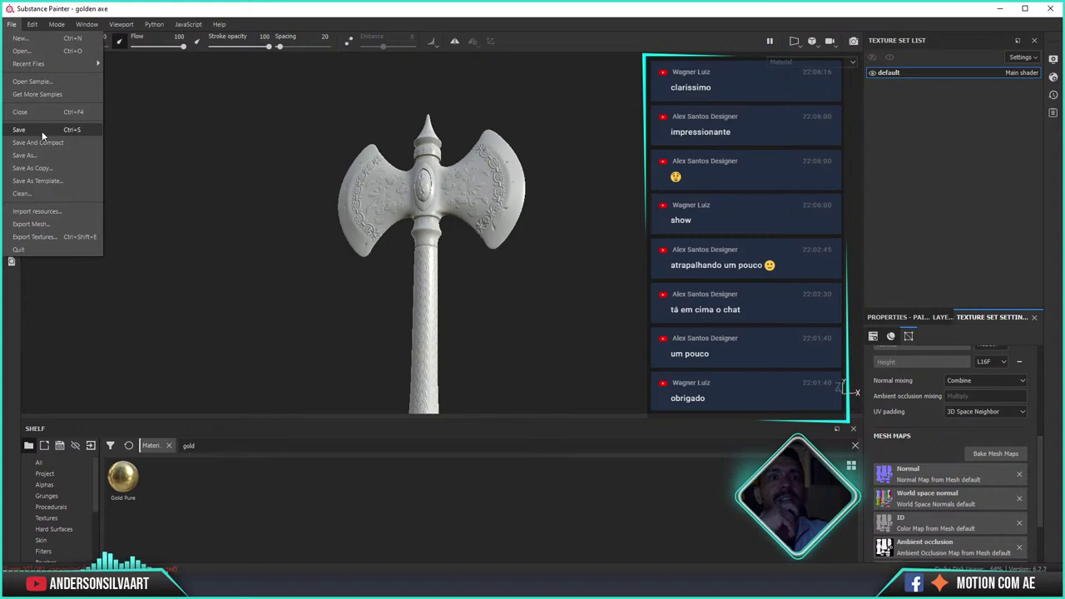
left_click(42, 131)
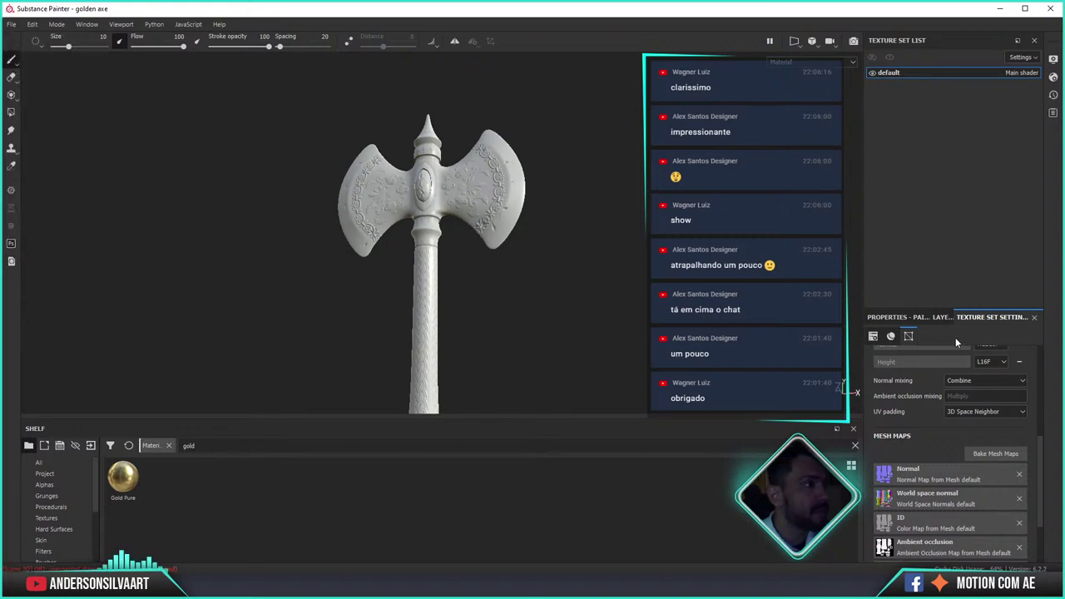
left_click(940, 316)
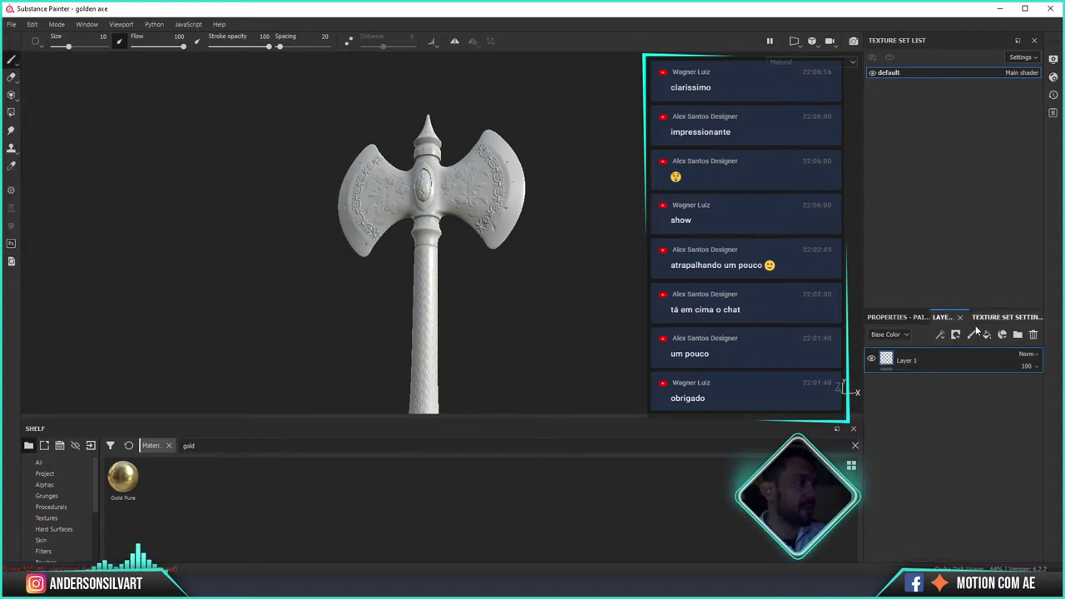
left_click(1033, 334)
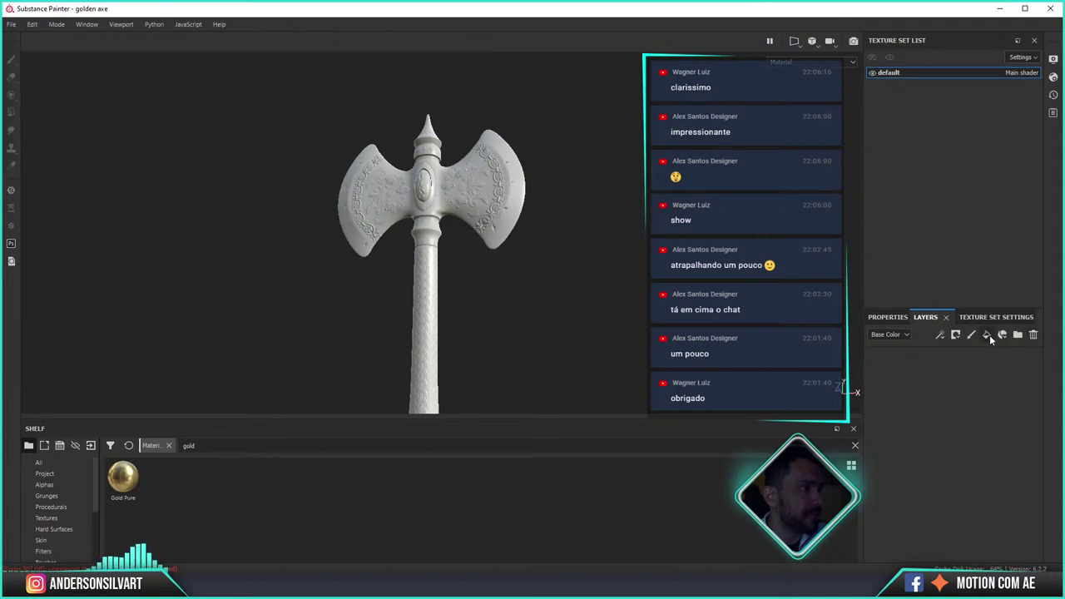
left_click(987, 335)
type("AO")
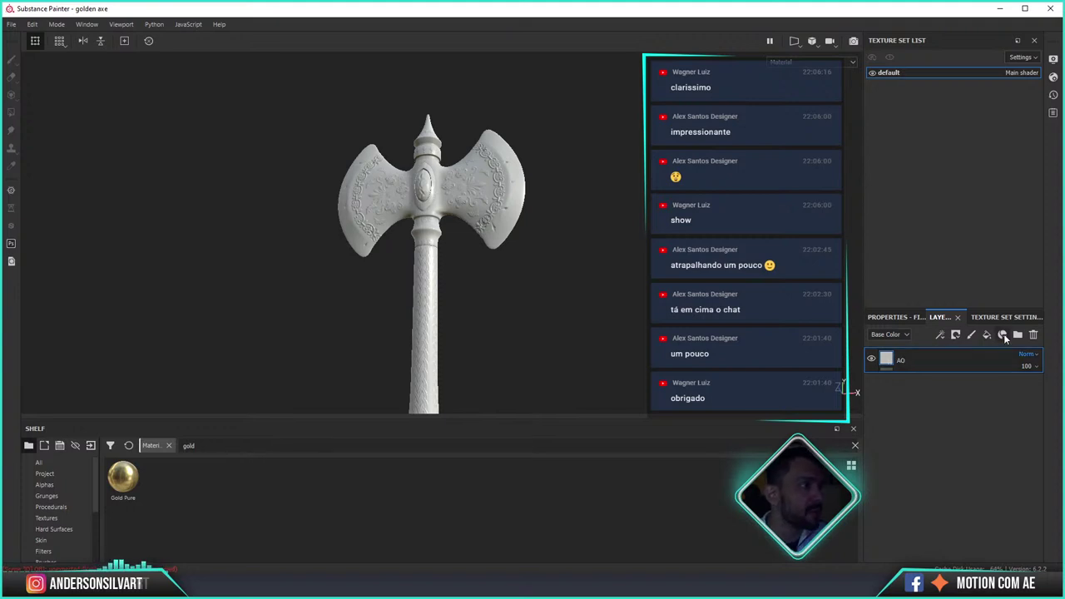
- Create a folder, move the AO layer into it, and rename it 'AMbient Oclussion'
left_click(1018, 334)
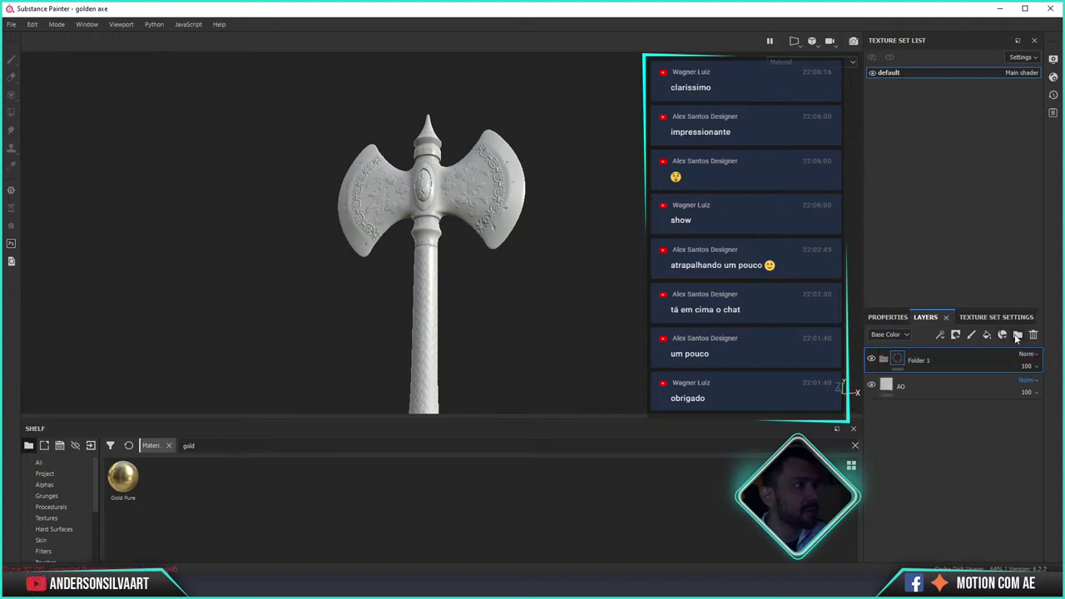
left_click_drag(910, 384, 919, 359)
double_click(920, 360)
type("AMbient Oclussion")
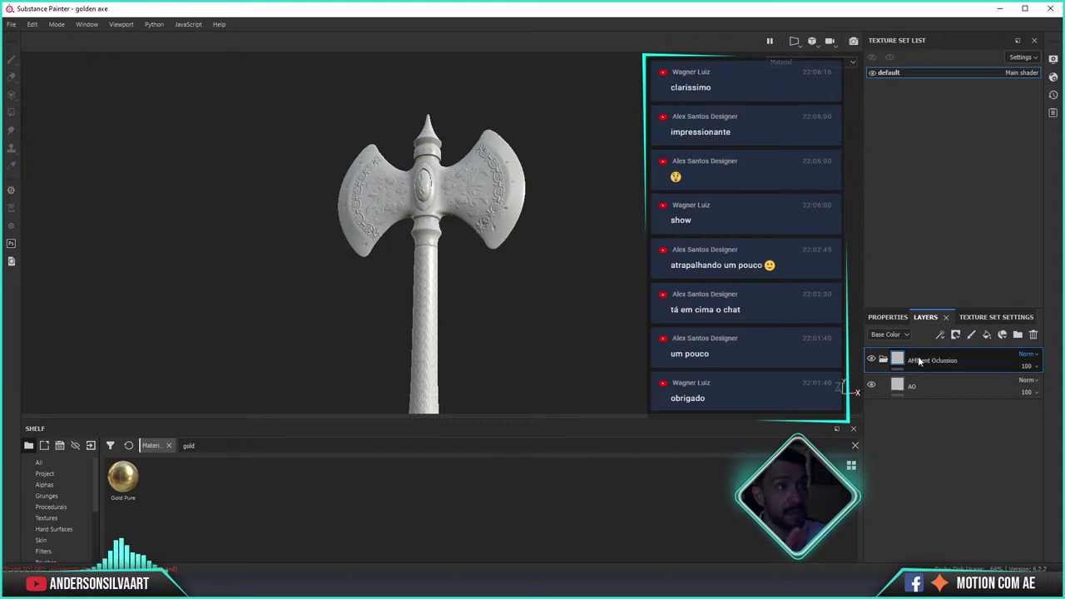
key("Return")
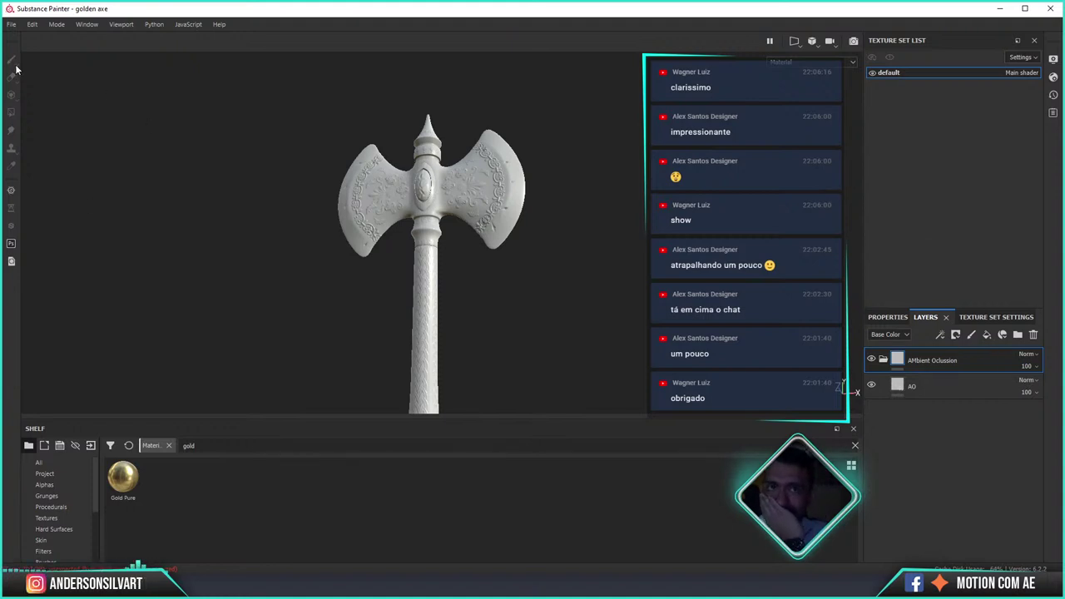
- Select the AO fill layer and bring up its fill properties
left_click(945, 393)
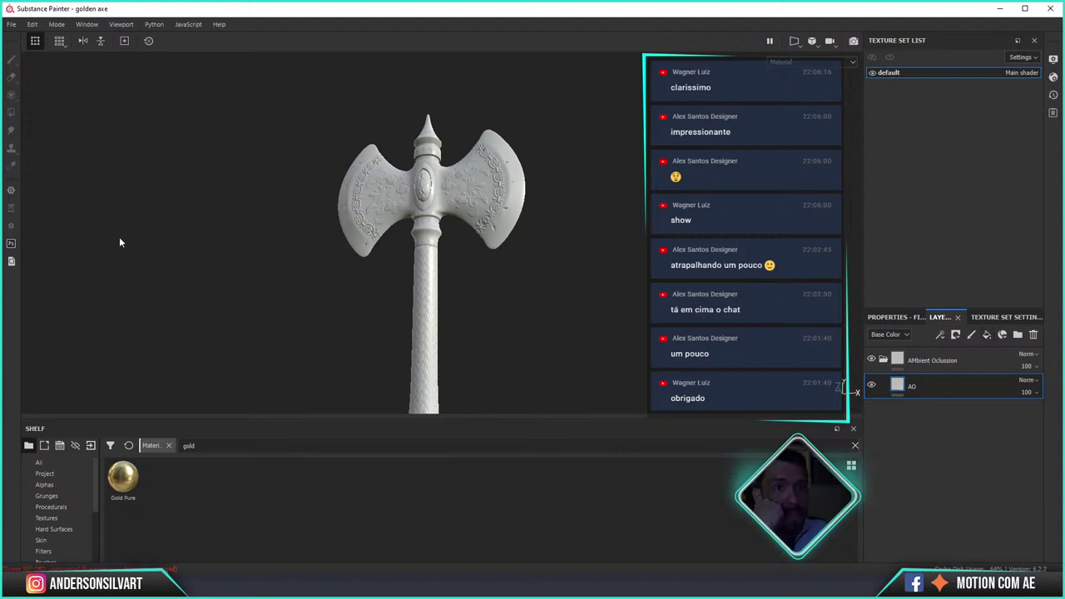
left_click(897, 318)
left_click_drag(1045, 412, 1045, 462)
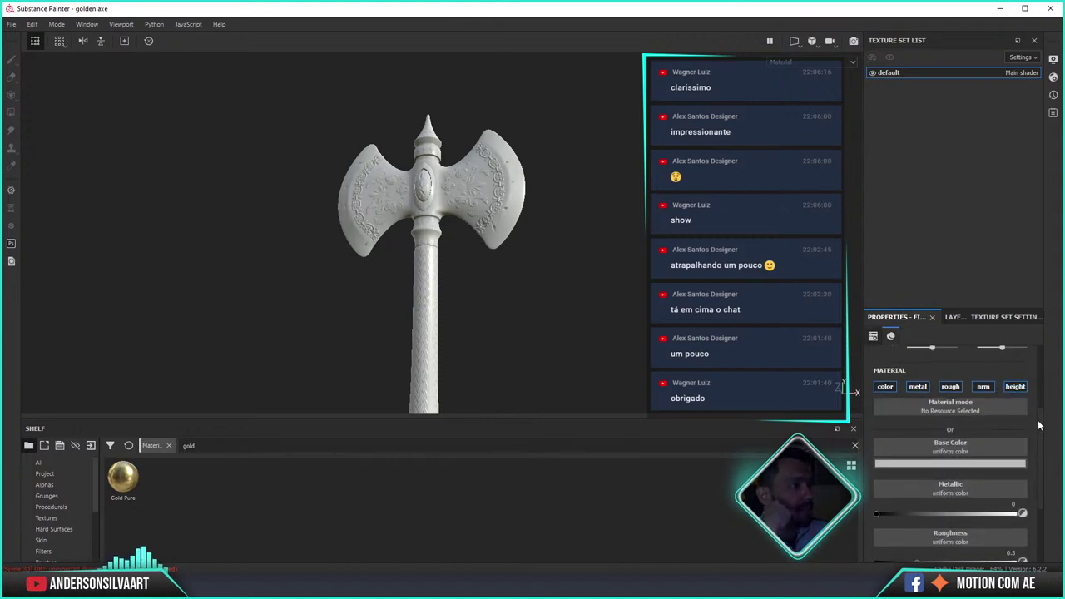
left_click_drag(1040, 451, 1048, 362)
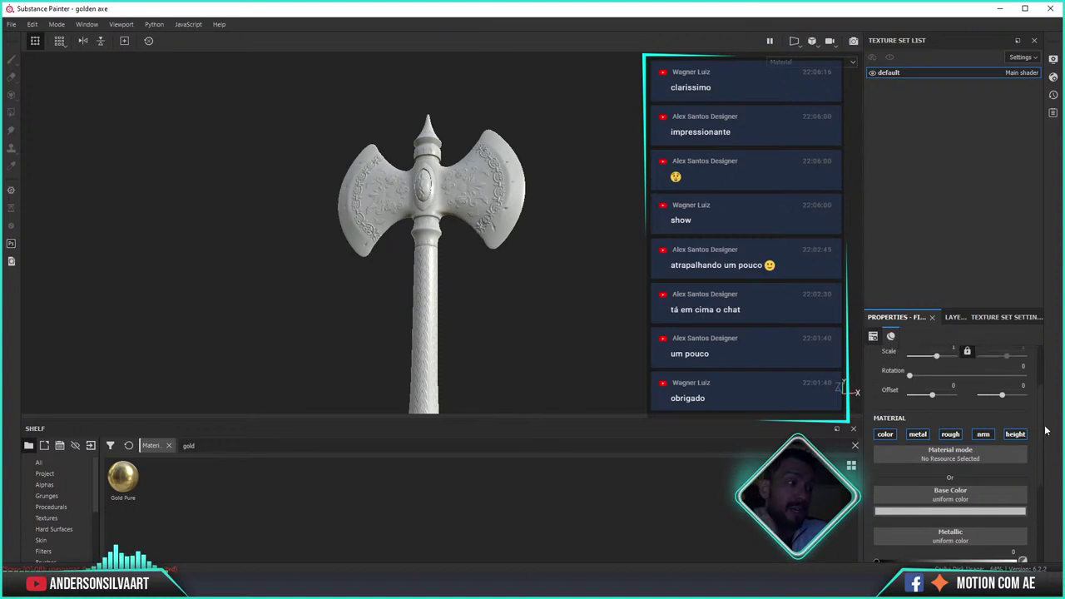
- In the default texture set's settings, add an Ambient occlusion channel and a Transmissive channel
left_click(998, 318)
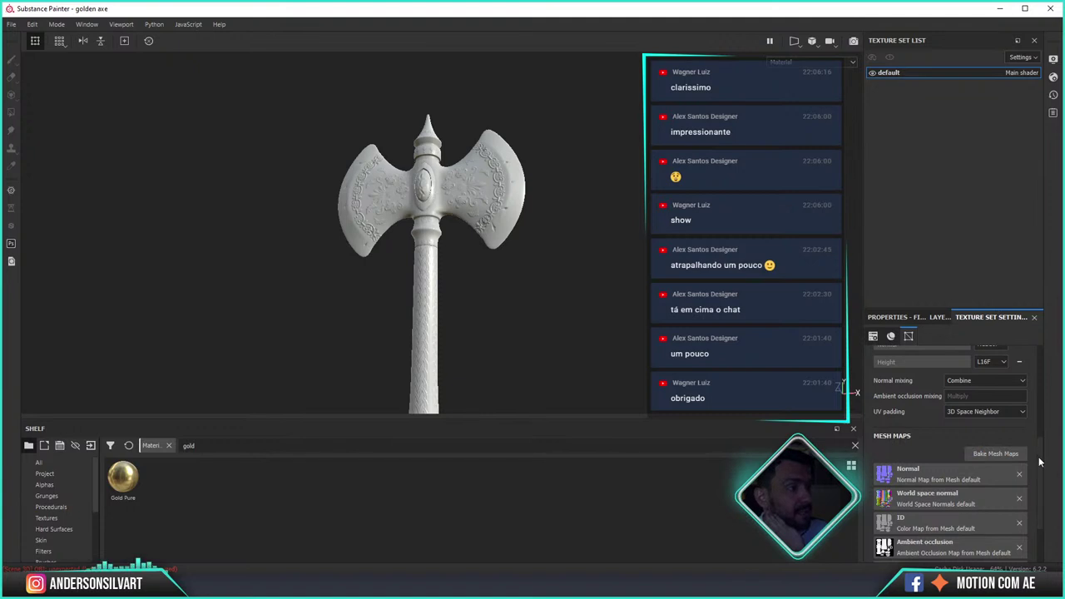
scroll(932, 433, "up", 5)
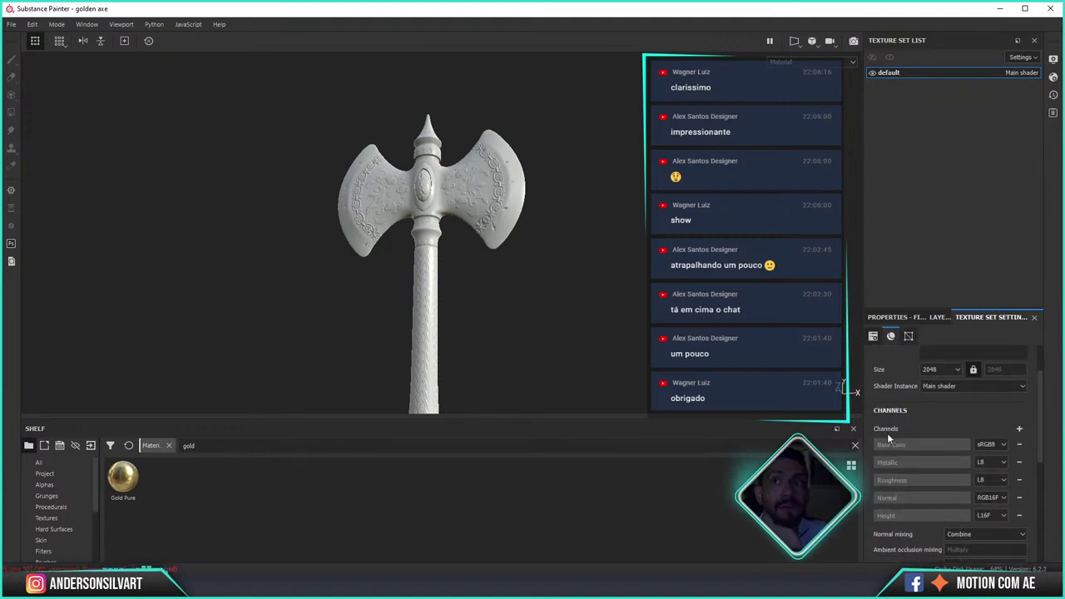
left_click(1018, 429)
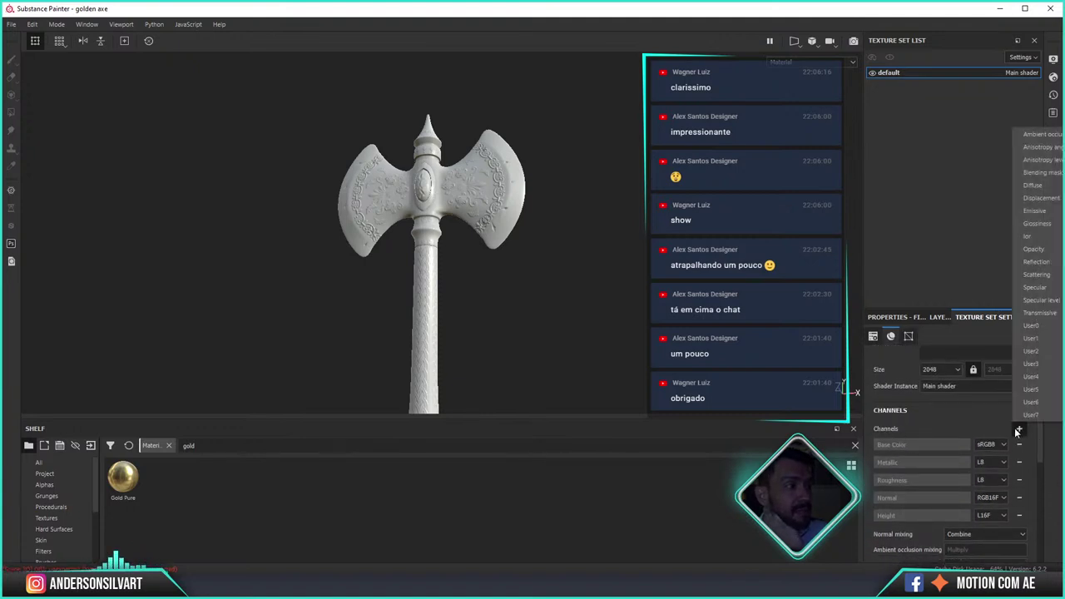
left_click(1040, 134)
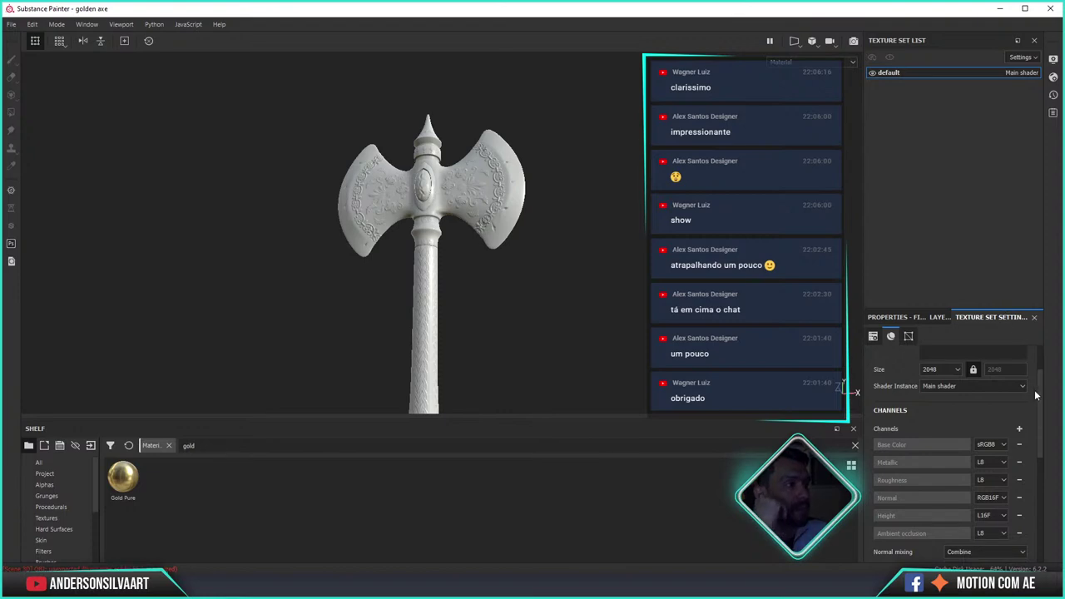
scroll(1045, 390, "up", 2)
left_click(1019, 487)
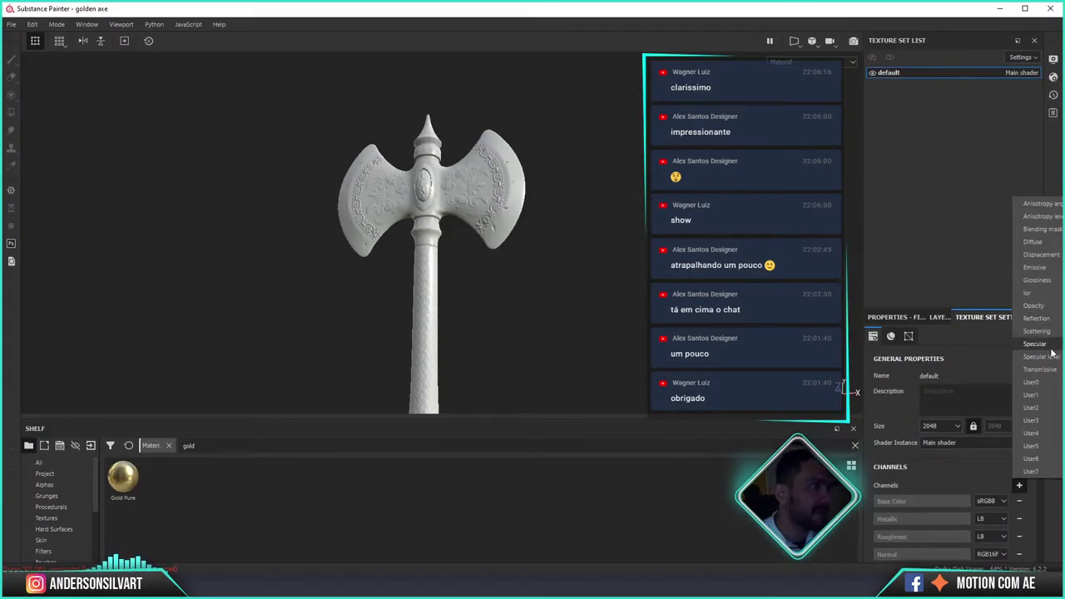
left_click(1047, 369)
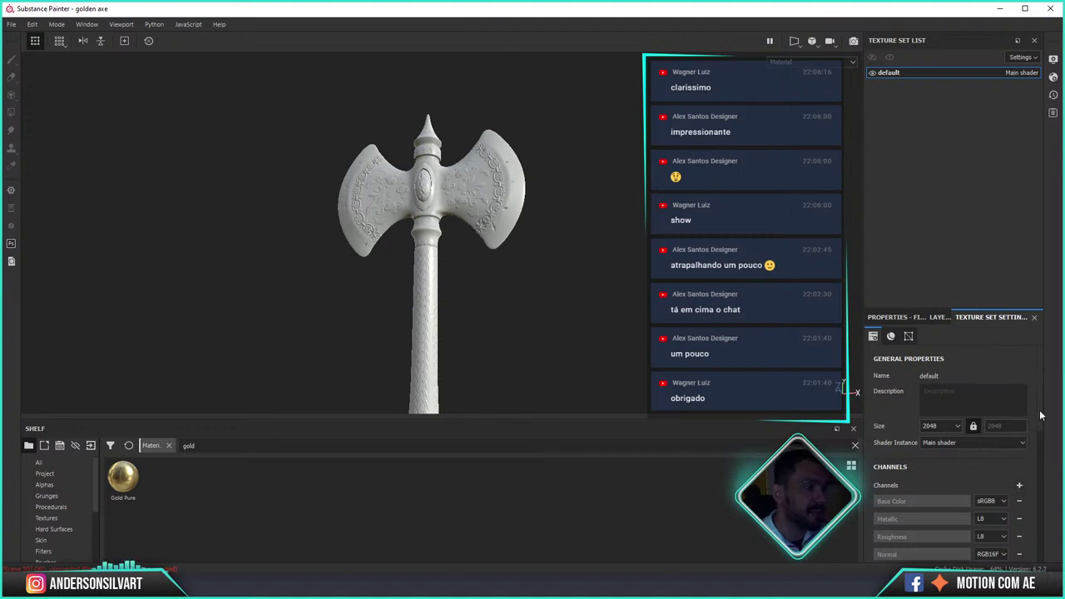
scroll(1031, 466, "down", 5)
scroll(1032, 416, "up", 5)
scroll(1031, 399, "up", 3)
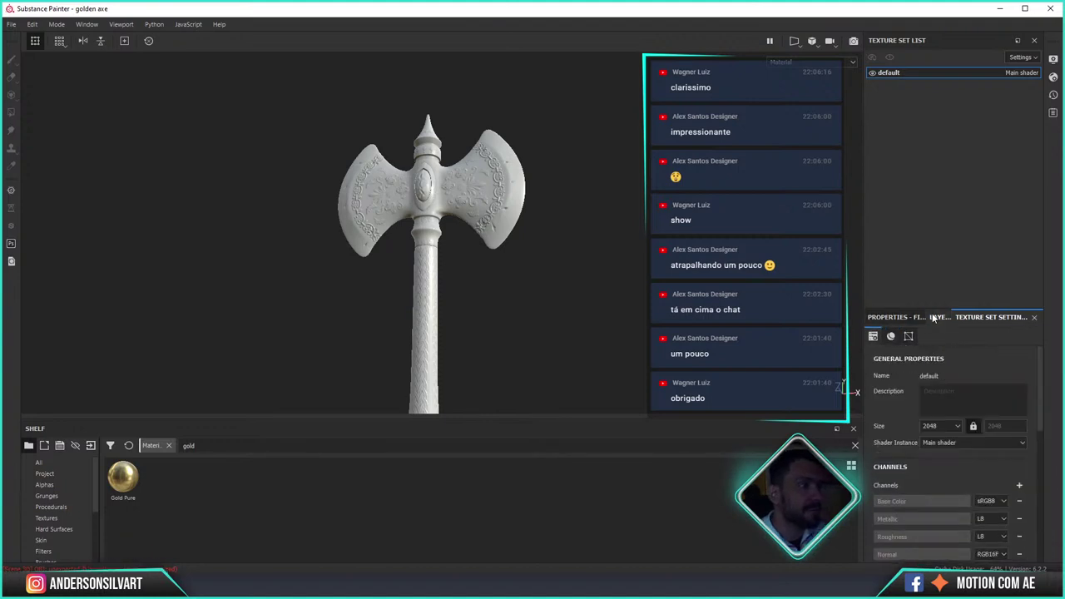
left_click(938, 318)
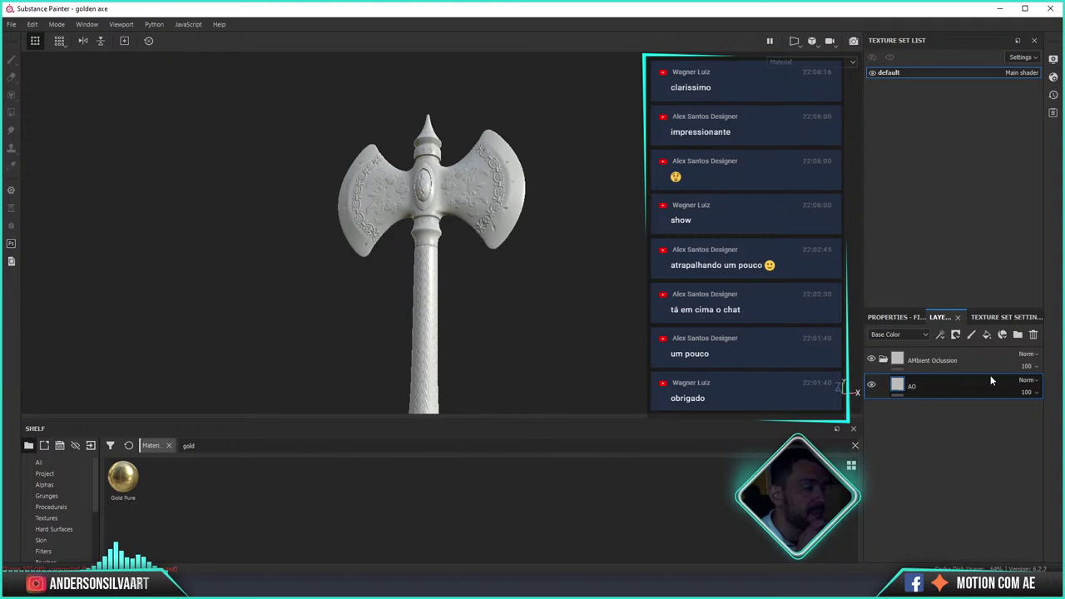
- Limit the AO fill layer to the ambient occlusion channel, disabling color, metallic, roughness and normal
left_click(887, 317)
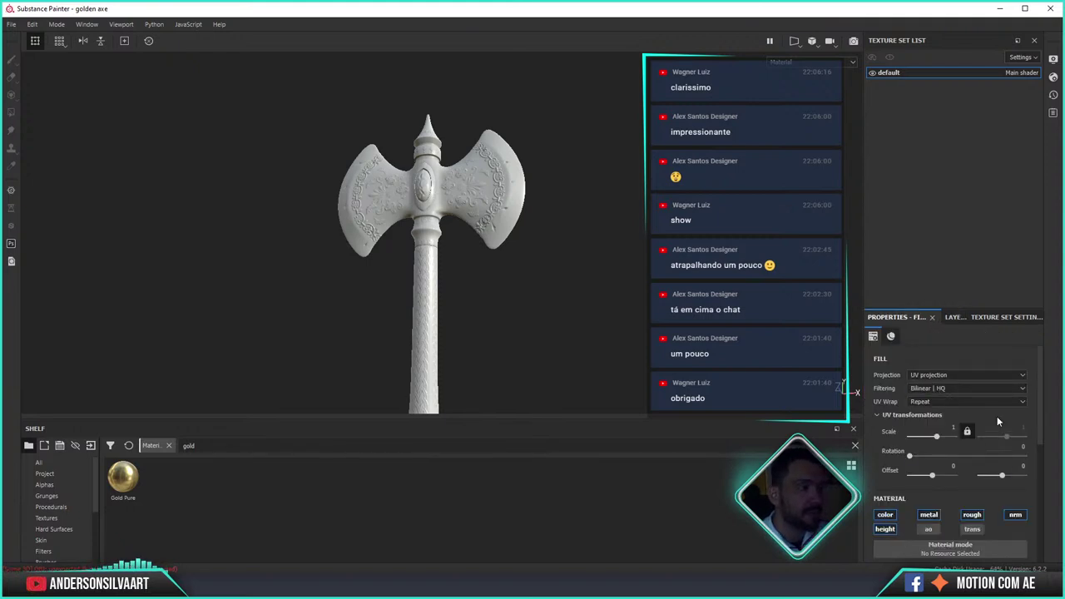
left_click_drag(1038, 407, 1040, 472)
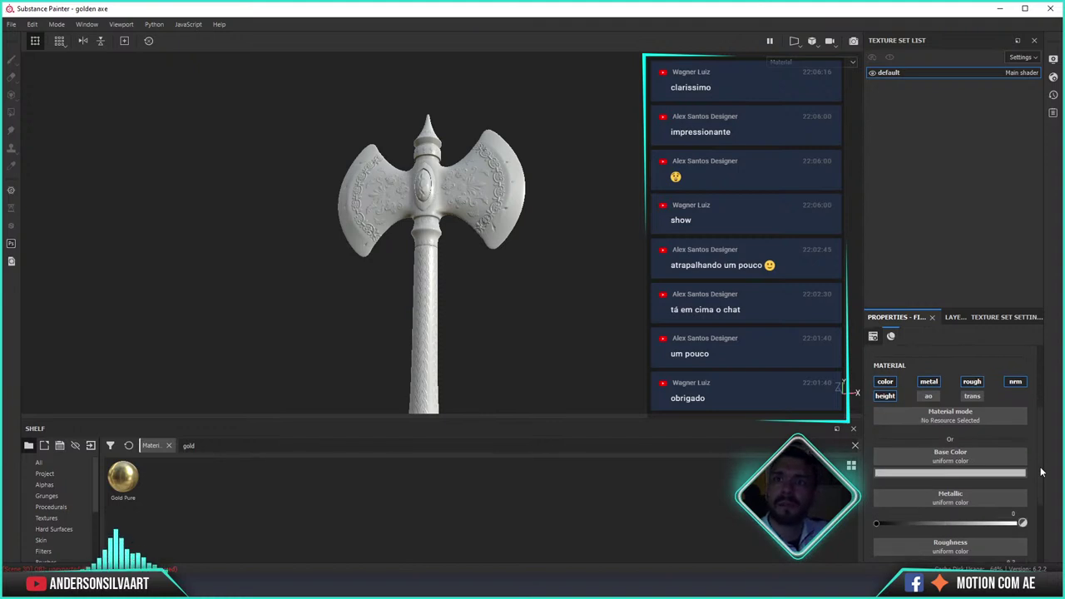
left_click(885, 381)
left_click(932, 394)
left_click(971, 392)
left_click(1013, 393)
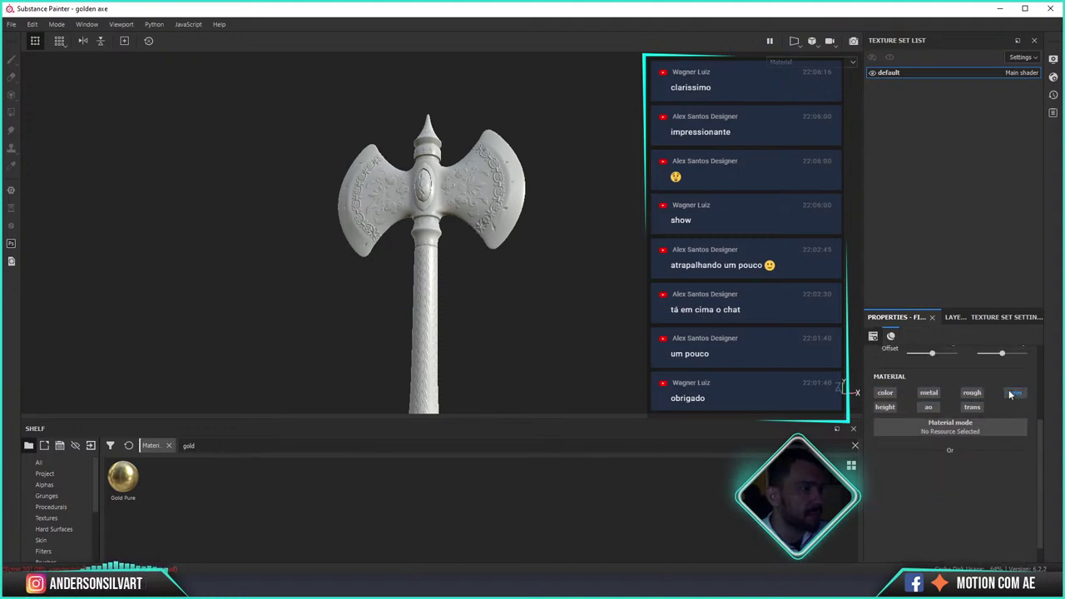
left_click(932, 409)
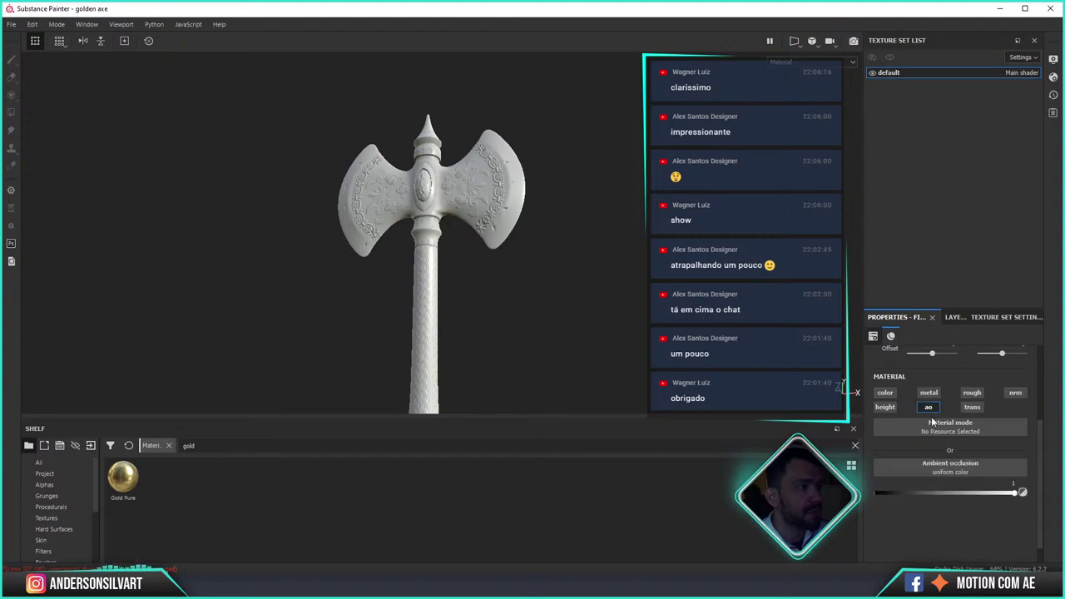
- Clear the shelf's gold filter and drag the baked Ambient Occlusion Map into the ambient occlusion slot
left_click(38, 464)
left_click(45, 475)
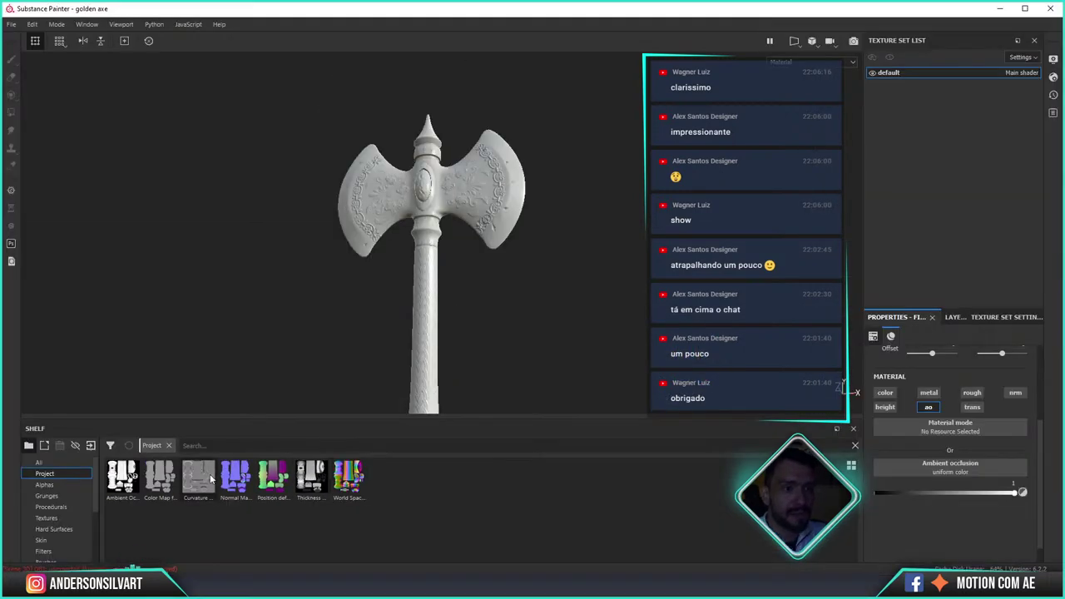
left_click_drag(130, 483, 957, 465)
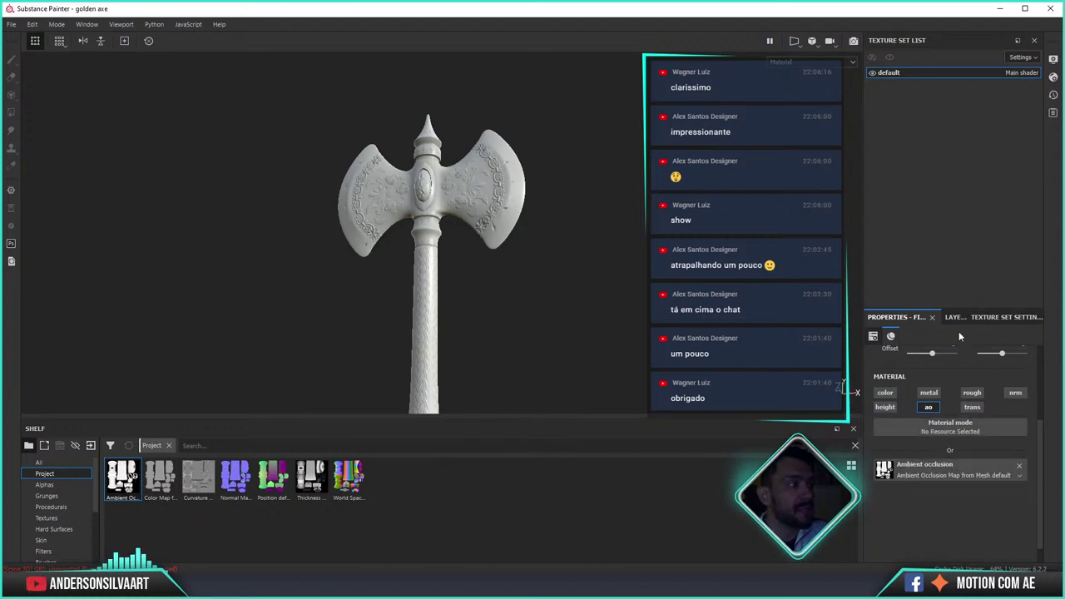
scroll(494, 177, "up", 3)
scroll(495, 177, "up", 2)
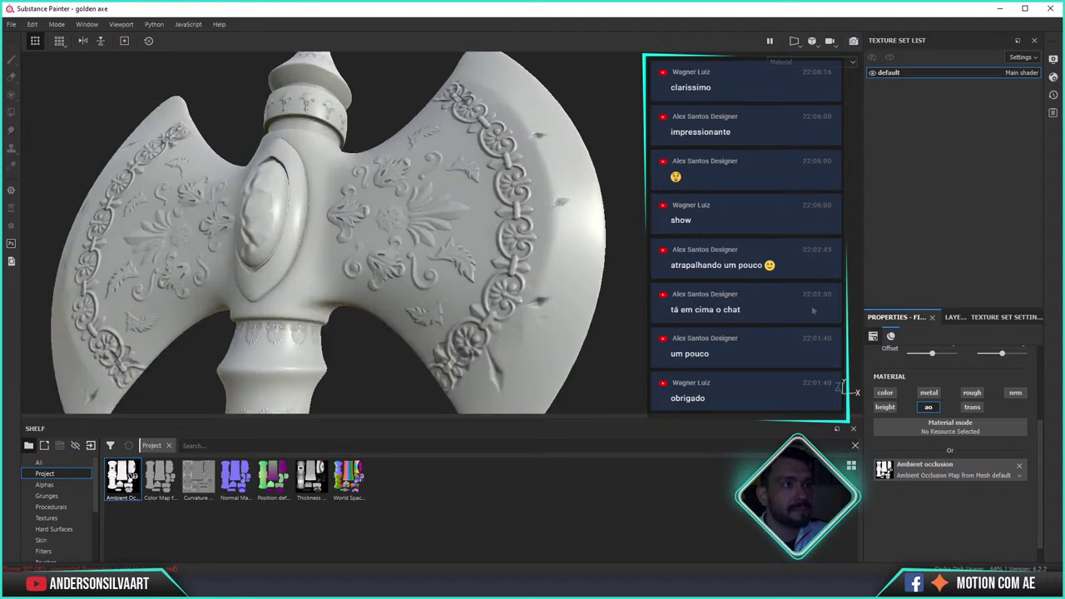
- Add a Levels effect to the AO layer affecting Ambient occlusion, with midtone raised to 4.127
left_click(946, 319)
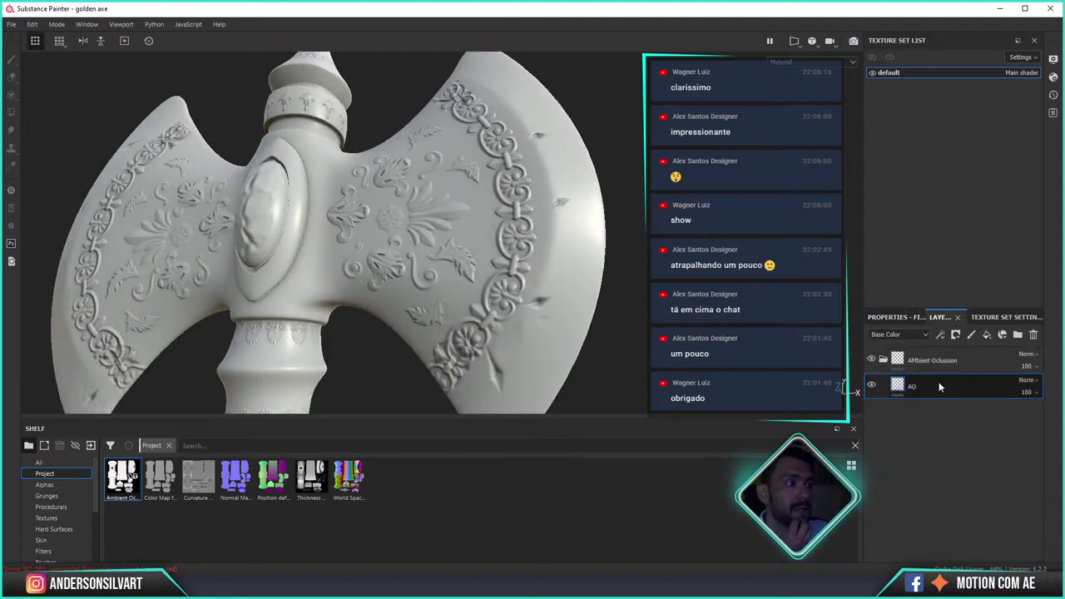
left_click(941, 335)
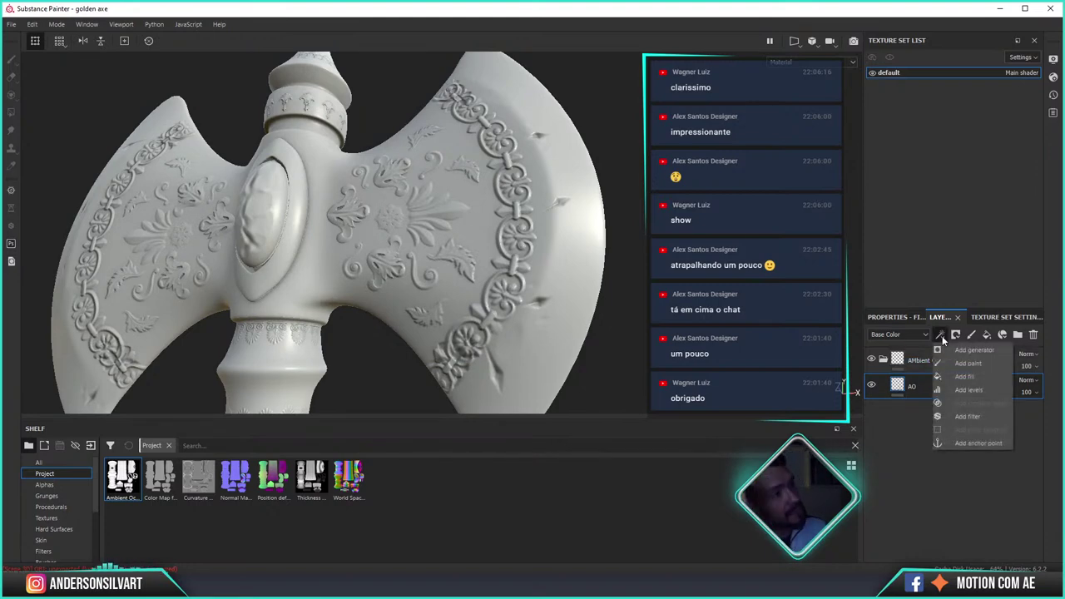
left_click(972, 390)
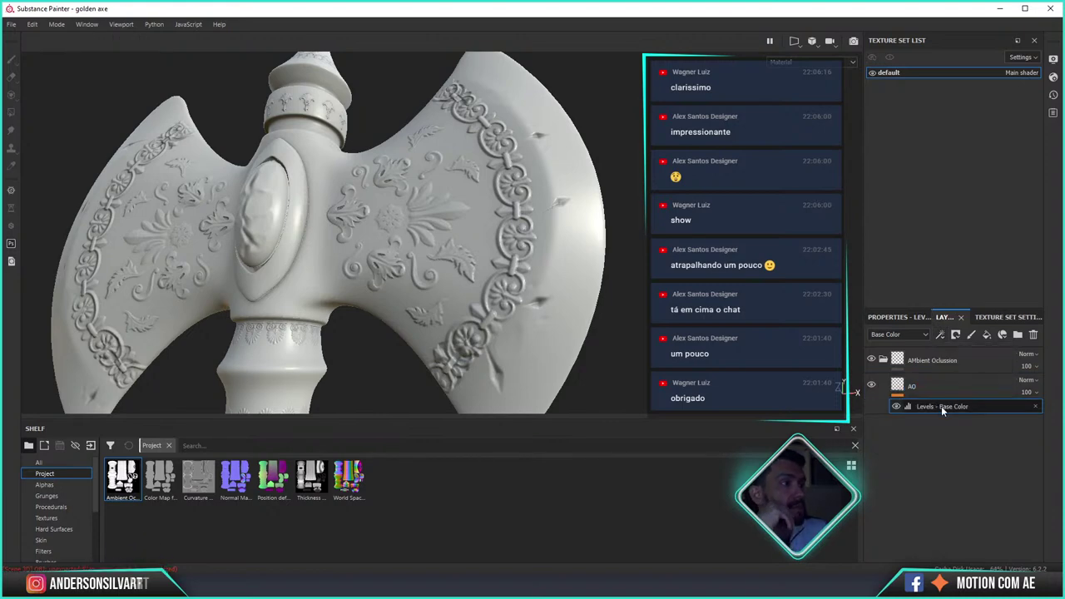
left_click(987, 318)
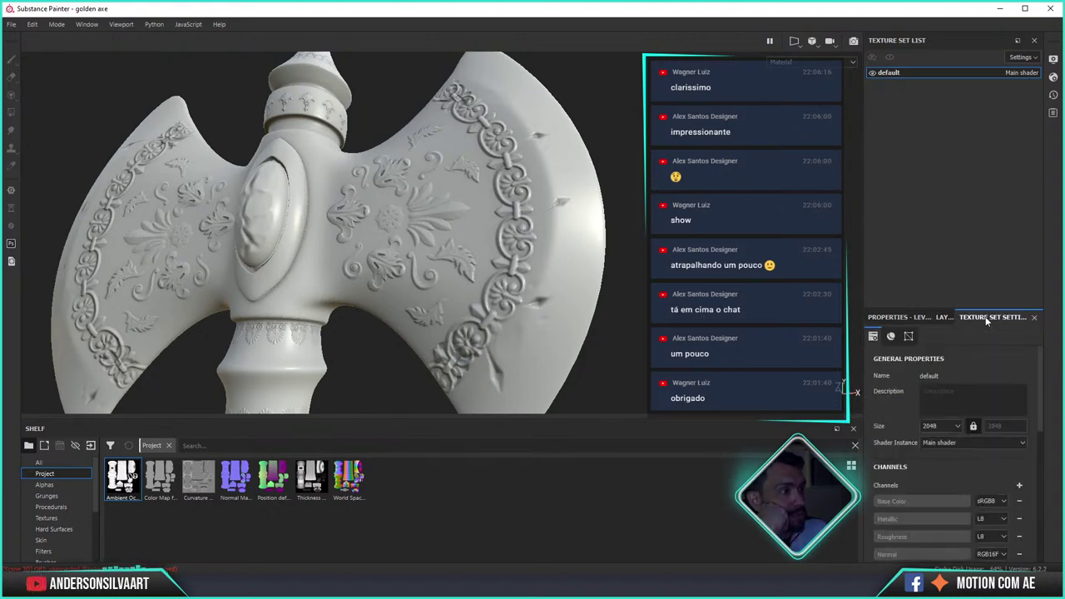
left_click(908, 320)
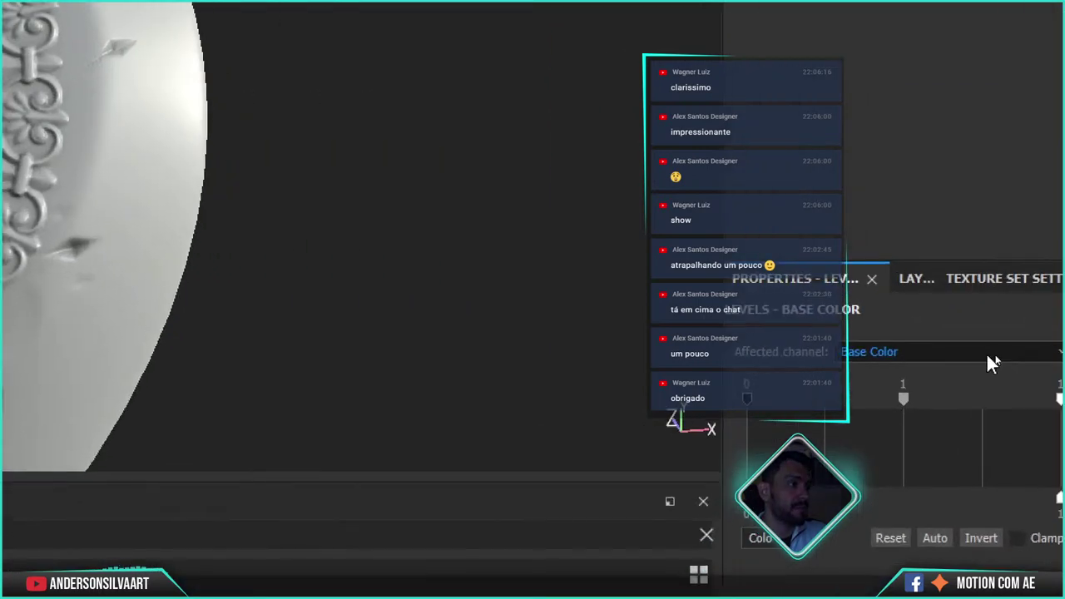
left_click(995, 355)
left_click(945, 402)
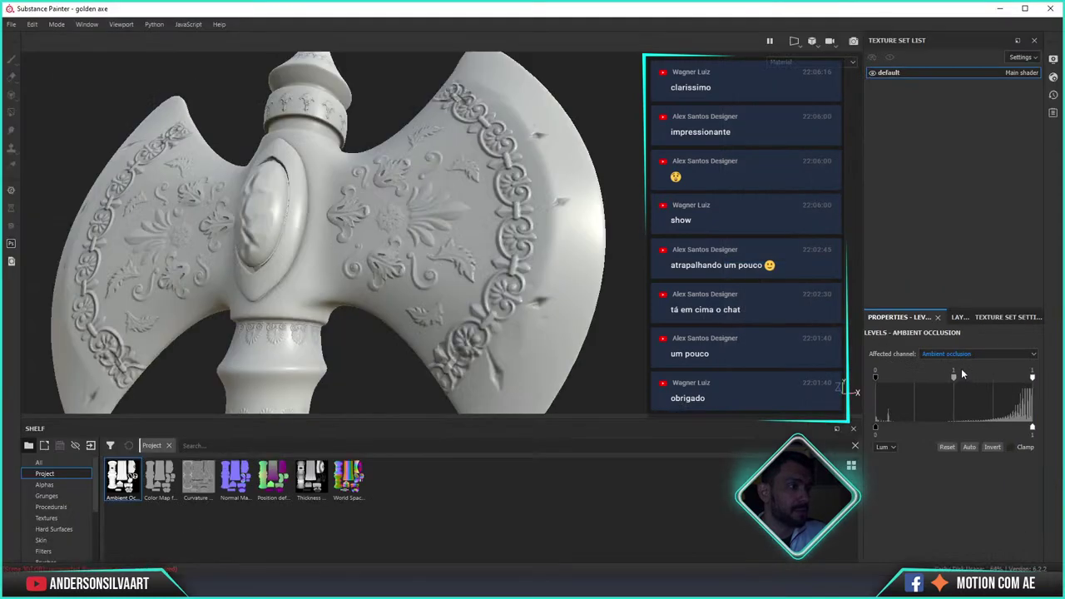
left_click_drag(955, 377, 970, 379)
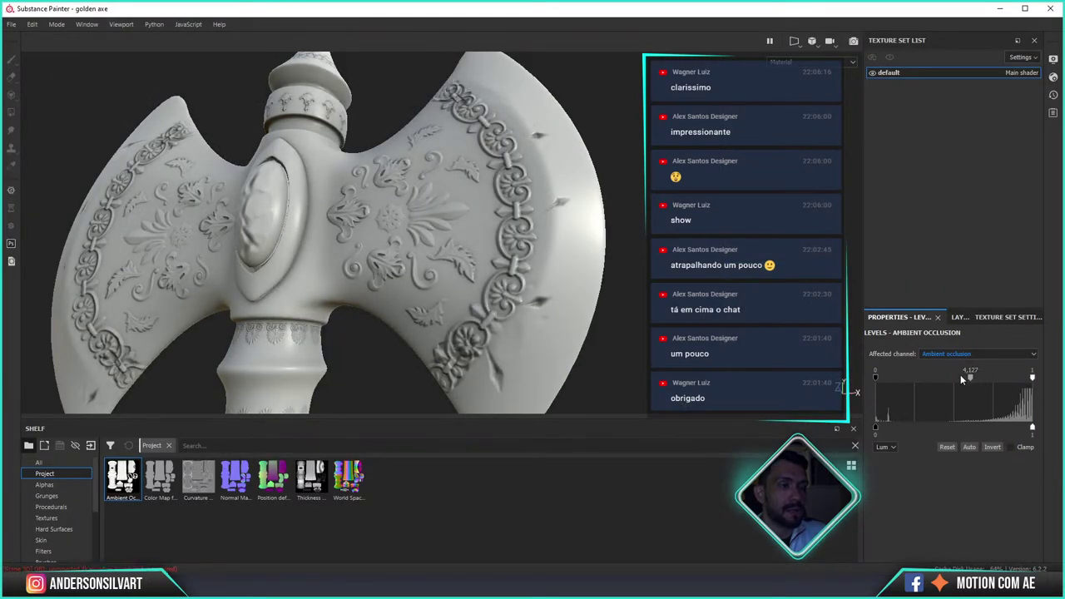
- Frame the axe and orbit to a frontal close-up of the axe head
key("f")
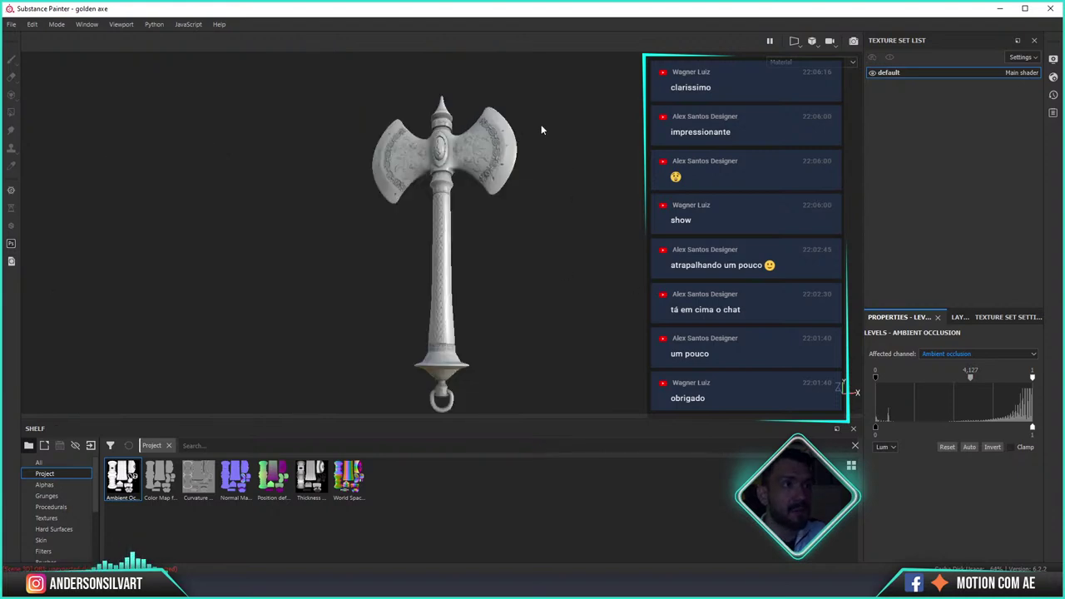
scroll(540, 134, "up", 3)
scroll(563, 129, "up", 3)
mouse_move(596, 122)
left_mouse_down("alt")
mouse_move(649, 388)
mouse_move(685, 281)
left_mouse_up("alt")
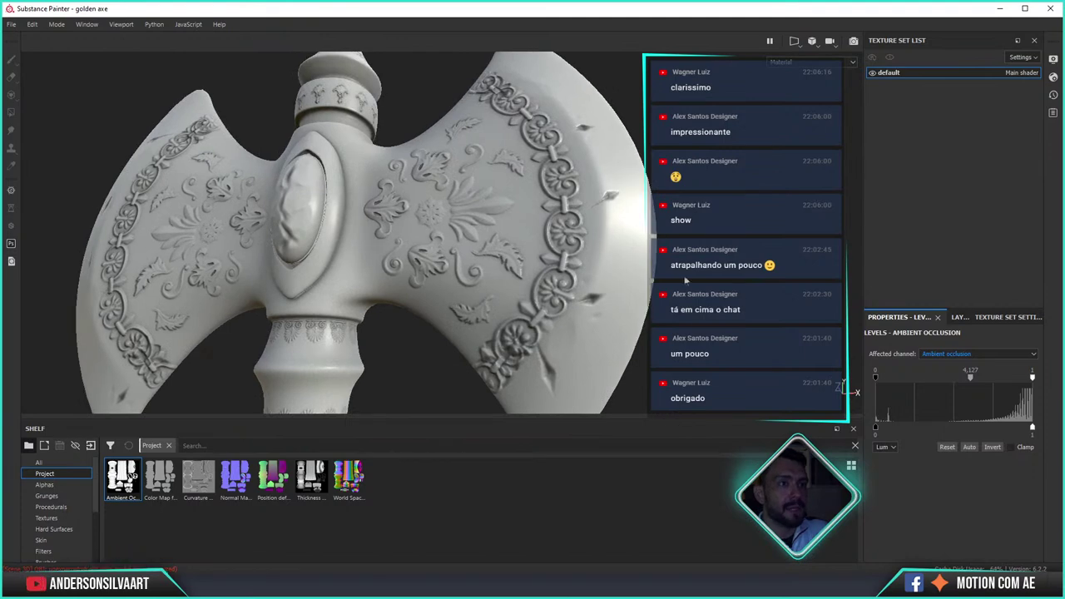
key("f")
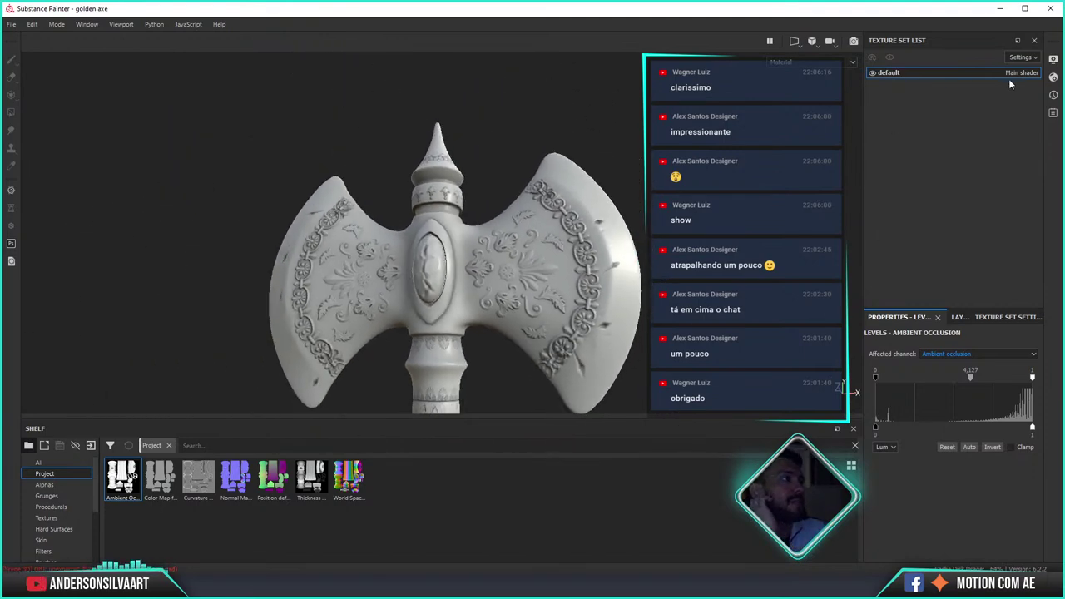
- Delete an accidentally added Folder 1 and collapse the Ambient Occlusion folder
left_click(959, 317)
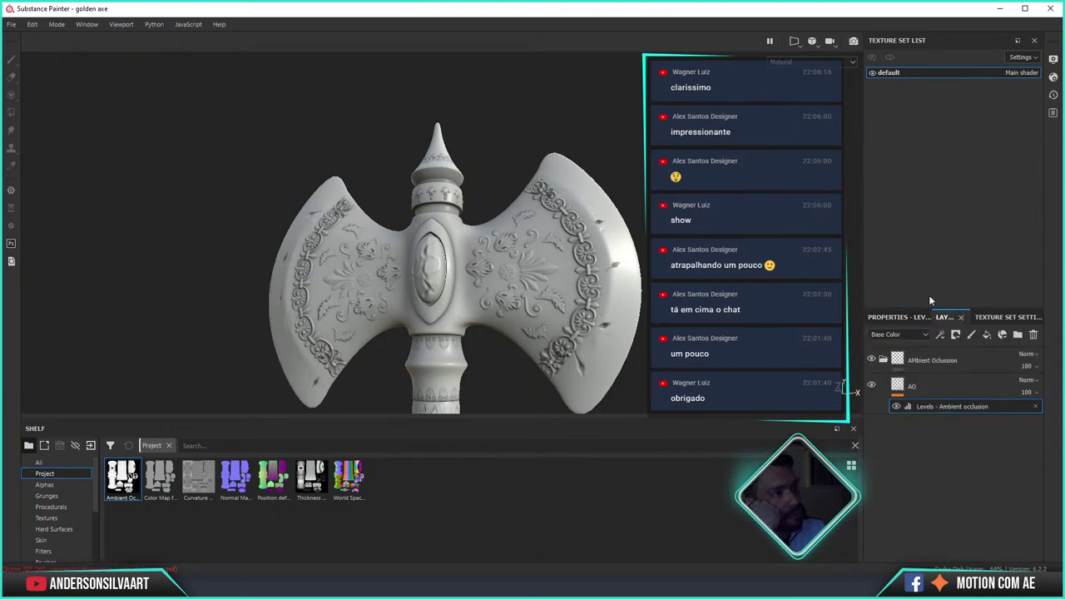
left_click(1018, 335)
left_click_drag(932, 364, 895, 388)
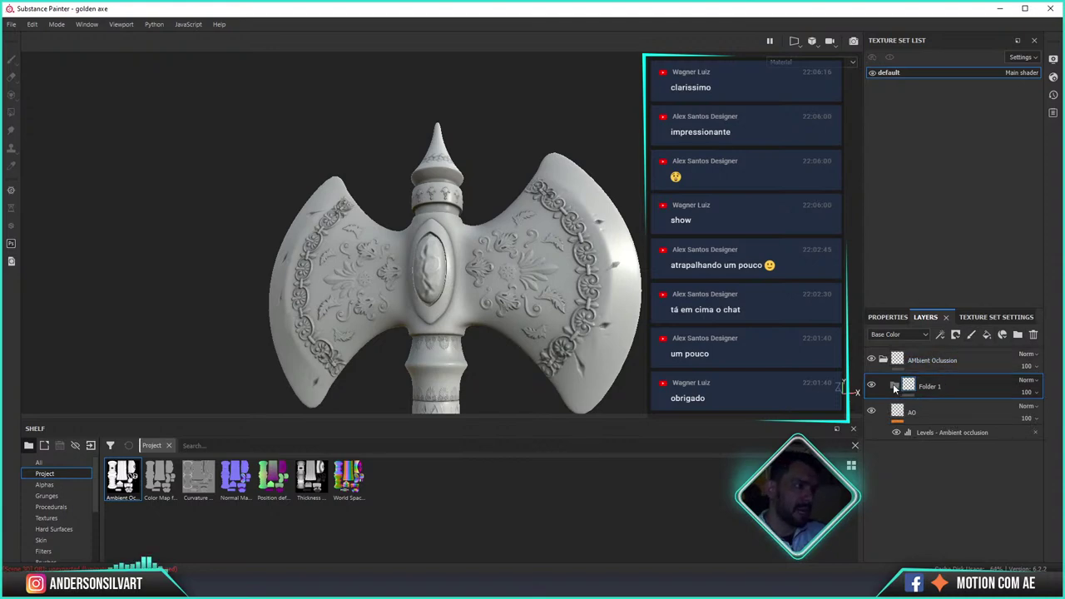
key("Delete")
left_click(883, 360)
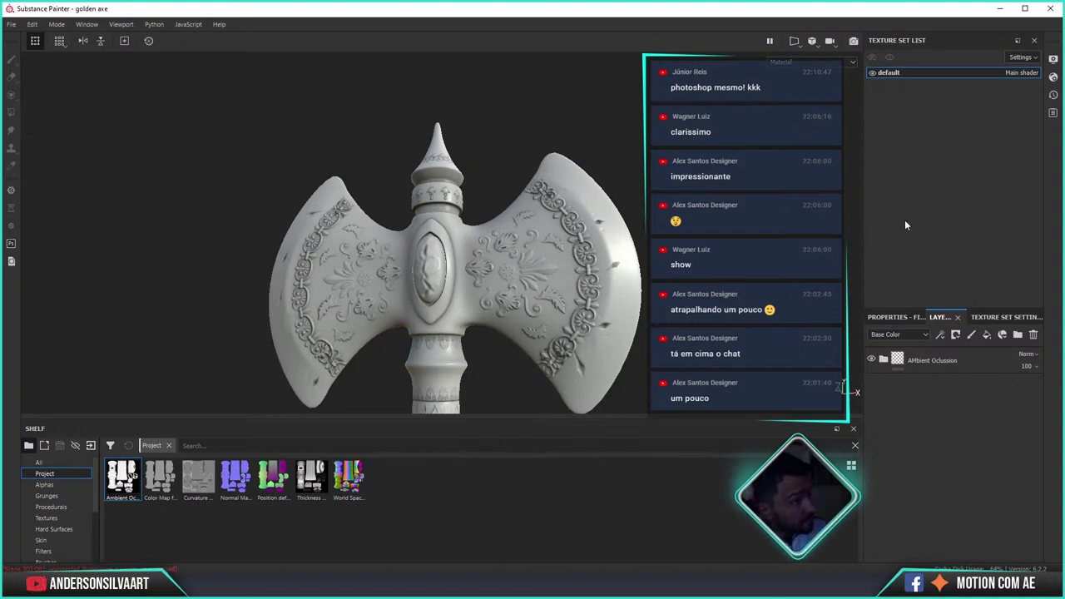
- Undock the Layers view and float the Texture Set Settings panel beside the model
left_click(1005, 335)
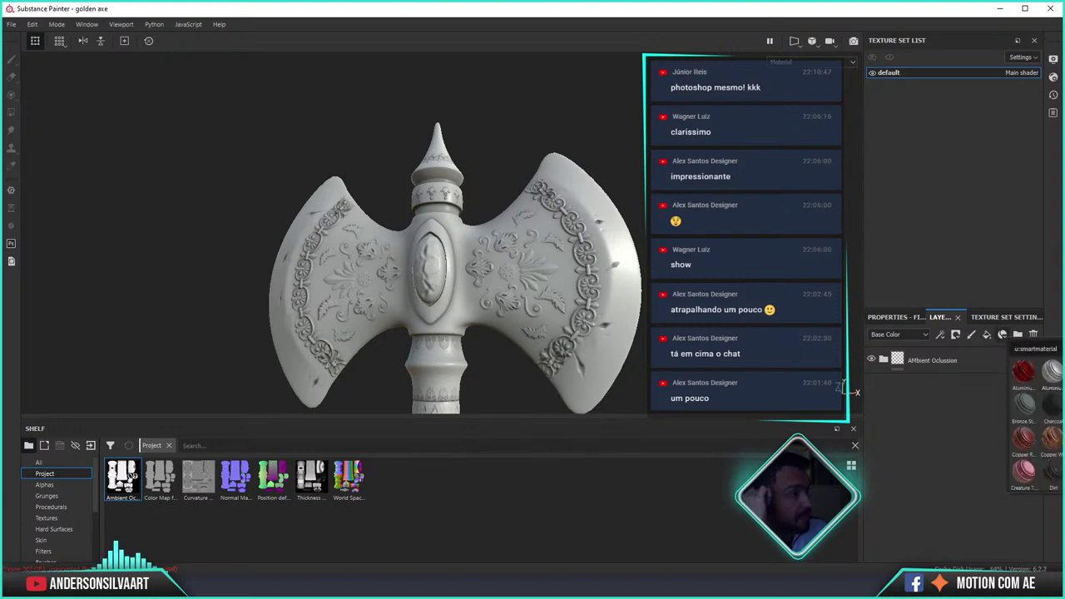
right_click(943, 318)
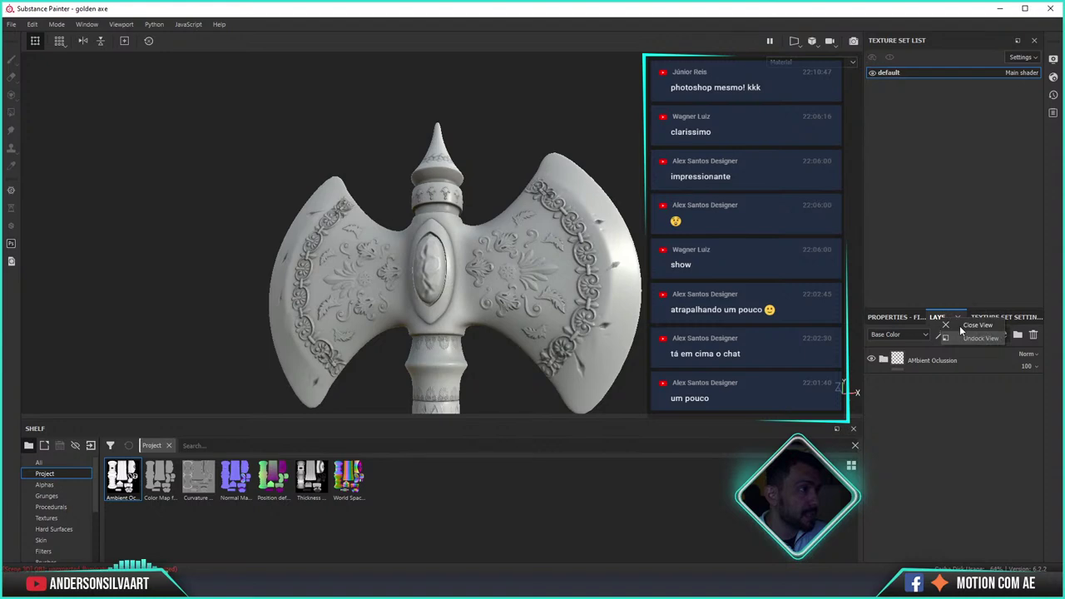
left_click(975, 338)
left_click_drag(963, 317, 716, 83)
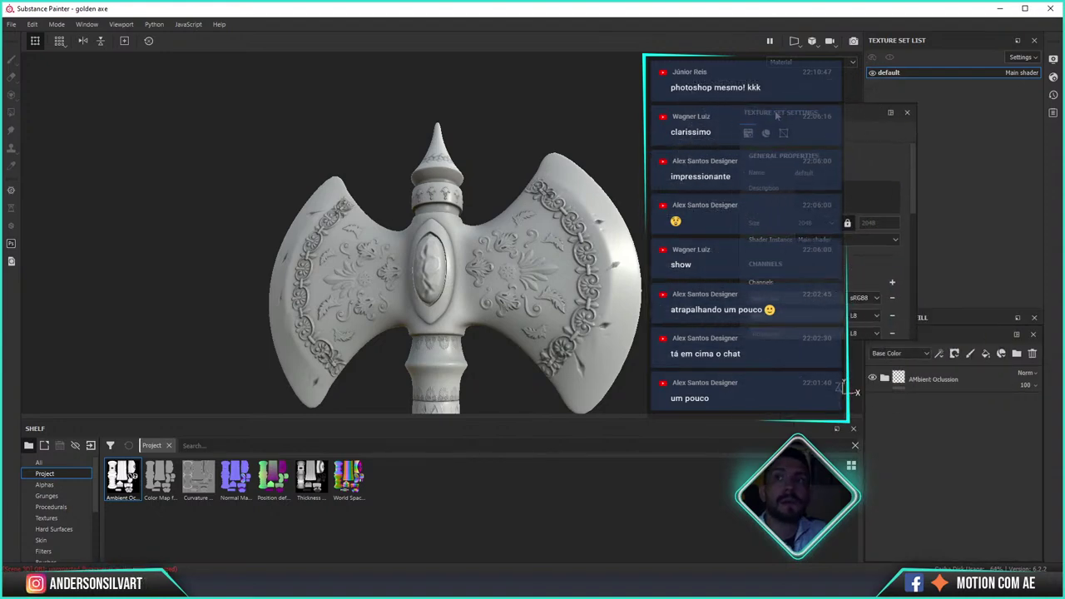
left_click_drag(716, 83, 208, 112)
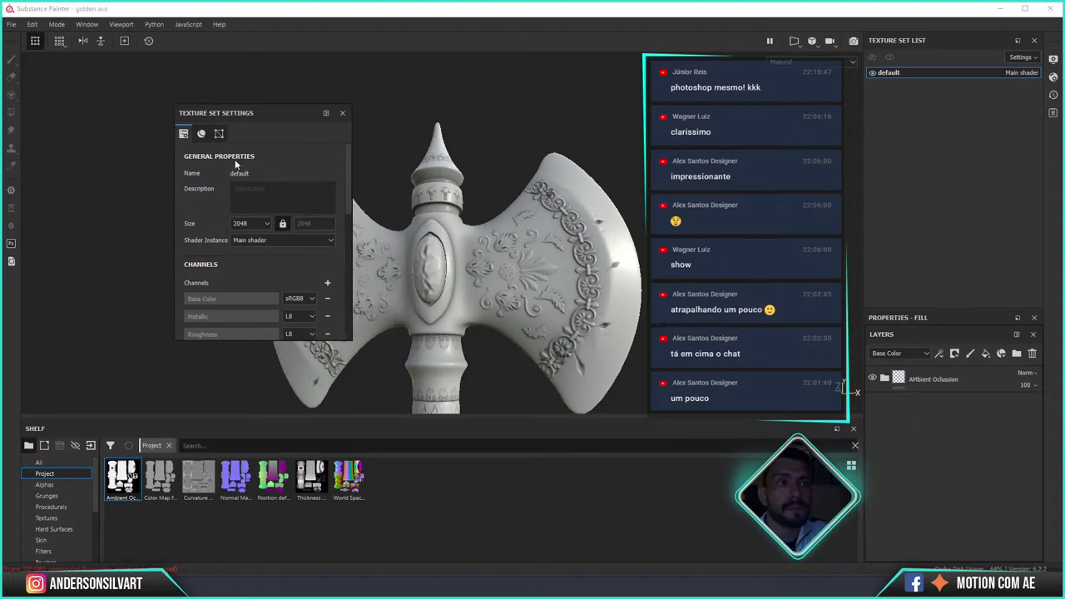
left_click(202, 135)
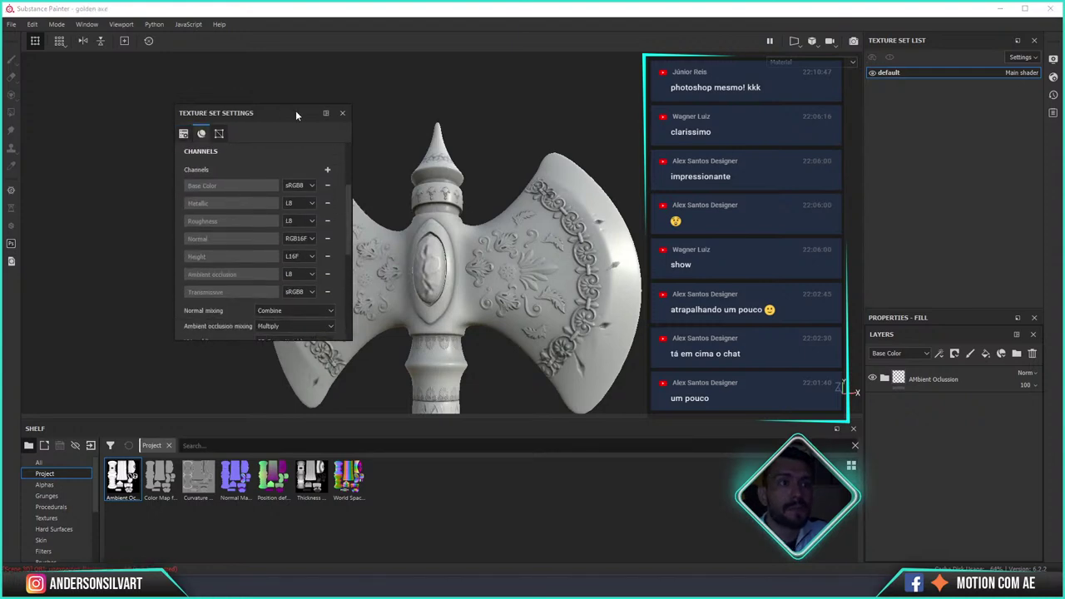
- Re-dock Texture Set Settings as a tab beside Properties and move the Layers panel back to the dock
left_click_drag(291, 113, 984, 348)
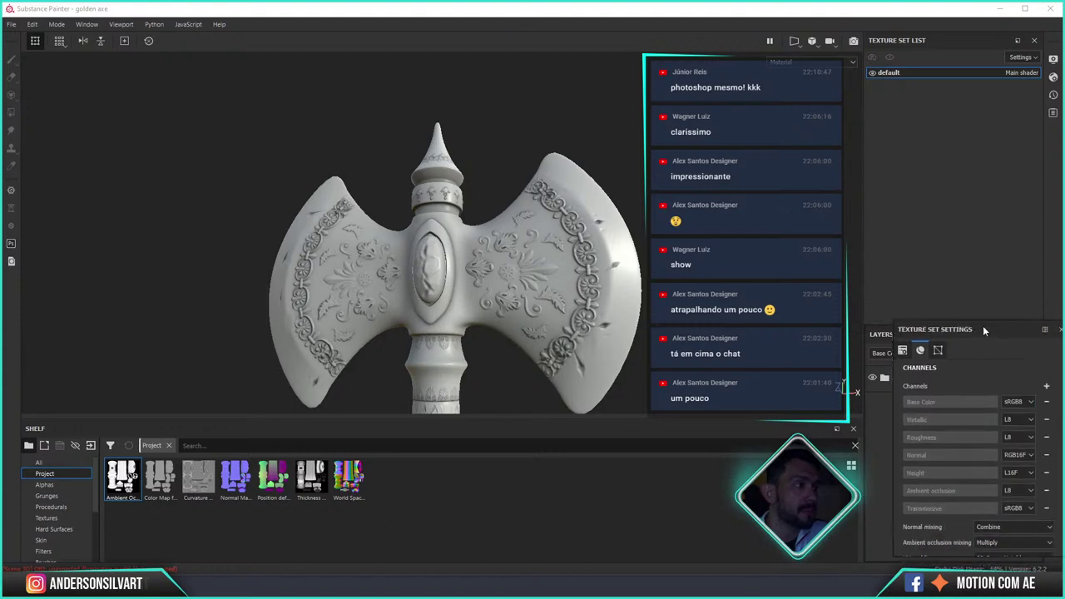
left_click_drag(984, 343, 946, 326)
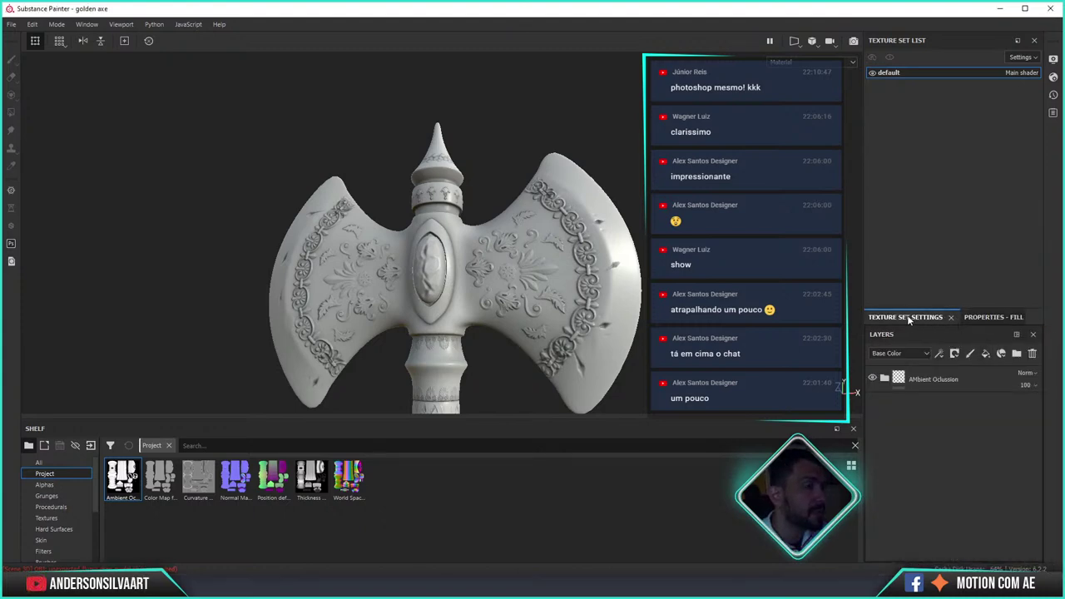
left_click_drag(934, 330, 947, 345)
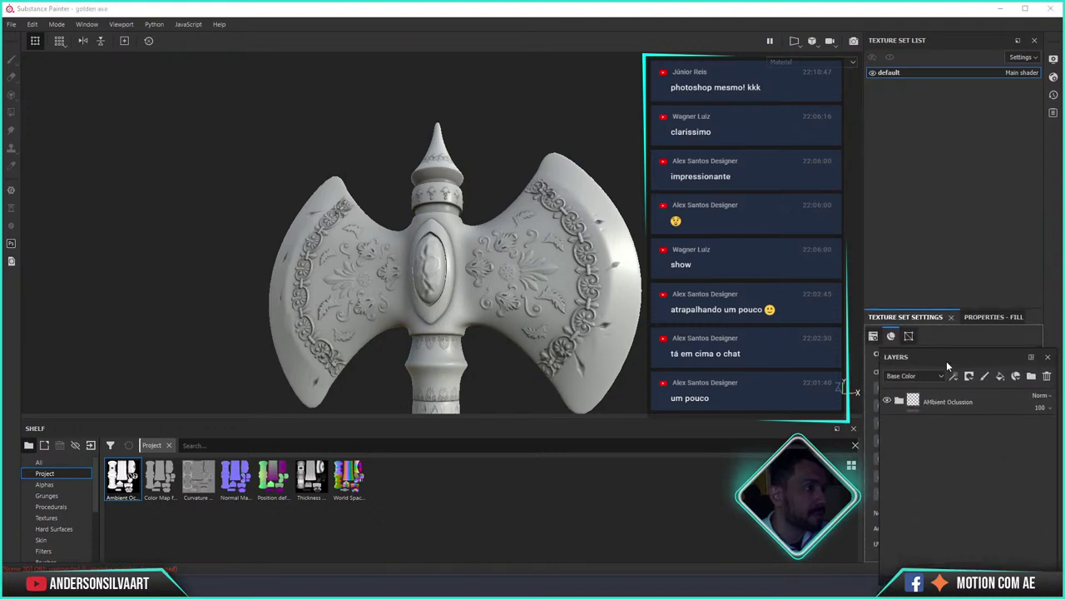
mouse_move(947, 345)
left_mouse_down()
mouse_move(1023, 375)
mouse_move(979, 407)
mouse_move(1006, 389)
left_mouse_up()
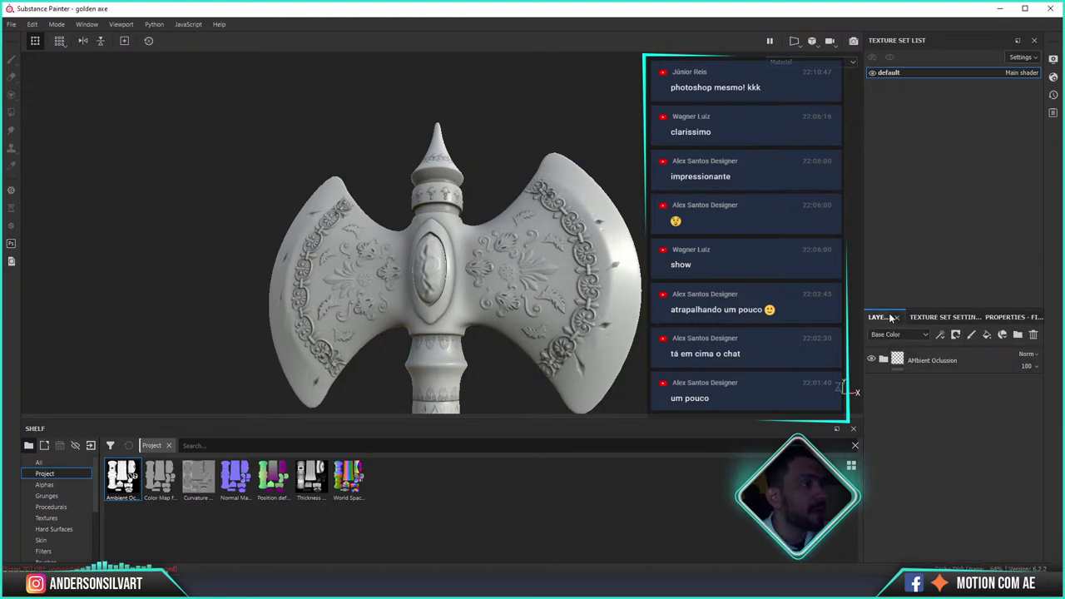
- Search the smart-material picker for 'gold'
left_click(1002, 334)
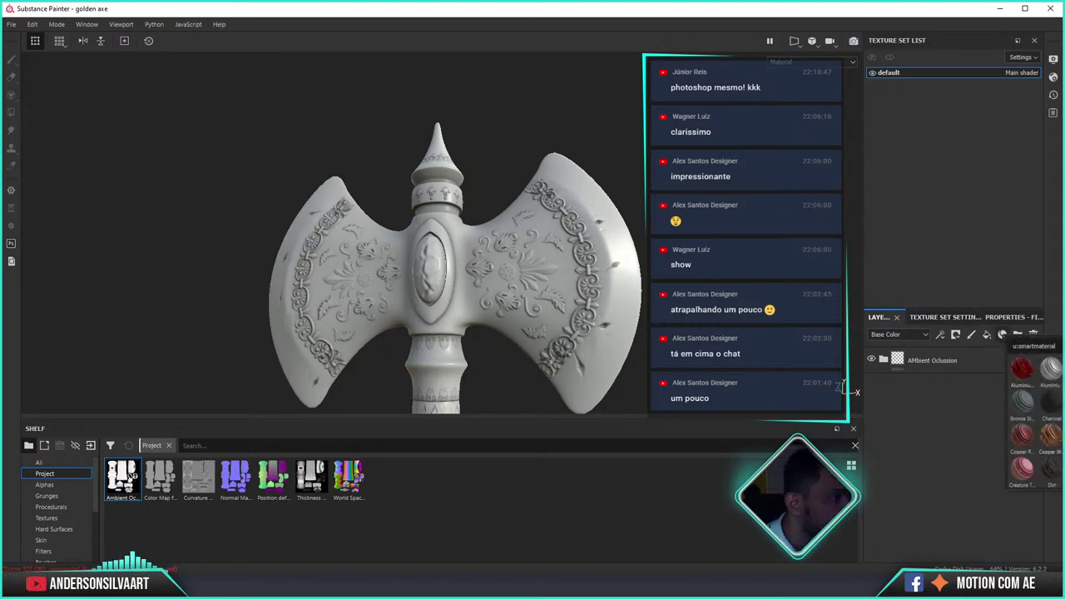
scroll(1036, 420, "down", 2)
scroll(1036, 421, "down", 2)
scroll(1036, 420, "down", 2)
scroll(1036, 420, "down", 2)
scroll(1033, 350, "up", 1)
type("gold")
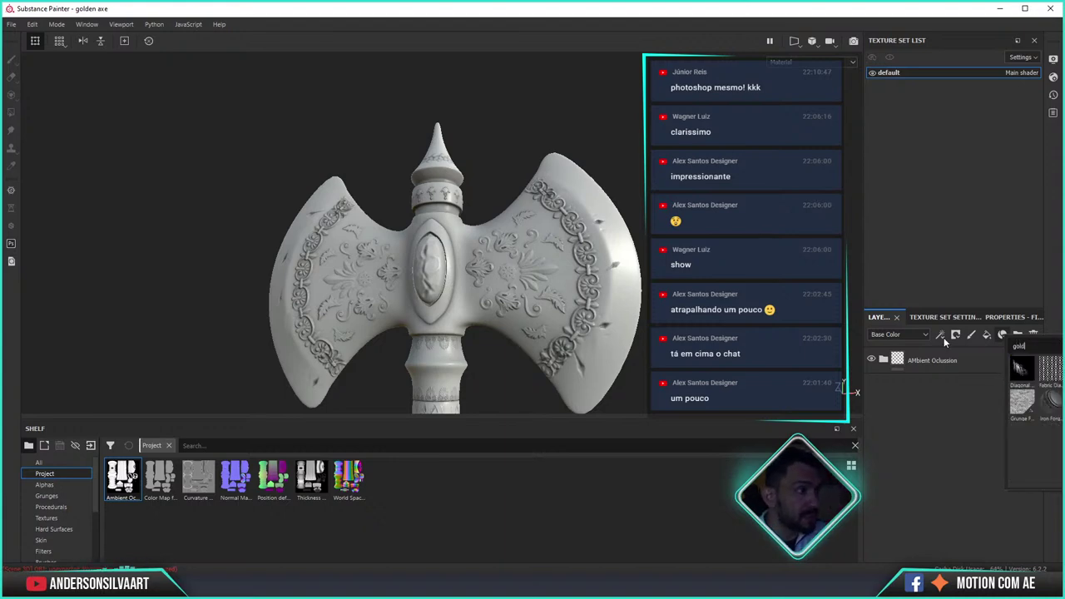
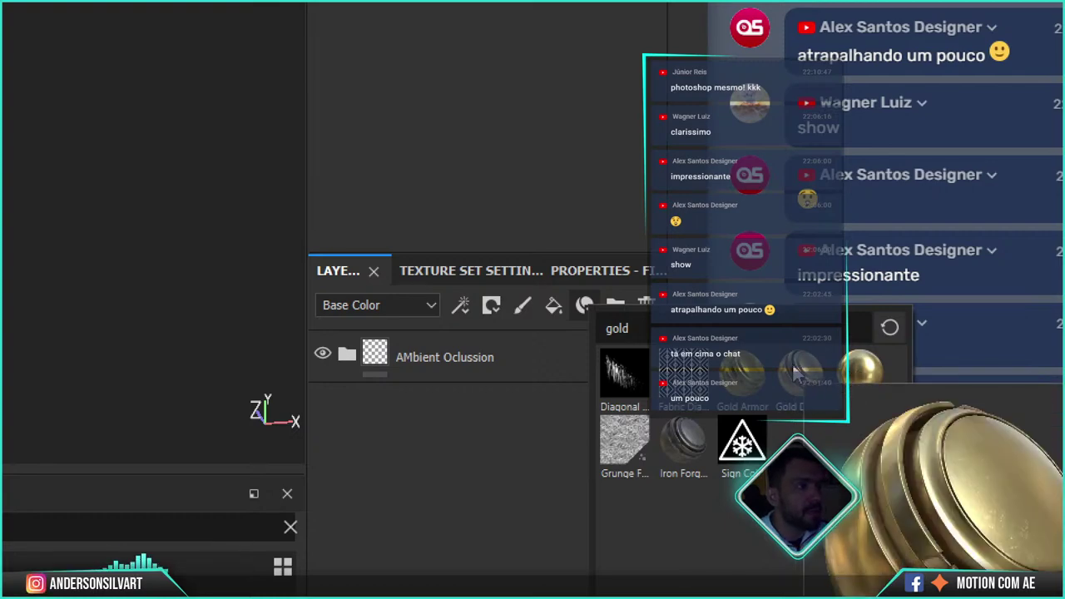
- Add a new paint layer and move Layer 1 out of the AMbient Oclussion folder
left_click(859, 376)
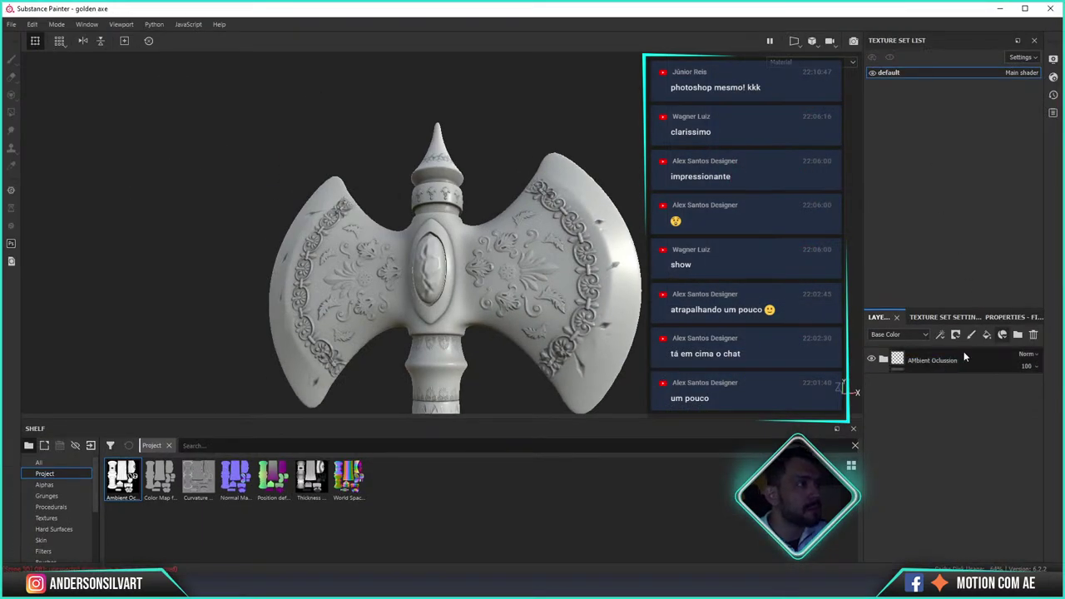
left_click(1003, 339)
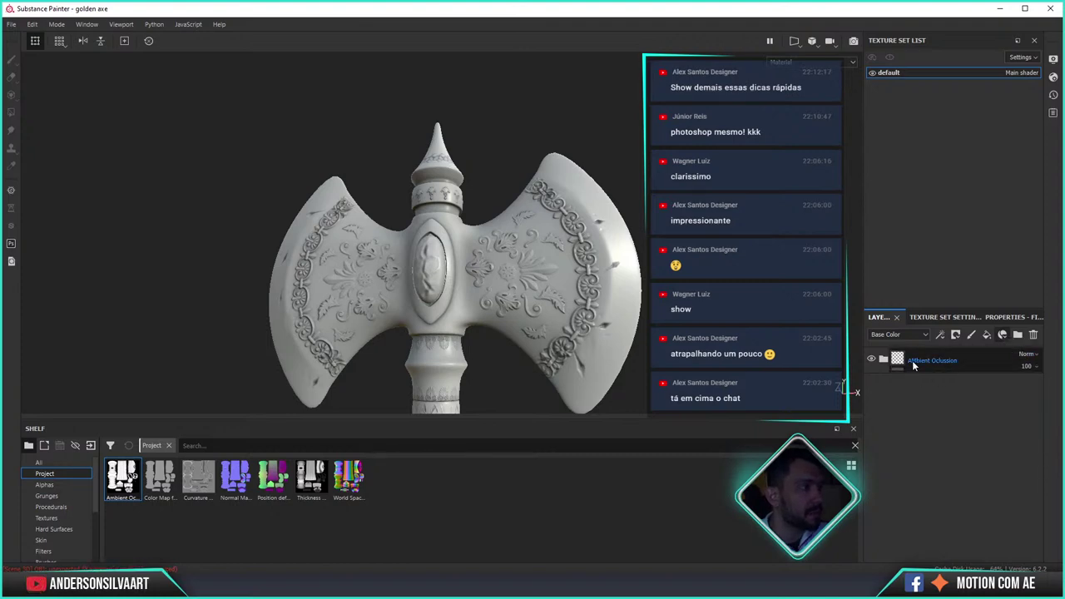
left_click(972, 336)
left_click_drag(927, 391, 996, 354)
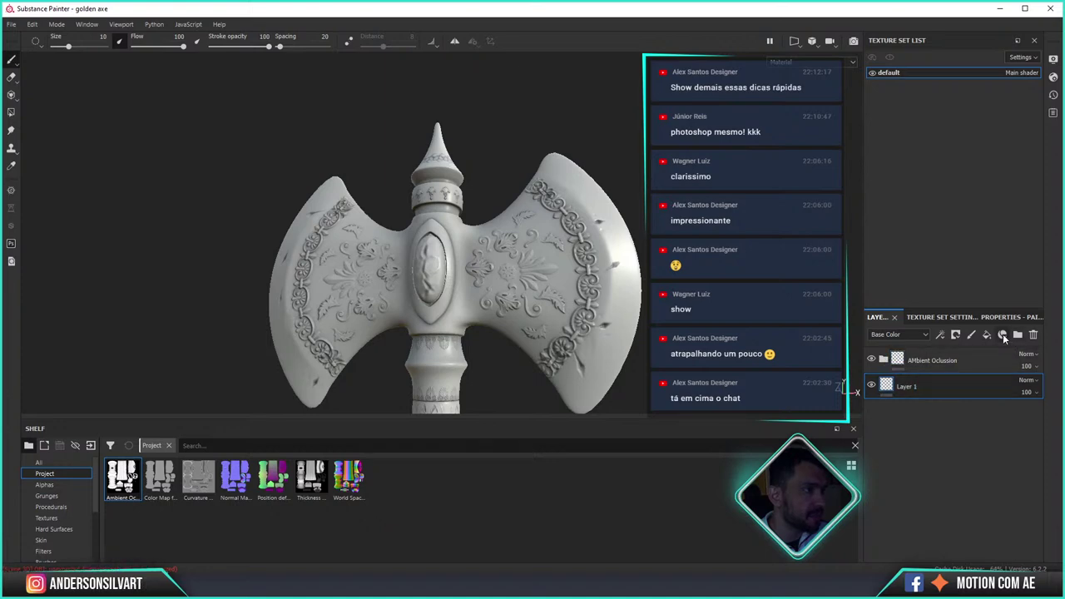
- Try adding a fill layer, then delete Fill layer 1
left_click(1003, 336)
key("Escape")
left_click(987, 335)
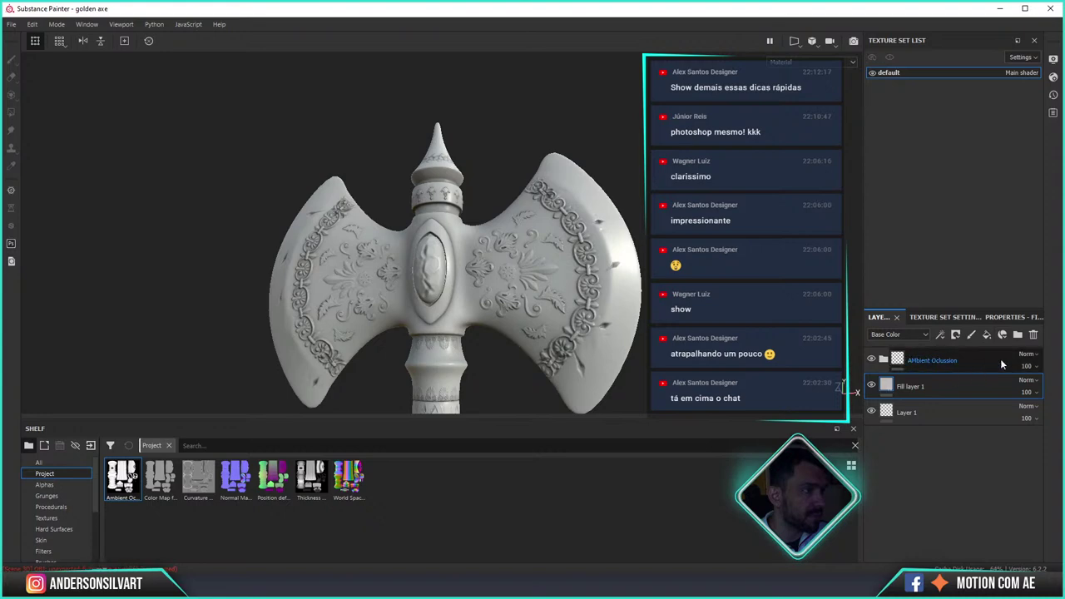
left_click(1002, 334)
key("Escape")
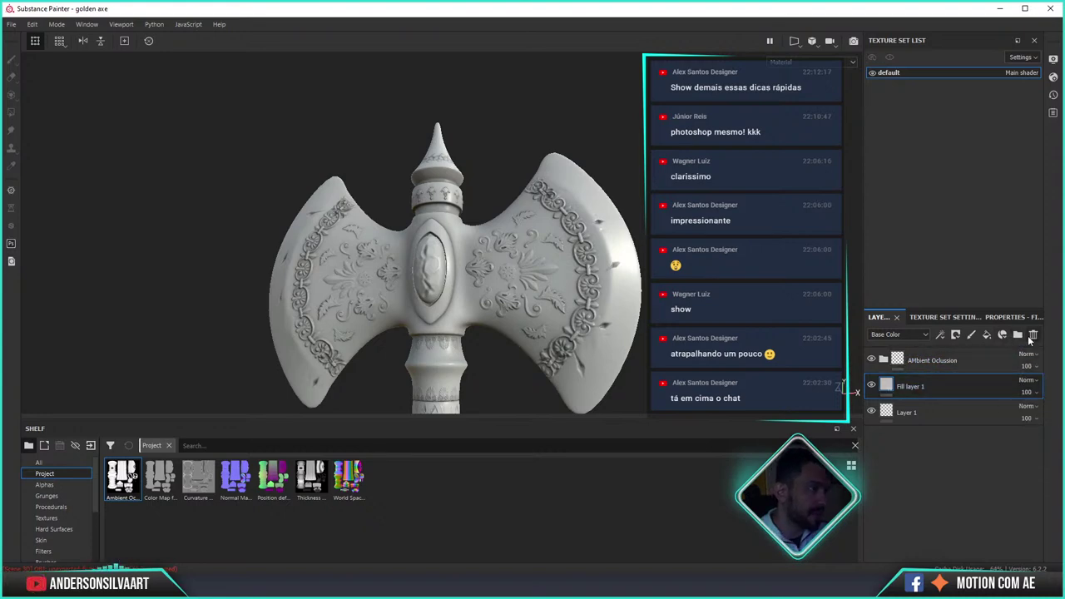
key("Delete")
key("Delete")
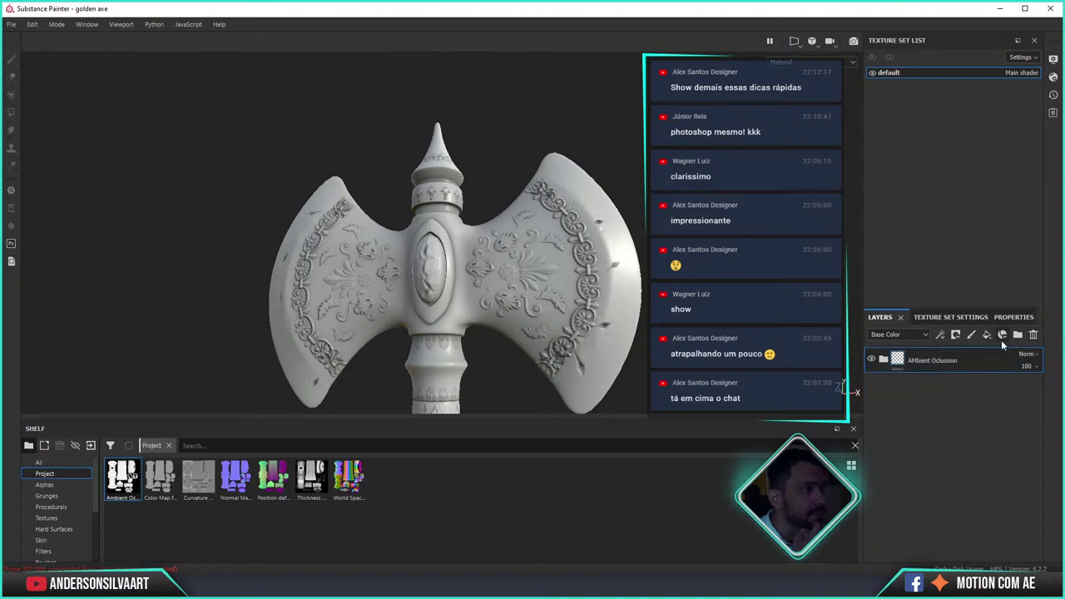
- Apply the Gold Armor smart material from the 'gold' search to the axe
left_click(1003, 335)
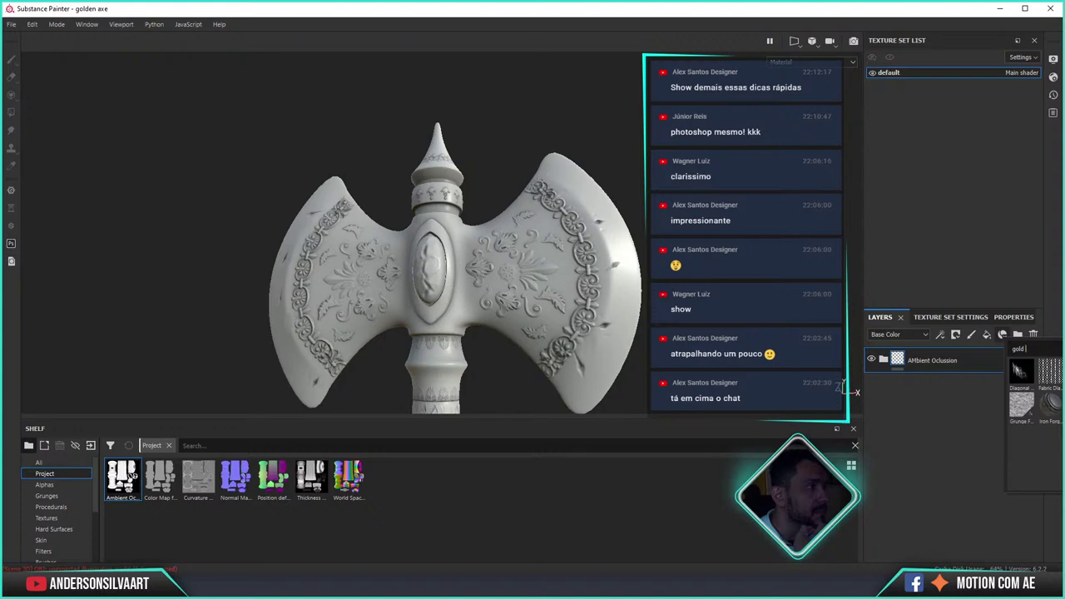
left_click(1021, 371)
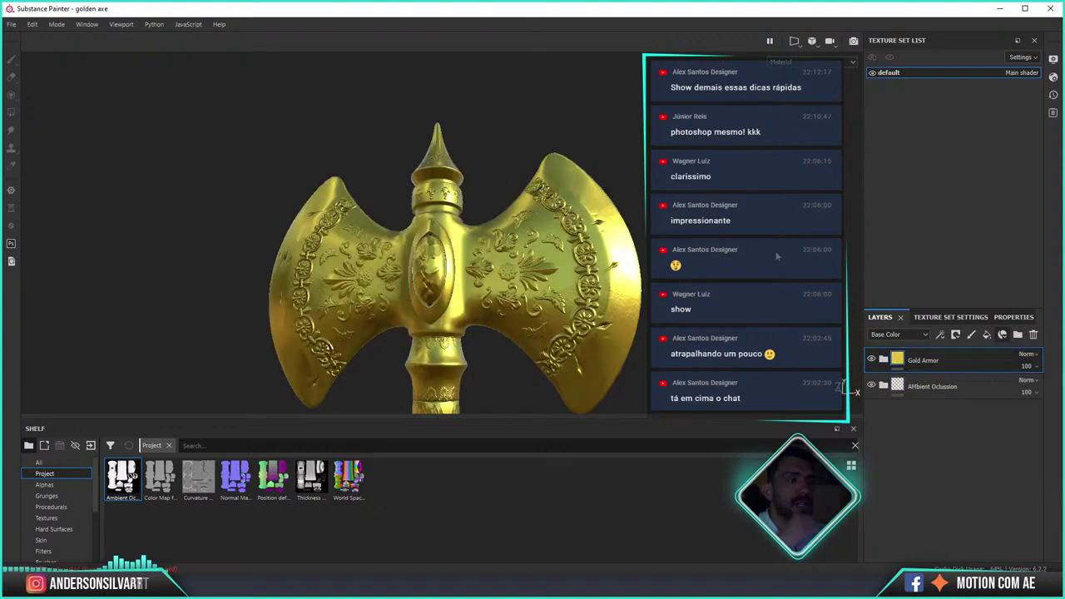
scroll(773, 278, "up", 5)
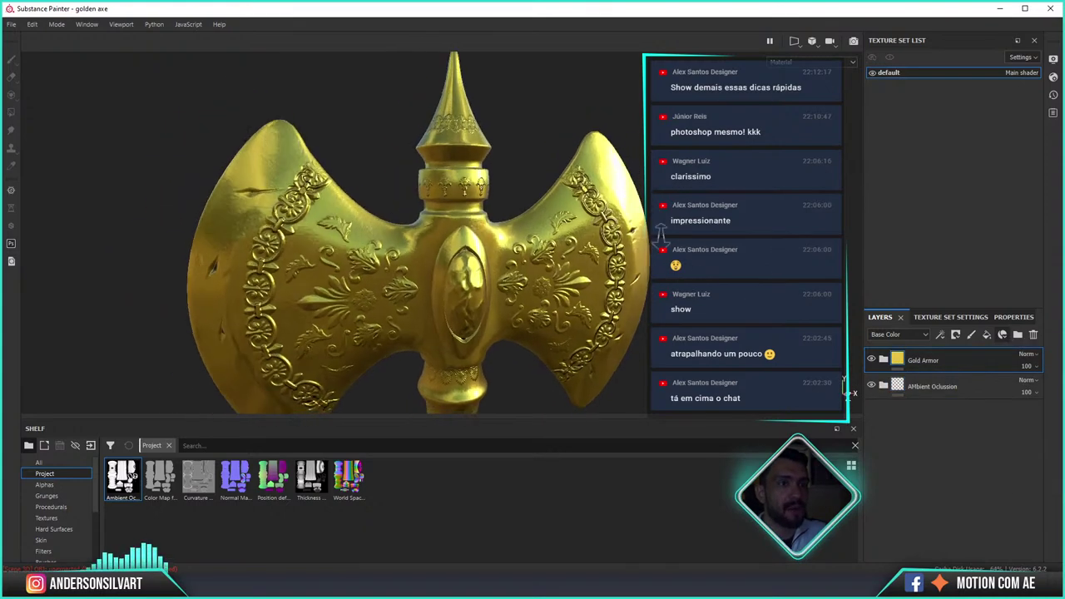
middle_click_drag(416, 291, 416, 124, "alt")
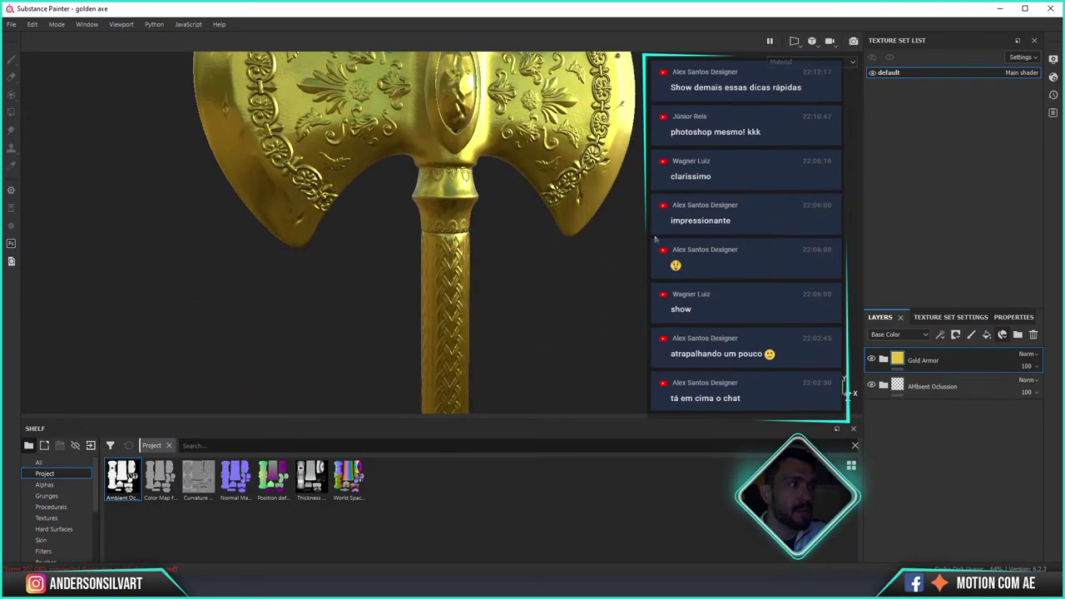
double_click(964, 360)
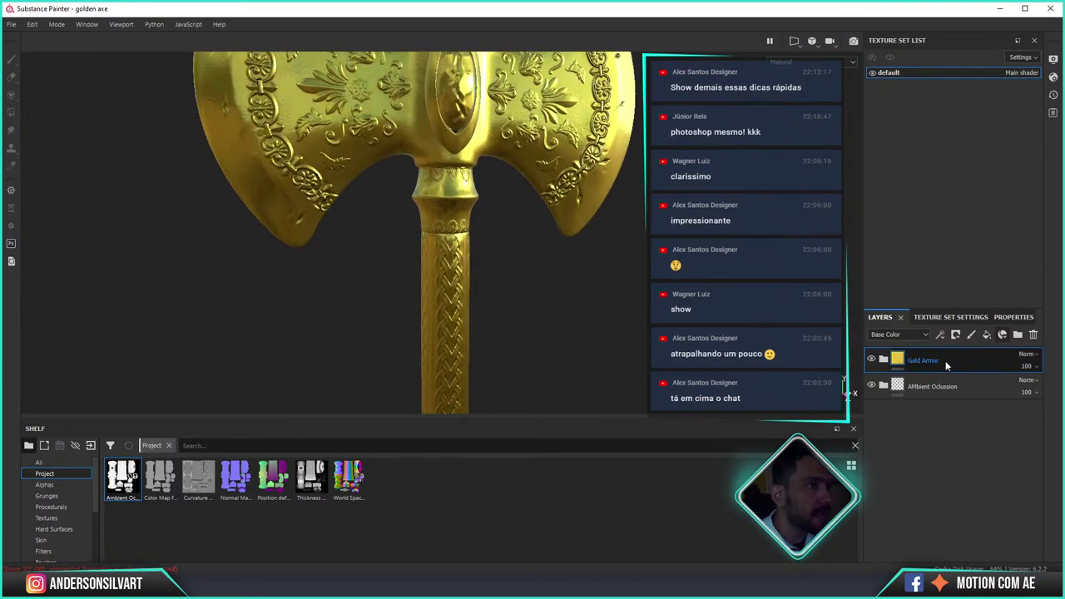
- Drag the Gold Damaged material into the stack above Gold Armor
left_click(1005, 336)
type("gold")
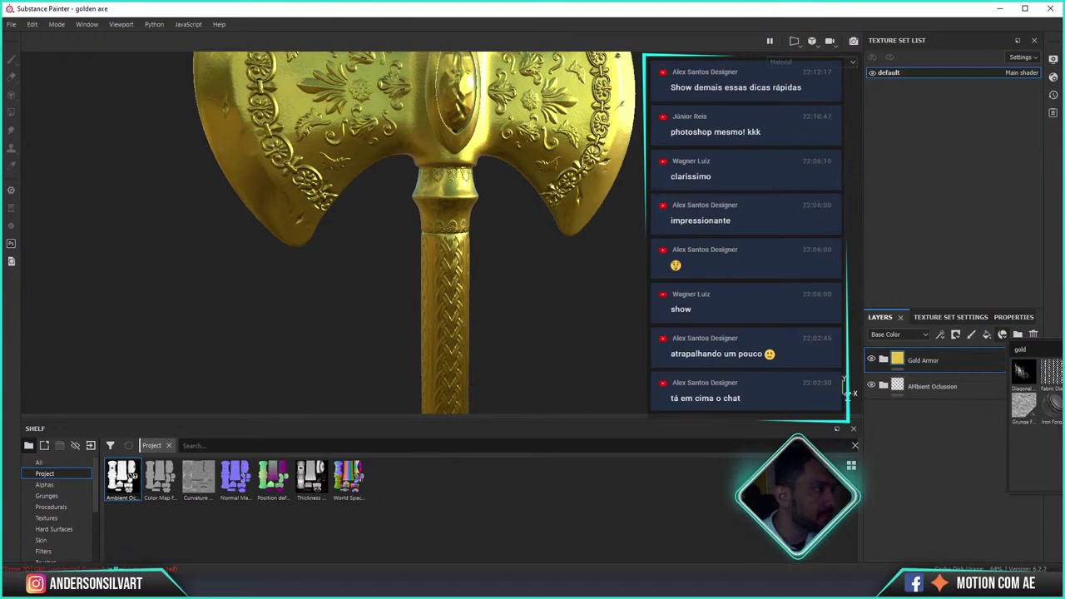
key("Escape")
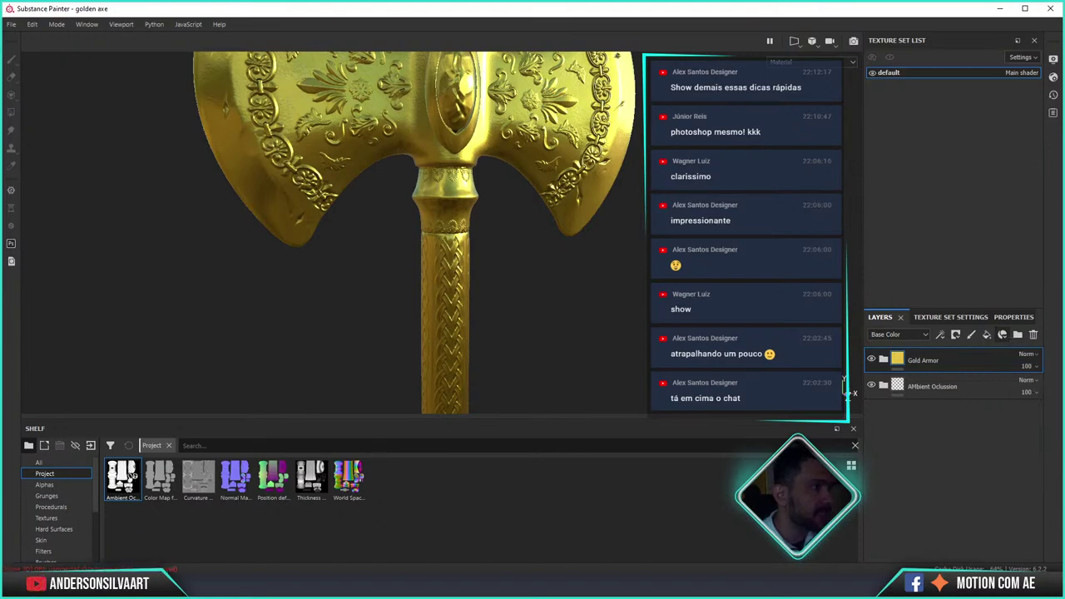
left_click_drag(533, 233, 571, 220, "alt")
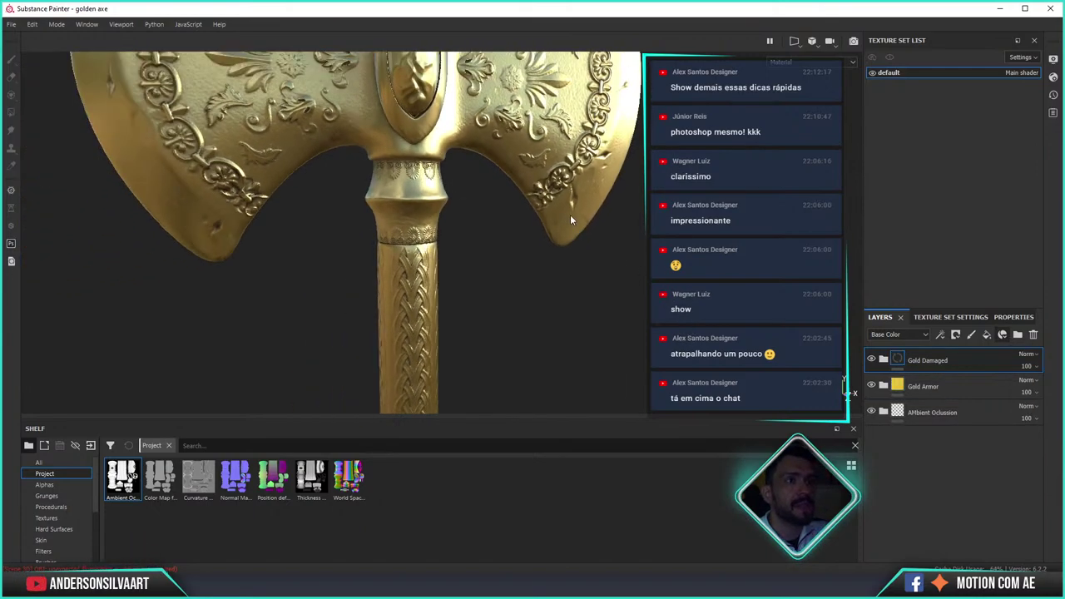
- Toggle Gold Damaged's visibility to compare, then delete the Gold Damaged folder
left_click(871, 359)
left_click(871, 360)
left_click(872, 360)
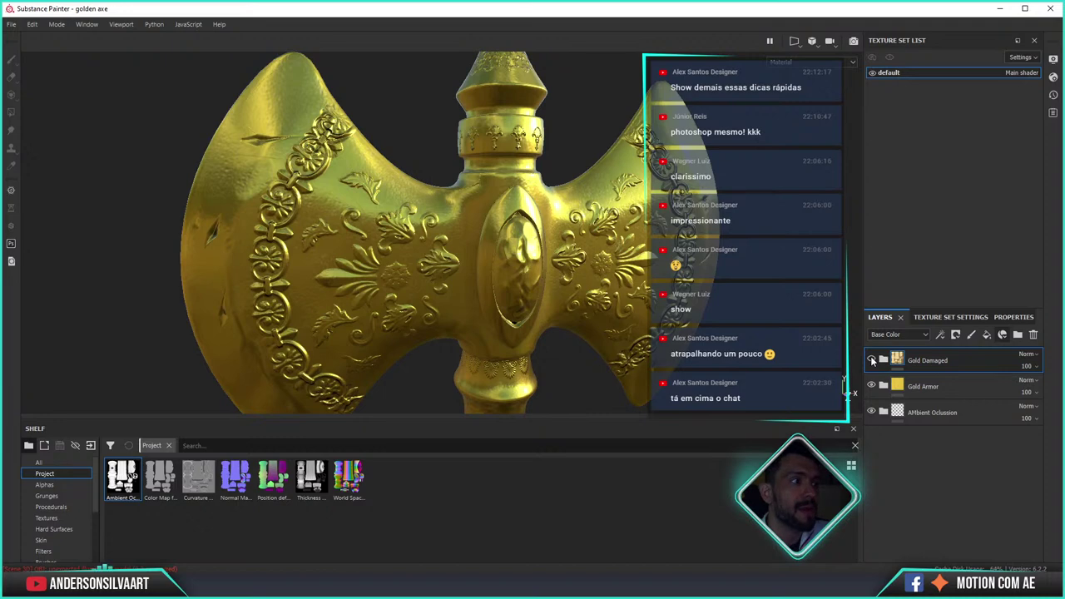
left_click(871, 360)
left_click(883, 359)
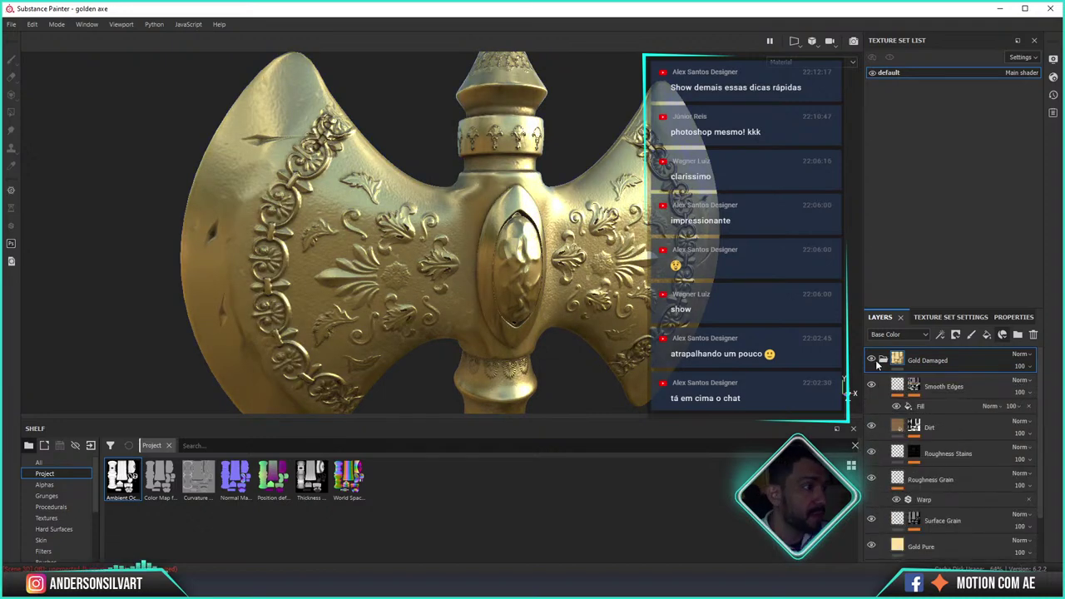
left_click(1035, 335)
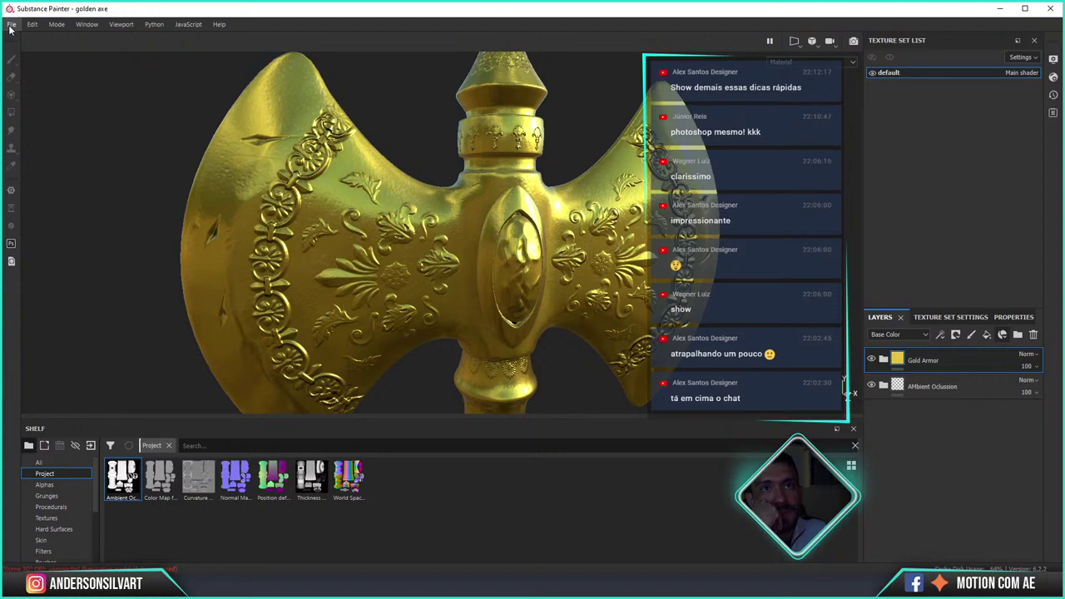
- Save the golden axe project, then close it and quit Substance Painter
left_click(11, 25)
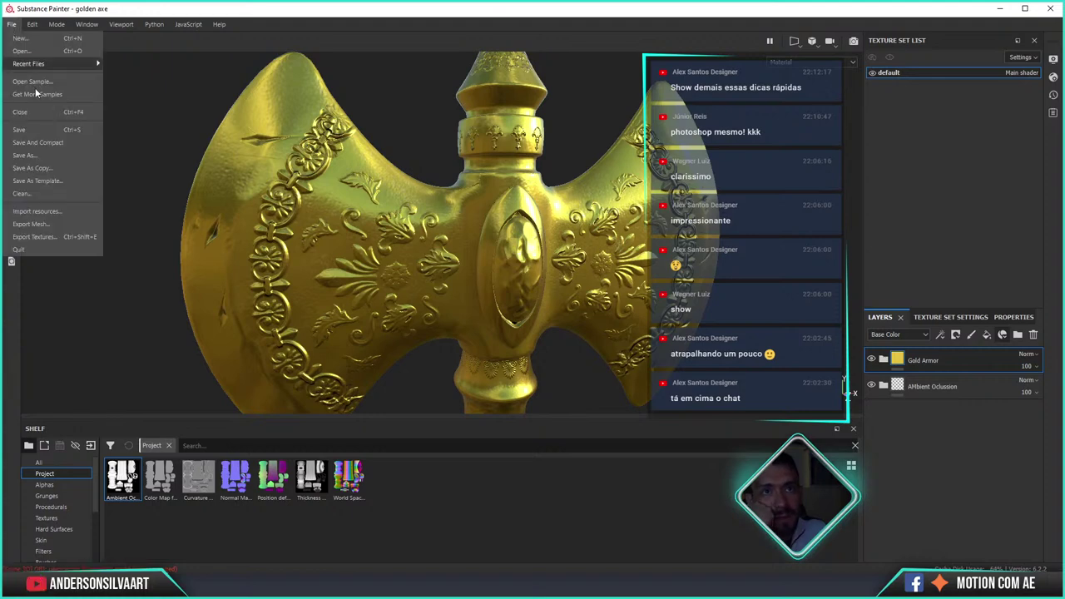
left_click(27, 132)
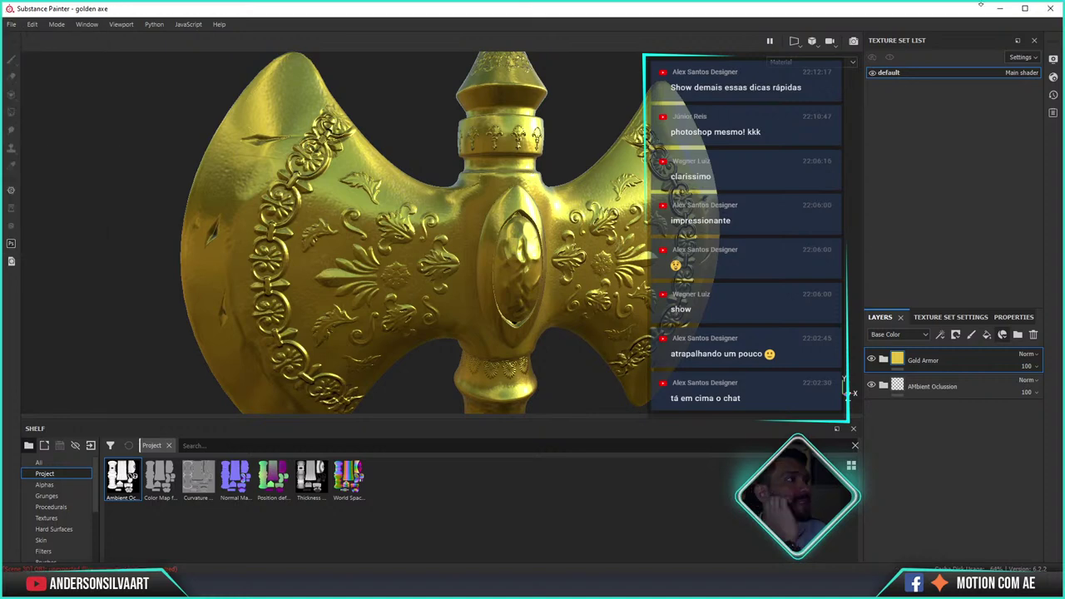
left_click(1045, 10)
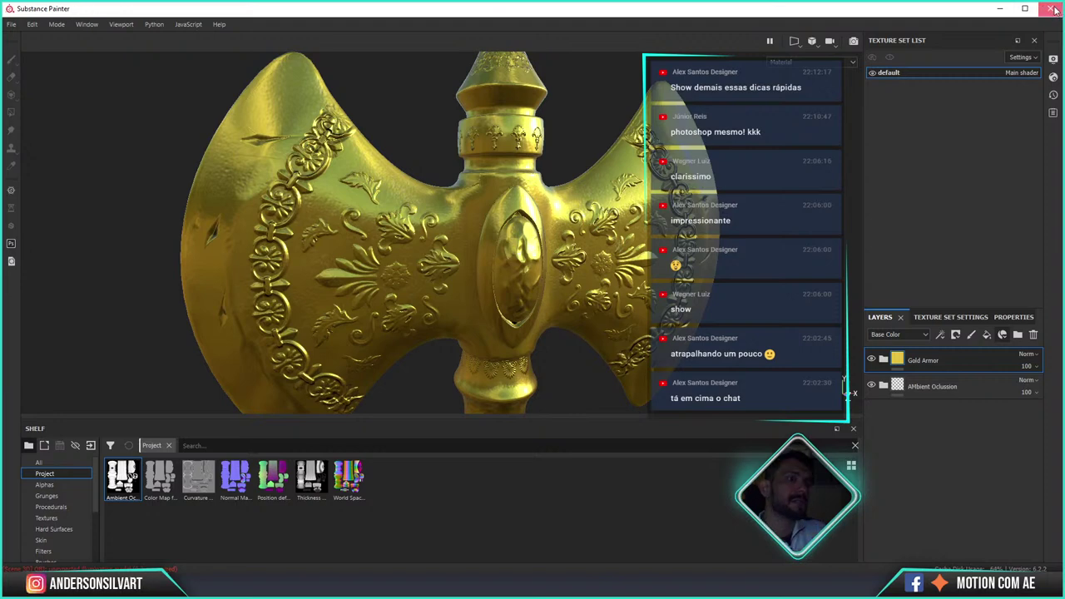
left_click(1052, 9)
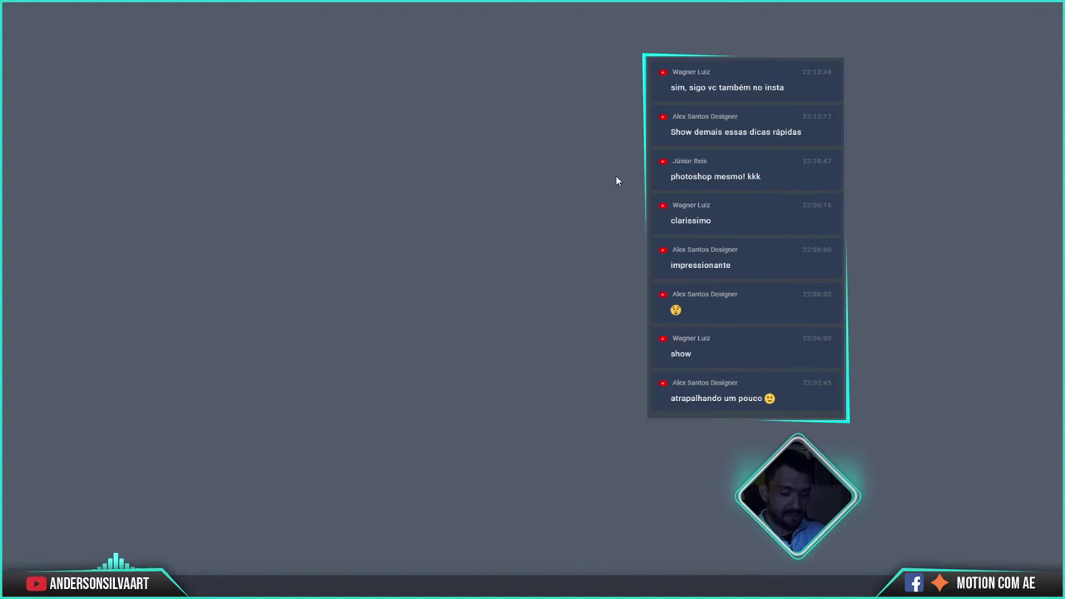
- Launch Substance Painter from Windows search by typing 'sub'
key("super")
type("sub")
key("Return")
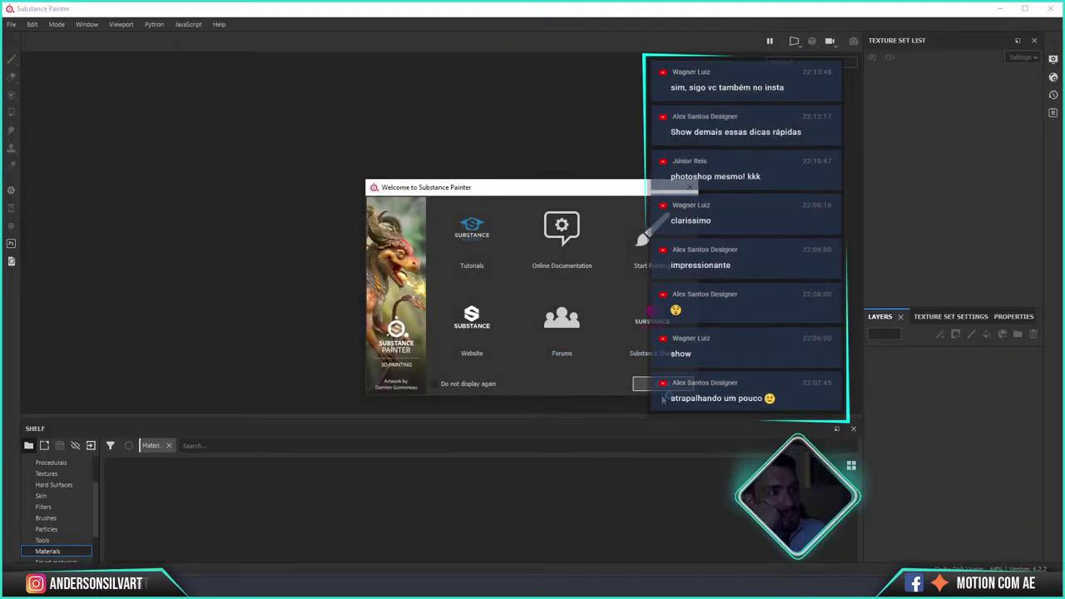
- Dismiss the welcome screen and open golden axe.spp from Recent Files
left_click(663, 386)
left_click(12, 25)
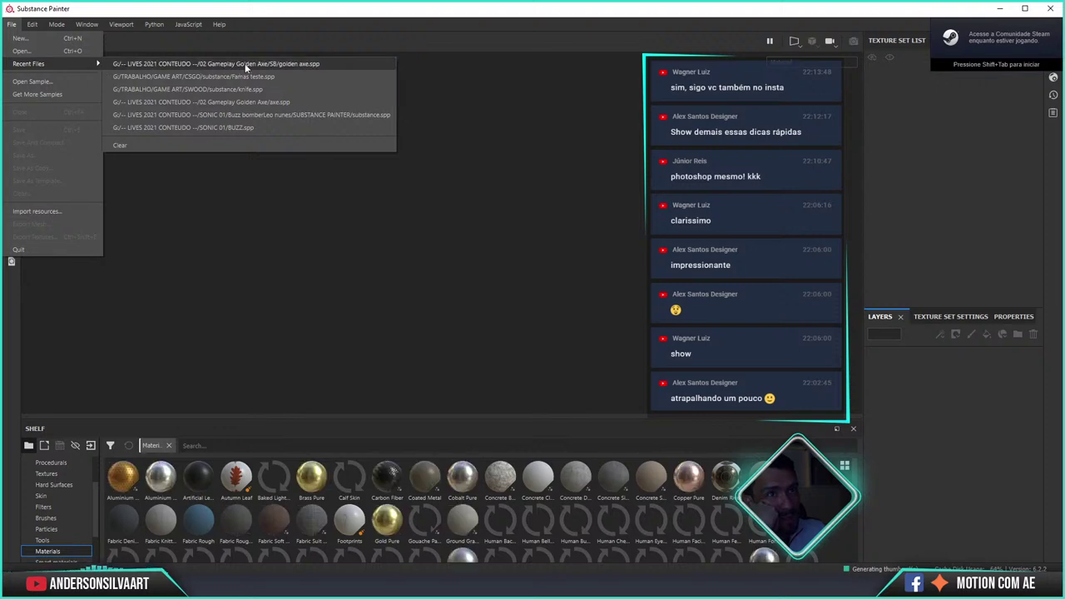
left_click(245, 63)
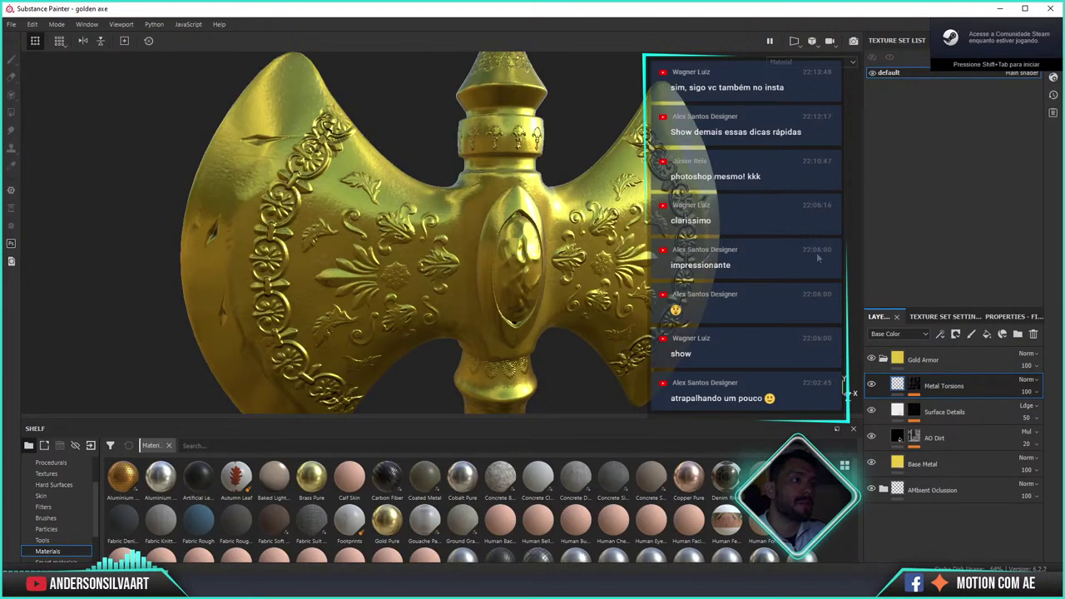
- Collapse the Gold Armor folder and search the smart materials for 'damage'
left_click_drag(739, 267, 760, 263, "alt")
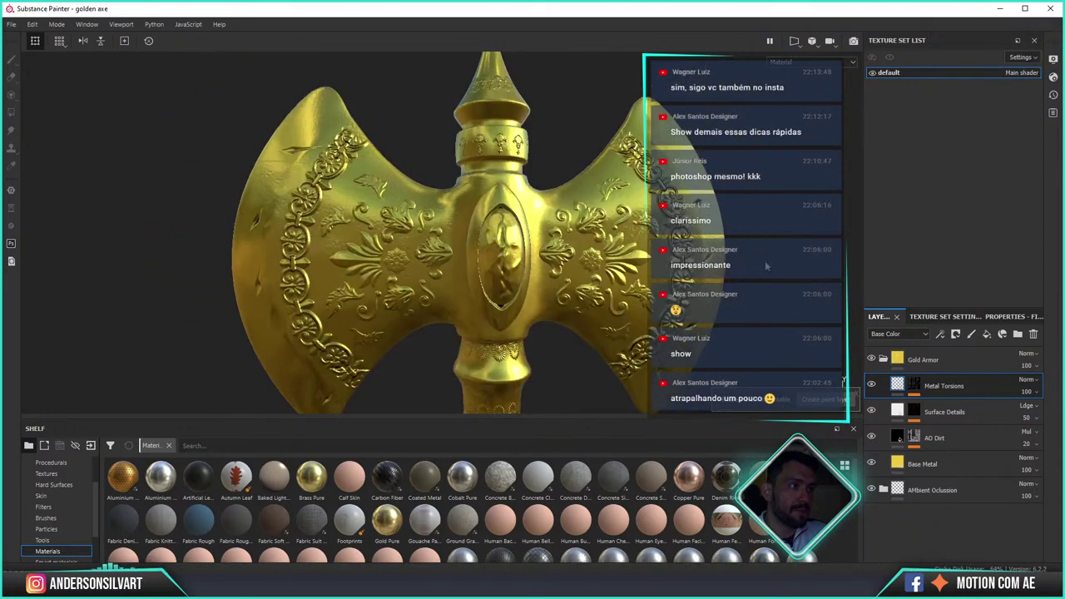
left_click(884, 360)
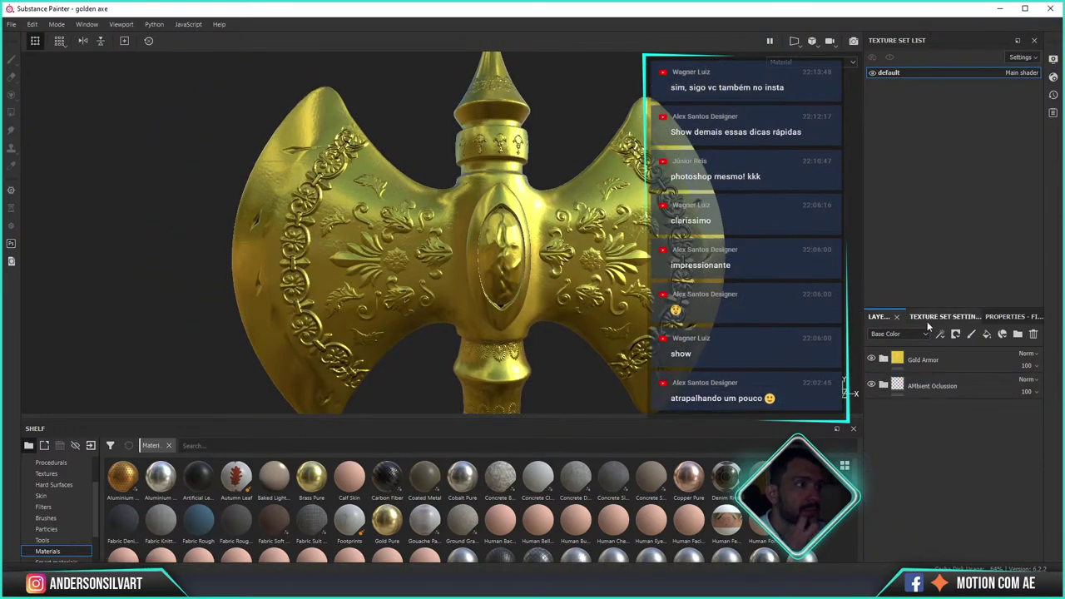
left_click(1004, 334)
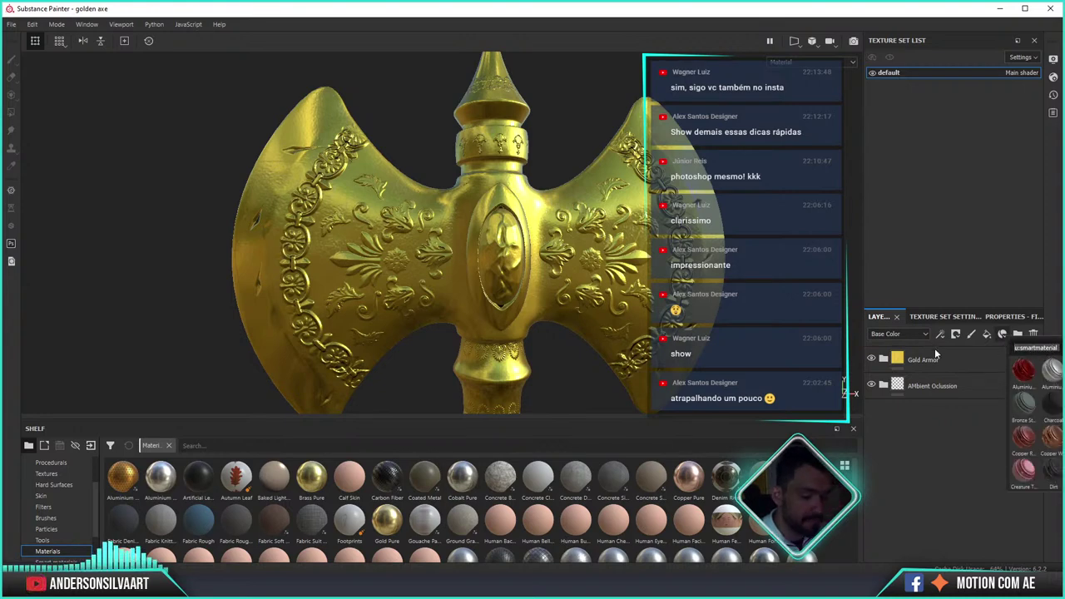
key("ctrl+a")
key("BackSpace")
type("mage")
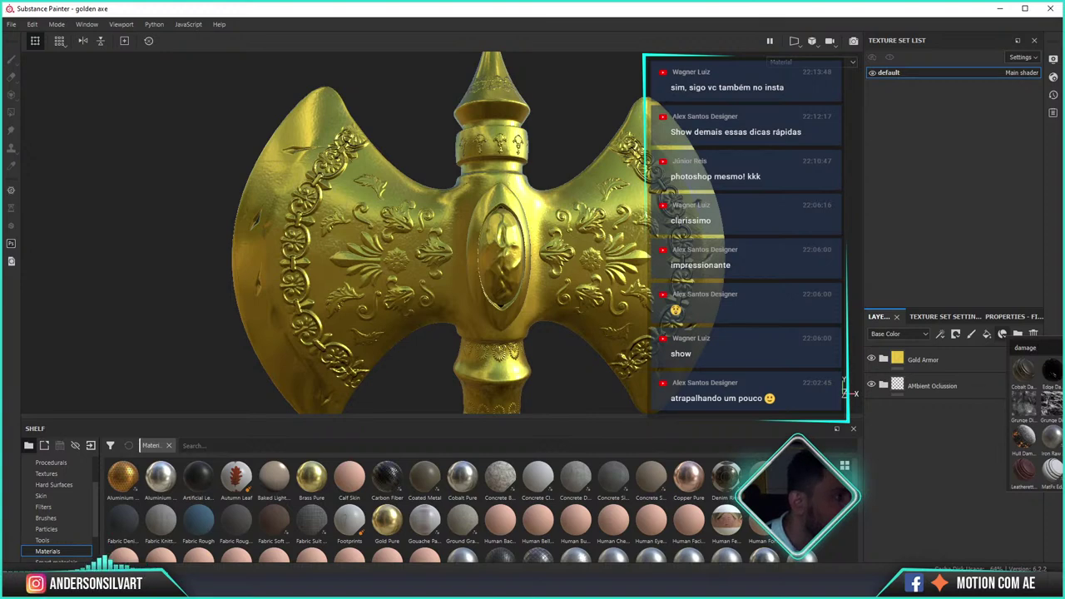
scroll(1036, 424, "down", 2)
scroll(1032, 416, "up", 2)
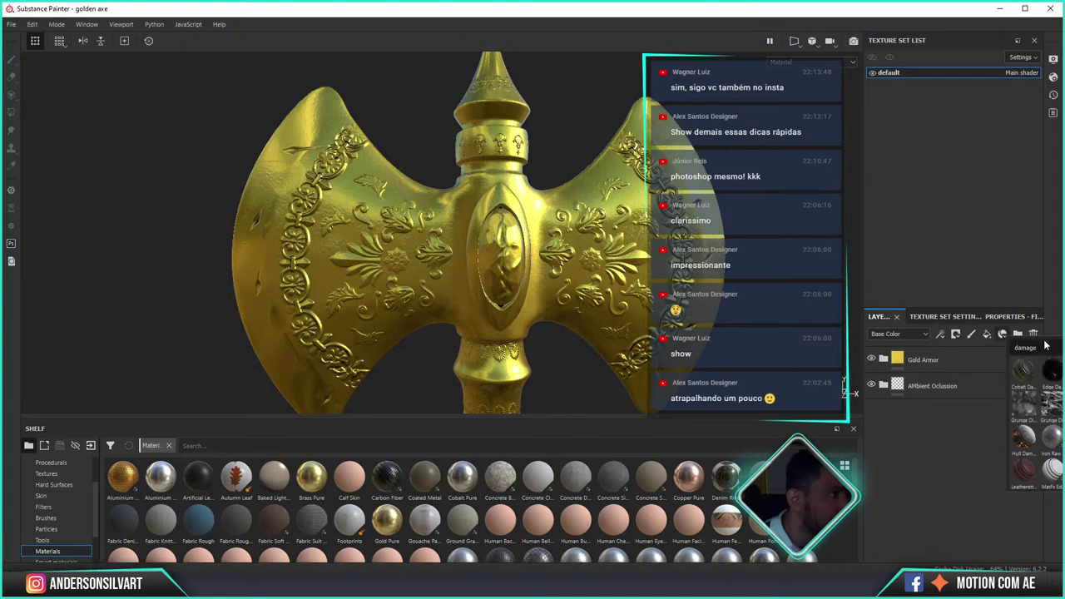
- Clear the 'damage' search and filter the smart materials by 'metal'
key("ctrl+a")
key("BackSpace")
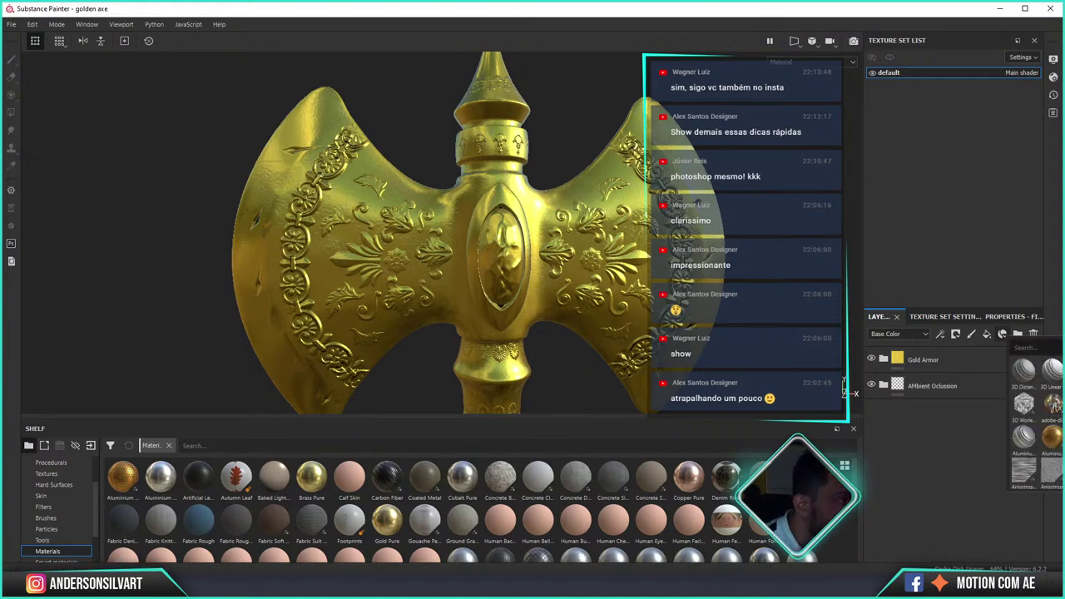
left_click(1002, 333)
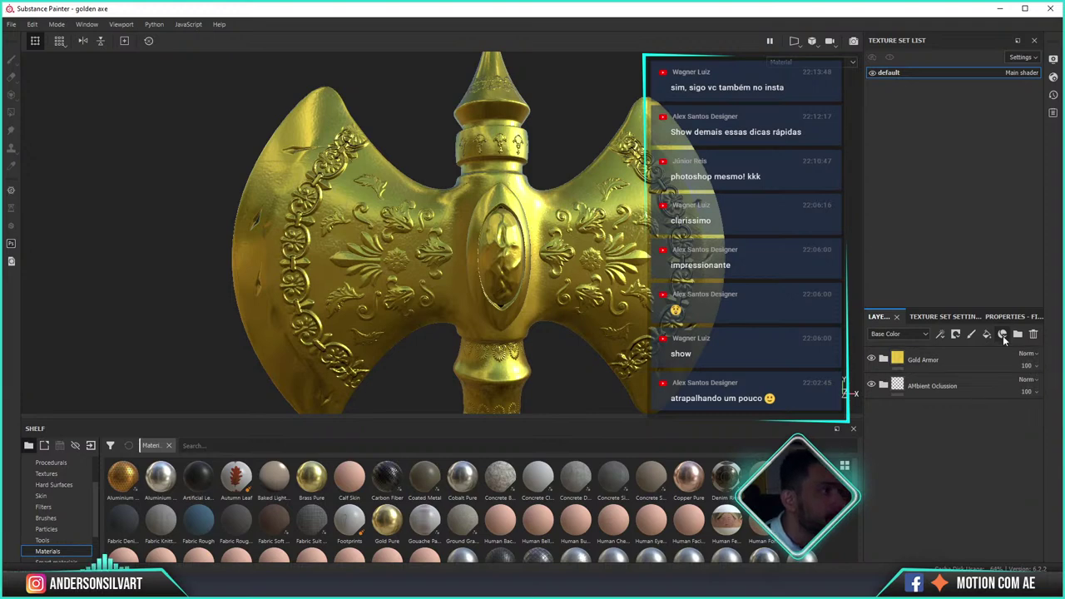
left_click(1003, 336)
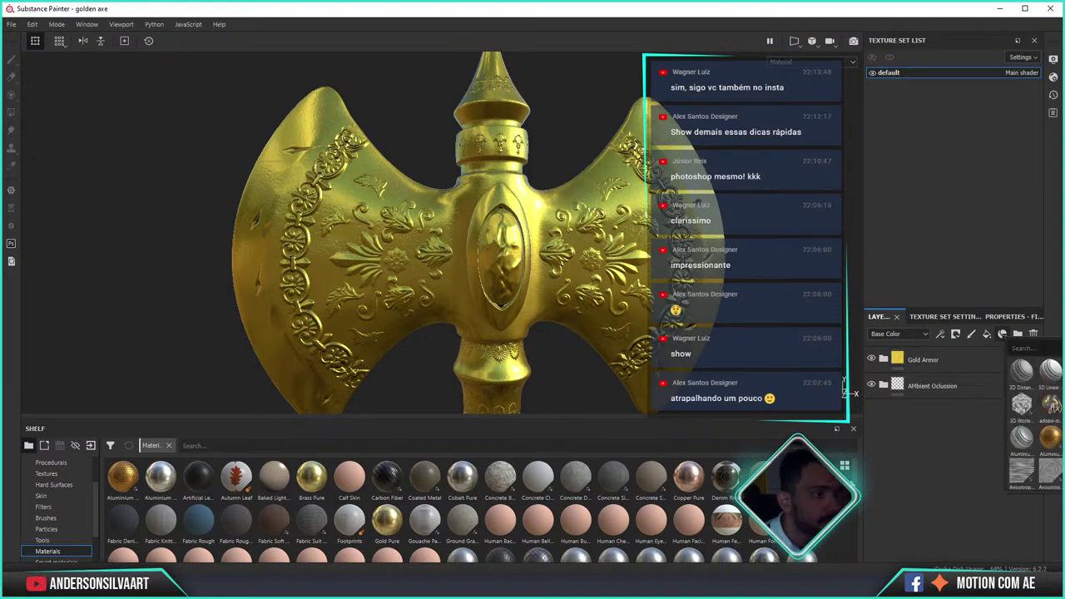
scroll(486, 509, "down", 1)
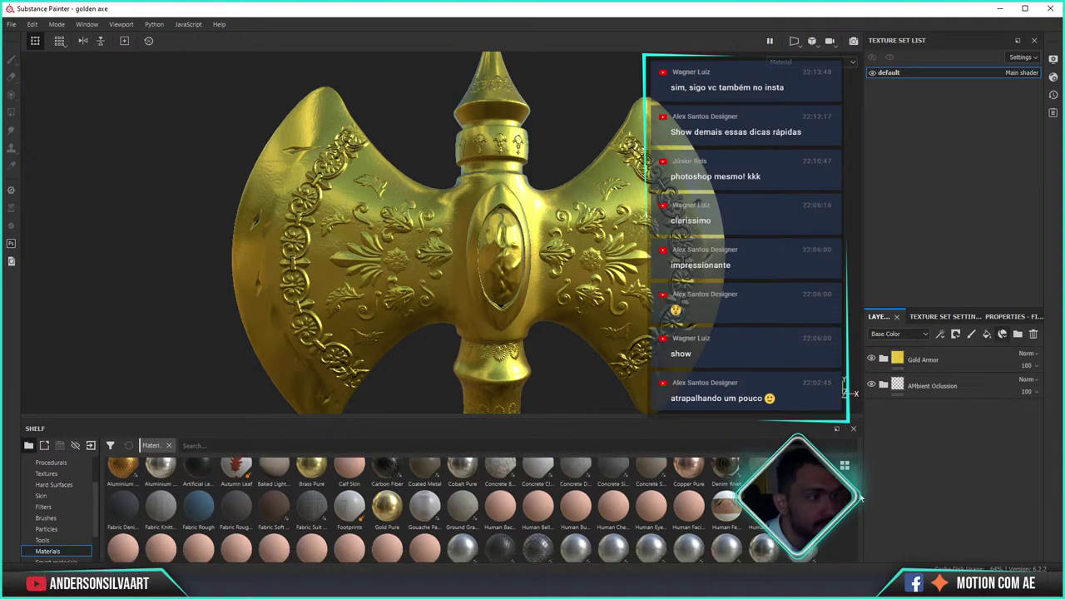
left_click(1003, 334)
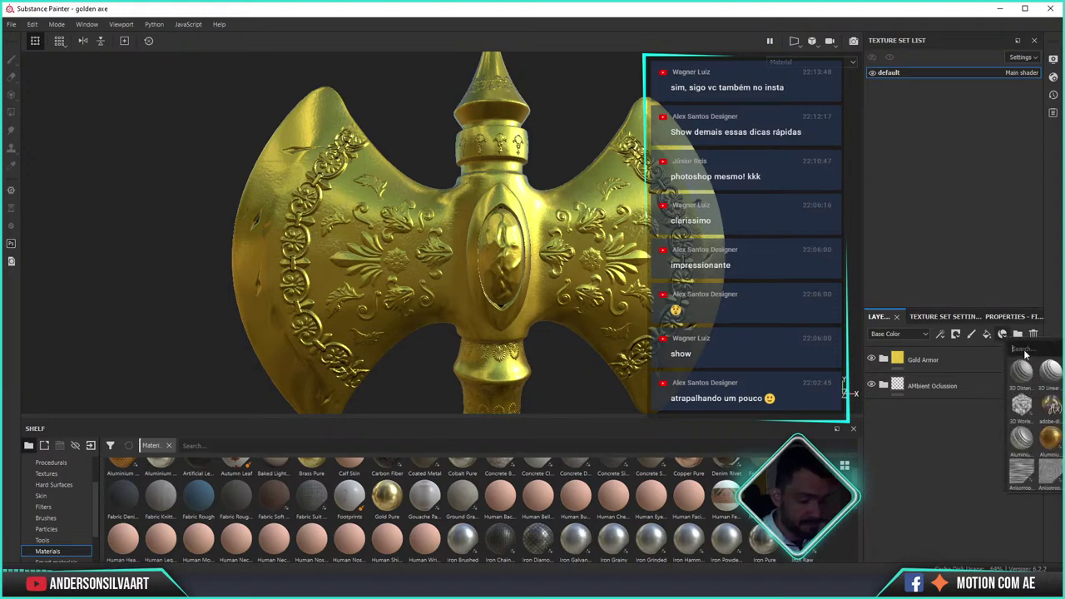
type("metal")
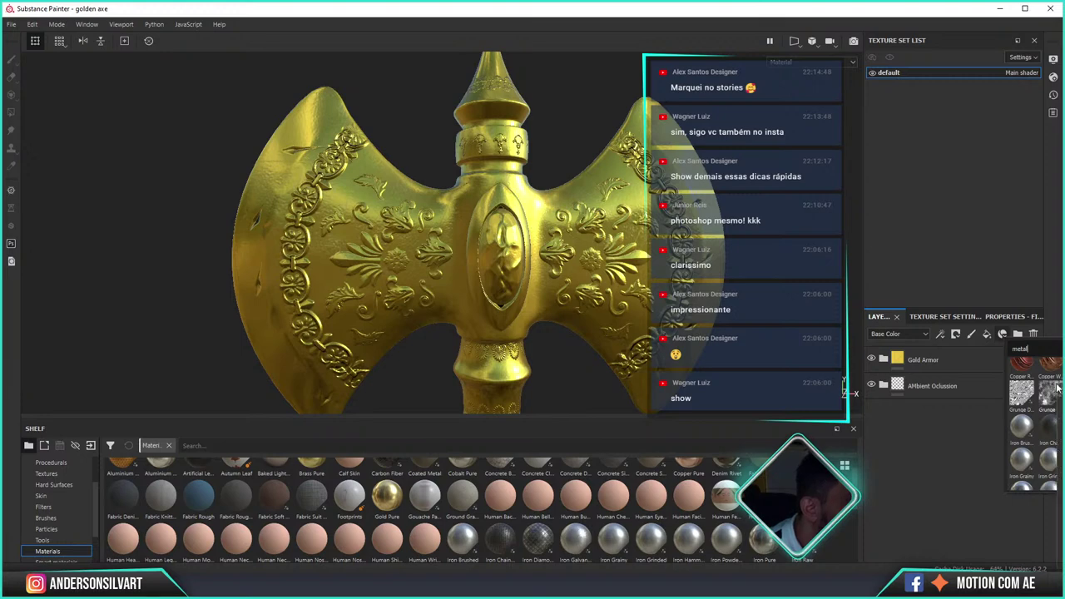
- Add the Machinery smart material as a new layer
left_click(1023, 366)
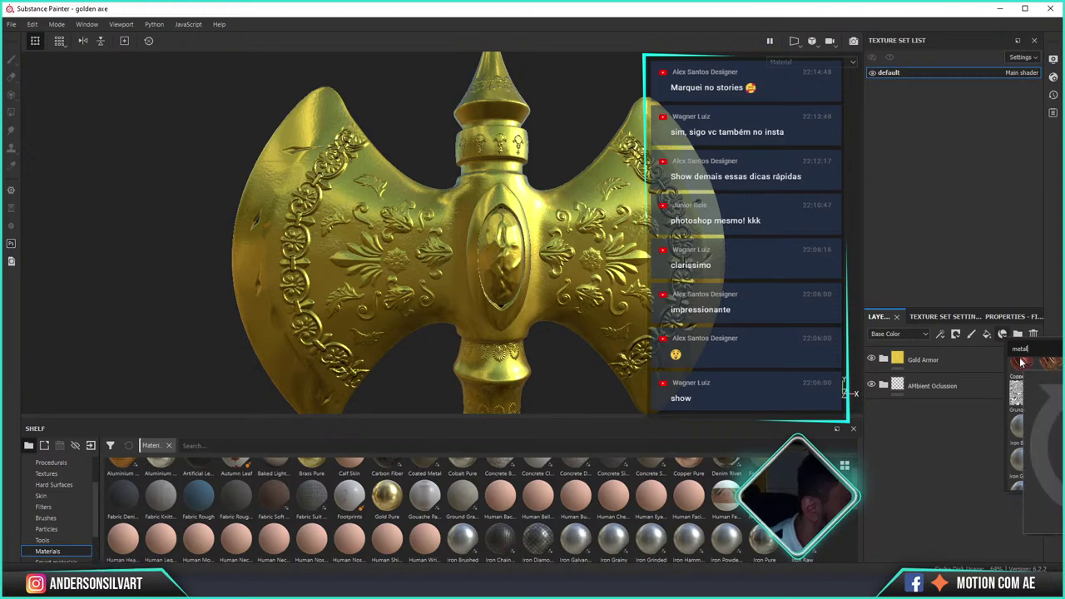
scroll(1021, 408, "down", 3)
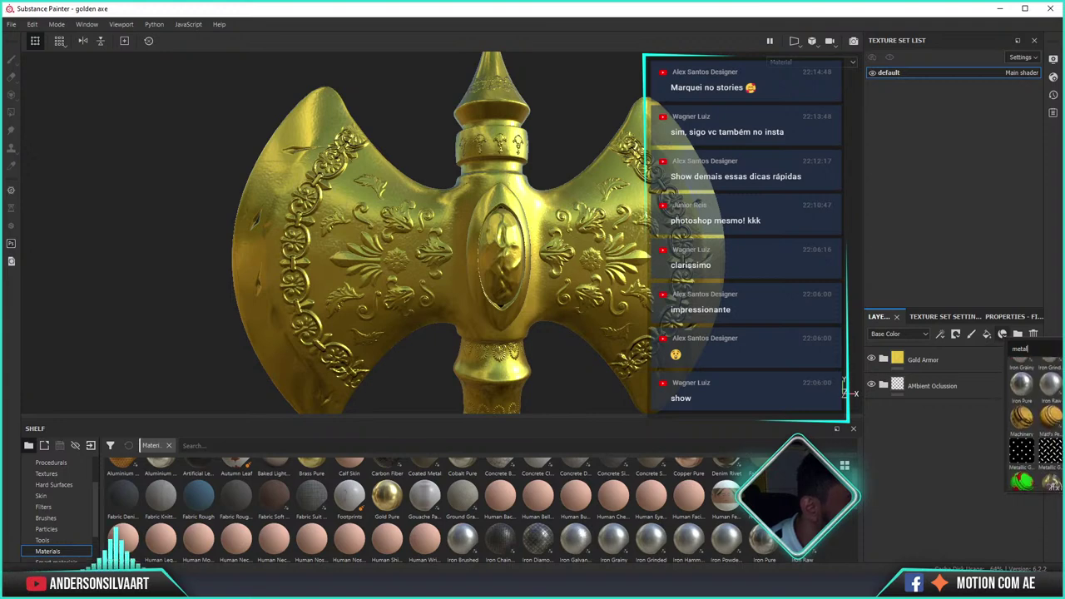
left_click(1021, 407)
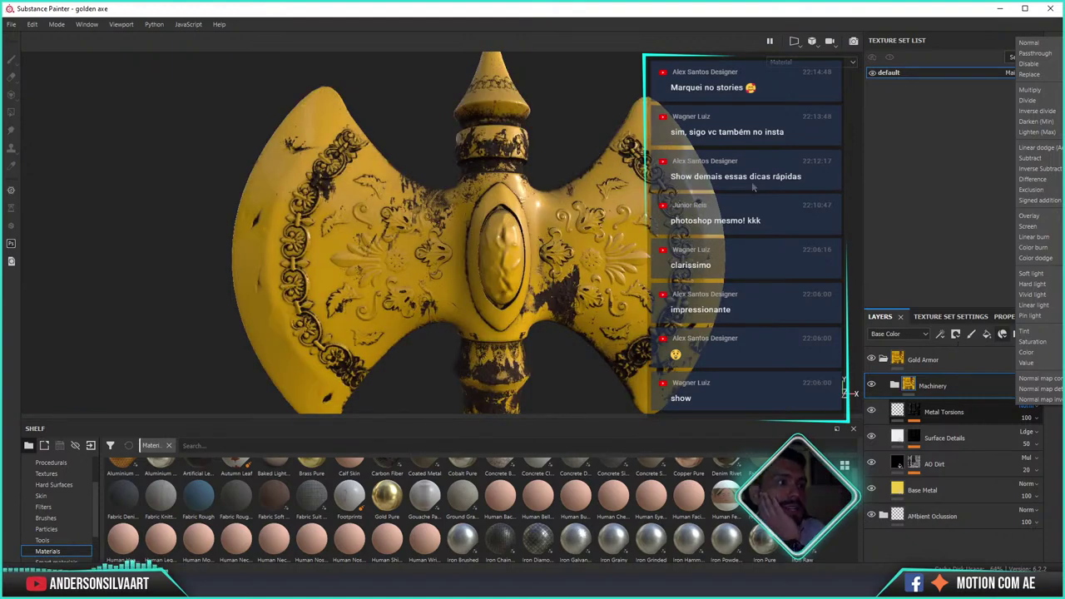
- Remove the Machinery wear from Gold Armor so the axe shows clean gold
left_click(882, 361)
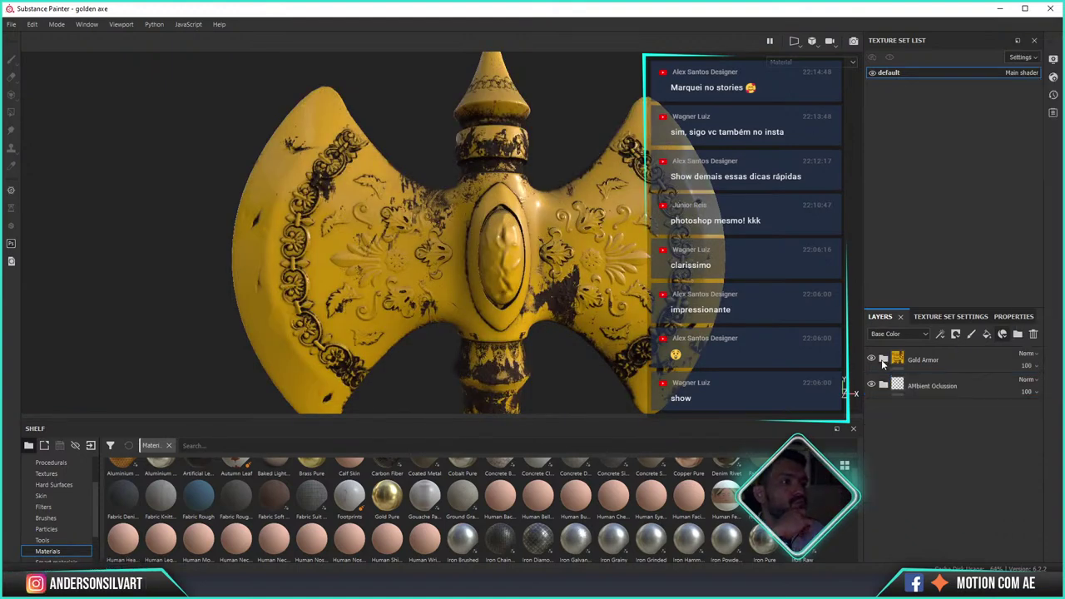
left_click(929, 359)
left_click(1029, 355)
left_click(1036, 329)
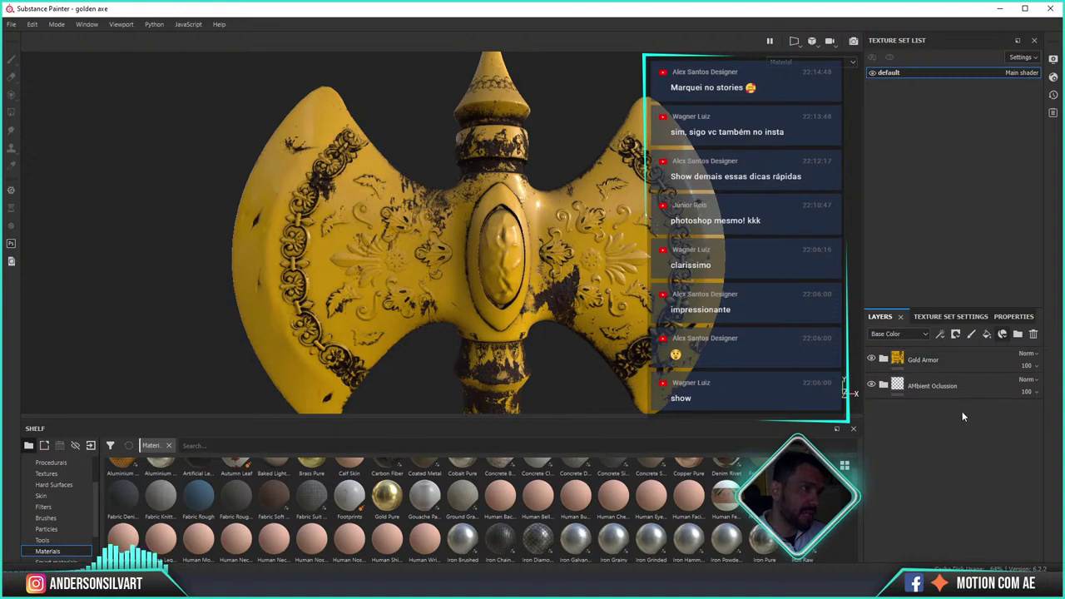
left_click(884, 359)
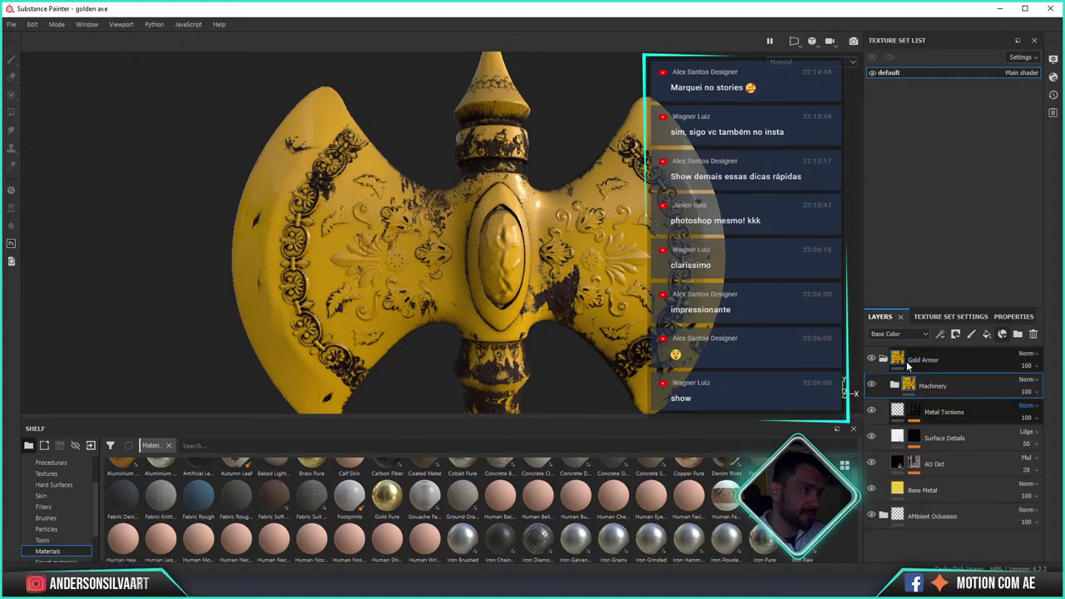
left_click(883, 360)
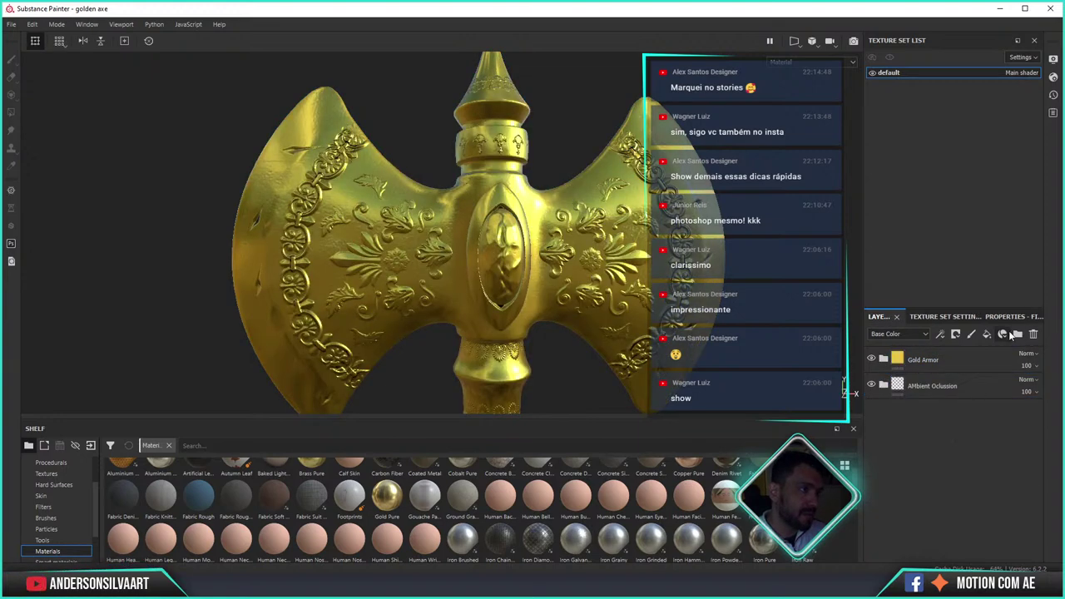
- Create an empty Folder 1 and move it to the top of the layer stack
left_click(1015, 333)
mouse_move(916, 366)
left_mouse_down()
mouse_move(943, 351)
mouse_move(923, 356)
left_mouse_up()
left_click(884, 385)
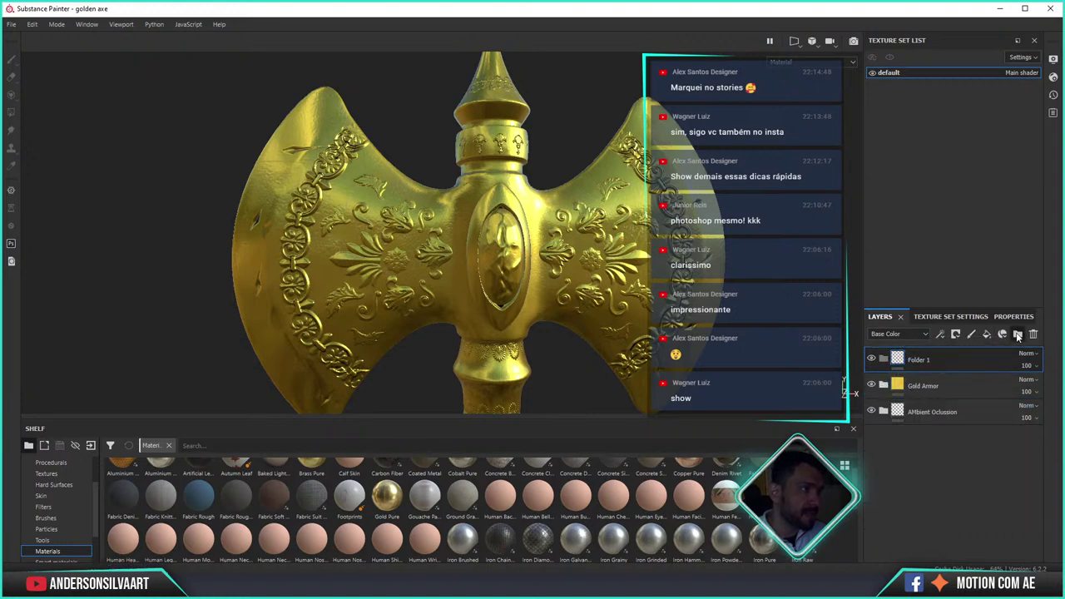
left_click(1002, 334)
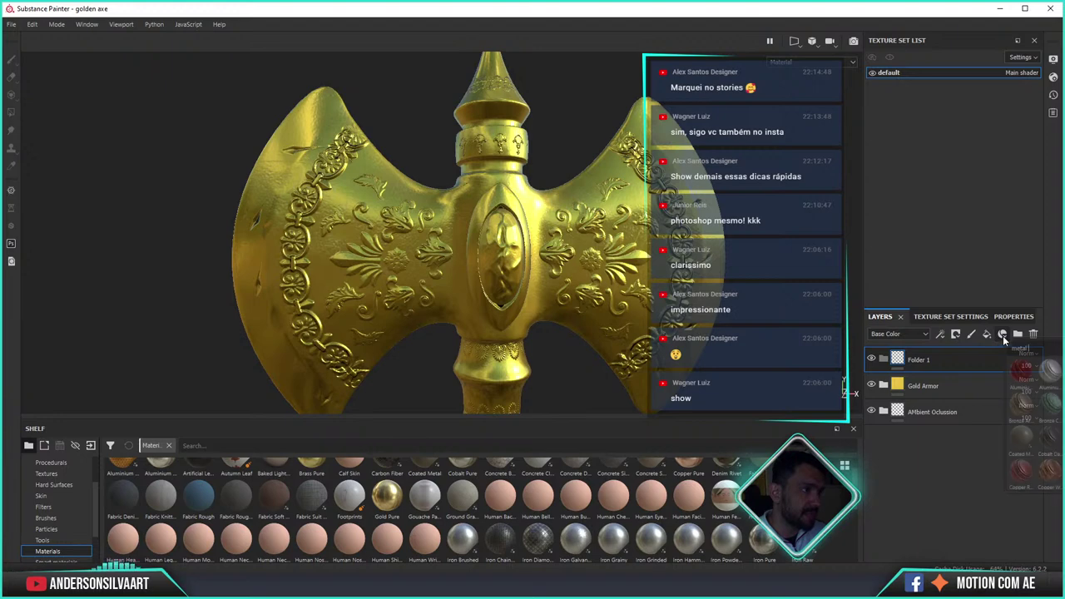
scroll(1022, 397, "down", 3)
scroll(1022, 396, "down", 3)
scroll(1022, 397, "down", 3)
scroll(1022, 397, "down", 2)
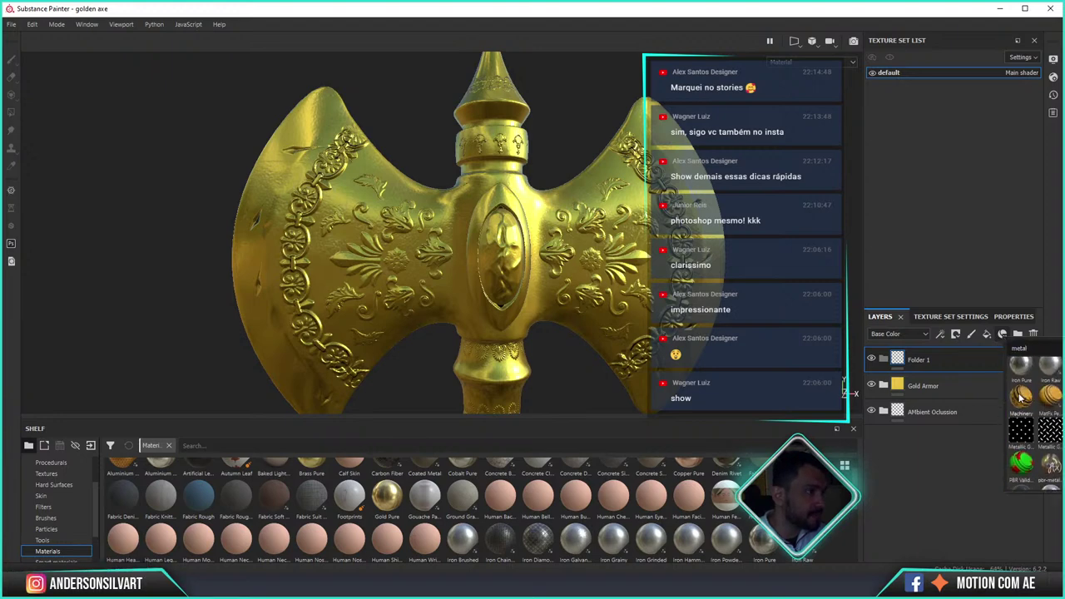
left_click(1022, 397)
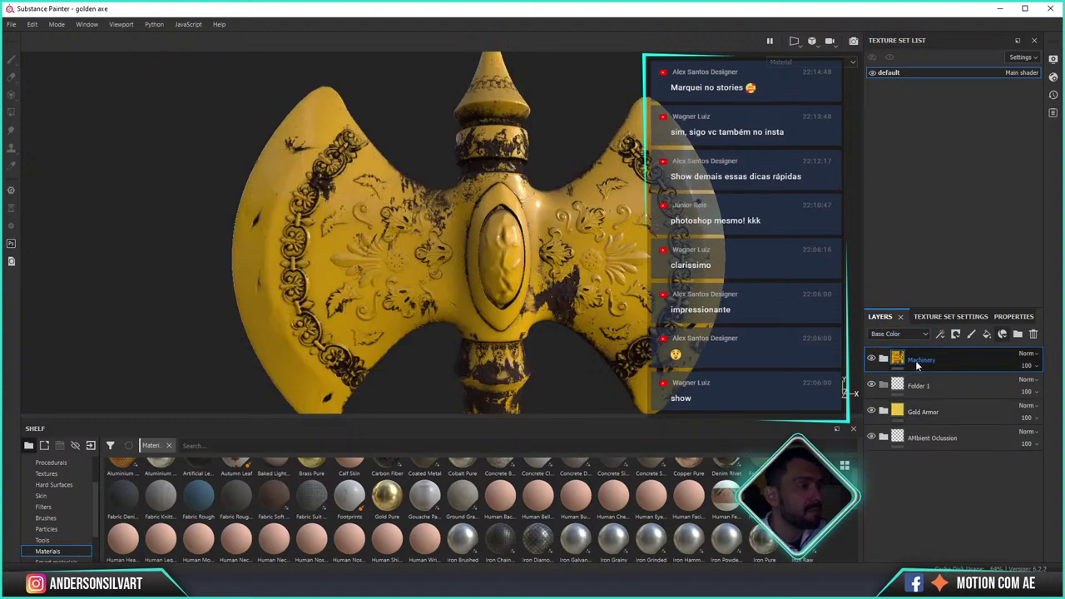
left_click(1037, 357)
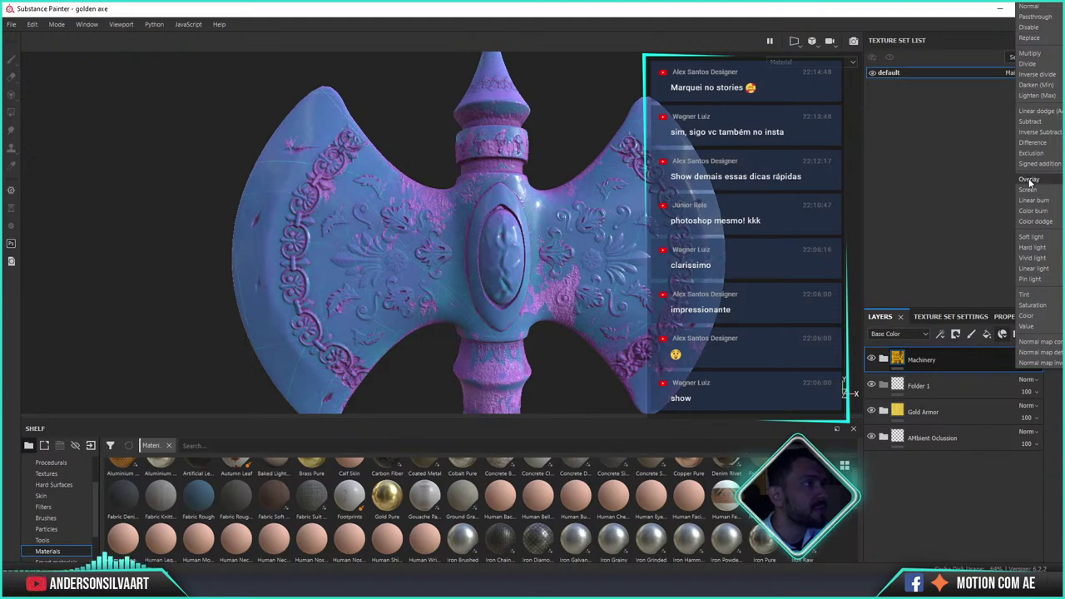
left_click(1028, 180)
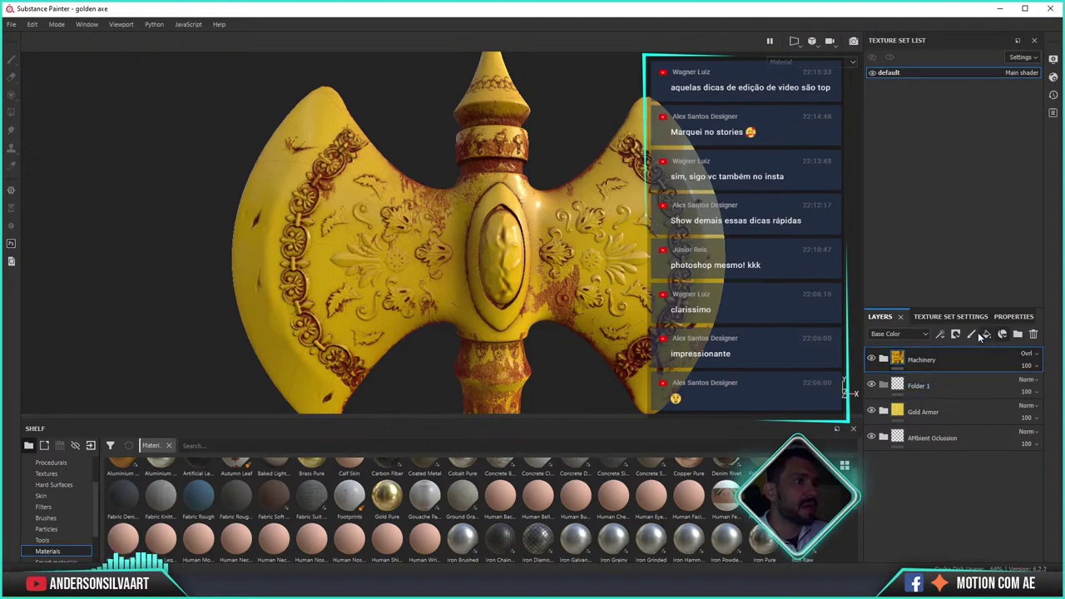
left_click(1032, 354)
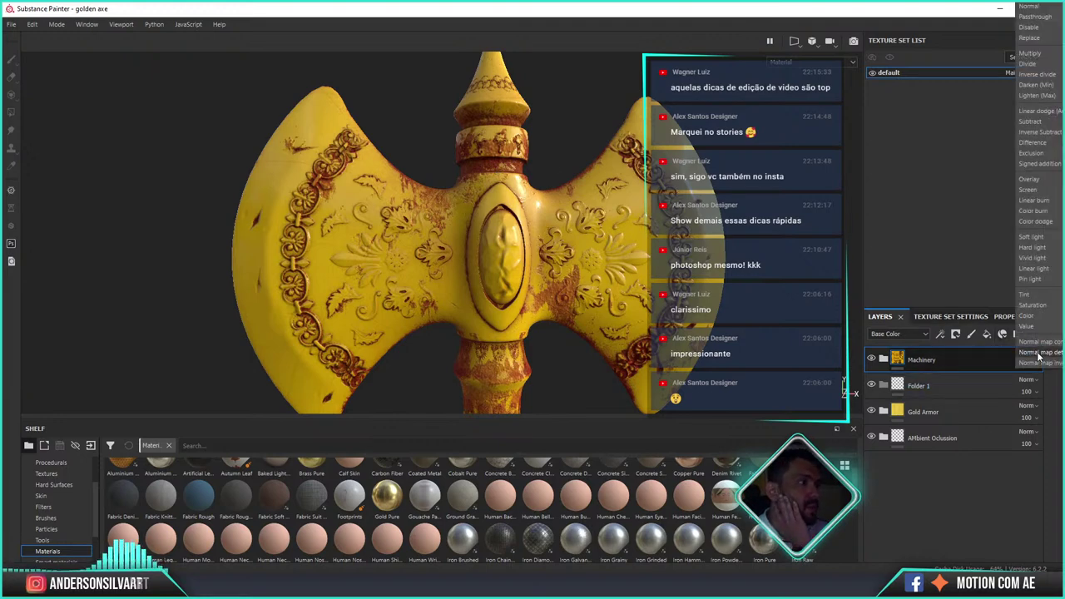
left_click(1039, 56)
mouse_move(1038, 371)
left_mouse_down()
mouse_move(1026, 390)
mouse_move(1038, 391)
left_mouse_up()
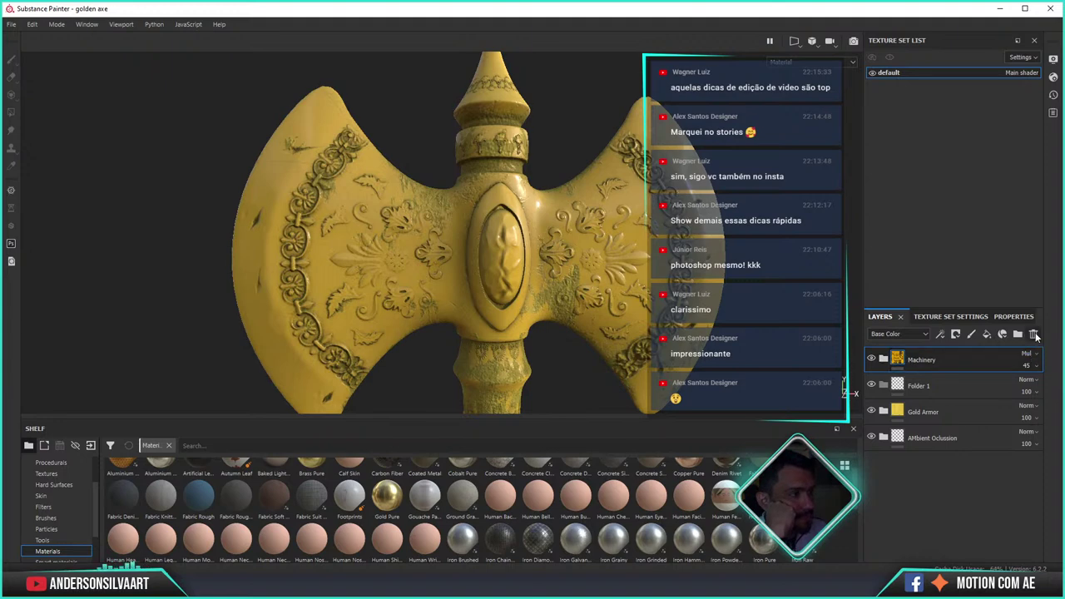
left_click(1035, 335)
left_click(1003, 334)
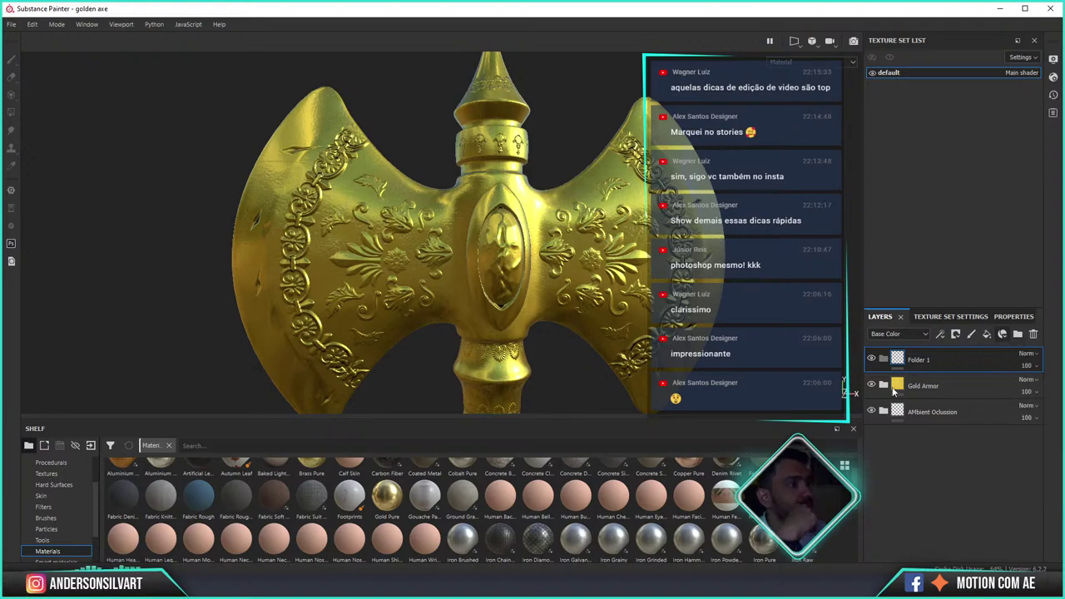
- Add Copper Red Bleached on top with a black mask, and set brush size to 17.74
left_click_drag(893, 391, 897, 370)
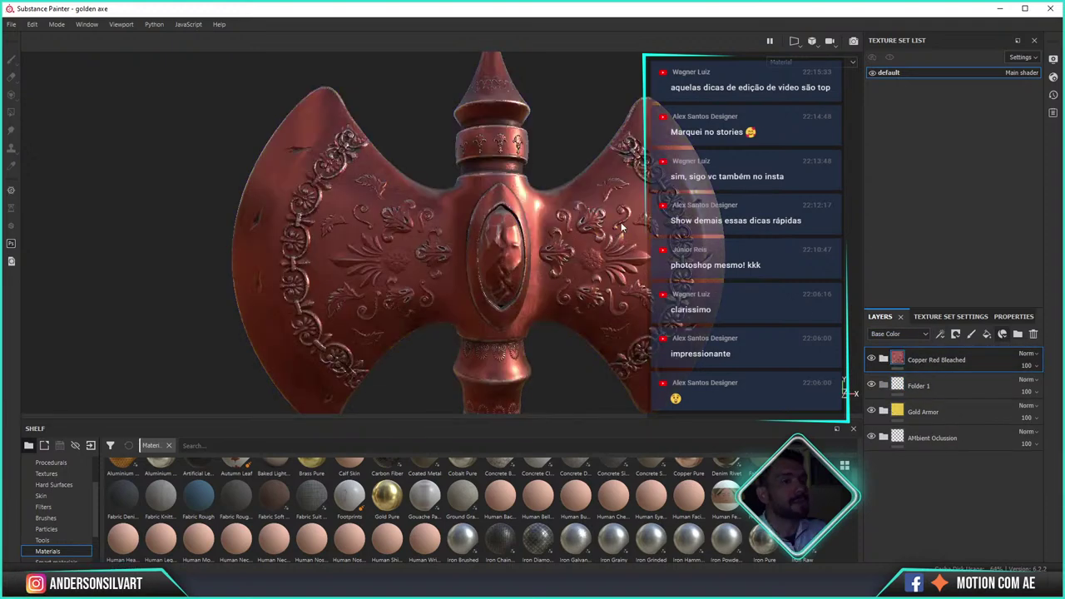
mouse_move(586, 149)
left_mouse_down("alt")
mouse_move(469, 313)
mouse_move(455, 292)
mouse_move(492, 333)
left_mouse_up("alt")
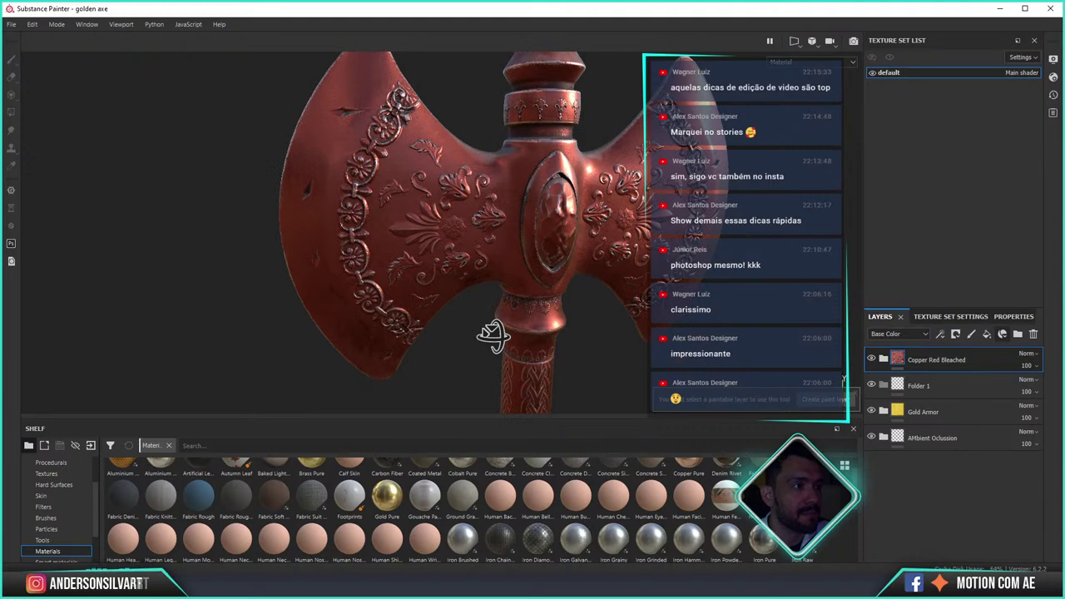
left_click(954, 336)
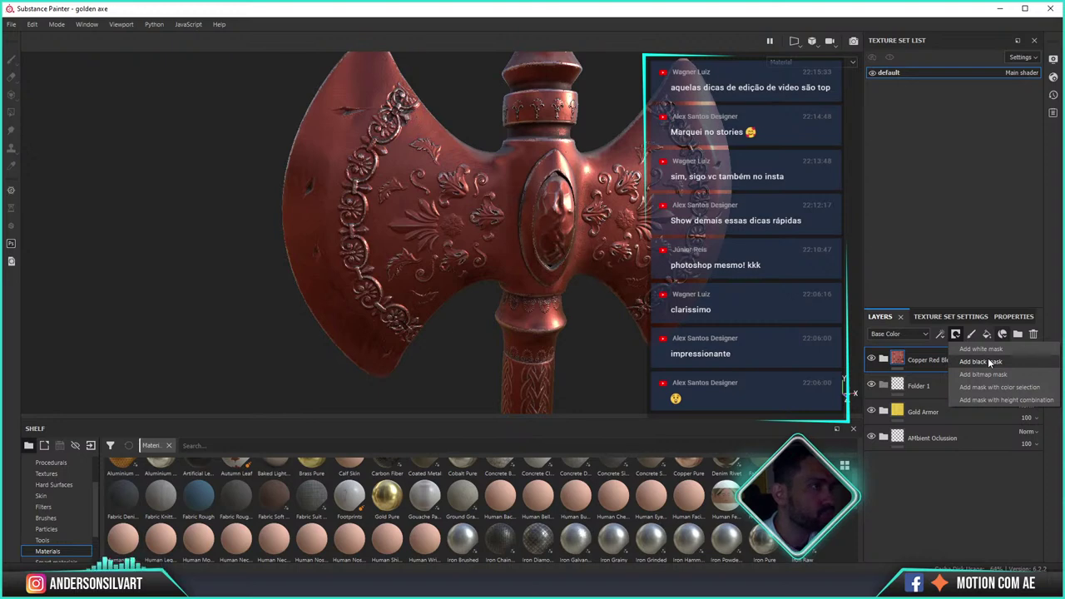
left_click(988, 360)
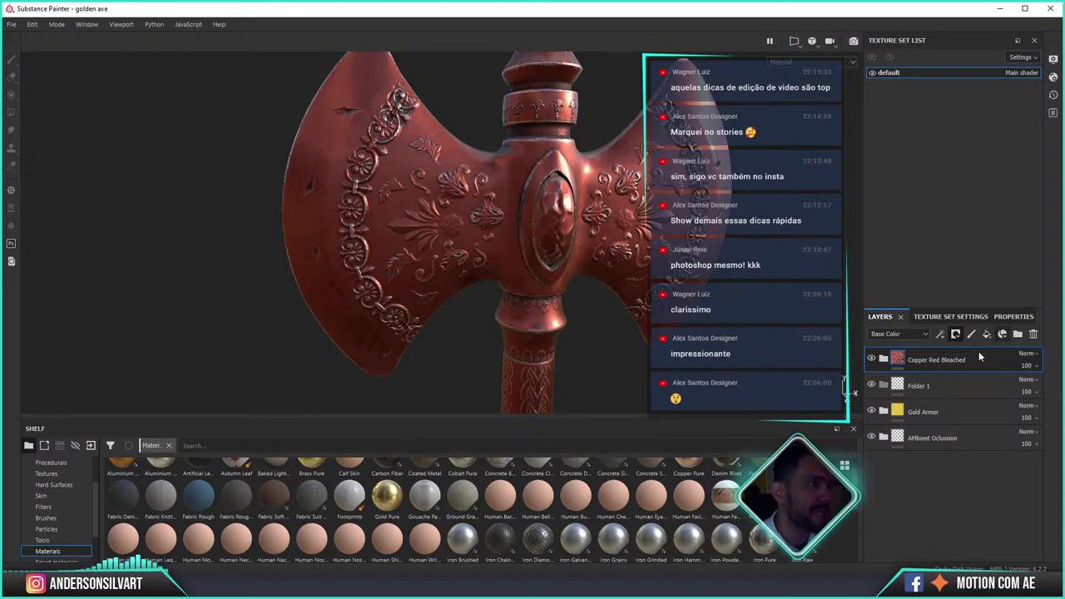
right_click_drag(765, 257, 791, 257, "ctrl")
left_click_drag(766, 256, 105, 152, "alt")
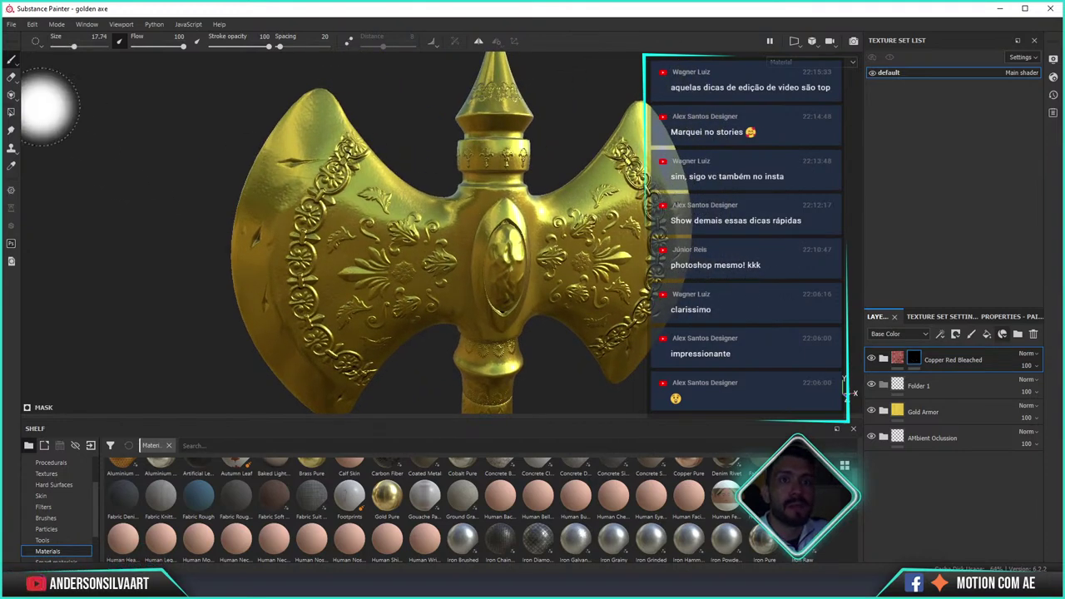
- Select Polygon Fill and switch the viewport to a 3D/2D split with the UV layout
left_click(11, 112)
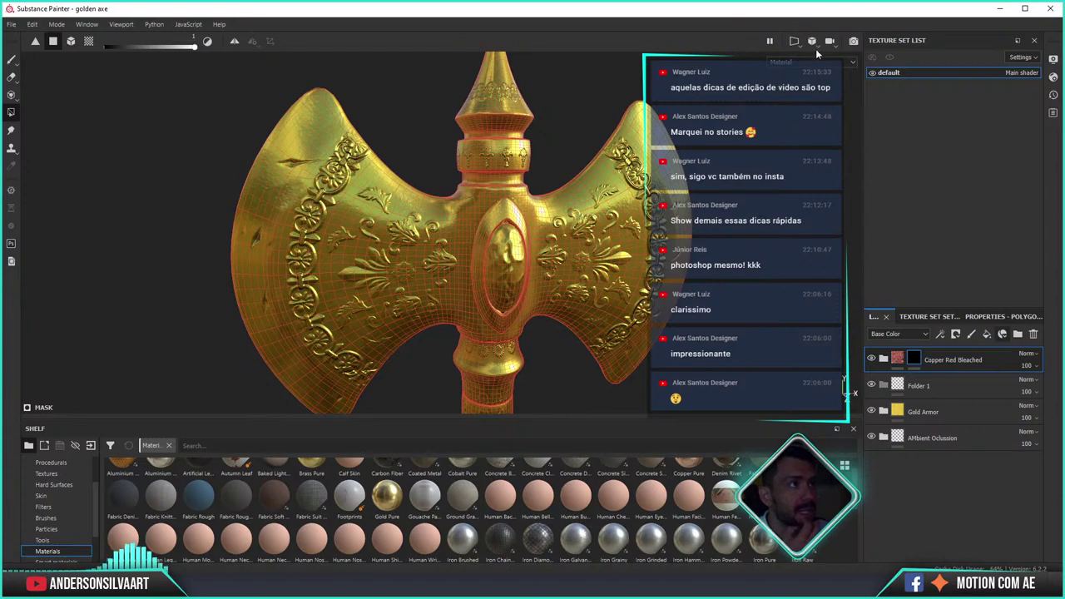
left_click(794, 43)
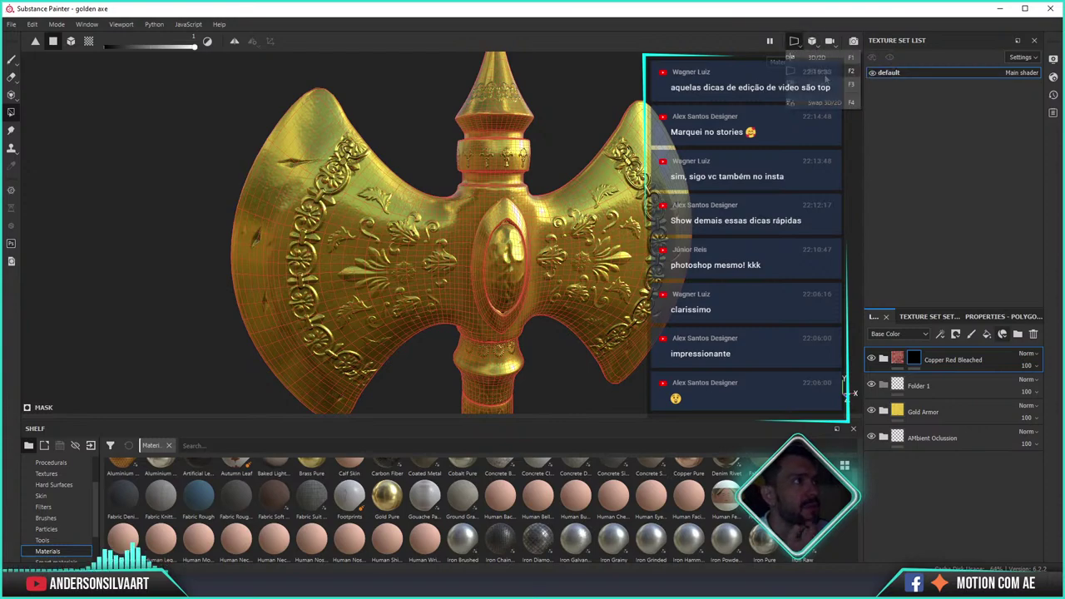
left_click(811, 71)
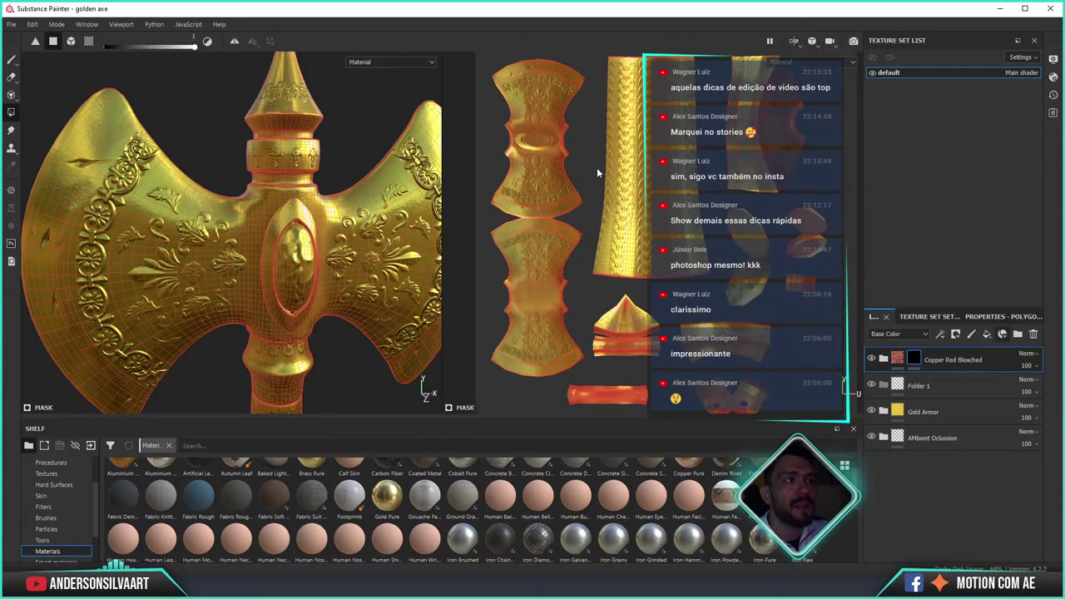
scroll(597, 169, "down", 2)
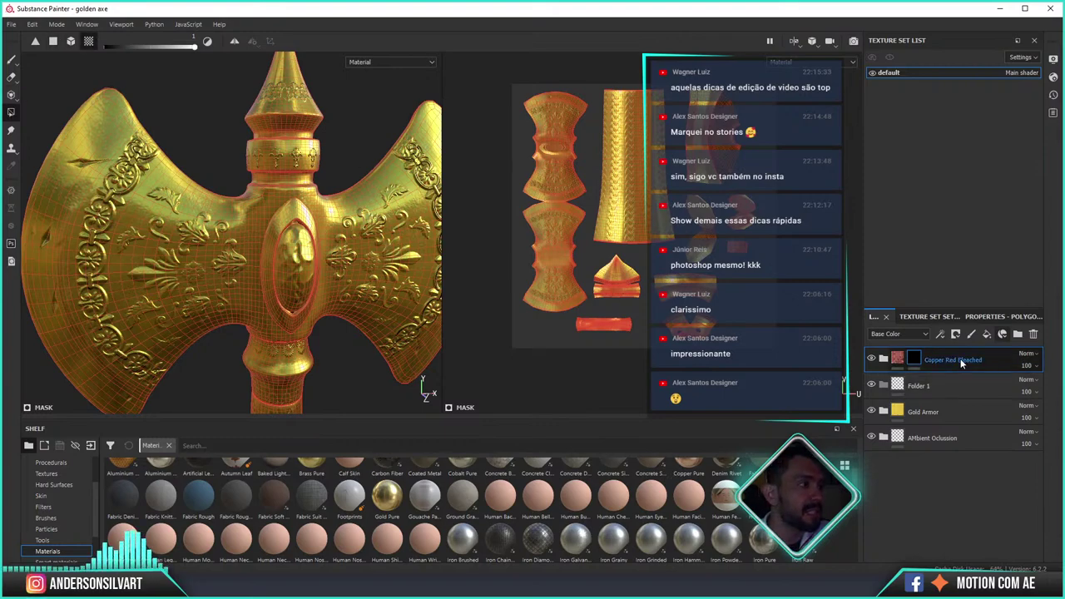
scroll(376, 285, "up", 2)
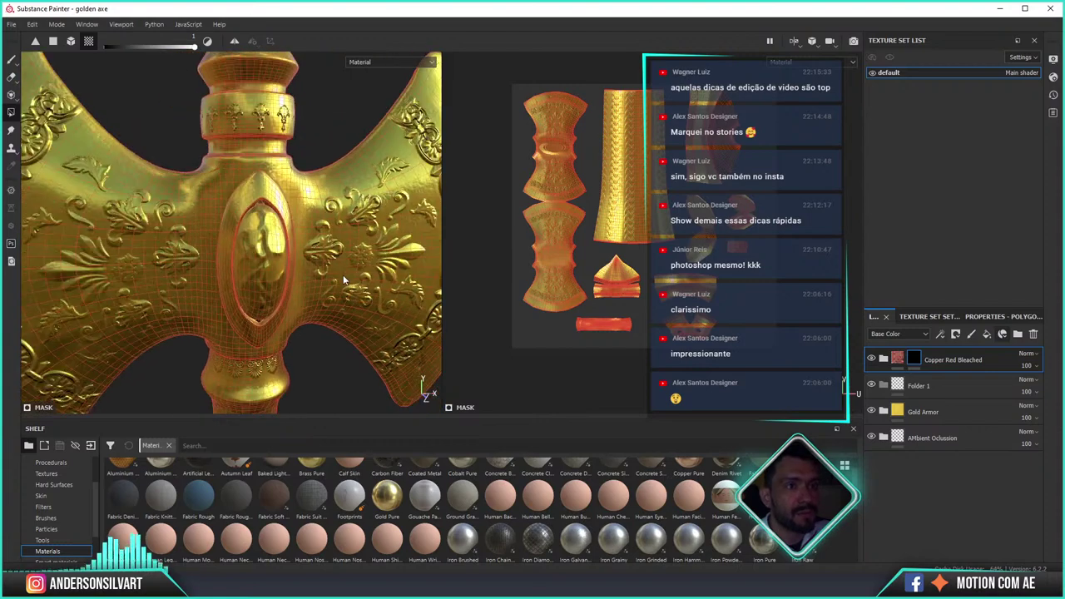
scroll(376, 284, "down", 5)
mouse_move(304, 279)
middle_mouse_down()
mouse_move(279, 254)
mouse_move(308, 239)
middle_mouse_up()
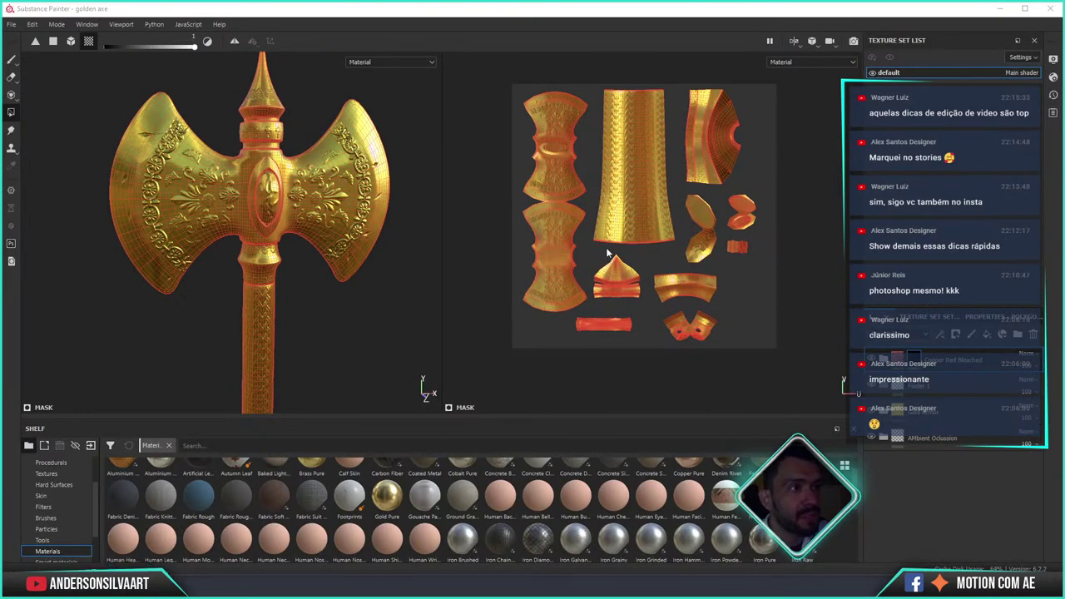
- Add the cone tip, curved band and top-right curved islands to the copper mask
left_click(618, 279)
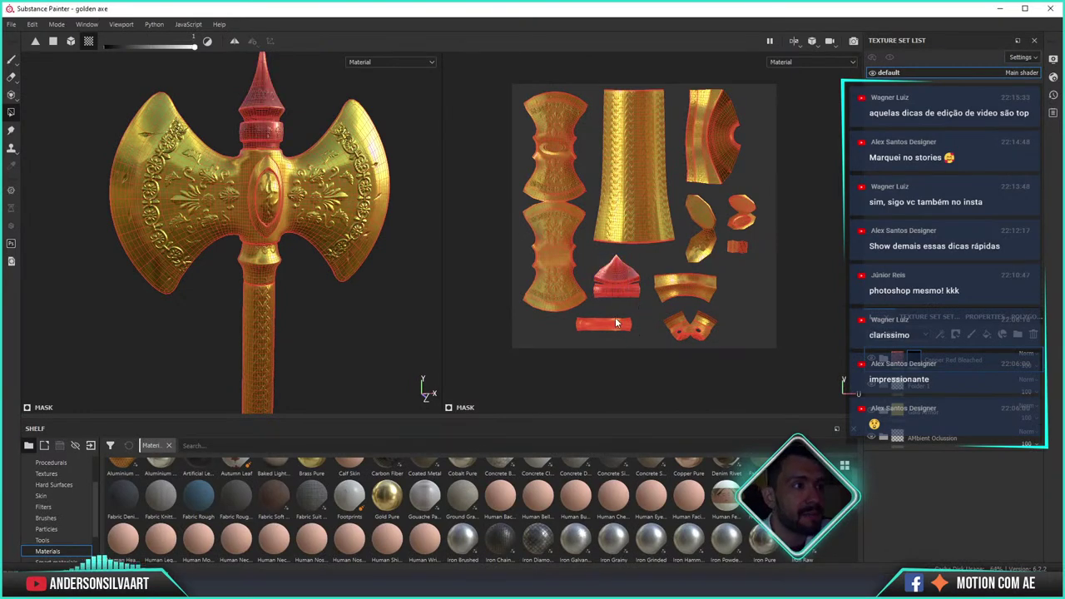
scroll(341, 320, "down", 4)
mouse_move(345, 328)
left_mouse_down("alt")
mouse_move(332, 257)
mouse_move(340, 213)
mouse_move(335, 225)
left_mouse_up("alt")
left_click(686, 288)
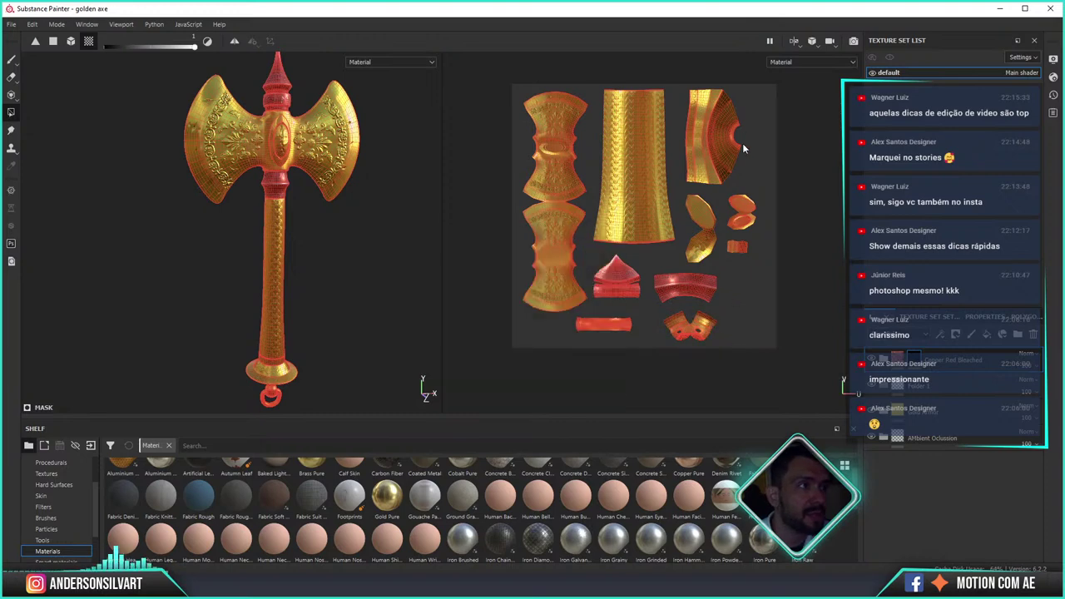
left_click(718, 162)
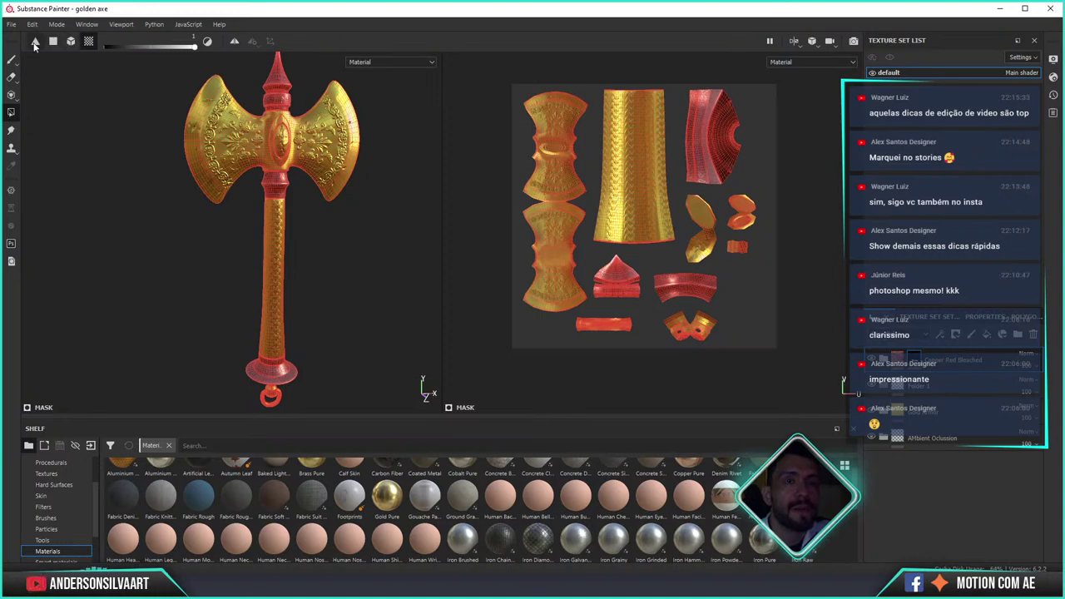
- Pick the Paint brush and orbit around the axe to inspect the copper parts
left_click(12, 60)
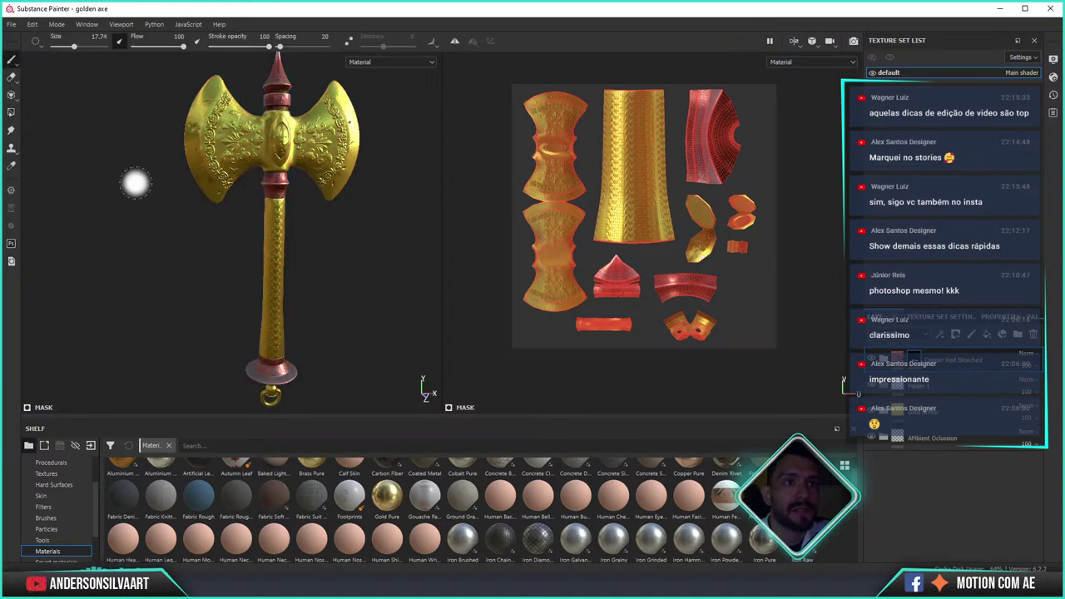
mouse_move(166, 257)
left_mouse_down("alt")
mouse_move(185, 150)
mouse_move(142, 302)
mouse_move(188, 280)
mouse_move(198, 314)
left_mouse_up("alt")
scroll(266, 145, "up", 2)
scroll(333, 92, "up", 3)
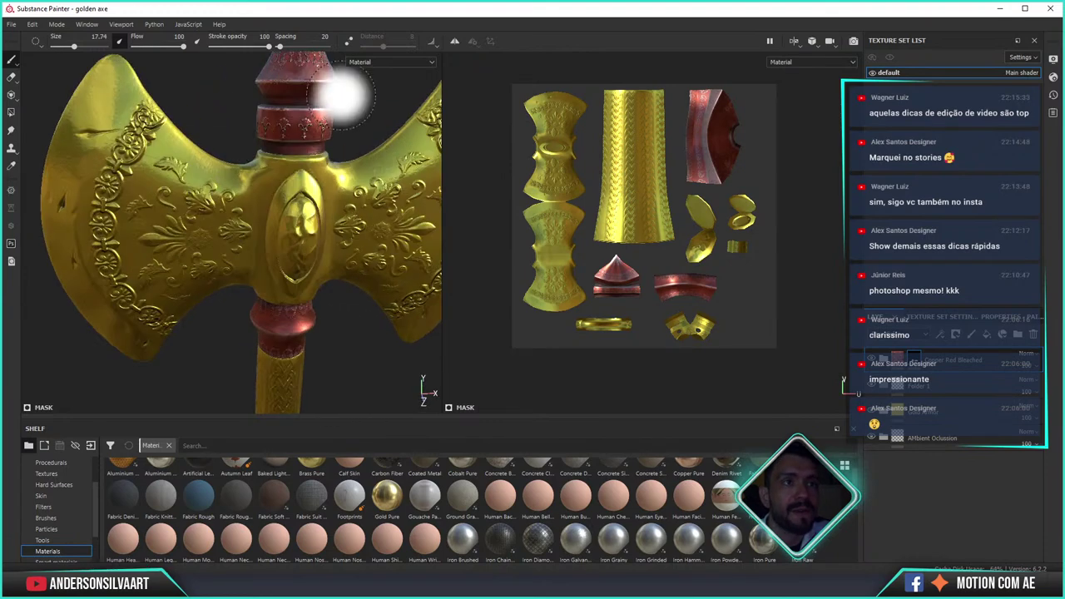
scroll(283, 275, "up", 1)
scroll(375, 217, "up", 3)
scroll(408, 208, "down", 3)
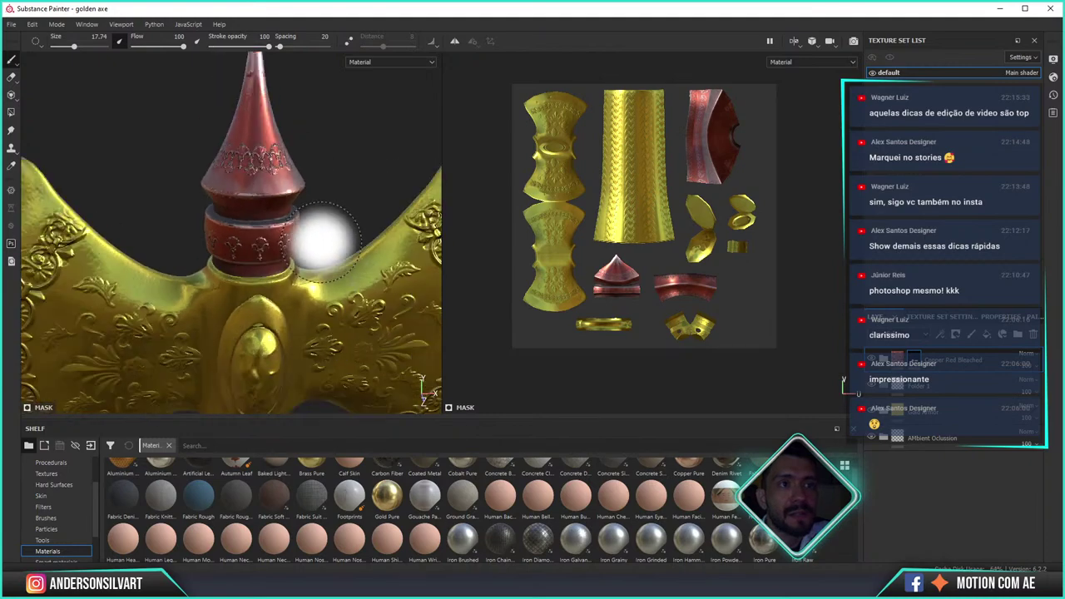
scroll(323, 241, "down", 2)
left_click_drag(326, 244, 329, 210, "alt")
mouse_move(327, 261)
left_mouse_down("alt")
mouse_move(309, 222)
mouse_move(321, 274)
left_mouse_up("alt")
- Drop an iron metal material onto the axe as a new layer
left_click(1009, 335)
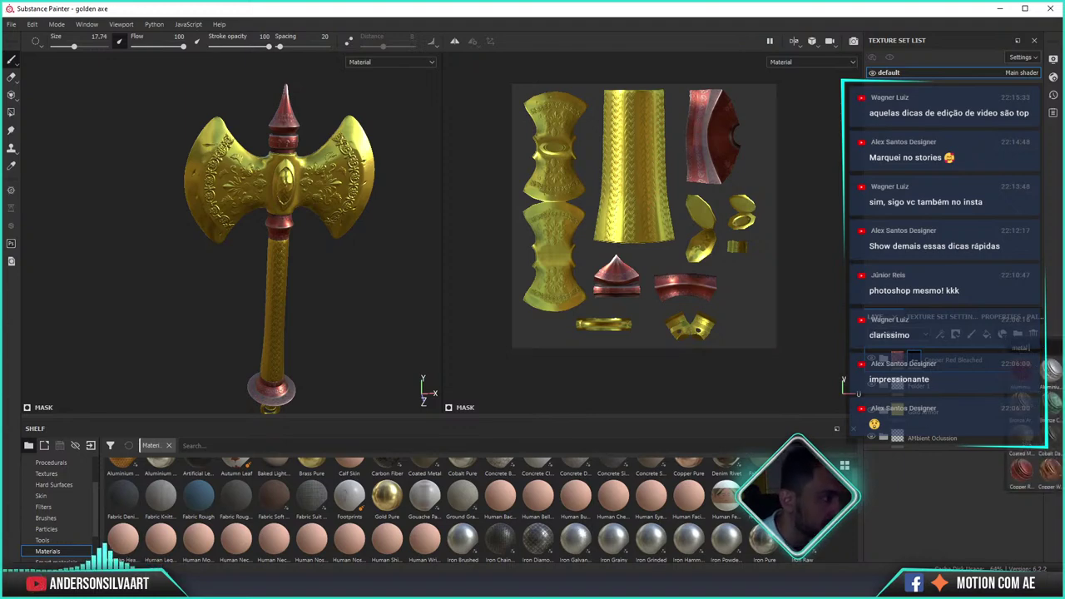
scroll(1032, 416, "down", 2)
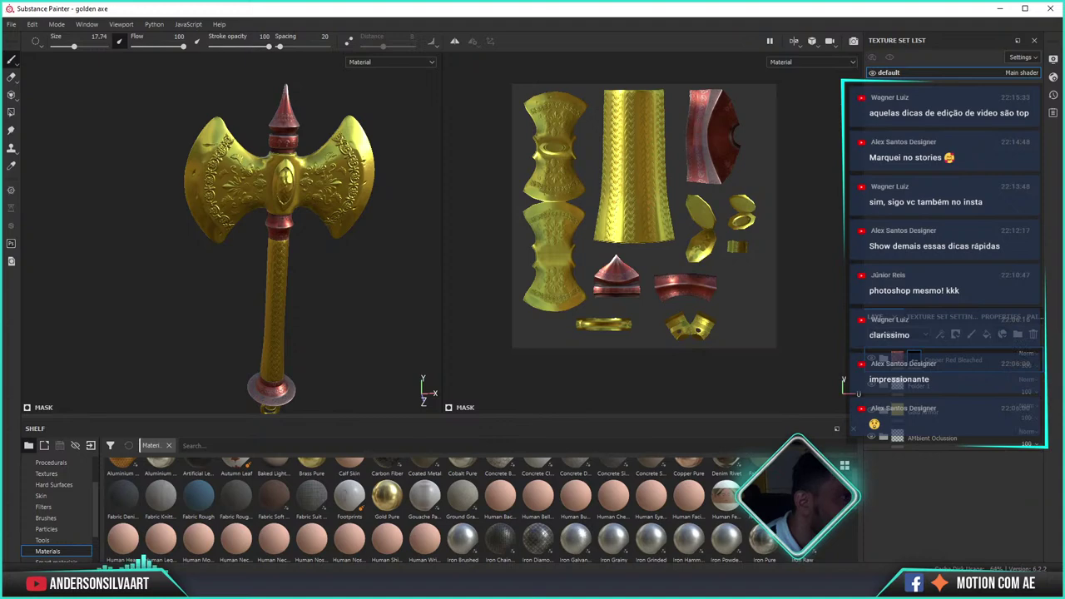
left_click_drag(1022, 470, 434, 105)
mouse_move(304, 175)
left_mouse_down("alt")
mouse_move(202, 148)
mouse_move(363, 81)
left_mouse_up("alt")
scroll(186, 142, "down", 2)
scroll(194, 145, "up", 5)
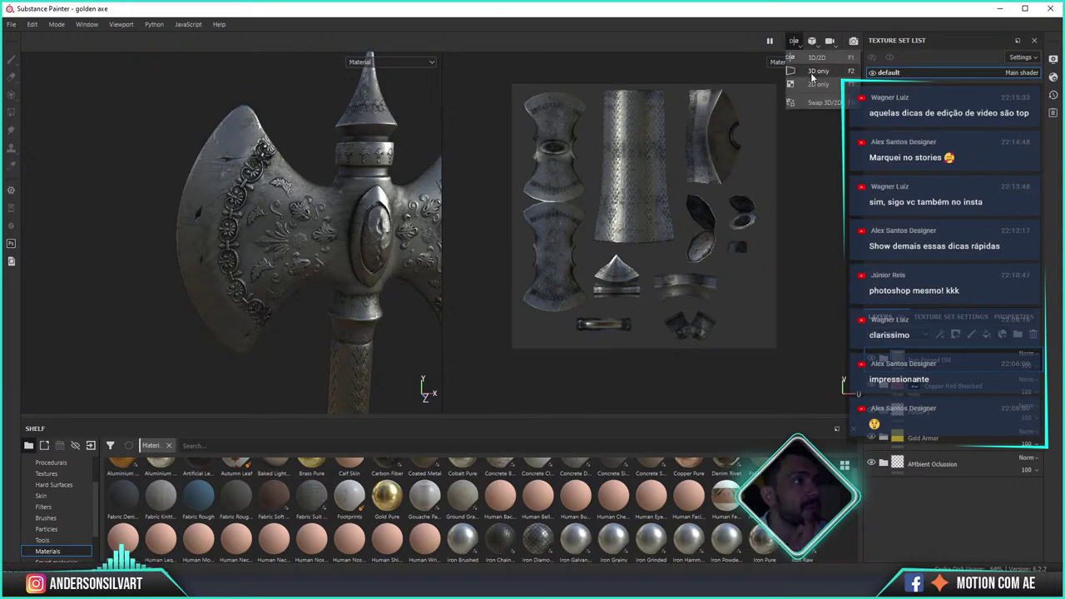
- Switch to the 3D-only view and hide the iron layer to reveal gold and copper
left_click(811, 41)
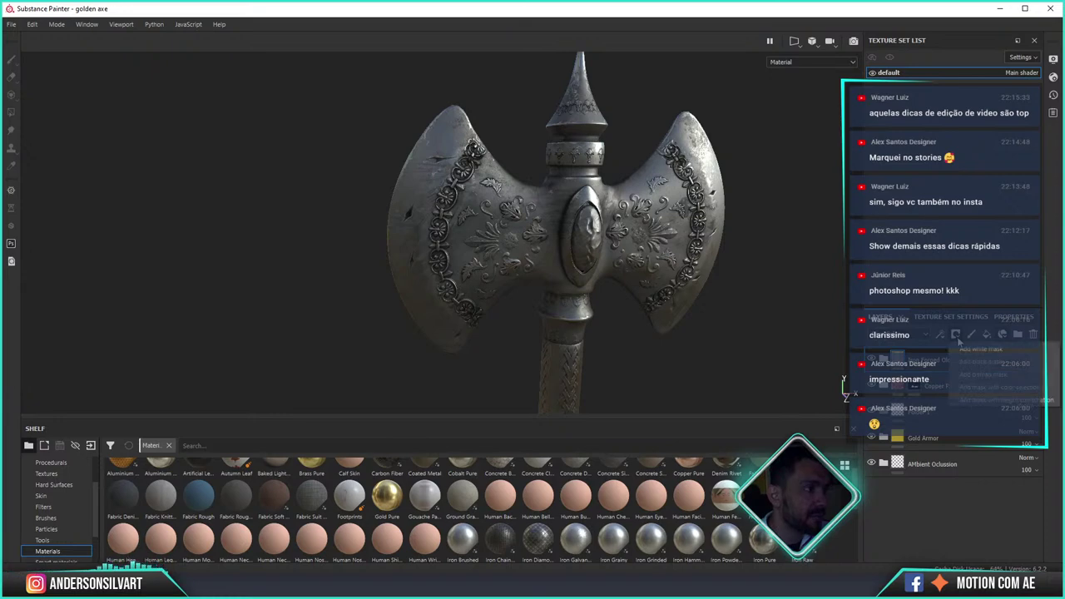
left_click(827, 326)
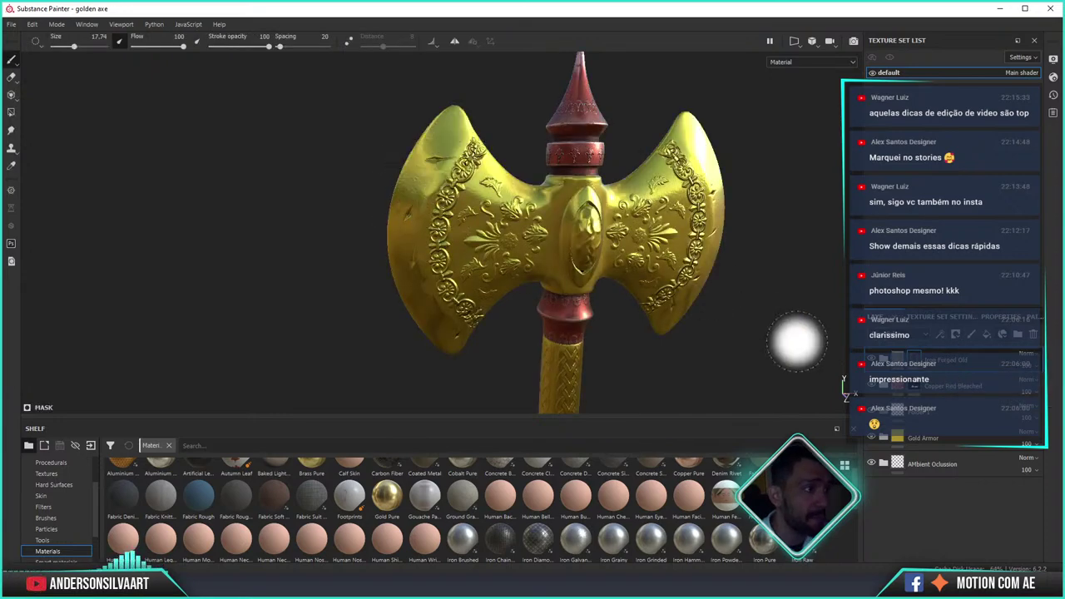
left_click(970, 336)
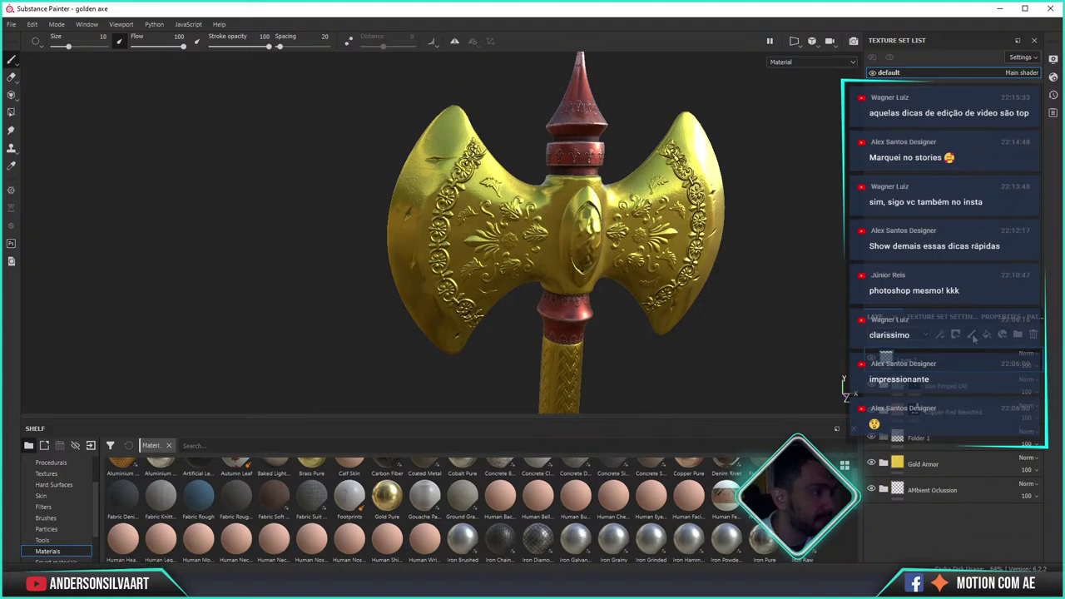
key("ctrl+z")
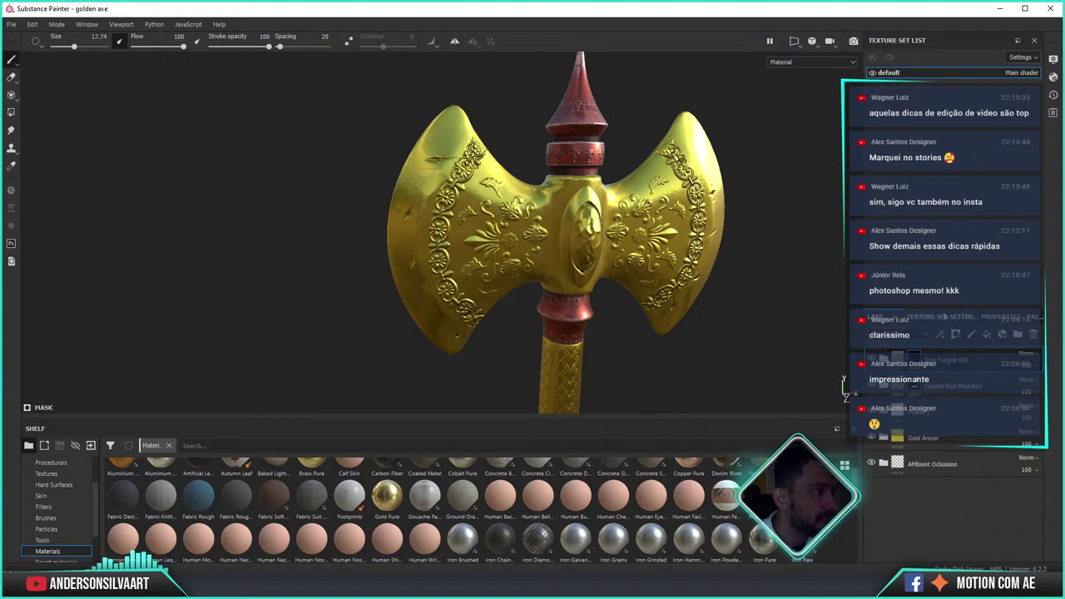
- Set the brush hardness to 0.93 in the painting properties
left_click(945, 317)
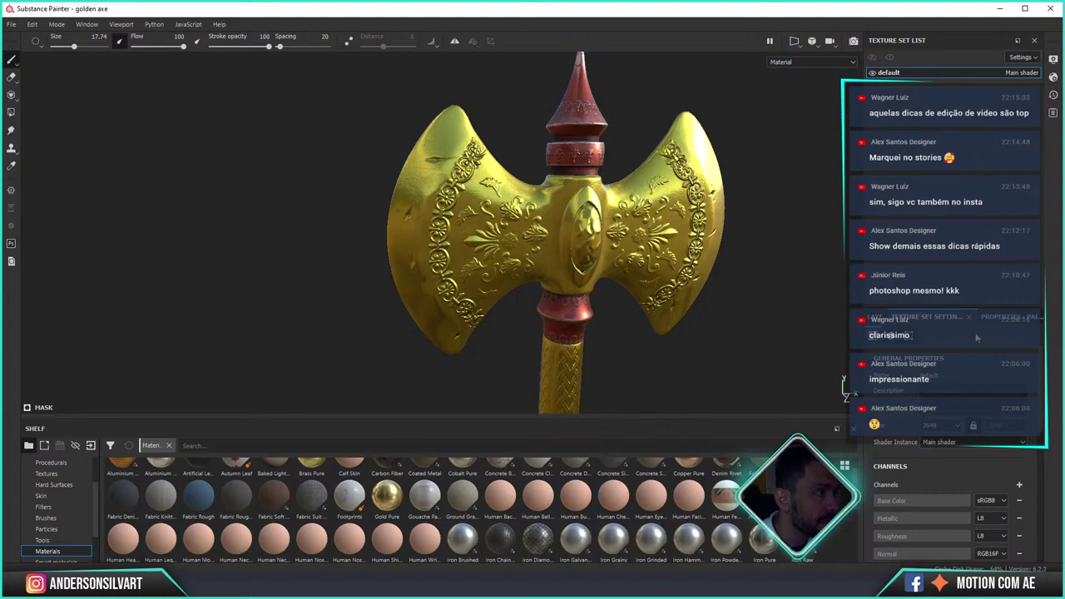
scroll(1034, 359, "down", 5)
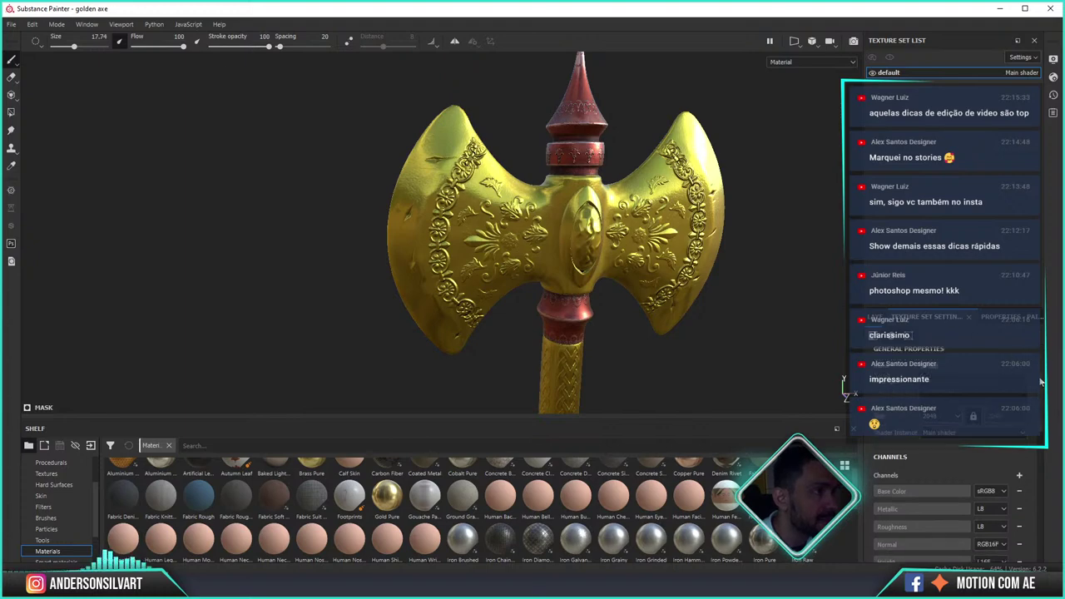
left_click(998, 320)
scroll(1040, 441, "down", 2)
scroll(1042, 453, "down", 2)
scroll(1044, 466, "down", 2)
scroll(1047, 480, "down", 2)
scroll(1048, 490, "down", 2)
scroll(1049, 499, "down", 2)
scroll(1051, 508, "down", 2)
left_click_drag(886, 511, 1015, 510)
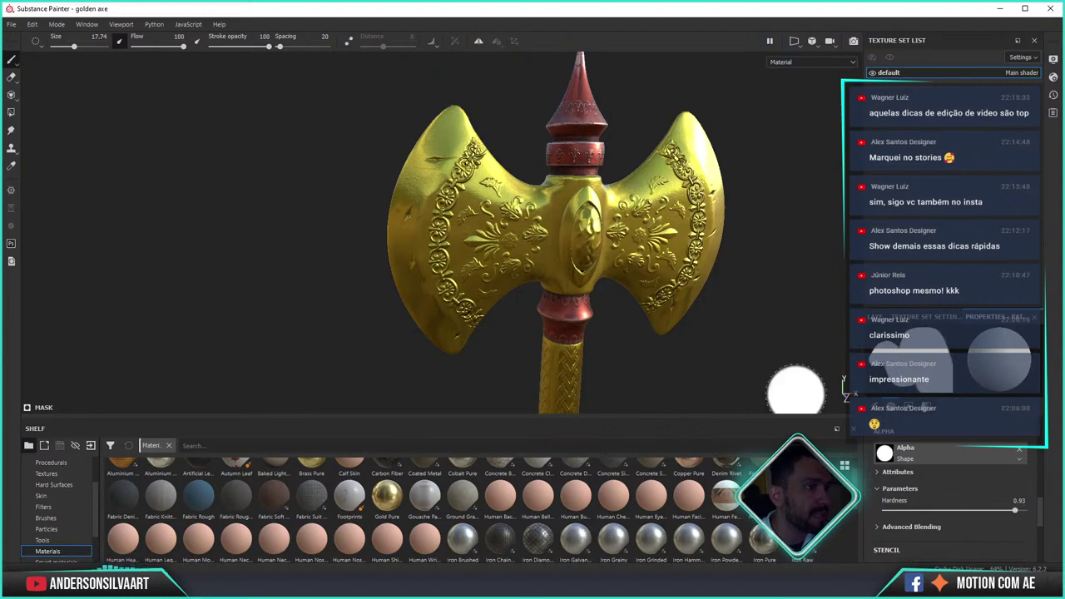
- Paint grey over the left blade tip
left_click_drag(454, 182, 431, 138)
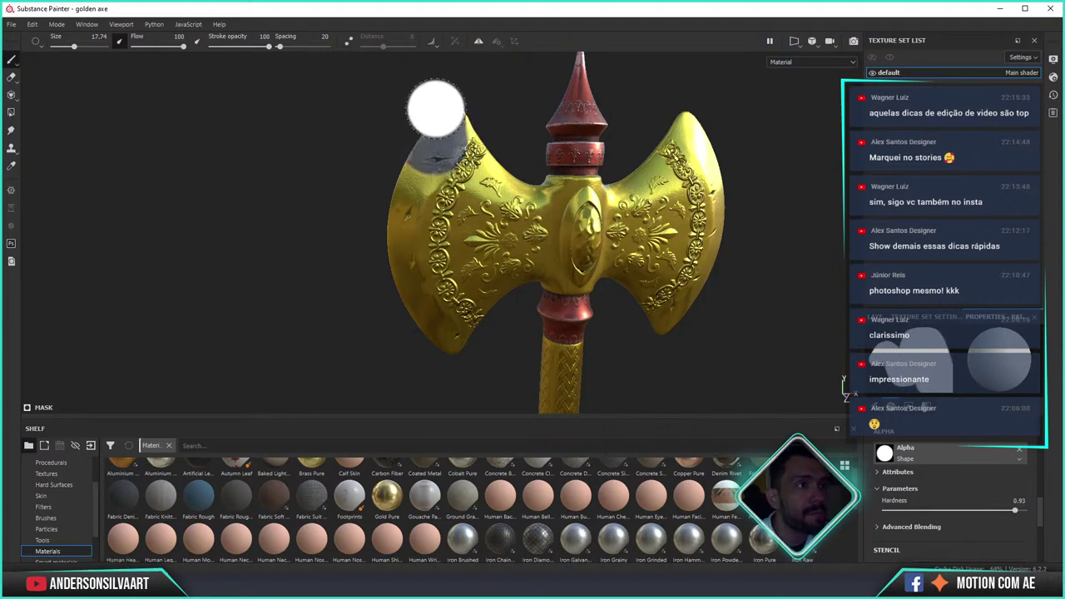
key("ctrl+z")
scroll(440, 114, "up", 3)
scroll(424, 107, "up", 3)
mouse_move(605, 121)
left_mouse_down("alt")
mouse_move(487, 108)
mouse_move(417, 140)
mouse_move(436, 127)
mouse_move(450, 146)
left_mouse_up("alt")
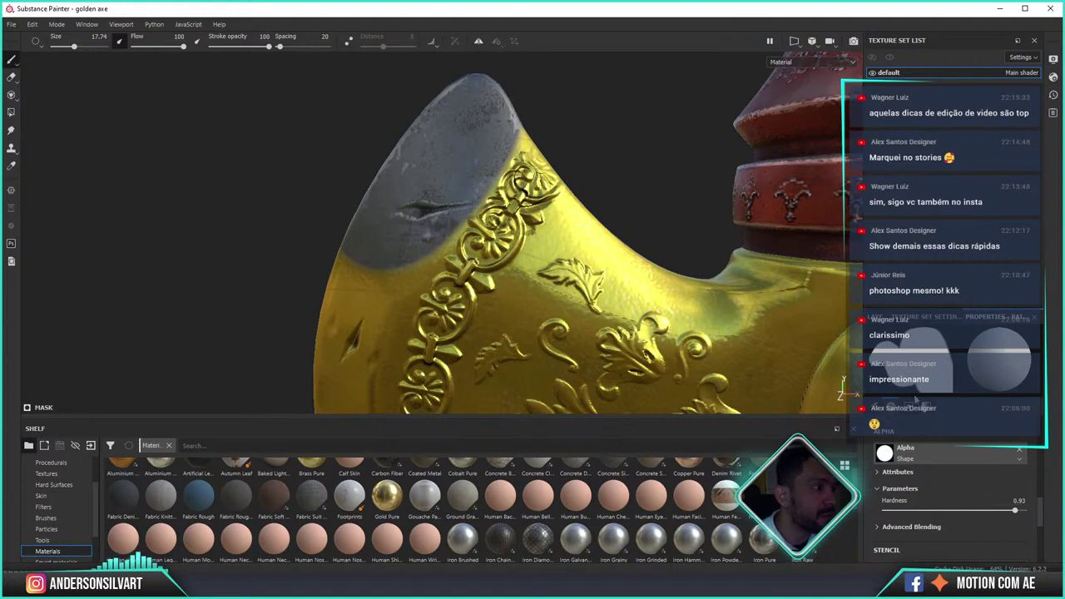
- Change the painted layer's blend mode from Normal to a different mode
left_click(879, 320)
left_click(1025, 356)
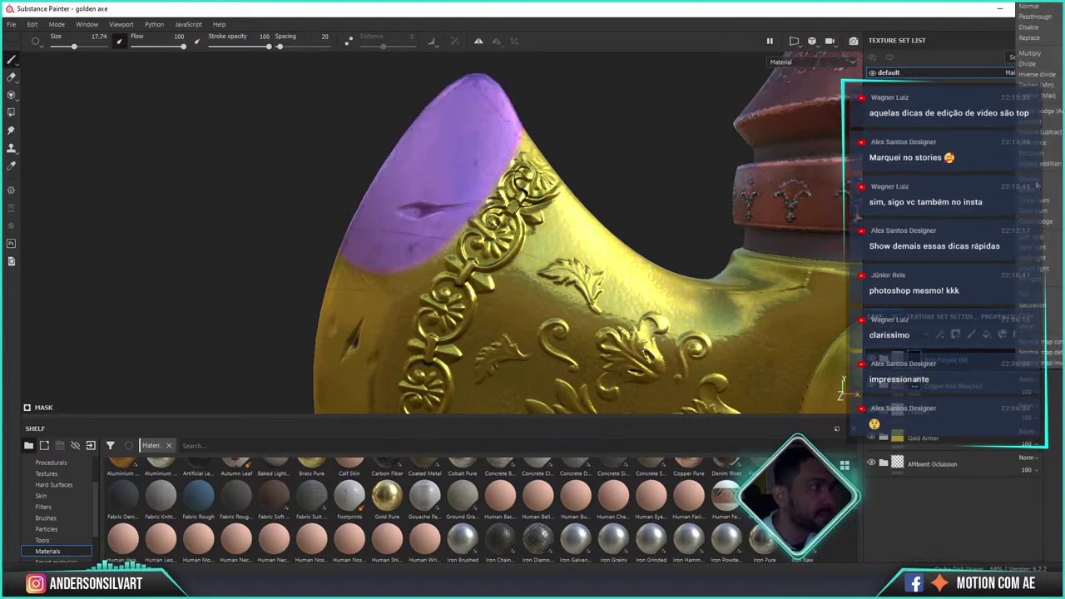
left_click(1037, 188)
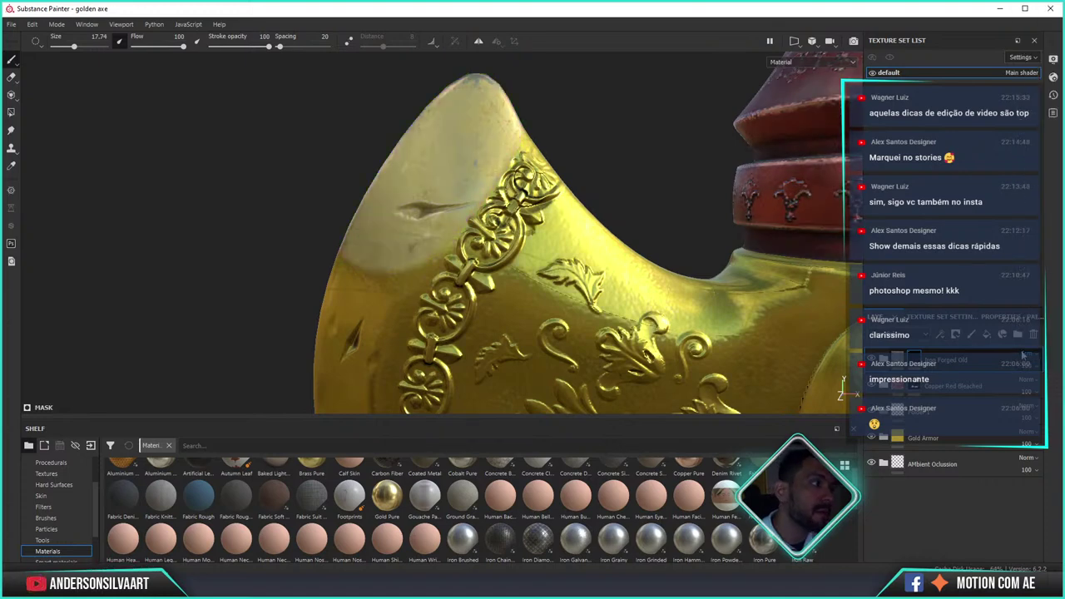
left_click(1038, 355)
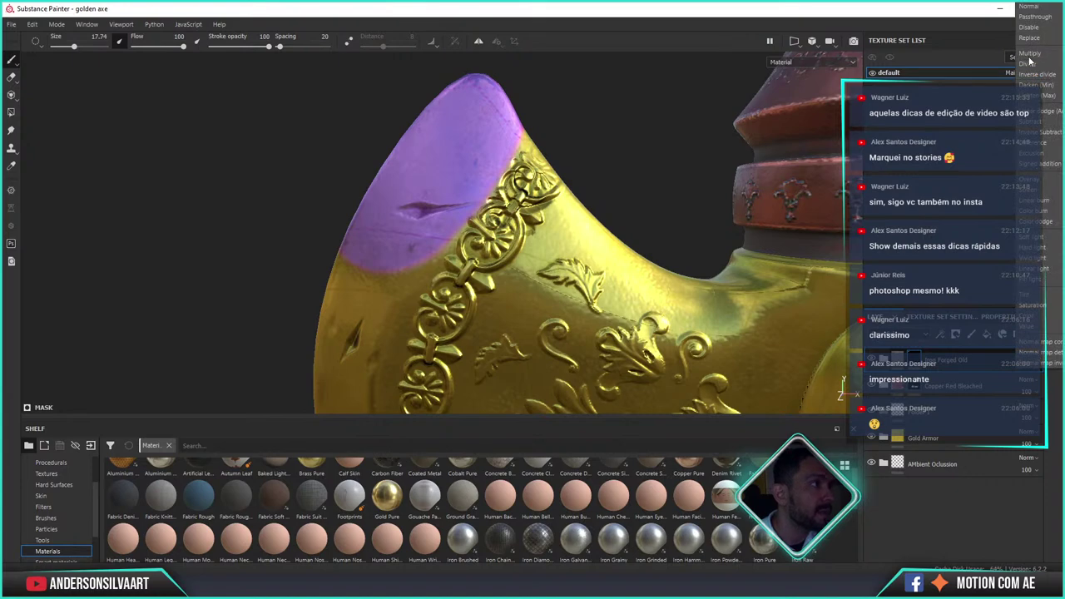
left_click(1035, 179)
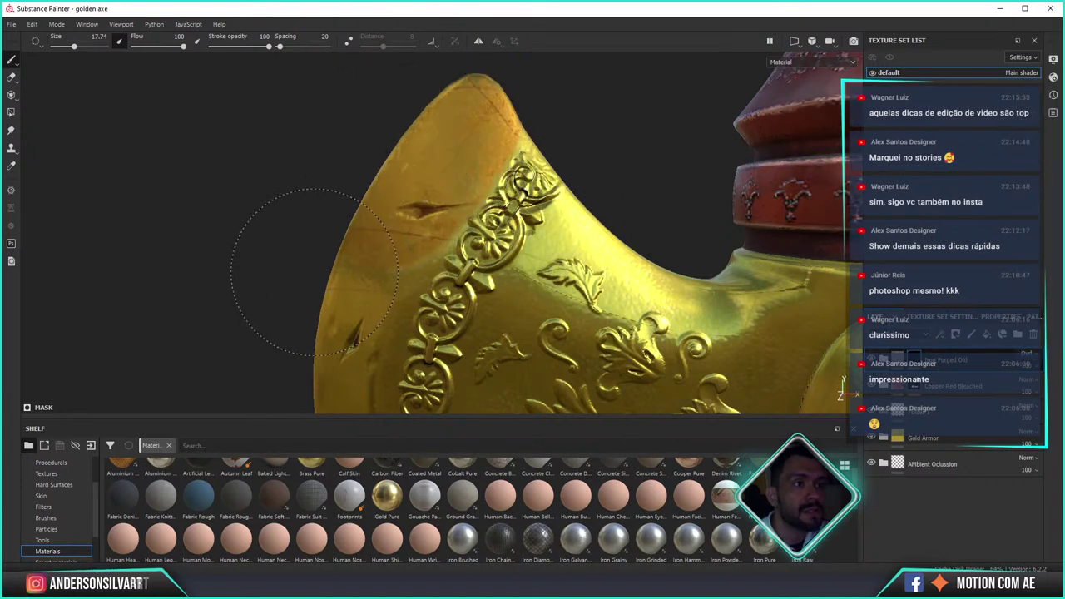
- Resize the brush to about 7.8 while orbiting to a front view of the axe head
right_click_drag(314, 270, 286, 271, "ctrl")
mouse_move(285, 271)
left_mouse_down("alt")
mouse_move(257, 161)
mouse_move(266, 95)
left_mouse_up("alt")
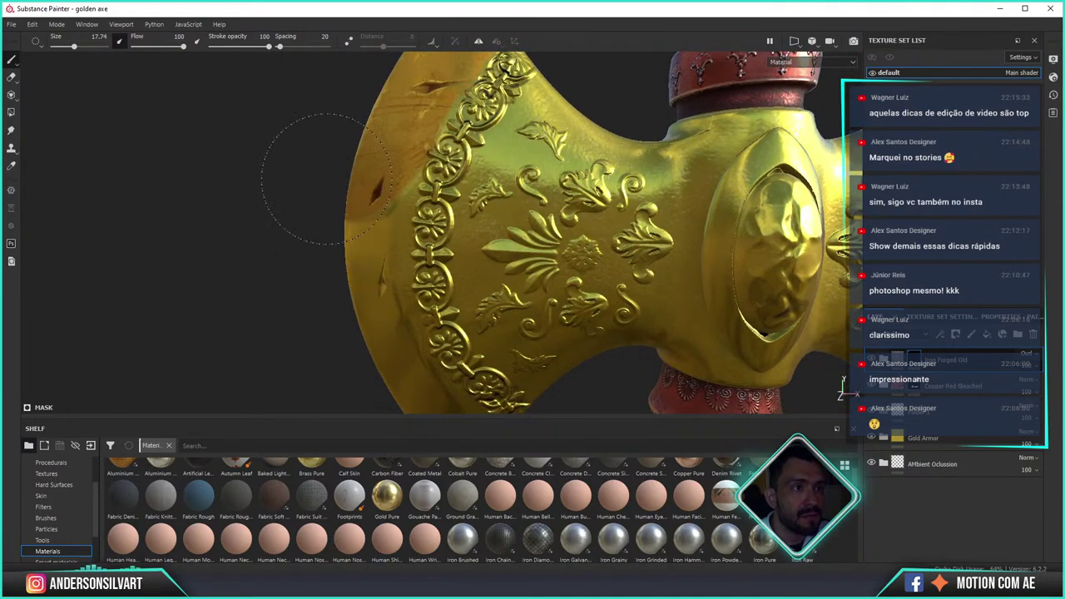
mouse_move(323, 210)
right_mouse_down("ctrl")
mouse_move(333, 240)
mouse_move(308, 291)
right_mouse_up("ctrl")
mouse_move(308, 291)
left_mouse_down("alt")
mouse_move(288, 238)
mouse_move(309, 308)
left_mouse_up("alt")
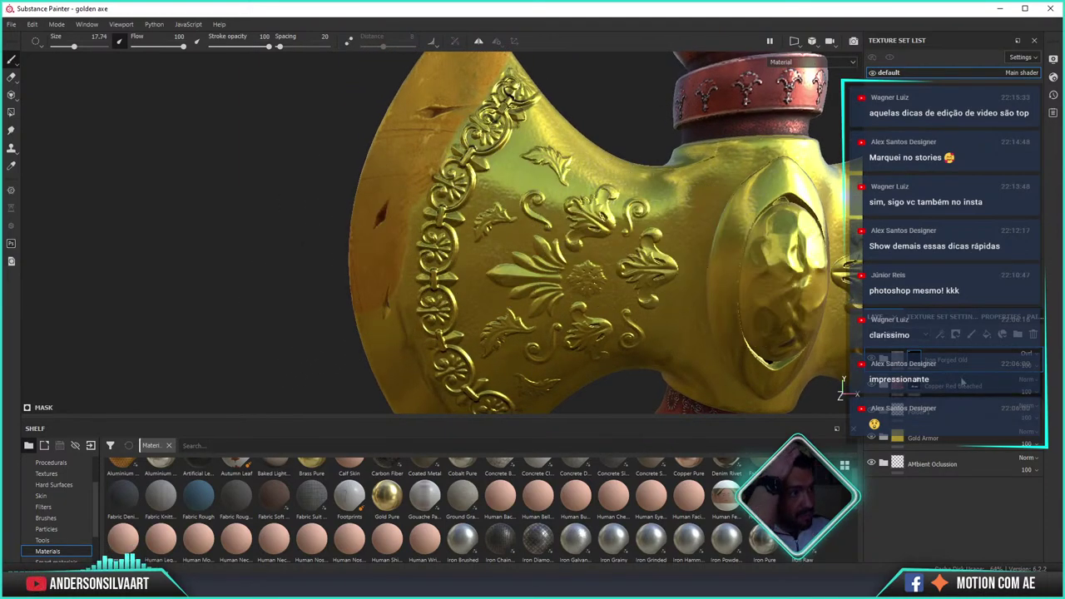
right_click_drag(773, 297, 456, 221, "ctrl")
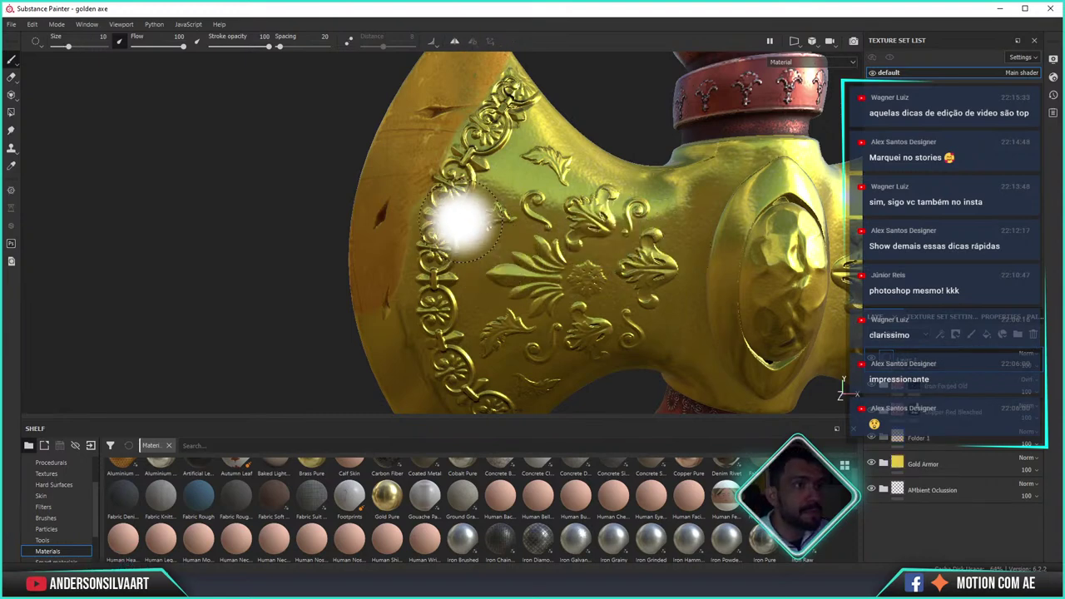
left_click_drag(457, 222, 447, 221, "alt")
right_click_drag(447, 220, 376, 260, "ctrl")
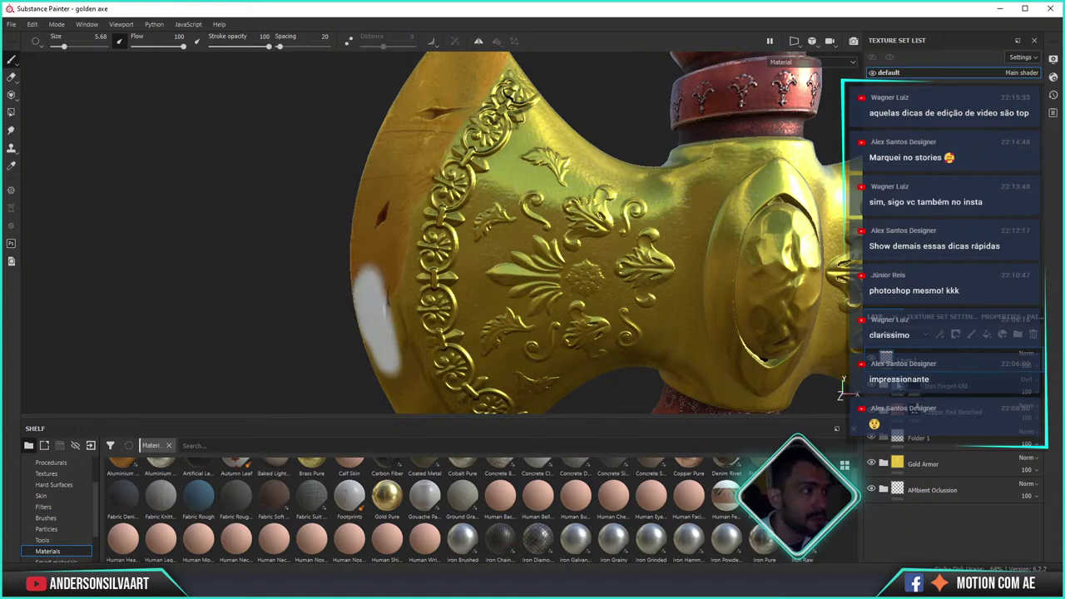
key("ctrl+z")
key("ctrl+z")
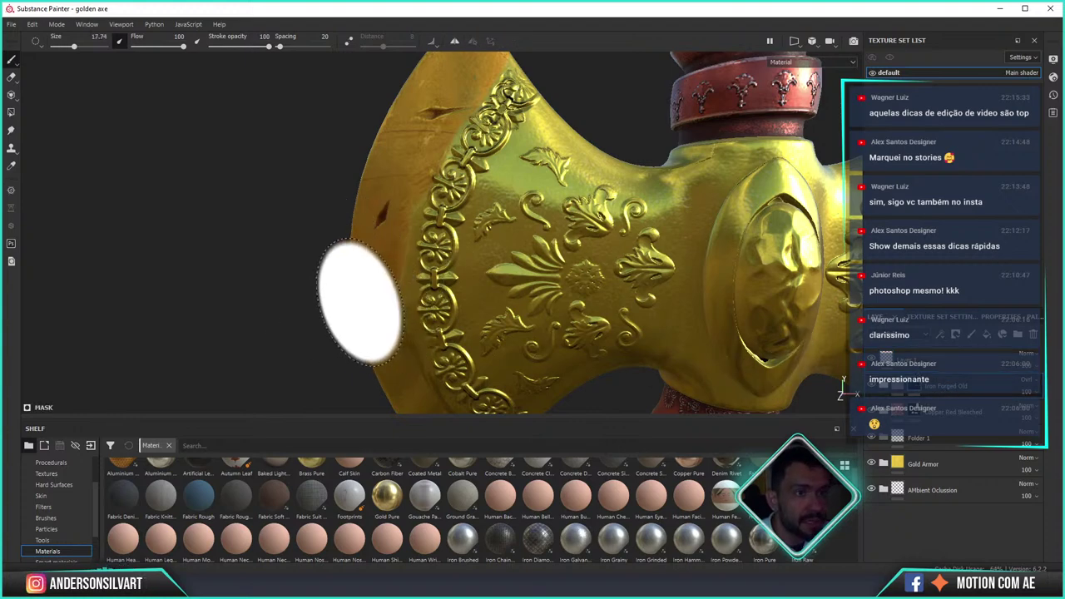
right_click_drag(374, 300, 376, 298, "ctrl")
- Paint darker wear along the lower tip of the blade's edge
middle_click_drag(376, 298, 366, 242)
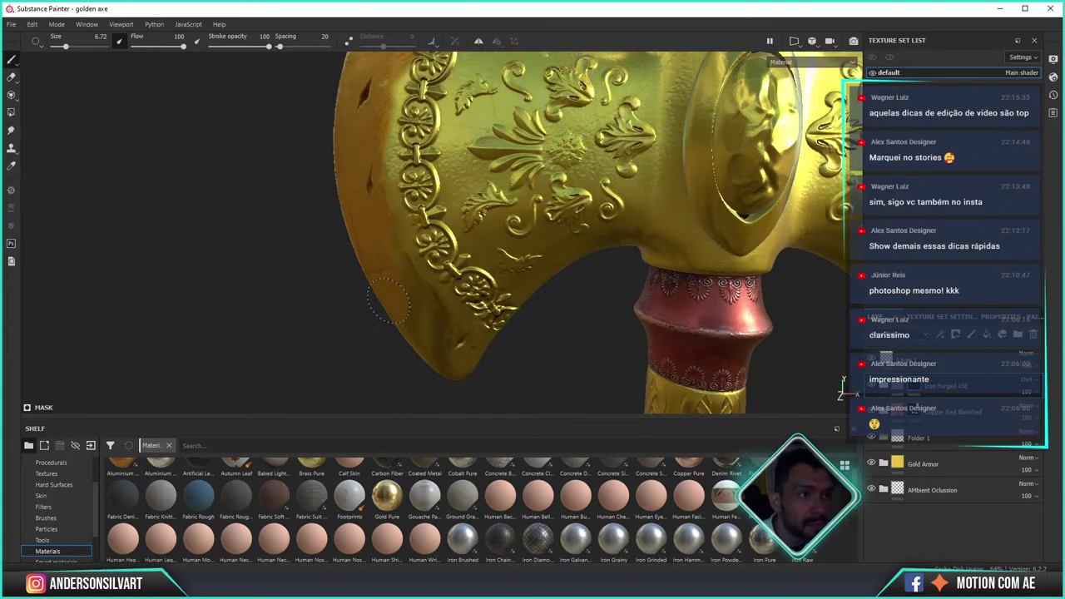
mouse_move(439, 374)
left_mouse_down()
mouse_move(442, 321)
mouse_move(467, 364)
left_mouse_up()
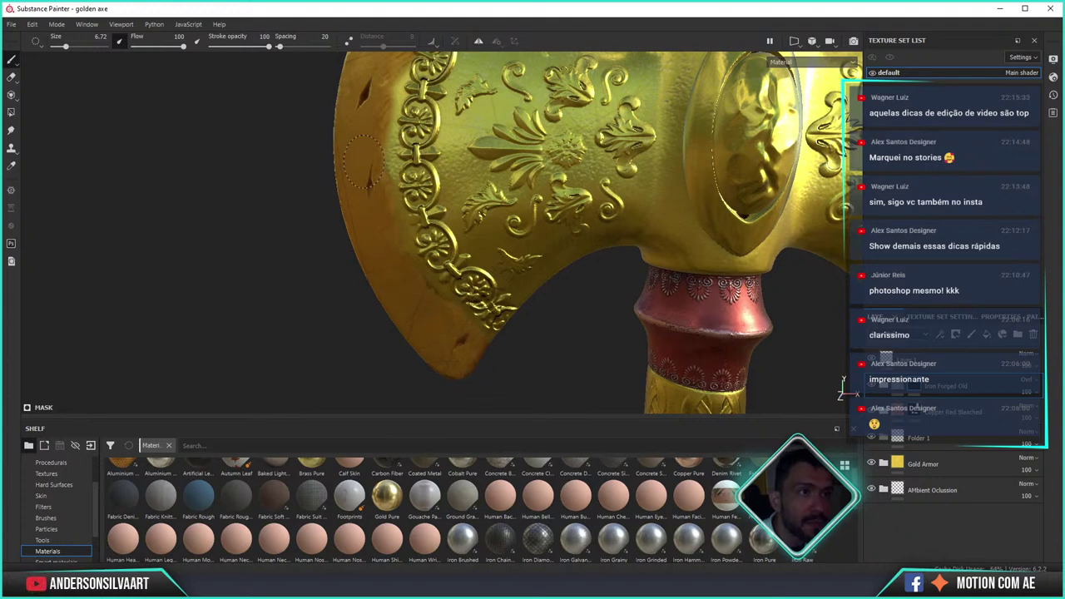
mouse_move(432, 325)
left_mouse_down("alt")
mouse_move(363, 310)
mouse_move(970, 336)
left_mouse_up("alt")
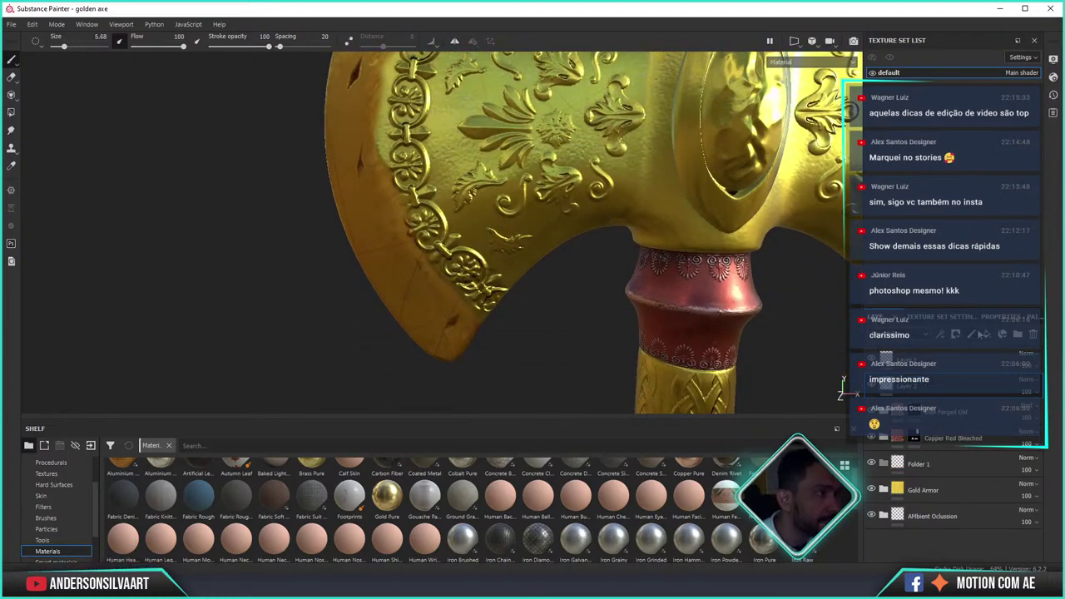
- Look over the Texture Set Settings and Properties panels, then return to the layer stack
left_click(959, 319)
left_click(996, 318)
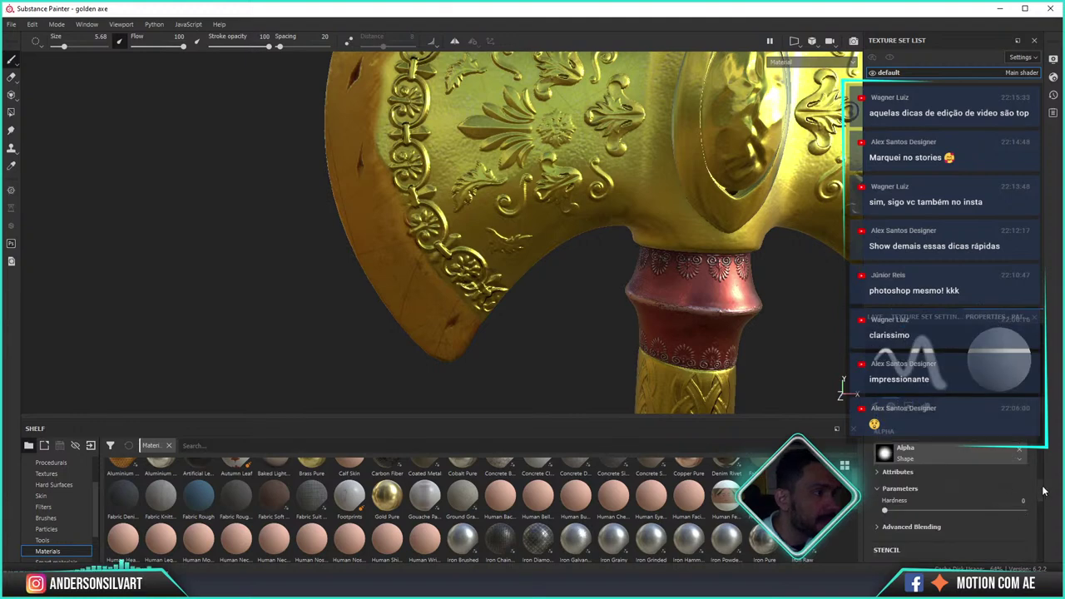
left_click_drag(1044, 491, 1042, 566)
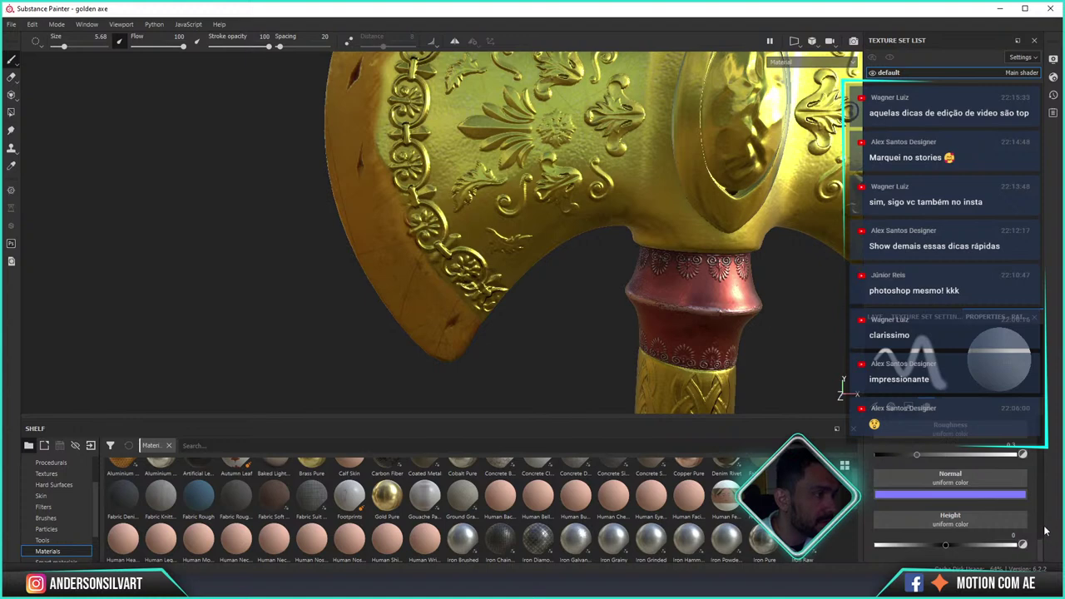
left_click_drag(1040, 553, 1039, 495)
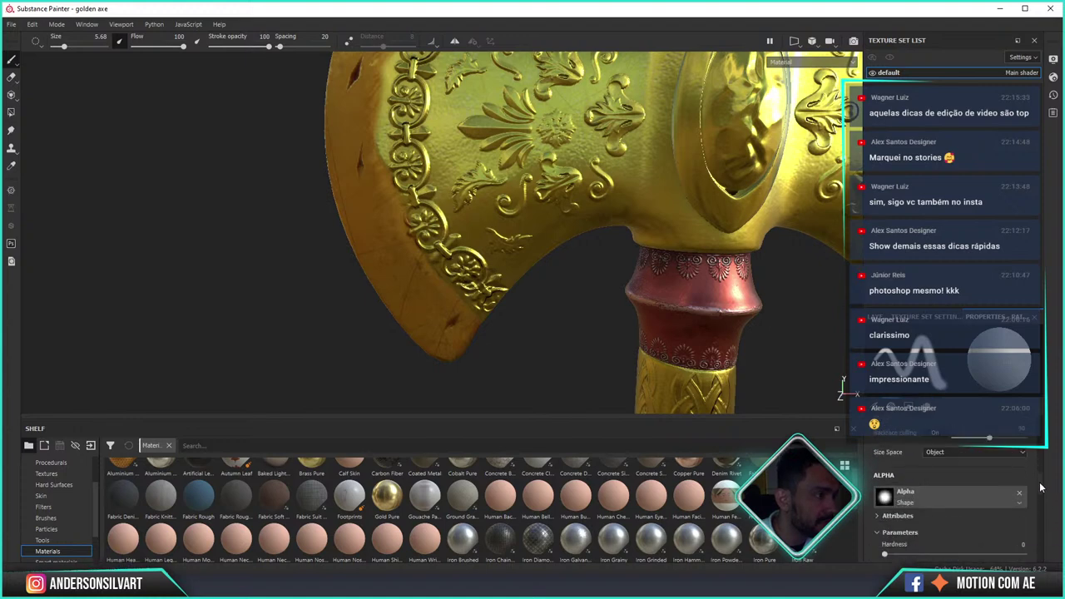
mouse_move(1039, 495)
left_mouse_down()
mouse_move(1038, 433)
mouse_move(1045, 569)
left_mouse_up()
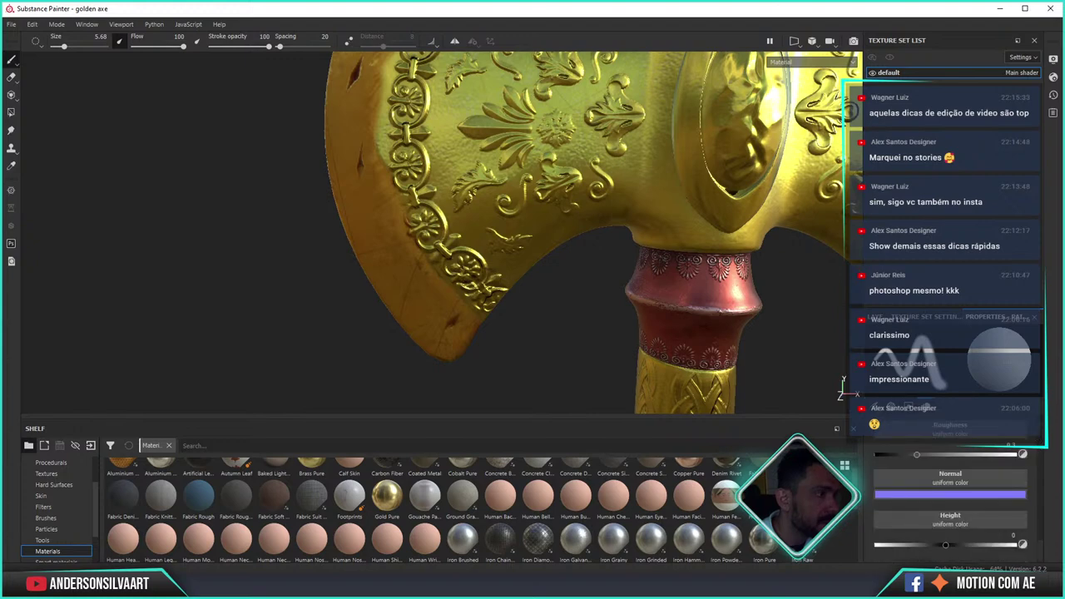
scroll(965, 466, "up", 1)
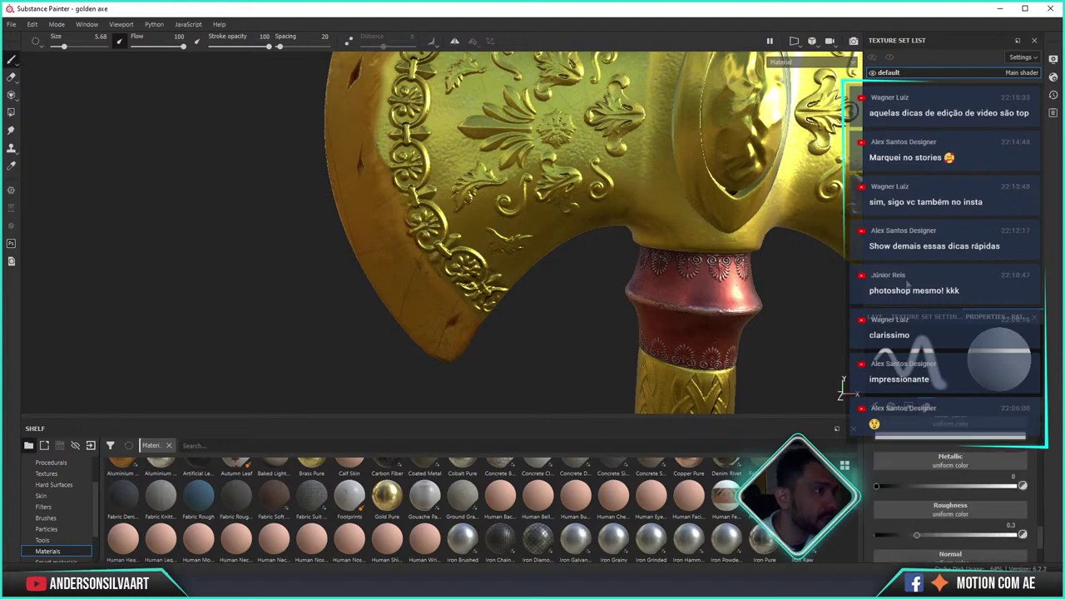
left_click(922, 324)
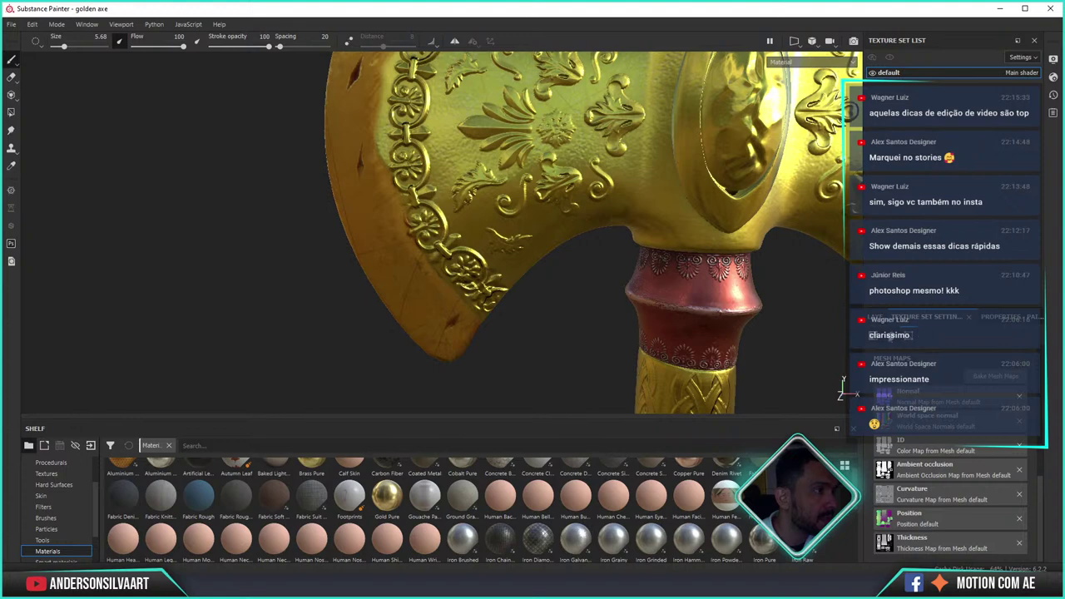
left_click(881, 317)
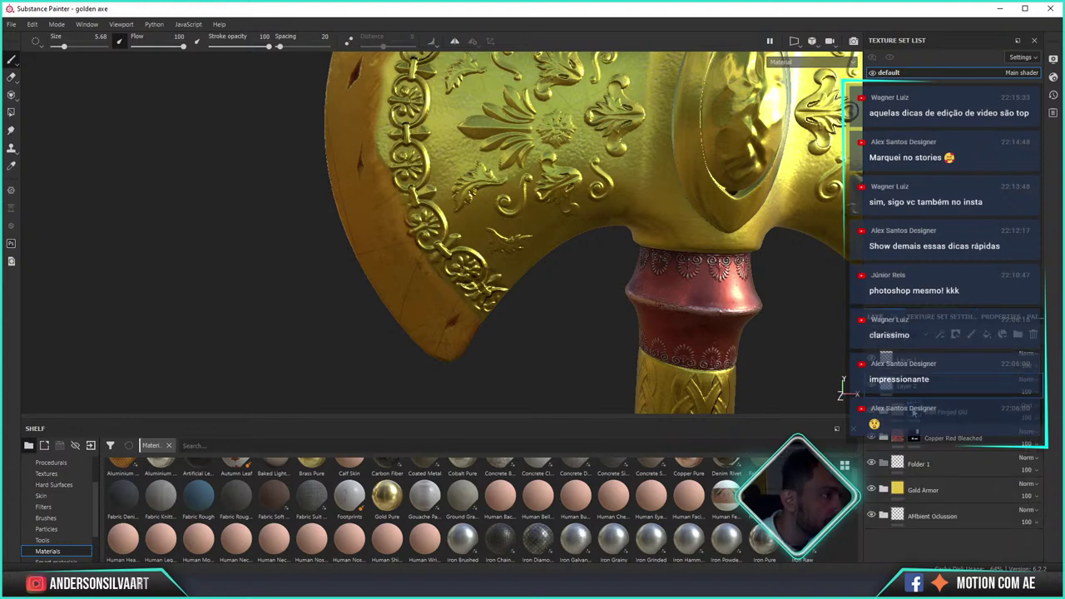
- Delete the Iron Forged Old layer, undo the deletion, and select the layer mask
left_click(972, 337)
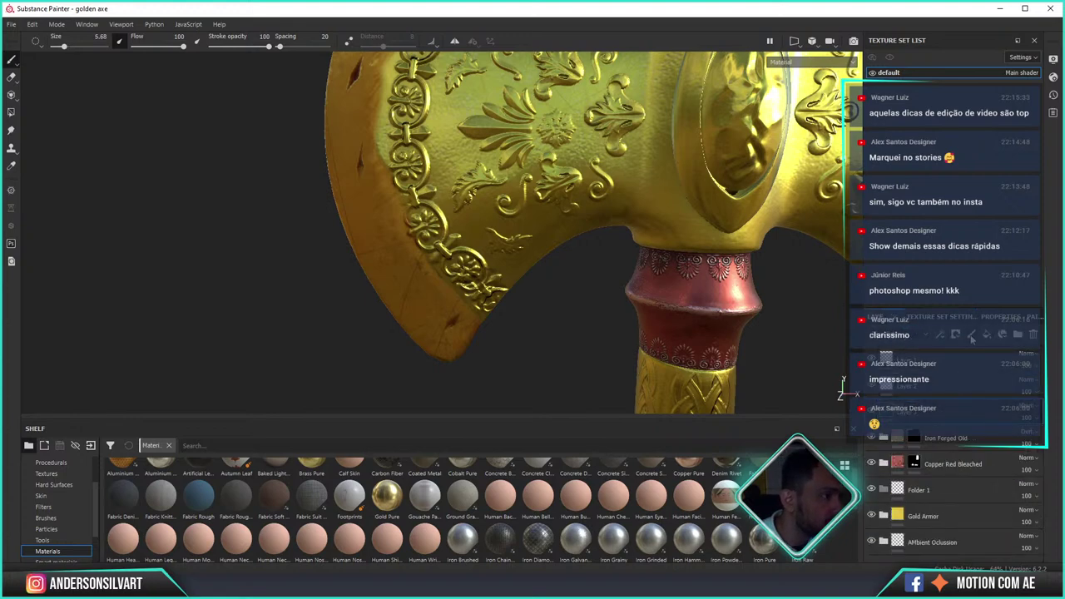
left_click(1033, 334)
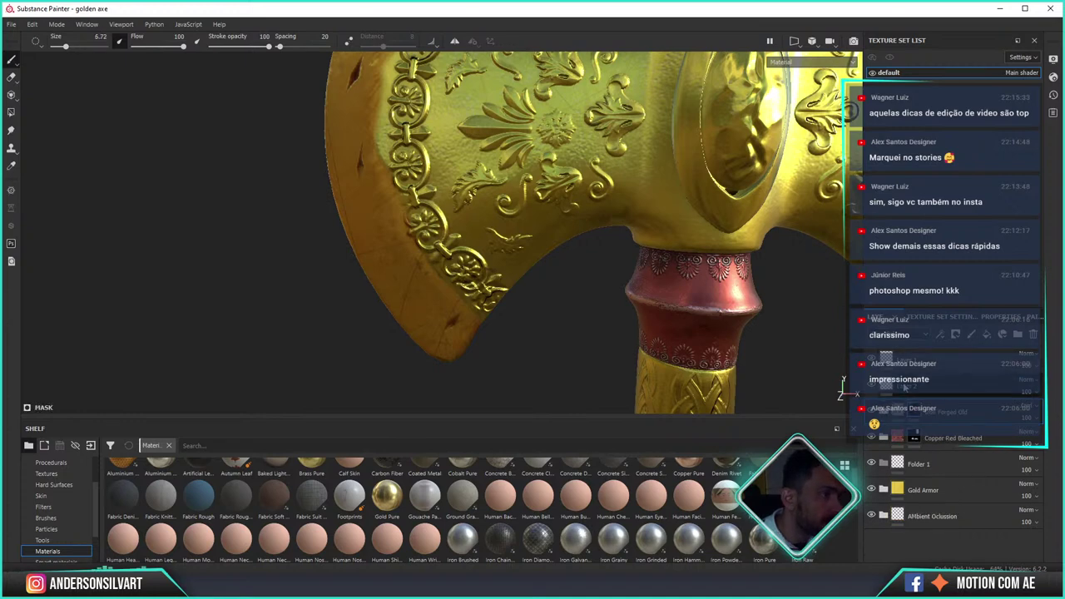
key("ctrl+z")
key("ctrl+z")
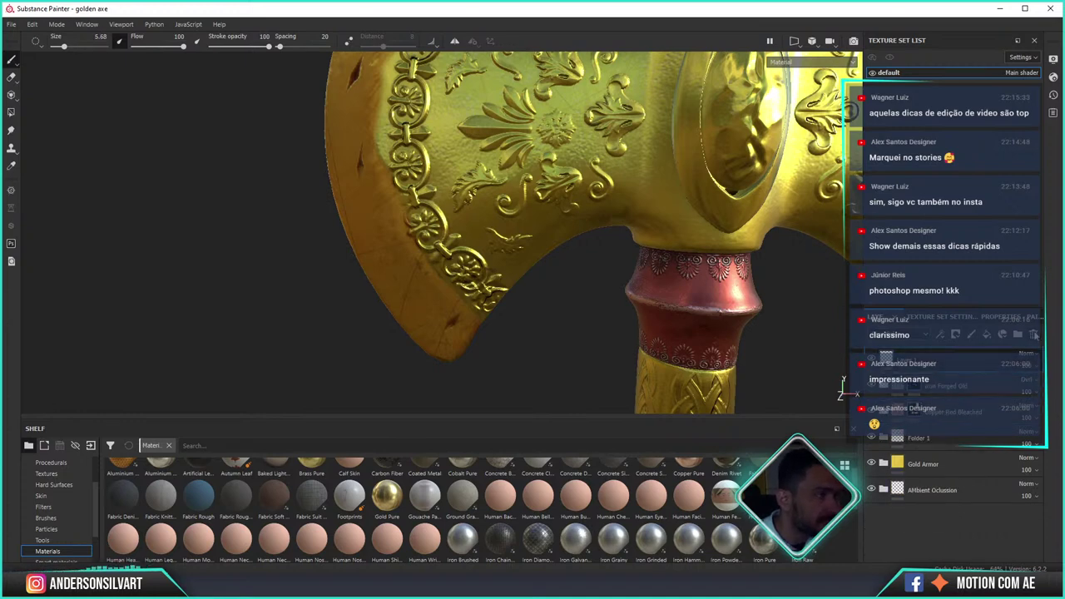
key("ctrl+z")
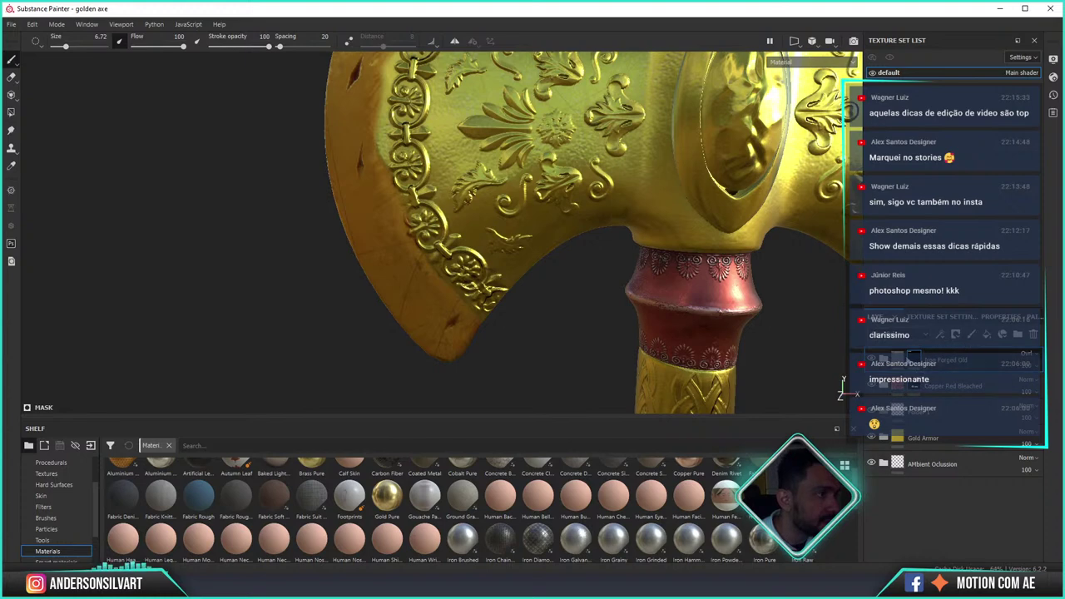
left_click(989, 330)
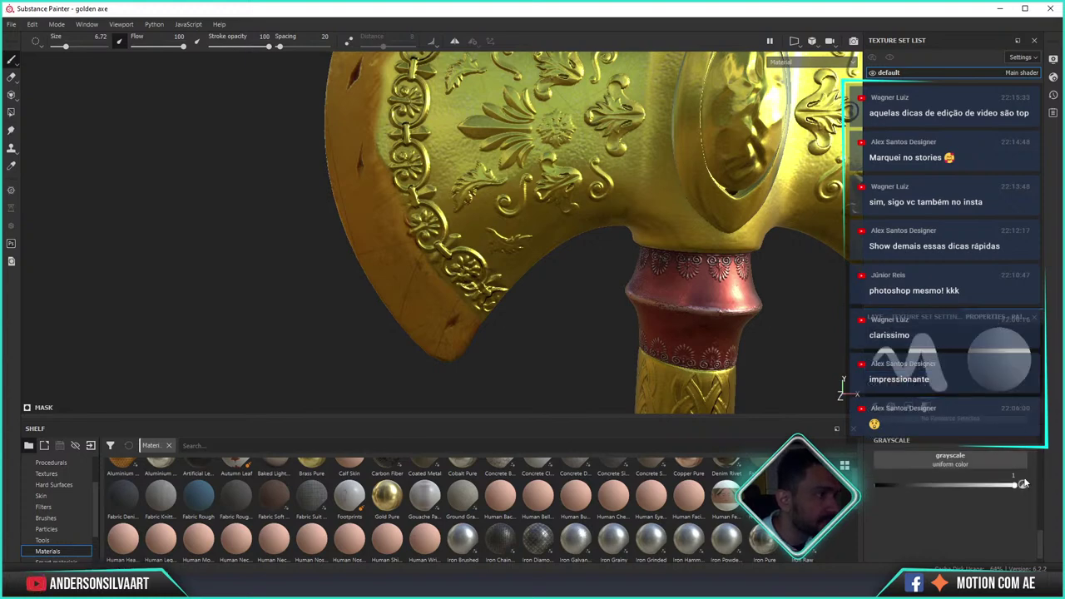
- Set the mask paint grayscale to 0 and zoom in on the blade and chain ornaments
left_click_drag(1011, 489, 876, 487)
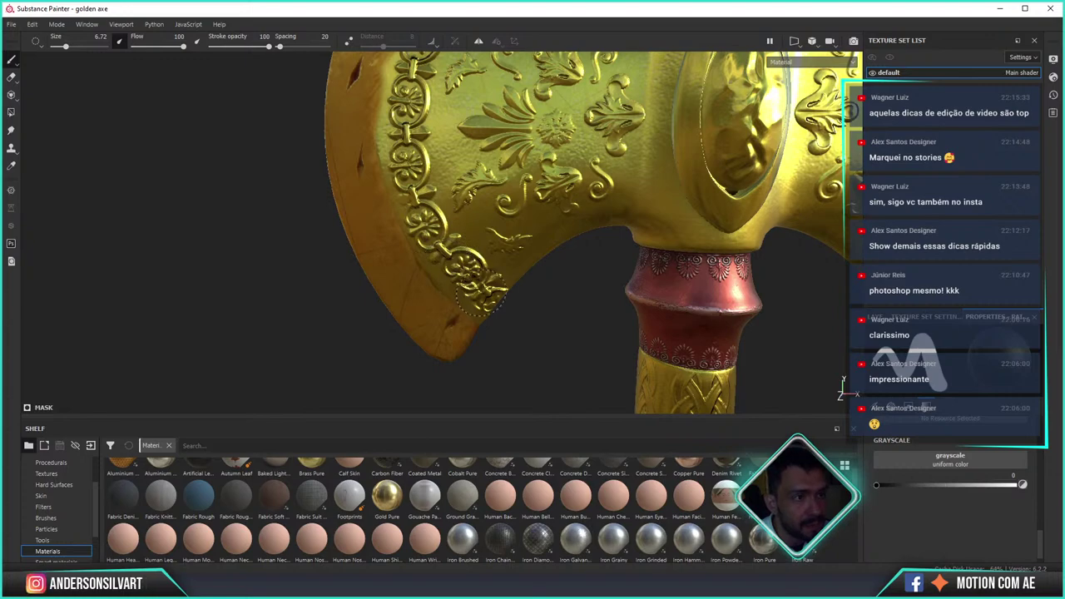
right_click_drag(528, 249, 523, 297, "alt")
middle_click_drag(416, 119, 499, 413, "alt")
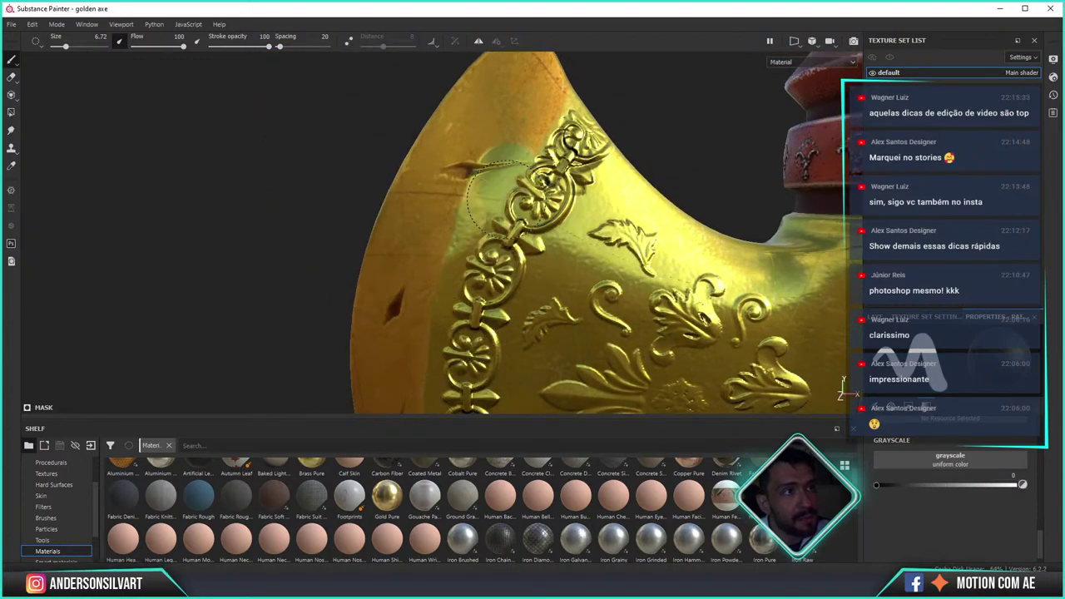
mouse_move(562, 109)
left_mouse_down("alt")
mouse_move(607, 112)
mouse_move(565, 131)
left_mouse_up("alt")
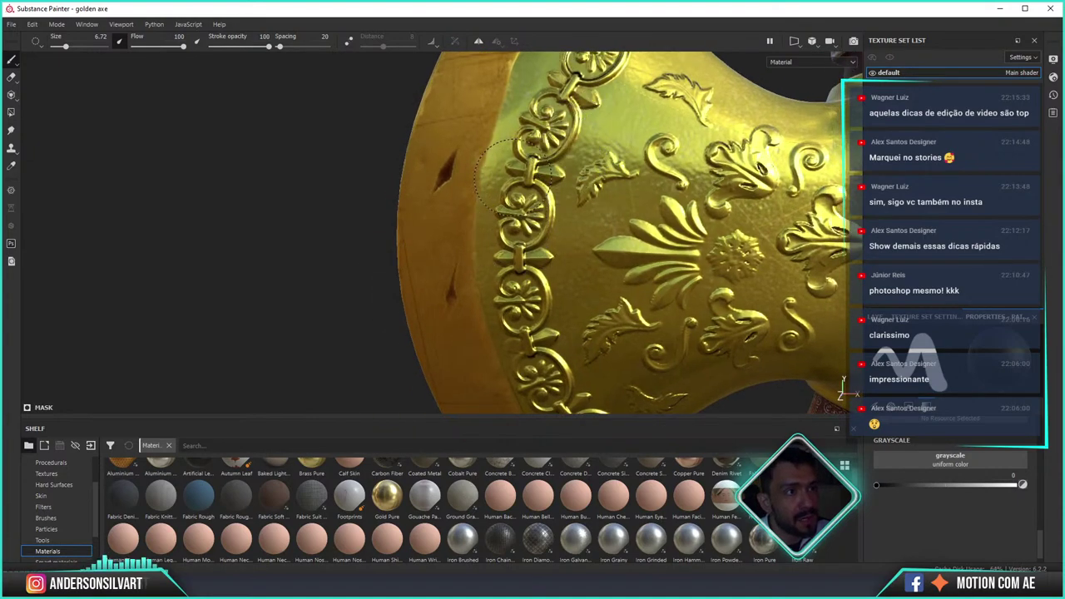
right_click_drag(582, 147, 586, 225, "alt")
scroll(588, 223, "down", 5)
- Frame the whole axe with the right blade forward and turn on mirror symmetry
left_click_drag(611, 238, 475, 226, "alt")
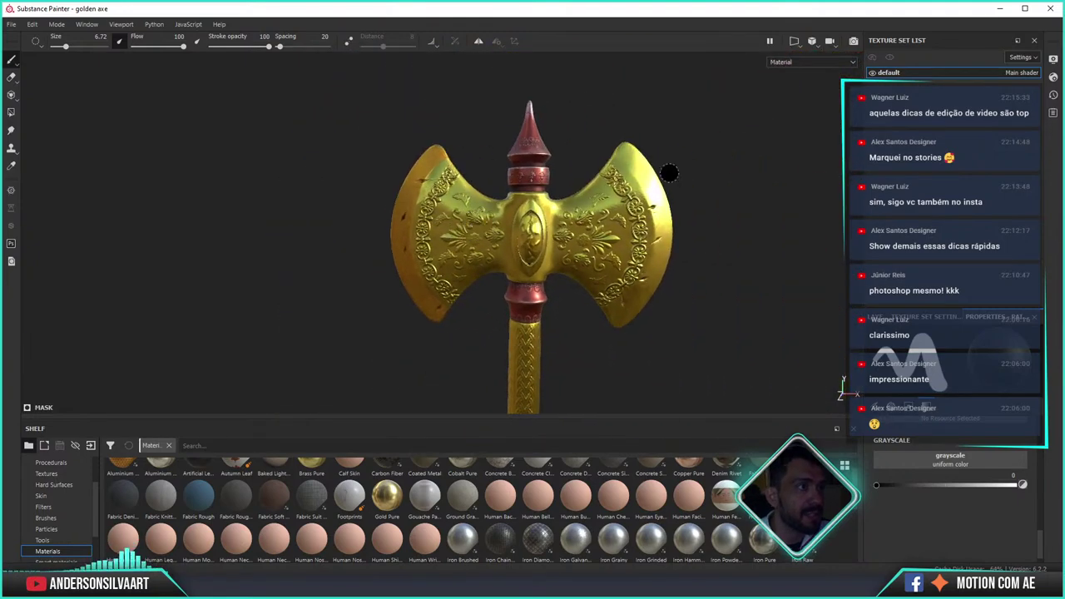
mouse_move(741, 213)
left_mouse_down("alt")
mouse_move(347, 214)
mouse_move(336, 226)
mouse_move(704, 245)
mouse_move(931, 218)
mouse_move(963, 227)
mouse_move(785, 259)
mouse_move(780, 238)
mouse_move(632, 167)
left_mouse_up("alt")
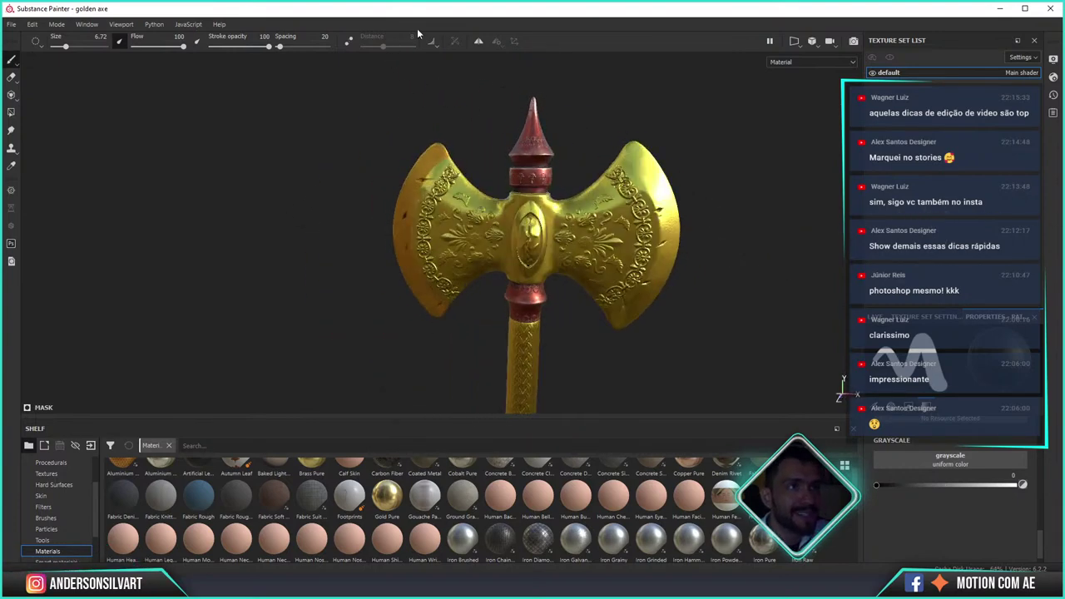
left_click(479, 42)
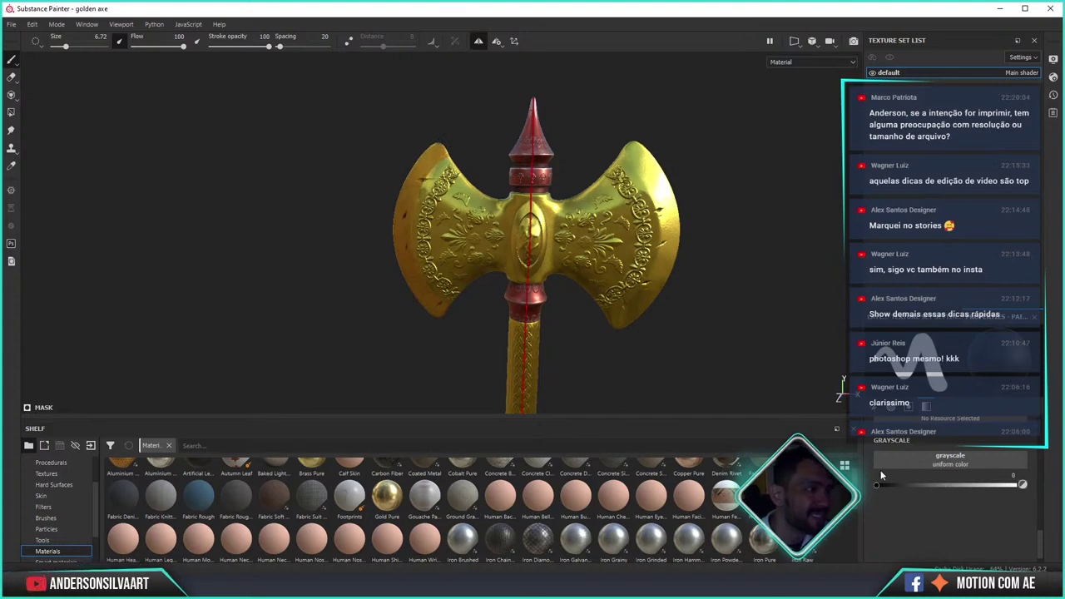
- Paint a mirrored white (grayscale 1) stroke on the blade tips, then dab black (0) on the upper-left blade
left_click_drag(885, 489, 1014, 485)
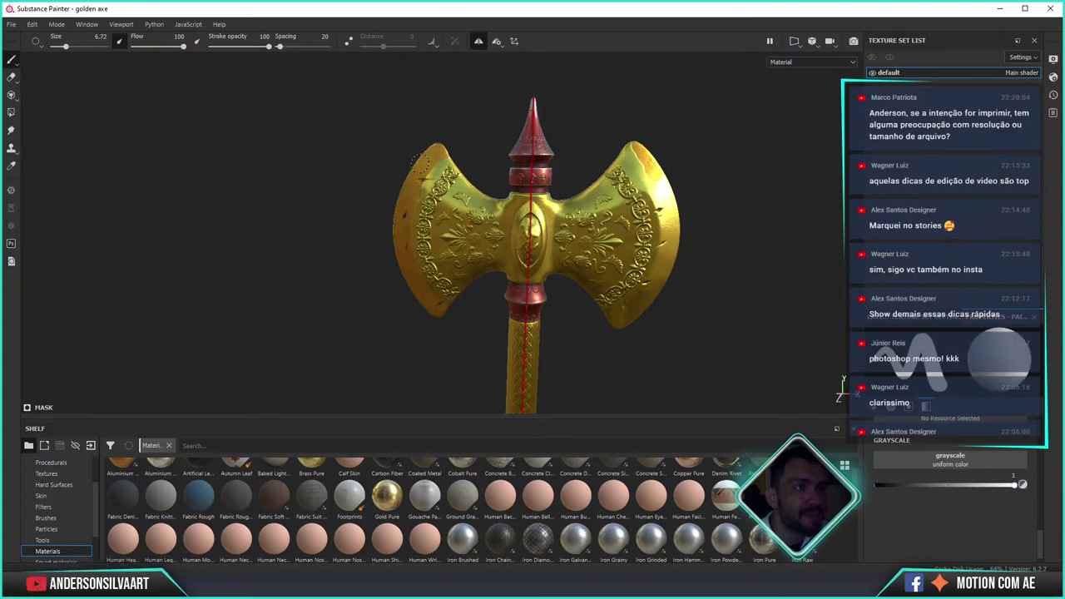
left_click_drag(439, 150, 428, 150)
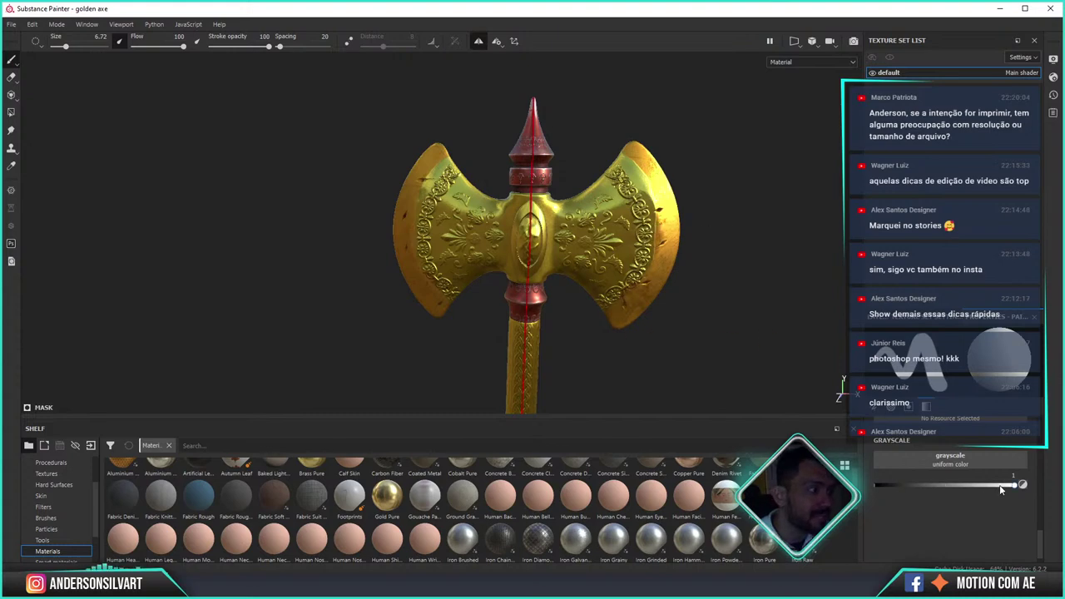
left_click_drag(999, 486, 876, 485)
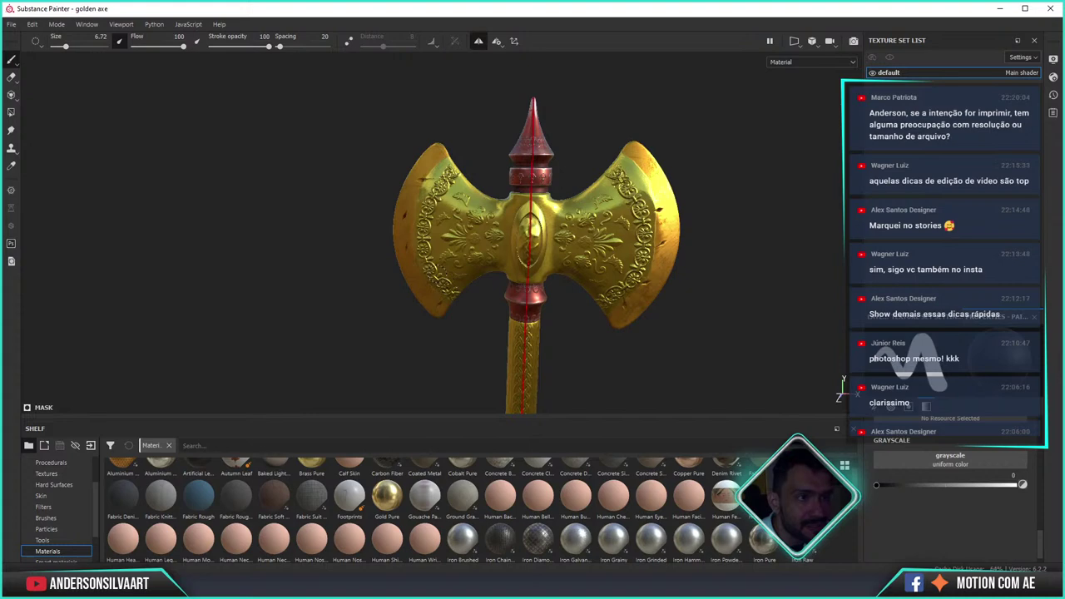
left_click(464, 170)
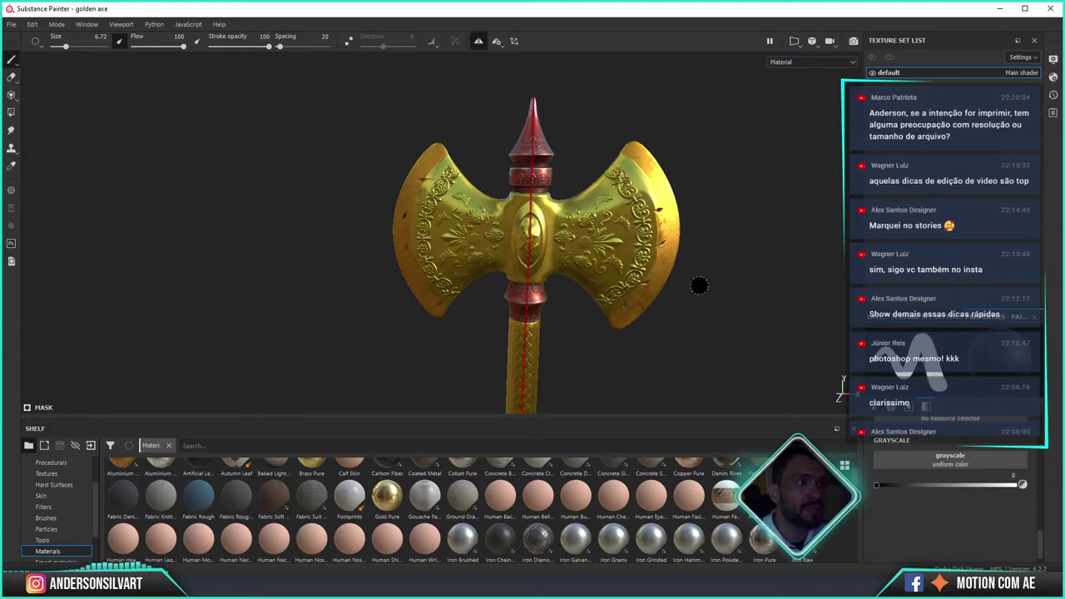
- Shift the view up and zoom toward the bottom of the handle
middle_click_drag(699, 286, 634, 193)
scroll(634, 194, "up", 3)
mouse_move(599, 318)
middle_mouse_down()
mouse_move(597, 60)
mouse_move(613, 297)
middle_mouse_up()
scroll(647, 255, "down", 3)
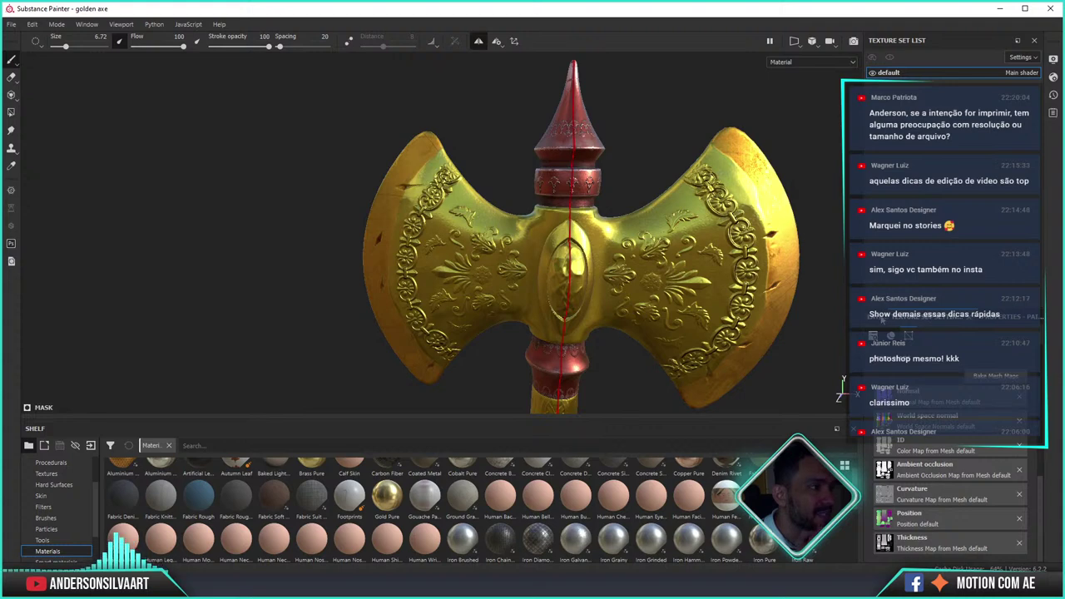
- Add a new masked layer, paint its mask at grayscale 1 on the upper blade tips, then undo it
left_click(898, 317)
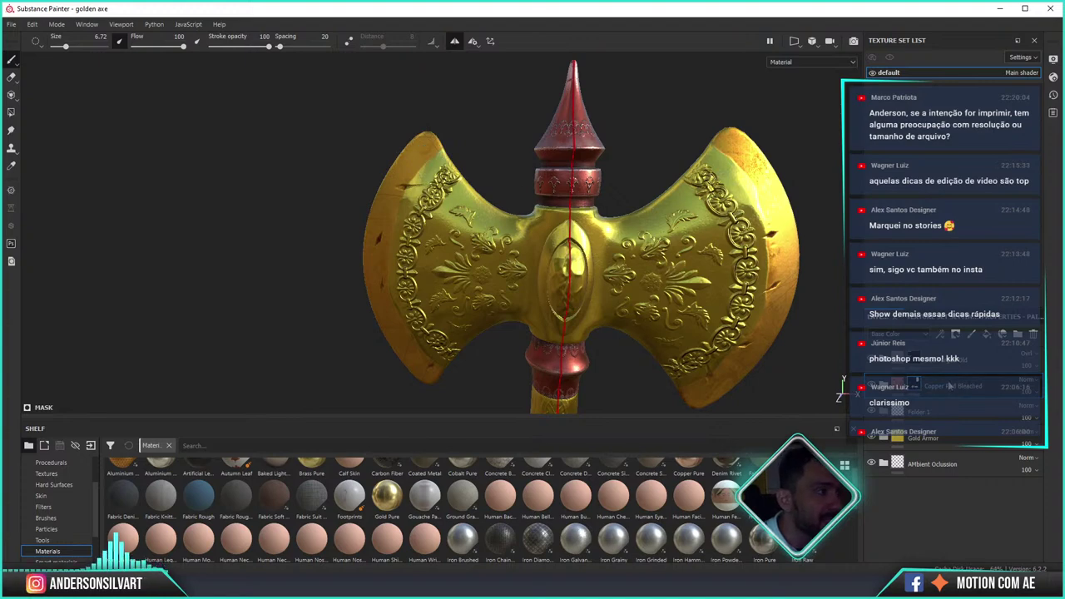
left_click(955, 331)
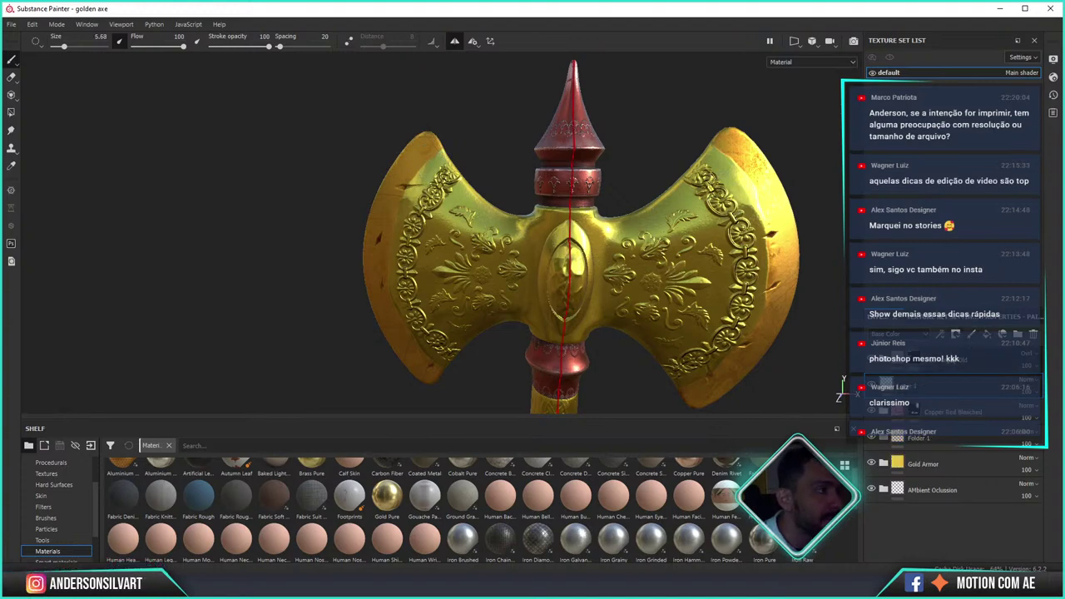
left_click(970, 333)
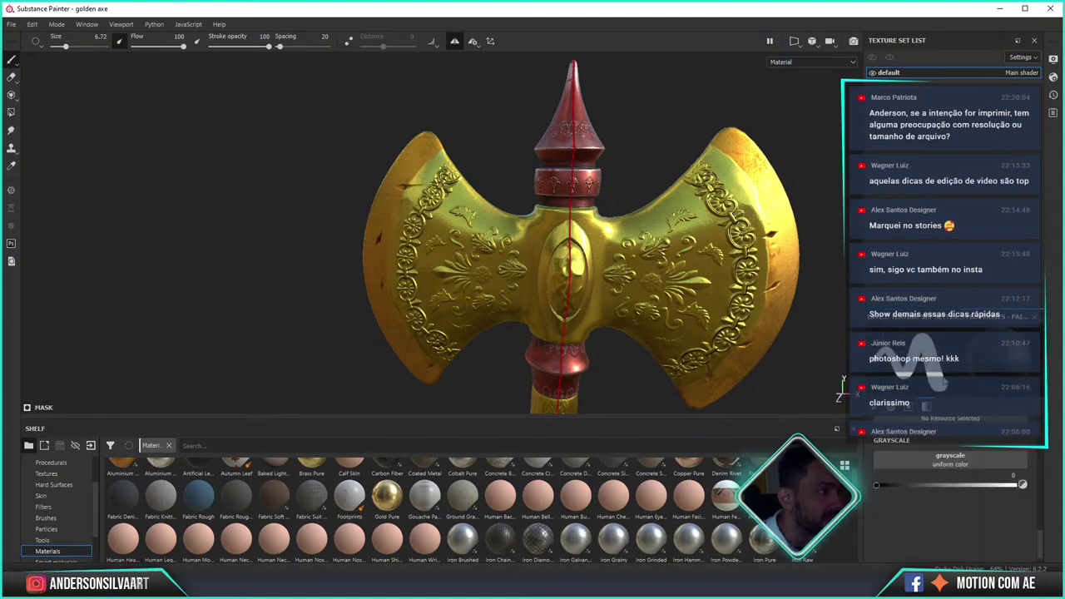
left_click_drag(889, 489, 1013, 486)
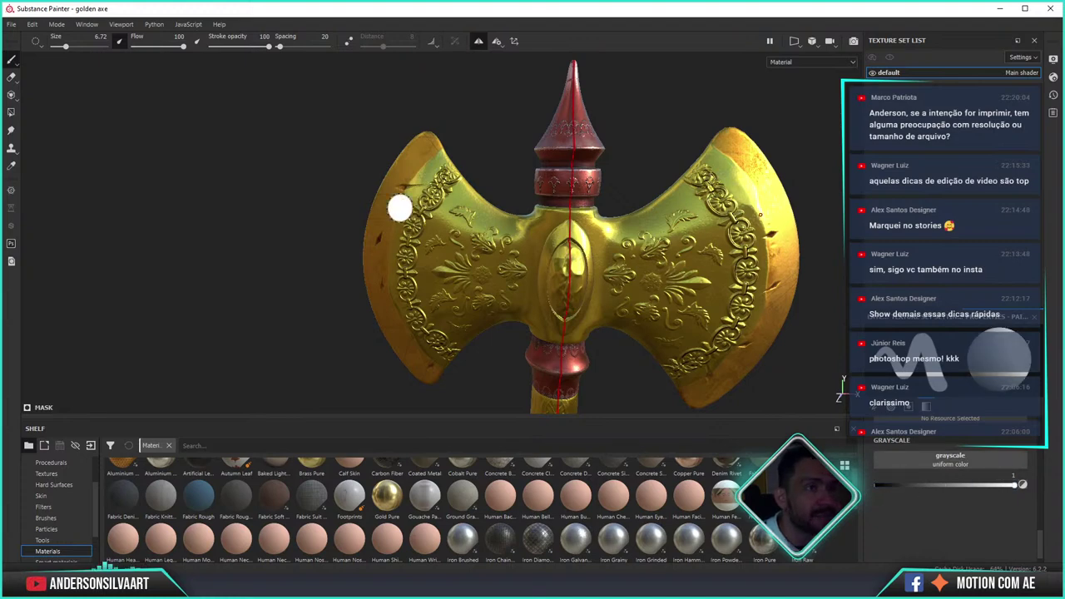
left_click_drag(386, 177, 414, 154)
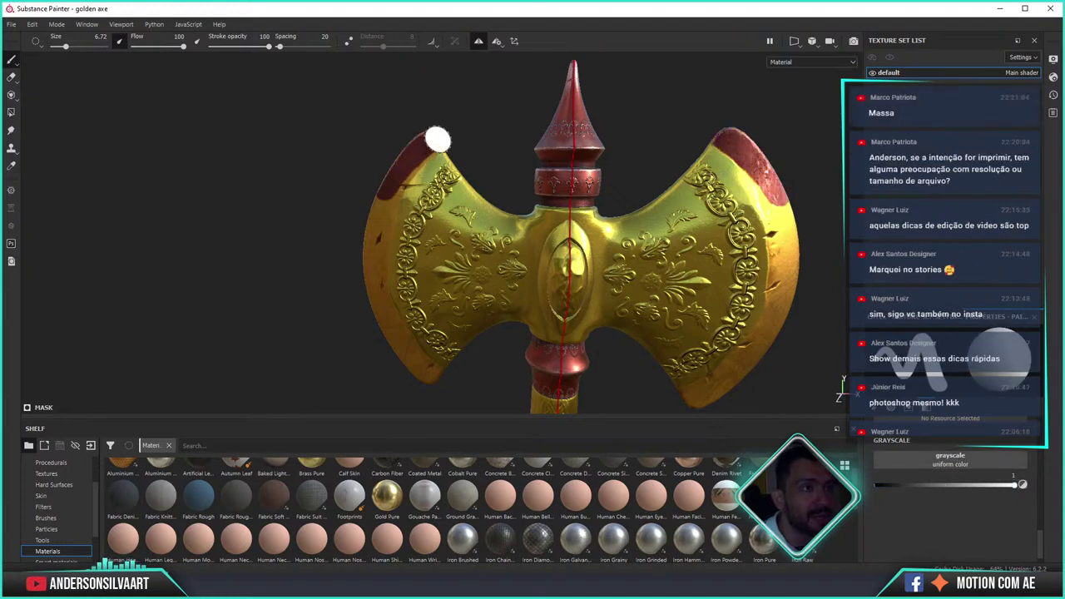
key("ctrl+z")
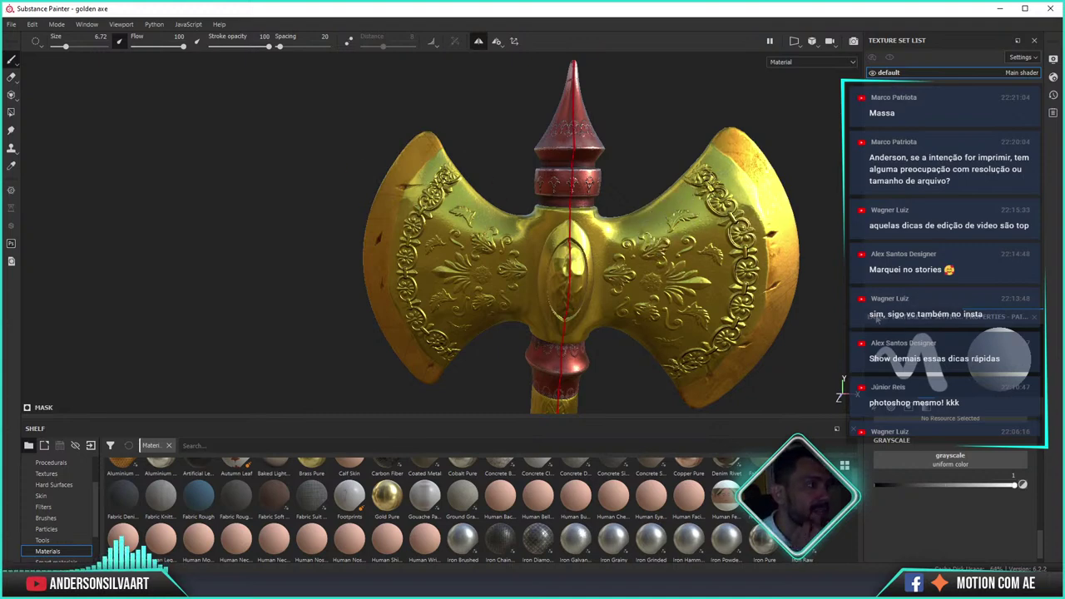
left_click(914, 386)
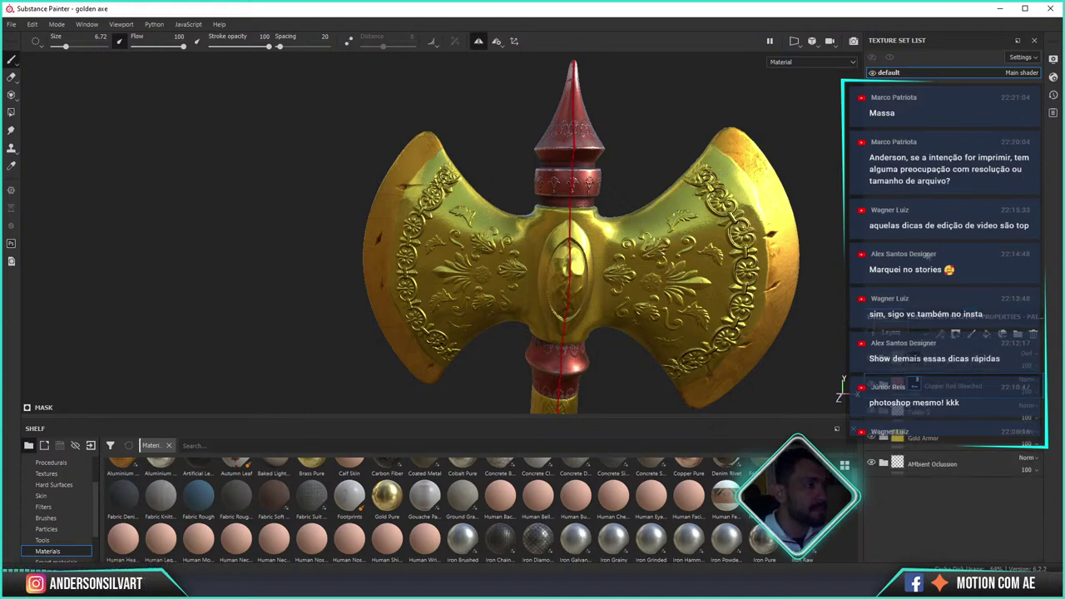
left_click(915, 410)
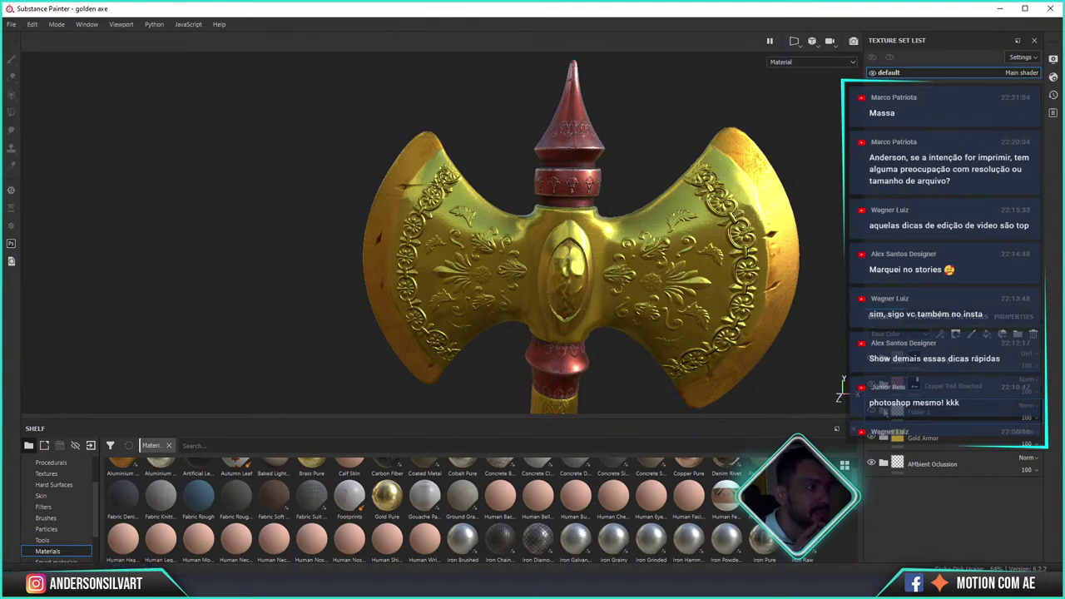
- Delete and restore Folder 1, move Gold Armor higher, and collapse the metal layers folder
left_click(1034, 334)
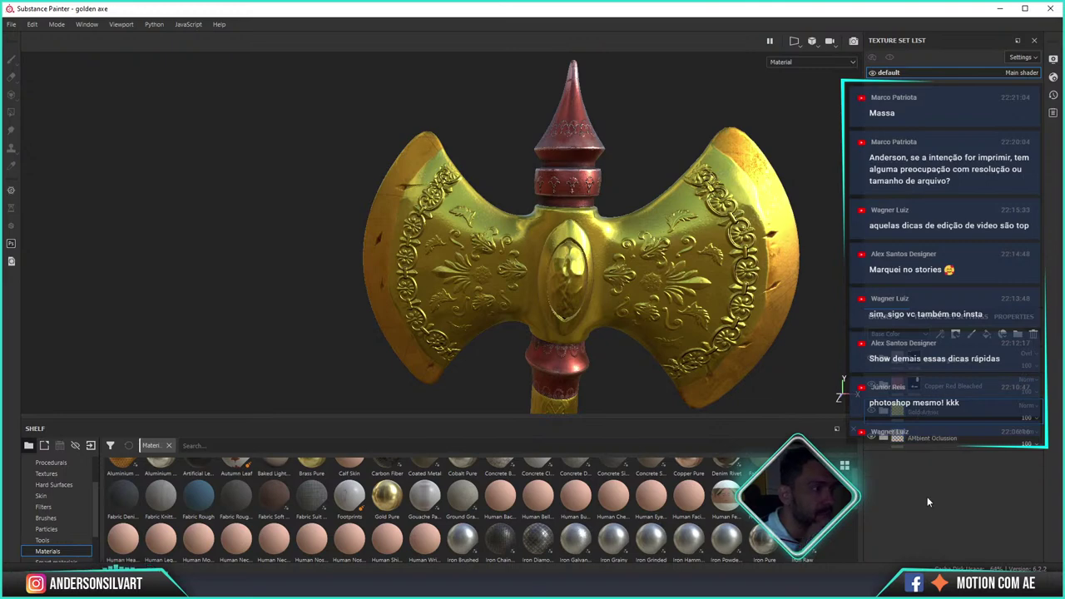
key("ctrl+z")
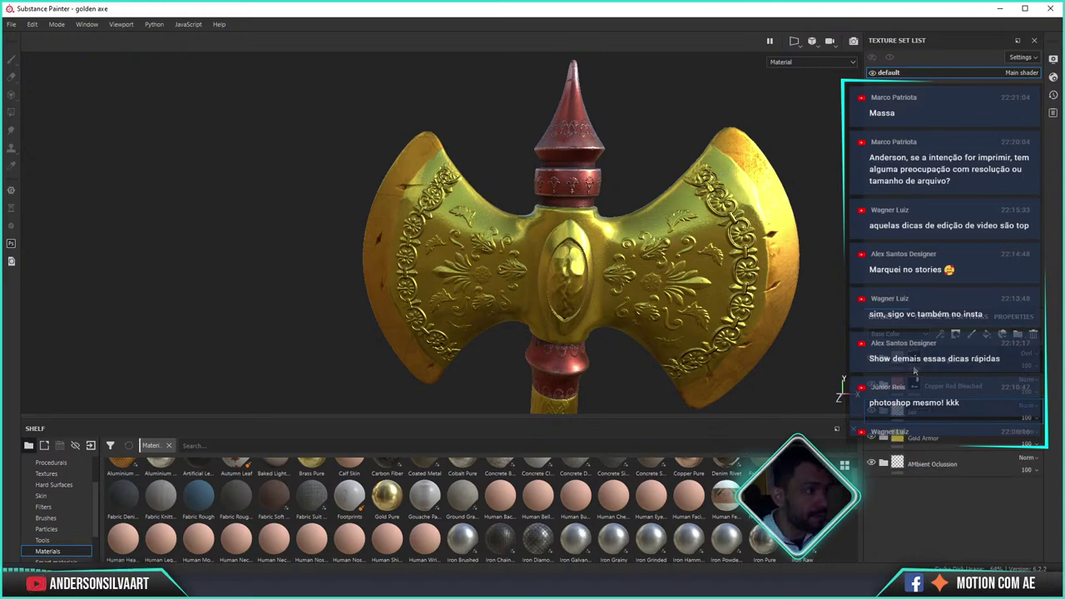
left_click_drag(932, 440, 925, 411)
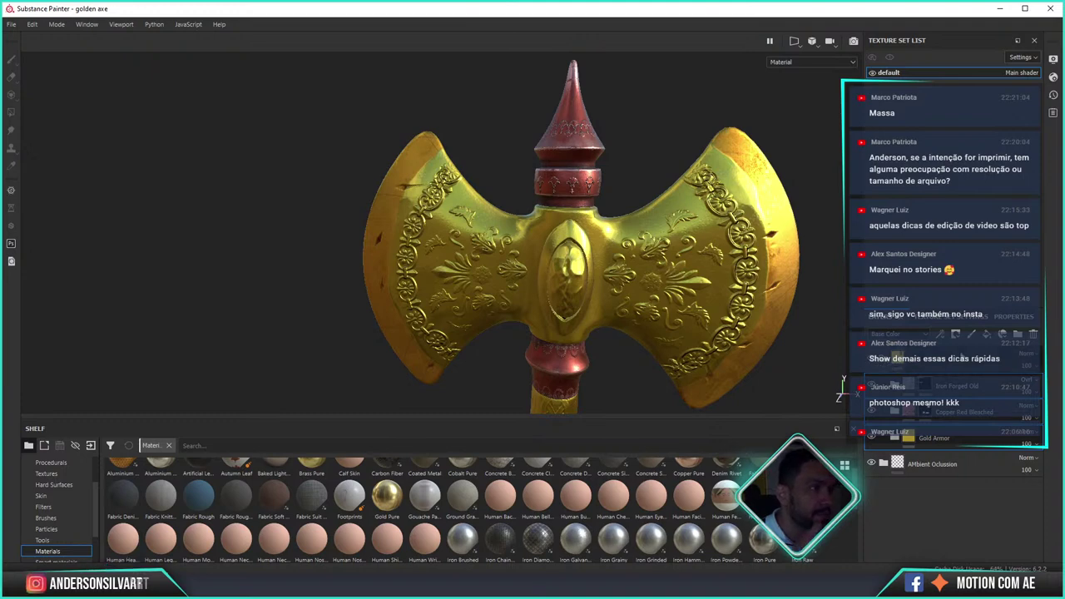
left_click(890, 363)
- Give the AO layer a Levels ambient-occlusion effect and add a new fill layer on top
left_click(932, 385)
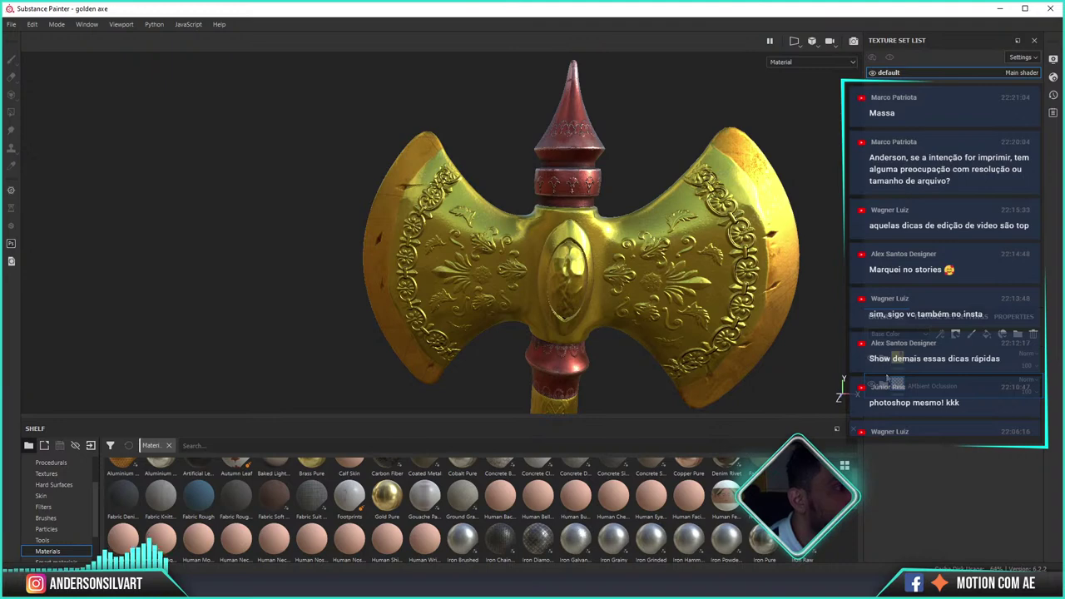
left_click(943, 426)
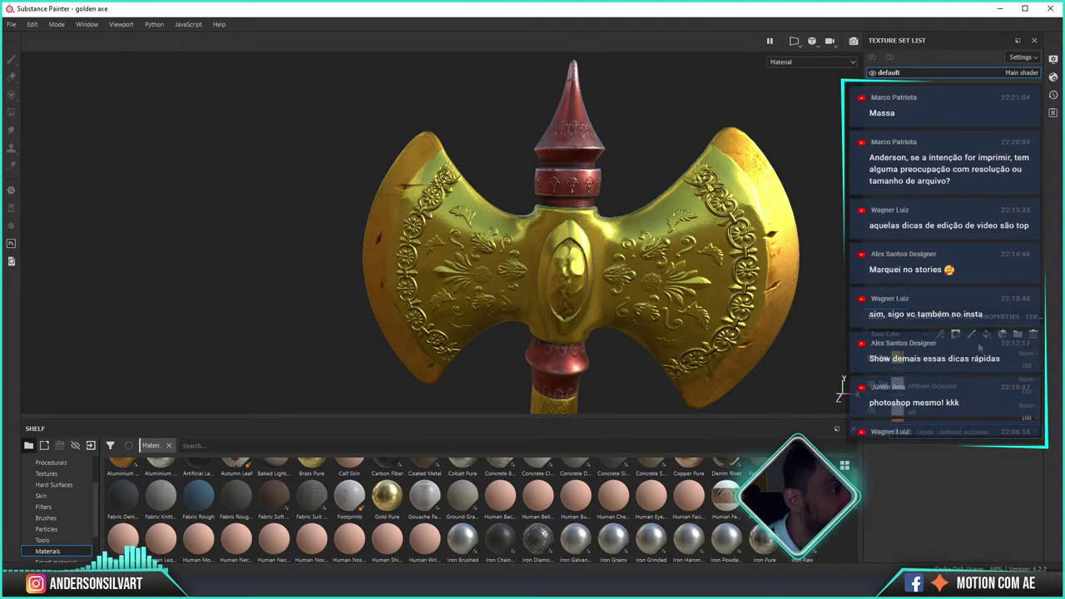
left_click(949, 325)
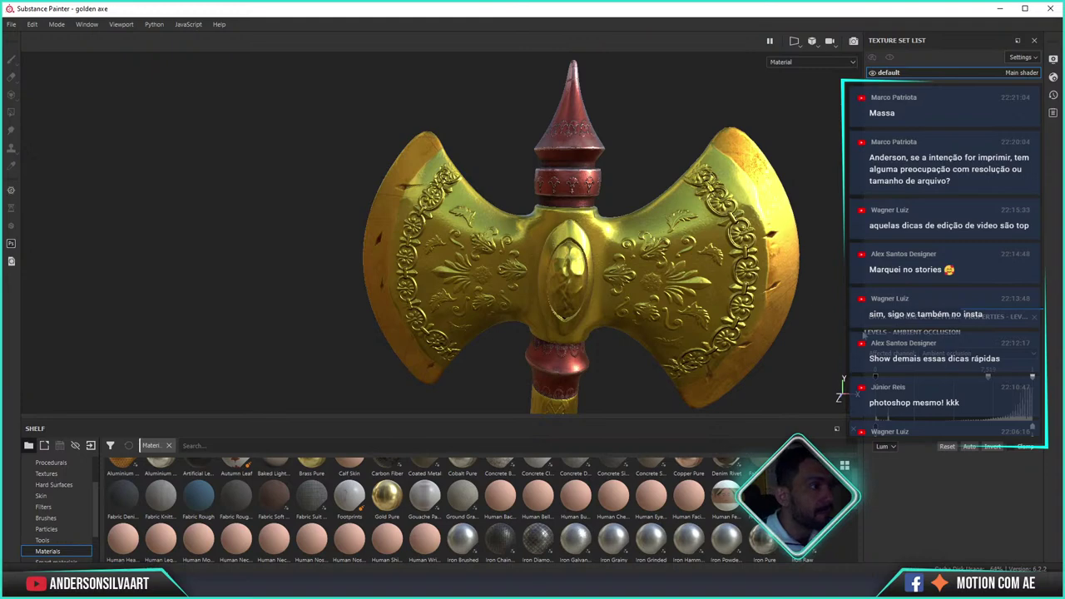
left_click(976, 353)
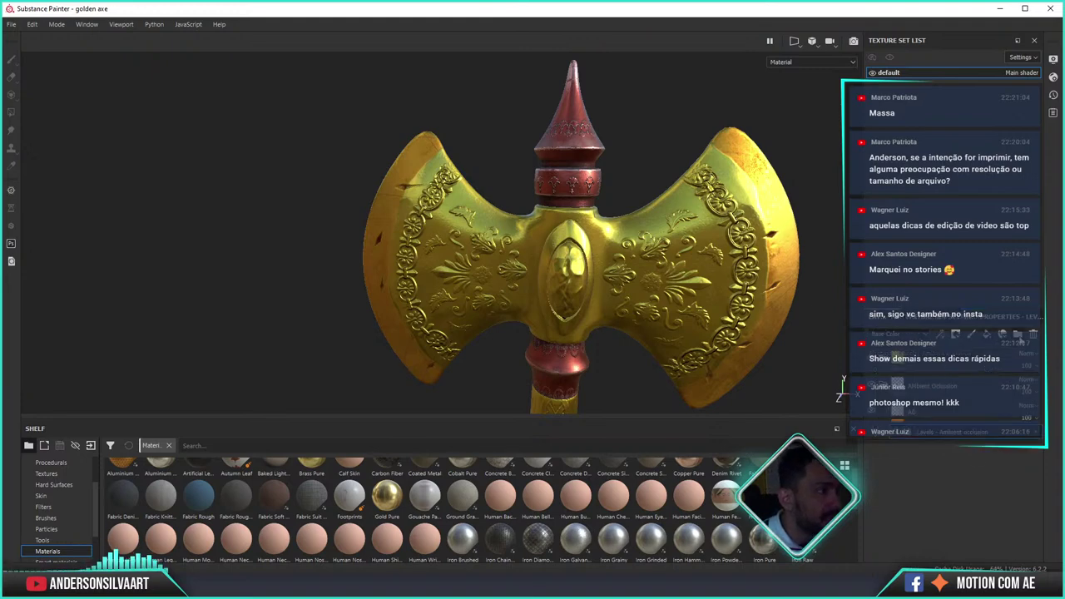
left_click(907, 412)
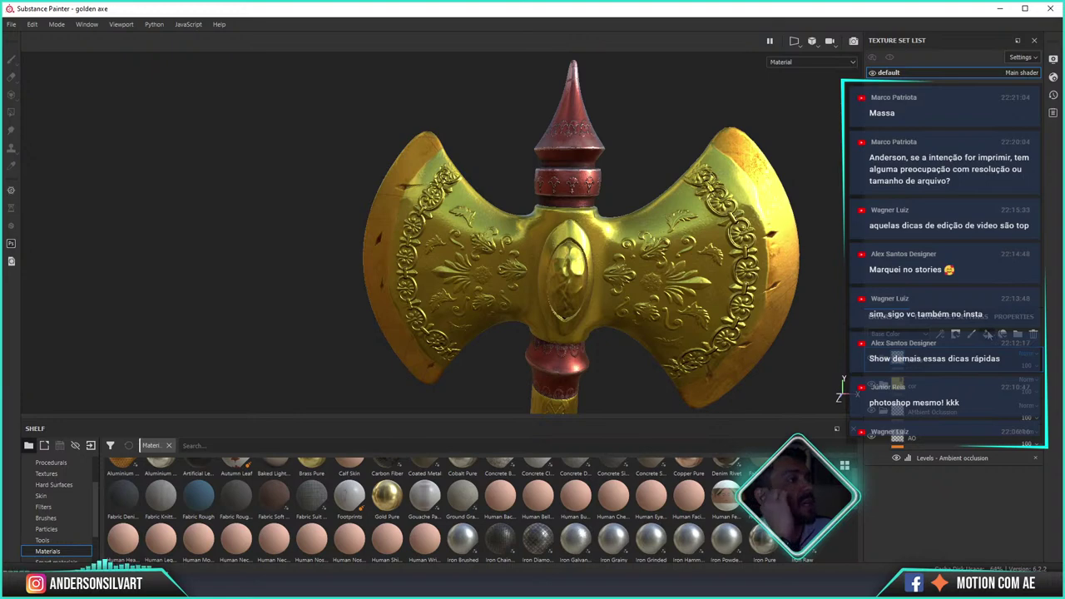
left_click(898, 360)
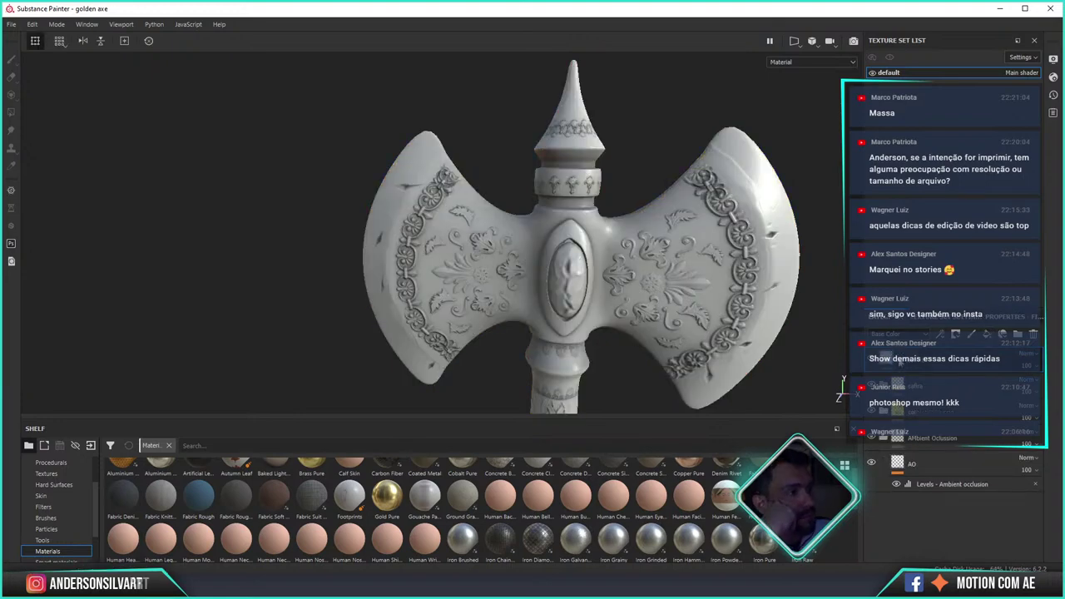
- Toggle the fill layer's metallic, transmission and colour channels
left_click(935, 319)
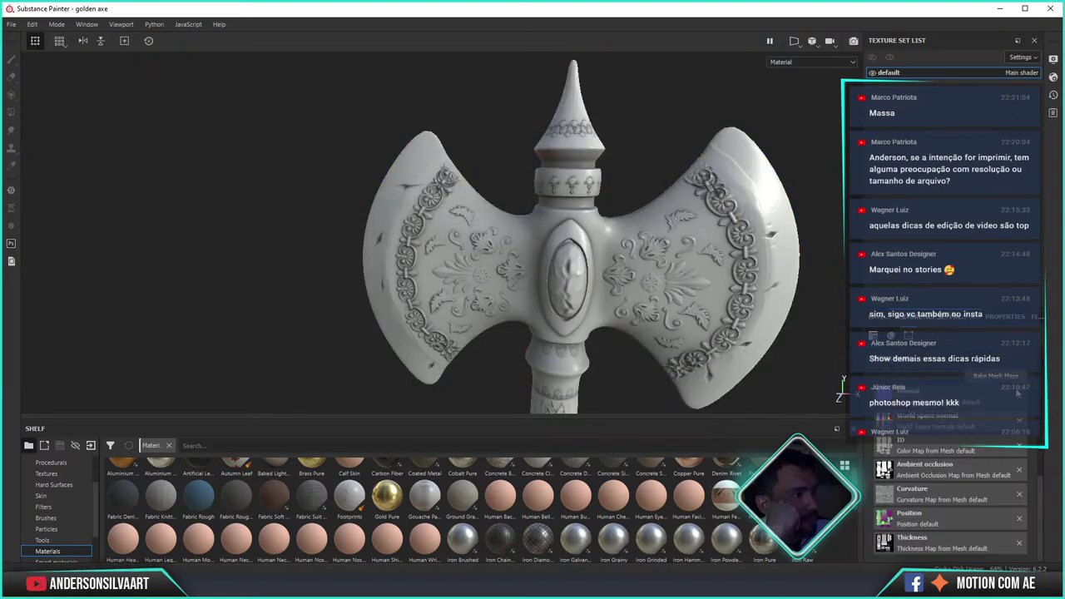
left_click(1014, 321)
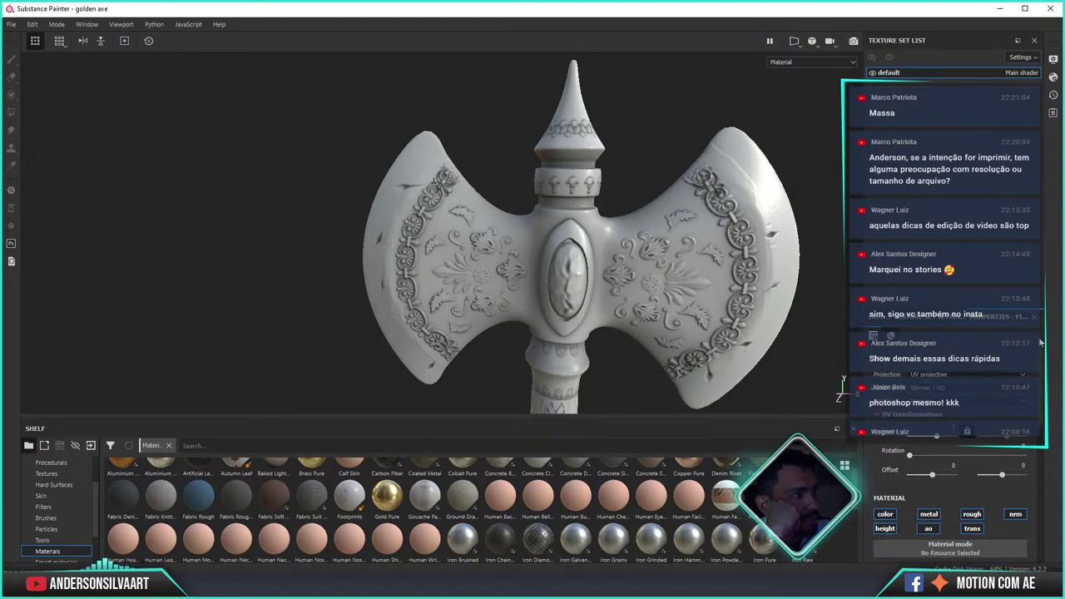
left_click(927, 517)
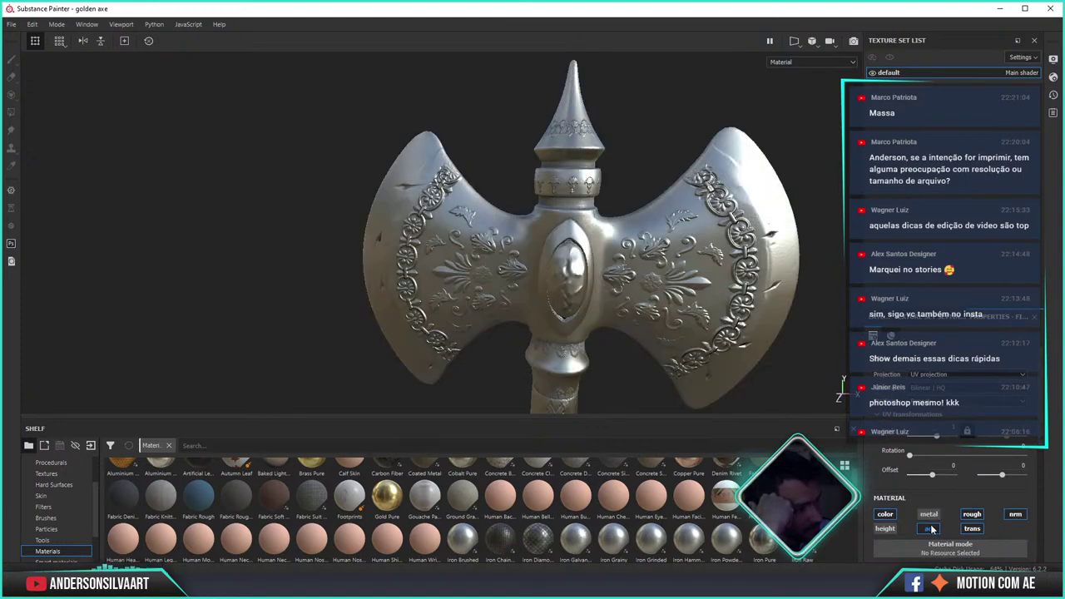
left_click(972, 527)
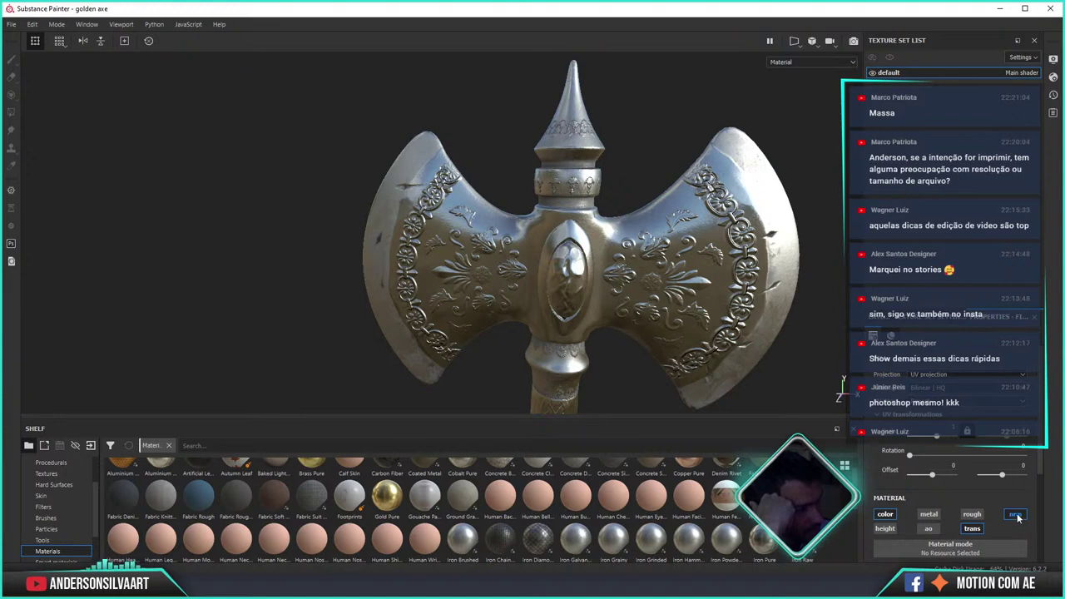
left_click(887, 513)
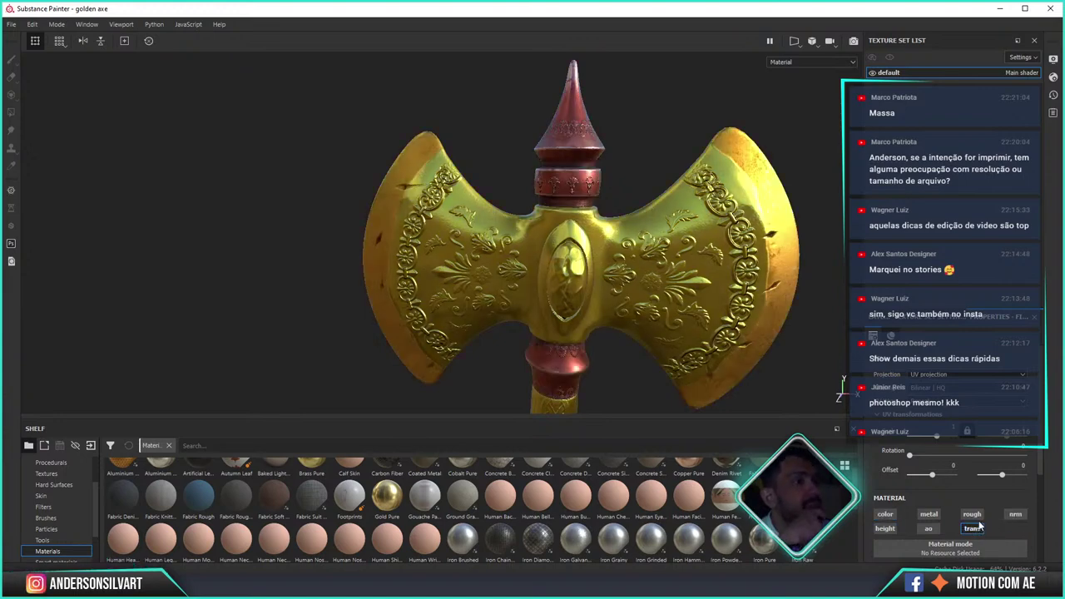
scroll(1041, 451, "down", 3)
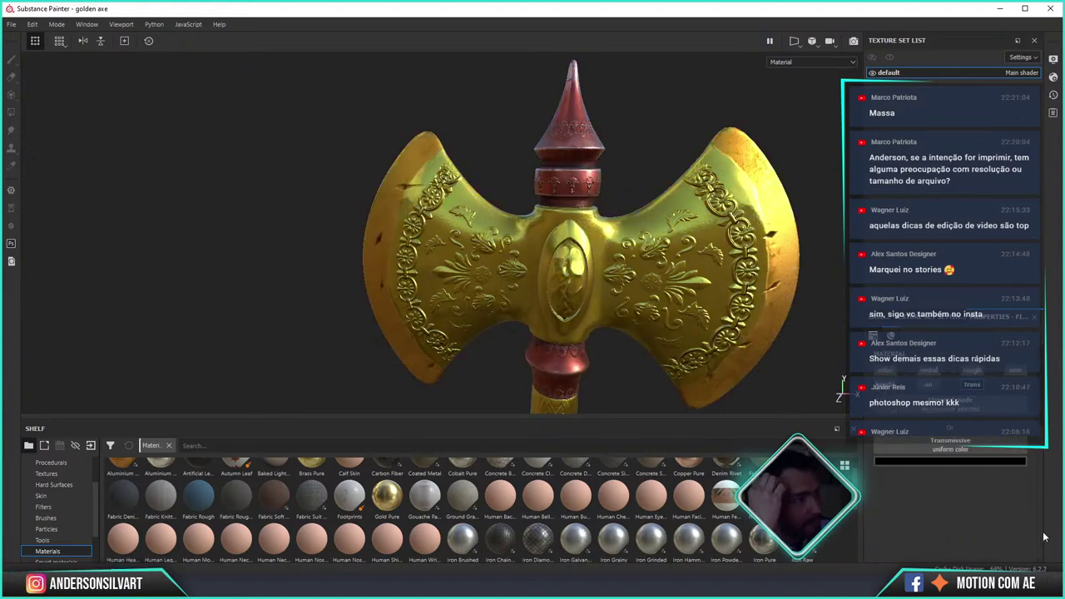
- Set the fill's Transmissive and Base Color to red
left_click(919, 463)
left_click(1020, 339)
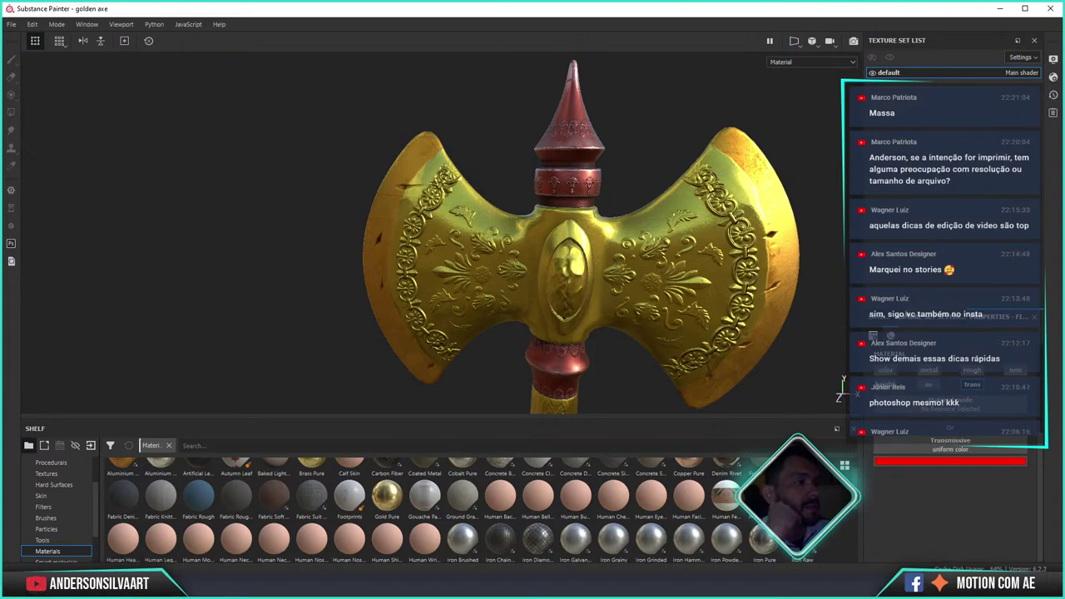
left_click(887, 371)
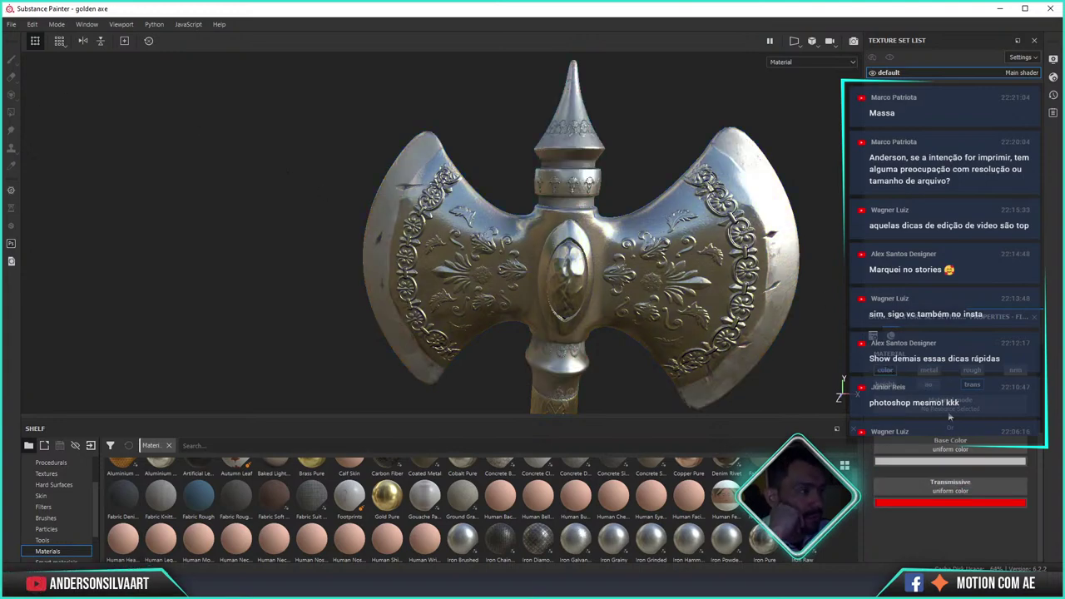
left_click(953, 462)
left_click(1055, 342)
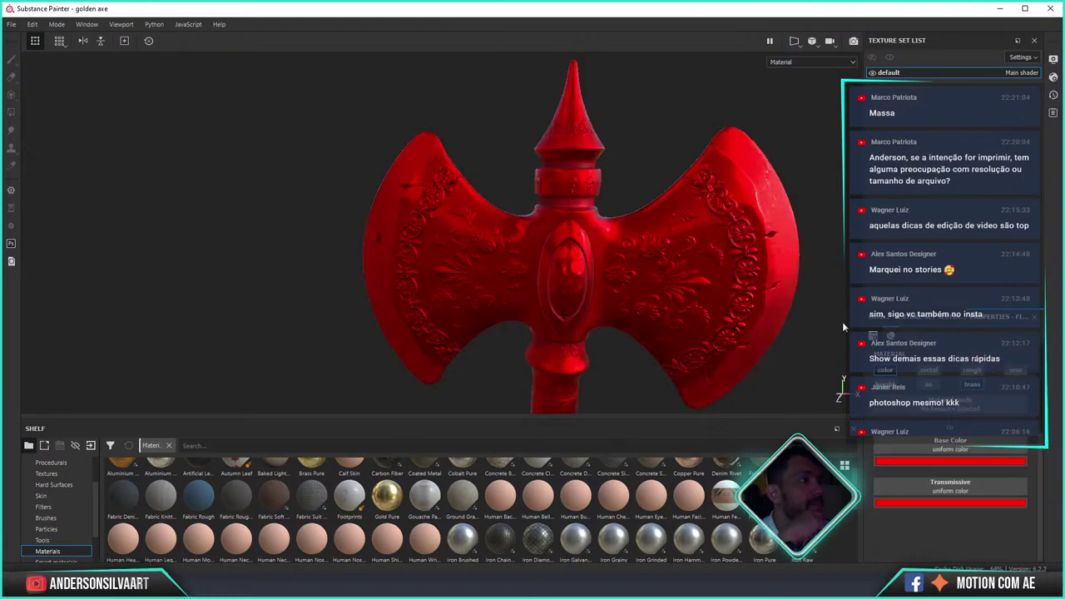
- Add a black mask to the red fill layer
left_click(883, 322)
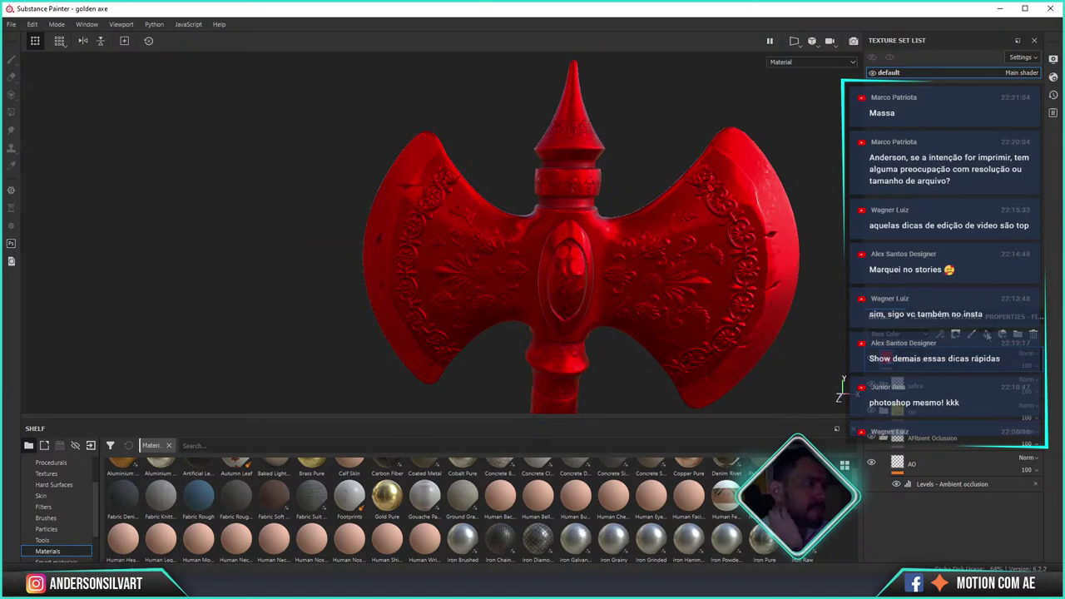
left_click(985, 334)
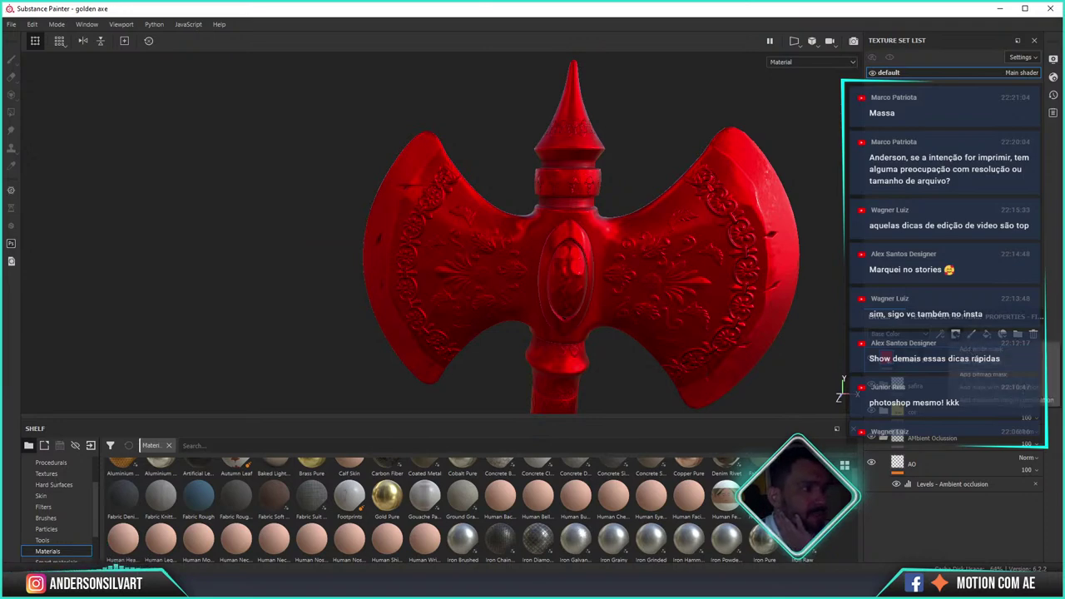
left_click(984, 366)
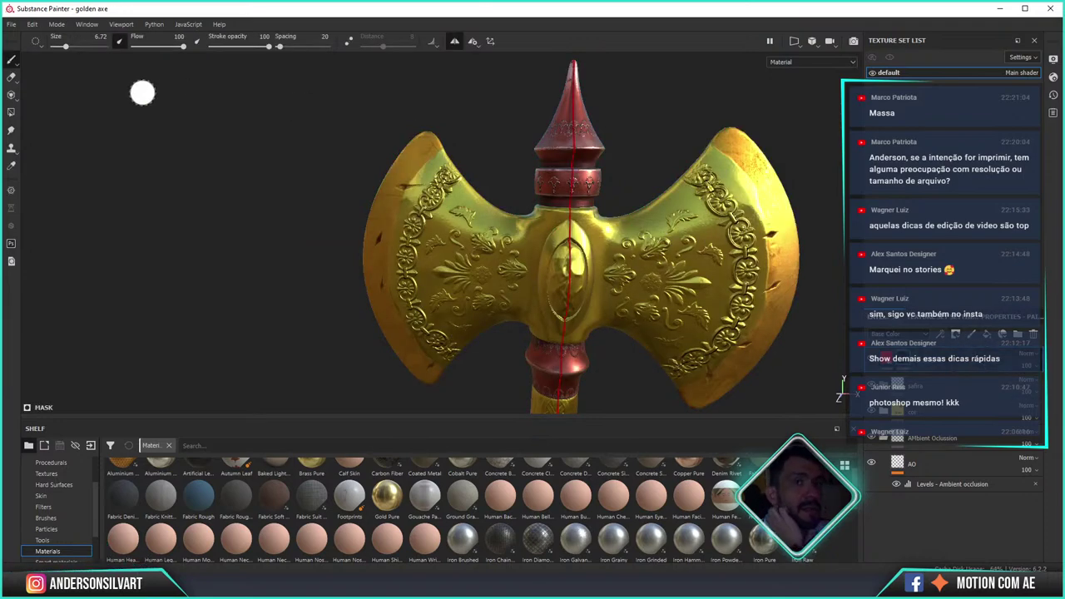
- Turn symmetry off, select Polygon Fill, and switch the viewport to the 3D/2D layout
left_click(456, 43)
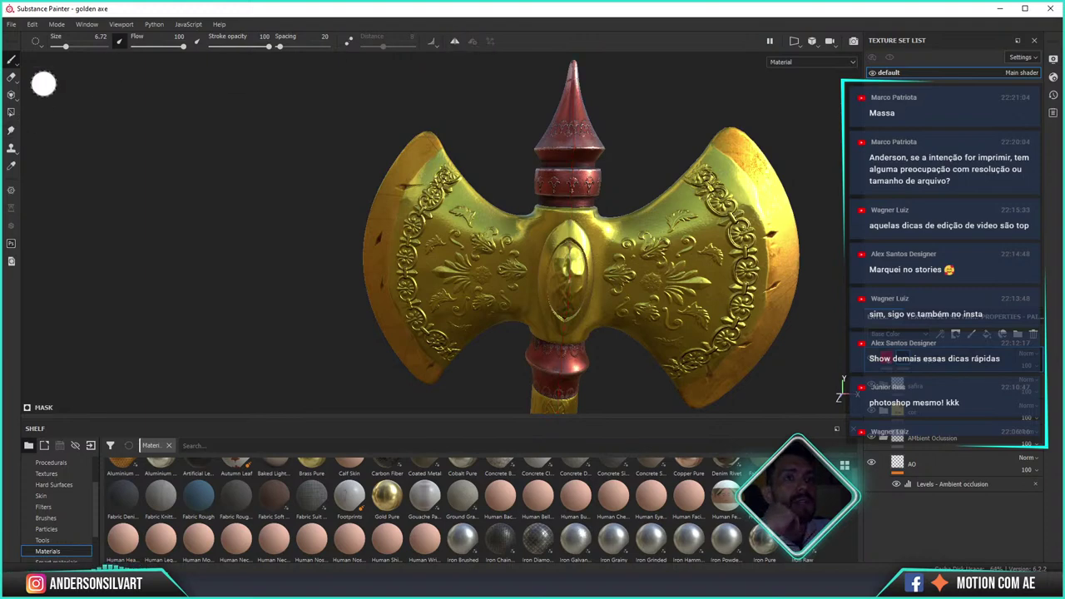
left_click(12, 130)
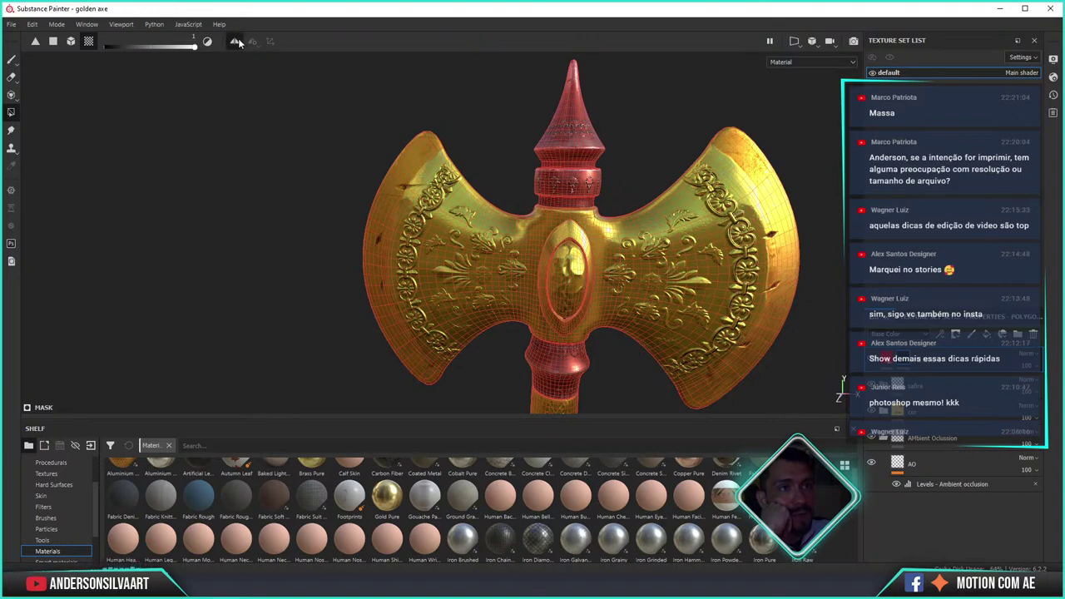
left_click(237, 40)
left_click(240, 43)
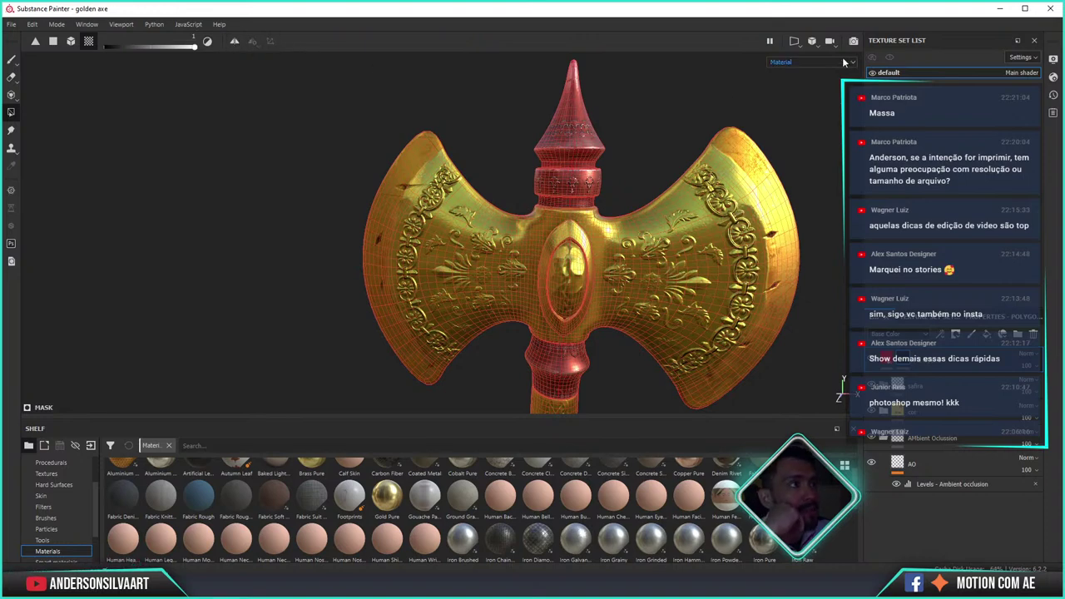
left_click(799, 45)
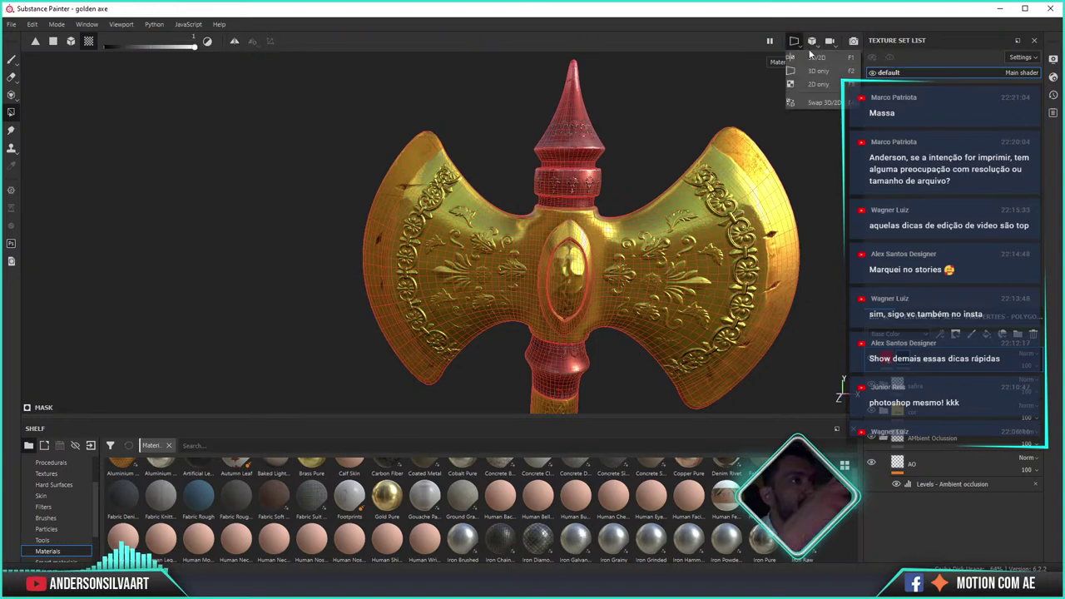
left_click(823, 58)
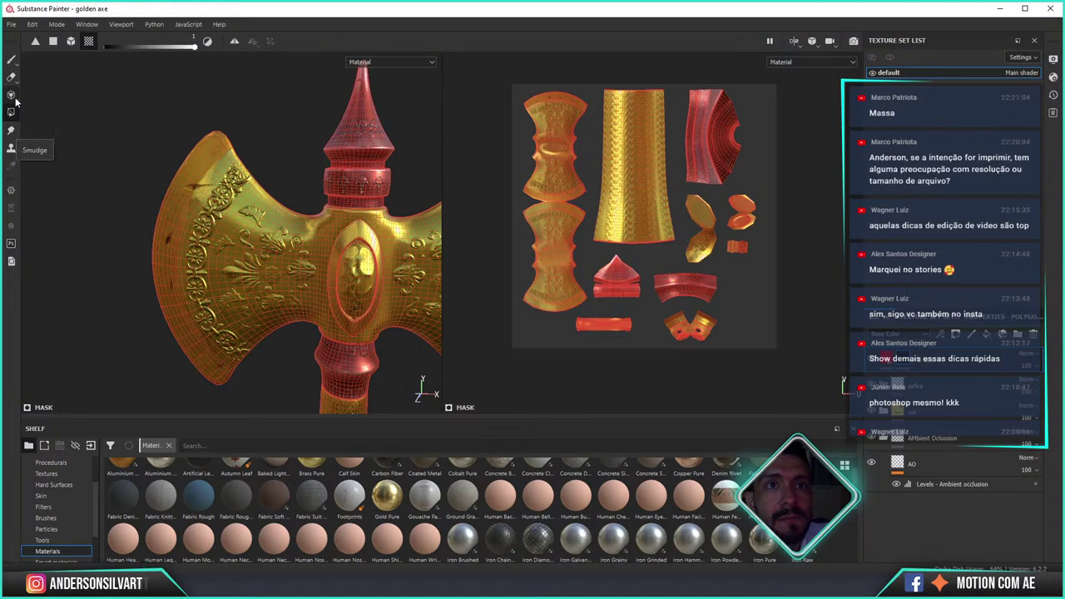
- Fill the gem's UV islands red with Polygon Fill, redoing one wrongly filled island
left_click(734, 223)
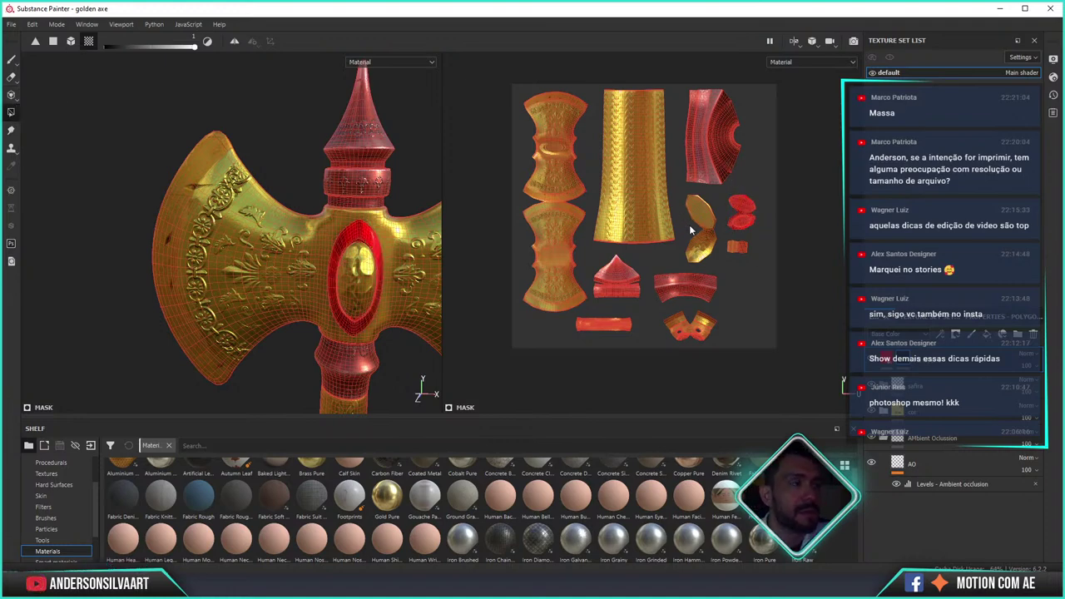
key("ctrl+z")
left_click(712, 252)
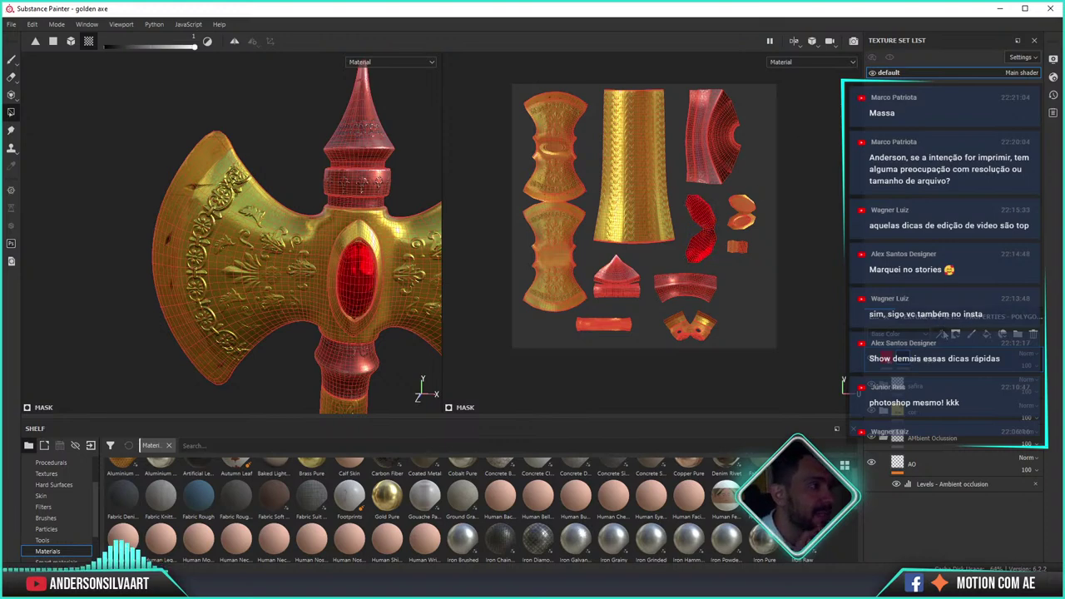
scroll(948, 460, "up", 2)
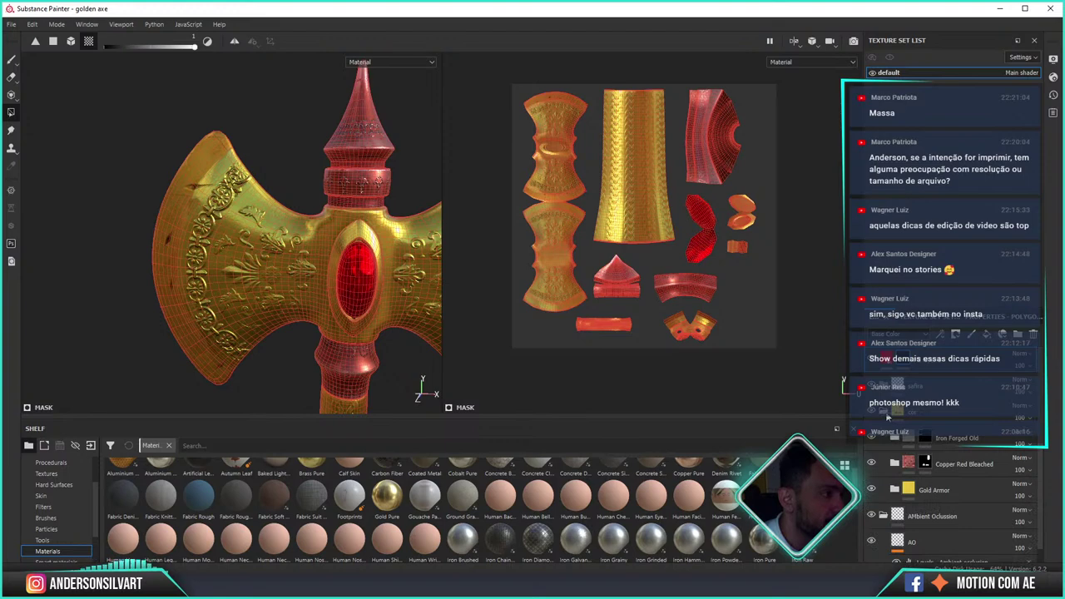
scroll(949, 459, "up", 1)
left_click(928, 472)
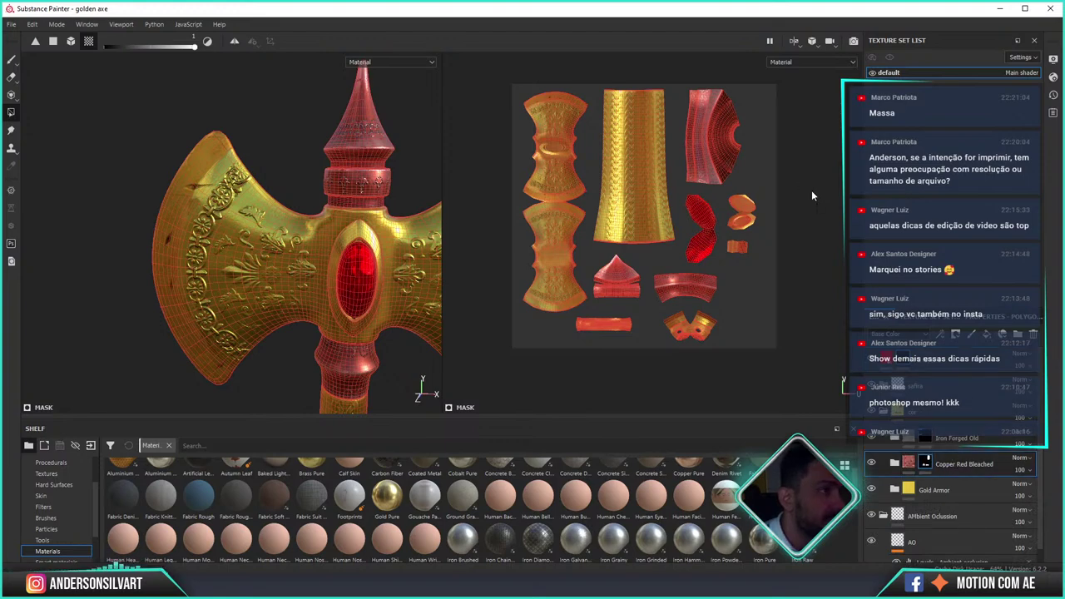
left_click(736, 229)
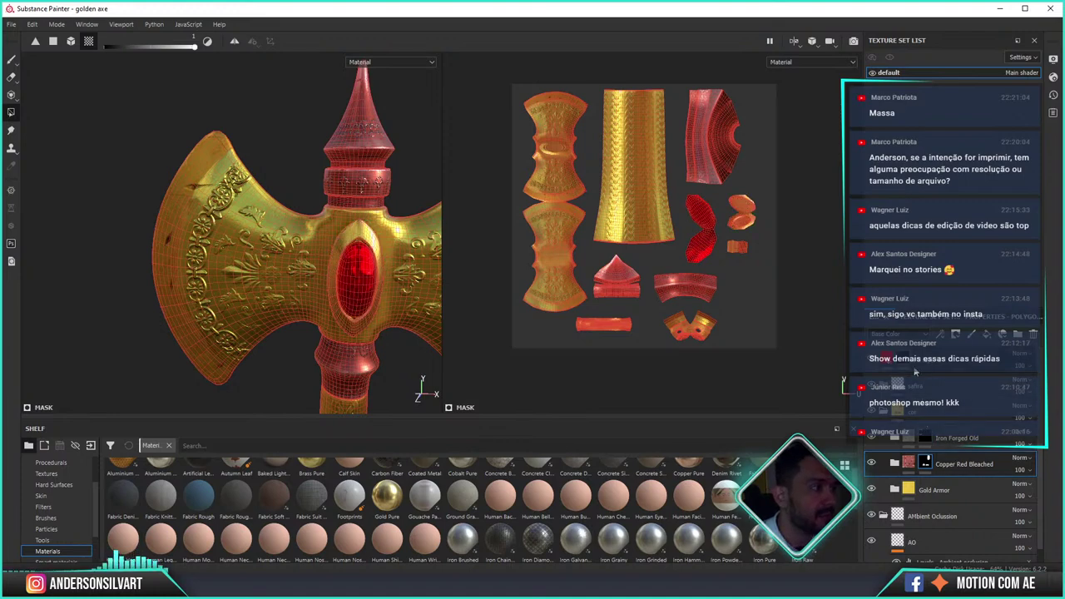
left_click(922, 440)
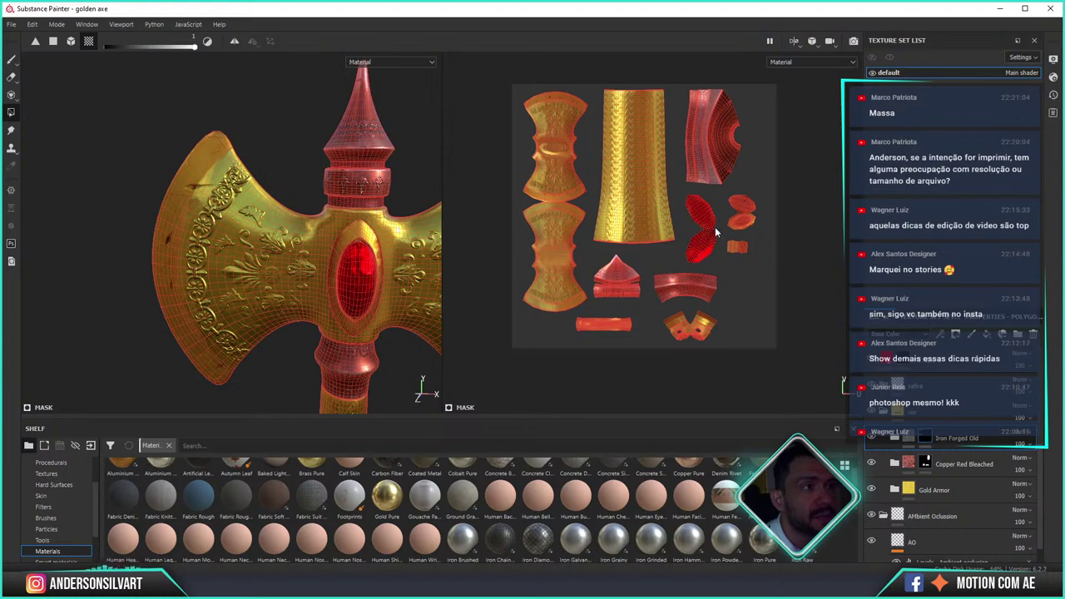
- Switch back to the paint brush and turn the axe to face front
left_click(11, 60)
mouse_move(379, 262)
left_mouse_down("alt")
mouse_move(304, 243)
mouse_move(399, 240)
left_mouse_up("alt")
middle_click_drag(399, 240, 288, 204, "alt")
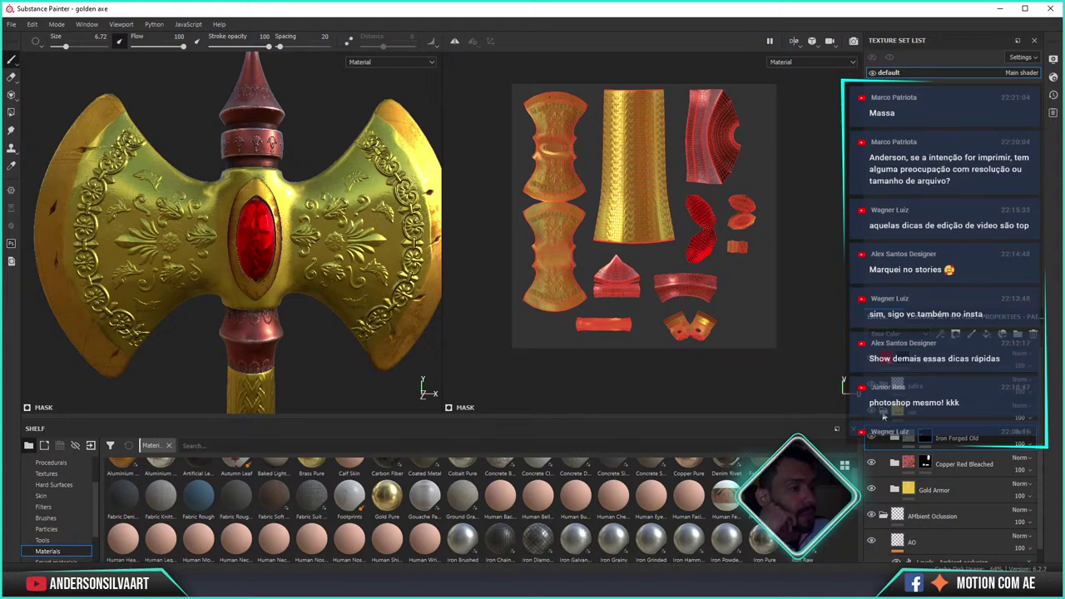
- Open and dismiss the file menu, then rotate the environment lighting around the axe
scroll(884, 416, "down", 3)
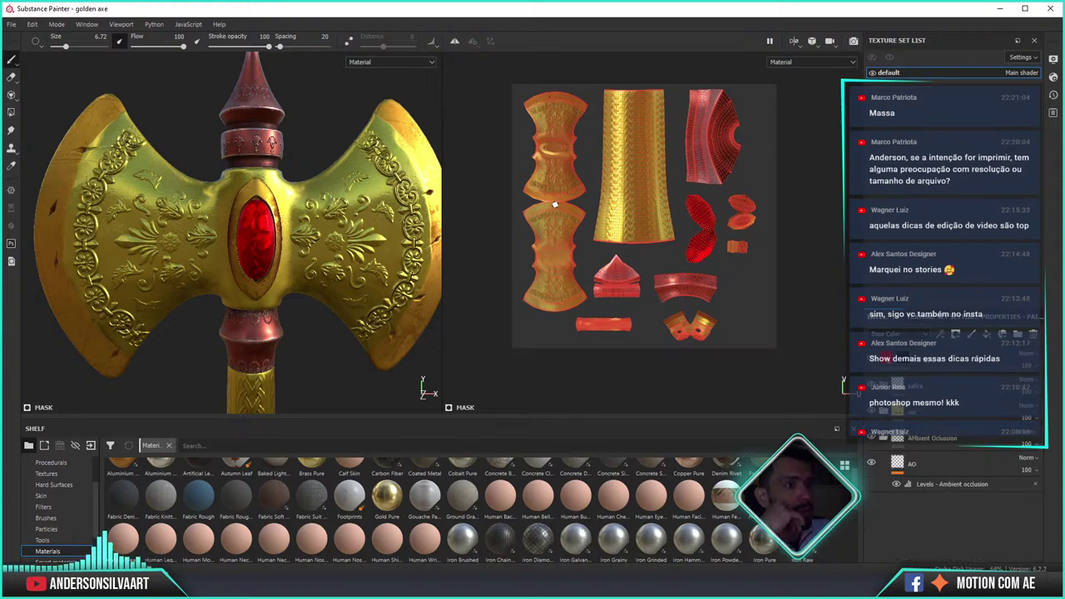
left_click(11, 23)
left_click(33, 133)
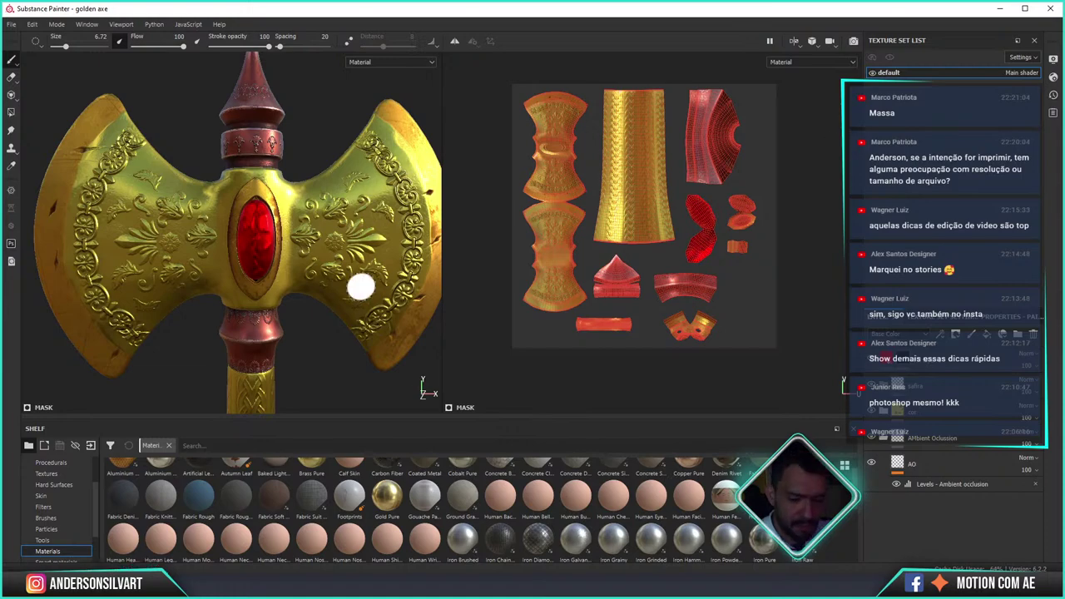
mouse_move(327, 335)
right_mouse_down("shift")
mouse_move(297, 345)
mouse_move(321, 347)
mouse_move(306, 349)
right_mouse_up("shift")
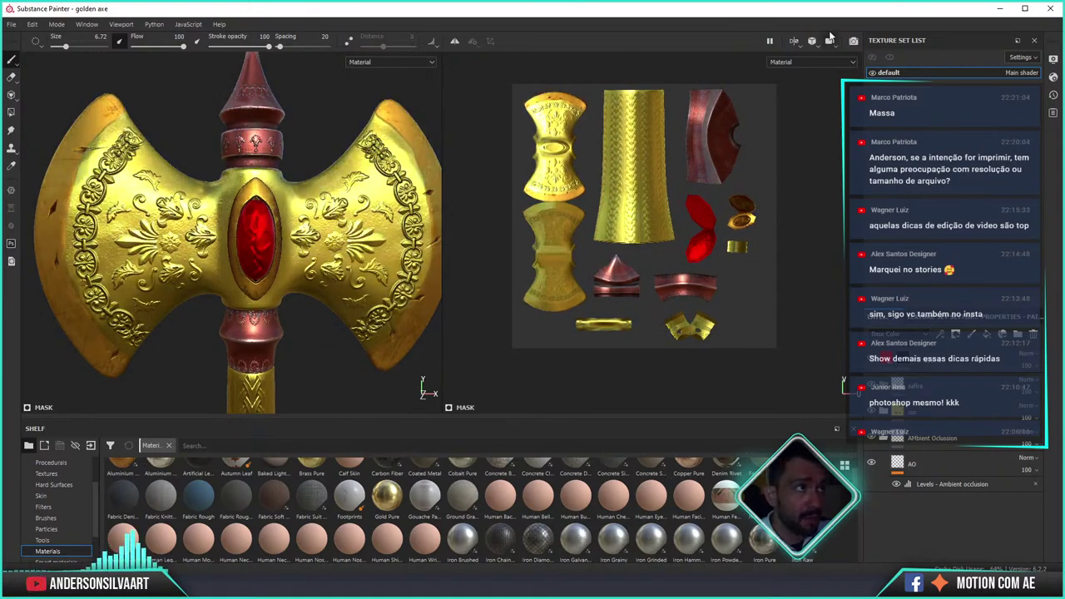
- Switch the viewport to 3D only, rotate the lighting further, and open the Window menu
left_click(817, 44)
left_click(799, 45)
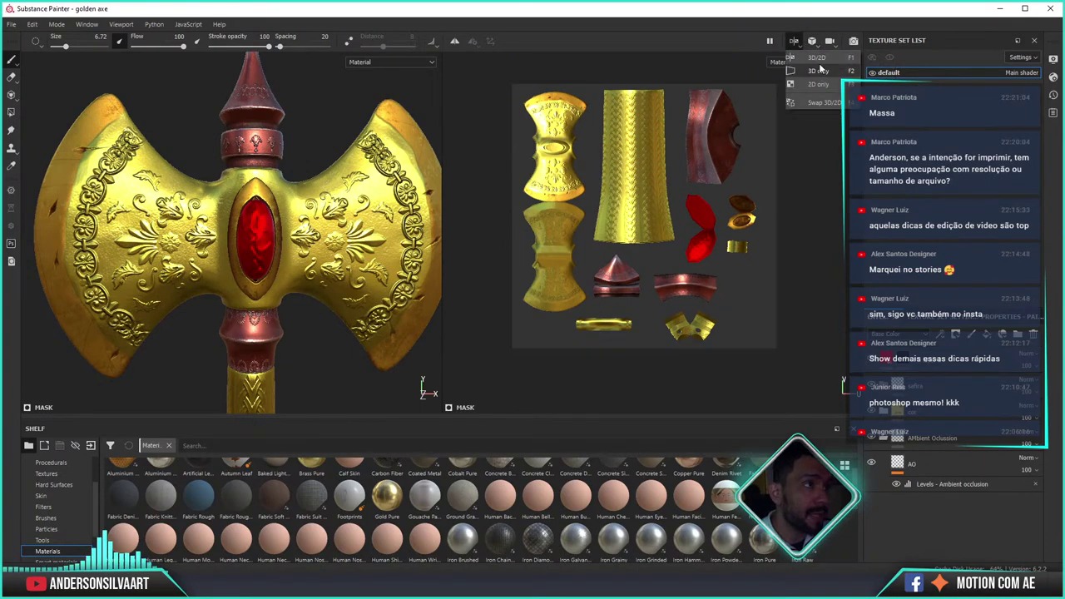
left_click(818, 70)
mouse_move(656, 200)
right_mouse_down("shift")
mouse_move(630, 208)
mouse_move(649, 207)
right_mouse_up("shift")
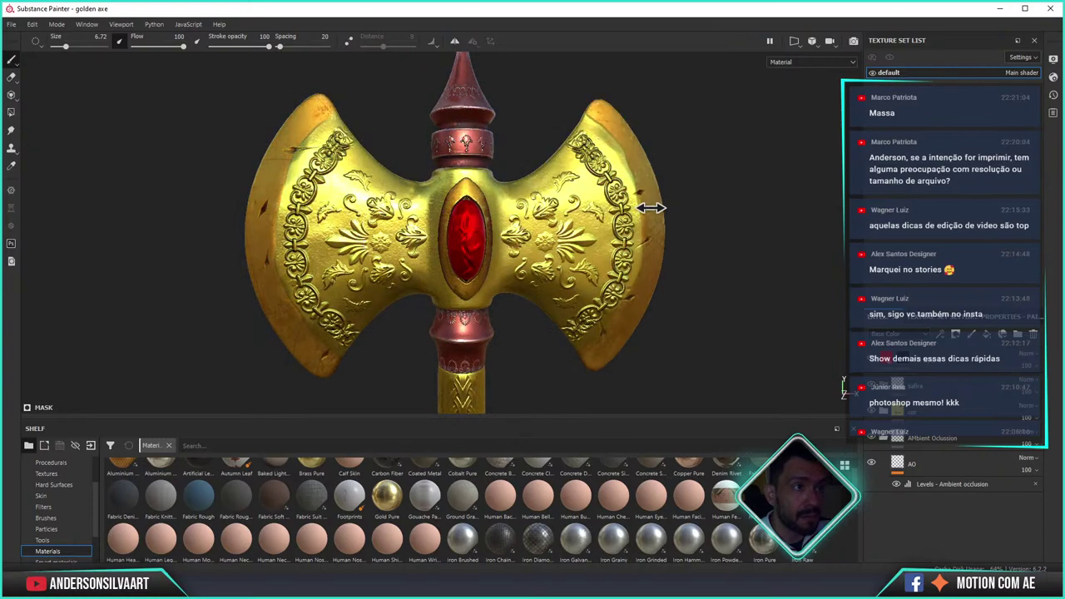
left_click_drag(689, 238, 742, 248, "alt")
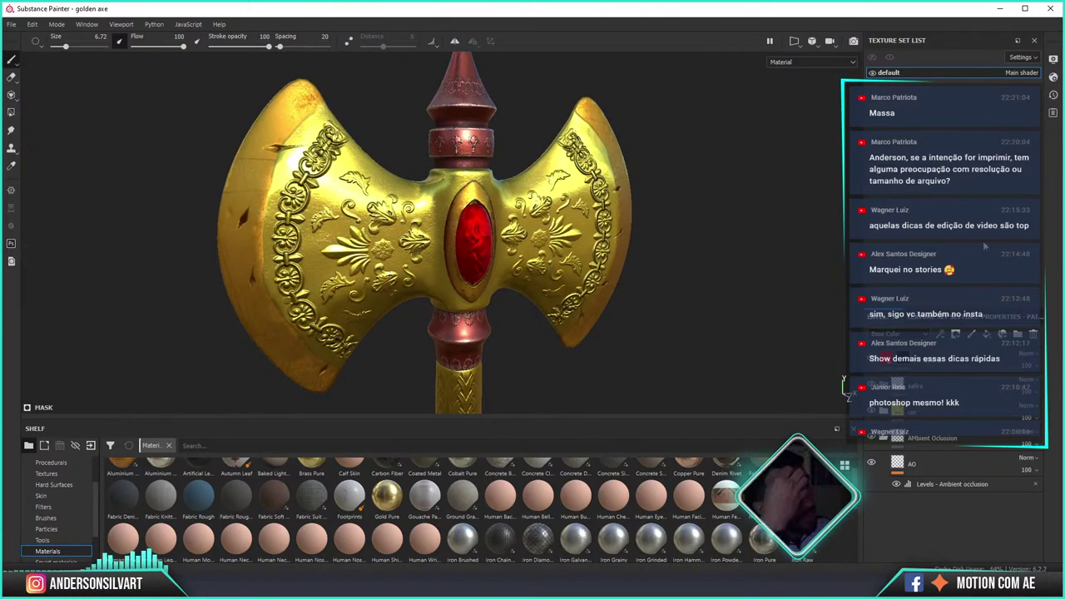
left_click(1009, 319)
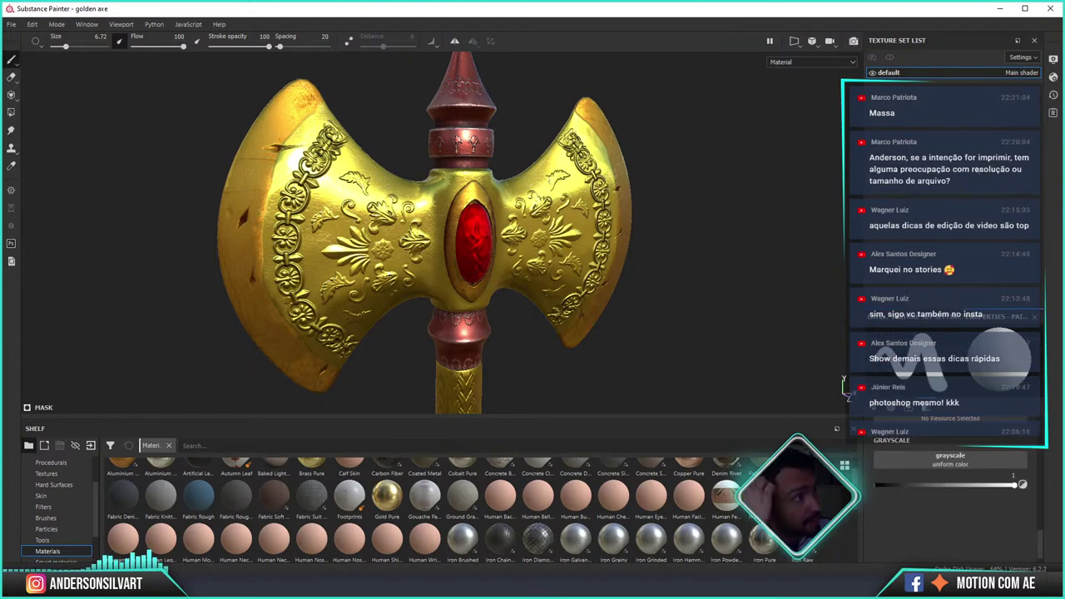
left_click(86, 24)
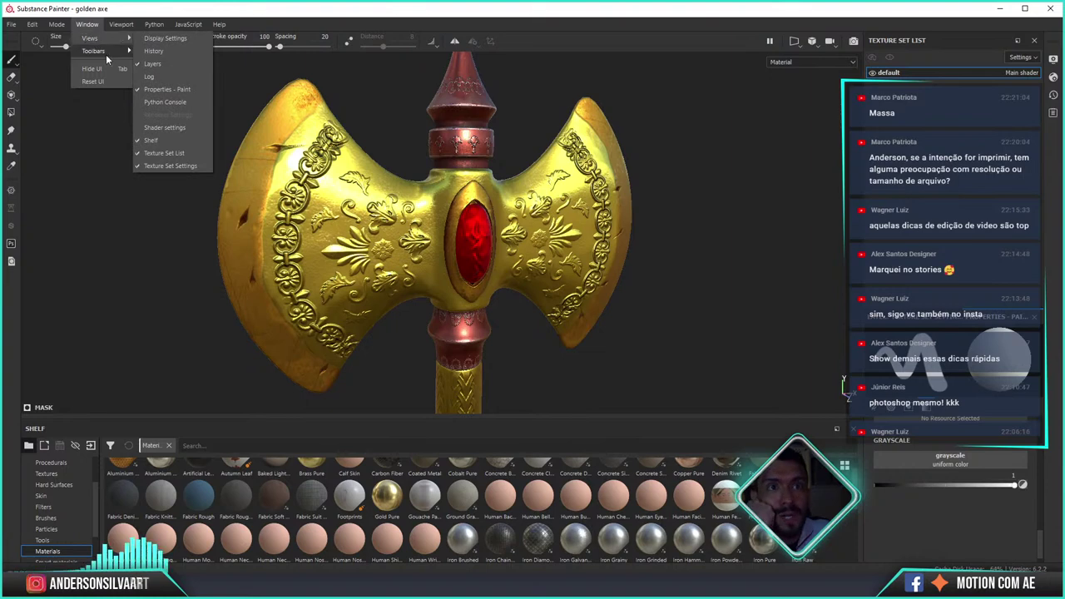
mouse_move(92, 38)
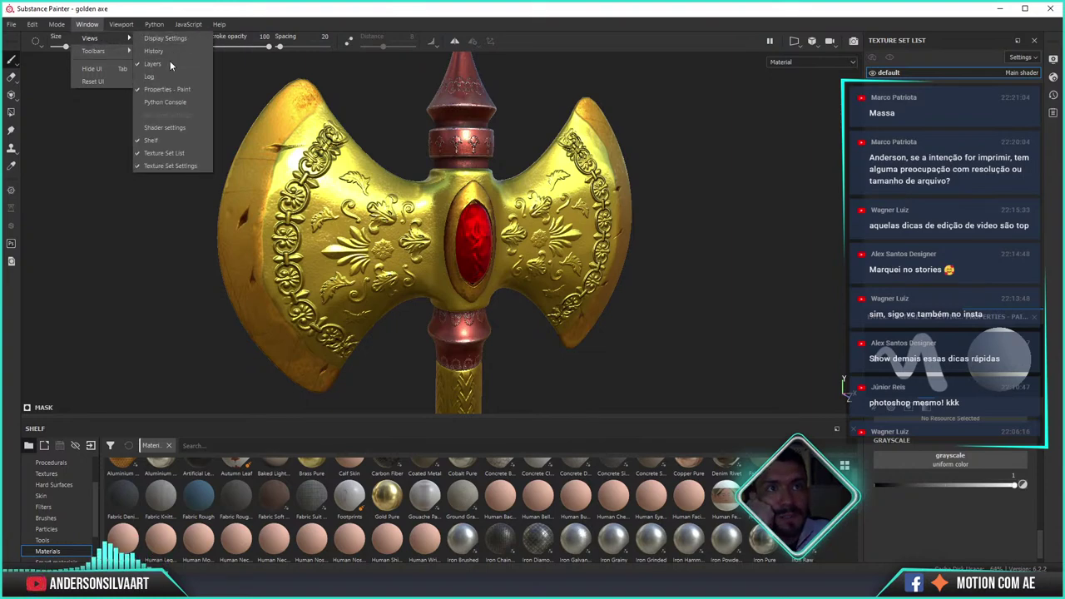
- Open Shader Settings, reposition the panel, and raise emissive intensity to 37.66
left_click(165, 127)
left_click_drag(644, 214, 723, 107)
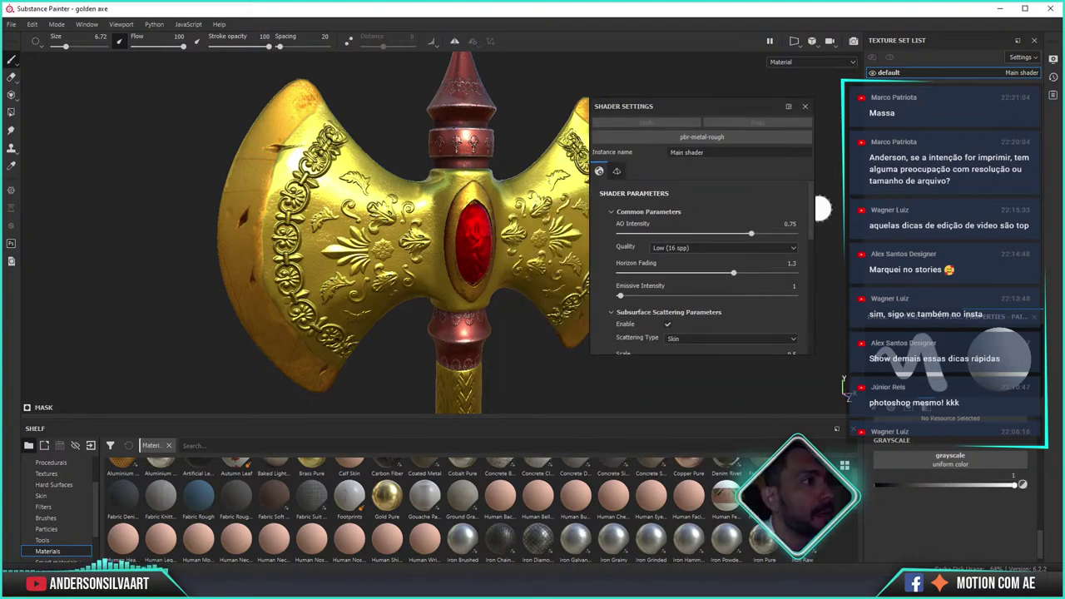
scroll(808, 245, "down", 1)
scroll(809, 250, "down", 1)
scroll(809, 251, "down", 1)
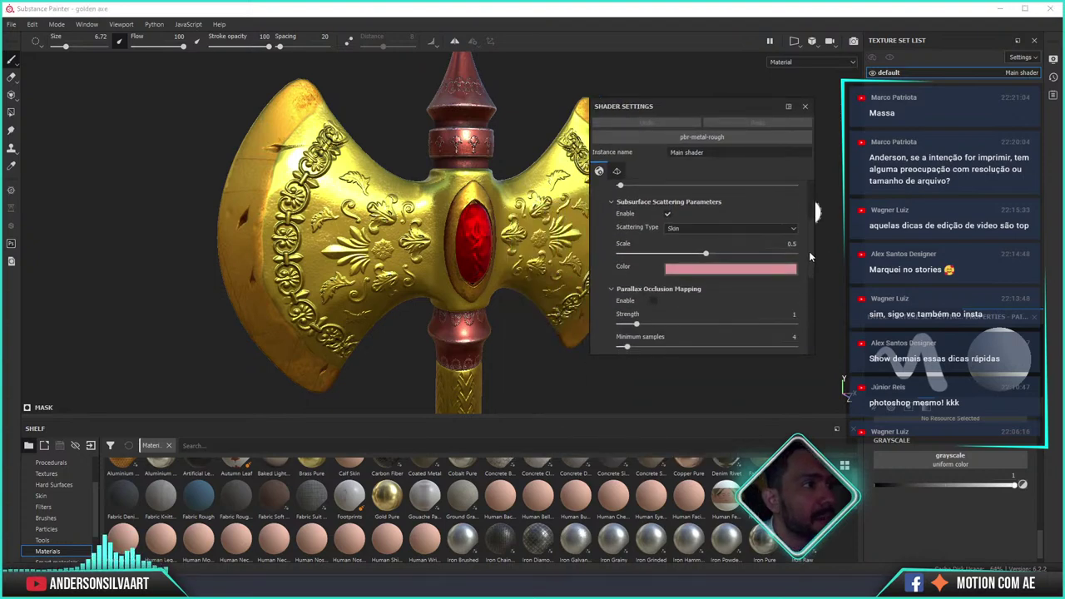
scroll(810, 260, "down", 2)
scroll(810, 265, "down", 2)
scroll(809, 283, "down", 2)
scroll(809, 293, "down", 2)
scroll(809, 312, "down", 2)
scroll(809, 325, "down", 1)
left_click_drag(809, 331, 806, 222)
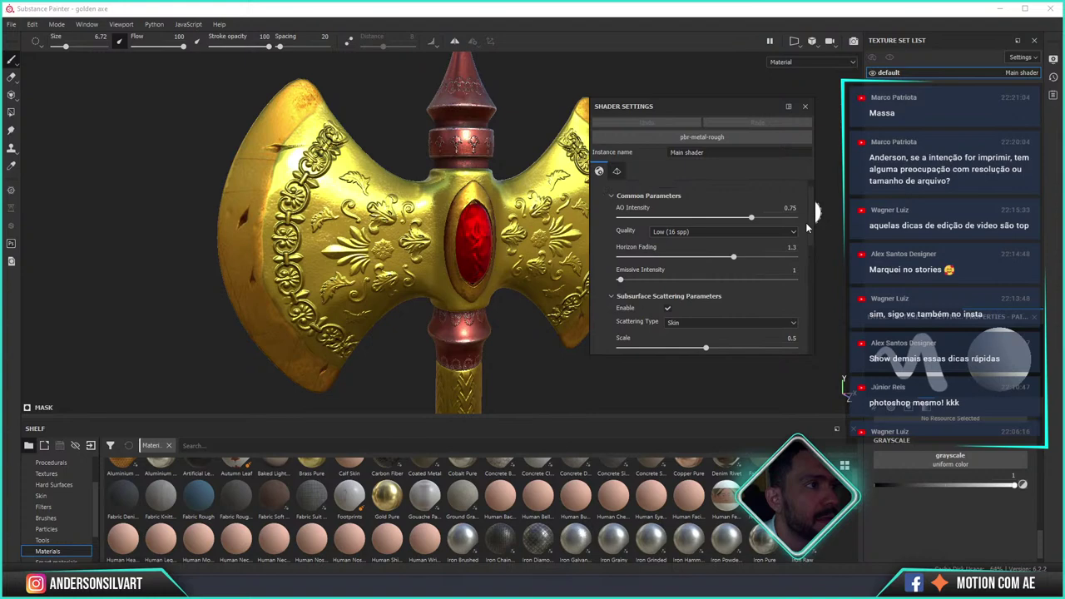
mouse_move(620, 280)
left_mouse_down()
mouse_move(710, 279)
mouse_move(685, 281)
left_mouse_up()
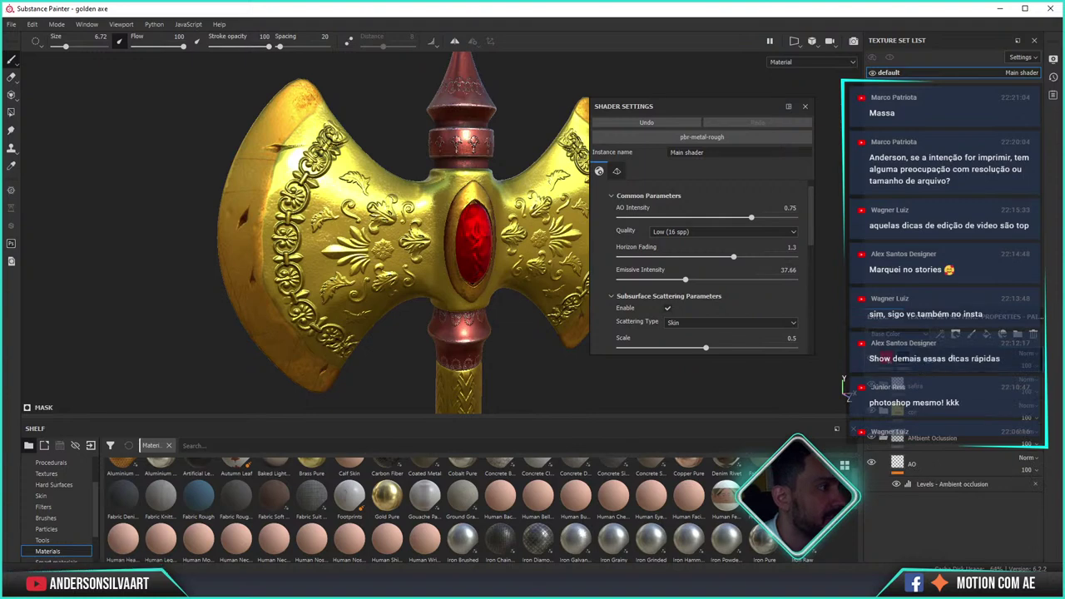
- Browse the mesh maps list and scroll through the brush settings
left_click(944, 323)
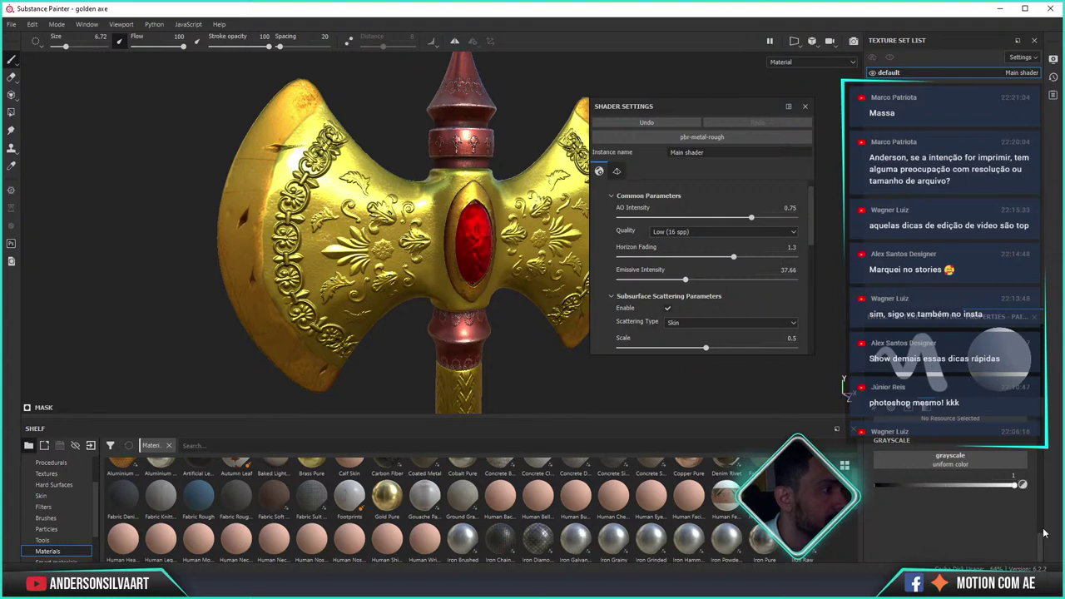
left_click(1035, 420)
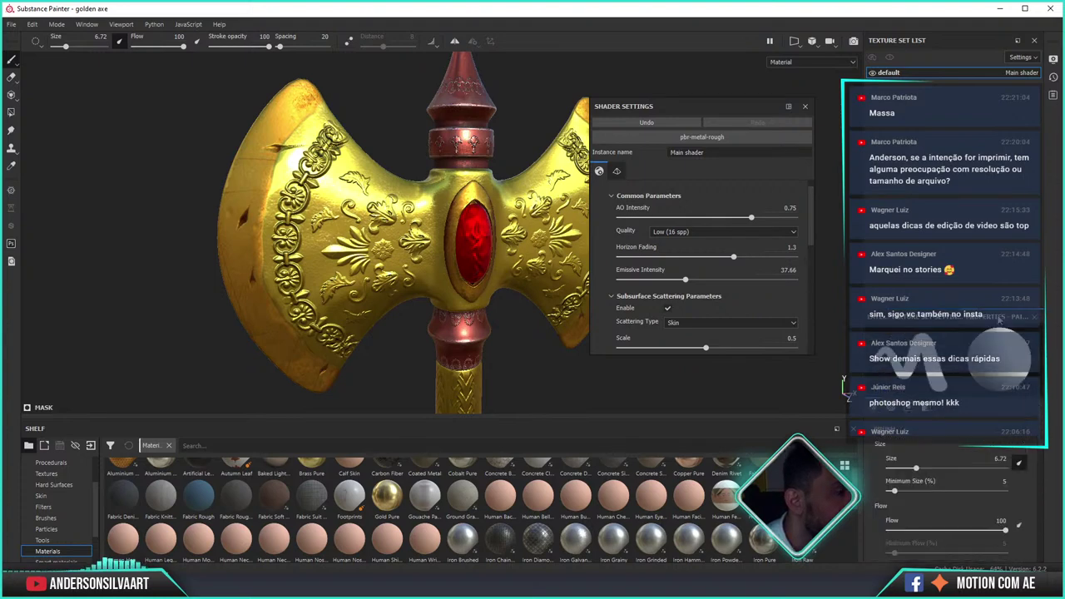
scroll(1044, 499, "down", 2)
scroll(1047, 545, "down", 3)
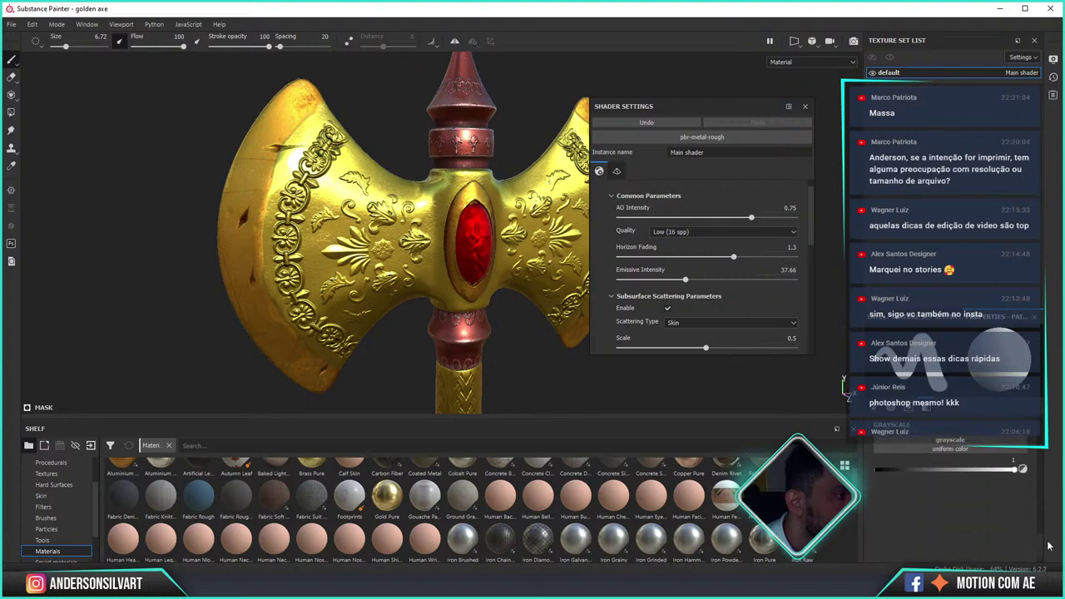
scroll(1048, 549, "down", 2)
scroll(1049, 521, "down", 3)
scroll(1049, 521, "down", 1)
scroll(1050, 526, "down", 1)
scroll(1052, 532, "down", 1)
scroll(1054, 540, "down", 1)
scroll(1054, 532, "up", 3)
scroll(1053, 499, "up", 3)
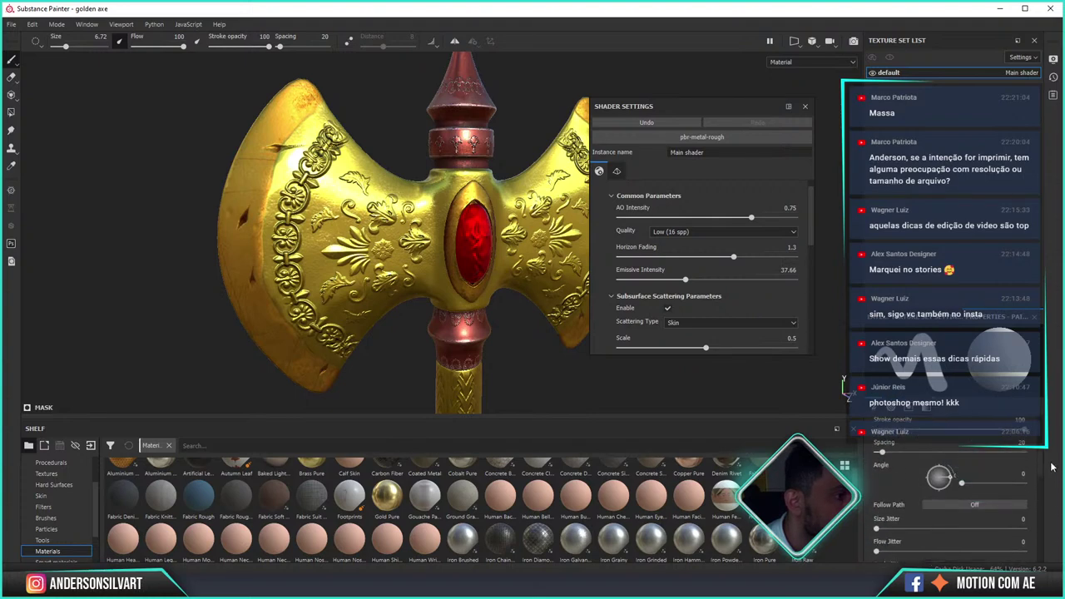
scroll(1053, 466, "up", 3)
scroll(1052, 441, "up", 3)
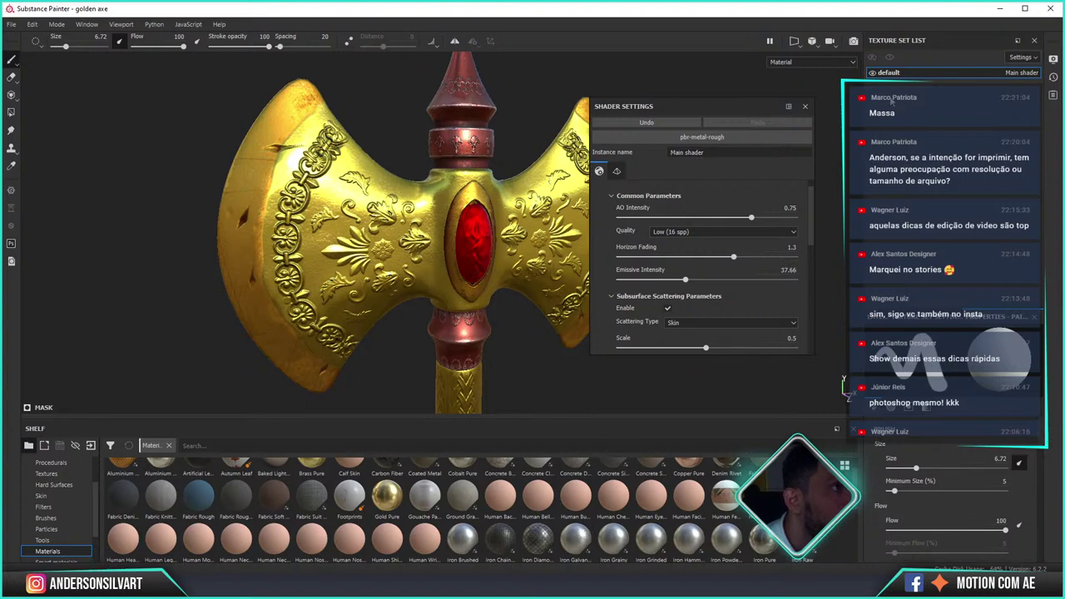
- Select the fill layer and show its red Base Color and Transmissive properties
left_click(876, 320)
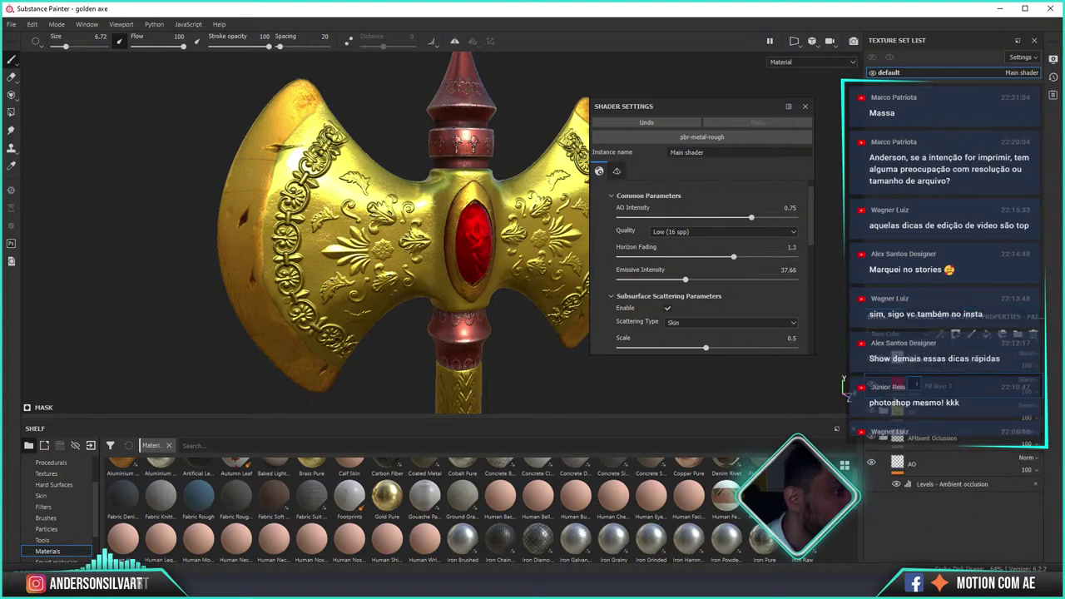
left_click(844, 385)
left_click(1010, 426)
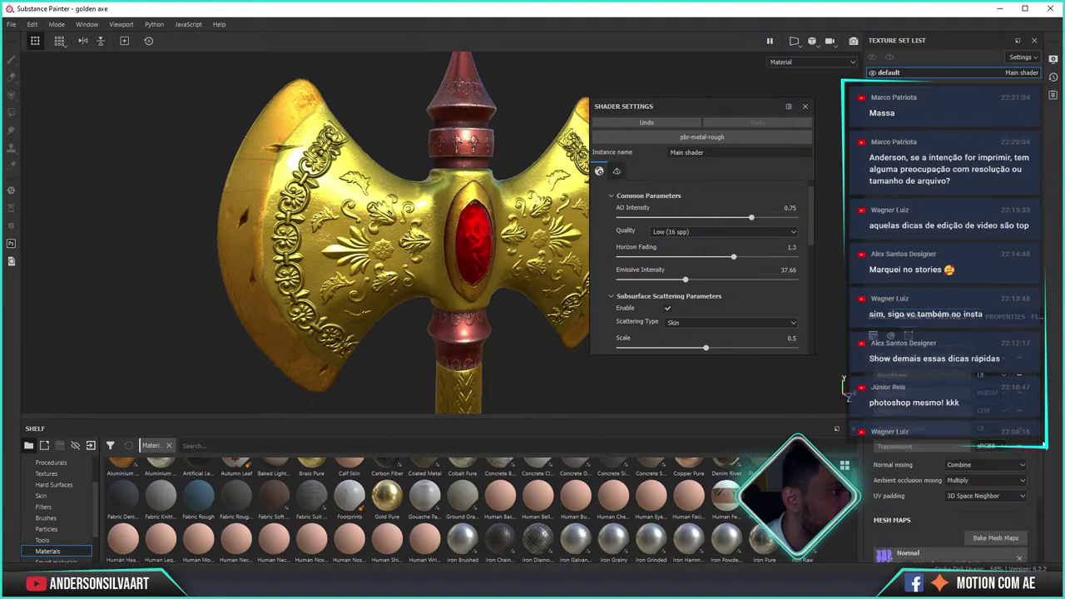
left_click(1009, 320)
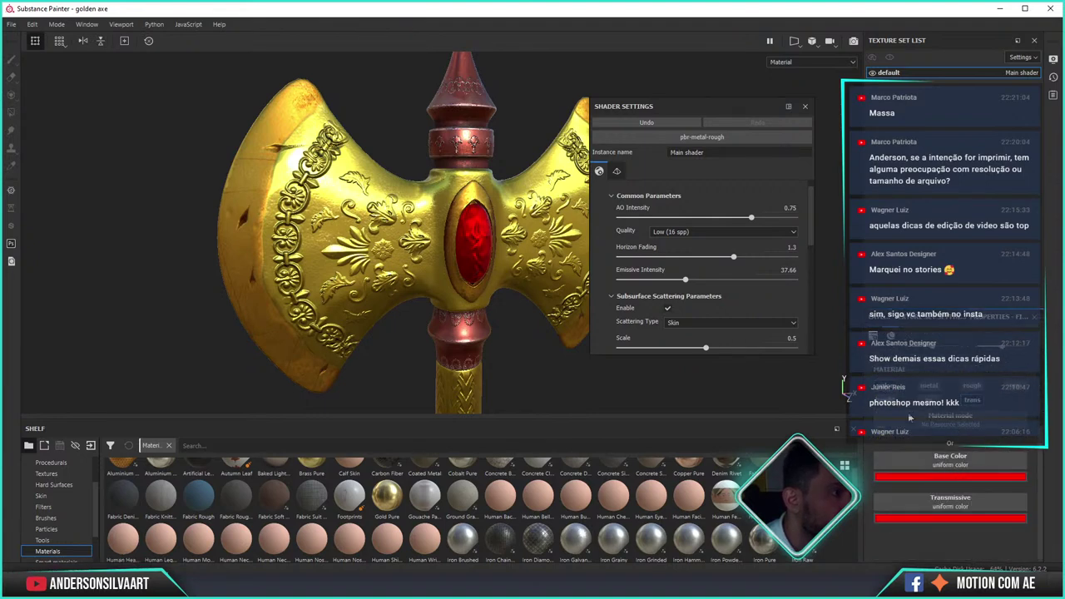
- Undo the fill's base colour so the gem turns gold, then hide the colour layers for a plain white axe
key("ctrl+z")
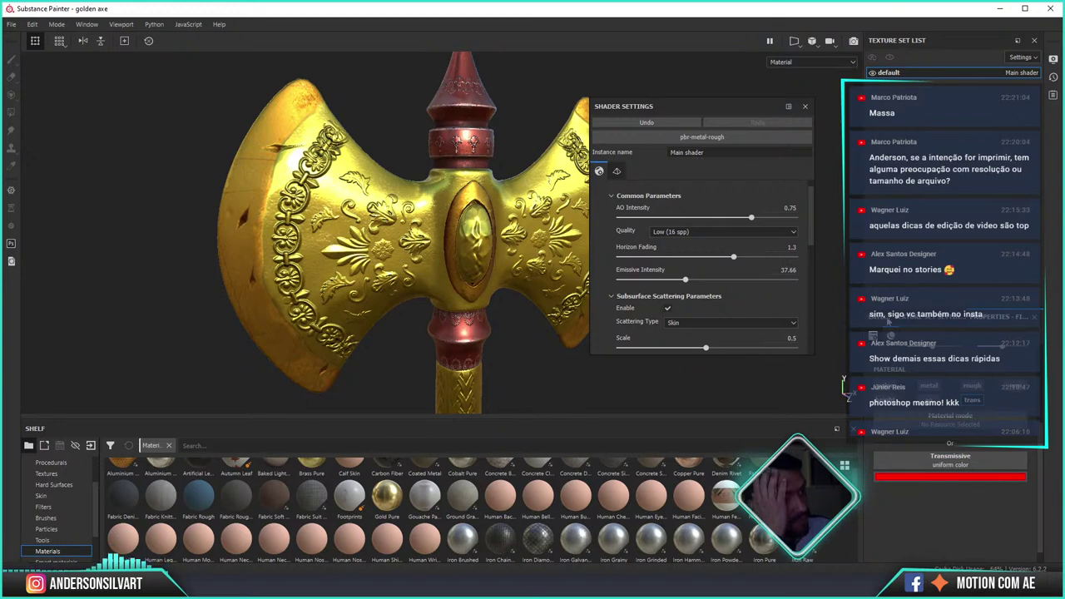
left_click(929, 391)
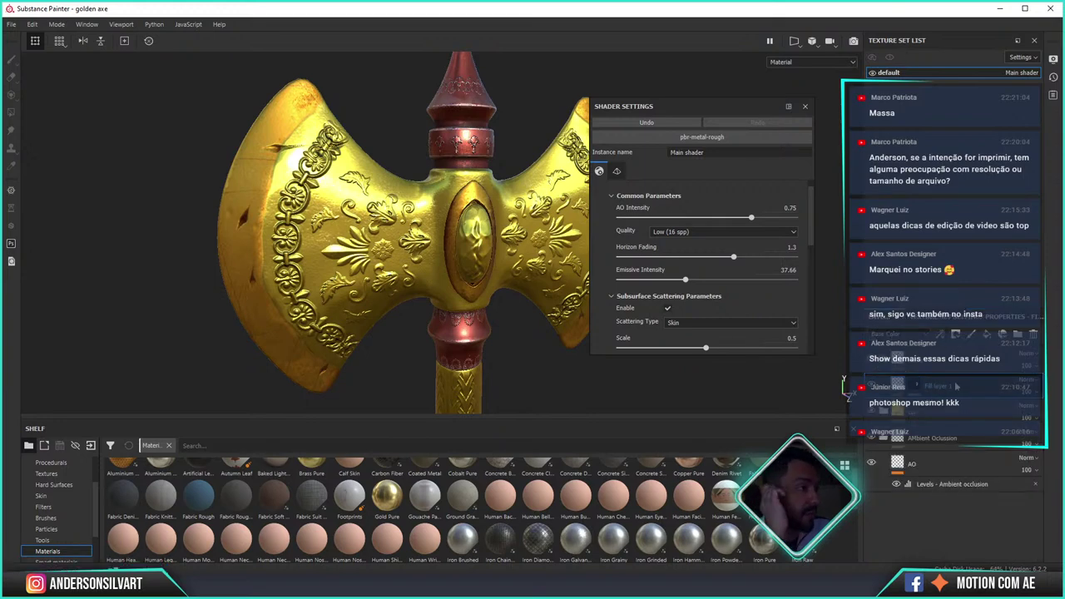
scroll(948, 432, "down", 1)
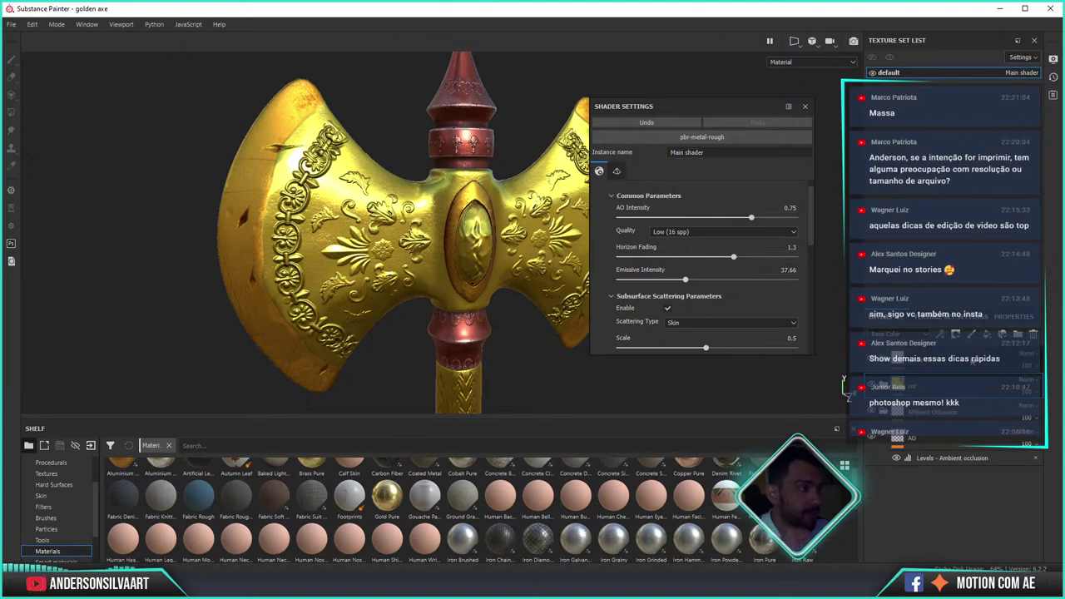
scroll(914, 384, "up", 1)
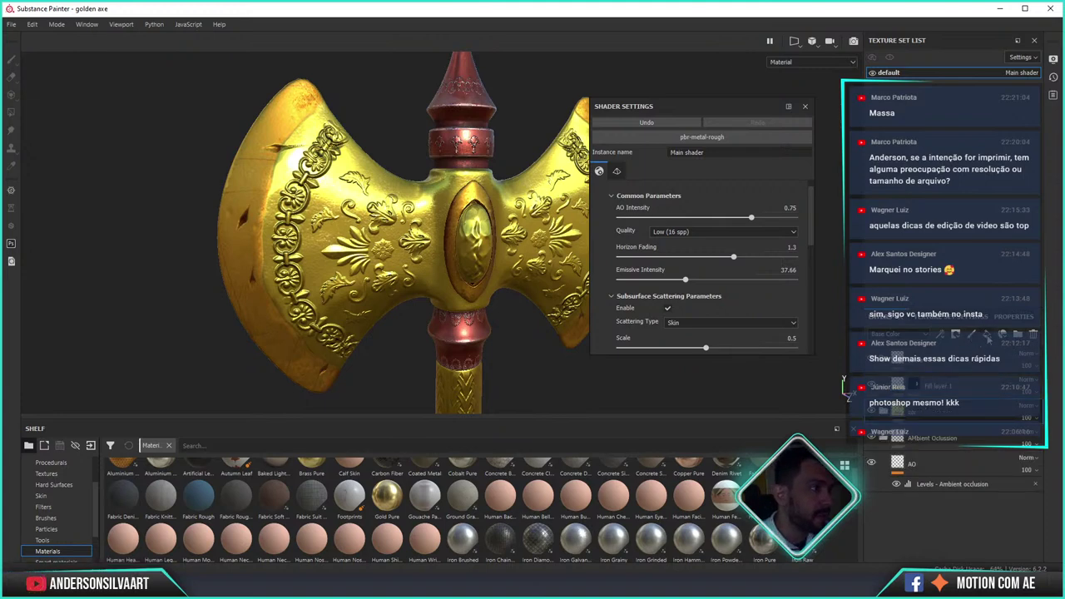
scroll(973, 340, "up", 1)
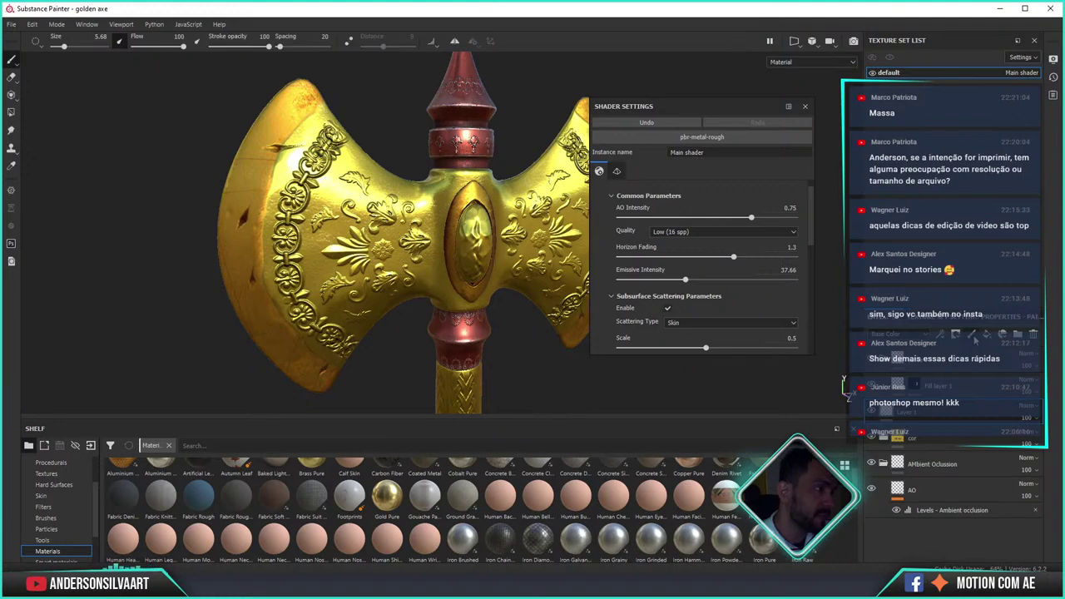
scroll(988, 333, "down", 1)
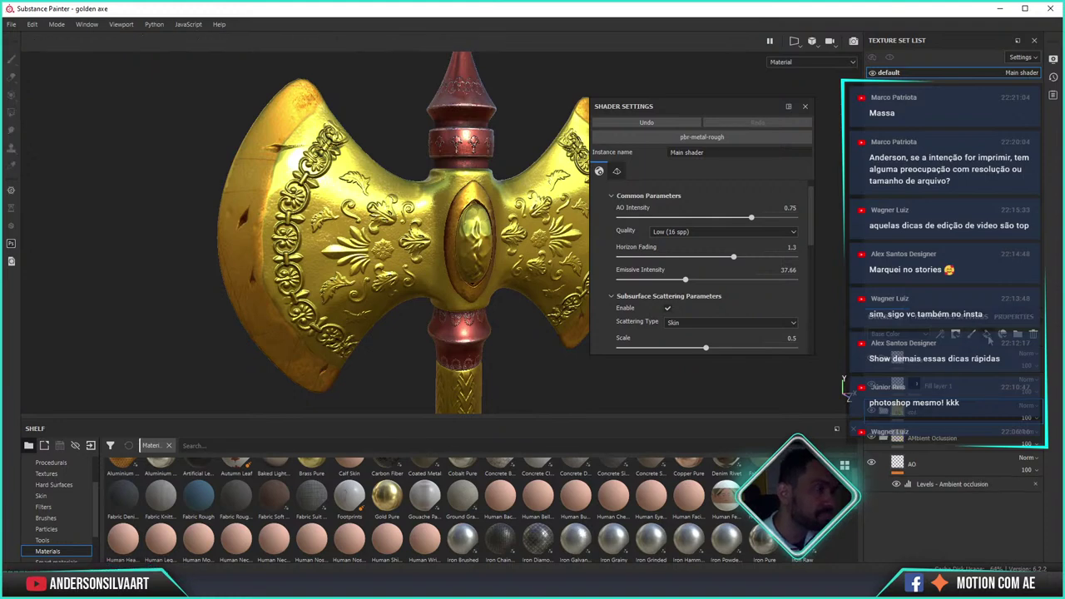
left_click(883, 412)
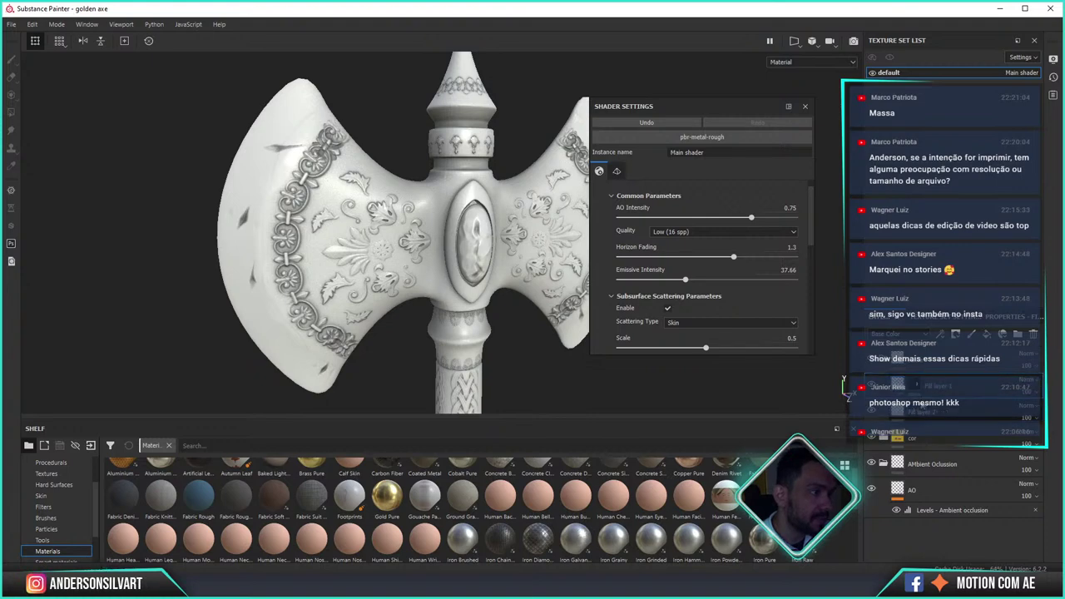
- Duplicate the fill layer to create Fill layer 2
left_click(915, 387)
right_click(915, 387)
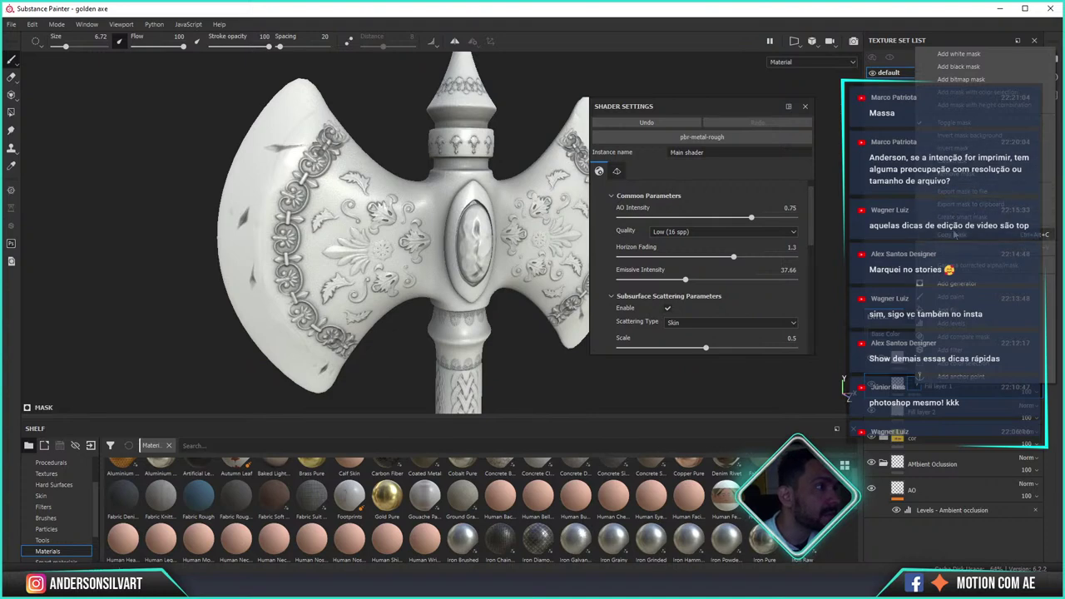
left_click(915, 364)
right_click(914, 364)
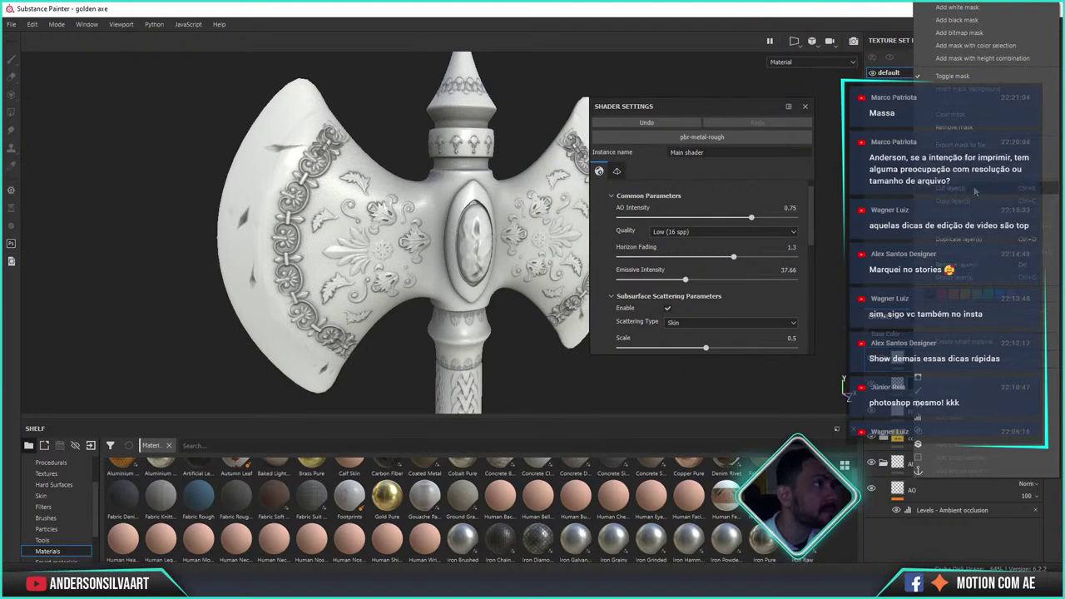
left_click(967, 240)
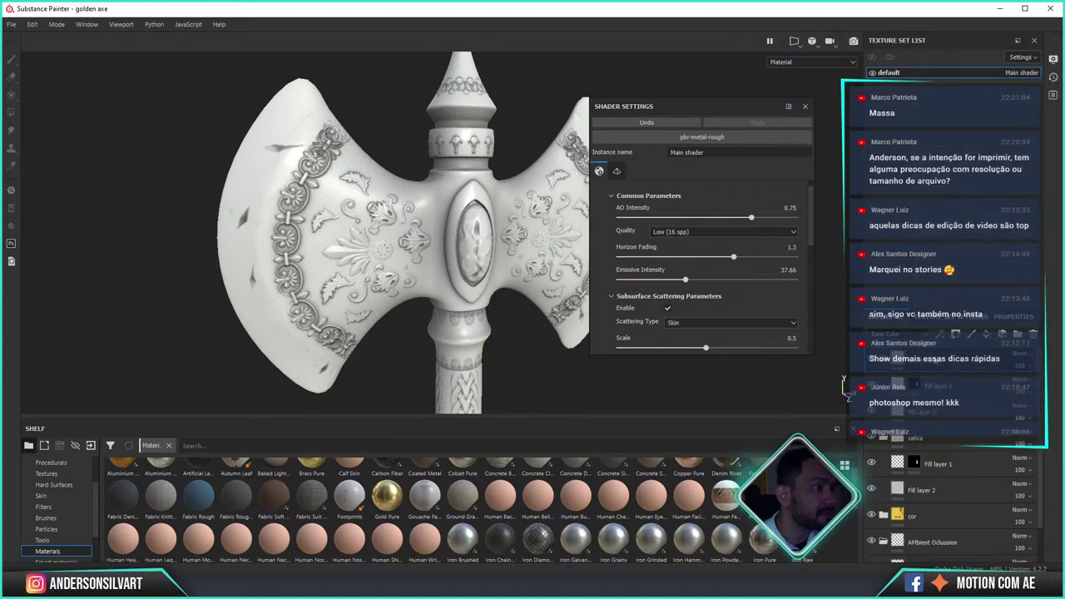
scroll(946, 367, "down", 3)
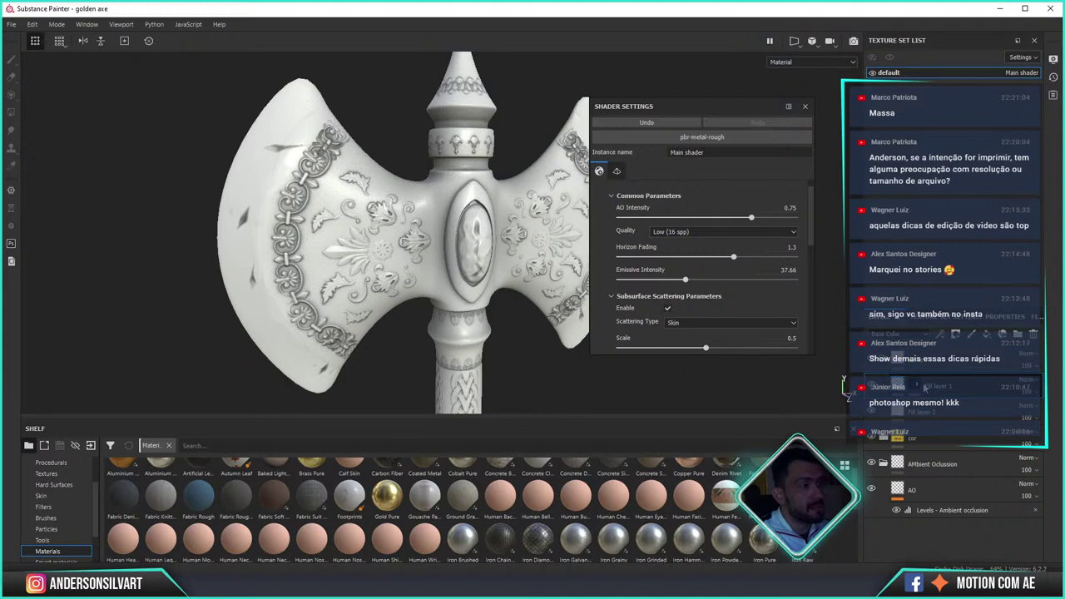
scroll(921, 363, "down", 1)
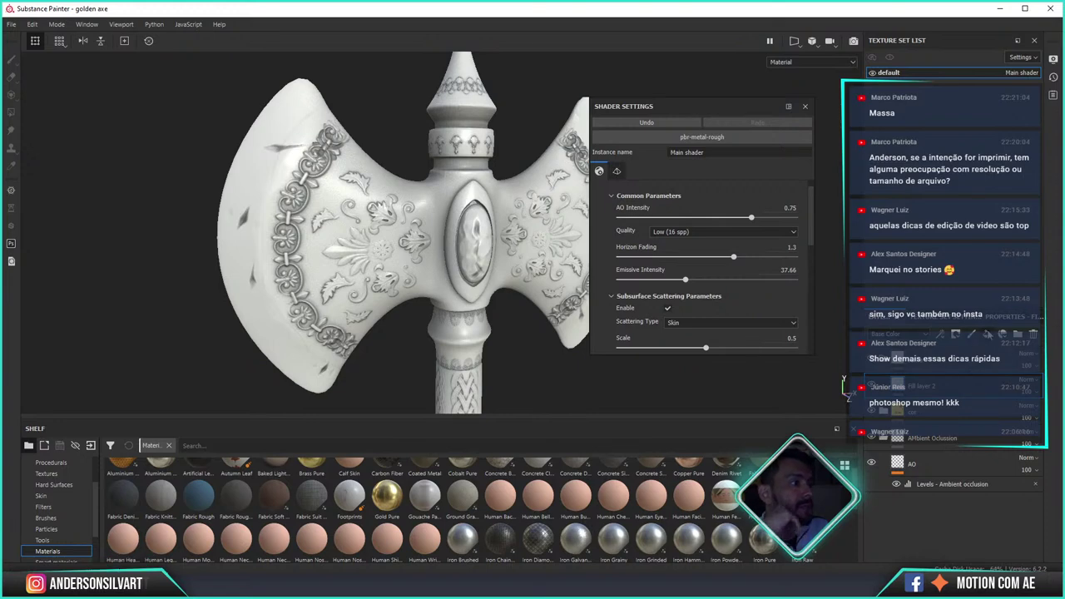
key("ctrl+d")
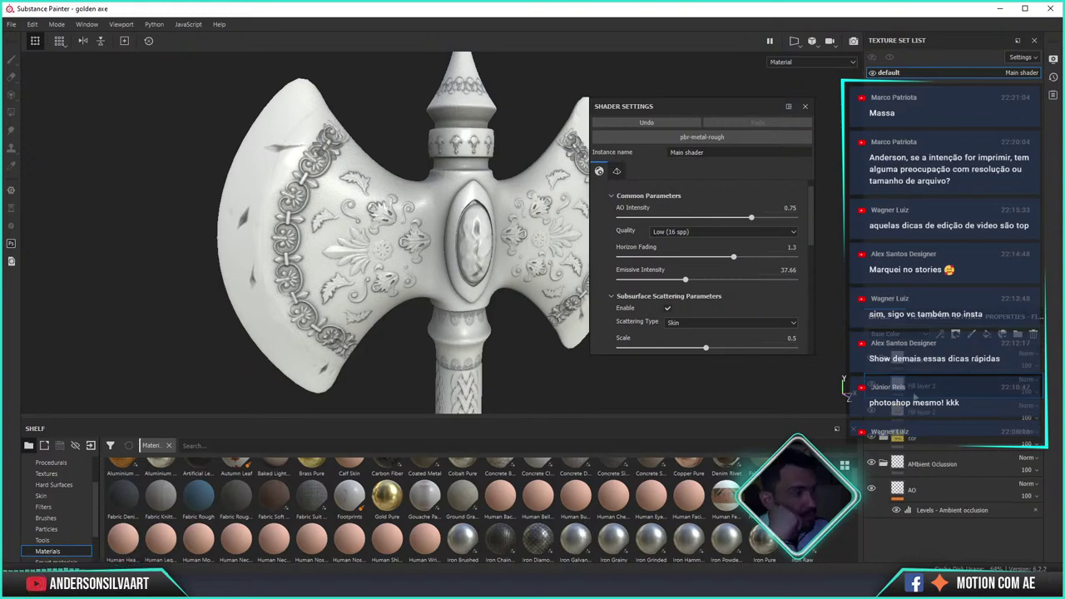
- Show the fill layer's properties and re-enable the colour layers so the axe is gold and red again
left_click(938, 318)
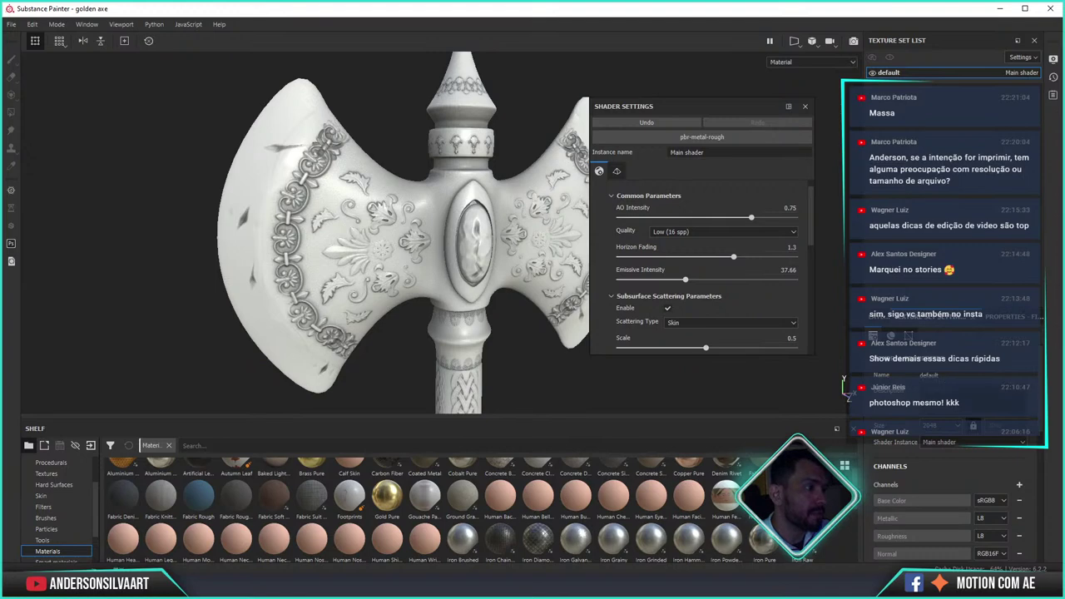
left_click(1002, 318)
left_click(887, 387)
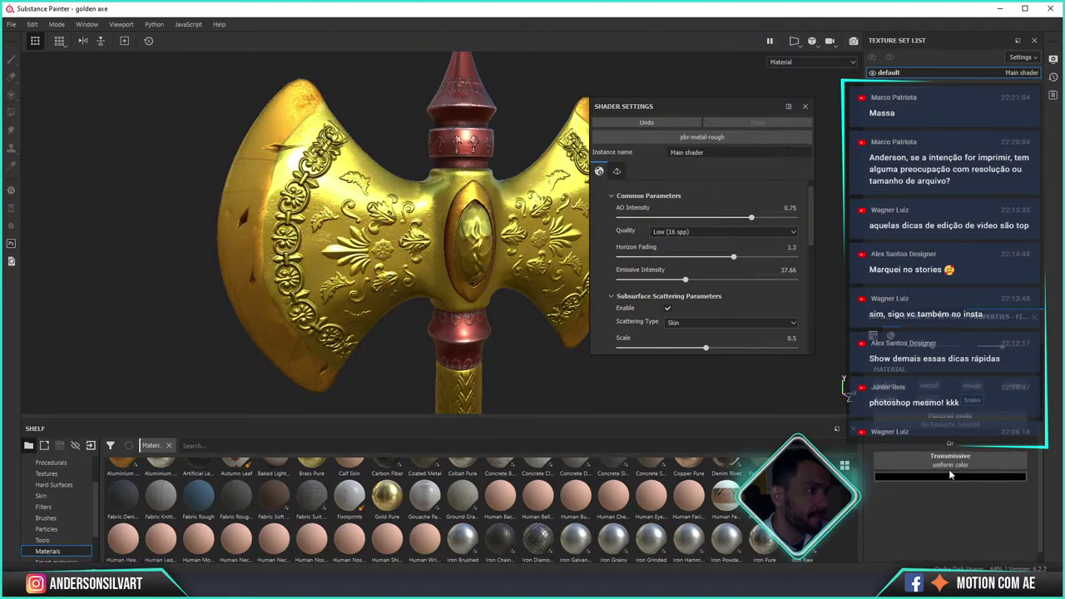
- Set the fill layer's Transmissive colour to pure red
left_click(950, 475)
left_click_drag(969, 346, 1055, 348)
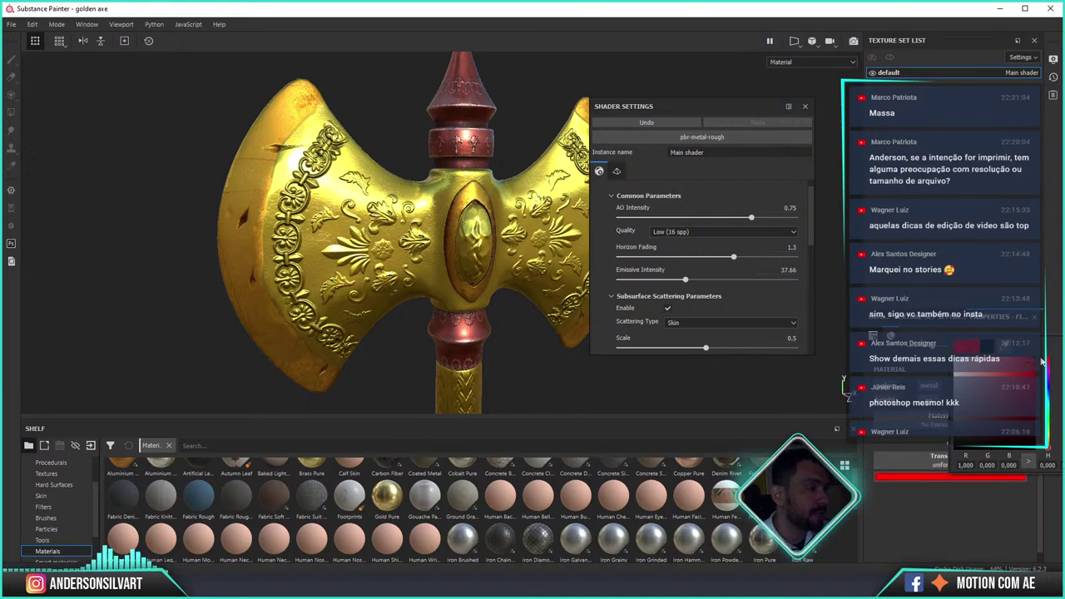
left_click(1038, 360)
scroll(1032, 355, "up", 3)
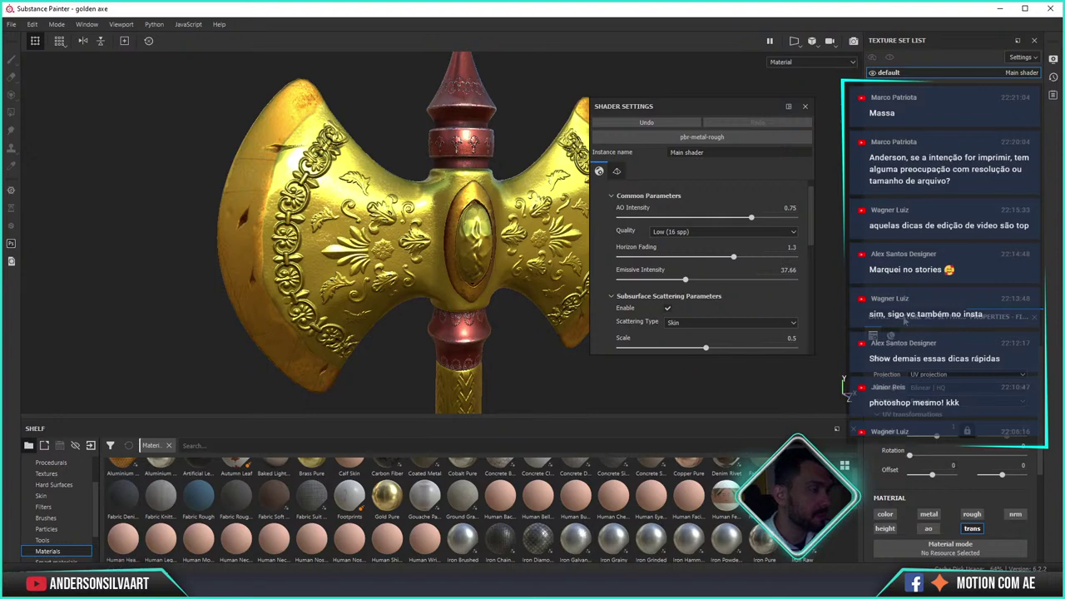
- Add a black mask to the fill layer and switch to the Polygon Fill tool
right_click(920, 480)
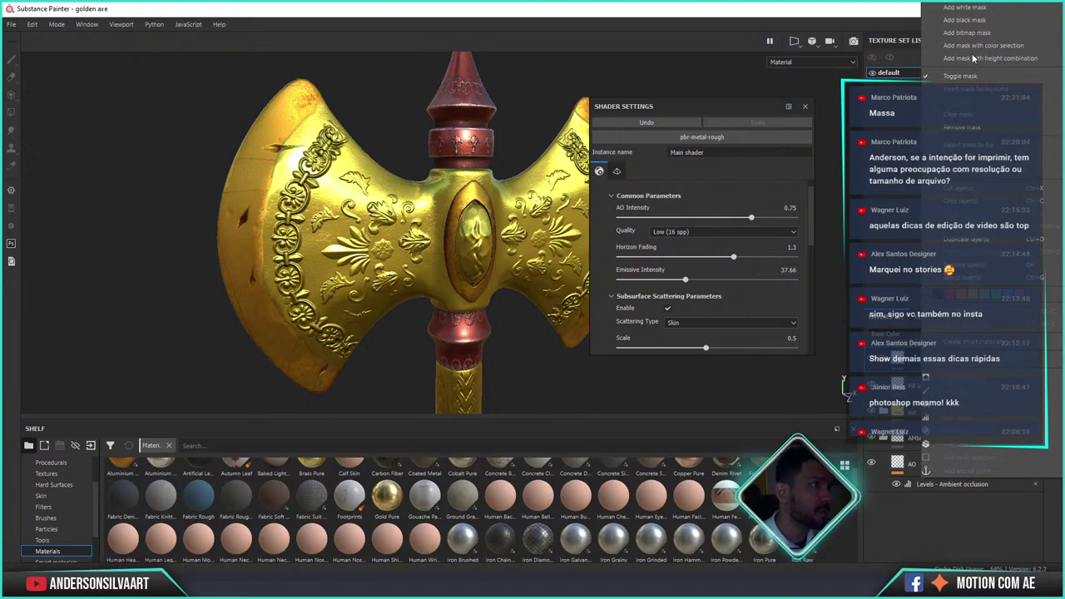
left_click(970, 23)
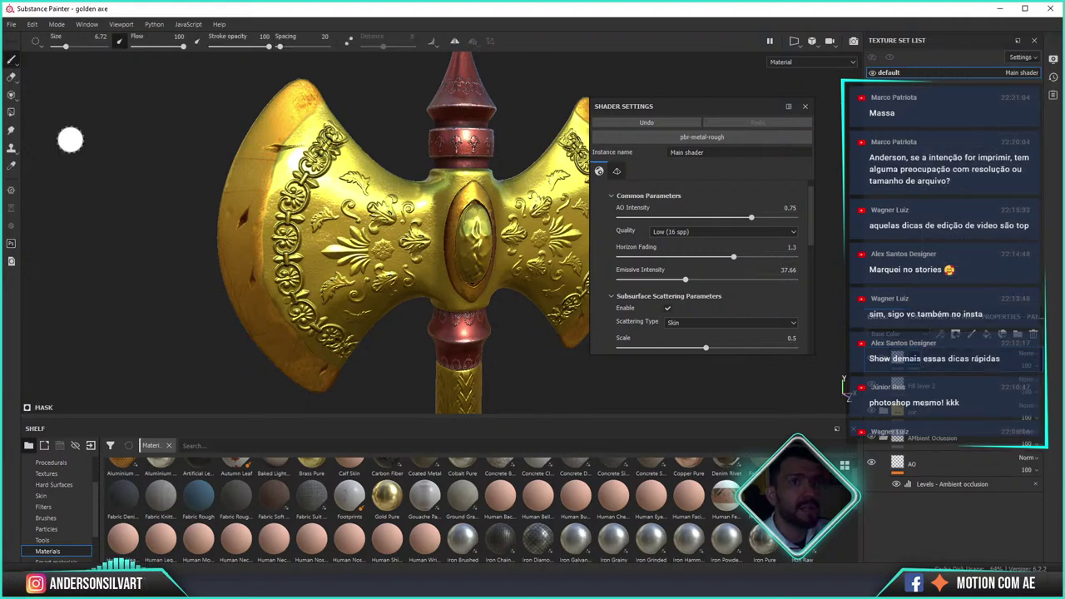
left_click(11, 113)
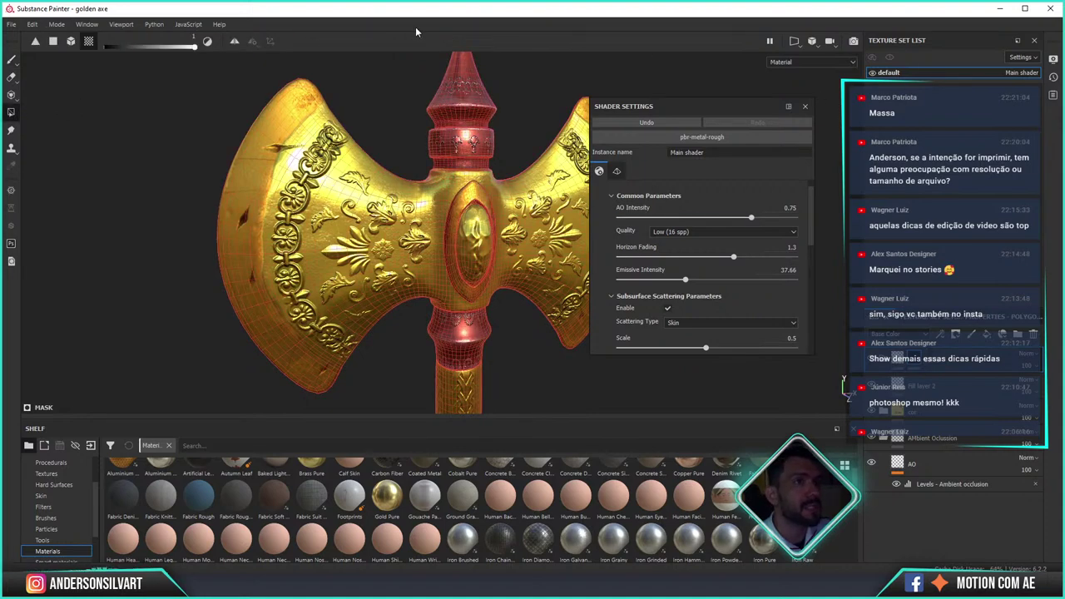
- Switch the viewport to the 2D/3D split view and close Shader Settings
left_click(794, 46)
left_click(807, 64)
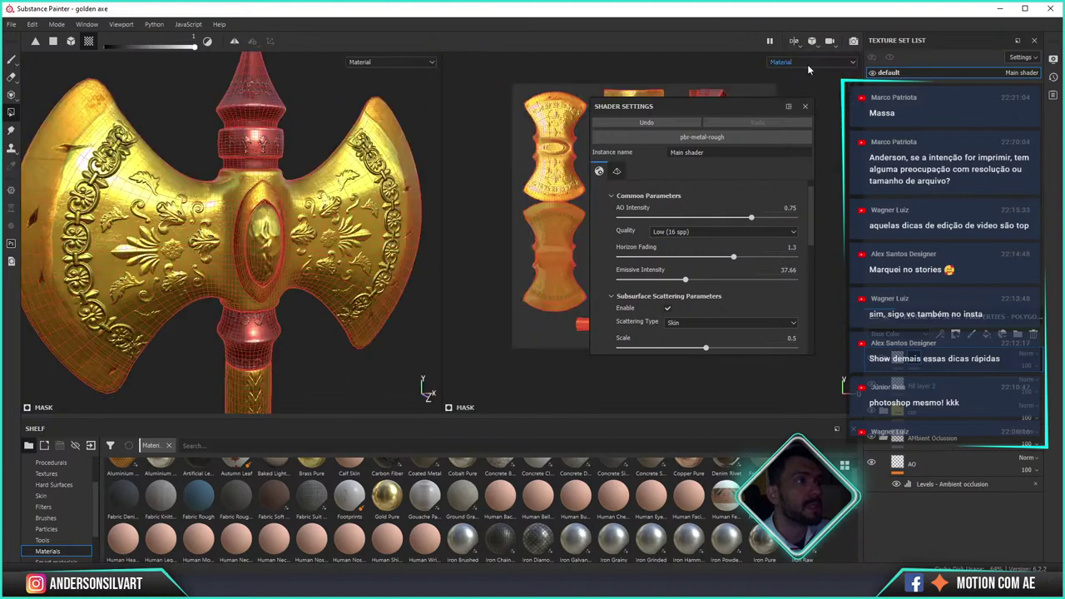
left_click(803, 105)
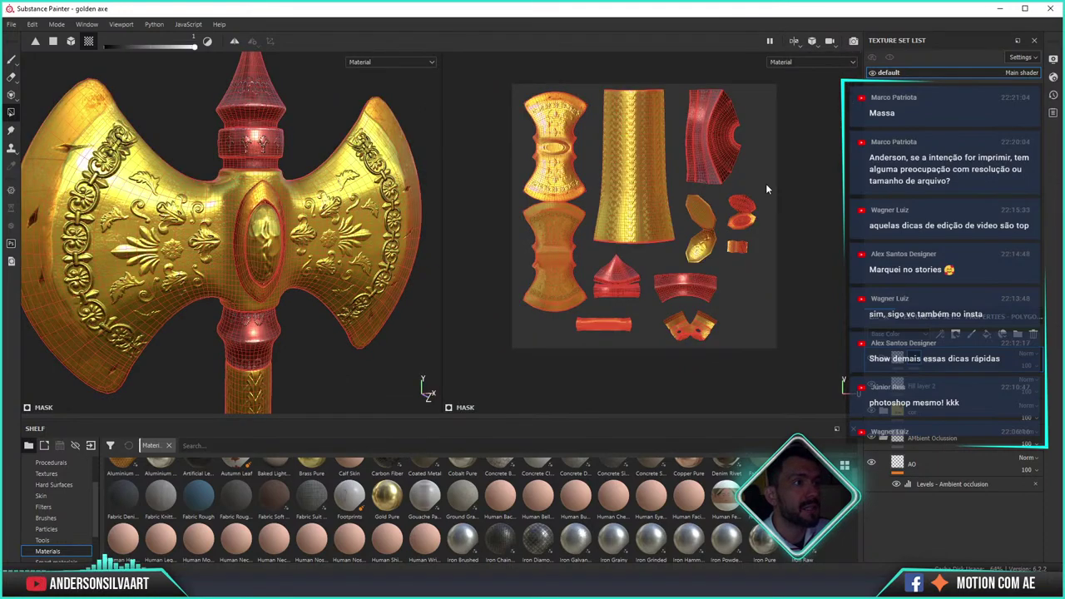
- Box-select the small red UV islands in the 2D view, then add a new fill layer
left_click_drag(773, 175, 739, 235)
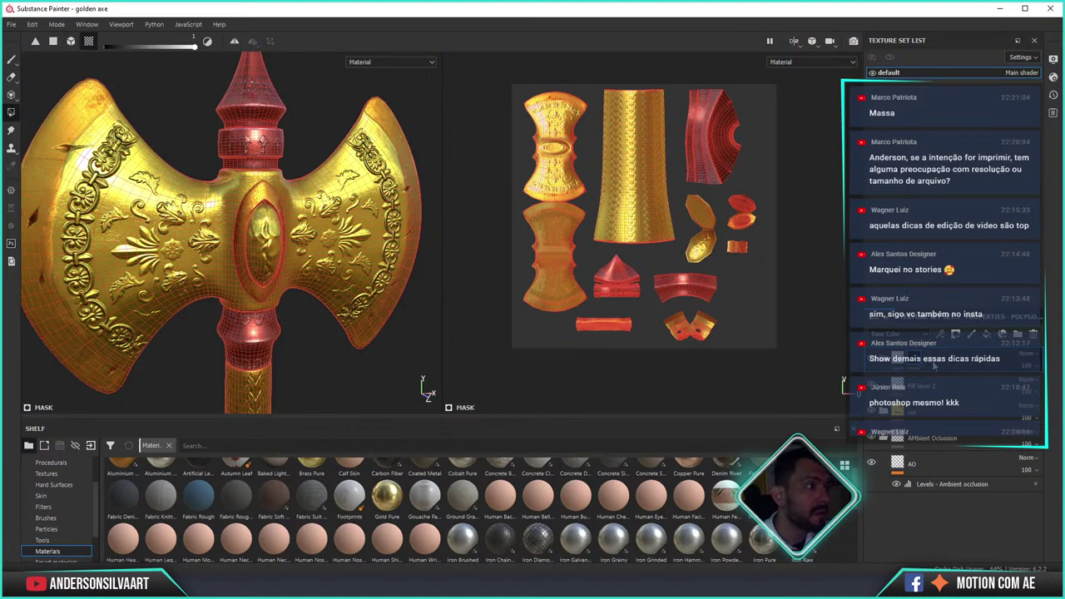
left_click_drag(748, 221, 782, 233)
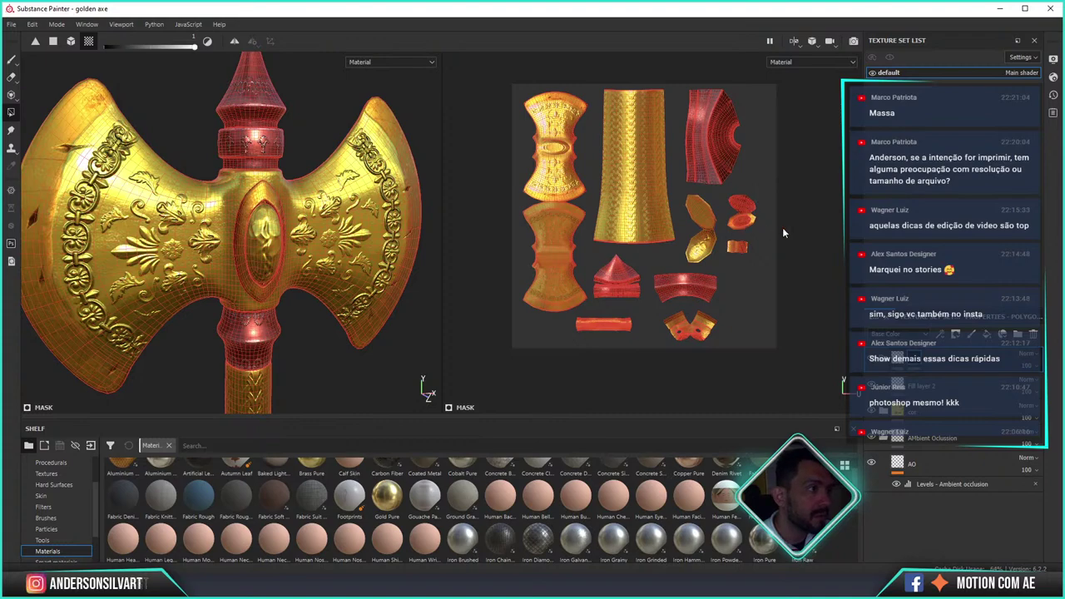
left_click(987, 336)
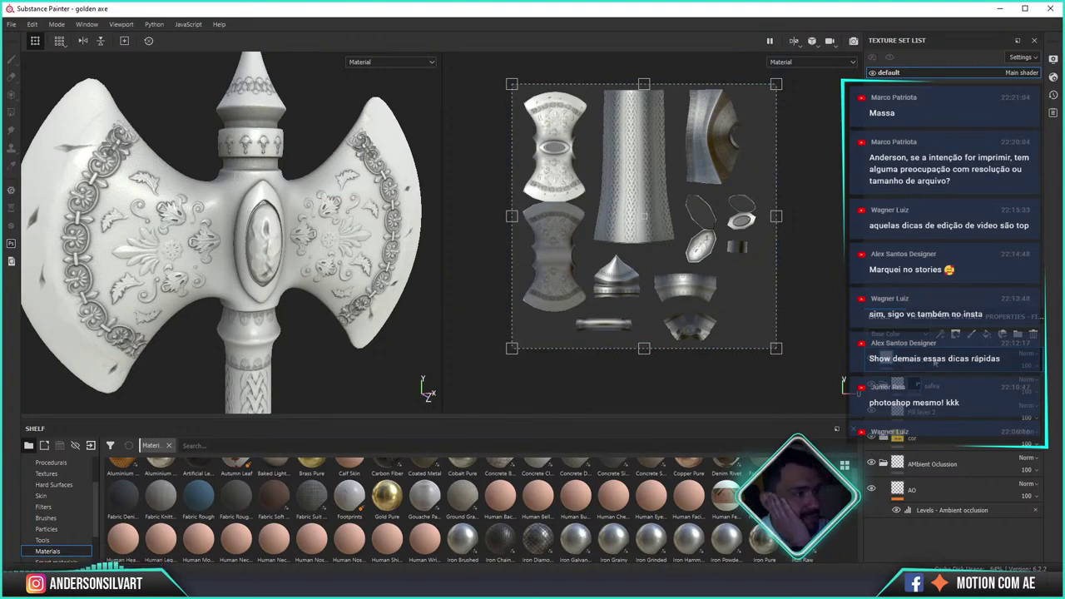
- Restore the gold and red textured look and return to polygon filling on the mask
left_click(890, 391)
key("4")
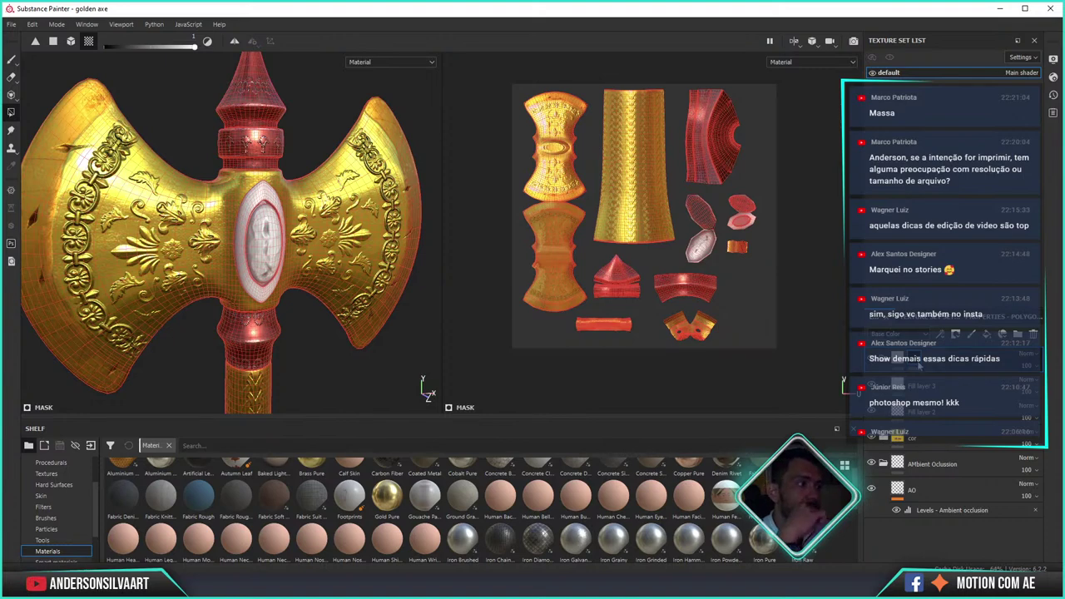
right_click(920, 360)
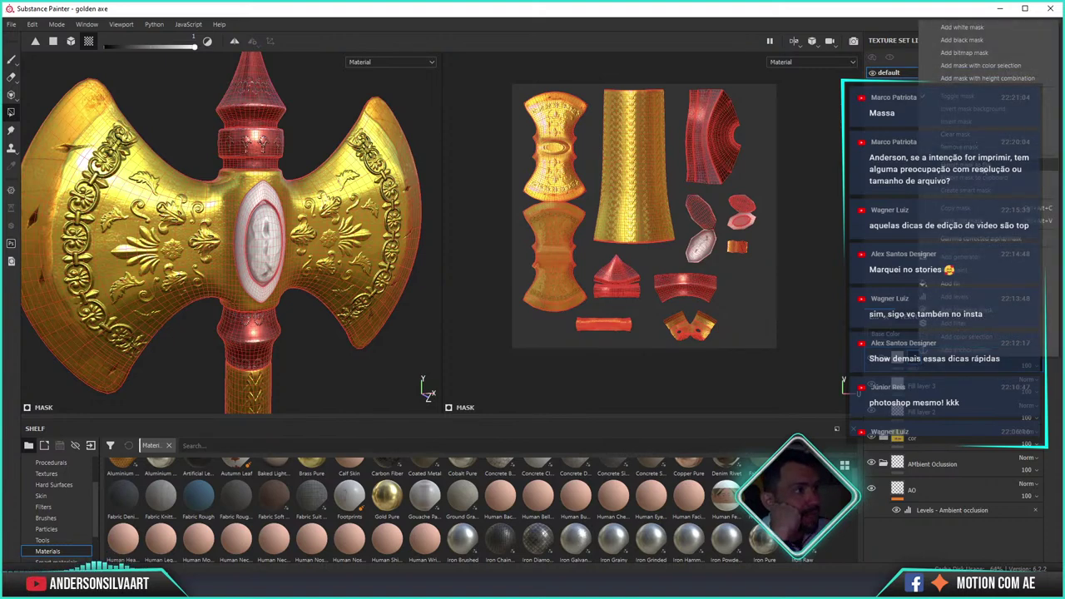
left_click(972, 136)
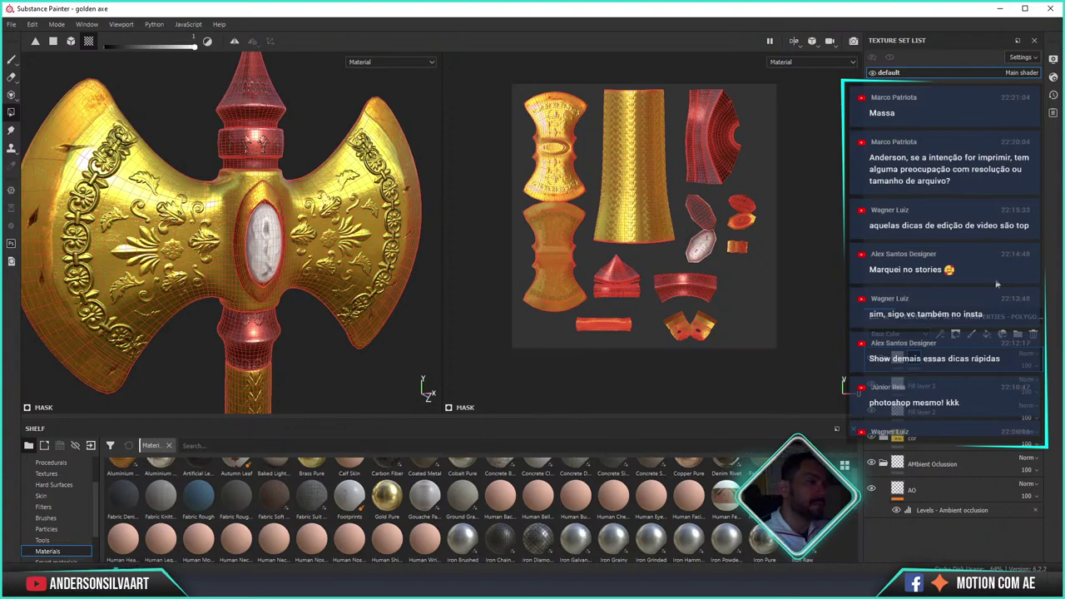
- Turn off the fill layer's color, metal and rough channels so the centre gem turns gold
left_click(939, 395)
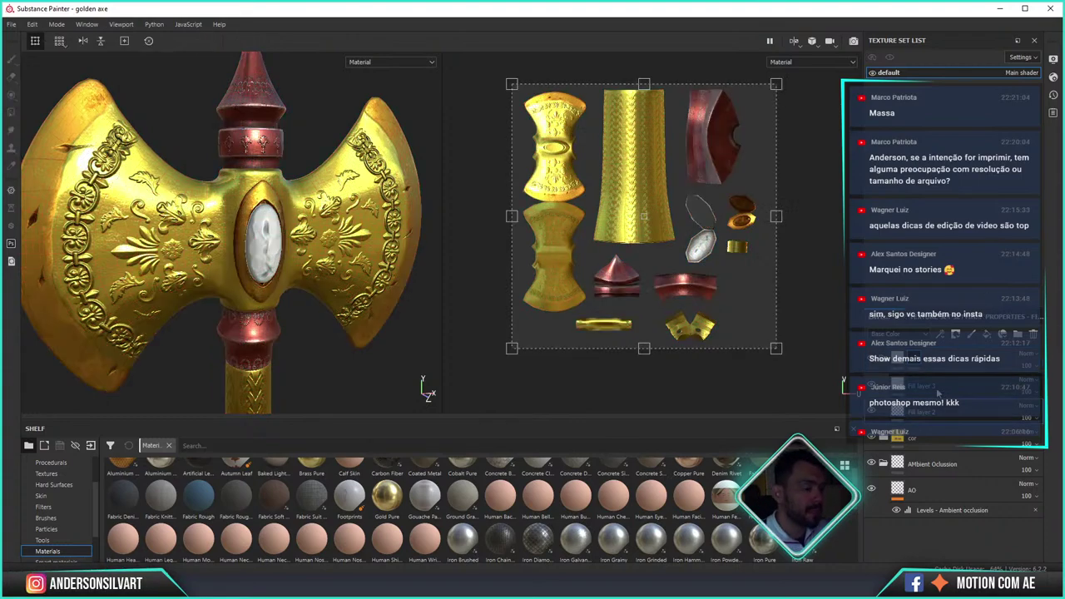
left_click(953, 323)
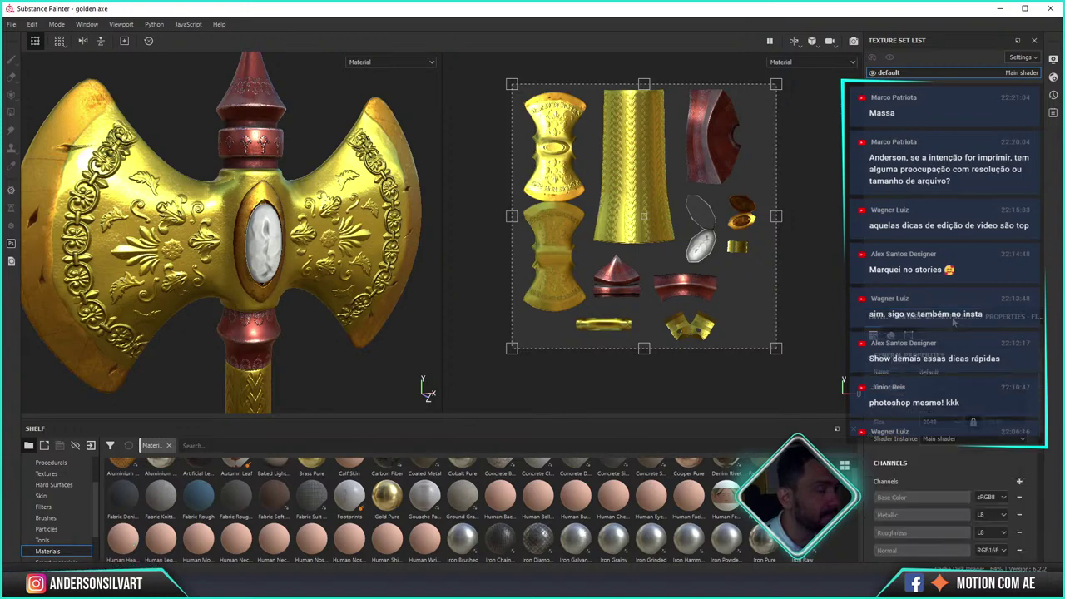
scroll(1036, 412, "down", 5)
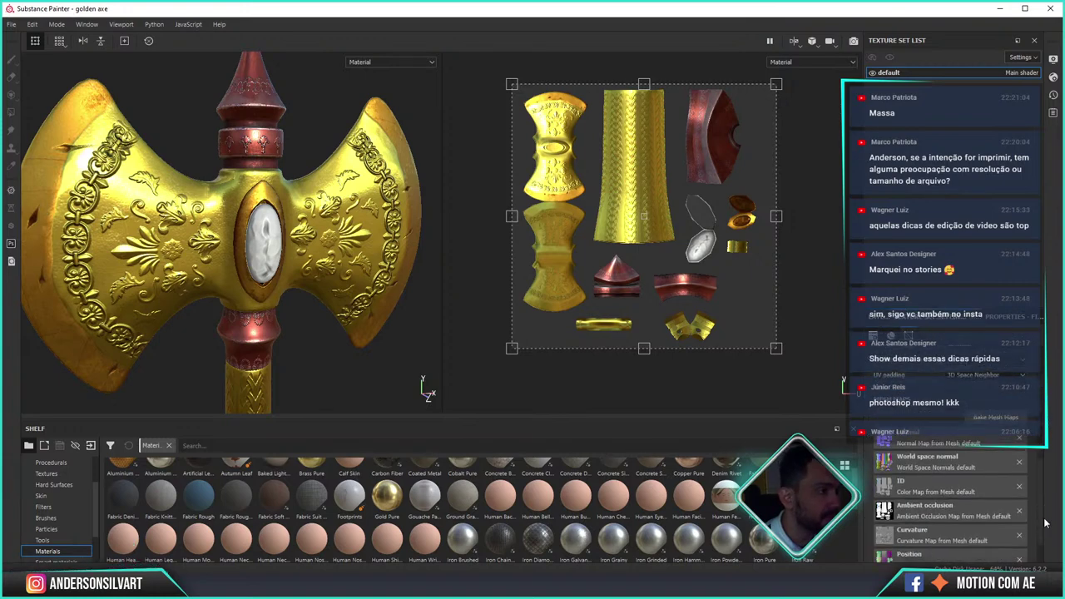
scroll(1024, 402, "up", 5)
left_click(1005, 320)
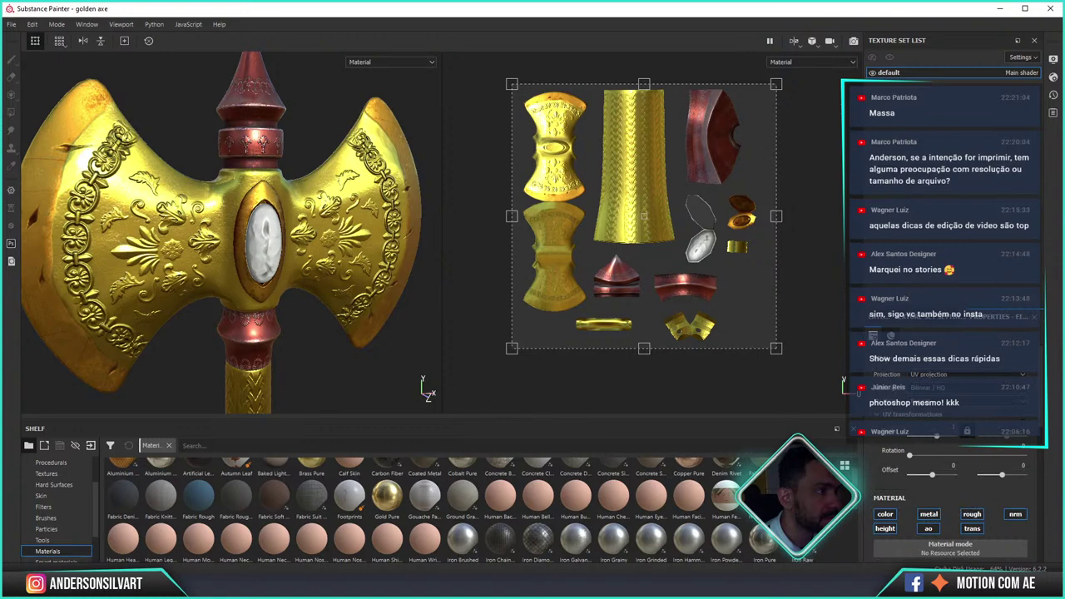
left_click(884, 515)
left_click(928, 514)
left_click(971, 515)
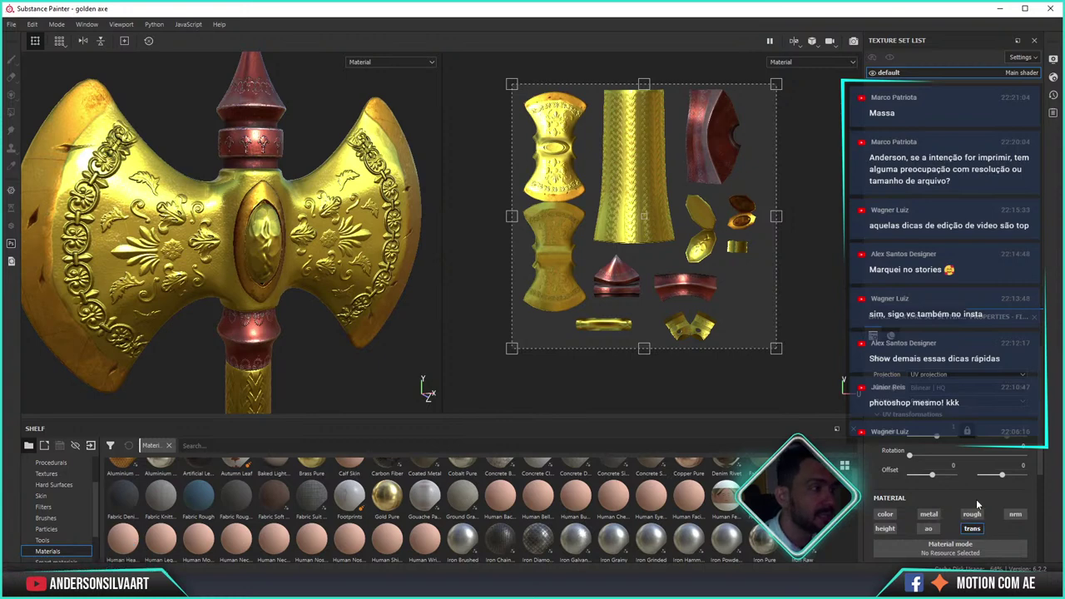
- Open Shader settings from Window > Views and raise Emissive Intensity from 37.66 to 71.52
left_click(121, 24)
mouse_move(87, 24)
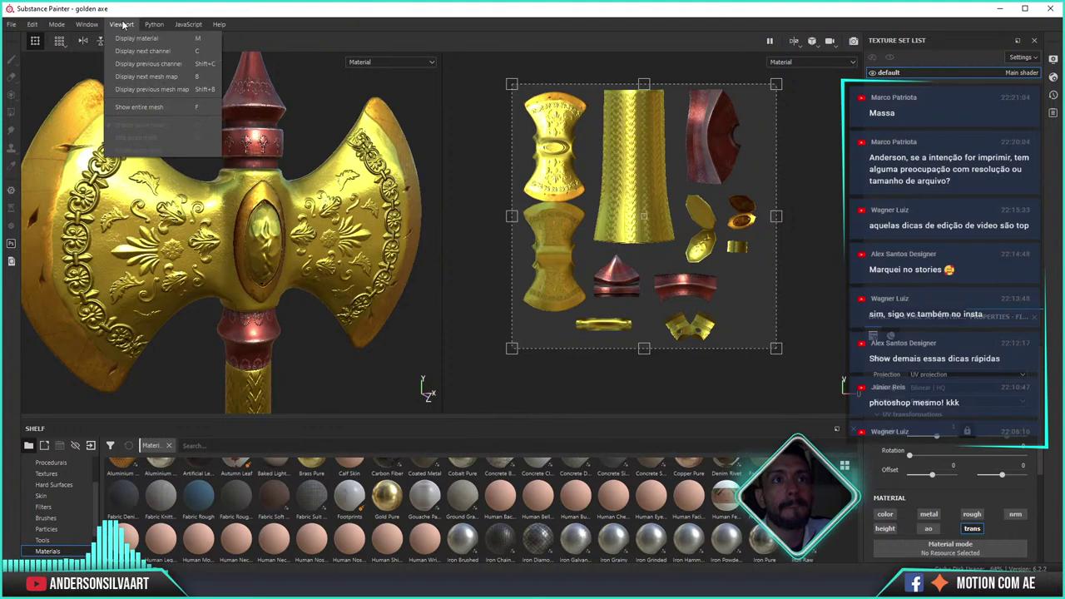
left_click(67, 32)
left_click(87, 24)
mouse_move(90, 38)
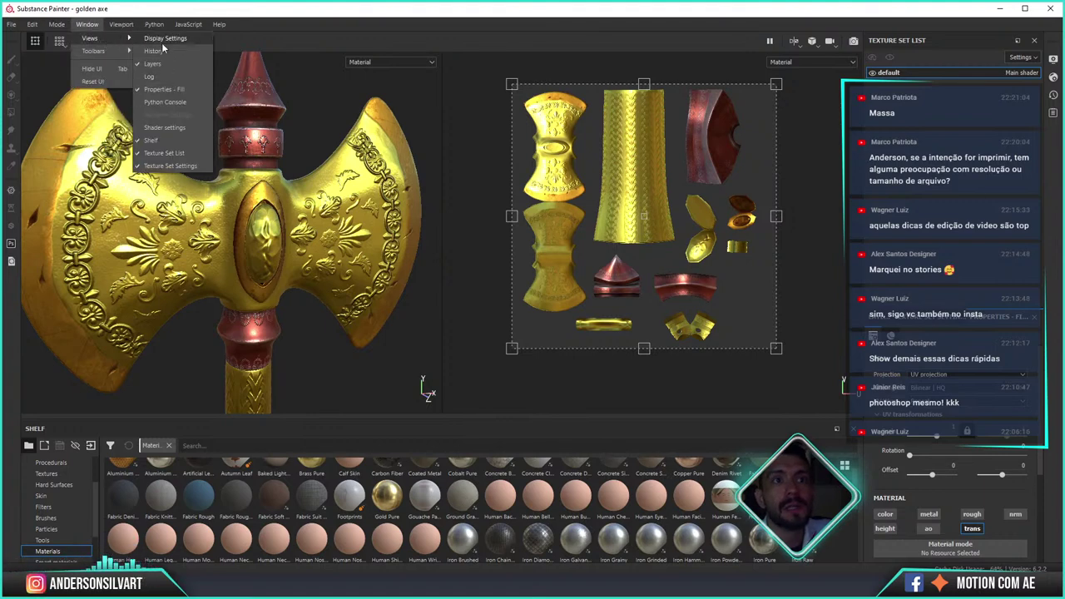
left_click(160, 128)
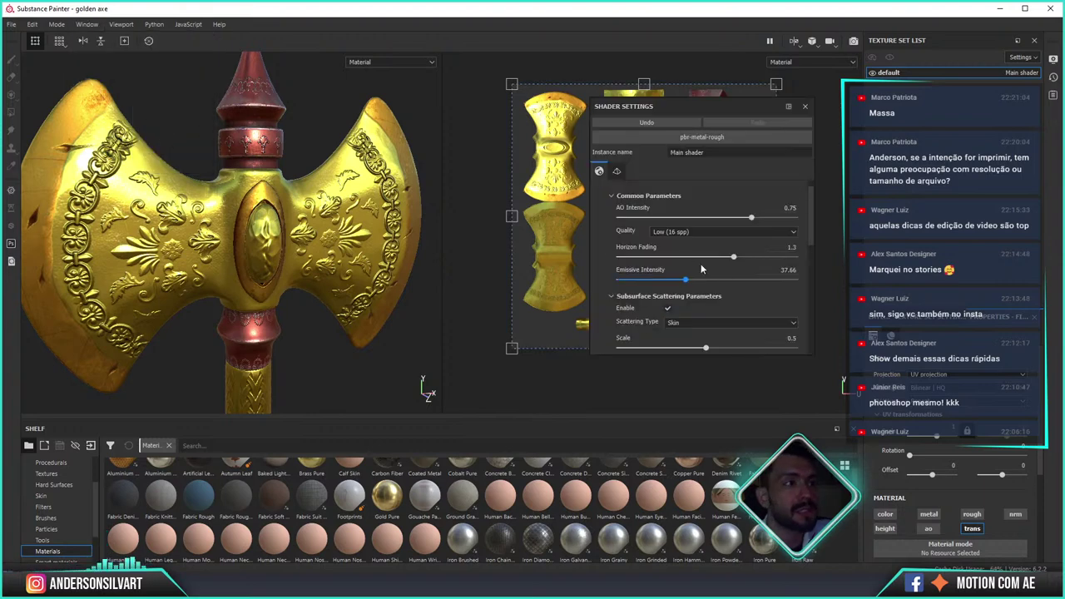
mouse_move(813, 203)
left_mouse_down()
mouse_move(824, 246)
mouse_move(810, 206)
mouse_move(809, 316)
left_mouse_up()
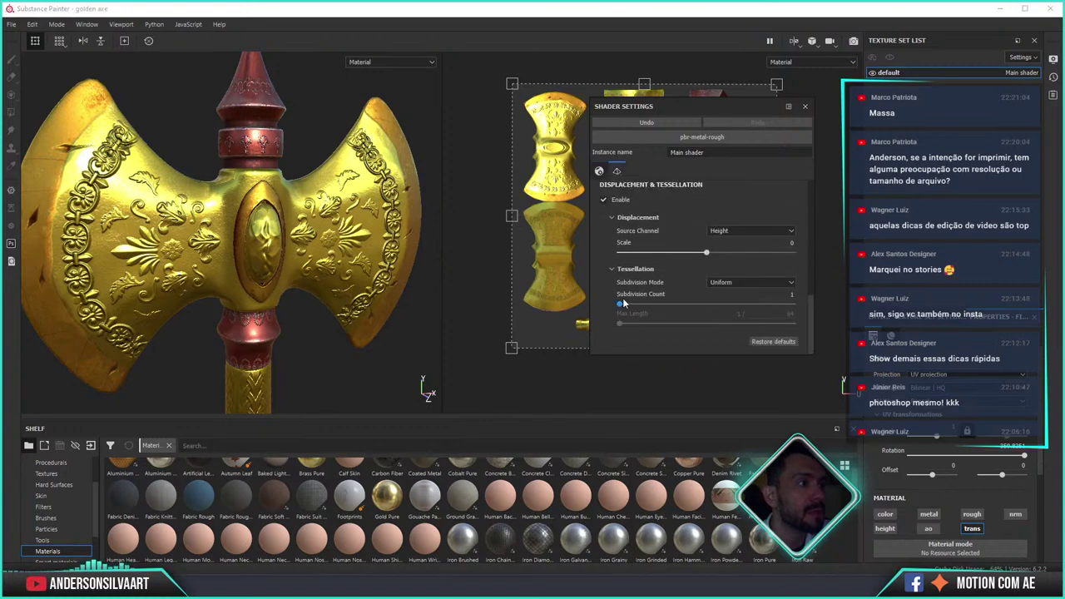
mouse_move(812, 323)
left_mouse_down()
mouse_move(805, 233)
mouse_move(703, 241)
mouse_move(809, 249)
left_mouse_up()
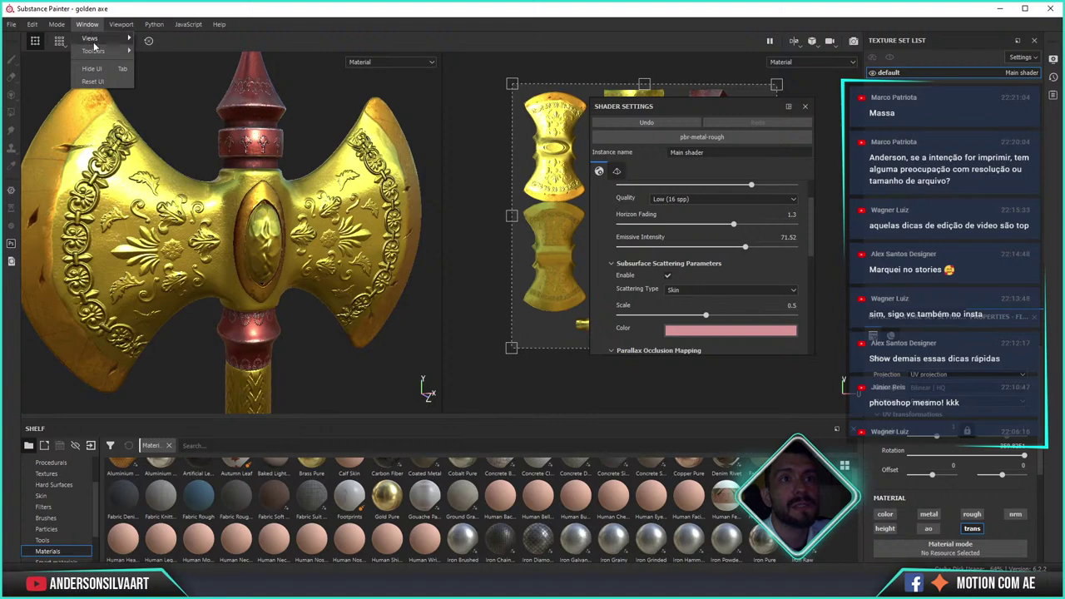
- Dock Display Settings, enable Post Effects and lower the Glare threshold
mouse_move(90, 38)
left_click(183, 39)
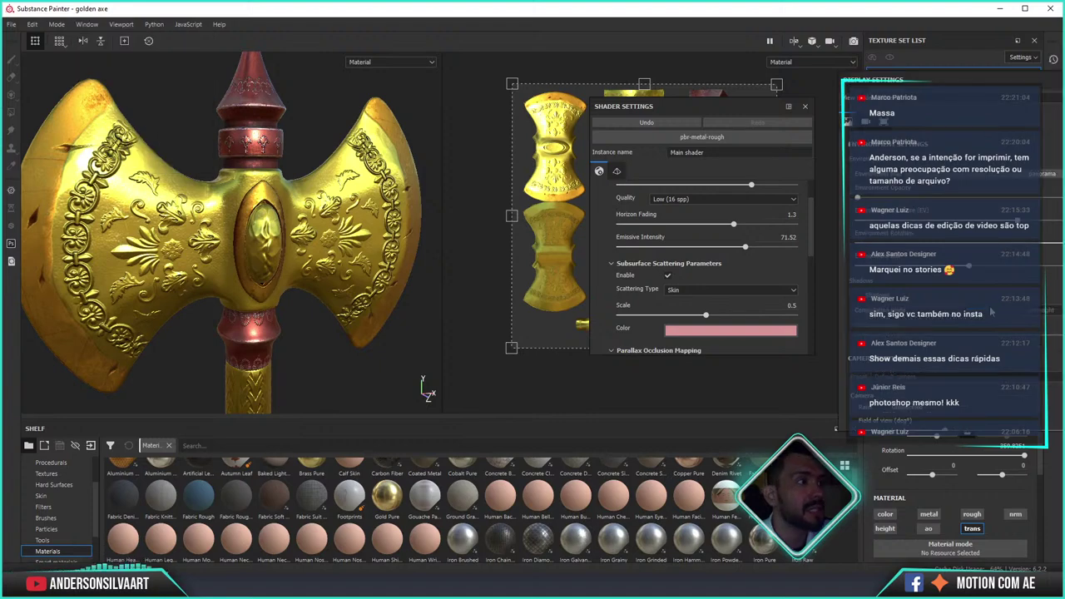
mouse_move(956, 79)
left_mouse_down()
mouse_move(963, 123)
mouse_move(939, 65)
left_mouse_up()
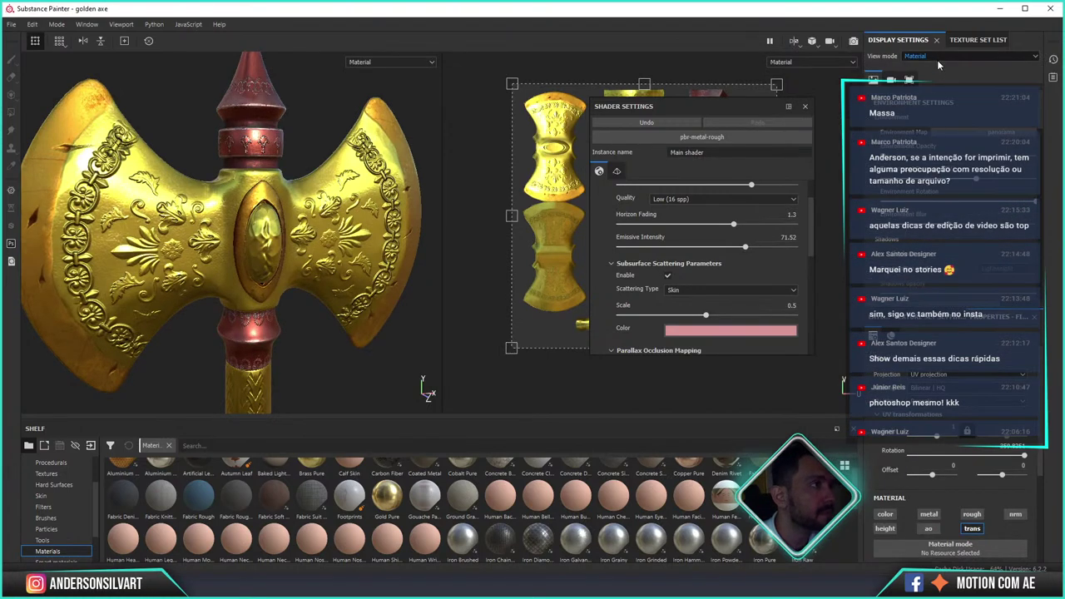
scroll(979, 198, "down", 3)
scroll(982, 185, "down", 2)
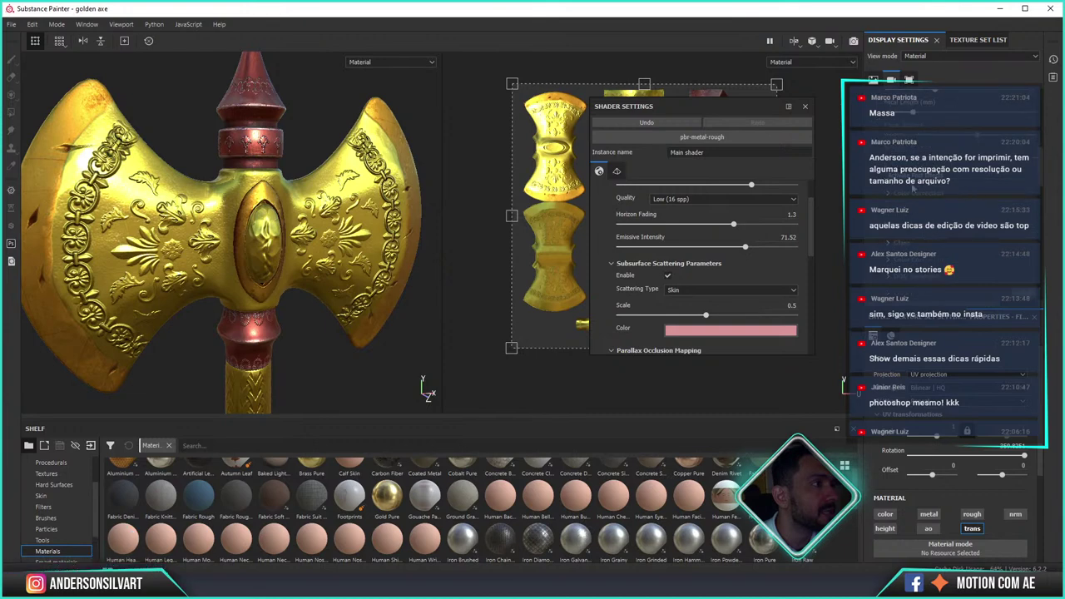
left_click(874, 179)
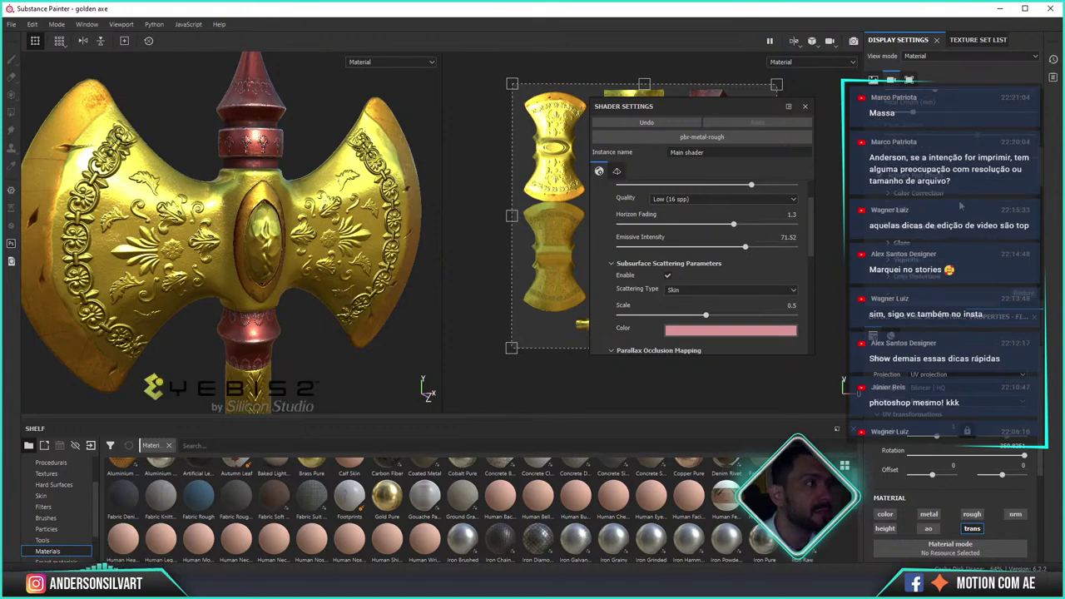
left_click(889, 244)
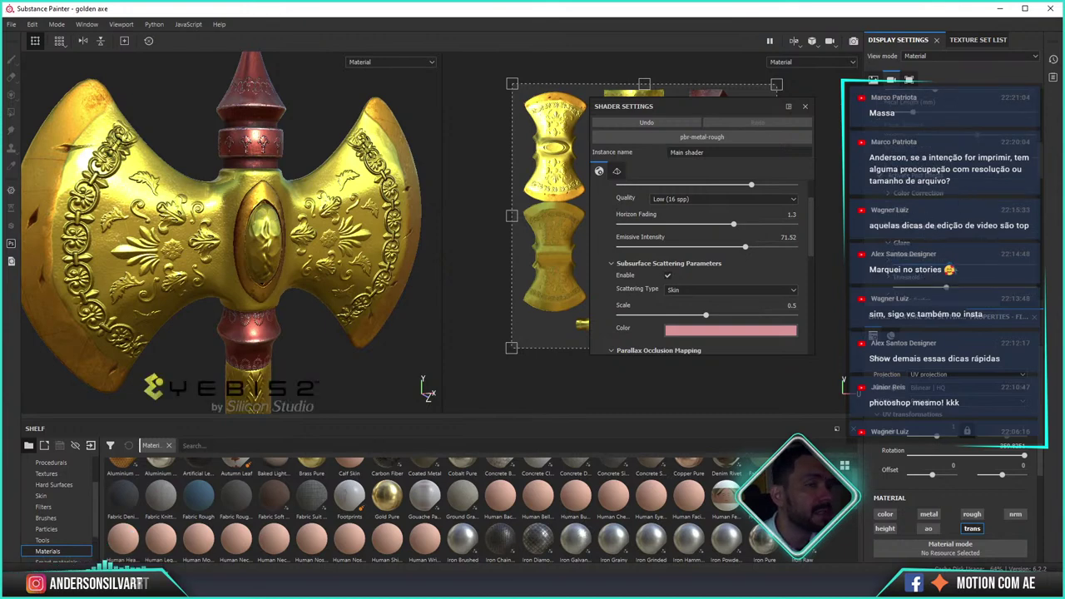
left_click_drag(993, 275, 979, 267)
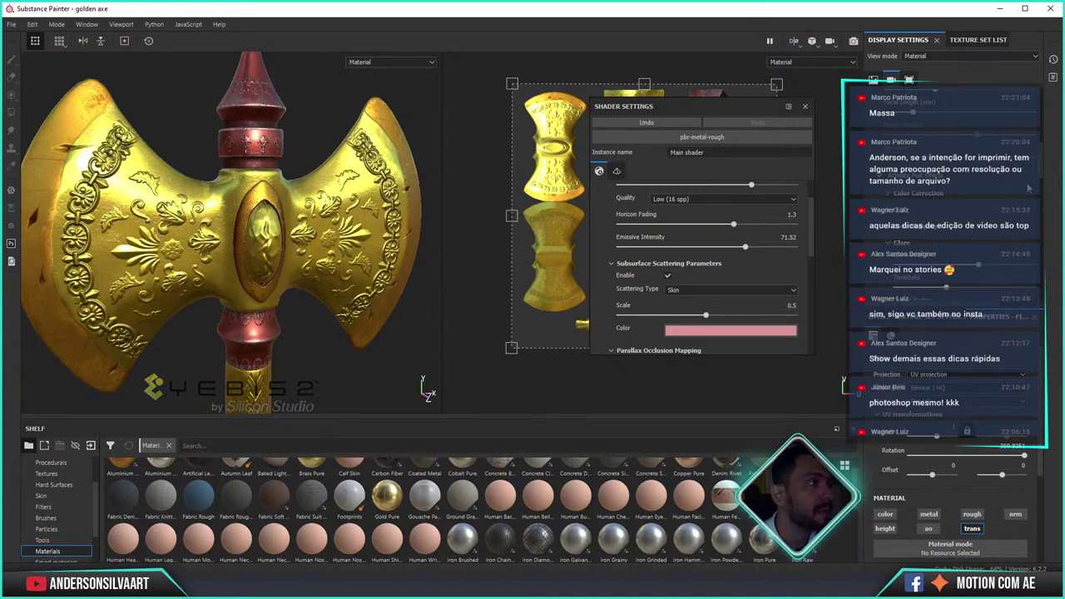
- Close Shader Settings and show the axe alone in a 3D-only view
left_click(804, 108)
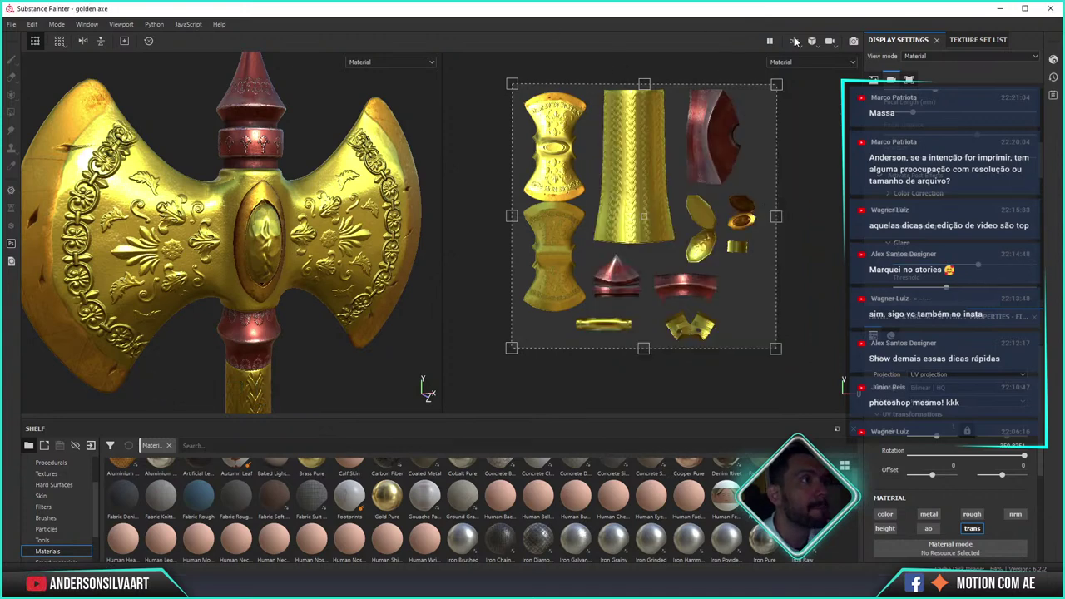
left_click(796, 45)
left_click(817, 72)
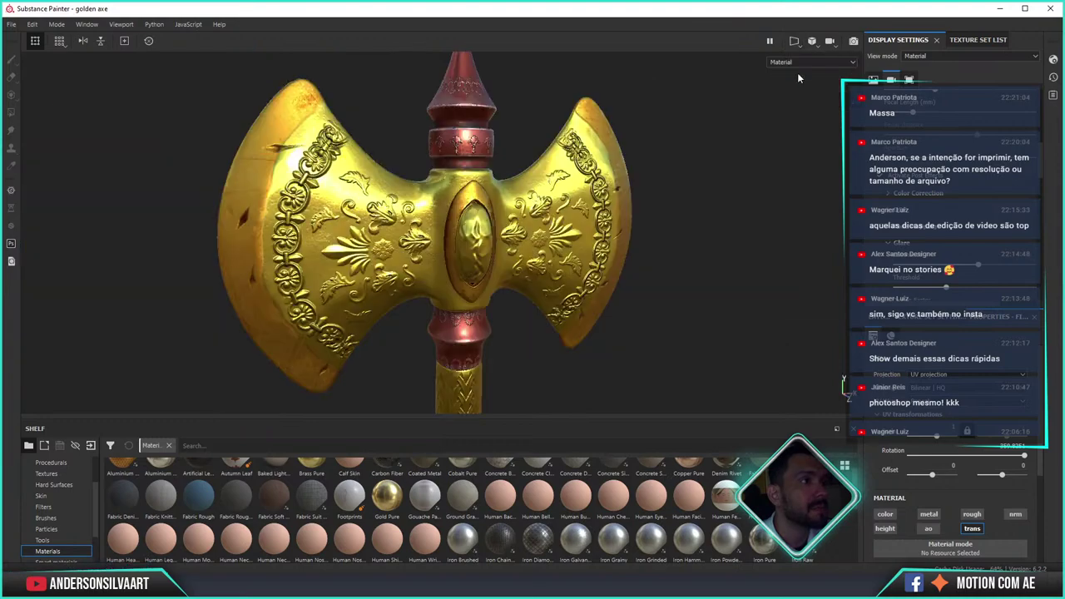
left_click_drag(732, 241, 718, 221, "alt")
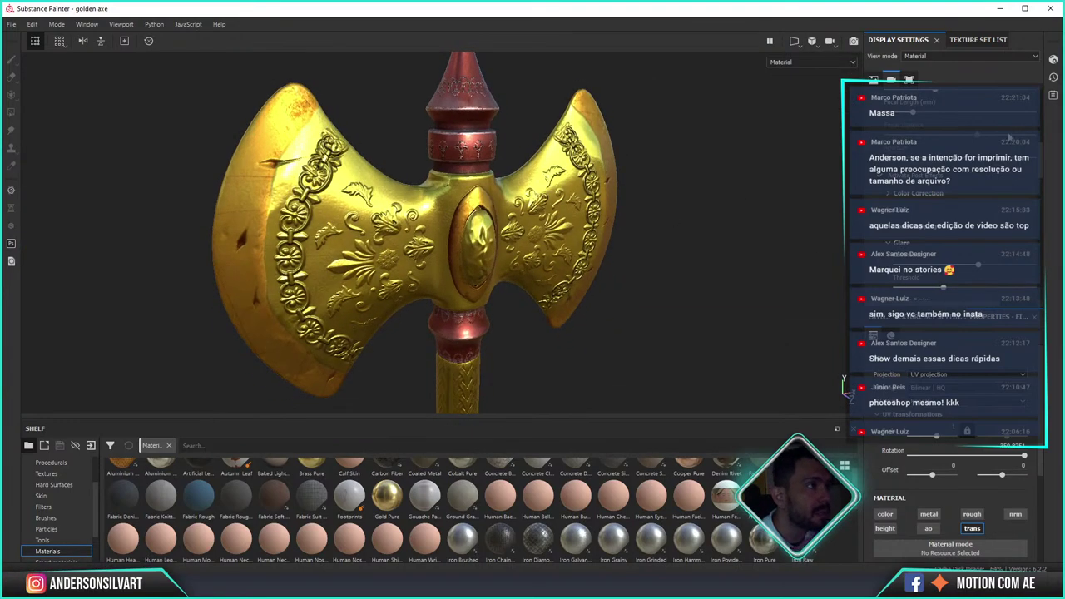
scroll(1009, 137, "up", 5)
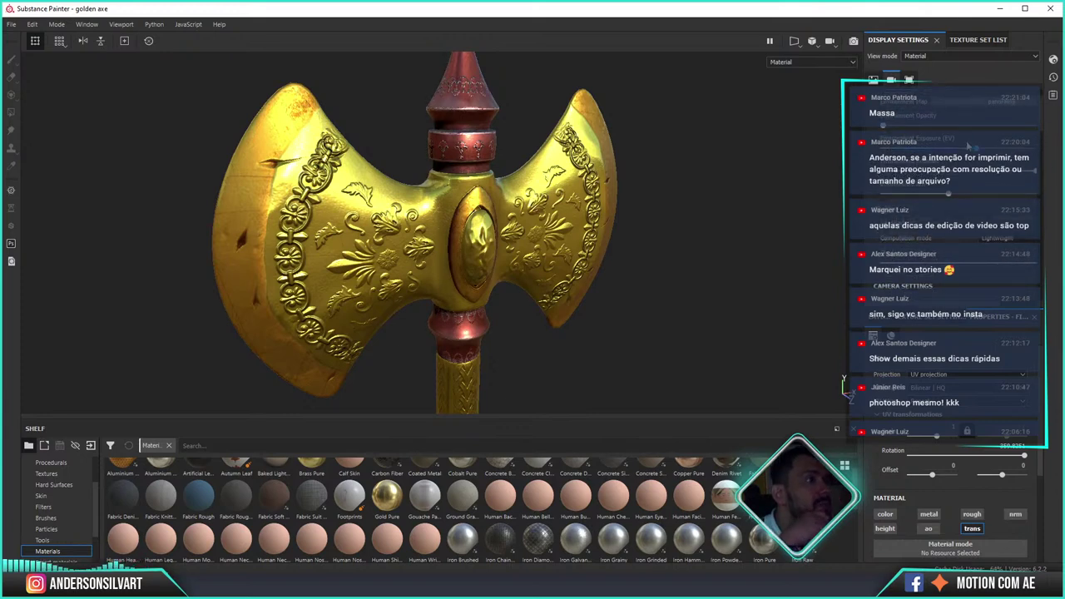
- Fine-tune exposure and a post-effect setting, collapse lens distortion, and return to the layer stack
left_click_drag(967, 147, 979, 149)
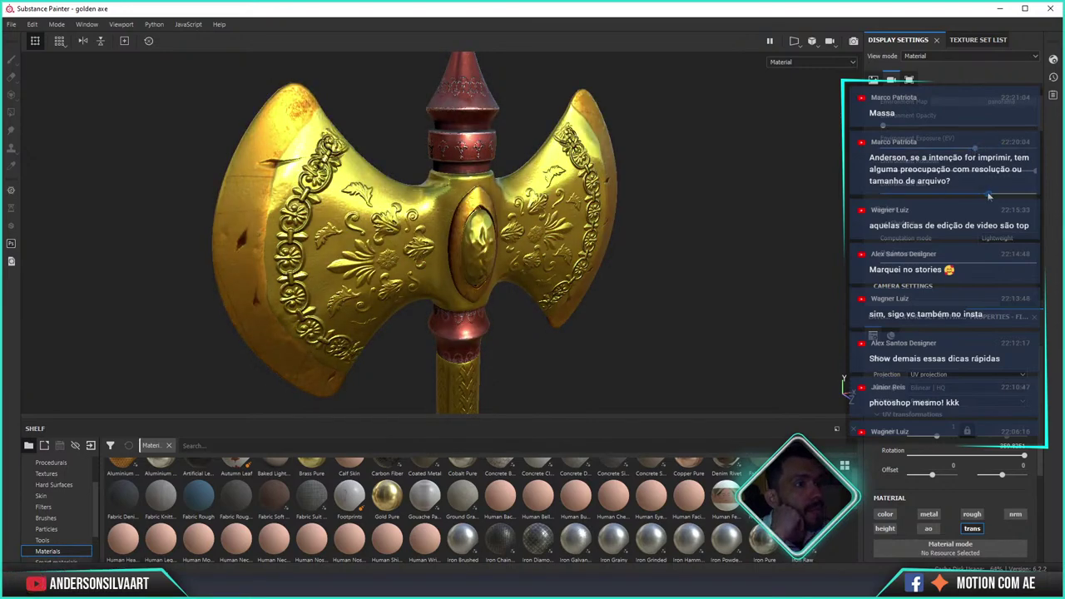
scroll(1042, 110, "up", 2)
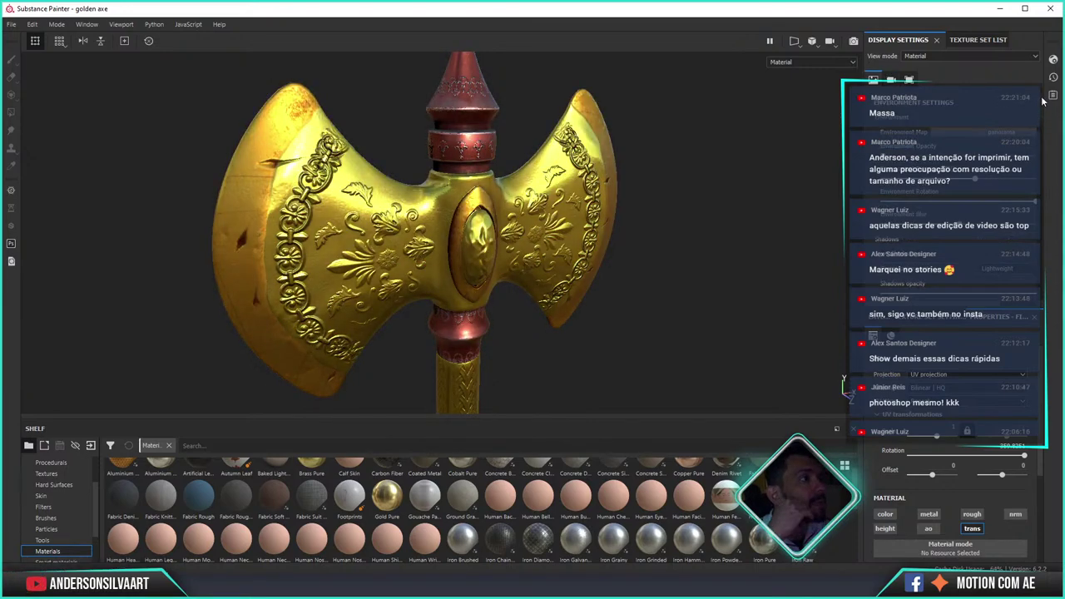
scroll(1043, 100, "down", 5)
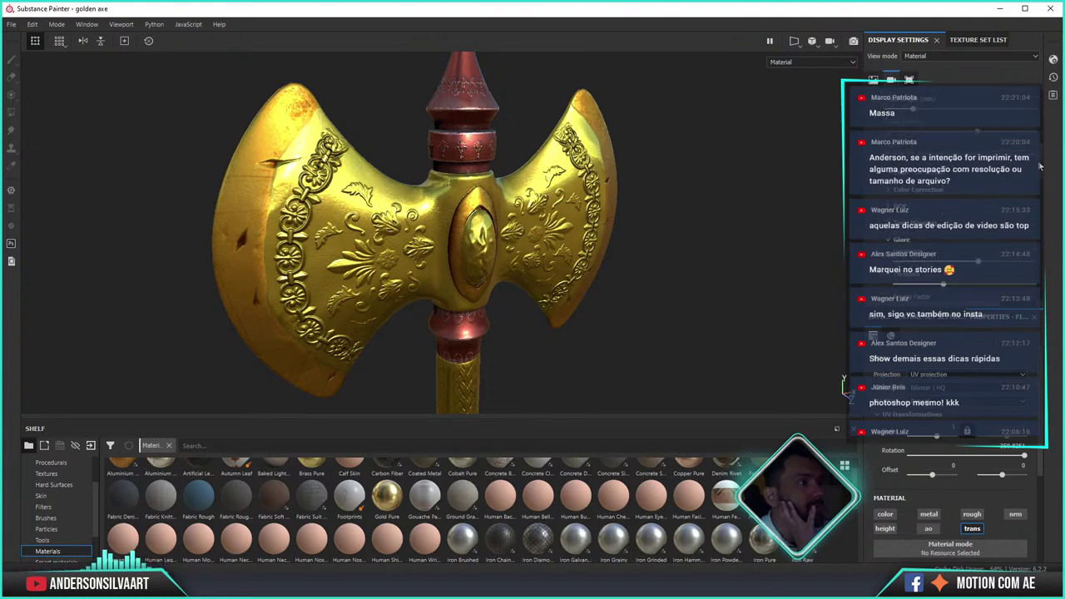
scroll(1039, 167, "down", 4)
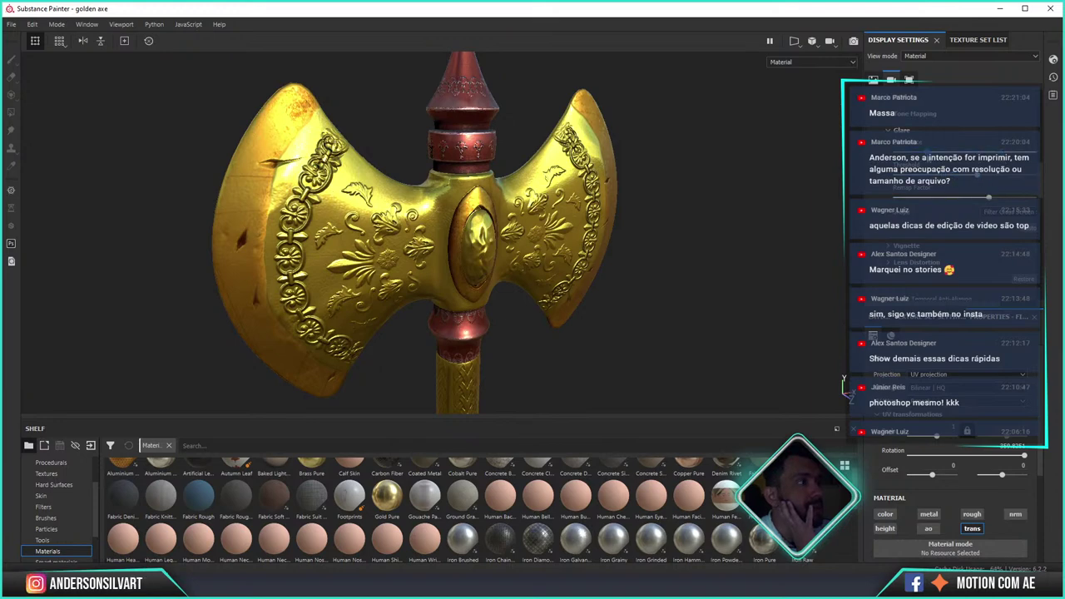
left_click_drag(991, 196, 998, 196)
left_click(890, 247)
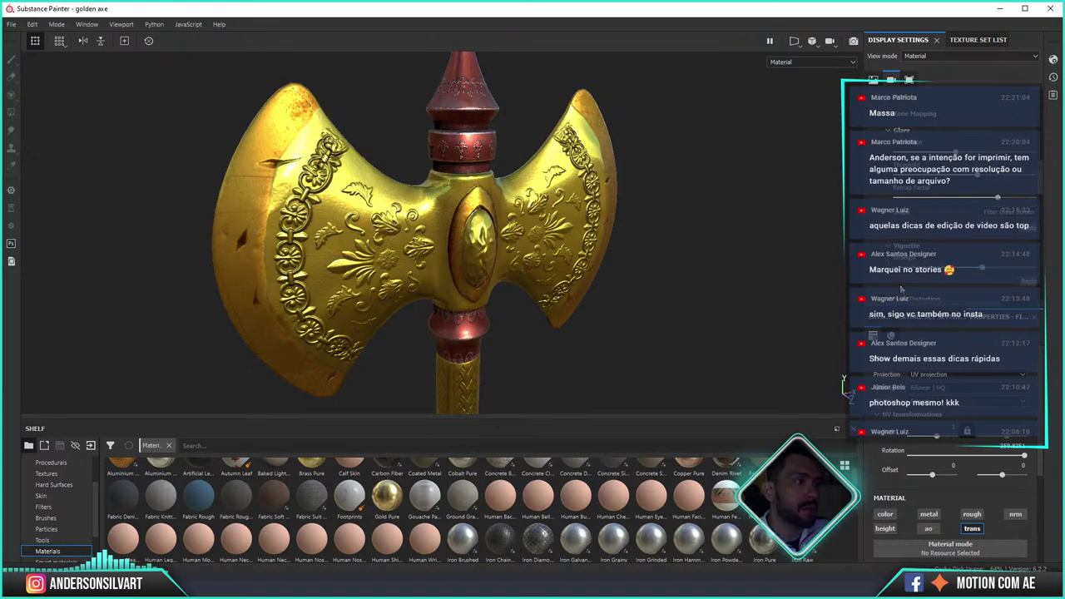
left_click(883, 322)
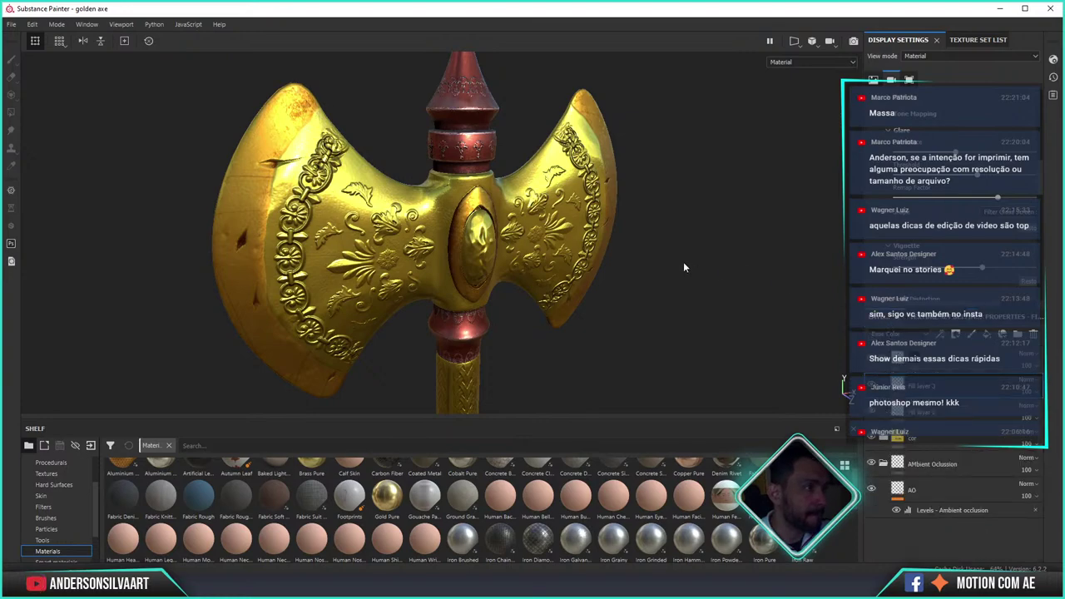
- Switch to the paint brush and scroll down to its material channel settings
left_click_drag(689, 269, 671, 267, "alt")
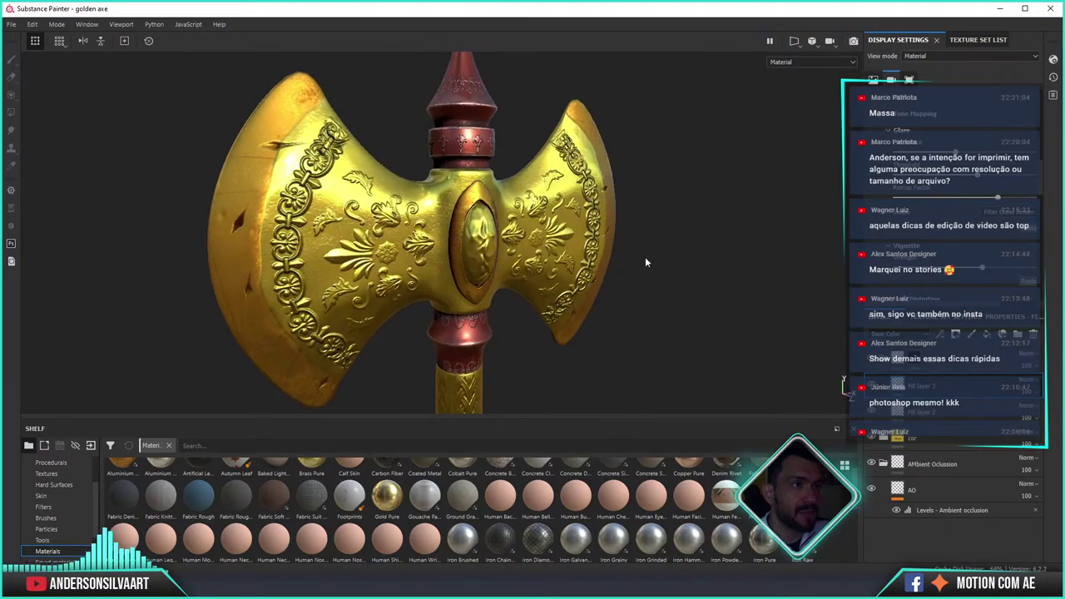
left_click(85, 27)
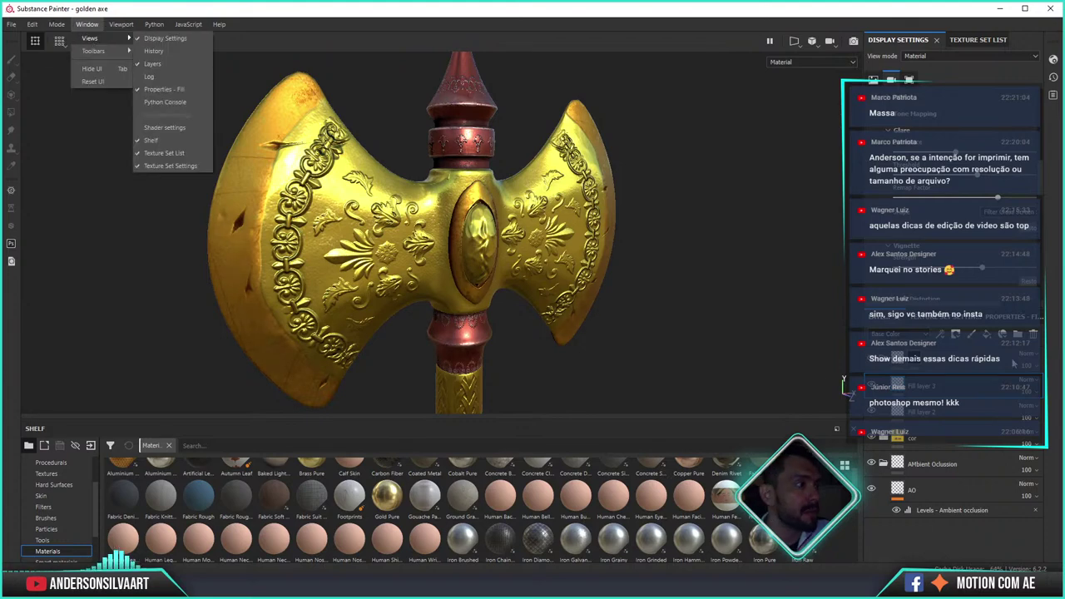
key("Escape")
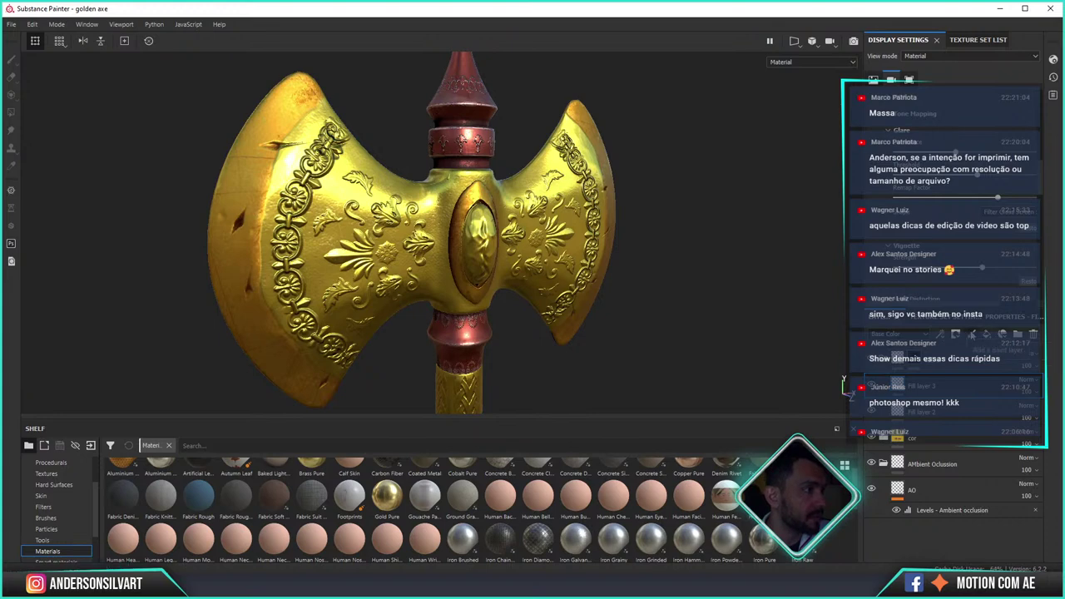
key("1")
scroll(959, 372, "up", 1)
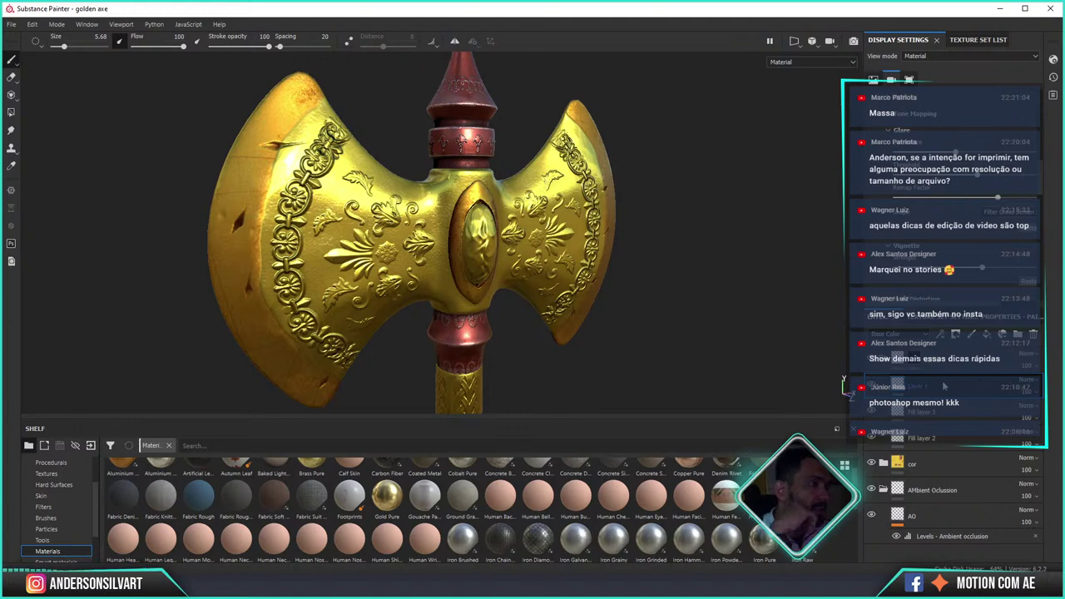
scroll(965, 358, "down", 5)
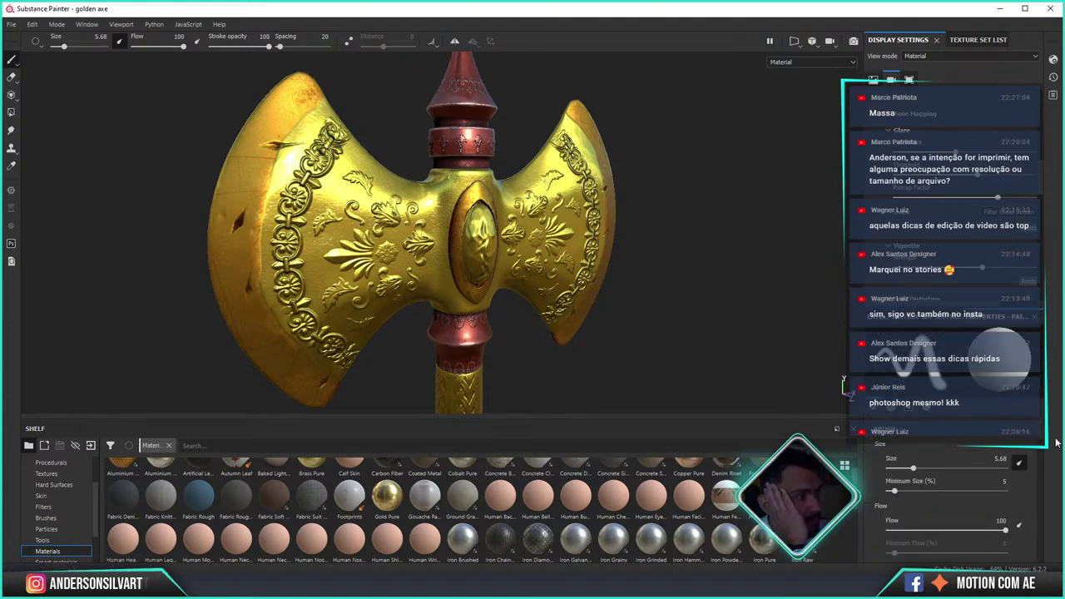
scroll(883, 469, "down", 2)
scroll(883, 469, "down", 2)
scroll(882, 469, "down", 2)
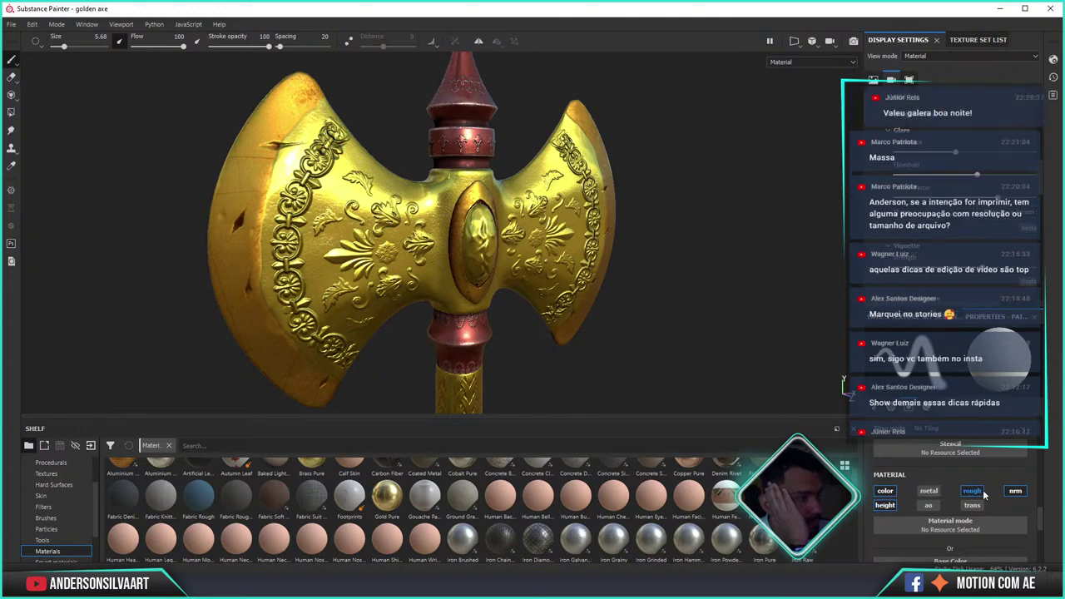
- Enable the brush's transmissive channel with a red colour, then save the project
left_click(885, 491)
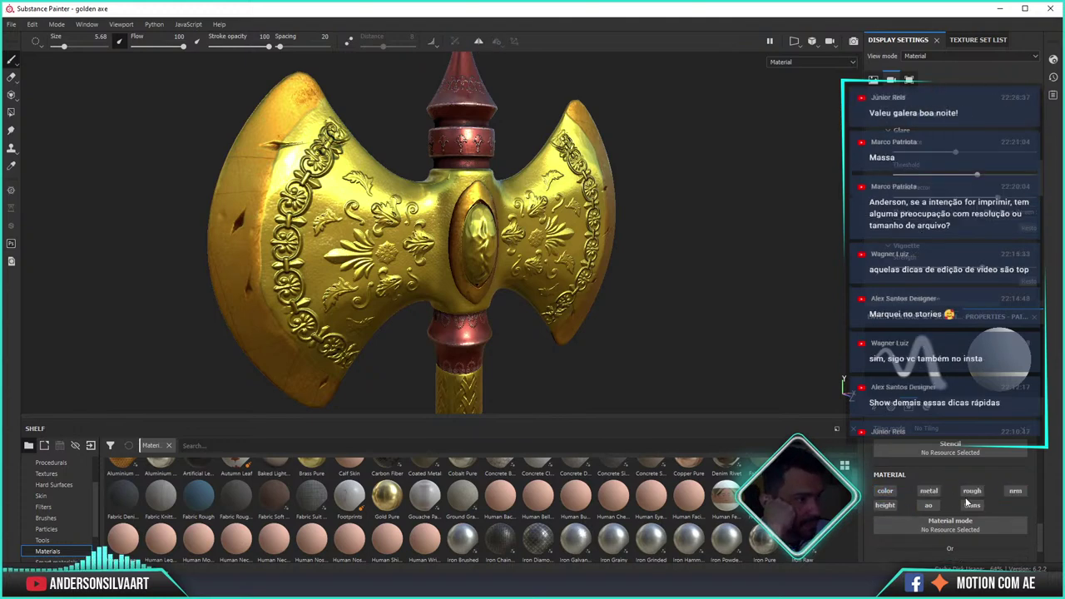
left_click(972, 505)
scroll(1040, 531, "down", 1)
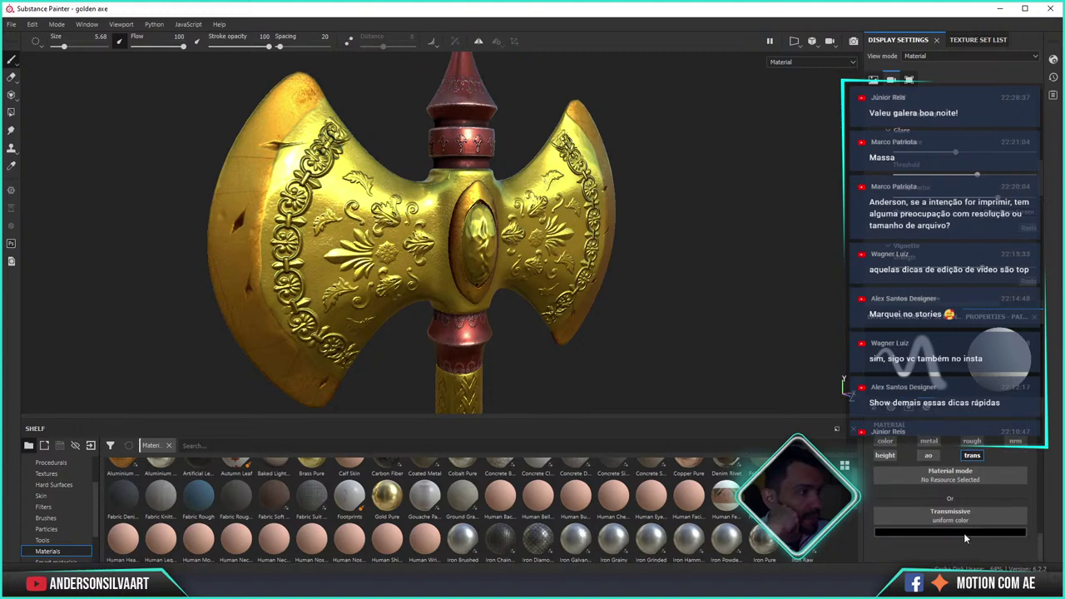
left_click(949, 532)
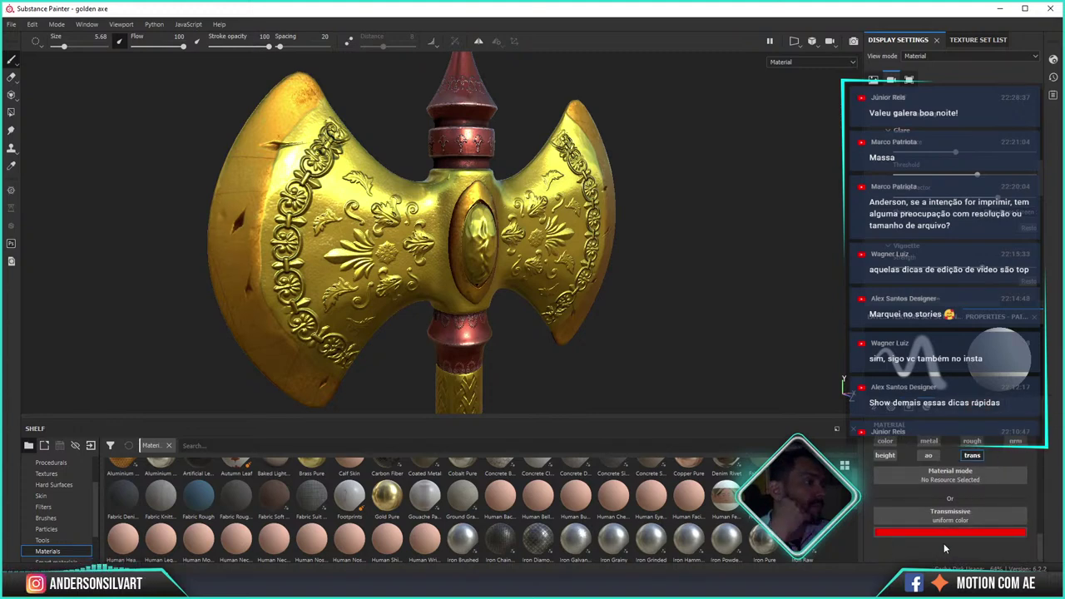
scroll(1045, 195, "down", 2)
scroll(1045, 195, "down", 1)
scroll(1044, 204, "down", 1)
scroll(1043, 217, "down", 1)
scroll(1041, 233, "down", 1)
scroll(1041, 237, "down", 2)
scroll(1039, 249, "down", 2)
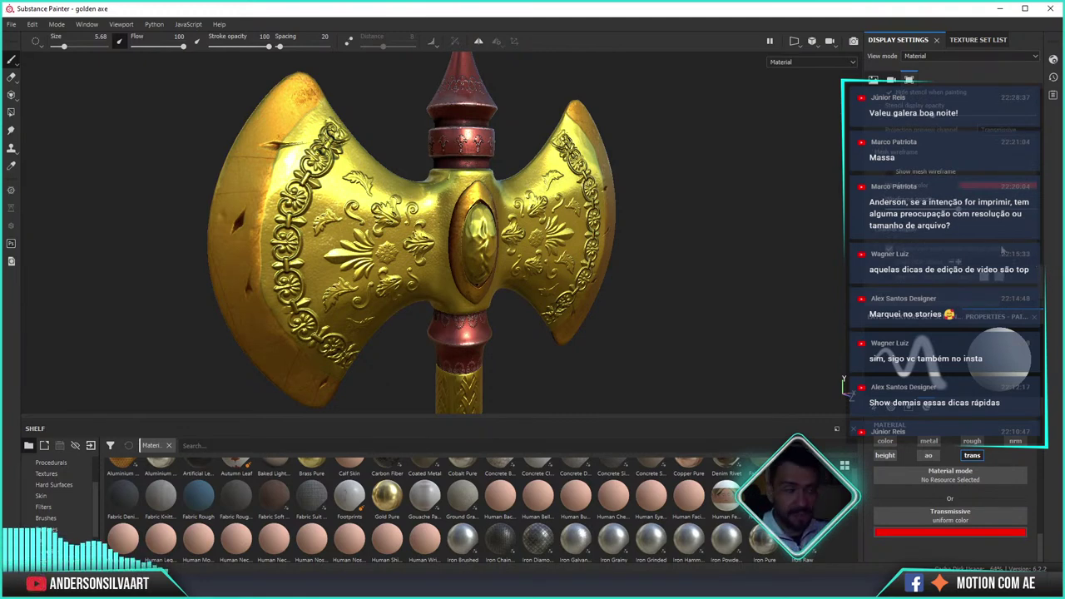
left_click(11, 25)
left_click(34, 131)
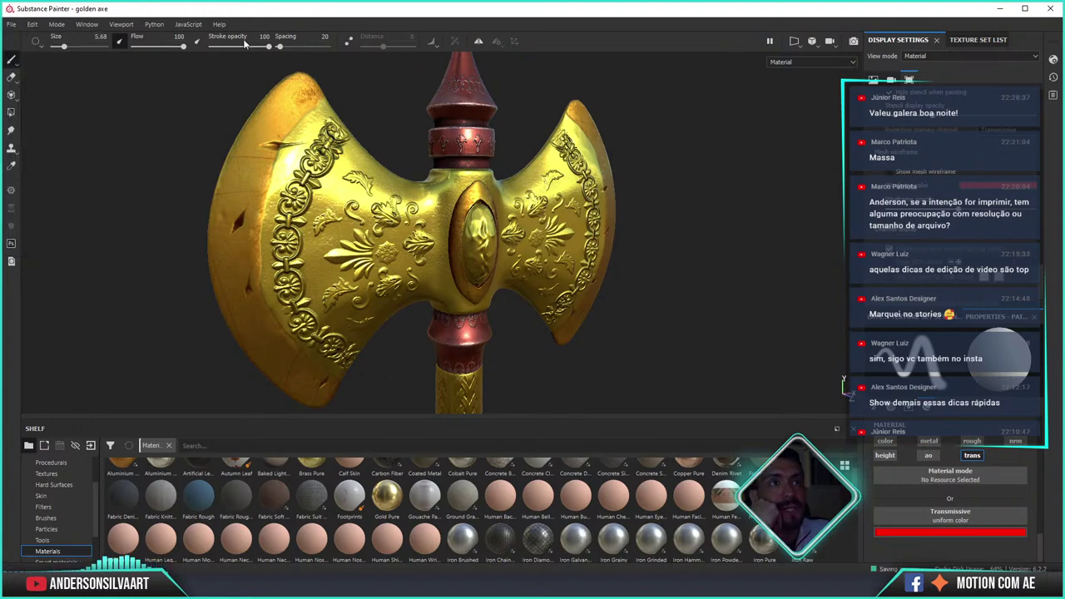
- Render the axe in Iray over the outdoor landscape environment
left_click(853, 41)
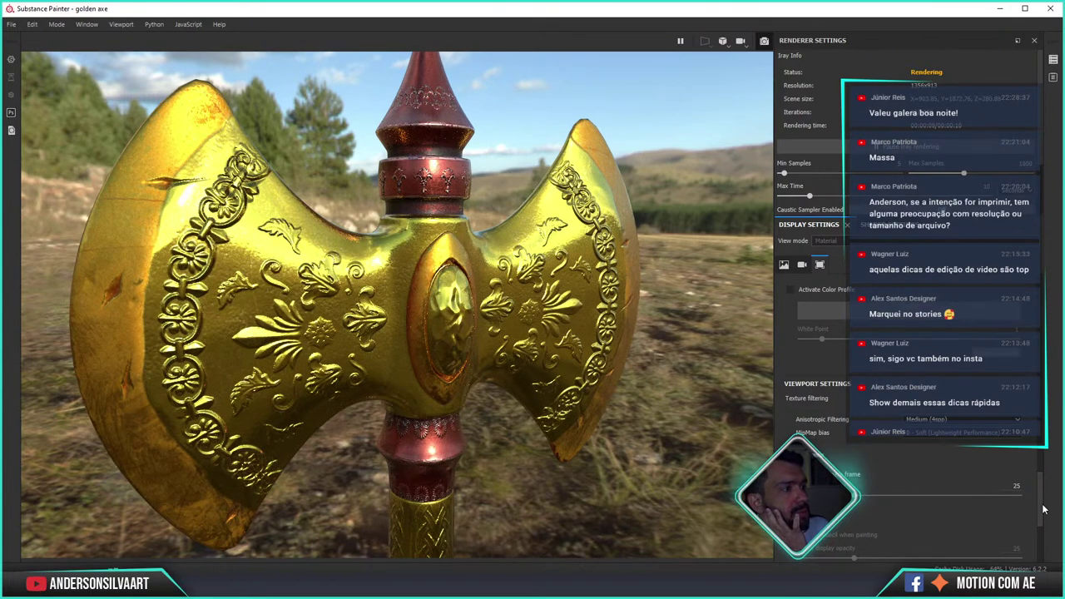
left_click_drag(1047, 472, 1045, 362)
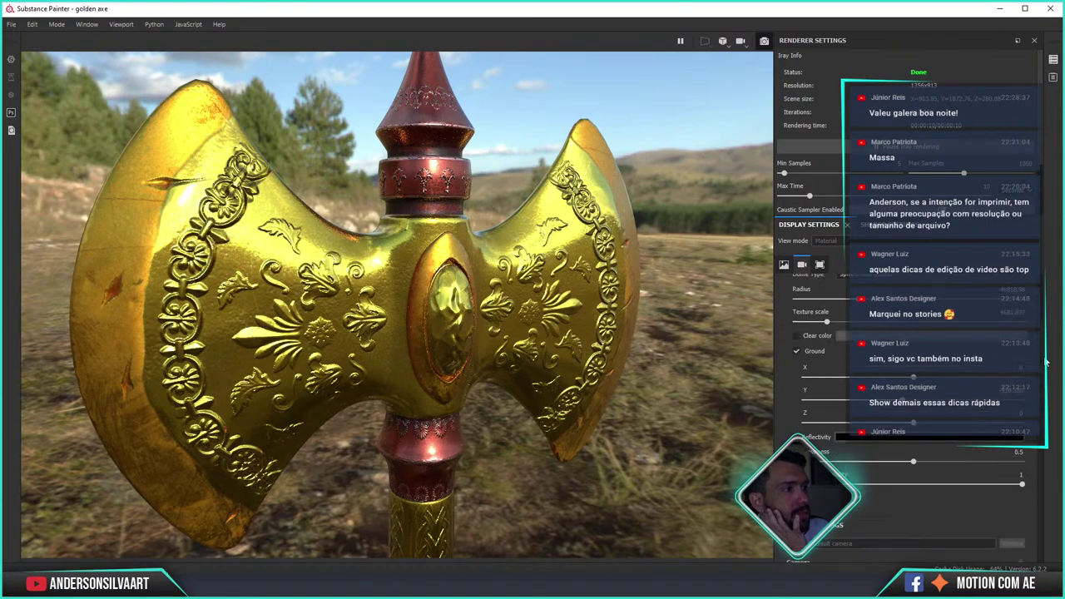
left_click_drag(1047, 397, 1046, 406)
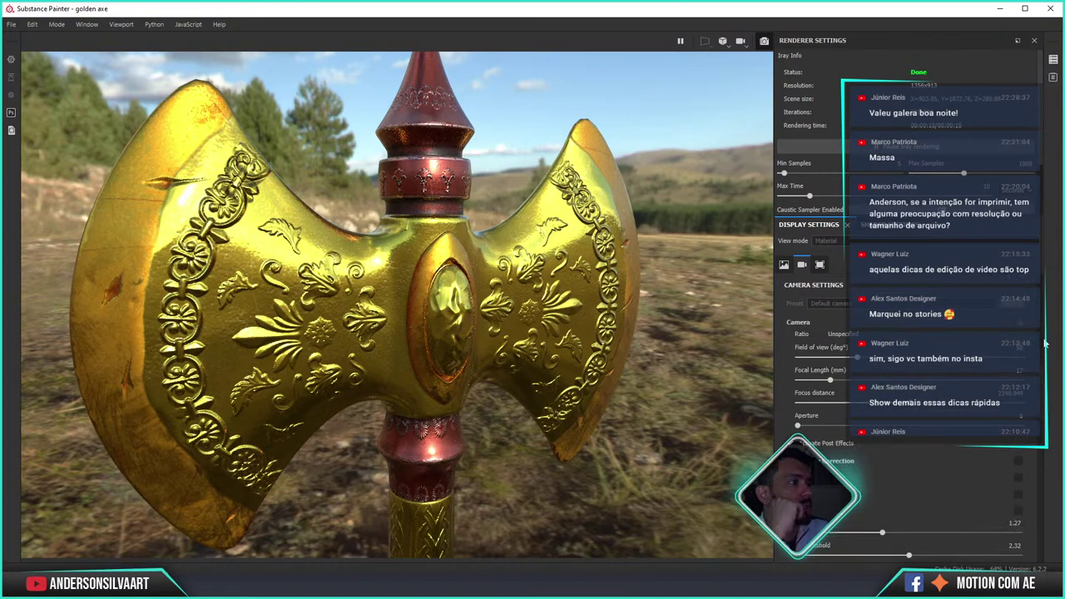
left_click_drag(1046, 406, 1042, 337)
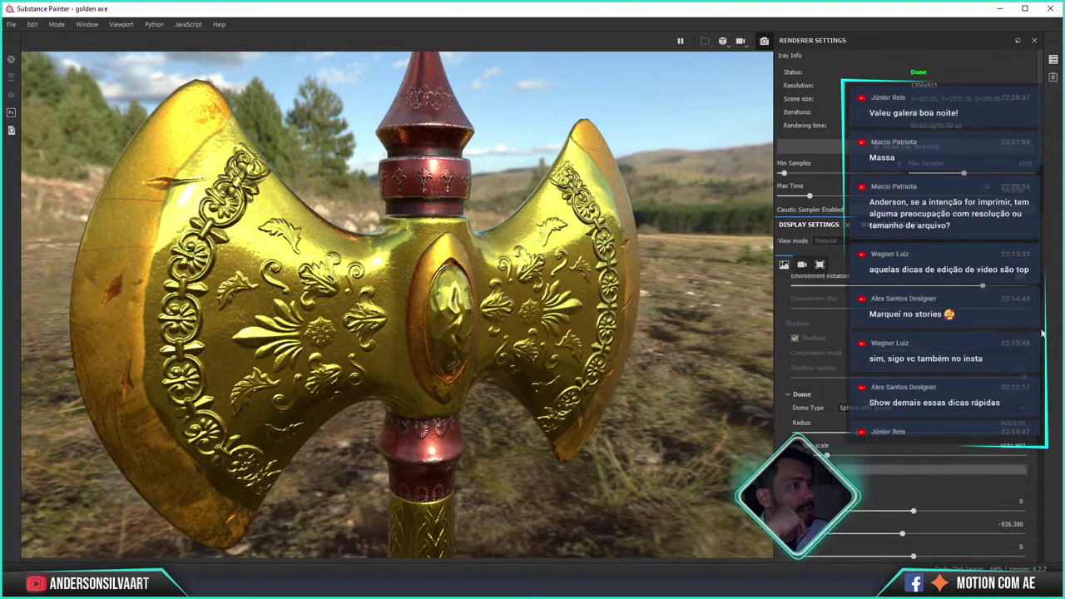
left_click_drag(1042, 332, 1042, 383)
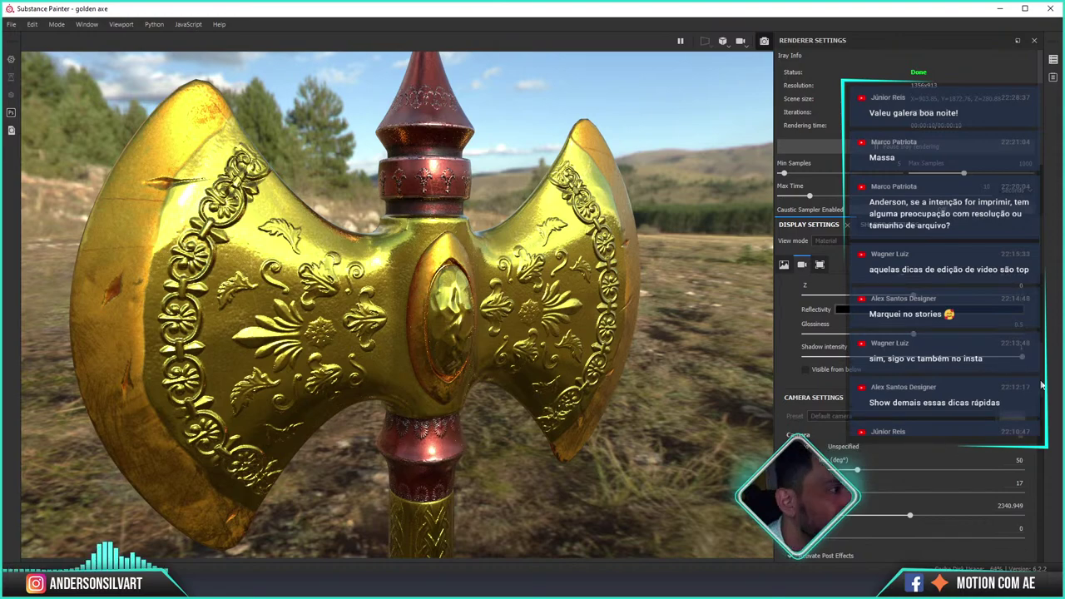
left_click_drag(1042, 385, 1039, 372)
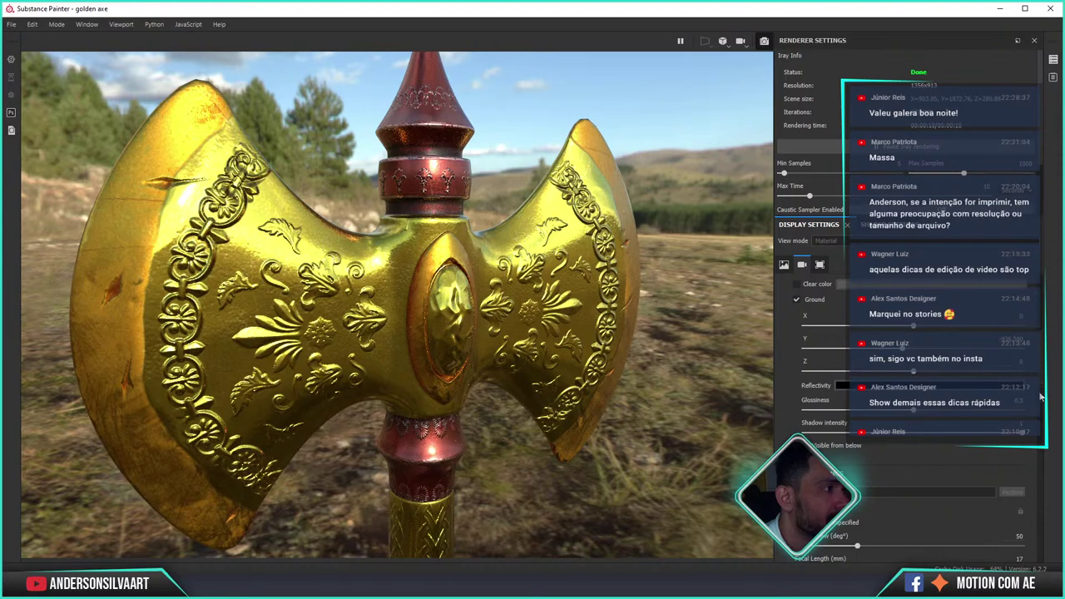
- Raise the Glare luminance to 2.04 and reframe the view on the whole axe
scroll(1040, 399, "down", 2)
scroll(1040, 407, "down", 2)
scroll(1041, 416, "down", 2)
scroll(1042, 425, "down", 2)
scroll(1041, 426, "down", 1)
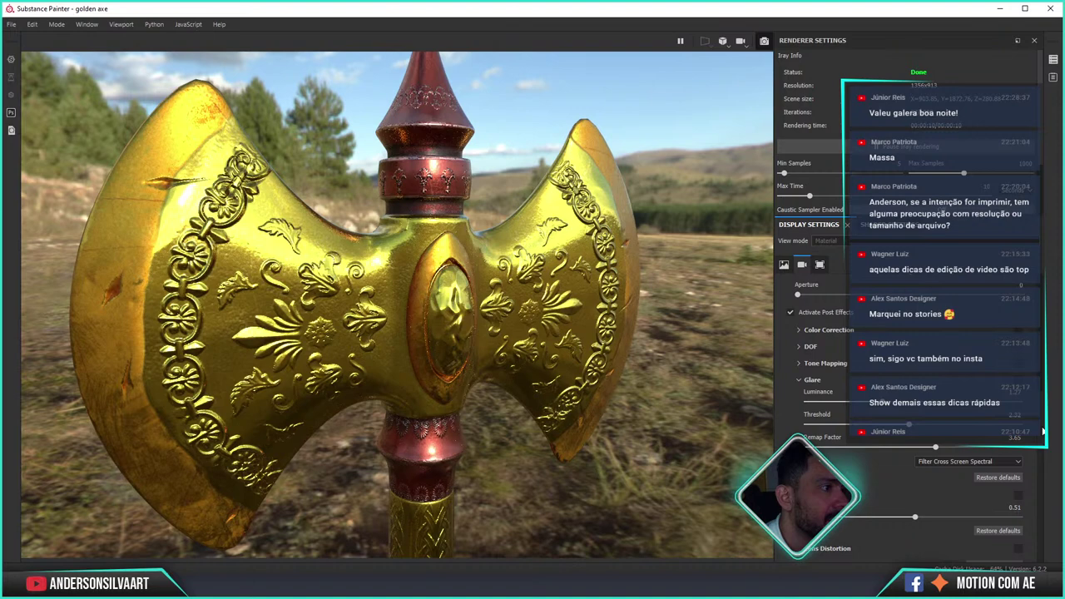
scroll(1025, 411, "down", 1)
scroll(931, 393, "down", 1)
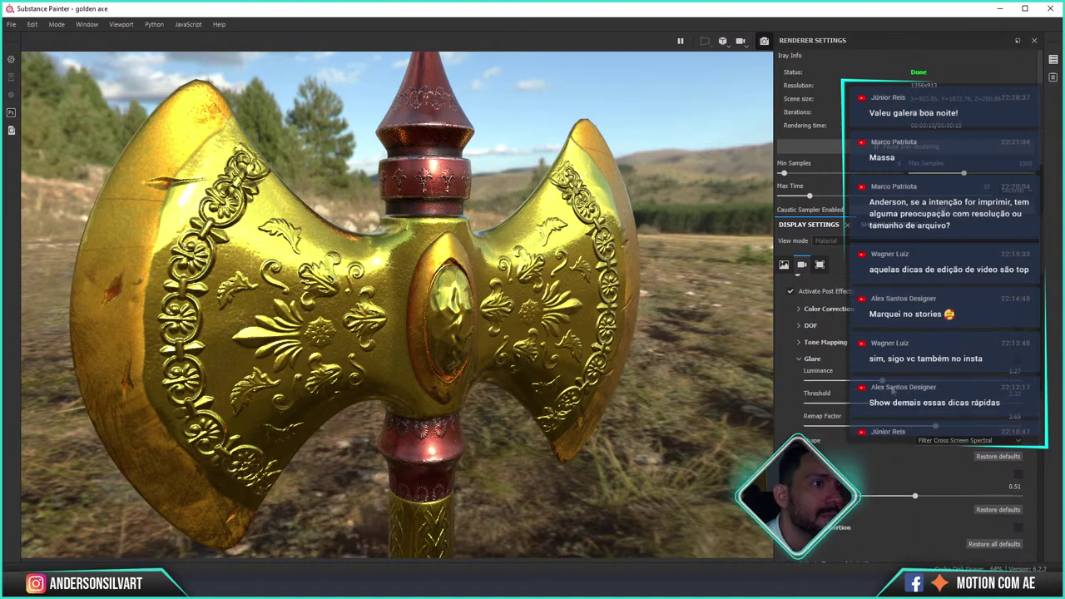
left_click_drag(884, 380, 903, 379)
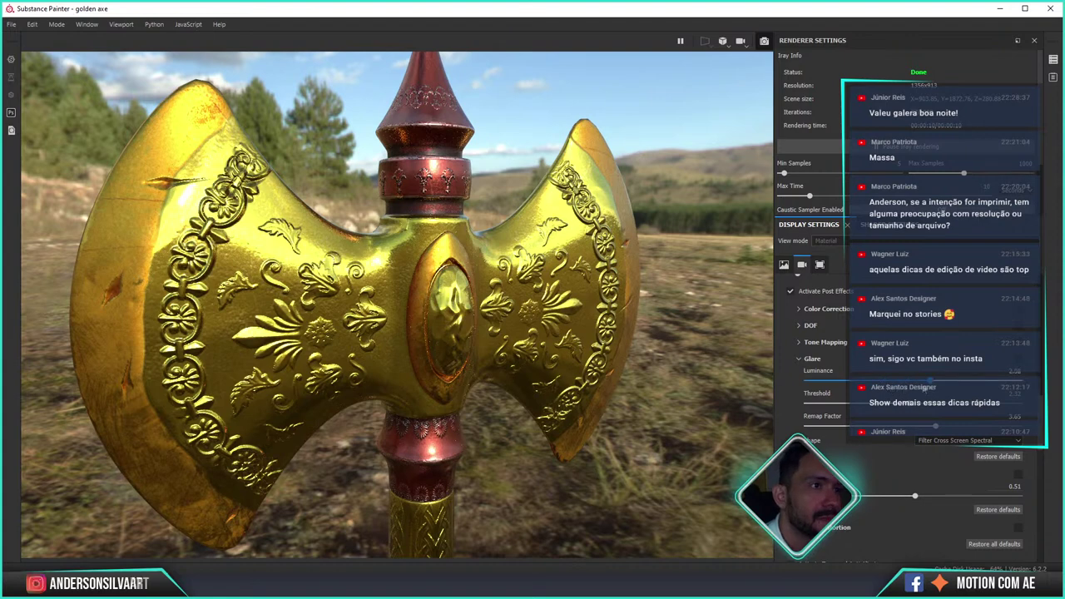
left_click(908, 383)
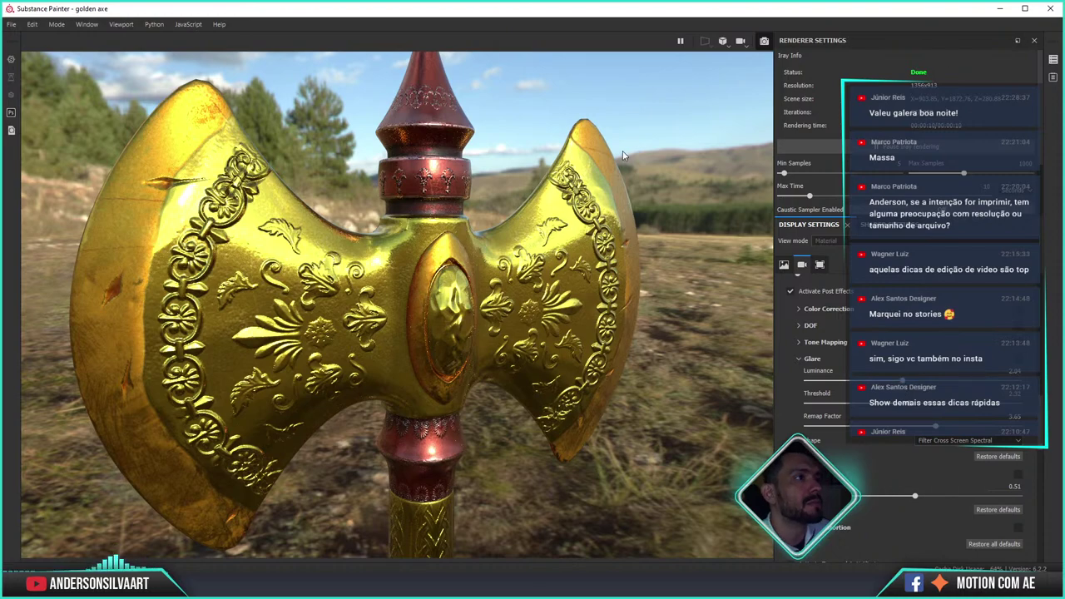
key("f")
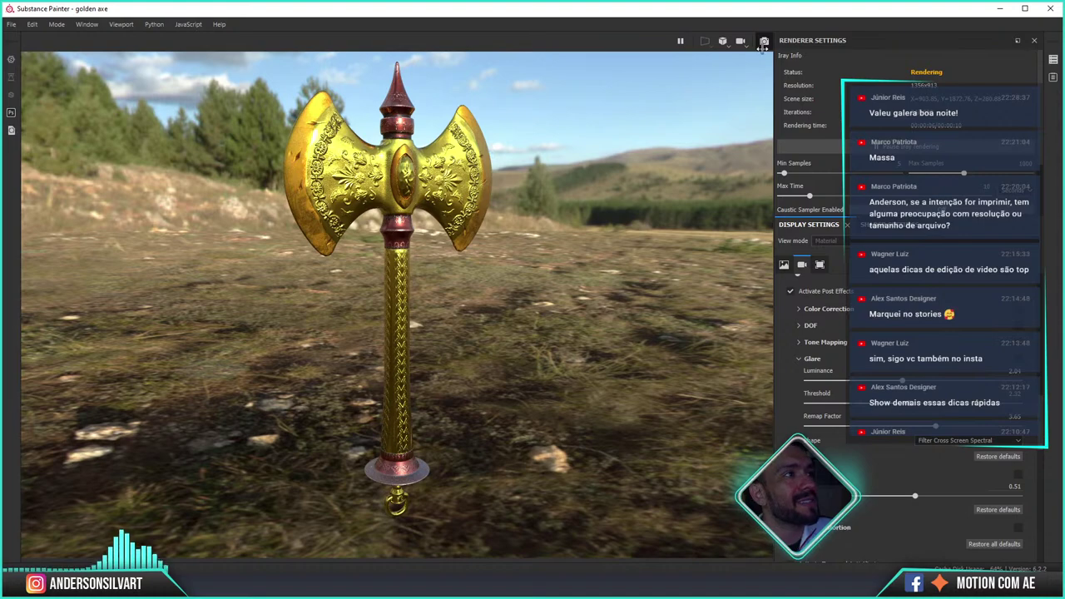
- Exit Iray with F10, save the golden axe project, and quit Substance Painter
key("F10")
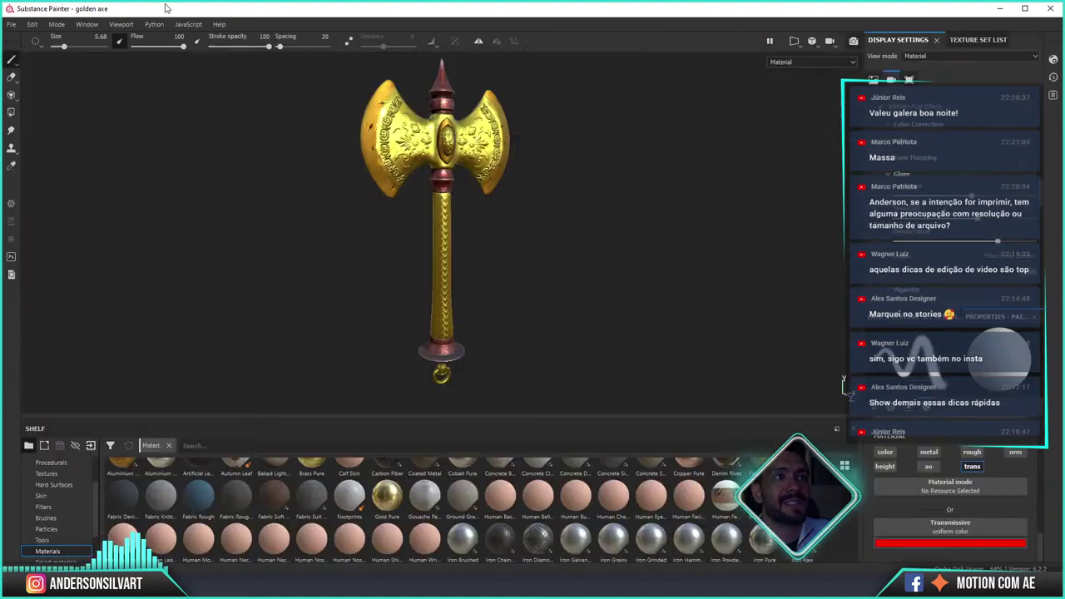
scroll(938, 281, "up", 5)
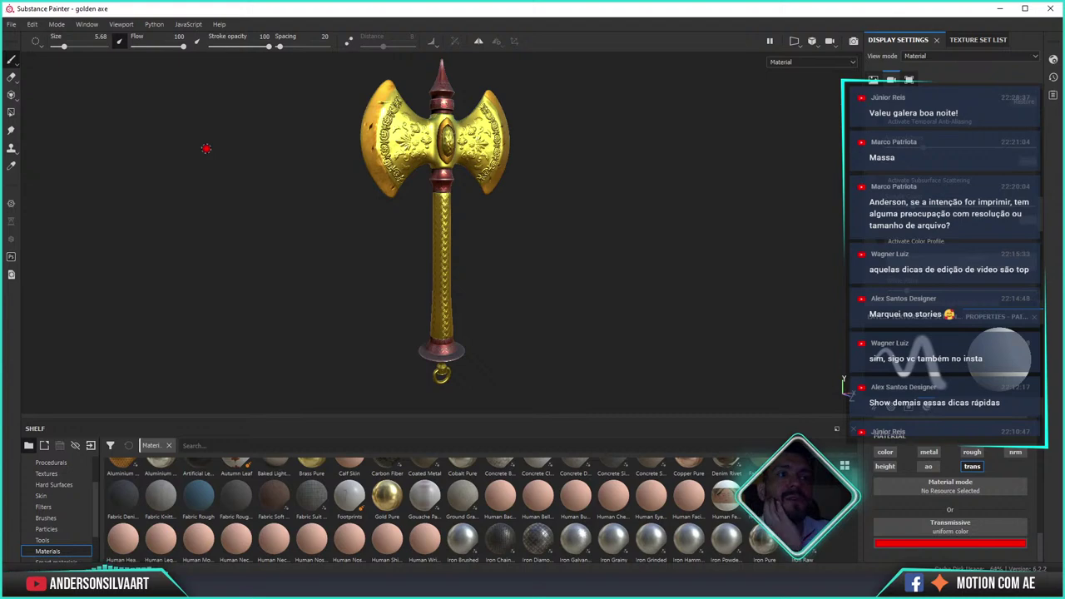
left_click(12, 24)
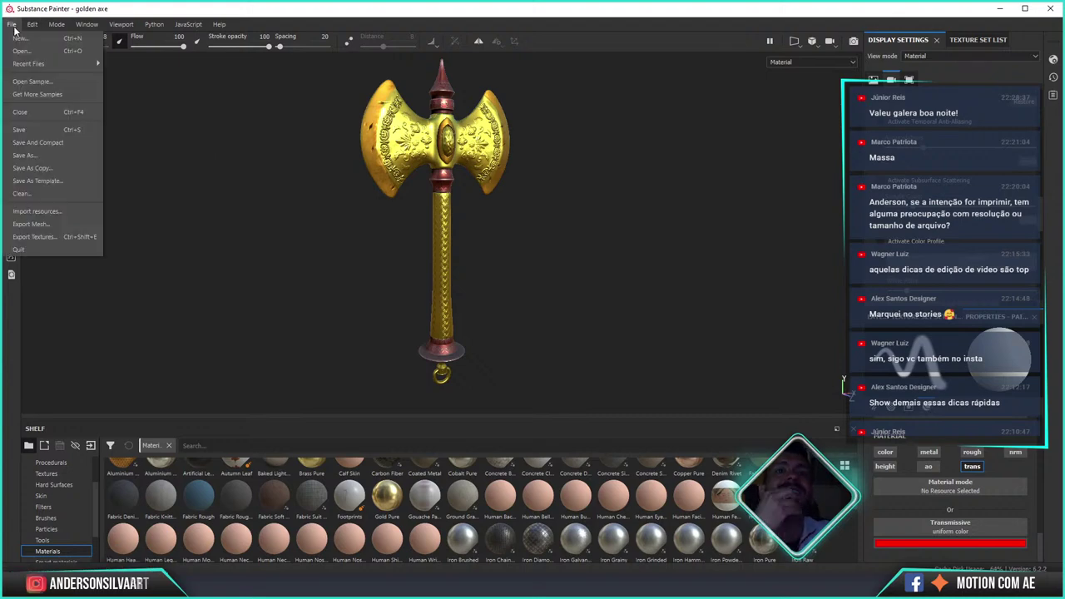
left_click(34, 135)
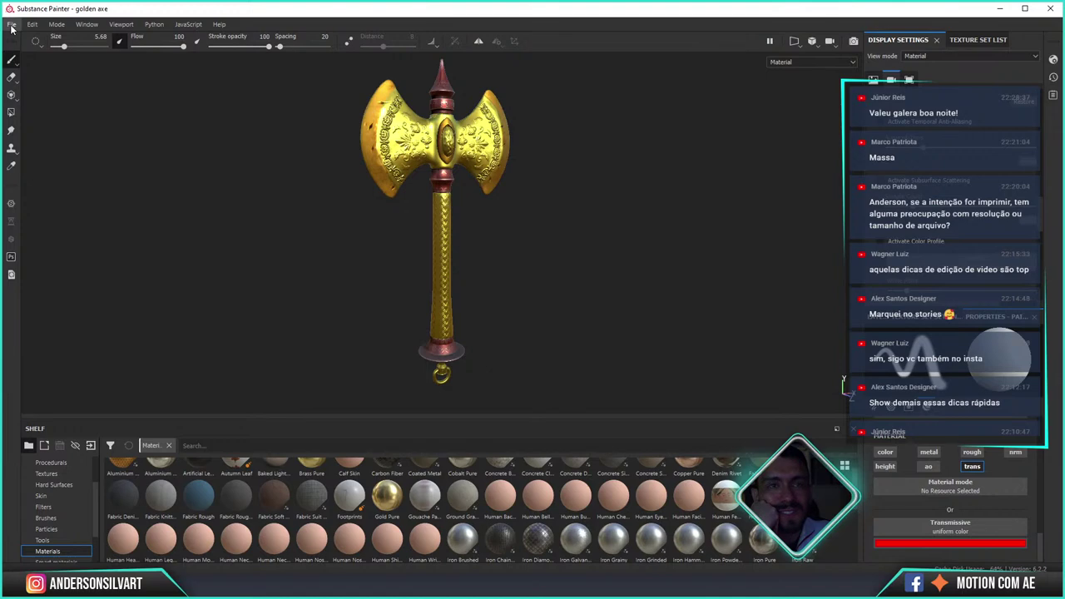
left_click(12, 26)
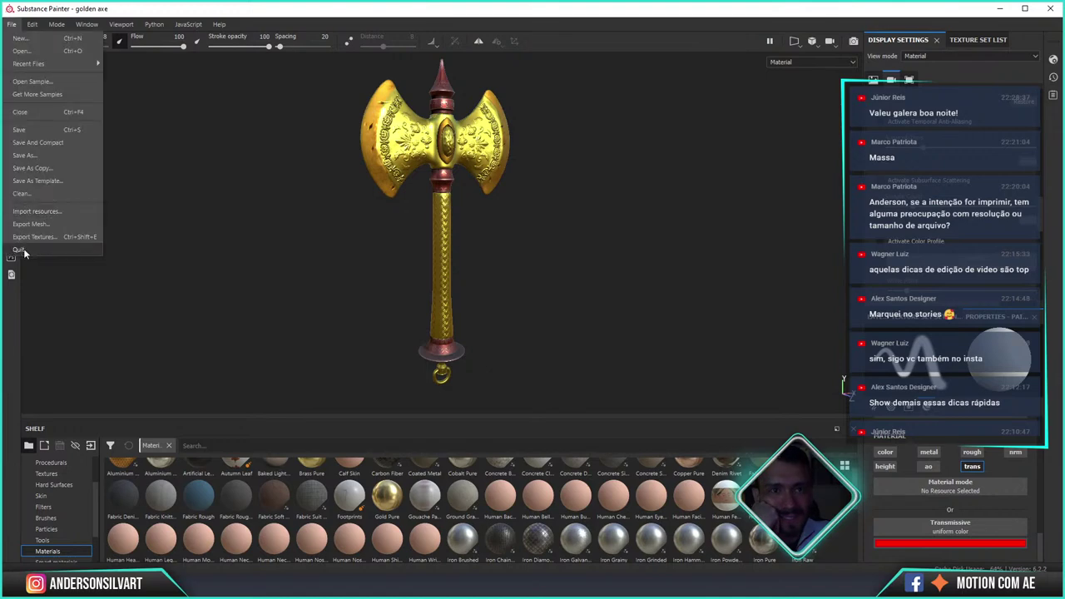
left_click(23, 252)
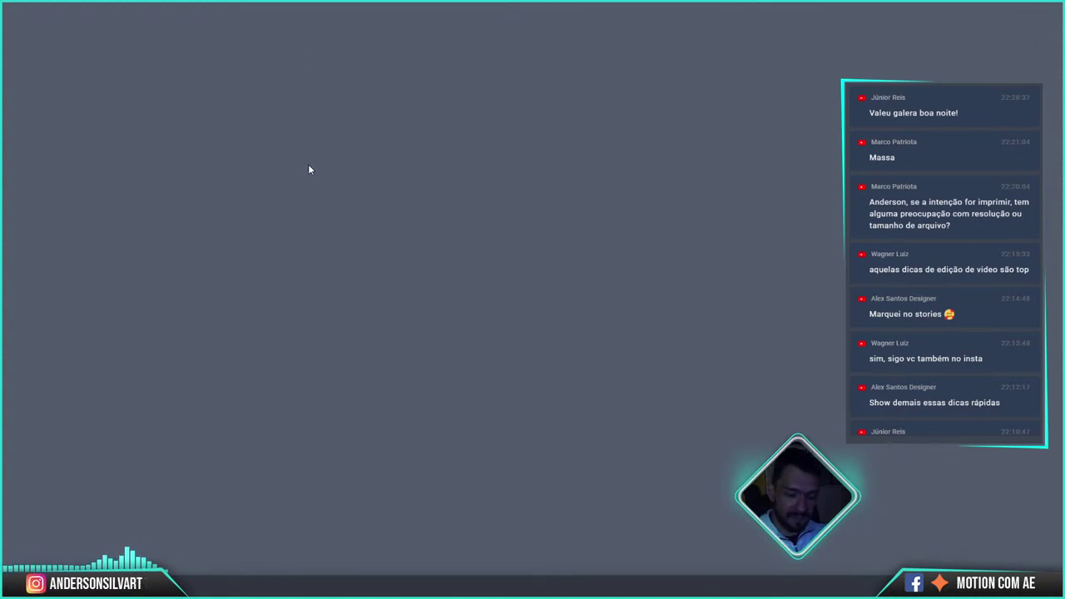
type("sub")
- Launch Substance Painter 2020 from the Windows Start search results
key("Return")
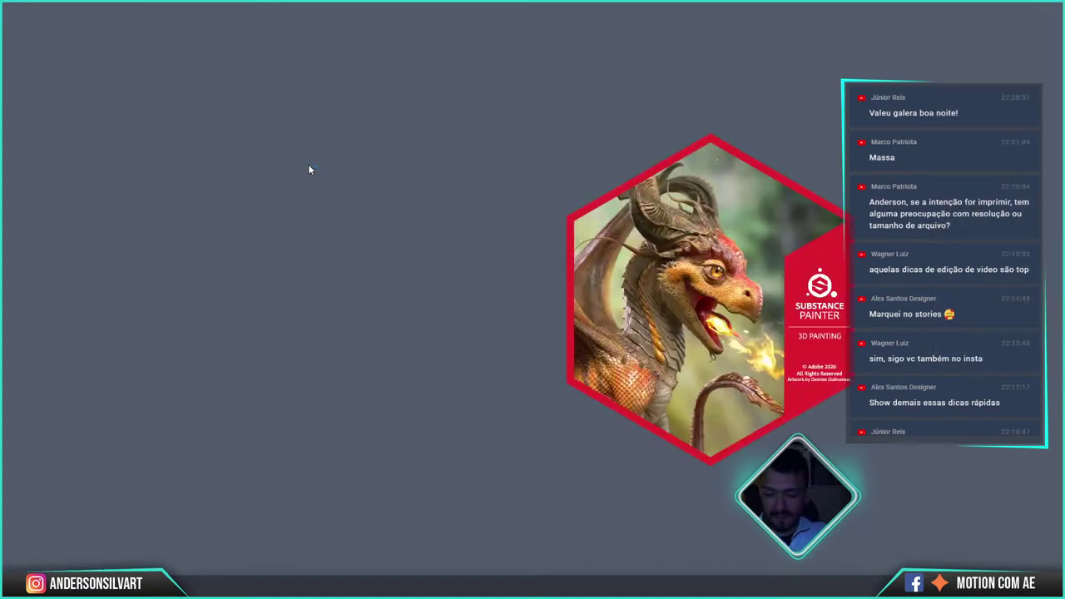
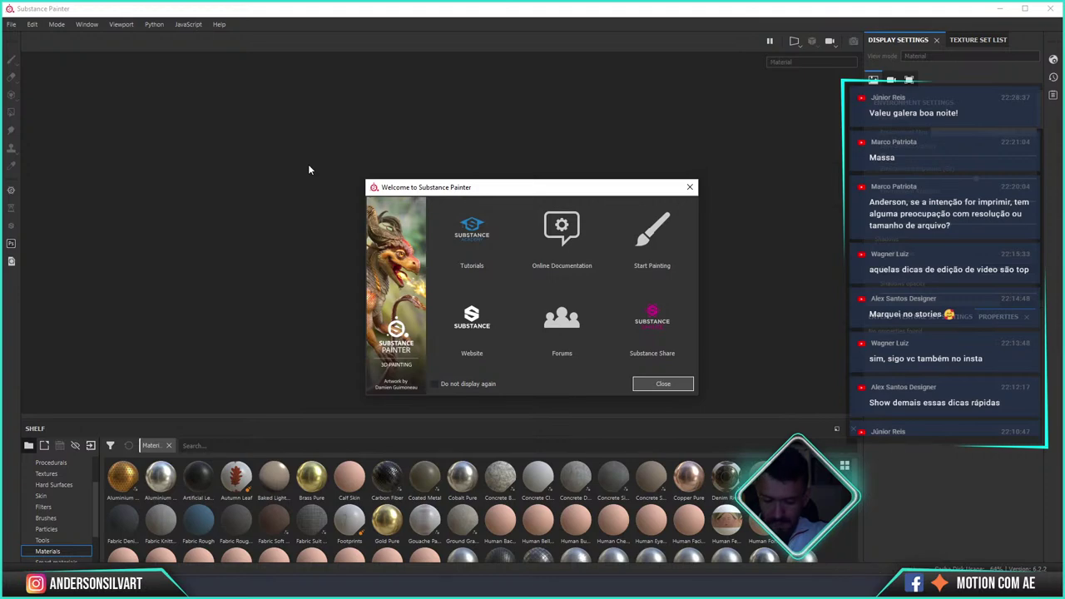
- Close the welcome screen and reopen the recent golden axe project from File > Recent Files
left_click(663, 384)
left_click(12, 24)
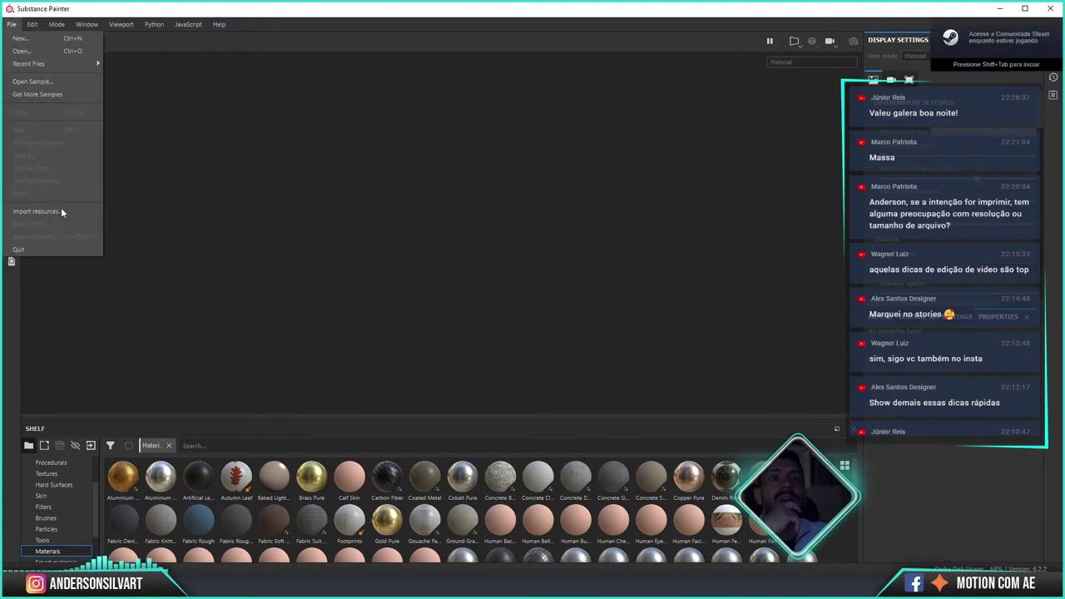
mouse_move(29, 63)
left_click(176, 68)
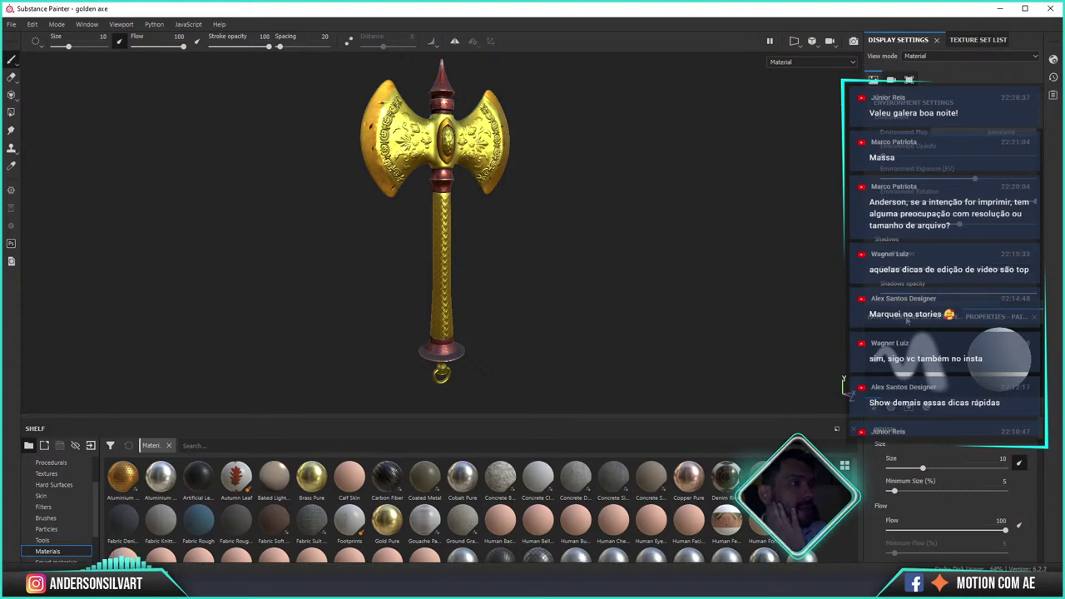
- Delete the Fill layer 2, cor and Ambient Occlusion layers from the layer stack
left_click(880, 318)
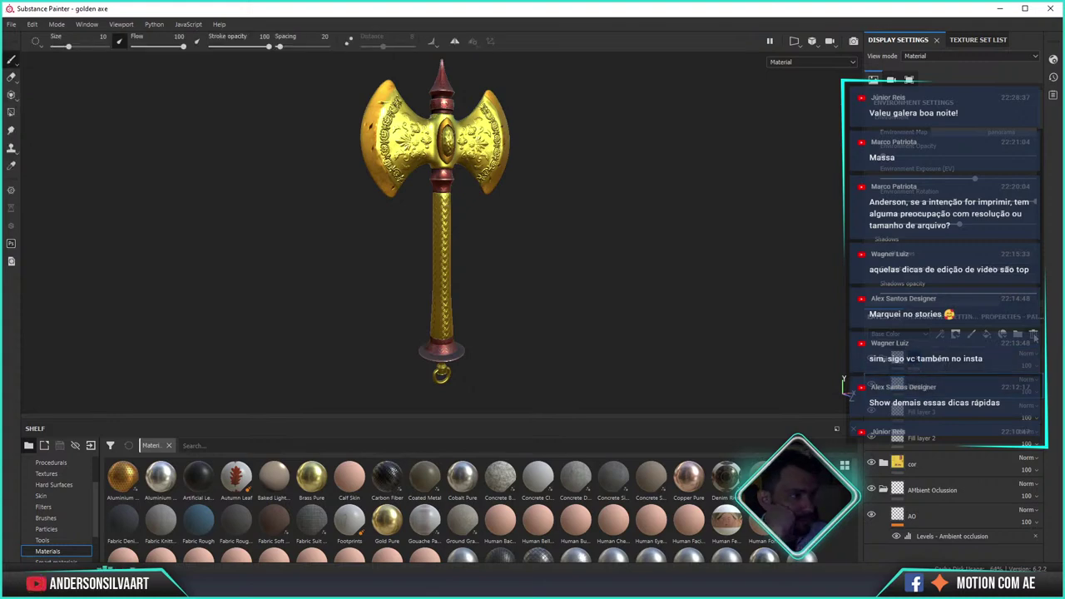
key("Delete")
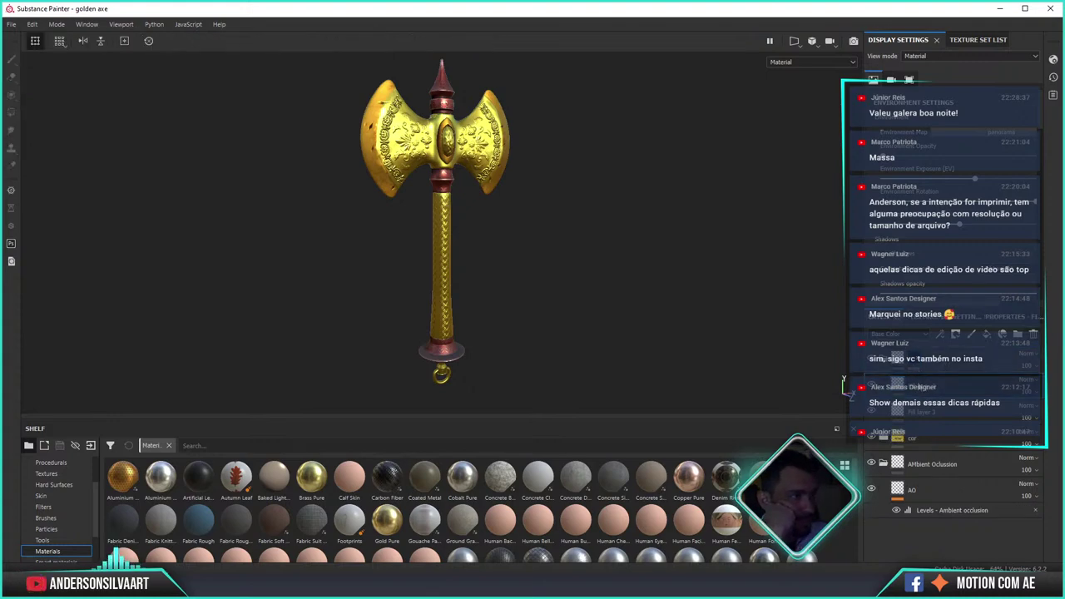
left_click(1033, 334)
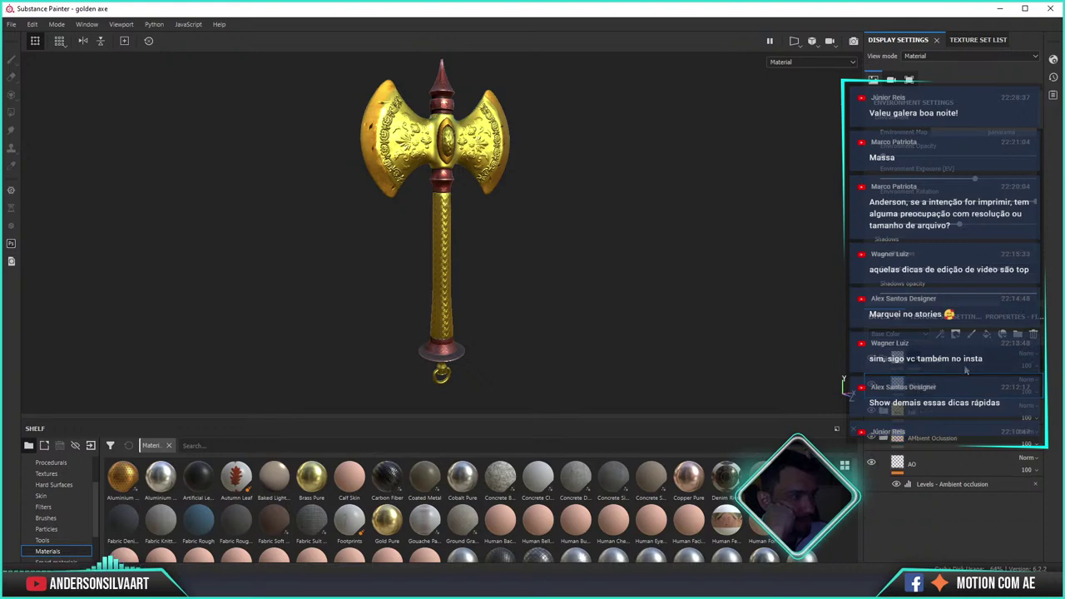
left_click(1035, 336)
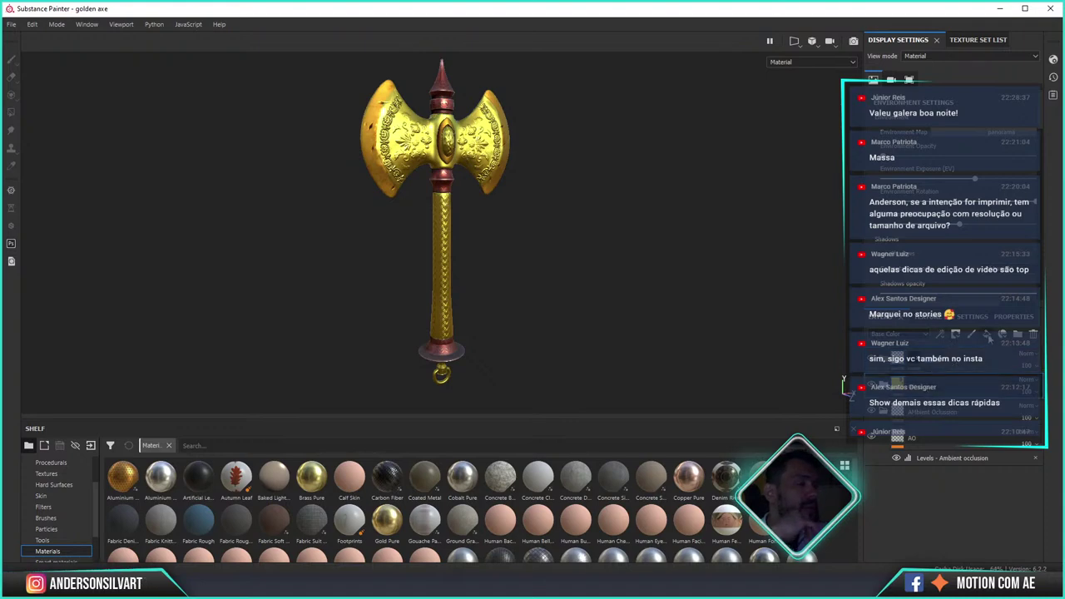
- Add a mask to the layer, select Polygon Fill, and switch the viewport to 3D/2D split
left_click(957, 337)
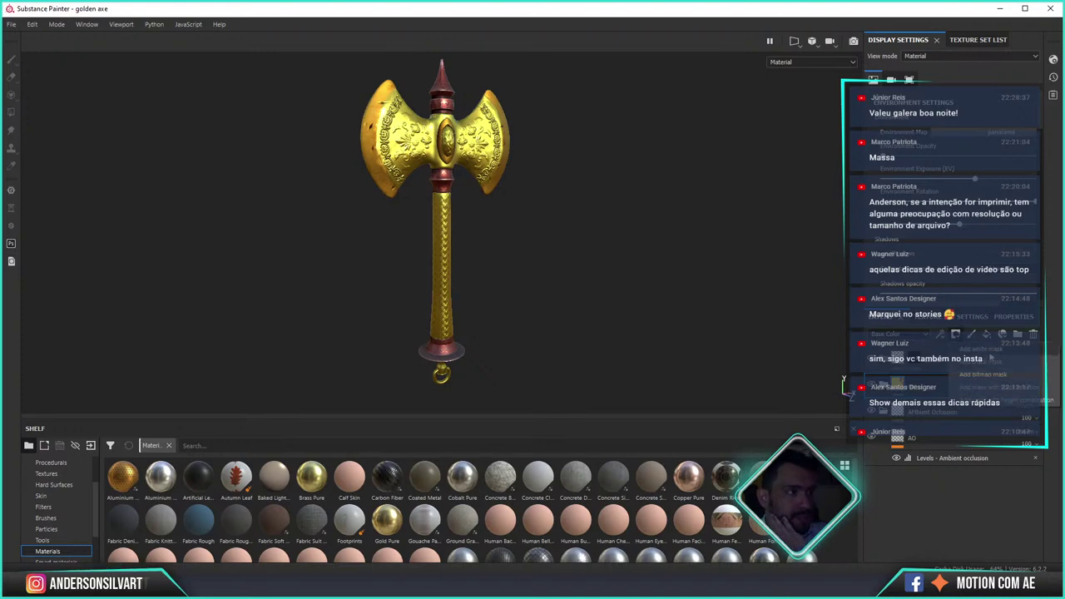
left_click(991, 358)
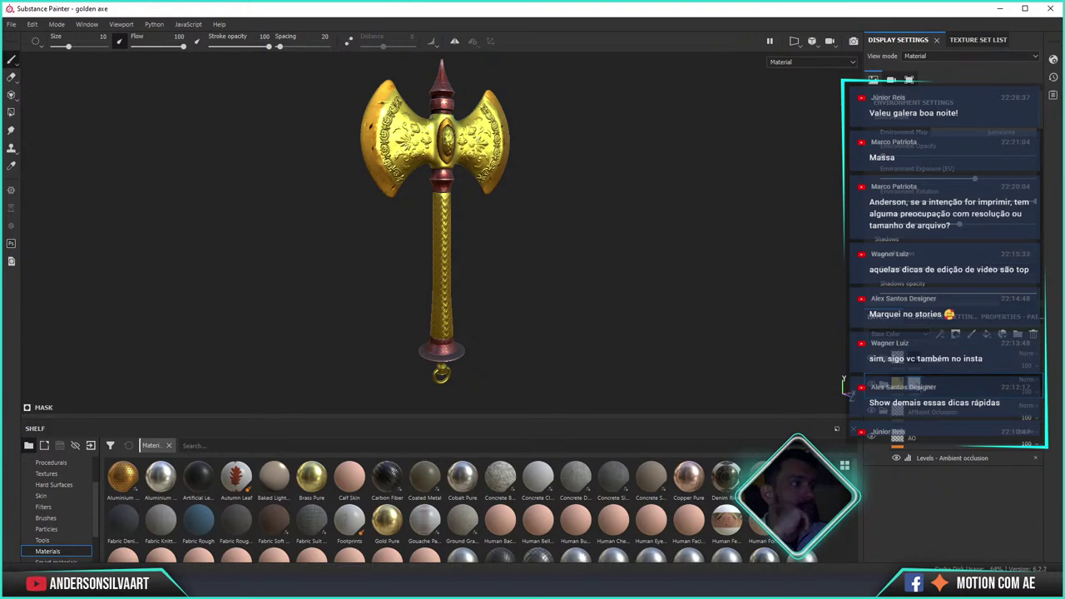
left_click(11, 112)
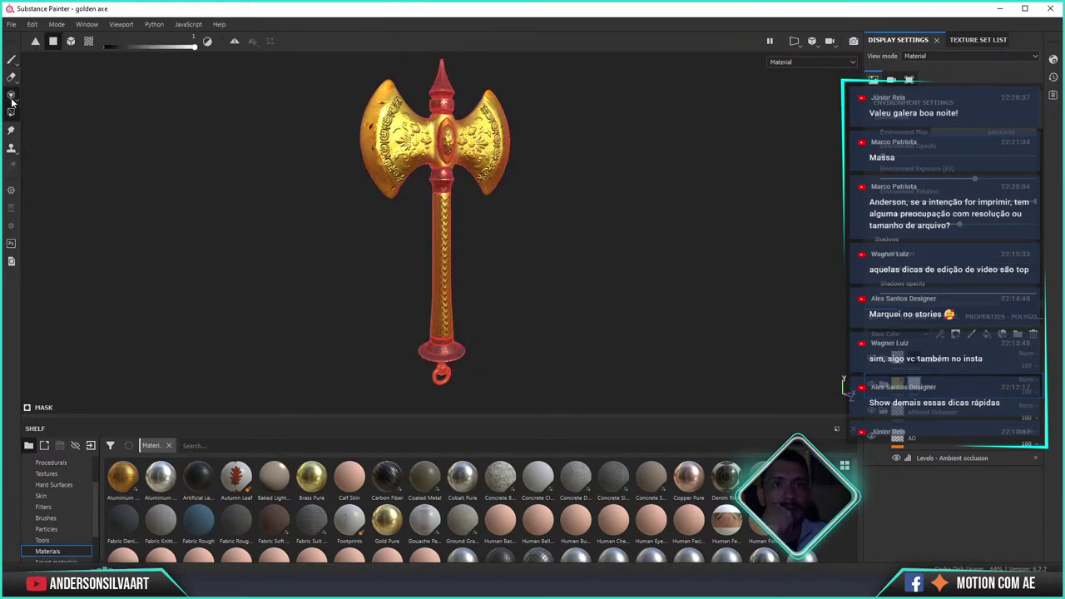
left_click(12, 97)
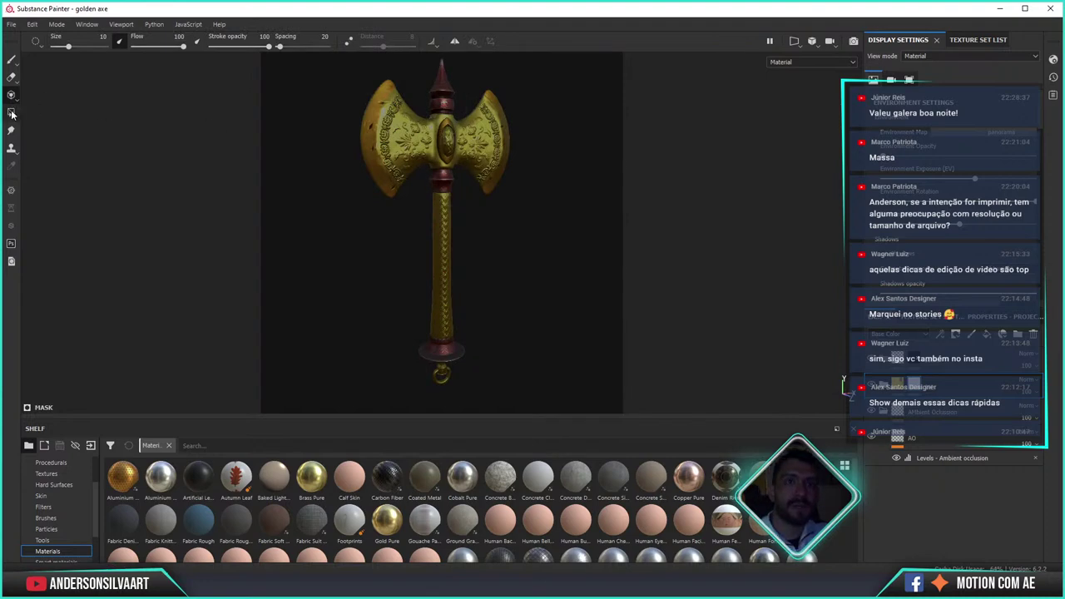
left_click(11, 113)
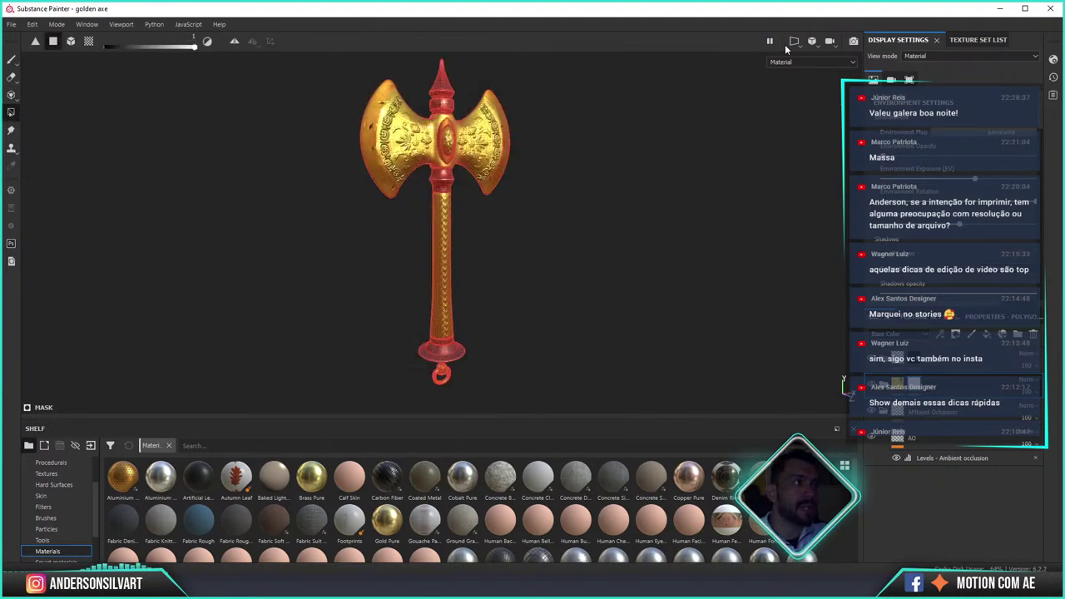
left_click(794, 42)
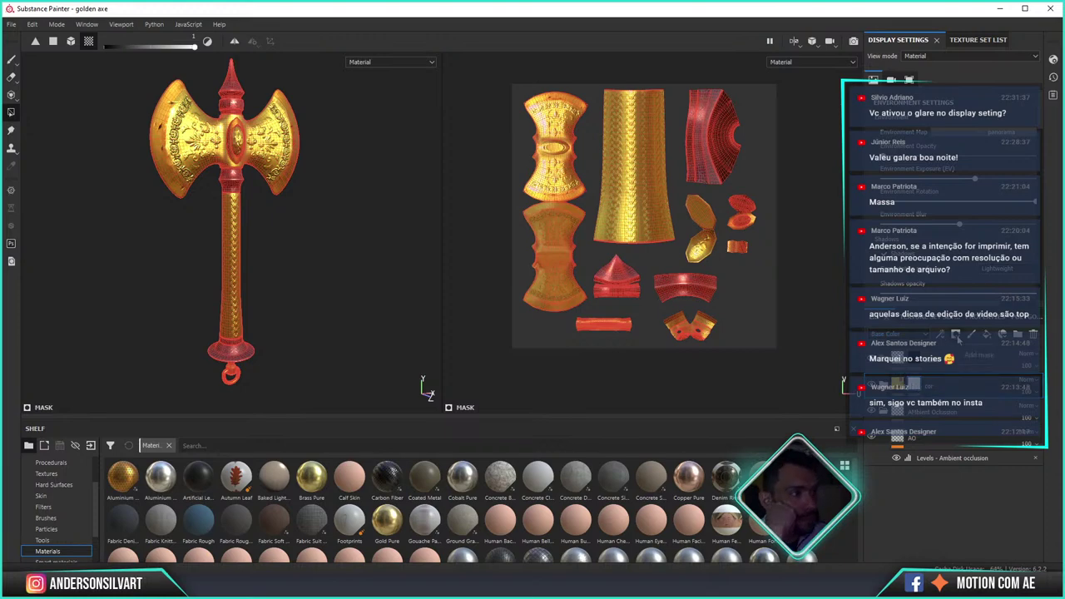
- Lower the polygon fill value and exclude the gem UV islands from the gold mask
left_click_drag(121, 48, 166, 48)
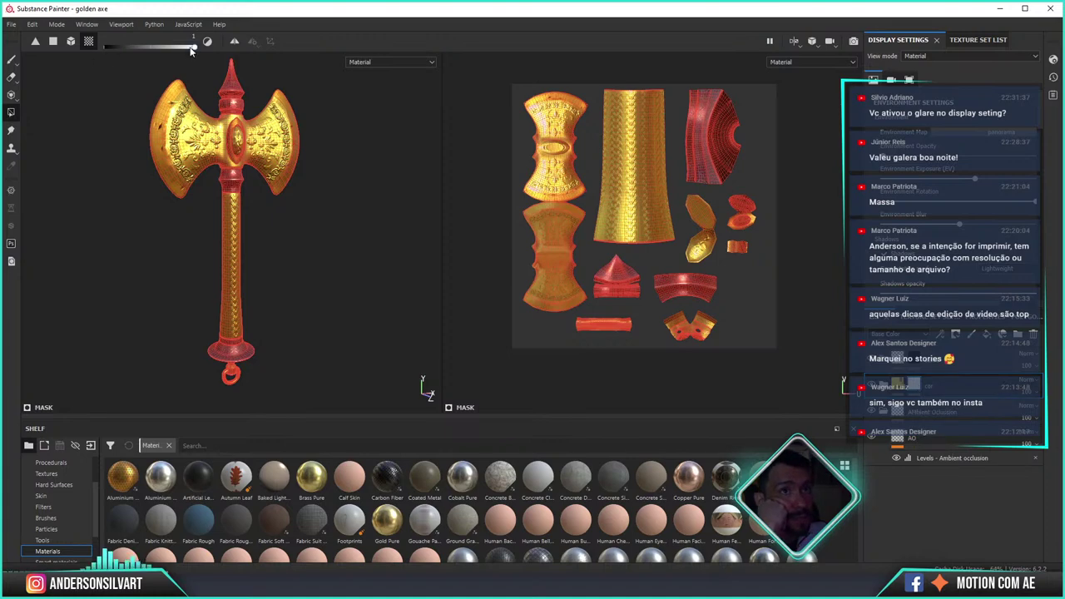
left_click(686, 221)
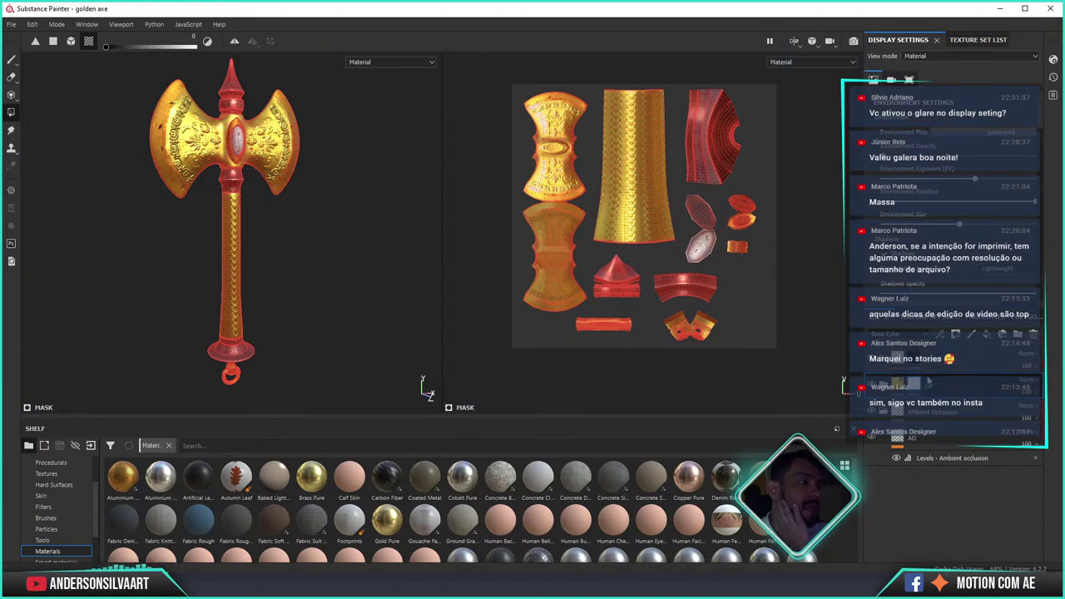
left_click(12, 24)
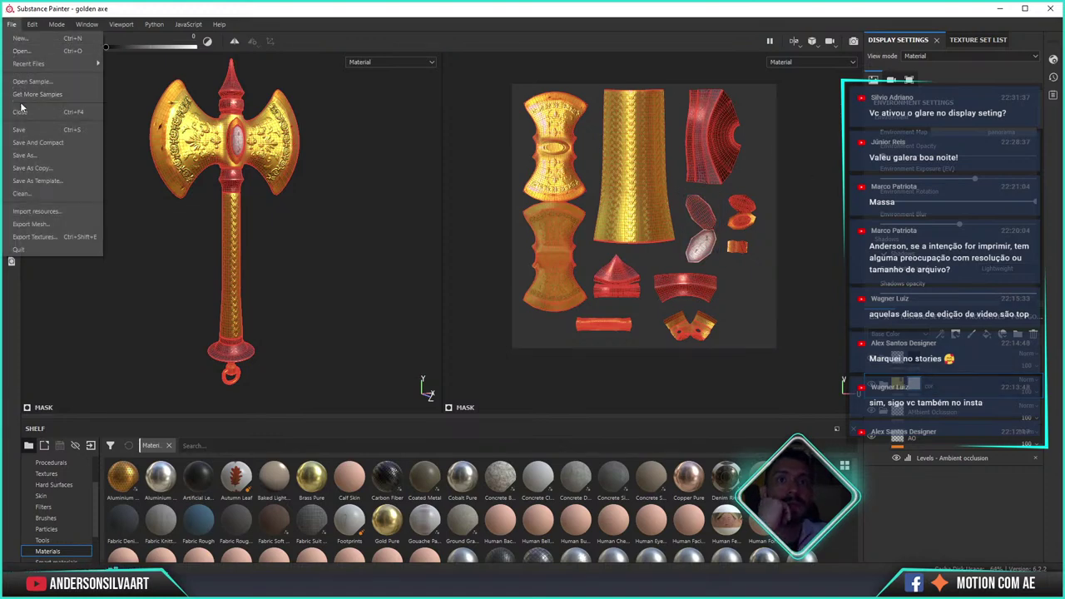
left_click(27, 131)
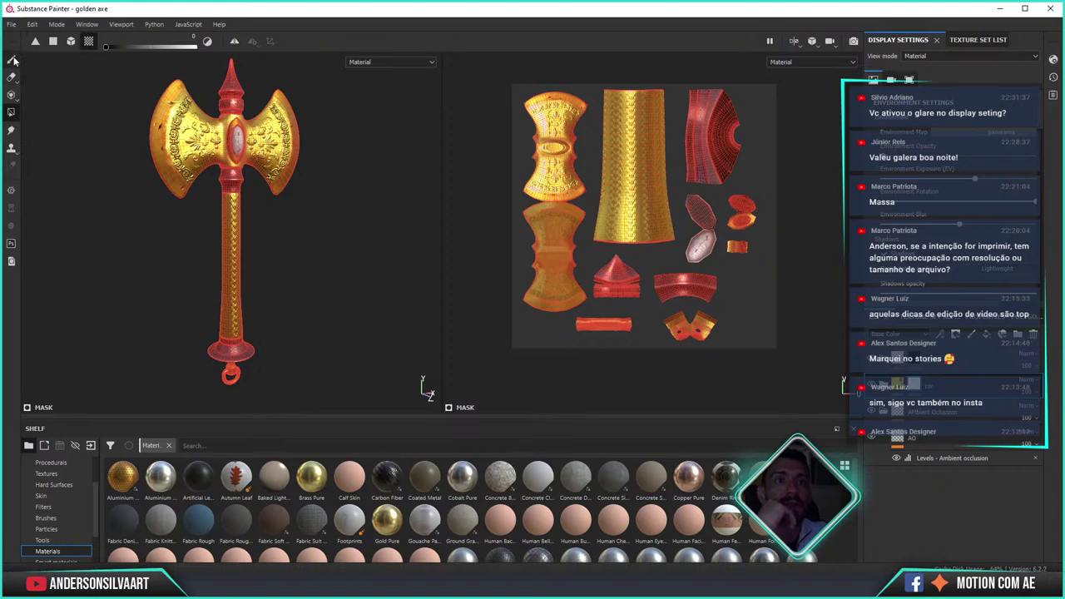
left_click(14, 60)
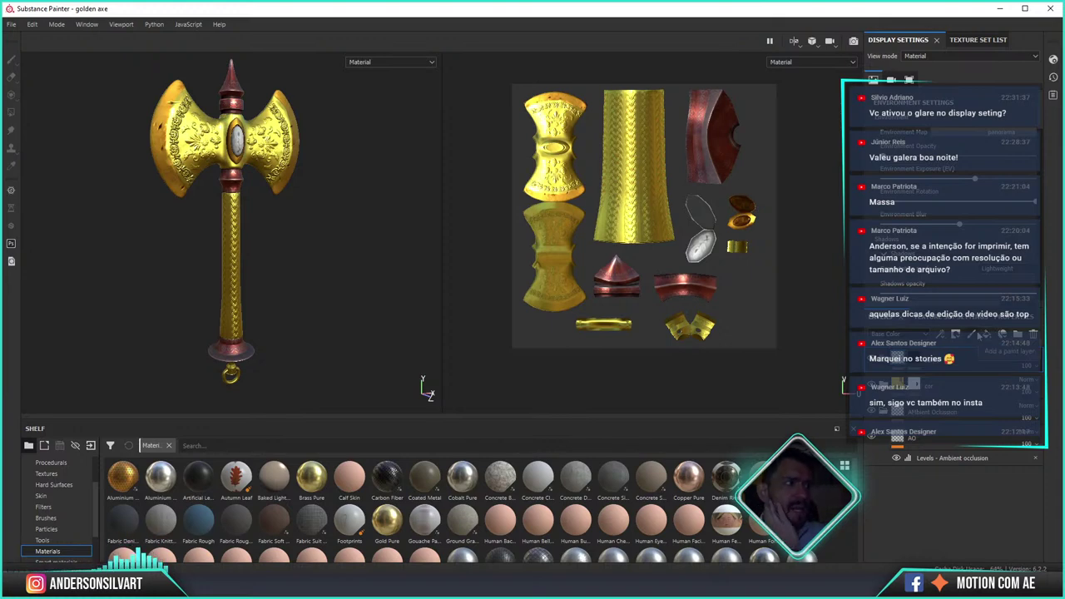
- Rotate the axe to face the viewer and add a new fill layer
left_click(988, 336)
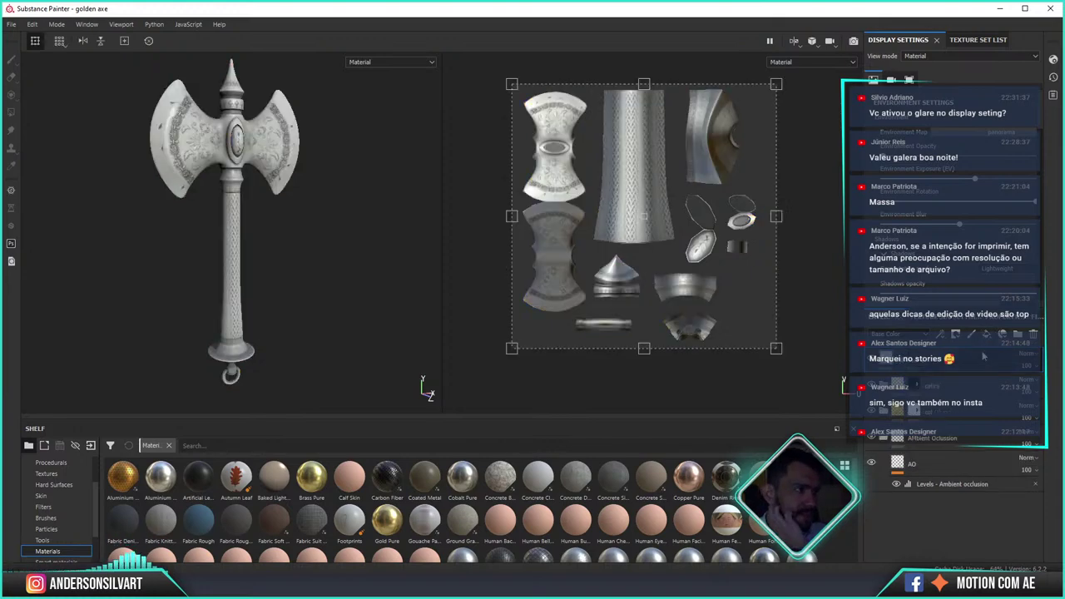
key("ctrl+z")
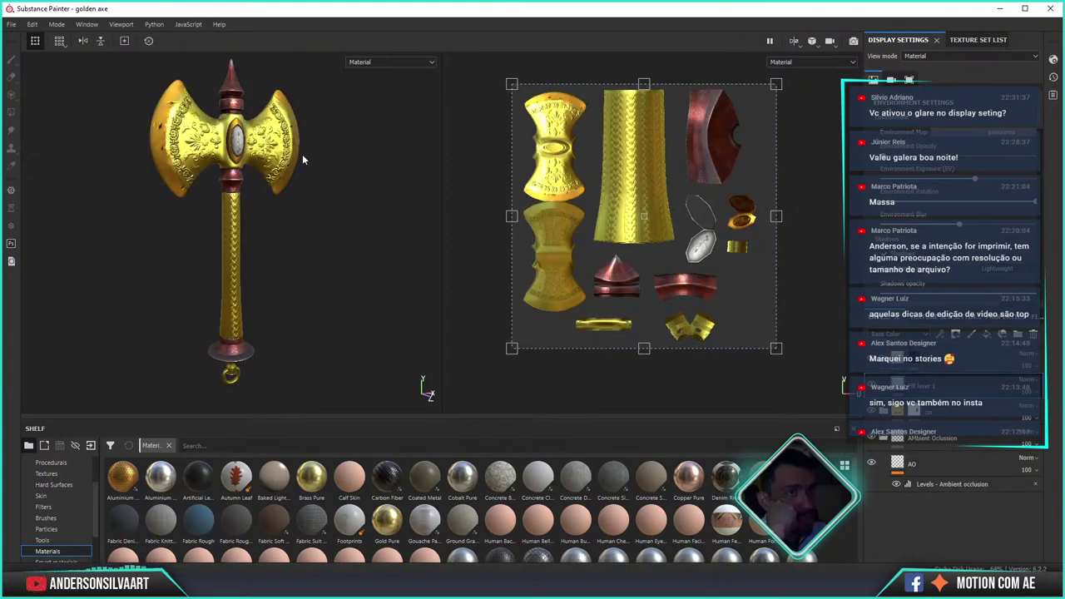
scroll(225, 108, "up", 5)
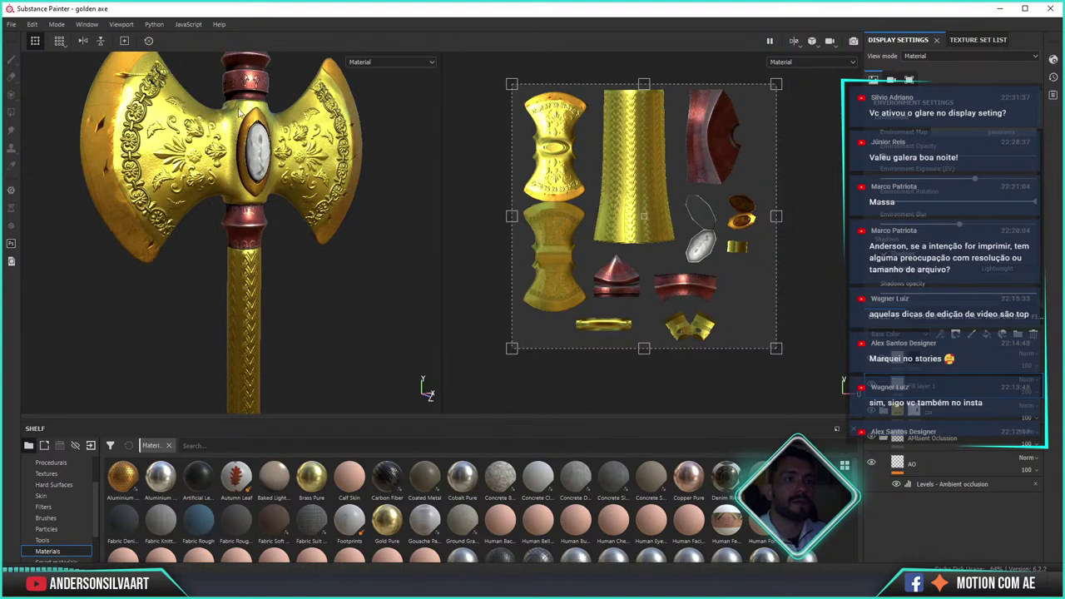
mouse_move(301, 127)
left_mouse_down("alt")
mouse_move(292, 200)
mouse_move(305, 245)
left_mouse_up("alt")
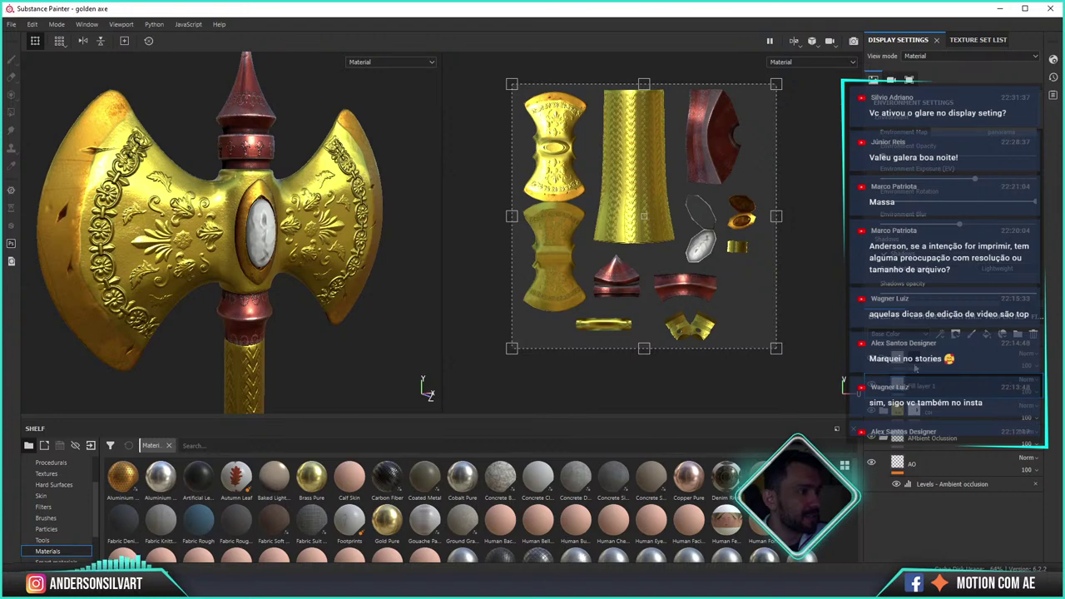
left_click(995, 326)
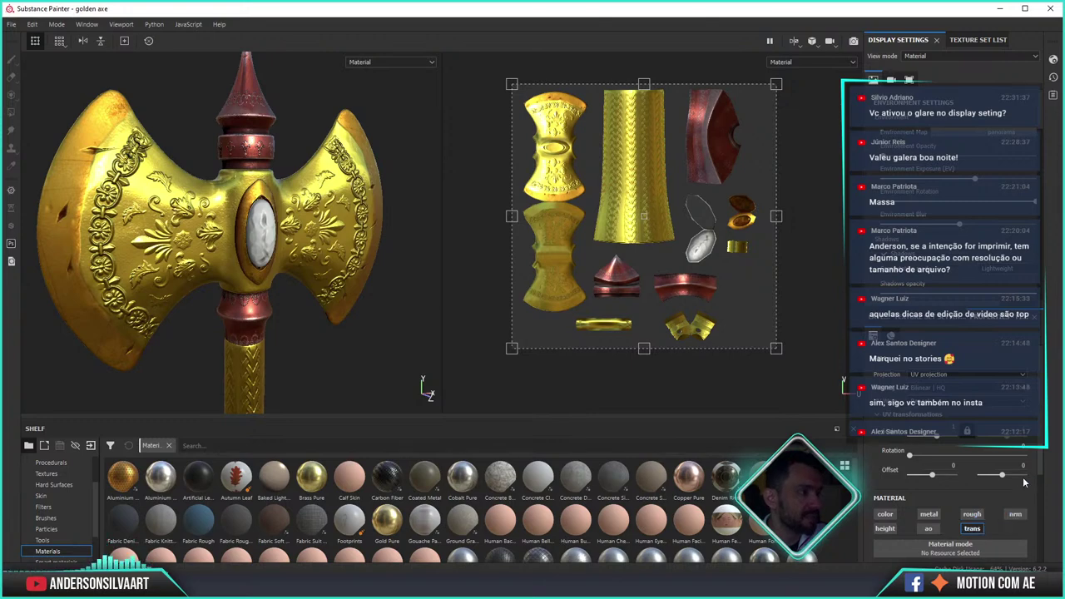
- Set the new fill layer's Transmissive colour to cyan
scroll(952, 462, "down", 3)
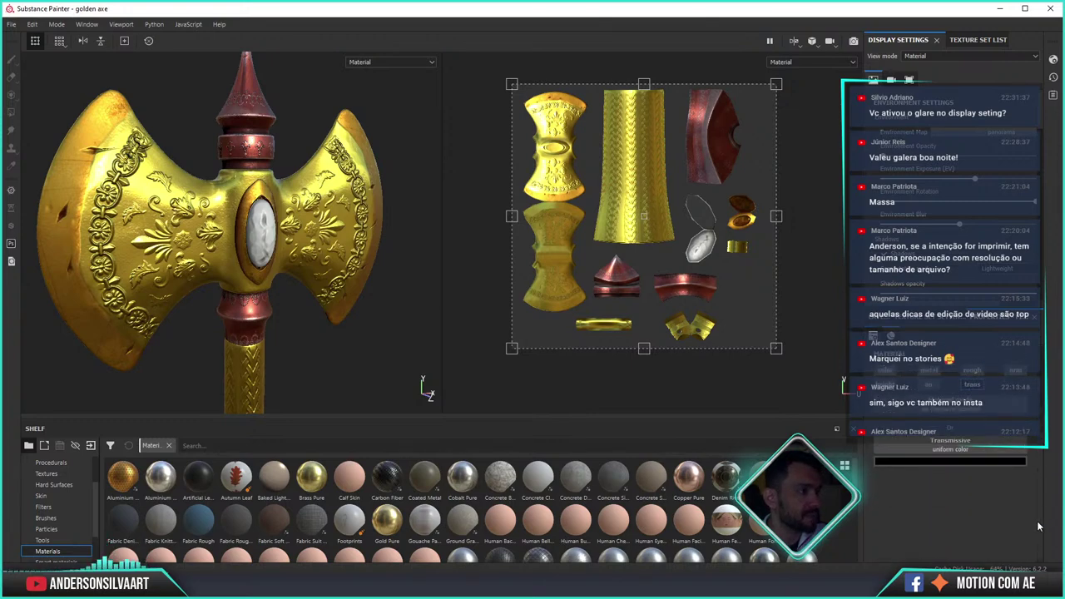
left_click(949, 467)
left_click_drag(1011, 396, 1011, 355)
left_click_drag(1049, 416, 1048, 385)
left_click(1032, 360)
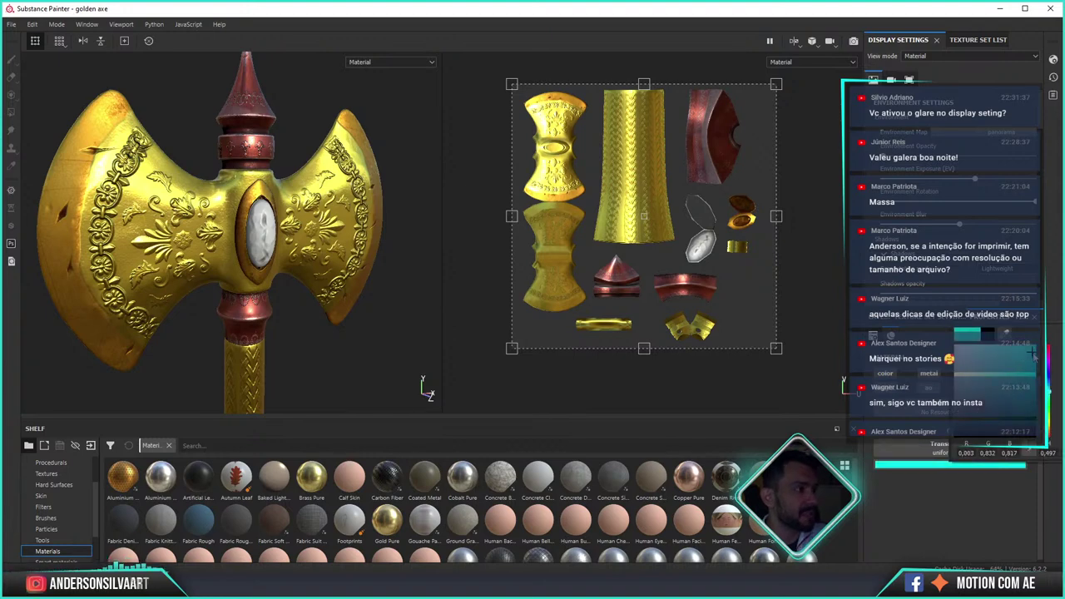
left_click(961, 525)
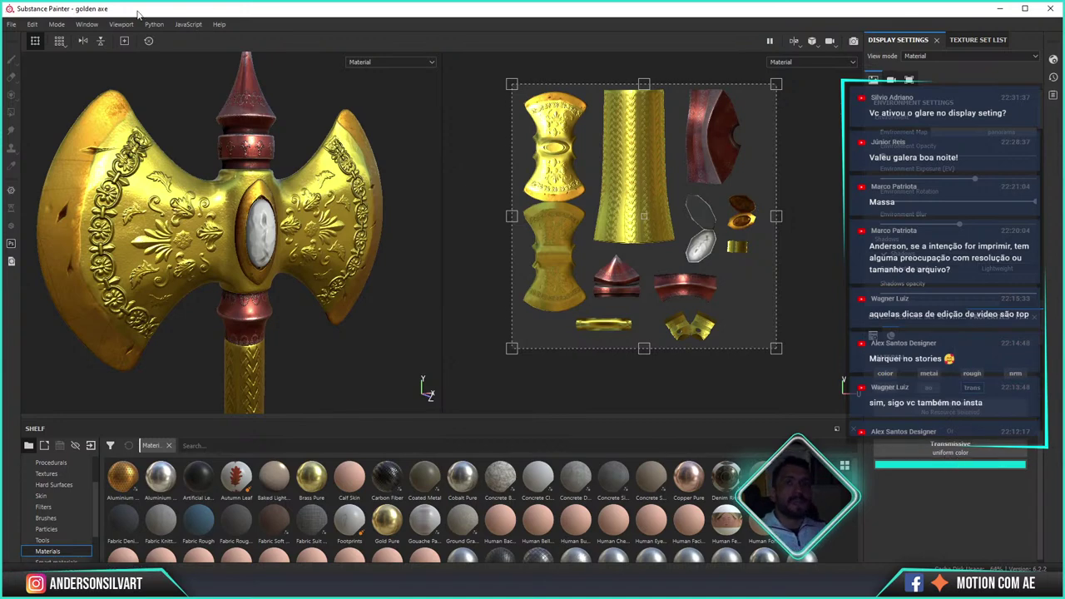
- Save the golden axe project with File > Save
left_click(11, 24)
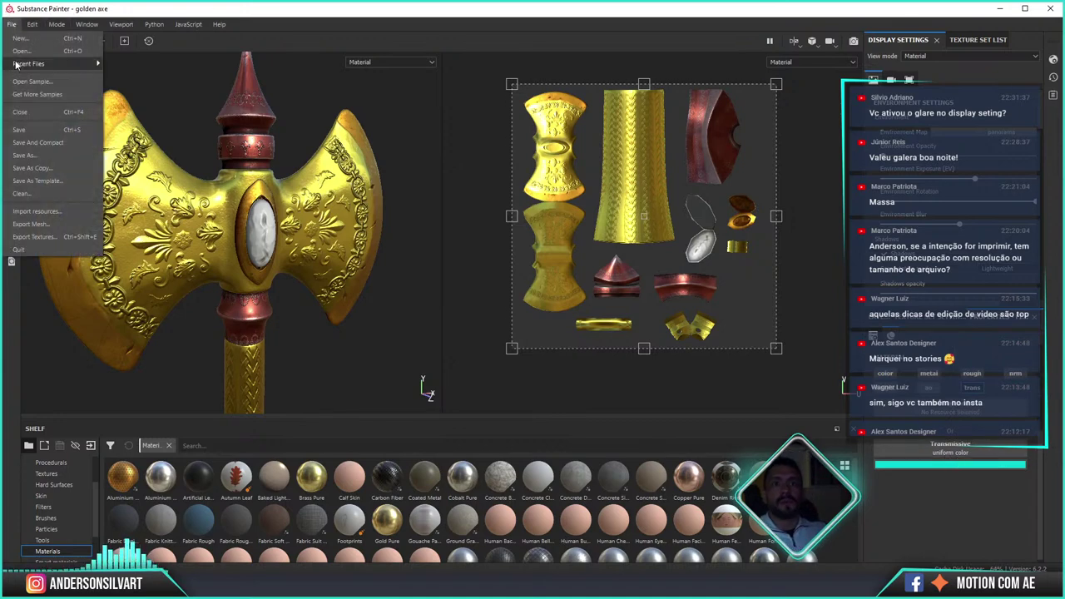
left_click(21, 131)
left_click(121, 24)
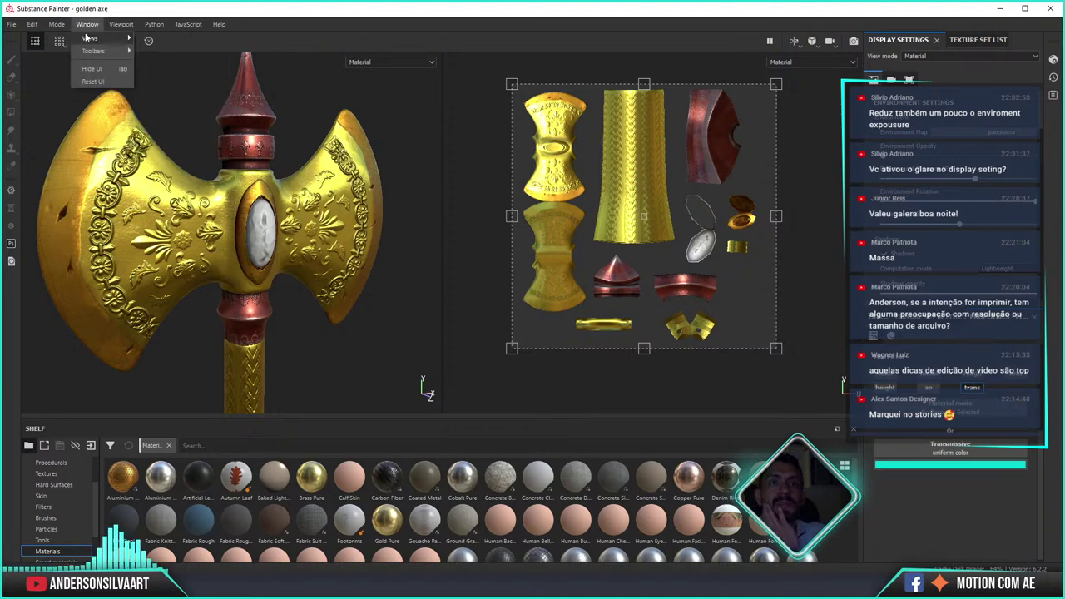
mouse_move(92, 38)
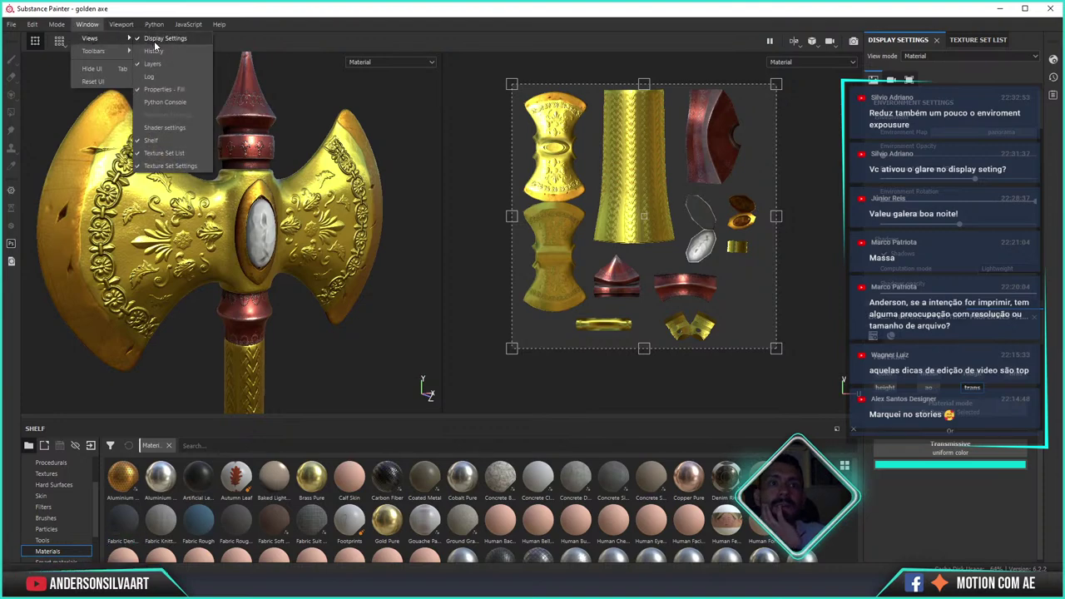
- Open the shader settings and browse through their parameter sections
left_click(171, 127)
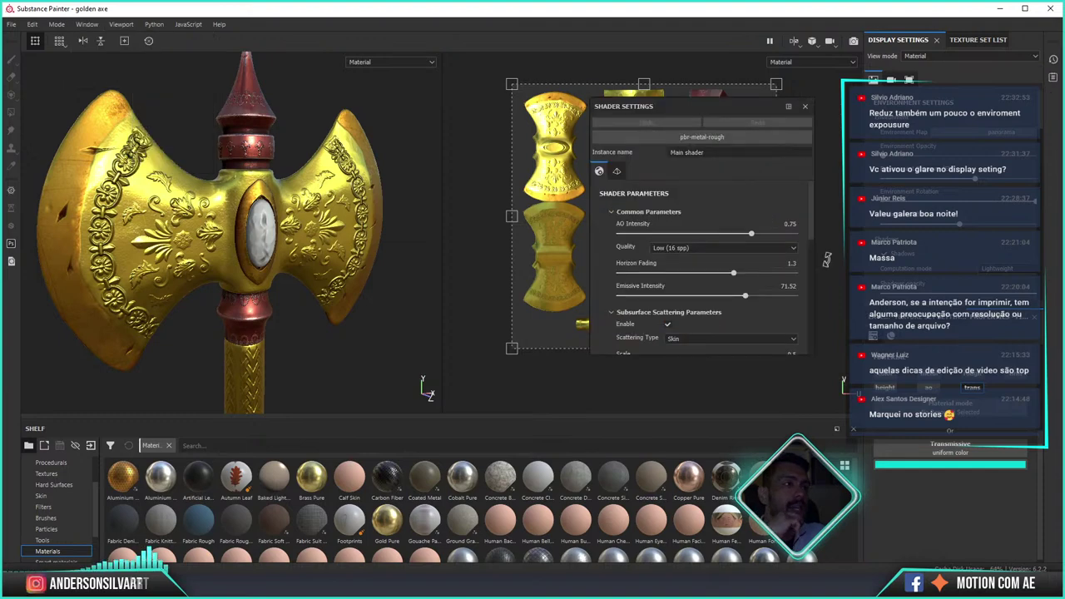
left_click(613, 213)
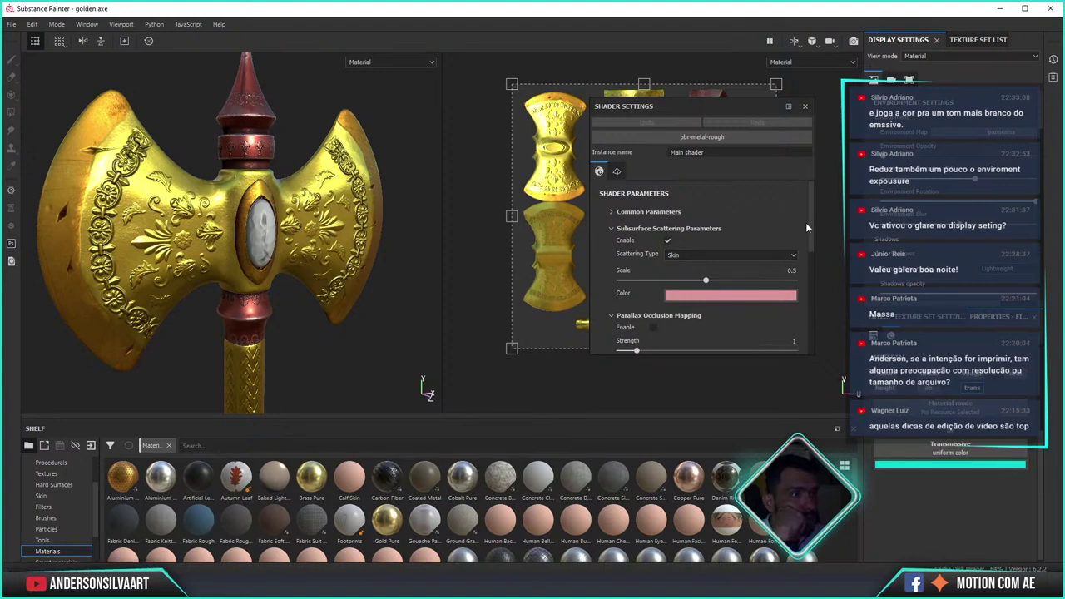
scroll(810, 222, "down", 2)
scroll(814, 279, "down", 2)
scroll(816, 281, "down", 2)
scroll(816, 321, "down", 1)
scroll(816, 324, "up", 4)
scroll(809, 285, "up", 1)
scroll(805, 262, "up", 1)
scroll(803, 251, "up", 2)
scroll(801, 241, "up", 1)
scroll(800, 236, "up", 1)
scroll(800, 236, "up", 1)
scroll(798, 222, "down", 3)
scroll(797, 250, "down", 1)
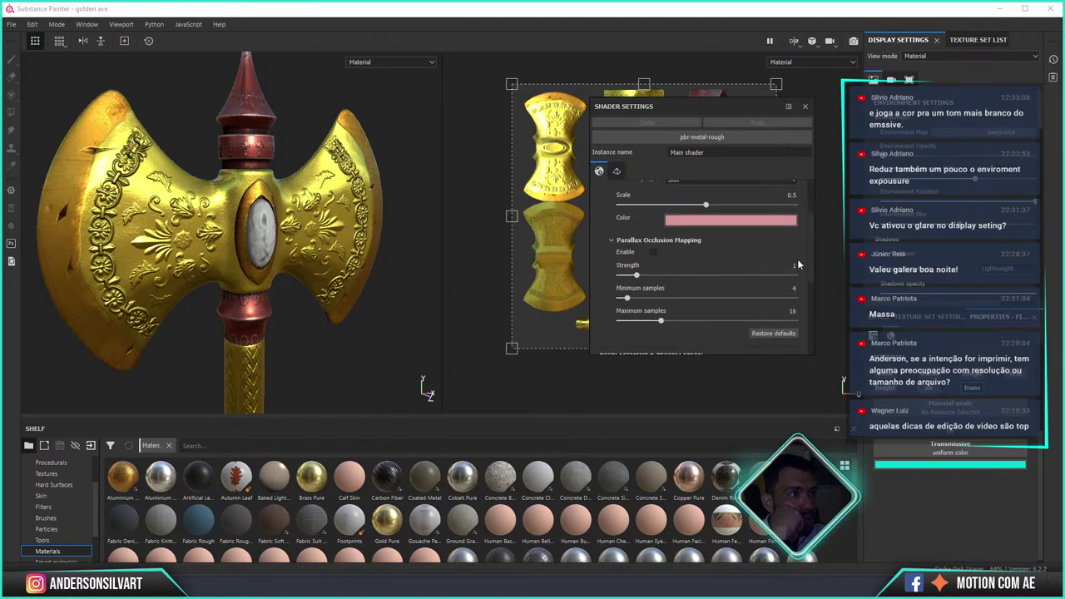
scroll(799, 266, "down", 2)
scroll(803, 291, "down", 2)
scroll(805, 308, "up", 1)
scroll(802, 274, "up", 4)
scroll(797, 249, "down", 1)
scroll(797, 258, "down", 1)
scroll(797, 263, "up", 1)
scroll(793, 253, "up", 1)
scroll(793, 246, "up", 1)
scroll(790, 233, "up", 1)
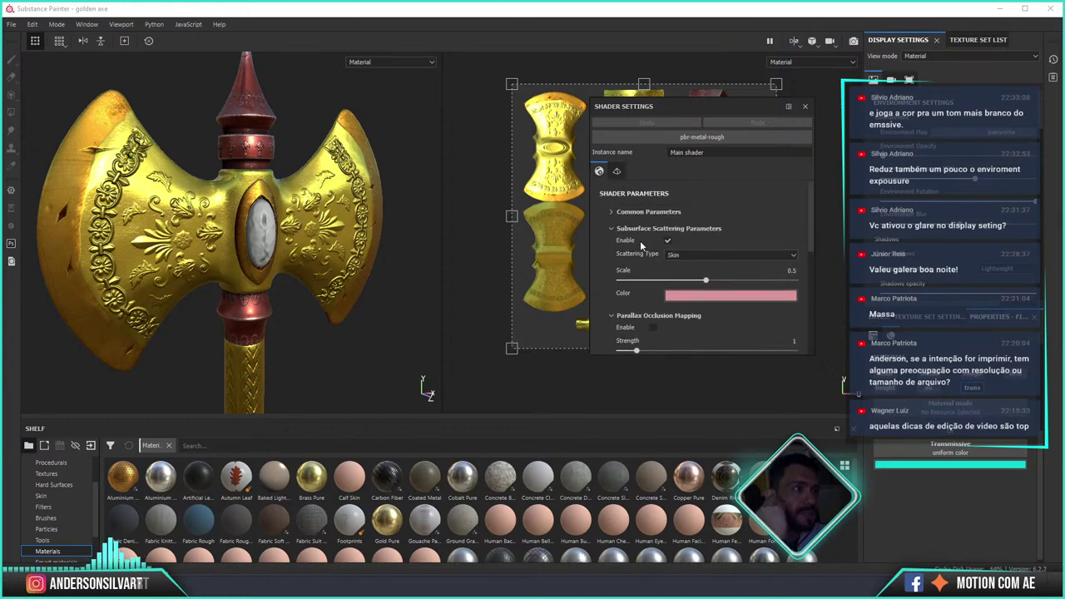
- Set Emissive Intensity under Common Parameters to 75 and close the shader settings
left_click(614, 213)
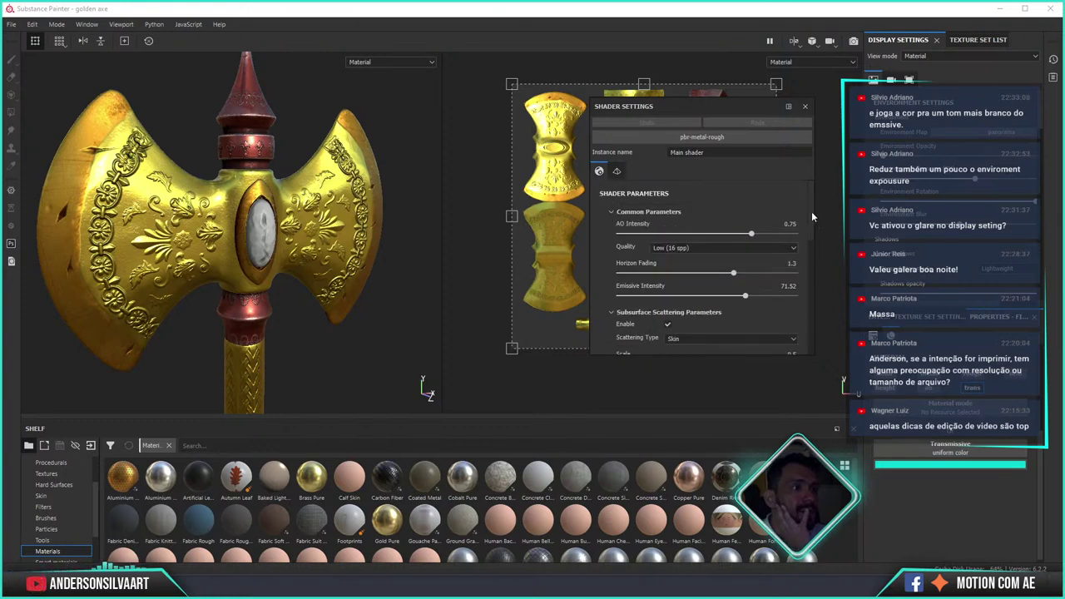
mouse_move(745, 296)
left_mouse_down()
mouse_move(713, 294)
mouse_move(782, 296)
mouse_move(725, 276)
left_mouse_up()
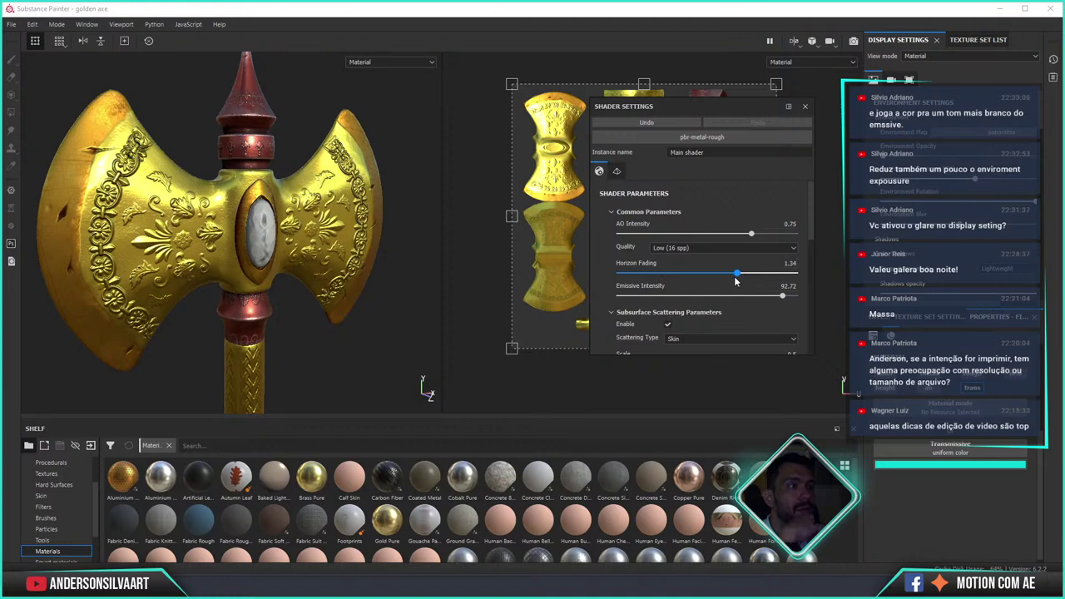
left_click_drag(782, 295, 718, 283)
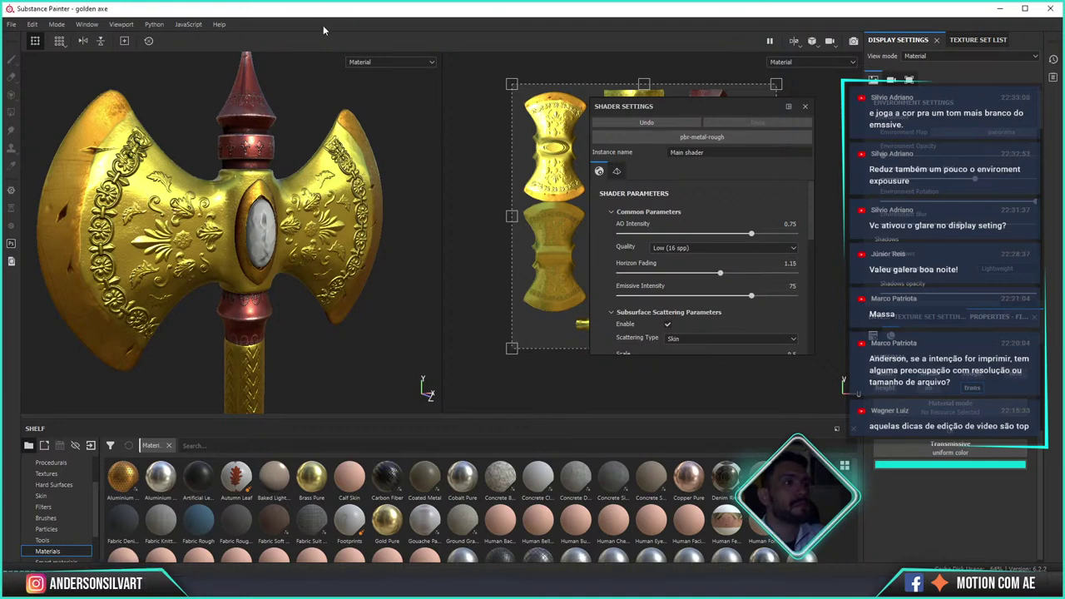
left_click(616, 170)
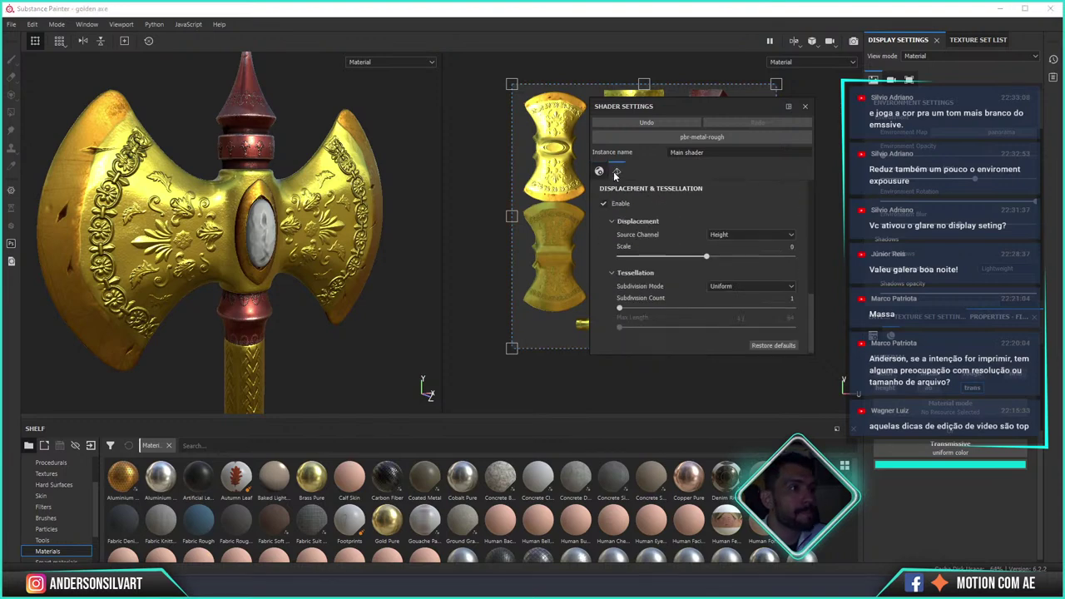
left_click(805, 107)
left_click(133, 26)
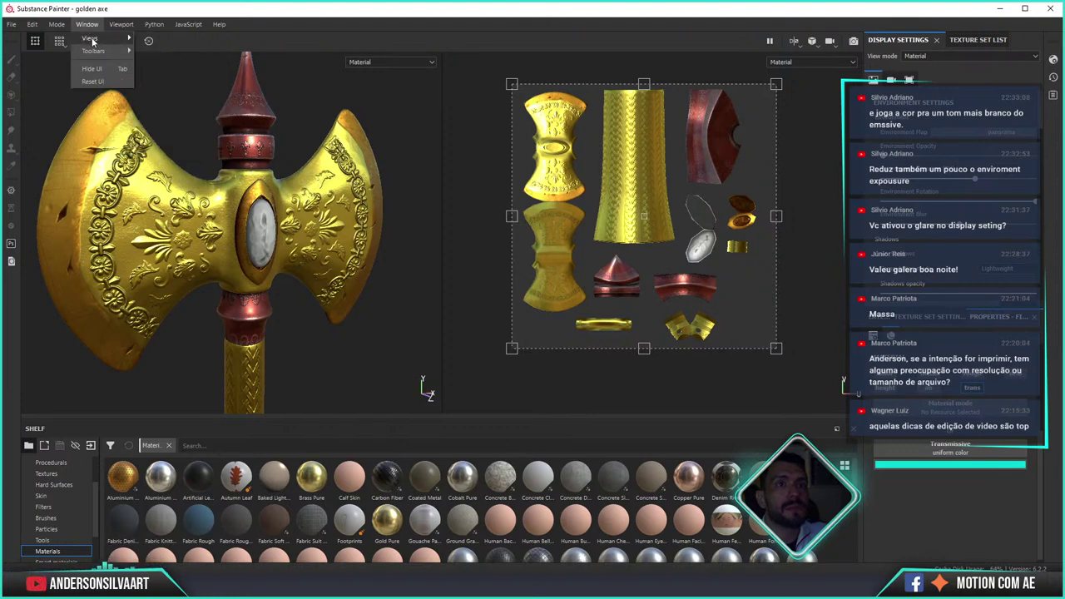
mouse_move(90, 38)
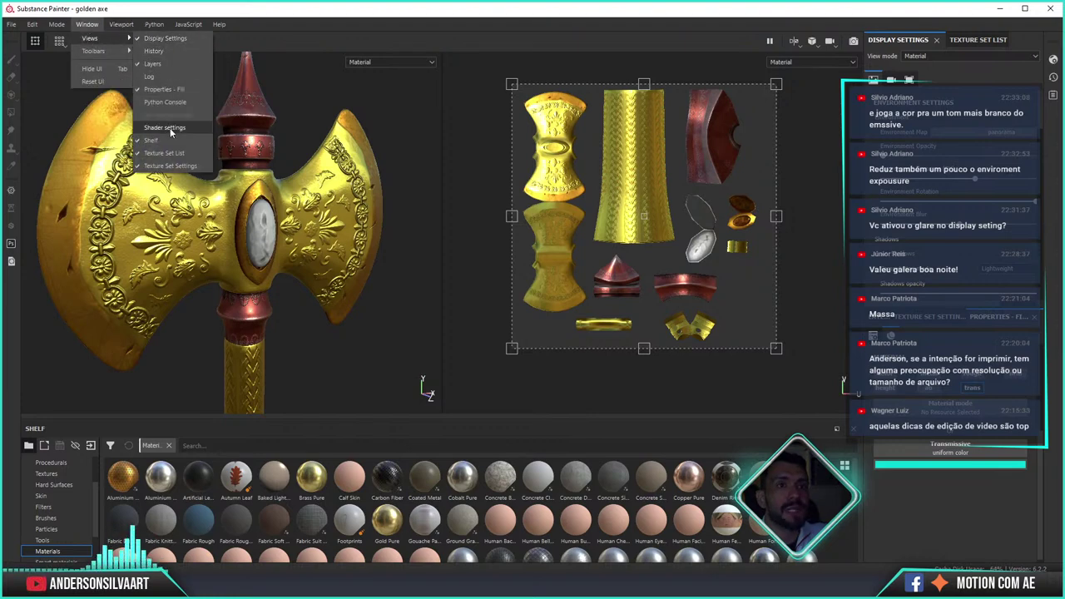
key("Escape")
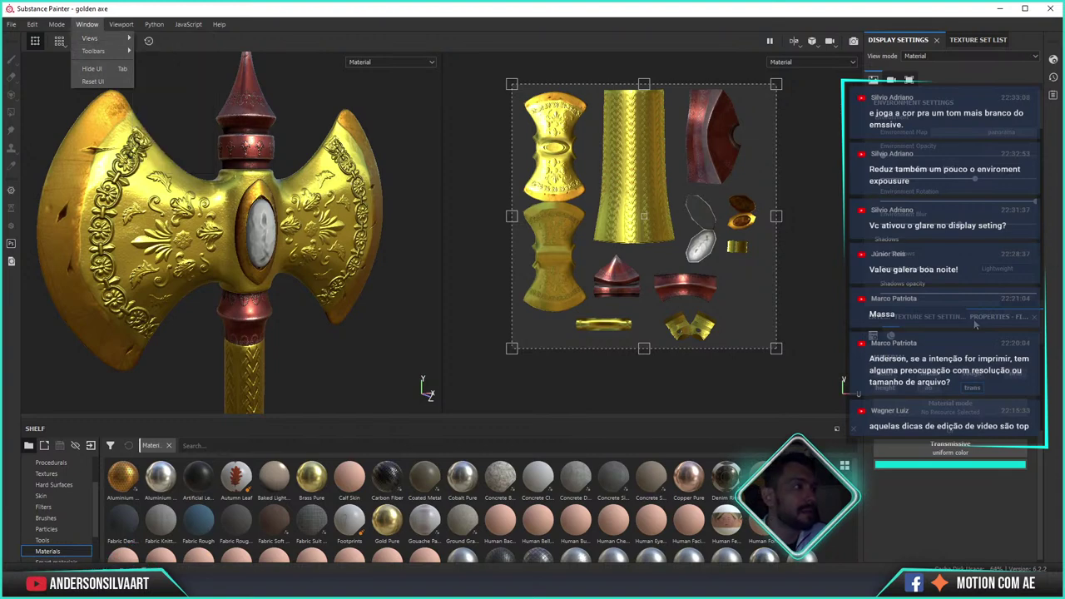
- Try several HDR environment map presets and apply the brighter, golden-looking one
key("Escape")
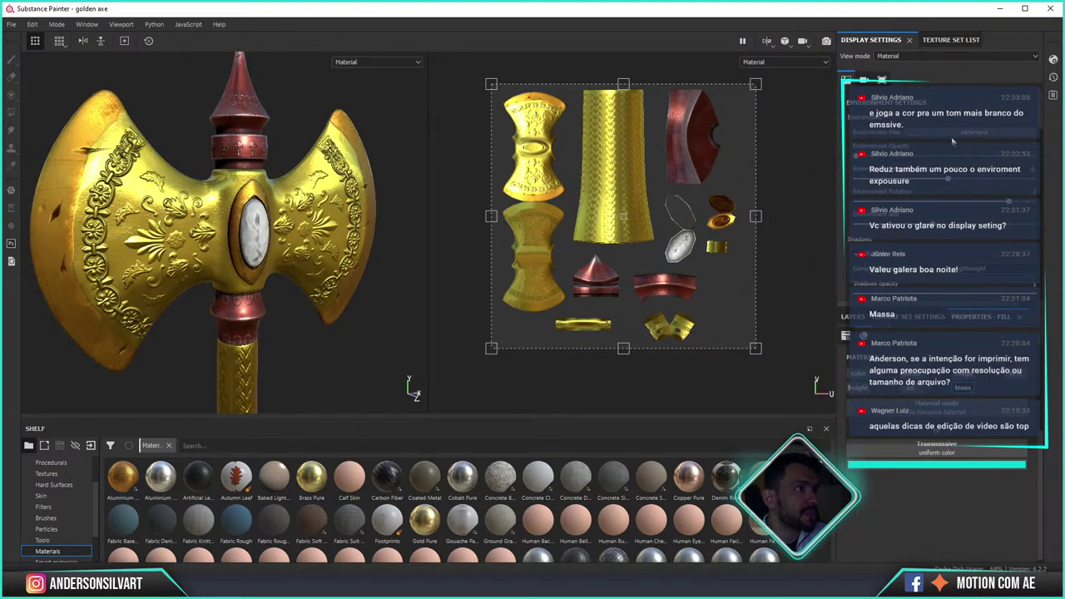
left_click(950, 134)
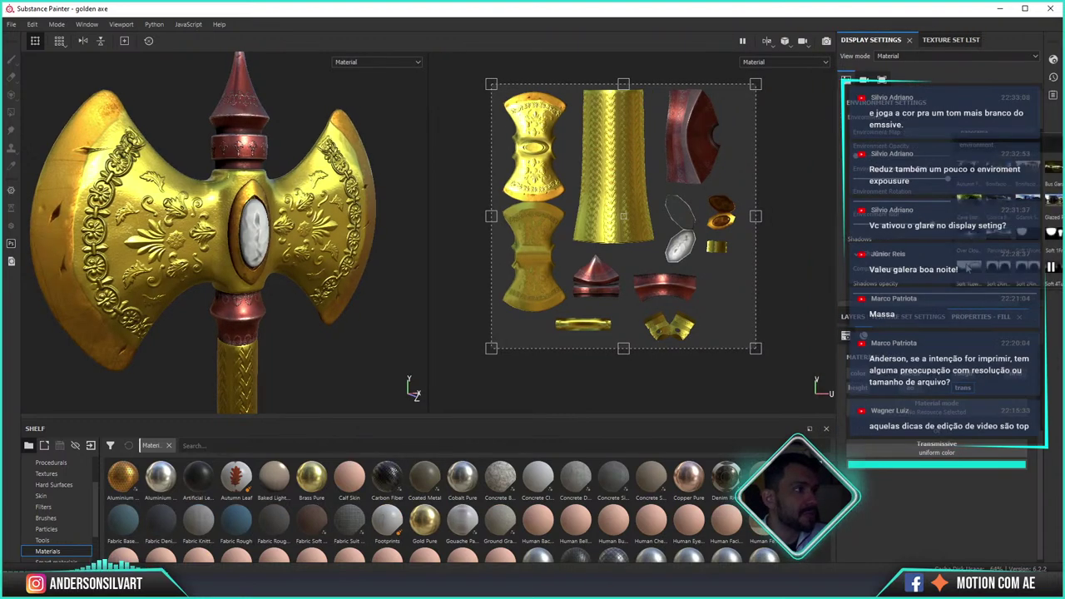
left_click(967, 269)
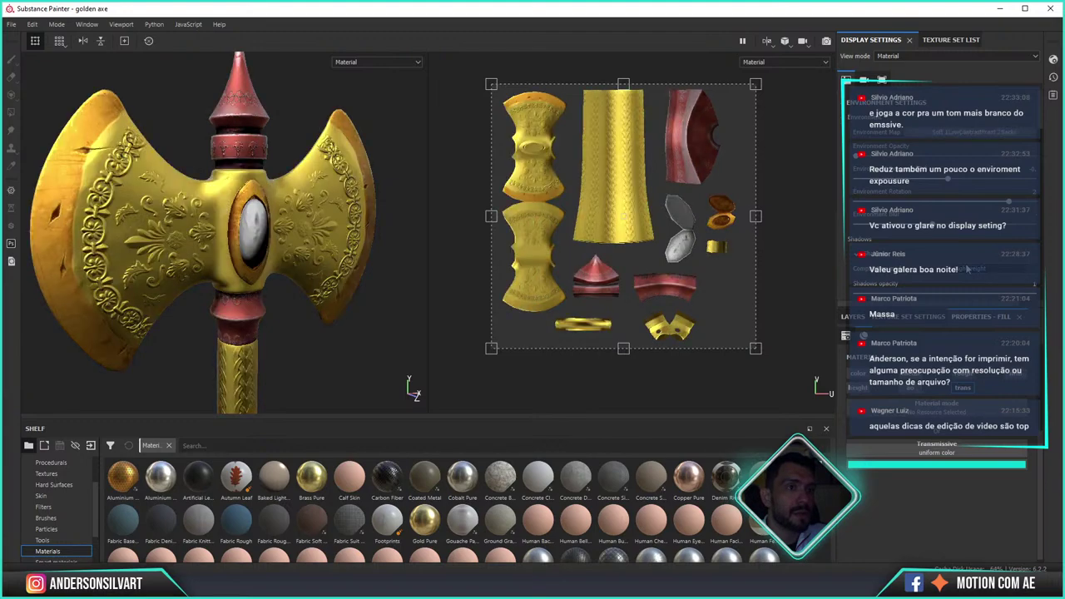
left_click(927, 135)
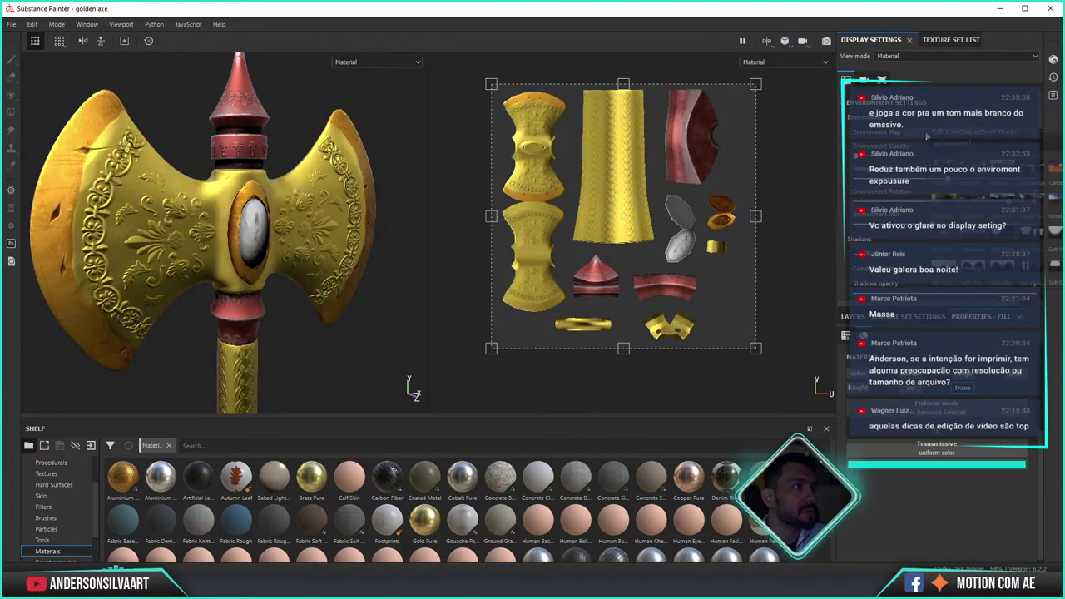
left_click(947, 138)
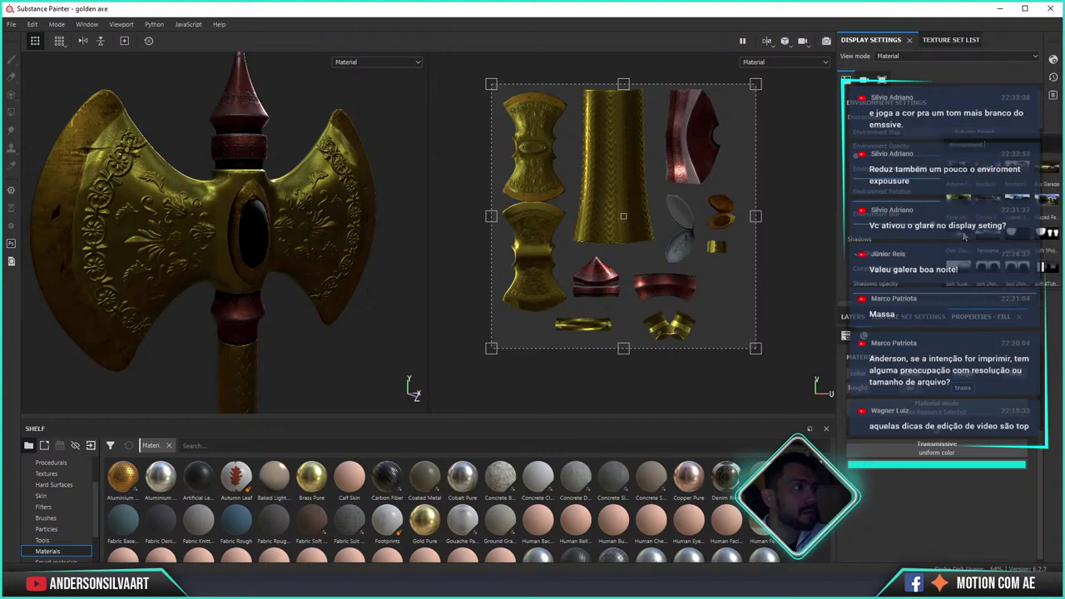
left_click(963, 237)
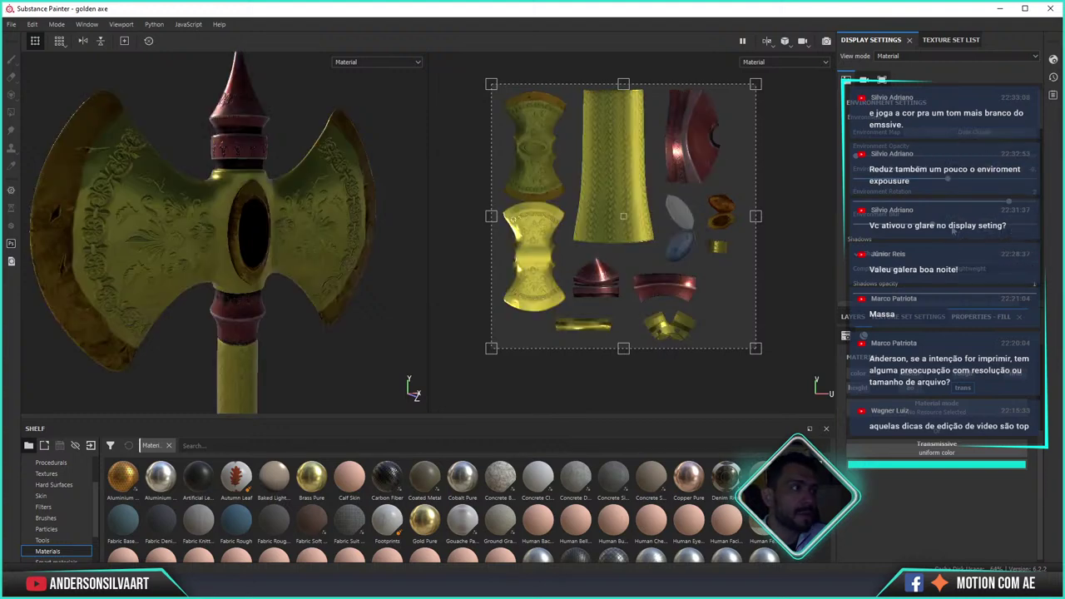
left_click(945, 136)
left_click(981, 223)
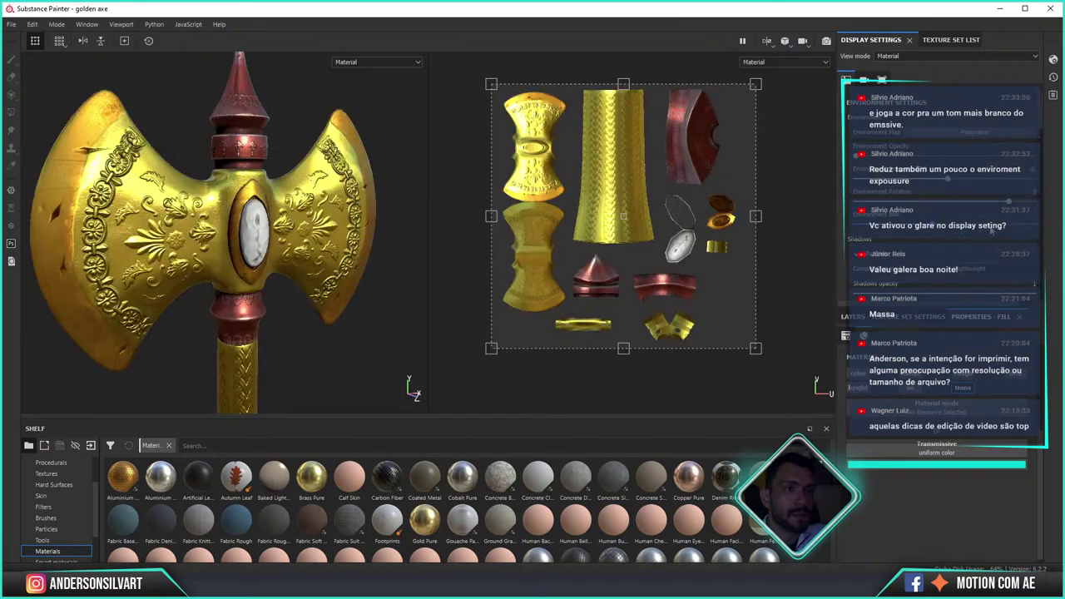
- Enable Glare in Display Settings and adjust its strength sliders
scroll(1046, 152, "down", 3)
scroll(948, 145, "up", 1)
left_click(860, 139)
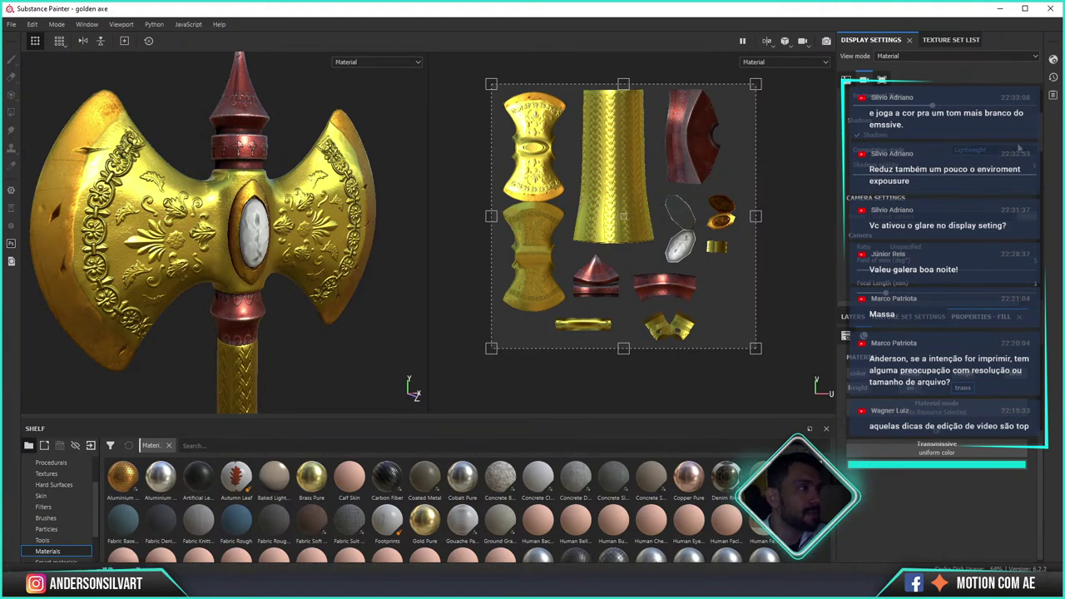
scroll(1040, 143, "down", 3)
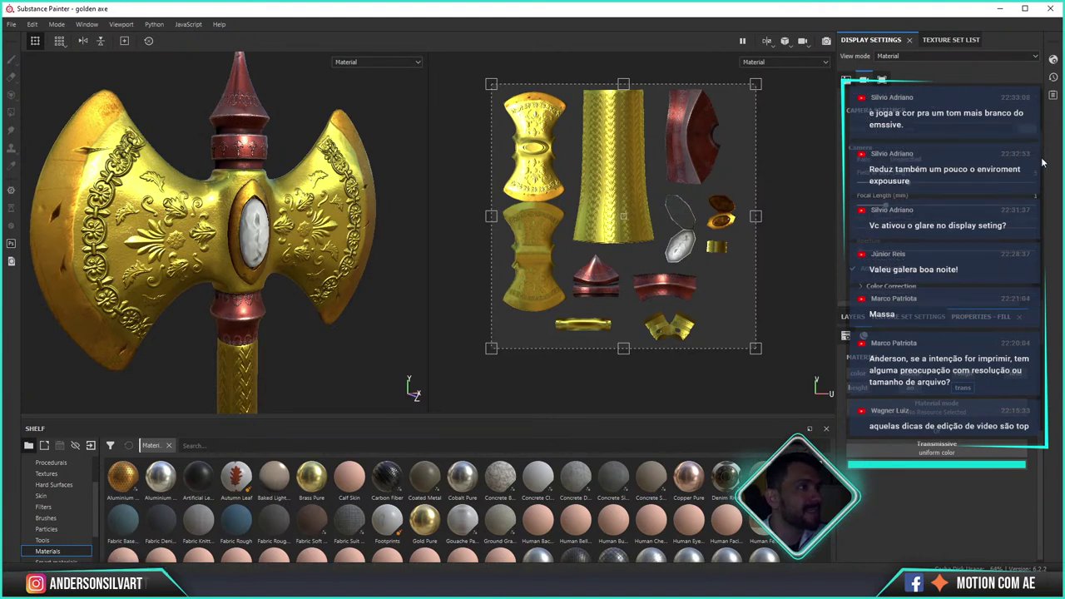
scroll(1042, 166, "down", 3)
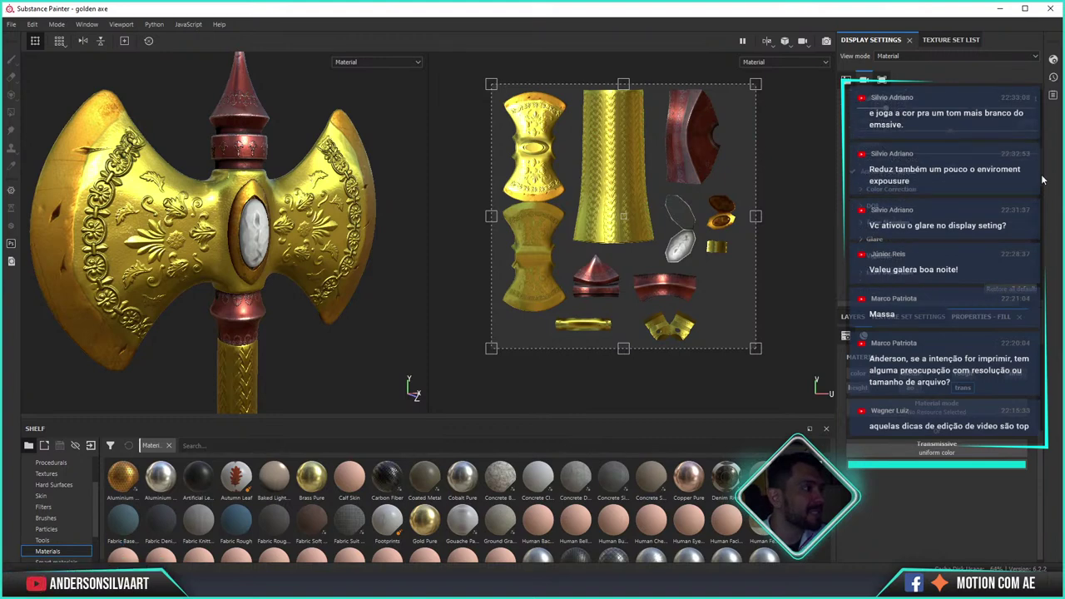
left_click(864, 242)
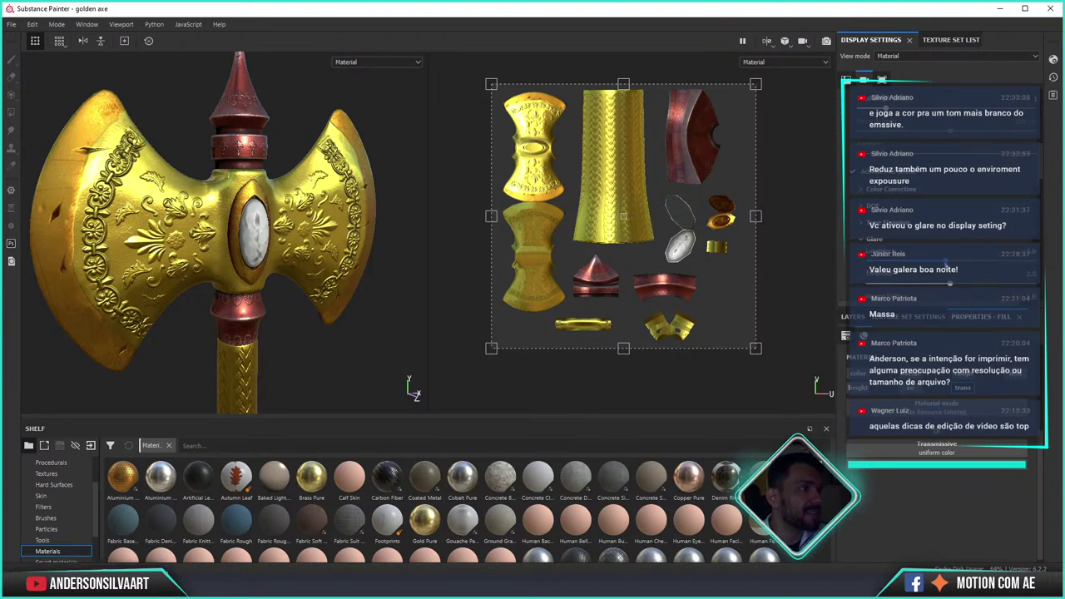
left_click_drag(947, 284, 928, 286)
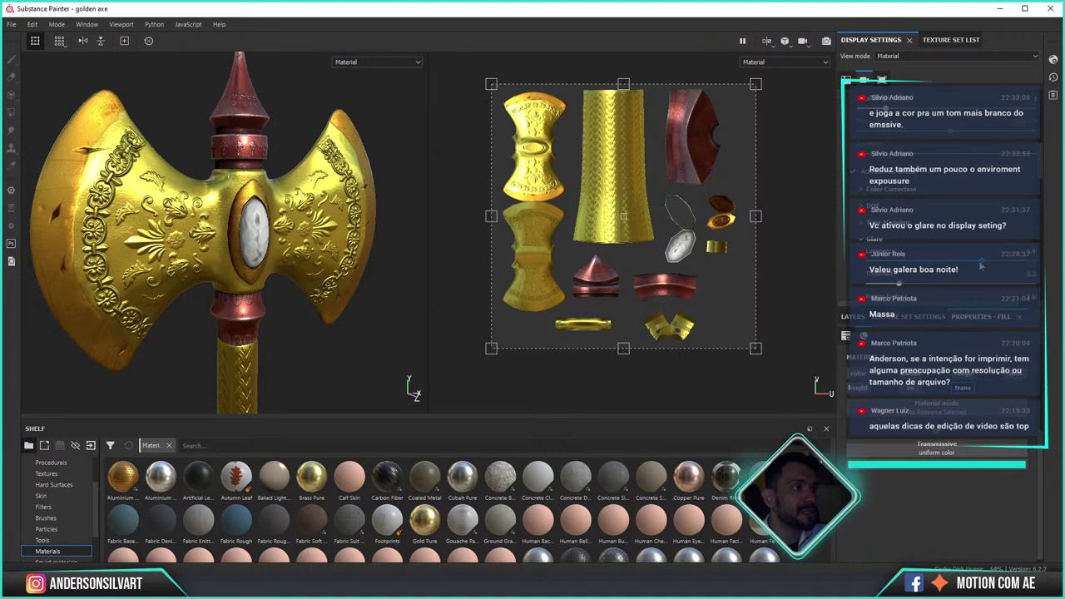
mouse_move(980, 264)
left_mouse_down()
mouse_move(927, 265)
mouse_move(910, 285)
left_mouse_up()
scroll(940, 353, "up", 5)
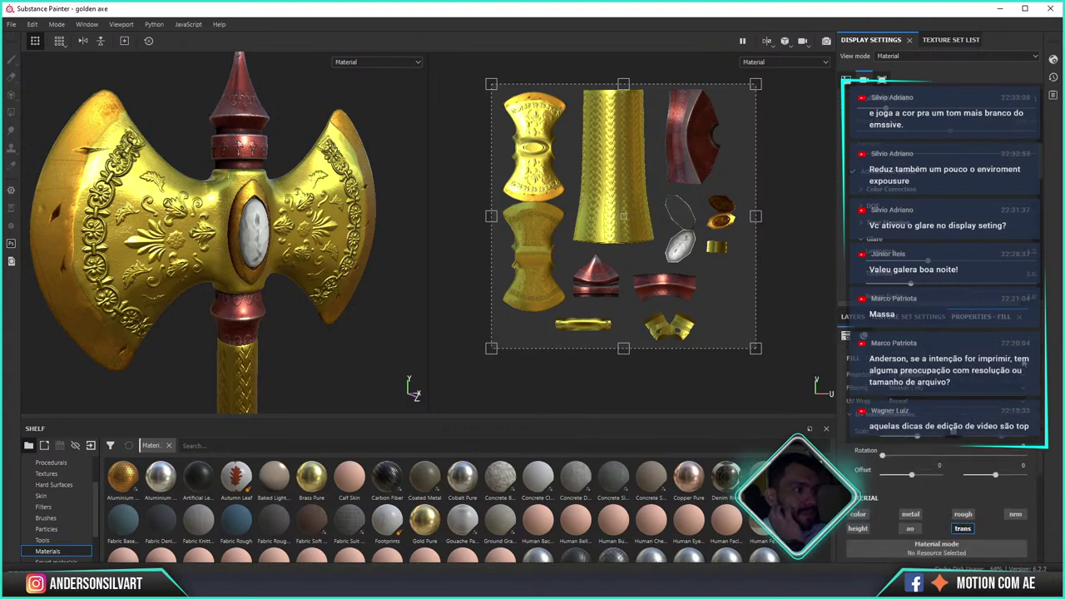
- Enable the fill layer's color channel and change its base colour from red to white
left_click(853, 317)
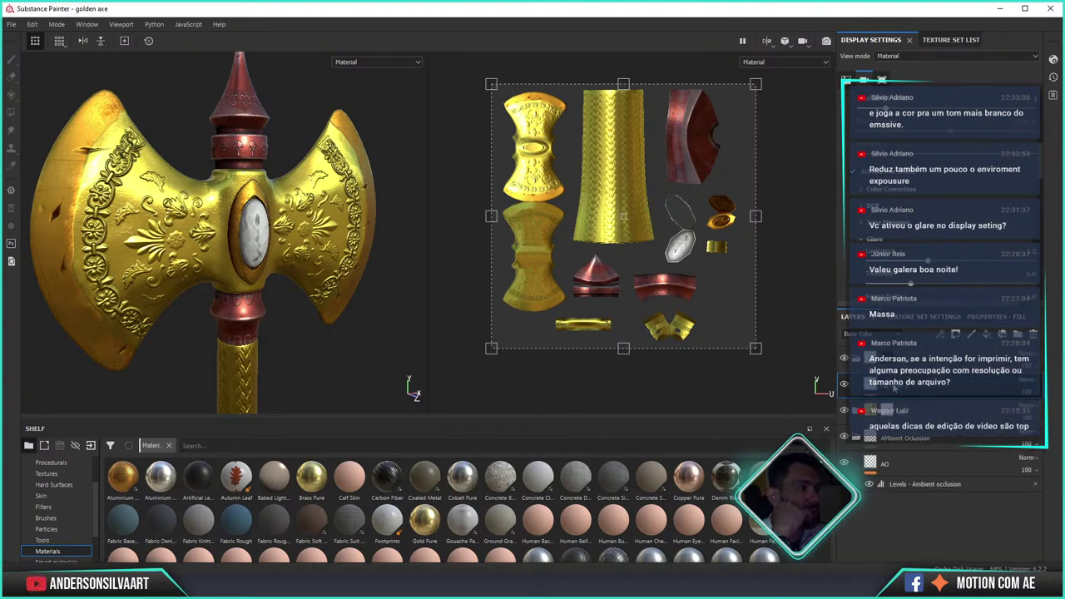
left_click(915, 317)
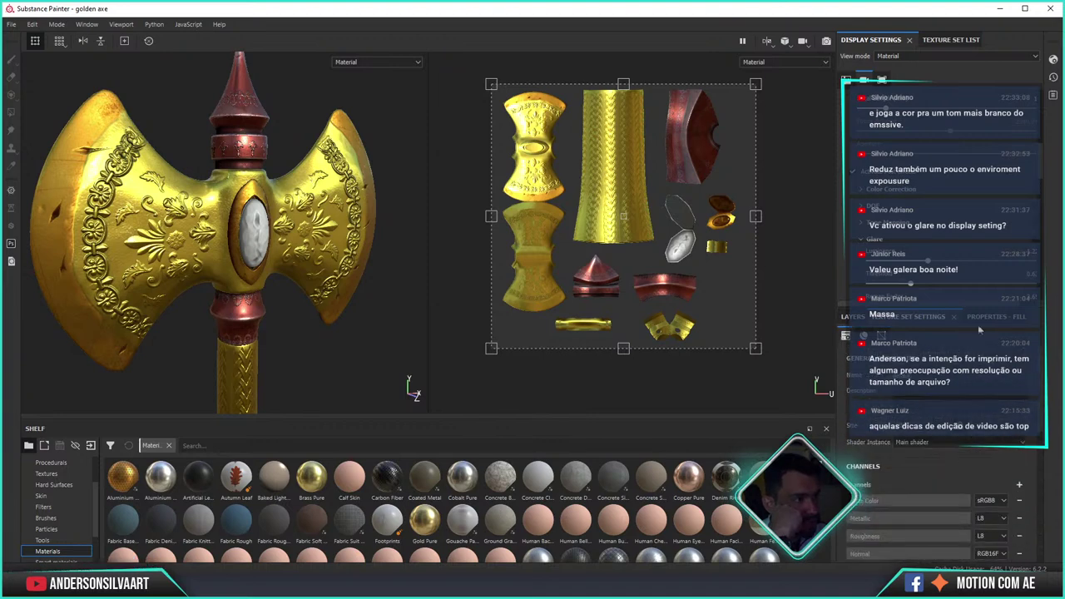
left_click(981, 322)
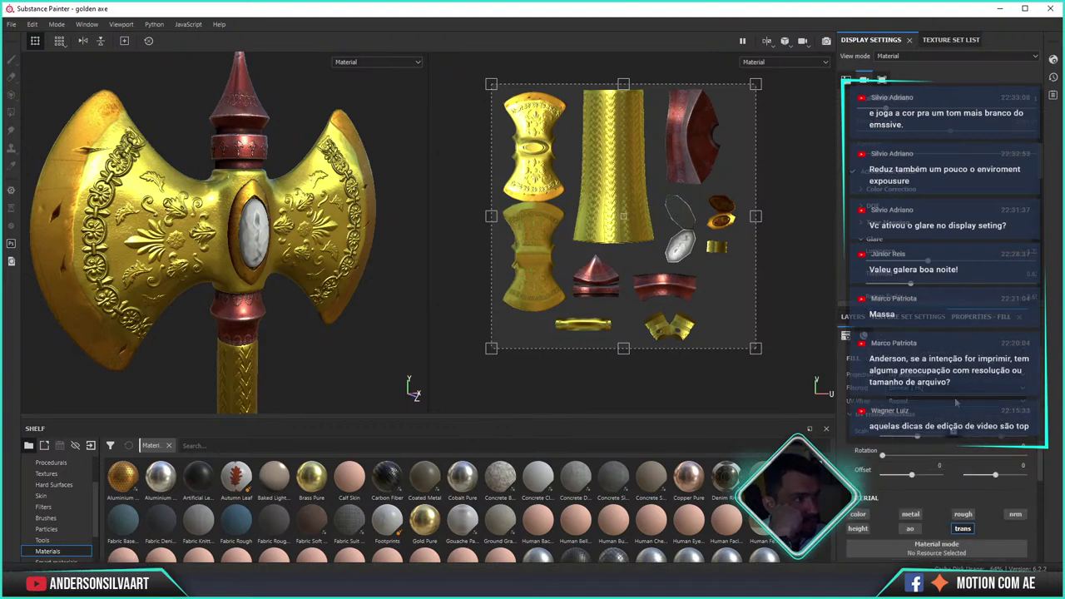
left_click(854, 515)
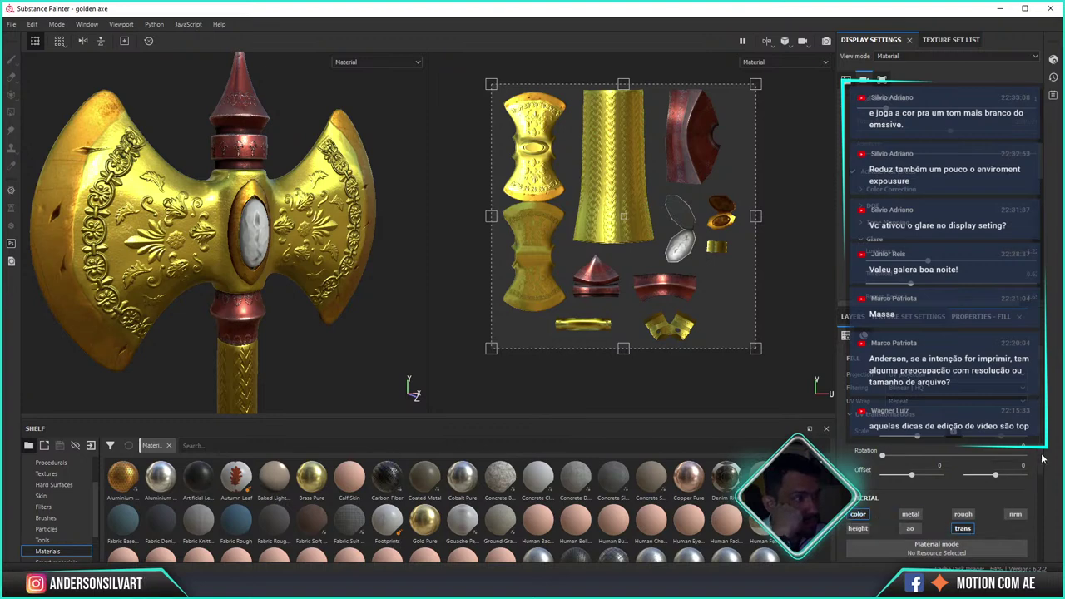
scroll(1041, 456, "down", 2)
left_click(982, 498)
left_click(1014, 390)
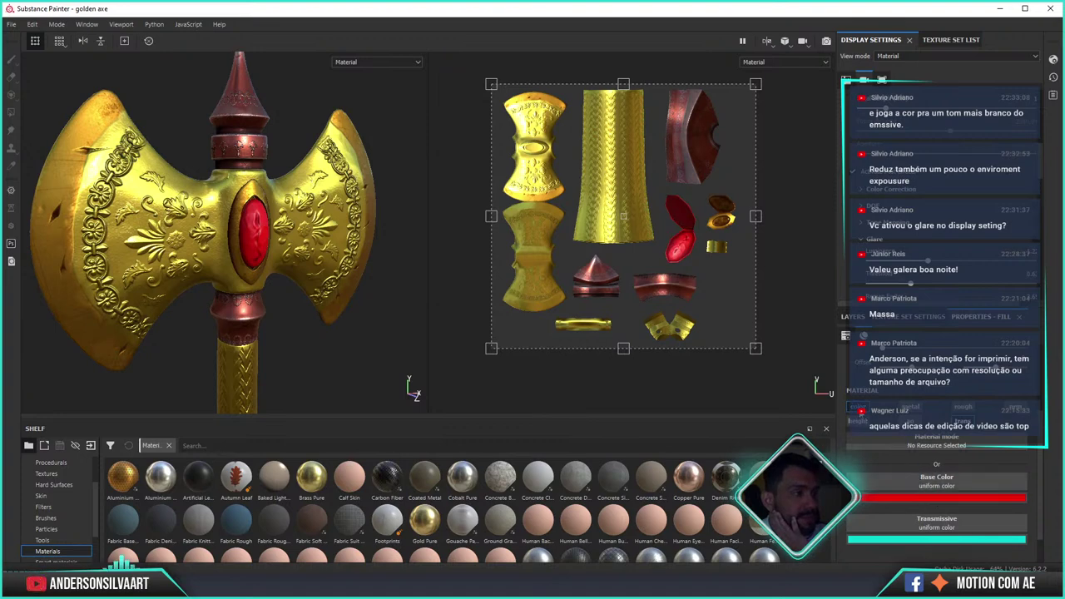
left_click_drag(939, 539, 939, 499)
- Add a new empty paint layer at the top of the layer stack
left_click(939, 499)
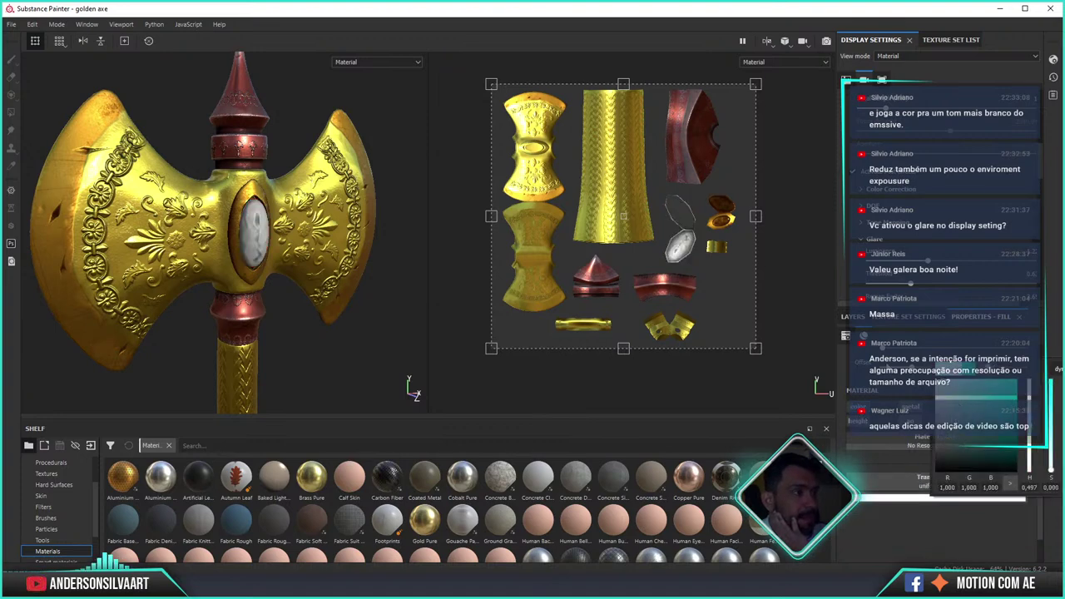
scroll(1034, 336, "up", 2)
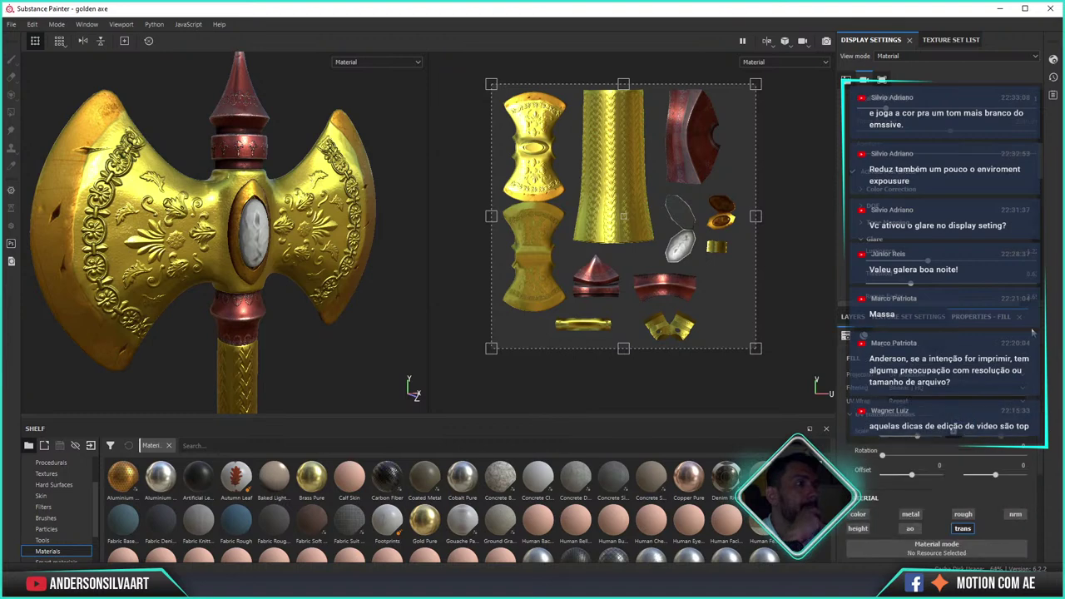
left_click(854, 318)
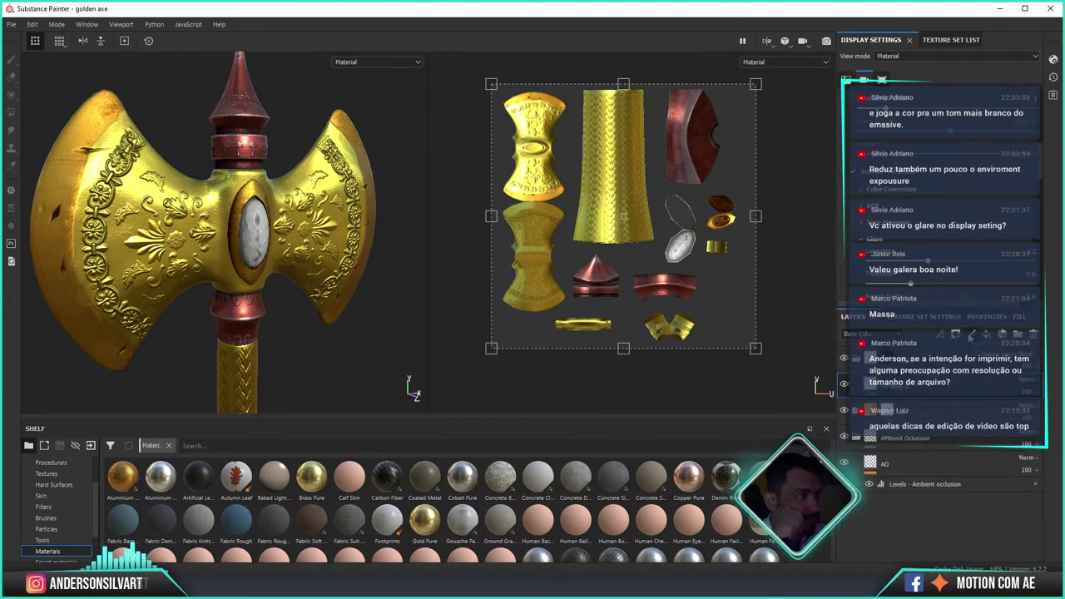
left_click(971, 333)
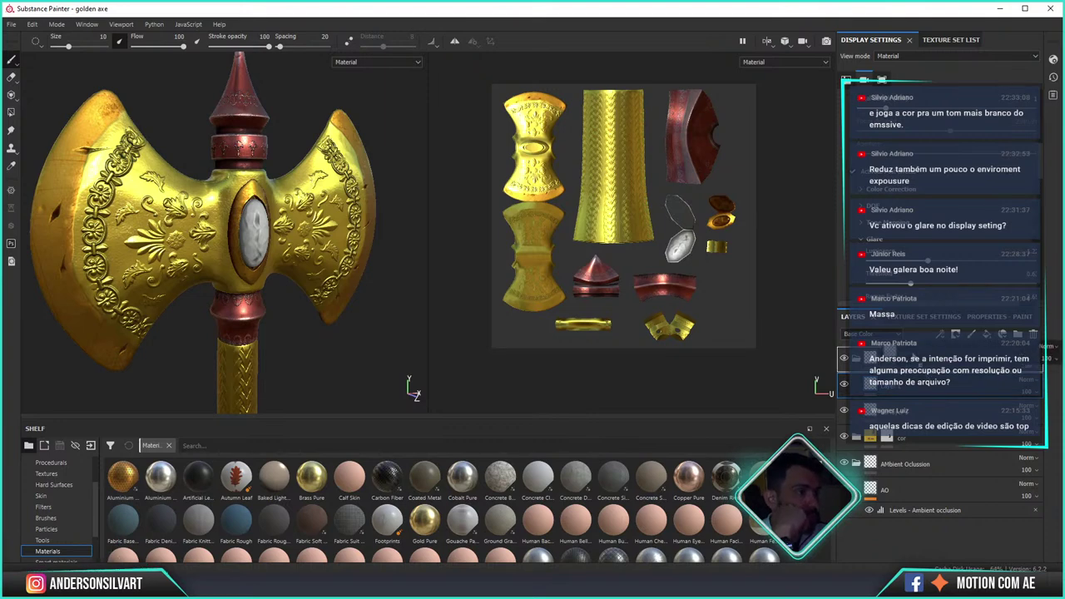
- Select the new top layer, then inspect the properties of the fill layer below it
left_click(857, 359)
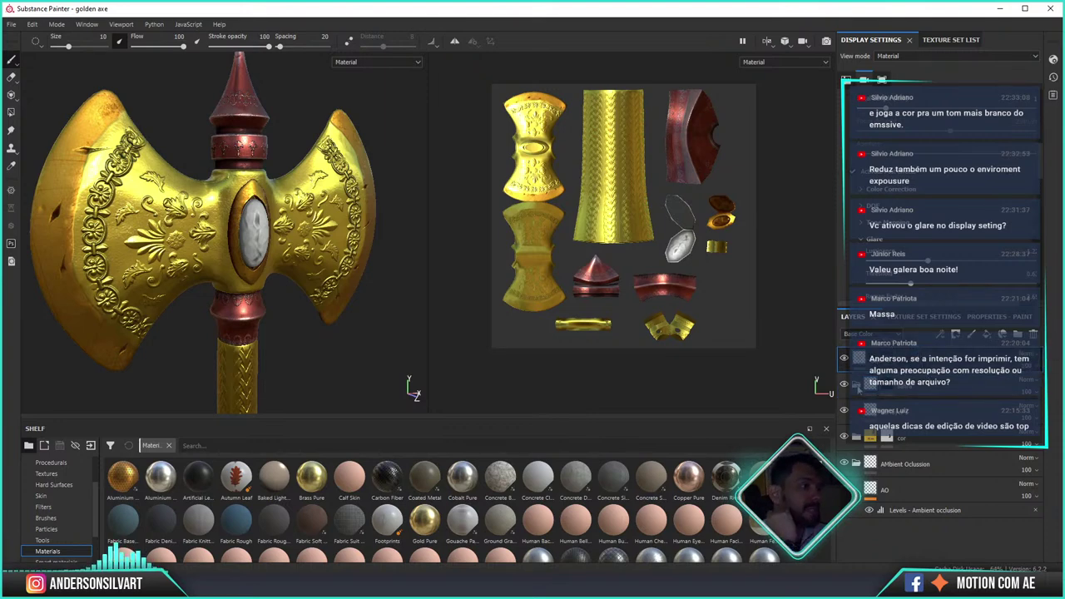
right_click(881, 366)
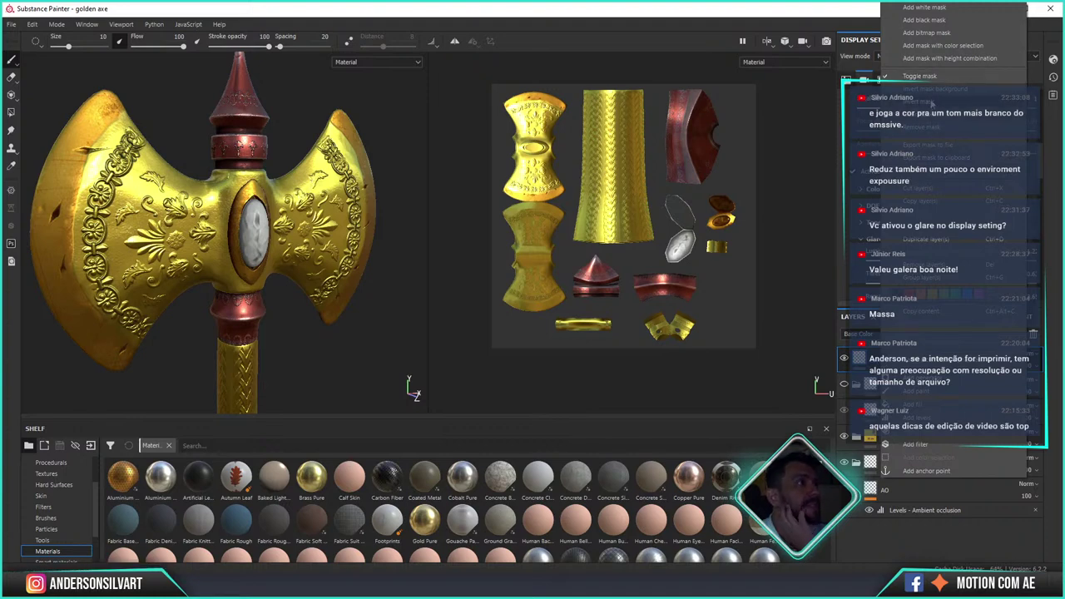
left_click(858, 366)
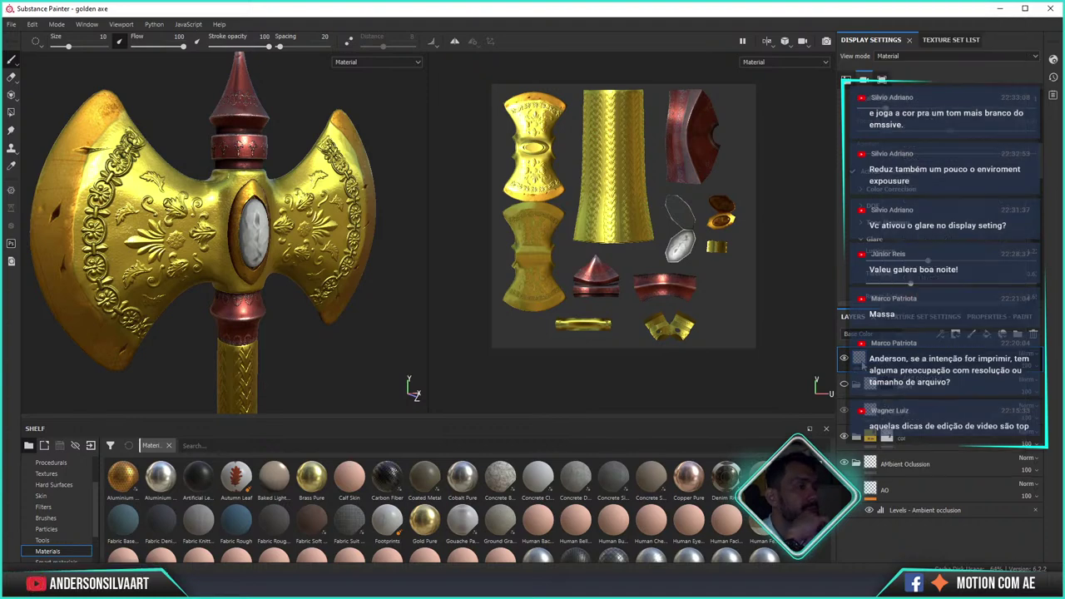
left_click(869, 386)
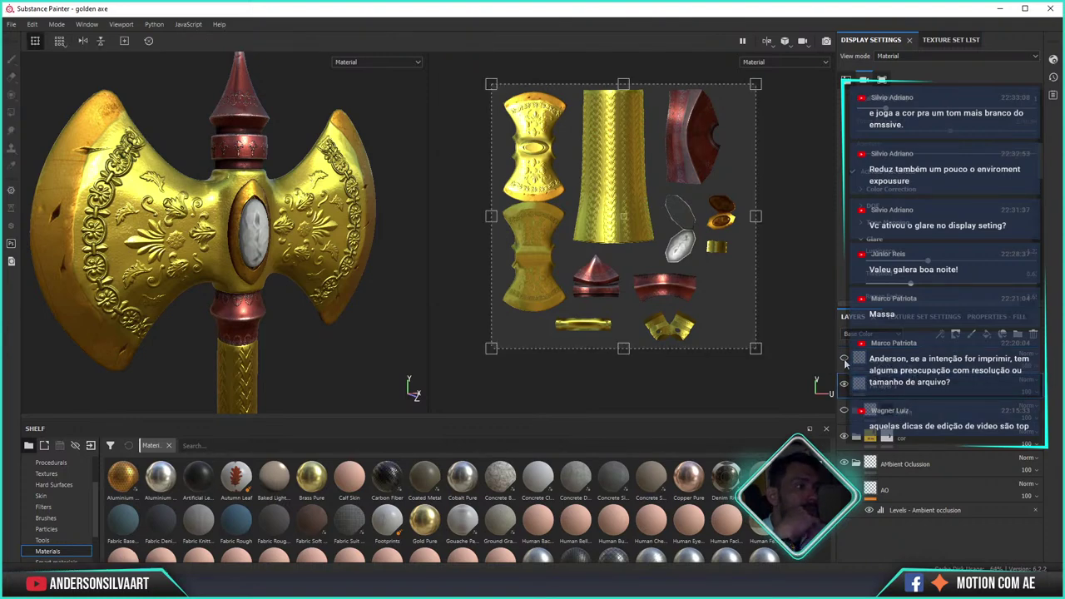
left_click(984, 318)
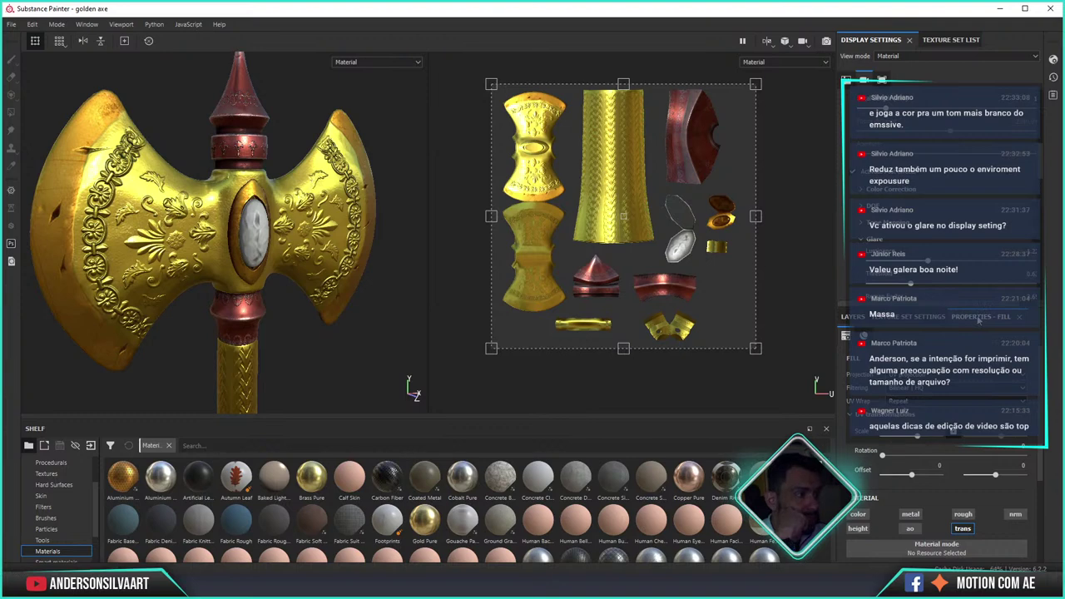
scroll(1028, 499, "down", 3)
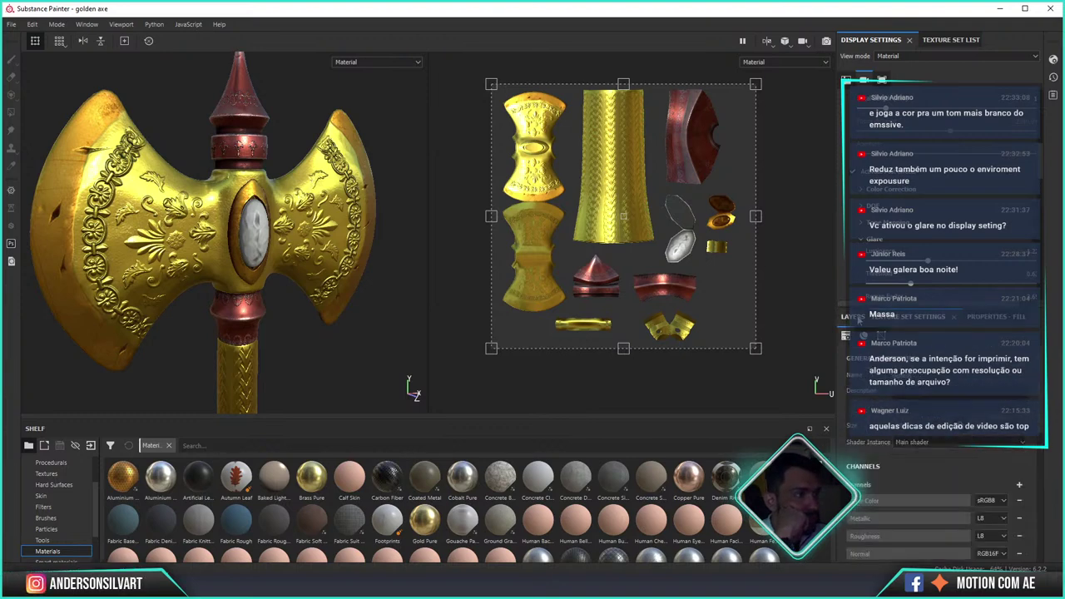
left_click(850, 317)
- Enable the transmissive channel on the paint layer and set its Transmissive colour to white
key("1")
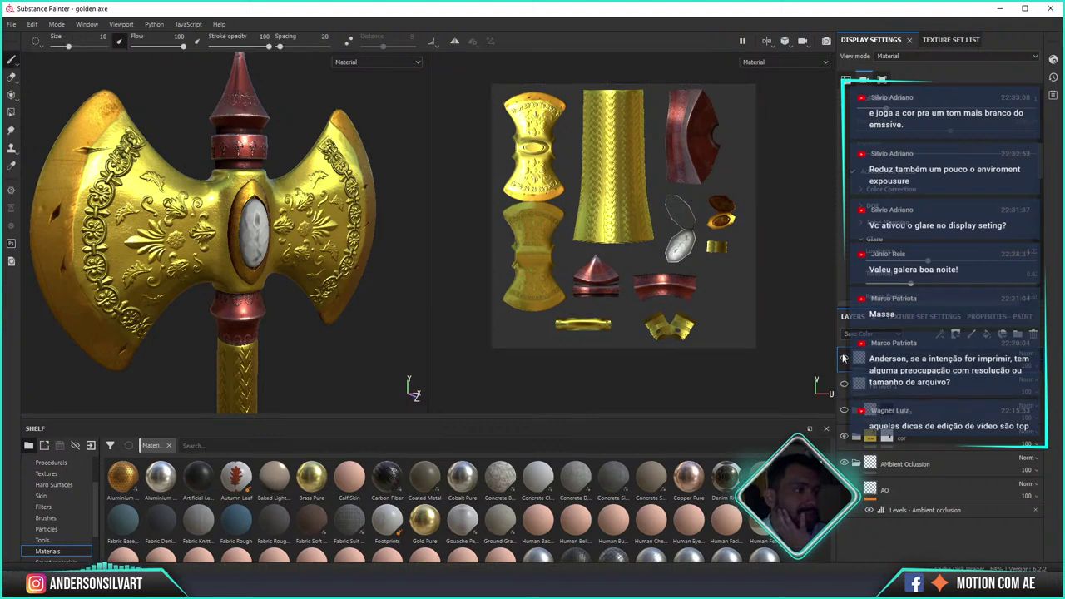
left_click(996, 317)
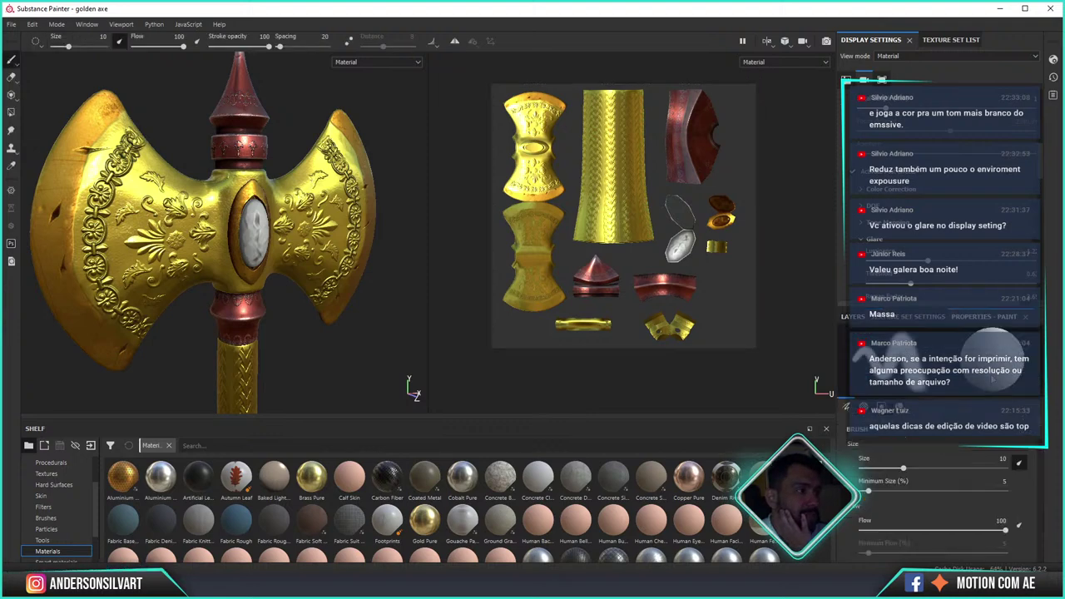
scroll(1048, 553, "down", 5)
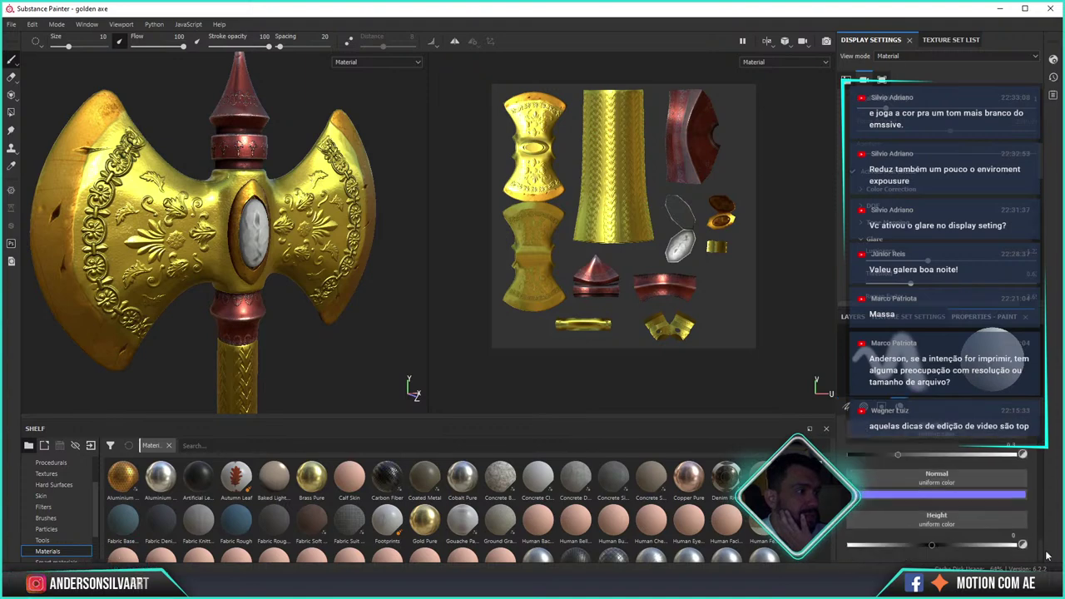
scroll(1047, 559, "up", 3)
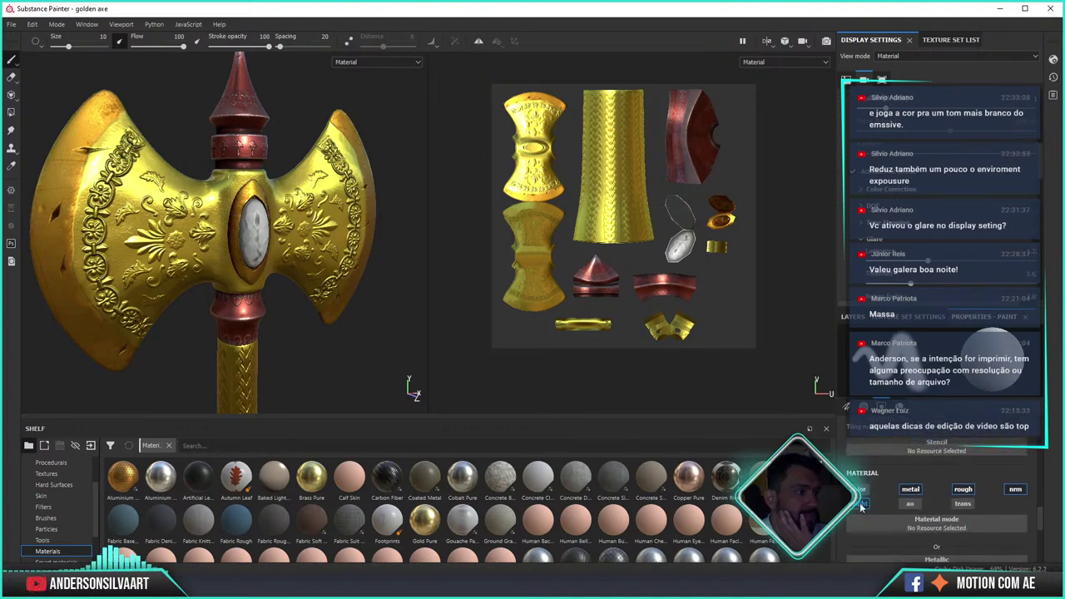
left_click(909, 491)
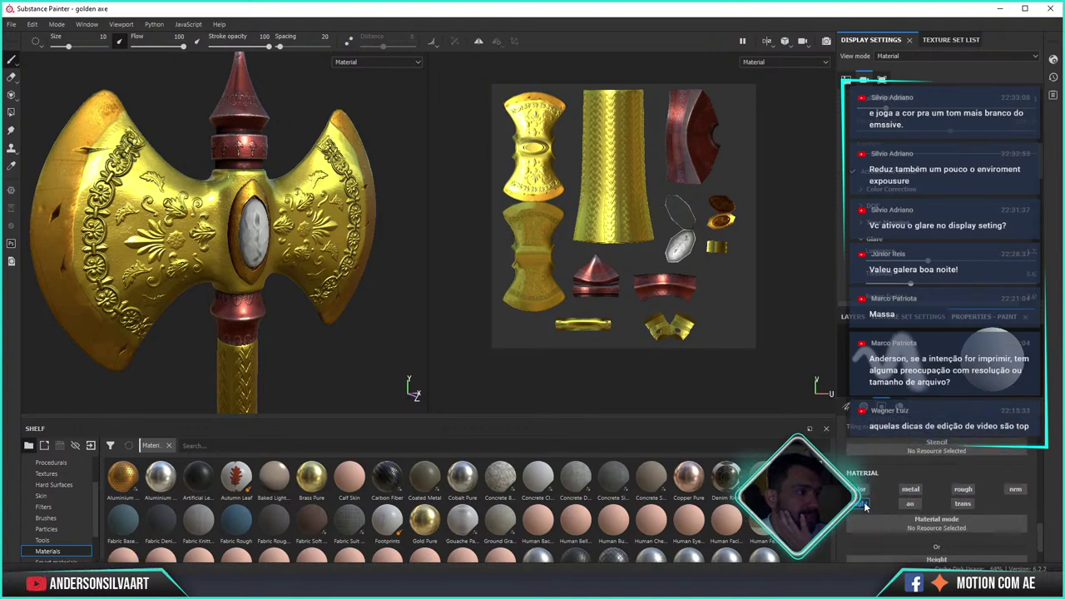
left_click(963, 503)
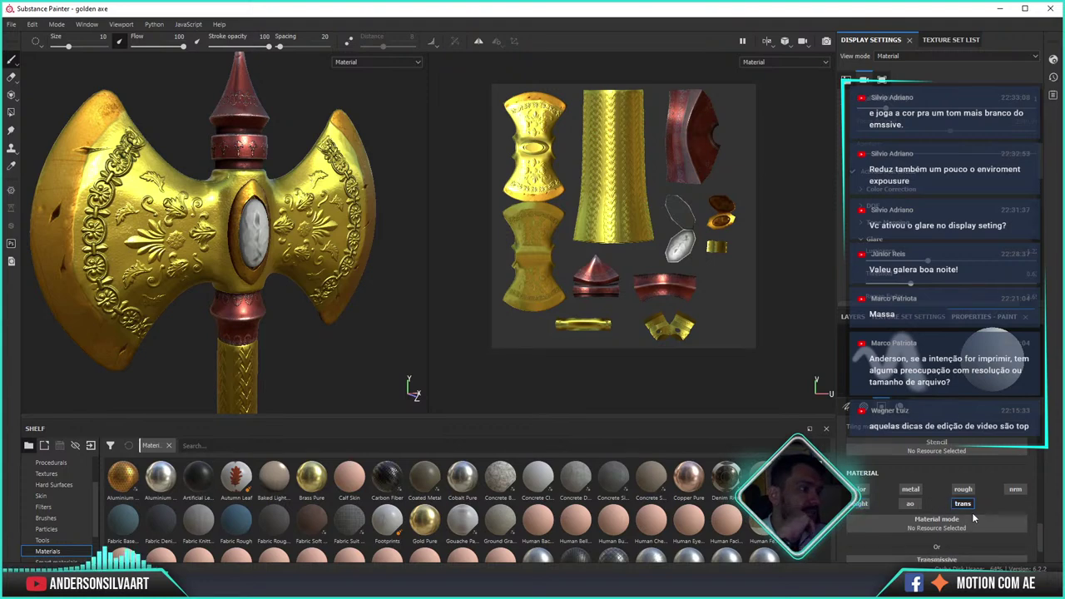
scroll(1034, 536, "down", 2)
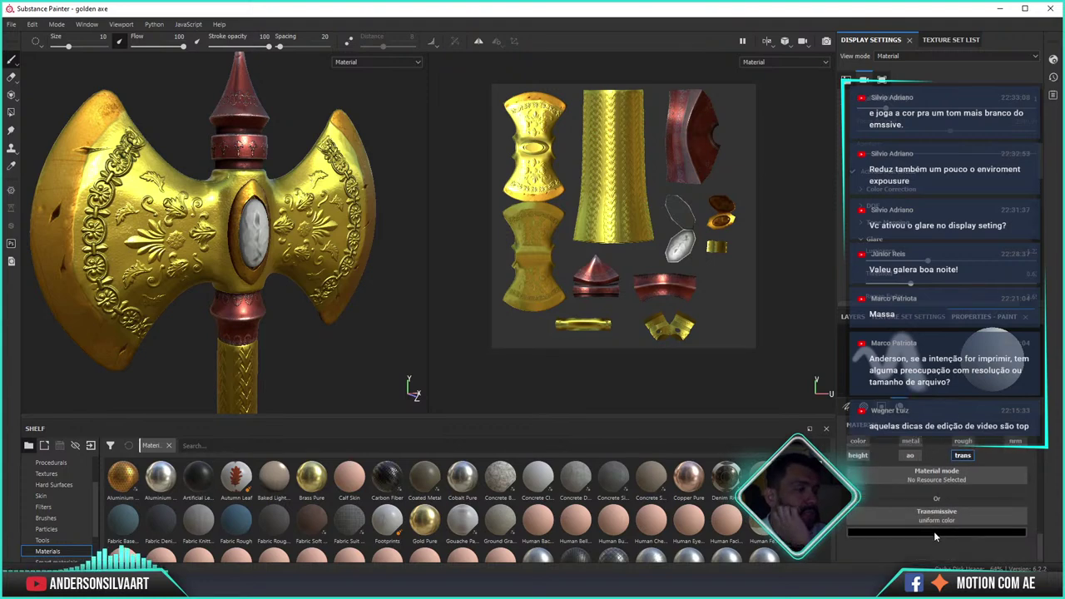
left_click(998, 532)
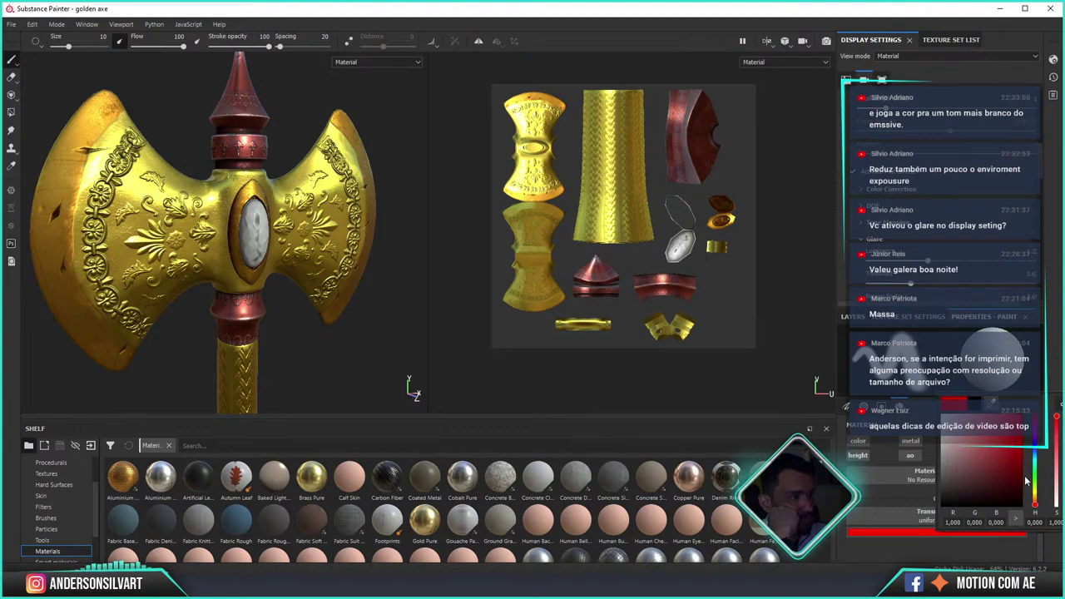
left_click_drag(1027, 481, 945, 426)
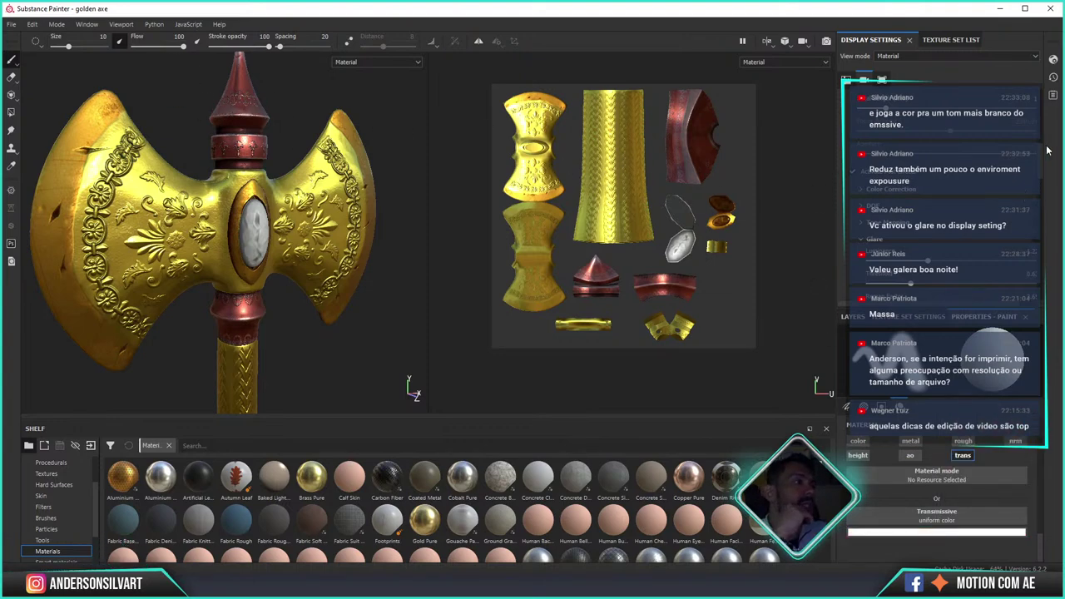
scroll(1040, 150, "up", 5)
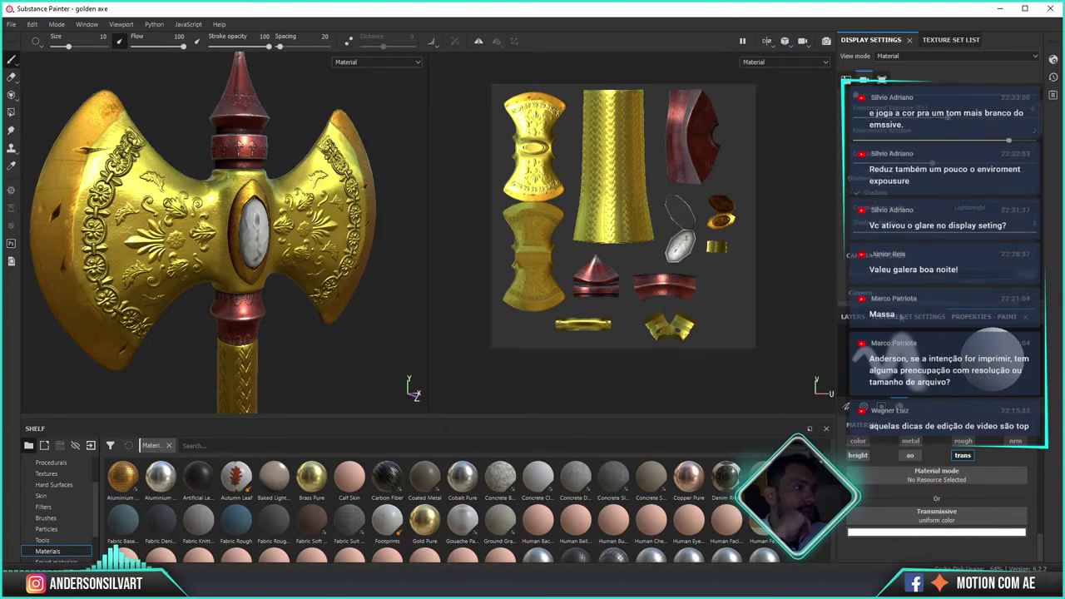
- Delete the extra top layer and folder, keeping the gold material on the axe
left_click(881, 318)
left_click(857, 318)
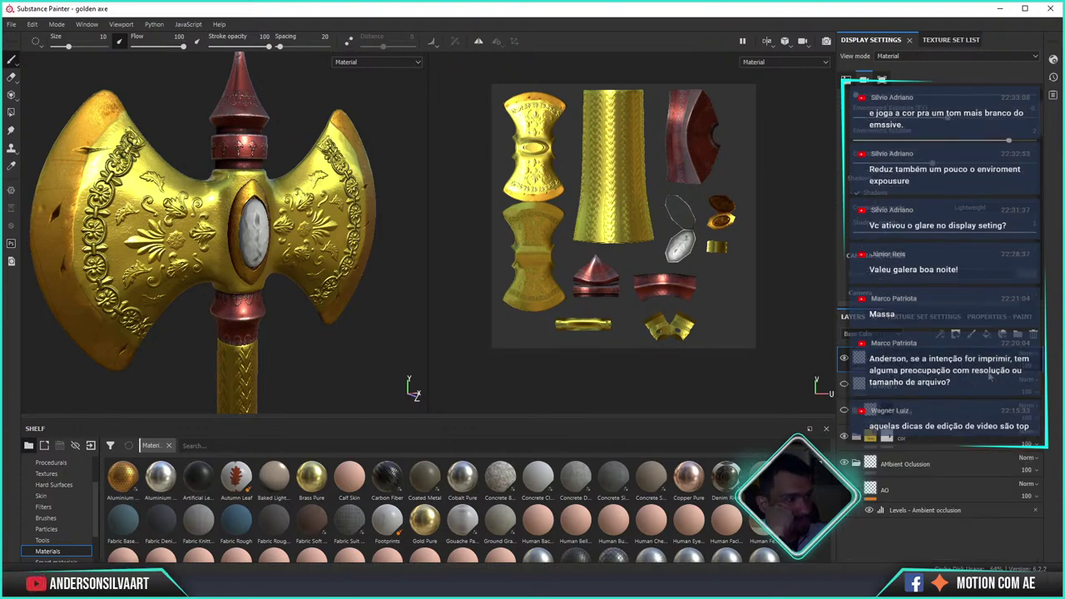
left_click(1034, 335)
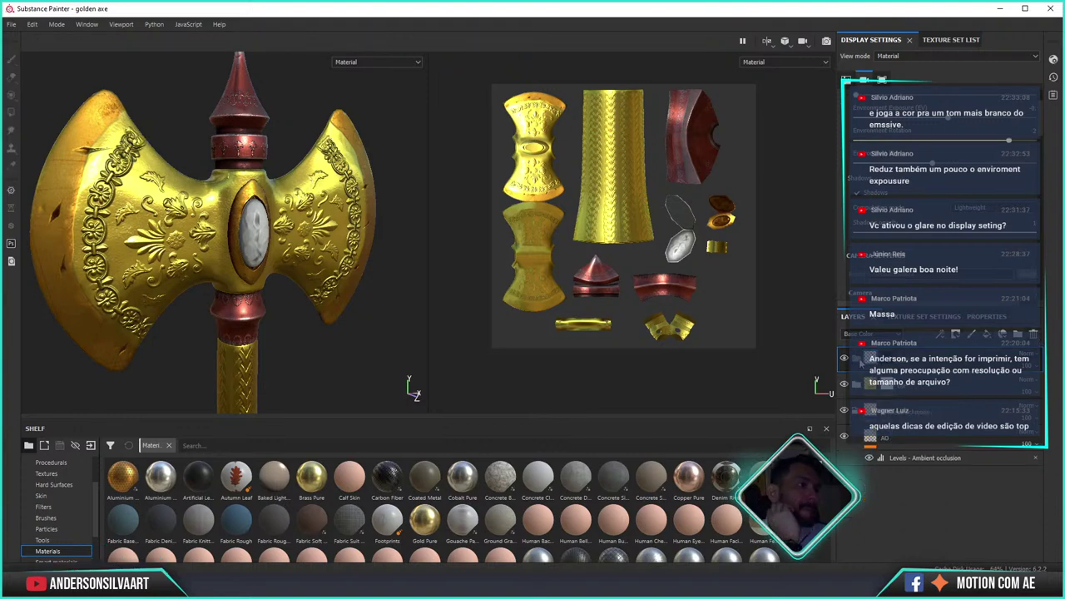
left_click(844, 358)
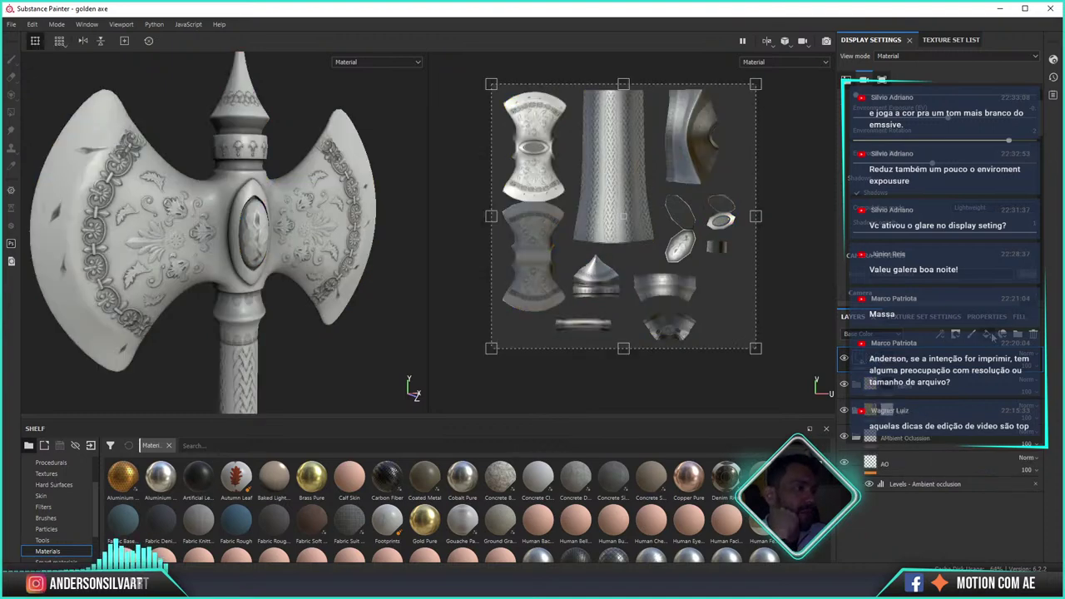
key("ctrl+z")
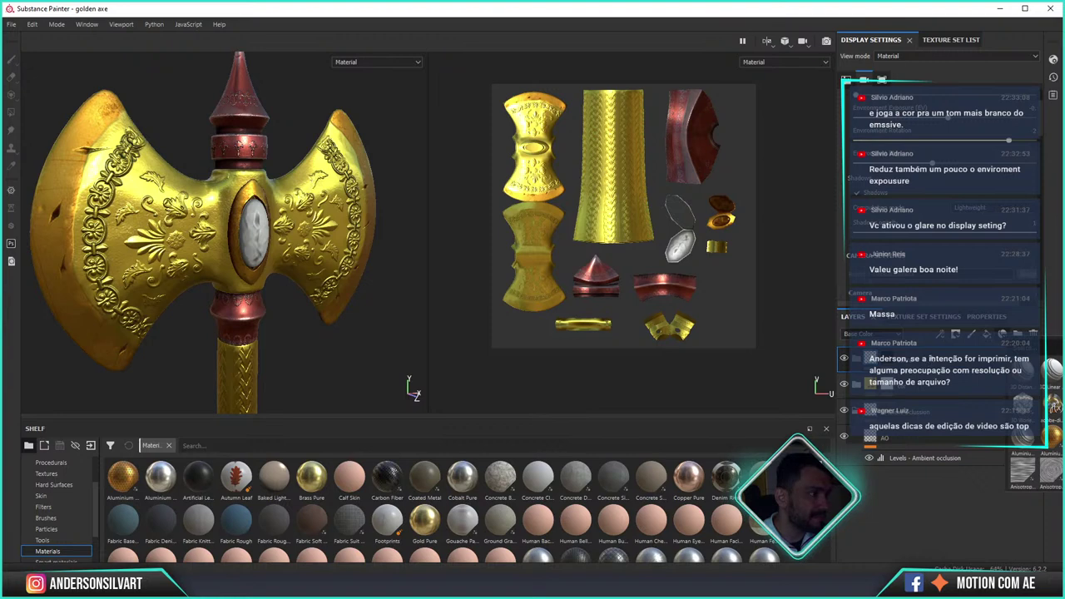
- Apply a red material limited to the centre gem so the metal stays gold
left_click_drag(1053, 404, 1020, 405)
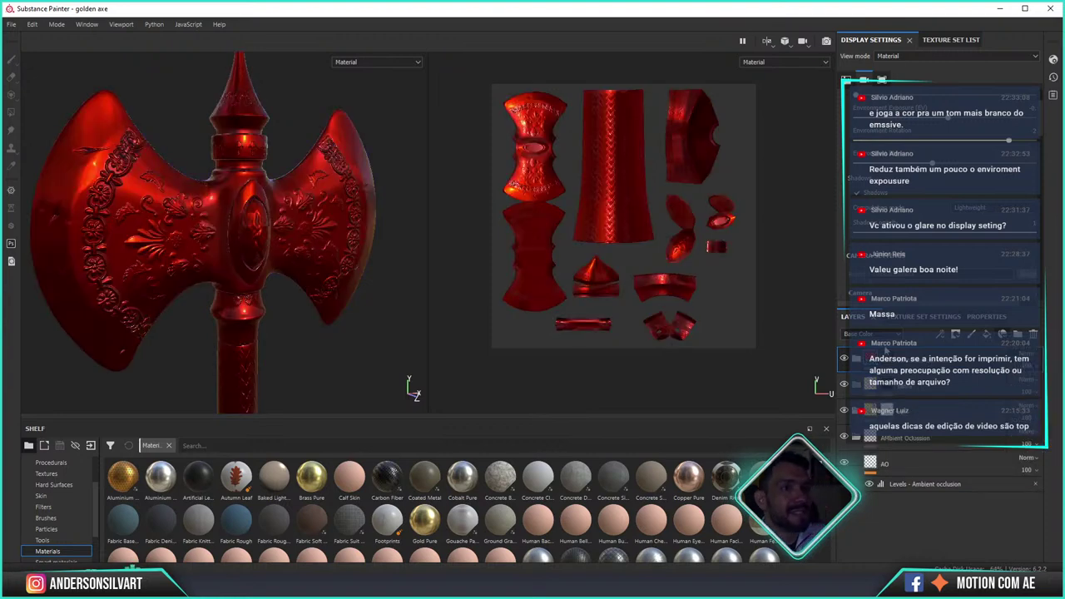
left_click_drag(887, 353, 919, 387)
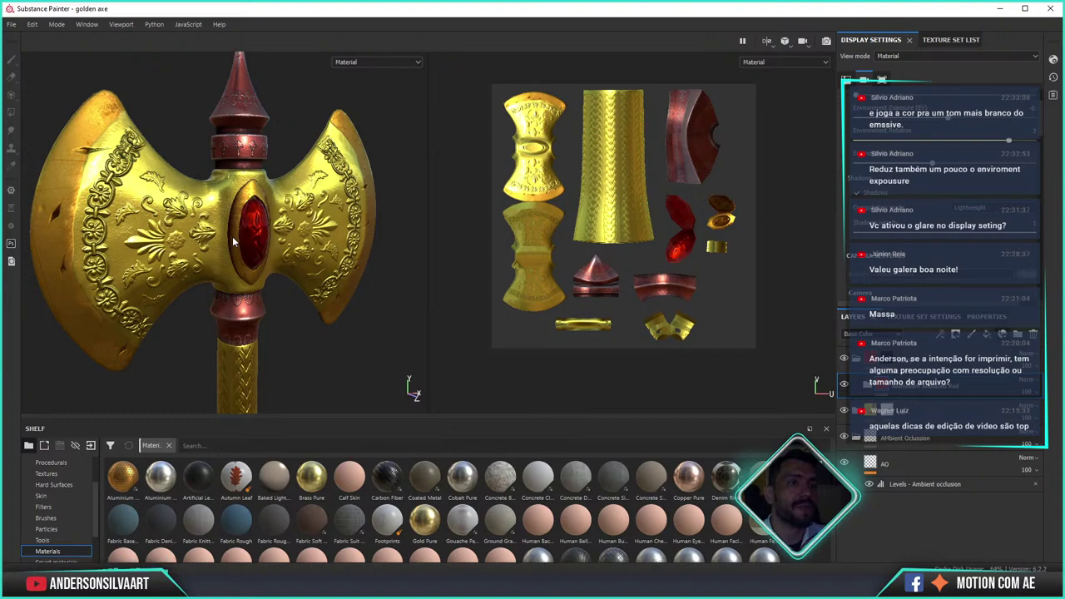
left_click(942, 40)
- Switch to Iray, adjust the Refraction slider under MDL Parameters, and restart the render
left_click(827, 41)
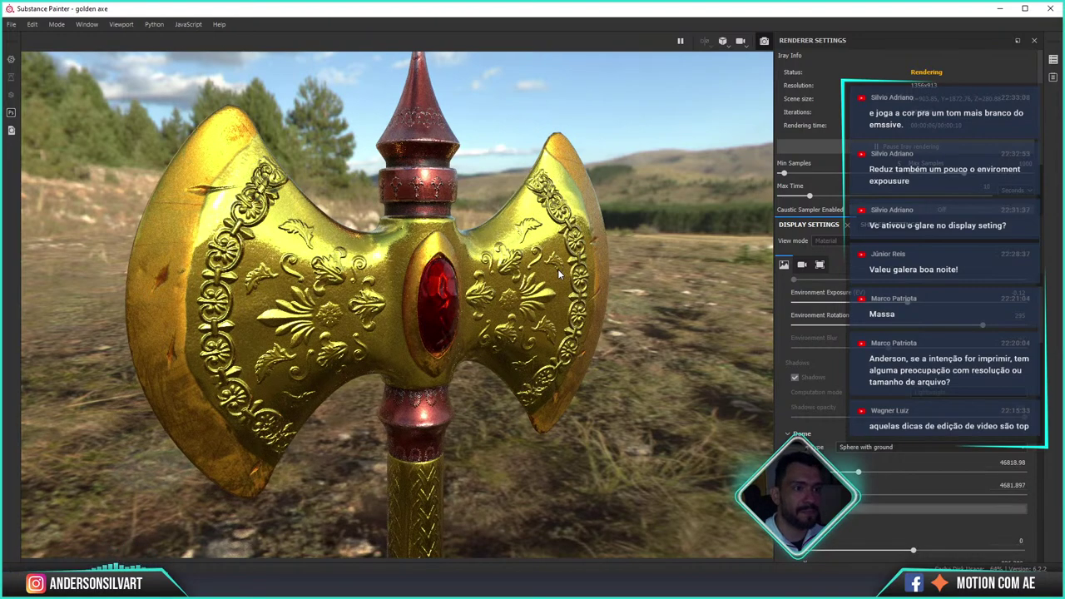
scroll(597, 287, "down", 5)
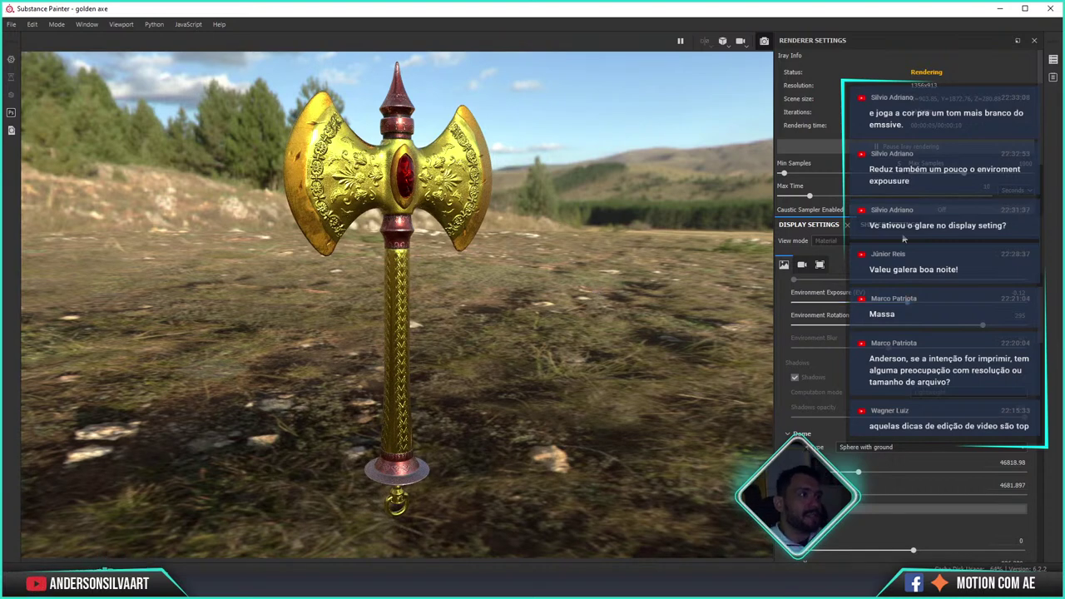
left_click(869, 225)
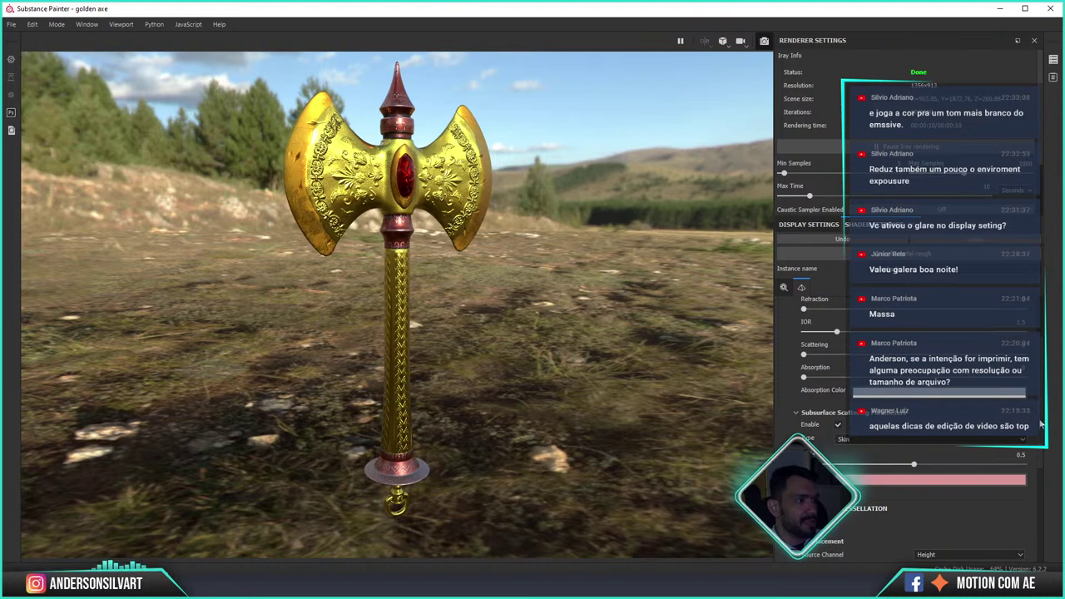
scroll(1040, 492, "down", 4)
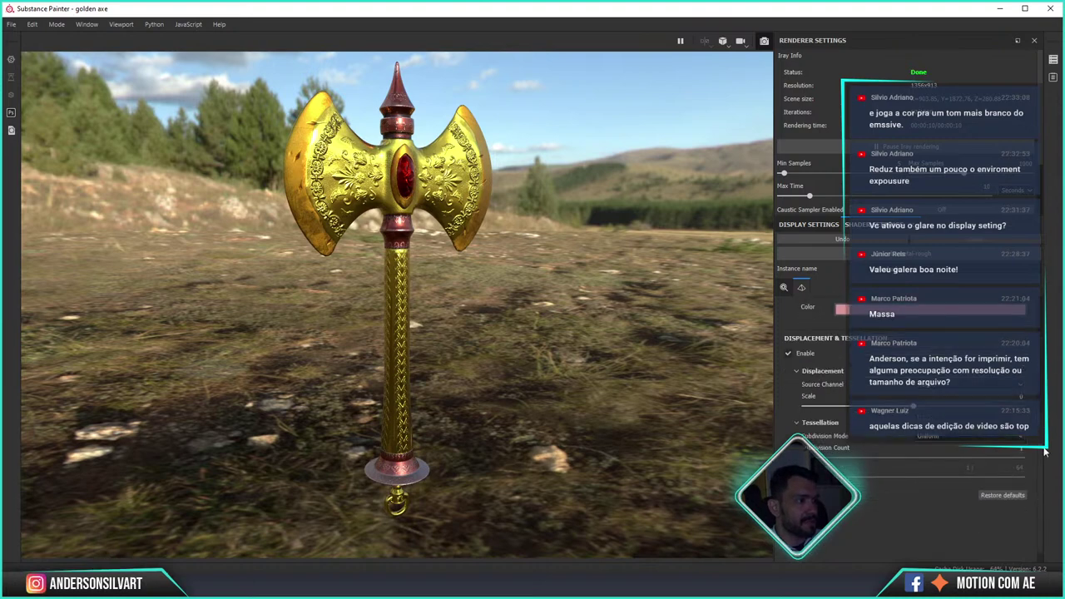
scroll(957, 424, "up", 2)
scroll(832, 391, "up", 2)
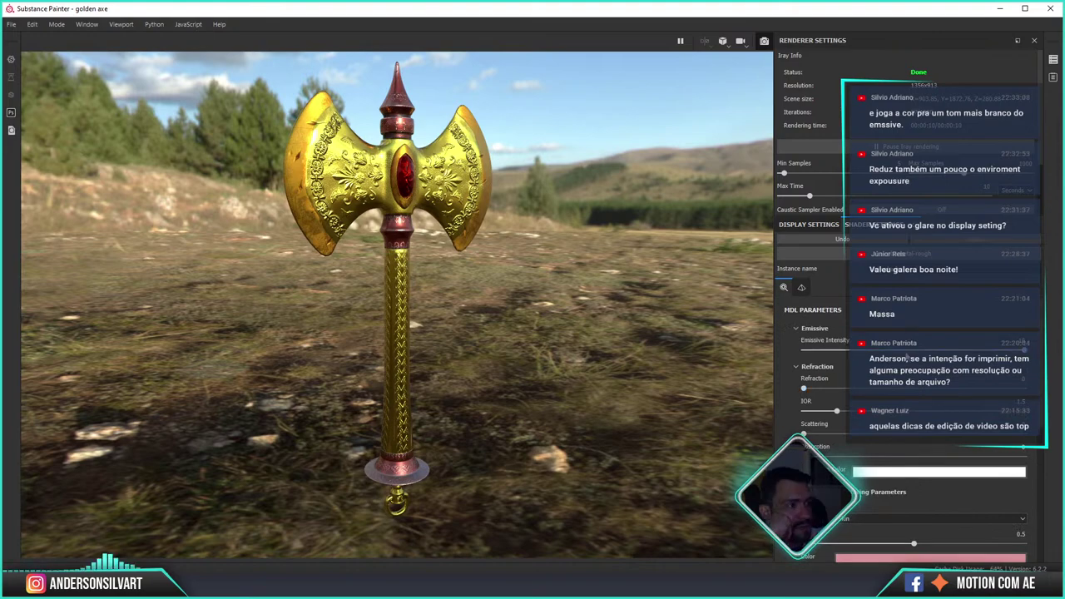
left_click_drag(916, 351, 889, 353)
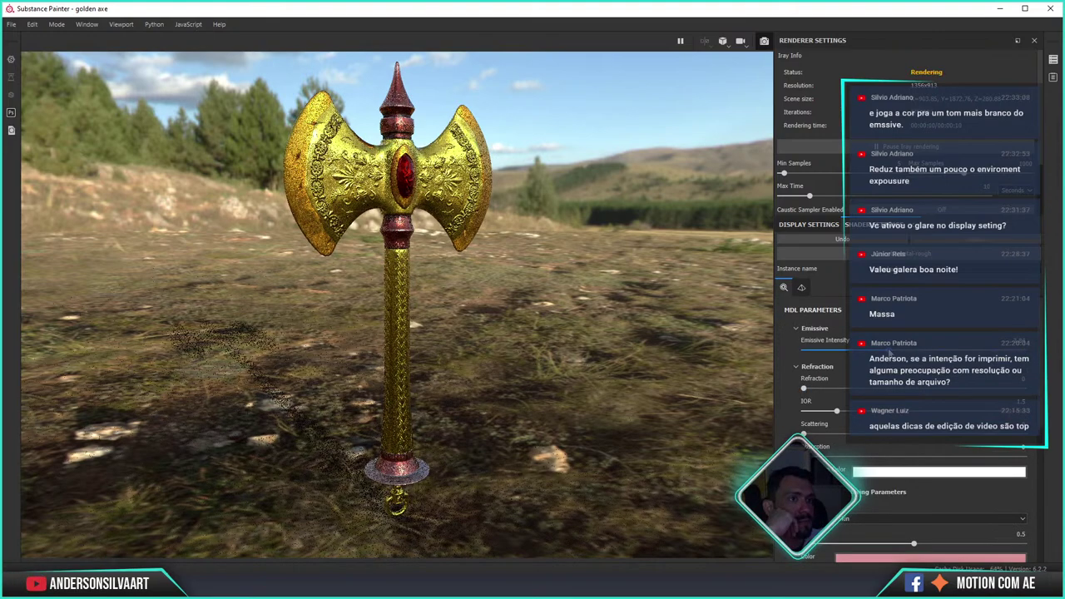
left_click(853, 390)
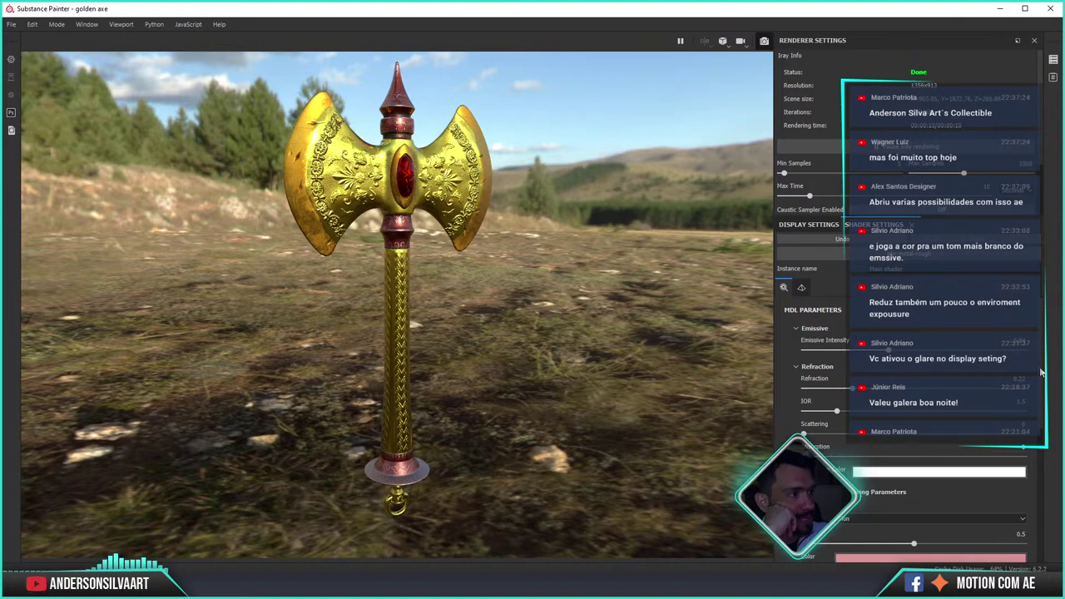
- Switch the right panel to Display Settings and browse its Environment and Dome sections
mouse_move(1040, 373)
left_mouse_down()
mouse_move(1044, 501)
mouse_move(1039, 329)
left_mouse_up()
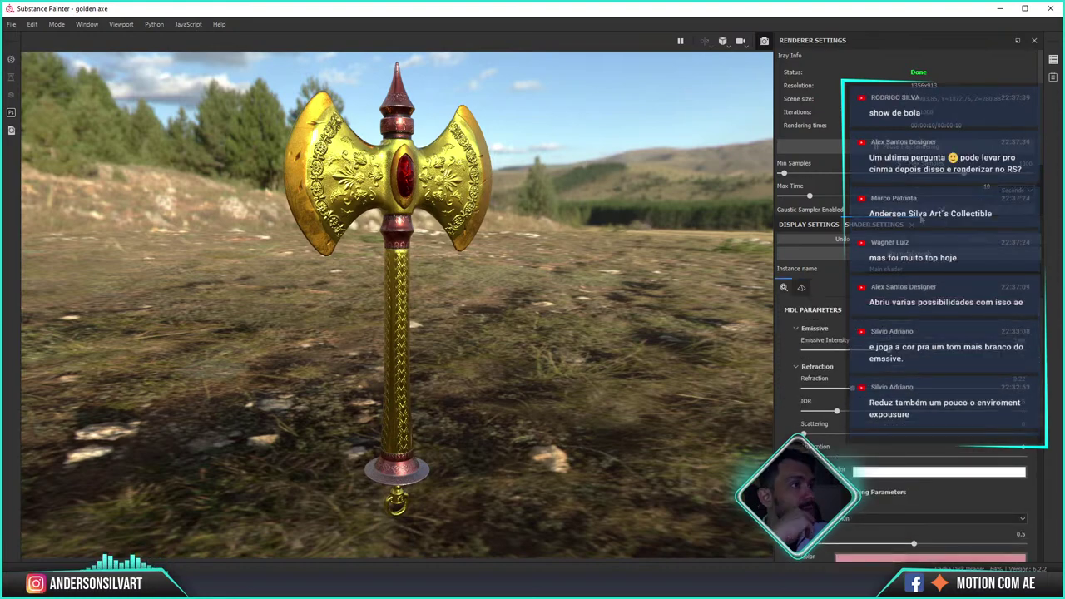
left_click(816, 225)
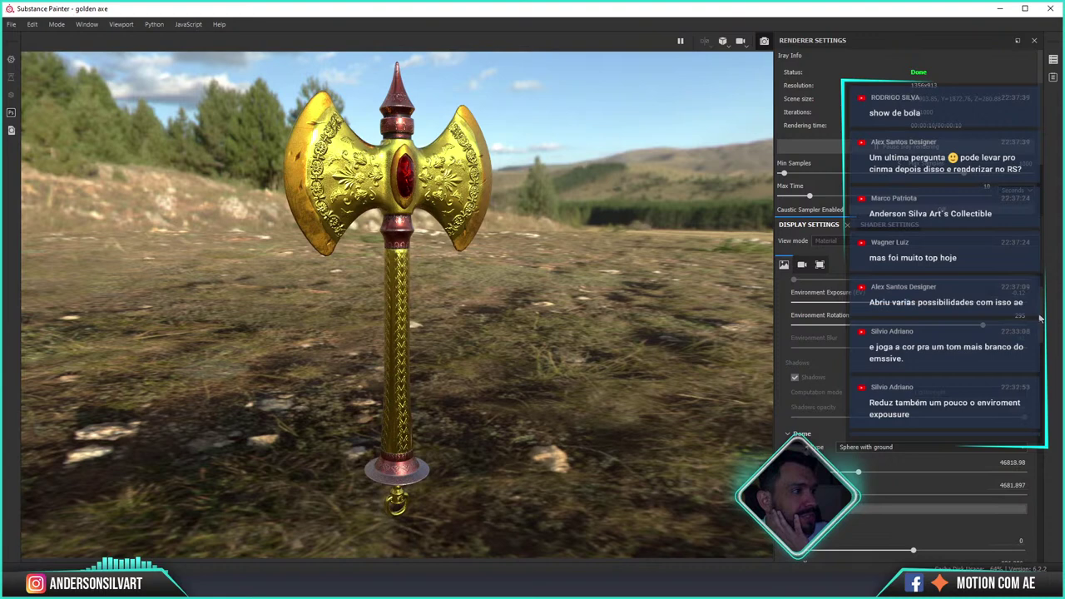
scroll(1040, 382, "down", 2)
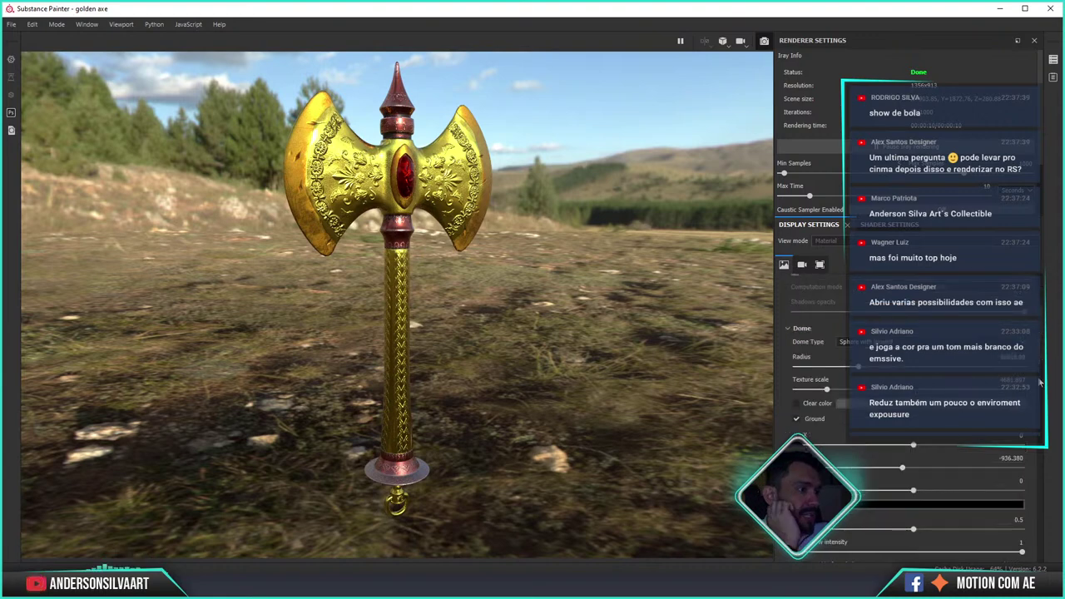
scroll(1037, 400, "down", 3)
scroll(1031, 449, "down", 3)
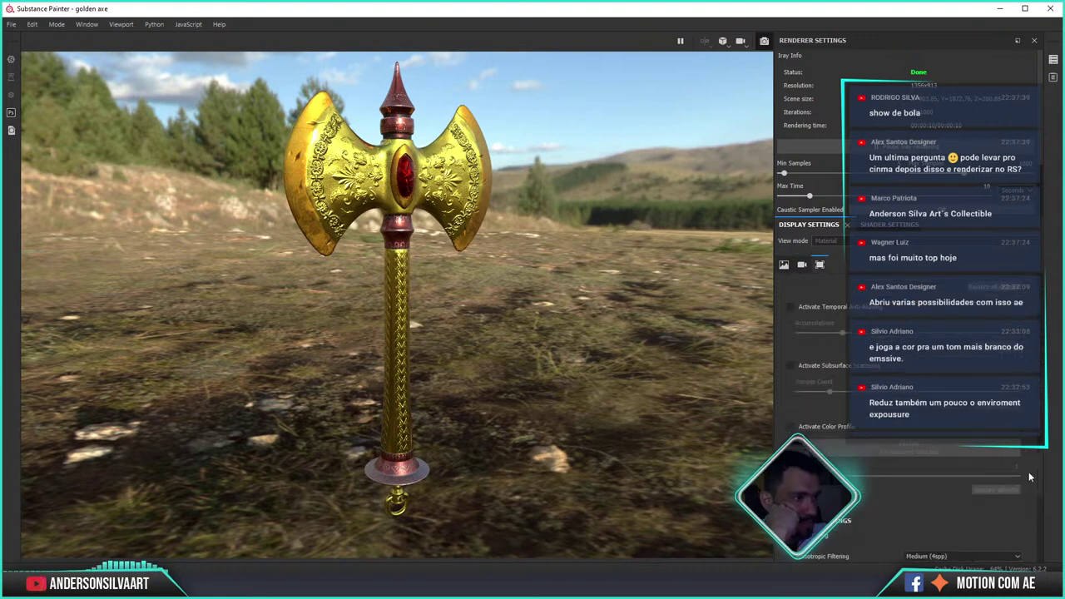
scroll(1030, 478, "up", 1)
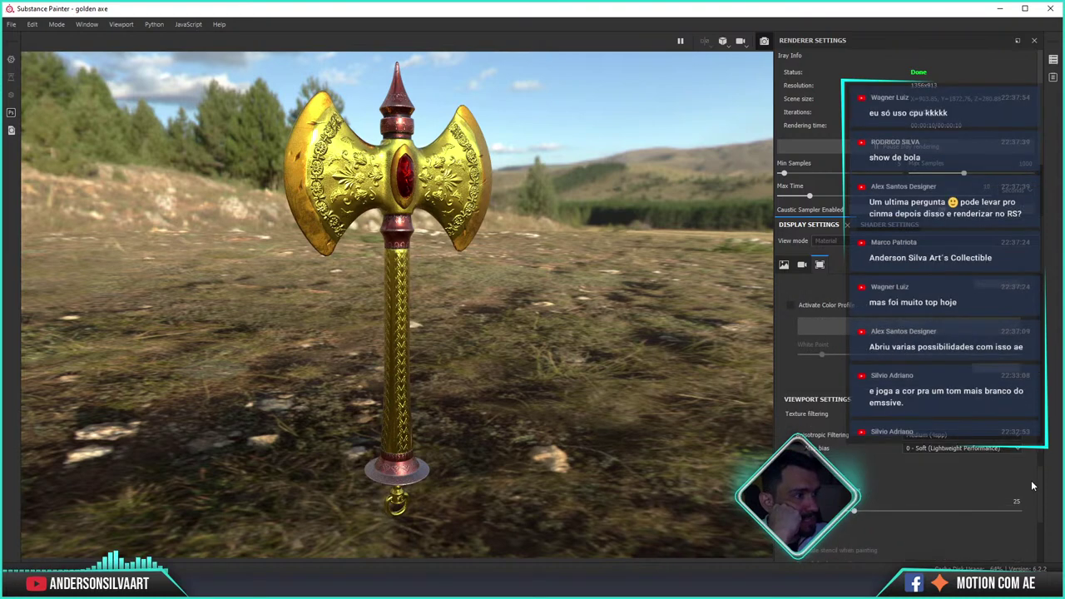
scroll(1027, 457, "up", 1)
scroll(1026, 352, "up", 3)
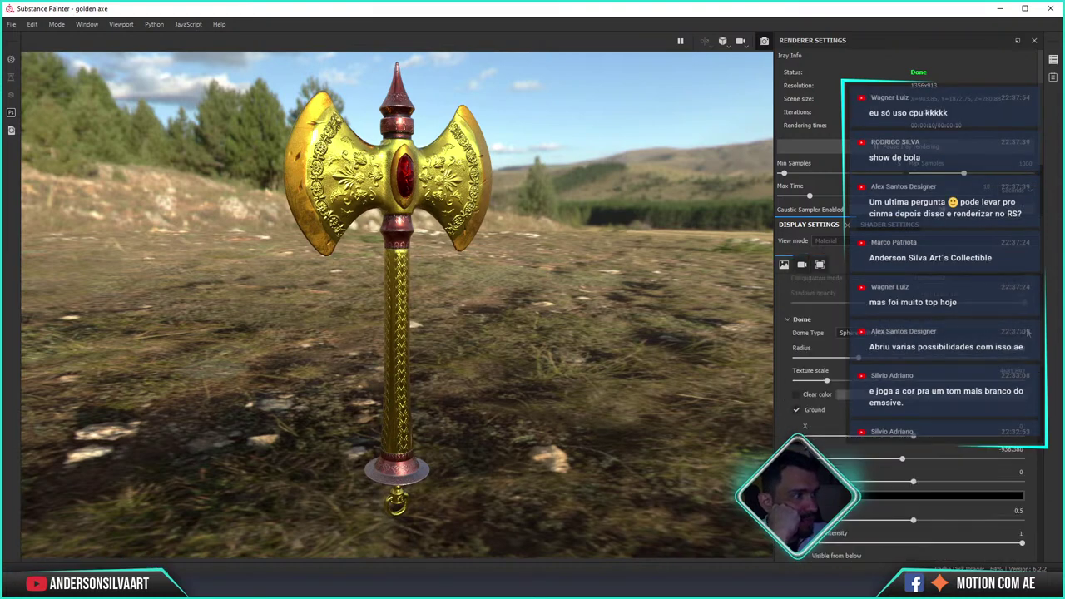
scroll(1028, 332, "up", 3)
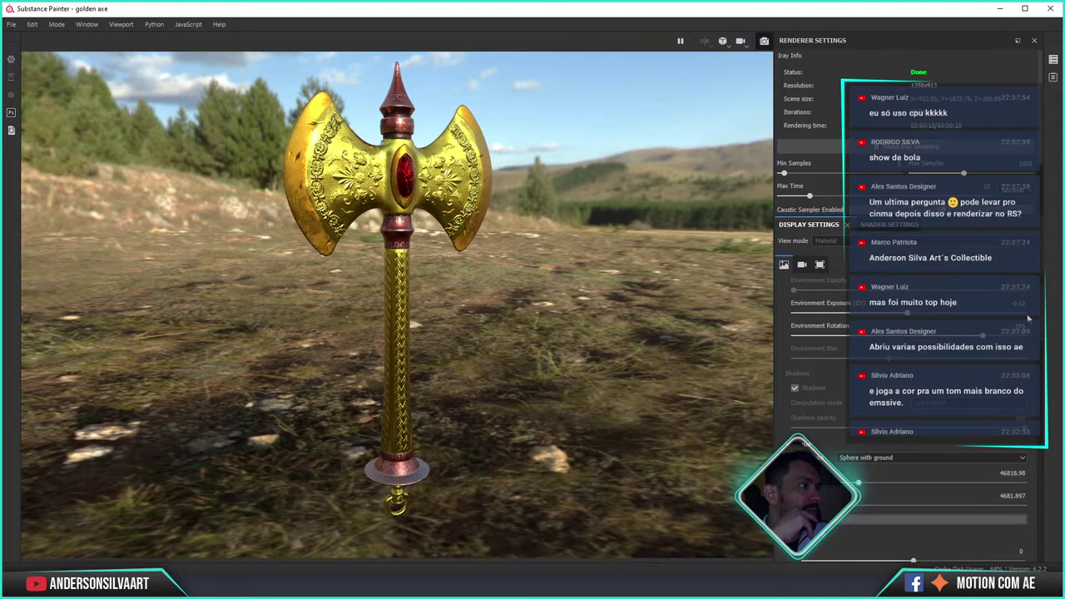
scroll(1029, 319, "up", 2)
scroll(1030, 315, "down", 5)
scroll(1037, 364, "down", 5)
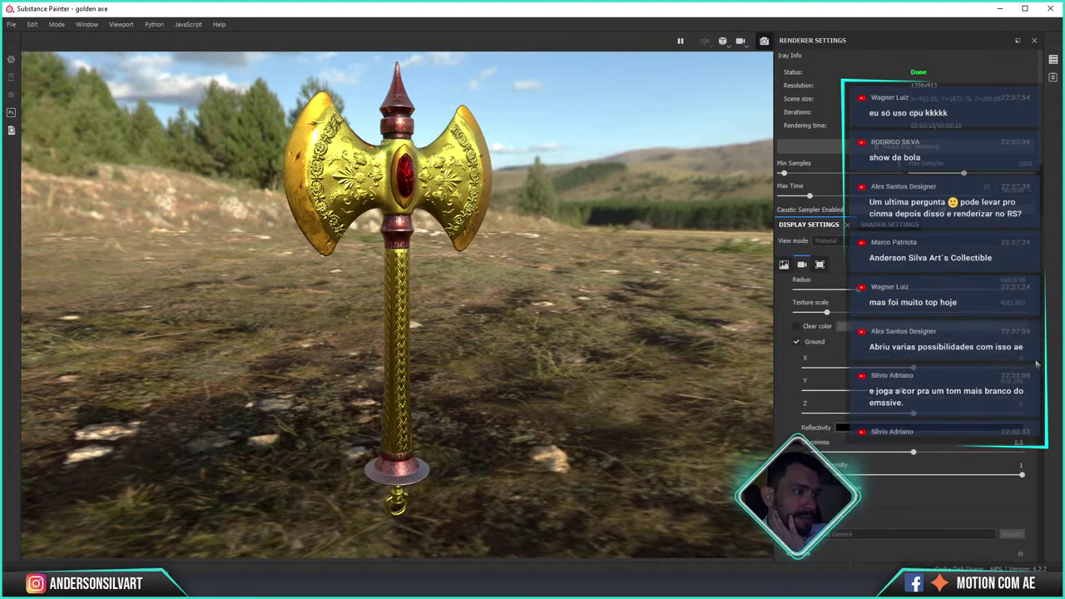
scroll(1036, 329, "up", 5)
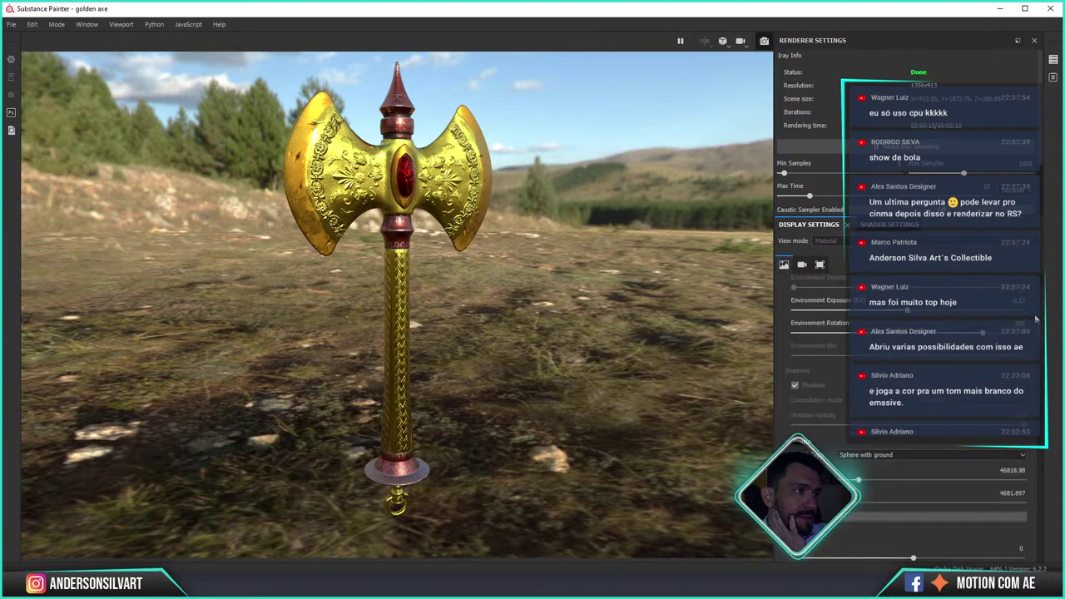
scroll(1036, 312, "up", 5)
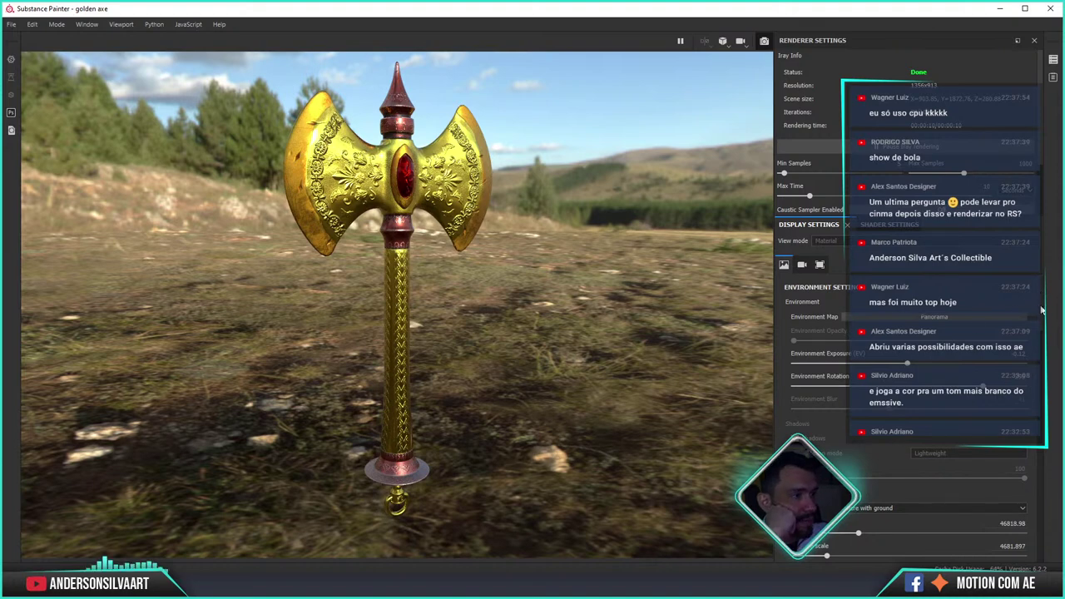
scroll(1038, 333, "down", 2)
scroll(802, 383, "down", 3)
scroll(802, 383, "down", 3)
scroll(802, 383, "down", 2)
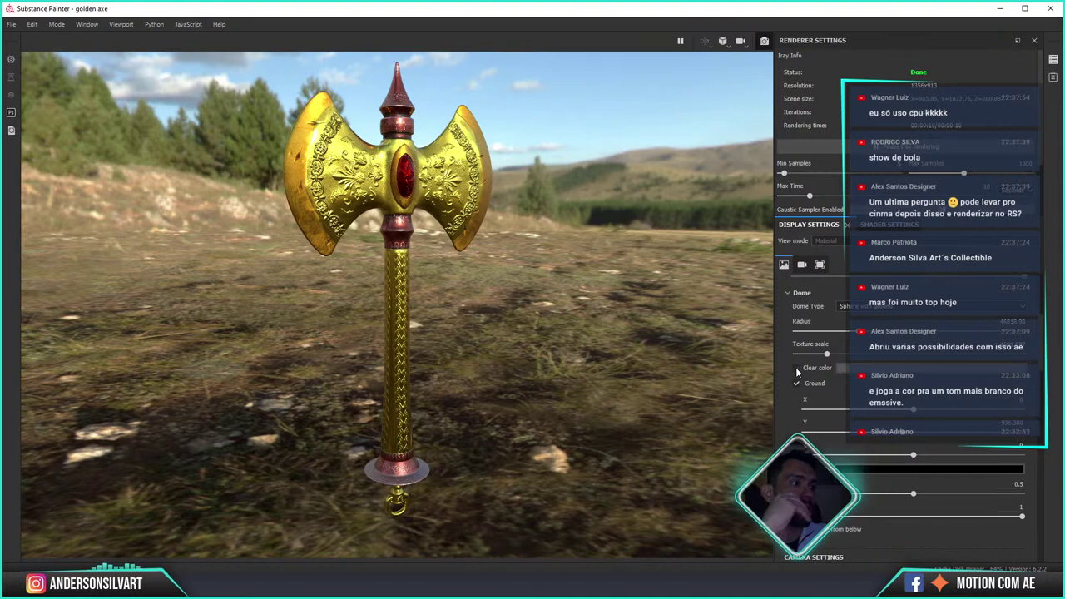
- Tick Clear color under Dome for a flat grey backdrop, then view the Environment Map thumbnails
left_click(796, 367)
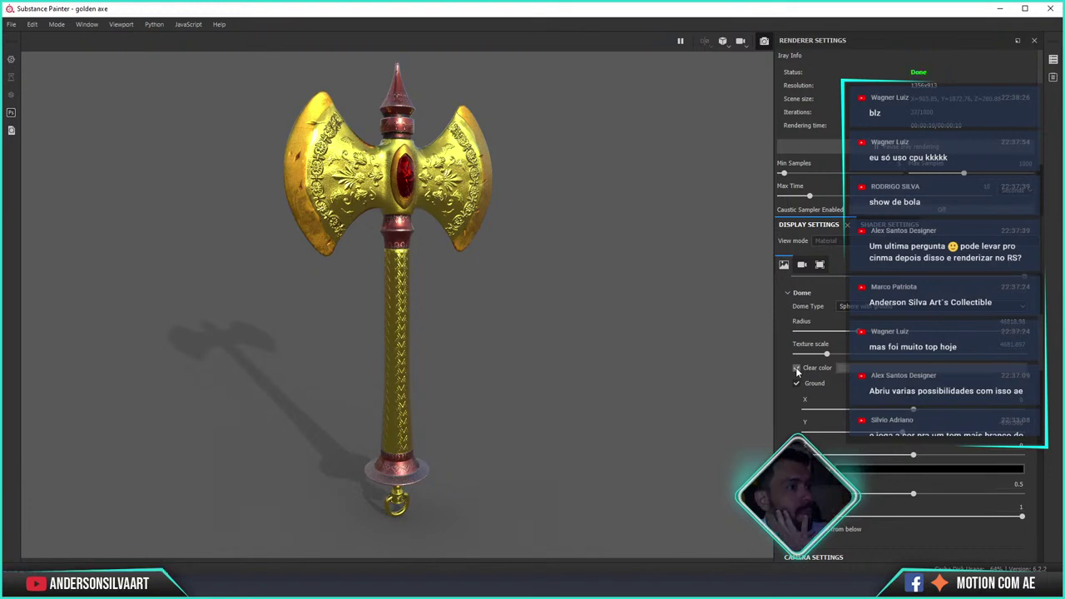
left_click(796, 367)
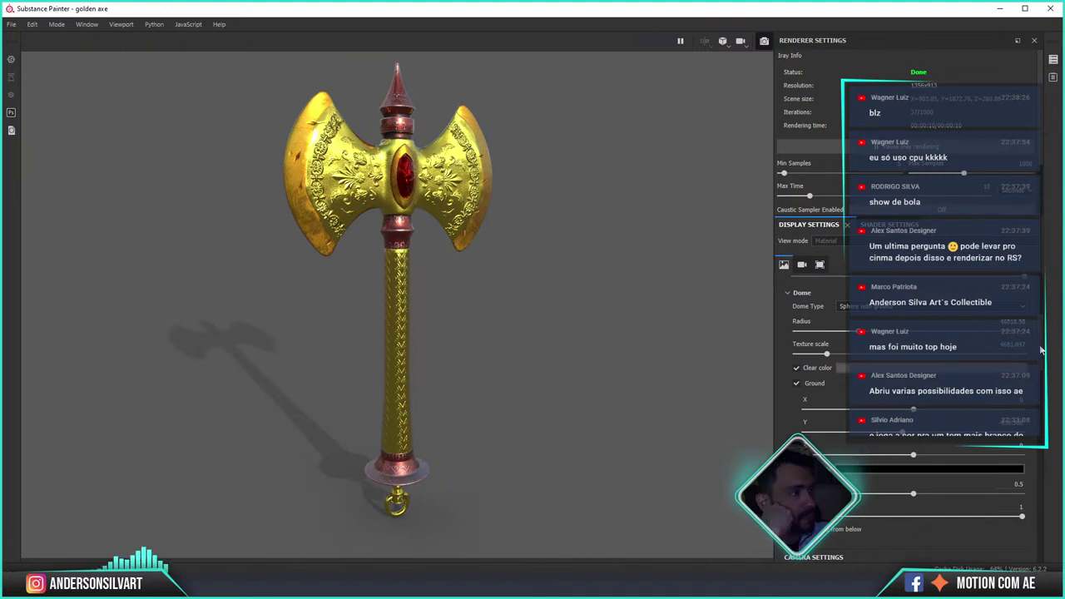
scroll(1032, 320, "up", 3)
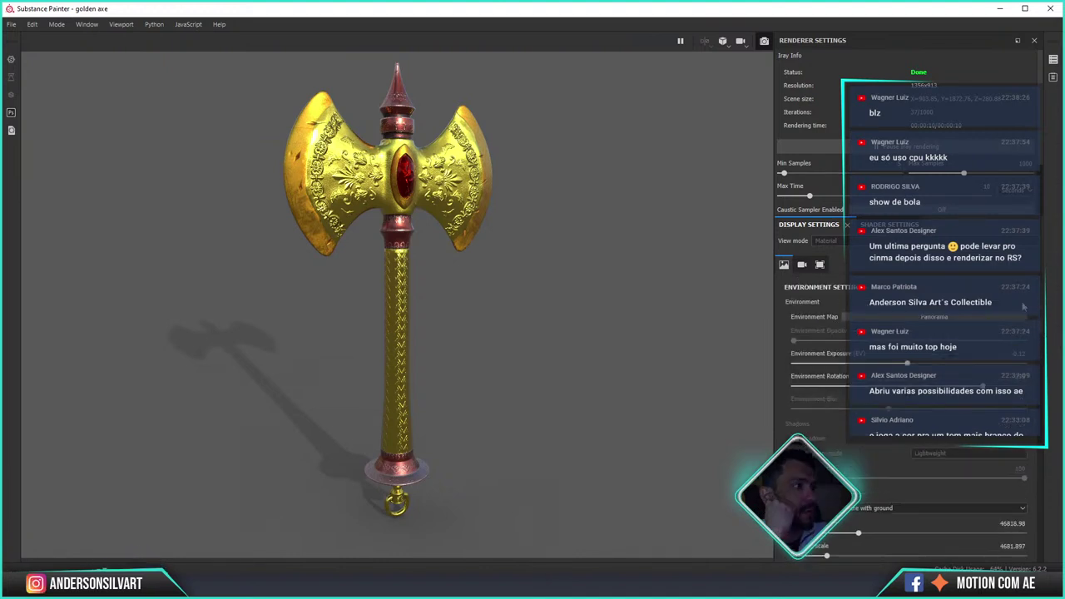
left_click(962, 316)
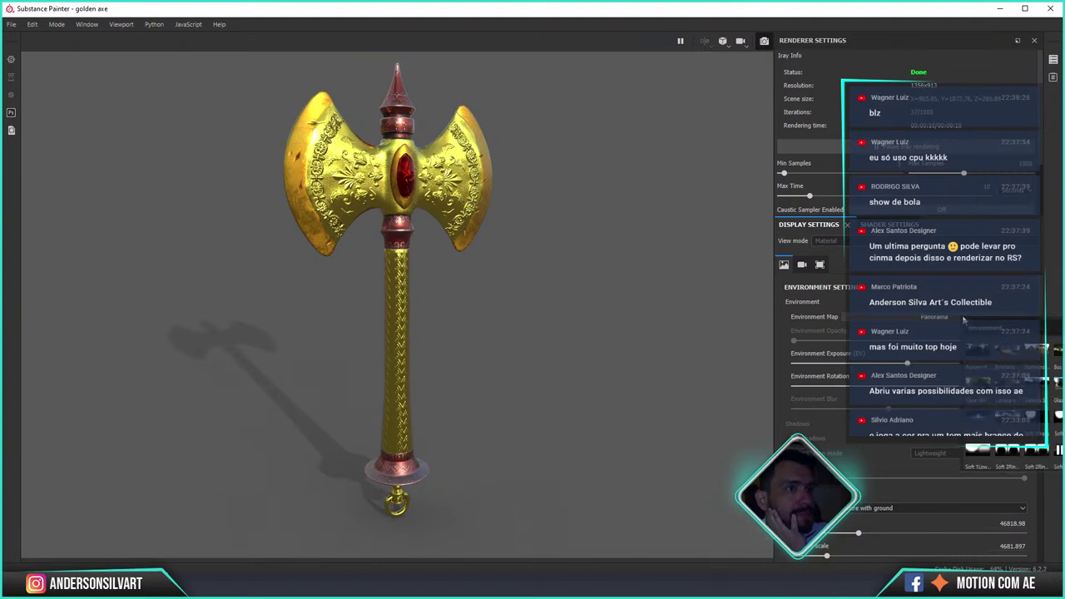
- Try the Autumn Forest environment map, then switch it to Bonifacio Street
left_click(1001, 383)
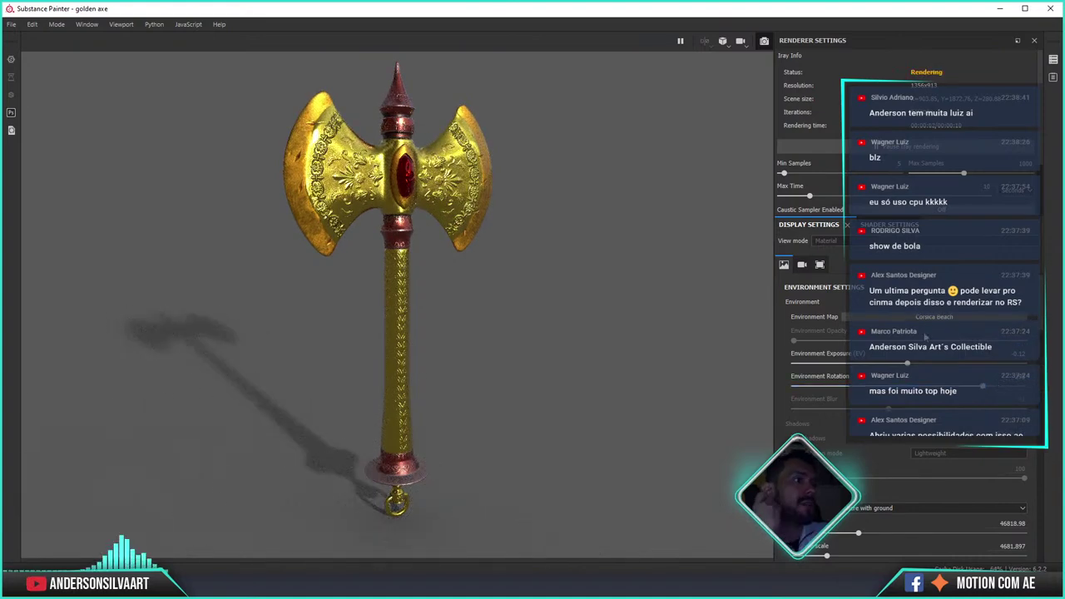
left_click(917, 318)
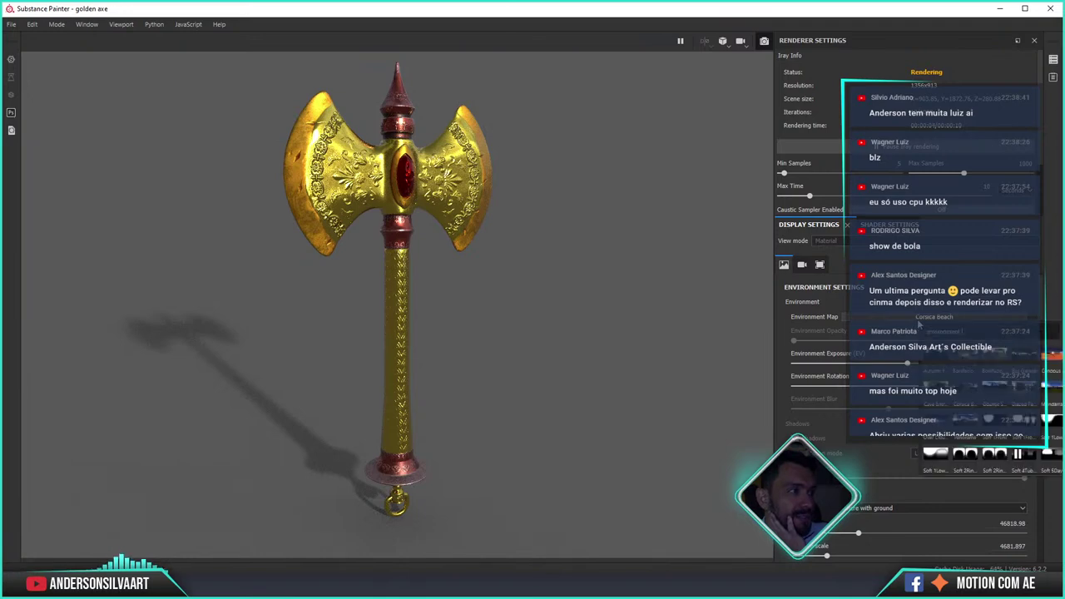
left_click(933, 354)
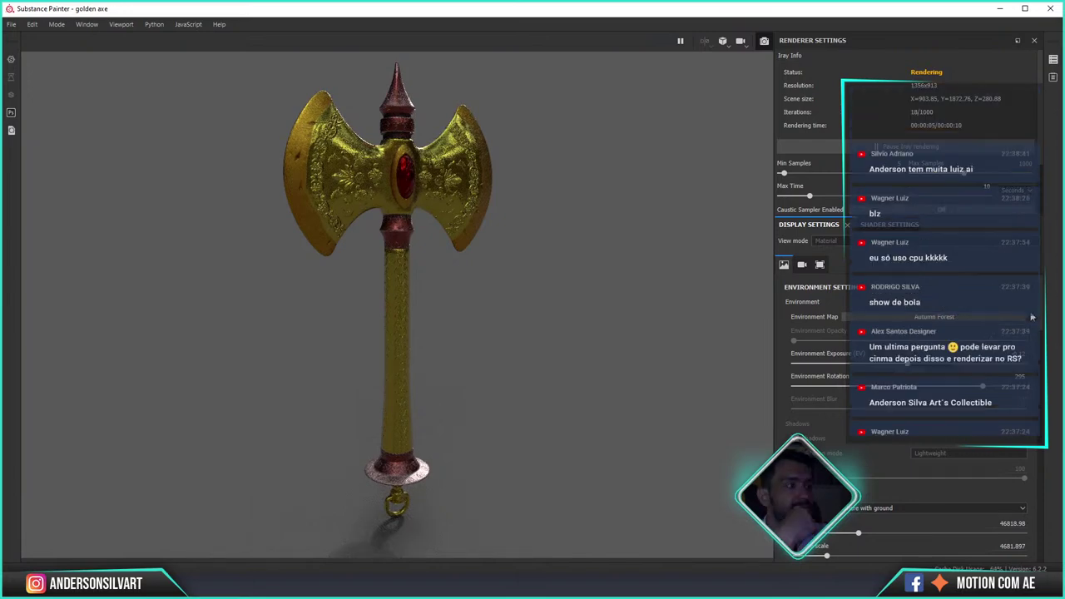
left_click(987, 317)
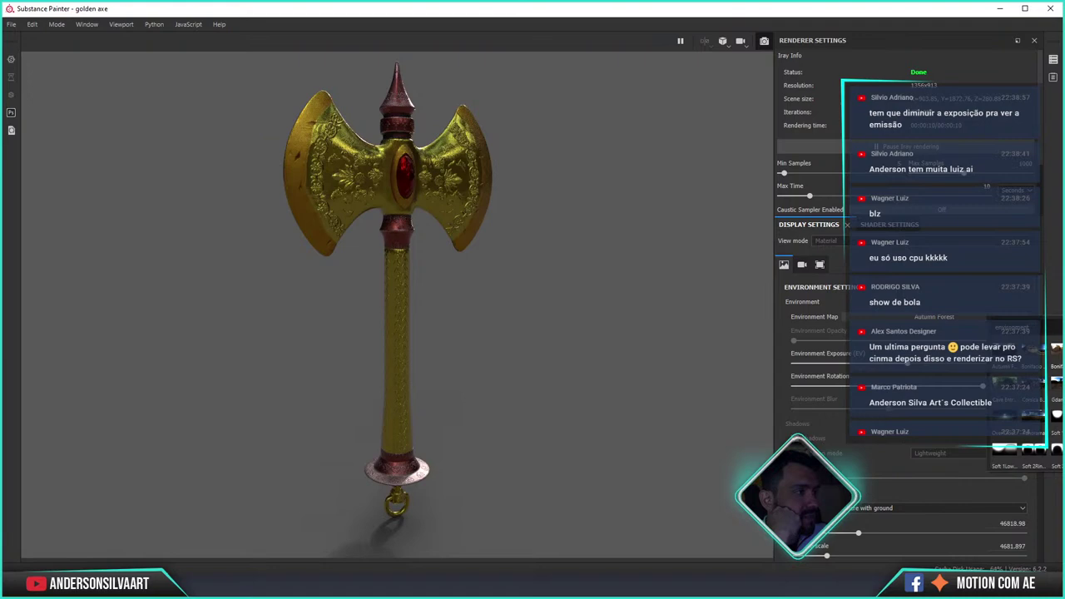
left_click(1054, 354)
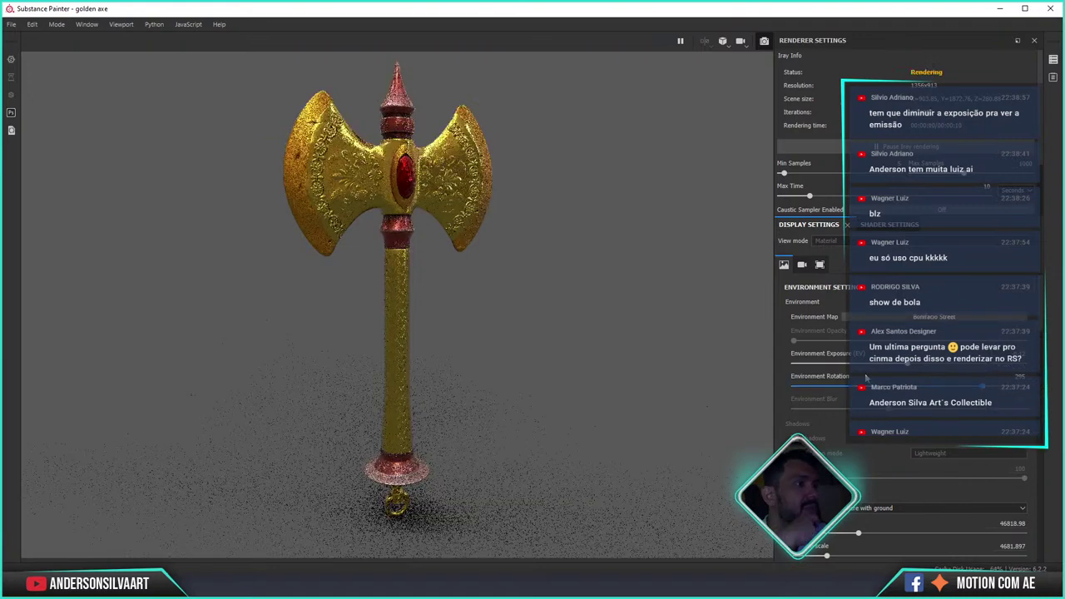
- Lower Environment Exposure, rotate the environment lighting, and exit the Iray render with F10
left_click(802, 363)
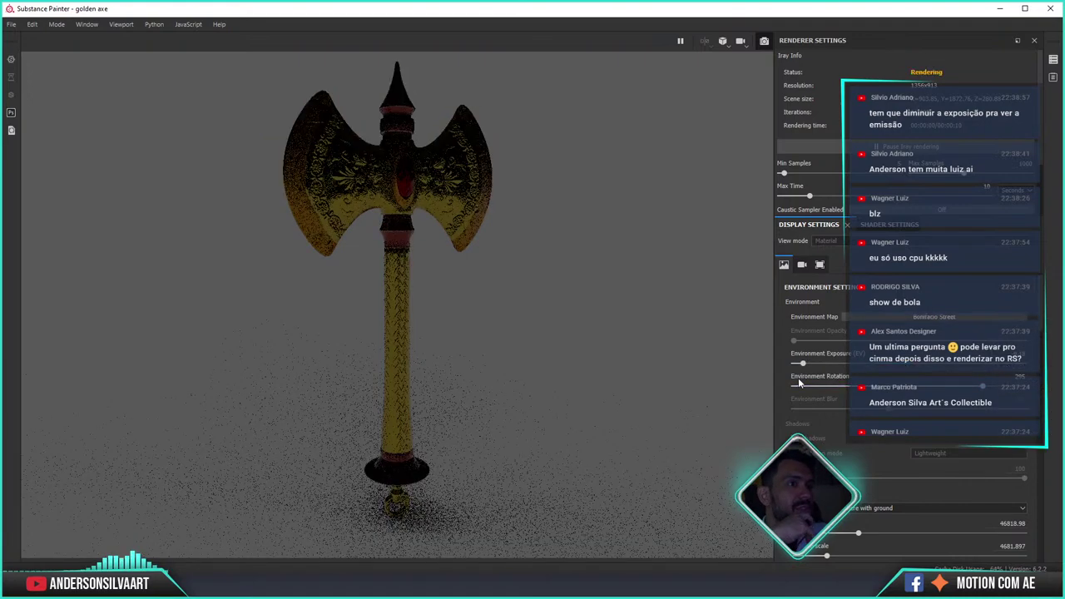
left_click_drag(793, 380, 803, 382)
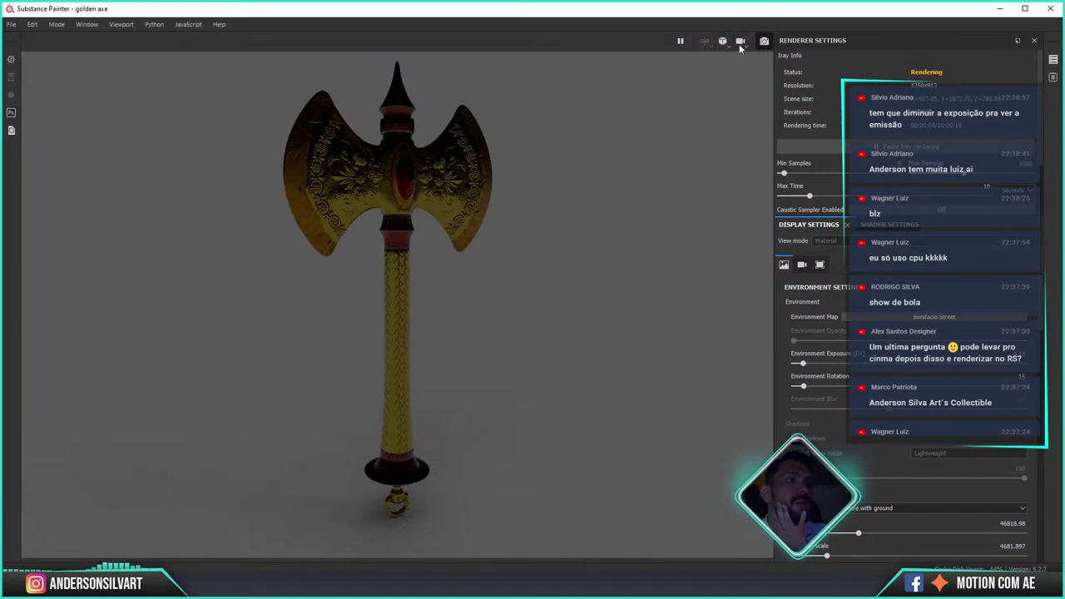
key("F10")
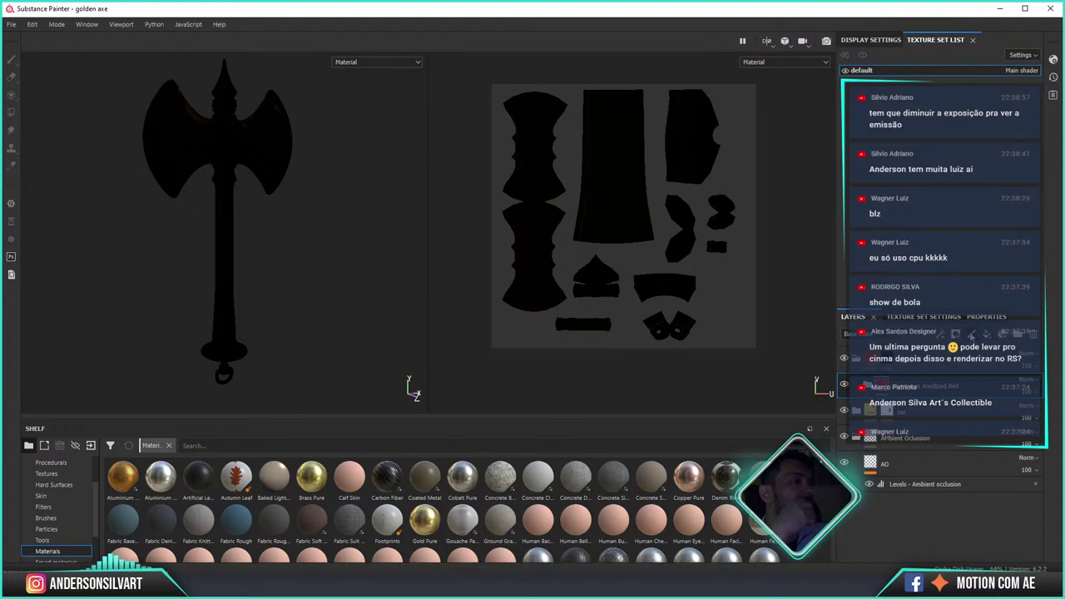
- Add a paint layer, check its properties and texture set settings, then add a fill layer on top
left_click(892, 391)
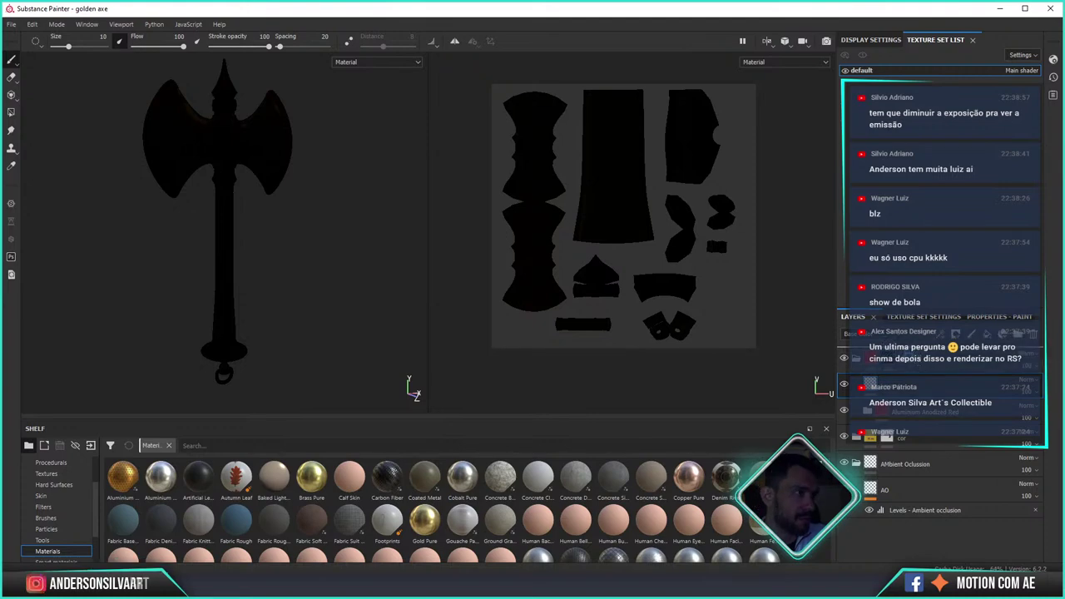
left_click(911, 360)
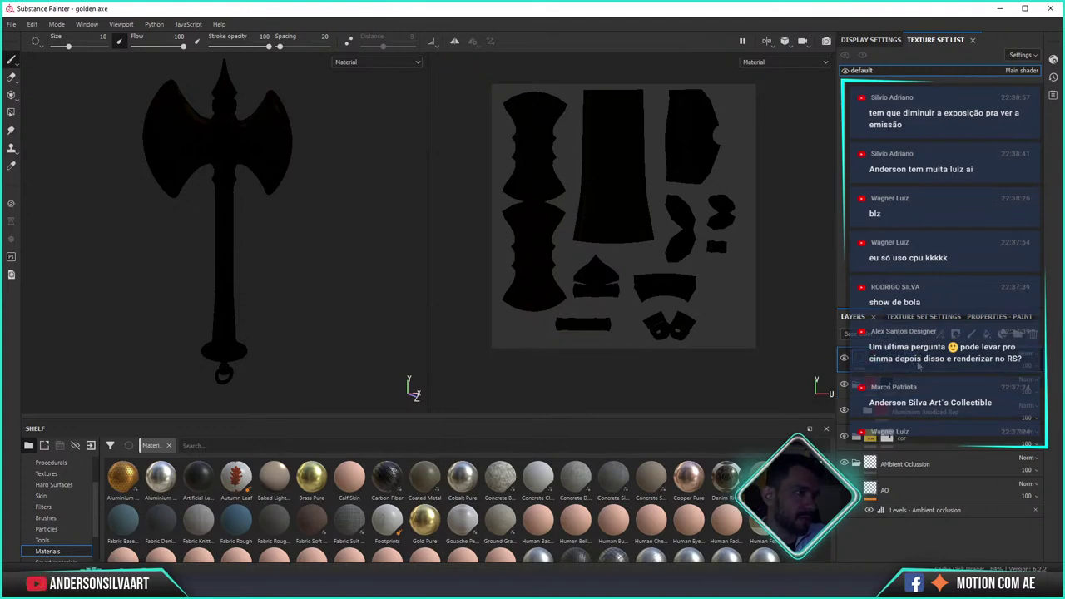
left_click(990, 317)
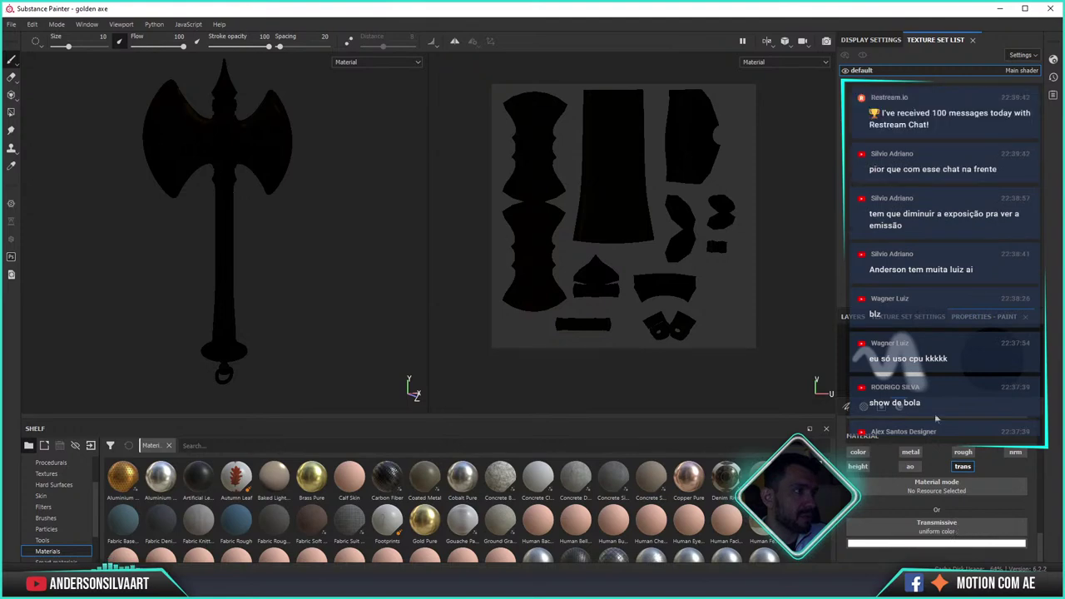
left_click(895, 320)
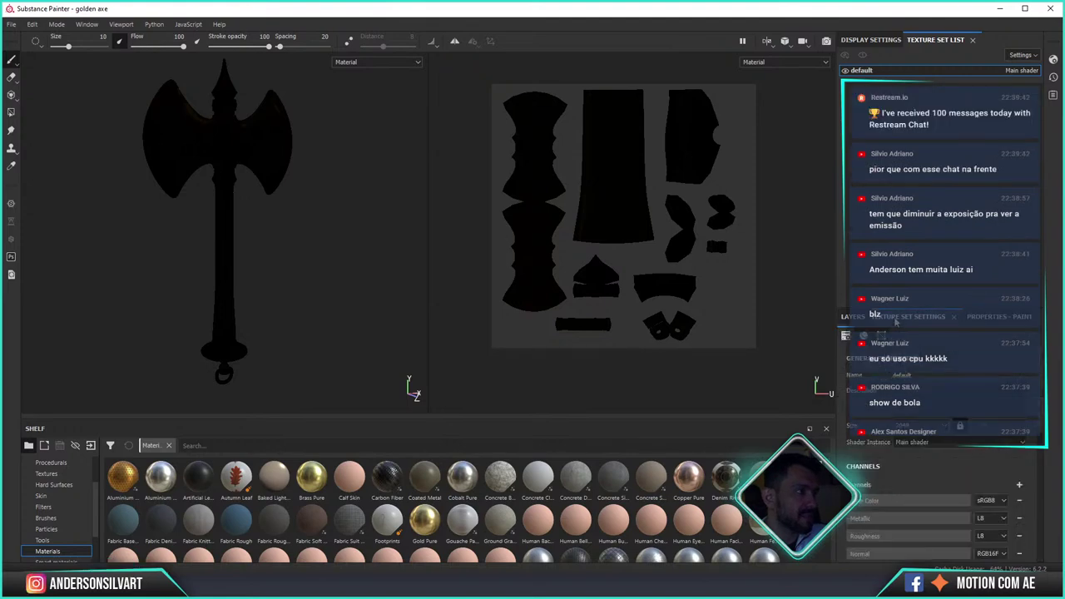
left_click(850, 319)
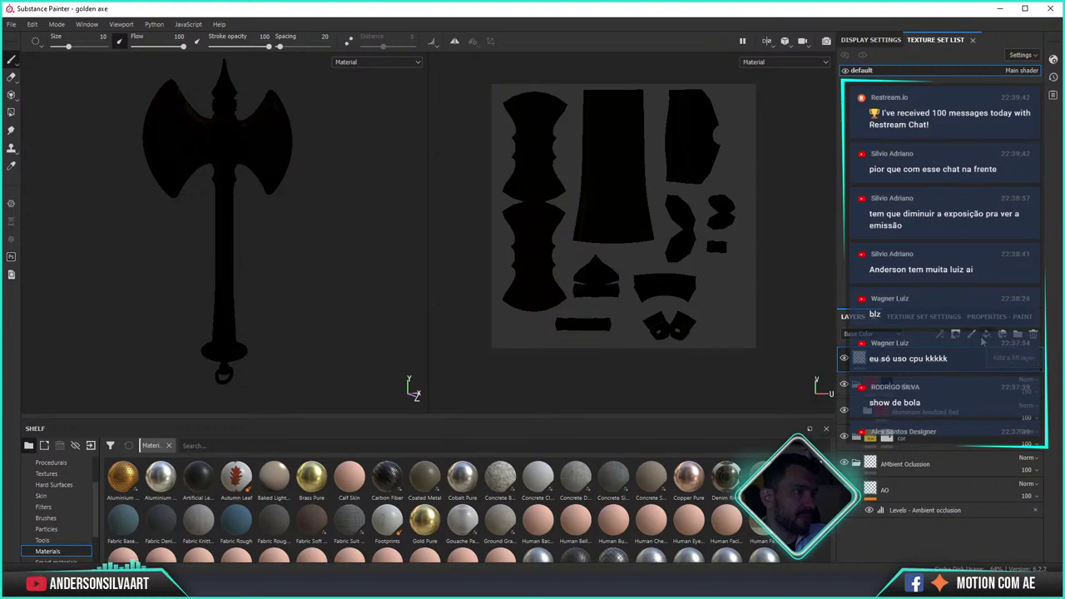
left_click(972, 331)
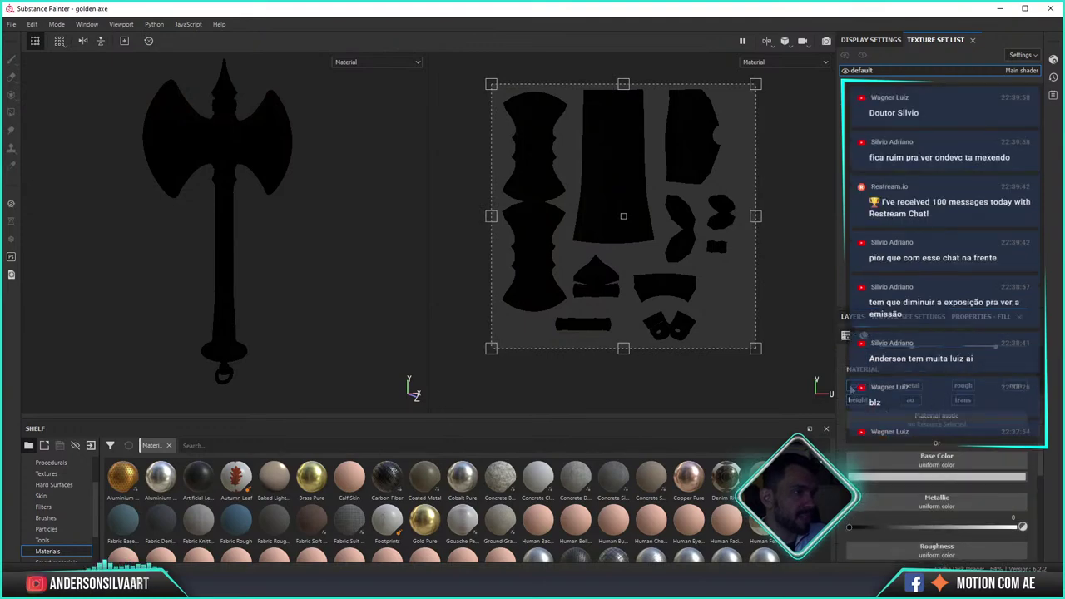
- Set the fill layer's Transmissive colour to white in the colour picker
scroll(864, 408, "down", 1)
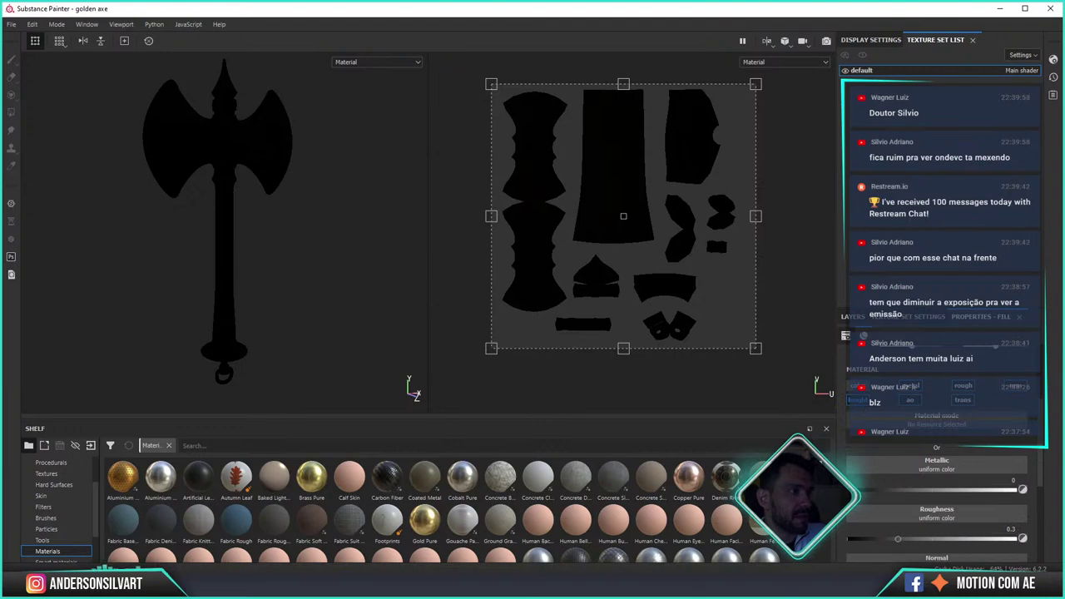
scroll(906, 405, "down", 1)
scroll(905, 404, "up", 1)
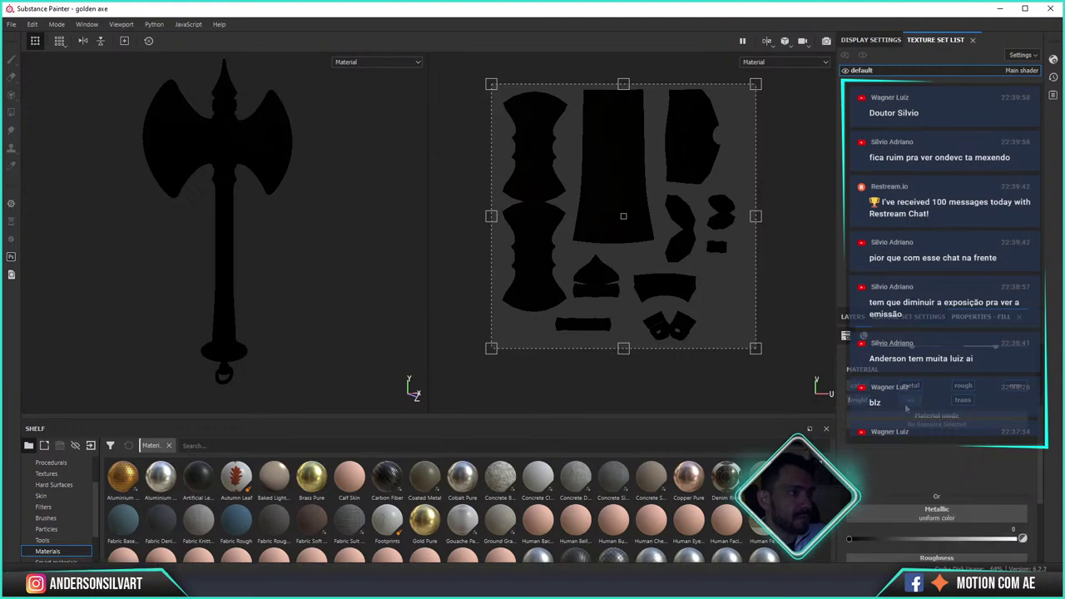
scroll(948, 391, "down", 1)
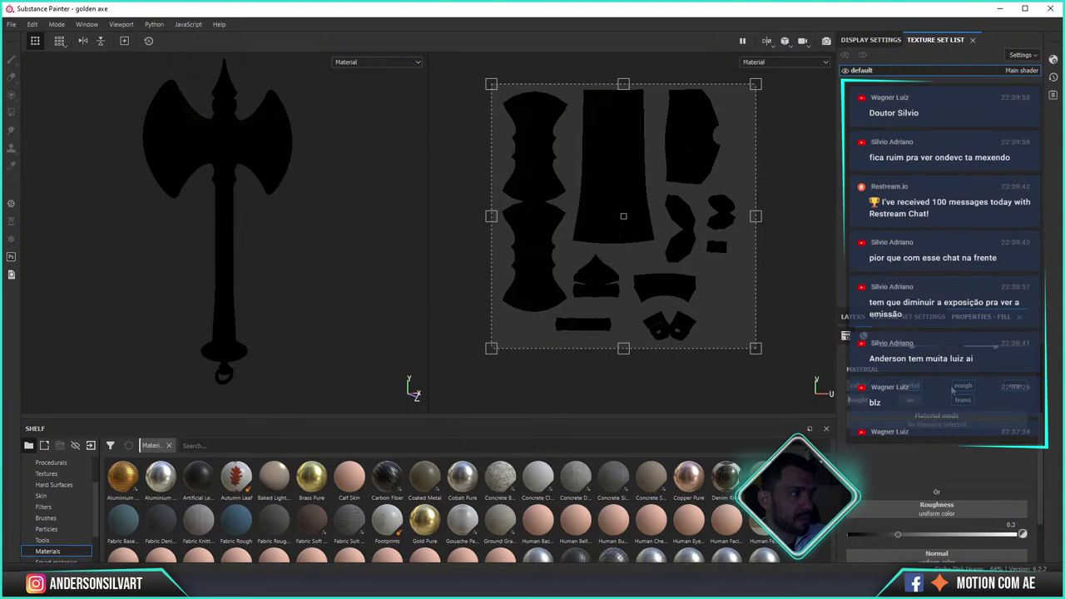
scroll(962, 388, "down", 1)
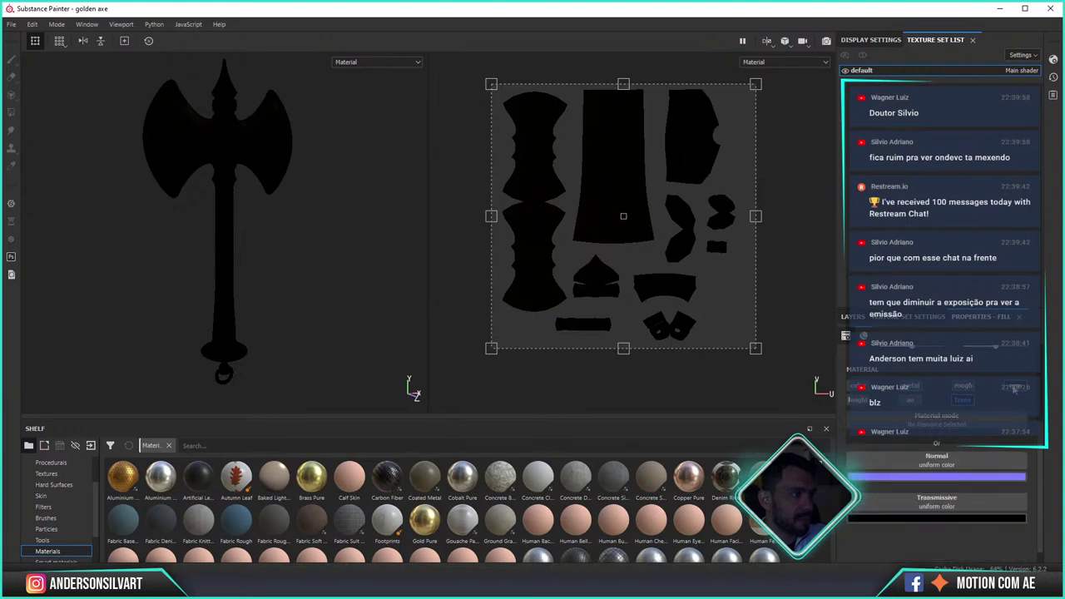
scroll(912, 507, "down", 1)
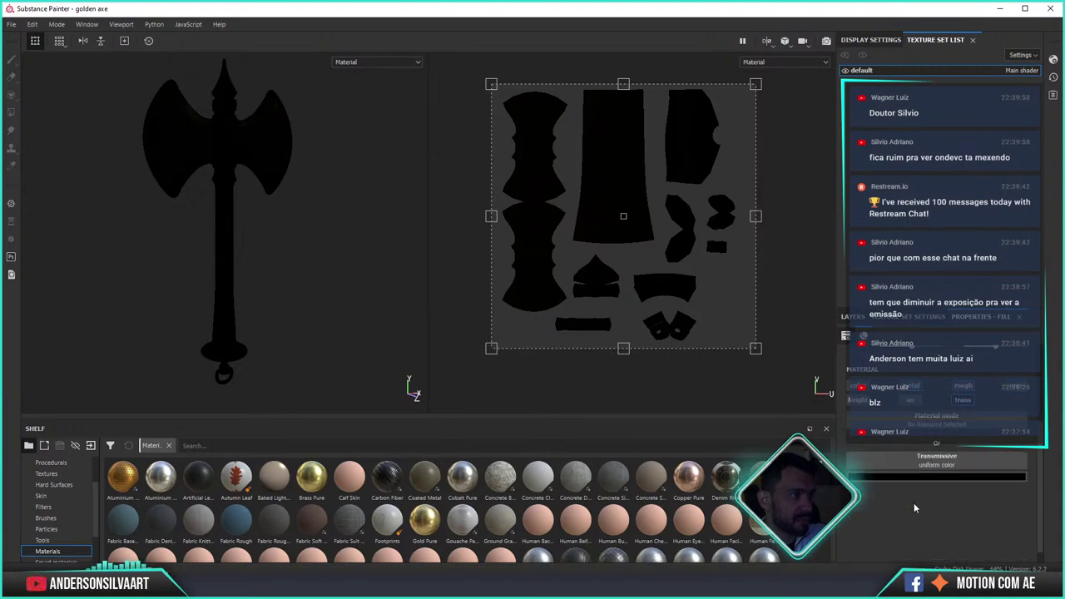
left_click(915, 478)
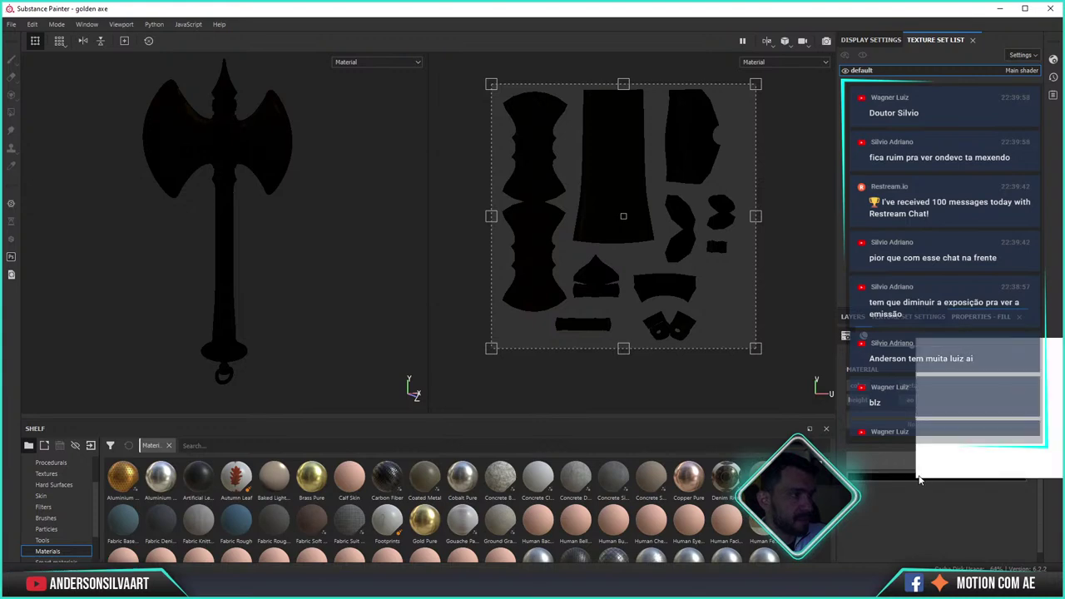
left_click(955, 396)
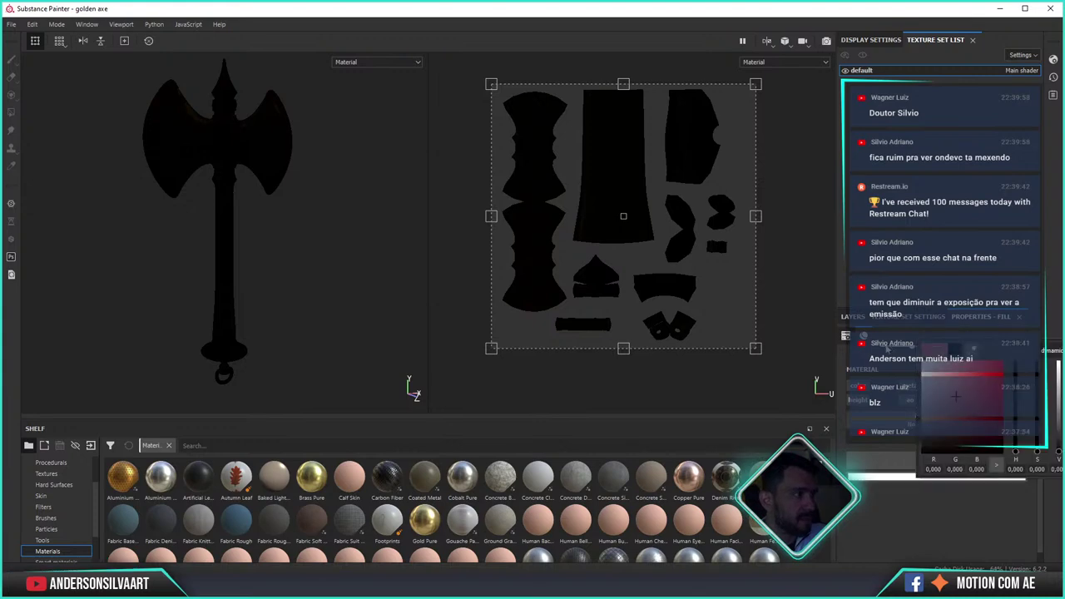
left_click(872, 220)
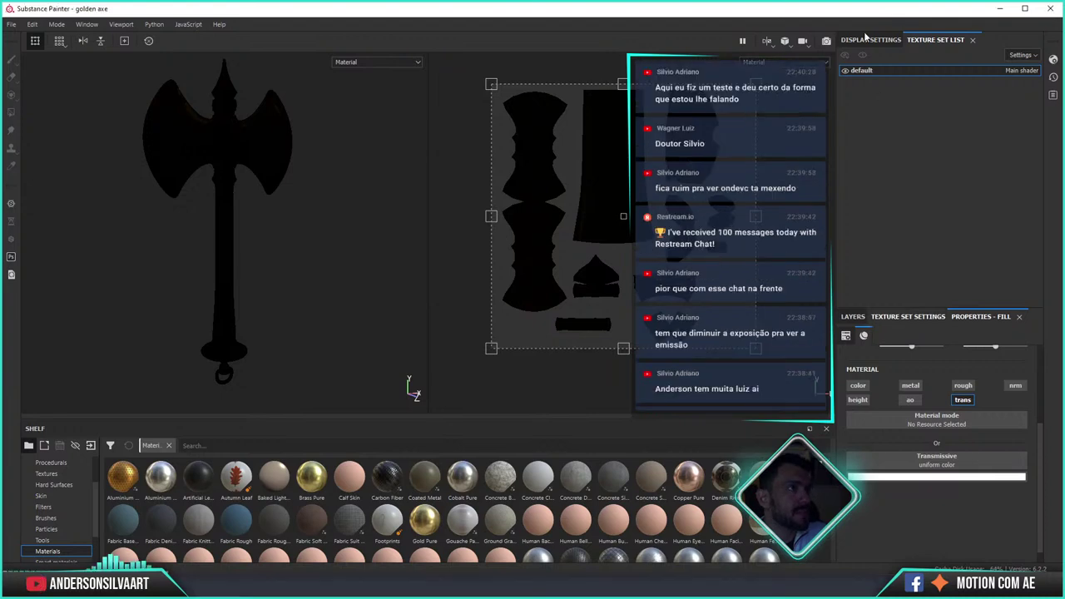
- Raise Environment Opacity in Display Settings and lift Environment Exposure from -9 to -3
left_click(876, 70)
left_click(870, 43)
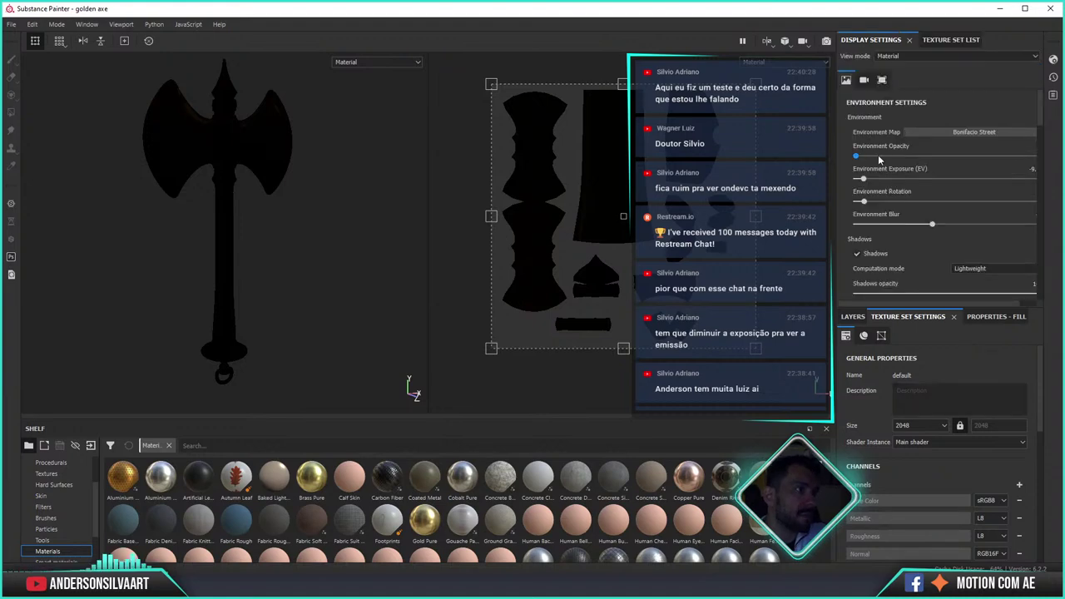
left_click(877, 156)
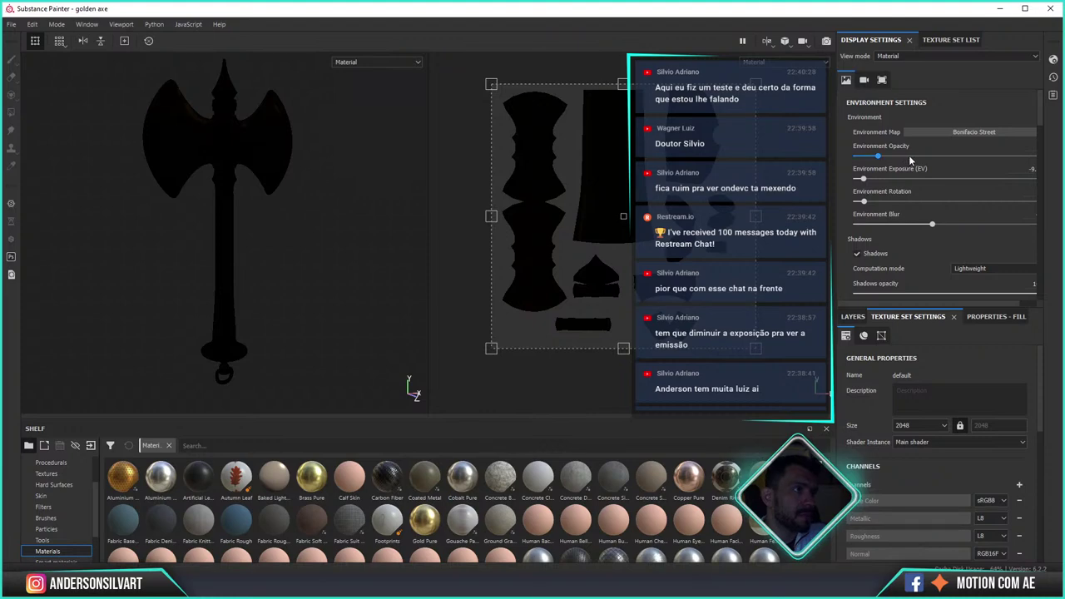
left_click(909, 156)
left_click(917, 179)
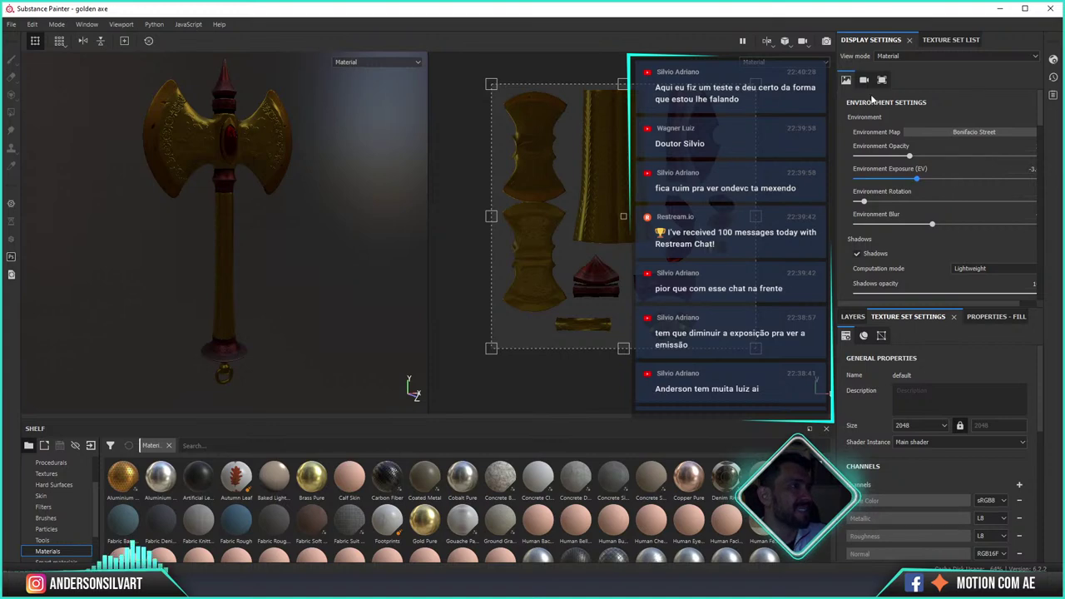
left_click(854, 317)
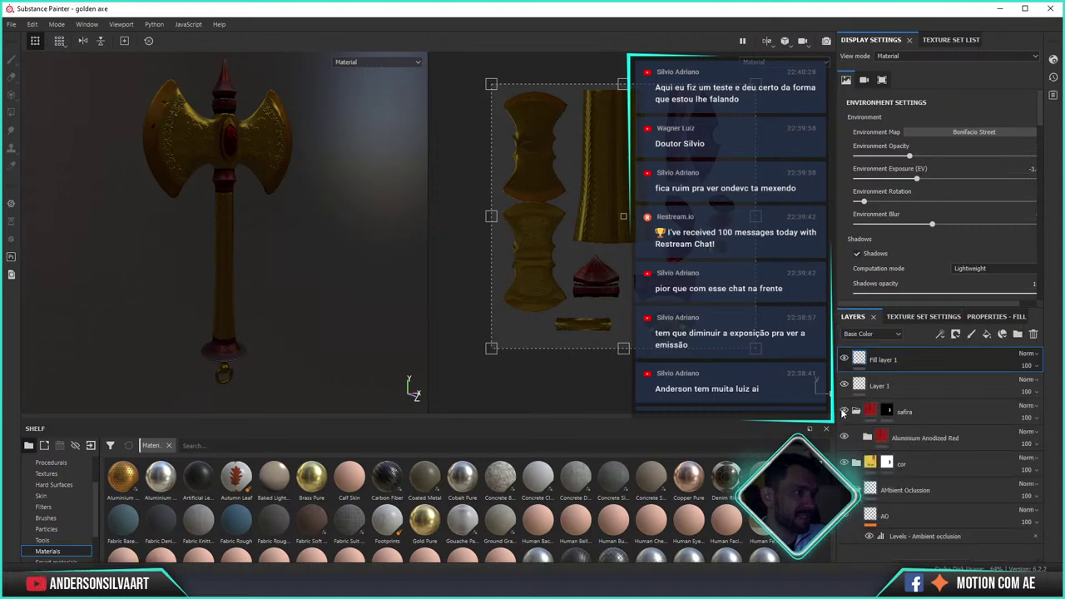
- Hide the cor and AO layers, then collapse the AMbient Oclussion group
left_click(844, 462)
left_click(843, 462)
left_click(844, 490)
left_click(869, 490)
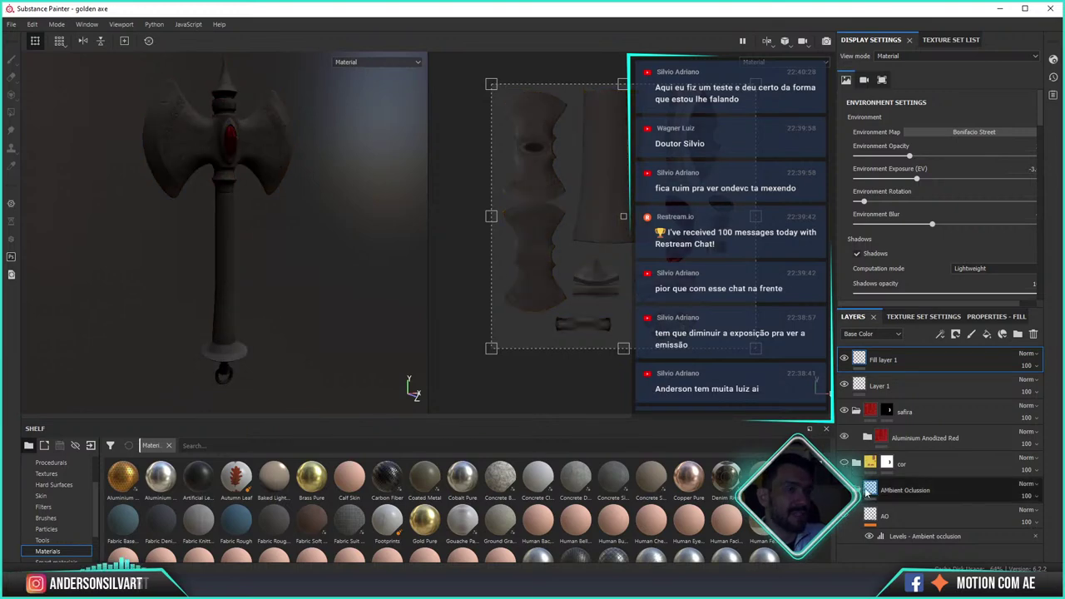
left_click(862, 493)
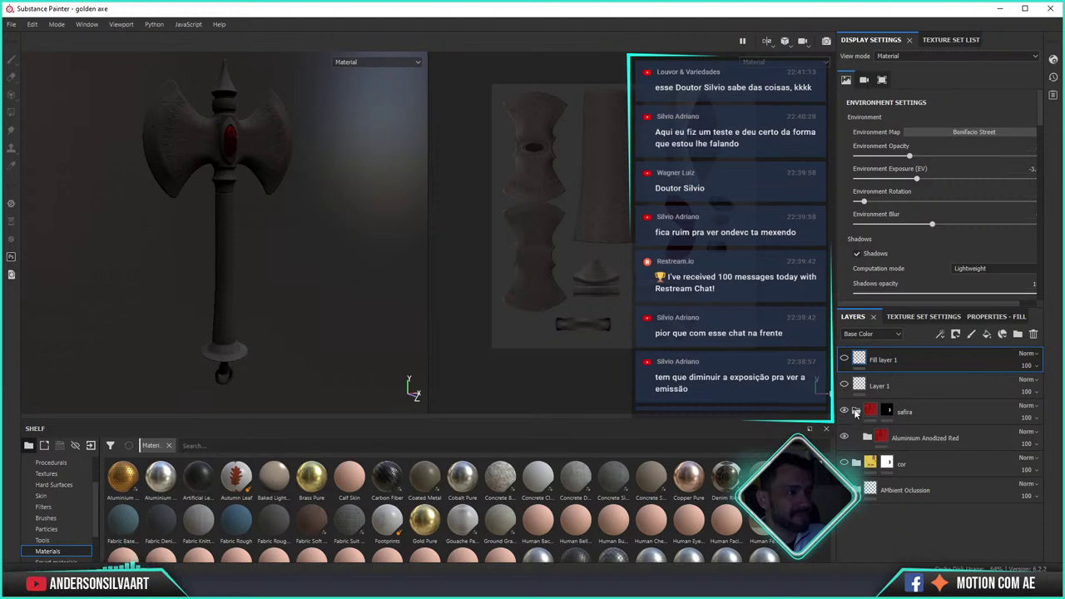
- Toggle the safira folder and Aluminium Anodized Red gem layer, then show the cor gold layer again
left_click(856, 413)
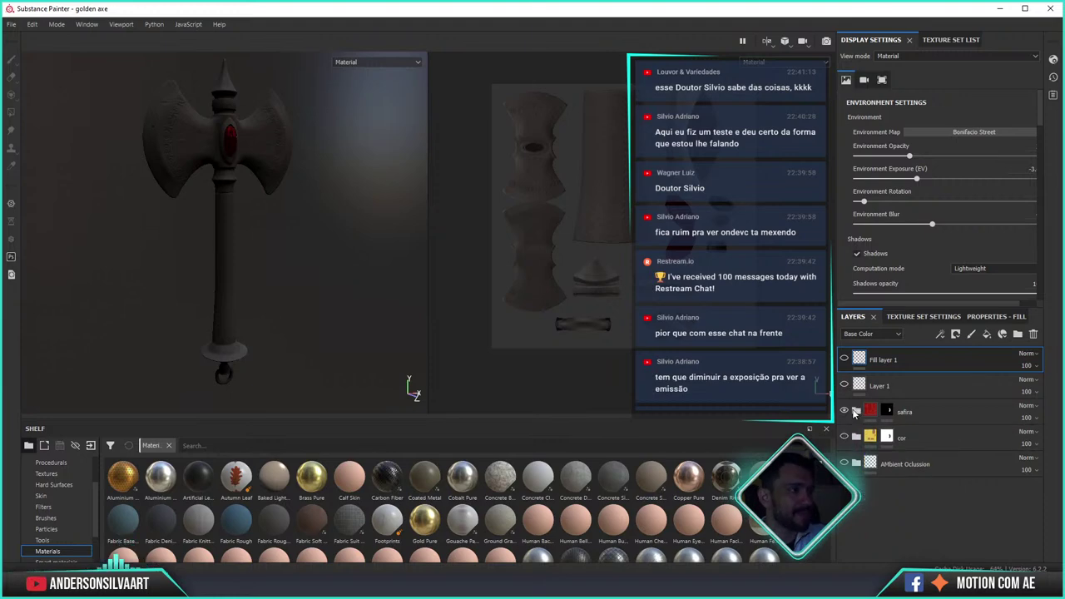
left_click(856, 413)
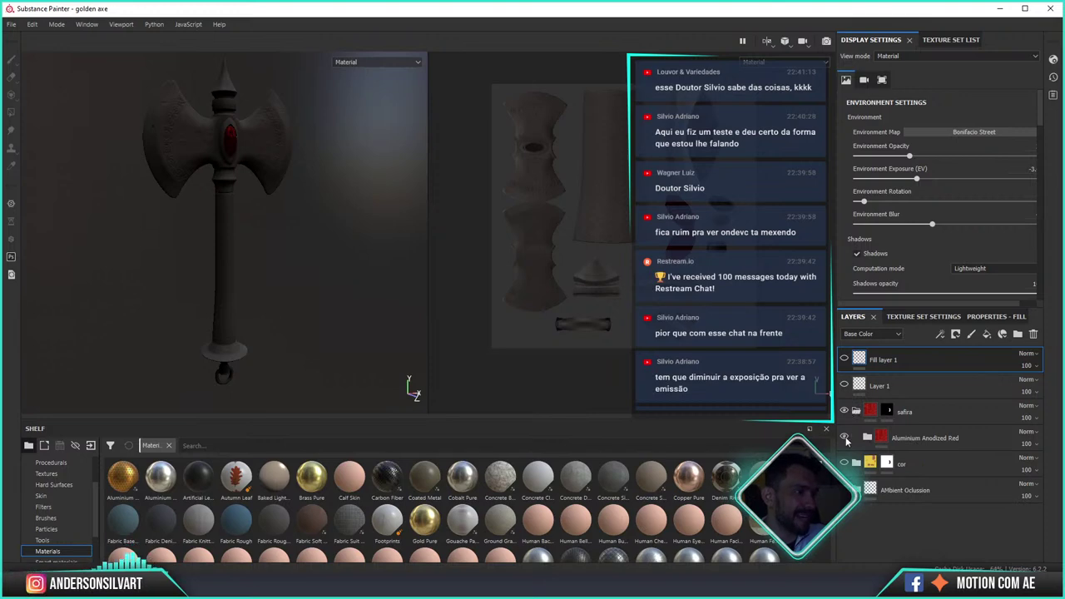
left_click(845, 437)
left_click(844, 437)
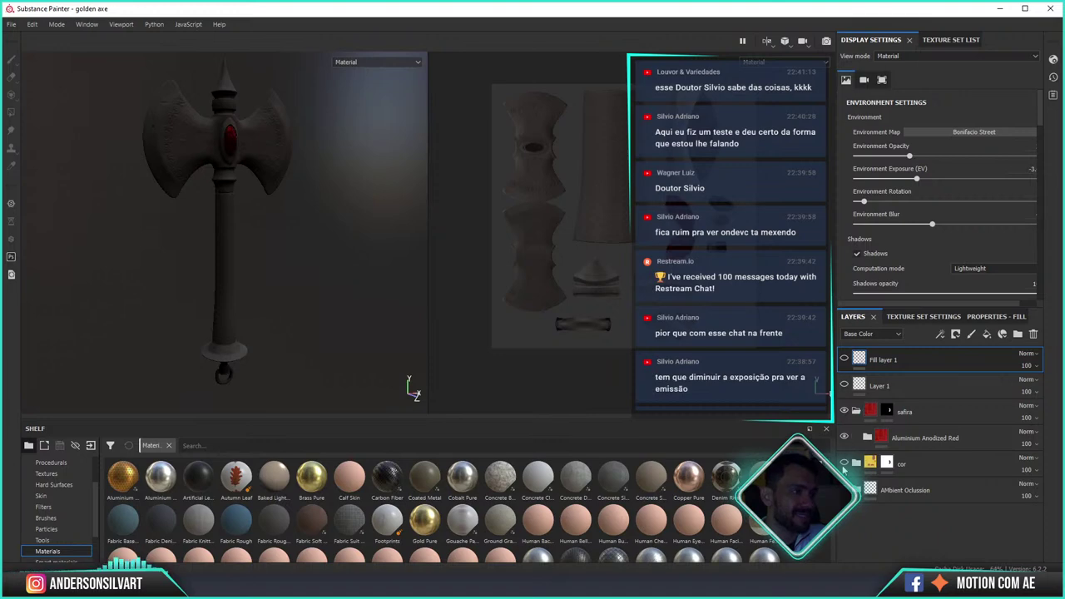
left_click(844, 462)
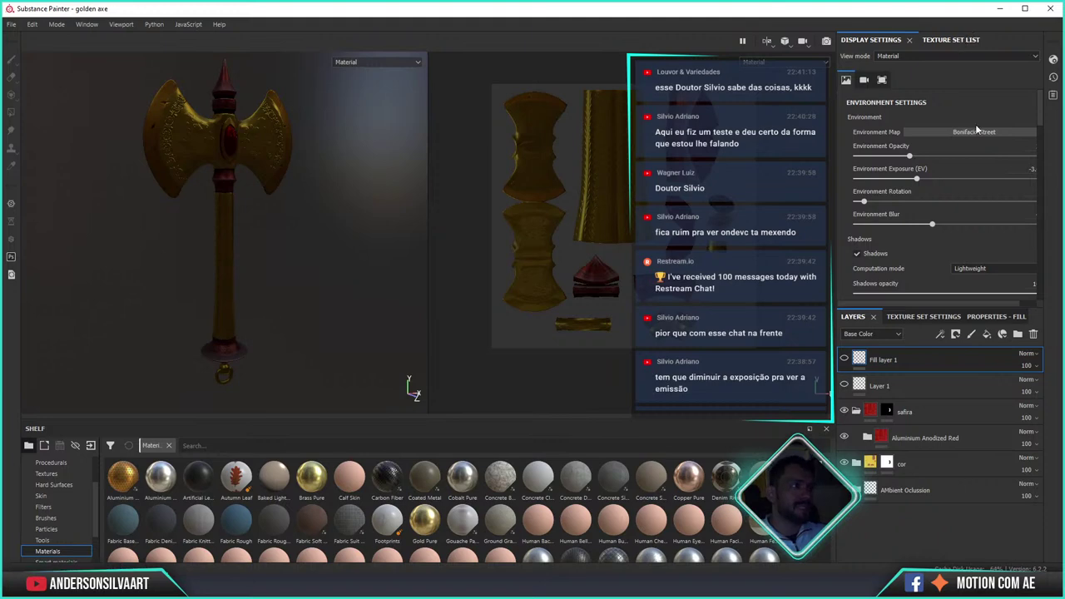
- Raise Environment Opacity, settle Environment Exposure at -1, and choose the Cave Entry Forest map
left_click(951, 39)
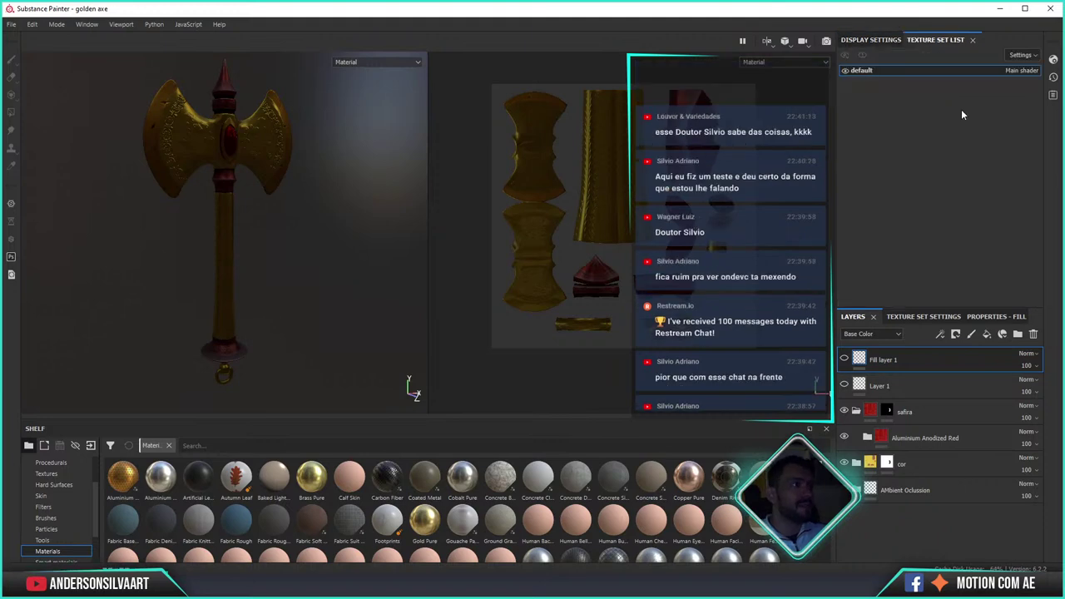
left_click(866, 39)
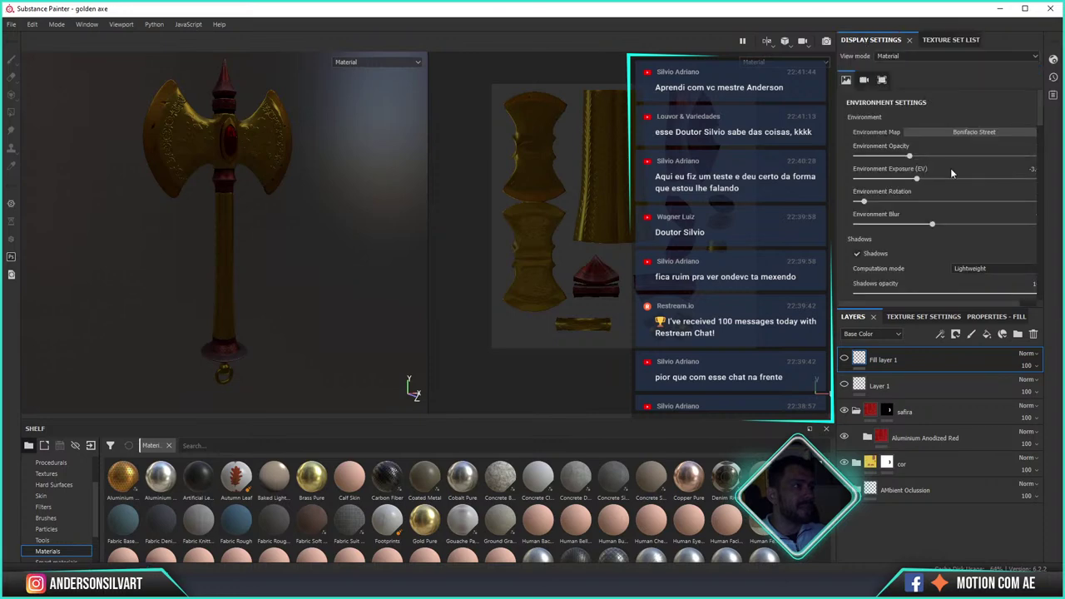
left_click(971, 155)
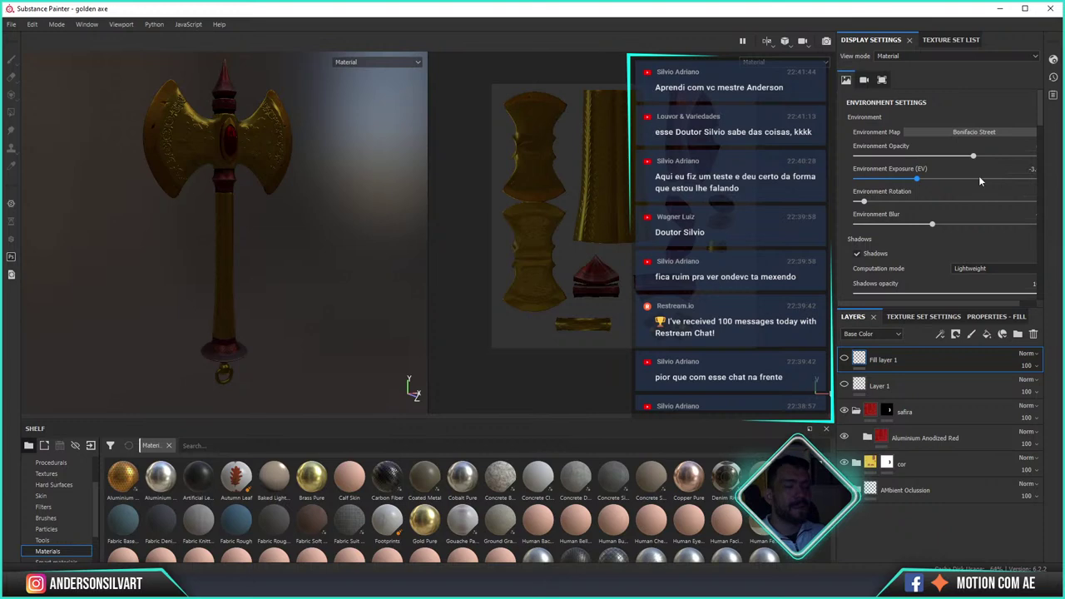
left_click(978, 178)
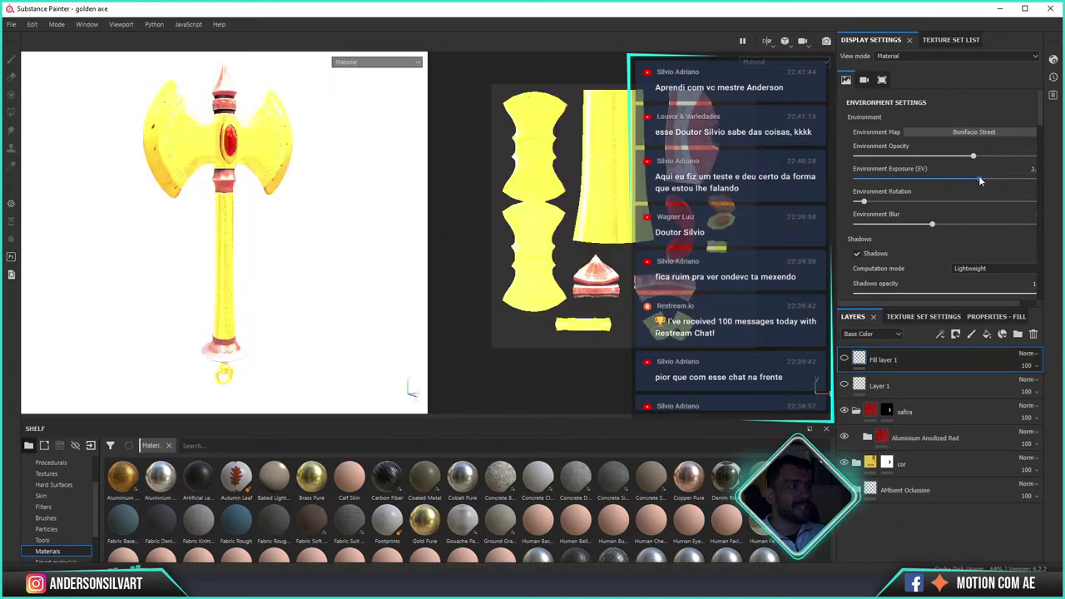
left_click(937, 177)
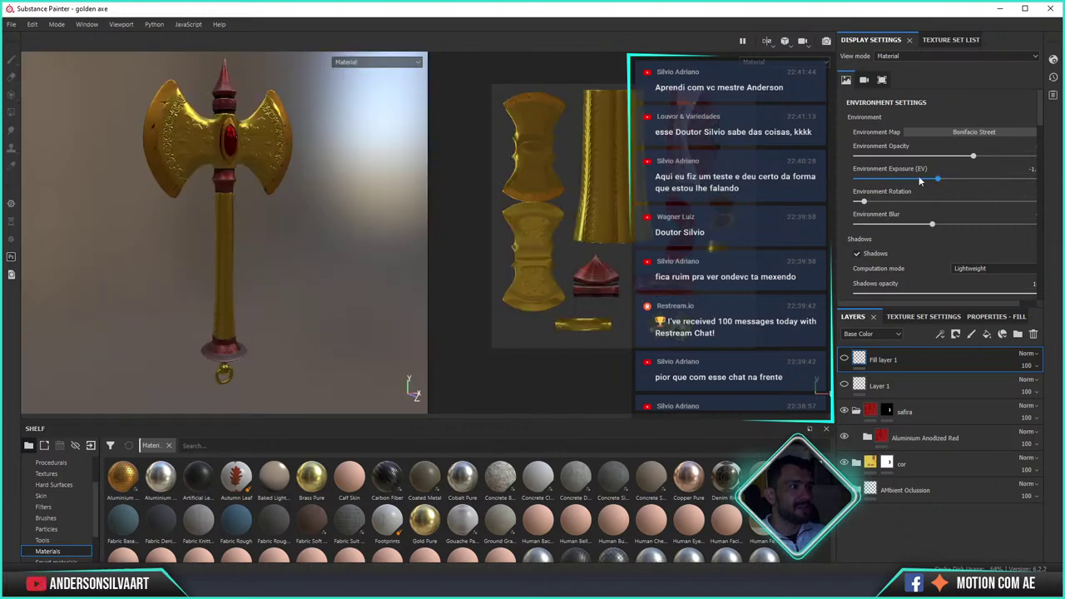
left_click(919, 178)
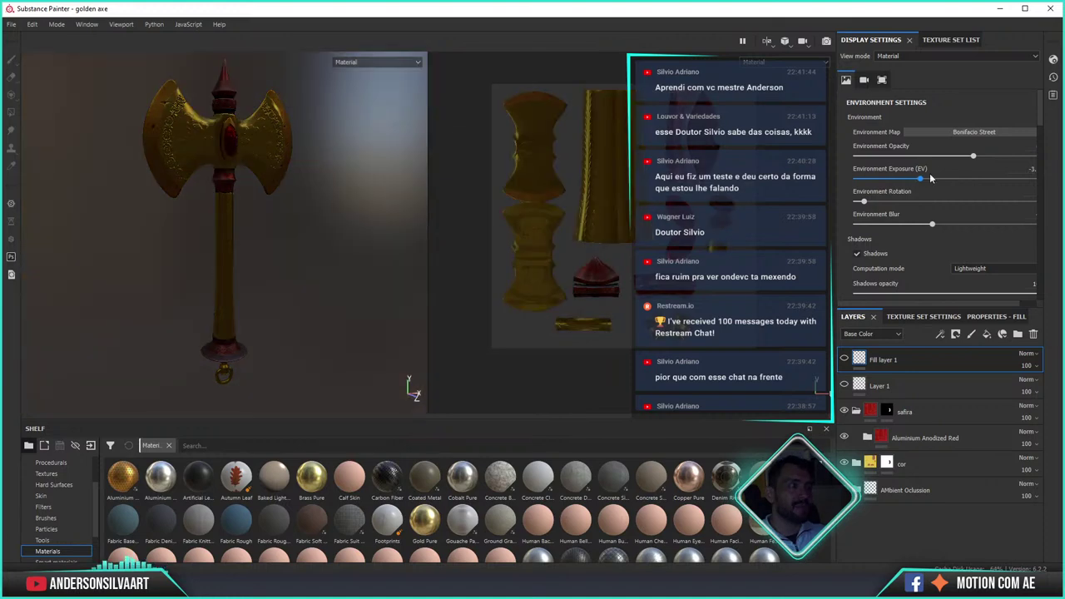
left_click(931, 179)
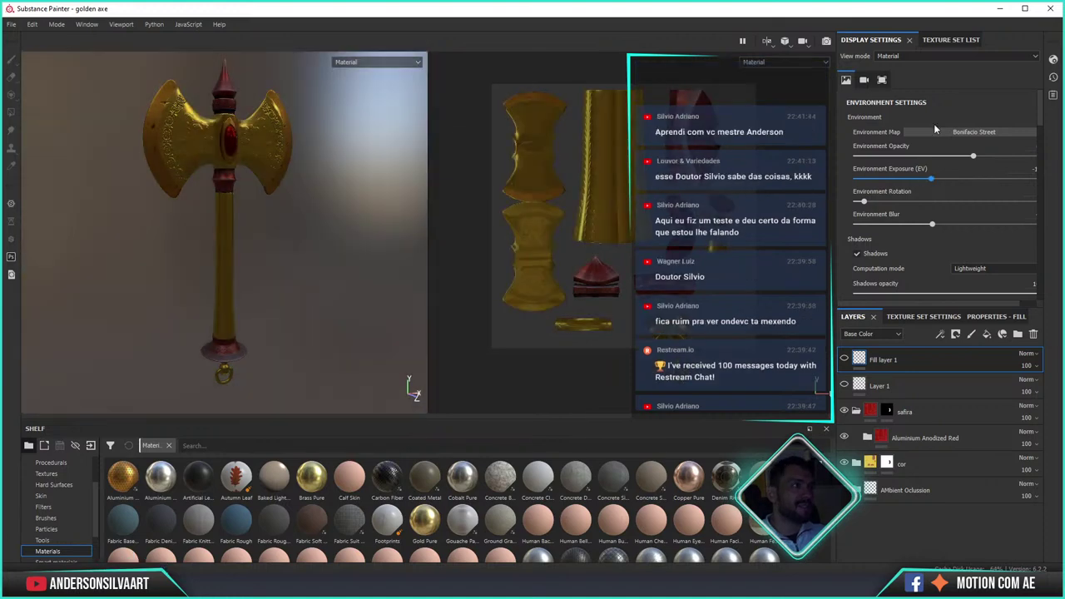
left_click(937, 133)
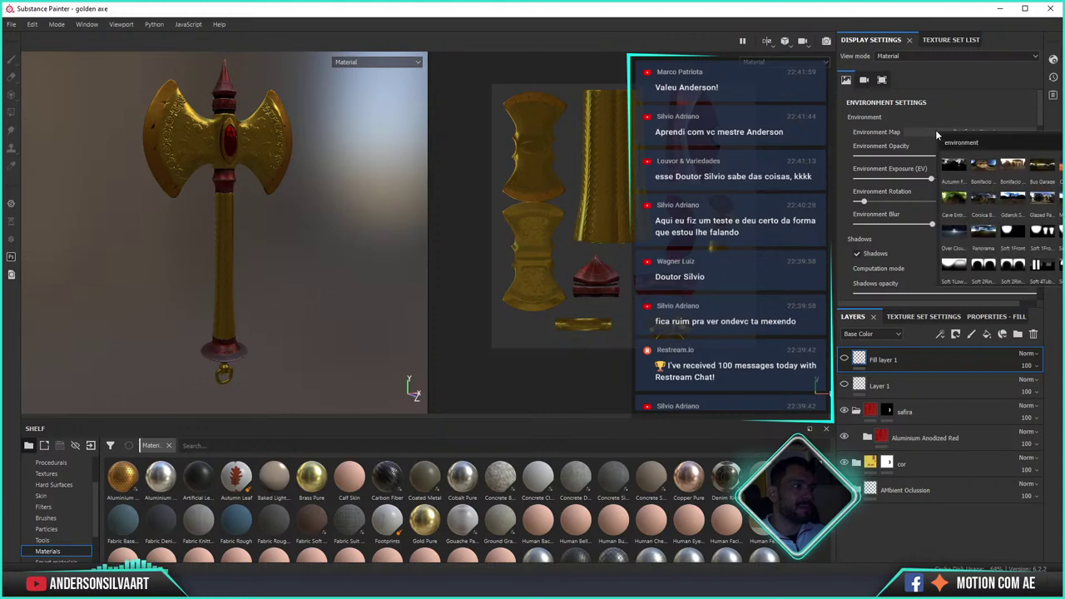
left_click(968, 169)
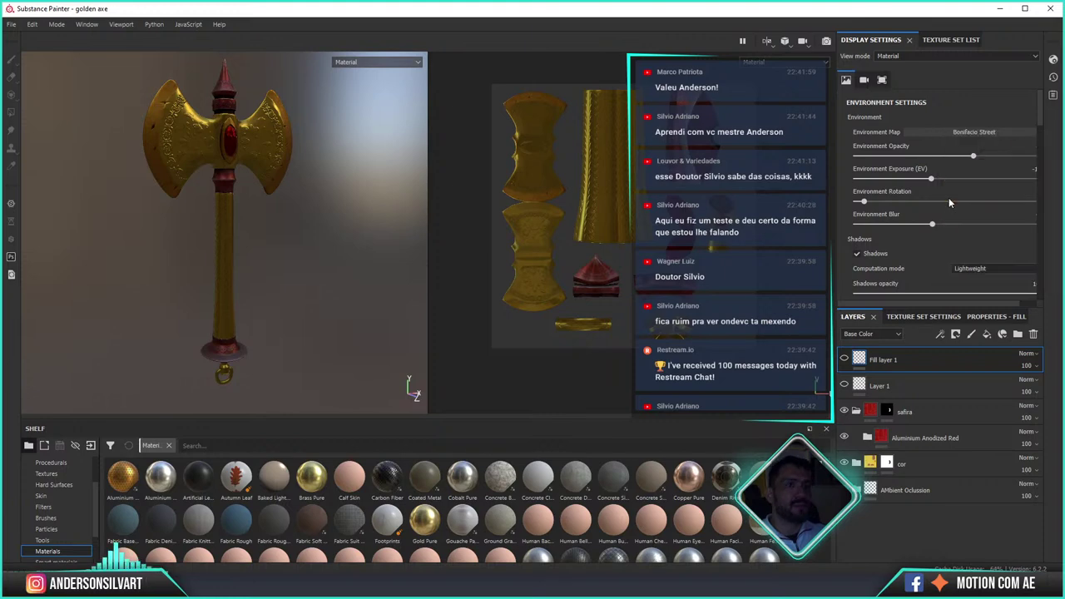